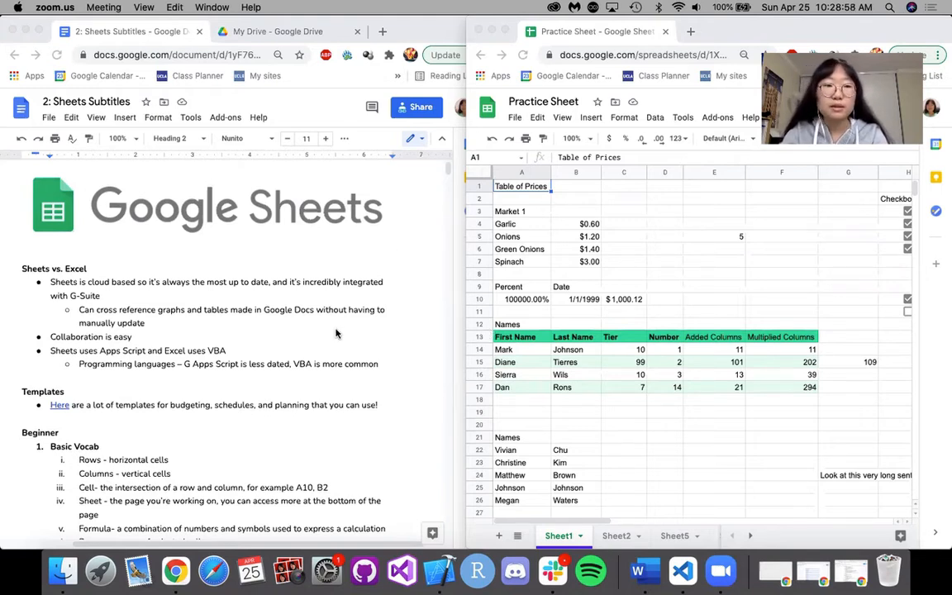
Read the notes down to the Beginner vocabulary and moves, and highlight rows 4 and 5 and cells B3 and A3 in turn.
scroll(337, 355, "down", 2)
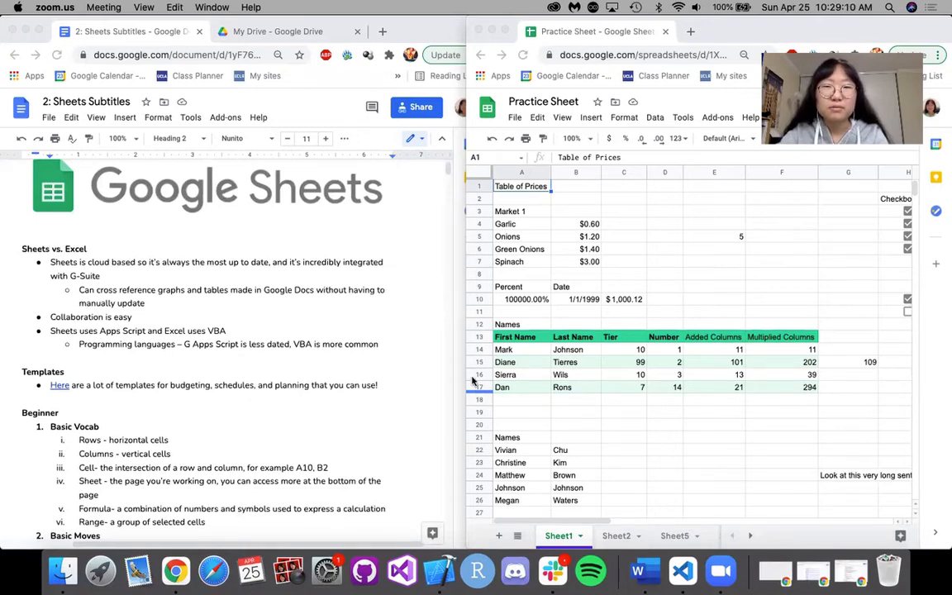
scroll(297, 396, "down", 1)
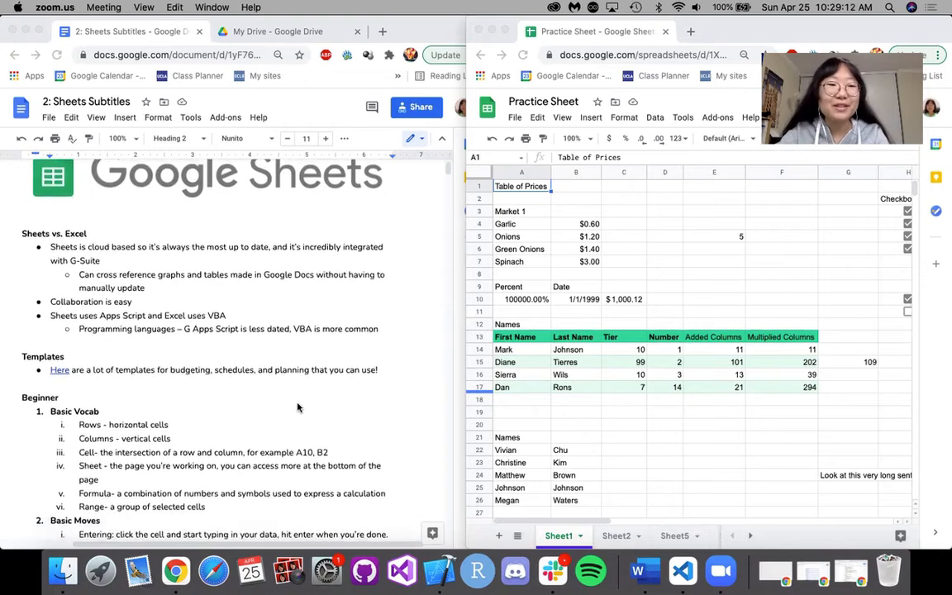
scroll(300, 384, "down", 5)
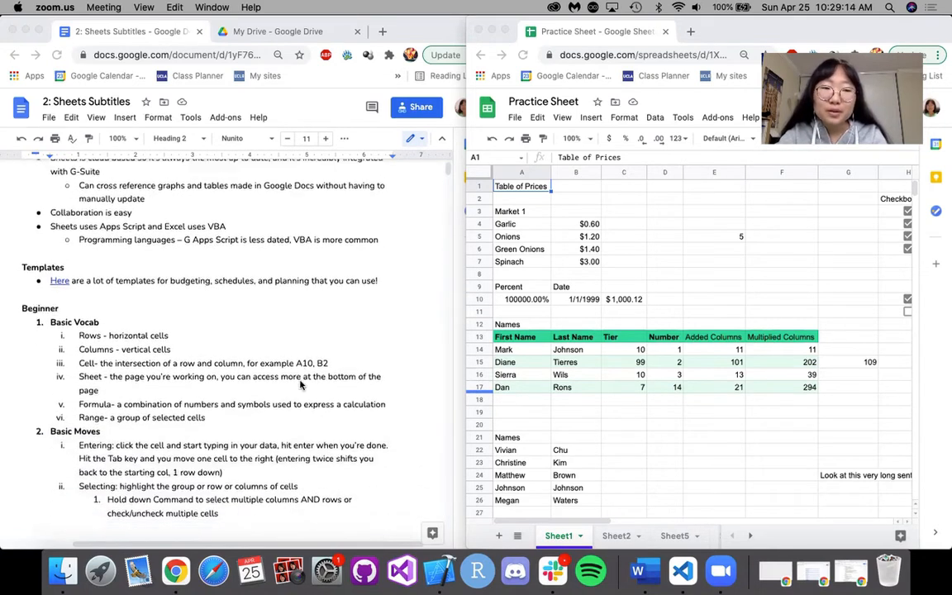
scroll(272, 347, "down", 2)
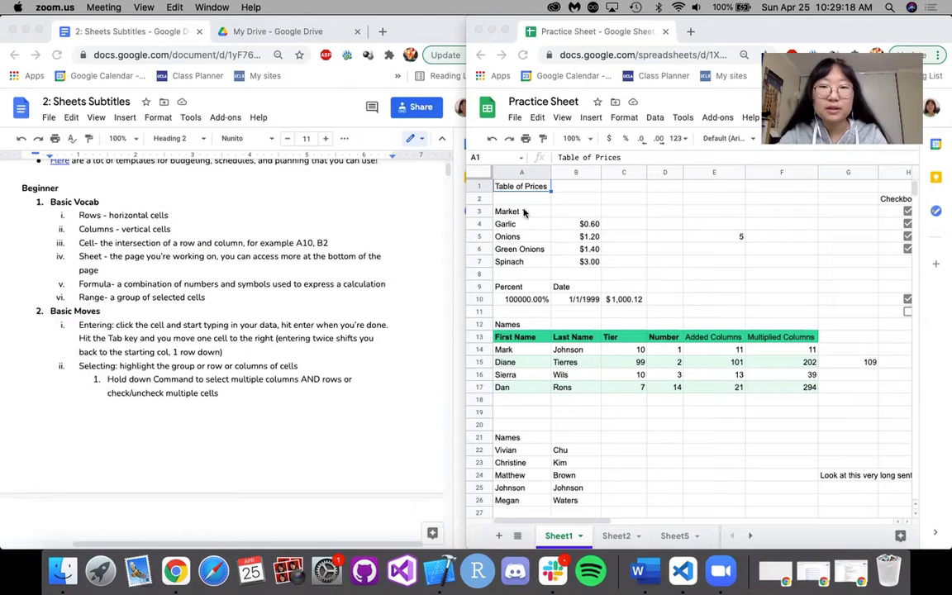
left_click(478, 224)
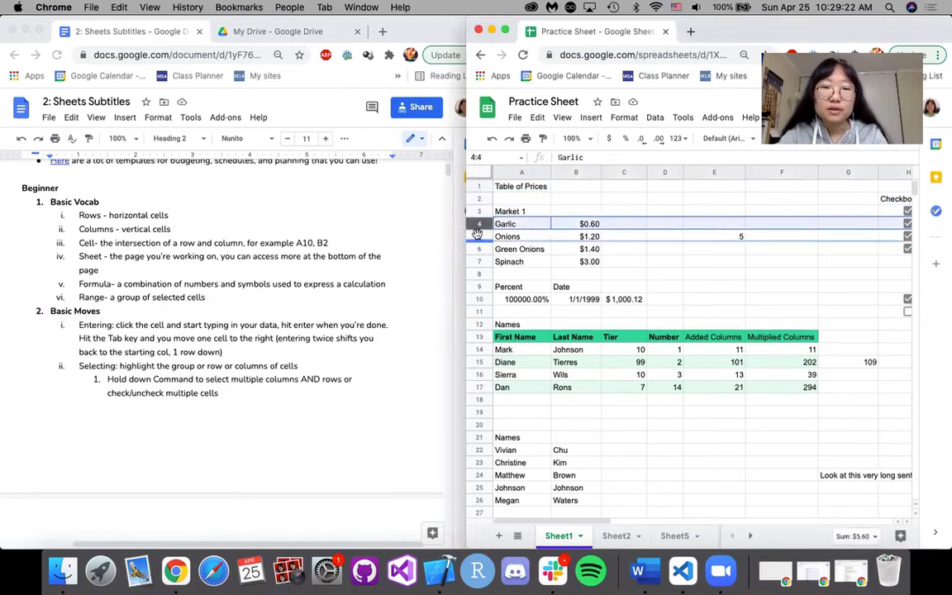
left_click(478, 237)
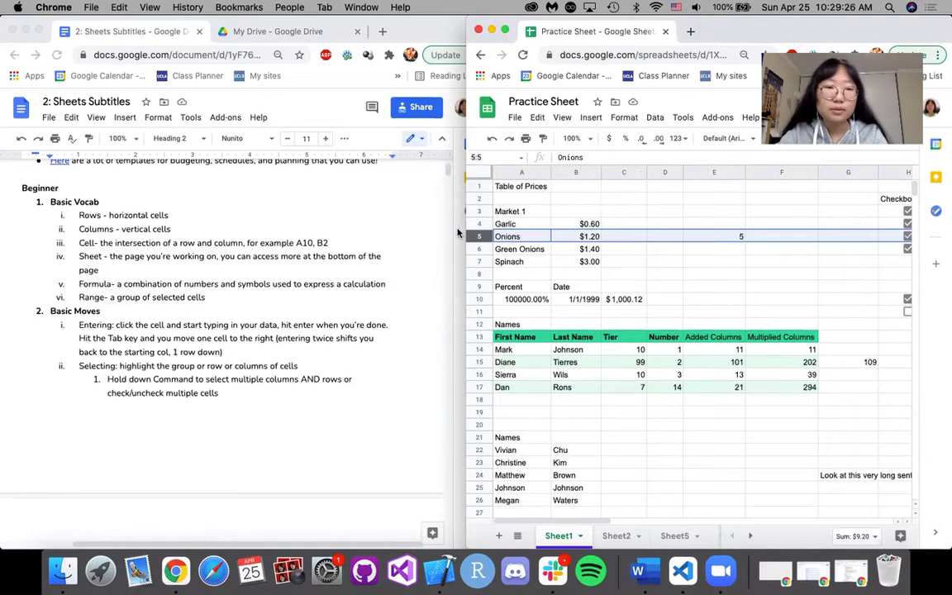
left_click(565, 211)
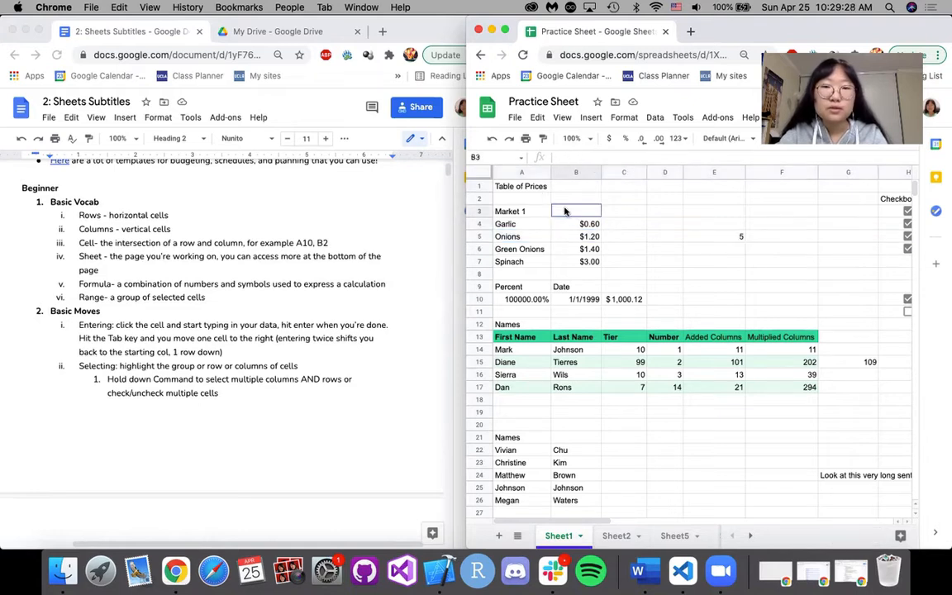
left_click(534, 210)
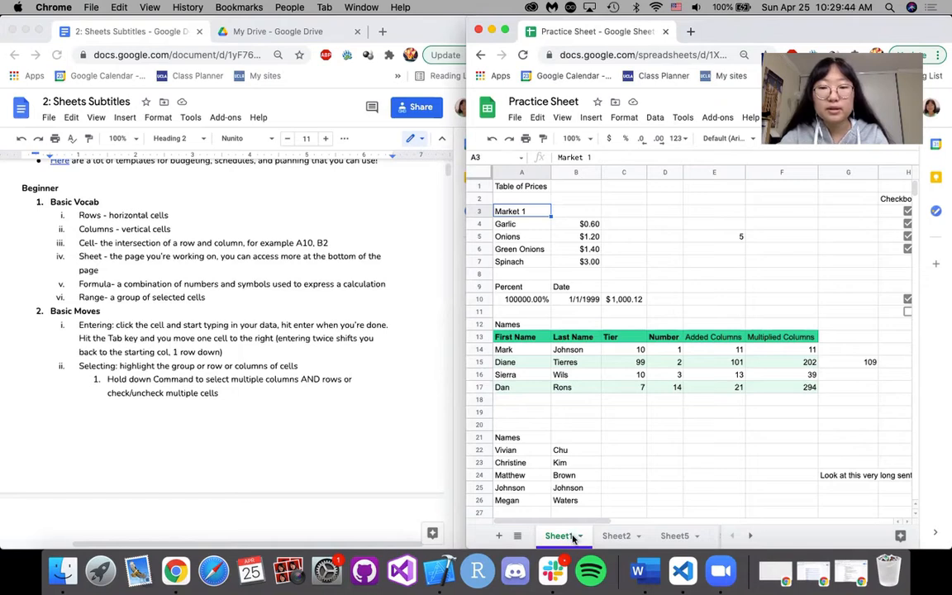
Look through the workbook's other sheets, and highlight the range B3:D12 on Sheet1.
scroll(611, 537, "right", 6)
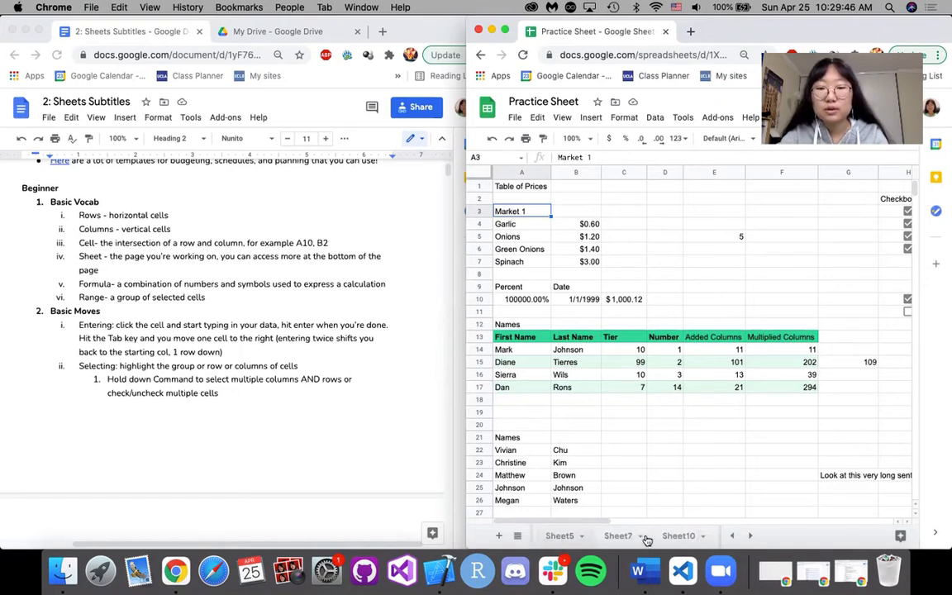
scroll(661, 536, "left", 6)
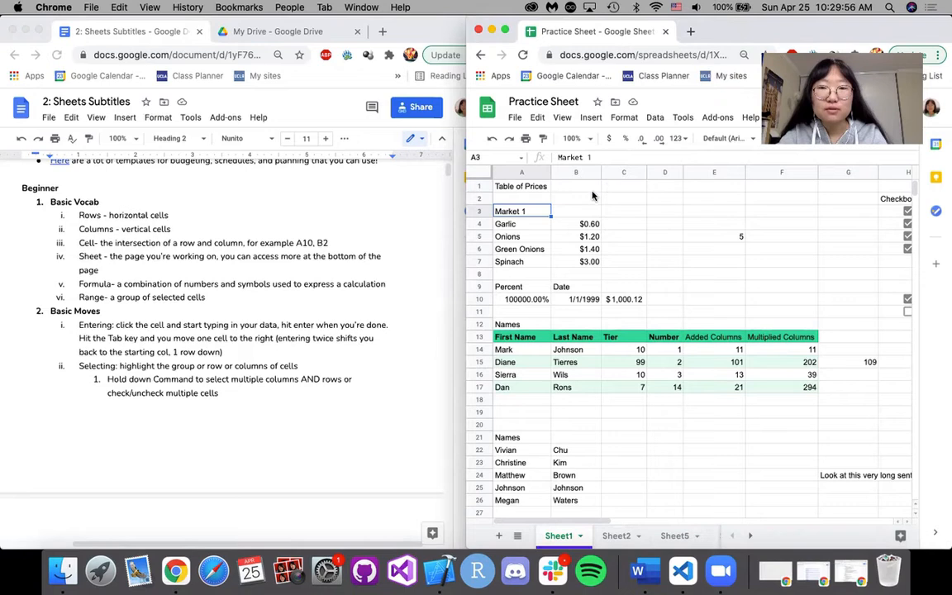
left_click_drag(570, 210, 671, 324)
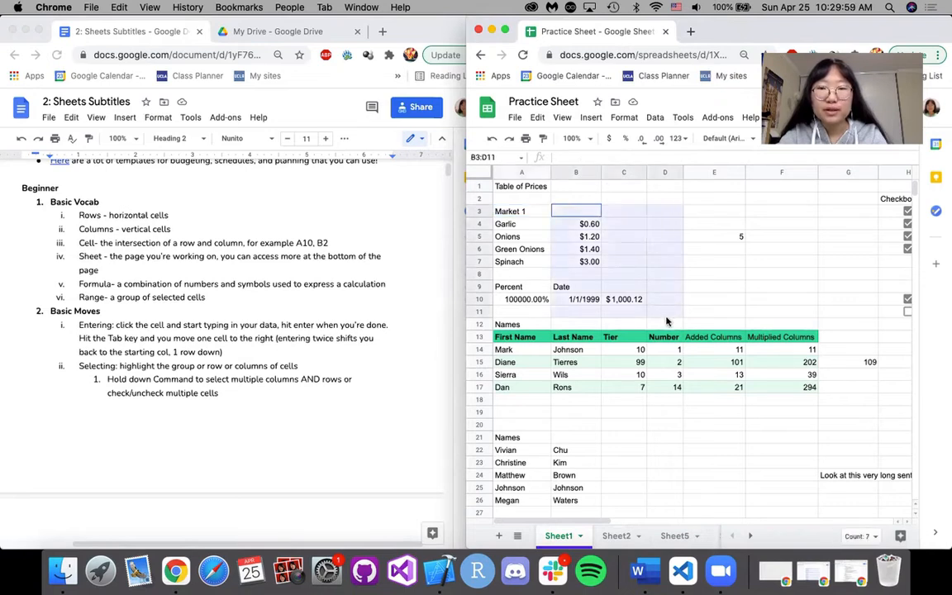
left_click(587, 186)
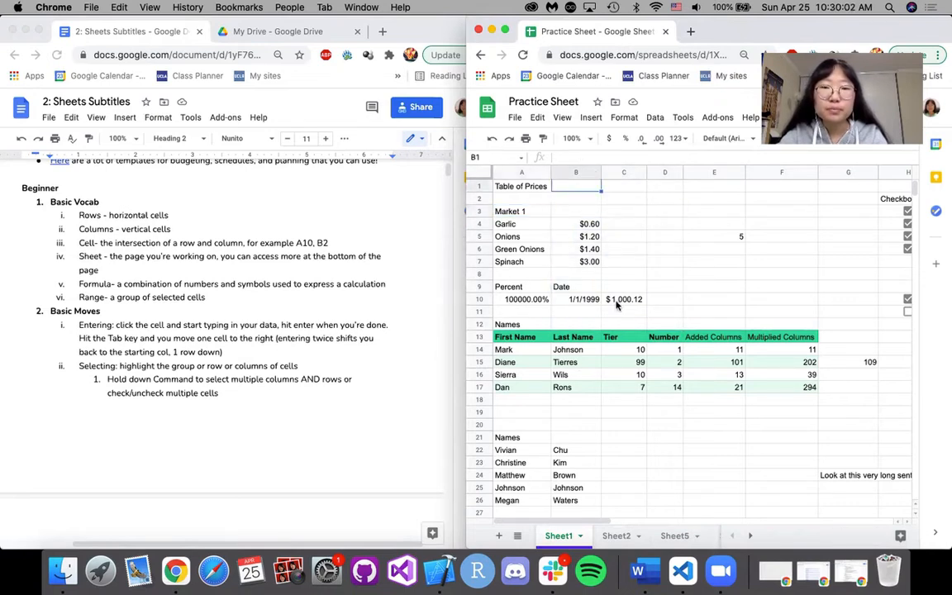
Enter the sample text "assdfasdf" in cell C1 through the formula bar.
scroll(348, 374, "down", 5)
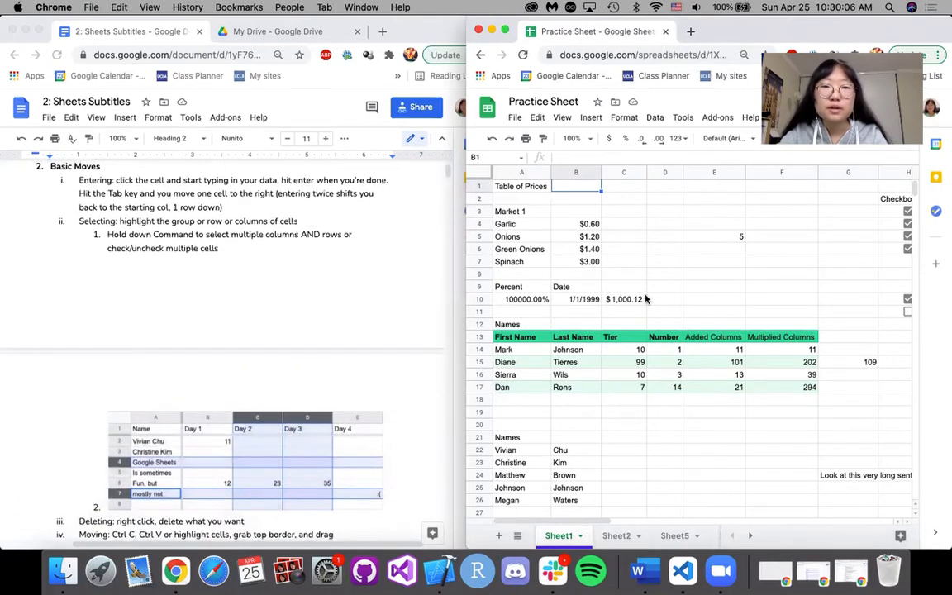
left_click(619, 189)
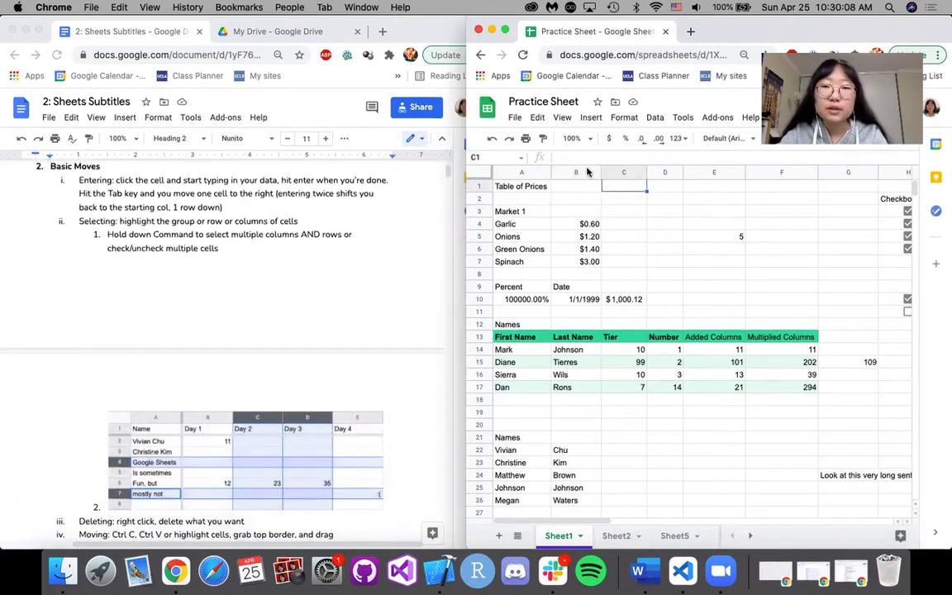
left_click(655, 155)
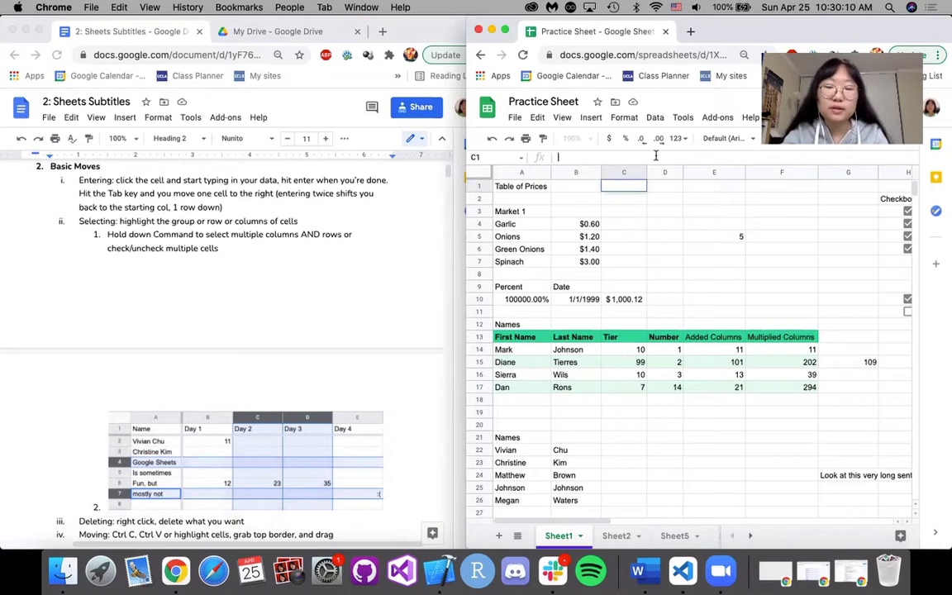
type("assdfasdf")
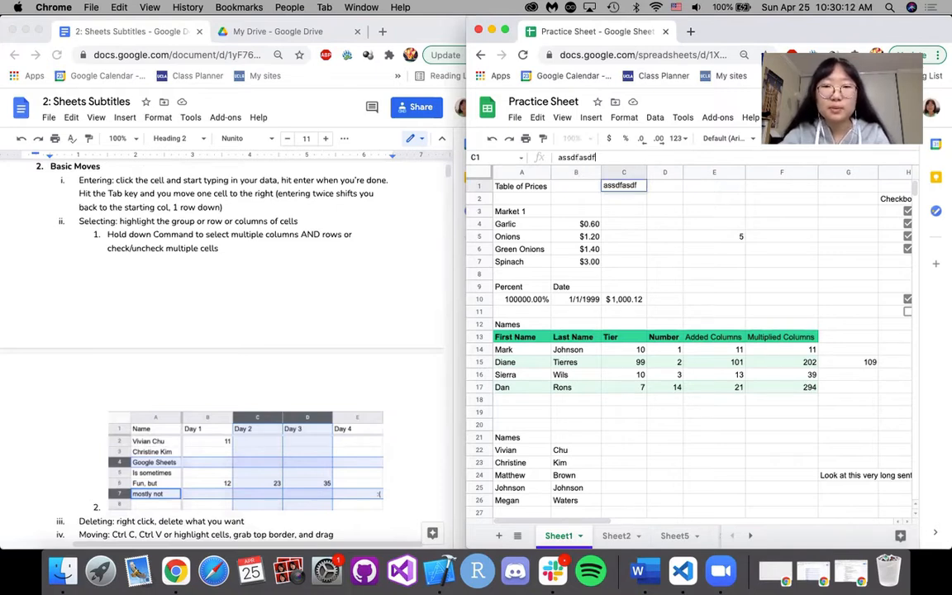
key("Return")
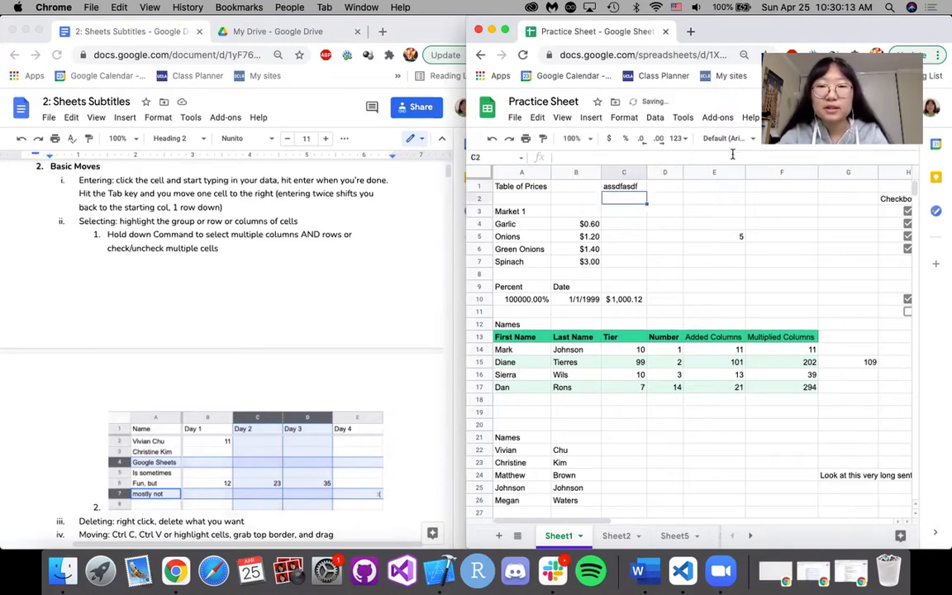
Clear the sample text from cell C1 through the formula bar.
left_click(622, 157)
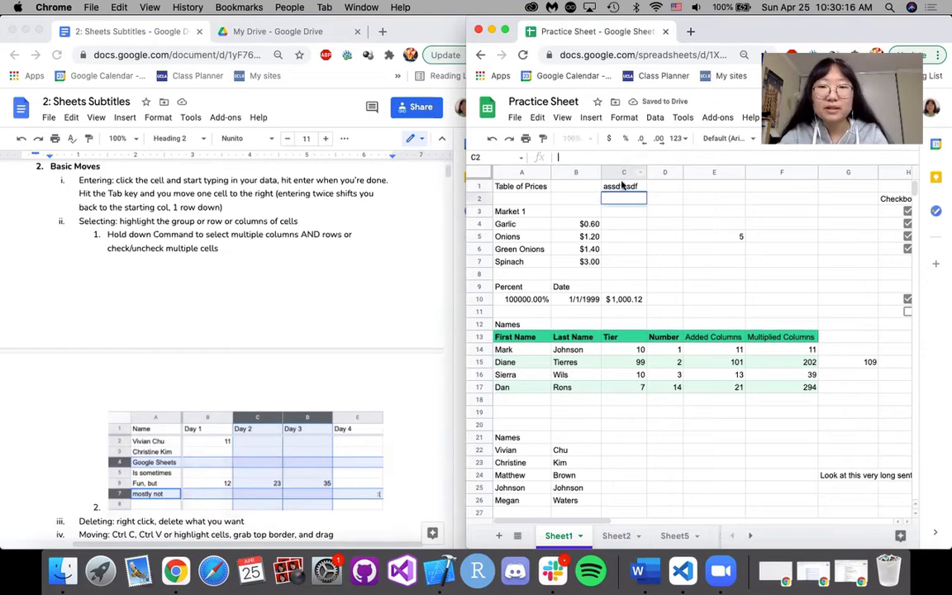
left_click(619, 187)
double_click(589, 157)
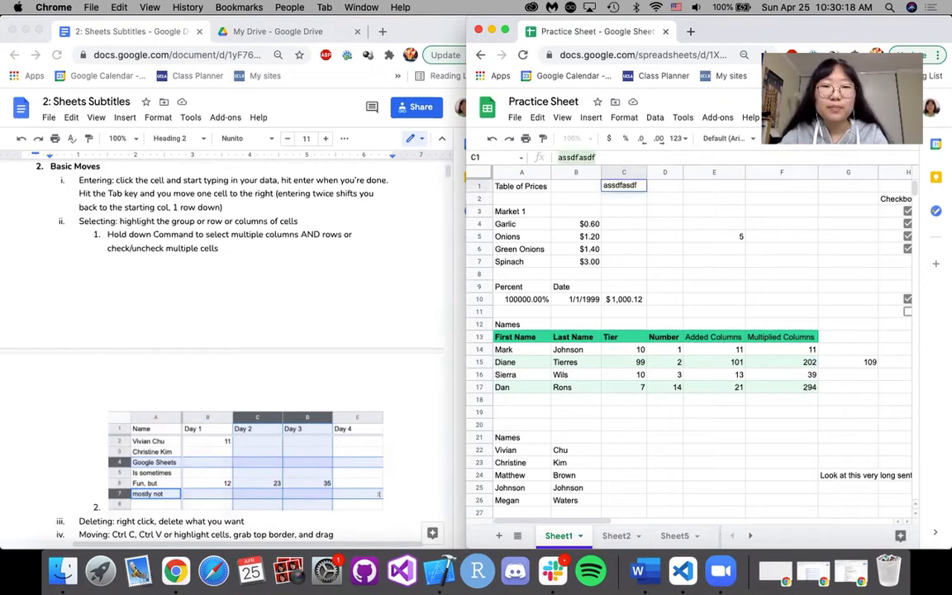
key("BackSpace")
left_click(650, 237)
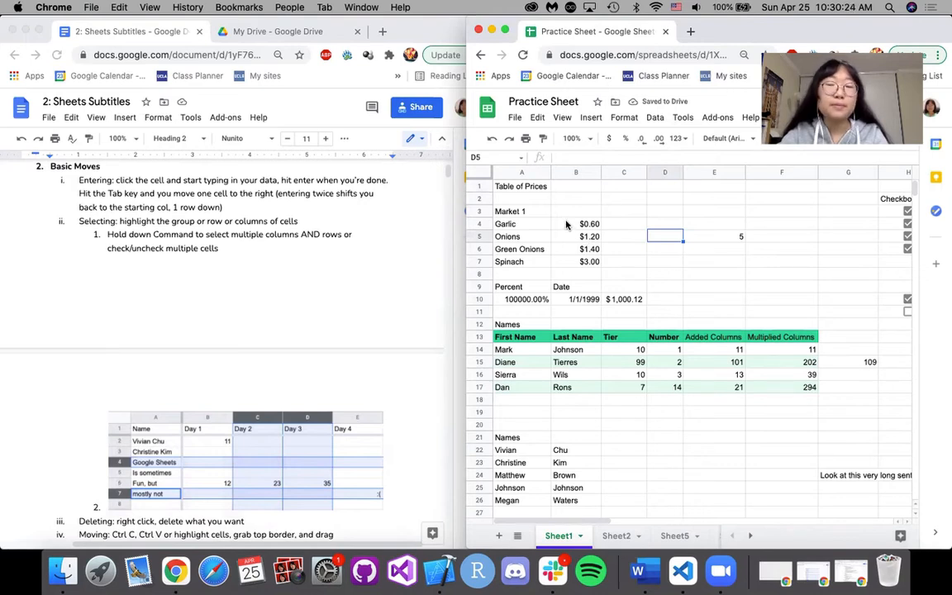
Highlight the prices in B4:B7, and replace that selection with columns B, C and D combined with rows 3 and 4.
left_click_drag(572, 226, 588, 262)
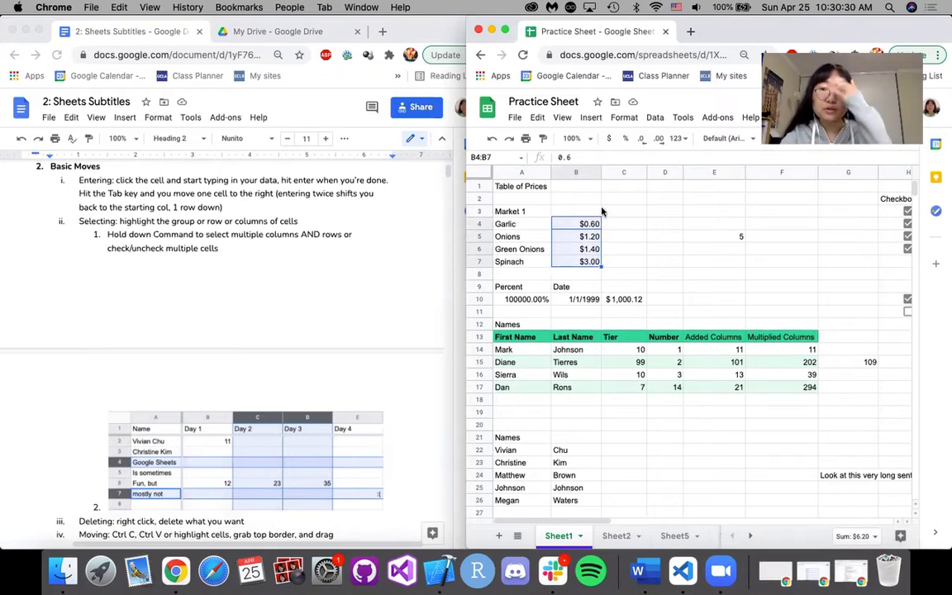
left_click(580, 172)
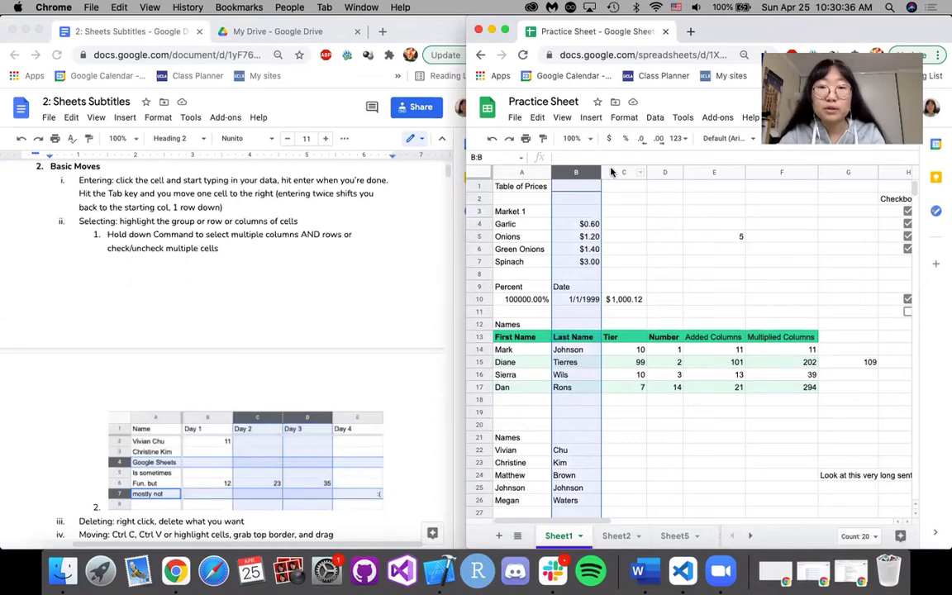
left_click(621, 173, "super")
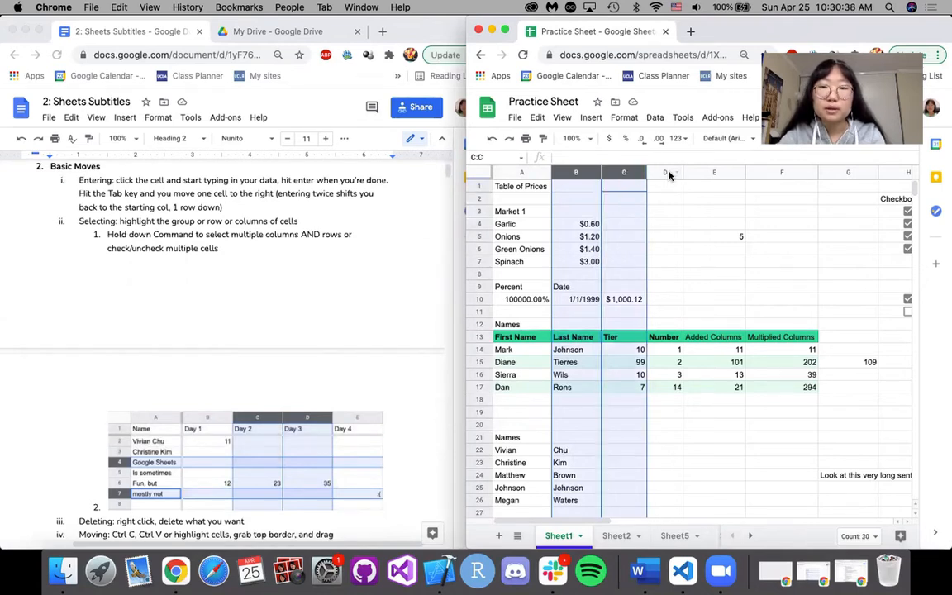
left_click(665, 173, "super")
left_click(479, 212, "super")
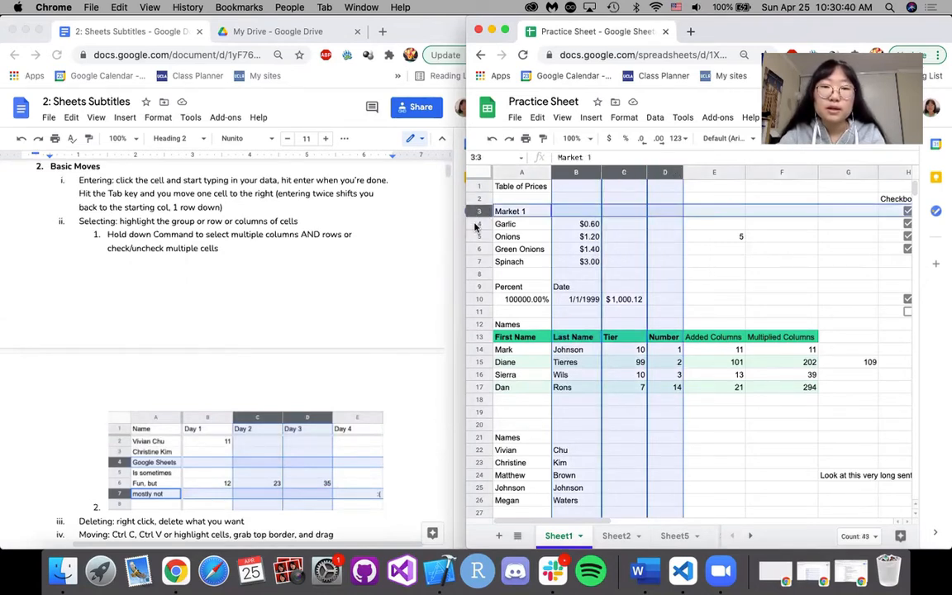
left_click(480, 223, "super")
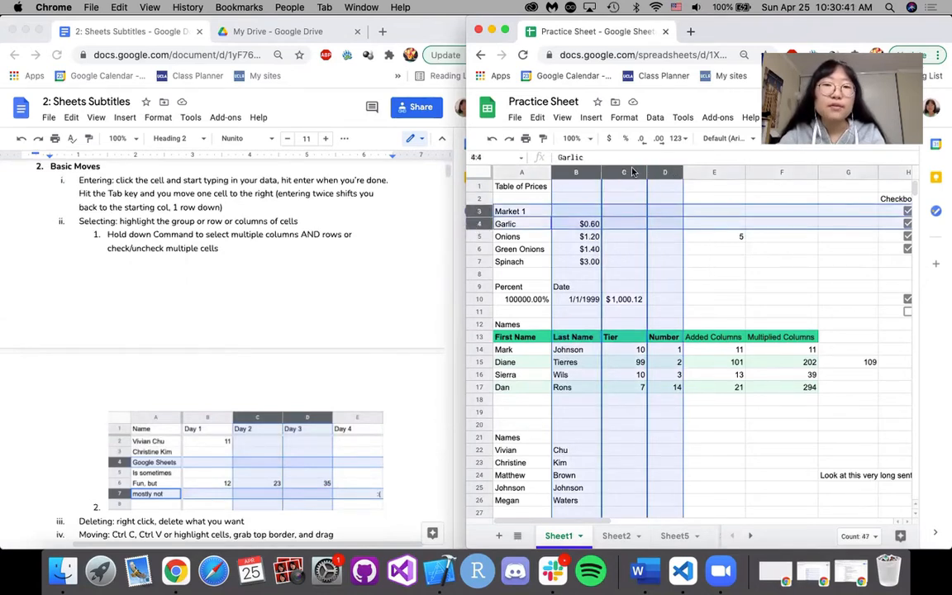
right_click(573, 214)
left_click(507, 236)
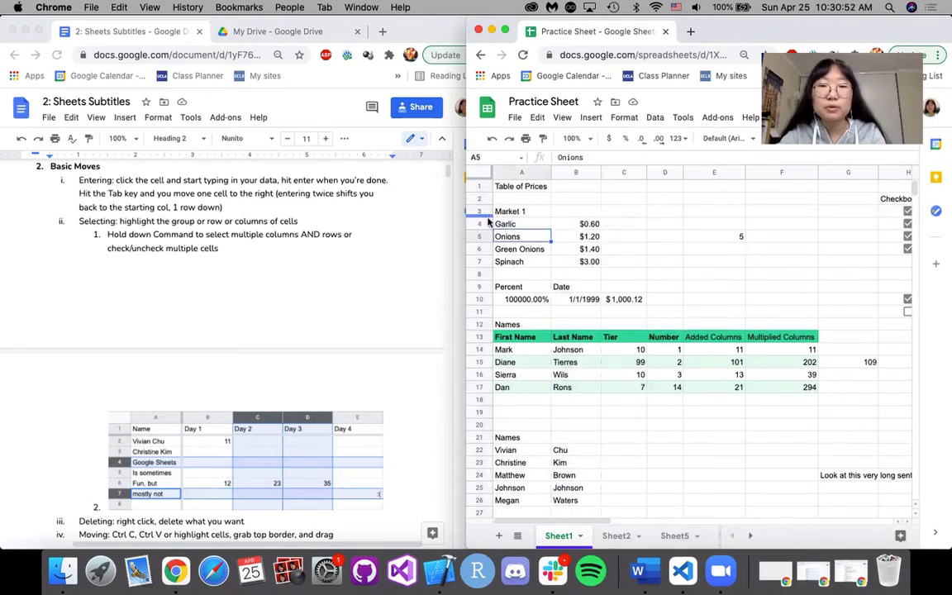
Select rows 3 and 4 together with columns B and C, and try to hide the selected rows.
left_click(478, 211)
left_click(479, 224, "super")
left_click(583, 171, "super")
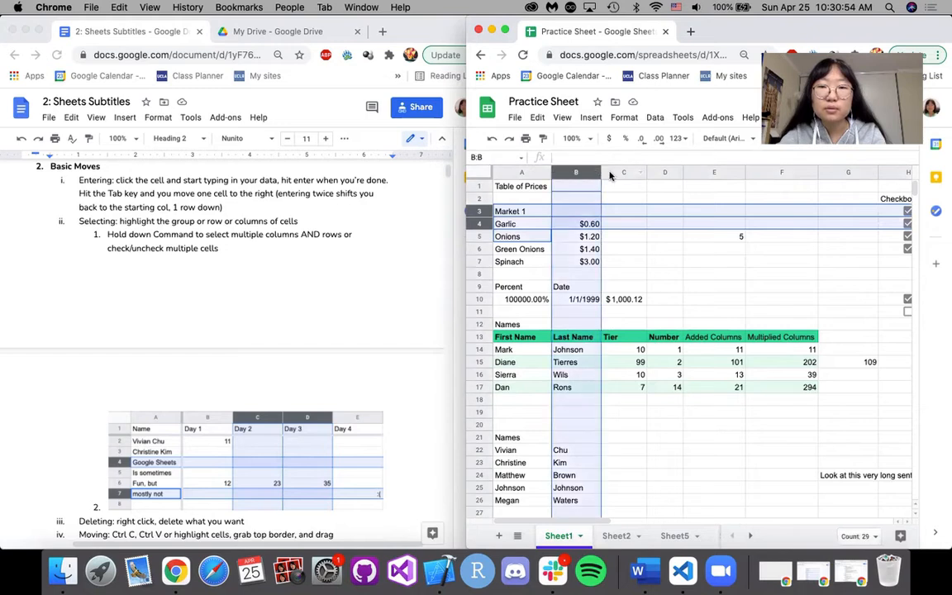
left_click(622, 172, "super")
left_click(527, 237, "super")
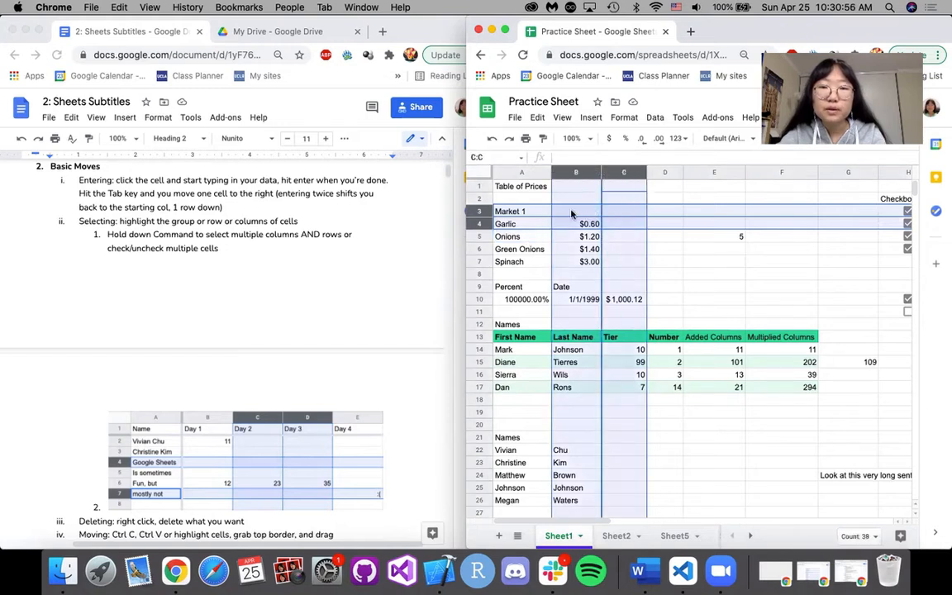
left_click(571, 214, "super")
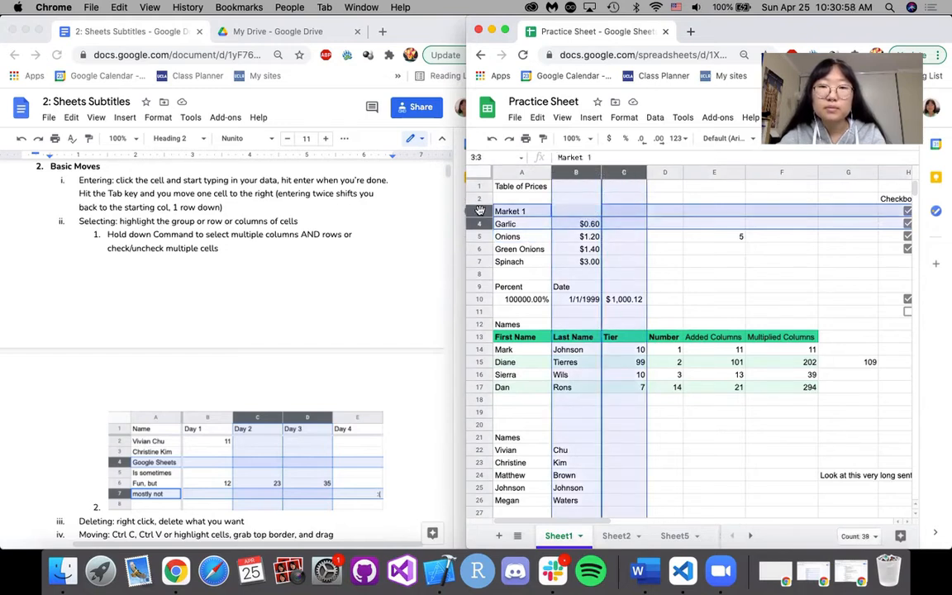
right_click(579, 213)
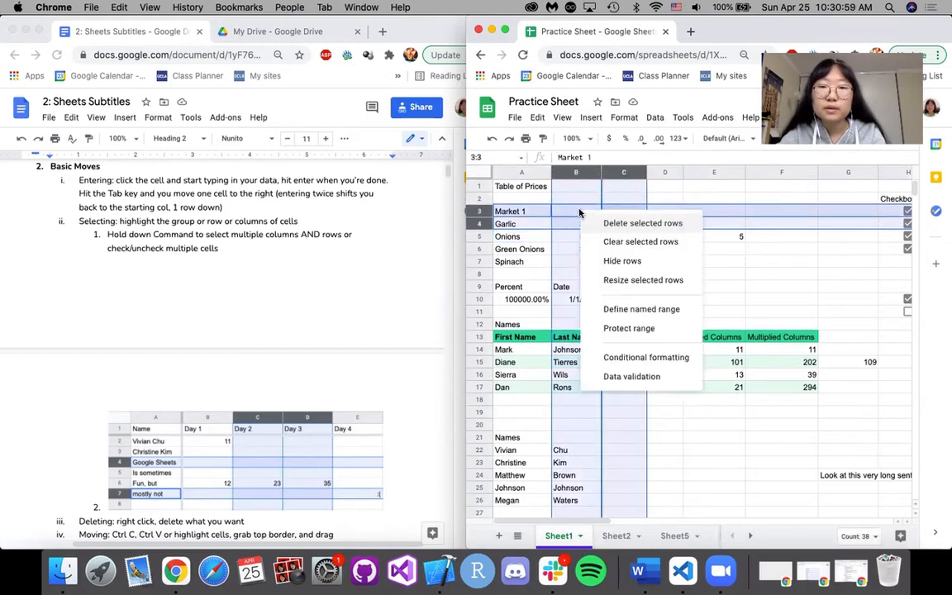
left_click(663, 262)
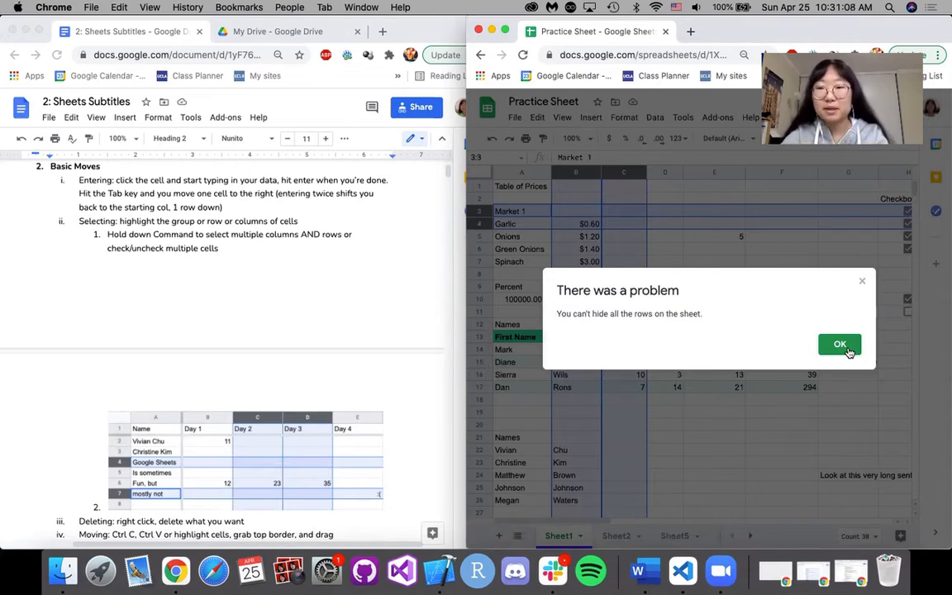
left_click(840, 345)
left_click(569, 189)
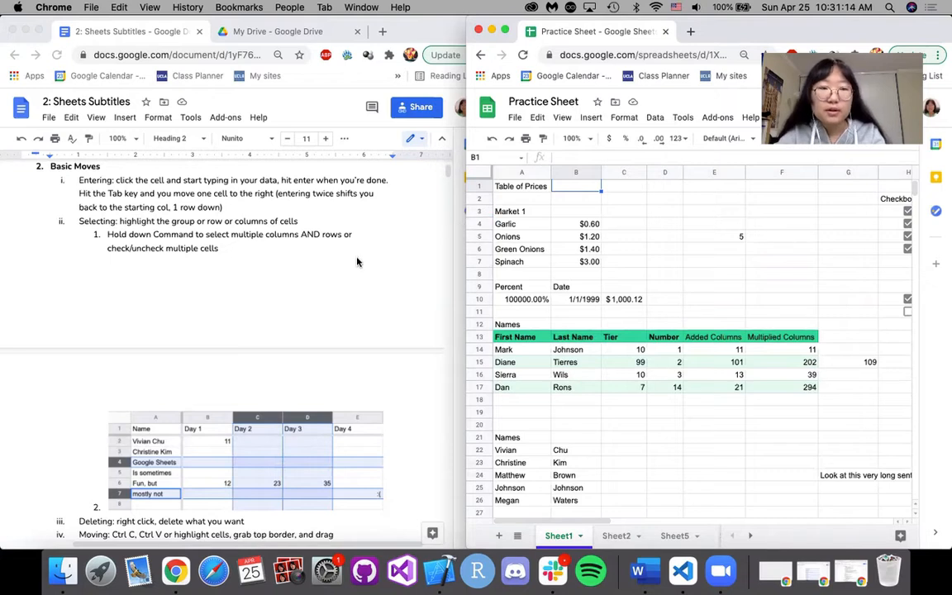
Delete rows 4 to 7 from the selected price block A4:B7, and undo the deletion.
scroll(357, 262, "down", 5)
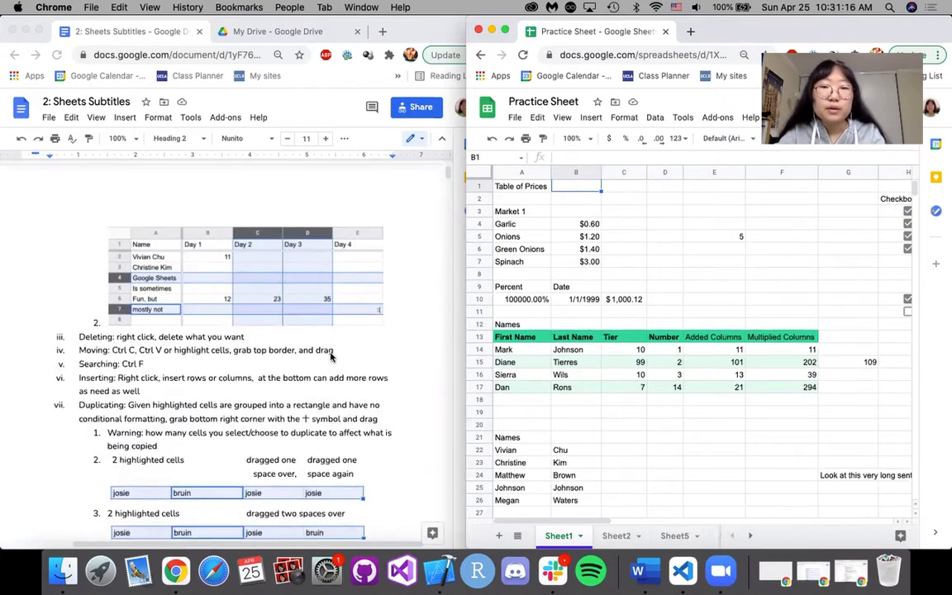
left_click(621, 223)
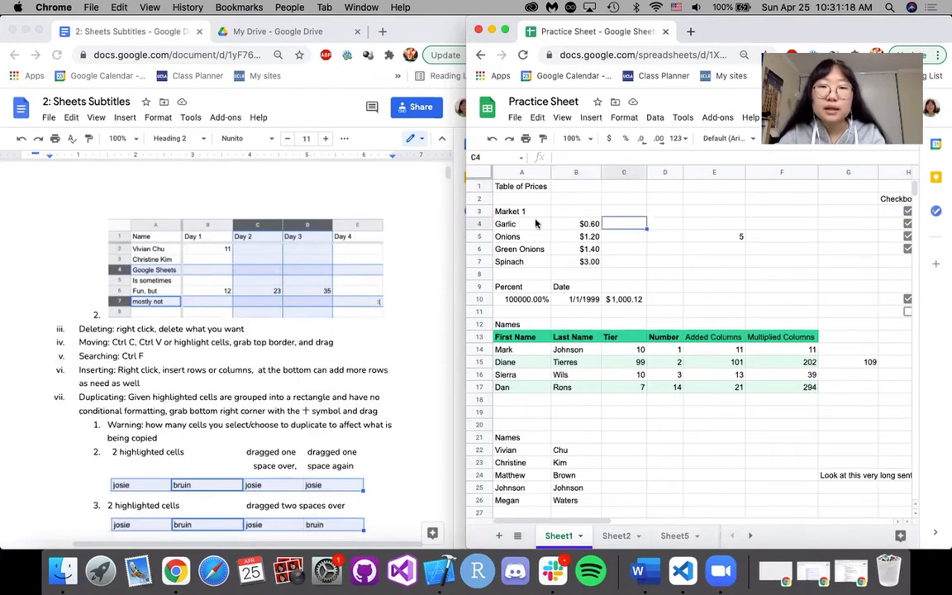
left_click_drag(533, 224, 587, 263)
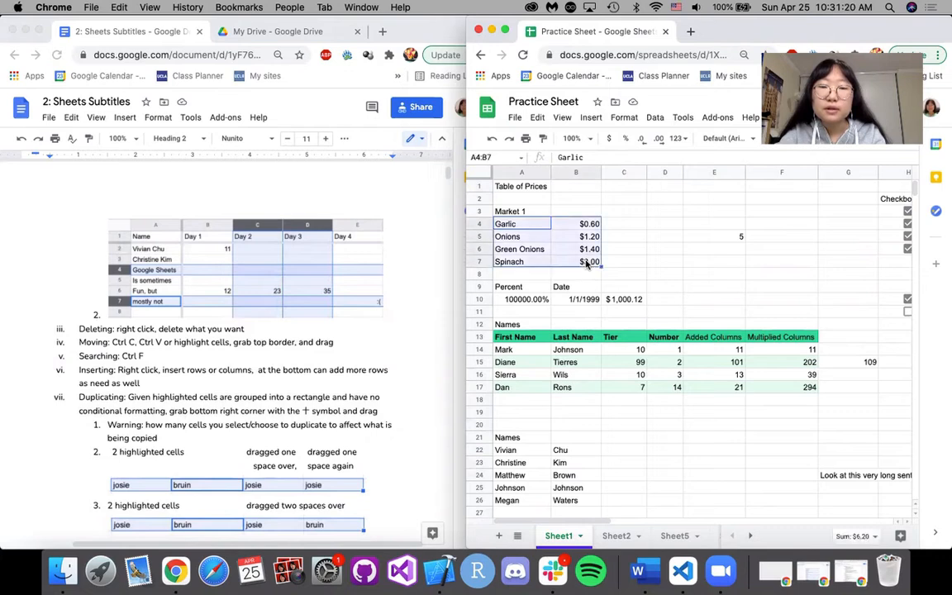
right_click(573, 246)
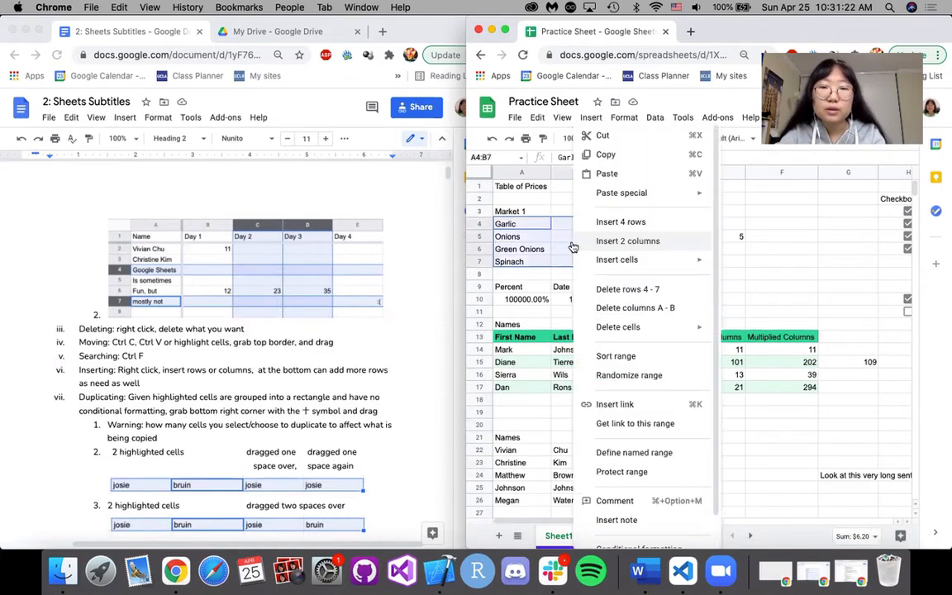
left_click(628, 290)
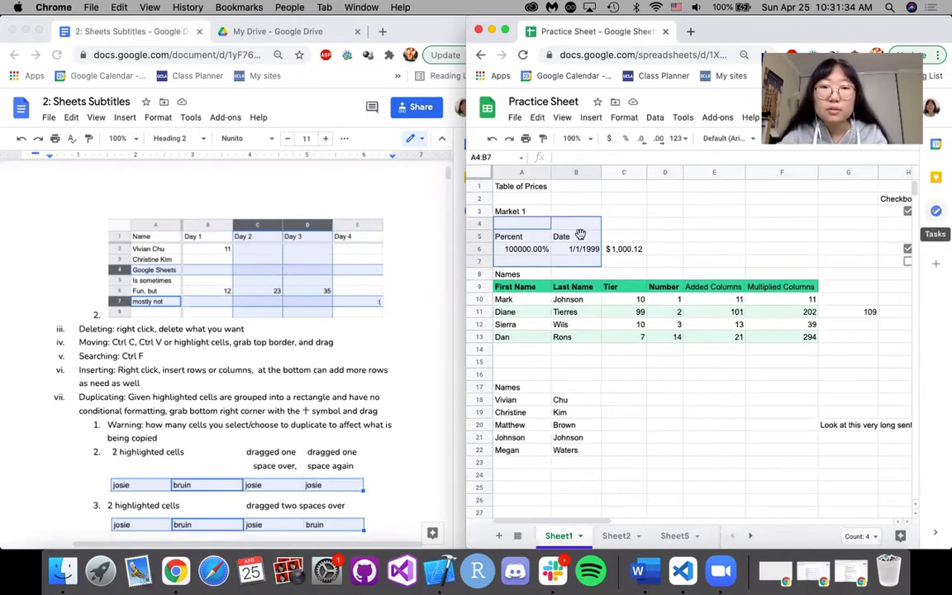
key("super+z")
Review the commands available for the price block A4:B7, and select the block again.
right_click(555, 237)
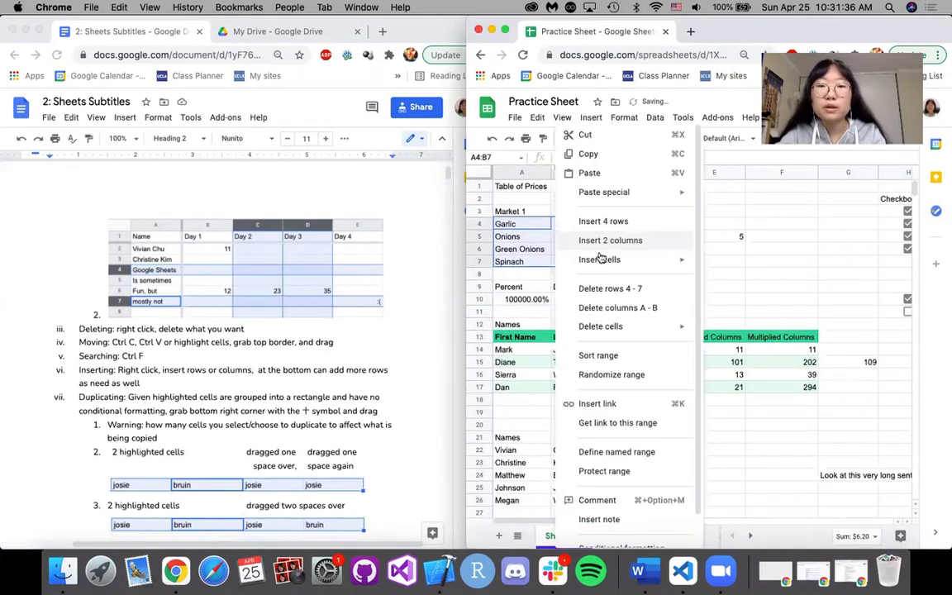
scroll(616, 463, "down", 2)
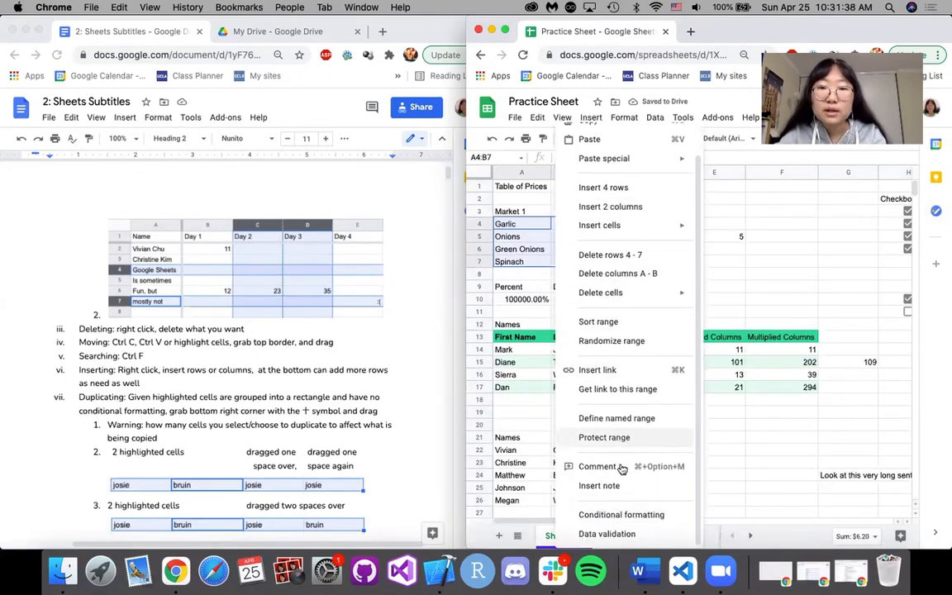
left_click(520, 260)
left_click_drag(522, 227, 587, 268)
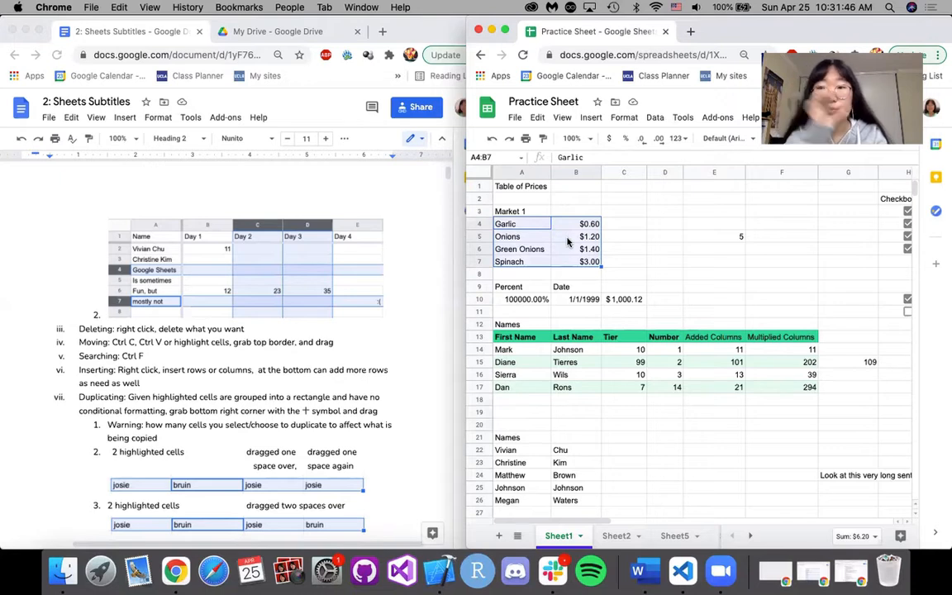
Clear the contents of columns B and C together, and undo the clearing.
left_click(571, 173)
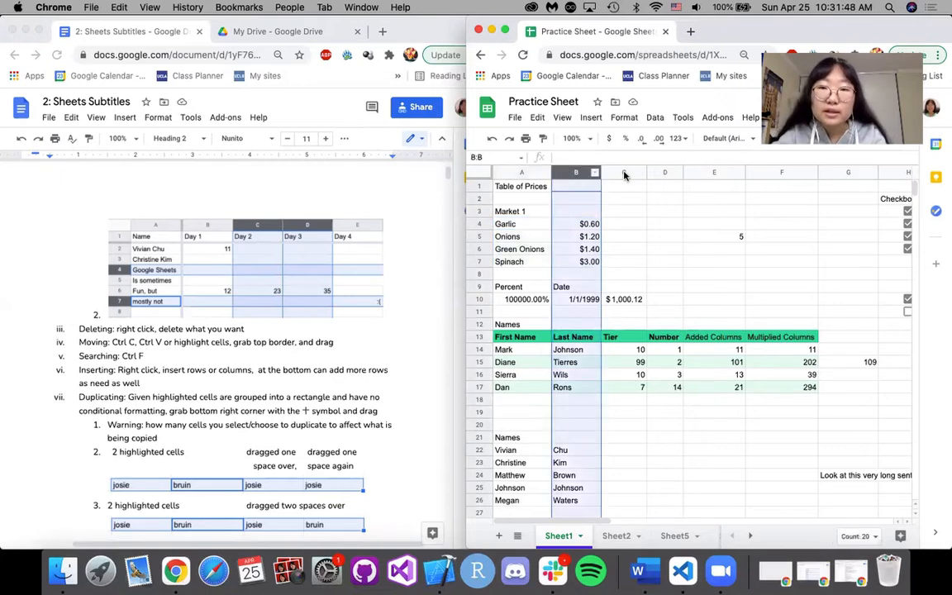
left_click(620, 172, "super")
left_click(577, 226, "super")
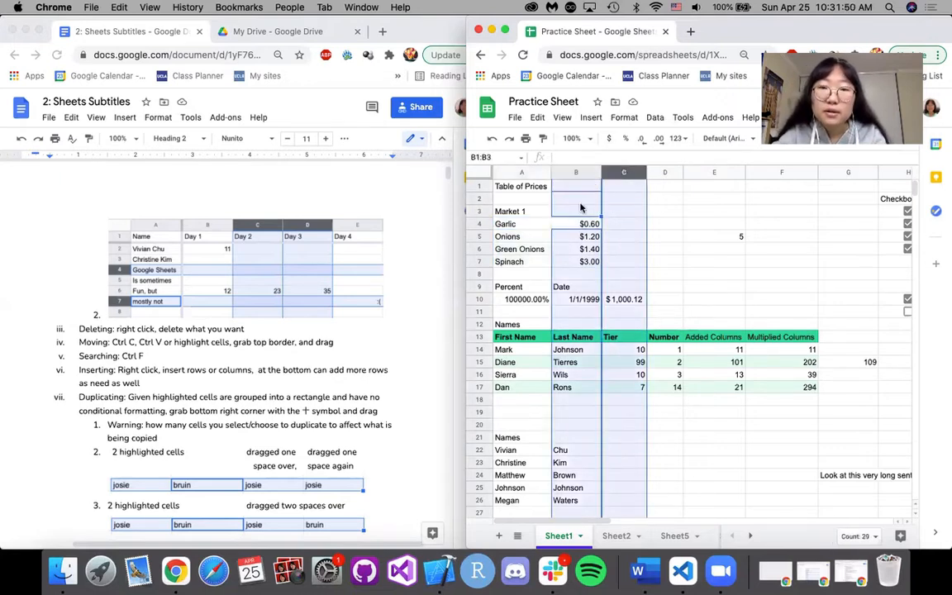
right_click(575, 173)
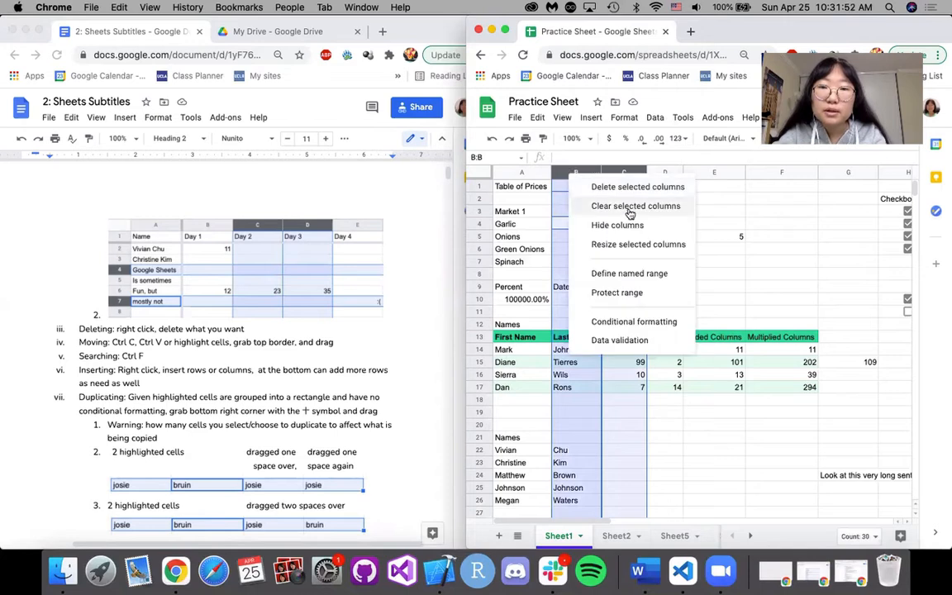
left_click(628, 207)
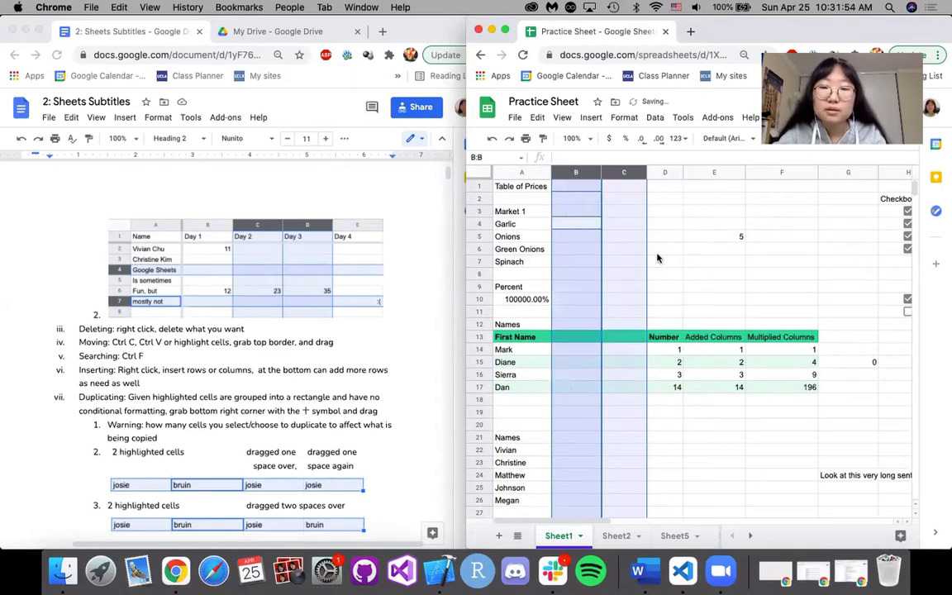
key("super+z")
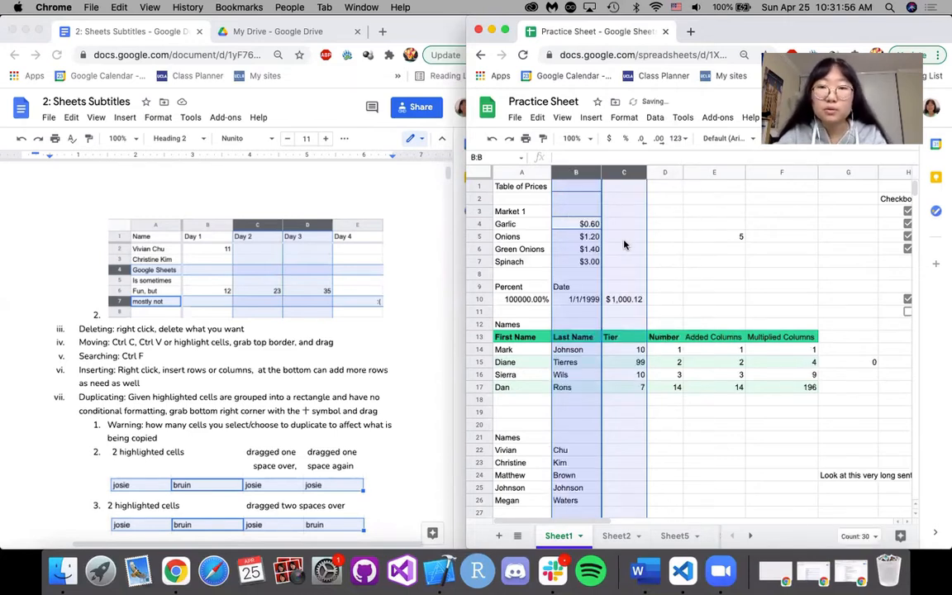
left_click(634, 242)
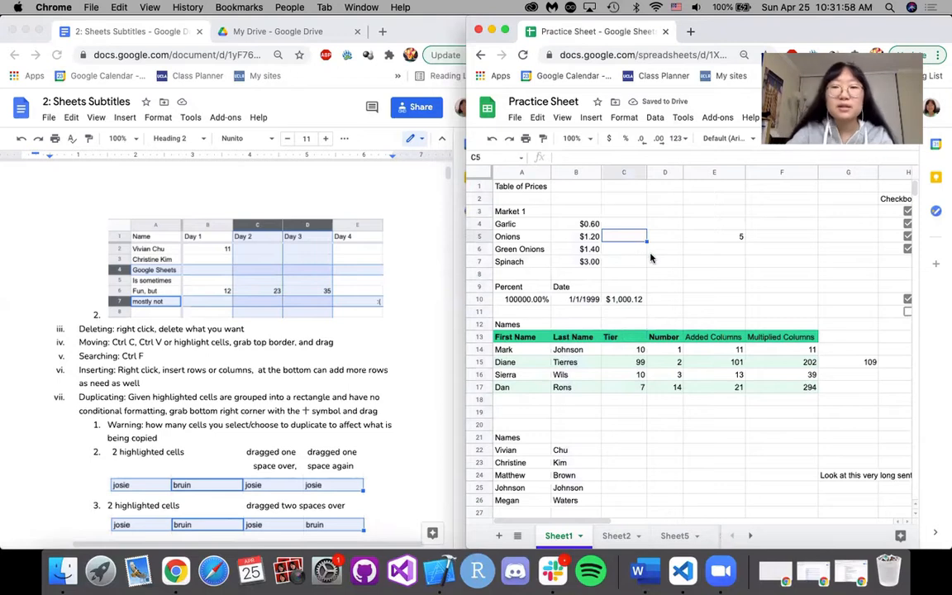
Move the price block A4:B7 over to blank cells beside it, and return it to its original place.
scroll(260, 372, "down", 1)
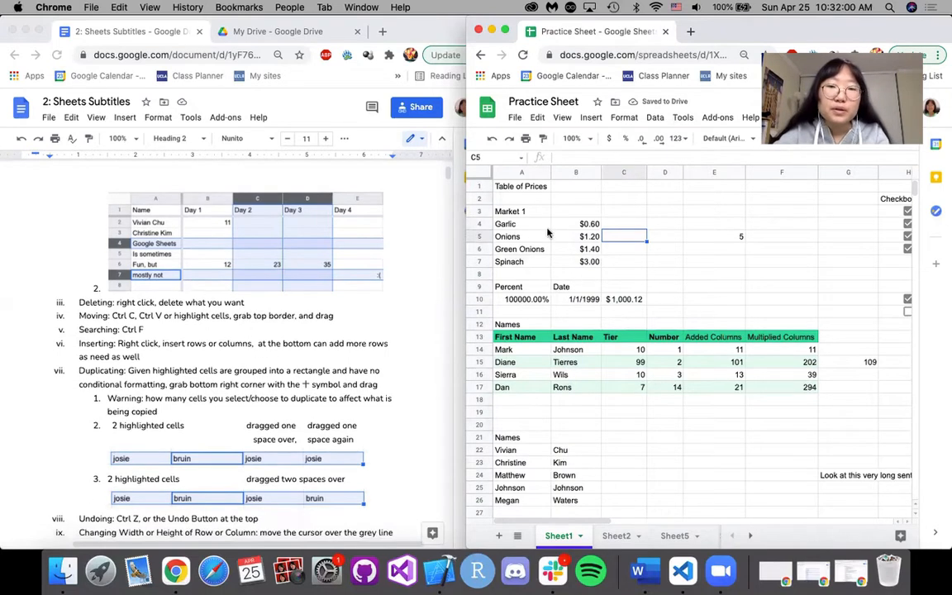
left_click_drag(505, 224, 583, 267)
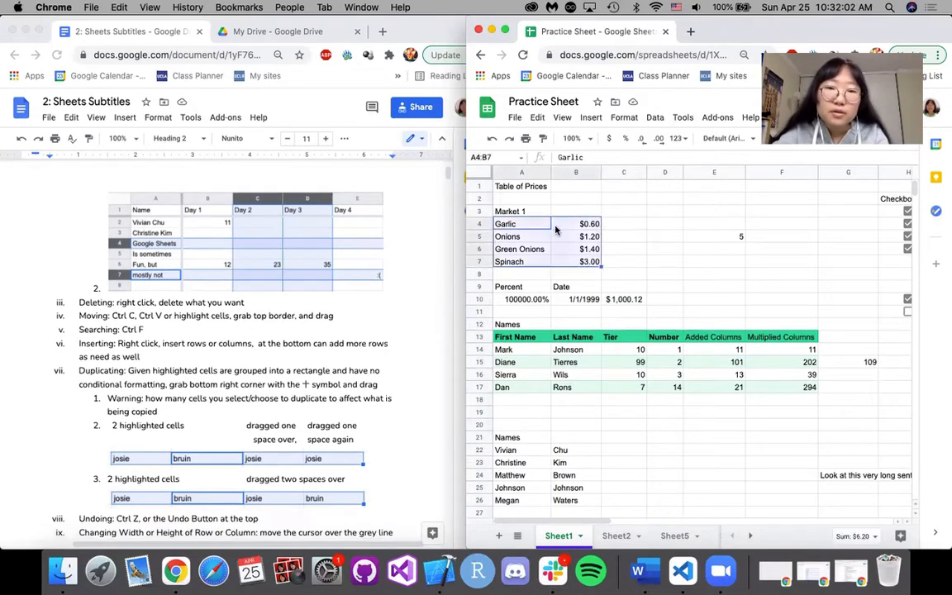
left_click_drag(543, 214, 665, 238)
left_click_drag(658, 238, 593, 228)
left_click(521, 250)
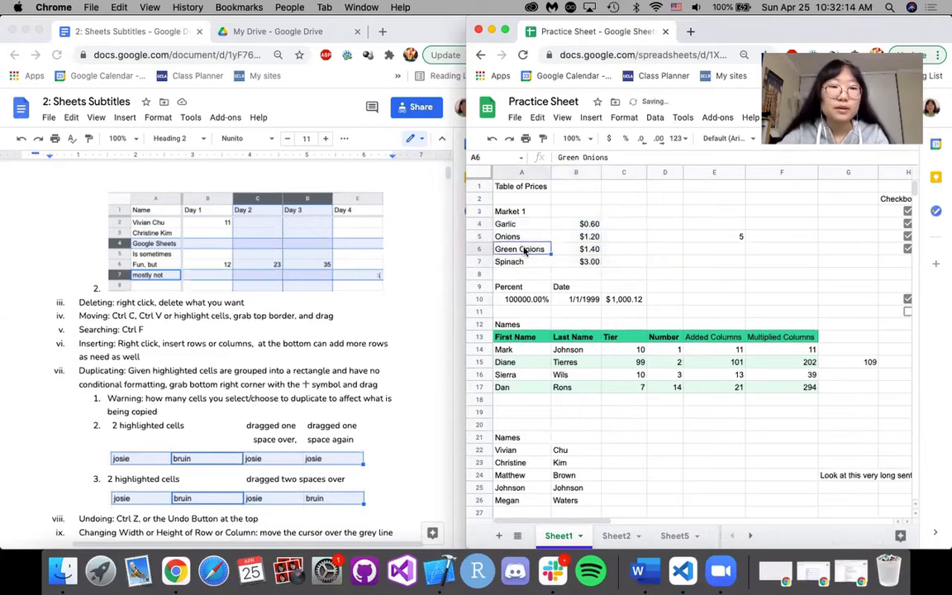
left_click(625, 247)
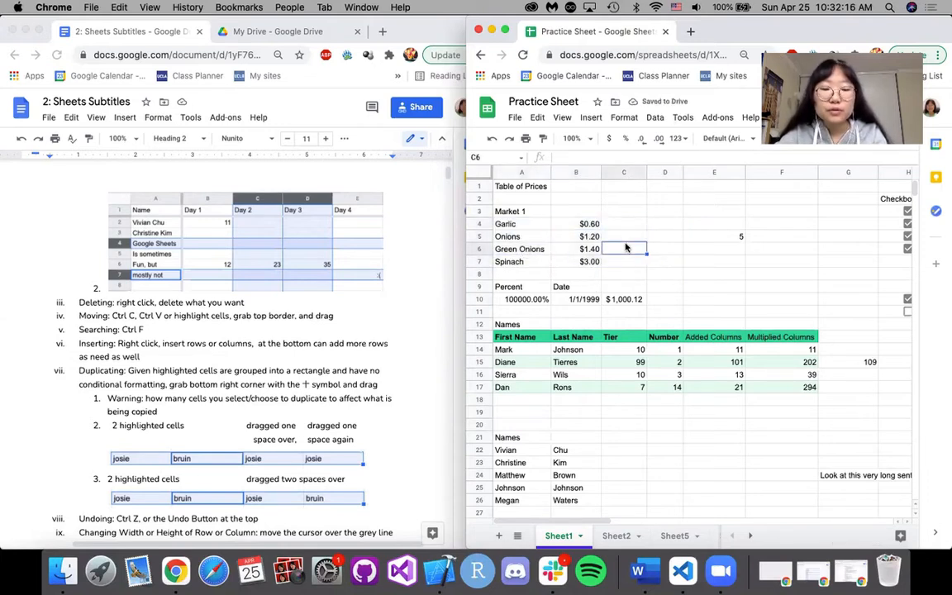
Search the sheet for "Price", and replace the search term with a first name from the Names list.
key("super+f")
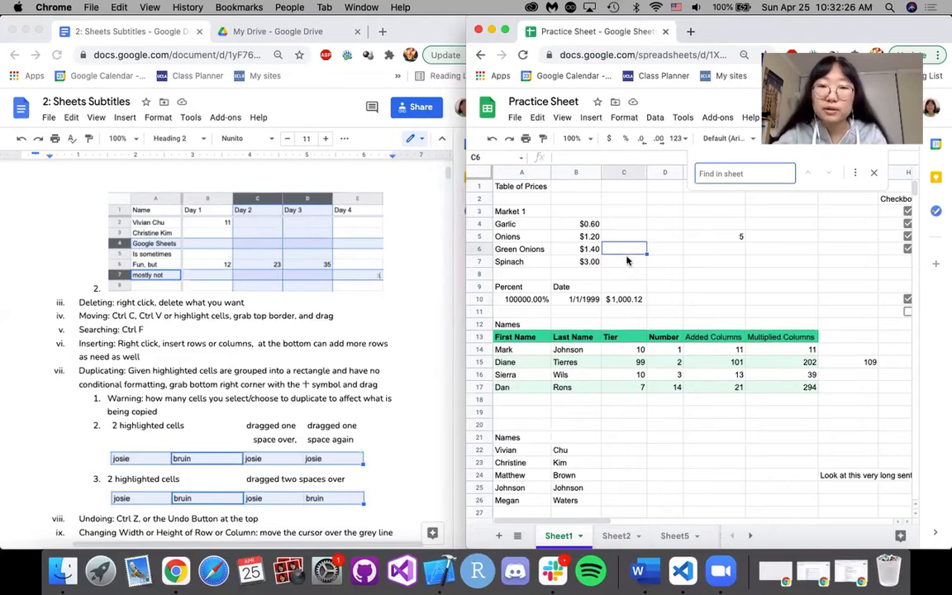
type("Price")
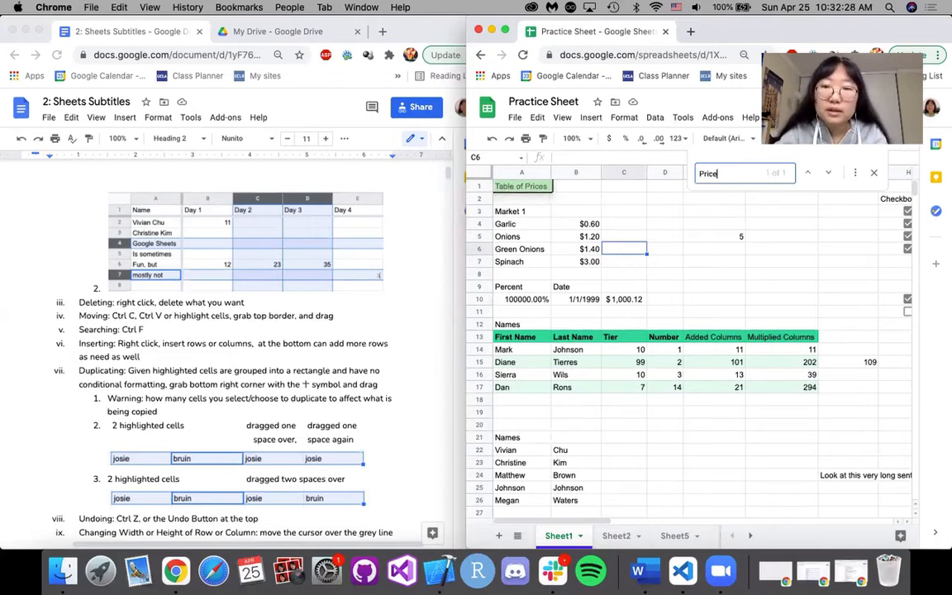
key("BackSpace")
key("BackSpace")
key("BackSpace")
key("BackSpace")
key("BackSpace")
type("Vivian")
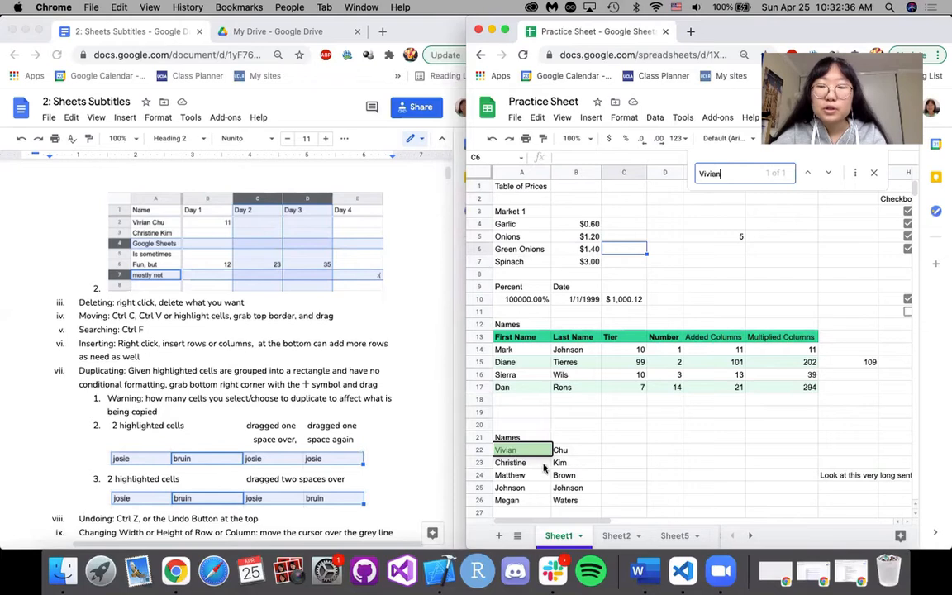
Check the name search on Sheet2, return to Sheet1 and close the search.
left_click(608, 537)
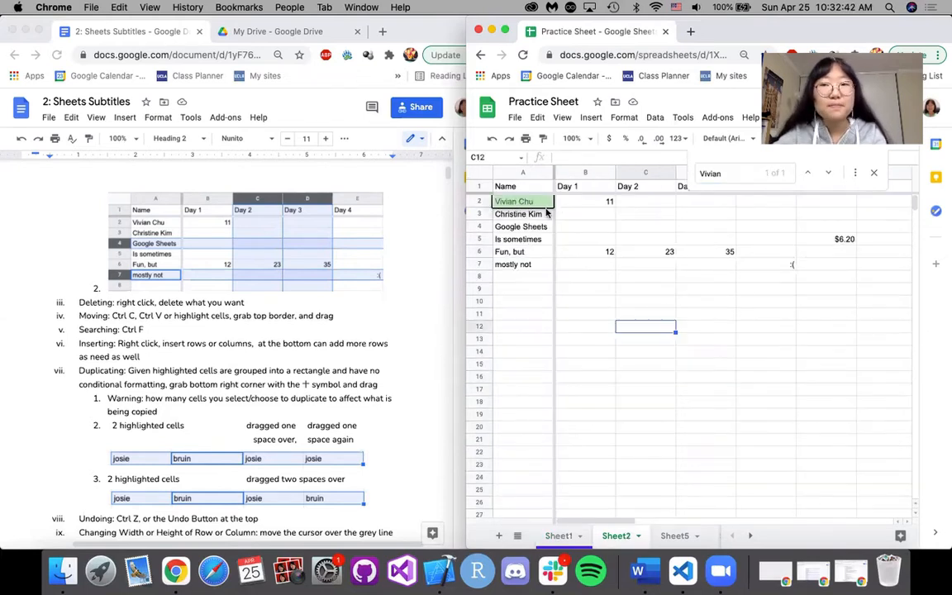
left_click(558, 537)
left_click(870, 173)
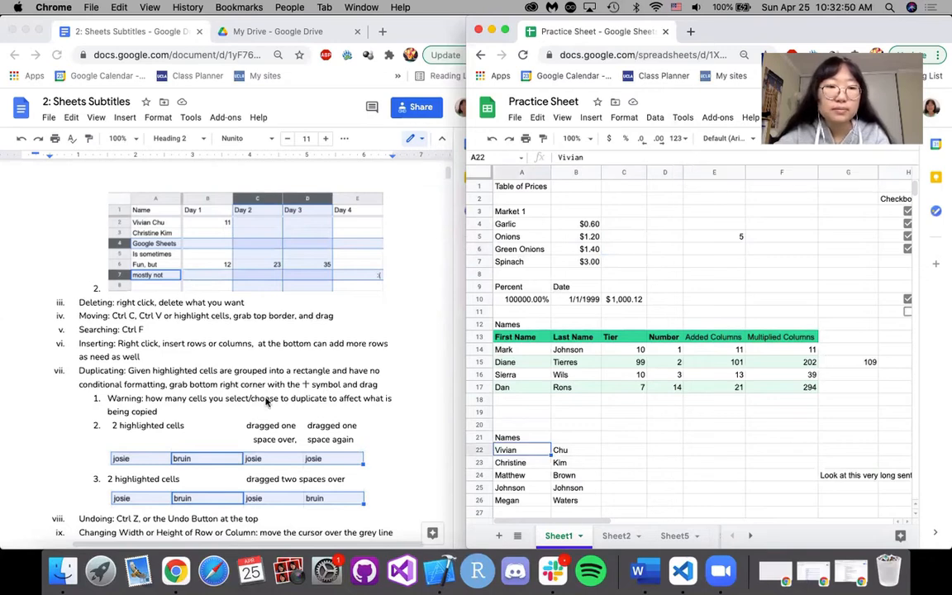
Insert a row at cell D4, and undo the insertion.
scroll(266, 401, "down", 1)
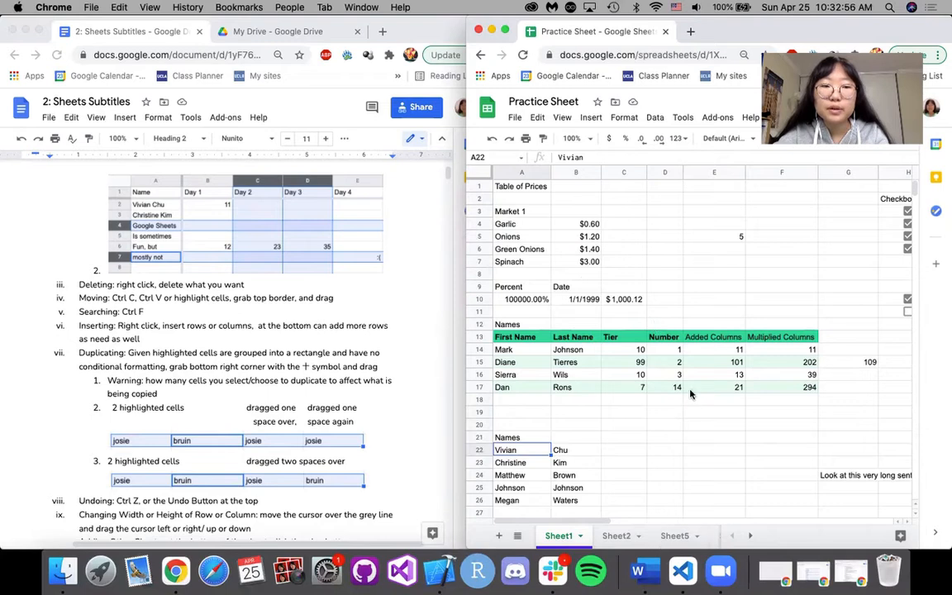
right_click(663, 229)
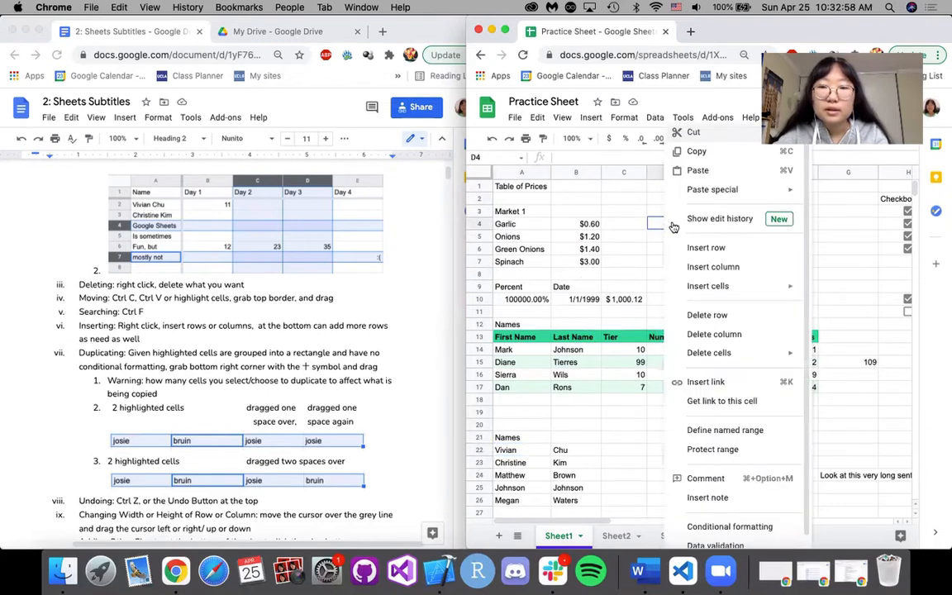
left_click(727, 250)
key("super+z")
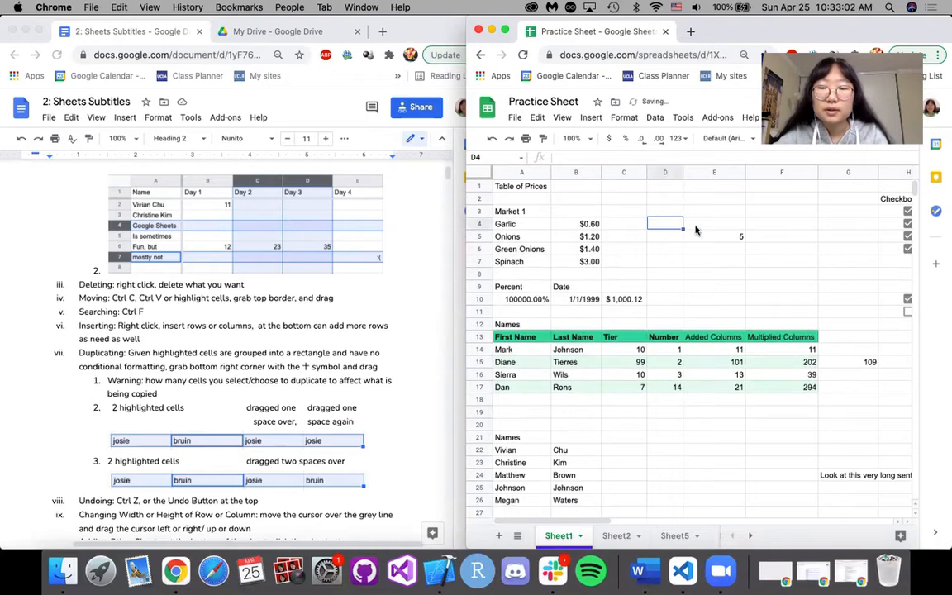
left_click(652, 237)
left_click(654, 229)
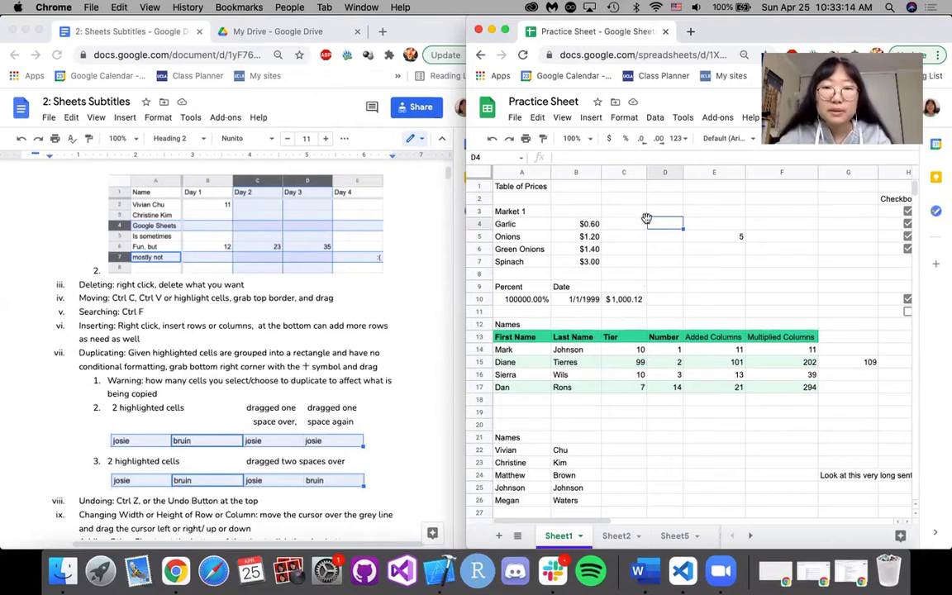
Fill the Percent and Date headings in A9:B9 across to D9, and extend the fill one cell at a time to F9.
scroll(296, 283, "down", 1)
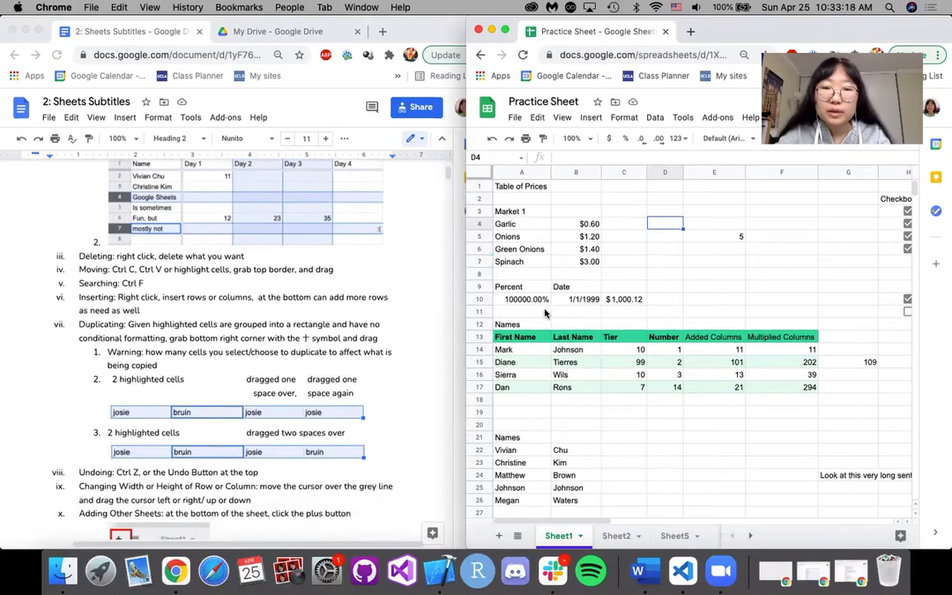
left_click_drag(526, 290, 575, 293)
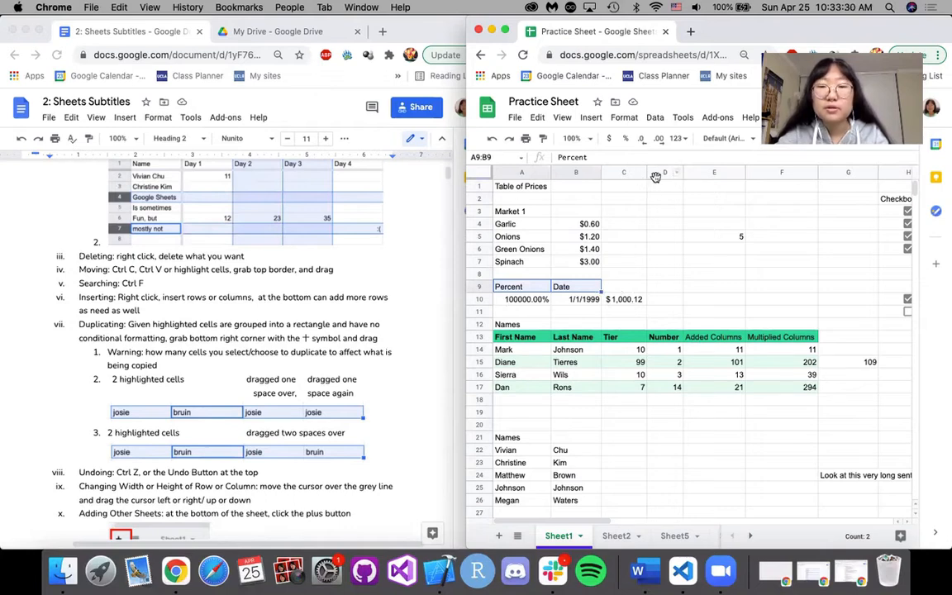
left_click_drag(602, 292, 672, 294)
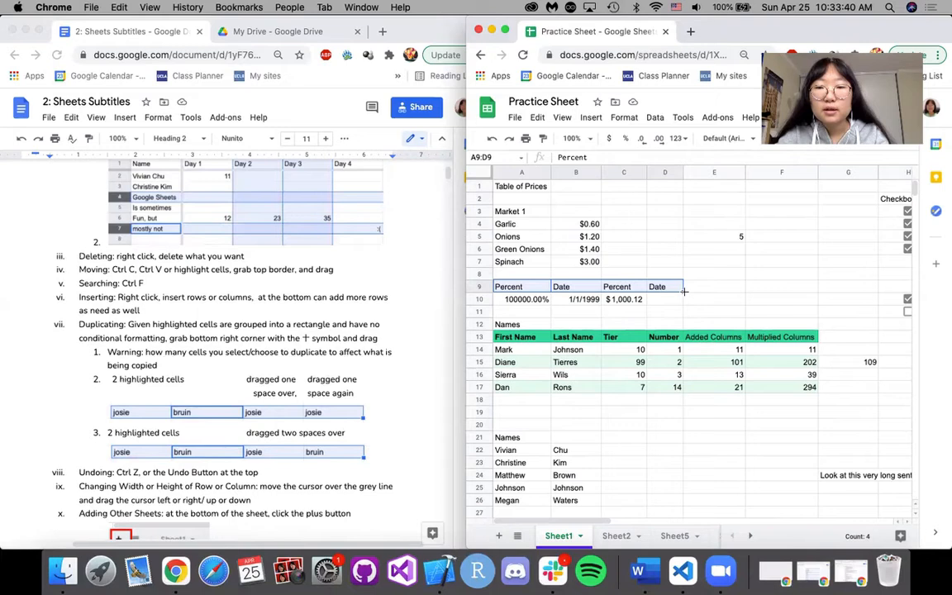
left_click_drag(704, 287, 730, 290)
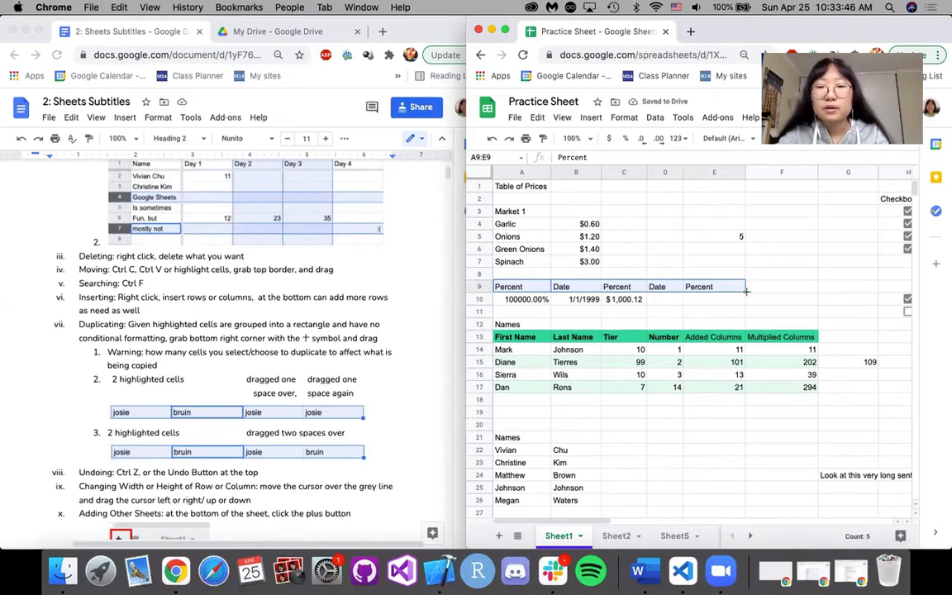
mouse_move(777, 291)
left_mouse_down()
mouse_move(795, 285)
mouse_move(789, 297)
left_mouse_up()
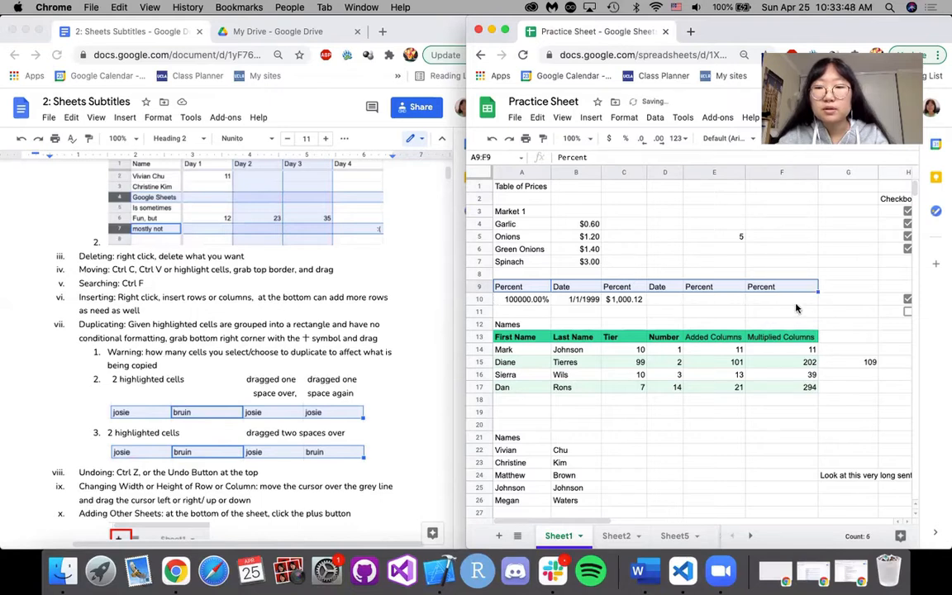
Undo the three heading fills in row 9, and deselect the headings by selecting cell D10.
key("ctrl+z")
key("ctrl+z")
key("ctrl+z")
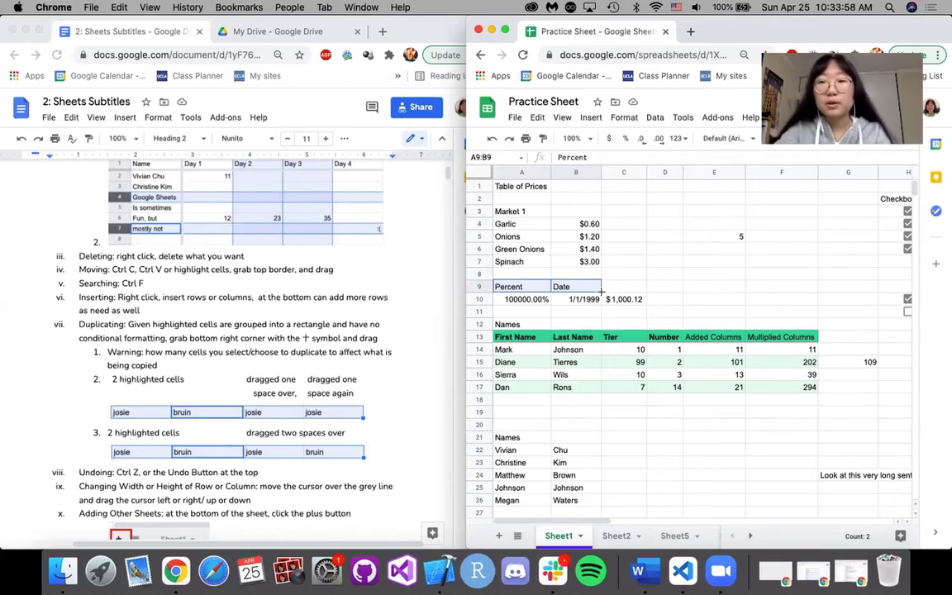
scroll(322, 325, "down", 2)
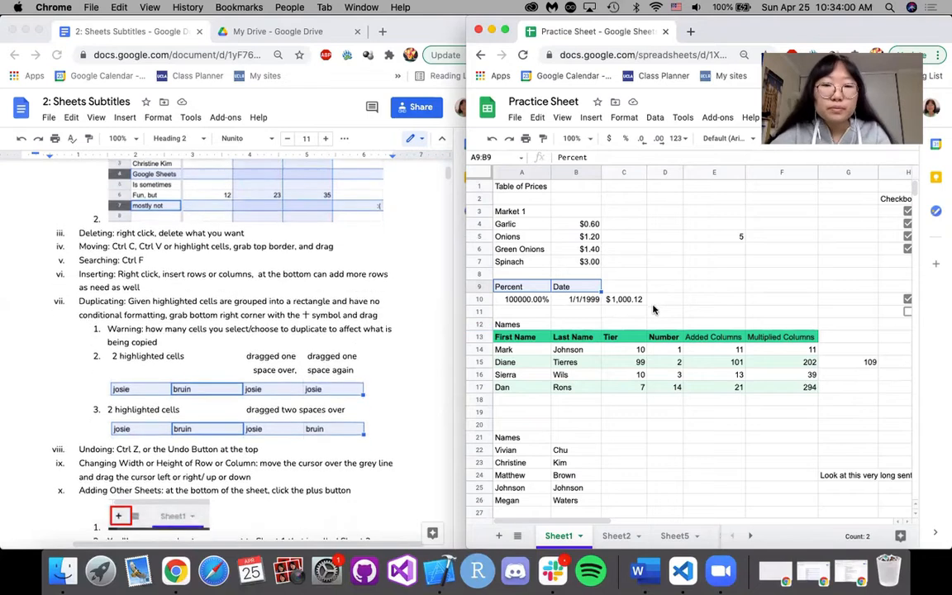
left_click(659, 299)
scroll(601, 325, "down", 1)
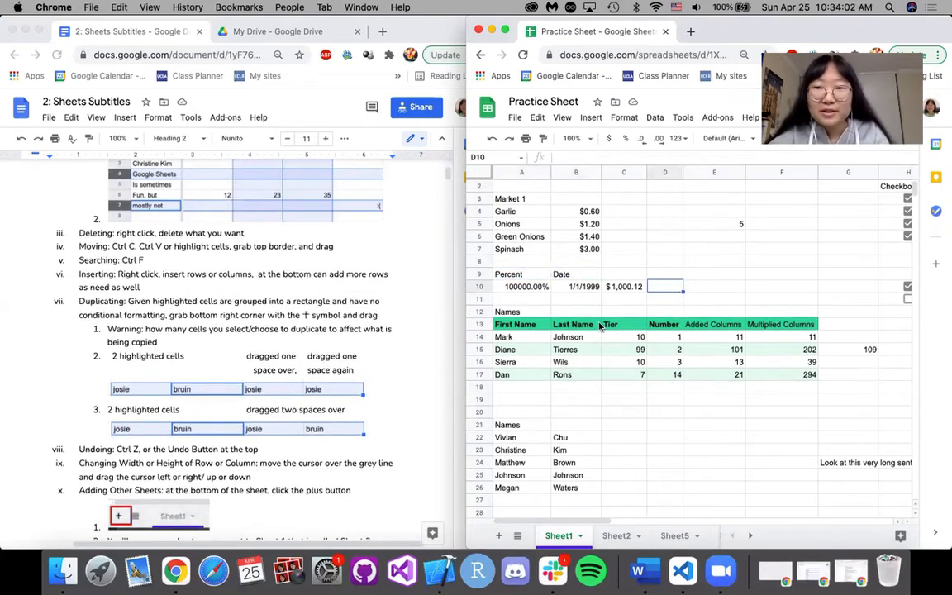
Widen column A, undo the width change, and try resizing column D by its border.
scroll(600, 326, "up", 1)
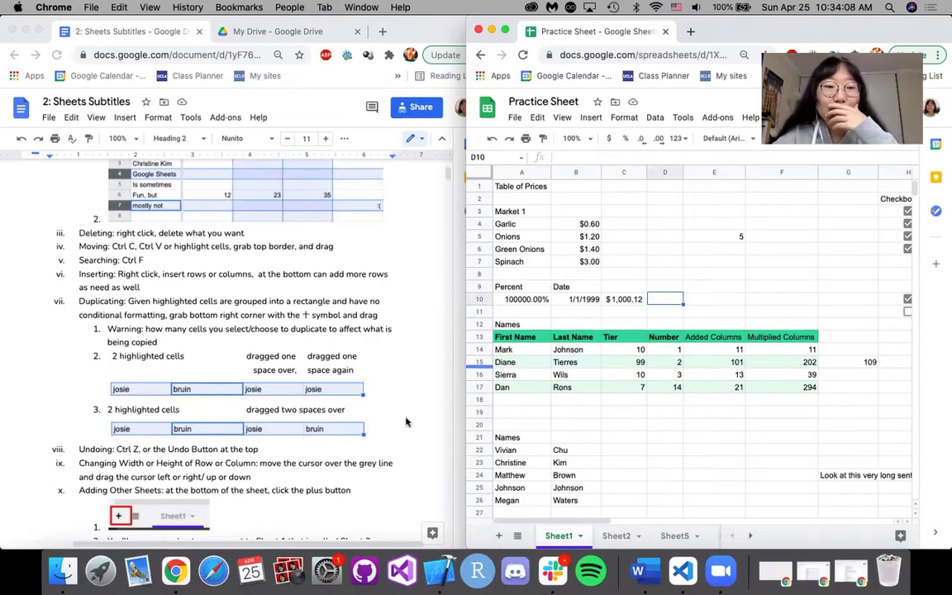
scroll(364, 375, "down", 3)
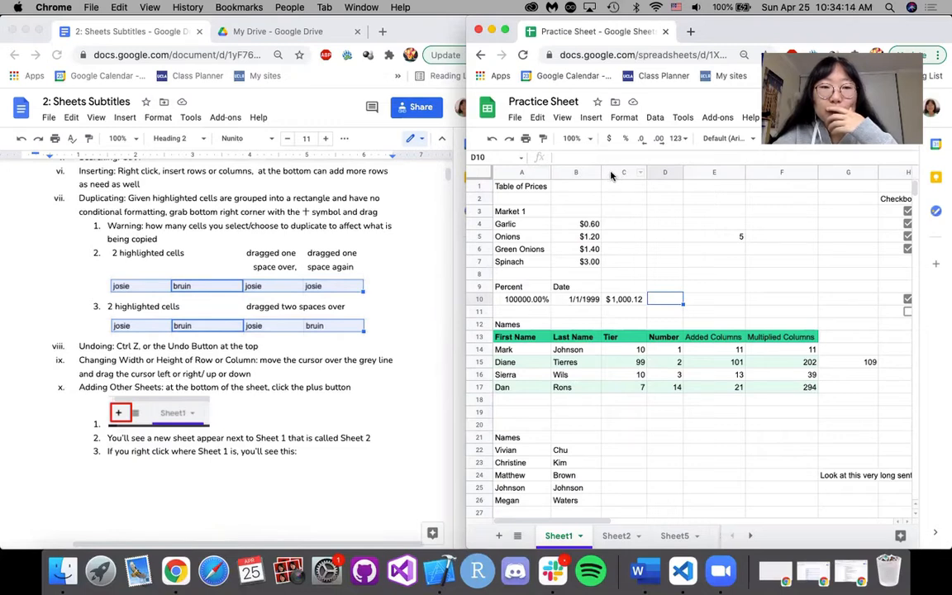
left_click_drag(549, 172, 590, 171)
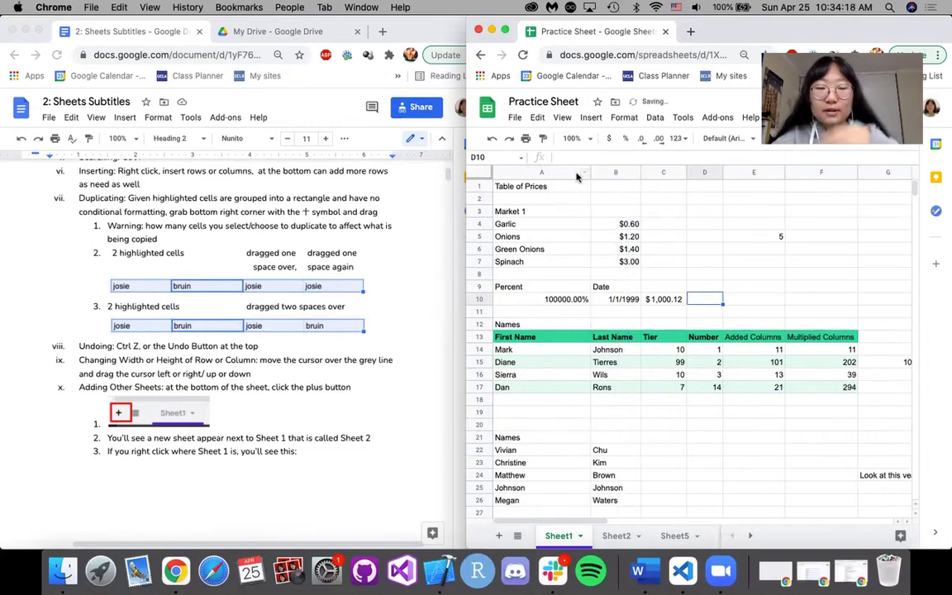
key("super+z")
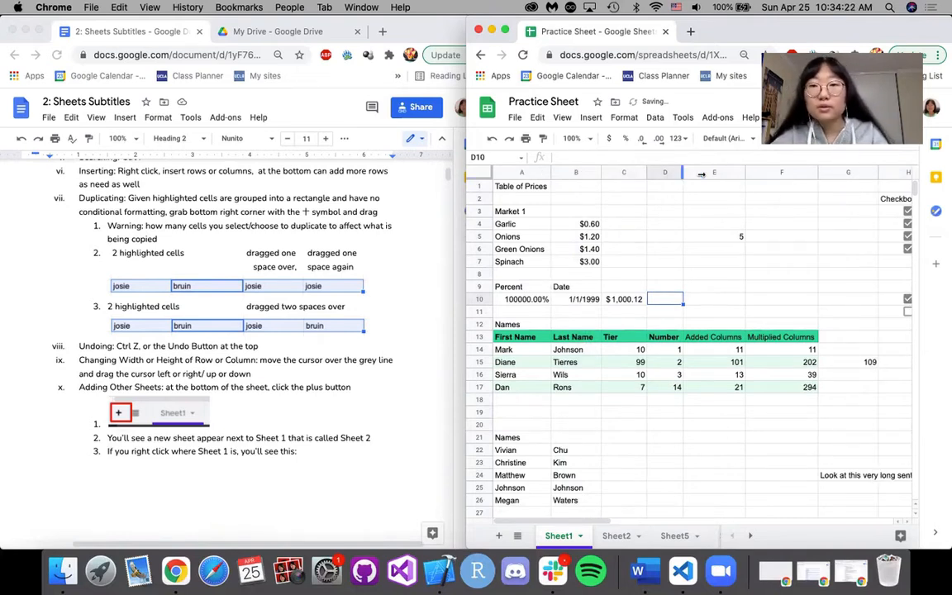
left_click_drag(683, 173, 700, 175)
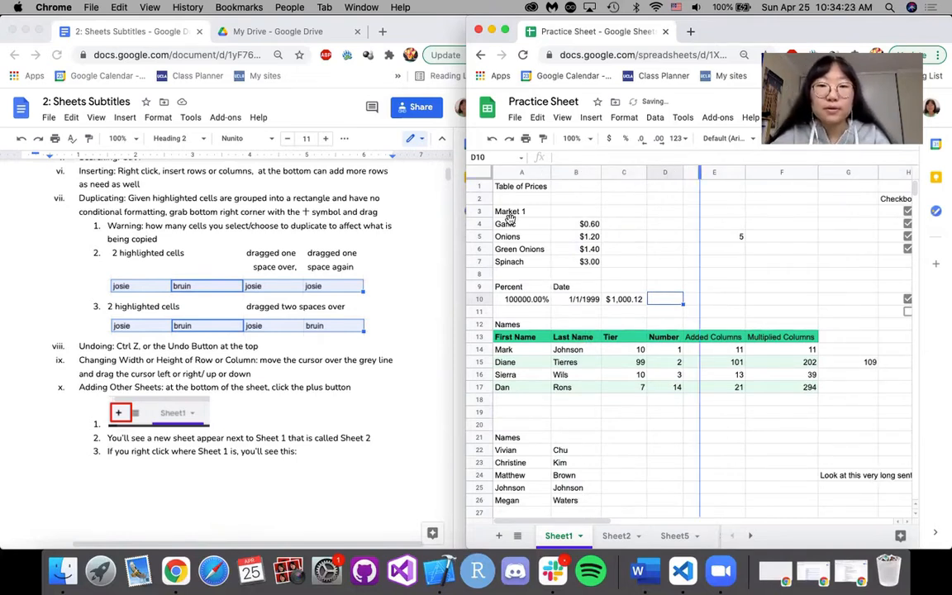
Select the whole of row 4 and of column C in turn, ending on cell D3.
left_click(479, 224)
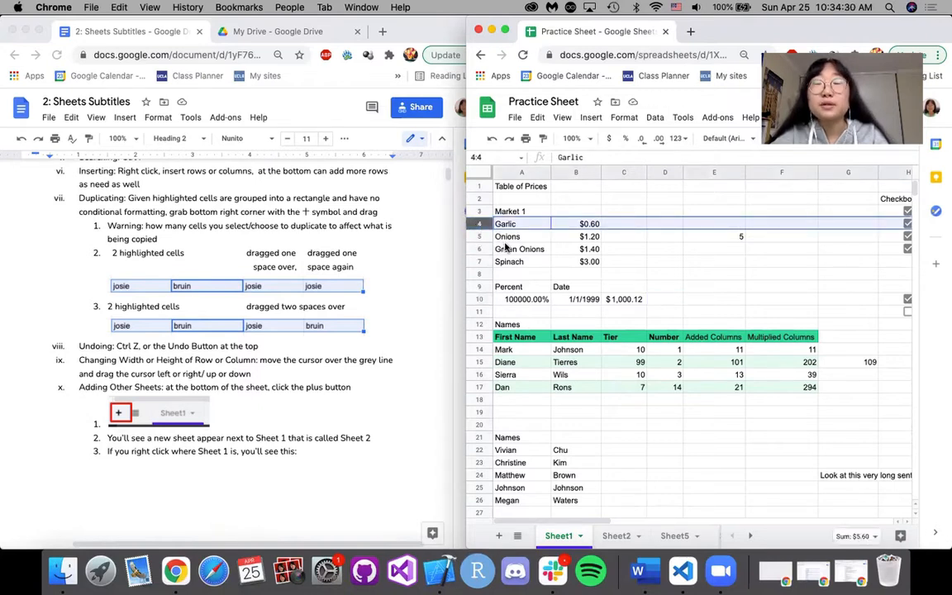
left_click(624, 172)
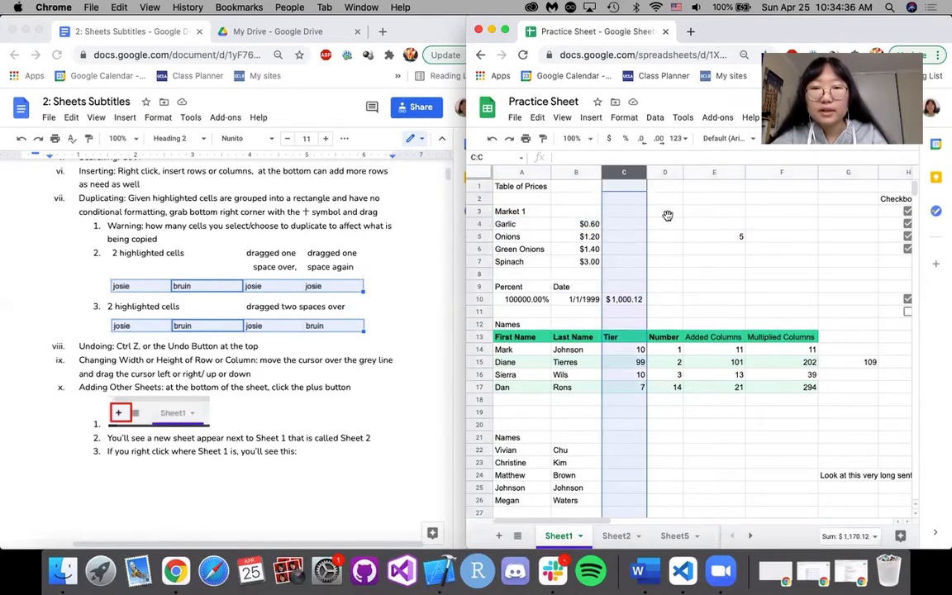
left_click(662, 212)
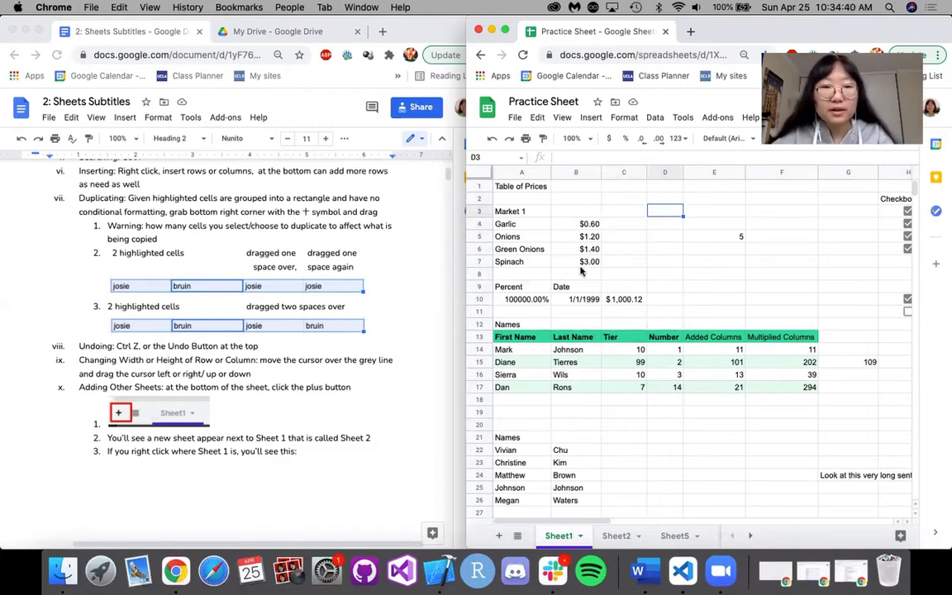
Look through the existing sheet tabs, and add a new blank sheet after Sheet1.
scroll(336, 318, "down", 3)
scroll(335, 318, "down", 2)
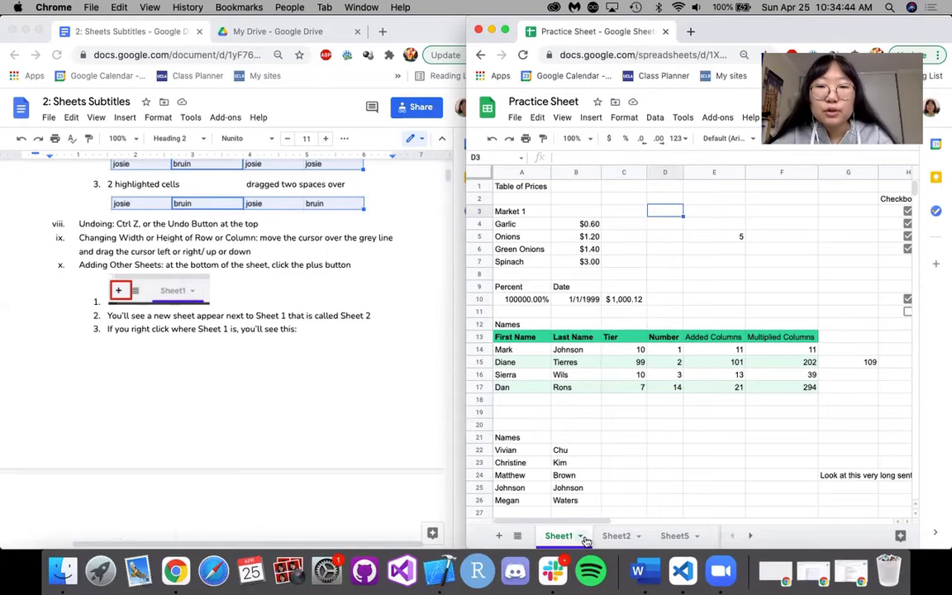
scroll(610, 542, "right", 1)
scroll(610, 543, "left", 1)
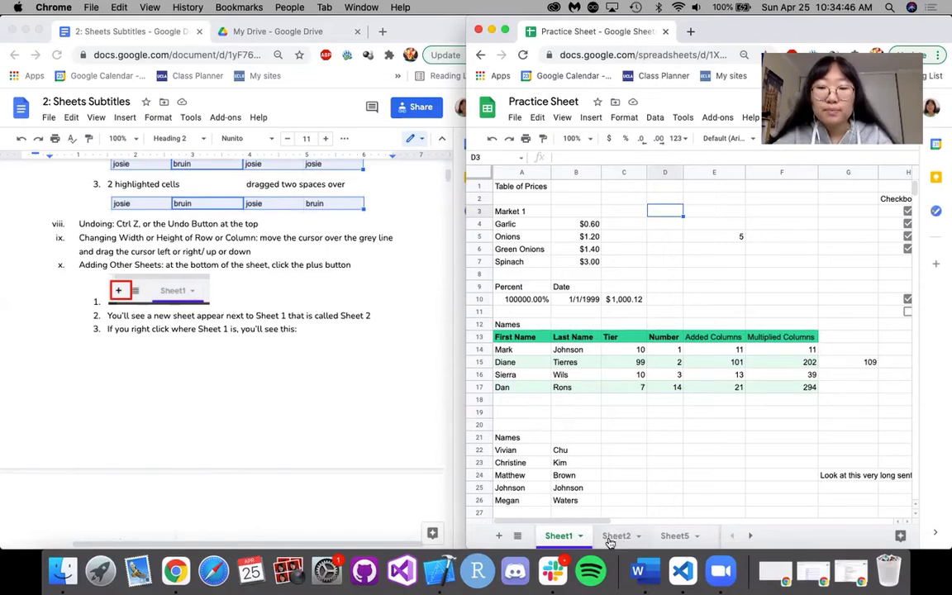
scroll(609, 543, "right", 10)
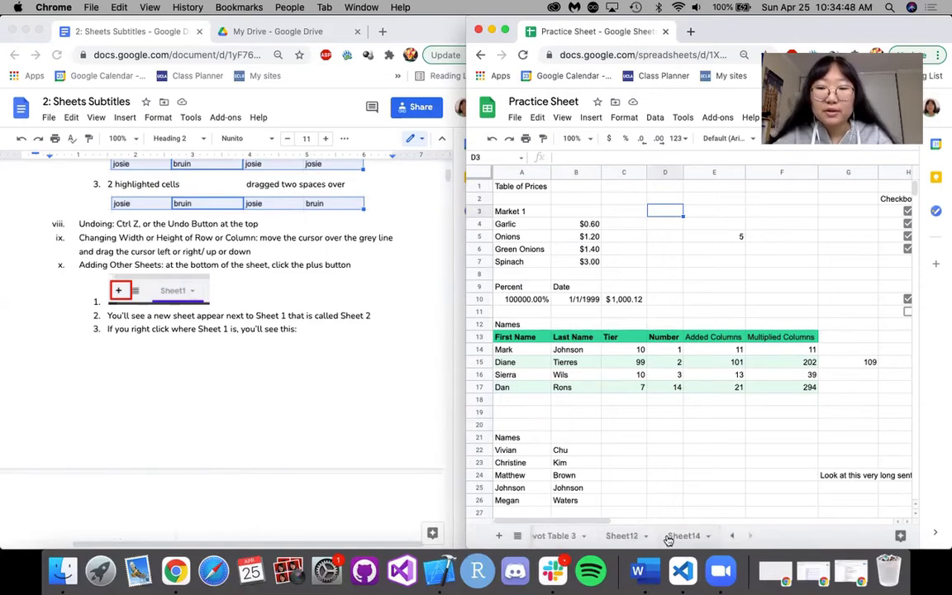
scroll(668, 539, "left", 10)
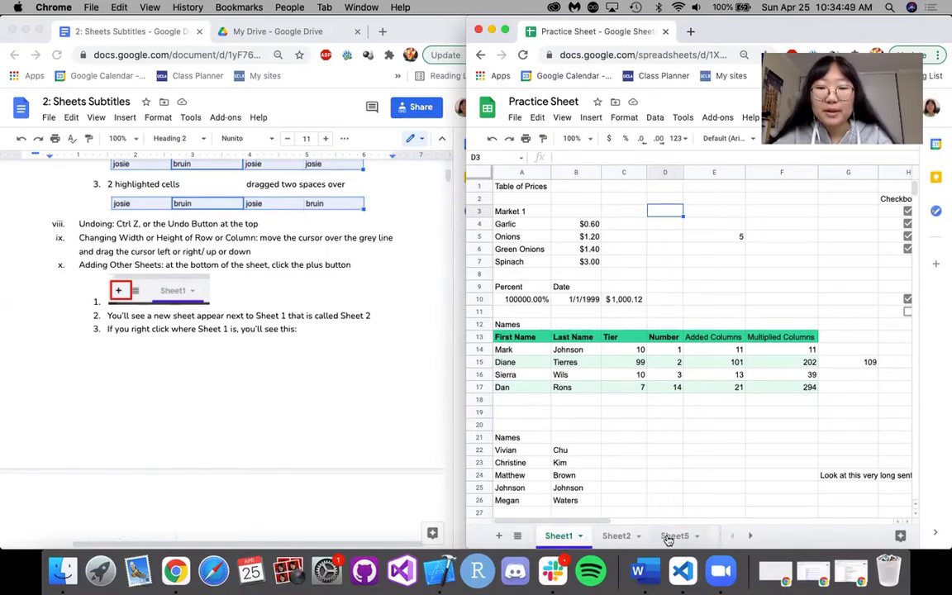
left_click(499, 537)
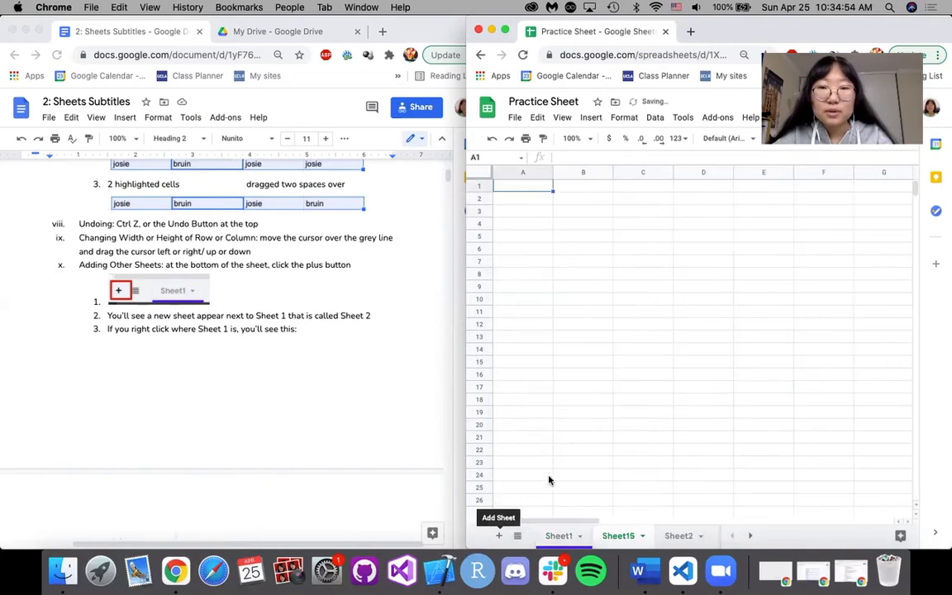
Change the new sheet's tab color to a light green-teal shade.
right_click(643, 537)
mouse_move(647, 405)
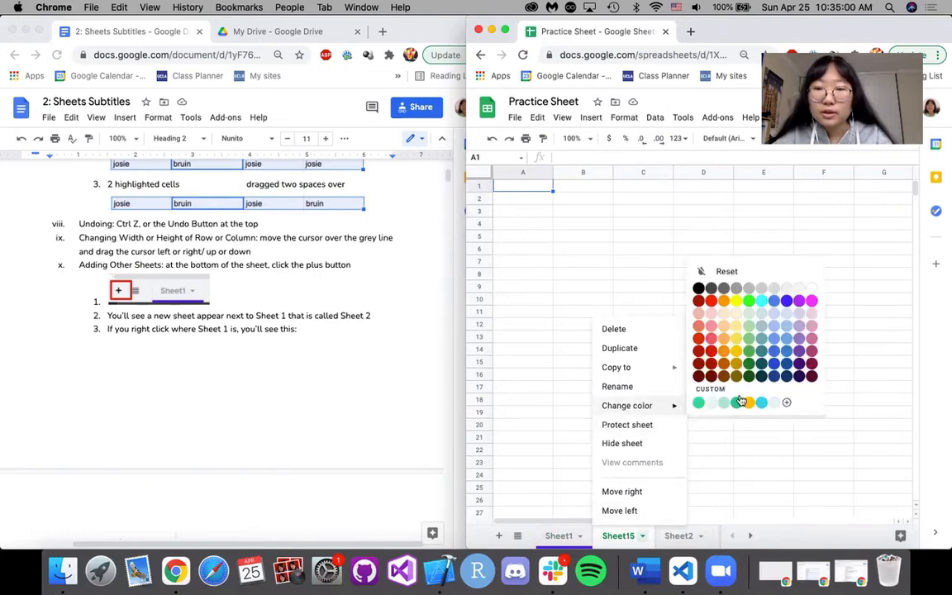
left_click(748, 333)
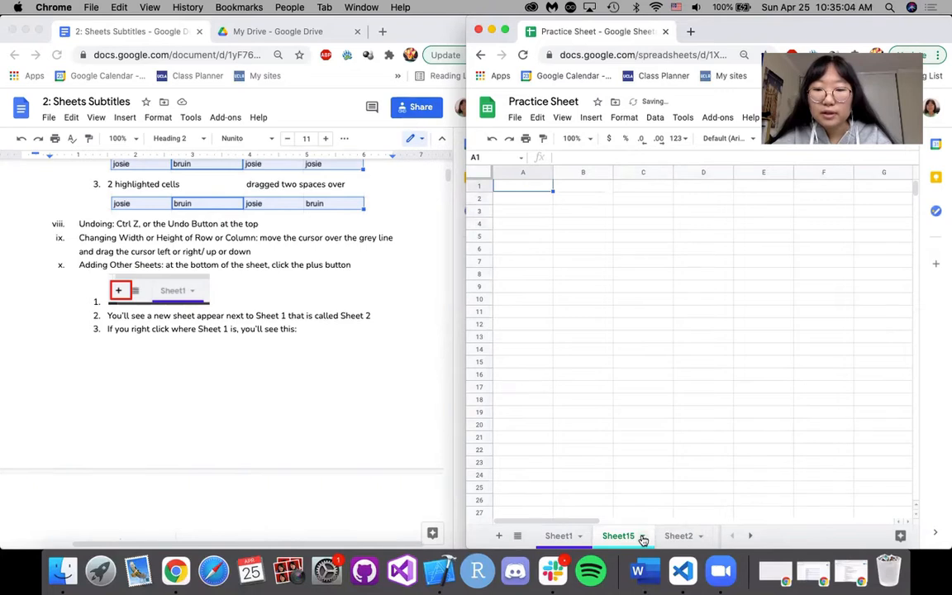
Rename the new sheet as demosheet.
left_click(642, 539)
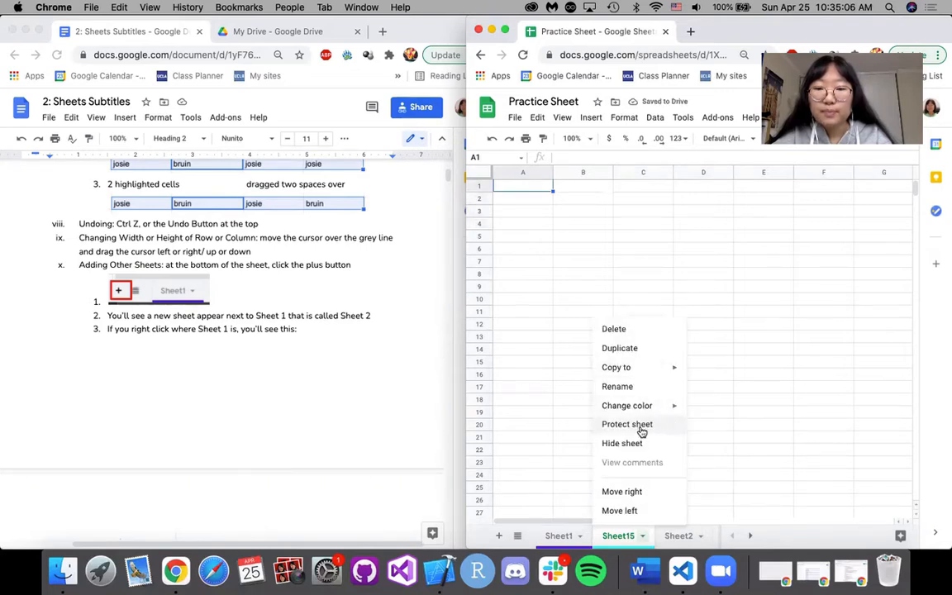
left_click(636, 387)
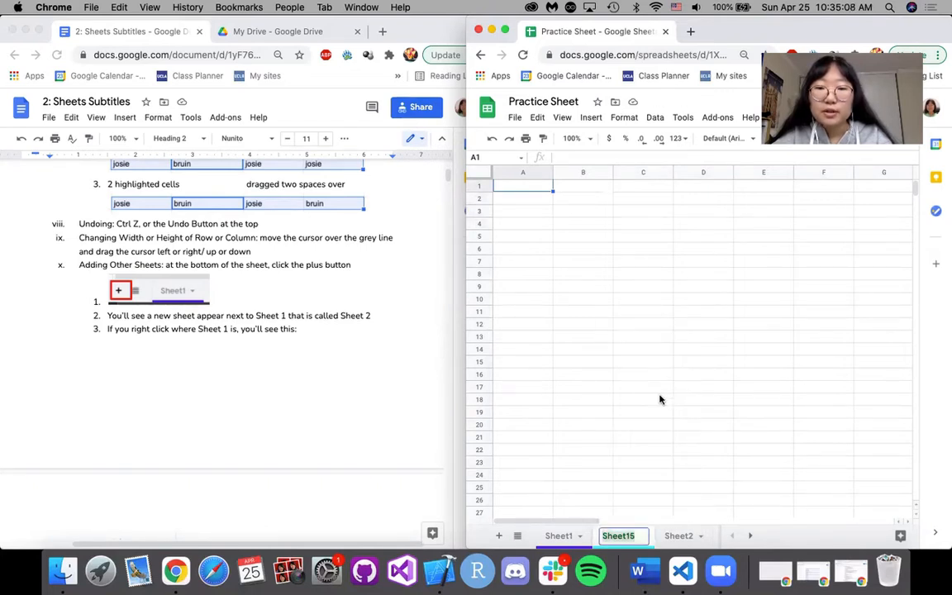
type("demashee")
key("BackSpace")
key("BackSpace")
key("BackSpace")
key("BackSpace")
key("BackSpace")
type("osheet")
key("Return")
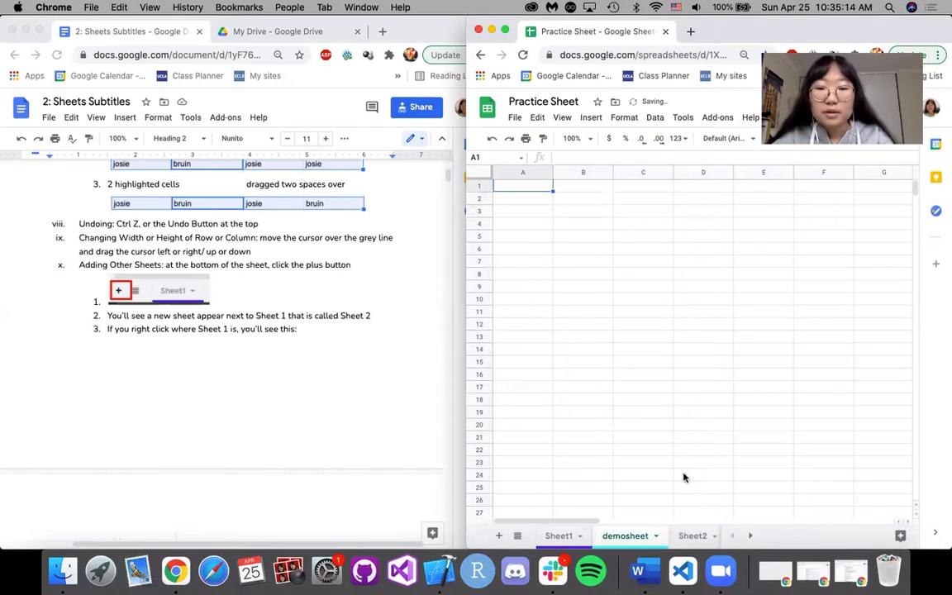
Protect demosheet with the description demoprotected, and open its range editing permissions.
right_click(625, 535)
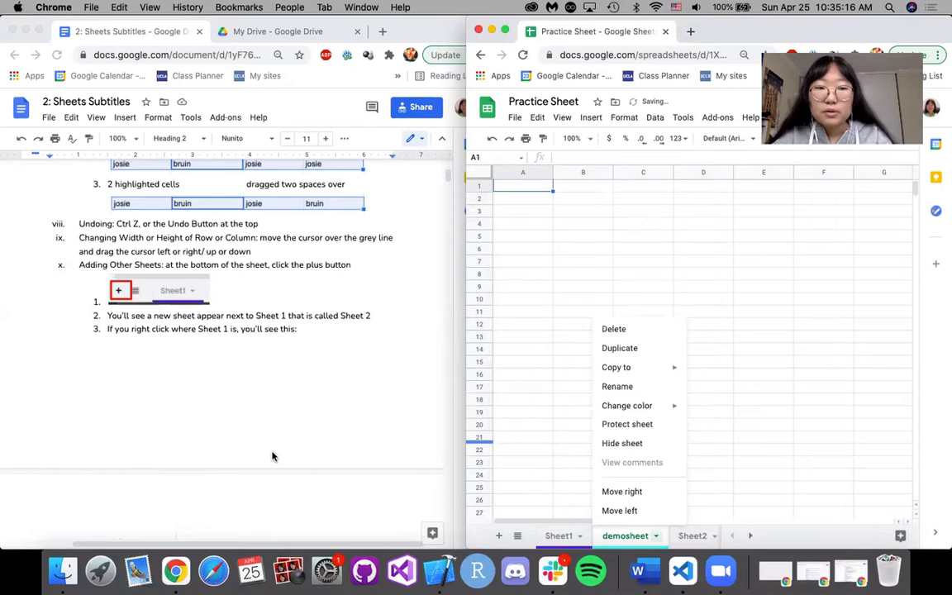
scroll(273, 456, "down", 5)
scroll(273, 456, "down", 2)
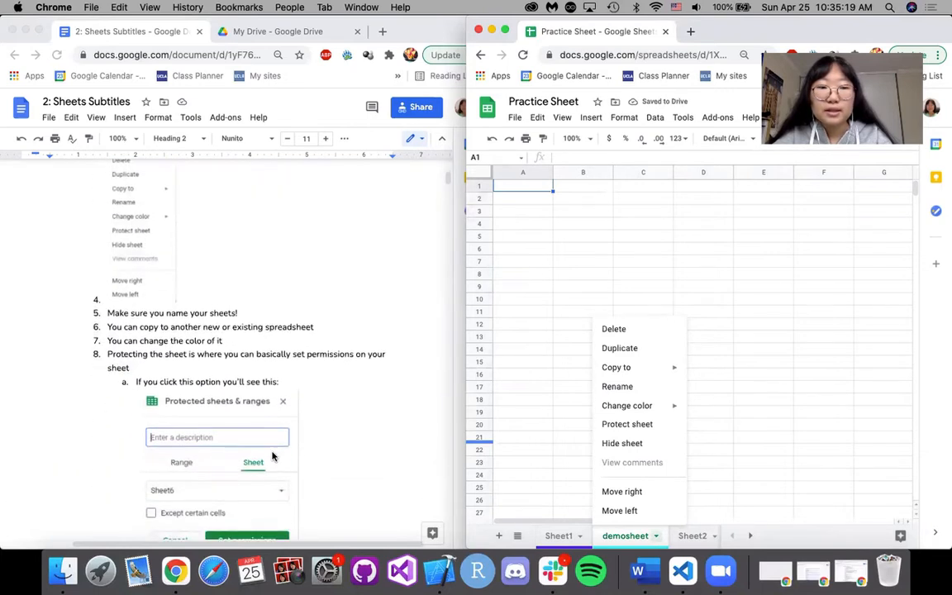
left_click(643, 425)
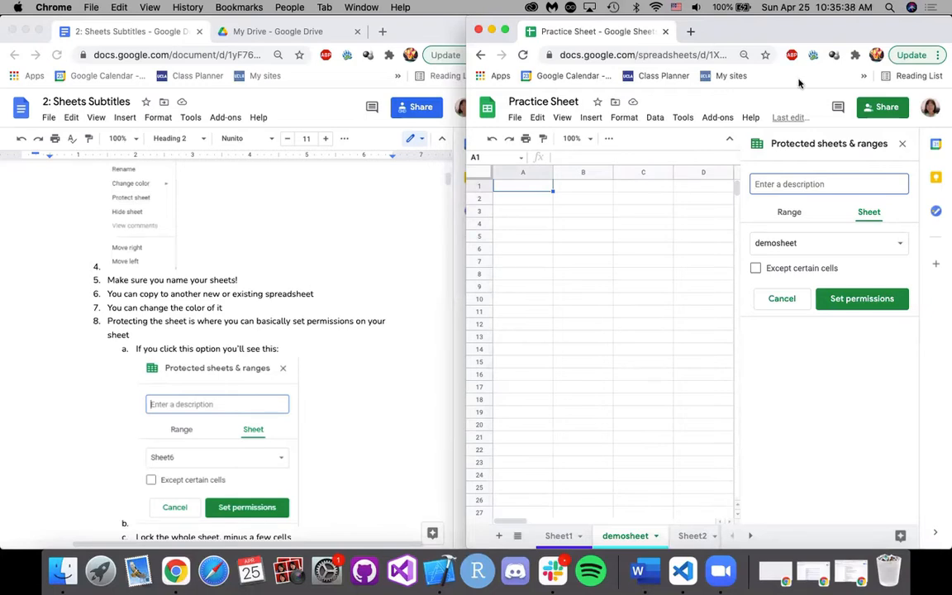
left_click(778, 180)
type("de")
left_click(835, 299)
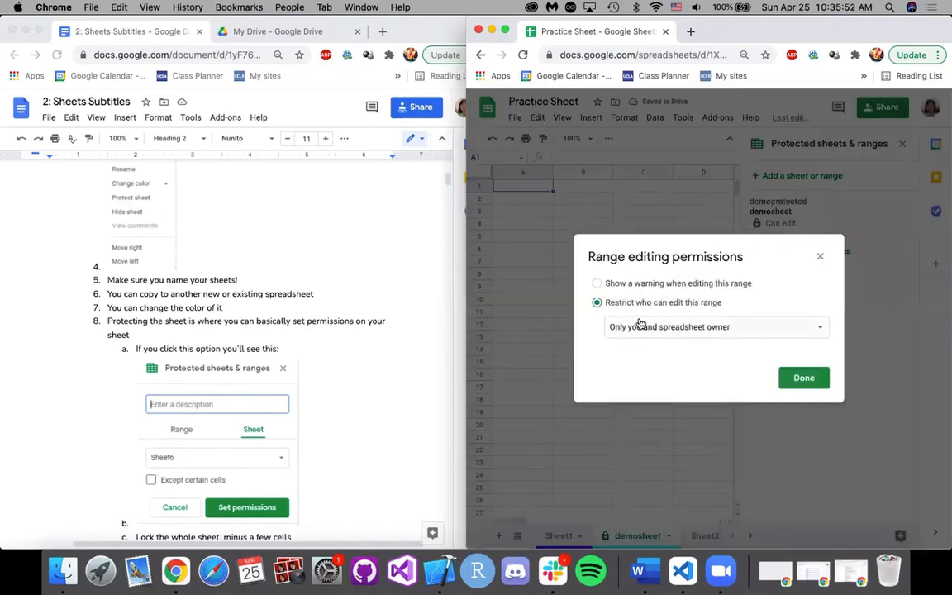
Try the edit warning and the Custom editor restriction for demosheet, and close the permissions and protection settings without adding editors.
left_click(595, 285)
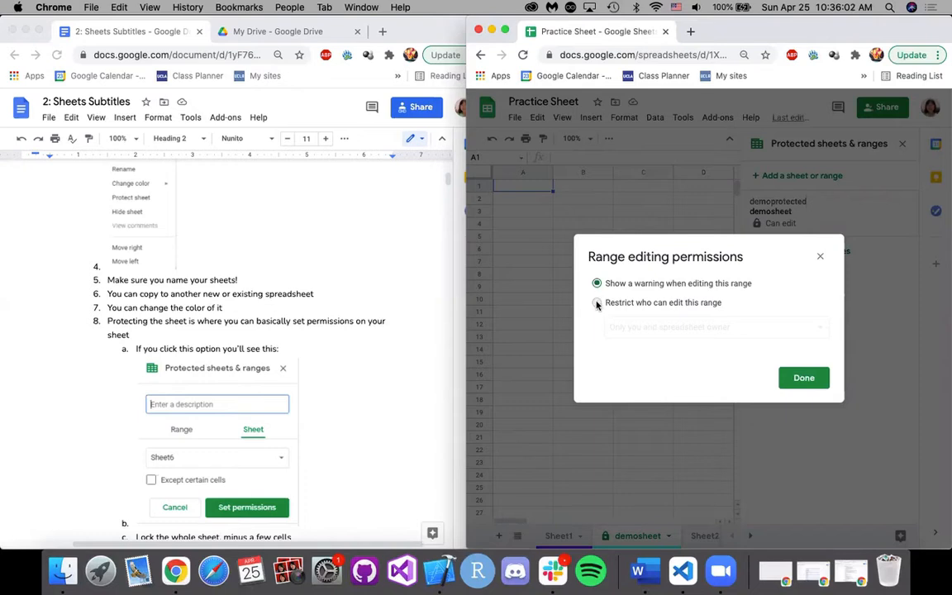
left_click(596, 303)
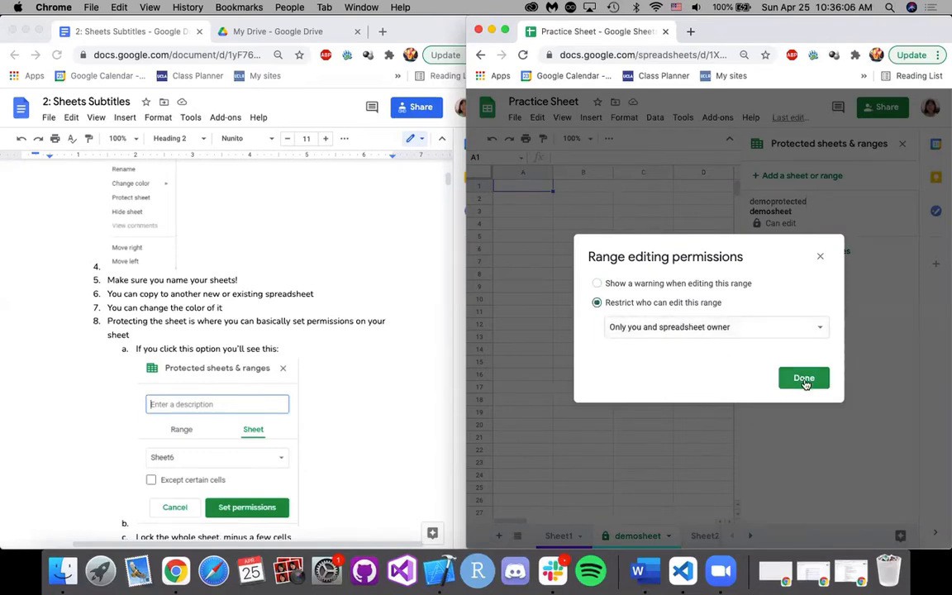
left_click(758, 333)
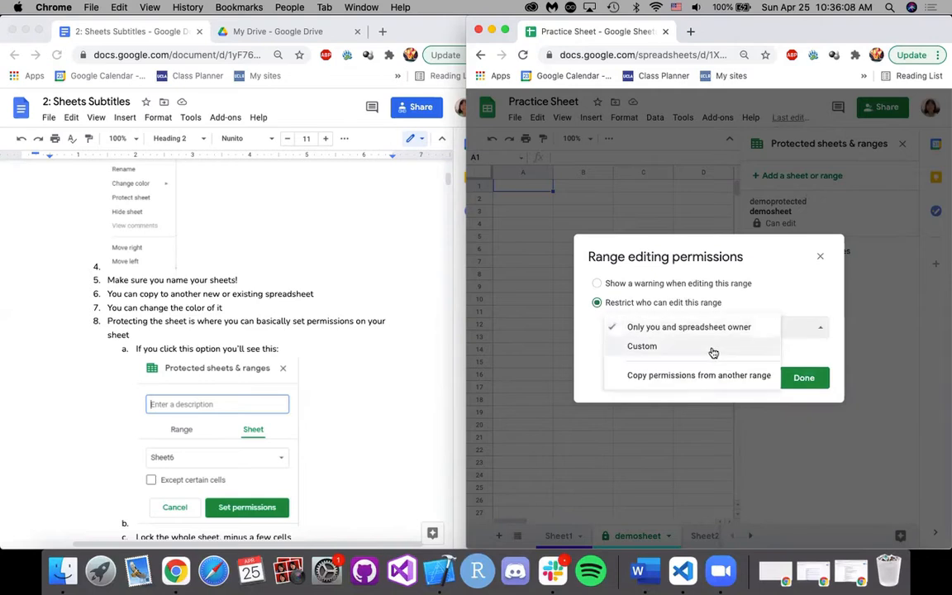
left_click(713, 350)
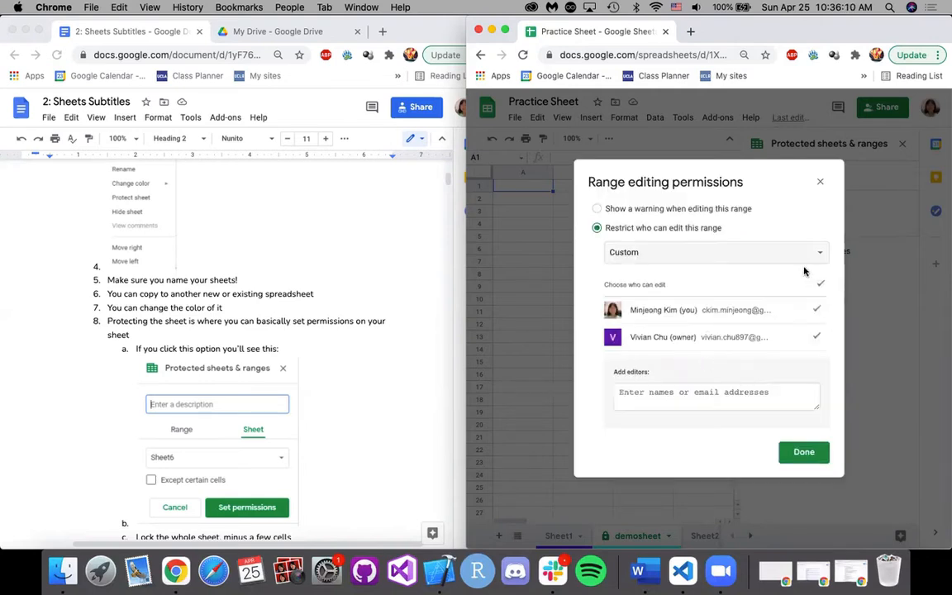
left_click(685, 400)
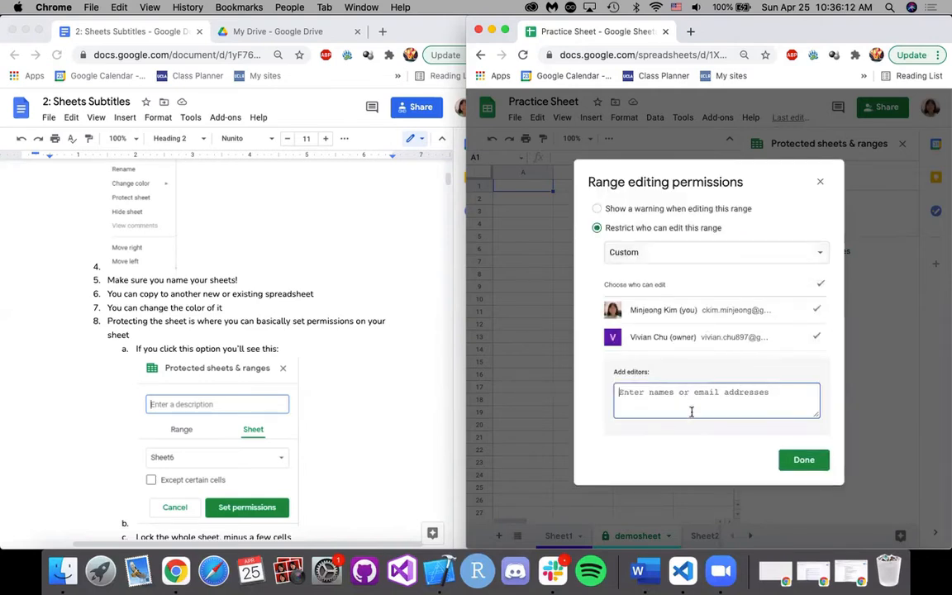
left_click(818, 183)
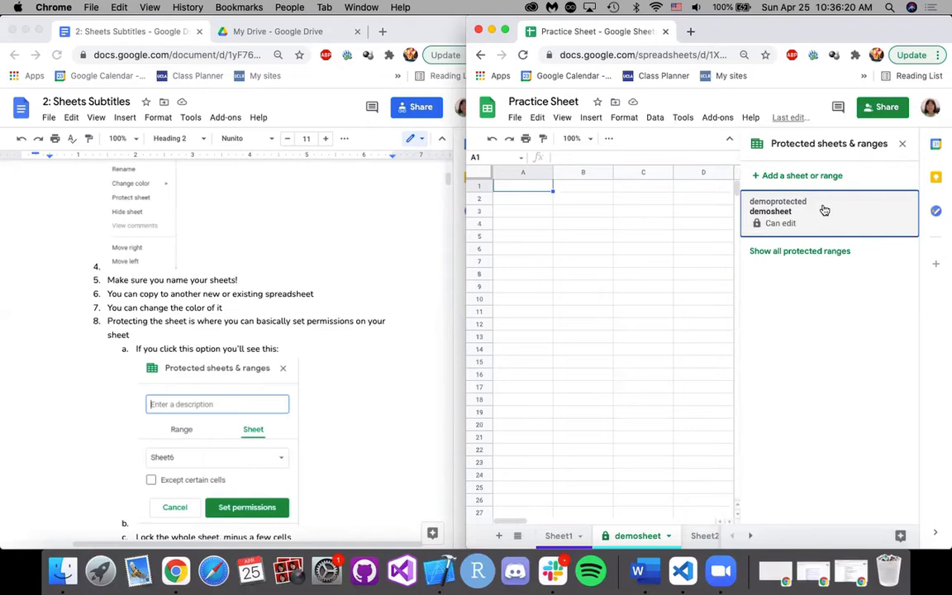
left_click(903, 145)
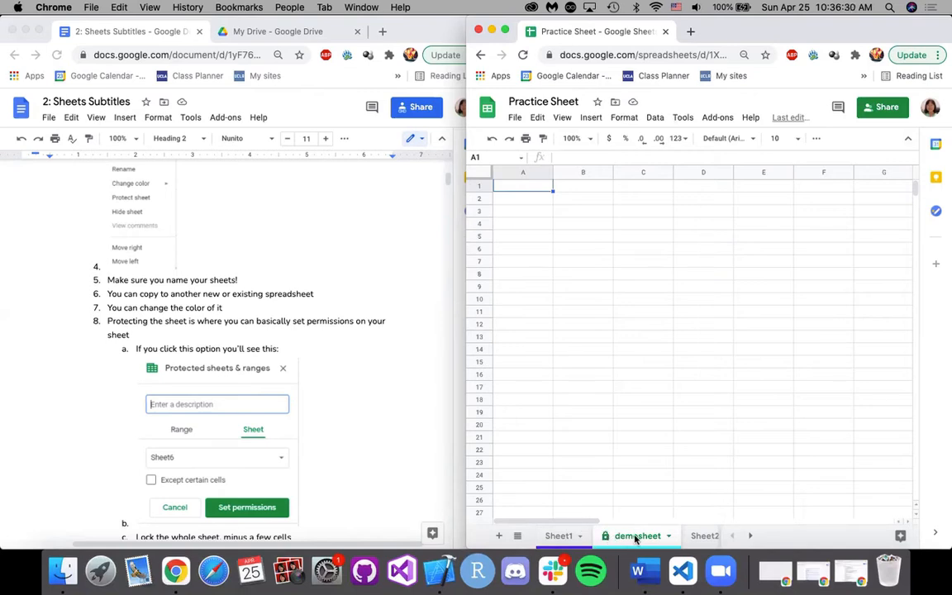
Delete demosheet and confirm the deletion.
scroll(357, 454, "down", 5)
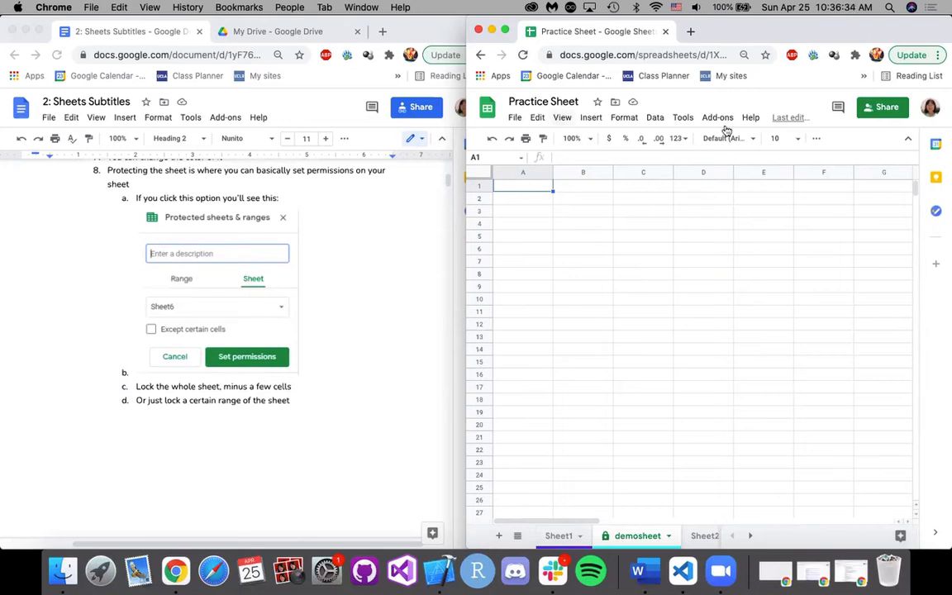
left_click(637, 538)
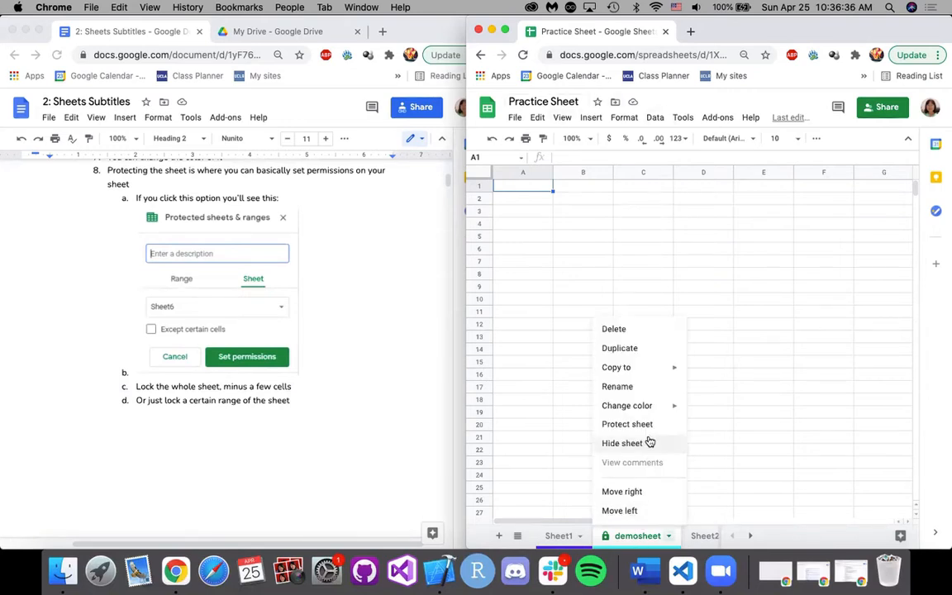
left_click(647, 330)
left_click(848, 350)
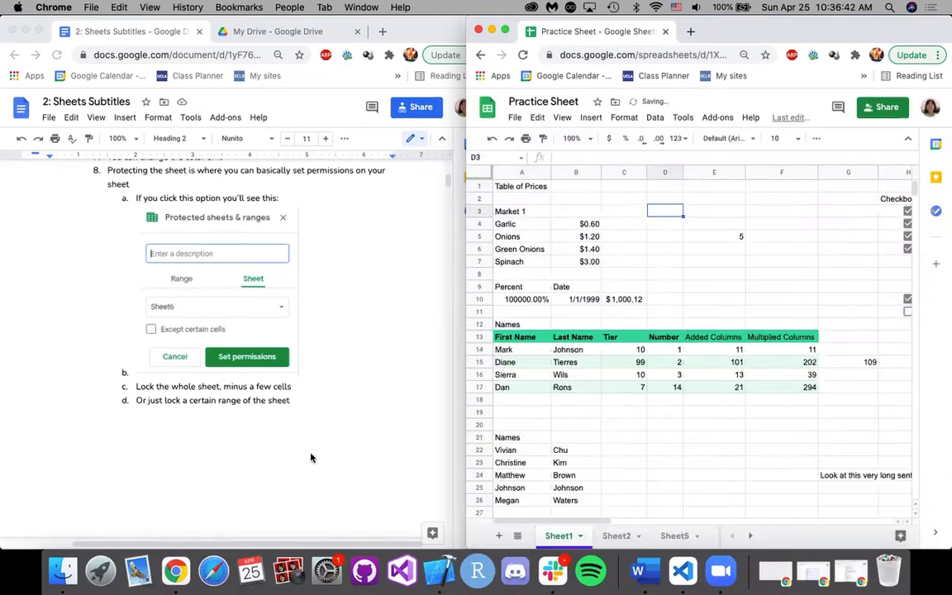
Bring up the Top Menu section of the notes, then hide the spreadsheet's menus and show them again.
scroll(311, 458, "down", 10)
scroll(311, 457, "down", 3)
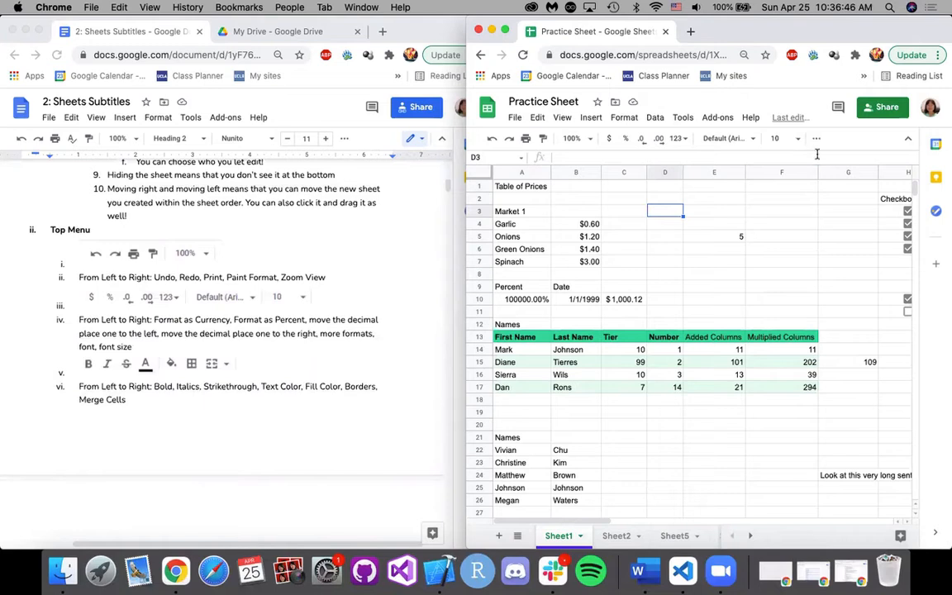
left_click(907, 142)
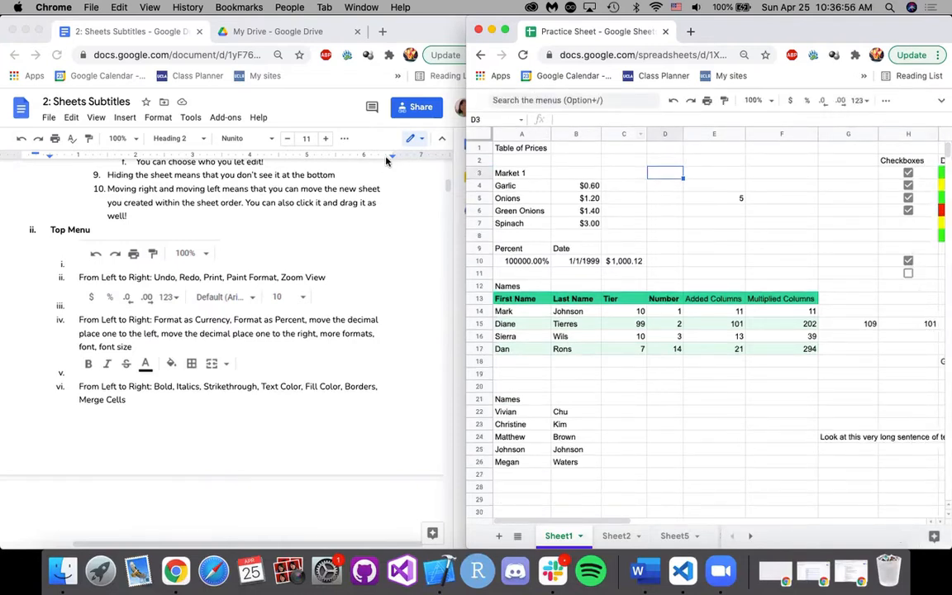
left_click(940, 102)
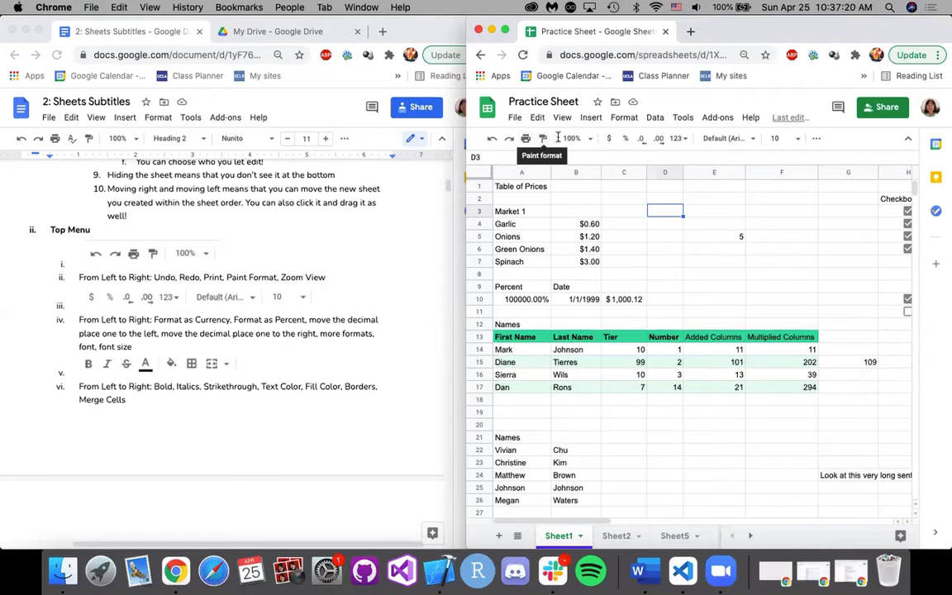
Copy the formatting of cell D3 onto cells A2:B2 with Paint format.
left_click(545, 143)
mouse_move(522, 198)
left_mouse_down()
mouse_move(586, 210)
mouse_move(566, 198)
left_mouse_up()
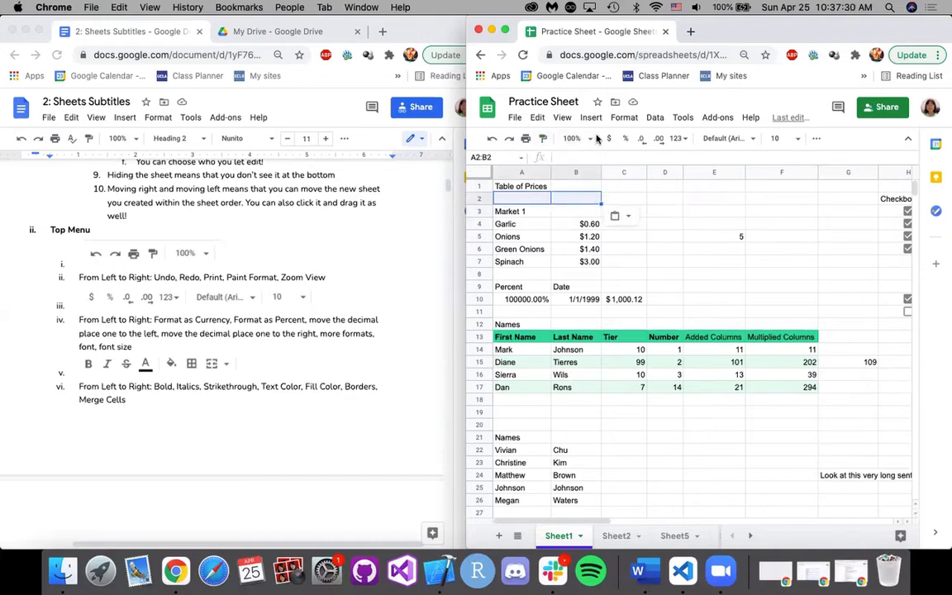
left_click(621, 199)
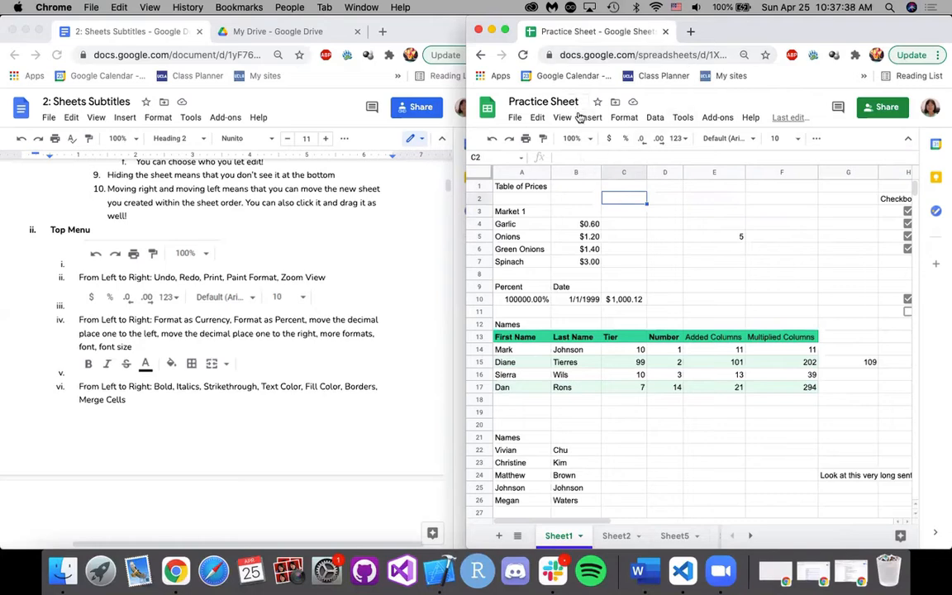
Format the Garlic price in cell B4 as currency.
key("Left")
key("Down")
key("Down")
left_click(609, 142)
double_click(580, 224)
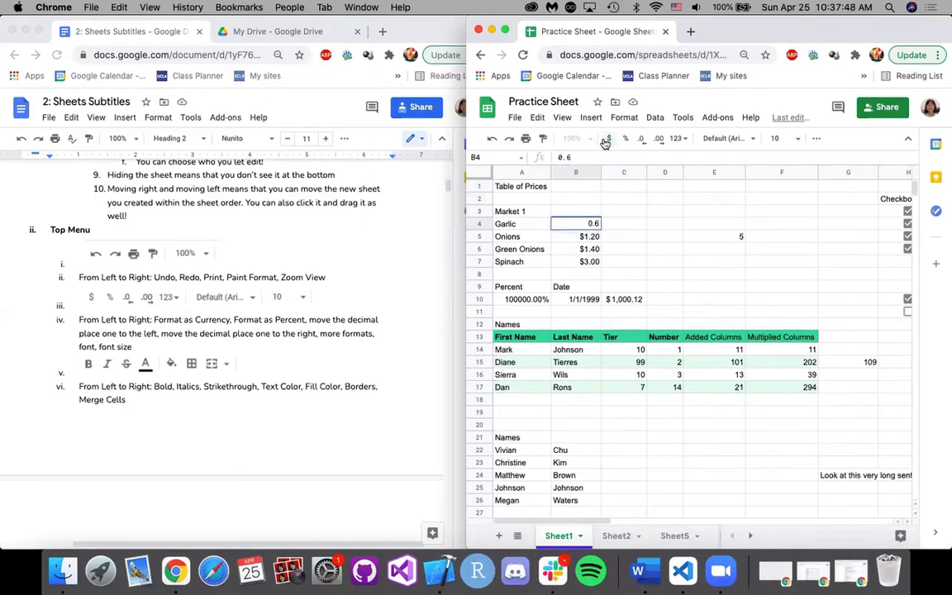
left_click(612, 139)
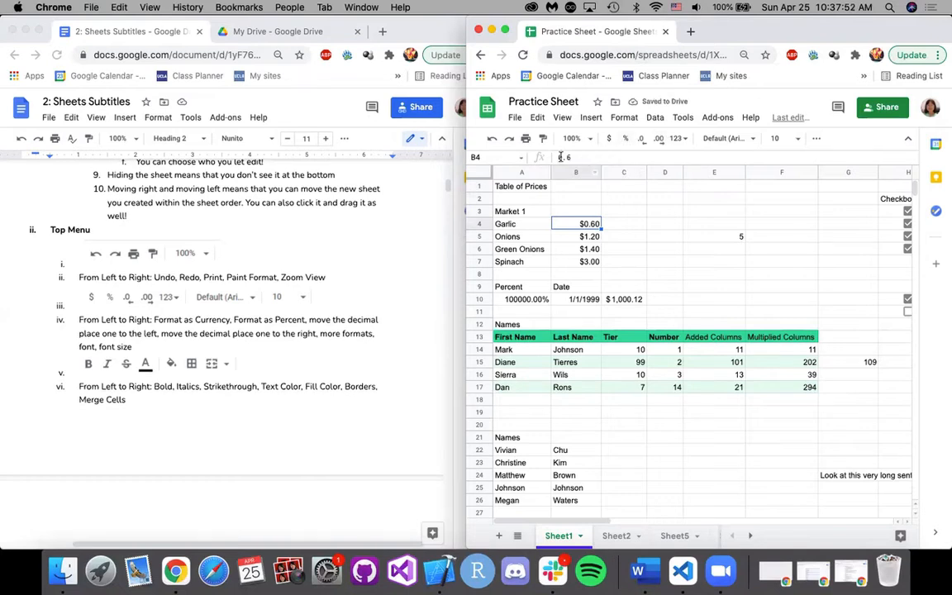
Enter 0.6 in cell C4, beside the Garlic price, and format it as currency.
left_click(634, 224)
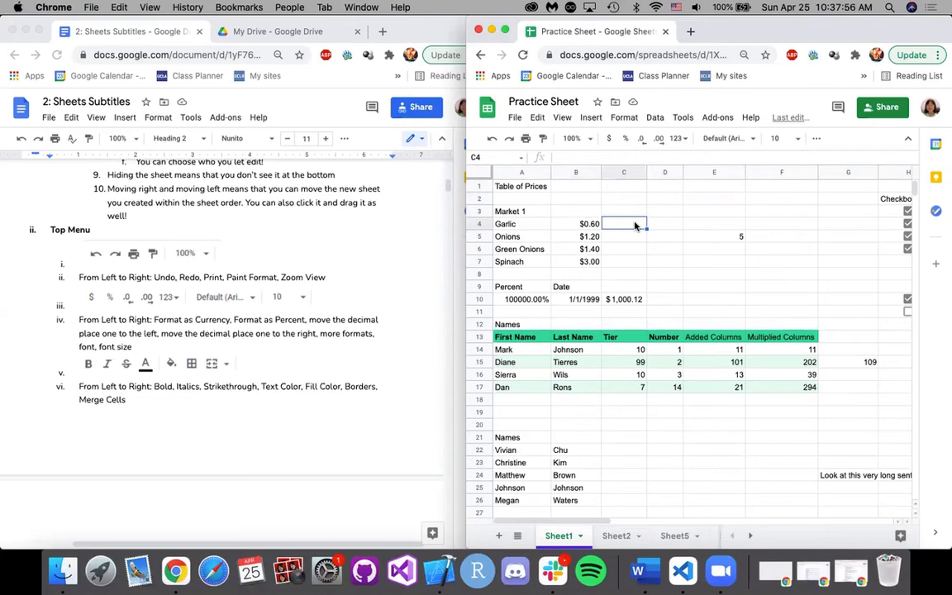
type("0.6%")
left_click(623, 157)
double_click(640, 226)
key("BackSpace")
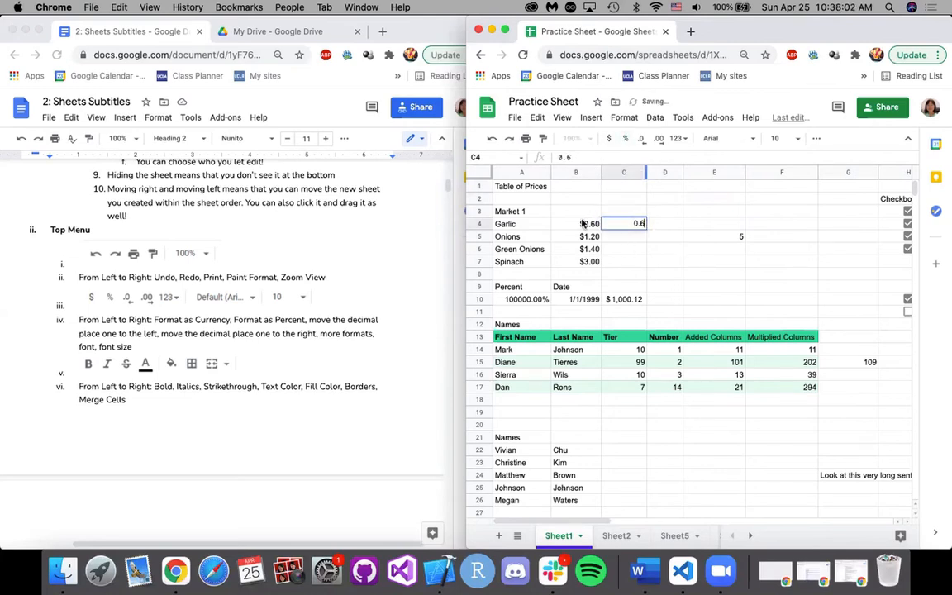
left_click(609, 138)
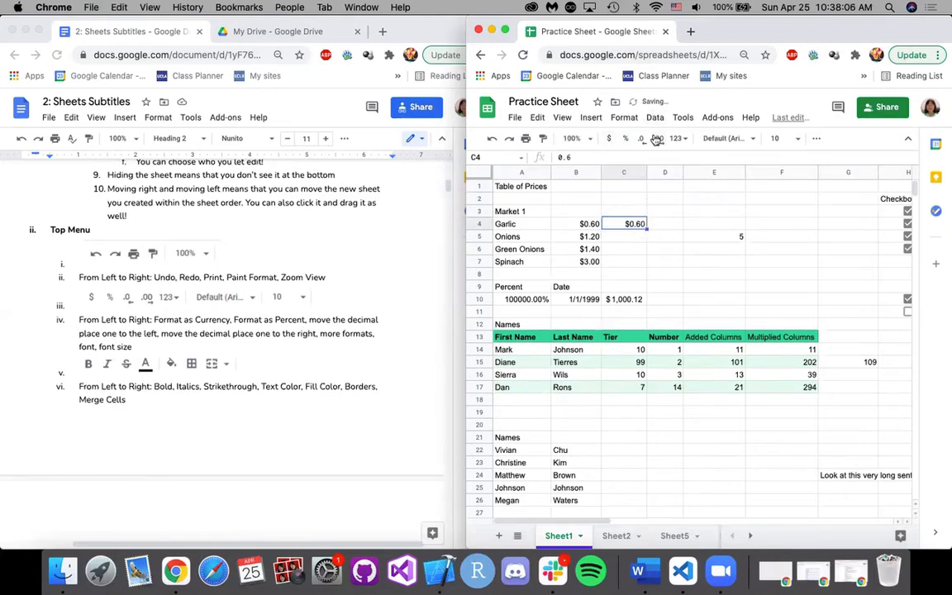
Try adding and removing one decimal place on the amount in C4, and clear that cell.
left_click(657, 139)
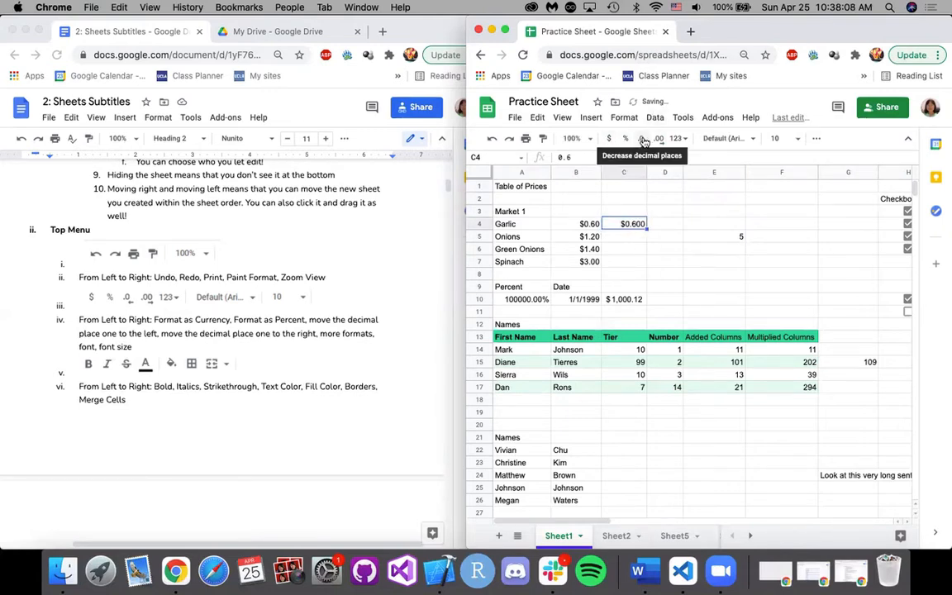
left_click(640, 140)
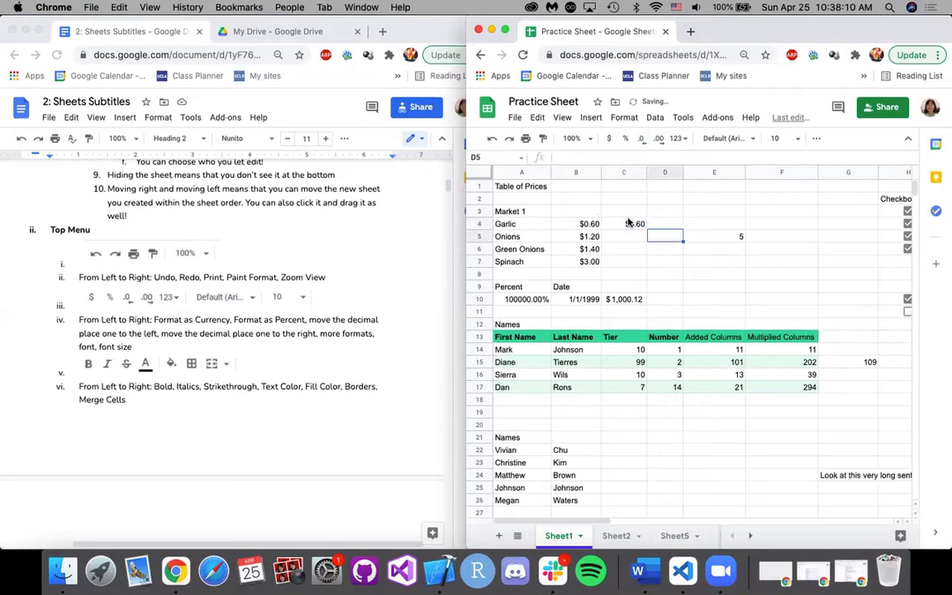
left_click(595, 225)
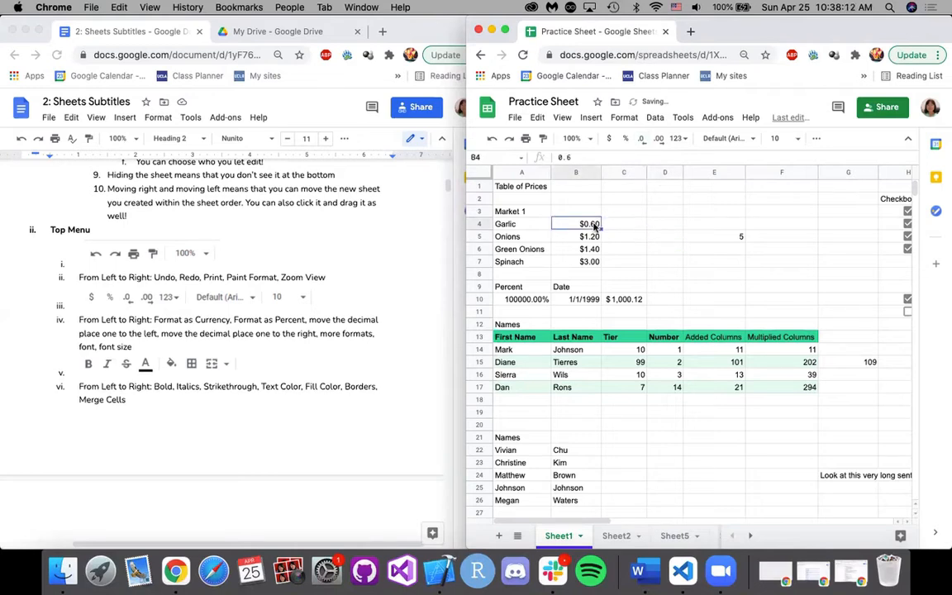
Examine the additional number formats available for the Garlic price in B4 without changing its format.
left_click(685, 140)
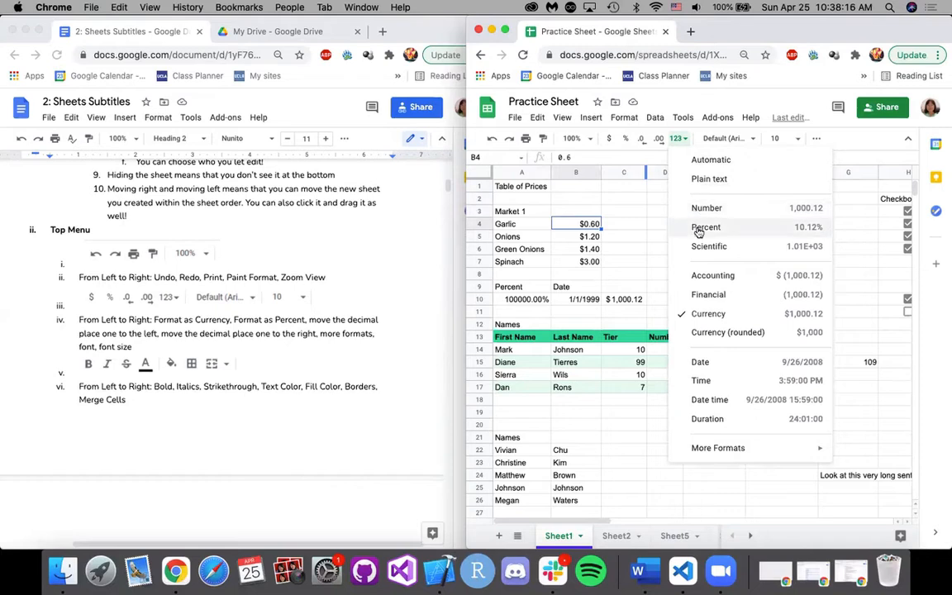
left_click(619, 249)
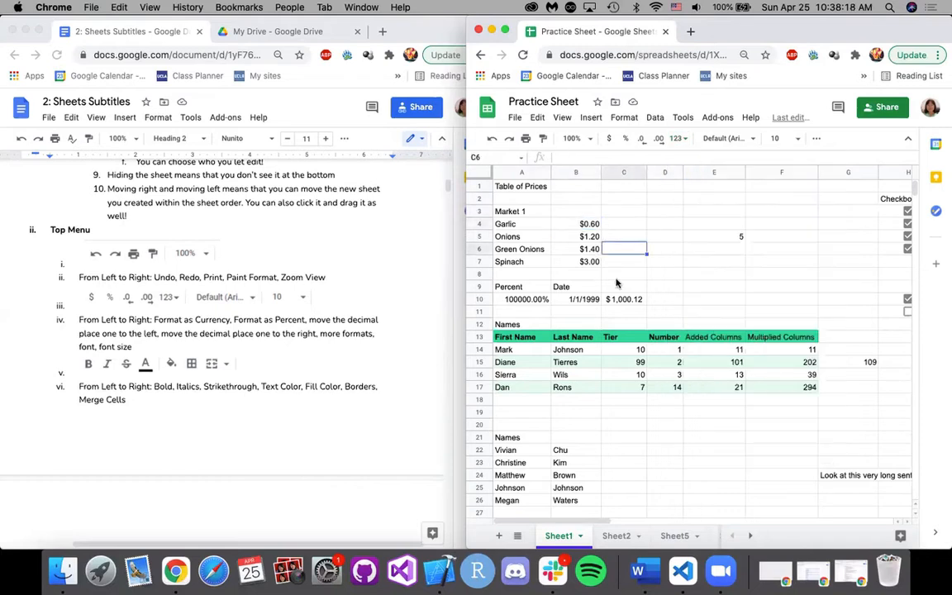
left_click(576, 213)
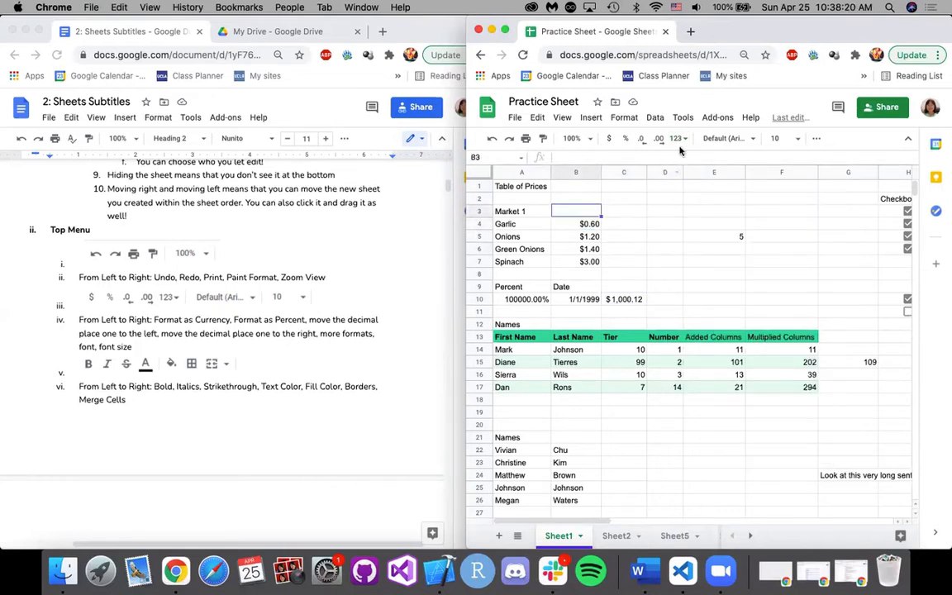
left_click(585, 224)
left_click(680, 142)
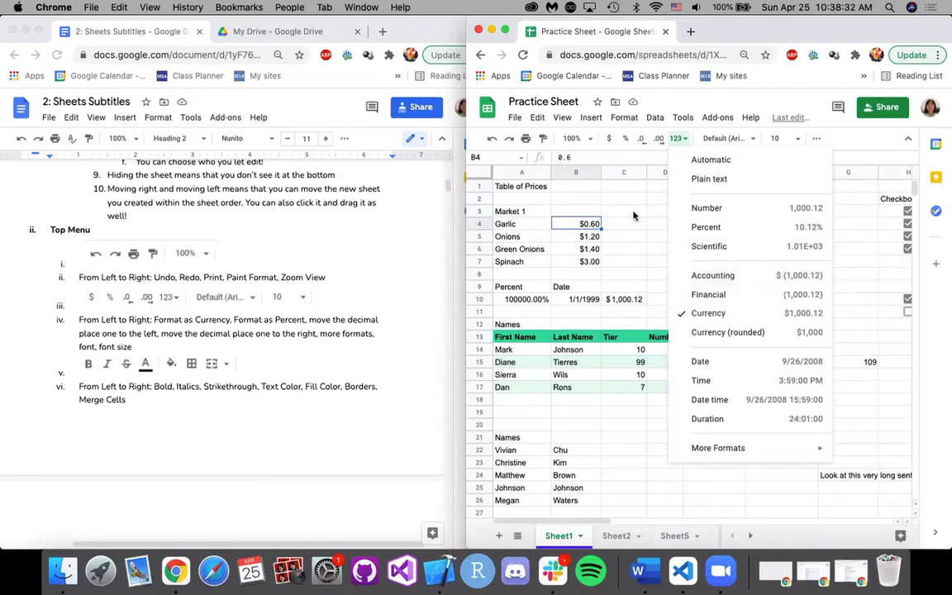
left_click(642, 234)
Examine the font and font size choices for cell B4, and reveal the remaining formatting tools.
left_click(582, 225)
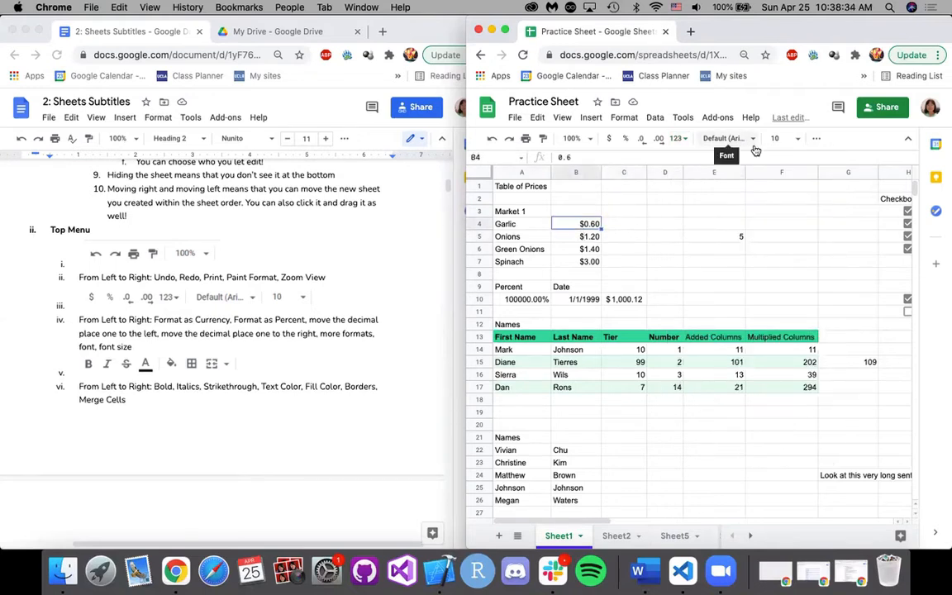
left_click(751, 140)
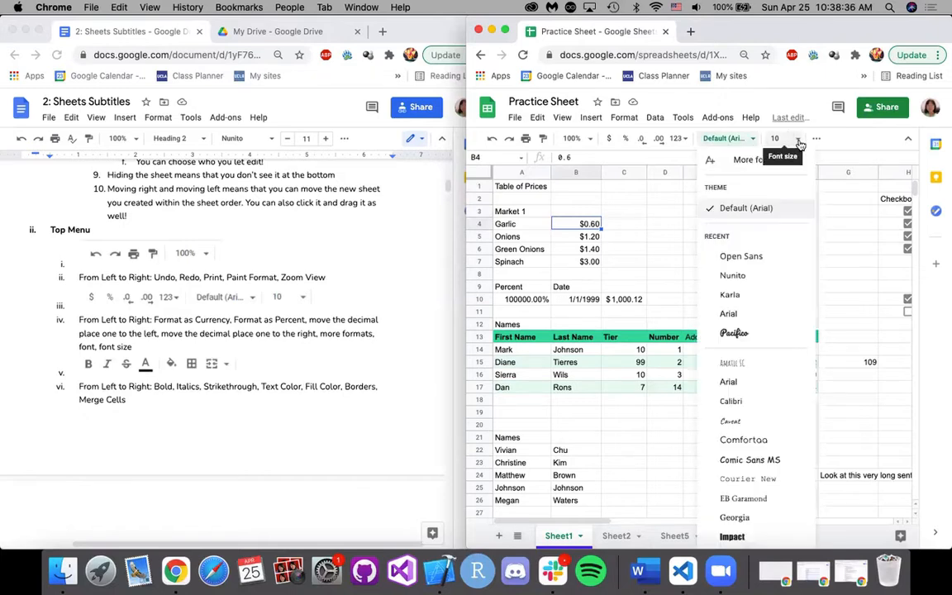
left_click(791, 139)
left_click(815, 140)
left_click(815, 140)
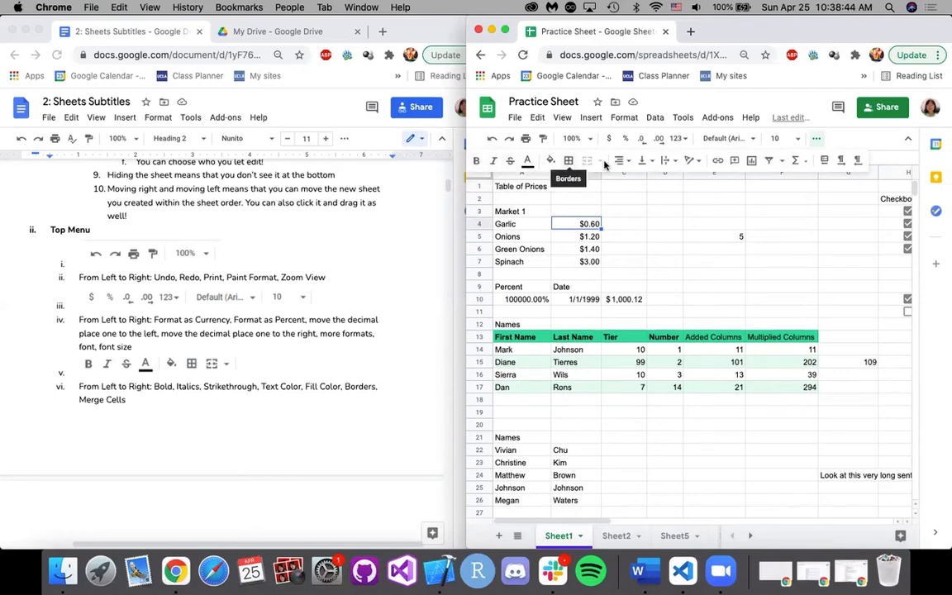
Select the Market 1 items and prices in A4:B7 and view the border options.
left_click_drag(579, 273, 585, 224)
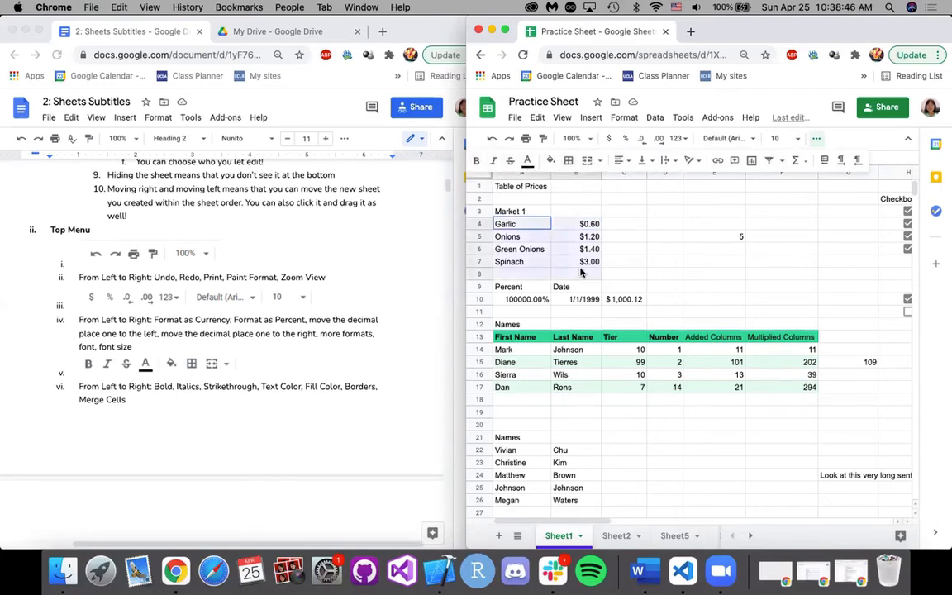
left_click(584, 254)
left_click_drag(525, 225, 583, 265)
left_click(569, 162)
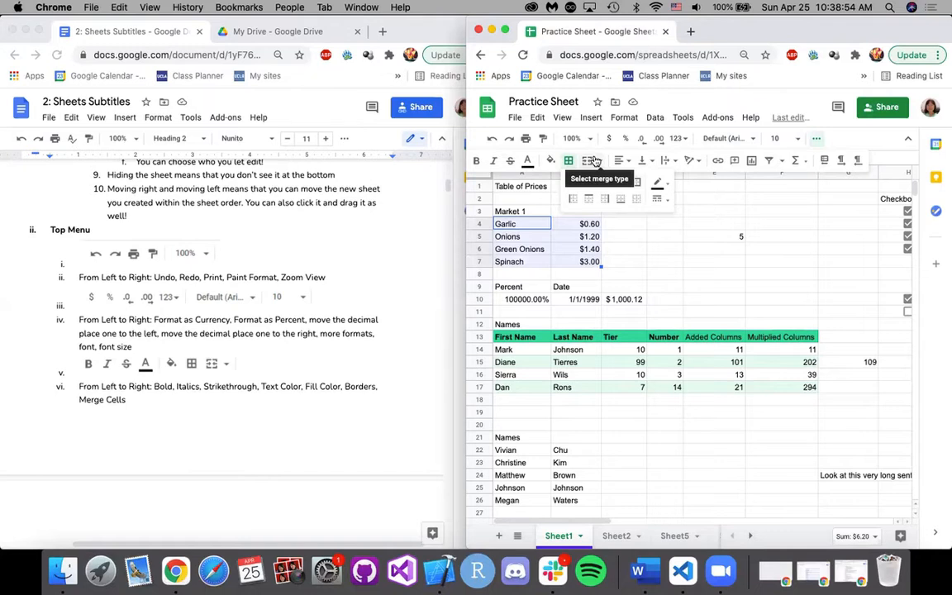
Try to merge cells A4:B7, and cancel the merge.
left_click(597, 161)
left_click(642, 185)
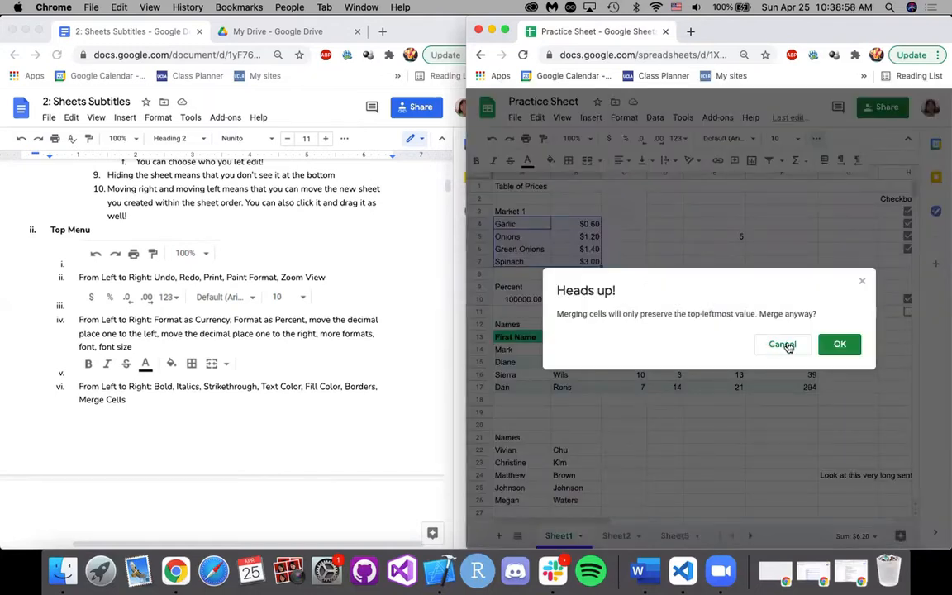
left_click(784, 345)
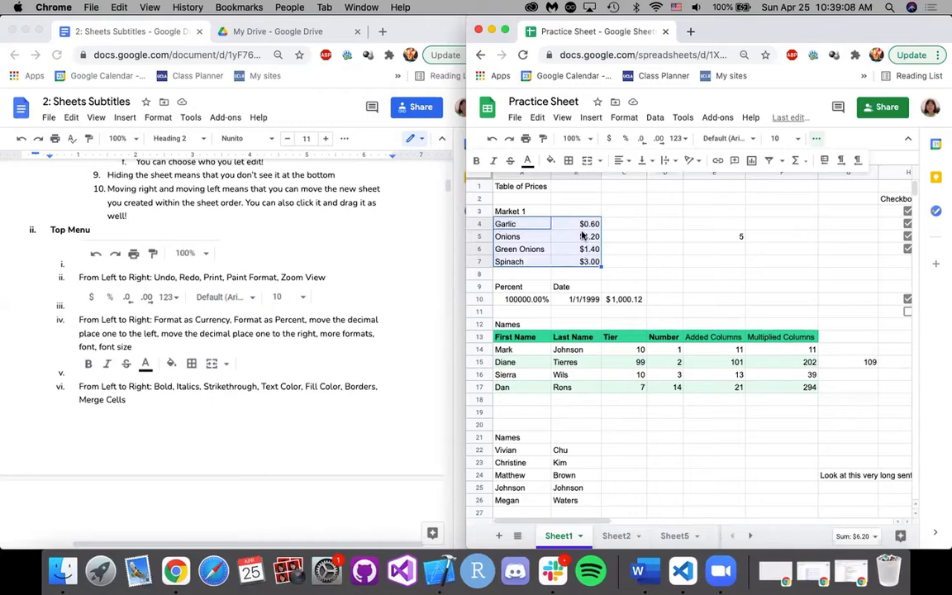
Examine the horizontal and vertical alignment, text wrapping and text rotation options for cells A4:B7.
left_click(628, 163)
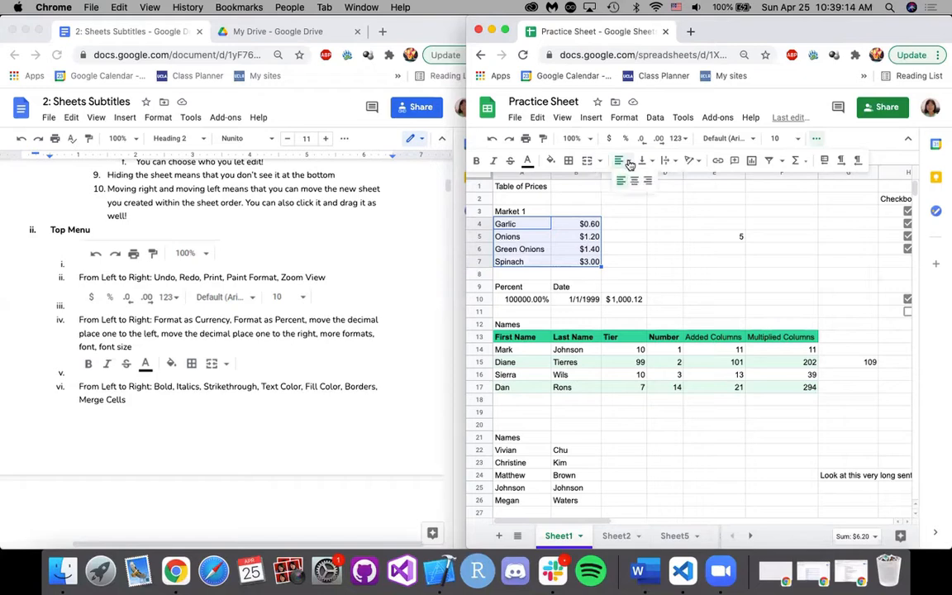
left_click(645, 161)
left_click(673, 165)
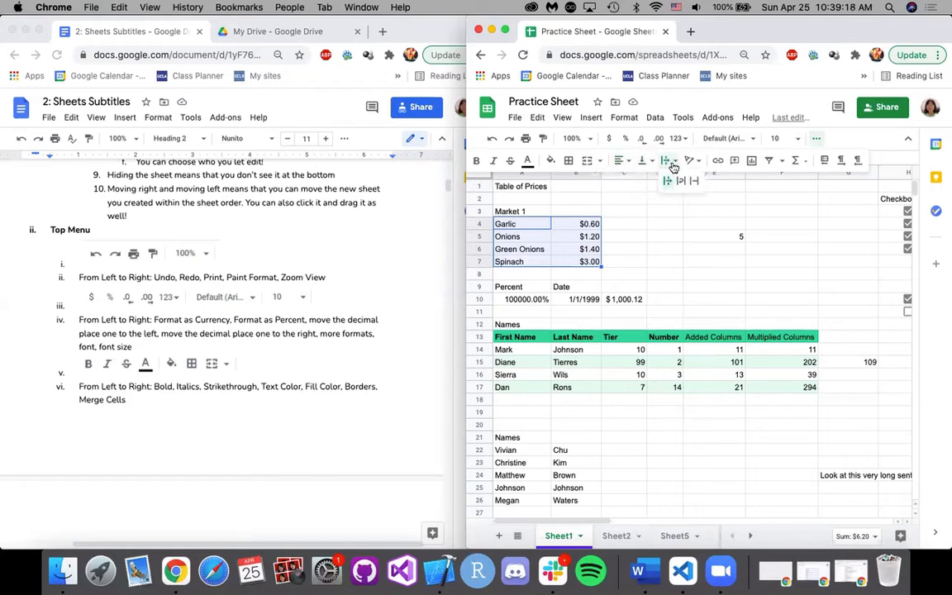
left_click(691, 160)
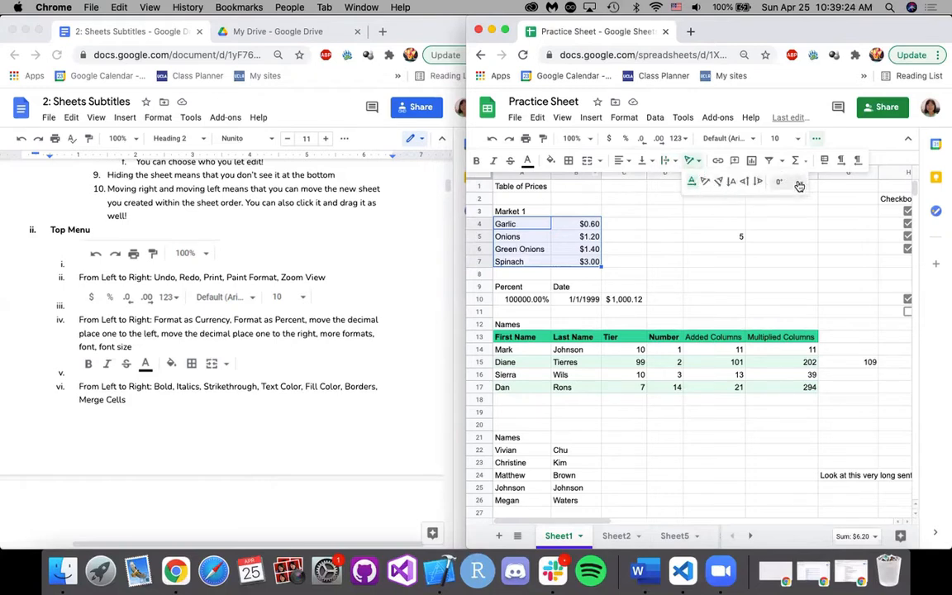
left_click(702, 161)
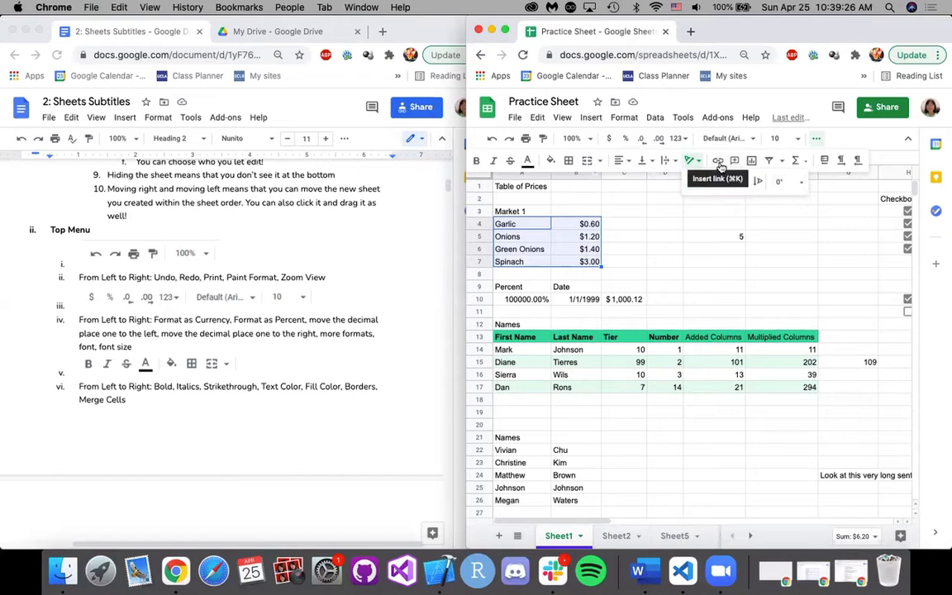
Examine the link options for the Garlic cell and the list of functions for B4, without inserting anything.
left_click(719, 162)
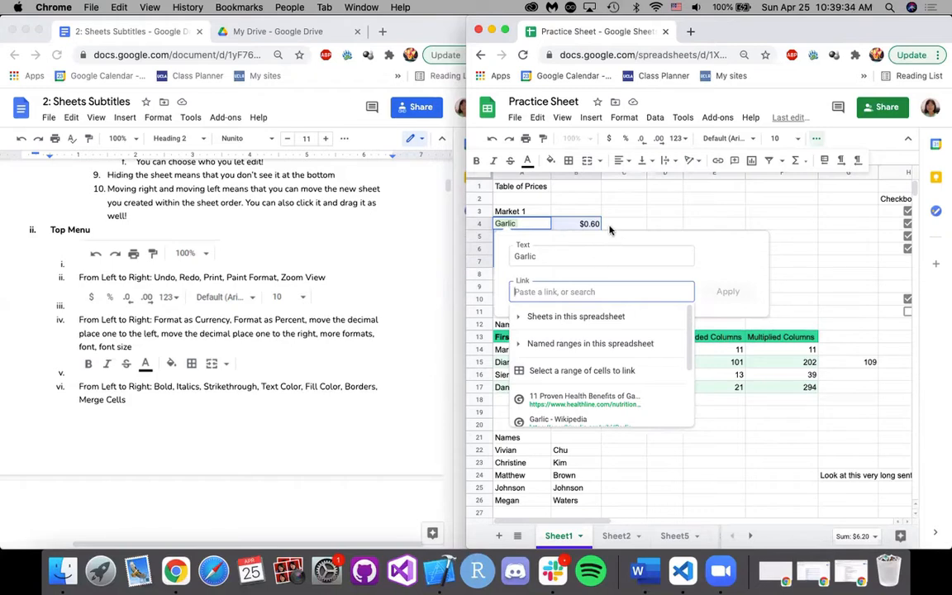
left_click(642, 231)
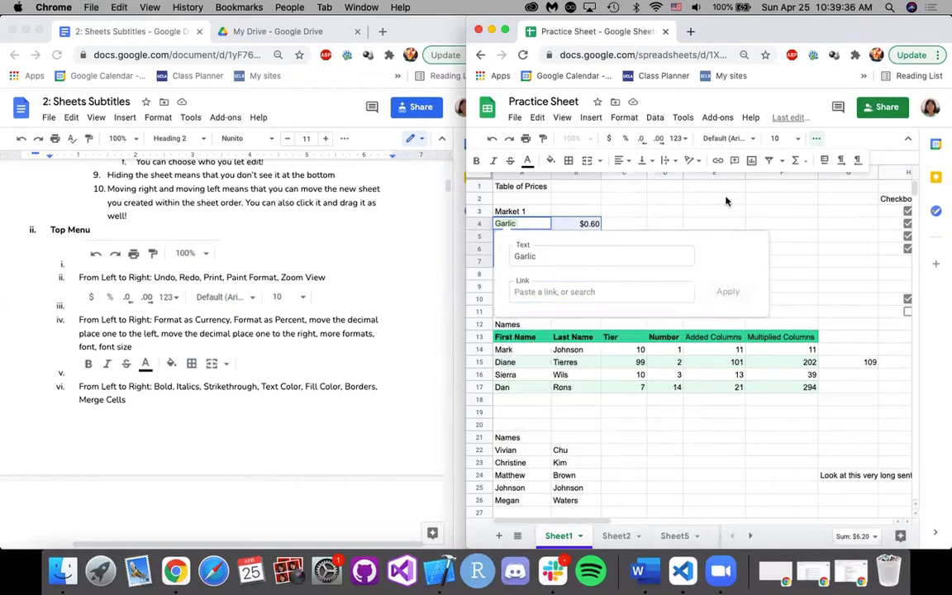
left_click(583, 224)
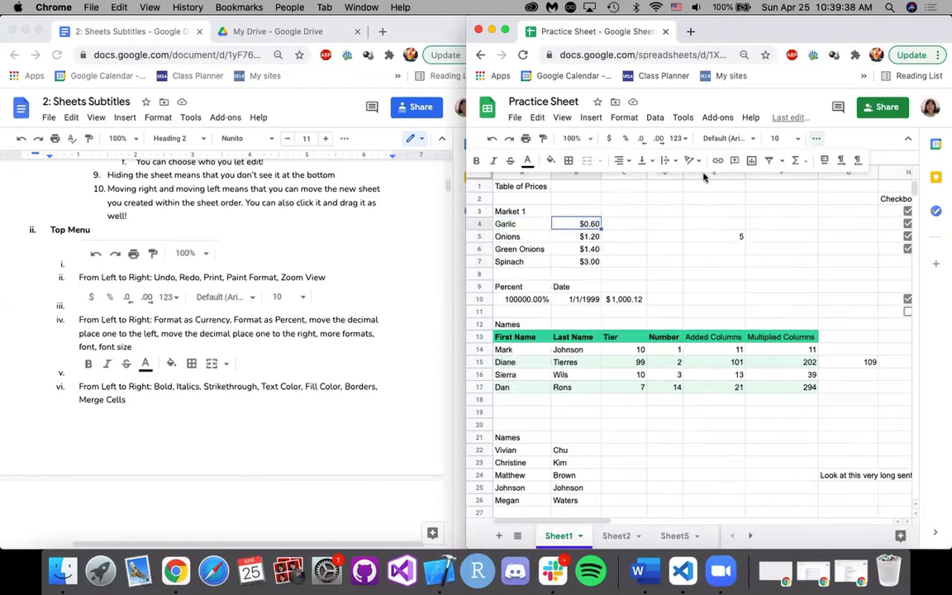
left_click(807, 162)
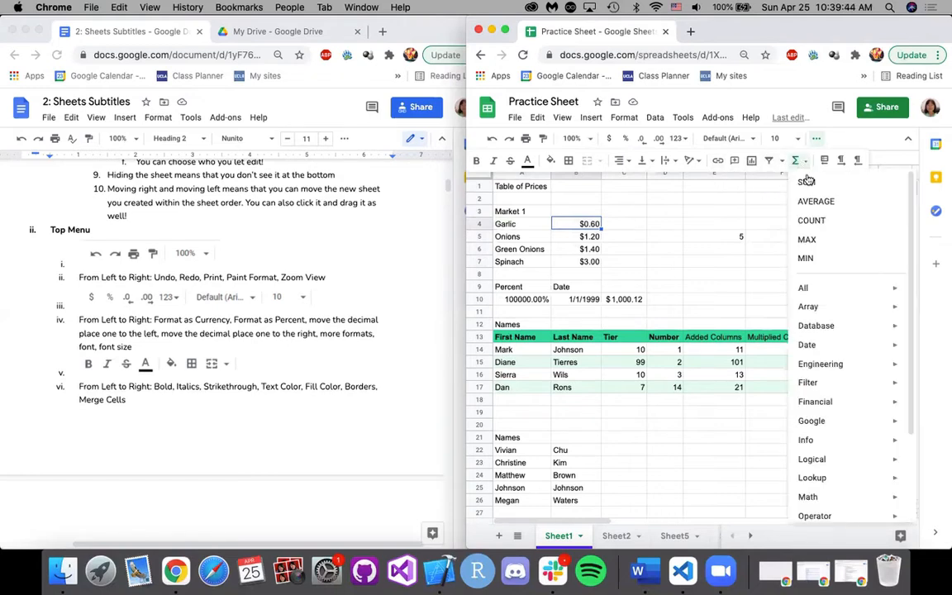
left_click(806, 161)
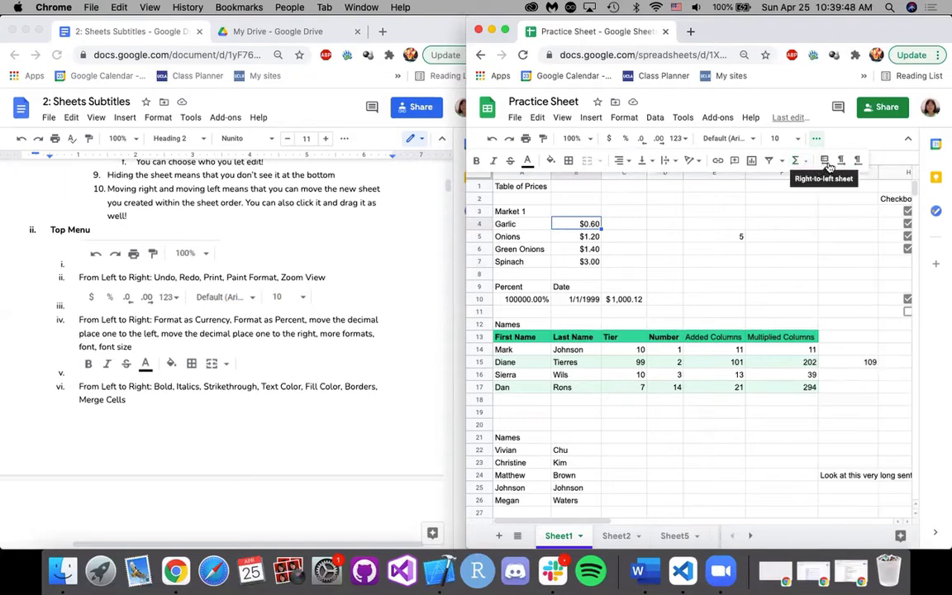
Hide the spreadsheet's menus and bring up the Text Wrapping section of the notes.
left_click(908, 140)
scroll(357, 330, "down", 3)
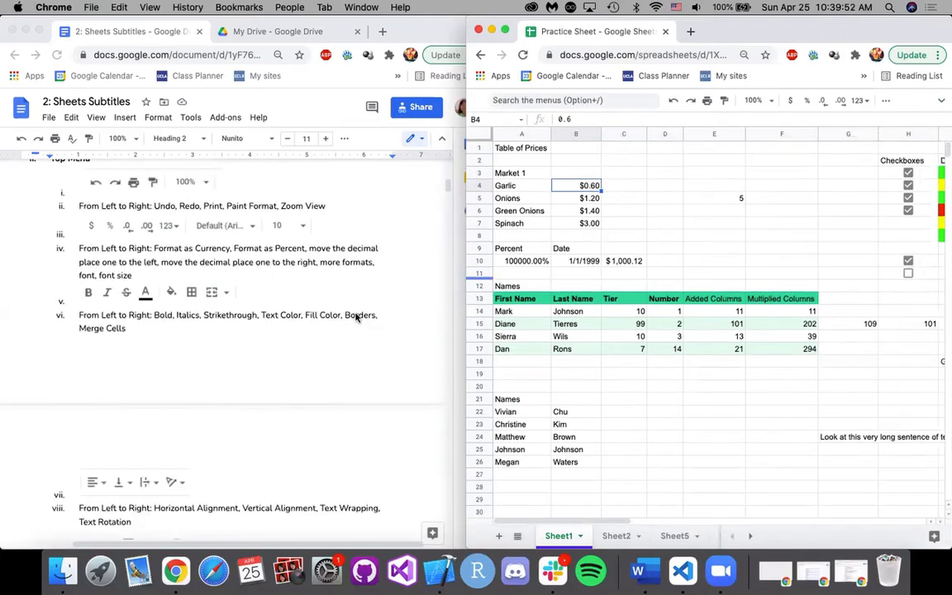
scroll(357, 317, "down", 10)
scroll(356, 318, "down", 2)
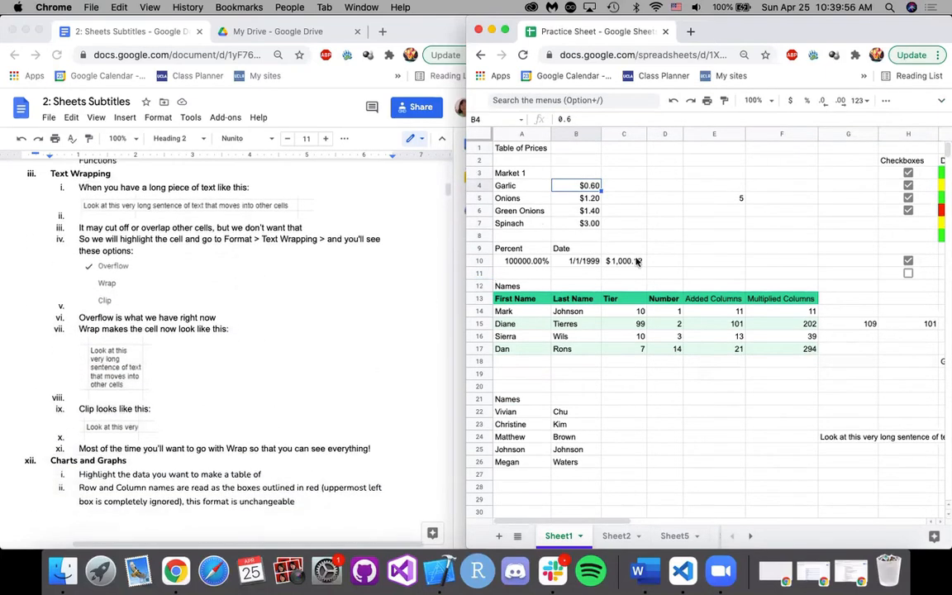
Select cell G24, which holds the long sentence that runs into the neighbouring cells.
scroll(637, 261, "down", 3)
scroll(677, 331, "right", 4)
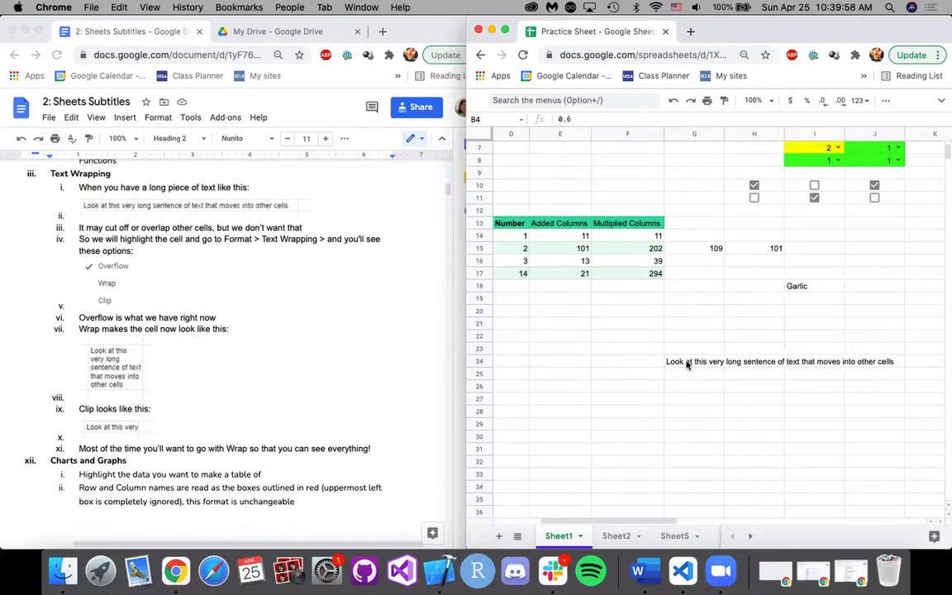
scroll(686, 364, "right", 4)
scroll(686, 364, "down", 3)
scroll(682, 363, "left", 2)
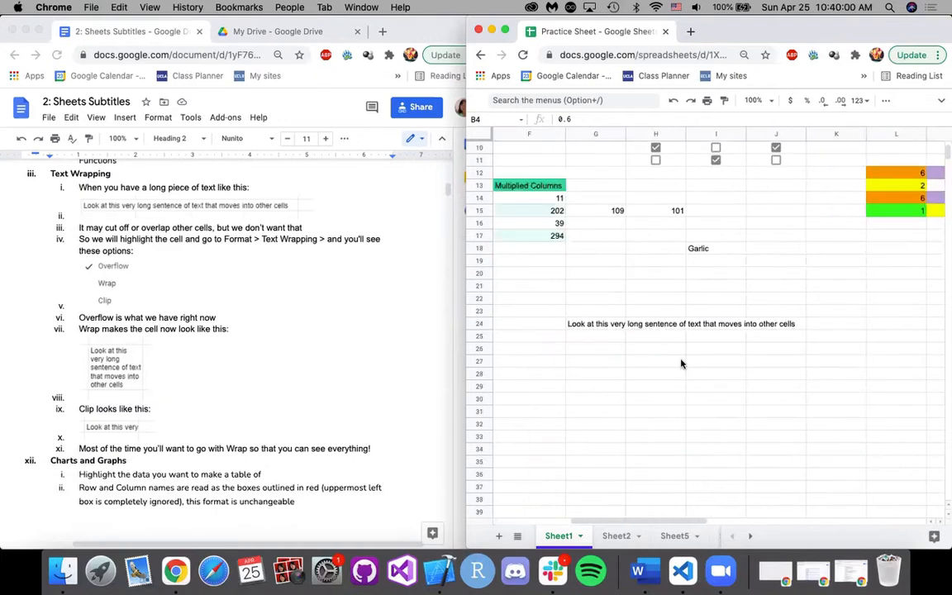
left_click(590, 334)
key("Up")
scroll(639, 358, "down", 1)
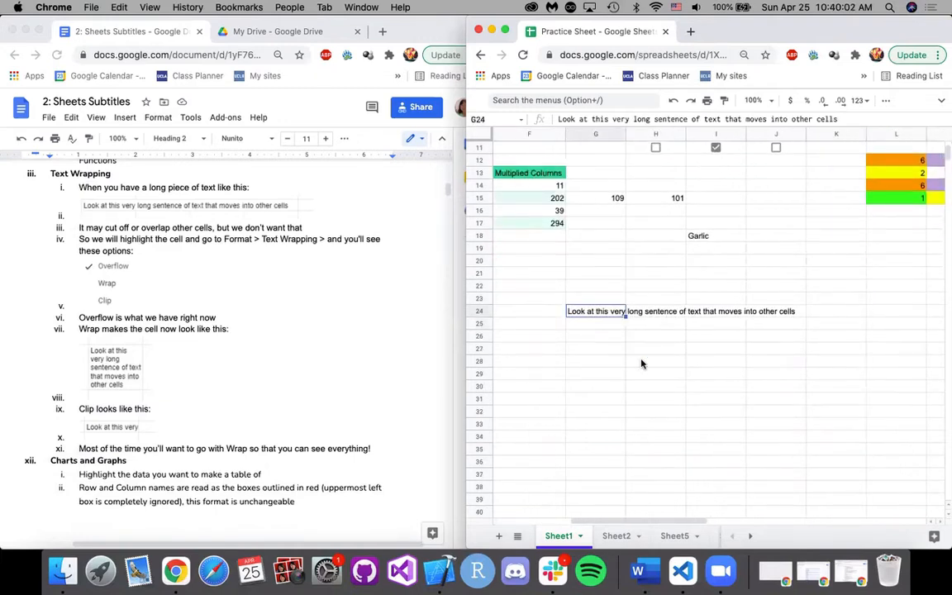
scroll(641, 363, "down", 1)
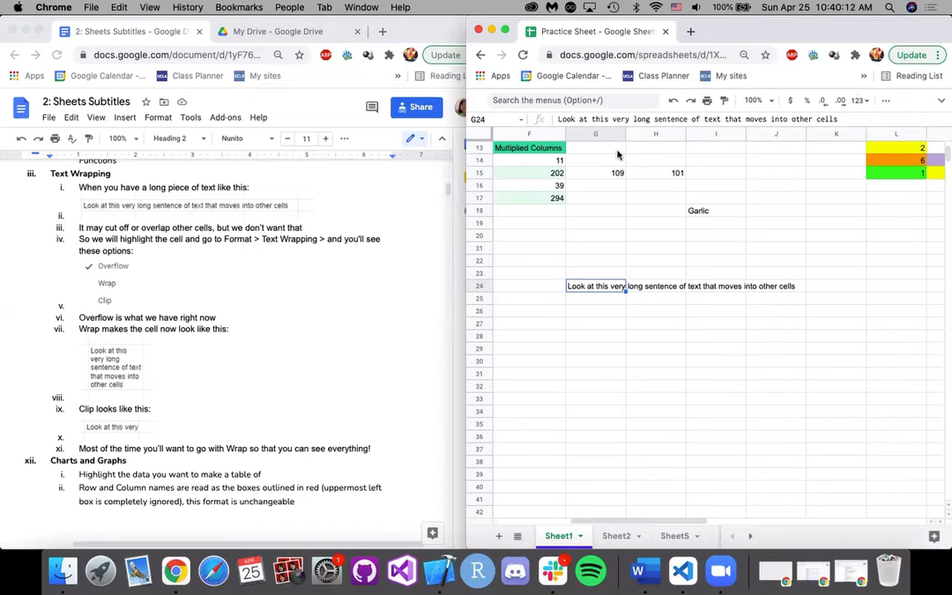
Show the spreadsheet's menus again and examine the text wrapping options for cell G24.
left_click(939, 105)
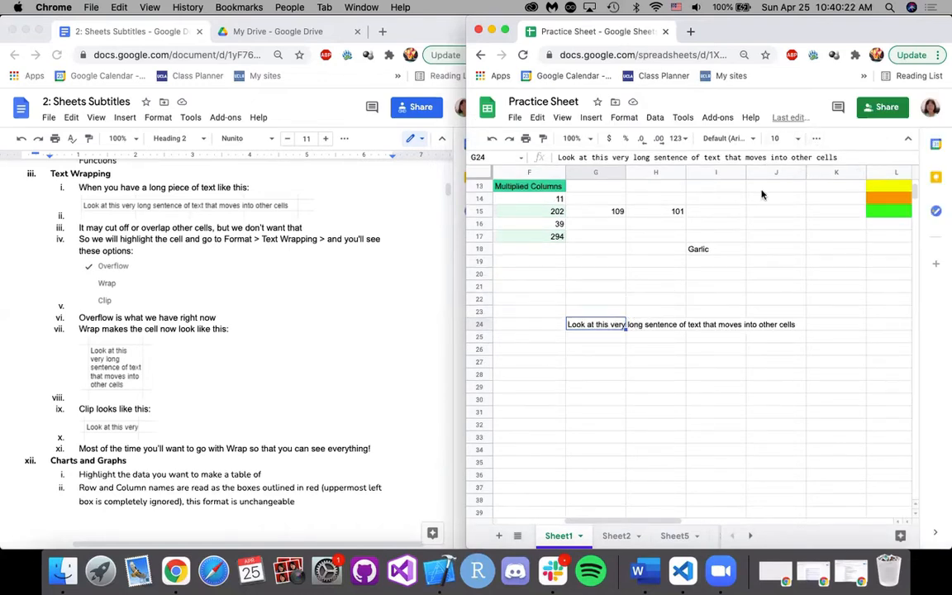
left_click(816, 139)
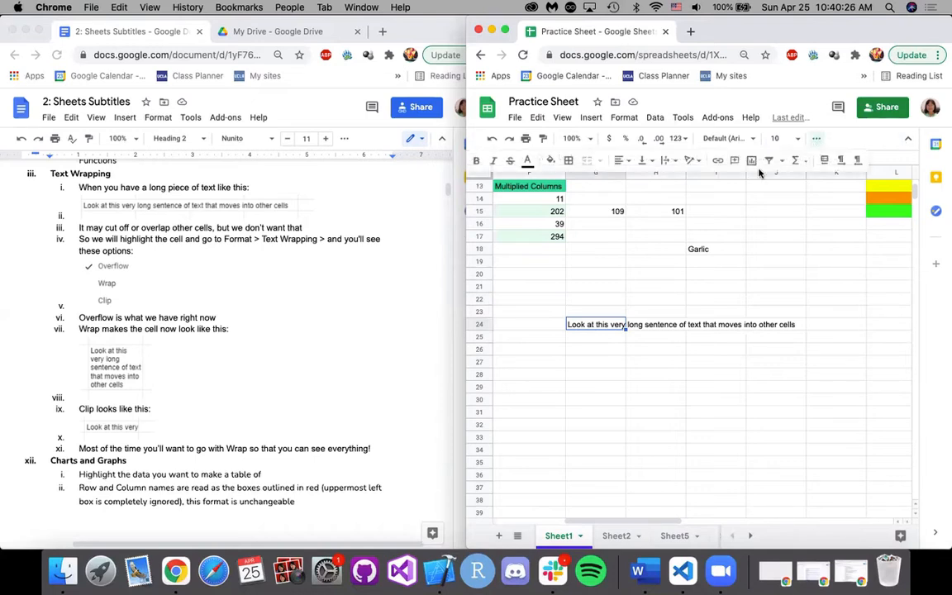
left_click(667, 161)
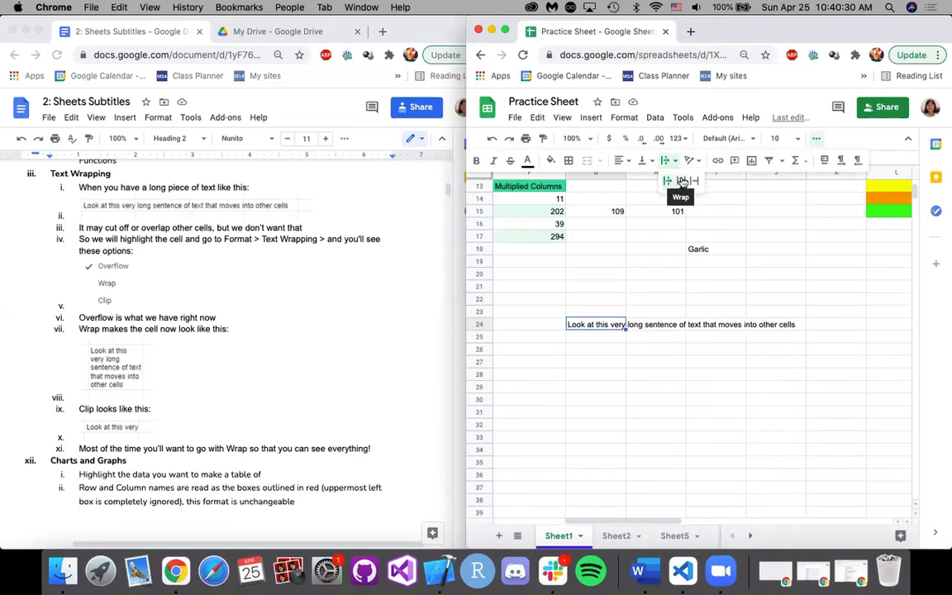
Enter "text blocker" in cell H24, next to the long sentence.
left_click(631, 327)
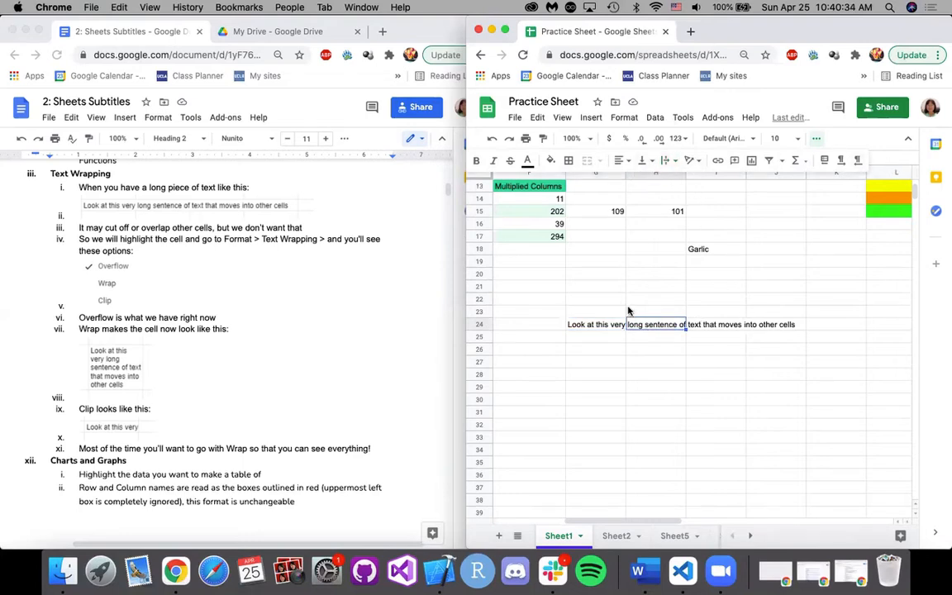
key("Return")
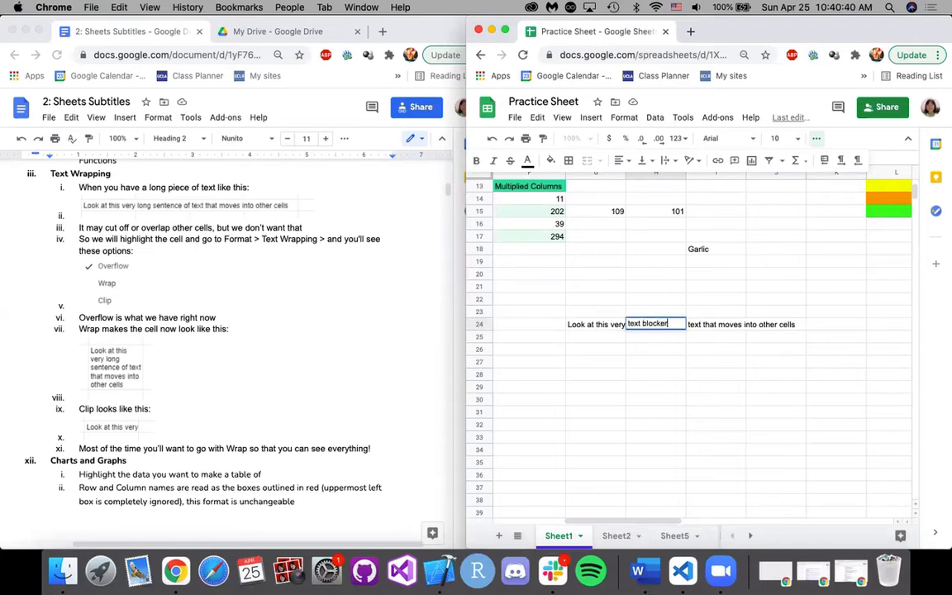
type("text blocker")
key("Return")
left_click(662, 327)
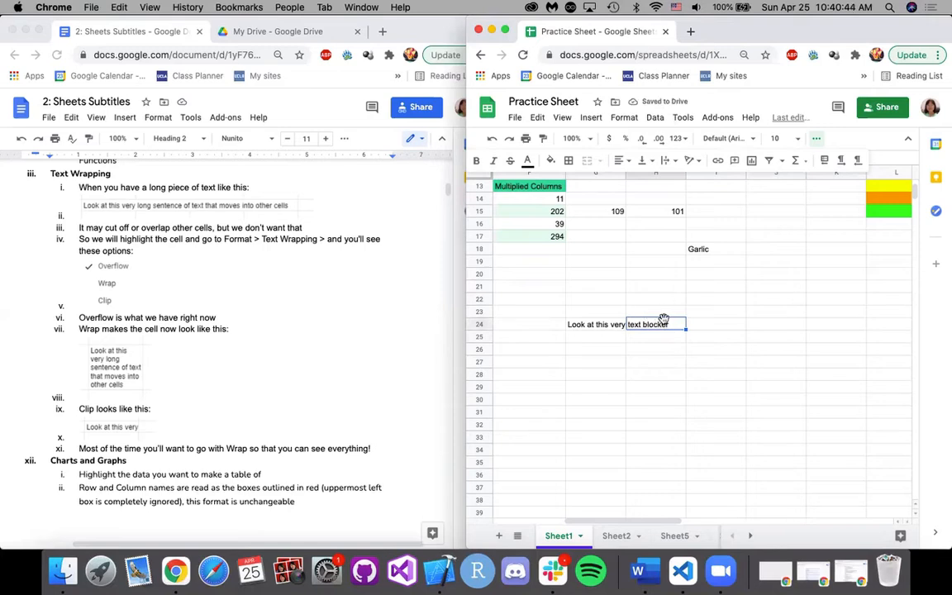
Look at the text wrapping options for G24, and clear the text from H24.
left_click(588, 327)
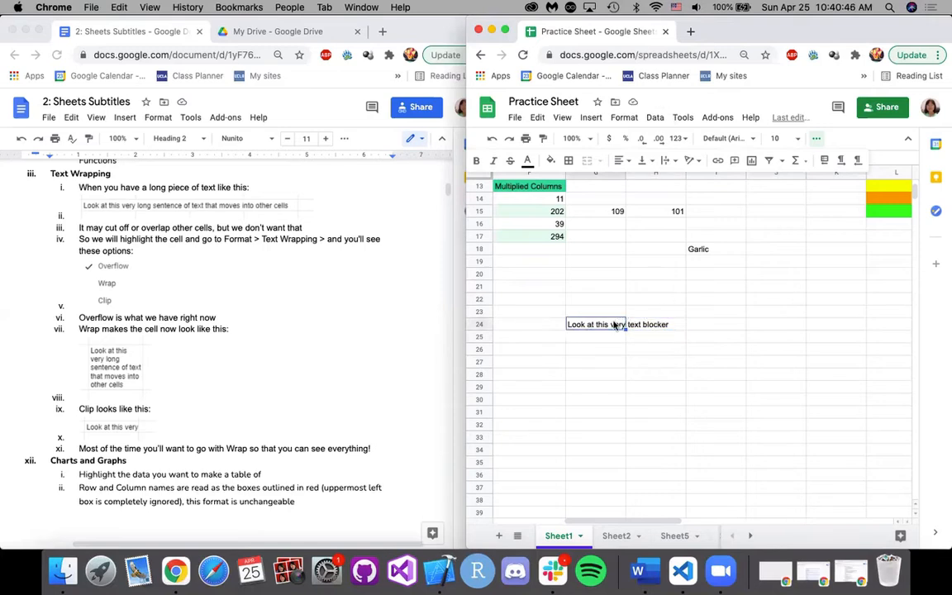
left_click(666, 162)
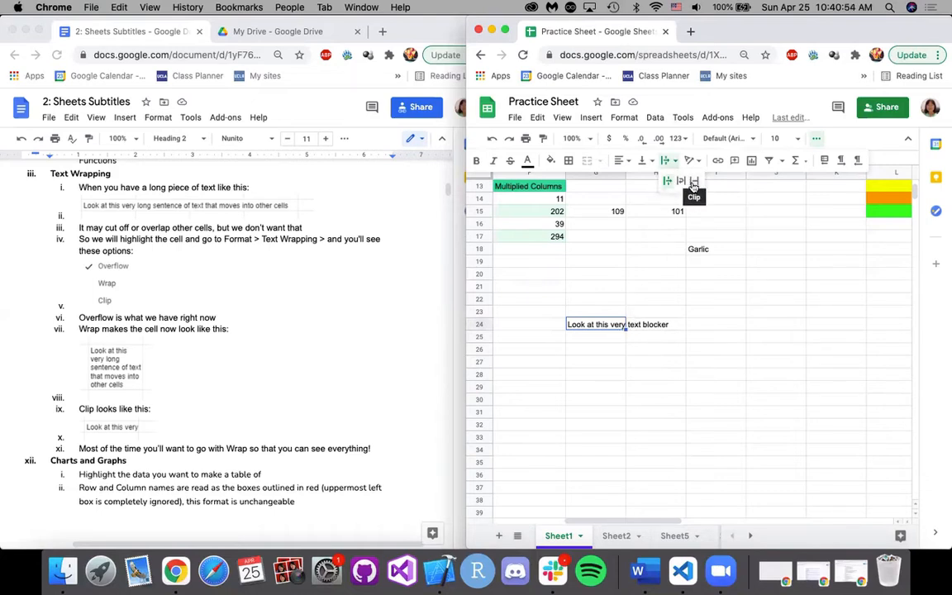
left_click(637, 328)
key("Delete")
Set the text wrapping of the long sentence in G24 to Wrap.
left_click(588, 325)
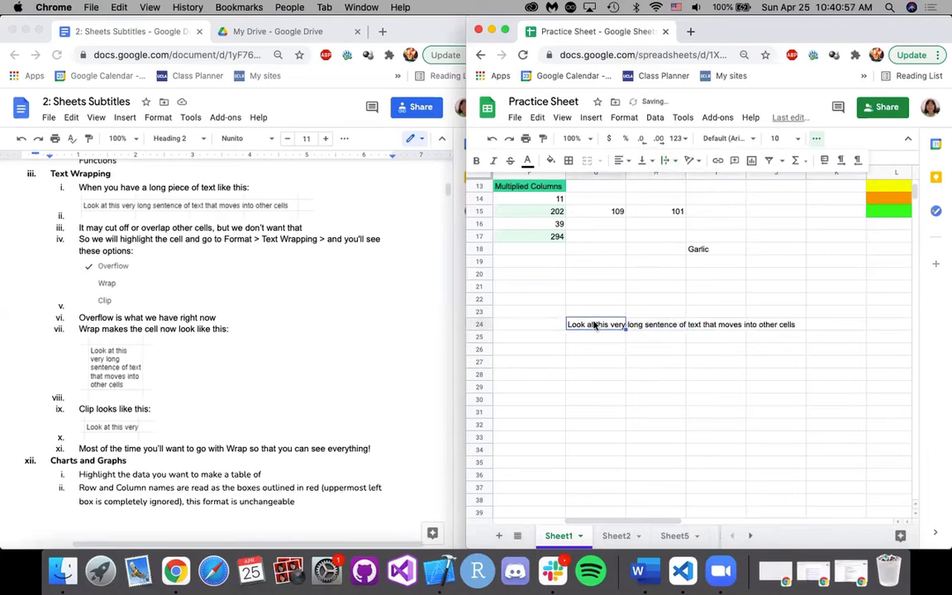
left_click(665, 160)
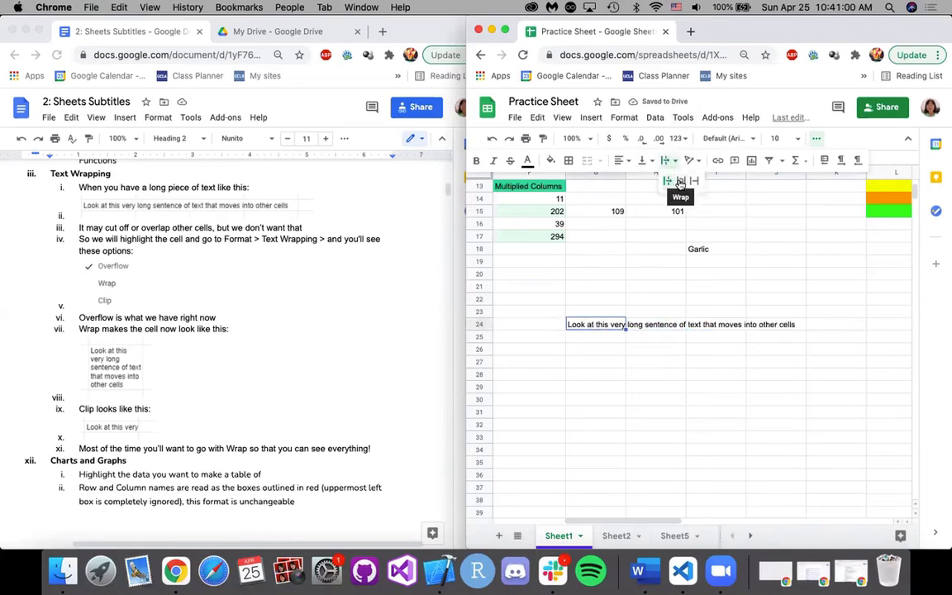
left_click(679, 181)
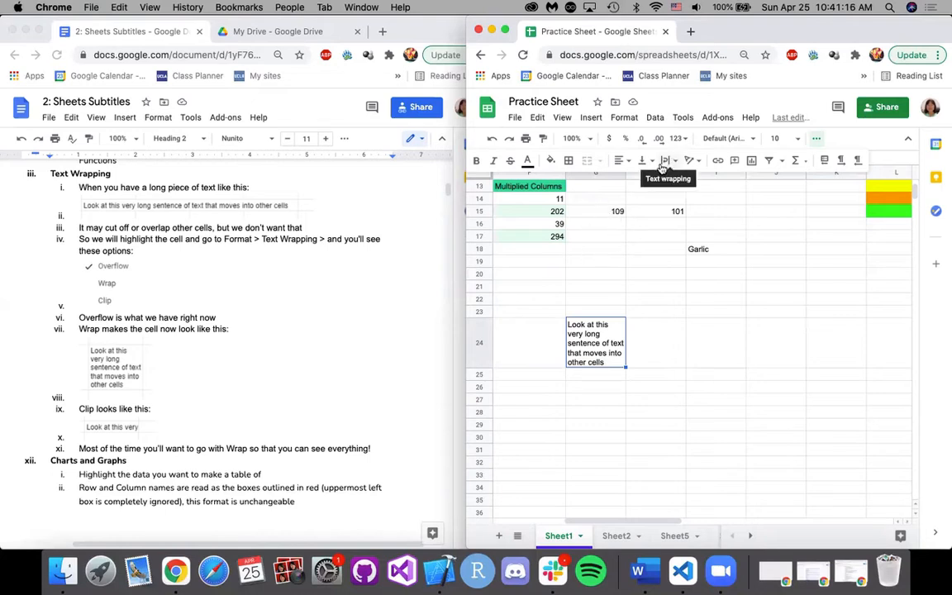
left_click(654, 344)
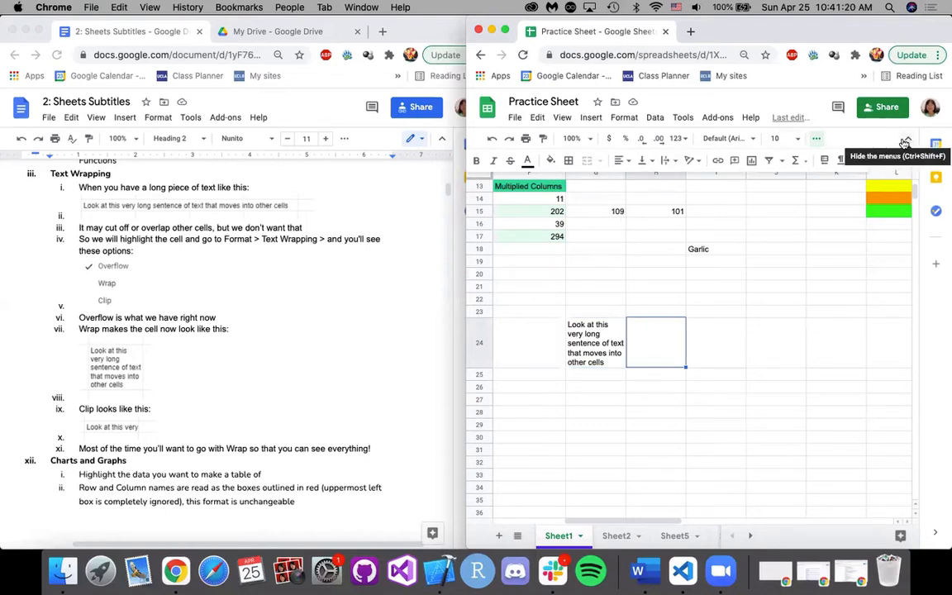
Set the text wrapping of the long sentence in G24 to Clip.
left_click(608, 337)
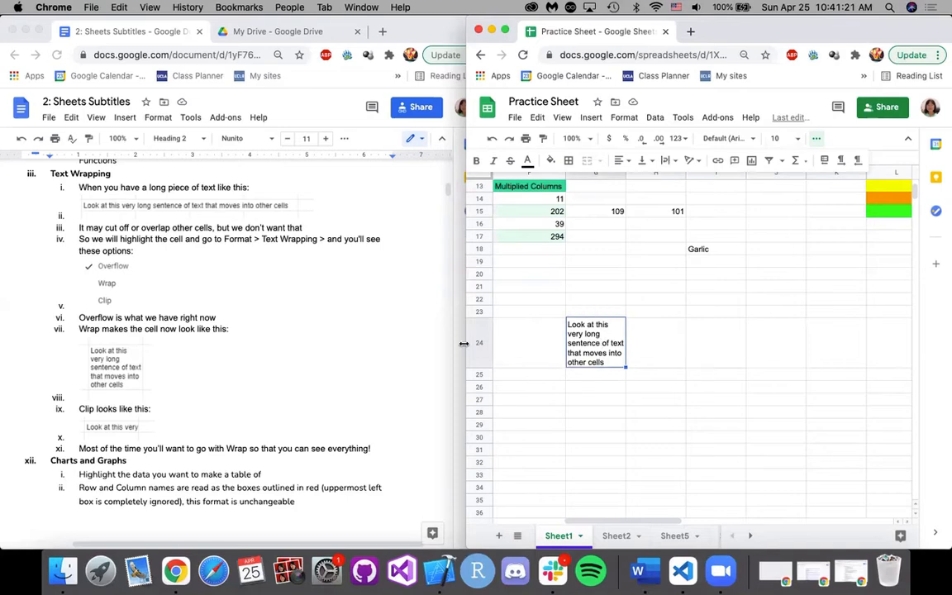
left_click(666, 161)
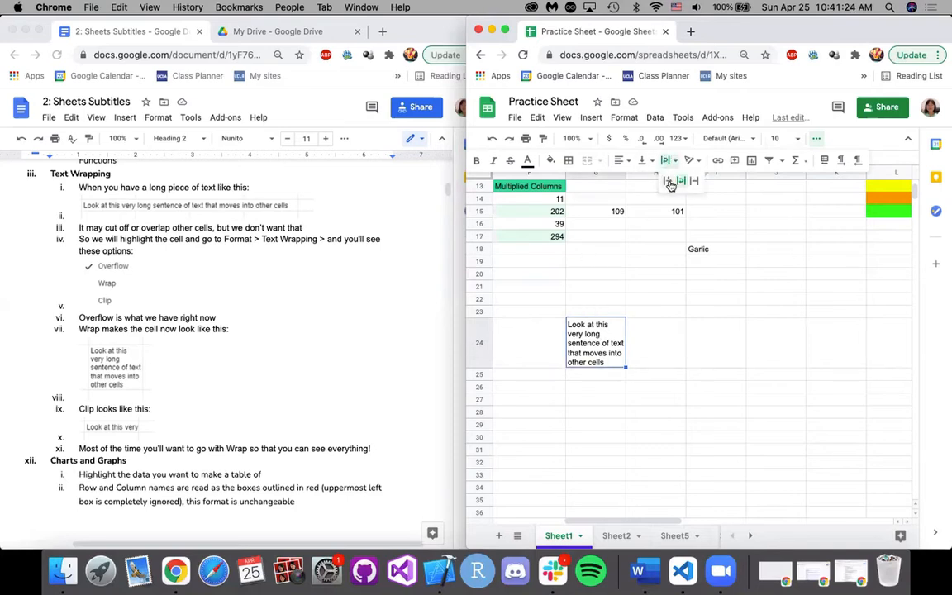
left_click(694, 180)
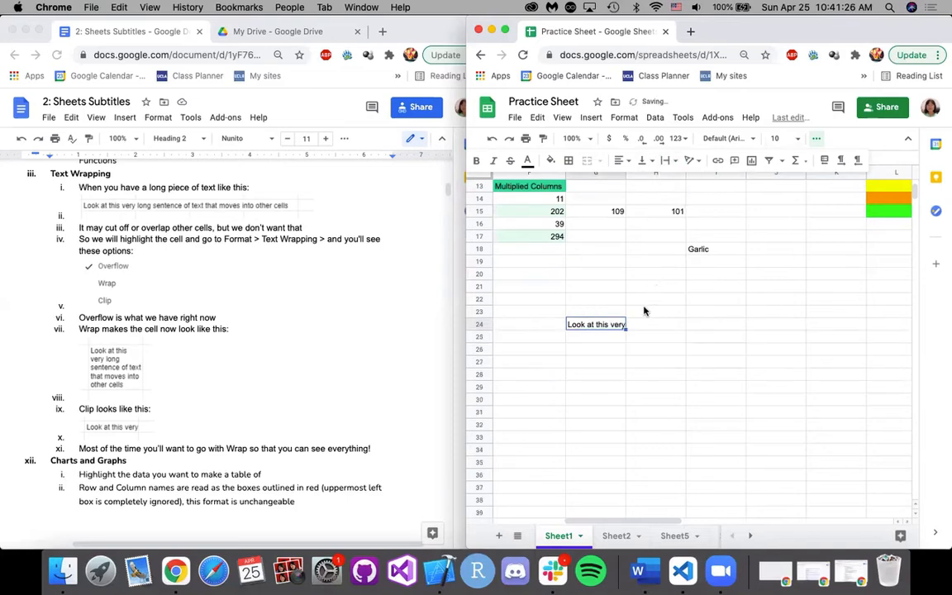
left_click(644, 311)
Read the last Text Wrapping note and the beginning of the Charts and Graphs section in the notes.
scroll(626, 330, "left", 5)
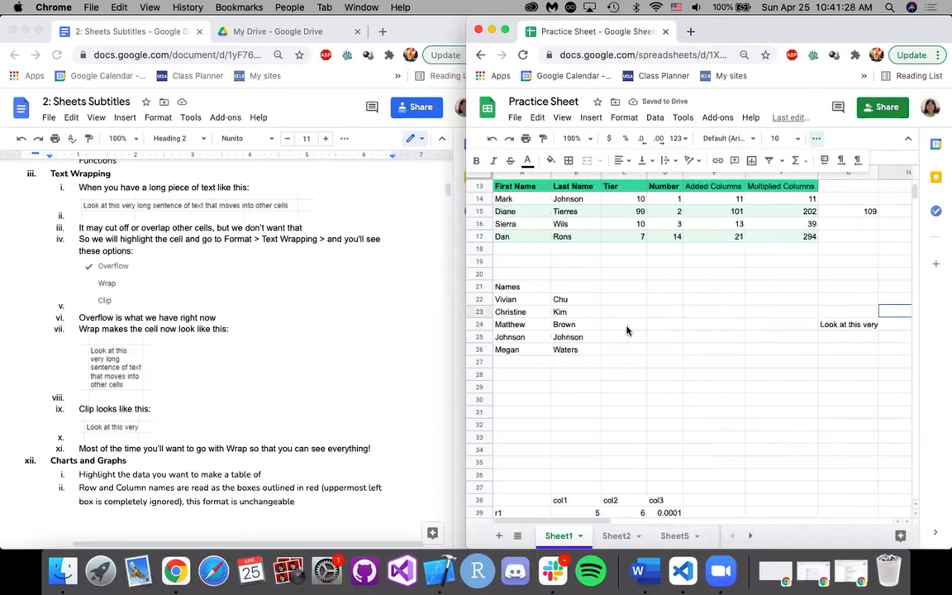
scroll(370, 413, "down", 5)
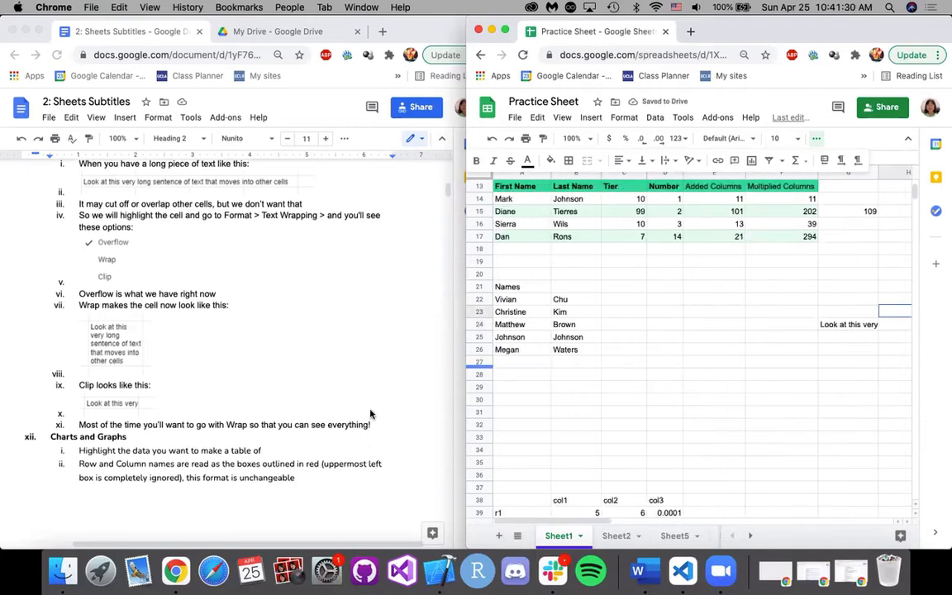
scroll(371, 414, "down", 6)
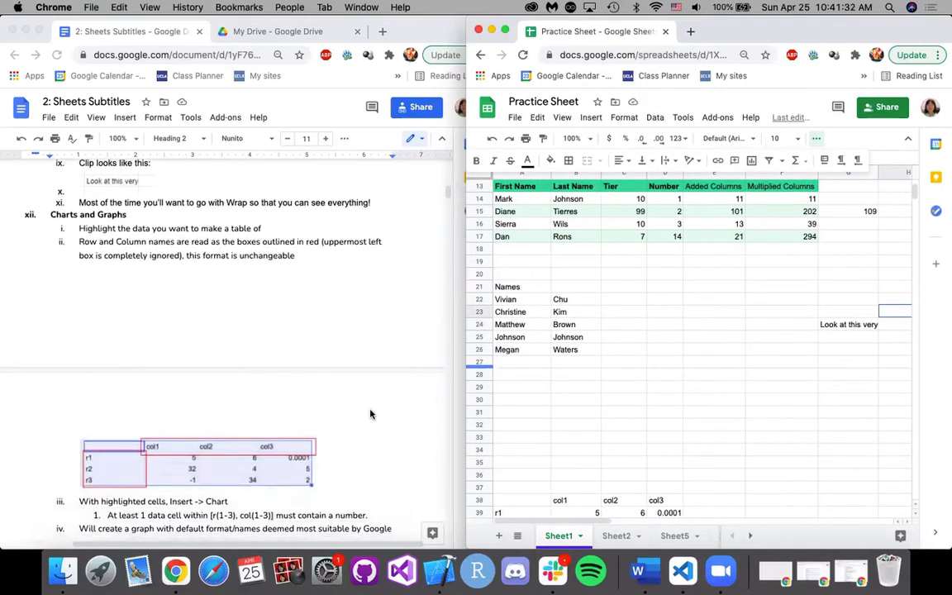
scroll(370, 414, "down", 1)
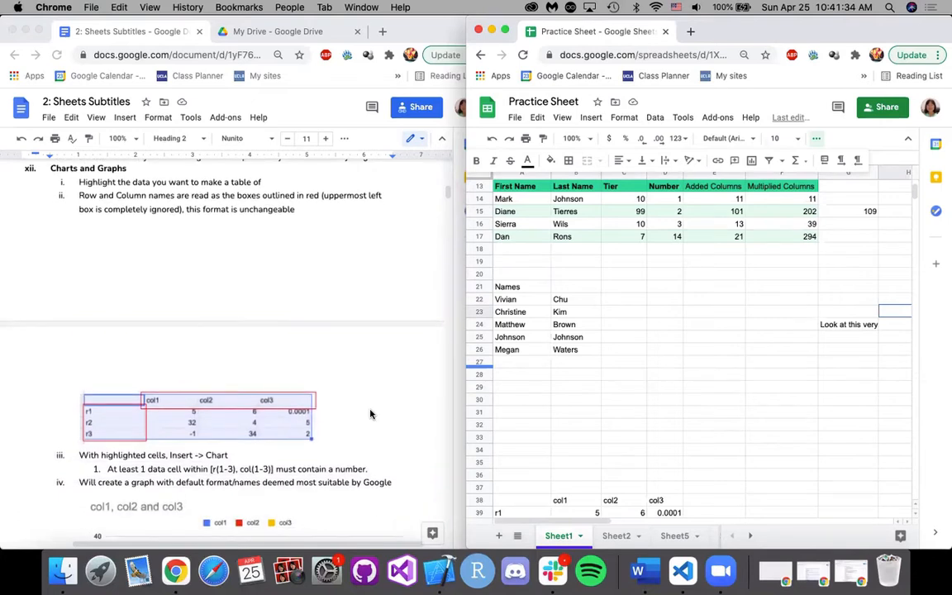
scroll(370, 414, "up", 2)
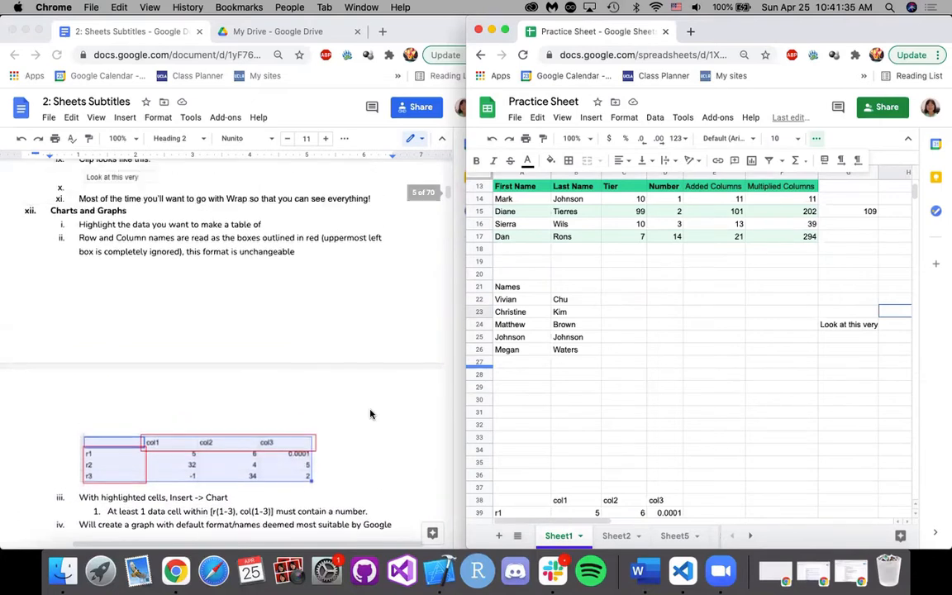
left_click(76, 198)
left_click(289, 206)
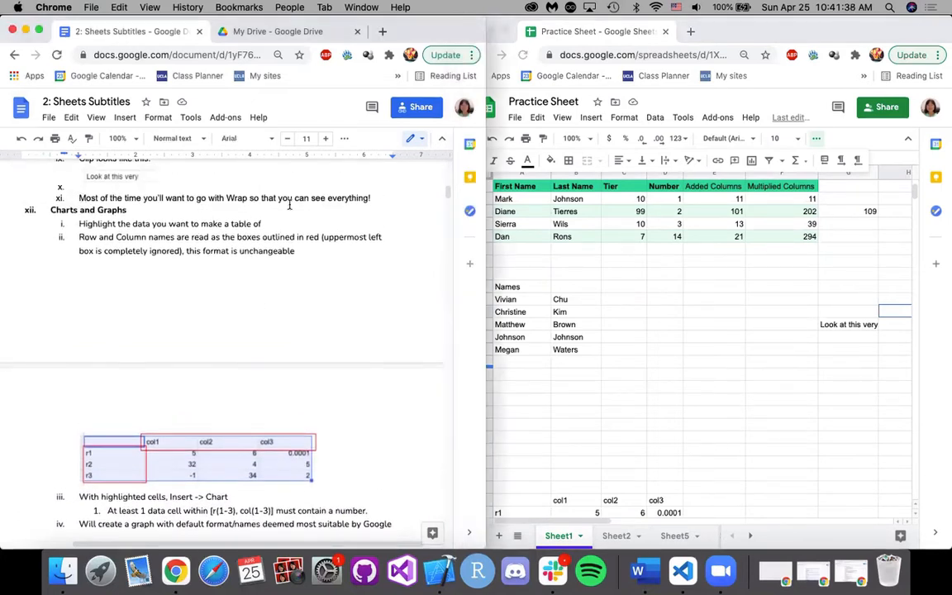
Return to the practice sheet and look at the clipped sentence in cell G24 and the cells beside it.
left_click(722, 336)
left_click(822, 324)
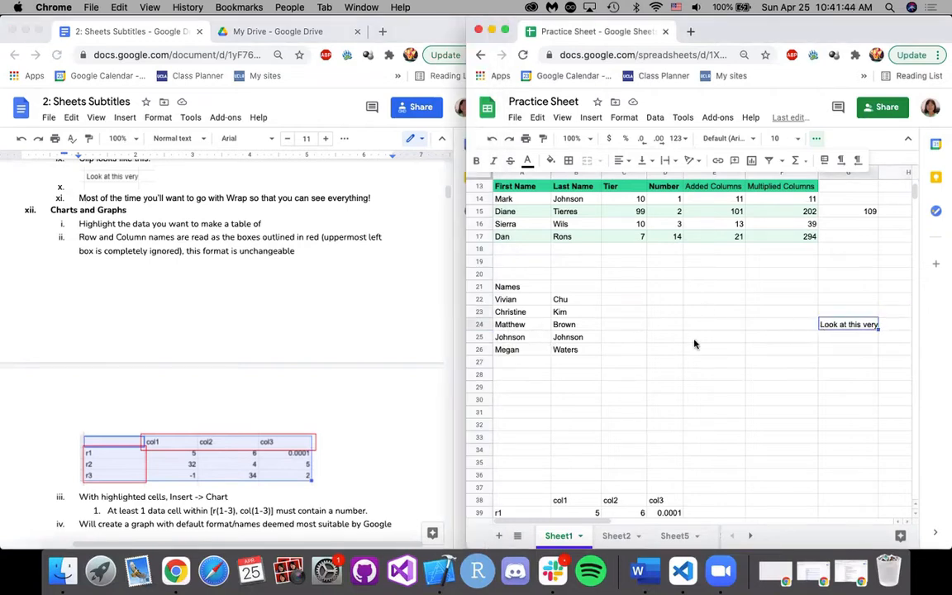
scroll(721, 333, "right", 10)
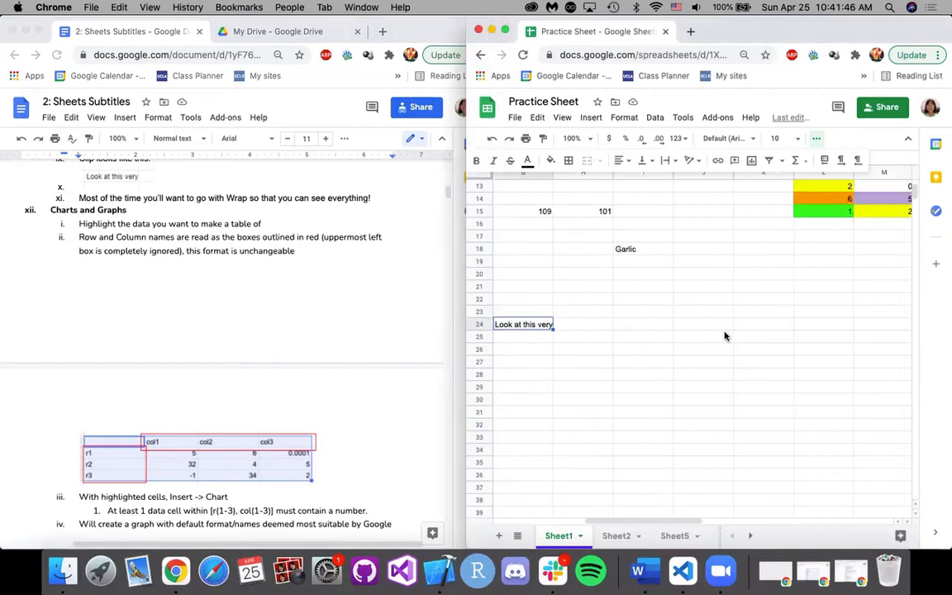
scroll(729, 334, "left", 10)
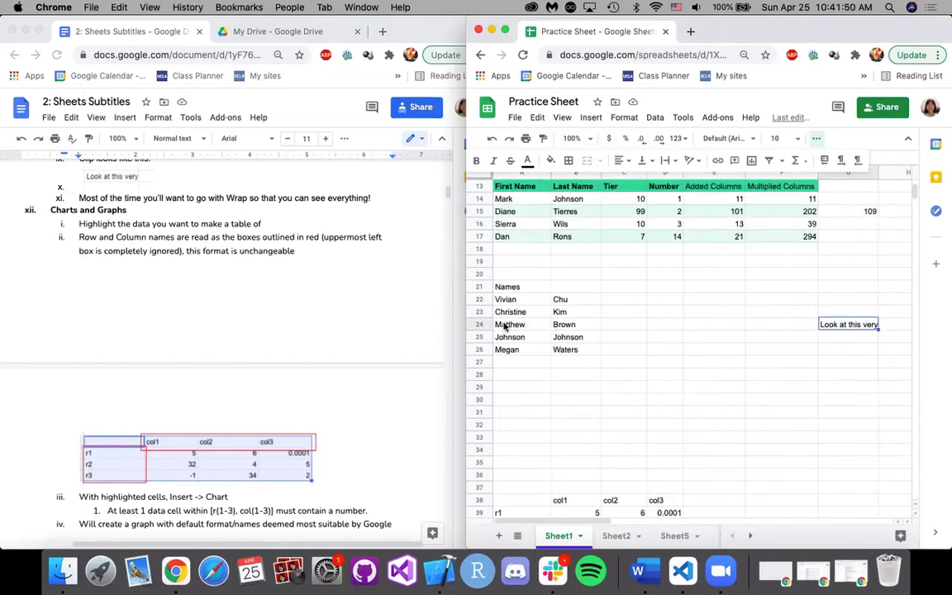
Bring up the chart example in the notes and find the matching col1–col3 table in rows 38–41 of the sheet.
scroll(361, 294, "down", 2)
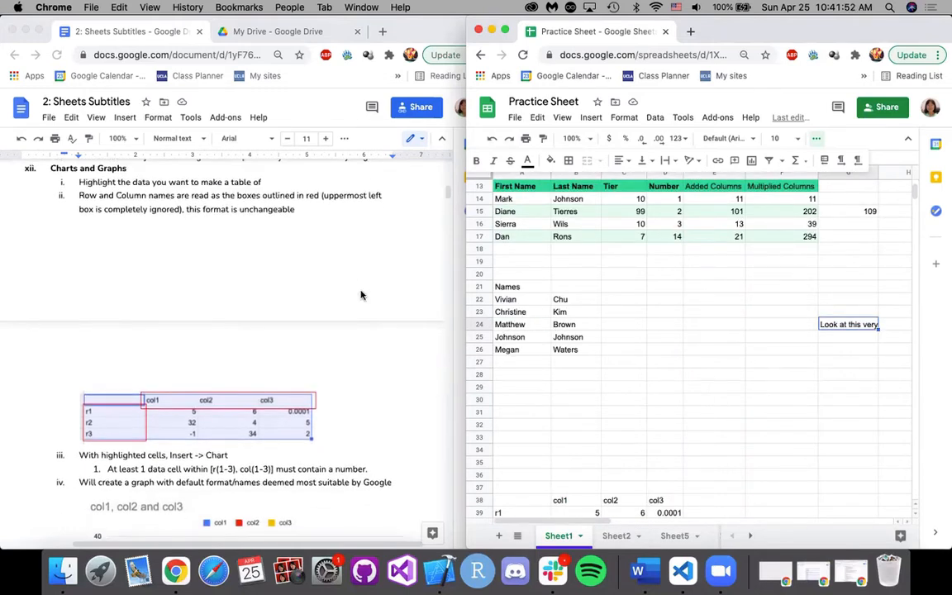
left_click(717, 351)
scroll(720, 363, "up", 6)
scroll(715, 414, "down", 10)
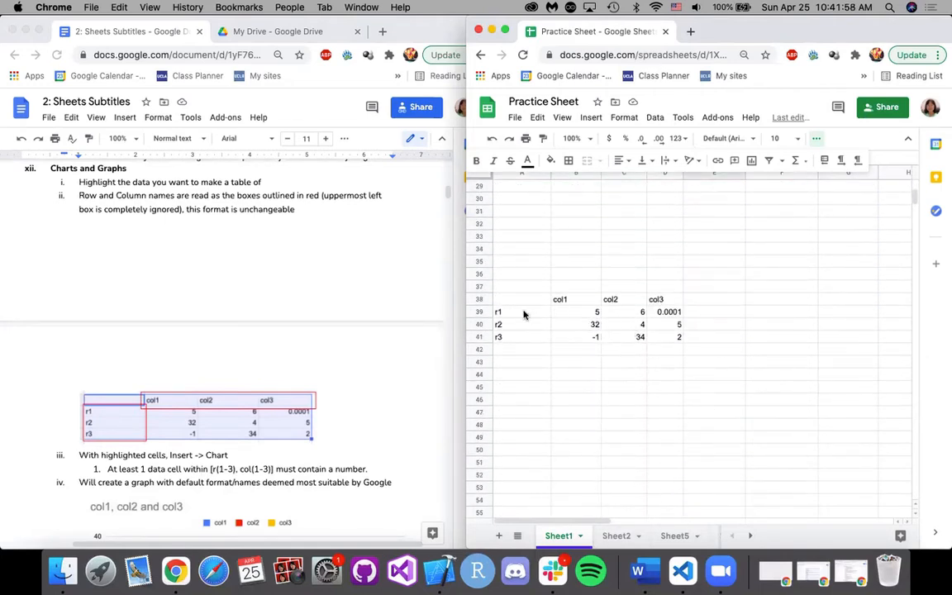
scroll(570, 309, "down", 1)
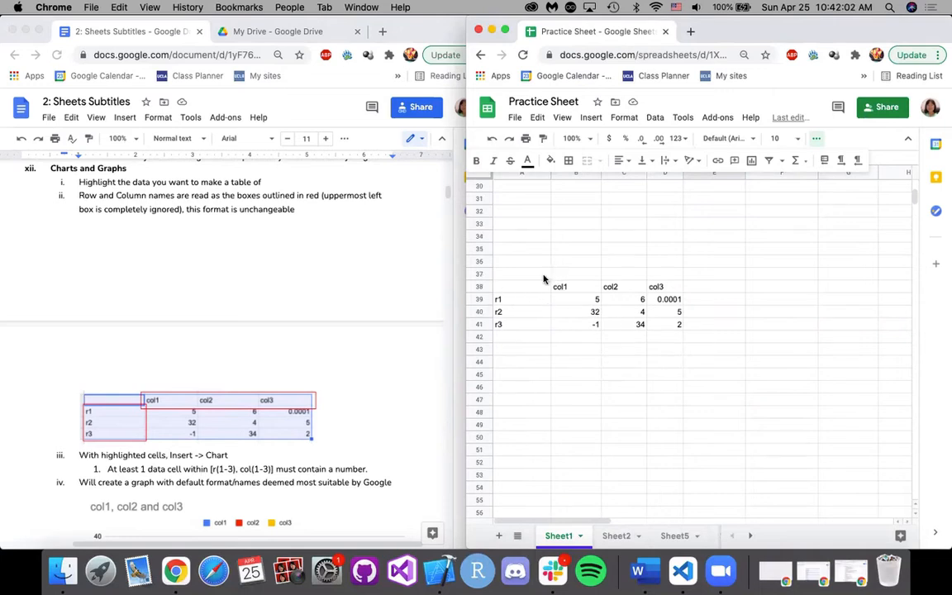
left_click(578, 287)
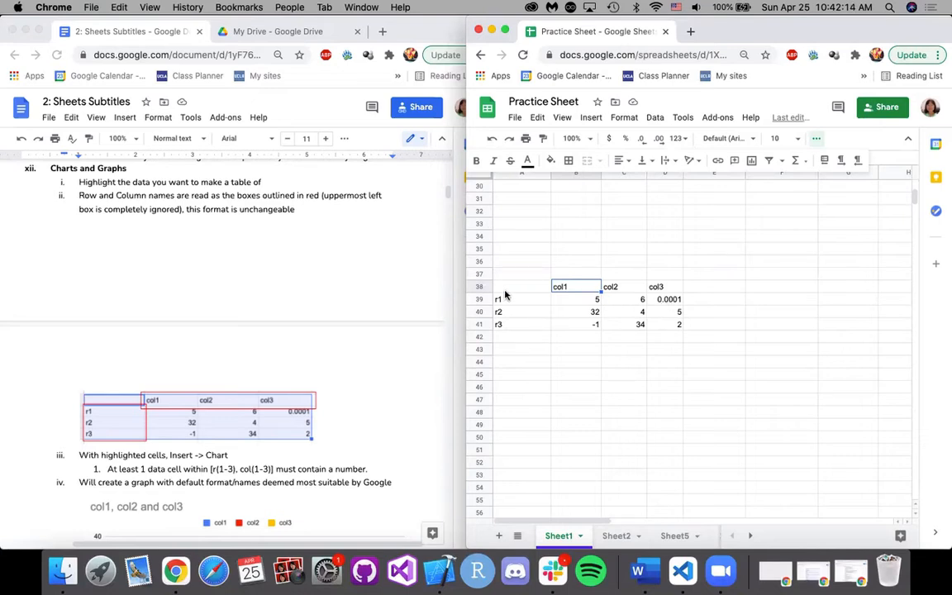
Insert a chart from the col1–col3 table in A38:D41, including its row and column names.
left_click_drag(506, 288, 669, 328)
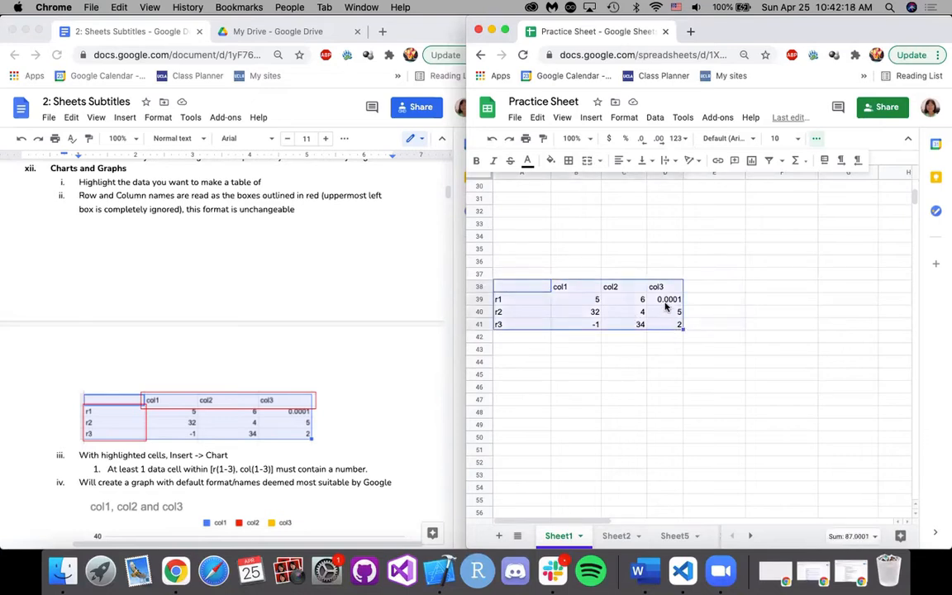
right_click(665, 306)
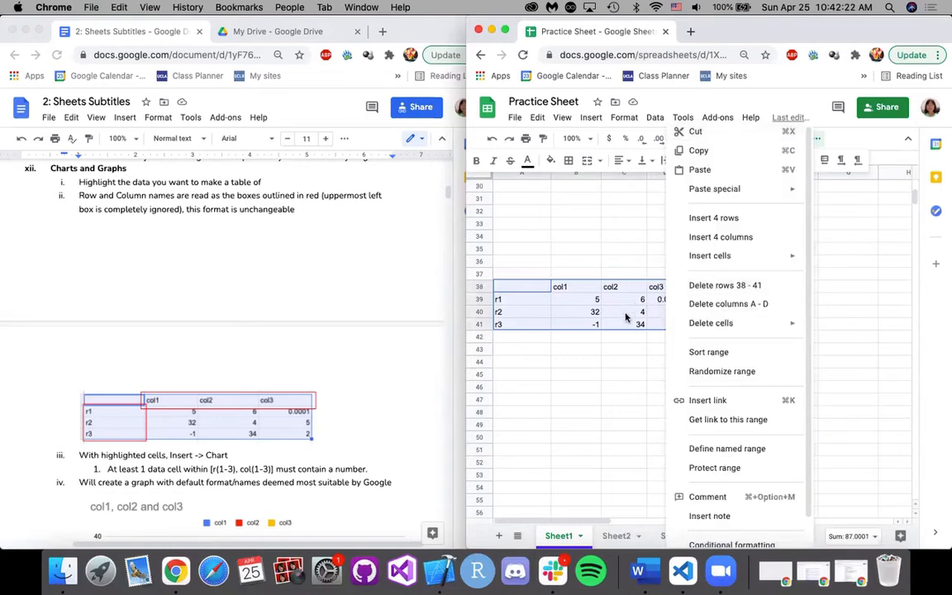
key("Escape")
left_click_drag(524, 286, 673, 331)
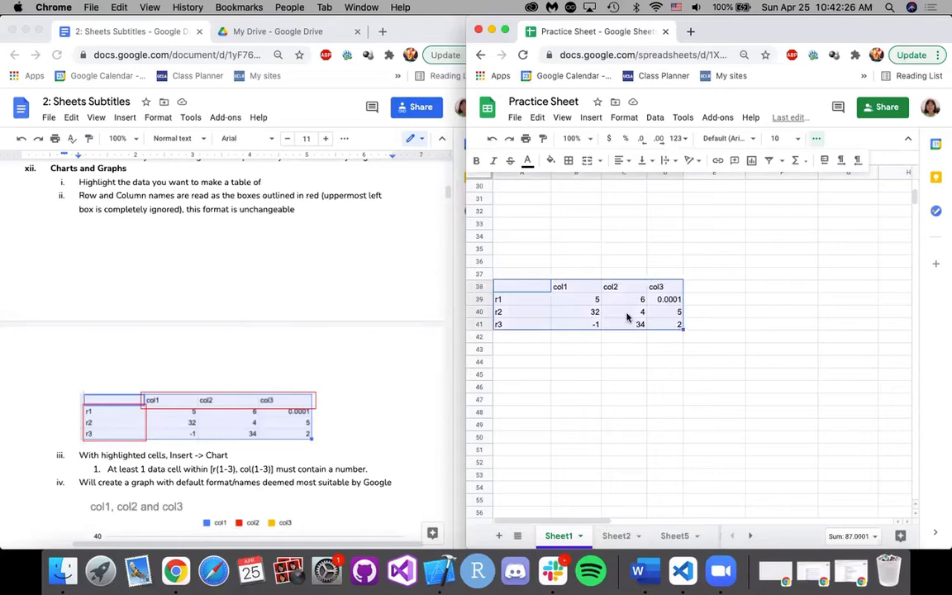
left_click(593, 118)
left_click(624, 291)
left_click(591, 119)
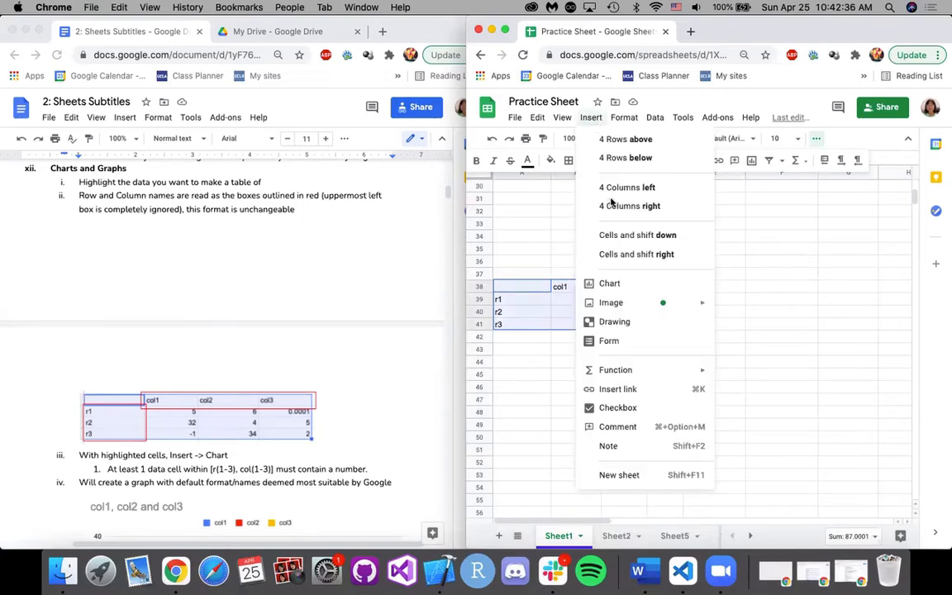
left_click(609, 284)
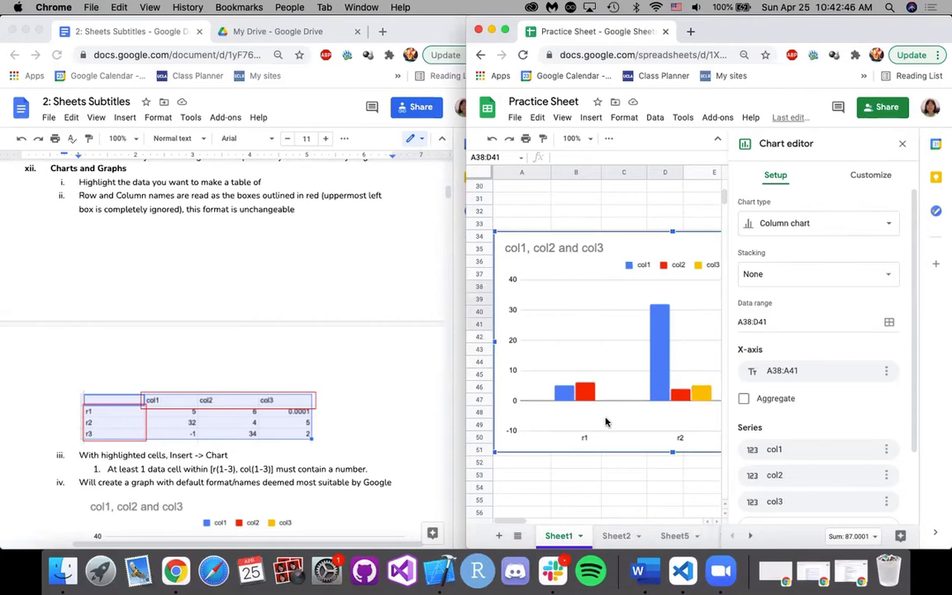
Browse the available chart types and change the new column chart to a line chart.
left_click(793, 237)
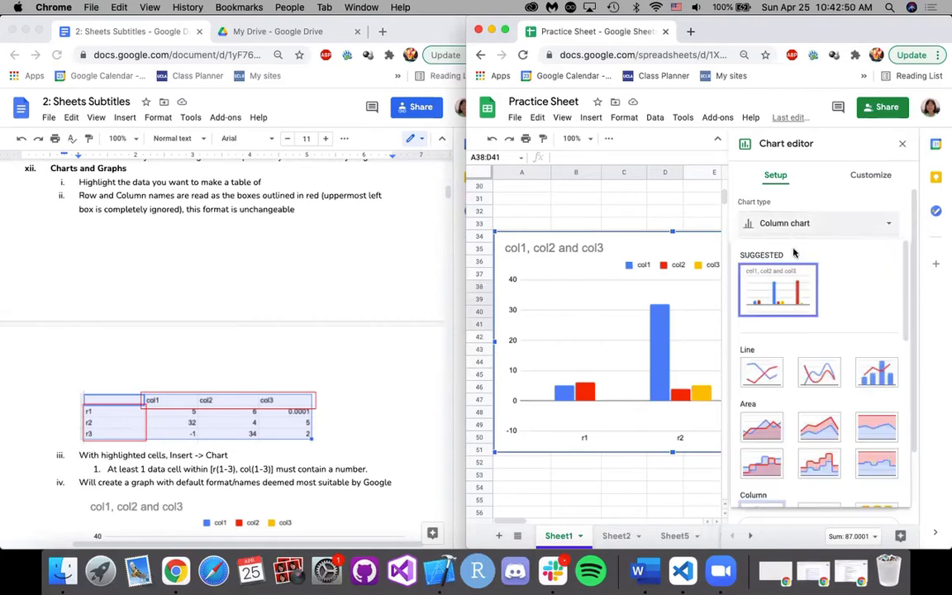
scroll(835, 328, "down", 1)
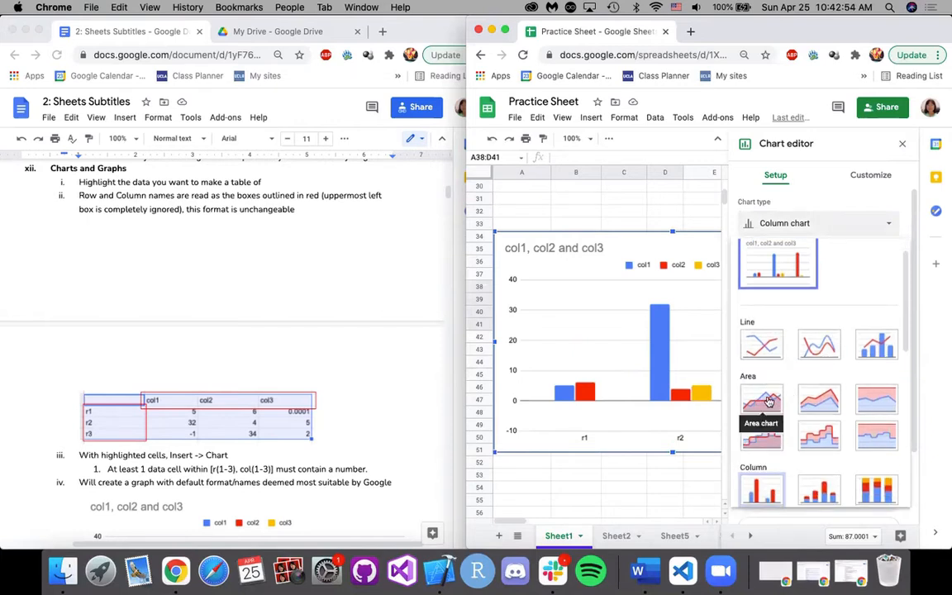
scroll(813, 417, "down", 3)
scroll(810, 465, "down", 5)
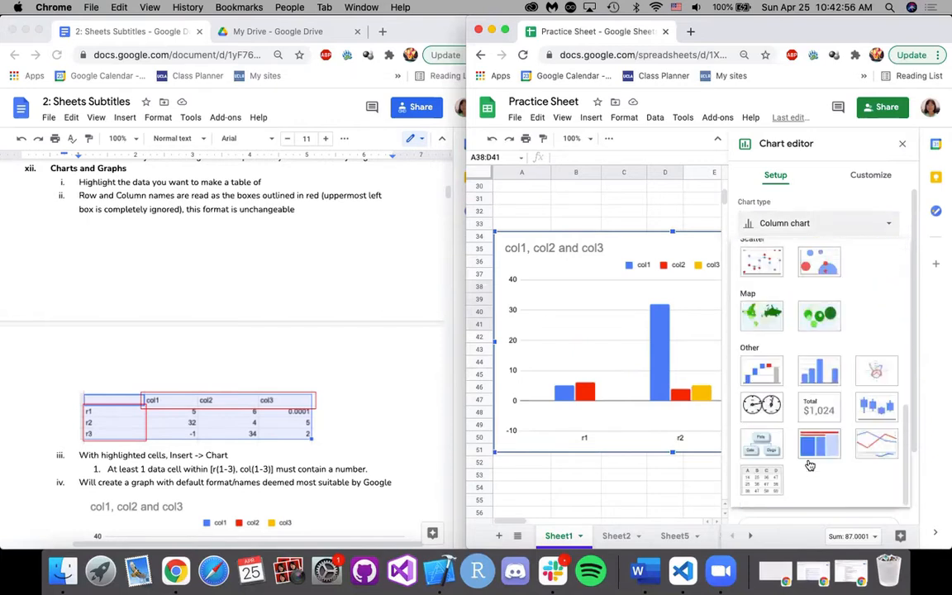
scroll(831, 380, "up", 2)
scroll(821, 314, "up", 5)
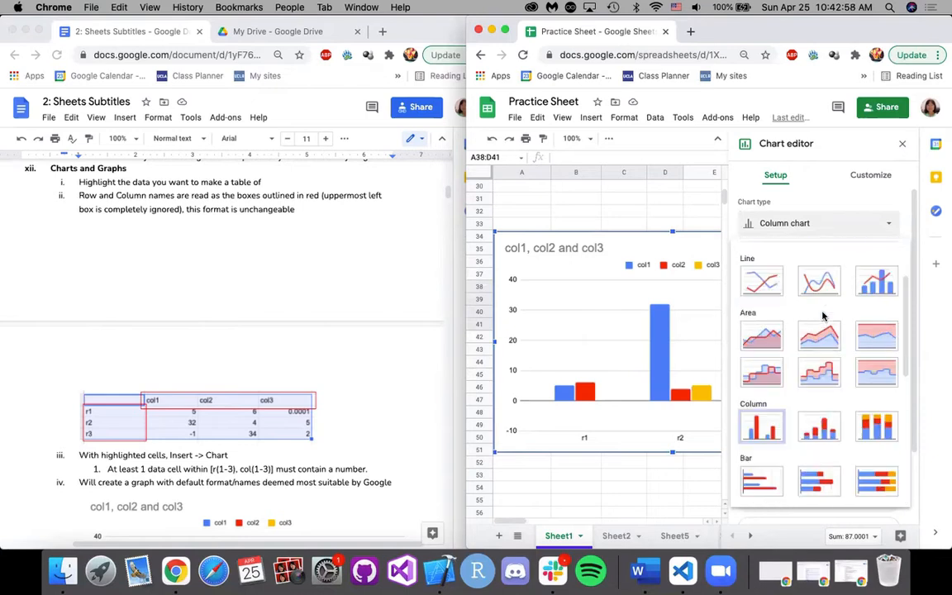
left_click(761, 281)
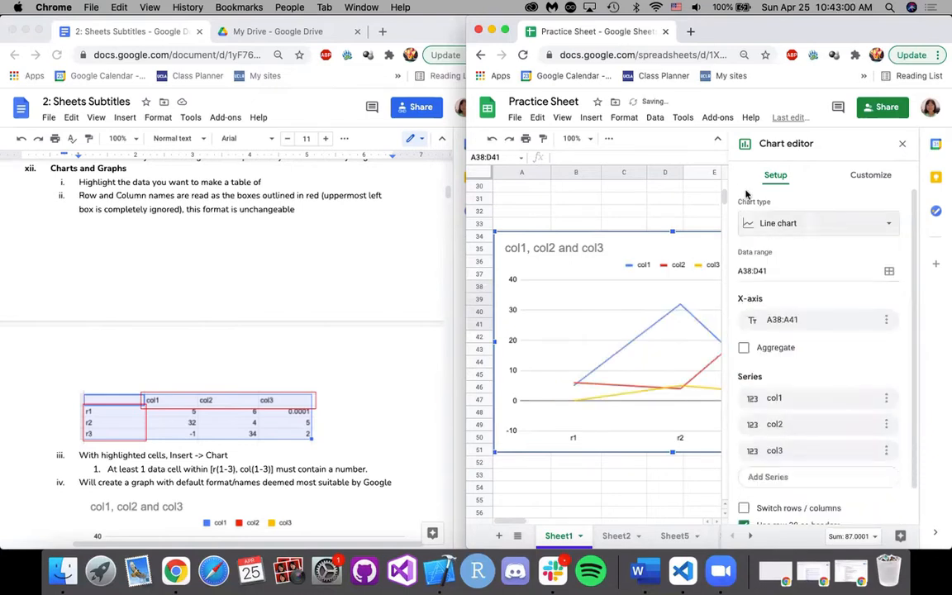
Change the chart type to Stacked area chart.
left_click(776, 223)
scroll(781, 328, "down", 1)
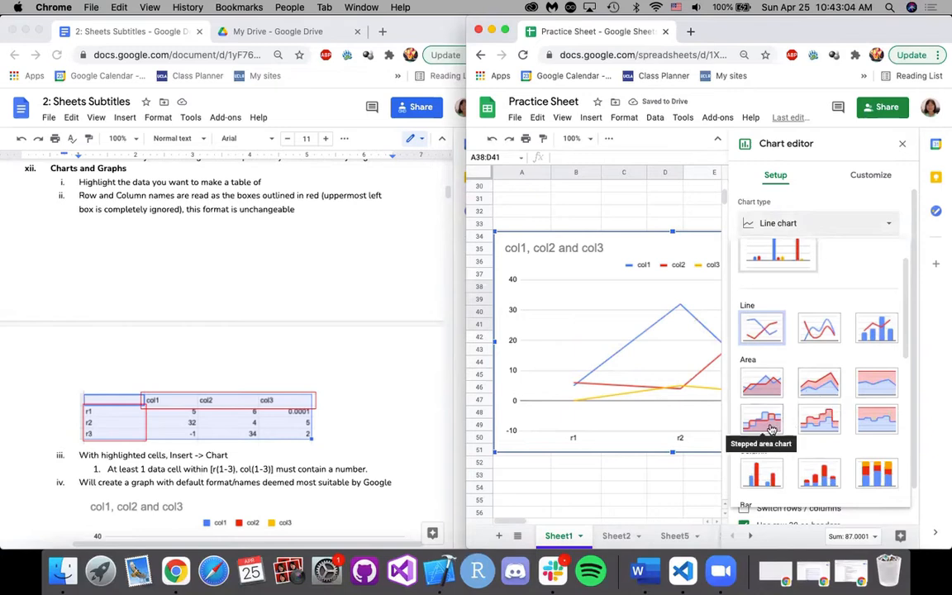
left_click(817, 385)
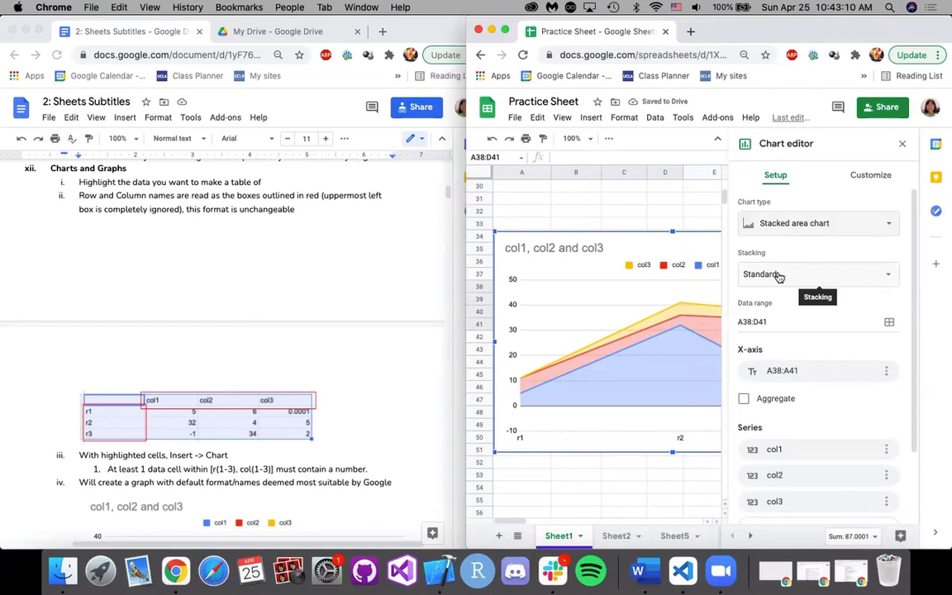
Try 100% stacking on the area chart, and set the stacking back to Standard.
left_click(809, 276)
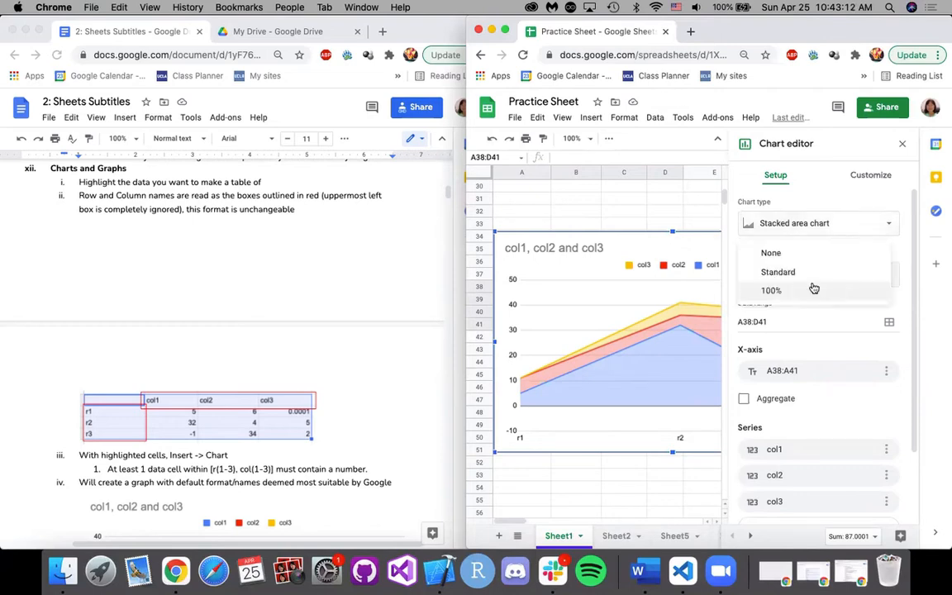
left_click(809, 273)
left_click(809, 282)
left_click(800, 292)
left_click(807, 283)
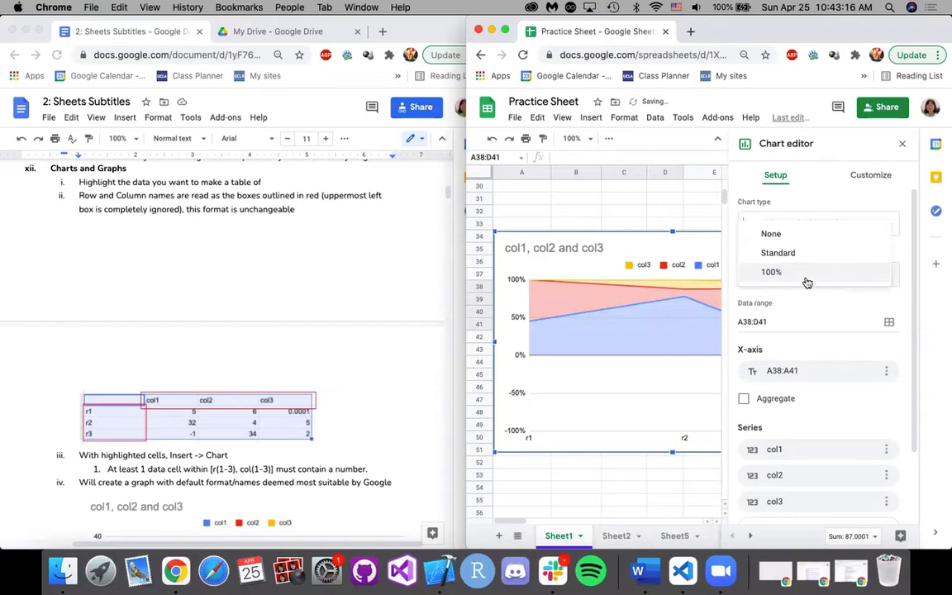
left_click(802, 255)
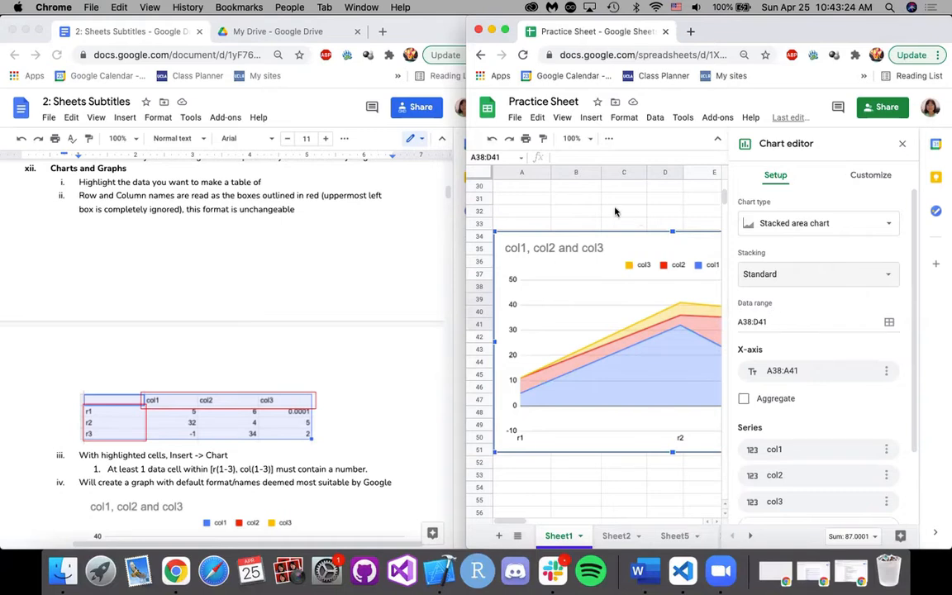
Close the chart editor and move the chart just below the table so it starts at row 42.
left_click(776, 325)
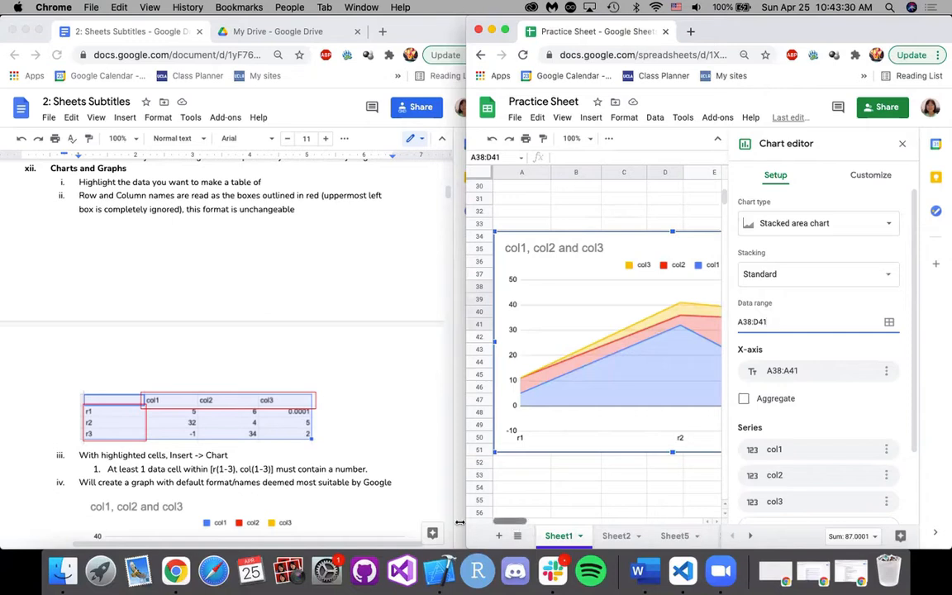
scroll(586, 371, "up", 5)
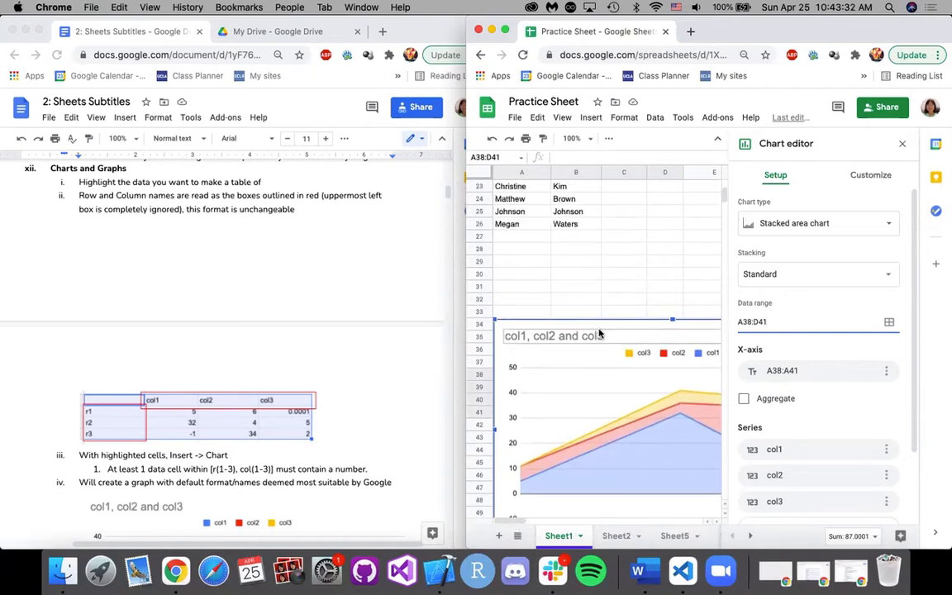
scroll(599, 332, "up", 2)
scroll(600, 333, "down", 10)
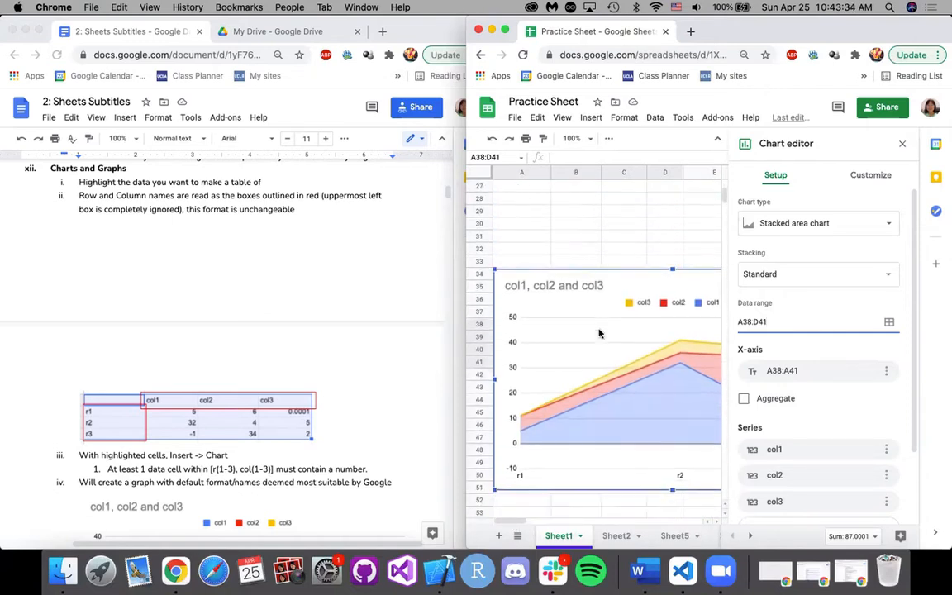
scroll(578, 272, "up", 3)
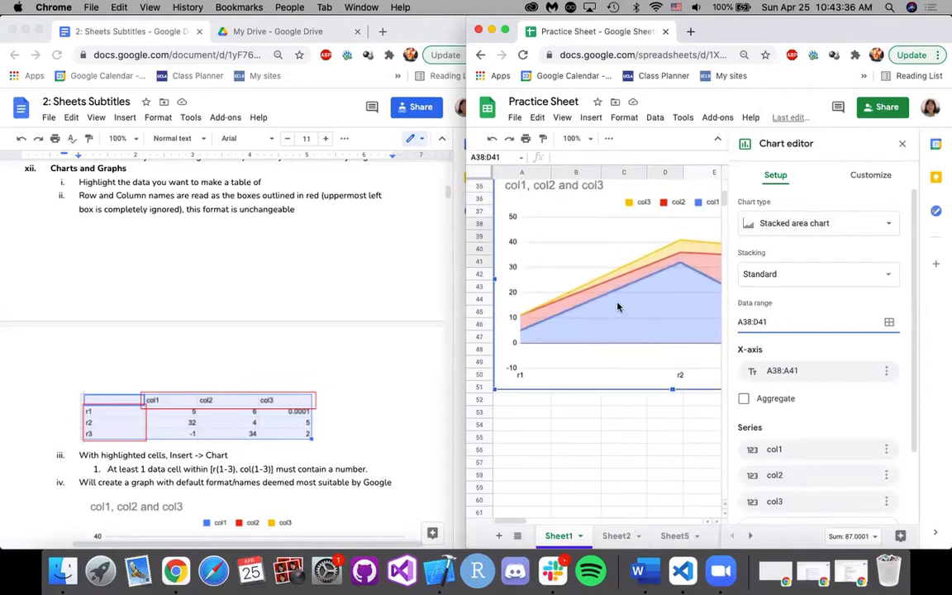
scroll(517, 217, "up", 1)
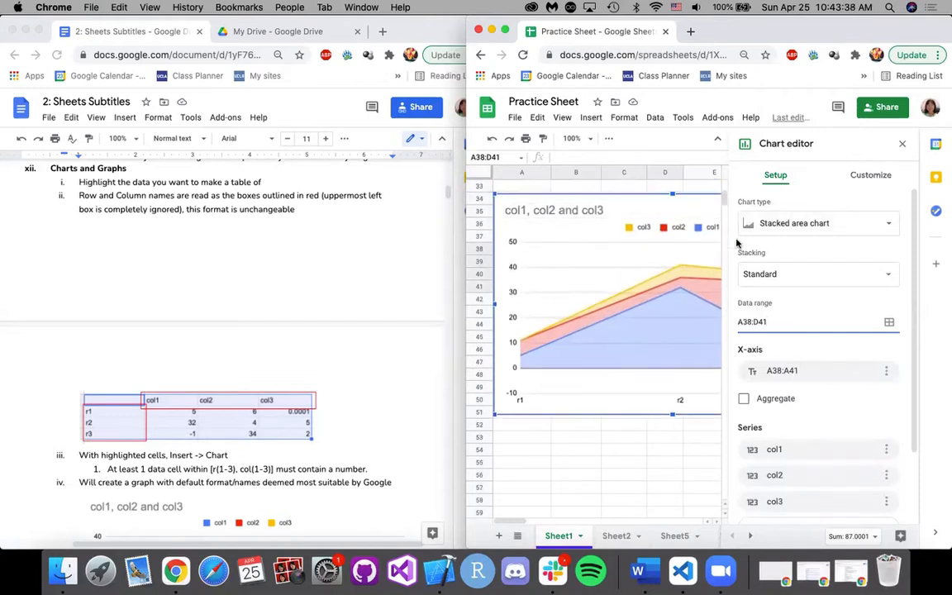
left_click(901, 147)
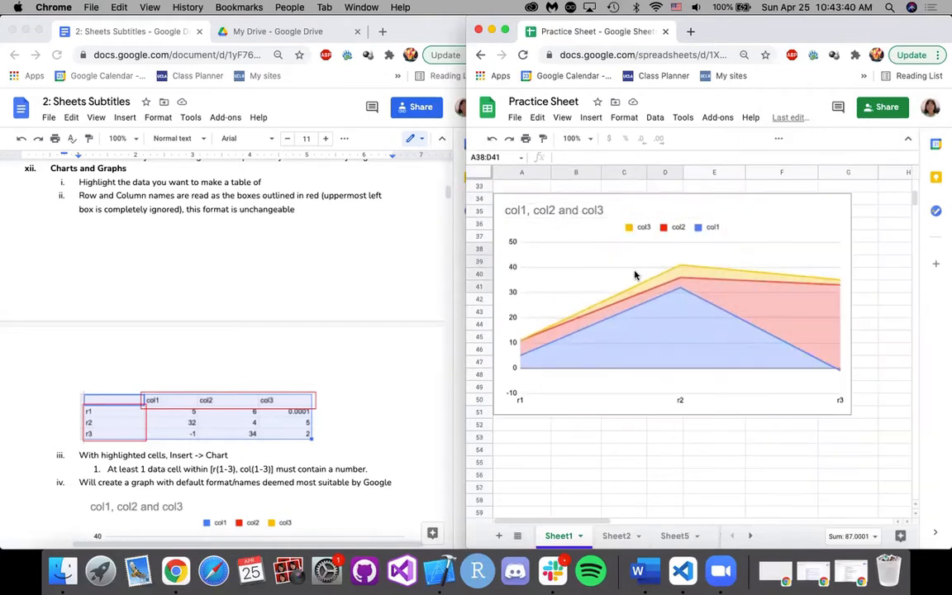
left_click(643, 214)
left_click_drag(644, 212, 636, 312)
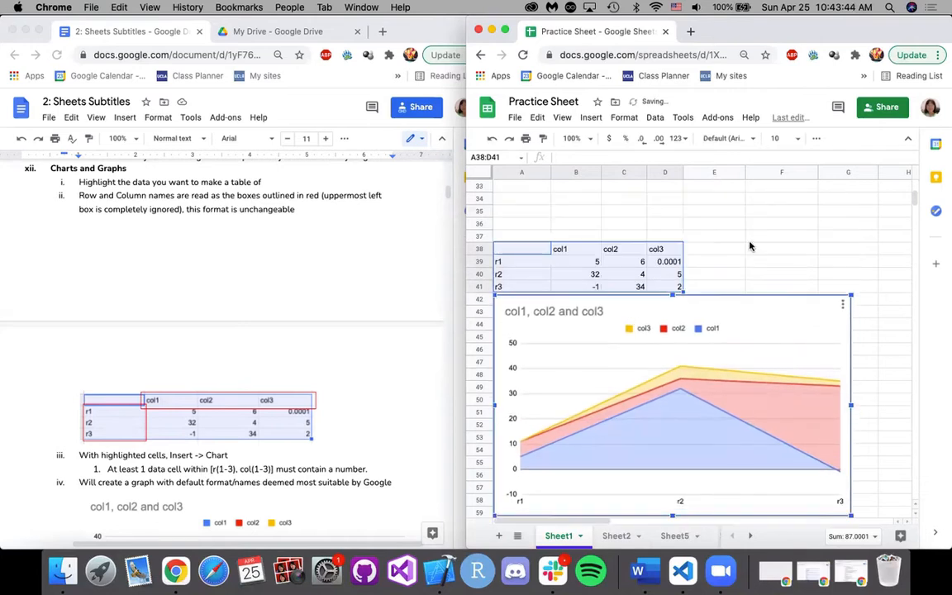
Reopen the chart for editing and review its stacking, data range, x-axis, series and header settings.
scroll(749, 245, "down", 3)
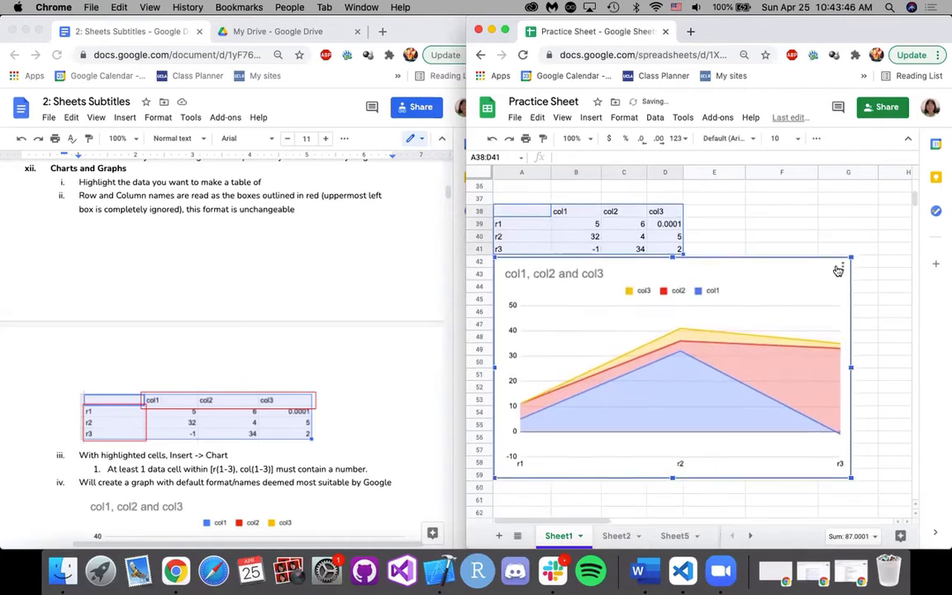
left_click(842, 266)
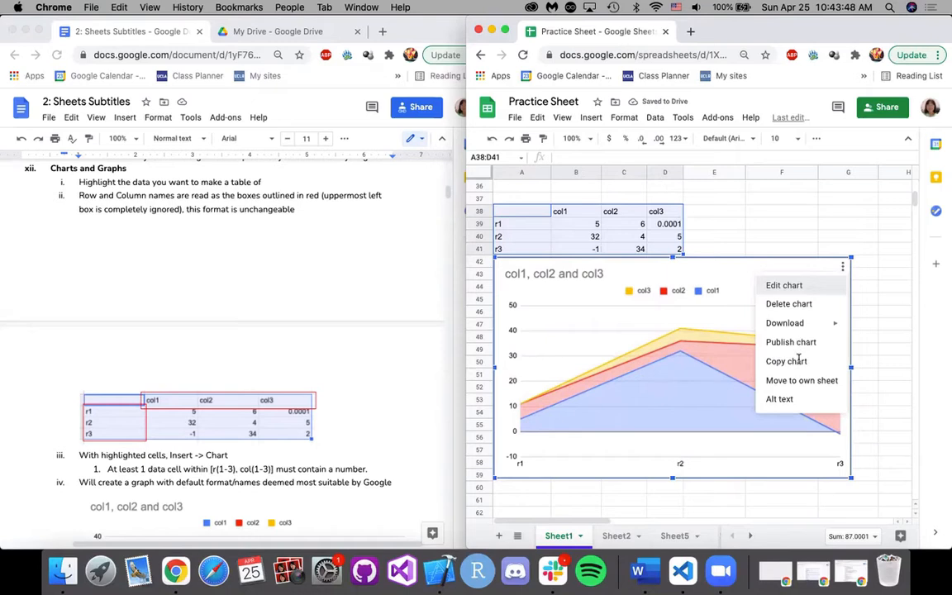
left_click(783, 285)
scroll(793, 314, "down", 2)
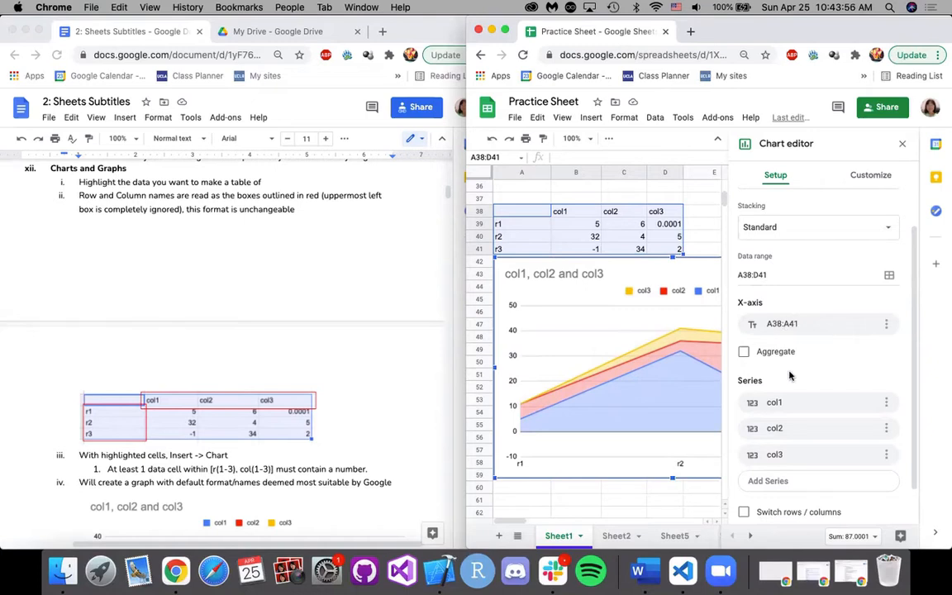
scroll(793, 397, "down", 2)
scroll(777, 384, "up", 1)
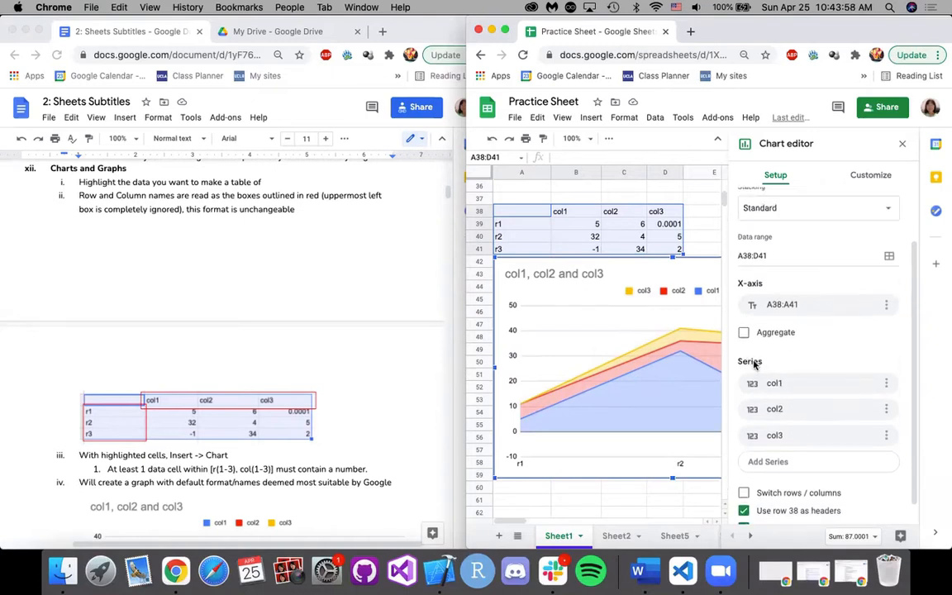
scroll(791, 360, "down", 1)
Check the source choices for the col1 series, and try switching the chart's rows and columns before restoring the original arrangement.
left_click(798, 363)
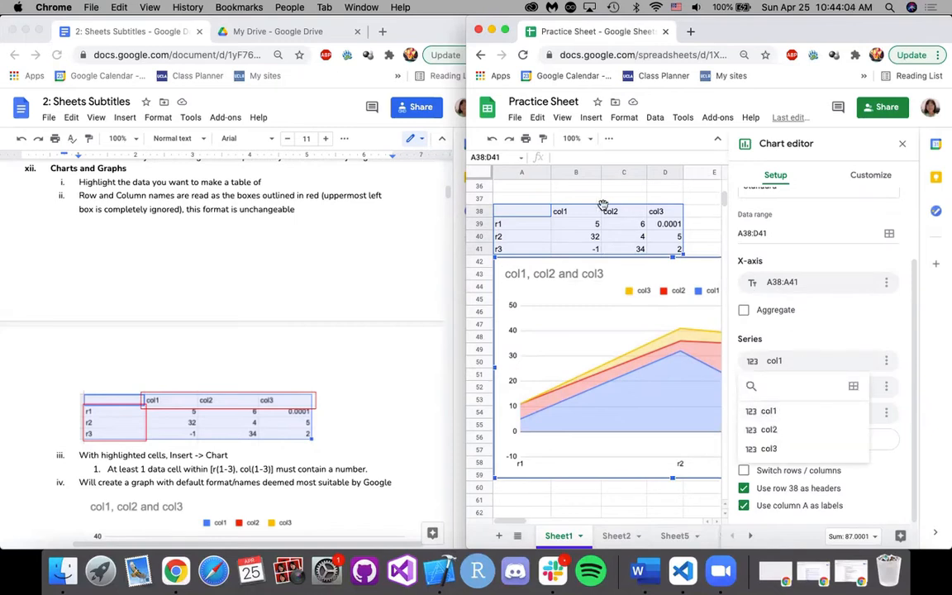
left_click(800, 359)
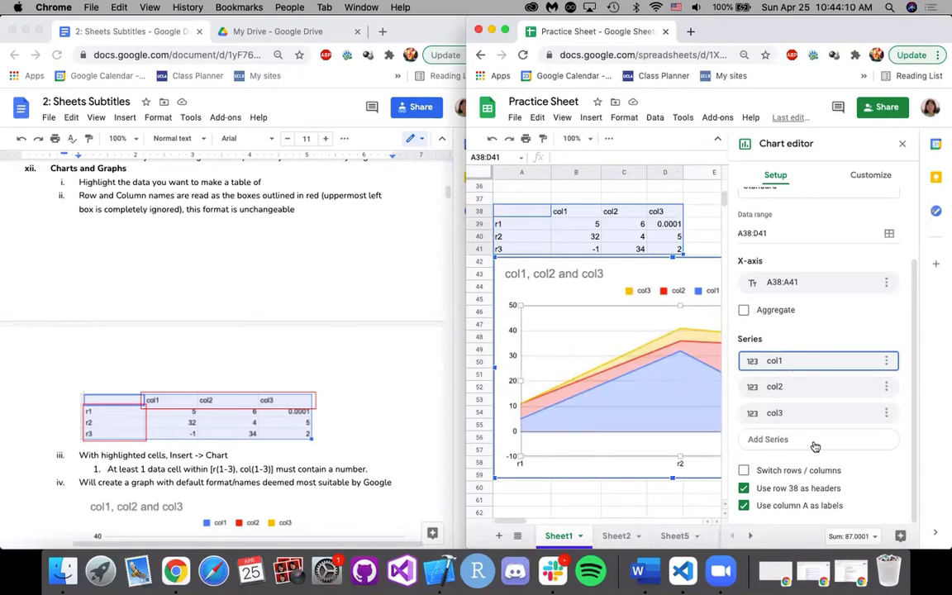
left_click(744, 470)
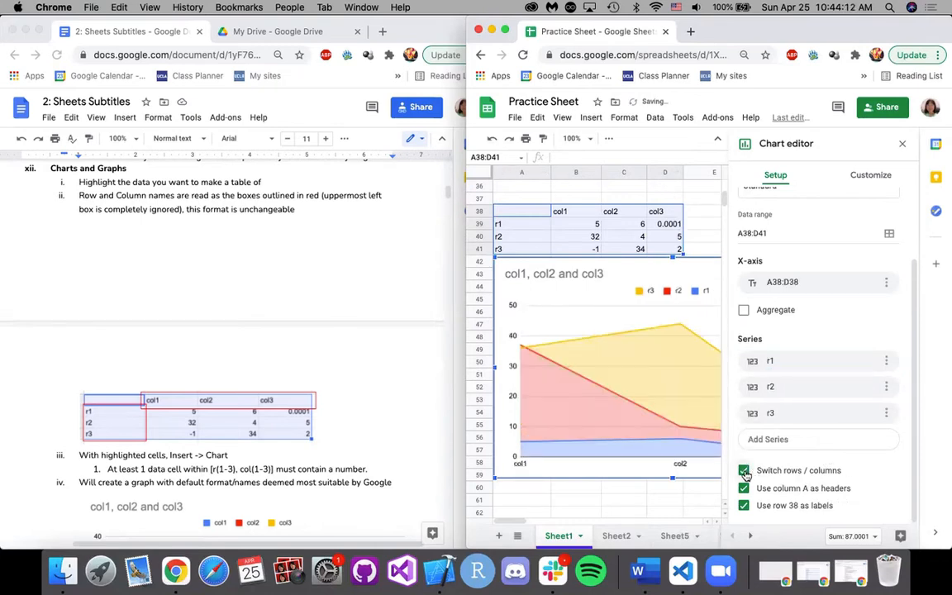
left_click(743, 470)
Set the chart title to "basicdata" and center it above the chart.
left_click(871, 174)
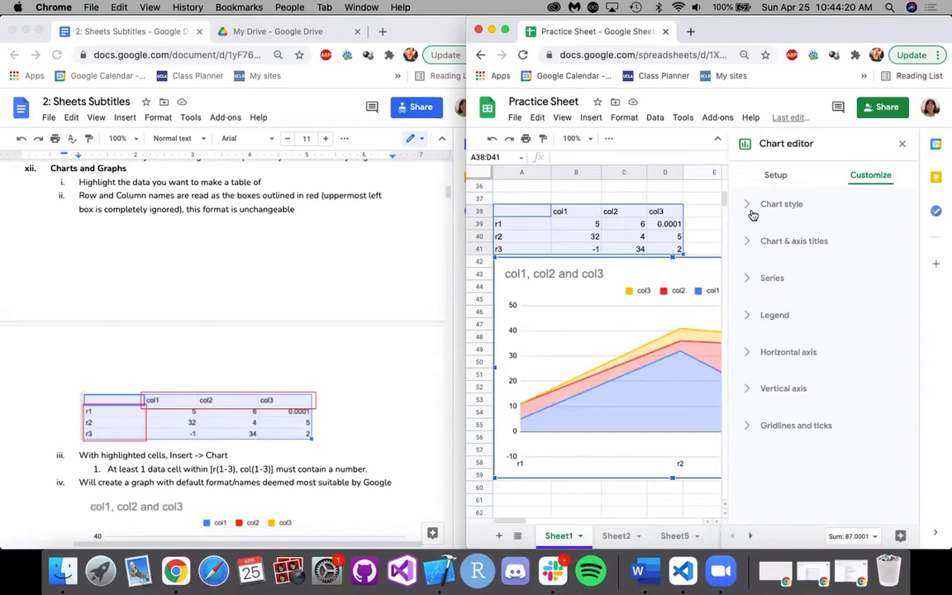
left_click(775, 257)
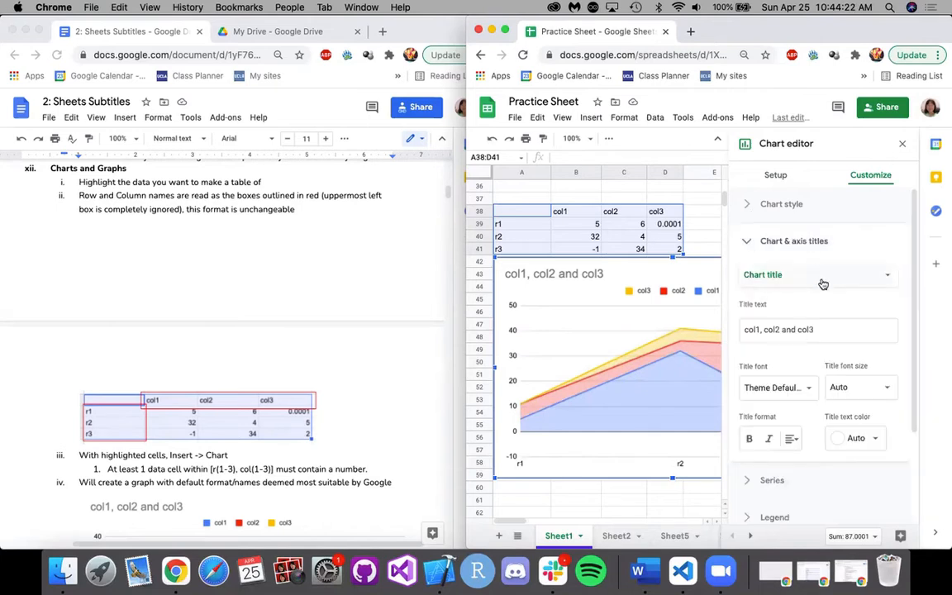
double_click(814, 326)
triple_click(832, 330)
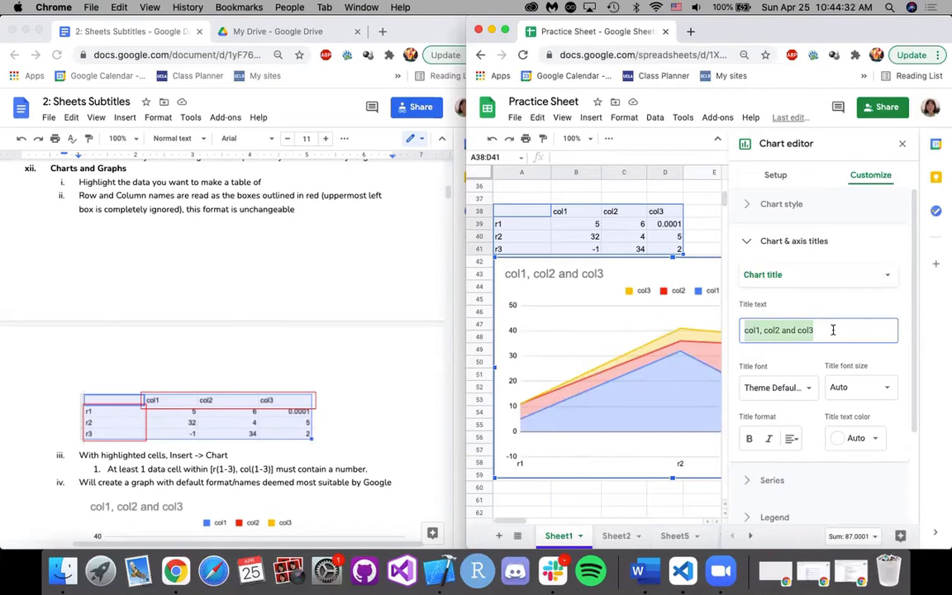
type("basic")
type("d")
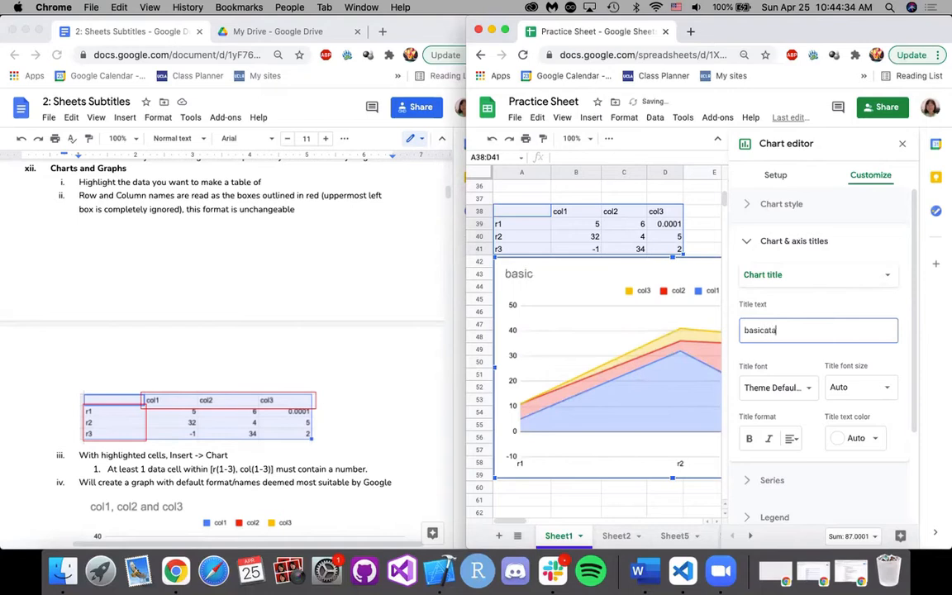
key("BackSpace")
type("ata")
left_click(790, 437)
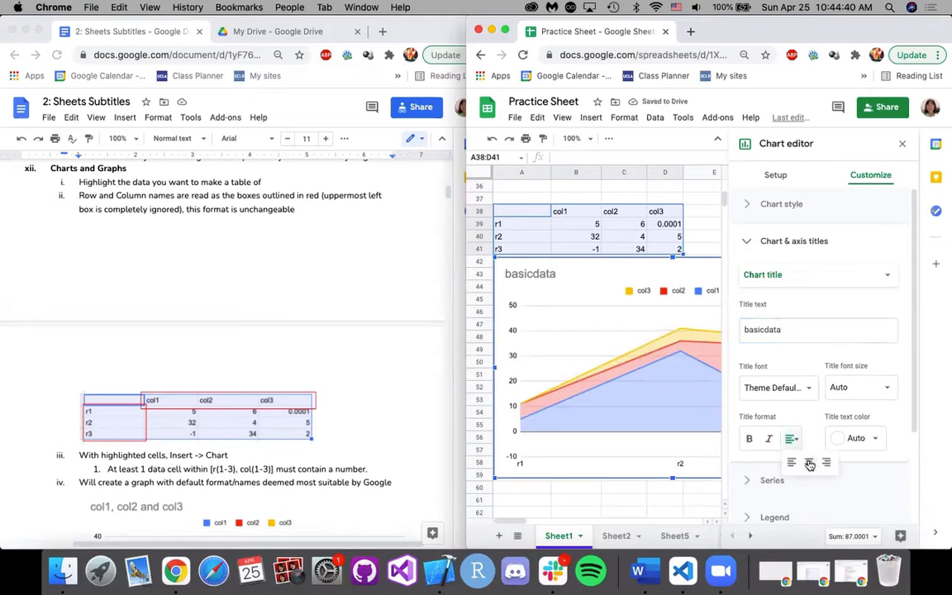
left_click(809, 462)
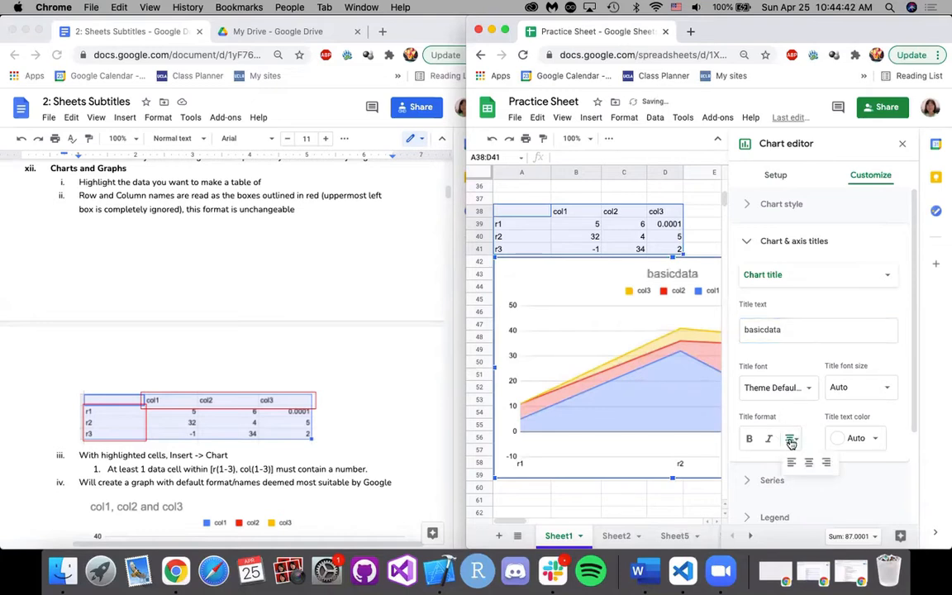
Try right alignment for the chart title before aligning it left, and check its text color choices.
left_click(826, 465)
left_click(790, 441)
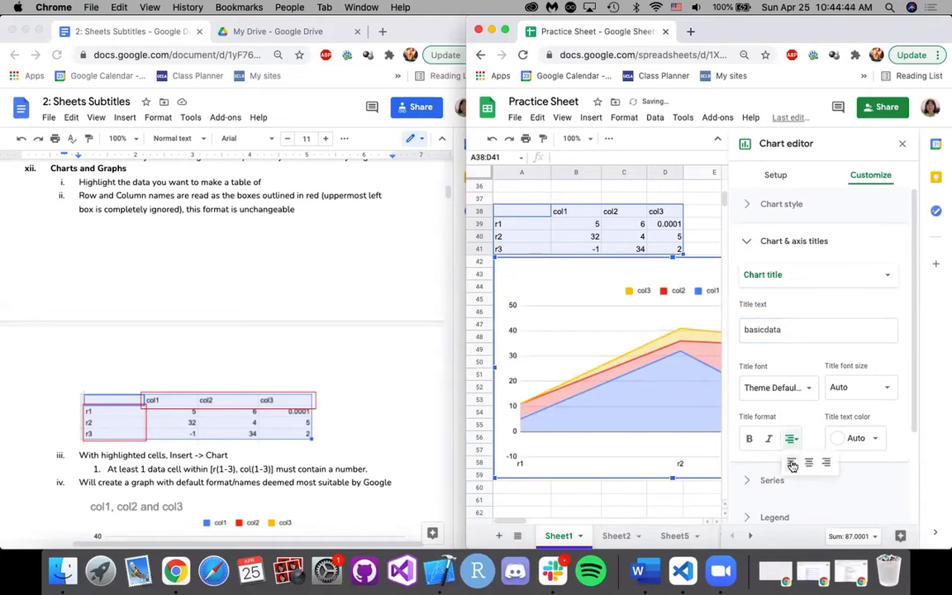
left_click(791, 465)
left_click(856, 437)
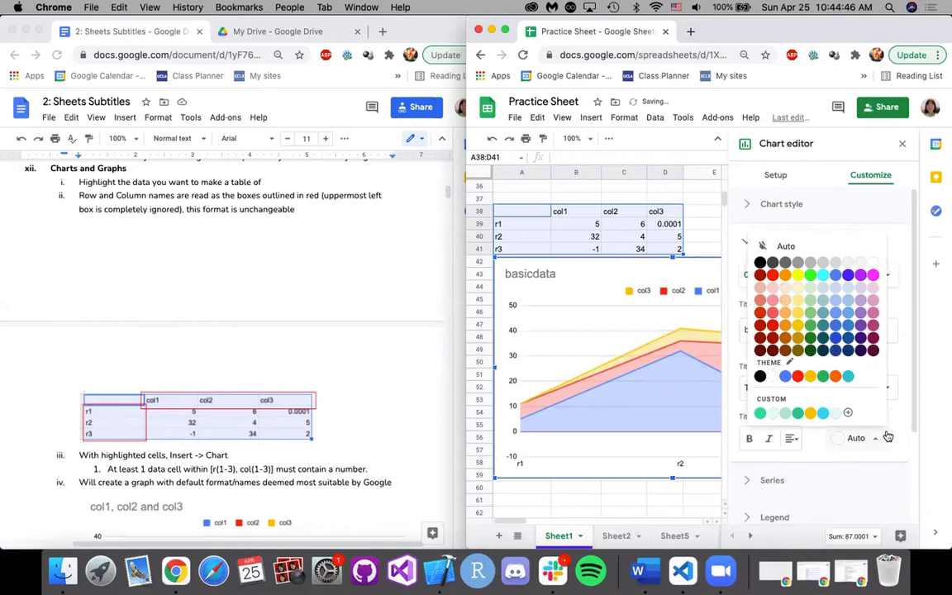
left_click(887, 437)
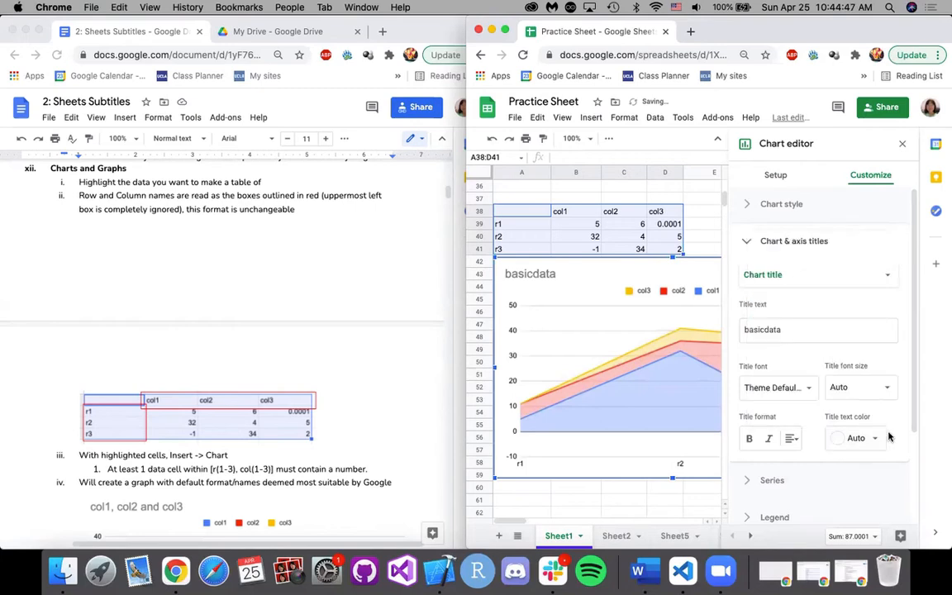
left_click(807, 399)
left_click(852, 356)
Set the chart's horizontal axis title to "row".
scroll(817, 363, "down", 2)
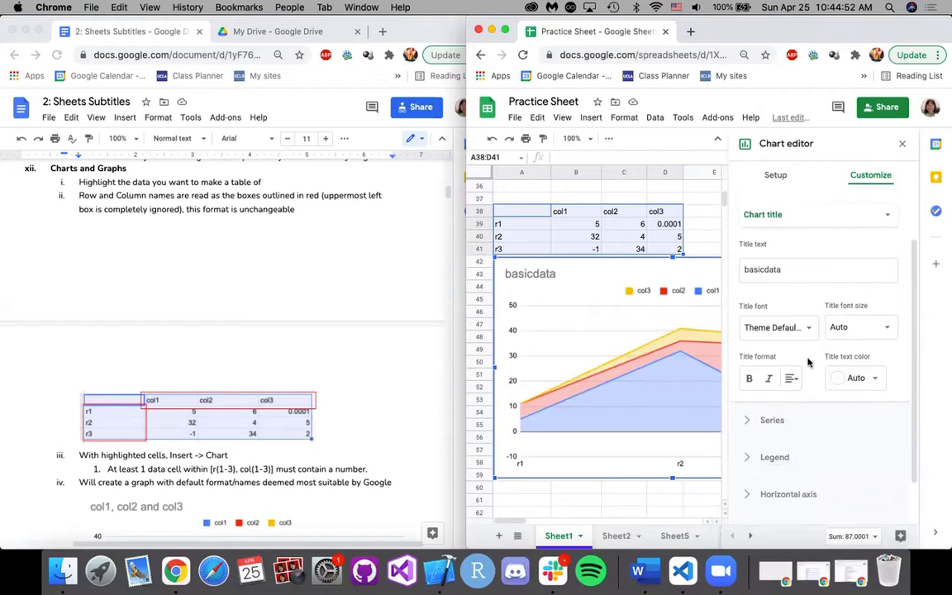
scroll(807, 361, "up", 2)
left_click(826, 274)
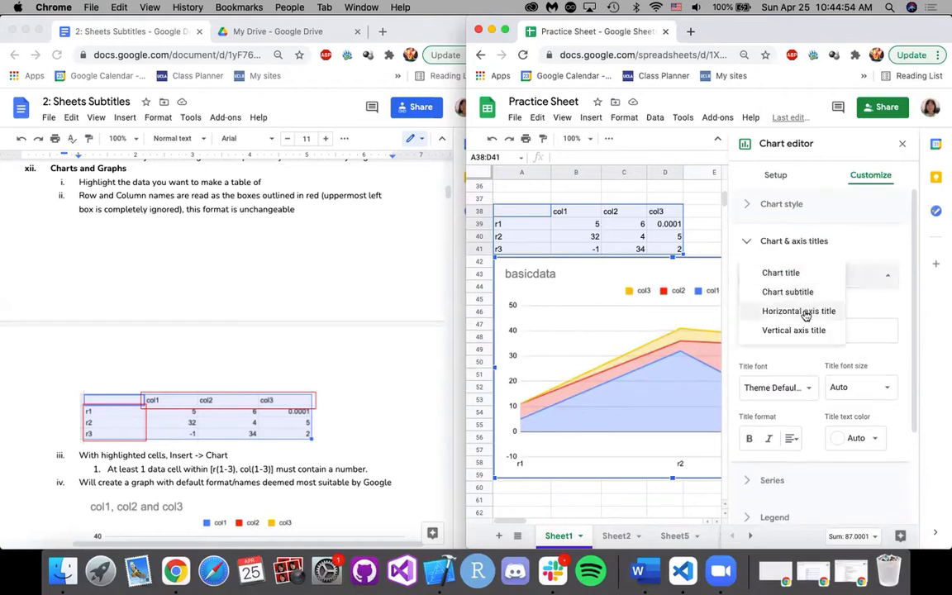
left_click(801, 311)
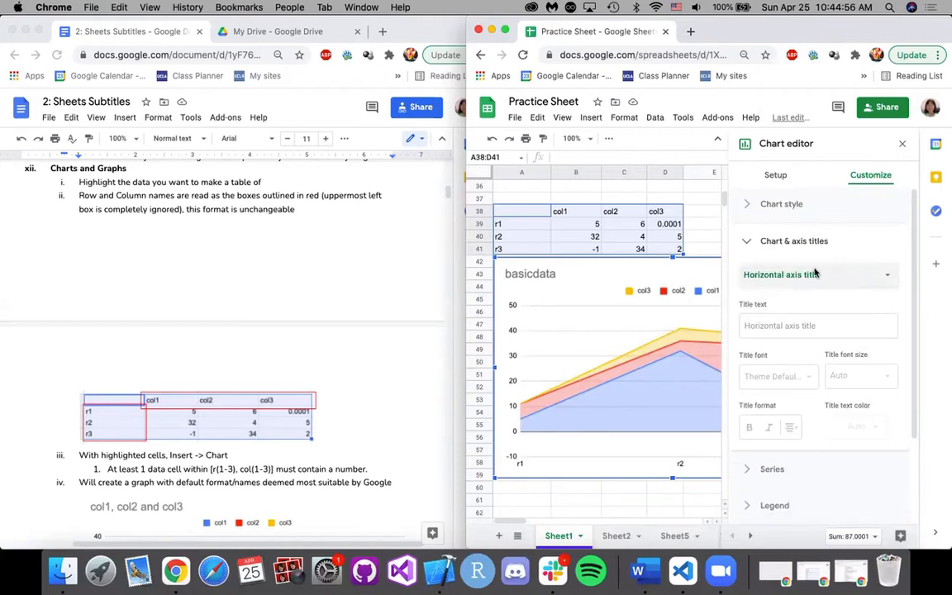
left_click(796, 328)
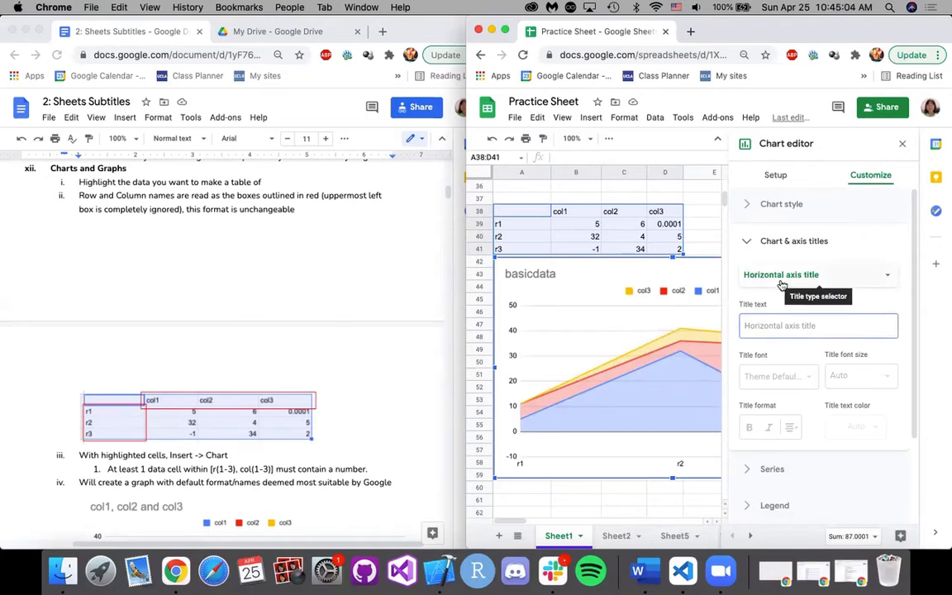
type("row")
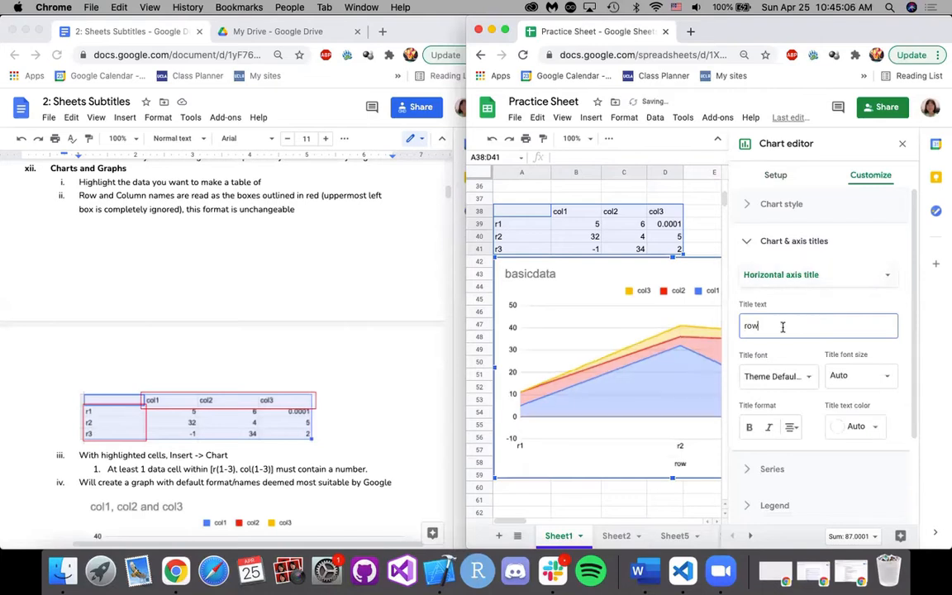
Set the chart's vertical axis title to "column" and check its formatting options.
left_click(852, 281)
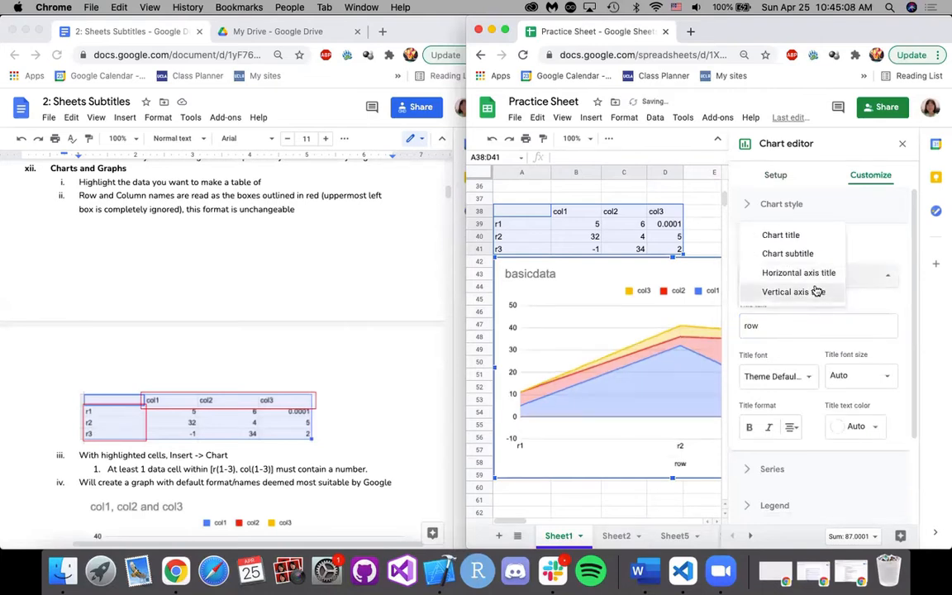
left_click(821, 294)
left_click(777, 325)
type("co")
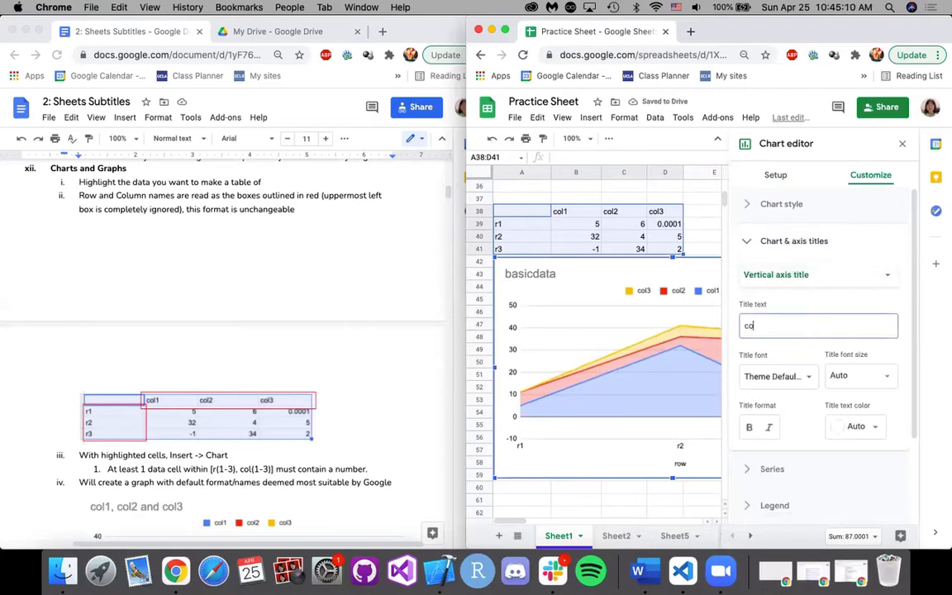
type("lun")
key("BackSpace")
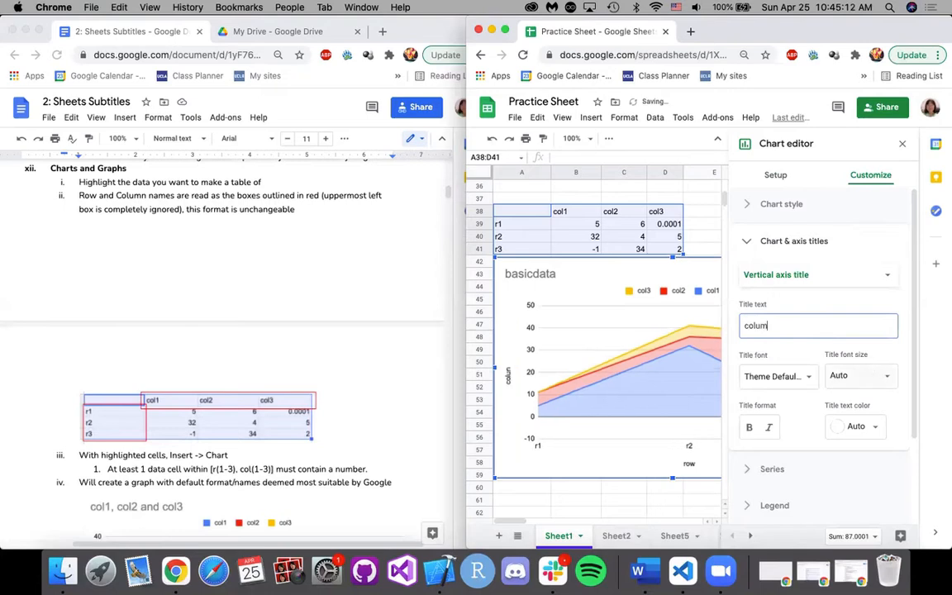
type("mn")
scroll(839, 333, "down", 3)
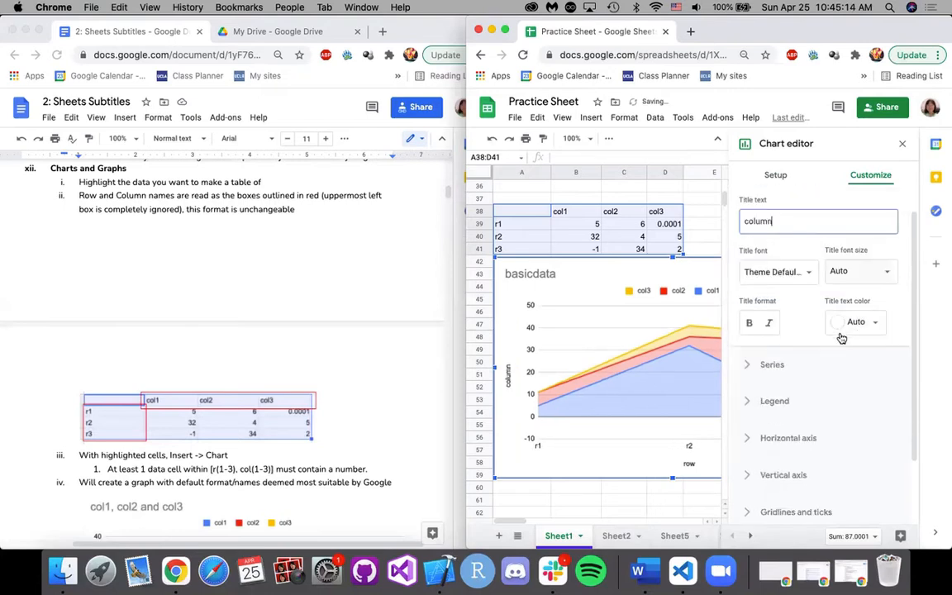
left_click(770, 323)
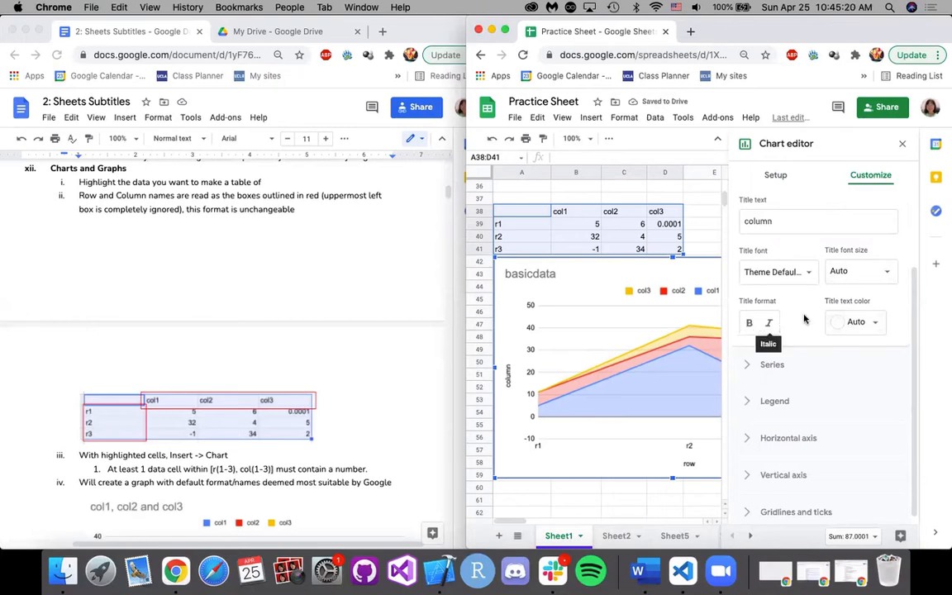
Review the formatting options that apply to all of the chart's series.
scroll(810, 347, "down", 1)
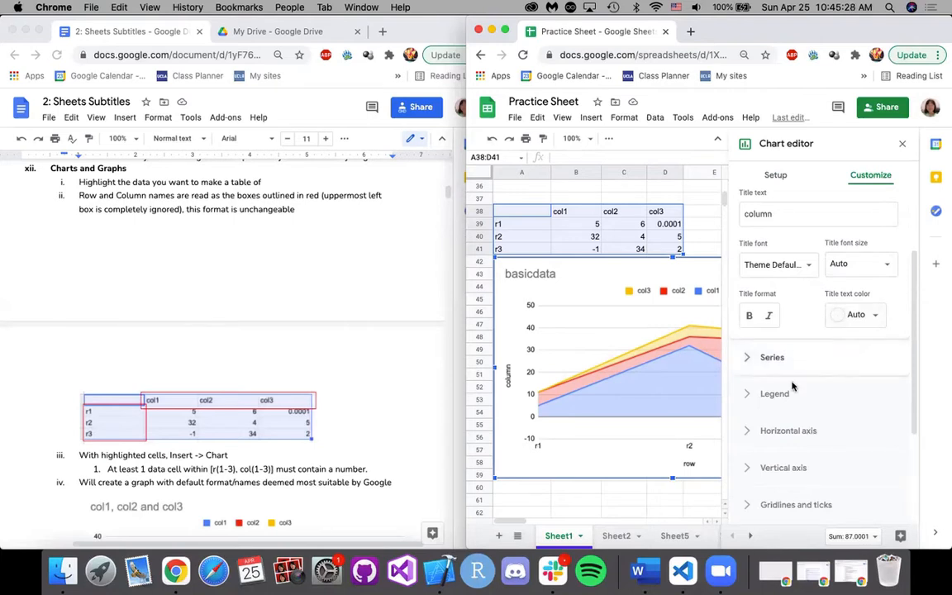
left_click(786, 359)
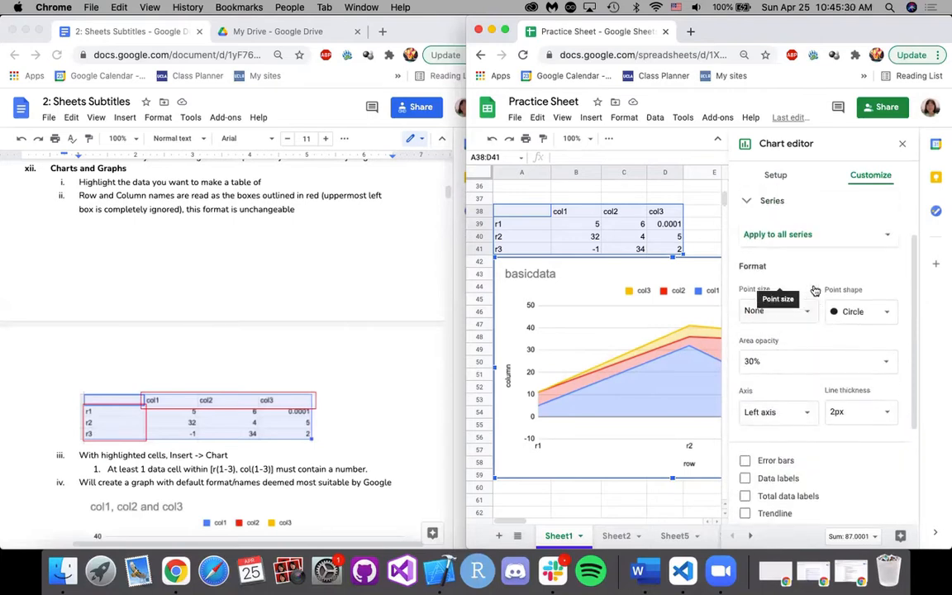
scroll(805, 309, "up", 2)
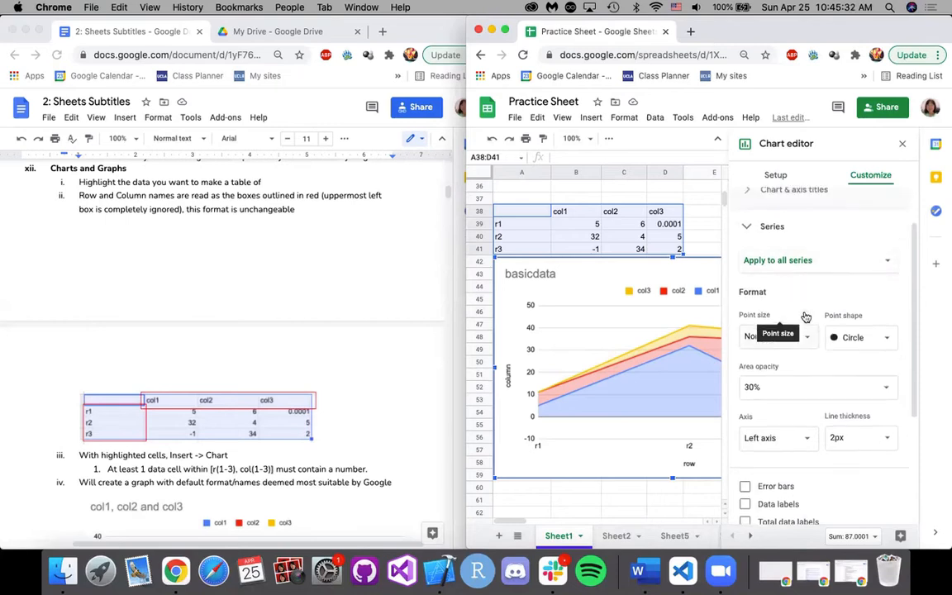
left_click(795, 229)
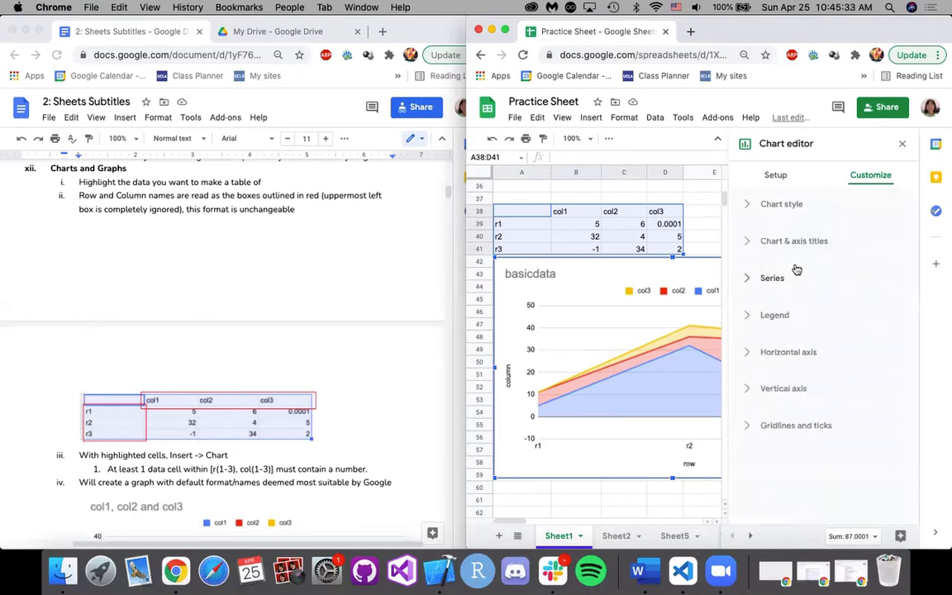
Review the legend's position and font settings, and try bold legend text.
left_click(780, 322)
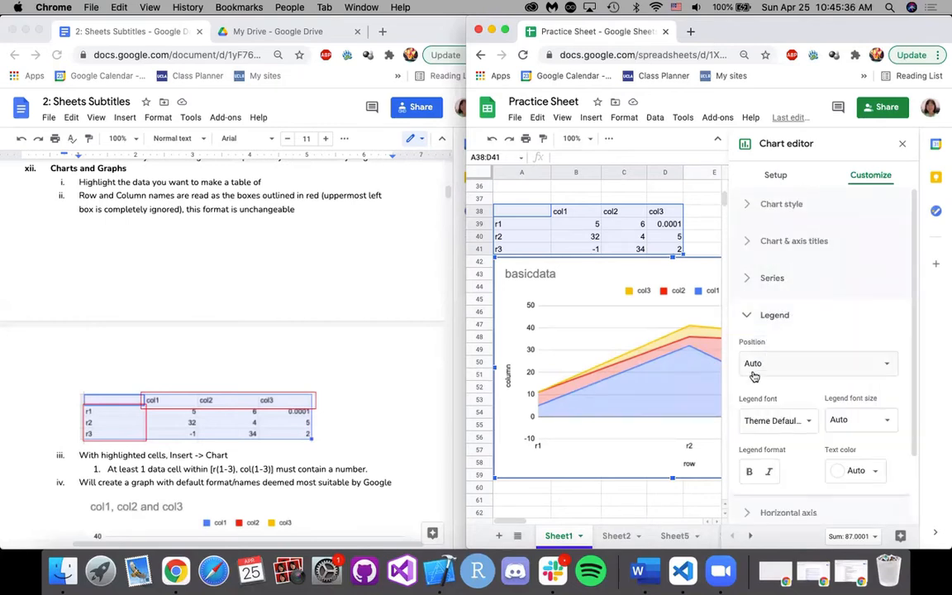
scroll(632, 335, "right", 2)
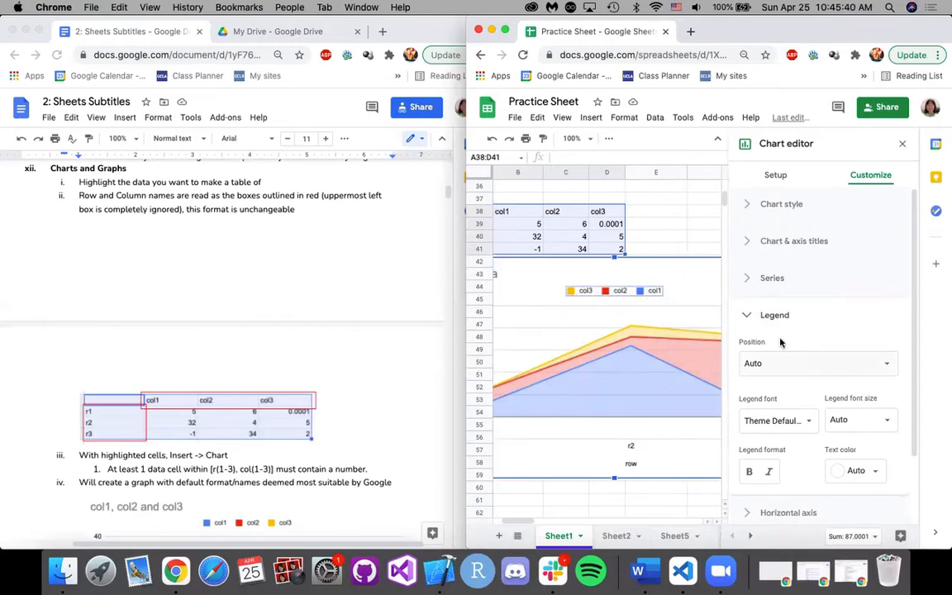
scroll(828, 350, "down", 2)
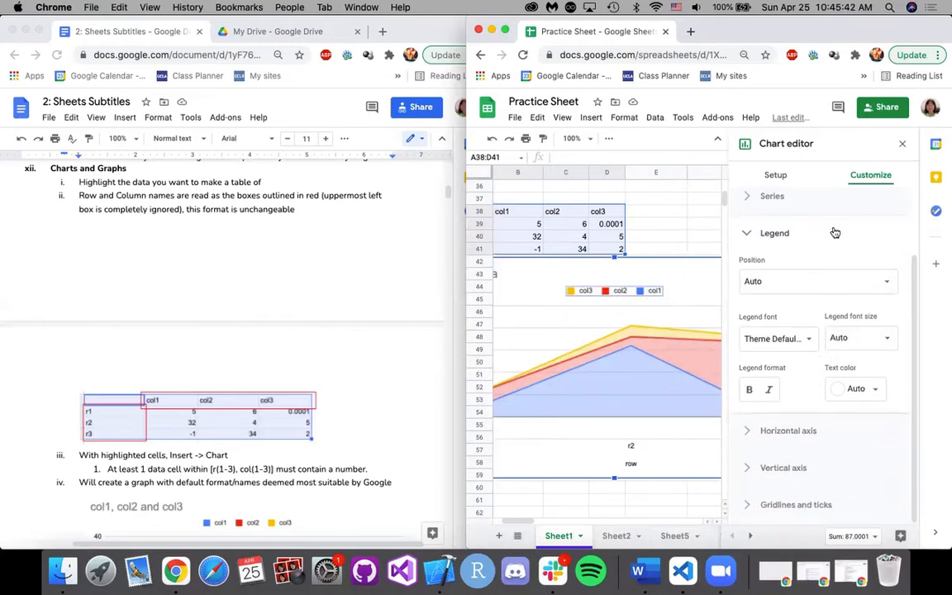
left_click(750, 390)
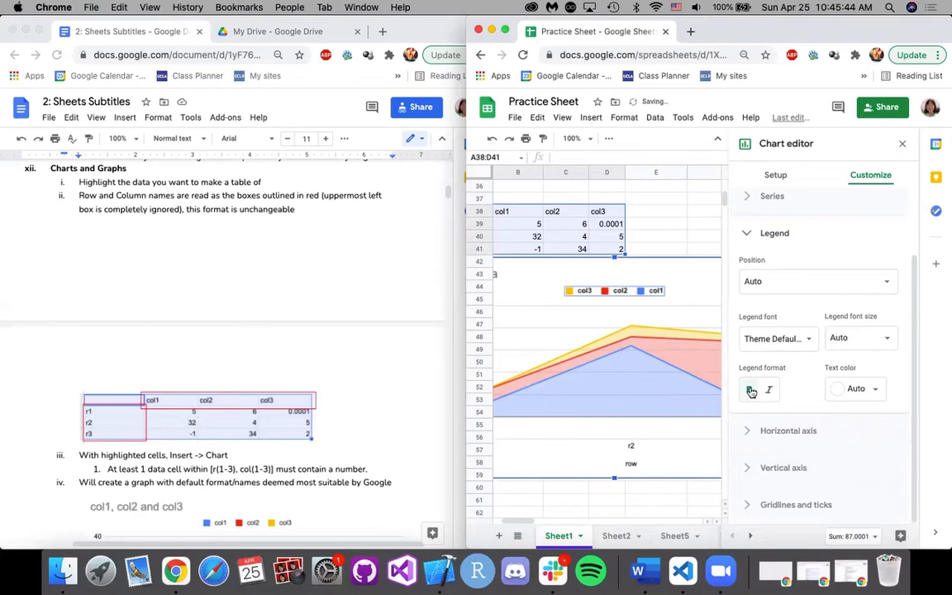
left_click(826, 236)
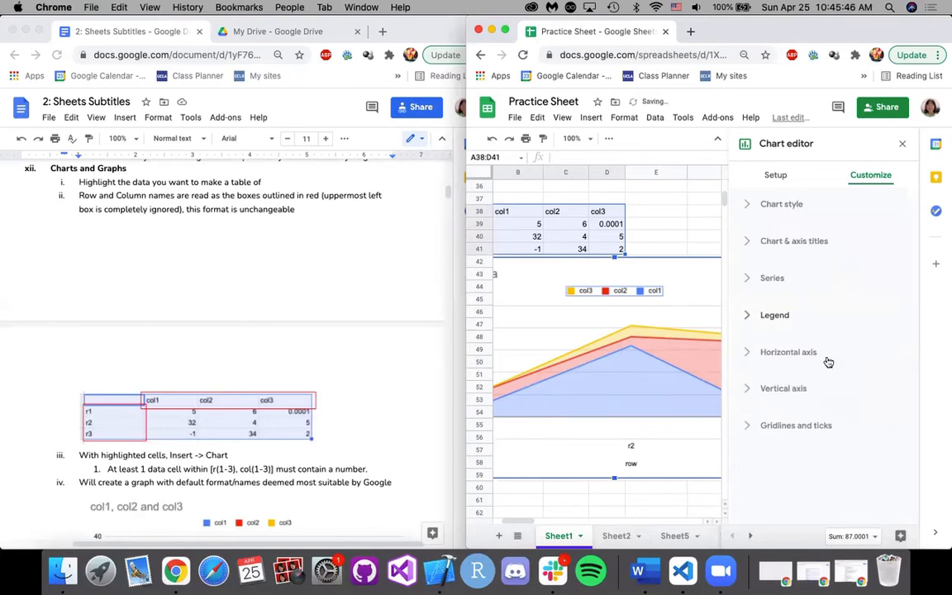
Review the horizontal axis label settings, including font, axis order and slant, against the chart.
left_click(815, 355)
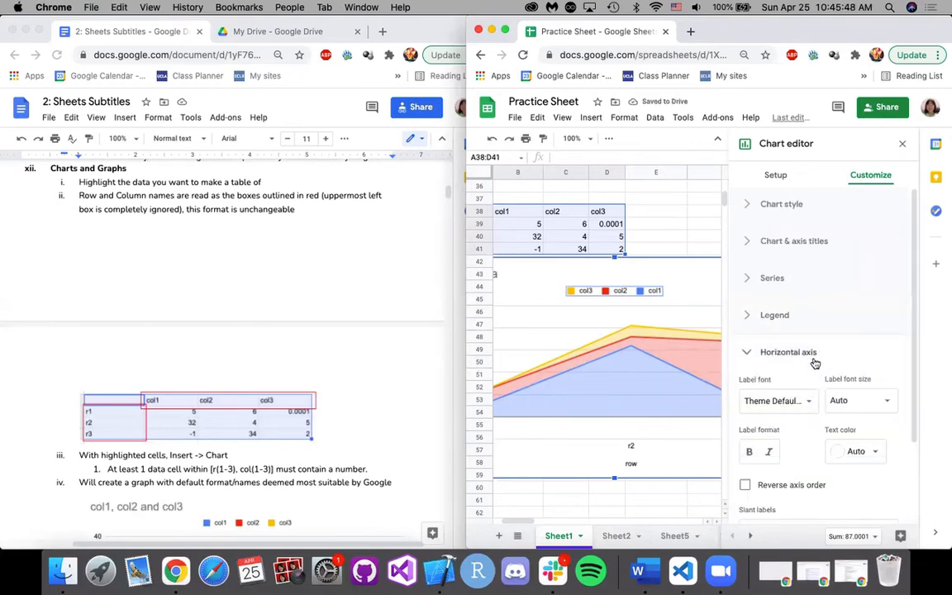
scroll(816, 363, "down", 2)
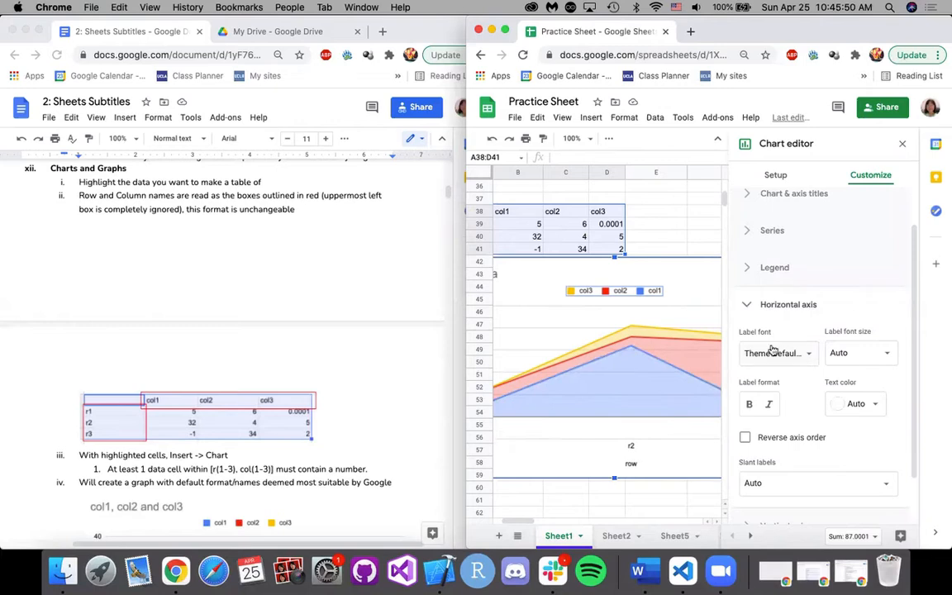
scroll(658, 388, "left", 2)
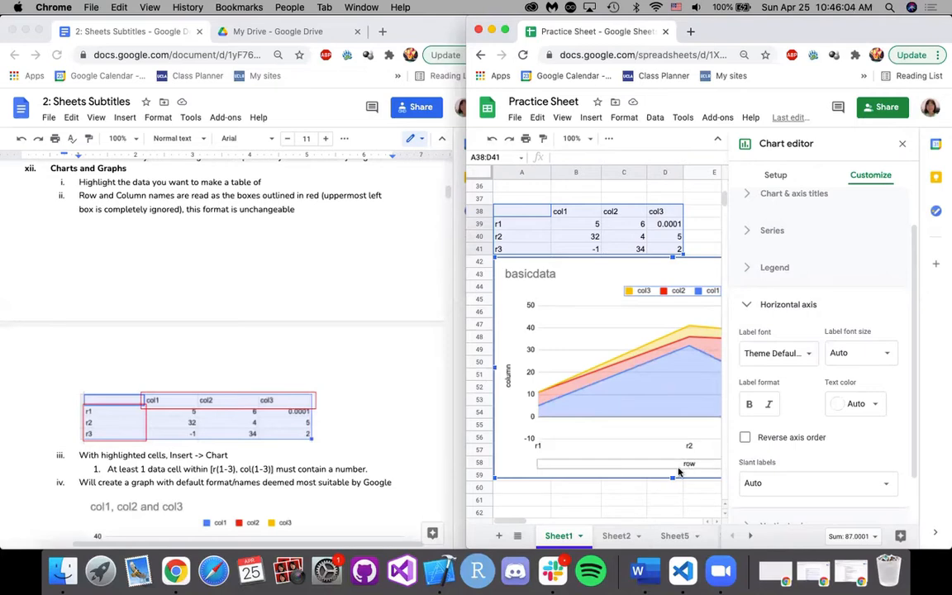
scroll(808, 331, "up", 1)
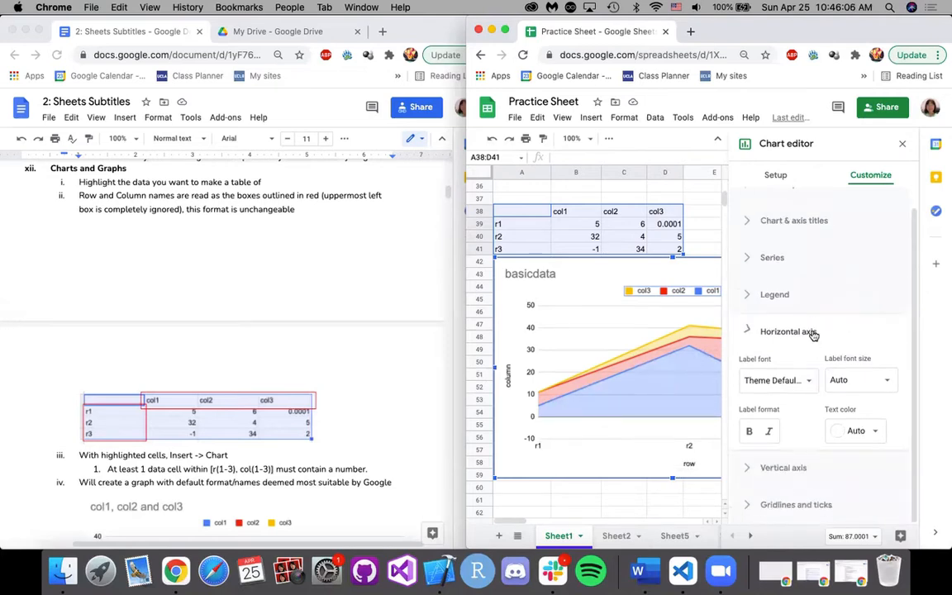
left_click(810, 332)
Review the vertical axis gridline and tick settings and close the chart editor.
left_click(818, 425)
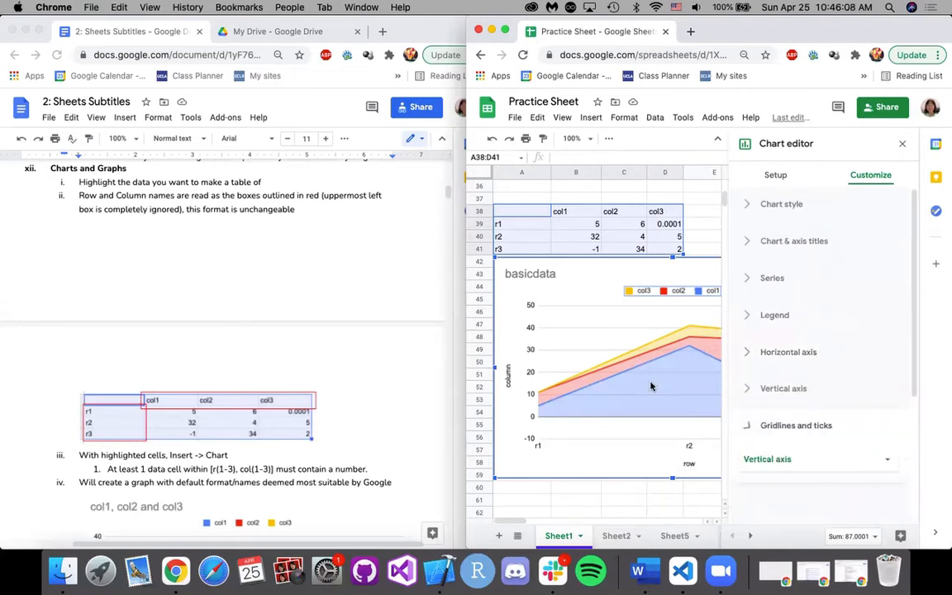
scroll(812, 446, "down", 2)
scroll(795, 453, "down", 2)
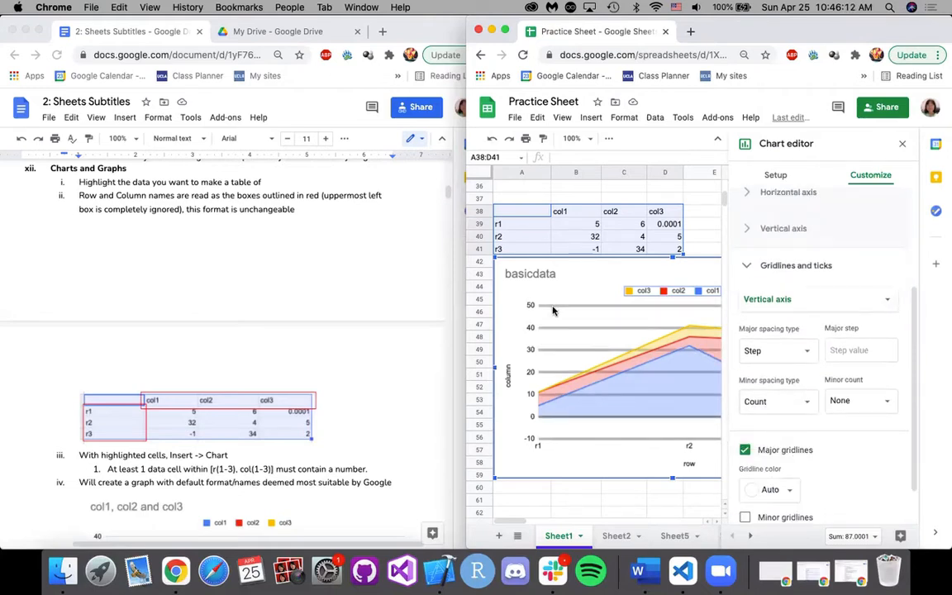
scroll(827, 299, "down", 2)
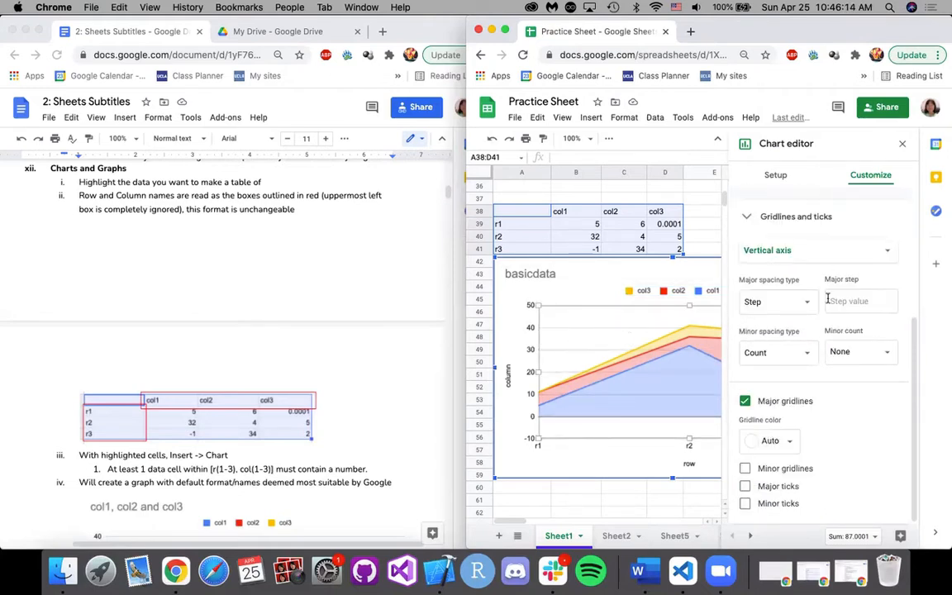
left_click(904, 146)
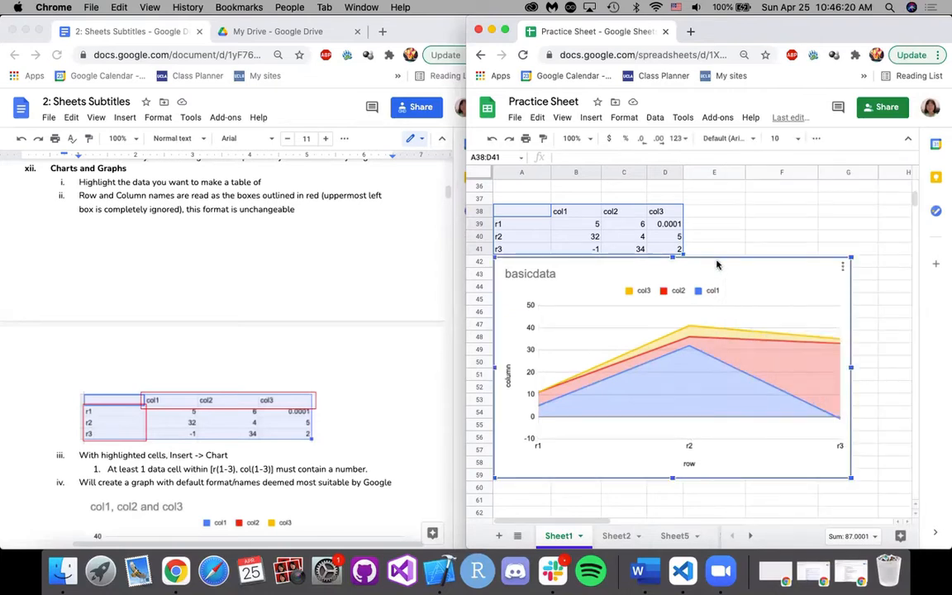
Read the notes on chart setup, customization and pasting charts into other GSuite files, and check the sheet's insert options.
scroll(334, 413, "down", 5)
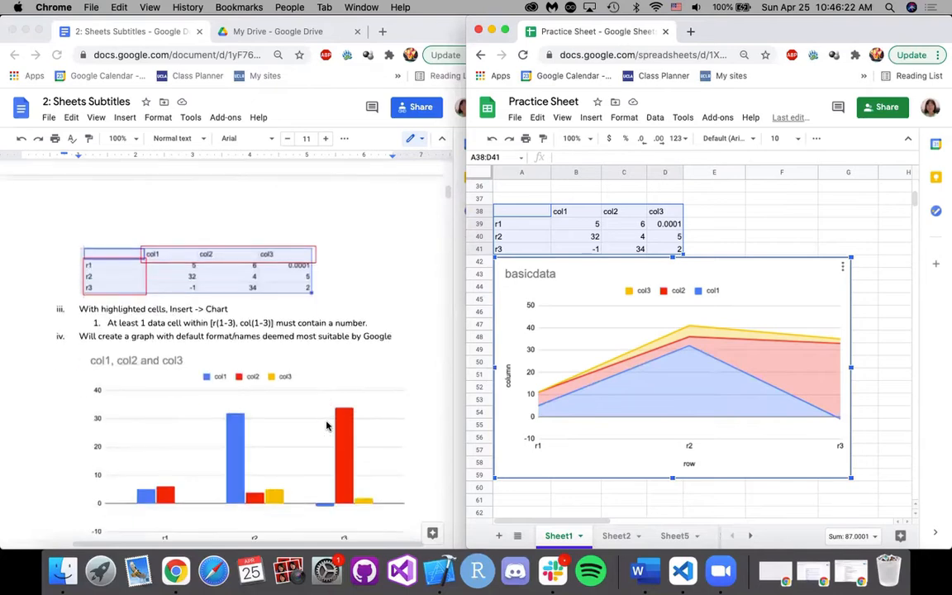
scroll(346, 403, "down", 10)
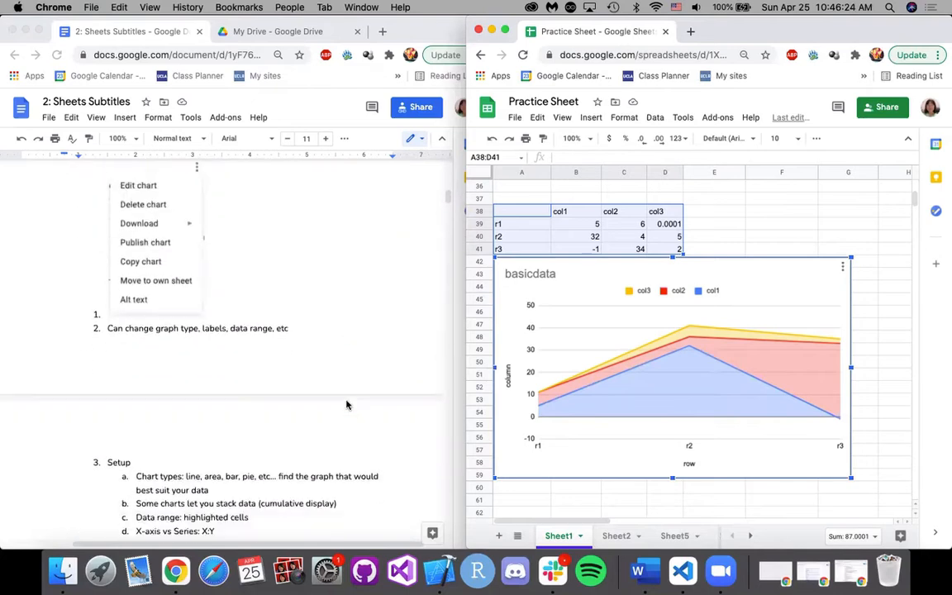
scroll(346, 404, "down", 4)
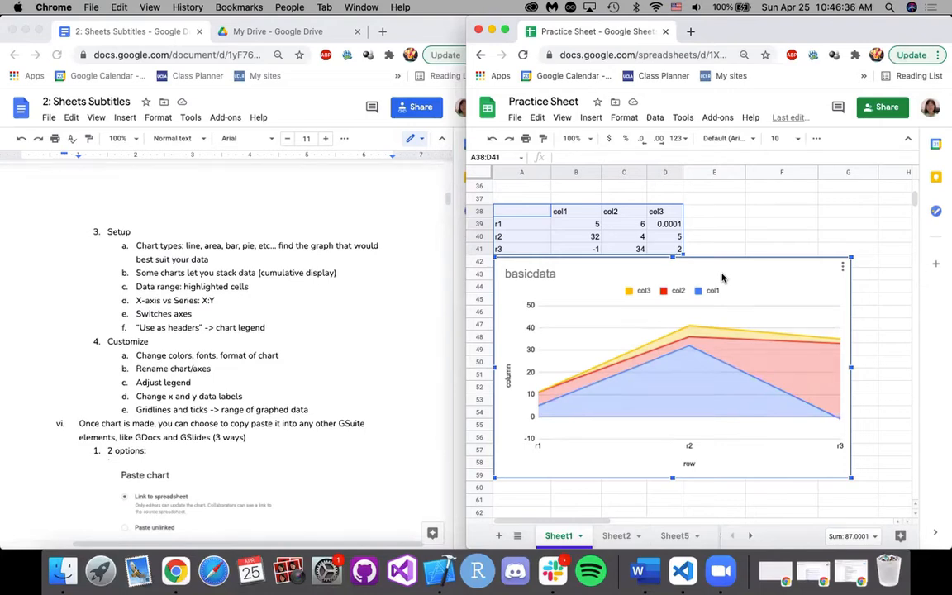
scroll(273, 364, "down", 4)
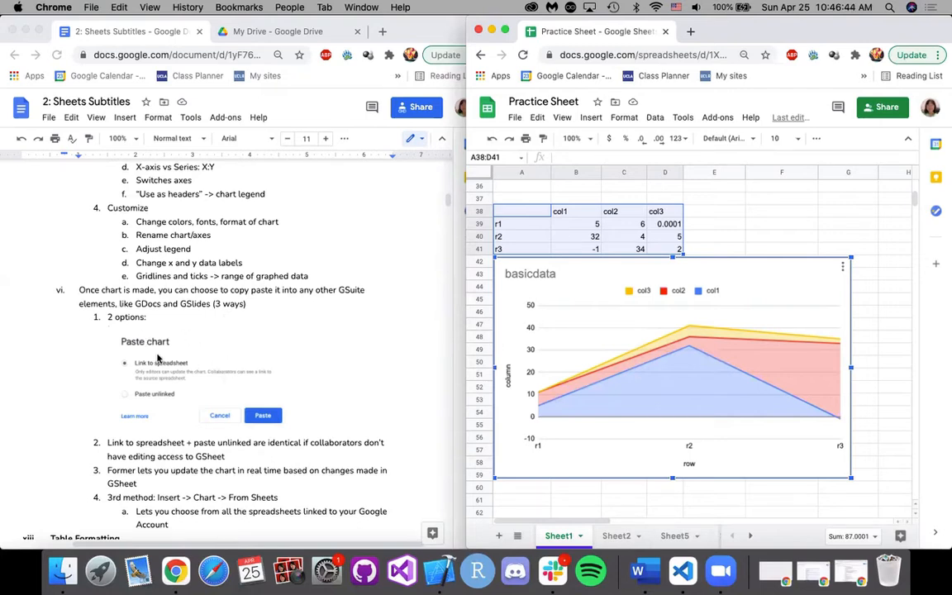
left_click(590, 117)
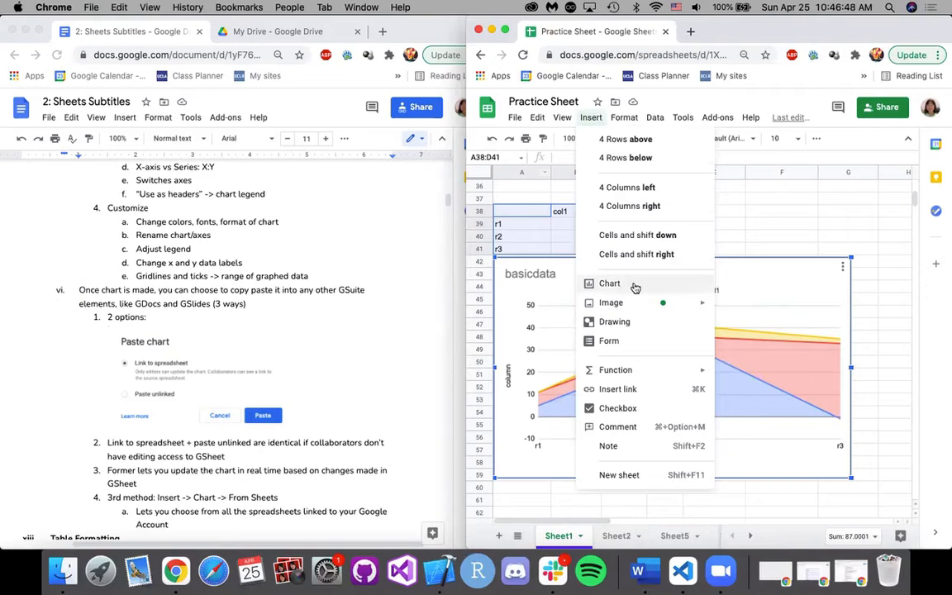
left_click(590, 117)
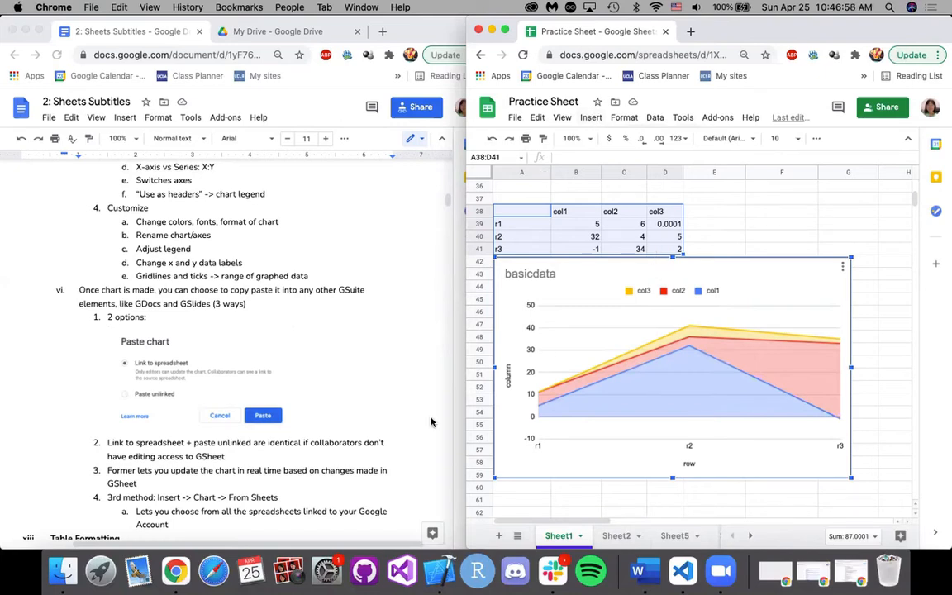
scroll(189, 355, "down", 2)
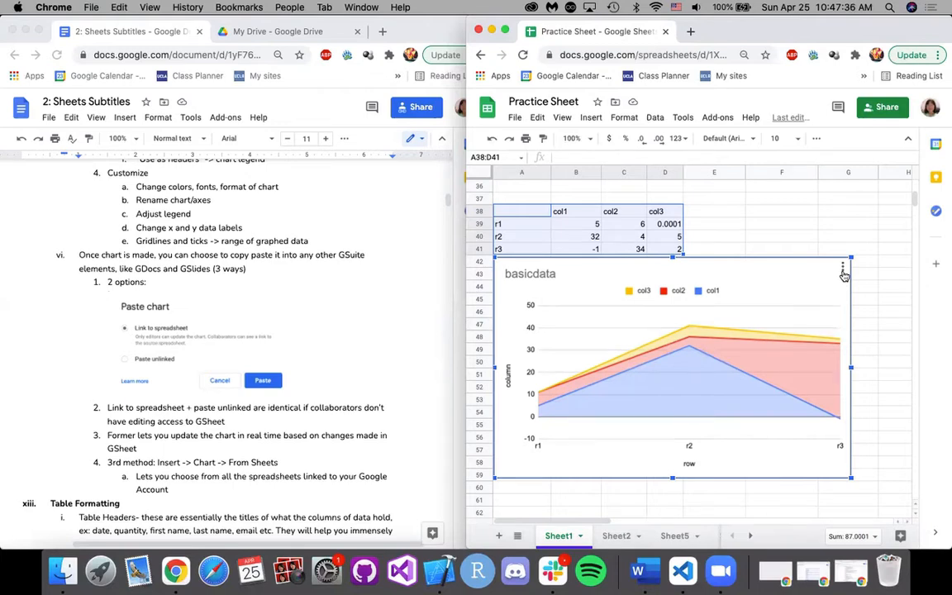
Review the notes on linked and unlinked chart pasting and the third insertion method, and look at the sheet's chart insert option.
left_click(505, 224)
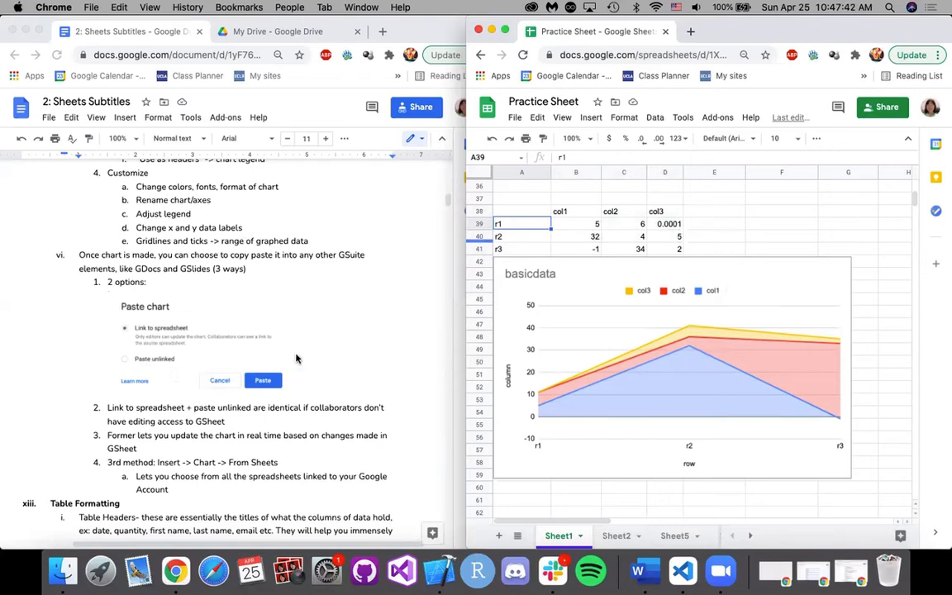
scroll(322, 392, "down", 1)
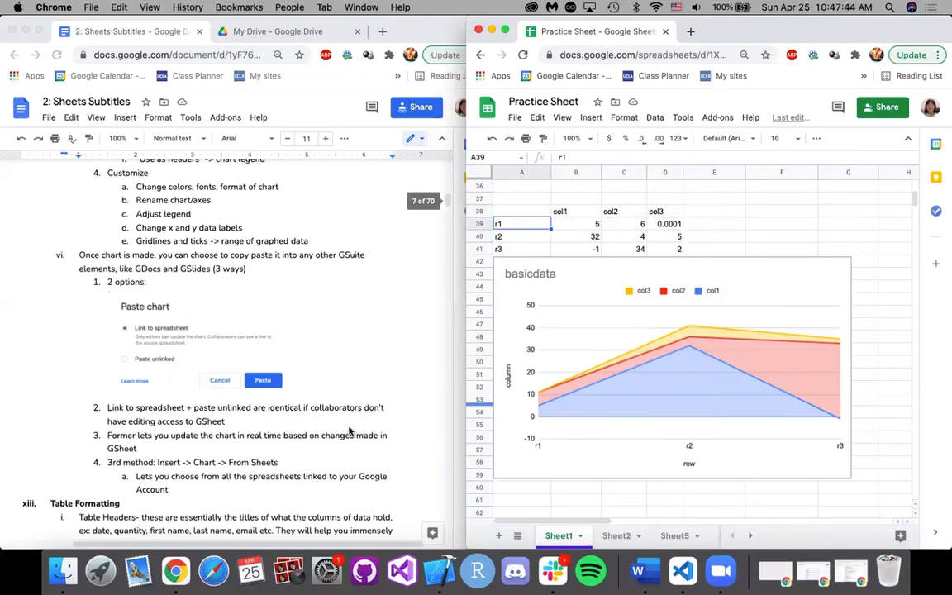
scroll(348, 430, "down", 1)
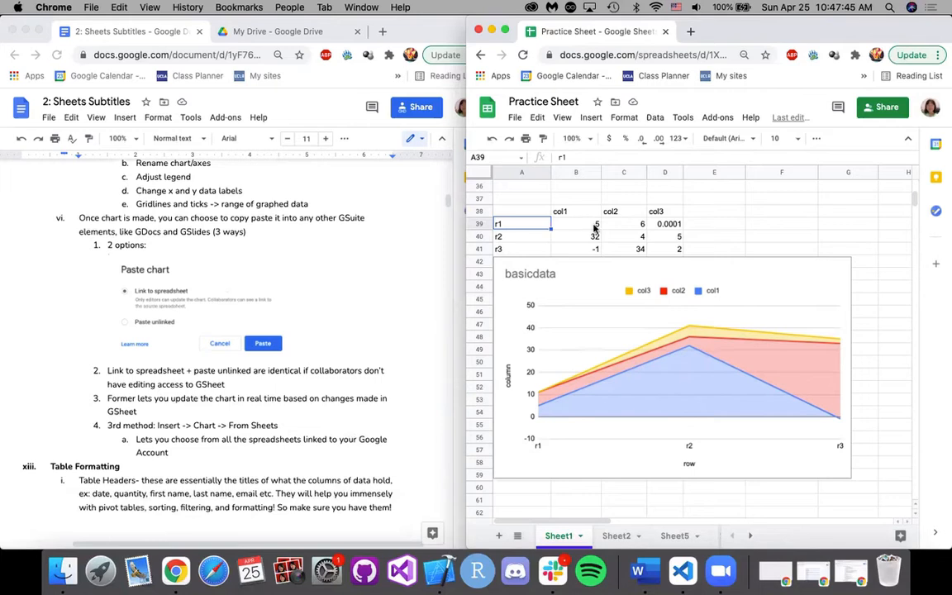
left_click(594, 119)
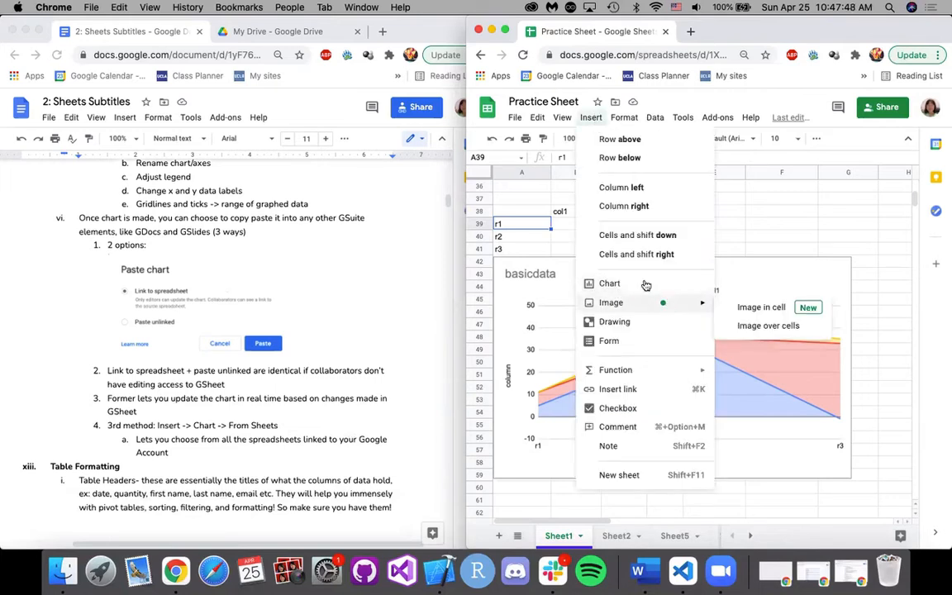
left_click(731, 243)
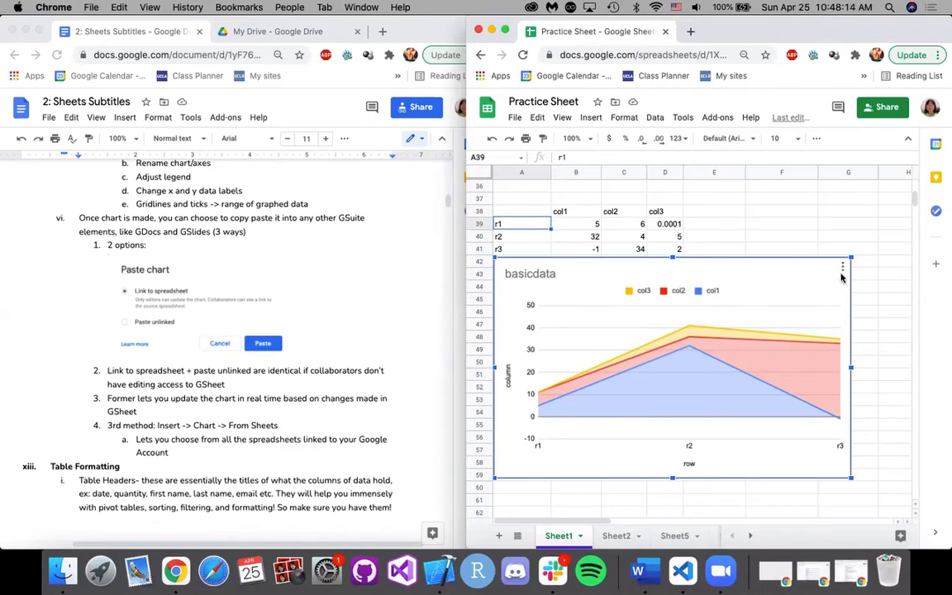
Read the Table Formatting notes on table headers and highlight the header cells col1 to col3 in the chart's data table.
scroll(421, 370, "down", 1)
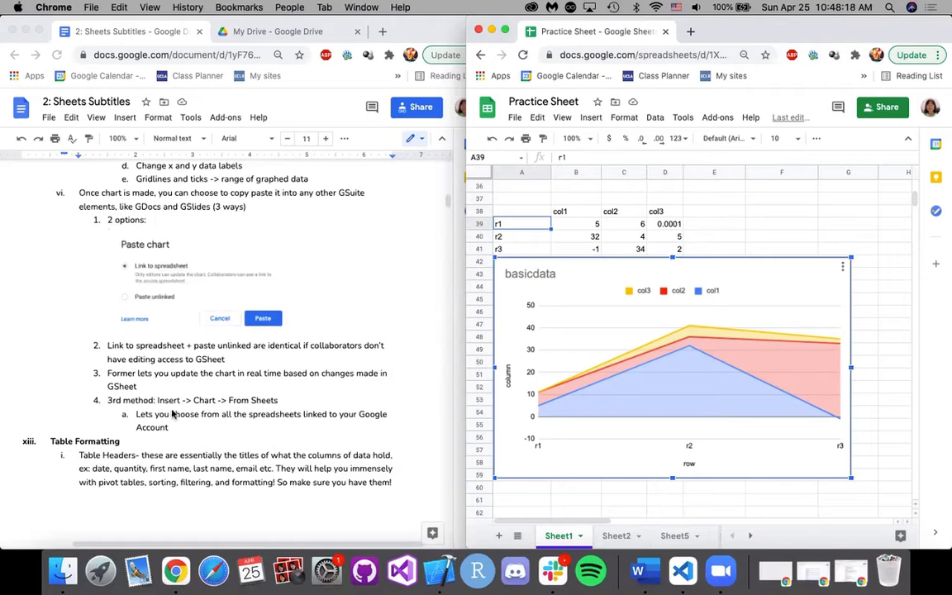
scroll(165, 372, "down", 8)
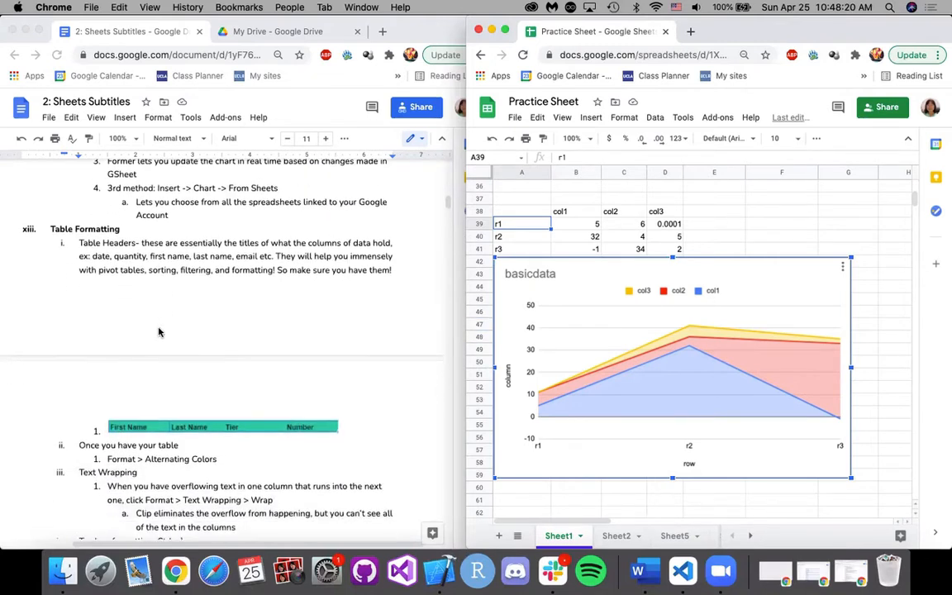
scroll(159, 331, "down", 1)
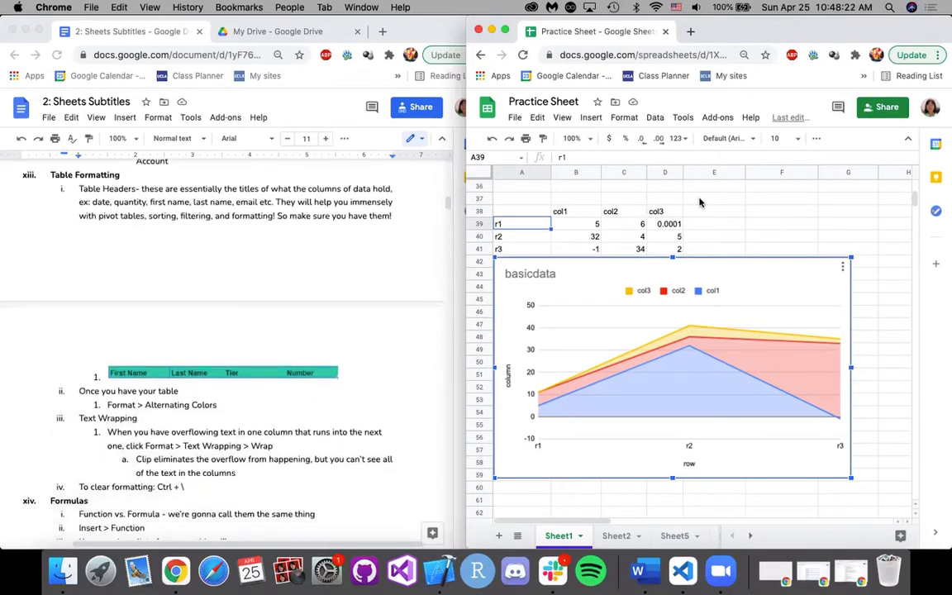
left_click_drag(560, 212, 665, 211)
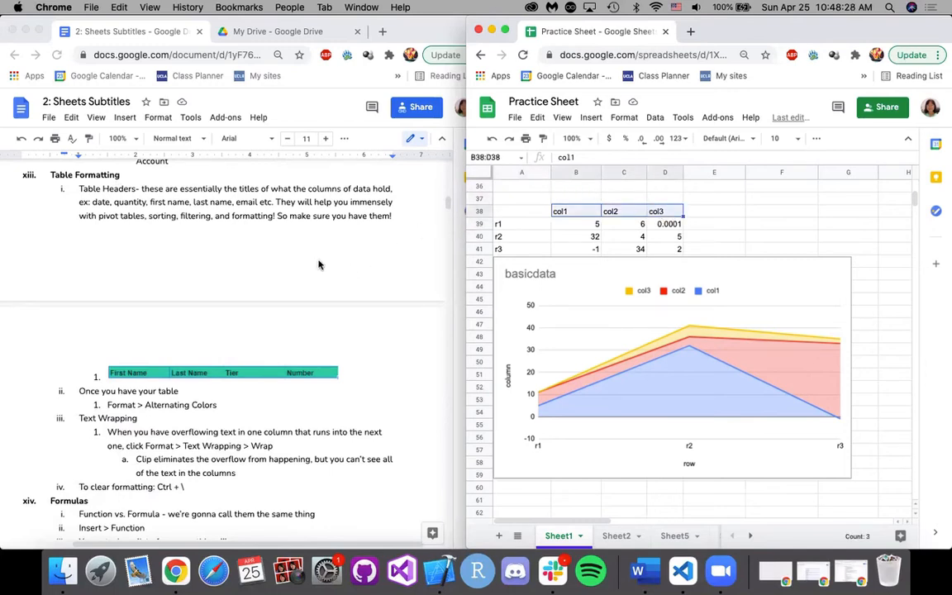
left_click(714, 225)
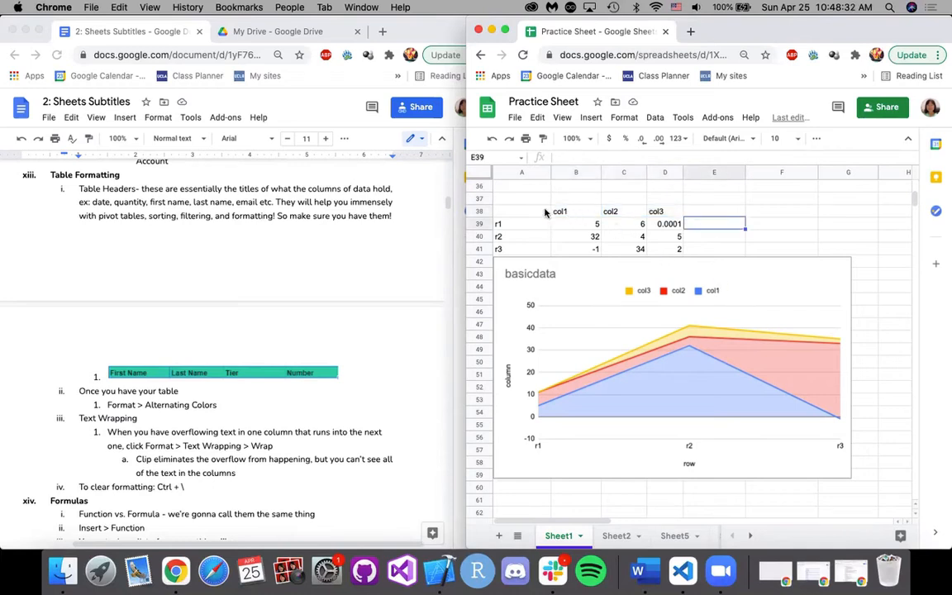
Select the data table A38:D41 with its headers and look over the other formatted tables on Sheet1.
left_click_drag(520, 211, 520, 224)
left_click_drag(620, 262, 675, 255)
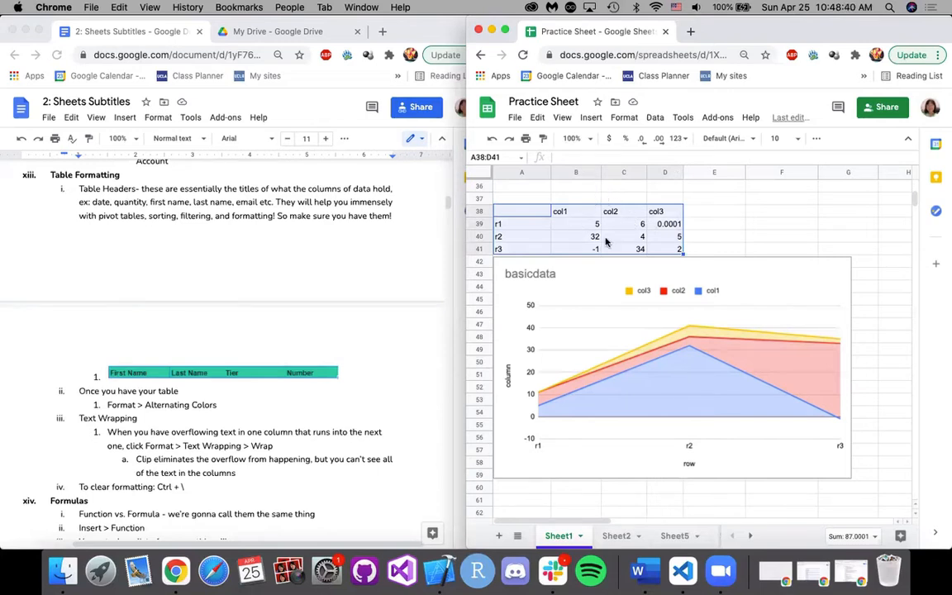
scroll(606, 240, "up", 10)
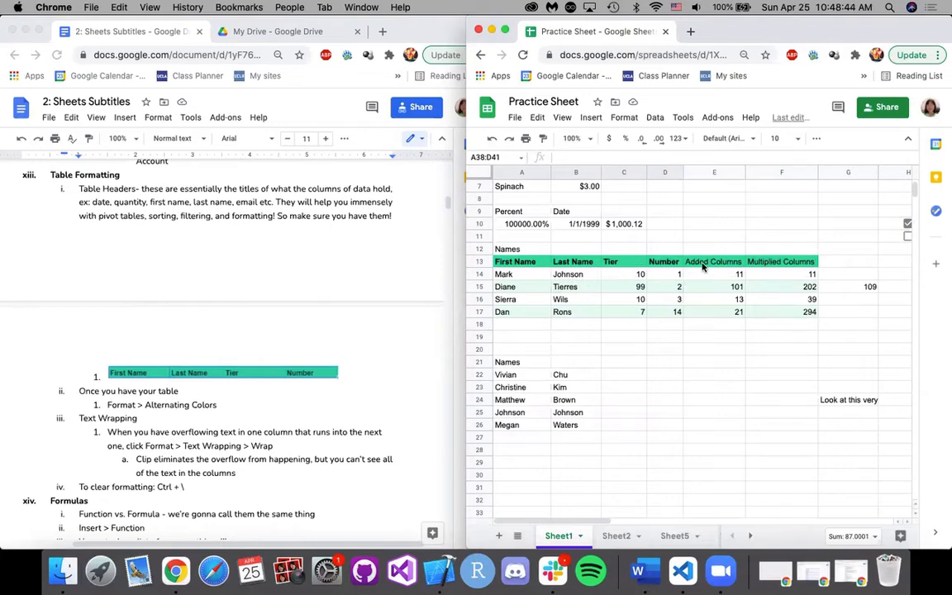
scroll(709, 265, "up", 2)
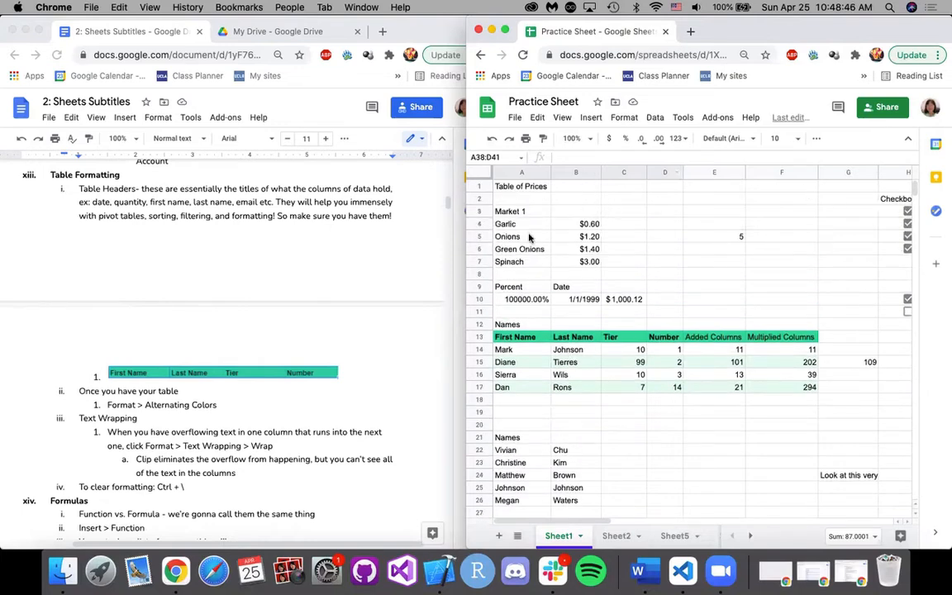
scroll(862, 264, "right", 7)
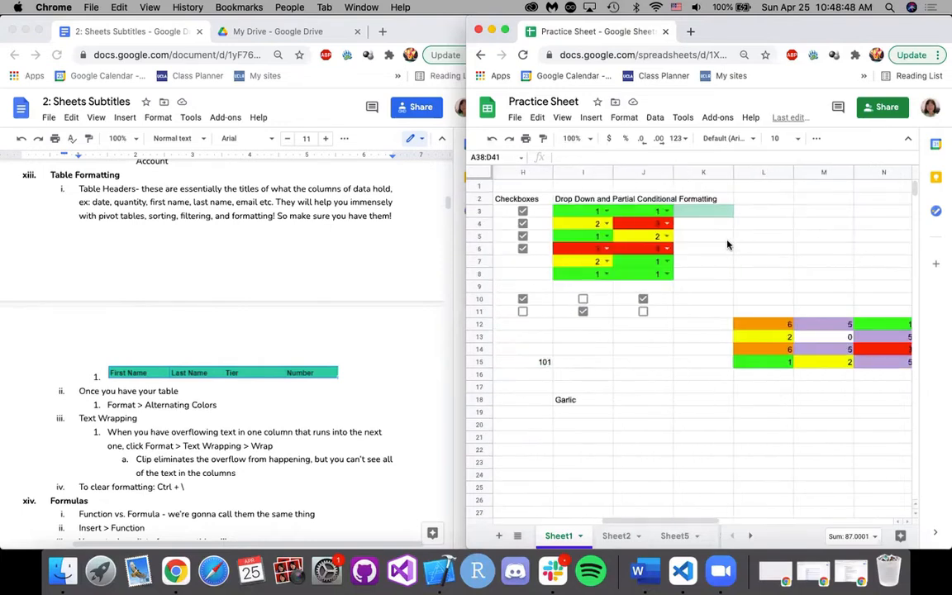
left_click(755, 325)
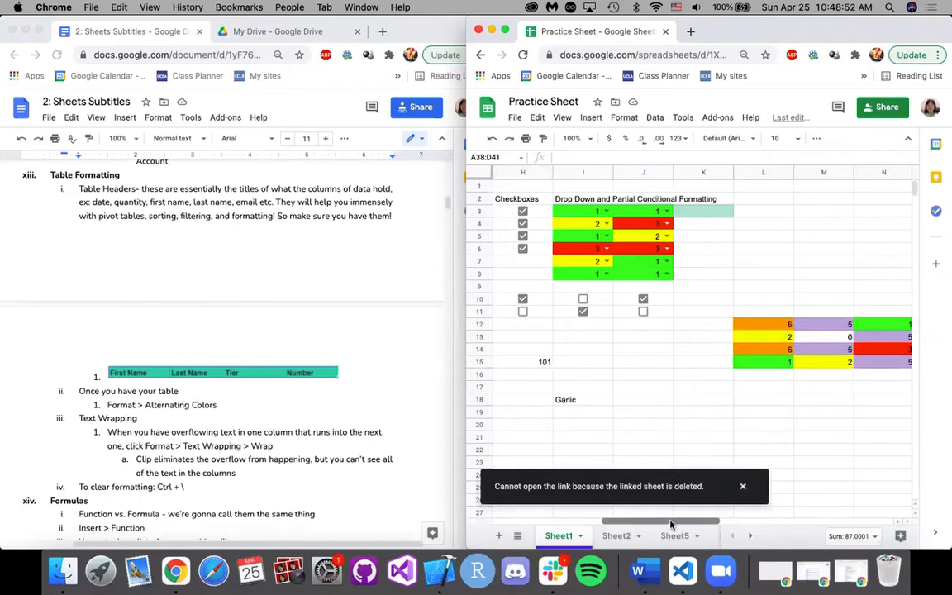
scroll(603, 446, "left", 7)
scroll(604, 419, "down", 10)
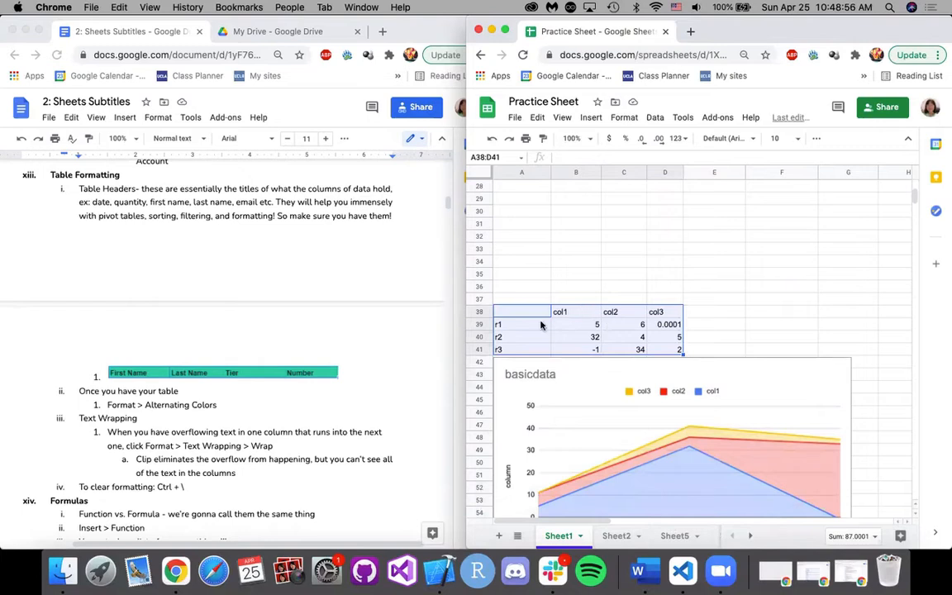
Apply alternating colors to A38:D41 with a header and the bright green default style, keeping its preset row colors.
left_click(623, 117)
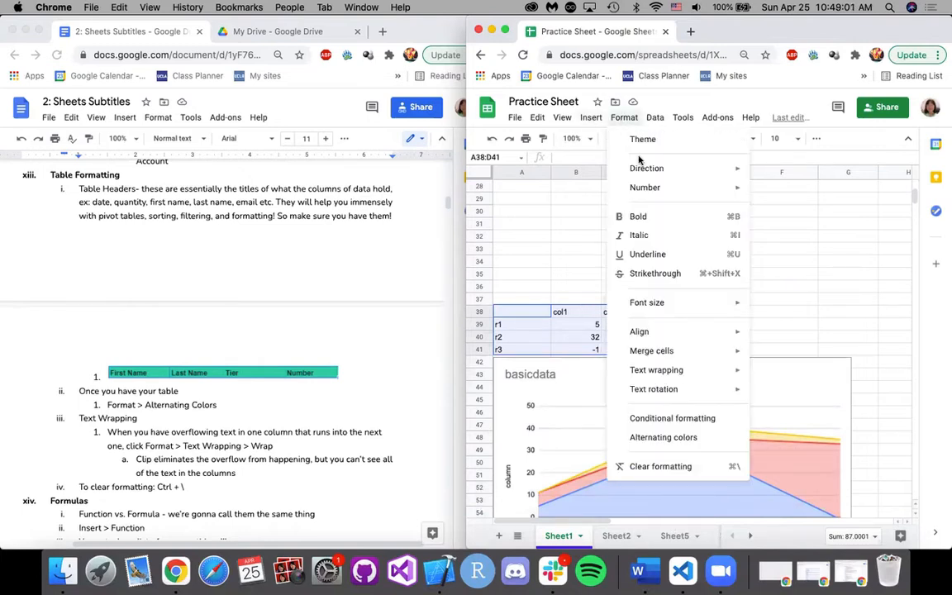
left_click(657, 440)
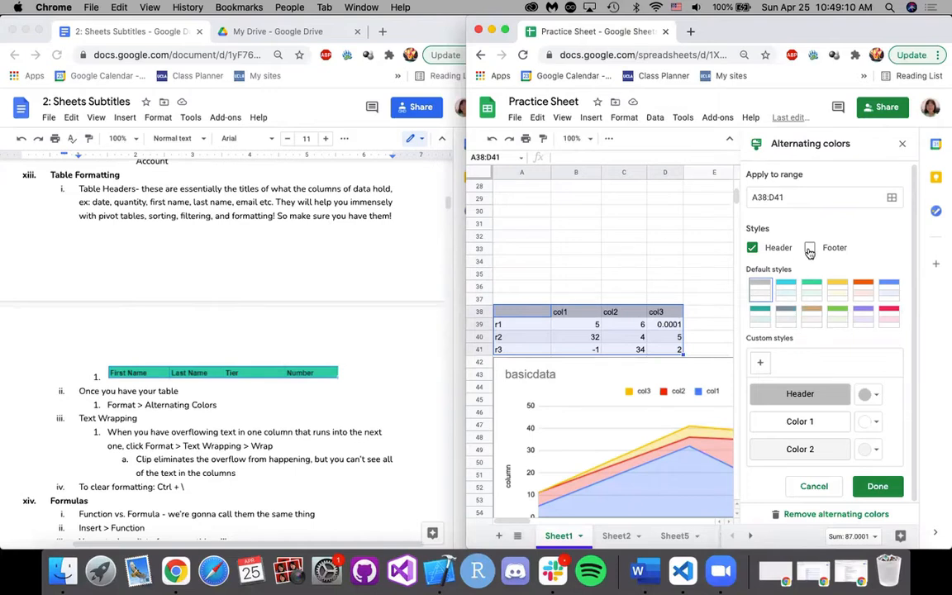
left_click(838, 322)
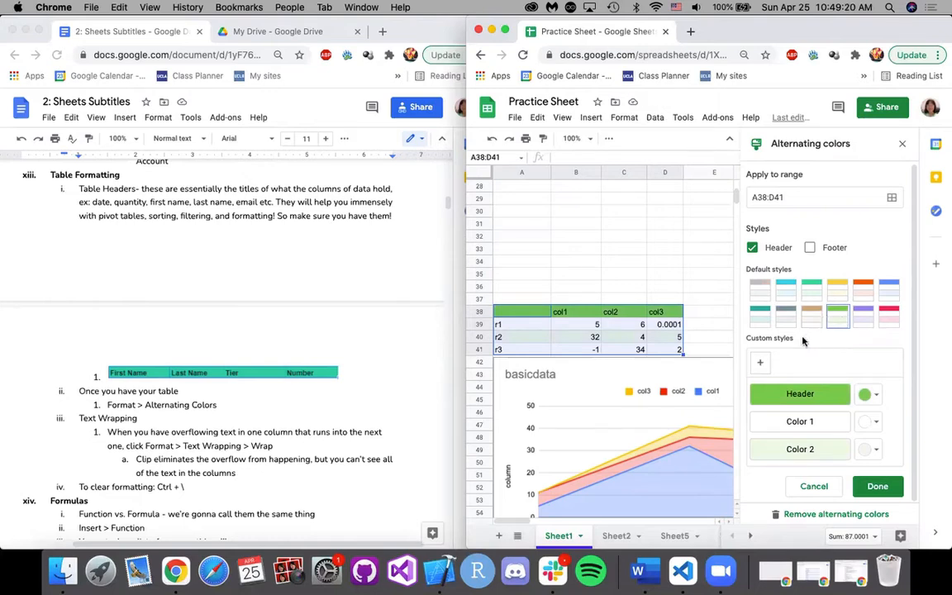
left_click(868, 422)
left_click(893, 420)
left_click(868, 422)
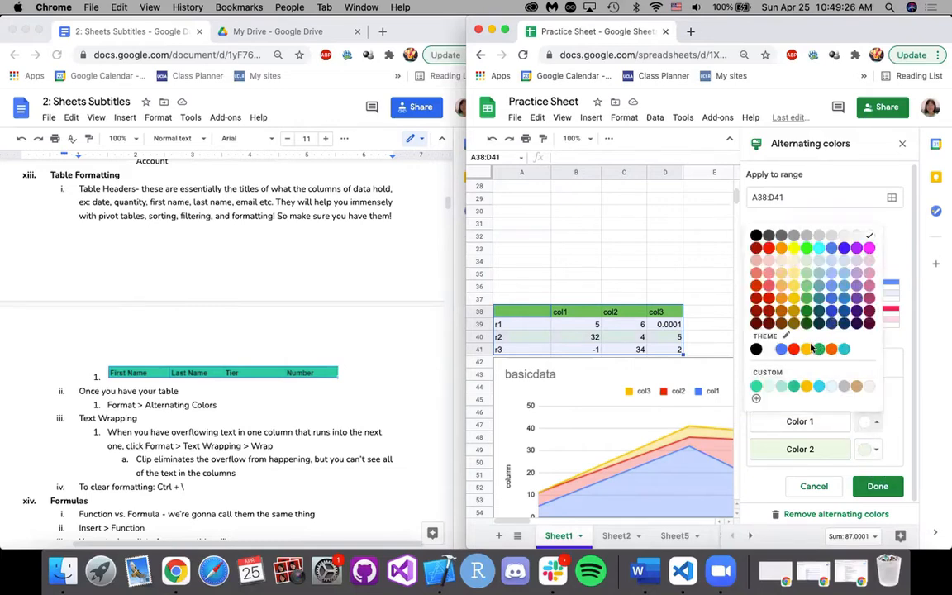
left_click(891, 453)
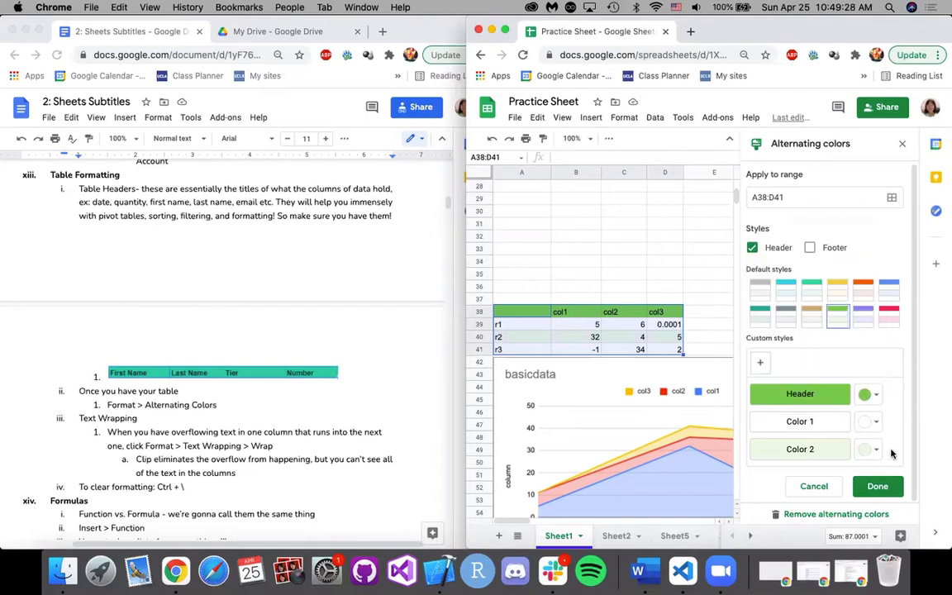
left_click(884, 484)
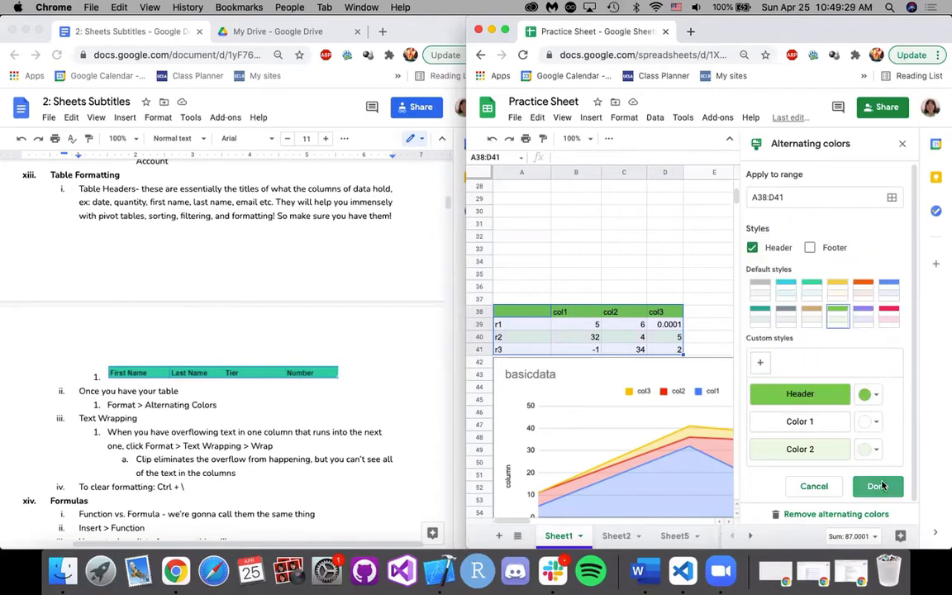
left_click(688, 329)
Read the Formulas notes on common functions and open the sheet's list of functions.
scroll(339, 336, "down", 8)
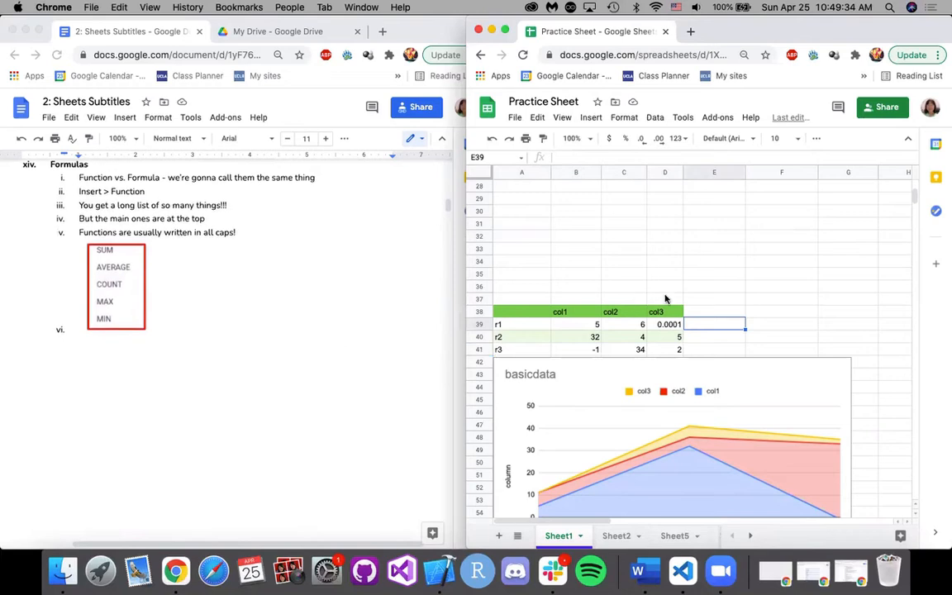
scroll(763, 323, "up", 3)
scroll(763, 323, "up", 7)
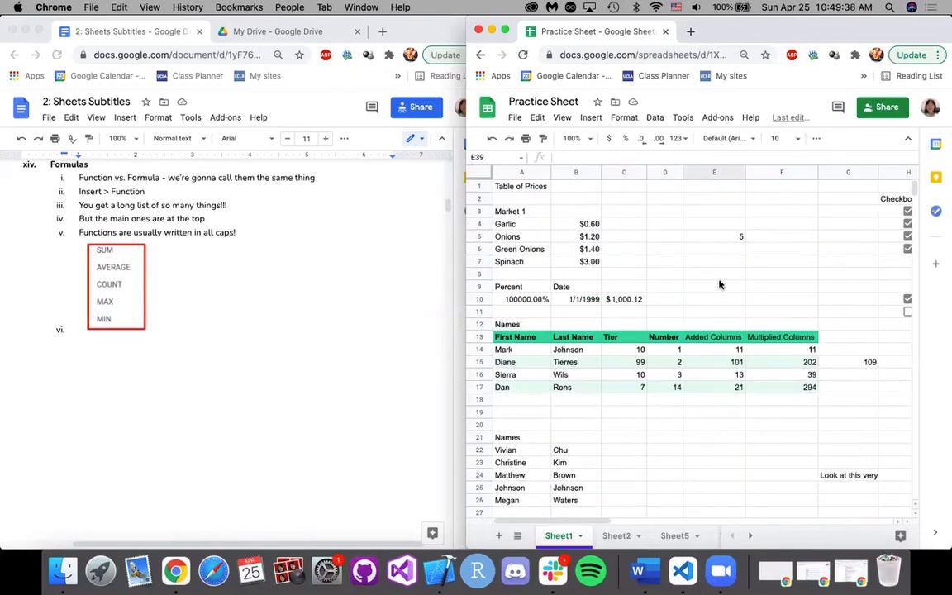
left_click(626, 120)
left_click(626, 120)
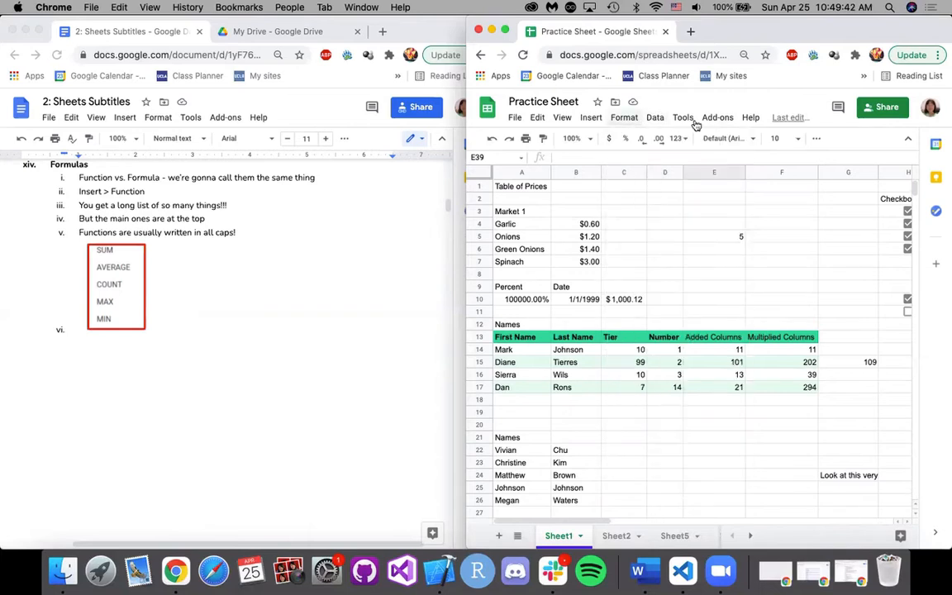
left_click(815, 142)
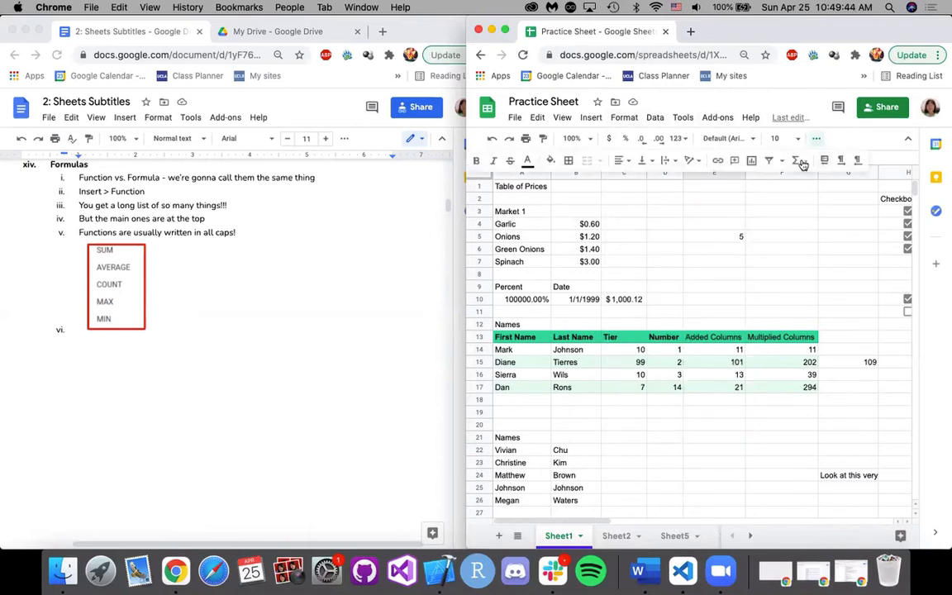
left_click(805, 161)
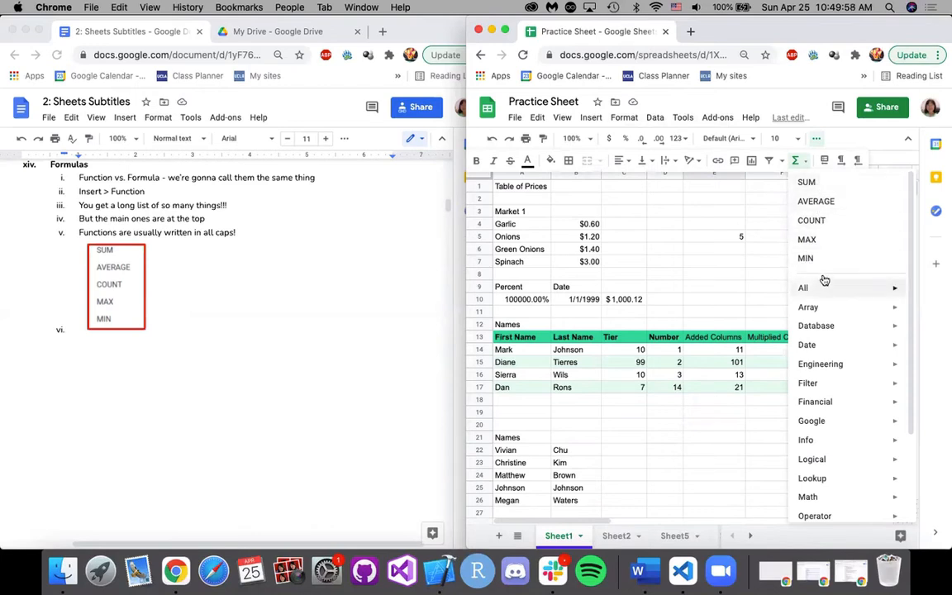
Browse the complete function list with its short descriptions, and the function categories such as Array and Database.
mouse_move(828, 287)
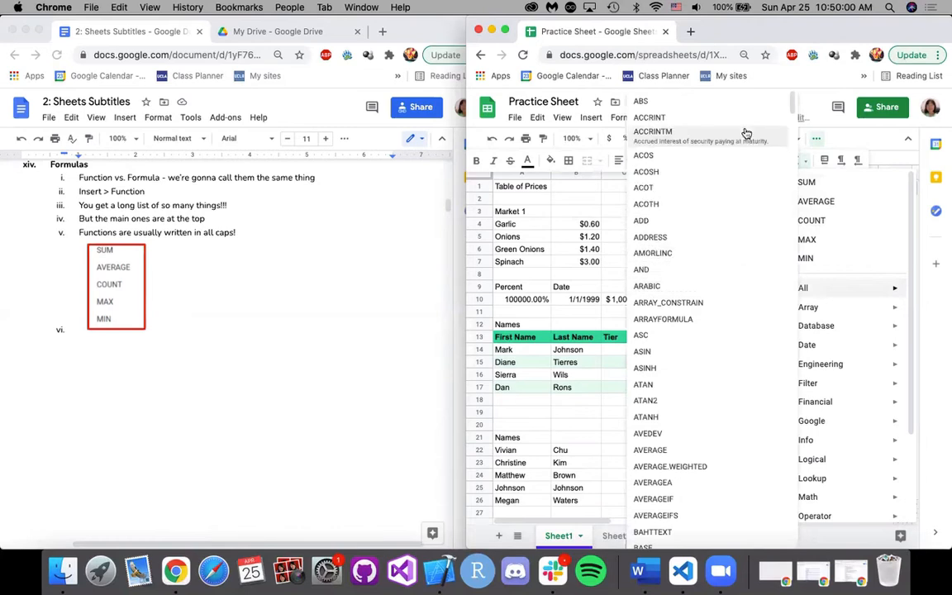
scroll(688, 362, "down", 20)
scroll(690, 363, "down", 20)
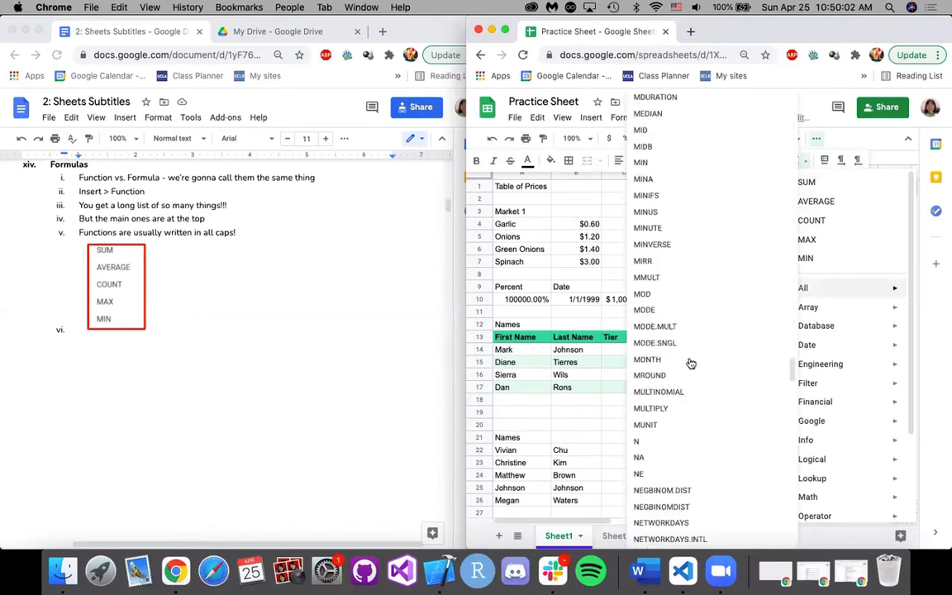
scroll(691, 363, "down", 10)
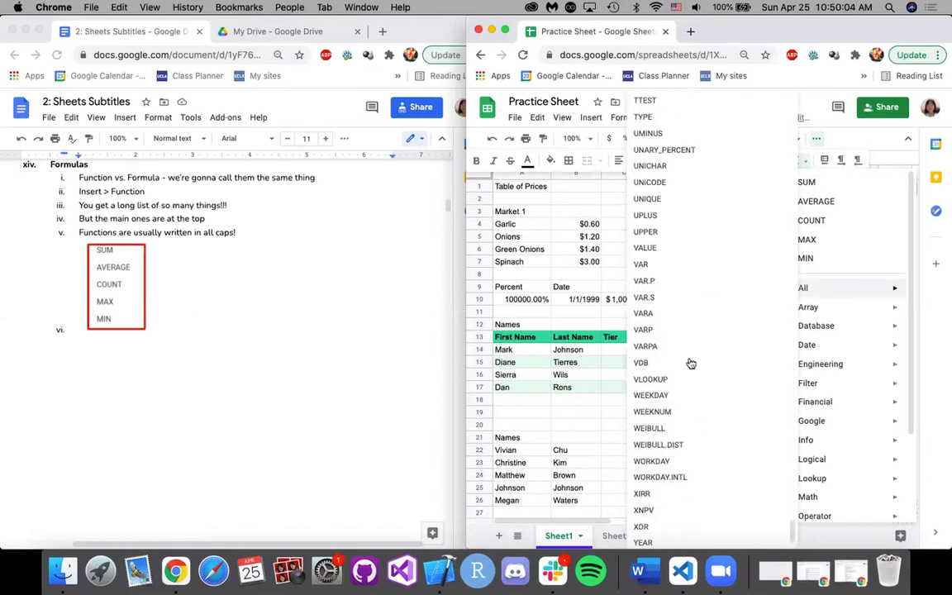
scroll(693, 367, "up", 10)
scroll(693, 367, "up", 20)
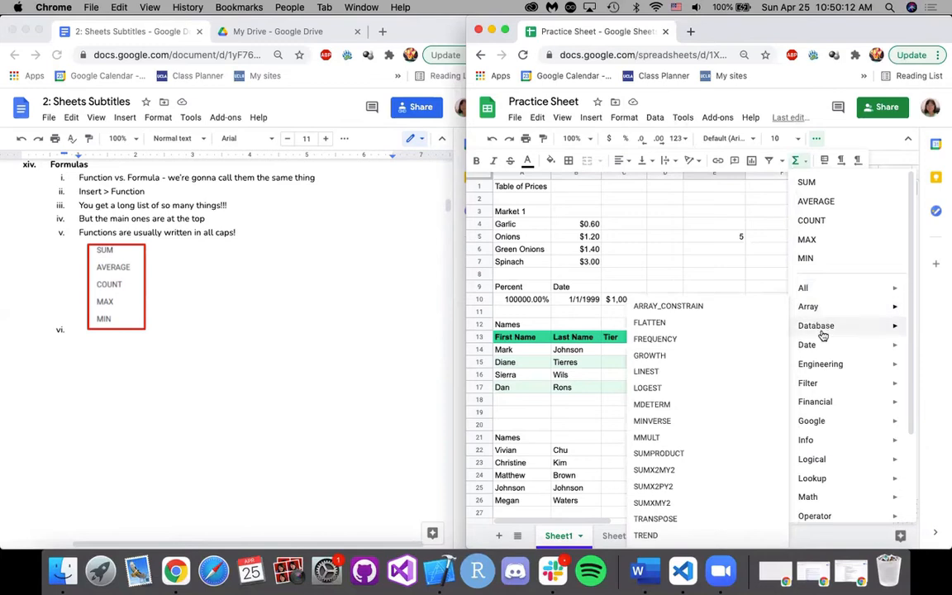
mouse_move(816, 325)
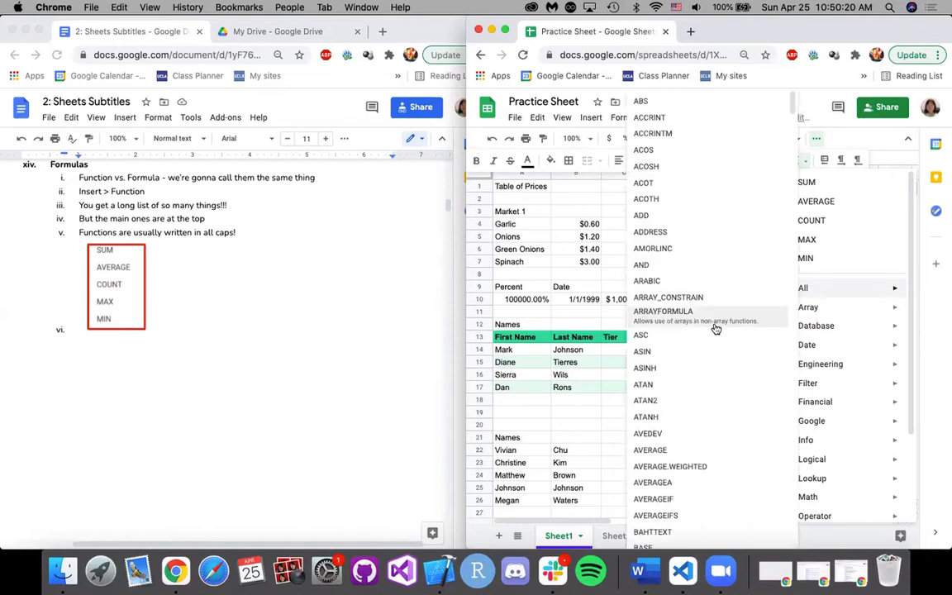
scroll(715, 329, "down", 15)
scroll(715, 329, "down", 20)
scroll(715, 329, "down", 20)
scroll(709, 203, "down", 20)
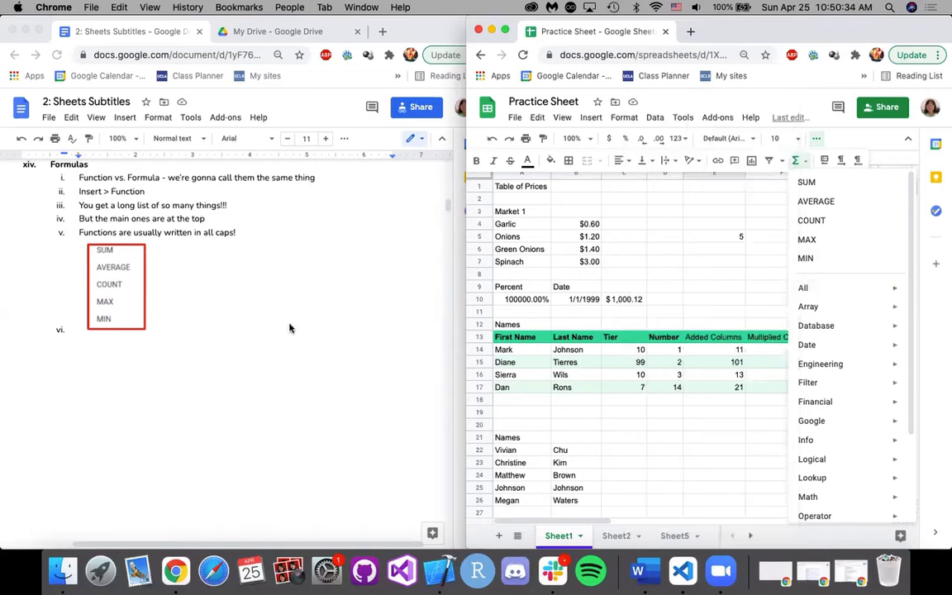
Read the notes on entering functions such as =ADD(C10, C11) in a cell, and close the function list by selecting cell C7.
scroll(289, 328, "down", 10)
scroll(290, 321, "down", 8)
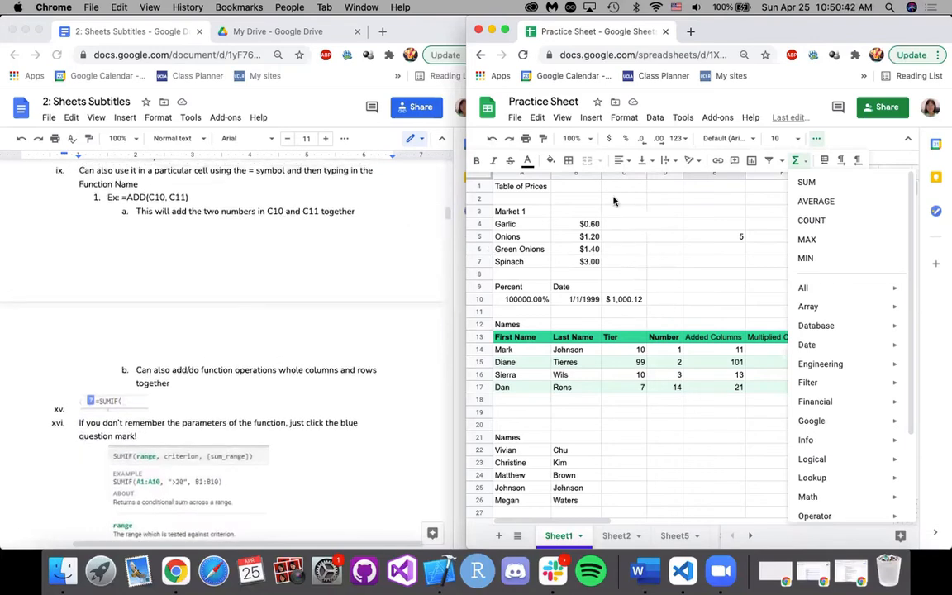
left_click(627, 264)
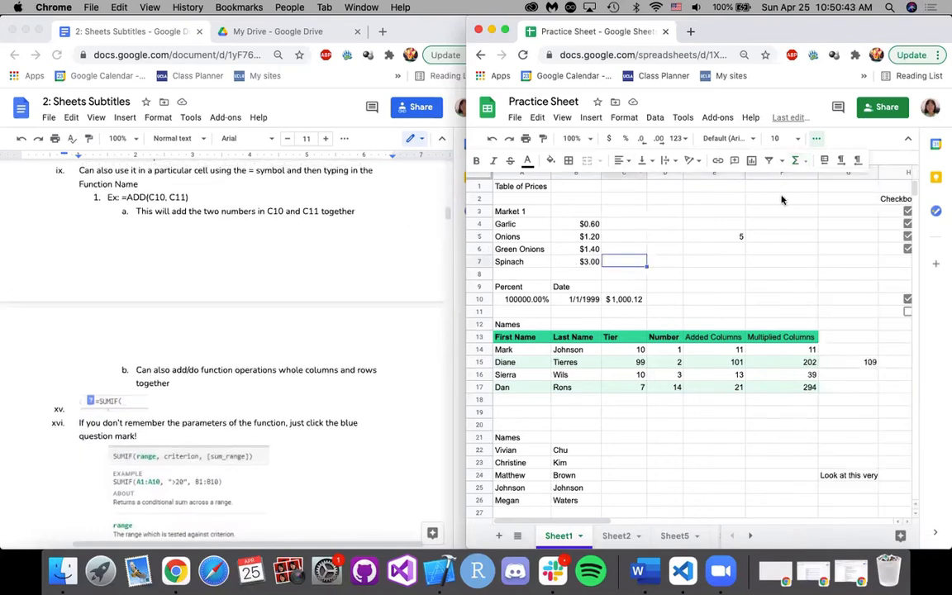
Collapse the sheet's menus and enter =ADD(B4, B5) in cell C7 to add the garlic and onion prices.
left_click(907, 139)
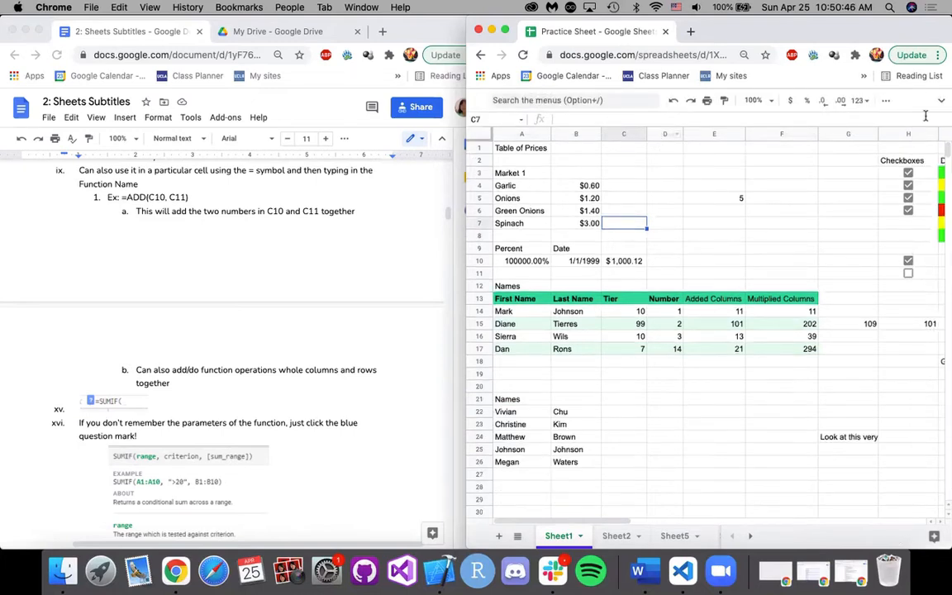
left_click(615, 121)
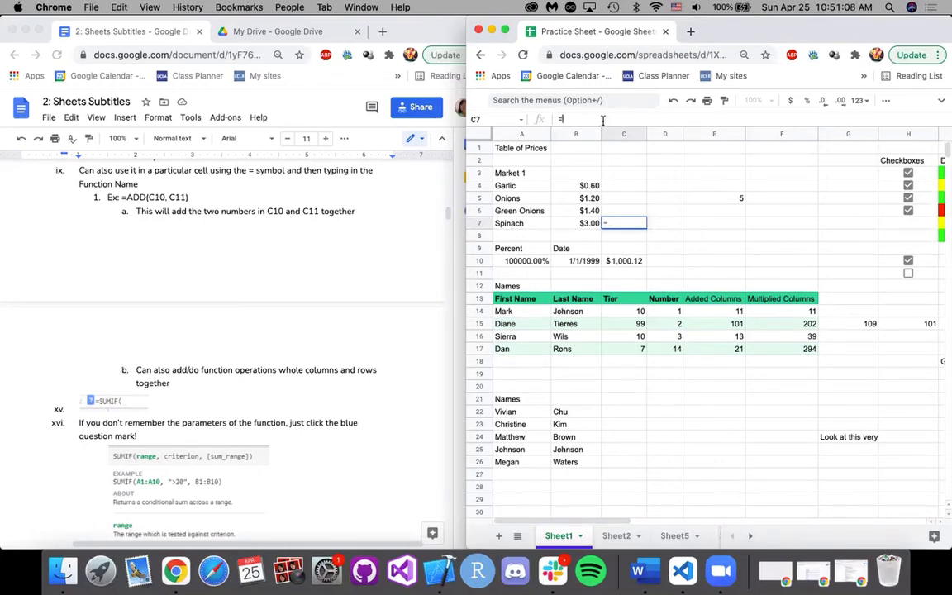
type("ADD(")
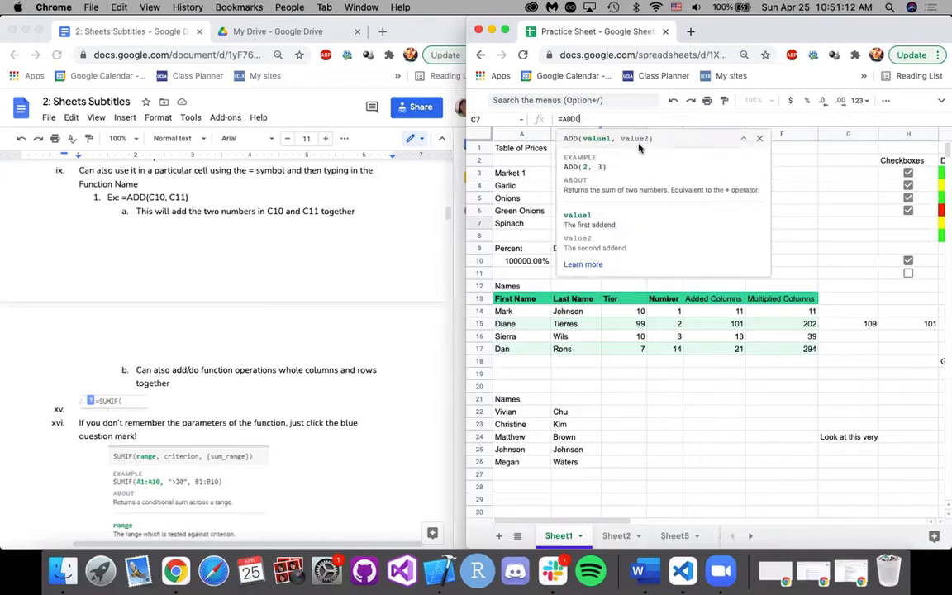
key("BackSpace")
type("(")
left_click(500, 186)
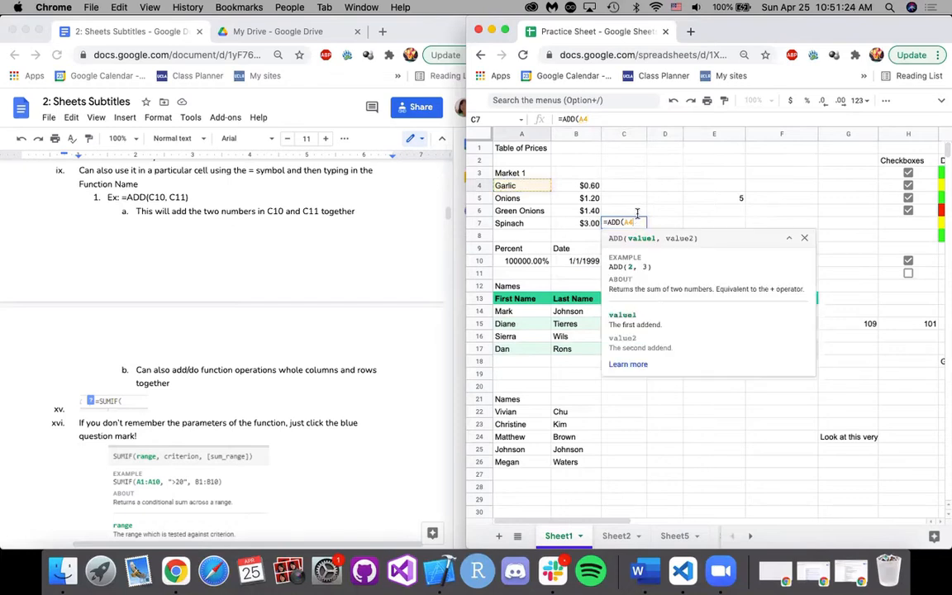
left_click(615, 121)
key("BackSpace")
type("B")
key("Right")
type(", ")
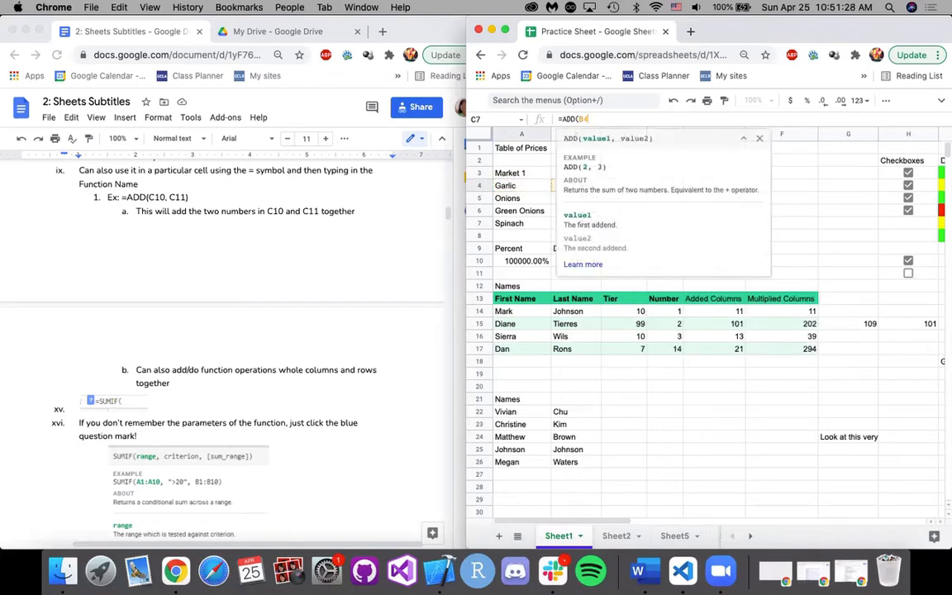
type("B5)")
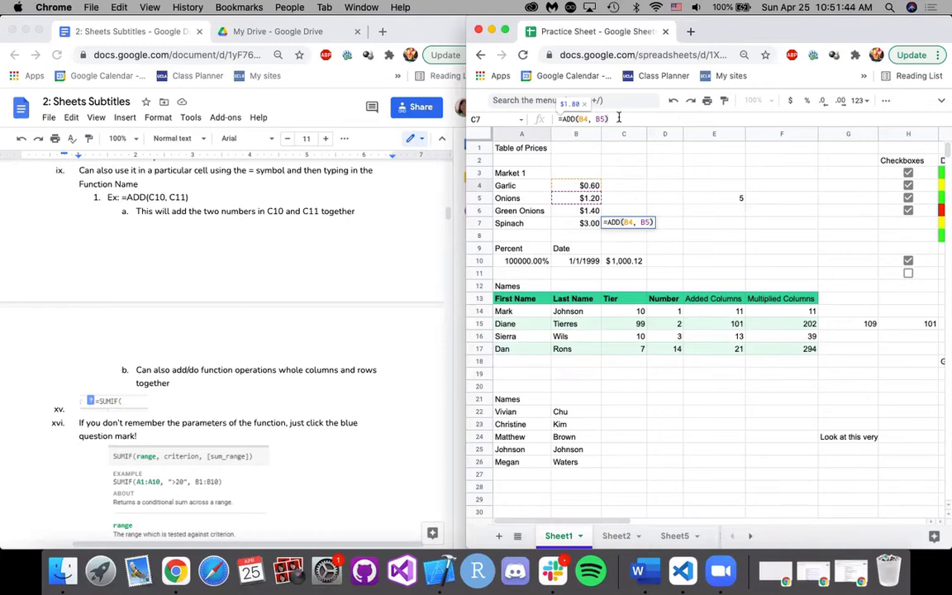
key("Return")
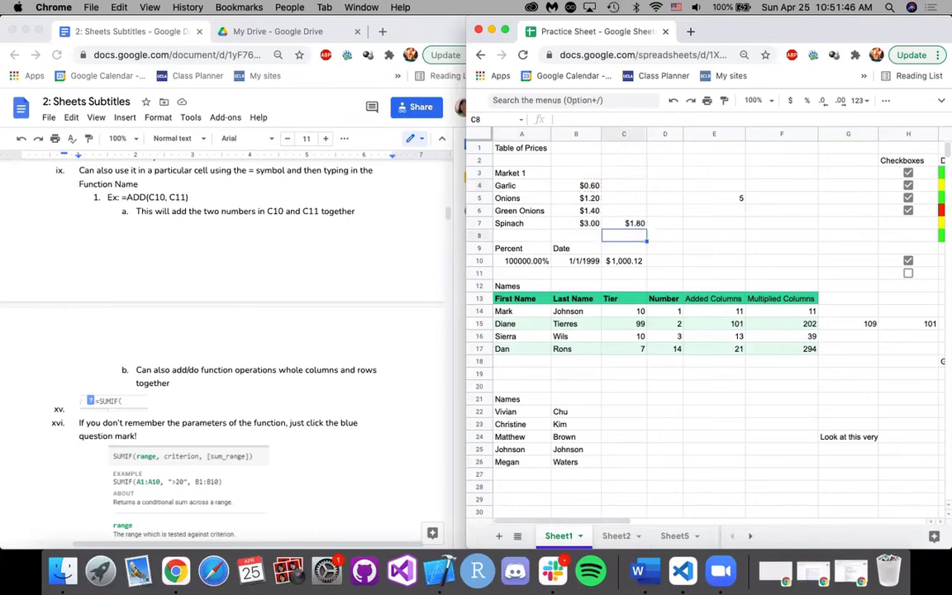
Inspect the ADD formula in C7 and the two price cells, B4 and B5, that it refers to.
left_click(624, 227)
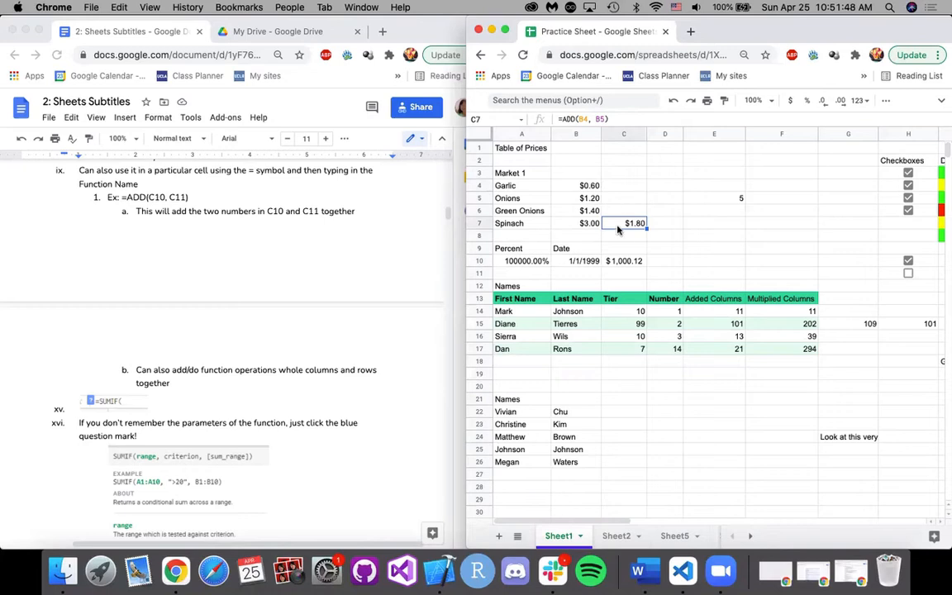
left_click(590, 187)
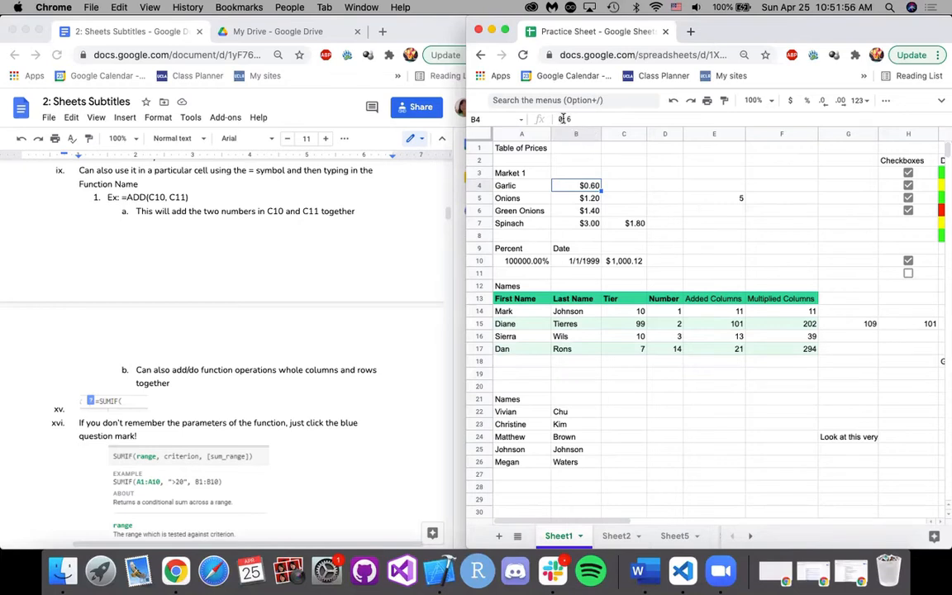
left_click(590, 198)
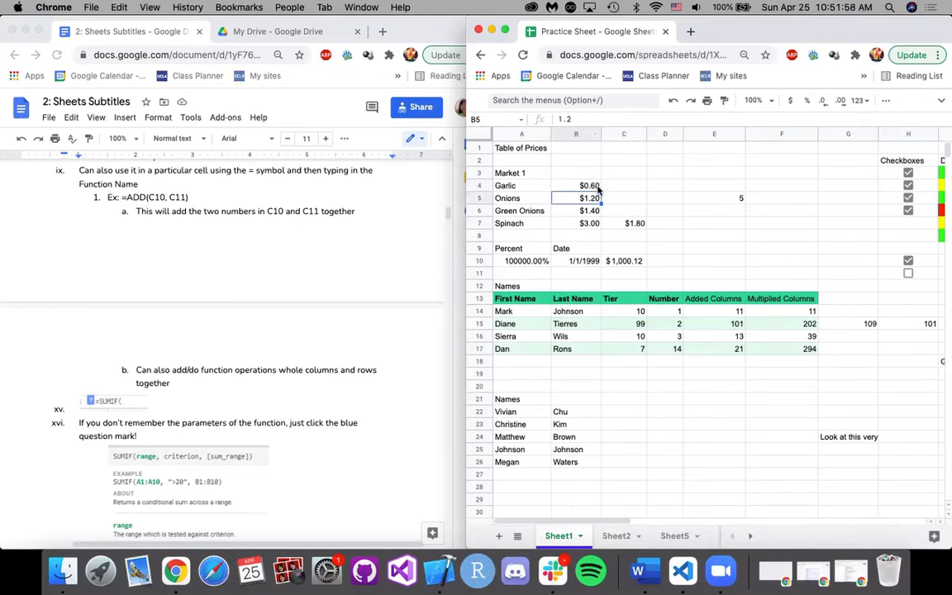
left_click(596, 187)
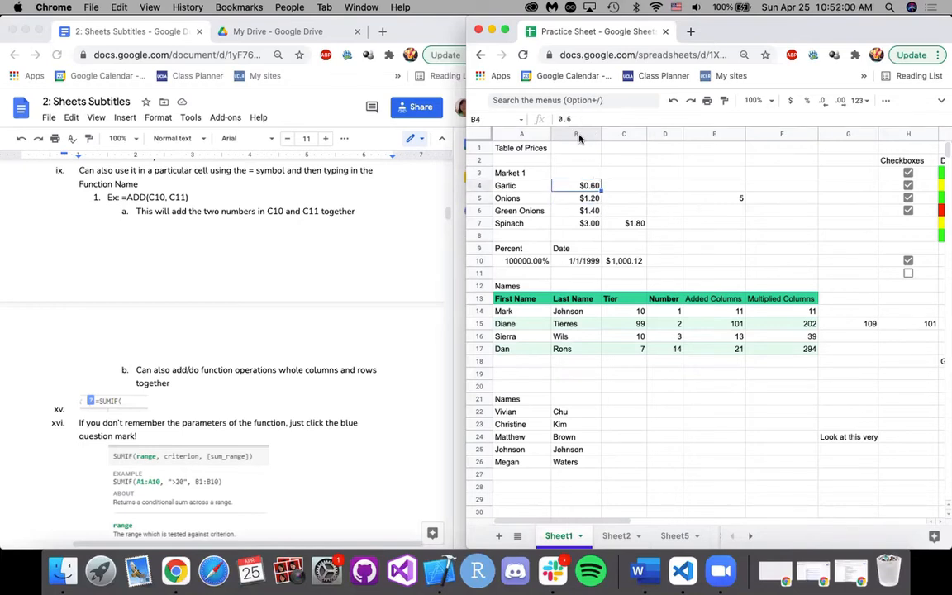
left_click(619, 221)
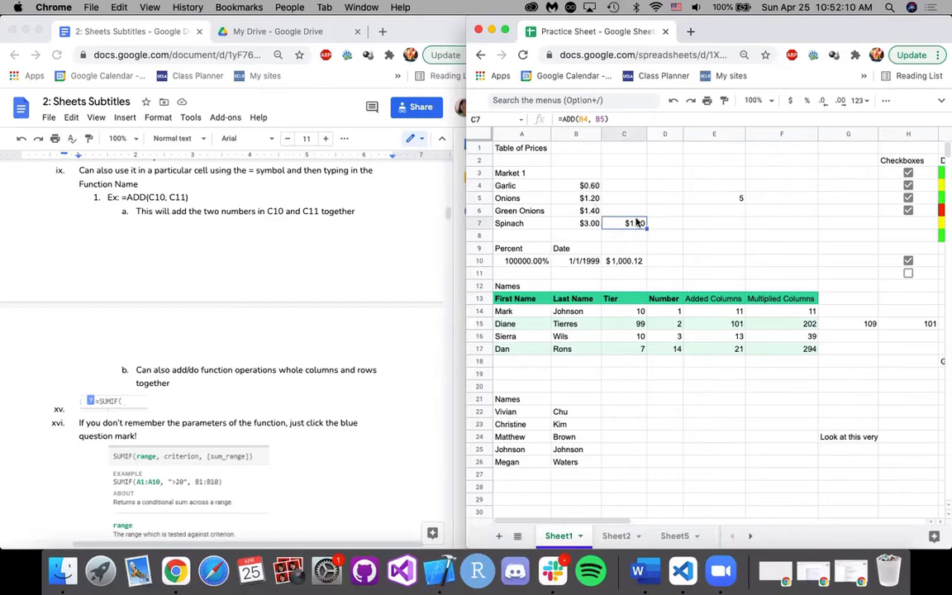
Read the notes on whole-column operations and SUMIF parameters, and delete the ADD formula from C7.
scroll(303, 417, "down", 1)
scroll(303, 417, "down", 3)
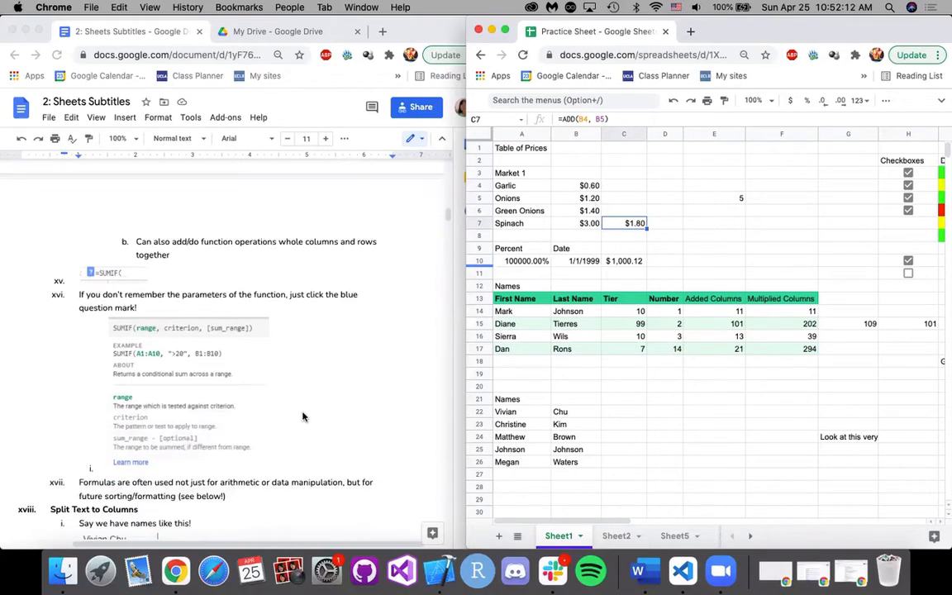
left_click(669, 214)
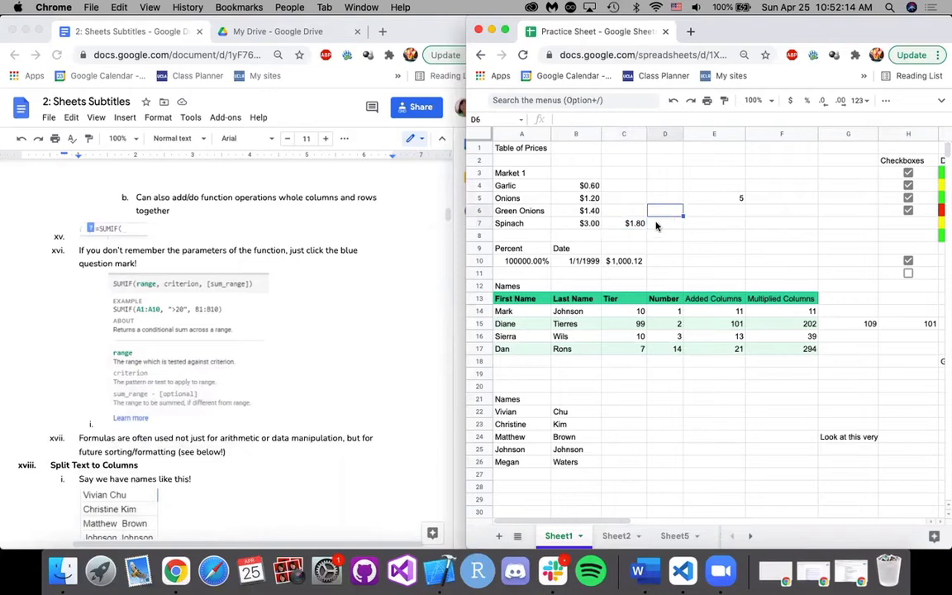
left_click(627, 224)
key("Delete")
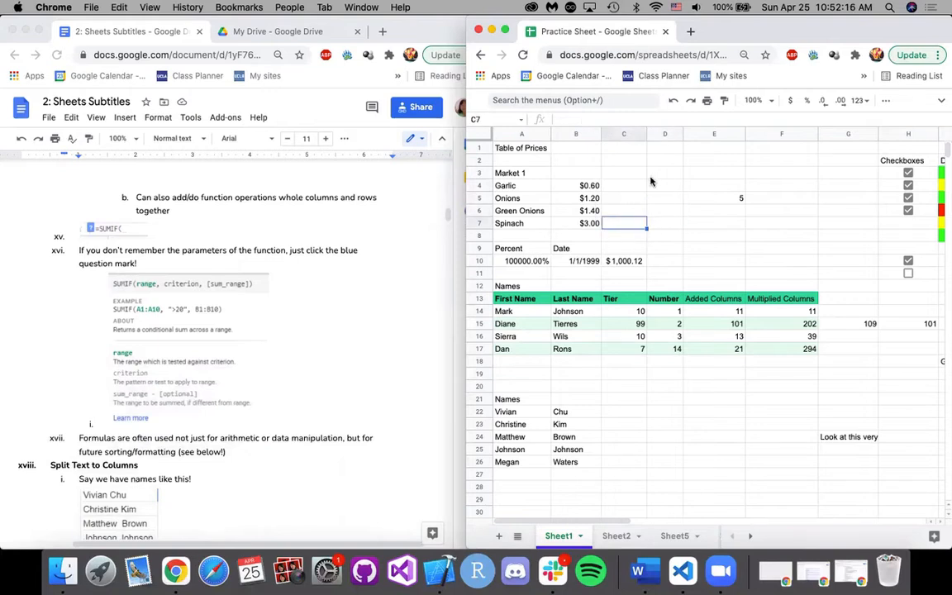
Start a =SEC( formula in C7 to view its argument help, and erase everything after the equals sign.
left_click(587, 116)
type("=S")
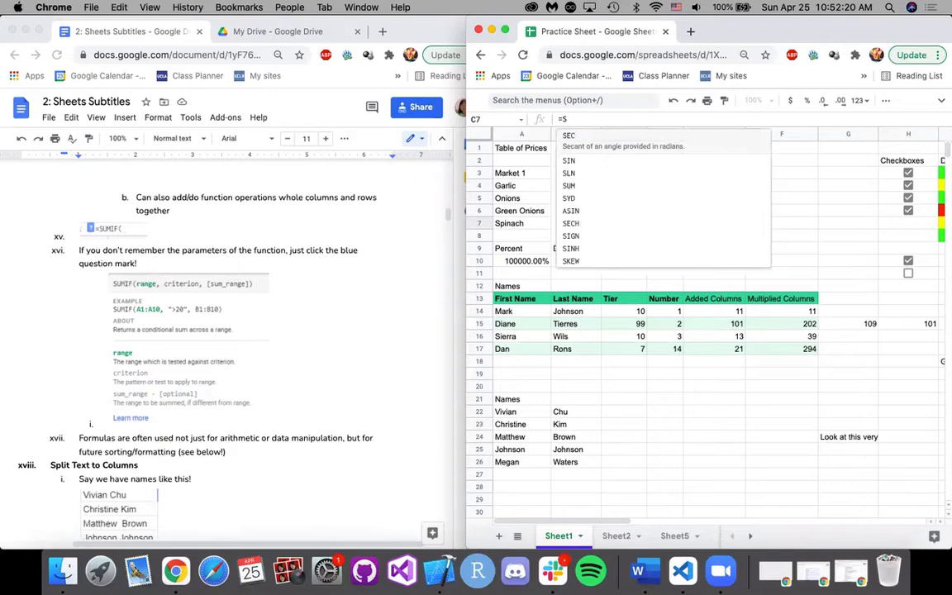
type("EC(")
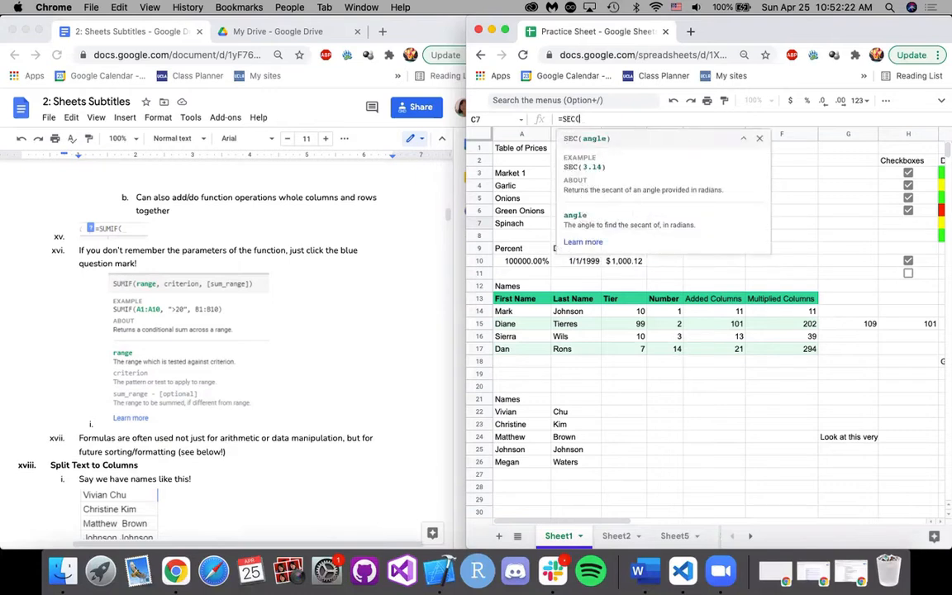
key("BackSpace")
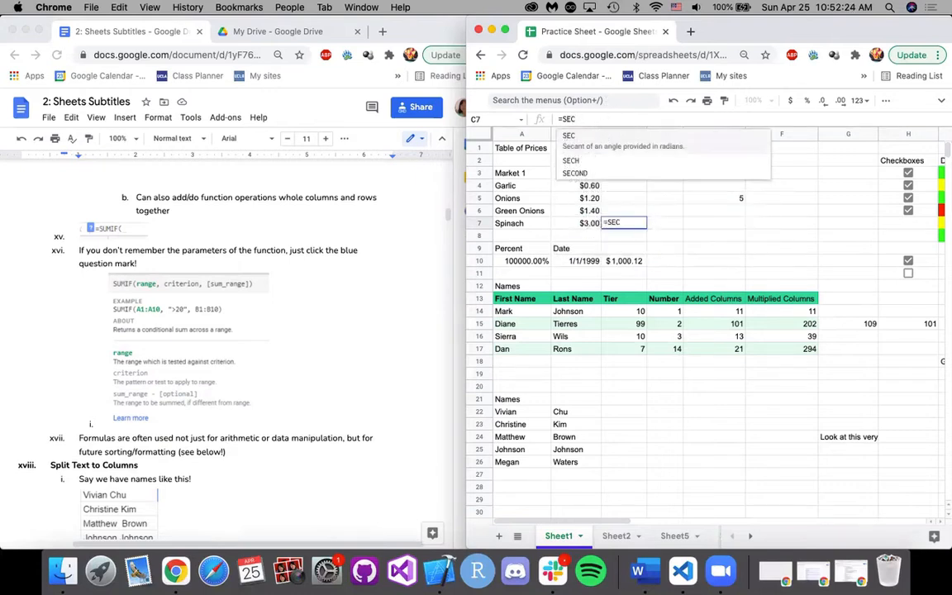
type("(")
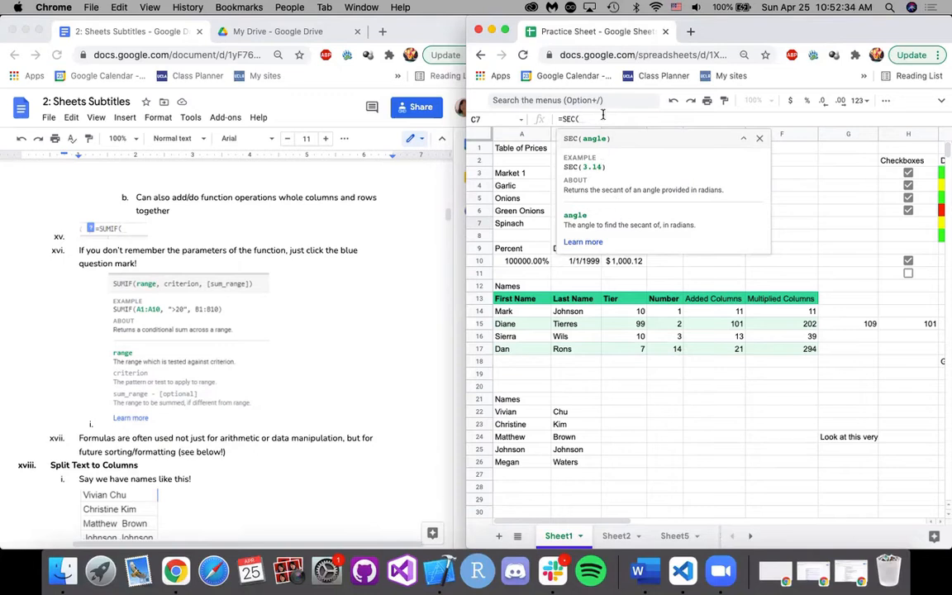
key("BackSpace")
key("BackSpace")
key("BackSpace")
key("BackSpace")
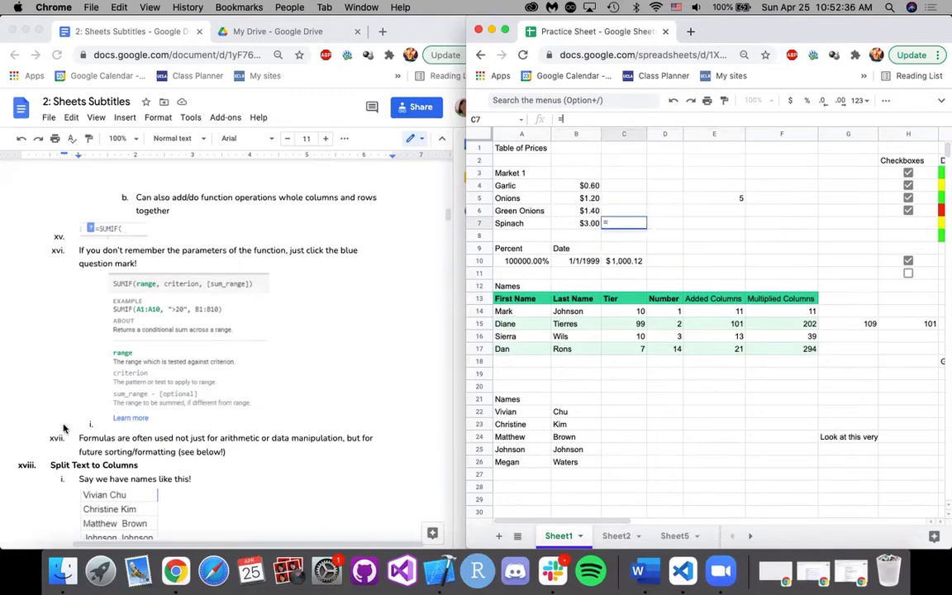
Enter =SUMIF( in C7, hide and restore its parameter help, and cancel the cell entry.
type("SUMIF(")
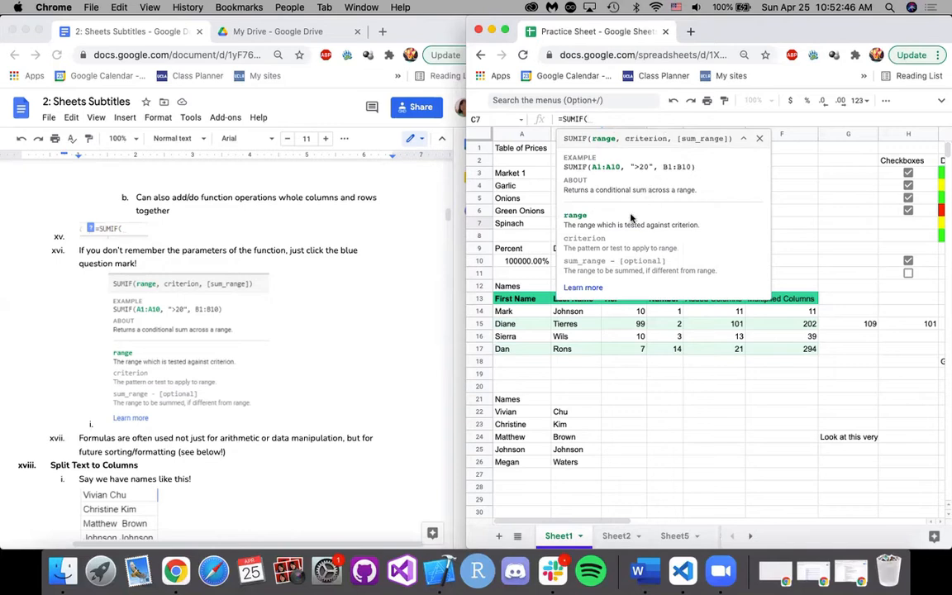
left_click(759, 140)
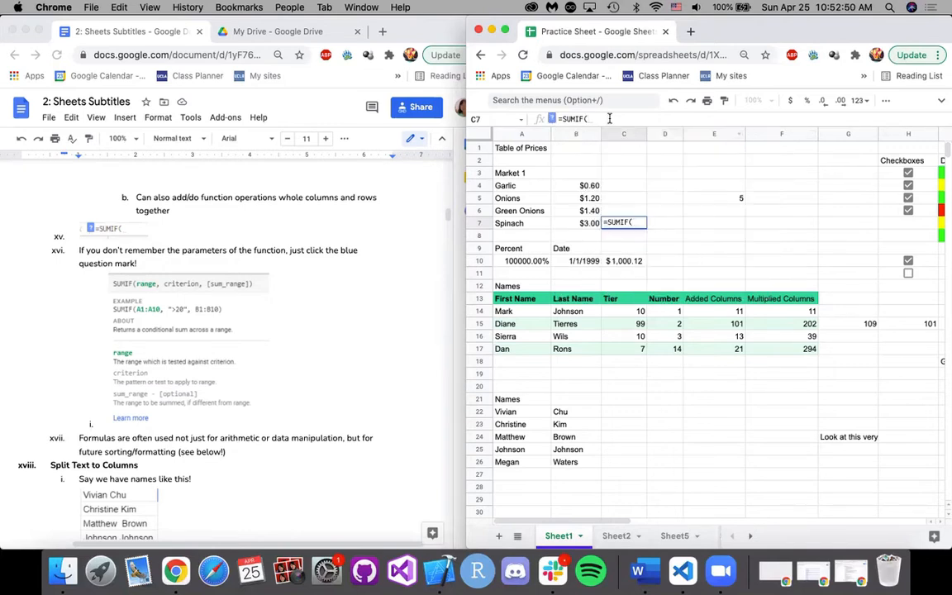
left_click(552, 119)
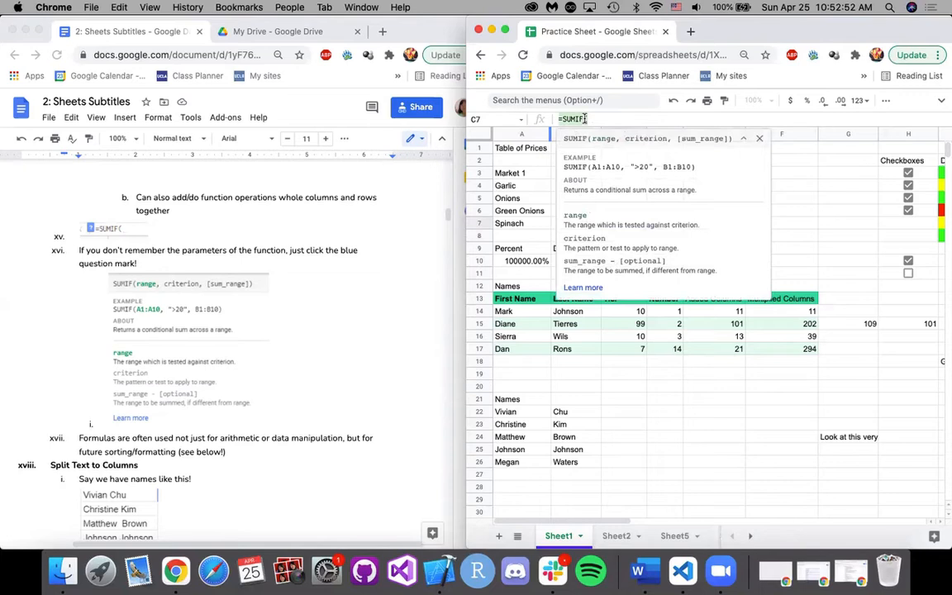
left_click(551, 119)
key("Escape")
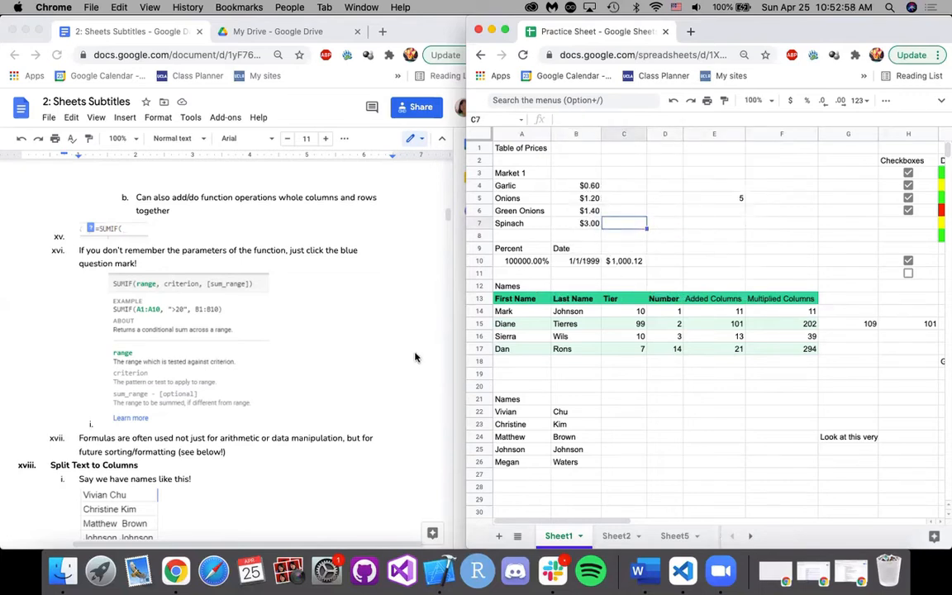
Read the Split Text to Columns notes, and review the prices in B4:B7 alongside cell C7.
scroll(401, 347, "down", 5)
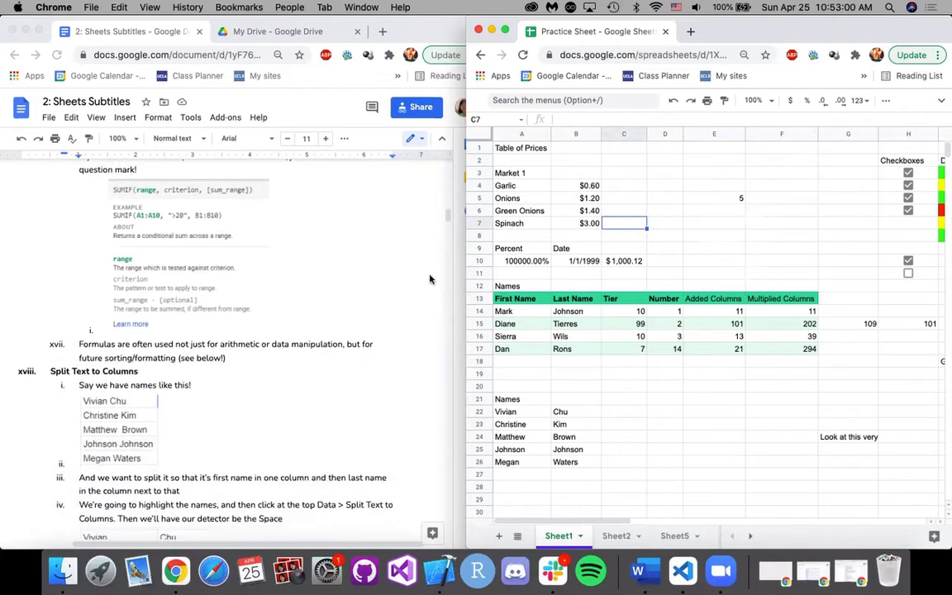
scroll(408, 334, "down", 2)
scroll(408, 334, "down", 5)
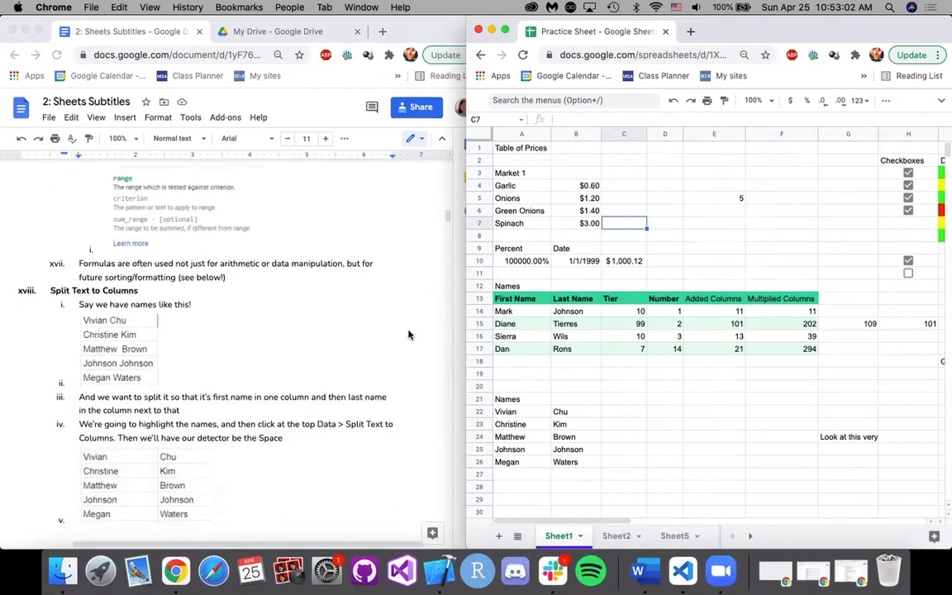
left_click(641, 211)
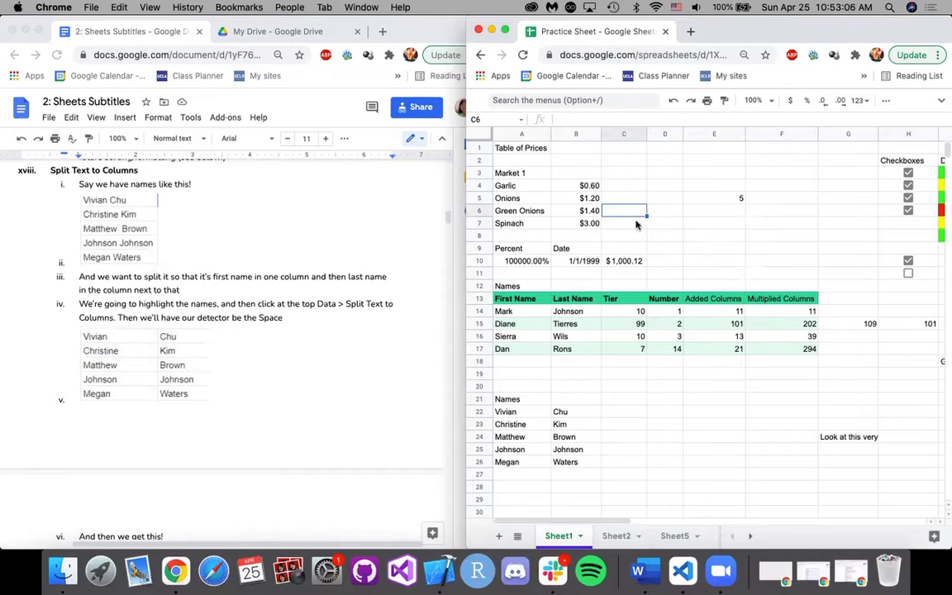
left_click(619, 221)
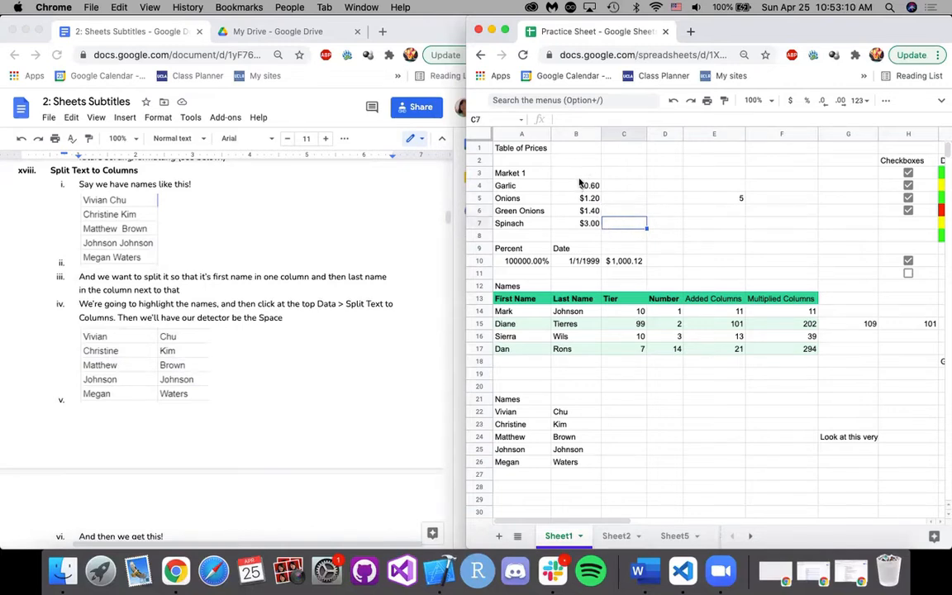
left_click(580, 186)
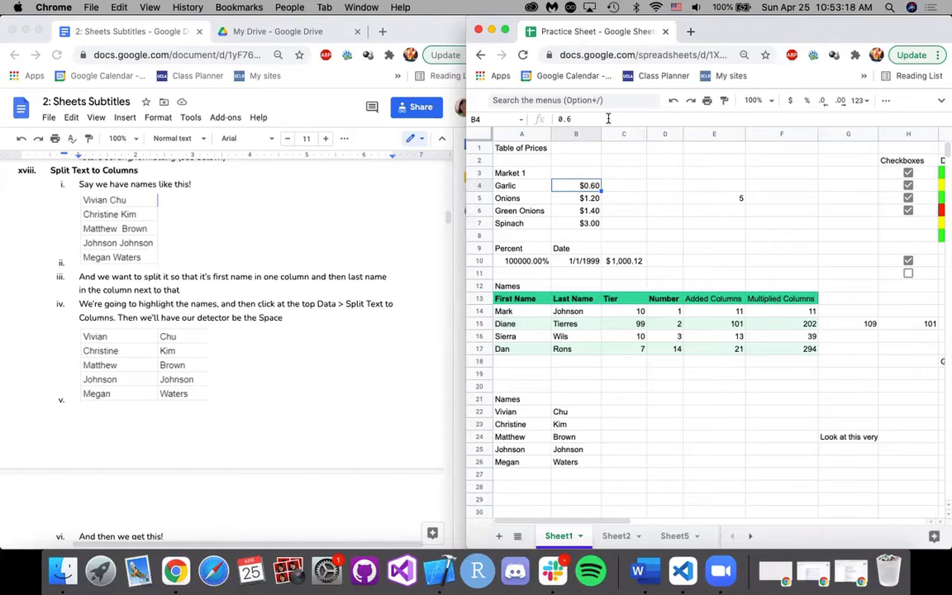
left_click(621, 223)
left_click(614, 192)
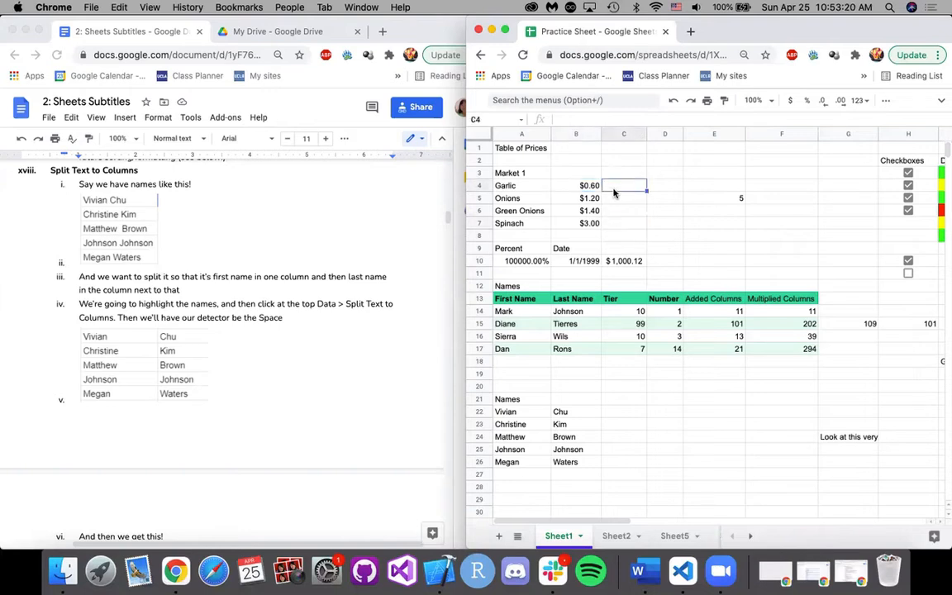
left_click_drag(590, 184, 621, 237)
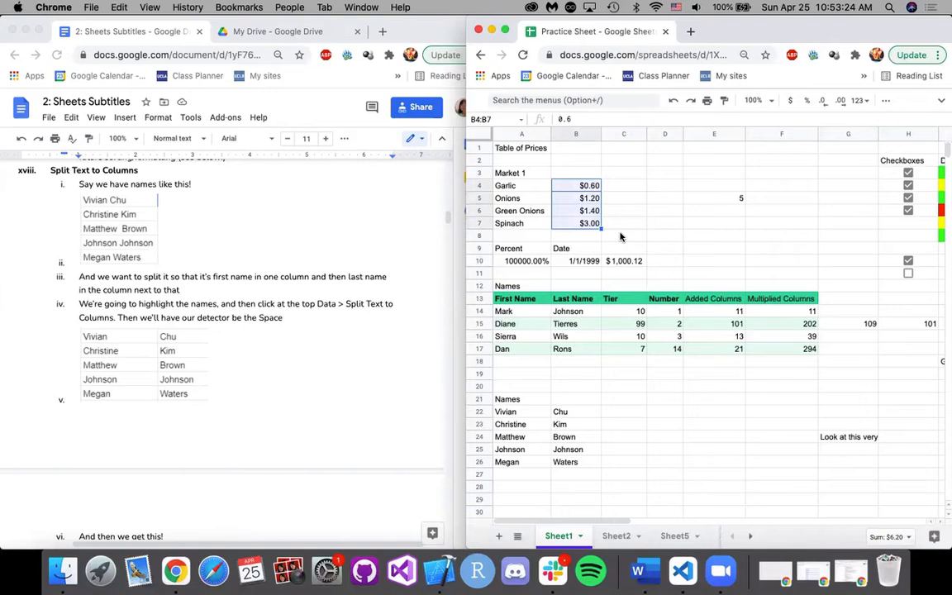
left_click(621, 224)
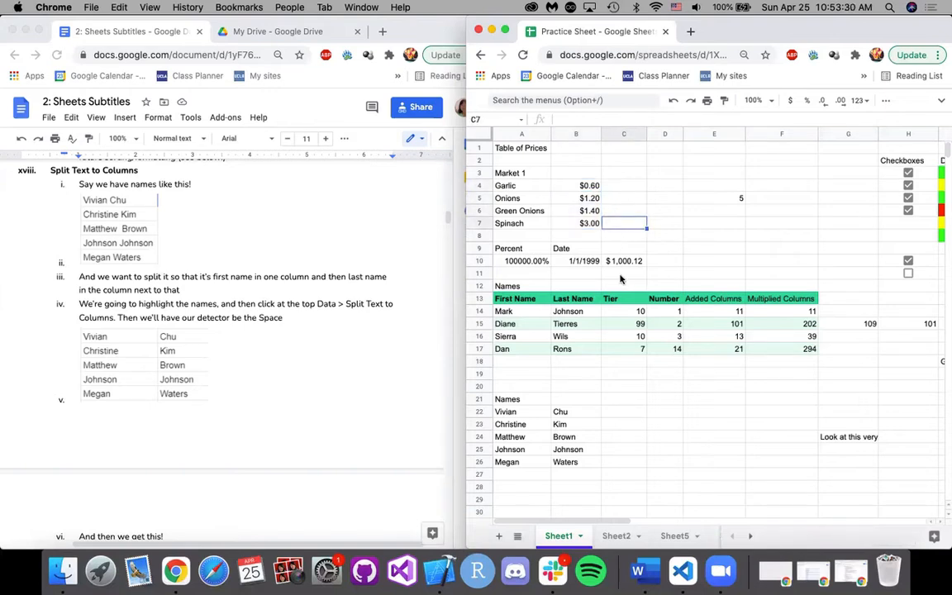
Locate the second Names list and highlight its first and last names in A22:B26.
scroll(599, 327, "down", 5)
scroll(568, 340, "down", 1)
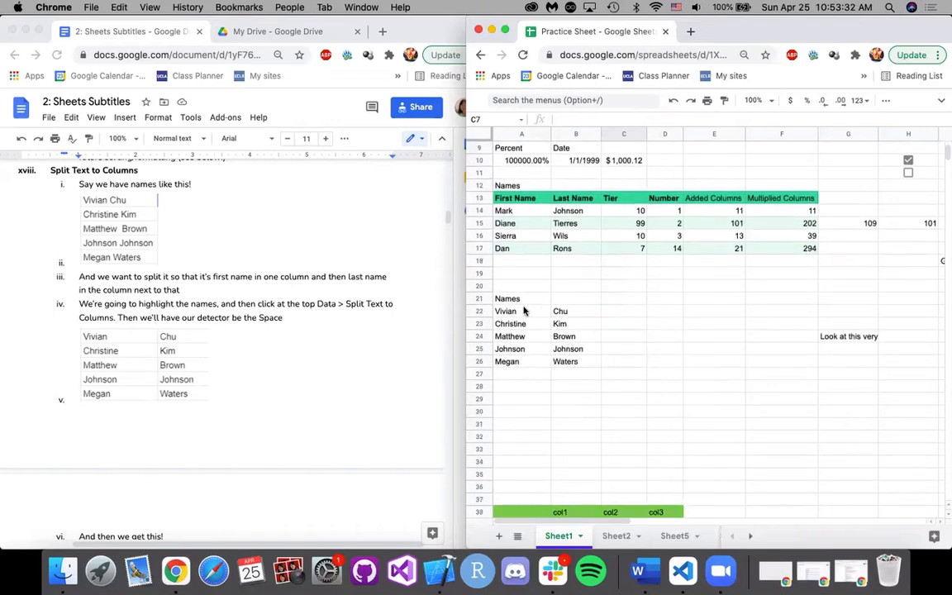
left_click_drag(529, 314, 580, 361)
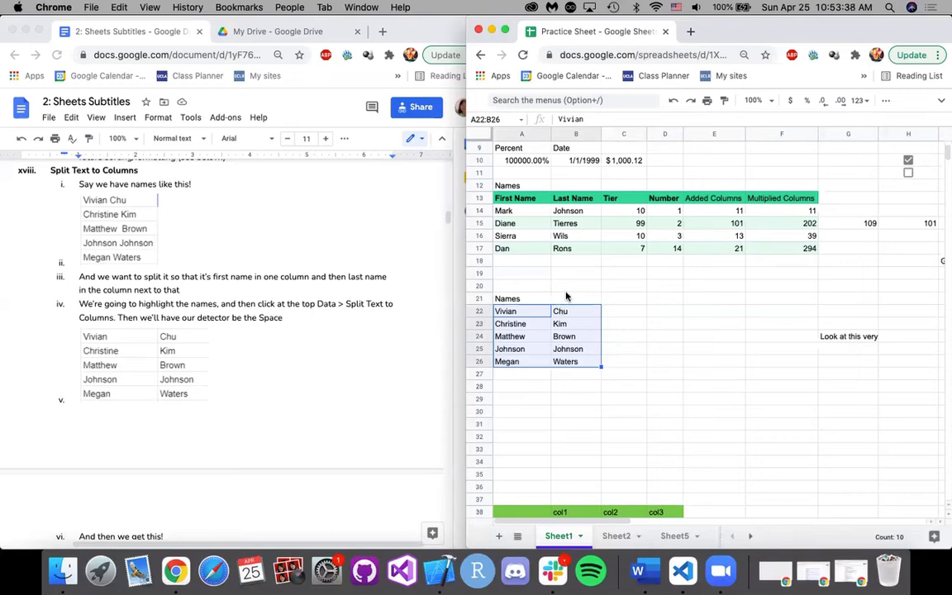
left_click(627, 326)
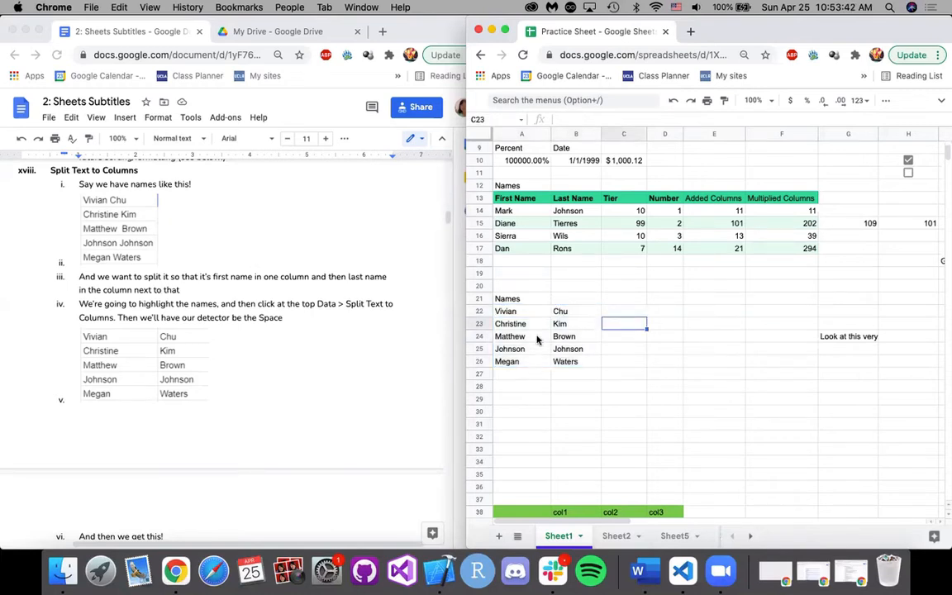
Read the separator and Combining Cells notes, select C22:C26 beside the split names, and start the formula = A22 & B22 in C22.
scroll(240, 364, "down", 5)
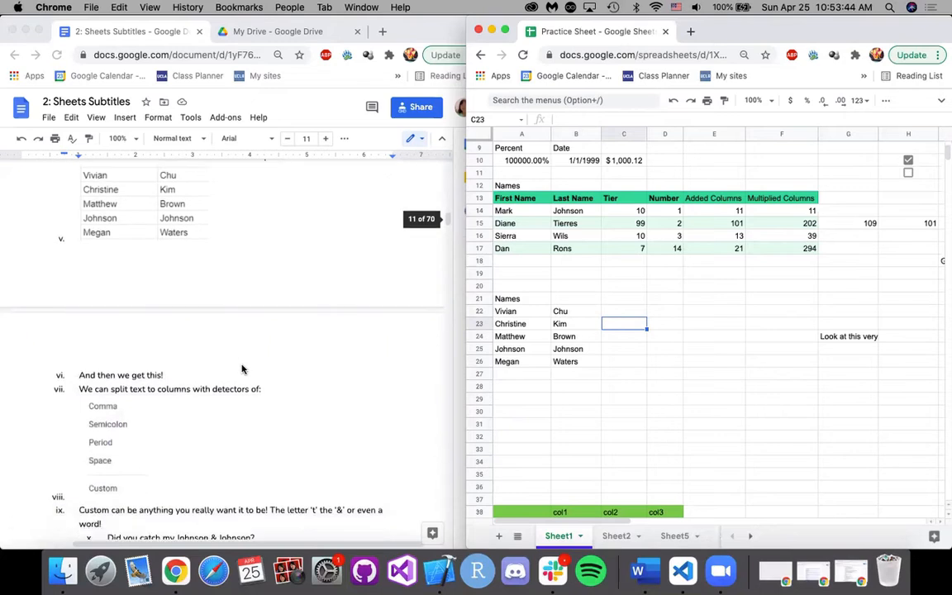
scroll(346, 302, "up", 3)
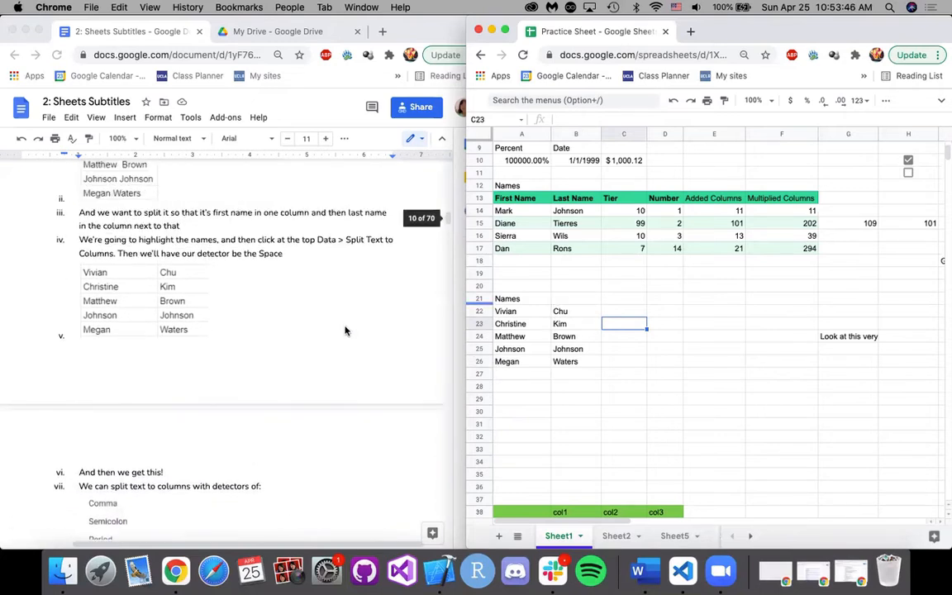
left_click(615, 313)
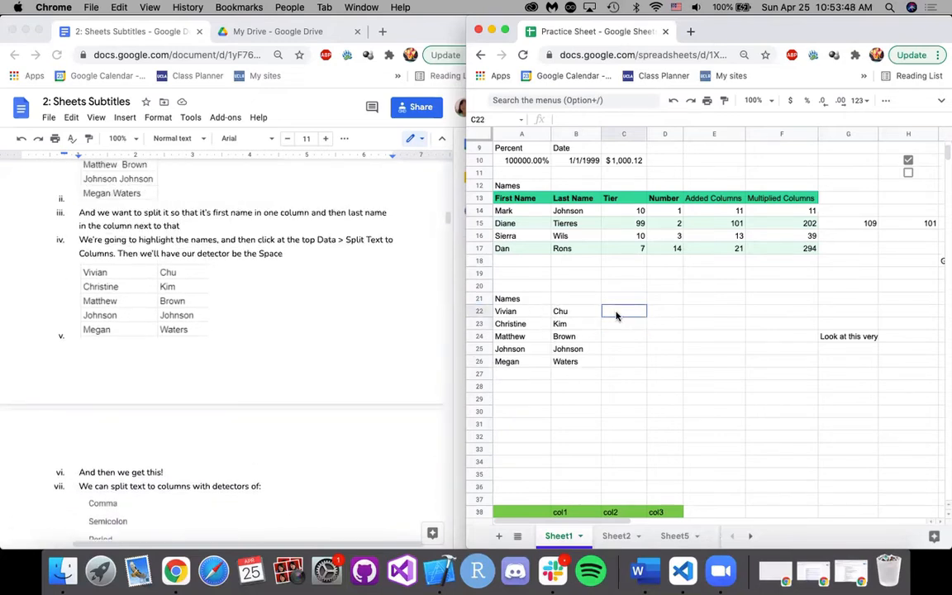
left_click_drag(616, 314, 614, 360)
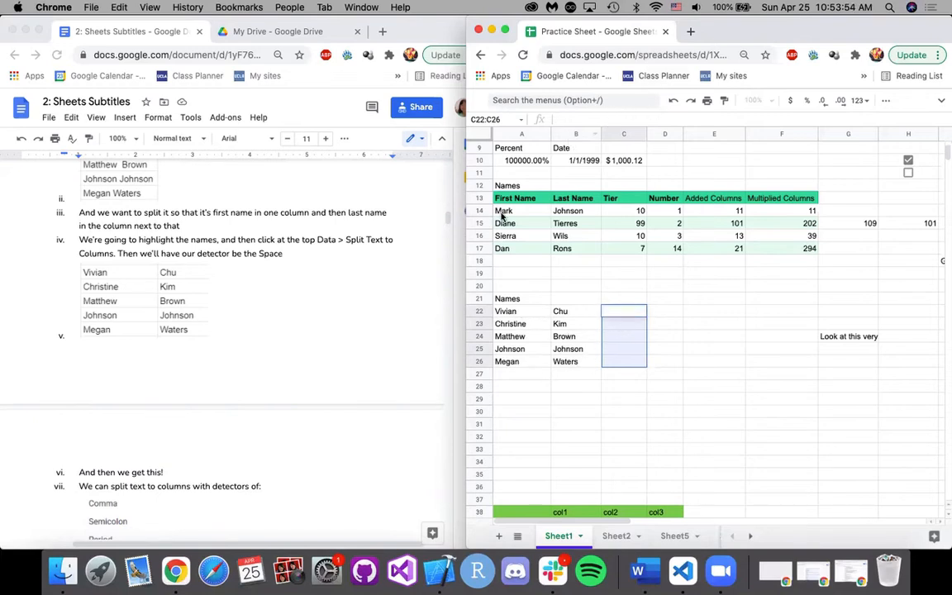
scroll(349, 333, "down", 4)
scroll(349, 333, "down", 6)
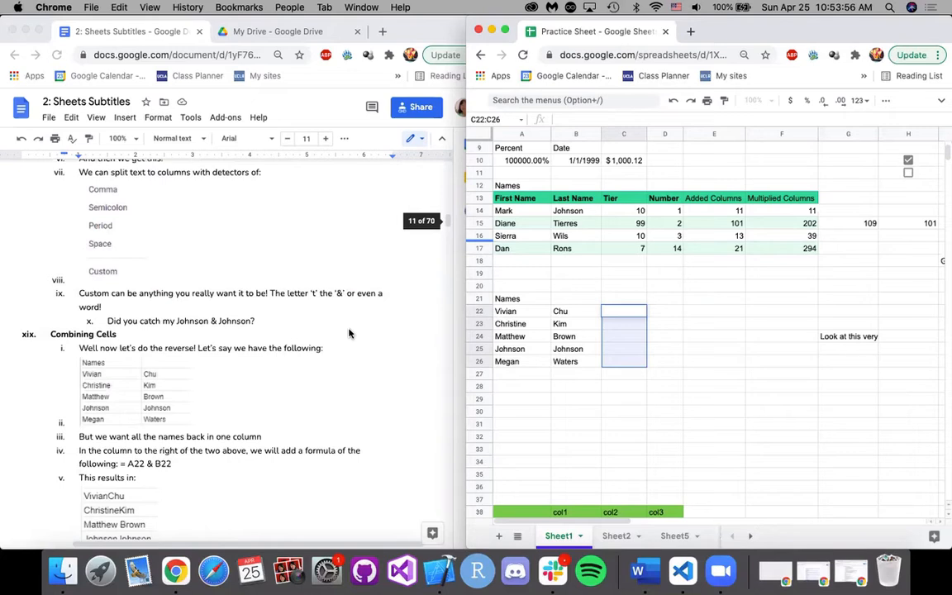
type("=")
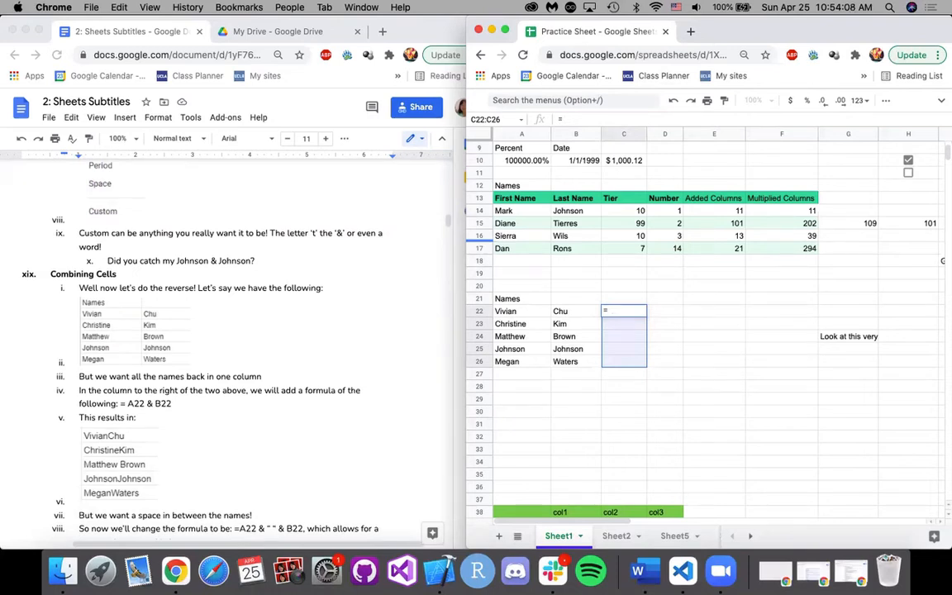
type("A")
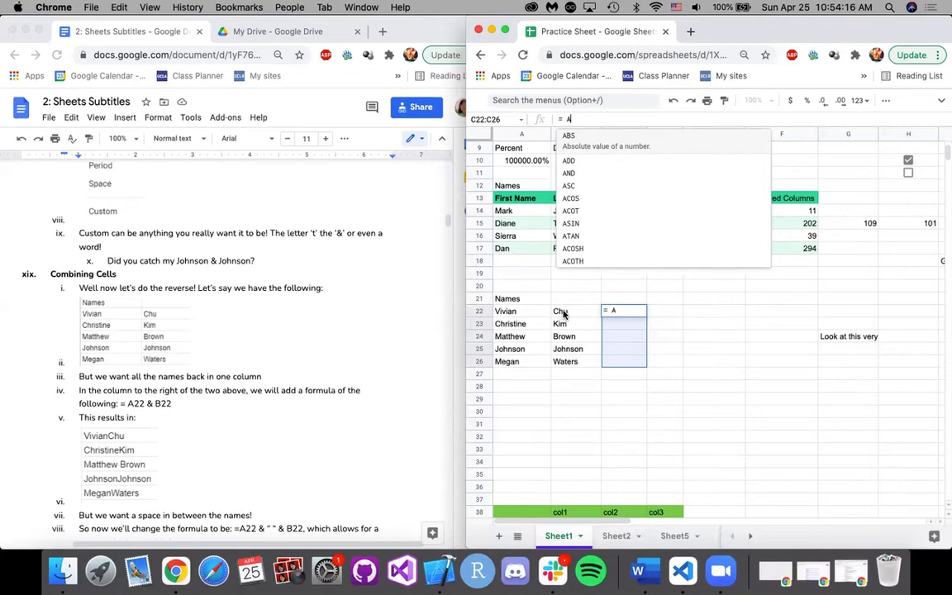
type("22")
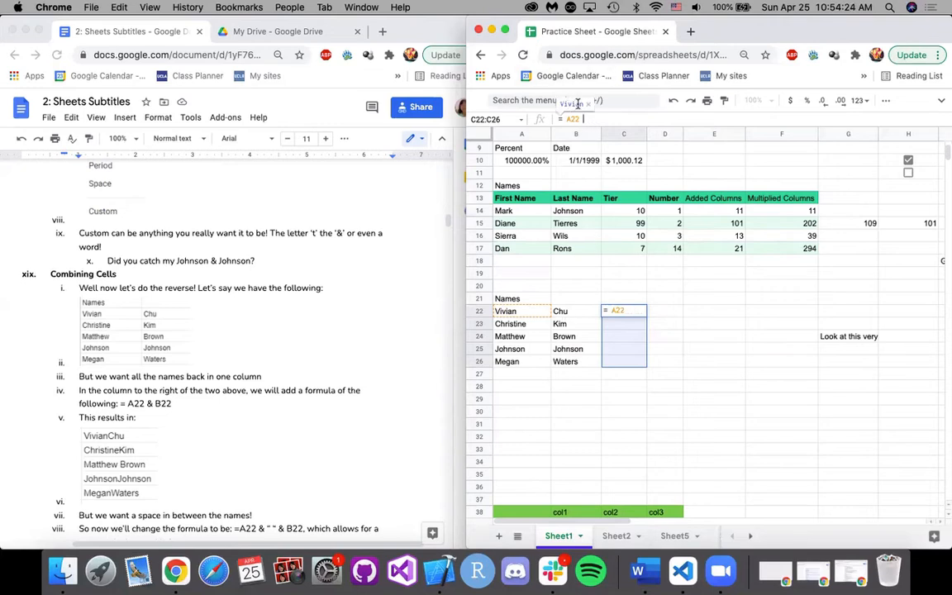
type("&")
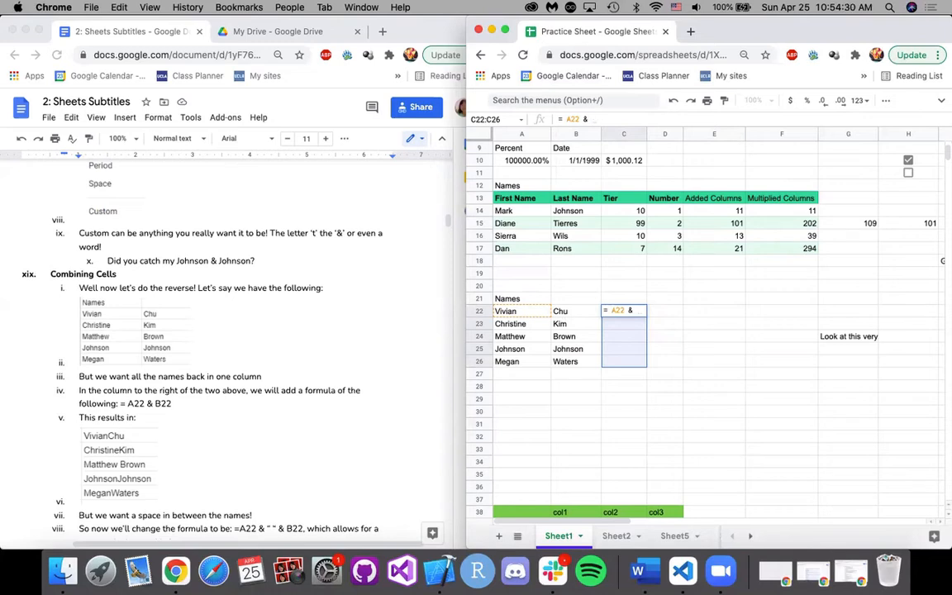
type(" B")
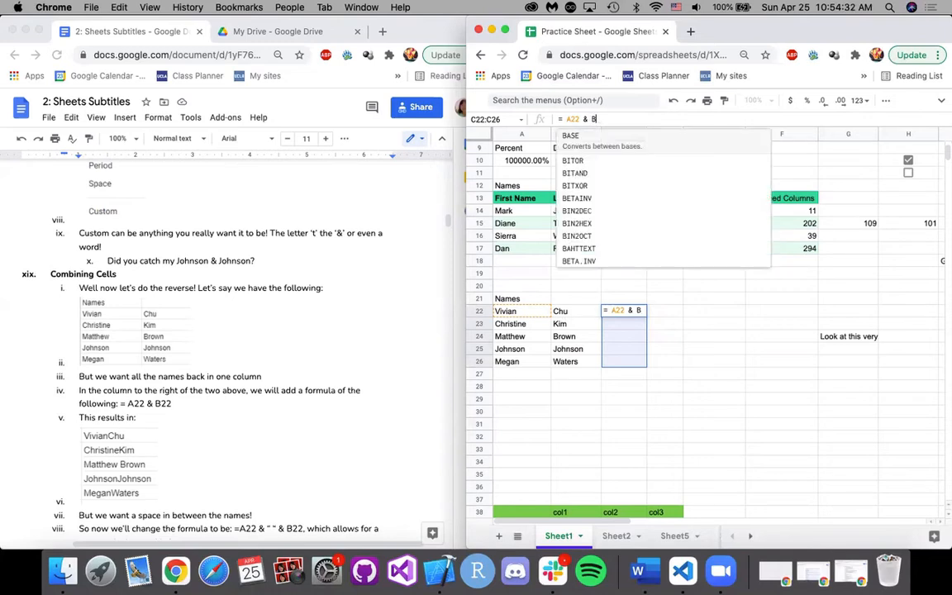
type("22")
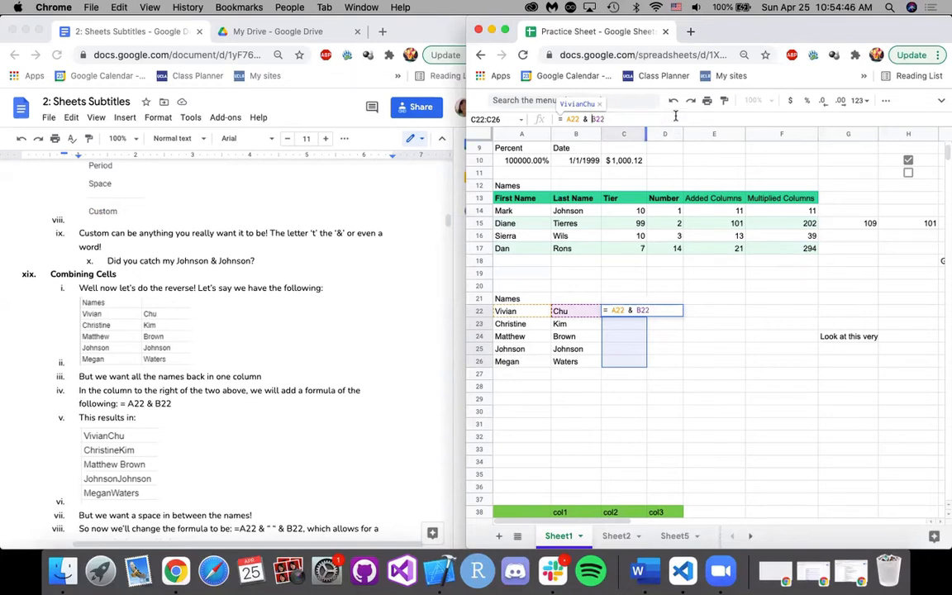
Extend the formula in C22 to = A22 & " " & B22 so a space separates the first and last names.
type("\" \" ")
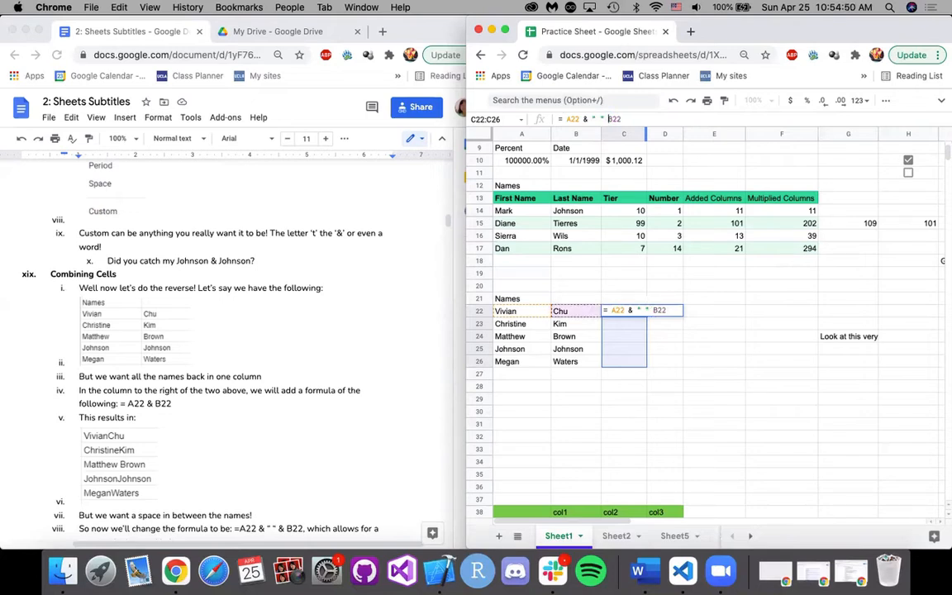
type("&")
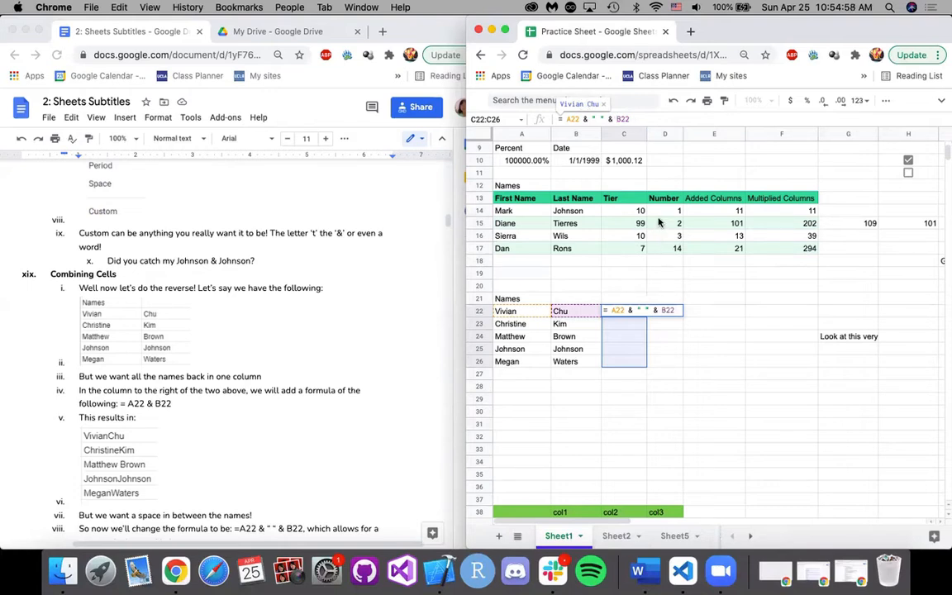
key("Return")
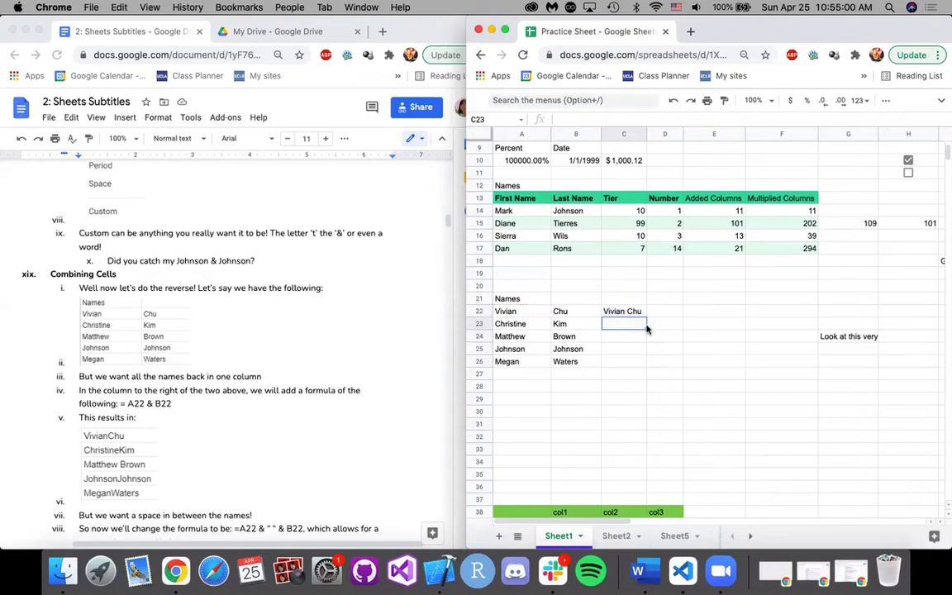
Enter the formula = A23 & " " & B23 in C23 to combine the second first and last name.
left_click(620, 338)
left_click(620, 313)
left_click(607, 324)
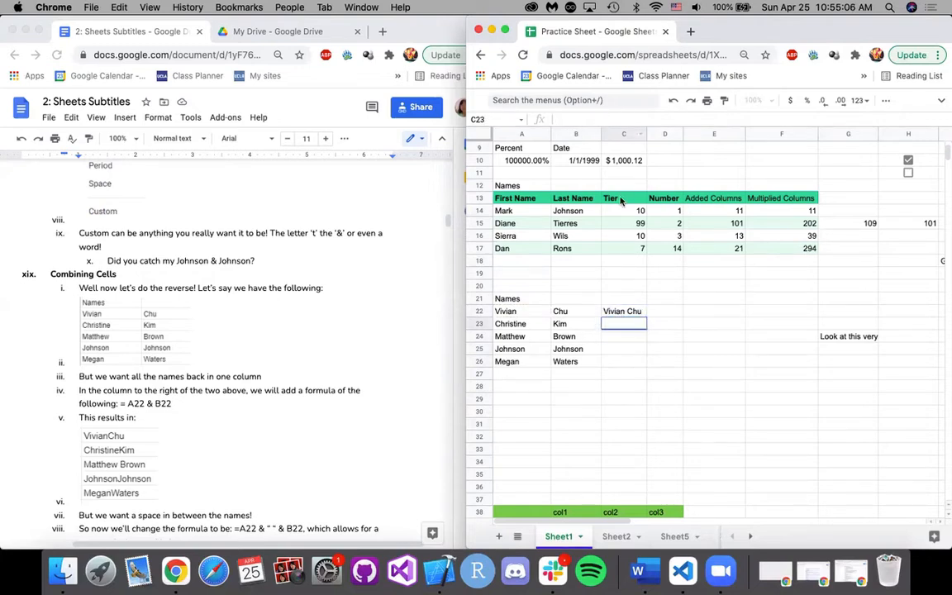
type("=")
type(" A22")
key("BackSpace")
key("BackSpace")
key("BackSpace")
type("A23")
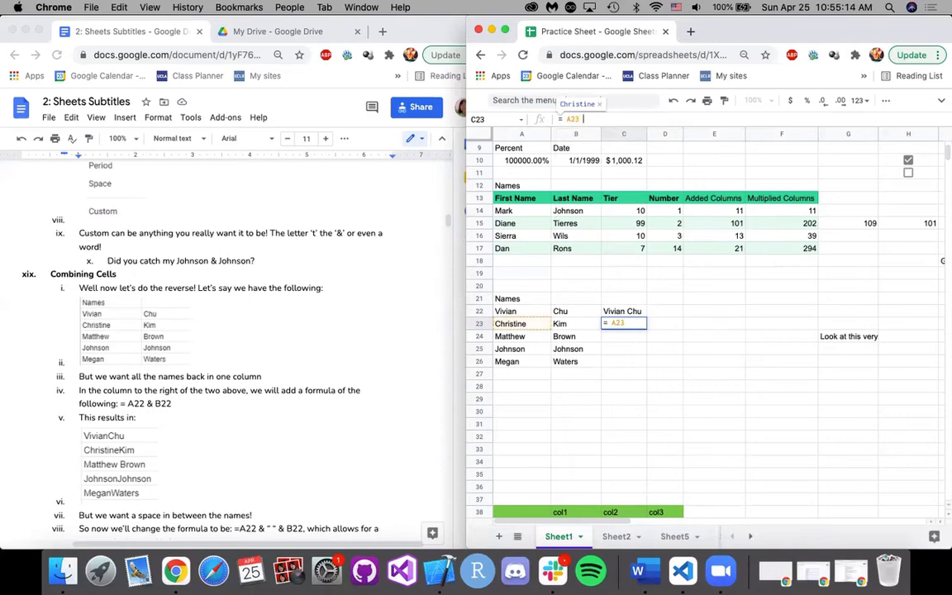
type(" & \" \" & B23")
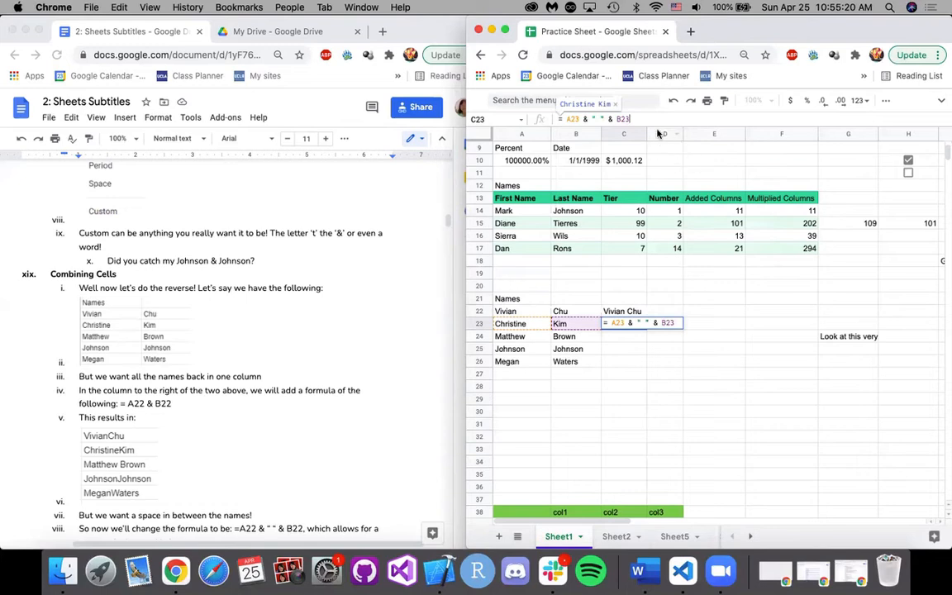
left_click(612, 120)
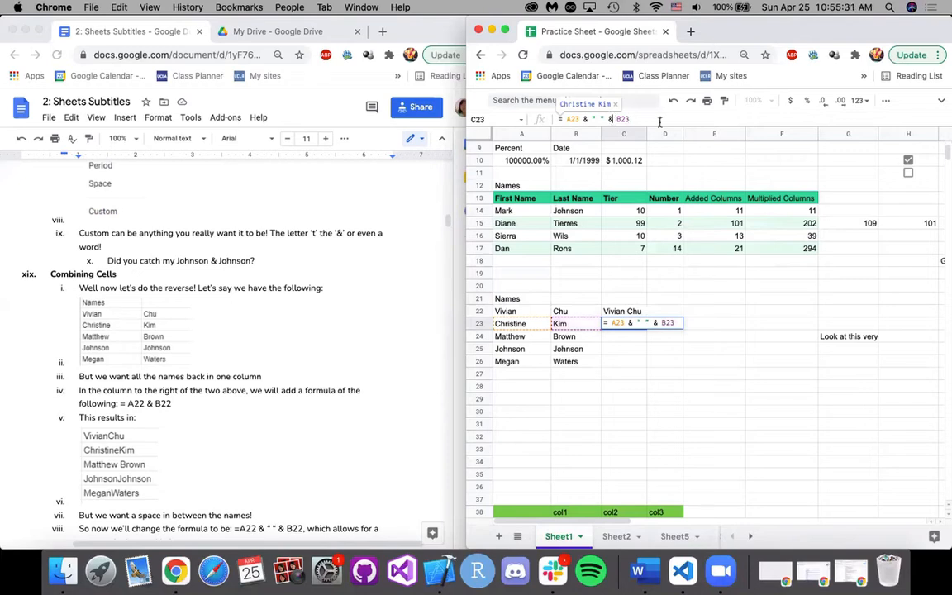
left_click(634, 120)
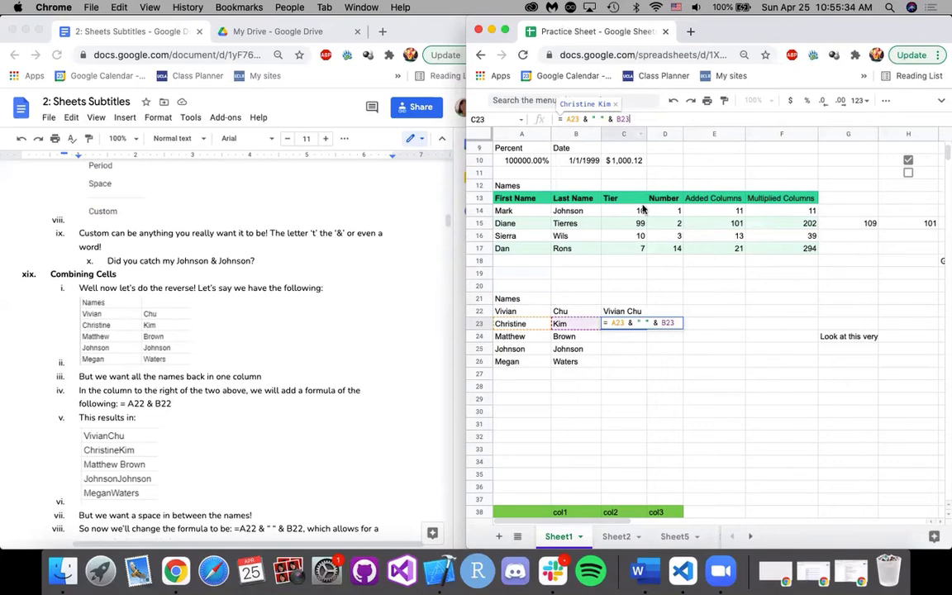
key("Return")
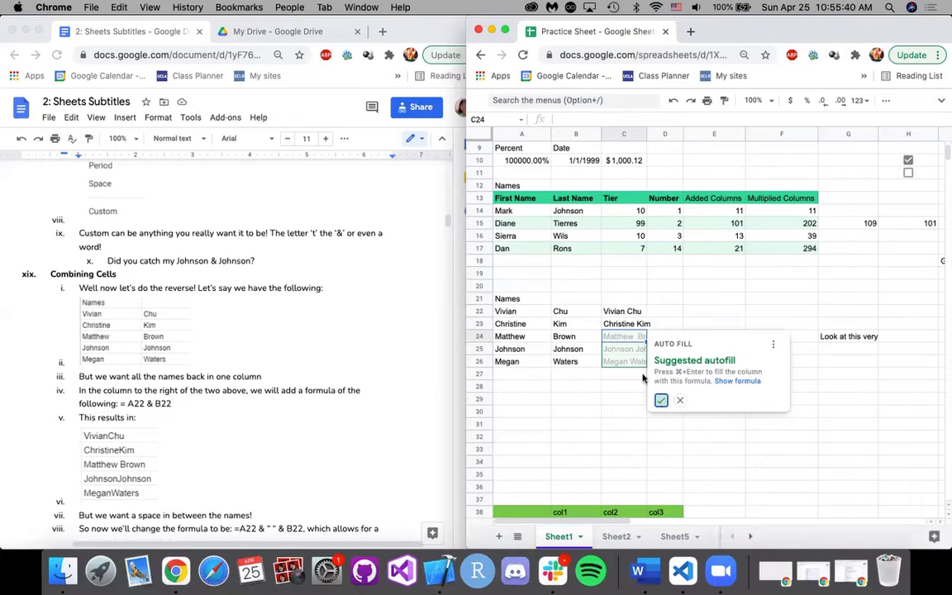
Accept the suggested autofill for C24:C26 and check the filled formulas in those cells.
left_click(660, 400)
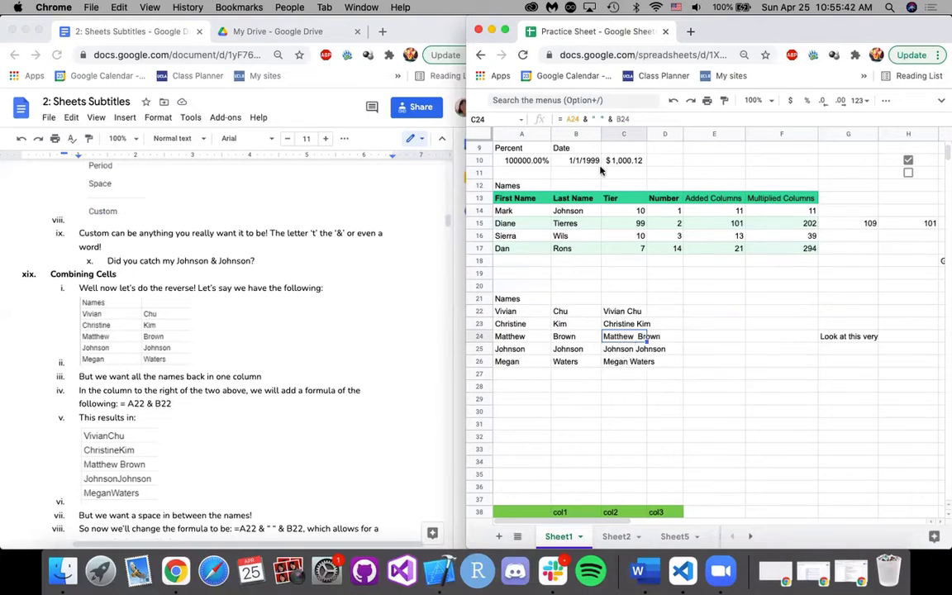
left_click(618, 351)
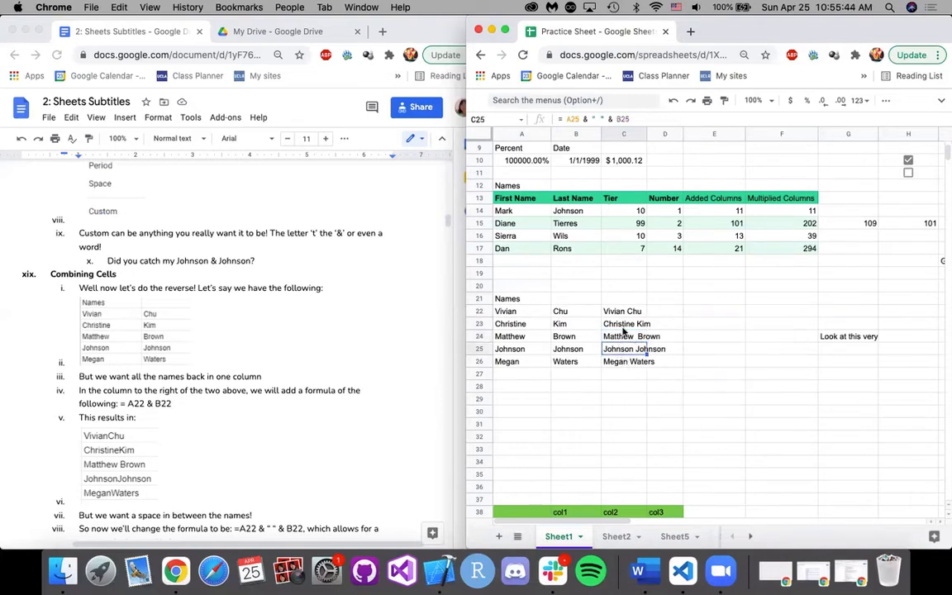
left_click(618, 337)
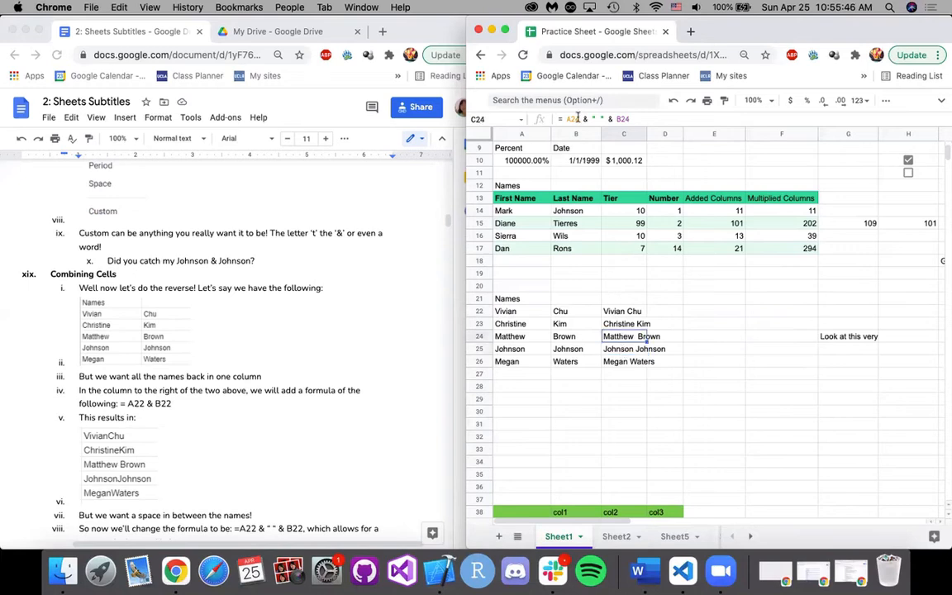
left_click(617, 364)
Consult the Split Text to Columns notes and split the combined names in C22:C26 into columns using Space as the separator.
scroll(329, 431, "up", 5)
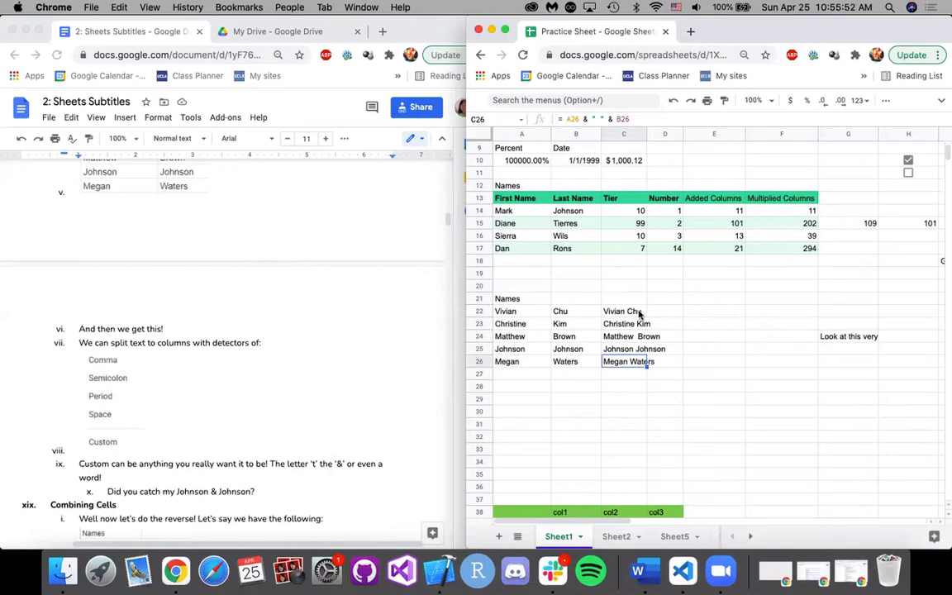
scroll(378, 372, "up", 8)
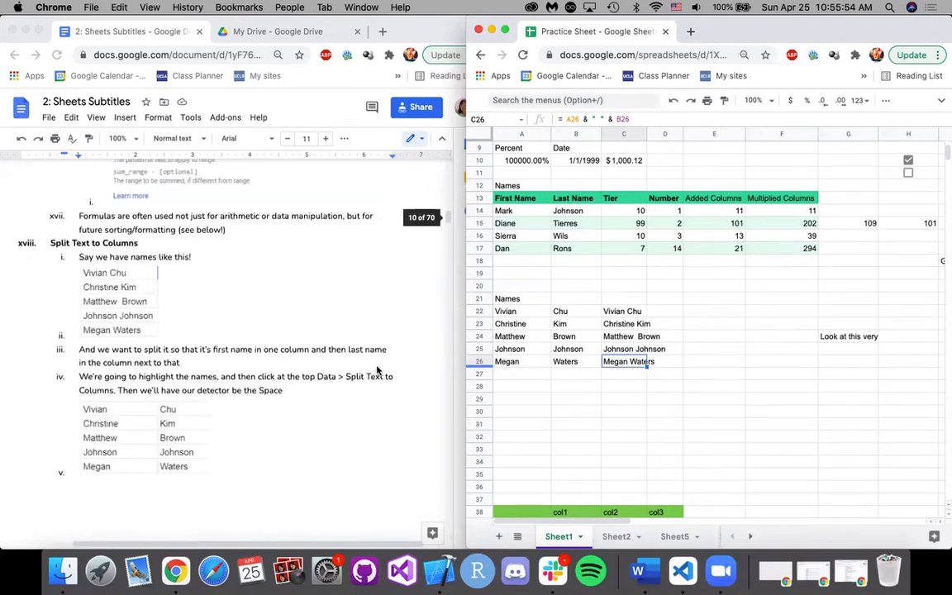
scroll(95, 291, "down", 3)
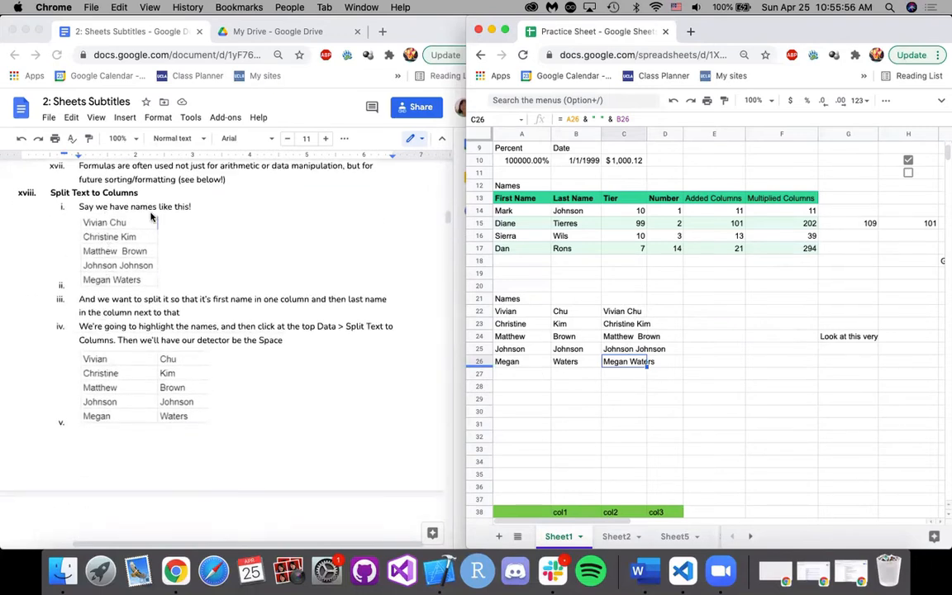
left_click_drag(611, 311, 623, 367)
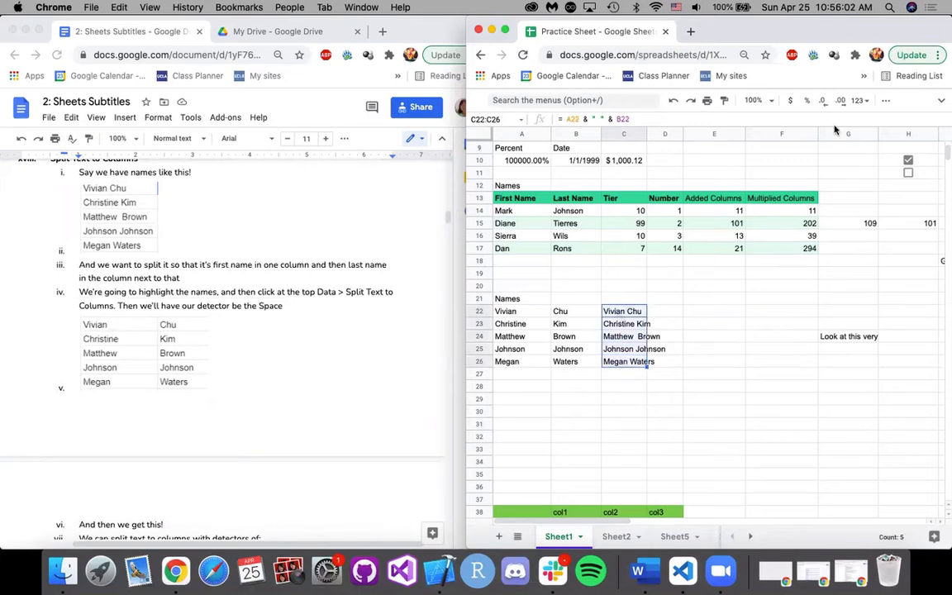
left_click(940, 104)
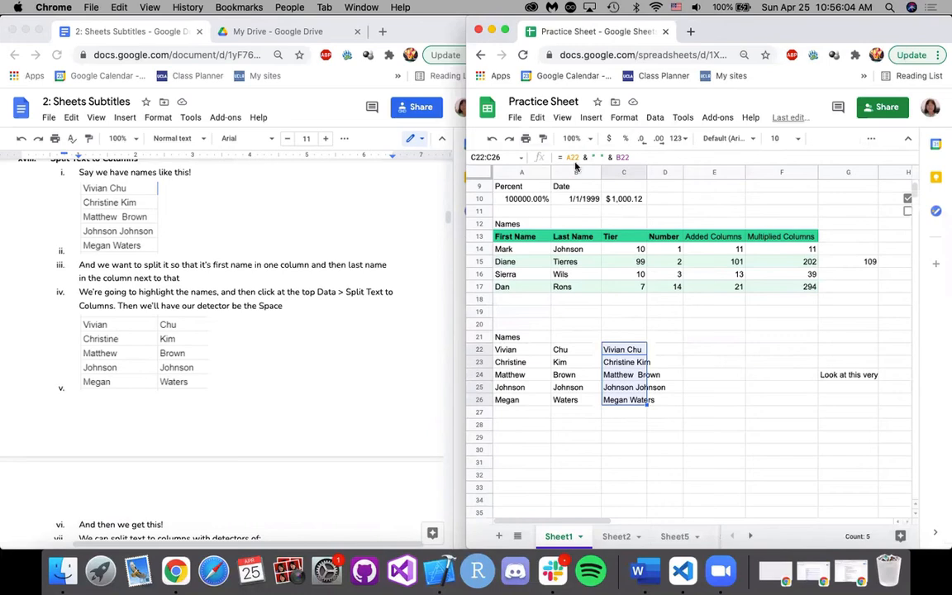
left_click(654, 118)
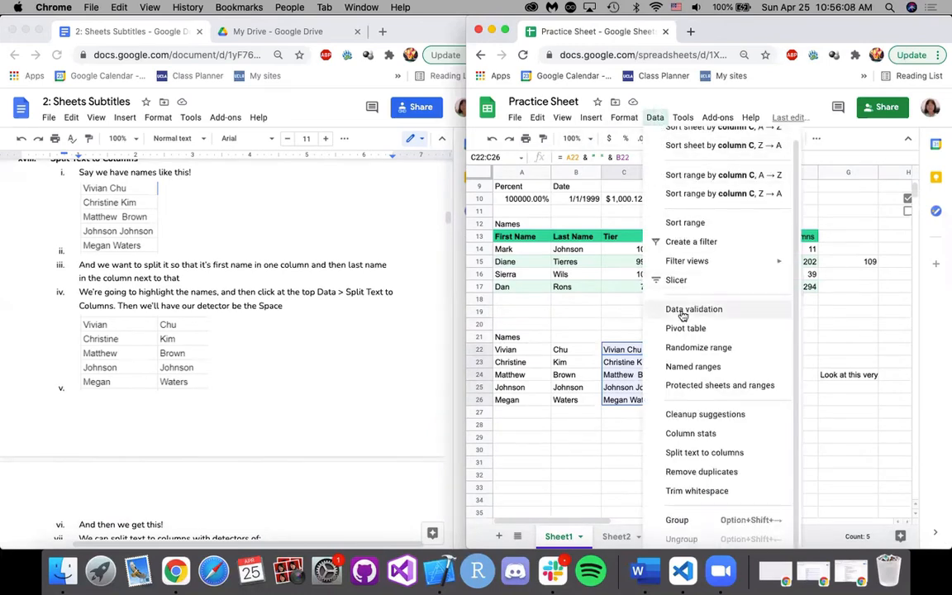
left_click(720, 453)
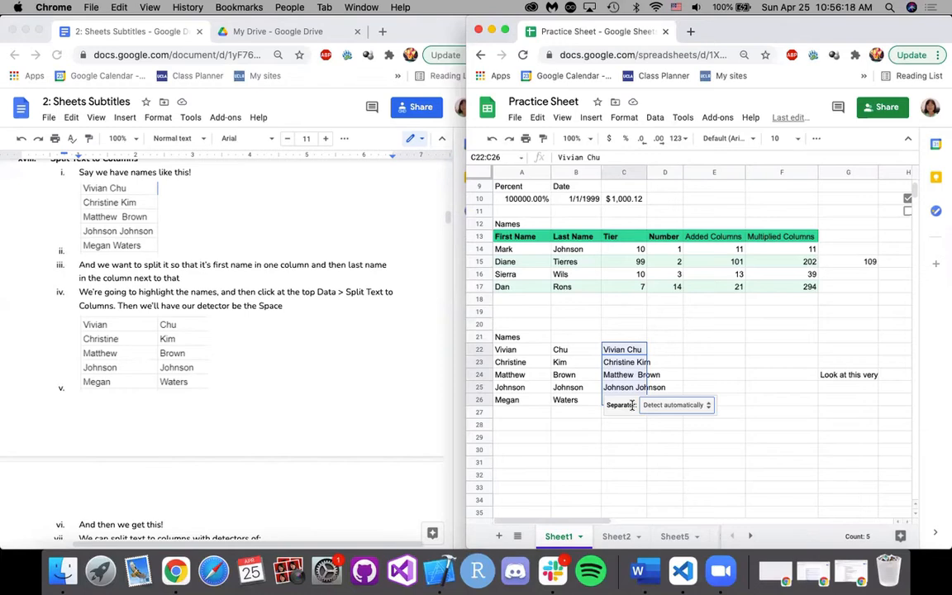
left_click(685, 410)
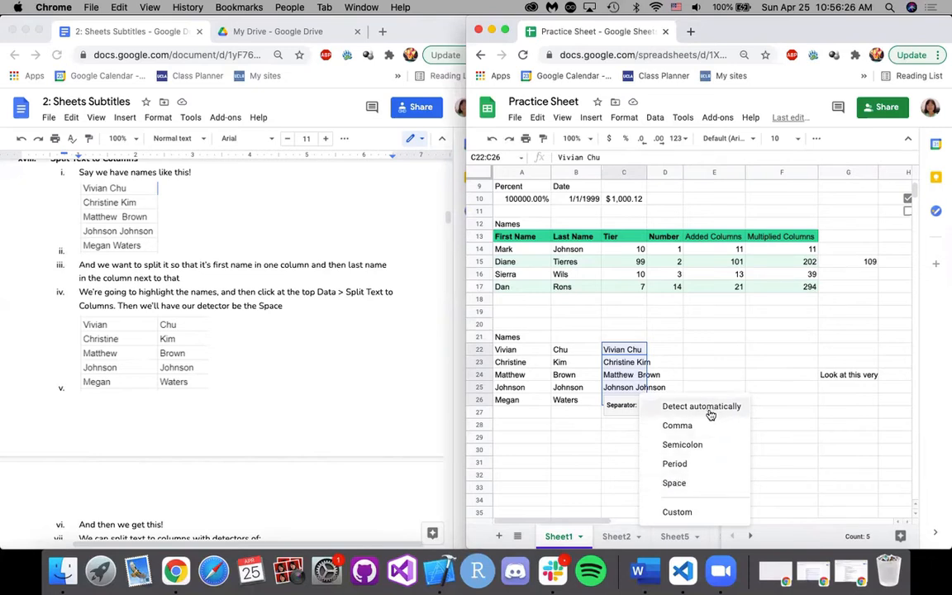
left_click(700, 483)
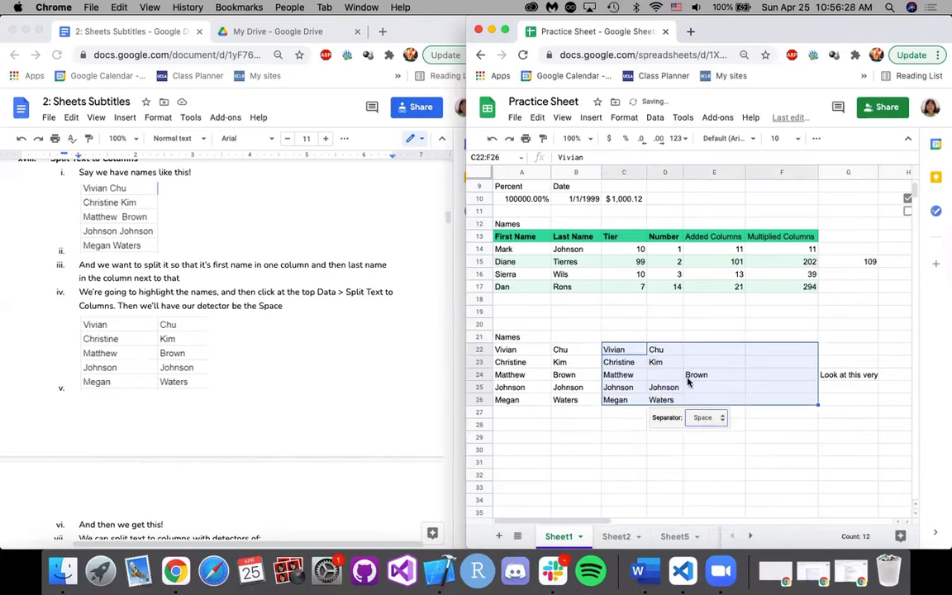
Inspect the split result around D24 and E24, undo the split, and select the combined name in C24.
left_click(666, 378)
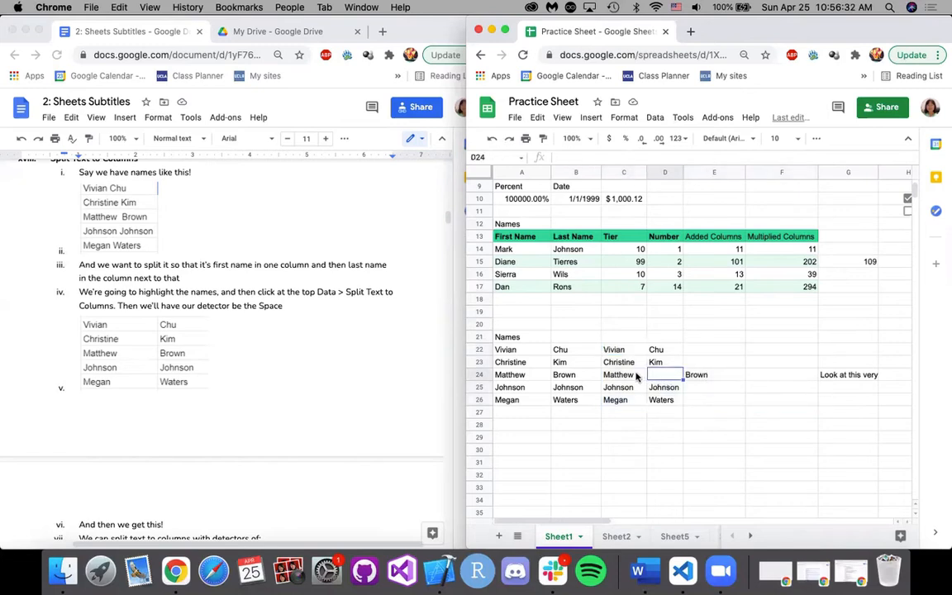
left_click(704, 381)
left_click(671, 381)
left_click(698, 351)
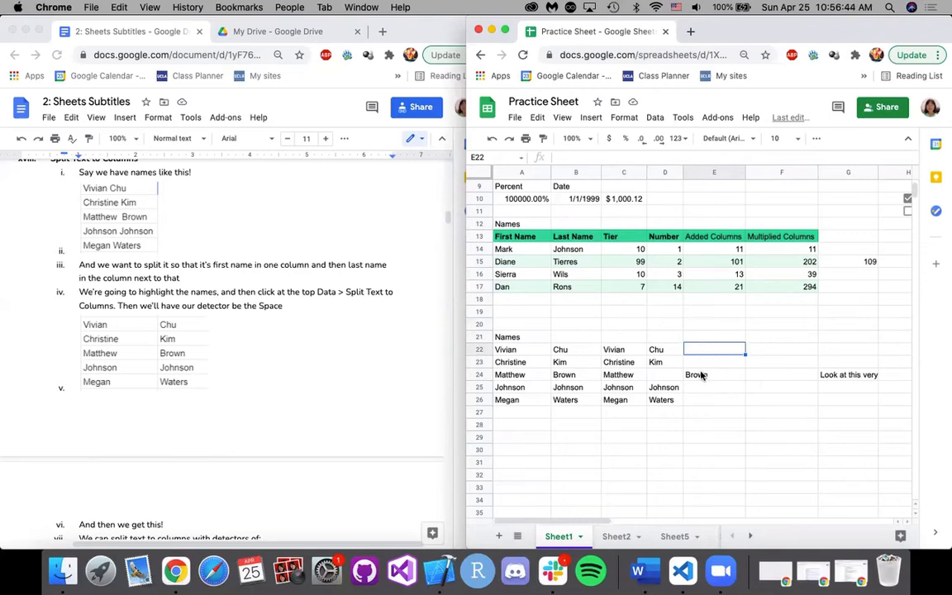
key("super+z")
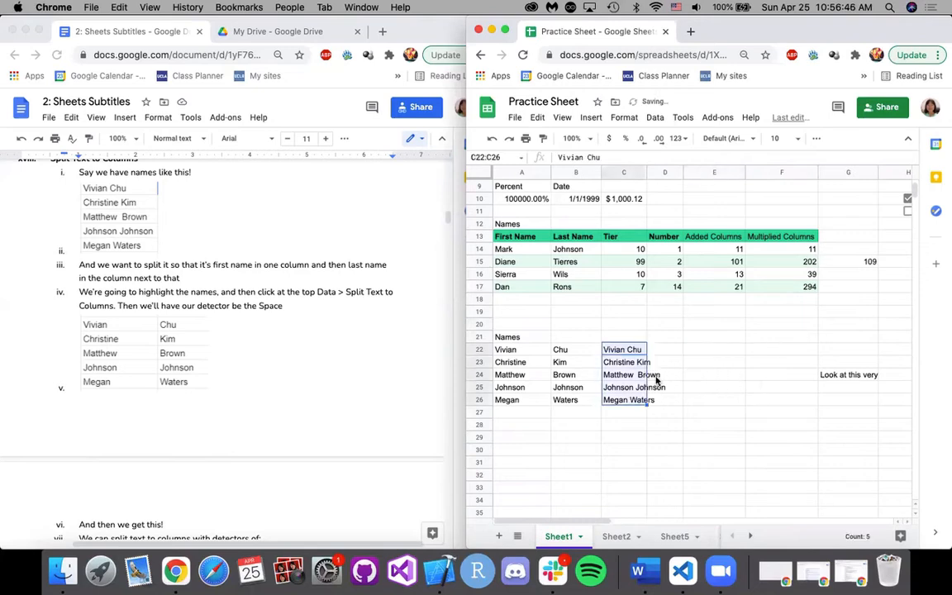
left_click(657, 376)
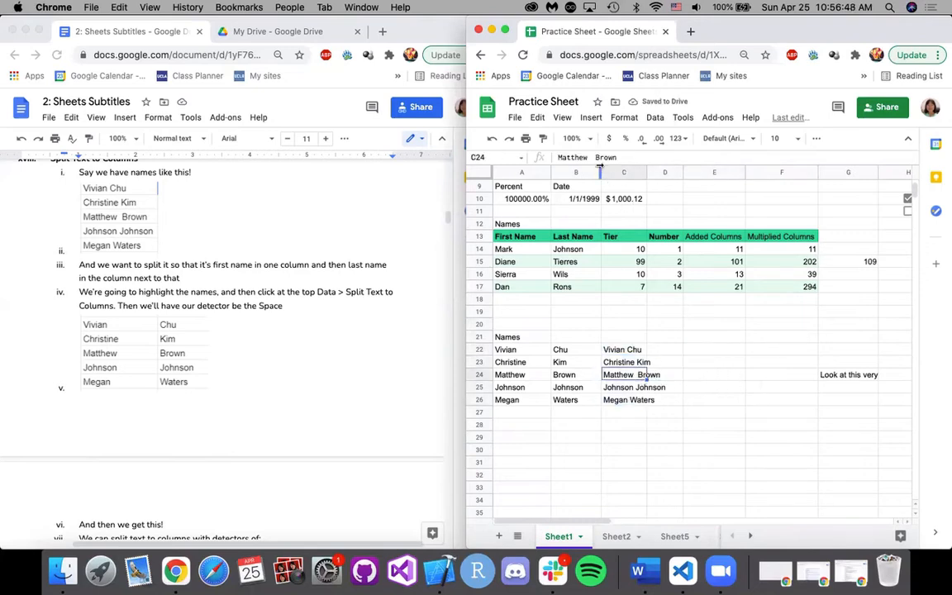
Remove the extra space between the first and last name in C24.
left_click(596, 158)
key("BackSpace")
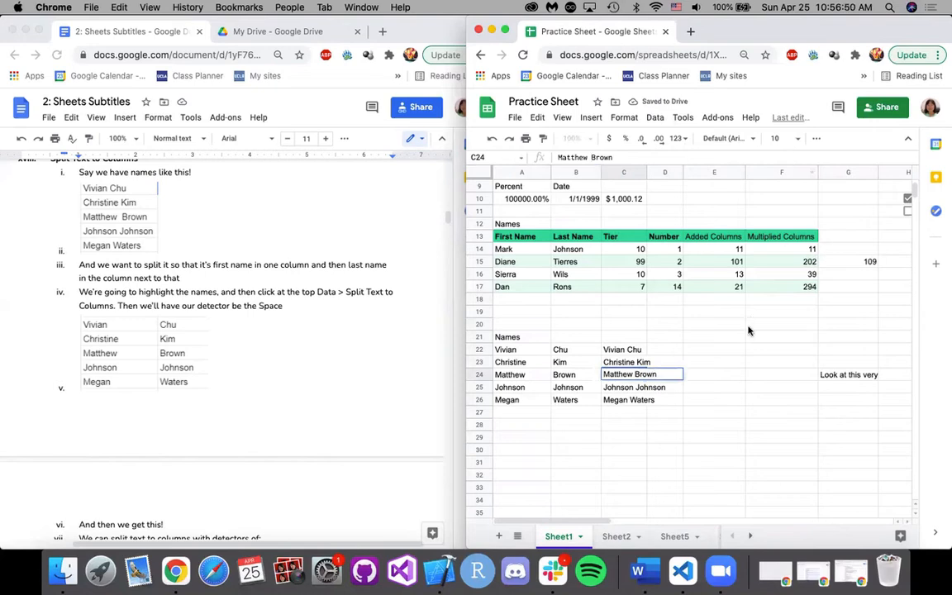
left_click(691, 373)
Start Split Text to Columns on C22:C26, review the available separator options, and leave without choosing one.
left_click_drag(614, 350, 610, 402)
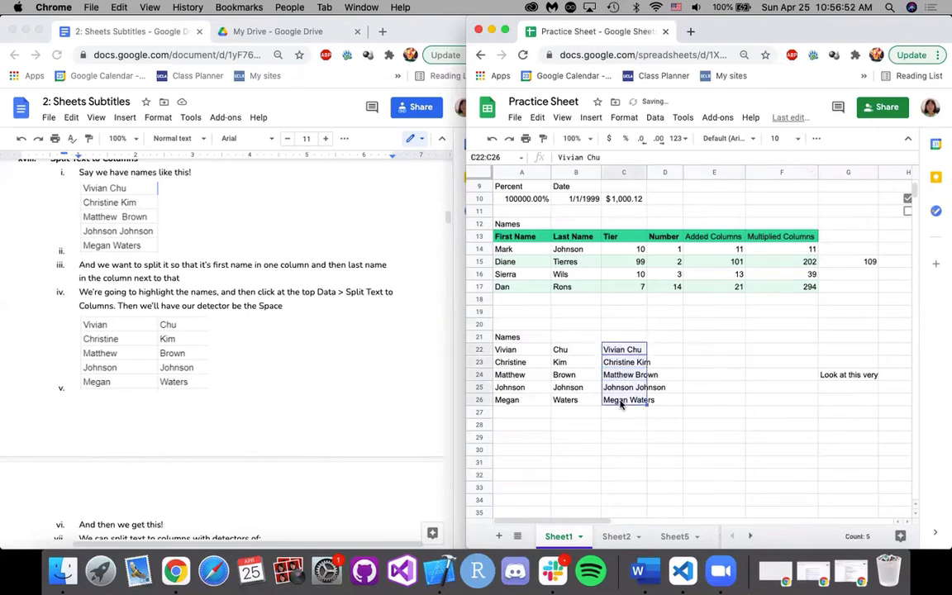
left_click(653, 118)
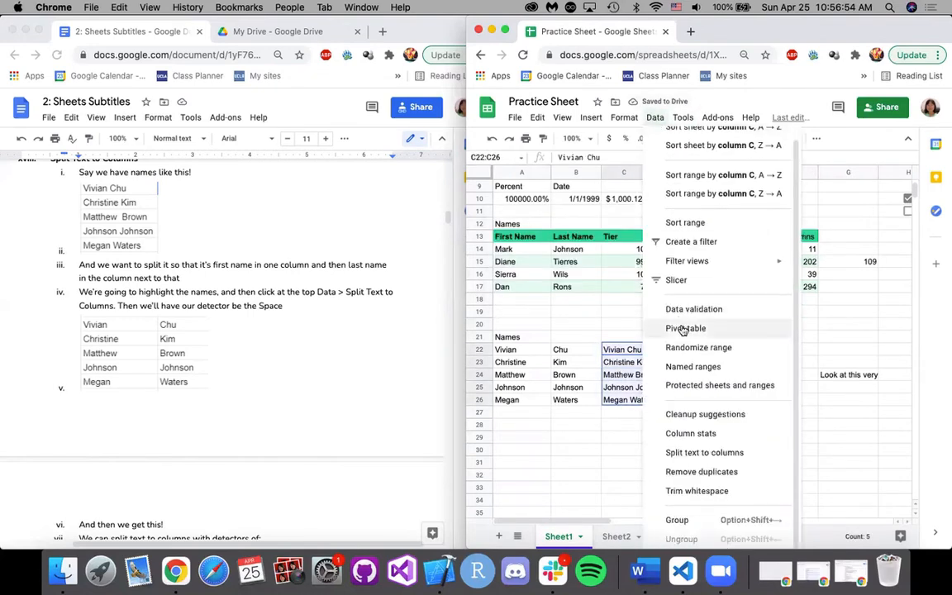
left_click(712, 456)
left_click(708, 420)
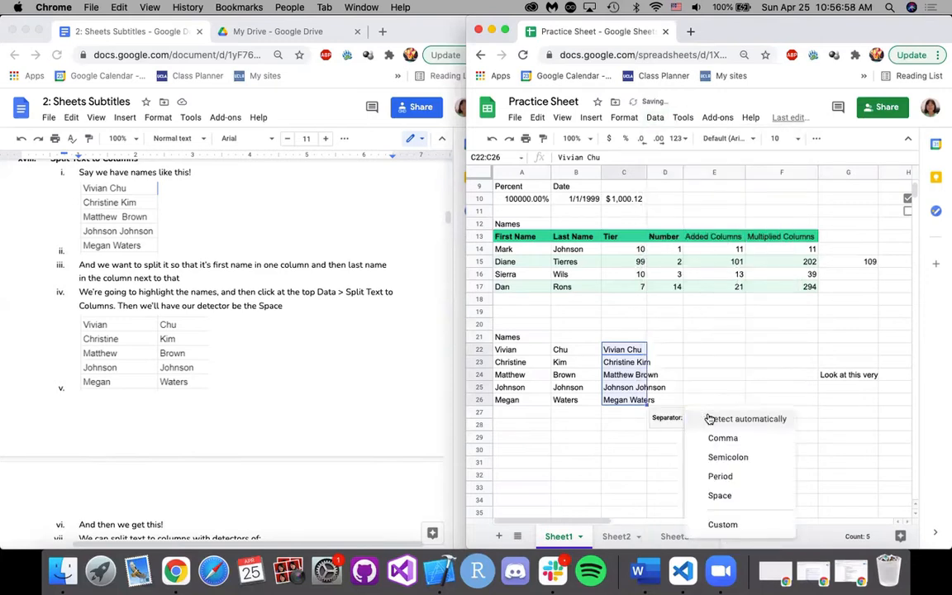
left_click(709, 420)
left_click(712, 421)
left_click(718, 420)
left_click(718, 421)
left_click(718, 421)
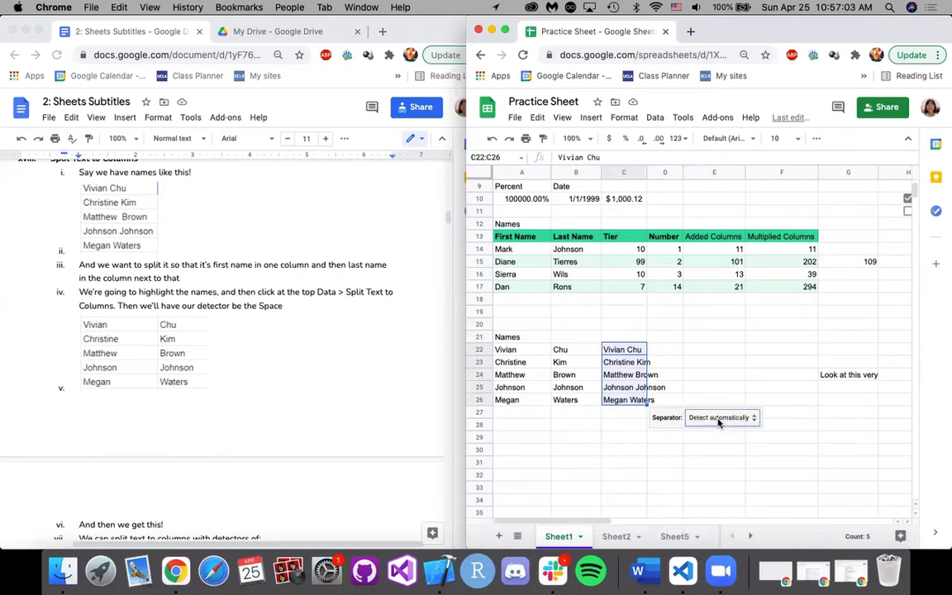
left_click(676, 375)
Split the combined names in C22:C26 into two columns using Space as the separator, and check the split cells.
left_click(617, 349)
left_click_drag(622, 351, 614, 403)
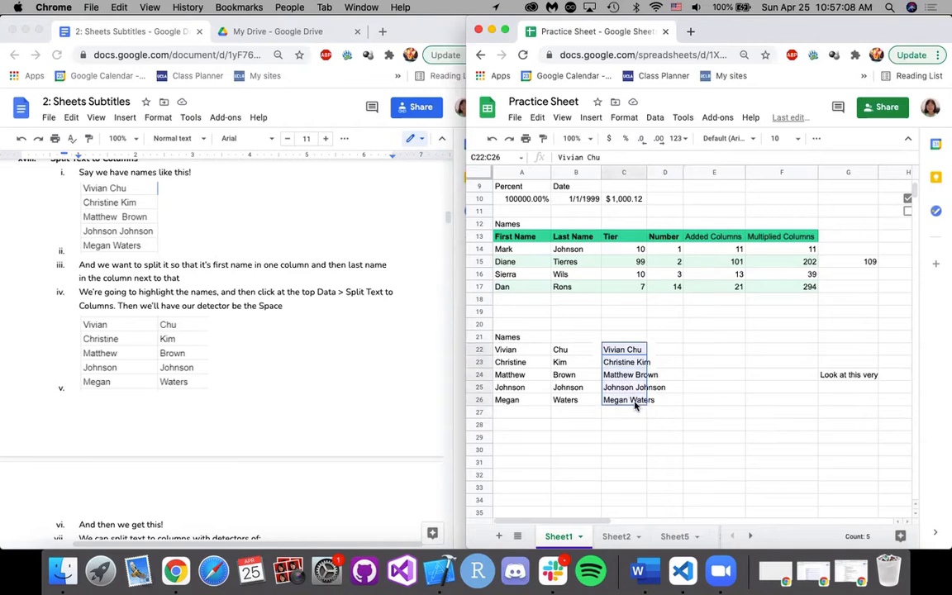
left_click(655, 117)
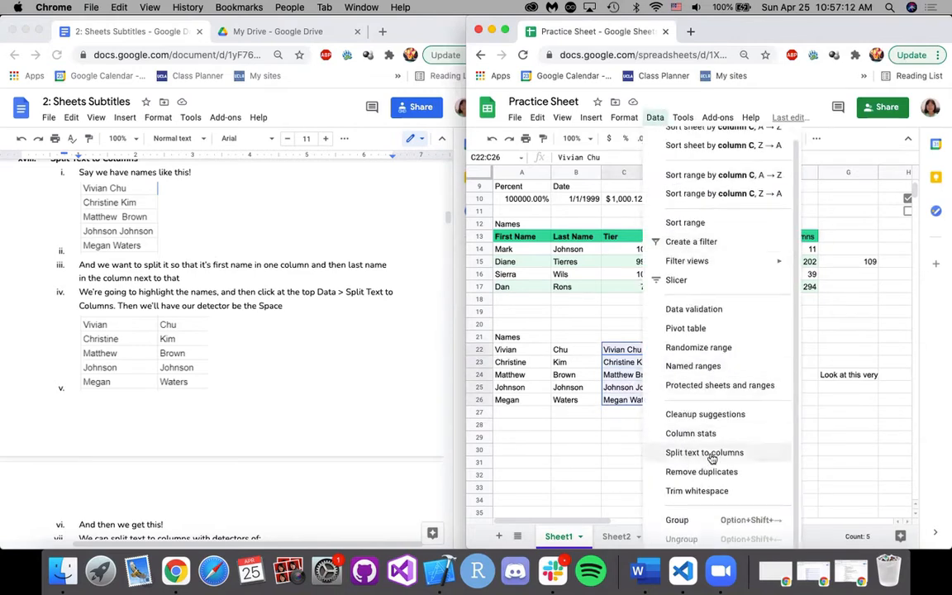
left_click(728, 456)
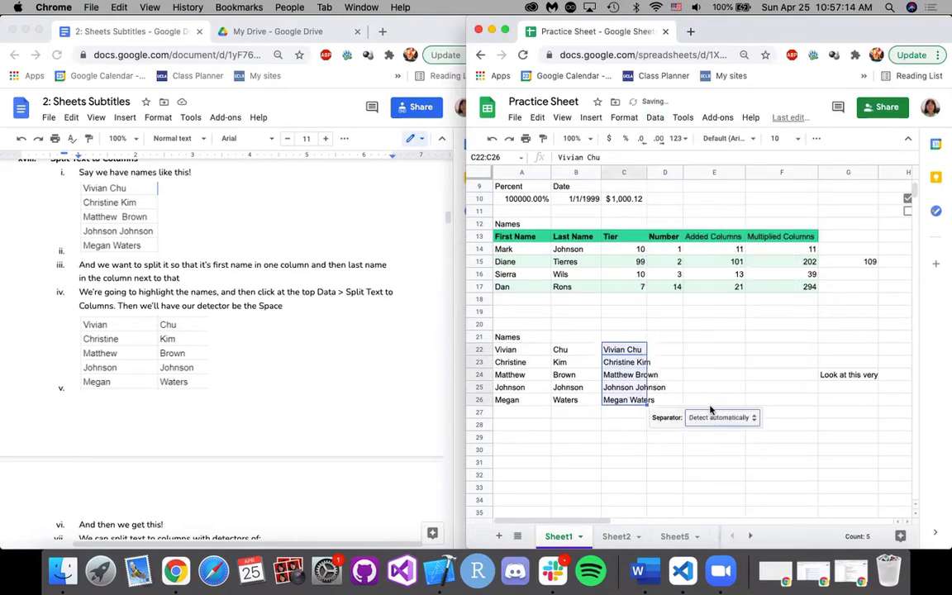
left_click(710, 417)
left_click(718, 495)
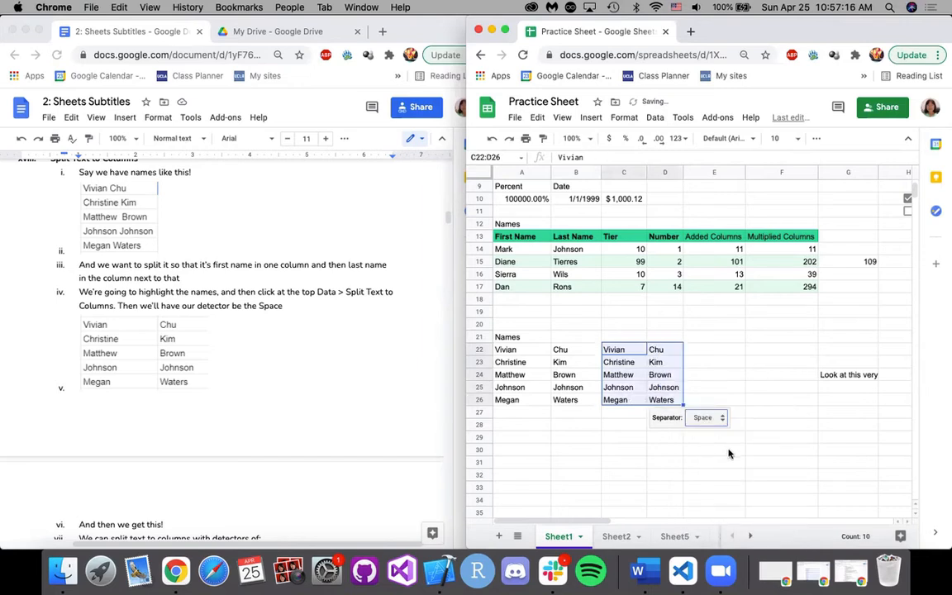
left_click(723, 390)
left_click(708, 402)
left_click(655, 351)
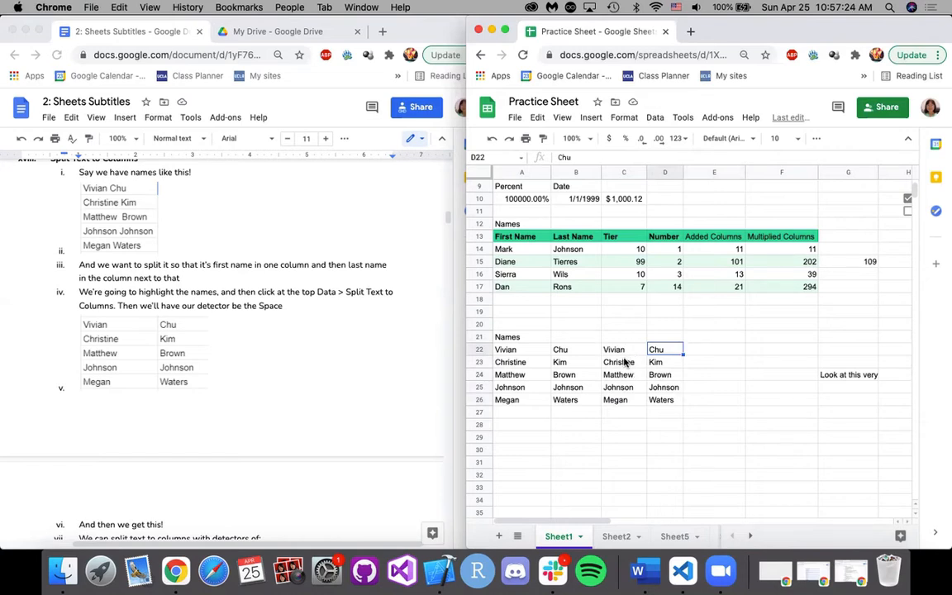
Undo the split and clear the combined names from C22:C26.
key("super+z")
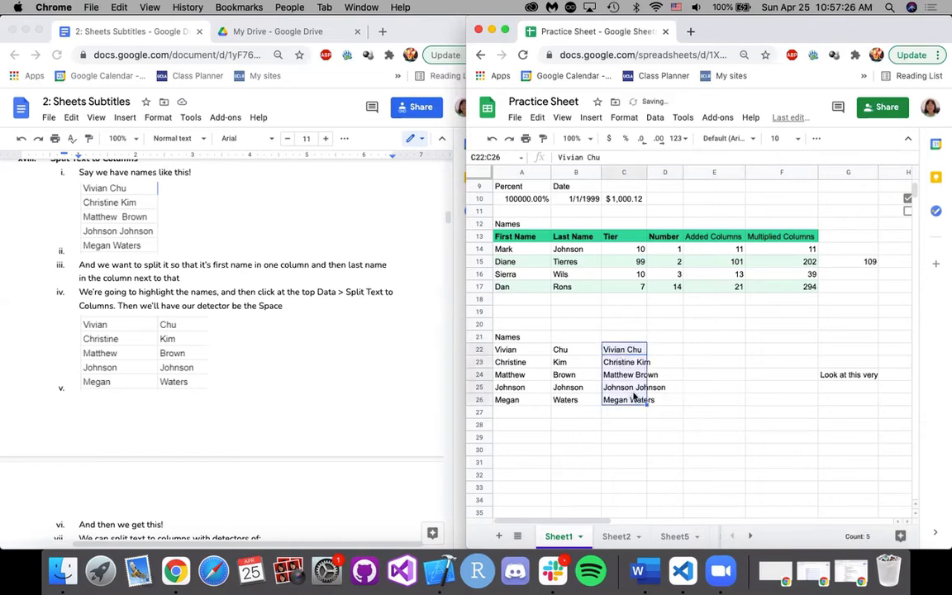
key("Delete")
Consult the Add Checkboxes notes and insert checkboxes in the empty cells C22:C26 beside the names.
scroll(322, 347, "down", 10)
scroll(324, 348, "down", 5)
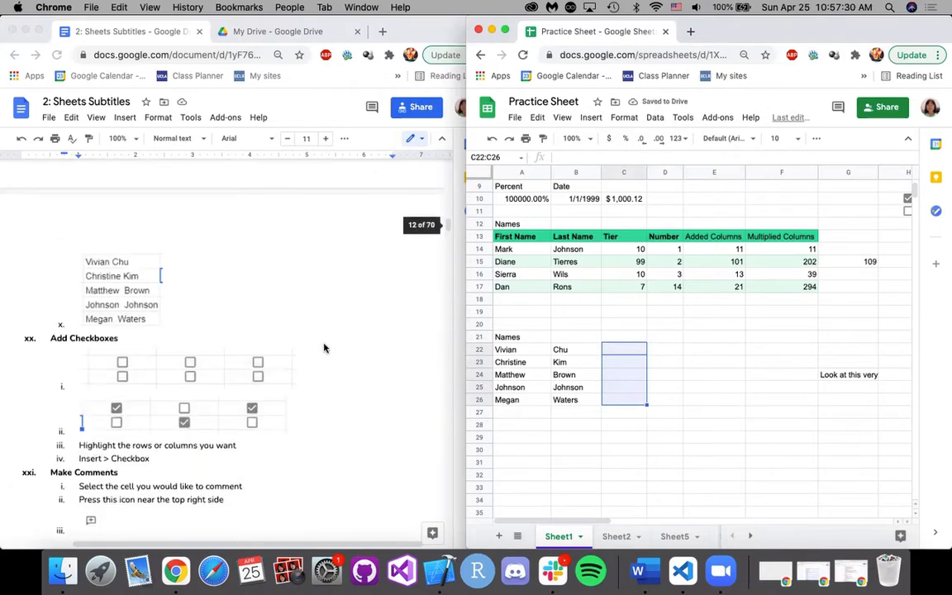
scroll(323, 348, "down", 5)
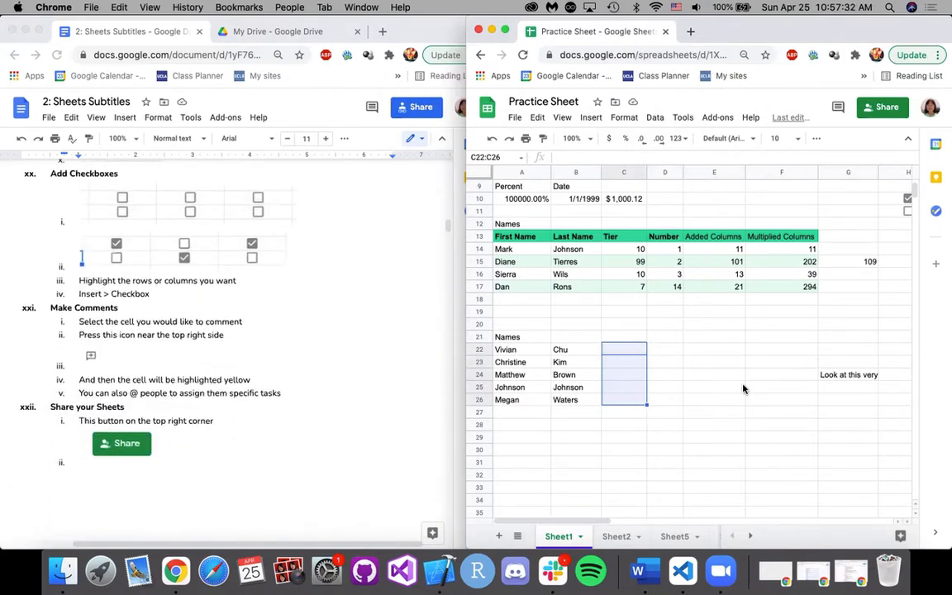
left_click(665, 386)
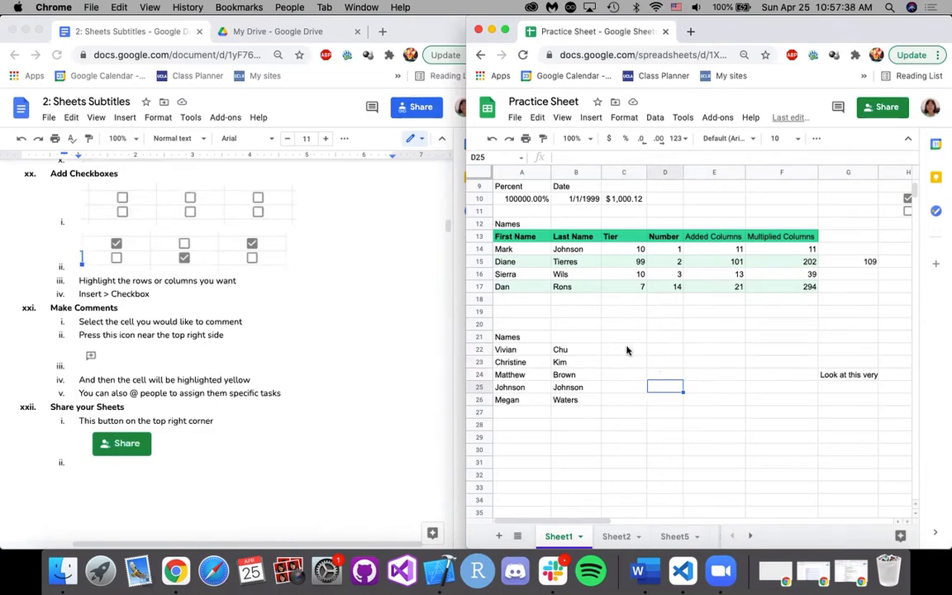
left_click(629, 348)
left_click_drag(627, 377, 626, 401)
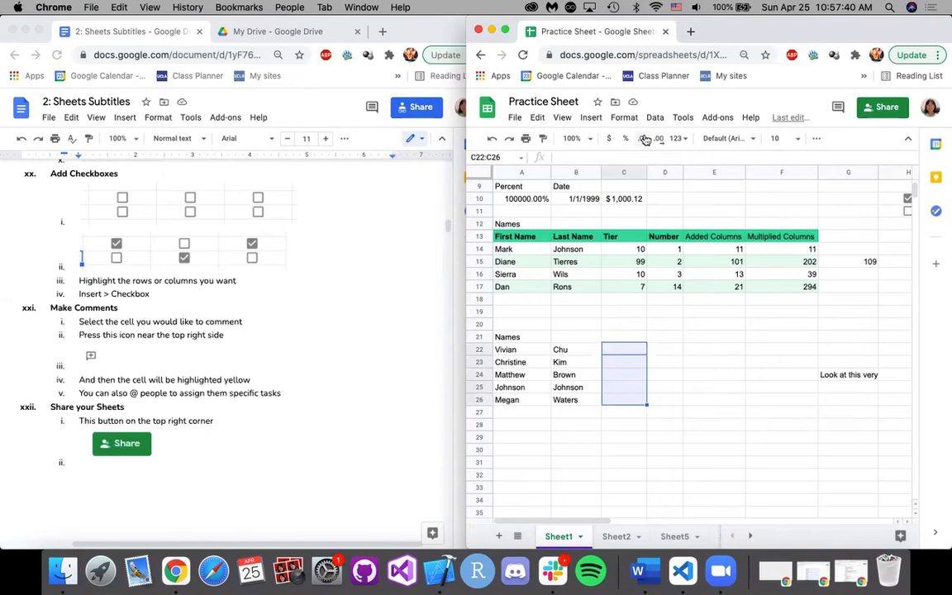
left_click(591, 117)
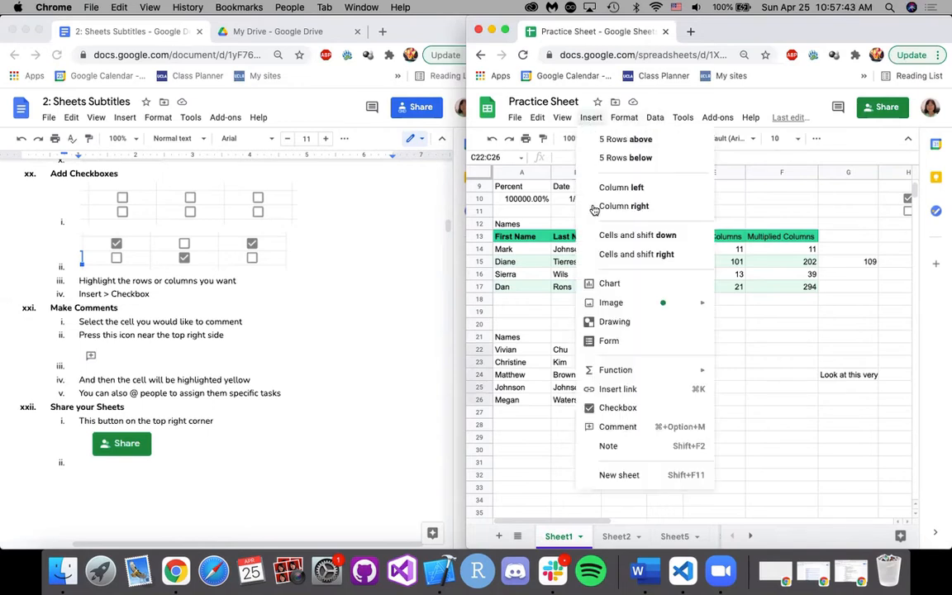
left_click(618, 408)
left_click(665, 361)
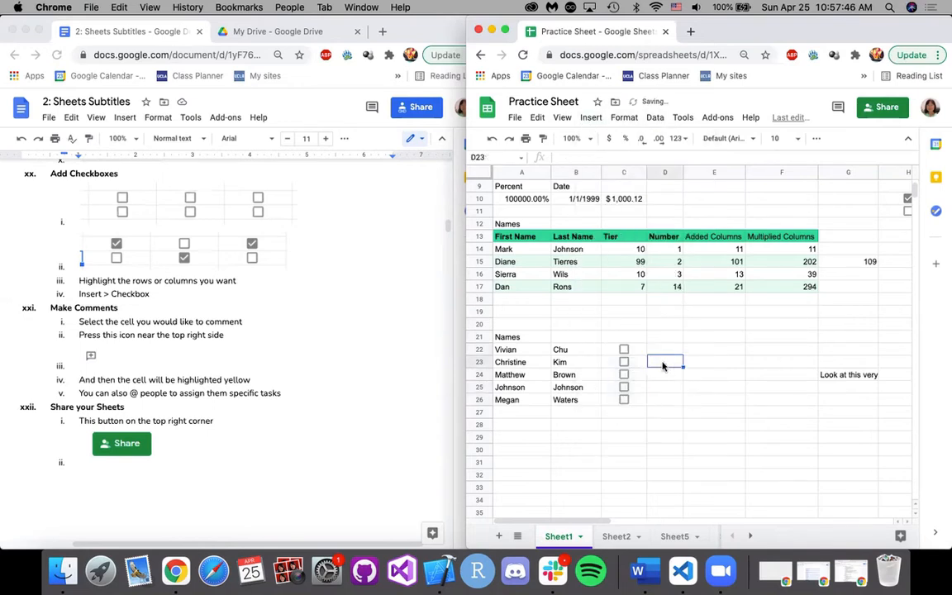
Try out the new checkboxes in C22:C26 by toggling them one by one.
left_click(619, 351)
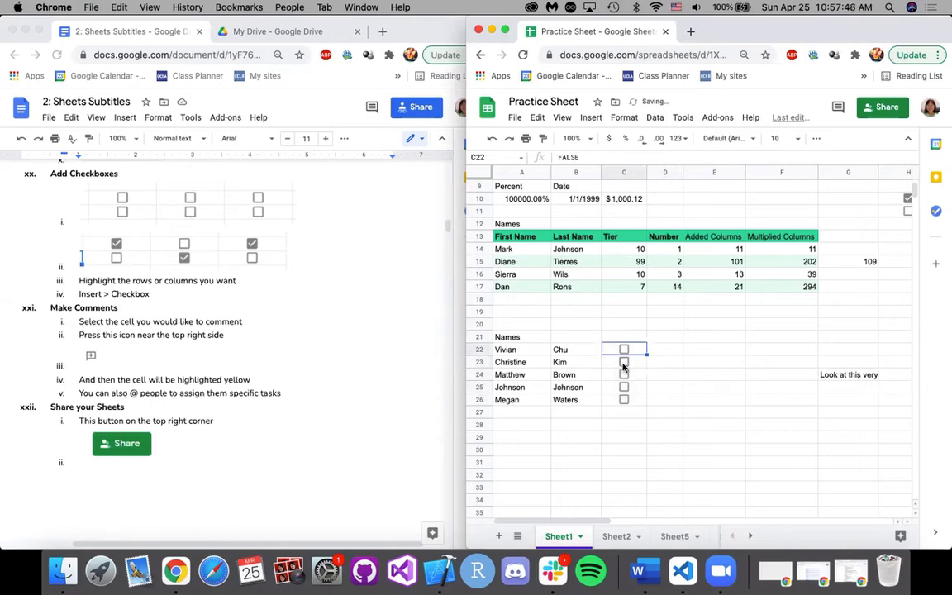
left_click(624, 366)
left_click(624, 375)
left_click(625, 402)
left_click(623, 389)
Delete the checkboxes from C22:C26.
left_click(670, 337)
left_click_drag(634, 348, 634, 399)
key("Delete")
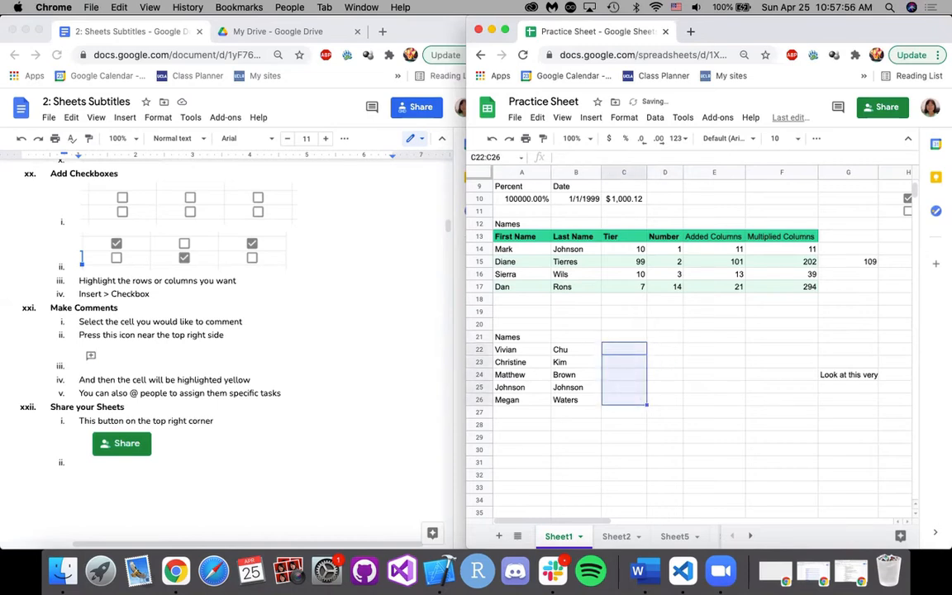
left_click(661, 366)
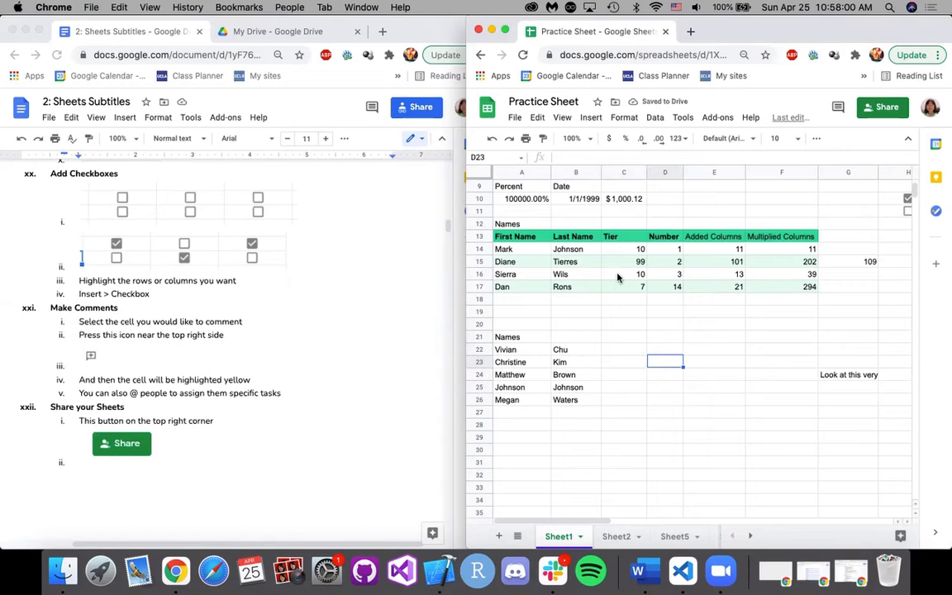
Consult the Make Comments notes, start a comment on C22, try the @ mention, and discard the comment.
scroll(271, 350, "down", 3)
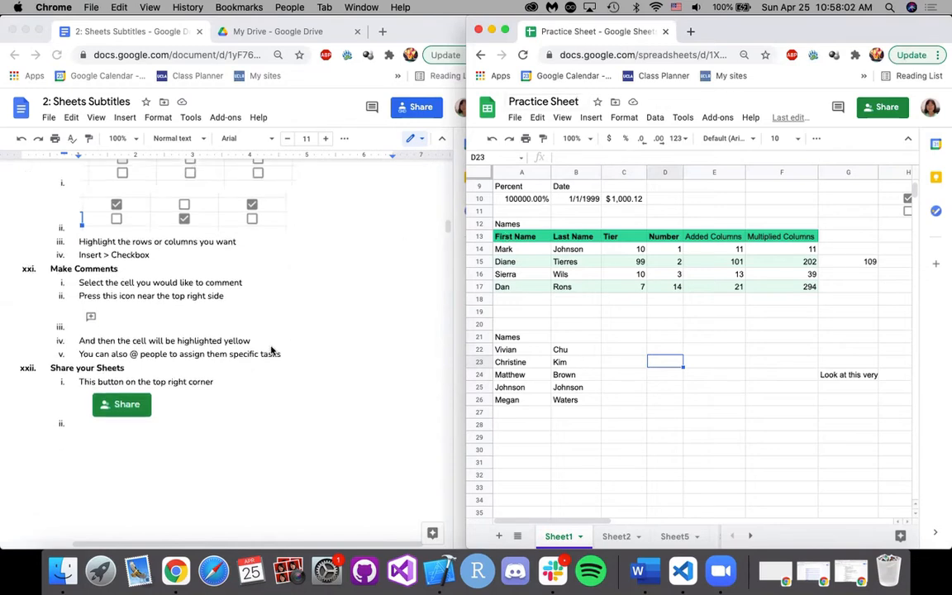
left_click(623, 340)
left_click(619, 352)
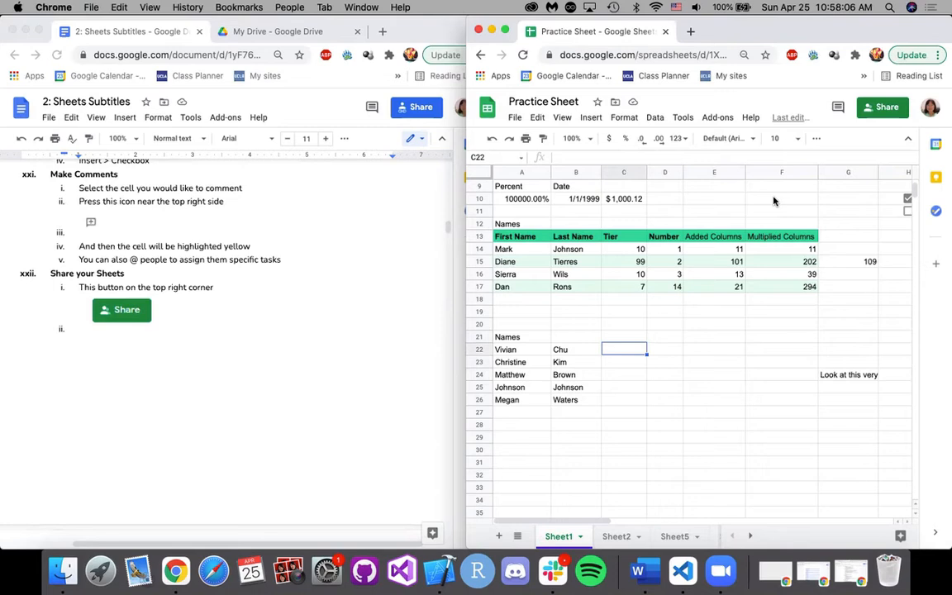
left_click(816, 137)
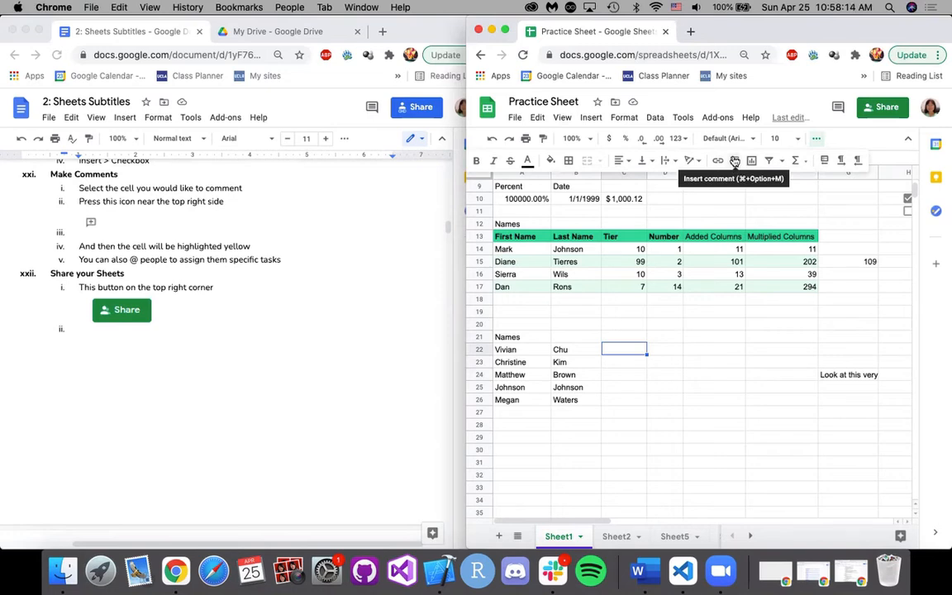
left_click(734, 161)
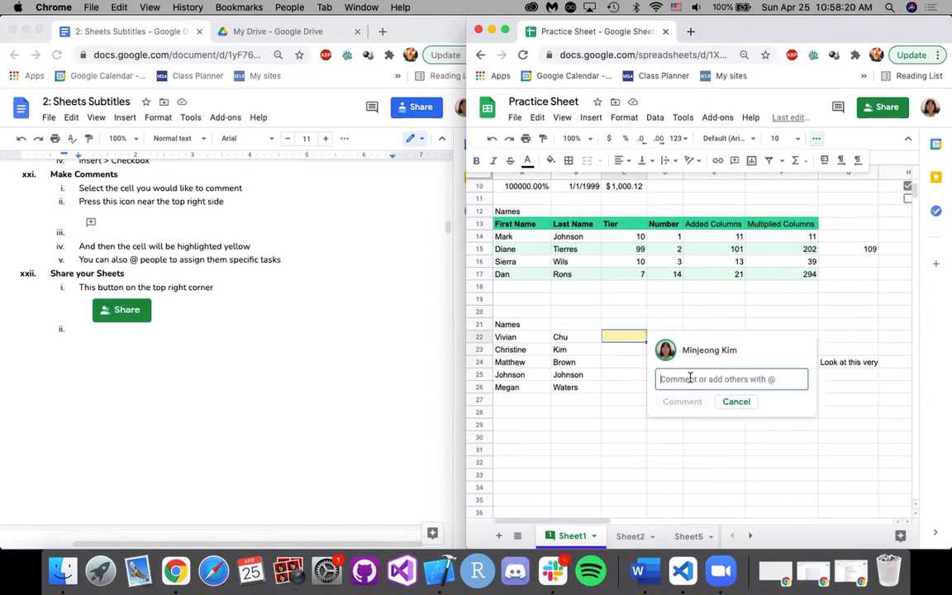
type("@")
key("BackSpace")
left_click(735, 402)
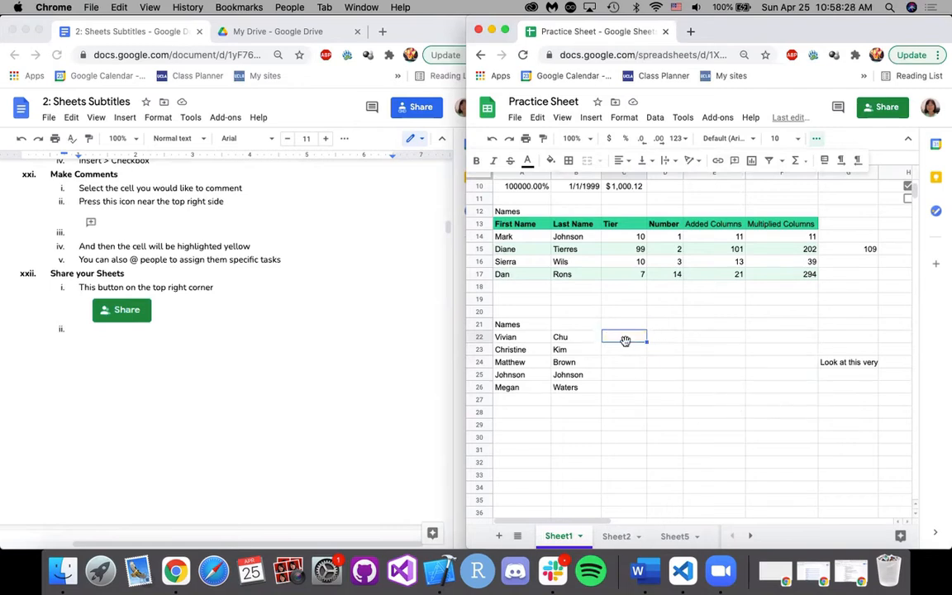
Read the notes on sharing and saving the file, and view the print settings for the current sheet without printing.
left_click(621, 362)
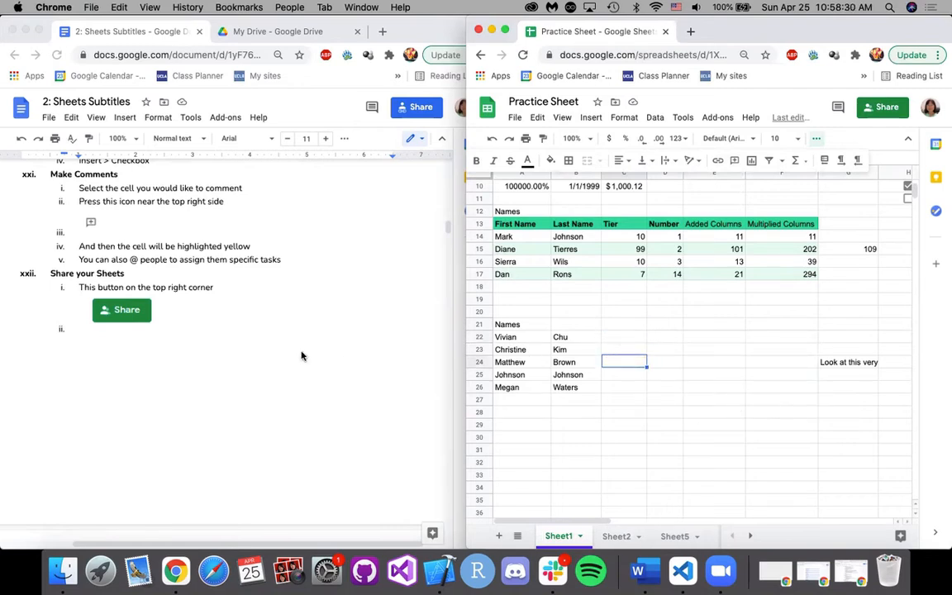
key("super+v")
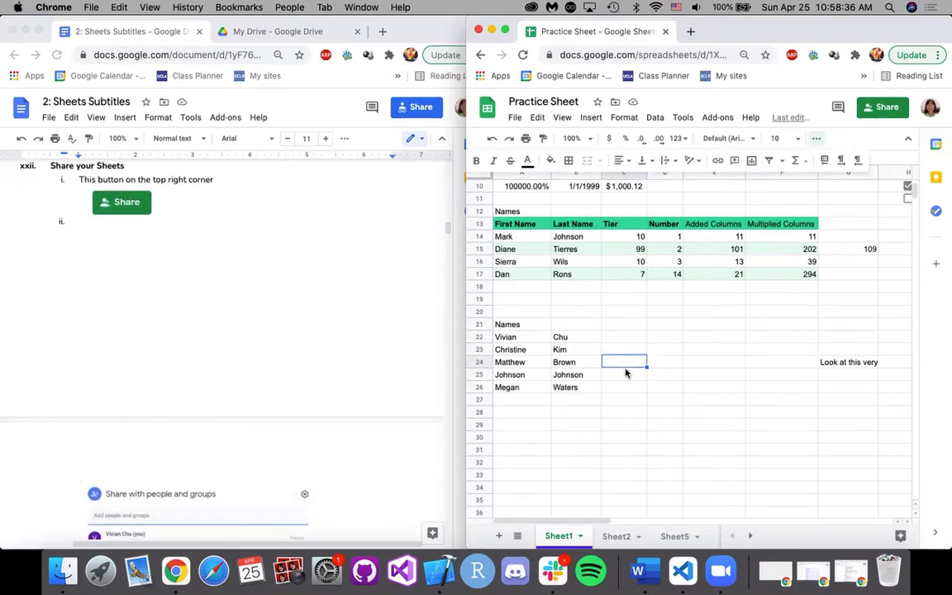
scroll(284, 425, "down", 3)
scroll(341, 412, "down", 10)
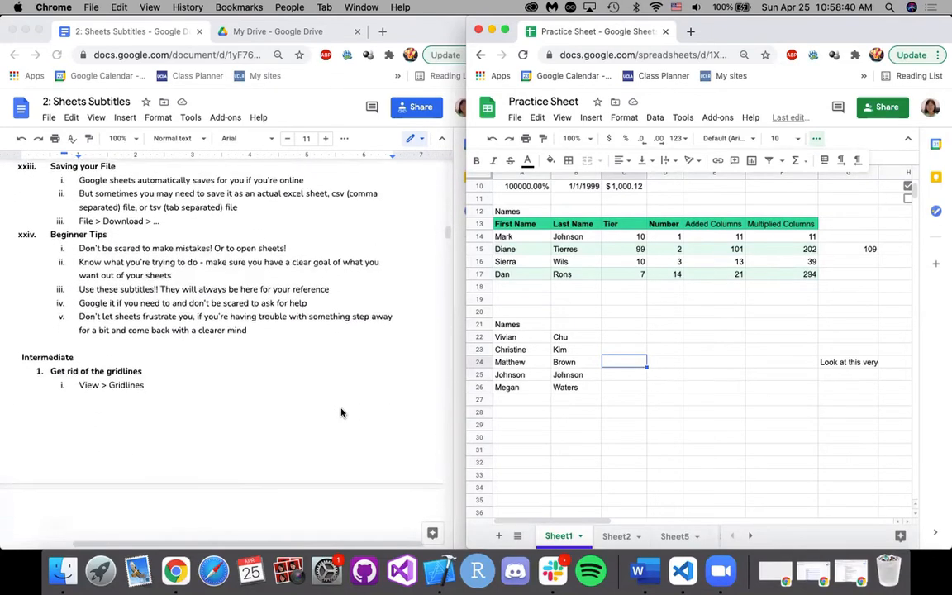
left_click(515, 119)
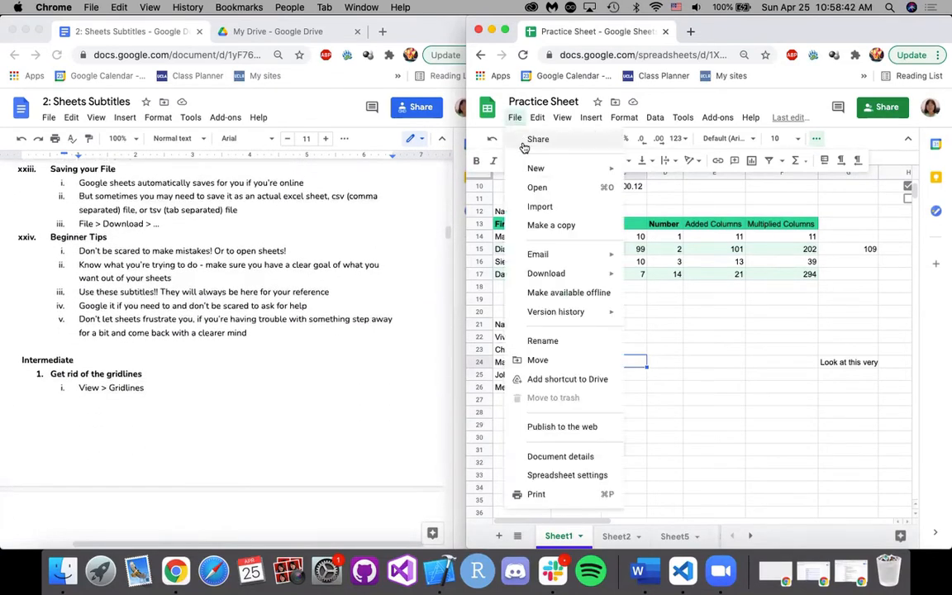
left_click(516, 120)
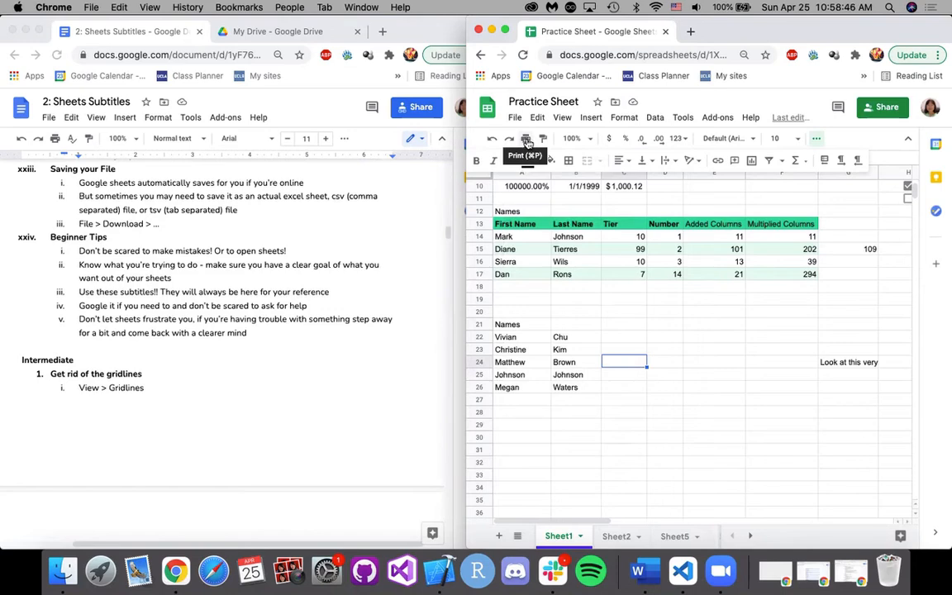
left_click(526, 141)
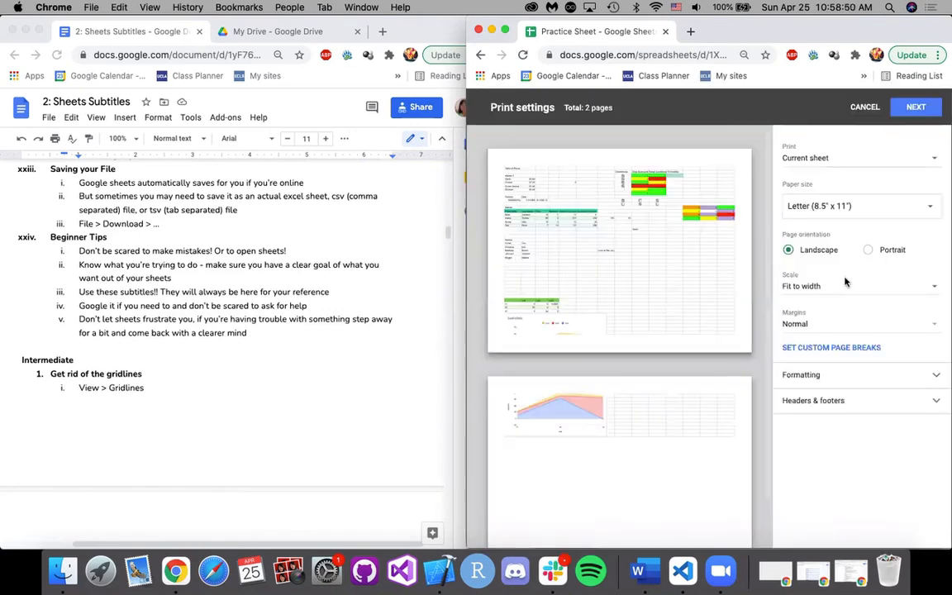
left_click(862, 112)
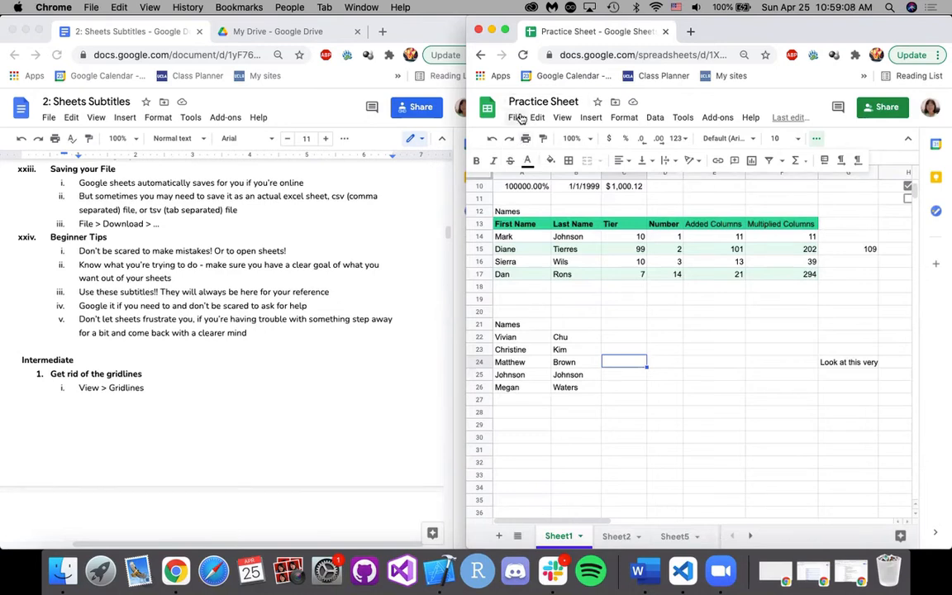
Show the file formats available for downloading the spreadsheet.
left_click(514, 118)
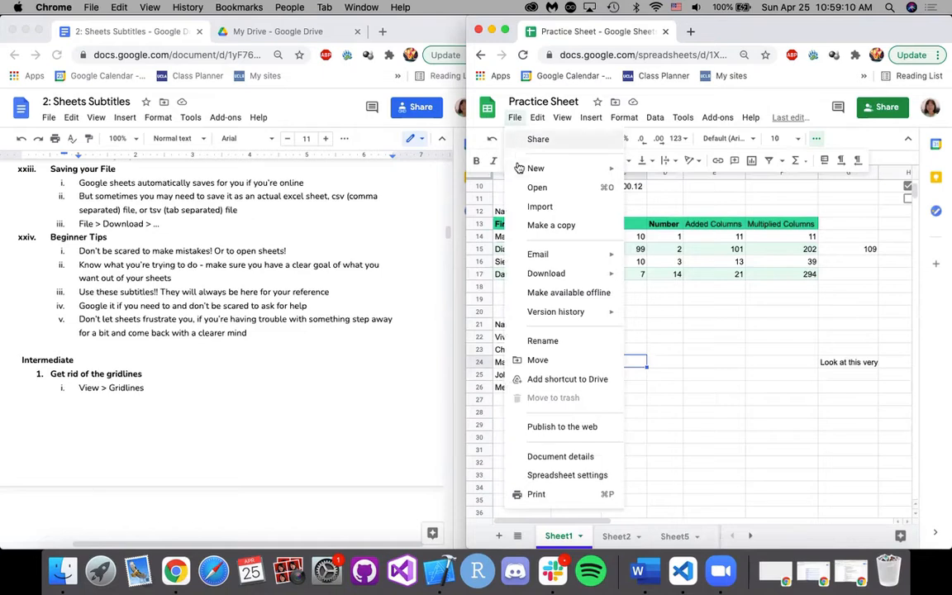
mouse_move(536, 272)
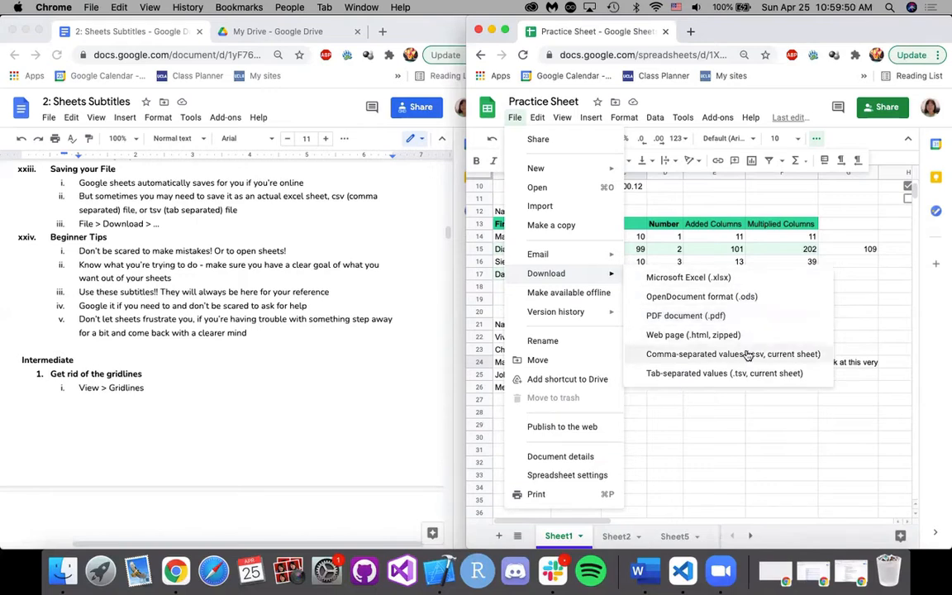
left_click(859, 329)
left_click(669, 299)
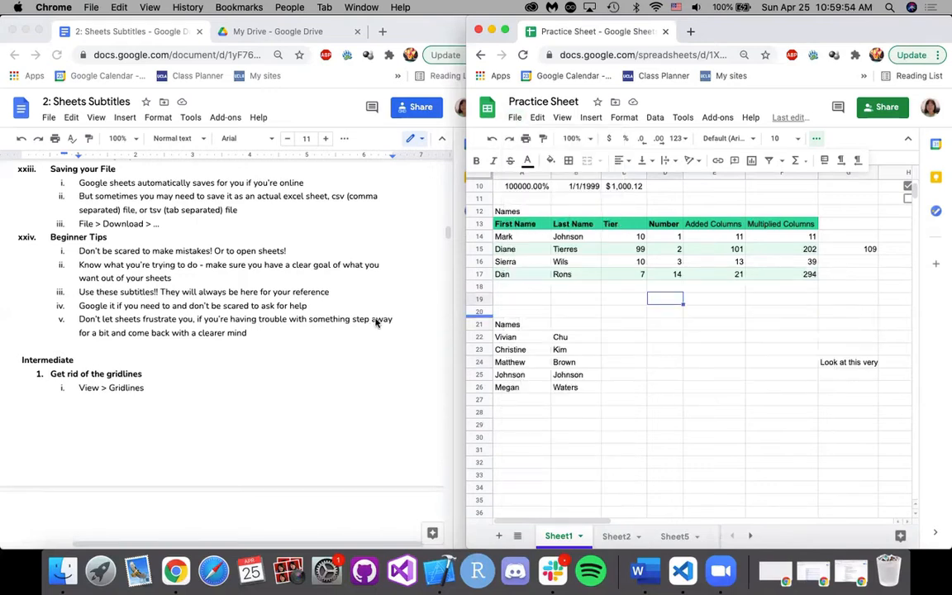
left_click(602, 301)
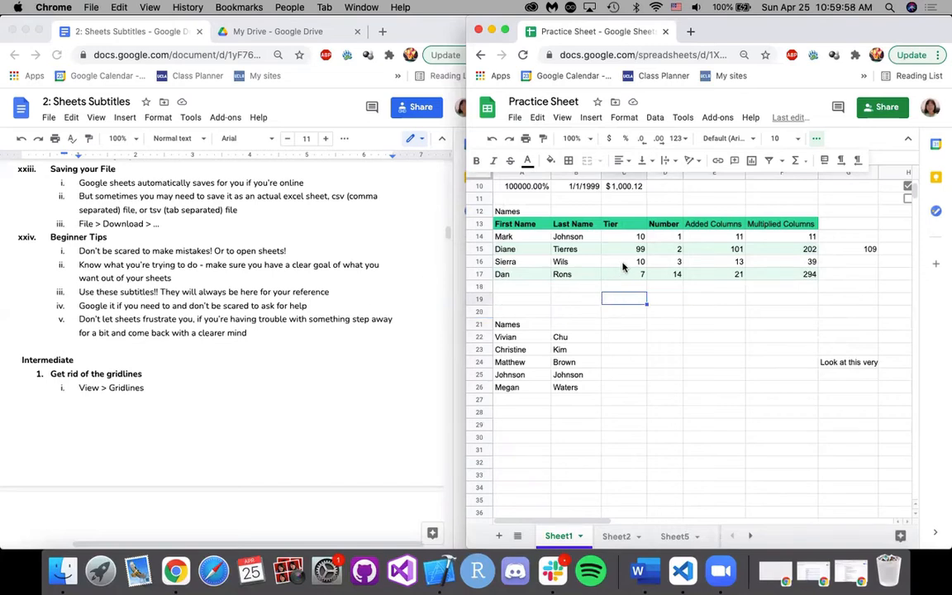
left_click(622, 314)
scroll(640, 273, "up", 1)
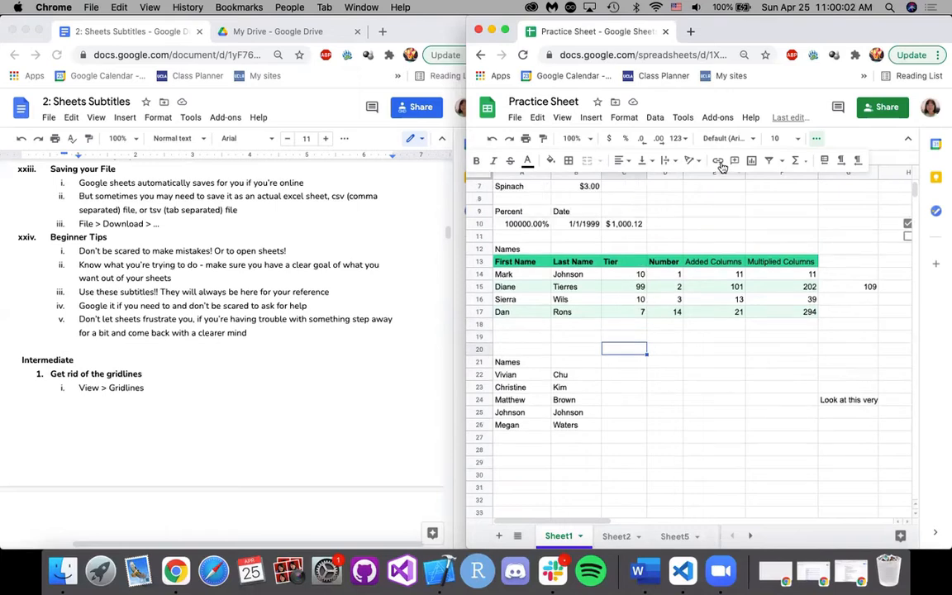
left_click(692, 162)
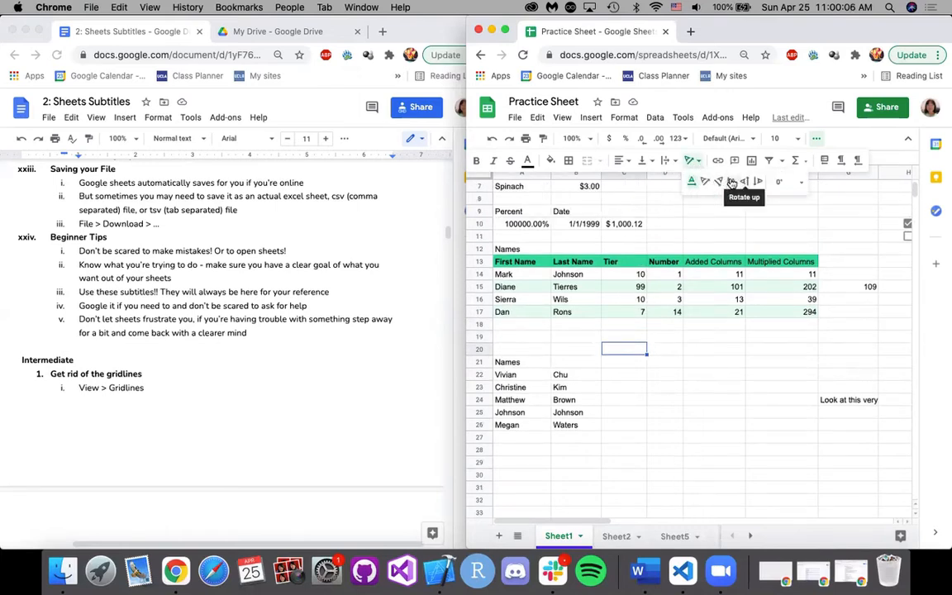
left_click(690, 163)
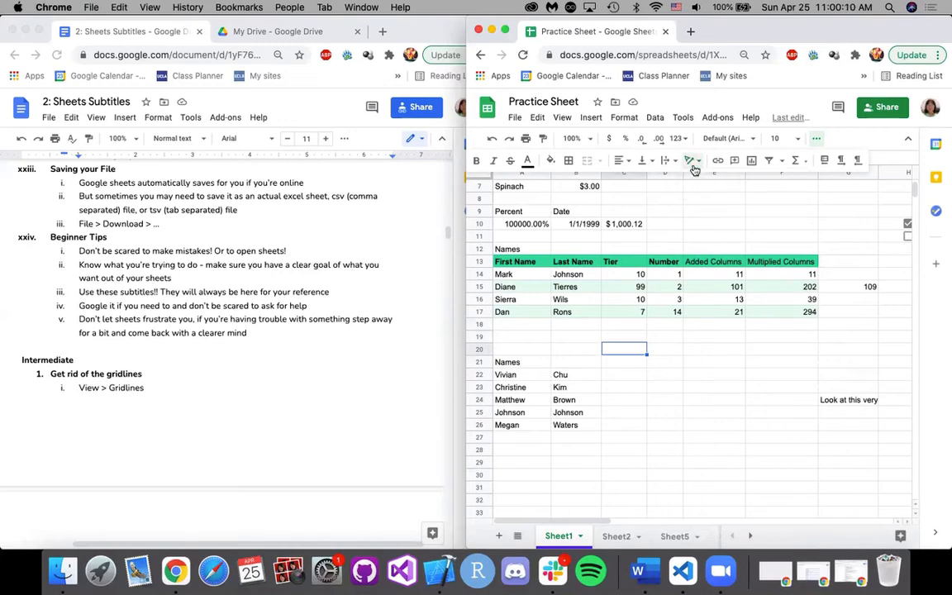
left_click(667, 354)
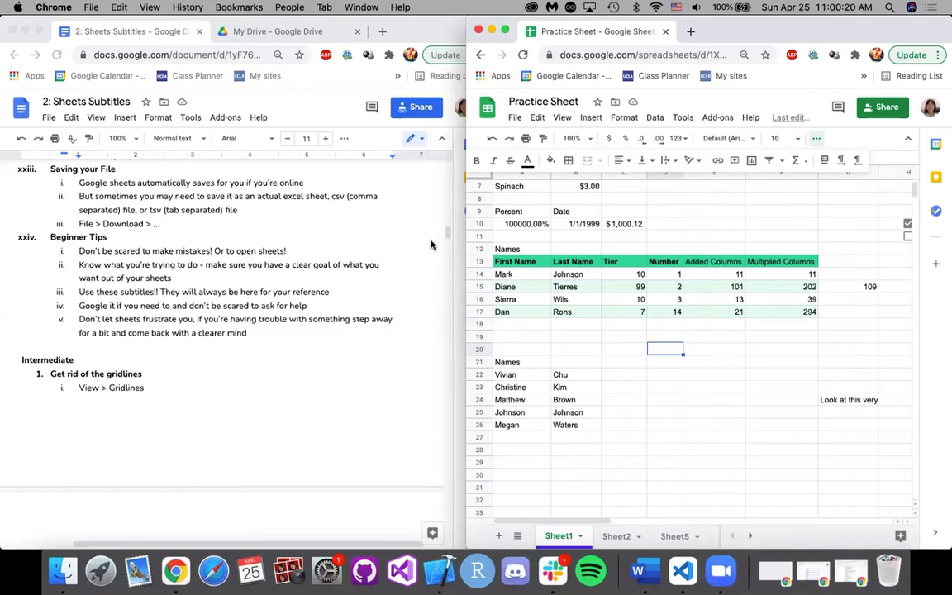
Consult the Intermediate notes on gridlines and hide the gridlines on Sheet1.
scroll(300, 354, "down", 5)
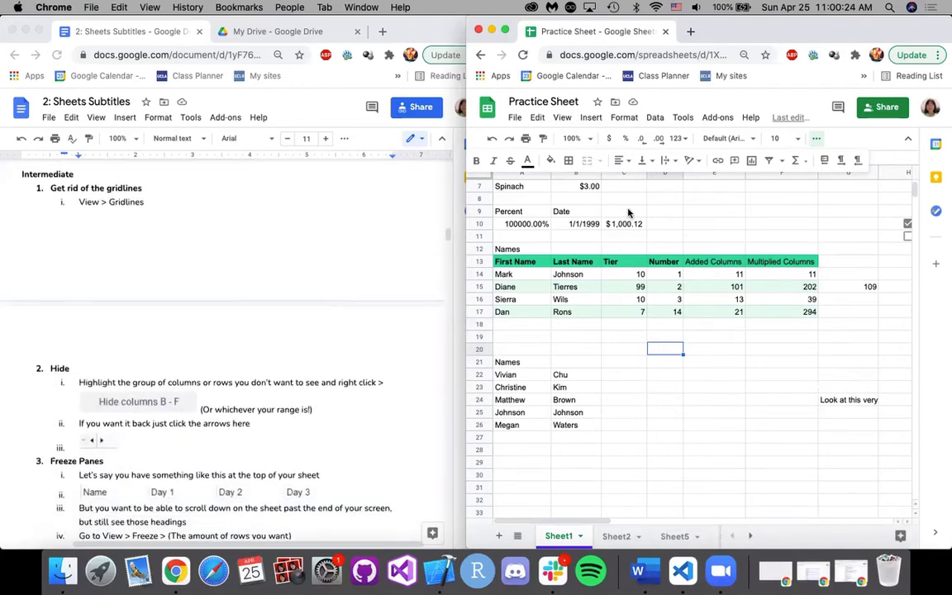
left_click(817, 138)
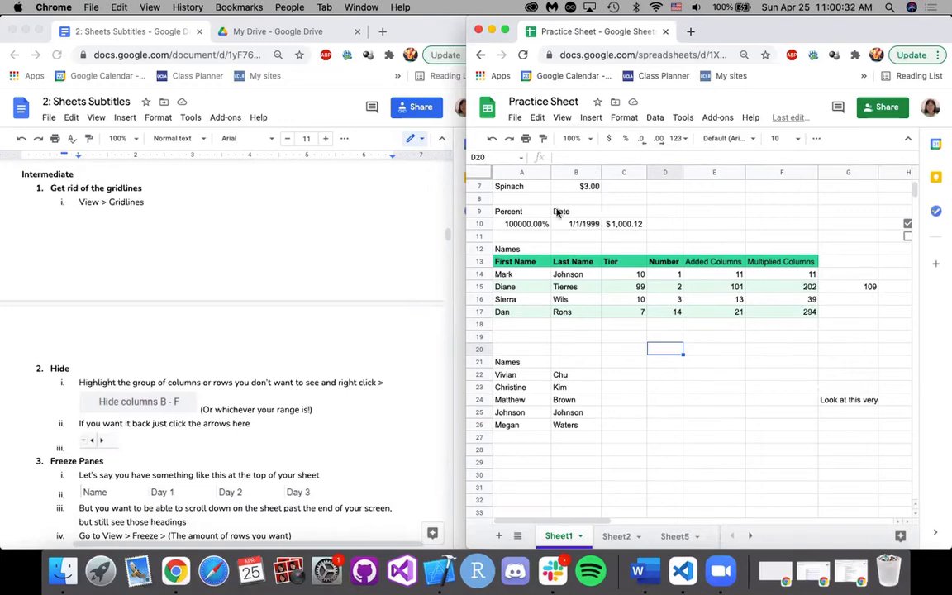
scroll(558, 213, "up", 2)
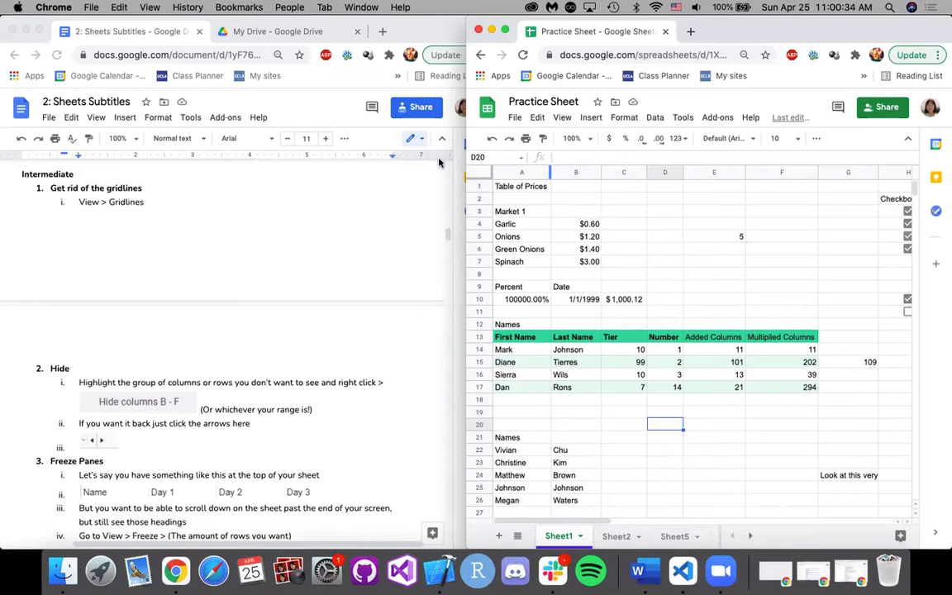
left_click(560, 119)
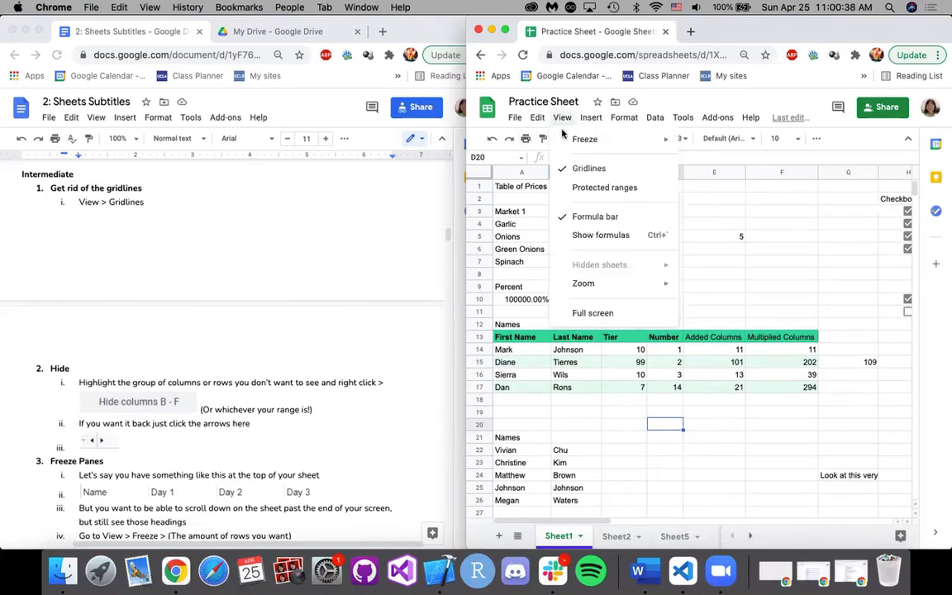
left_click(576, 176)
left_click(715, 237)
left_click(741, 263)
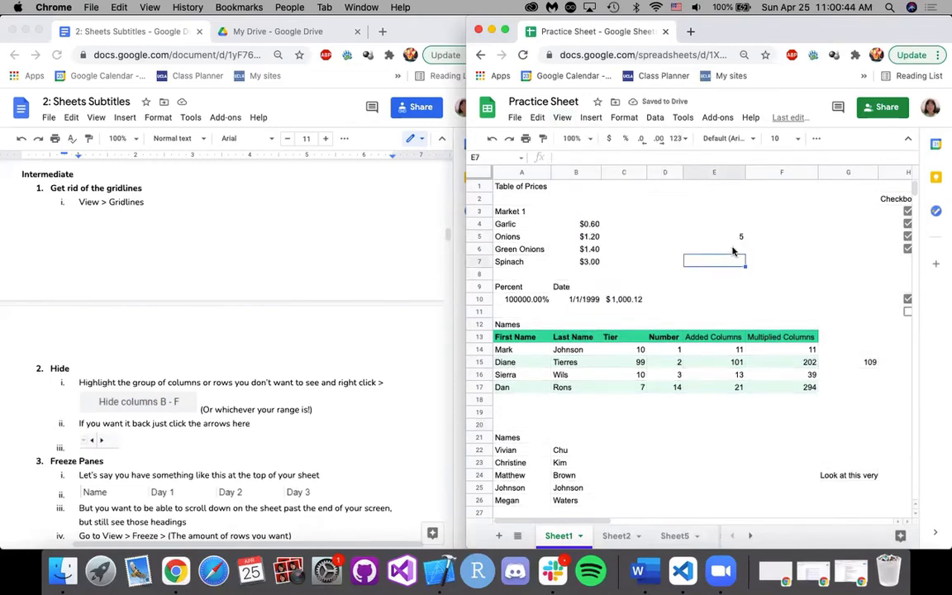
left_click(791, 263)
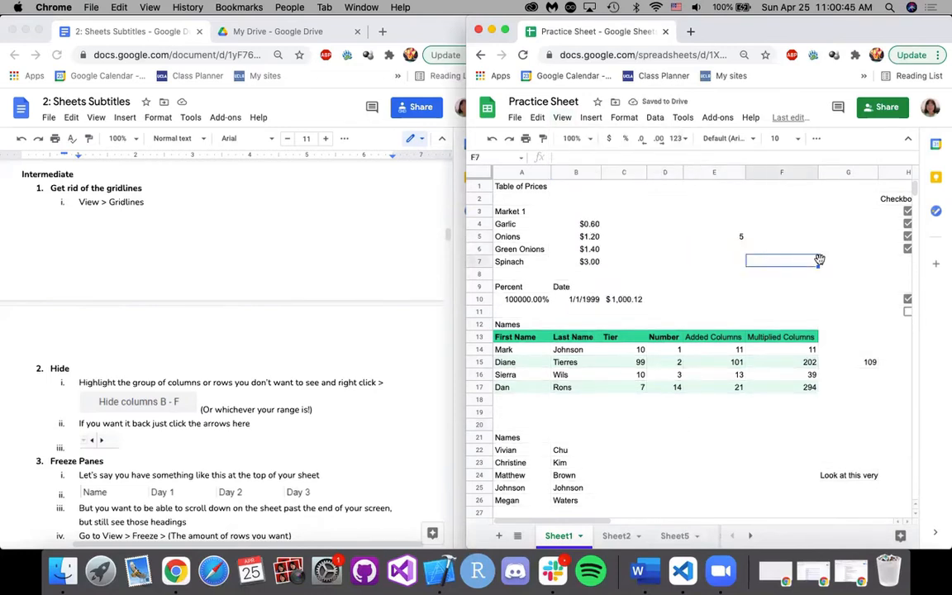
Show the gridlines on Sheet1 again.
left_click(561, 117)
left_click(633, 166)
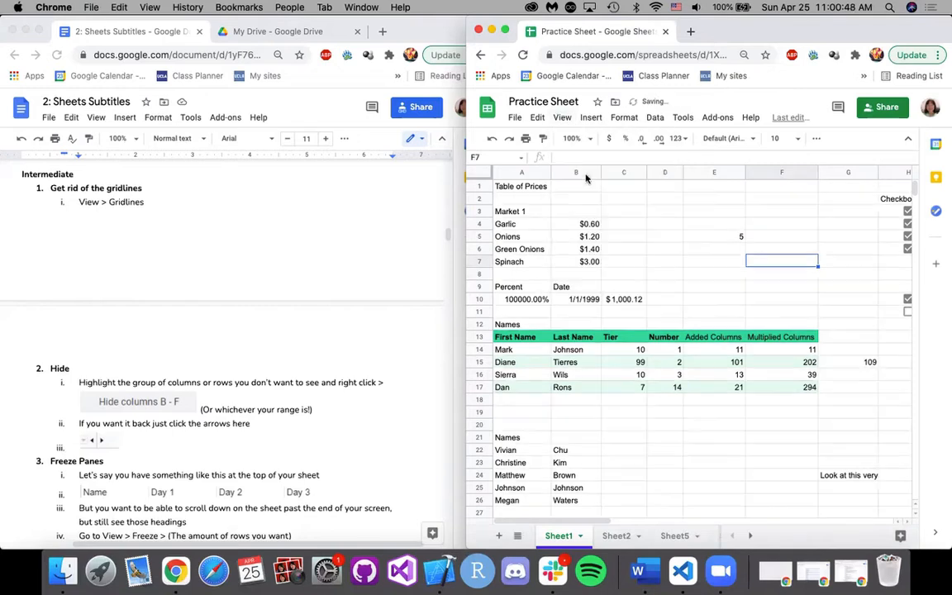
left_click(720, 237)
left_click(715, 251)
left_click(706, 261)
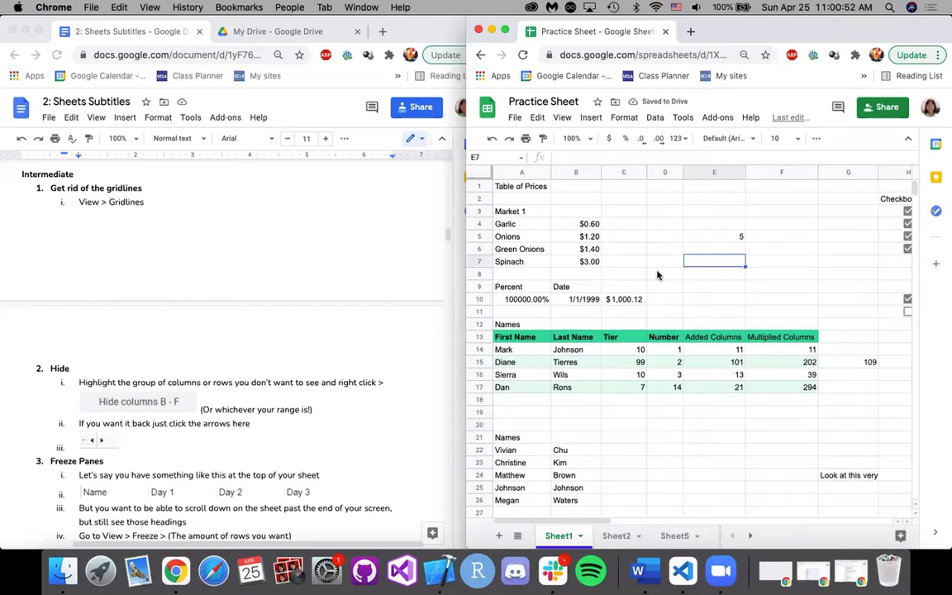
Select columns C, D and E together and hide them.
left_click(621, 174)
left_click(664, 173, "shift")
left_click(690, 174, "shift")
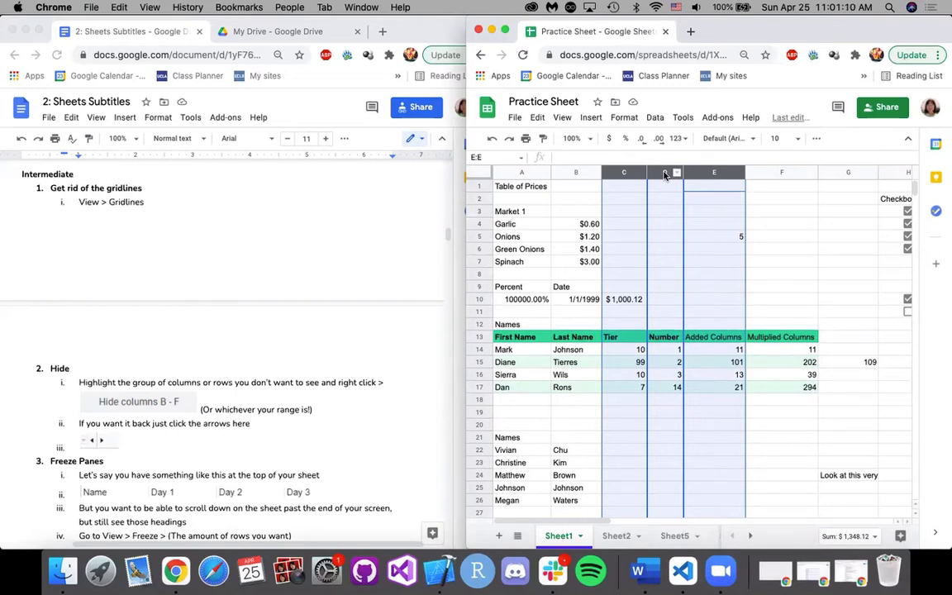
right_click(653, 176)
left_click(645, 175)
left_click(662, 174, "super")
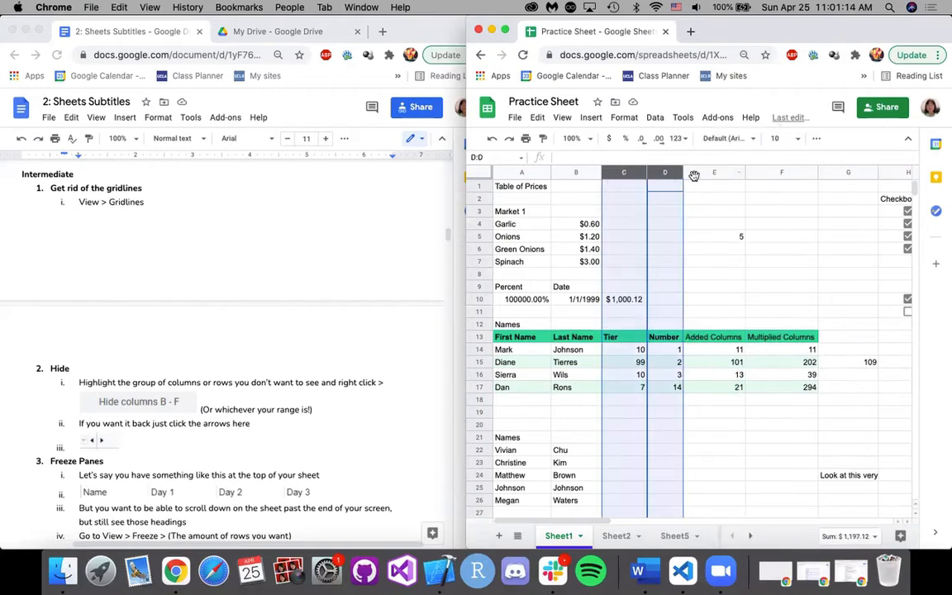
left_click(695, 175, "super")
right_click(655, 172, "super")
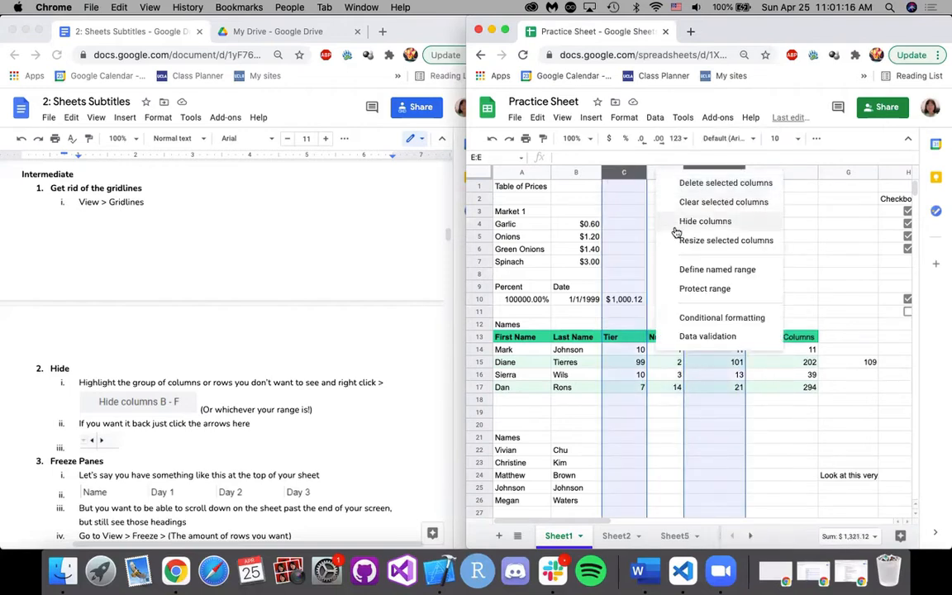
left_click(651, 174, "super")
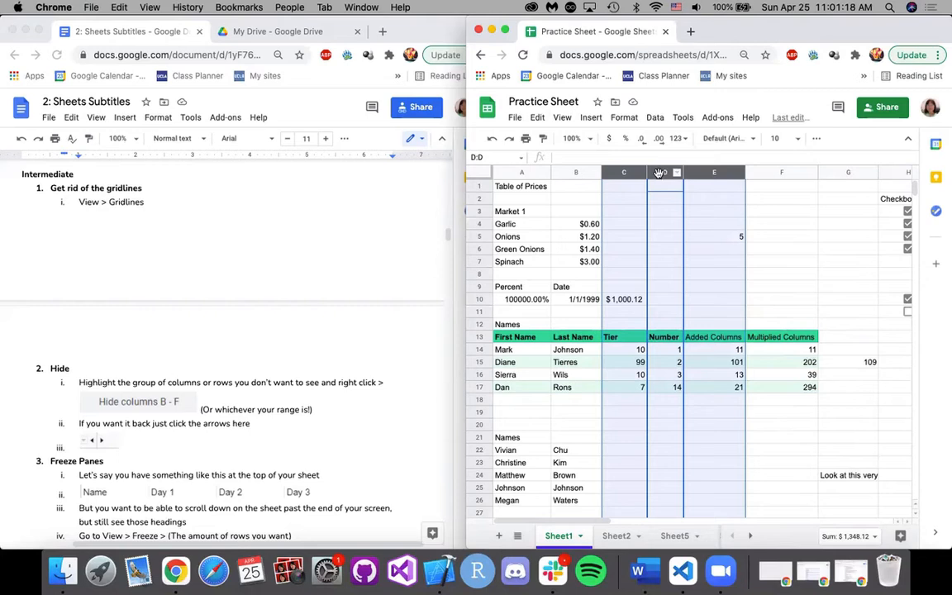
right_click(660, 174)
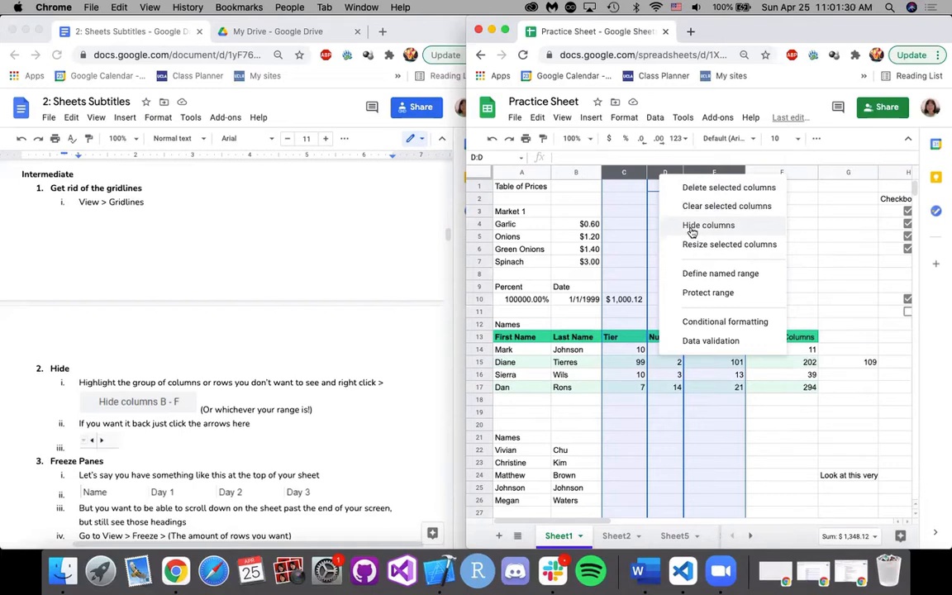
left_click(692, 225)
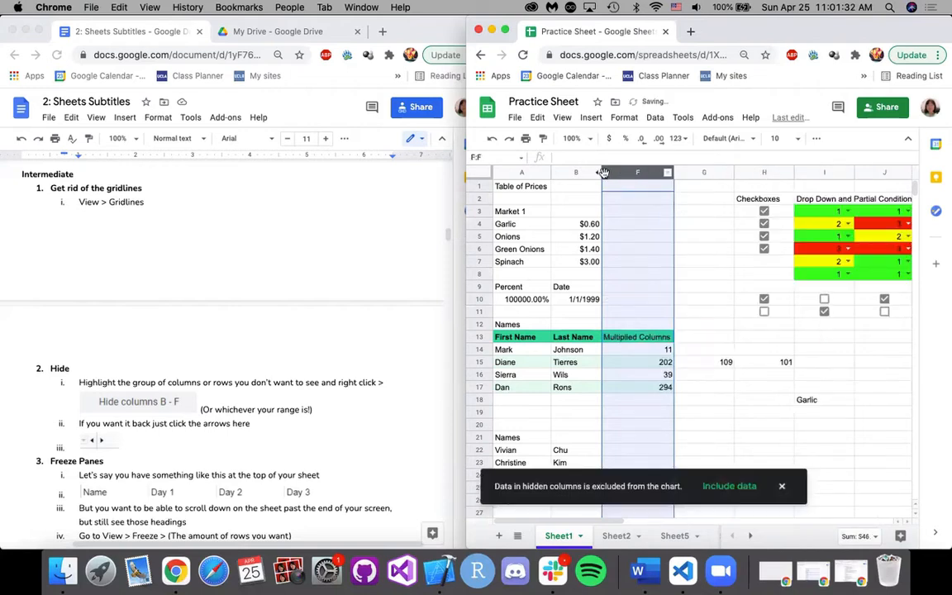
Unhide columns C through E between columns B and F.
scroll(740, 248, "right", 5)
scroll(740, 249, "right", 6)
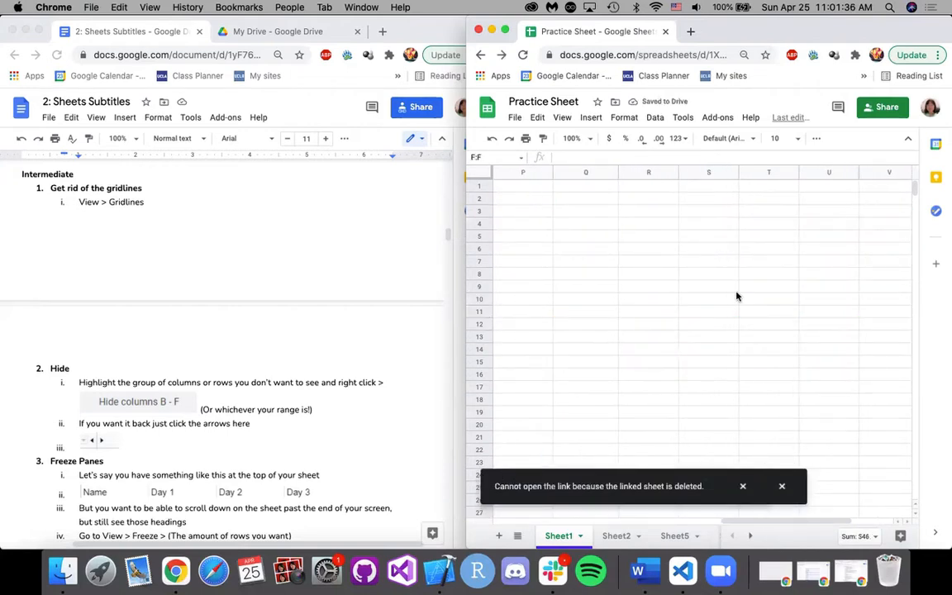
left_click_drag(727, 521, 464, 519)
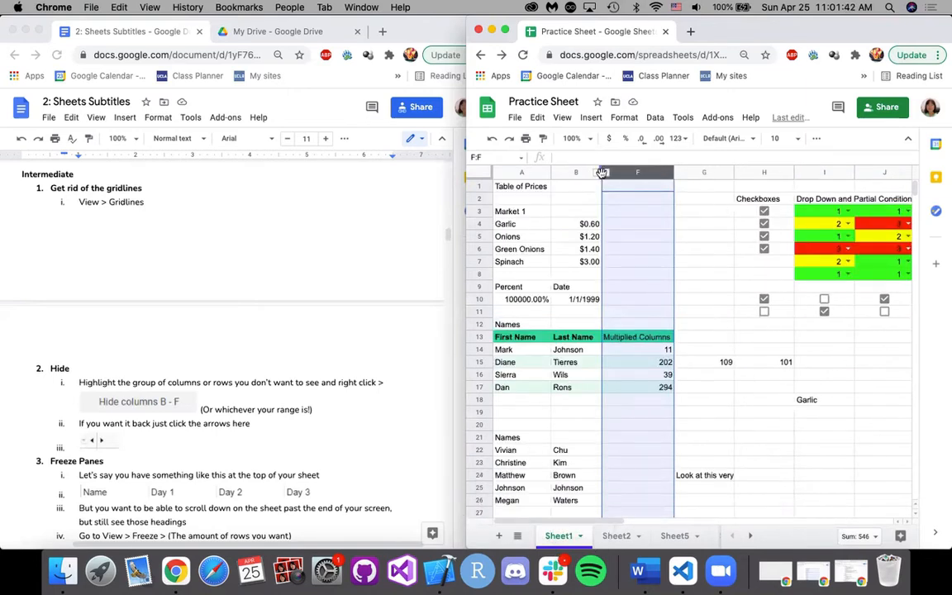
left_click(597, 172)
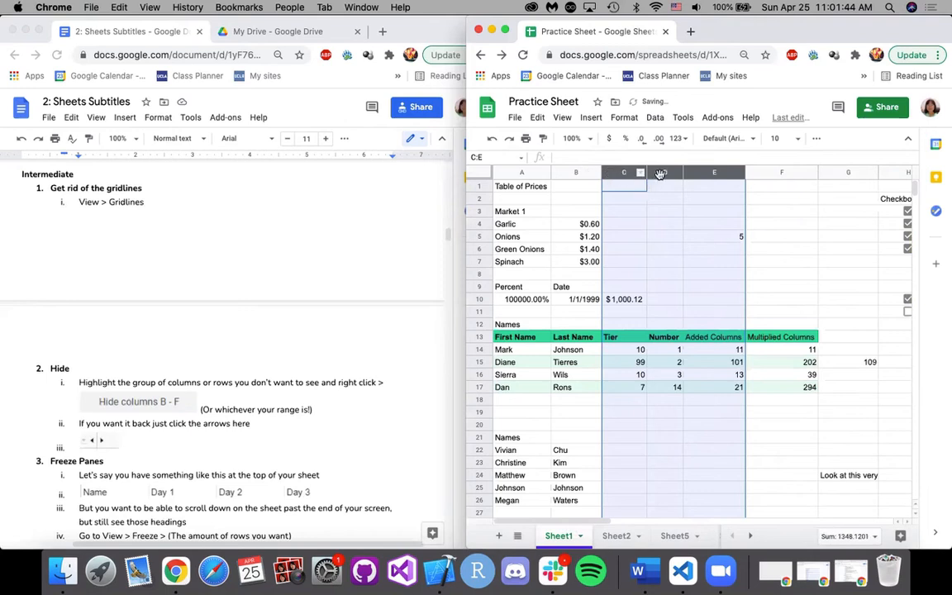
left_click(793, 261)
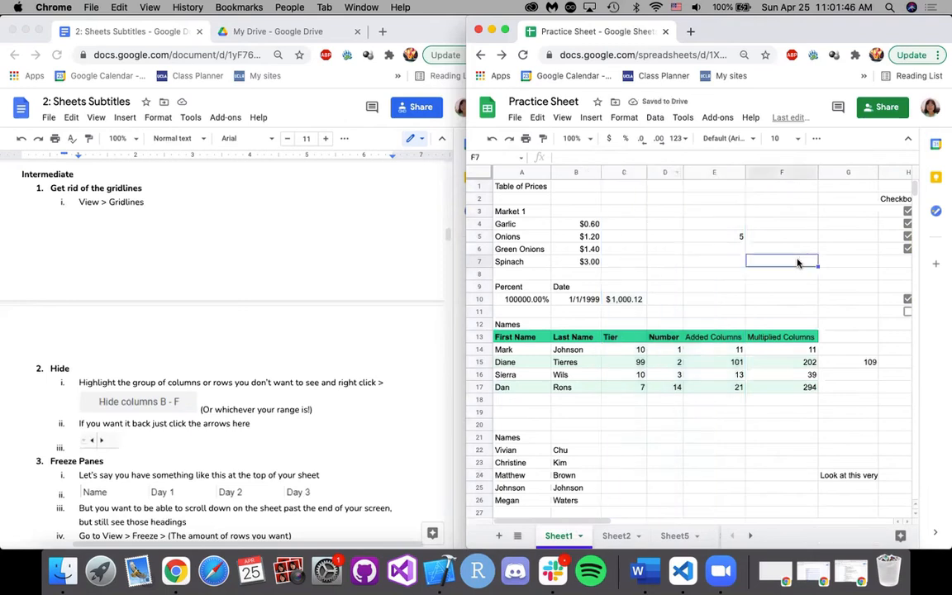
Select columns C and D together with row 3, and clear that selection by moving to cell E5.
left_click(665, 312)
scroll(657, 354, "down", 1)
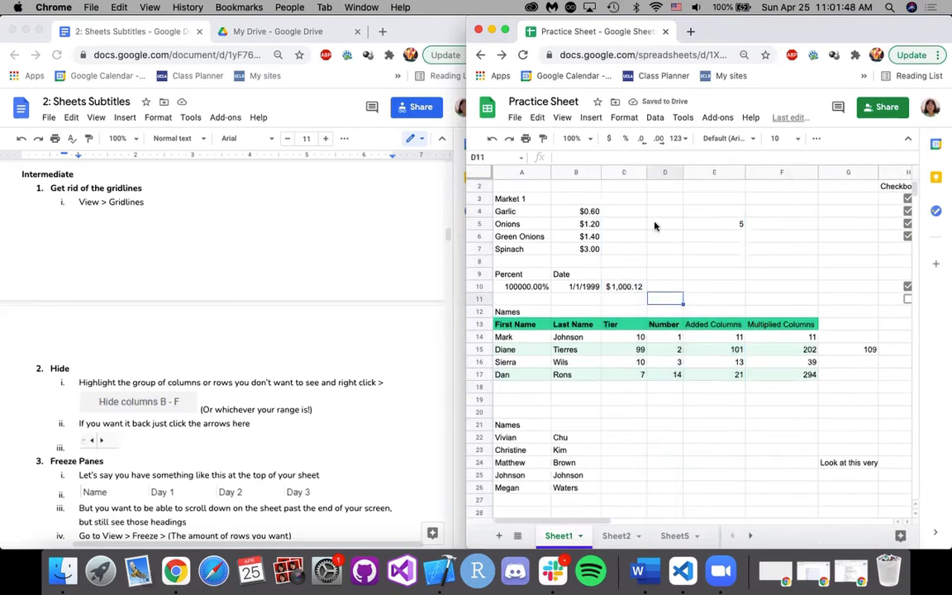
scroll(582, 380, "up", 1)
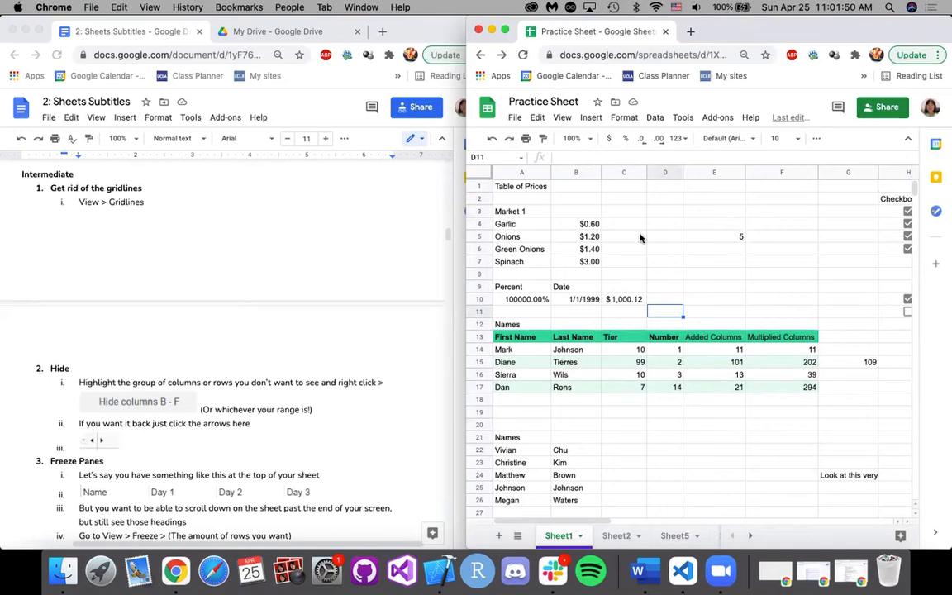
left_click(622, 173)
left_click(665, 172, "super")
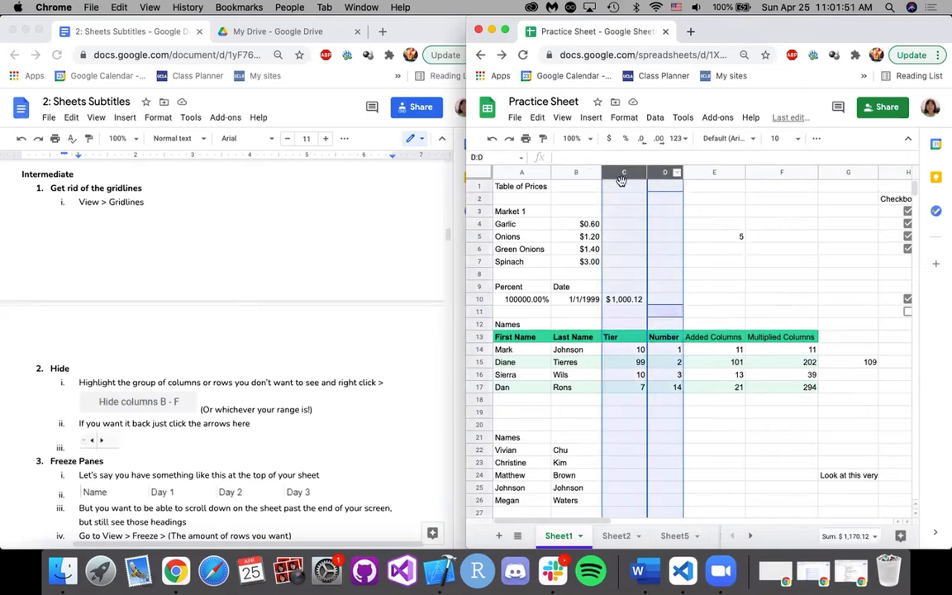
left_click(478, 211, "super")
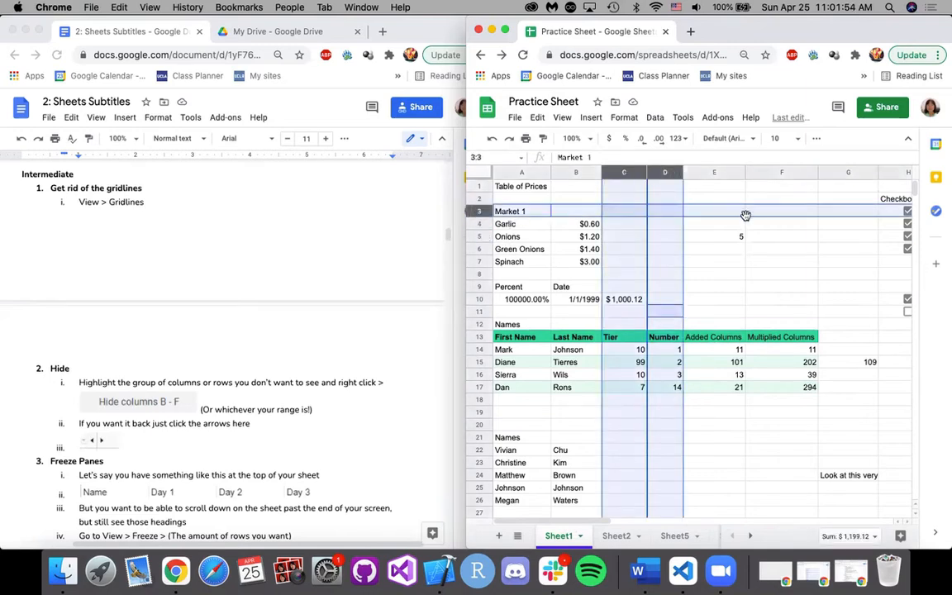
left_click(735, 238)
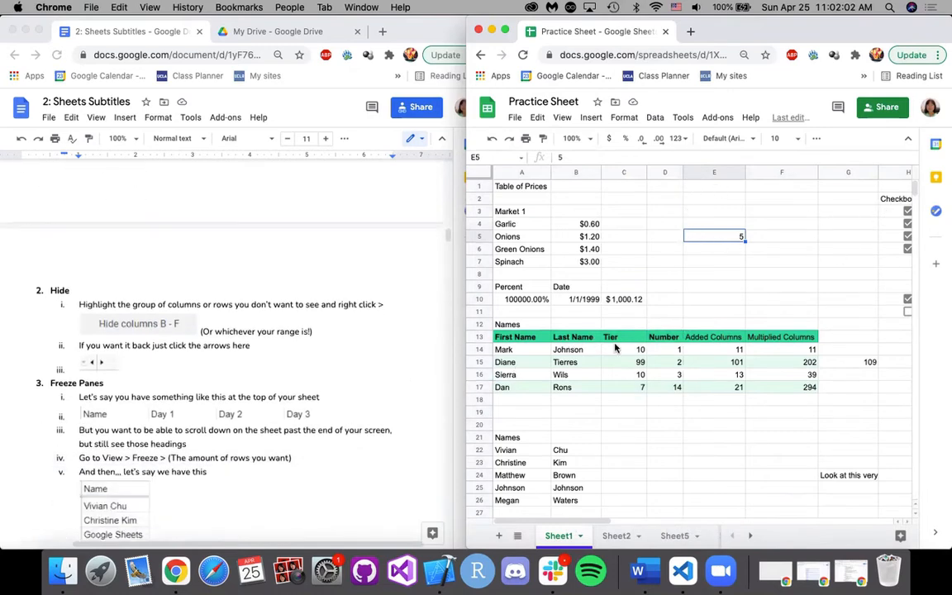
Read the Freeze Panes notes and examine how the frozen header row and Name column on Sheet2 behave across the sheet.
scroll(192, 425, "down", 5)
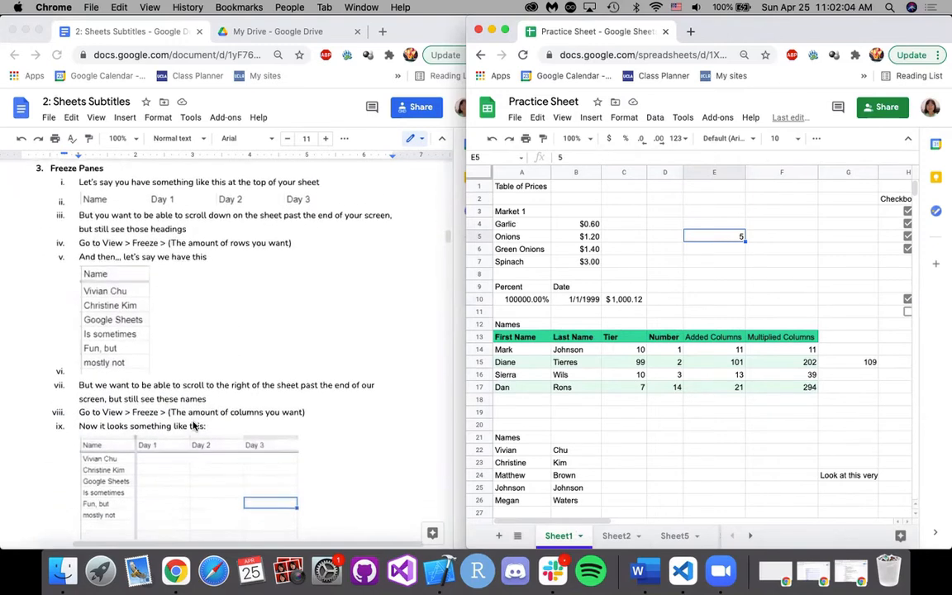
left_click(615, 536)
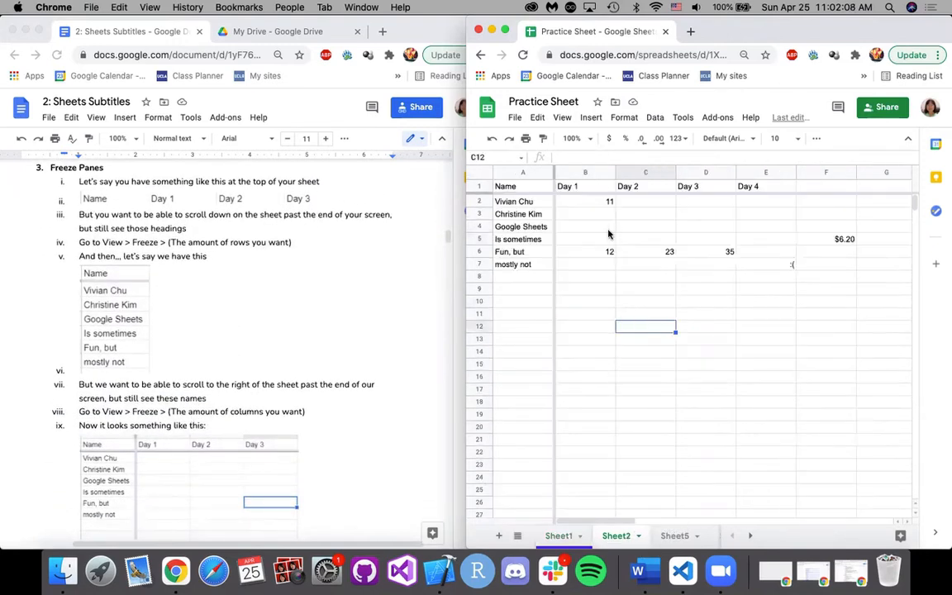
left_click(523, 187)
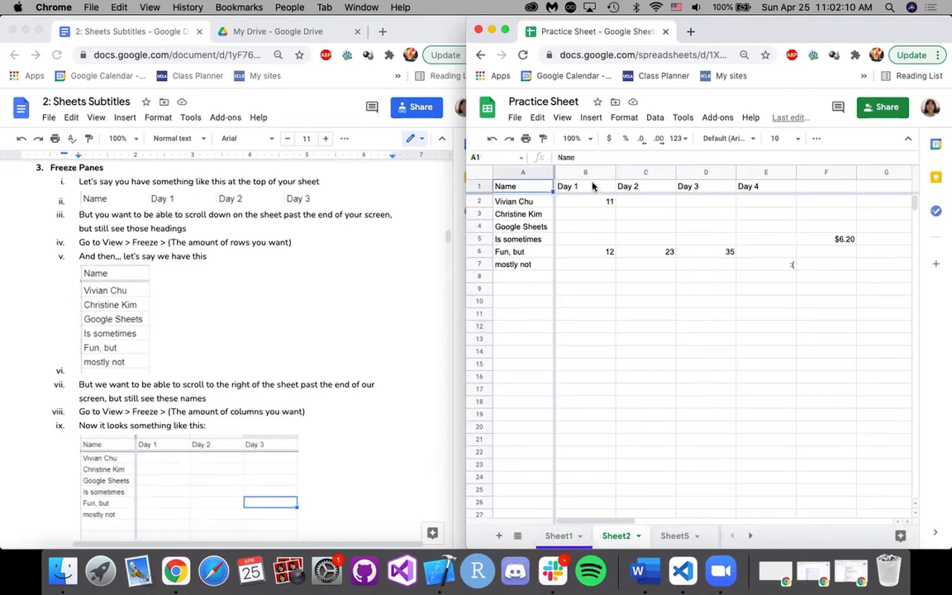
left_click(593, 186)
scroll(652, 270, "down", 2)
scroll(651, 270, "up", 2)
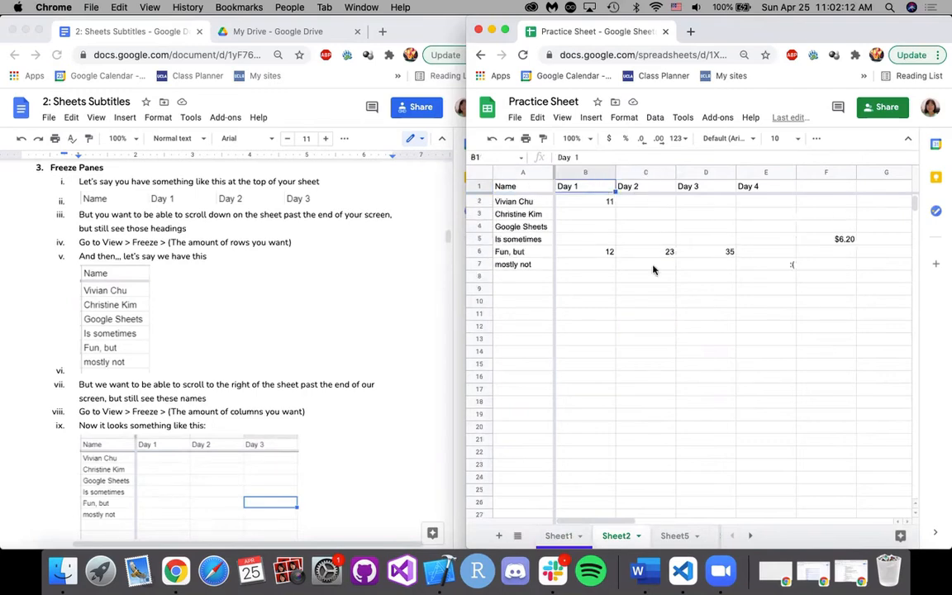
scroll(651, 270, "right", 10)
scroll(652, 270, "left", 5)
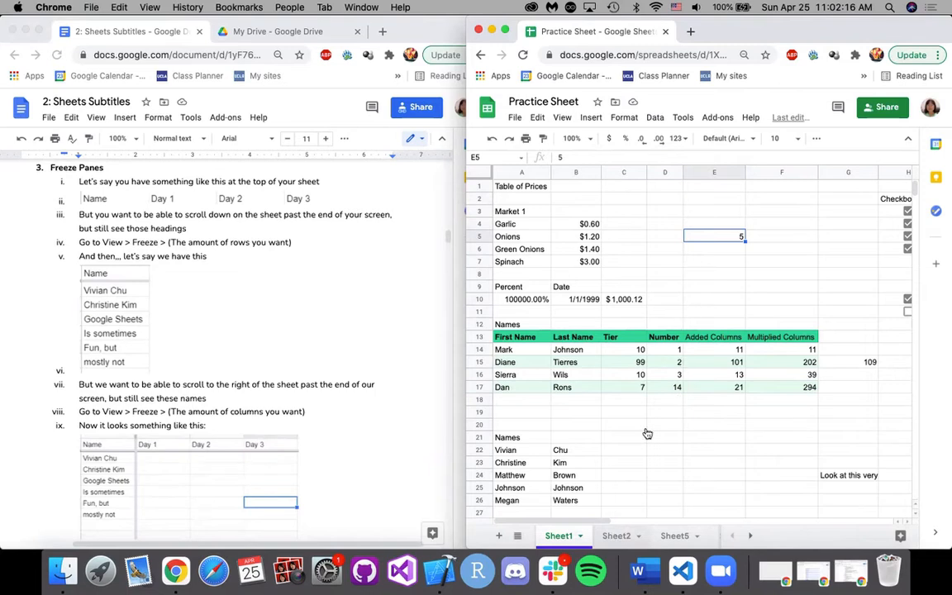
left_click(615, 536)
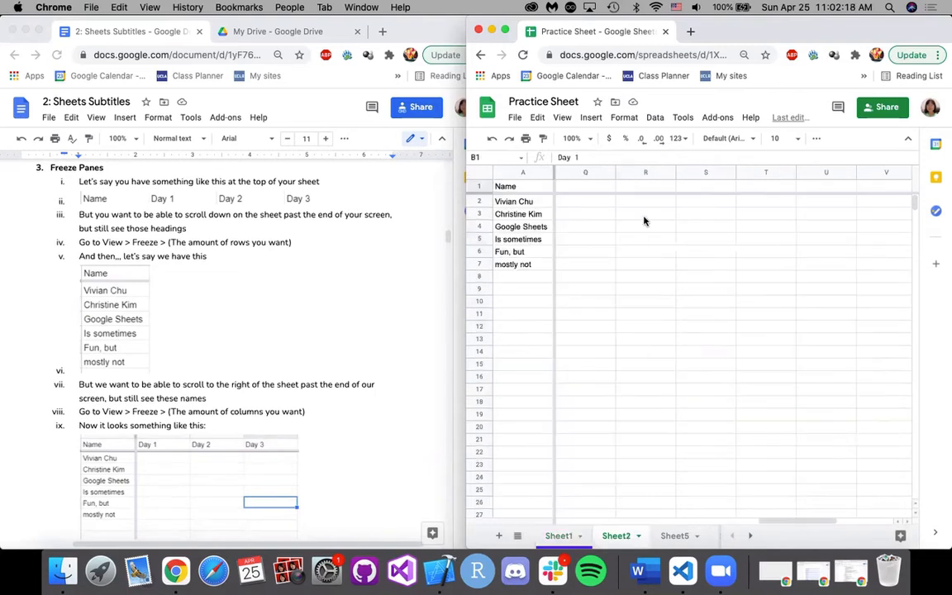
Examine the frozen Day headings and Name column while moving down and across Sheet2, and return to the first columns.
left_click_drag(773, 522, 512, 533)
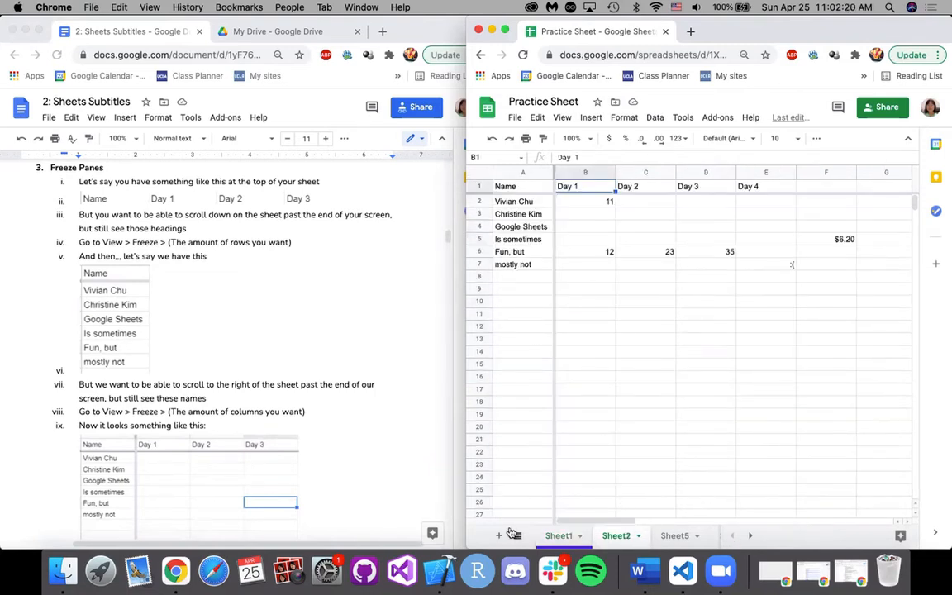
scroll(614, 219, "down", 1)
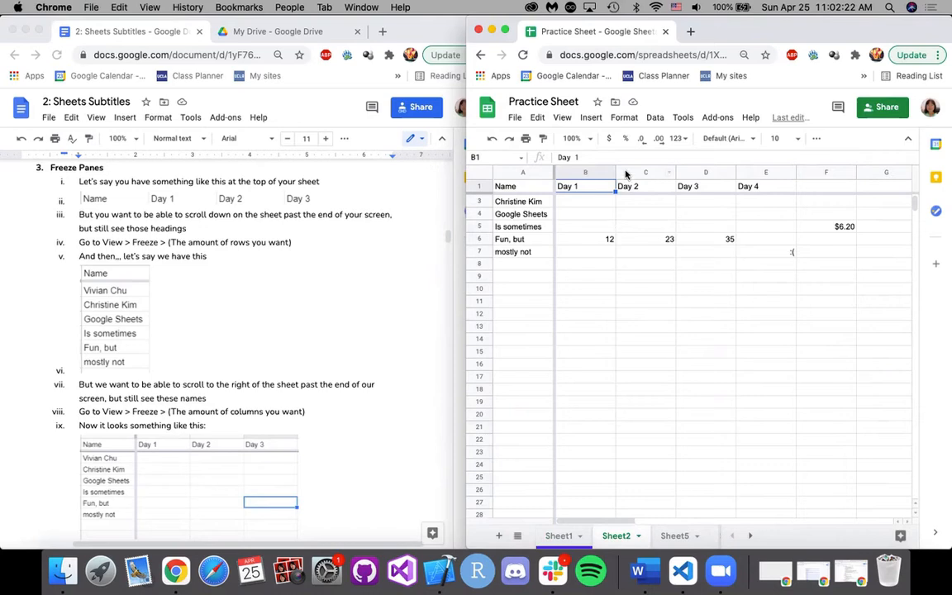
scroll(627, 284, "up", 1)
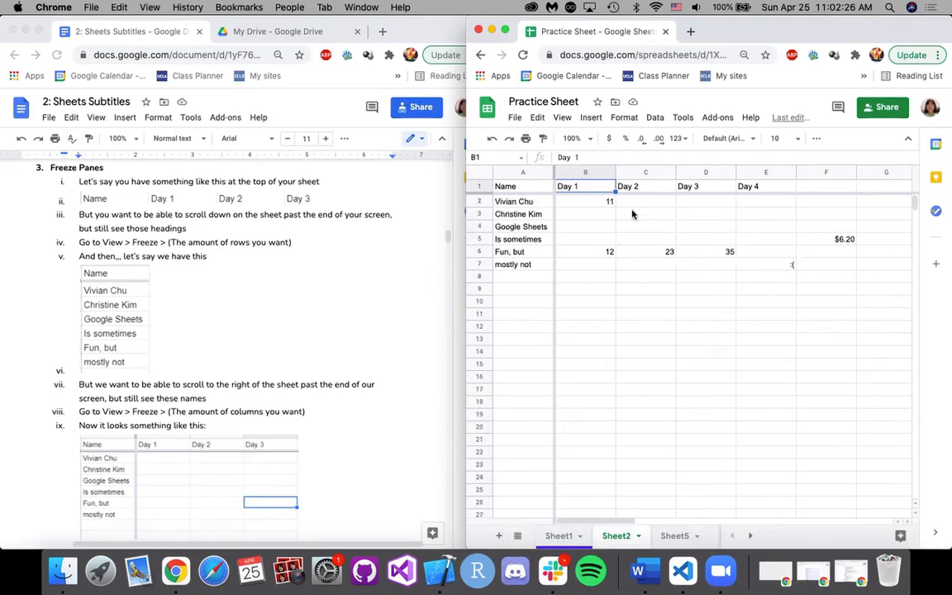
scroll(631, 256, "down", 3)
scroll(631, 256, "up", 3)
scroll(631, 256, "right", 8)
scroll(631, 256, "down", 1)
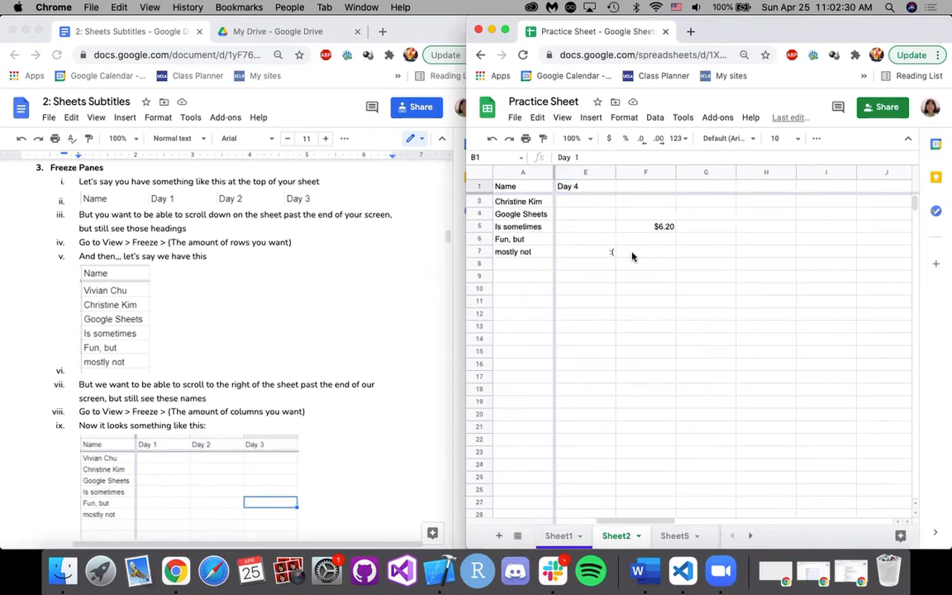
scroll(631, 256, "down", 5)
scroll(631, 256, "up", 4)
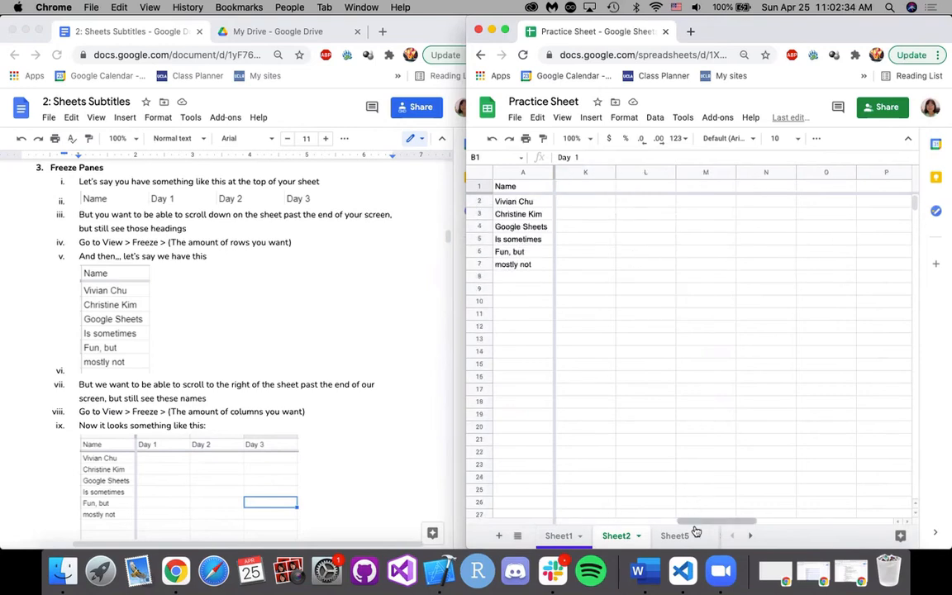
left_click_drag(694, 521, 556, 519)
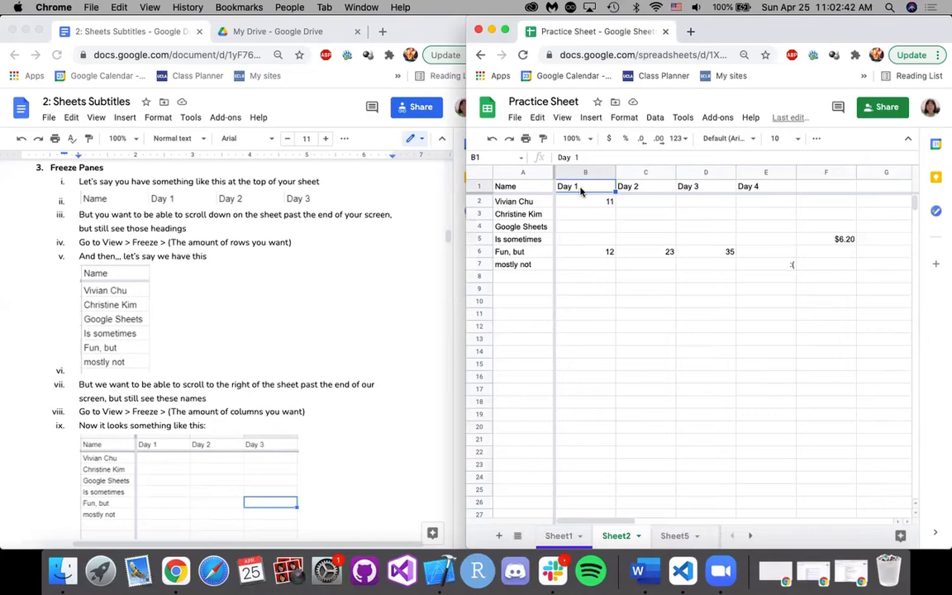
Select the Name header in cell A1 and freeze 1 row on Sheet2.
left_click(528, 188)
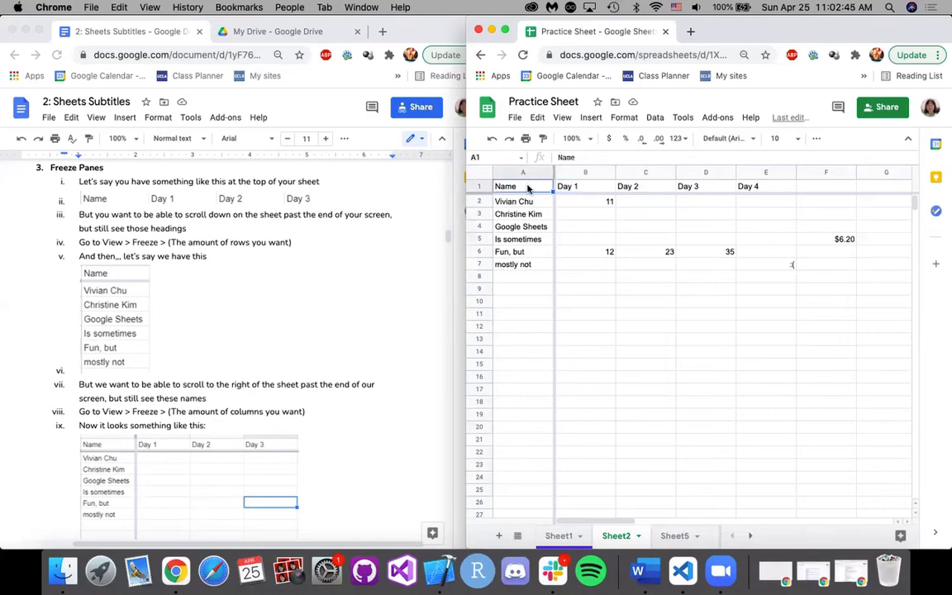
left_click(577, 193)
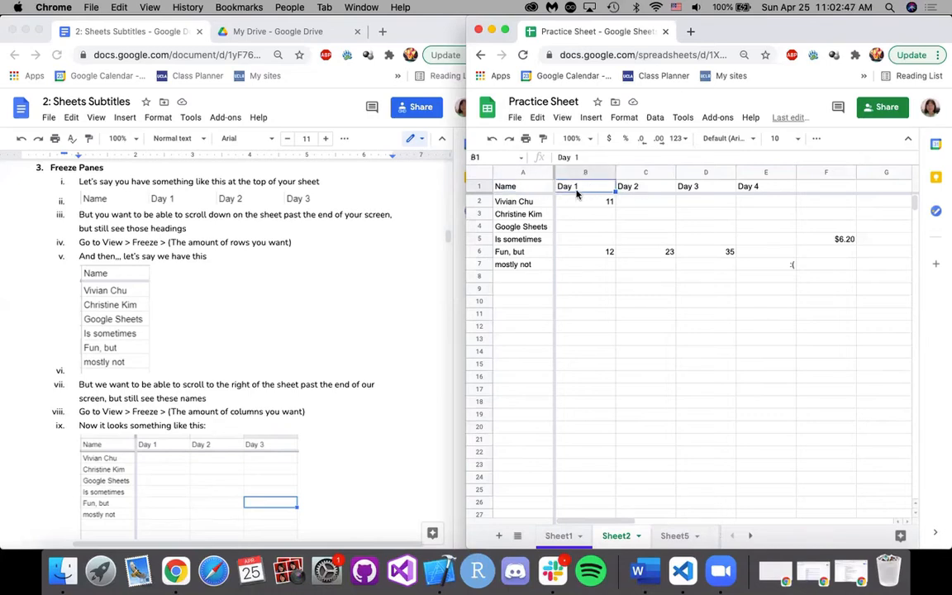
left_click(513, 188)
left_click(561, 117)
mouse_move(579, 139)
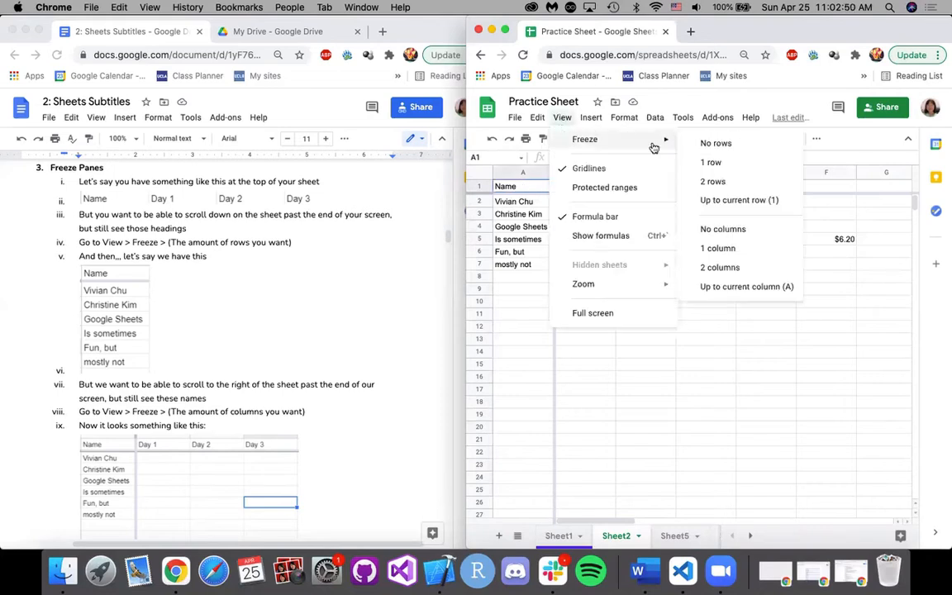
left_click(730, 166)
Freeze 2 rows on Sheet2 and select the empty cell B11.
left_click(562, 119)
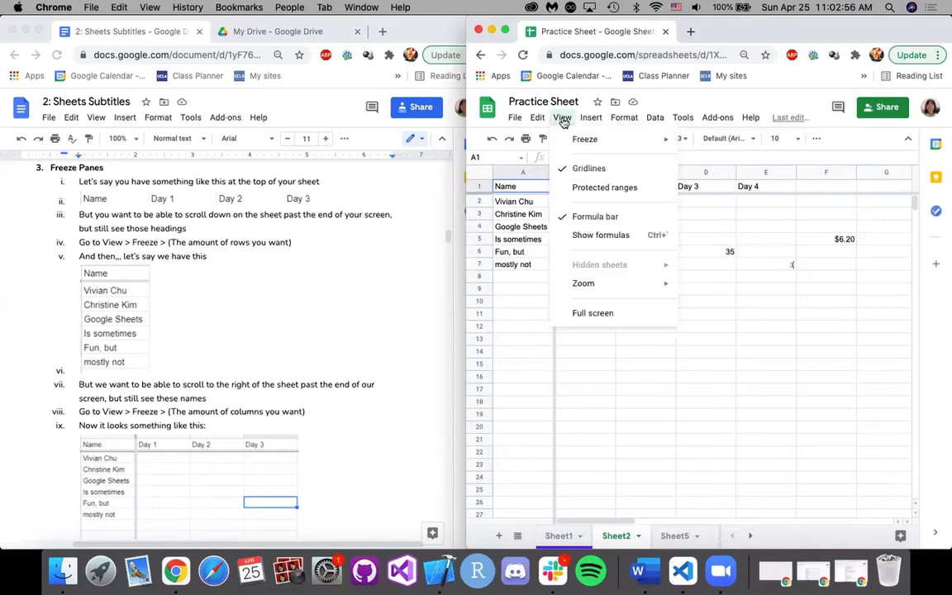
mouse_move(578, 138)
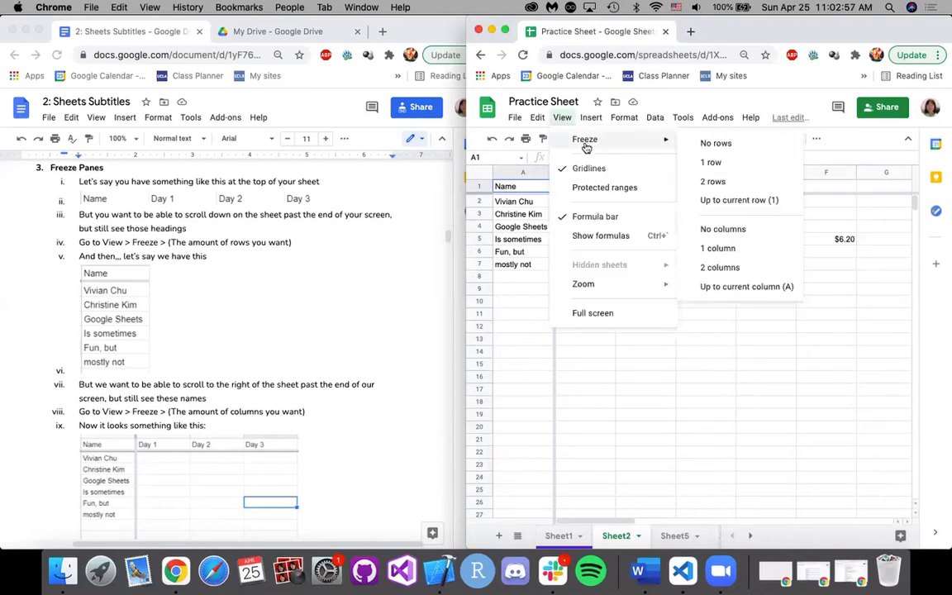
left_click(711, 181)
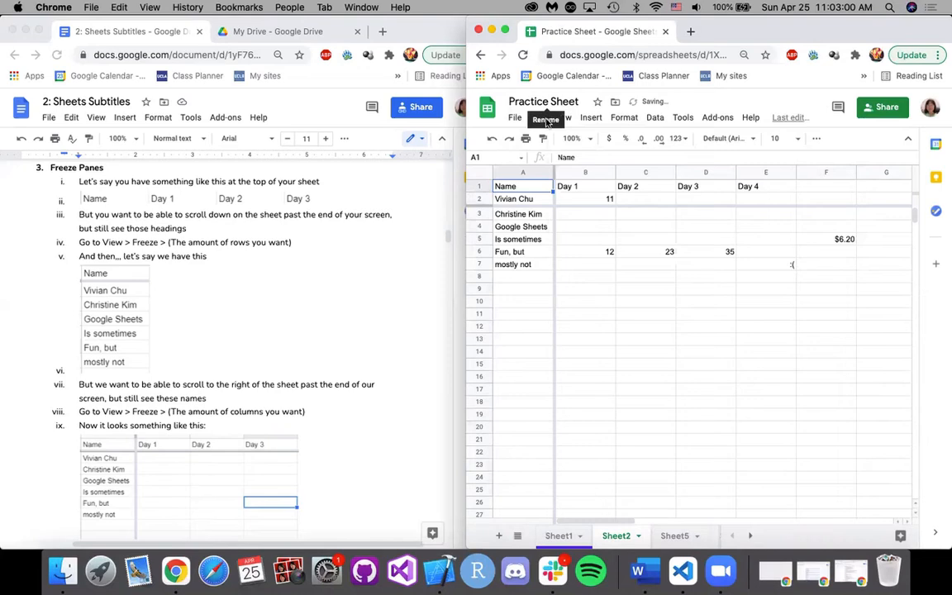
left_click(598, 319)
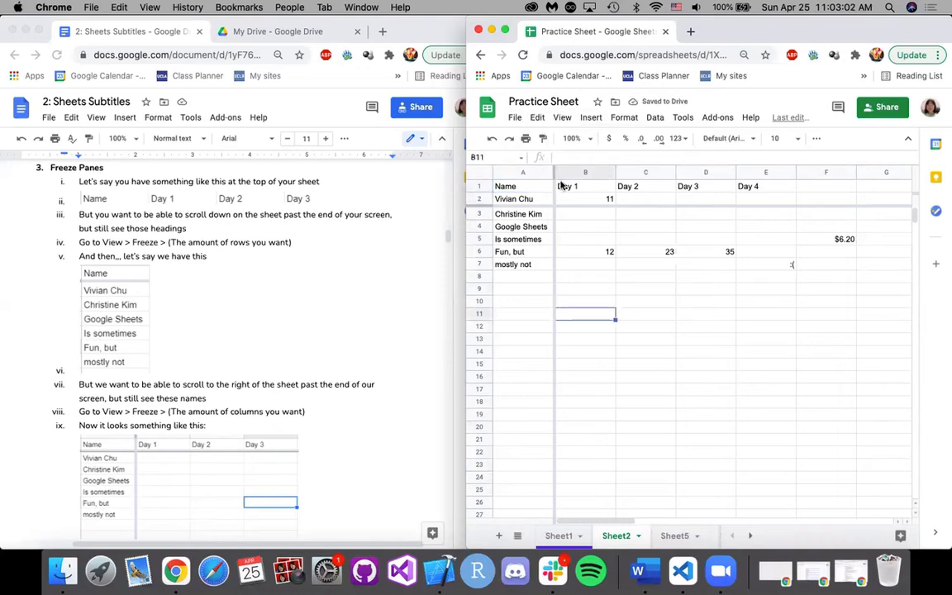
Remove all frozen rows and columns from Sheet2 and check how the unfrozen sheet moves sideways.
left_click(561, 117)
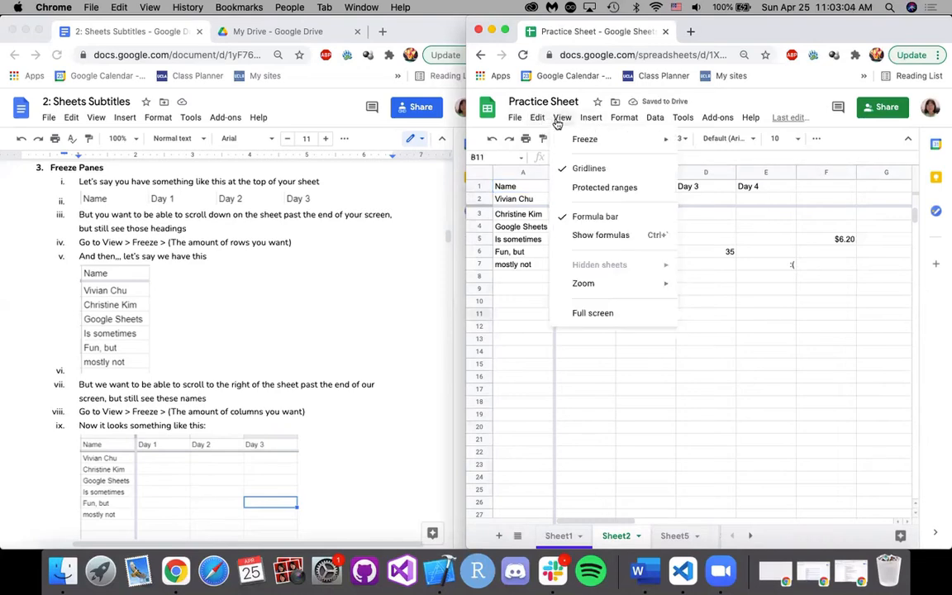
mouse_move(580, 139)
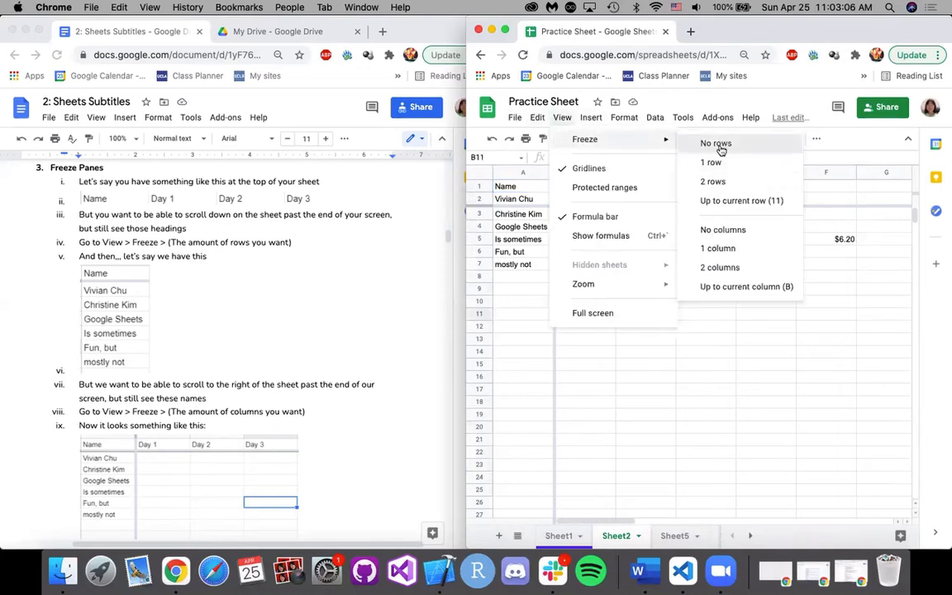
left_click(717, 144)
left_click(561, 118)
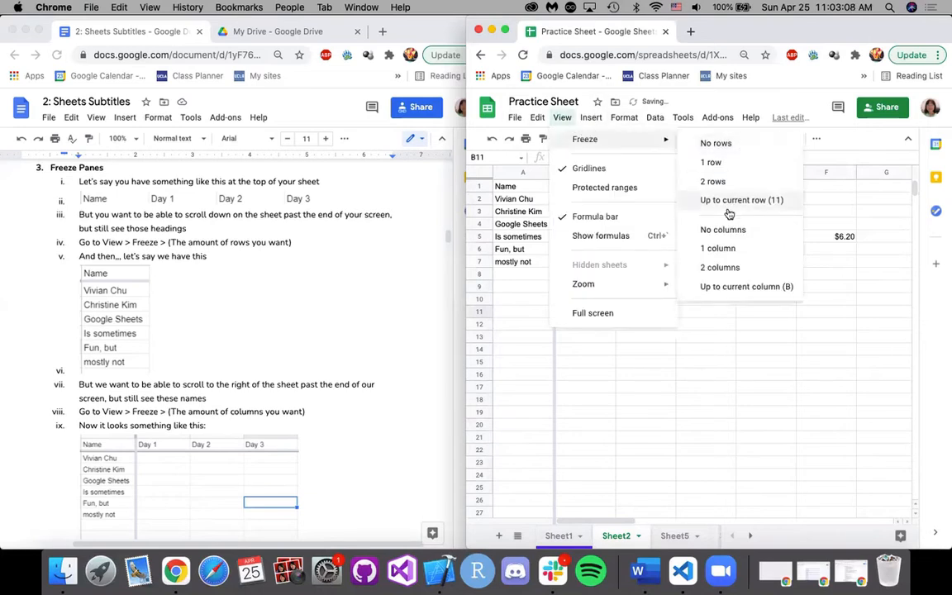
left_click(725, 229)
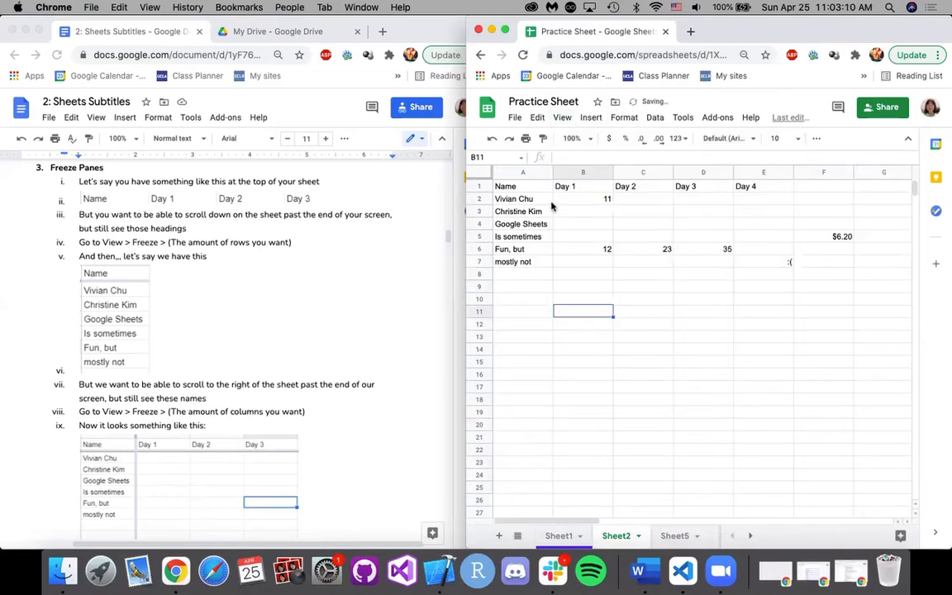
scroll(532, 211, "right", 5)
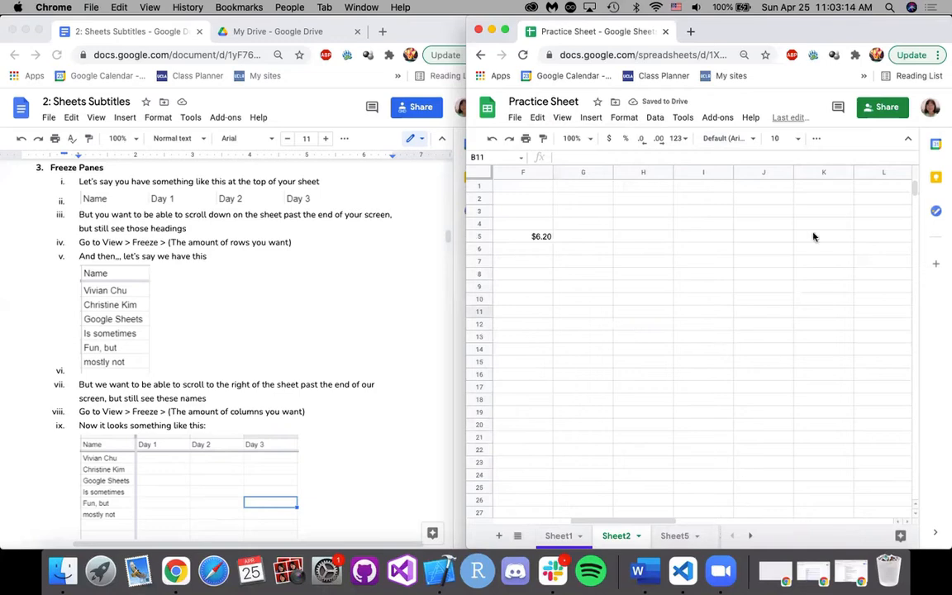
left_click_drag(602, 520, 471, 506)
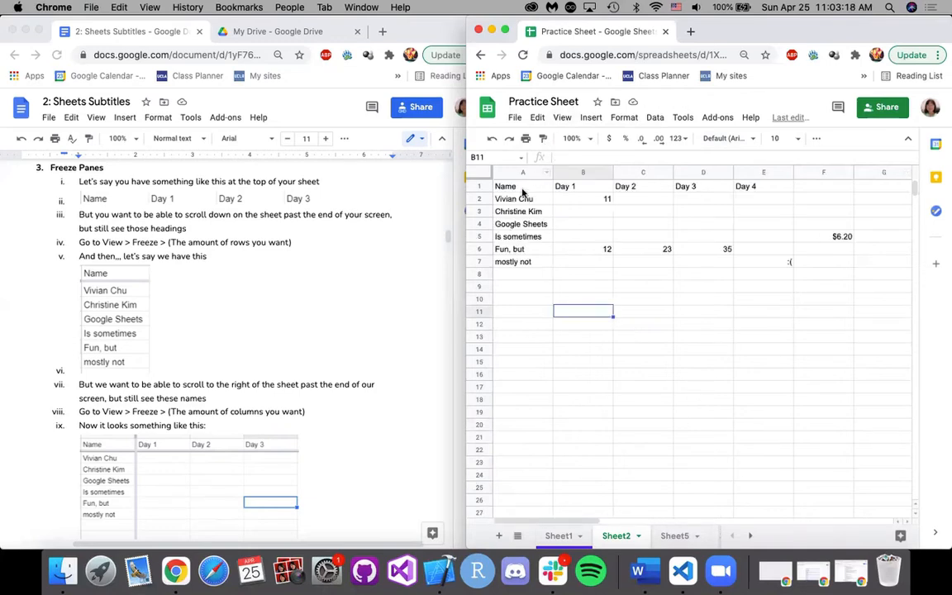
Freeze 1 row on Sheet2 and check the header row against the rows far below.
left_click(562, 121)
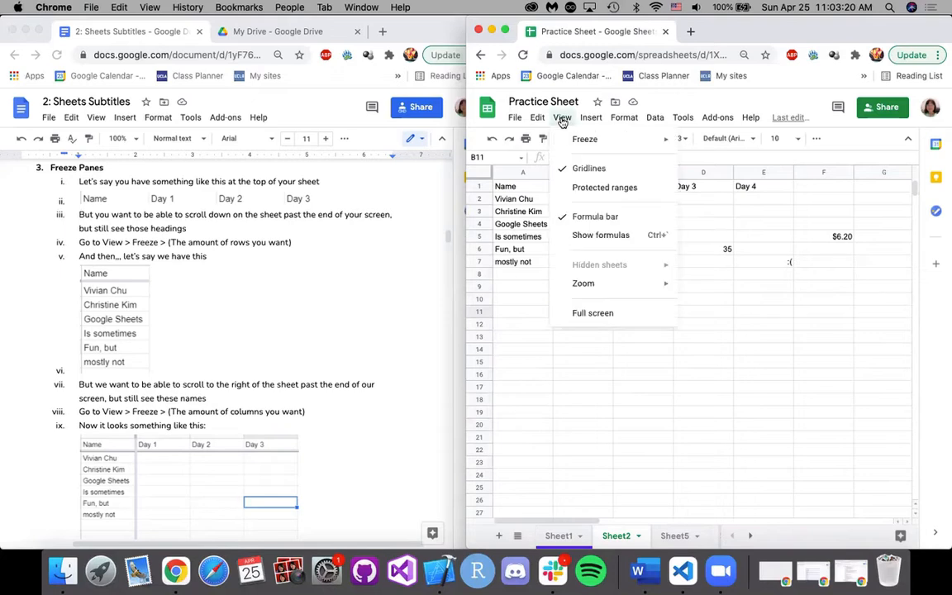
mouse_move(636, 139)
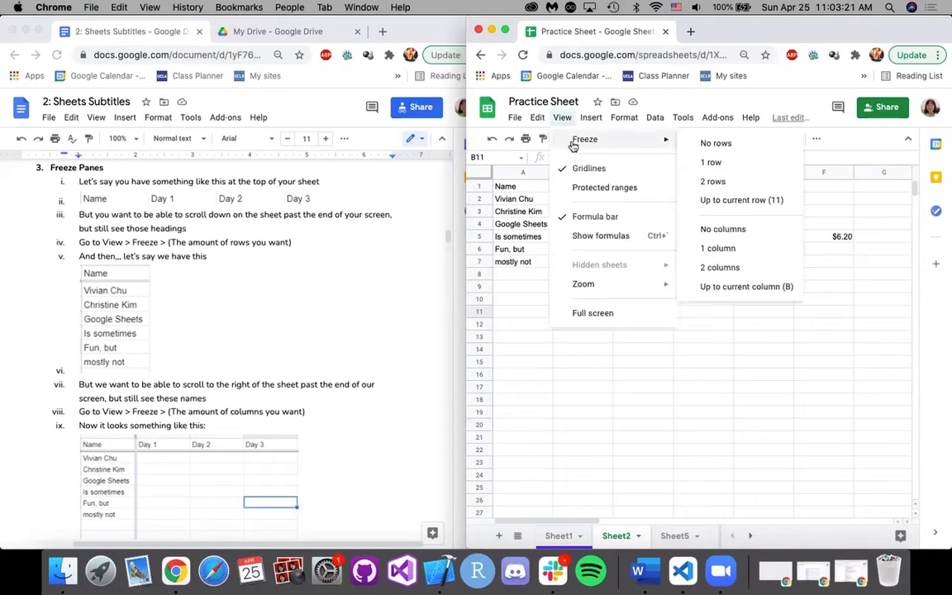
left_click(715, 164)
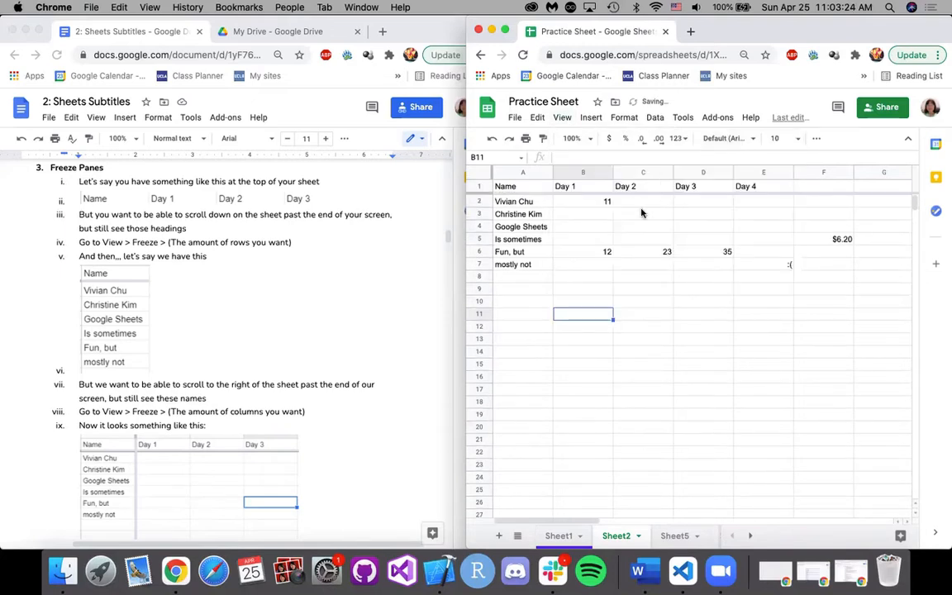
scroll(642, 217, "down", 5)
scroll(639, 304, "down", 3)
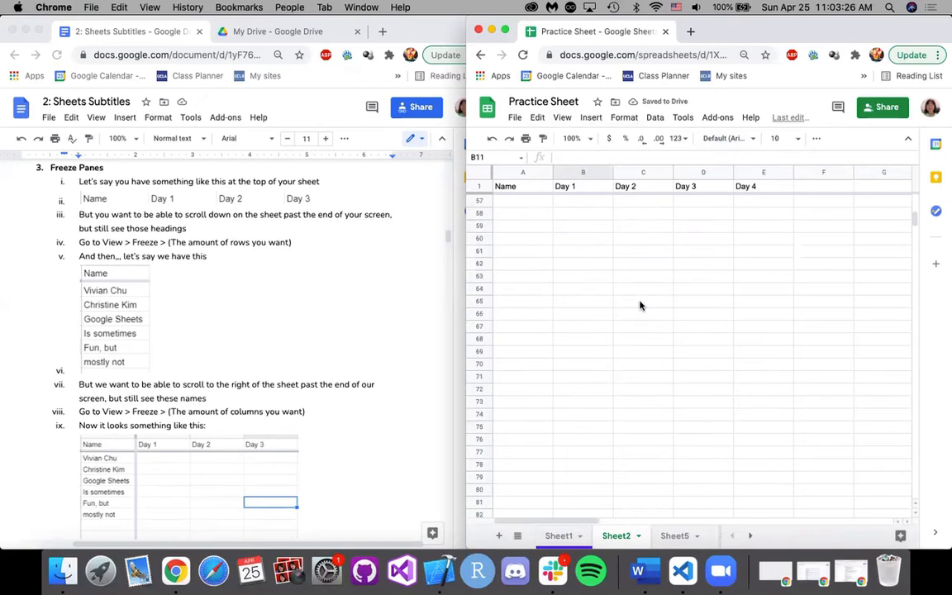
scroll(639, 306, "up", 6)
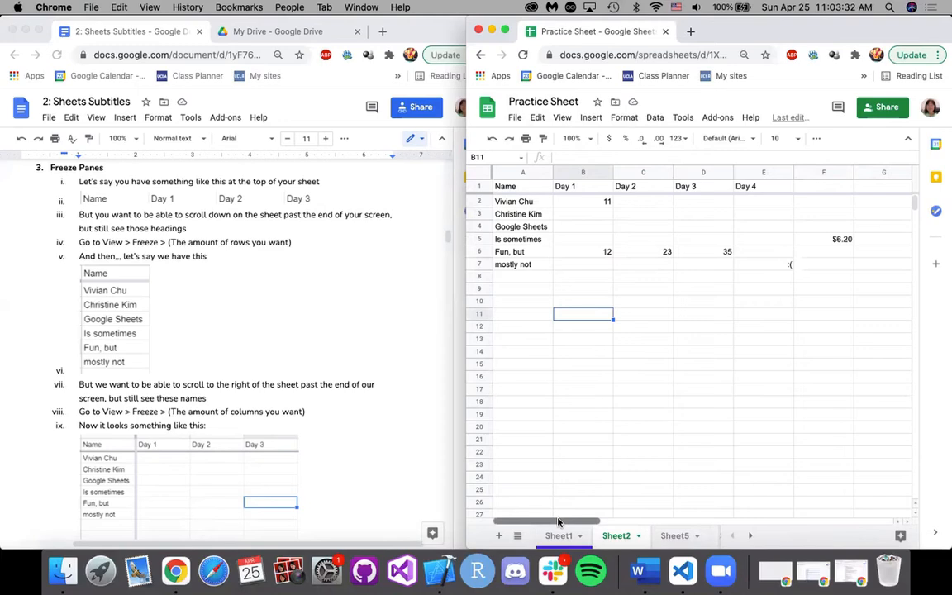
Freeze 1 column on Sheet2 and check the Name column against the columns further along.
left_click(562, 117)
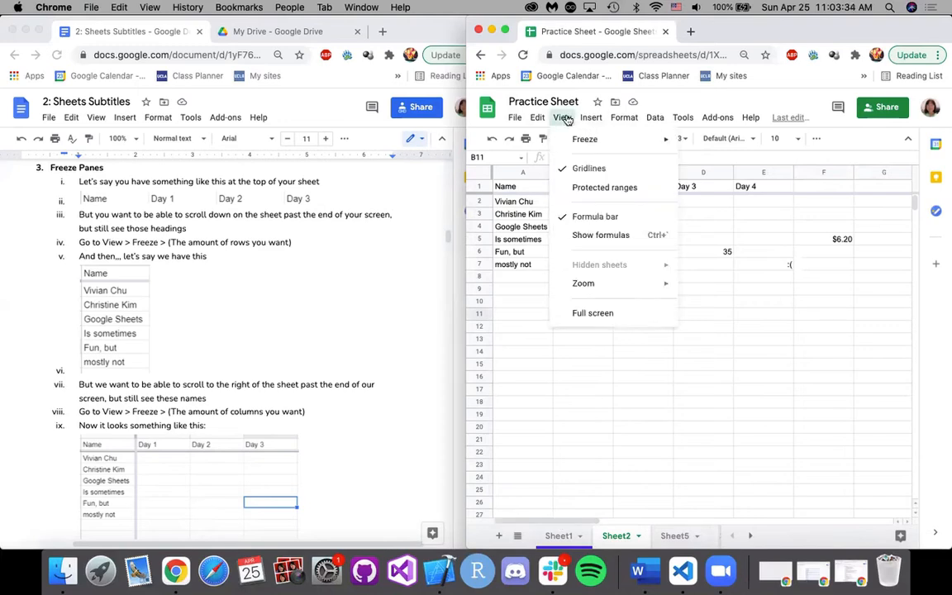
mouse_move(670, 139)
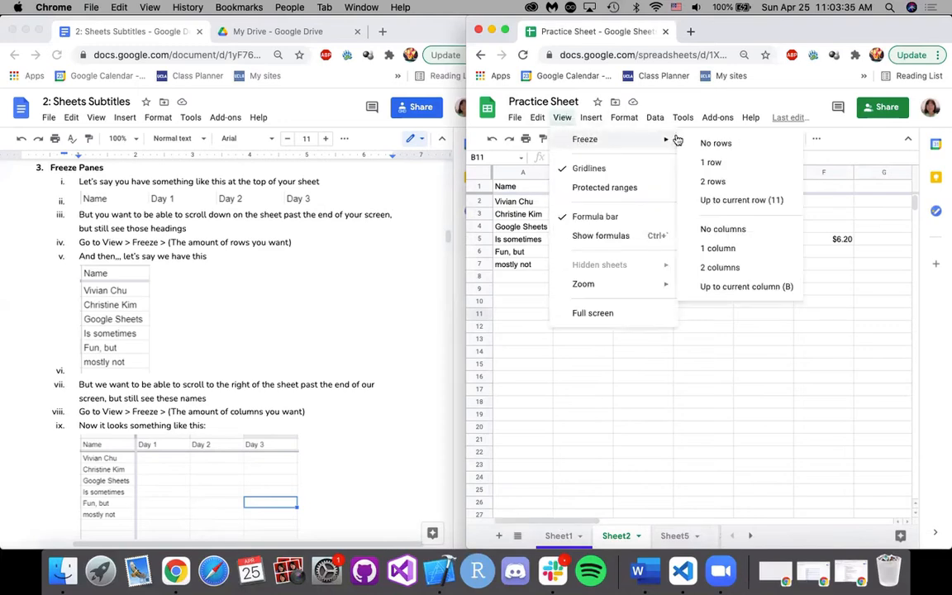
left_click(714, 248)
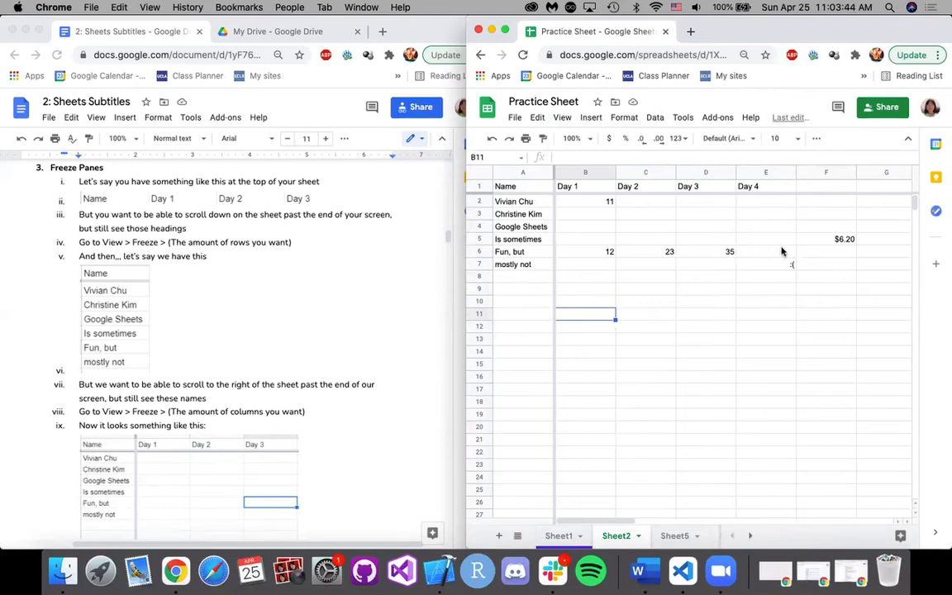
scroll(782, 251, "right", 2)
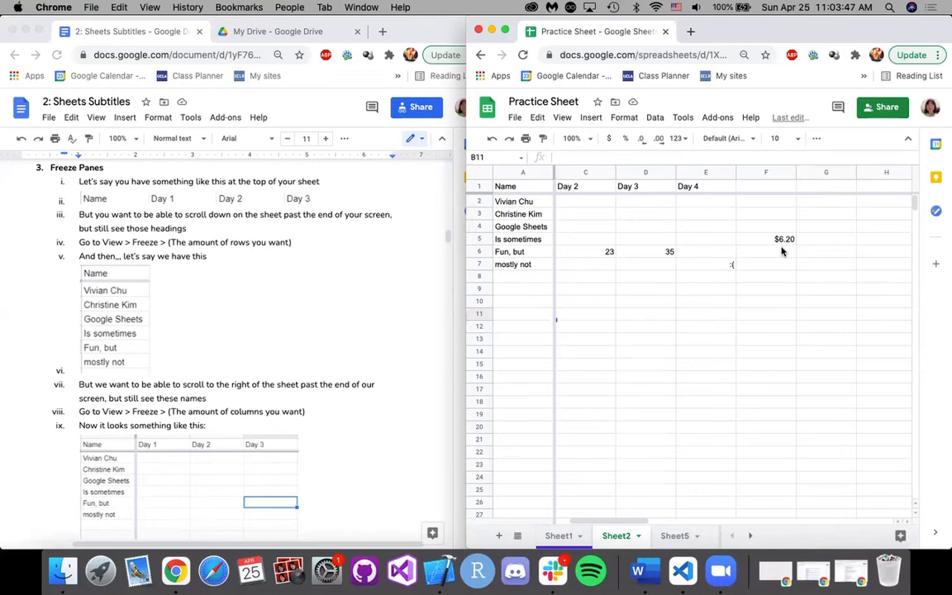
scroll(811, 260, "right", 5)
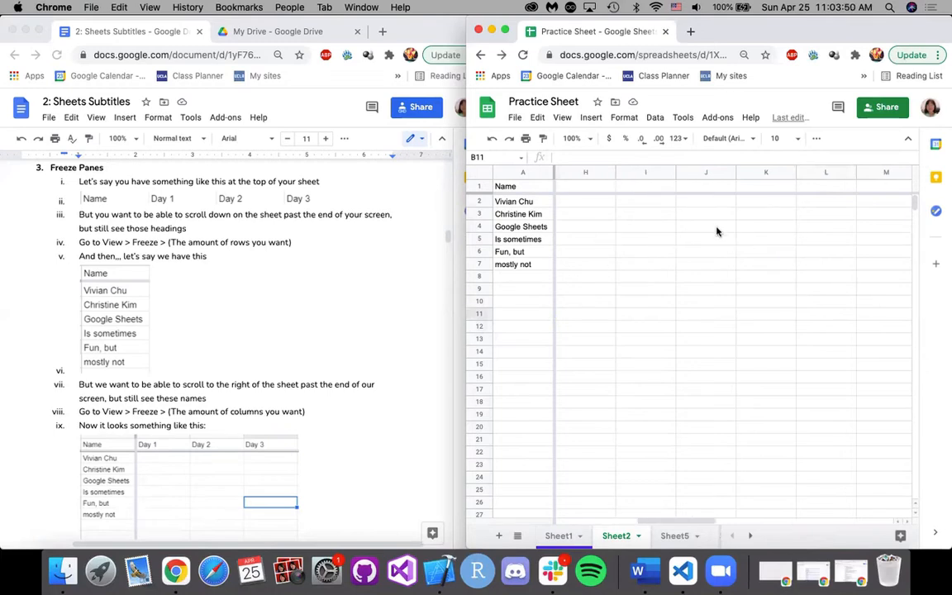
left_click(559, 535)
left_click(616, 535)
left_click_drag(646, 525, 512, 519)
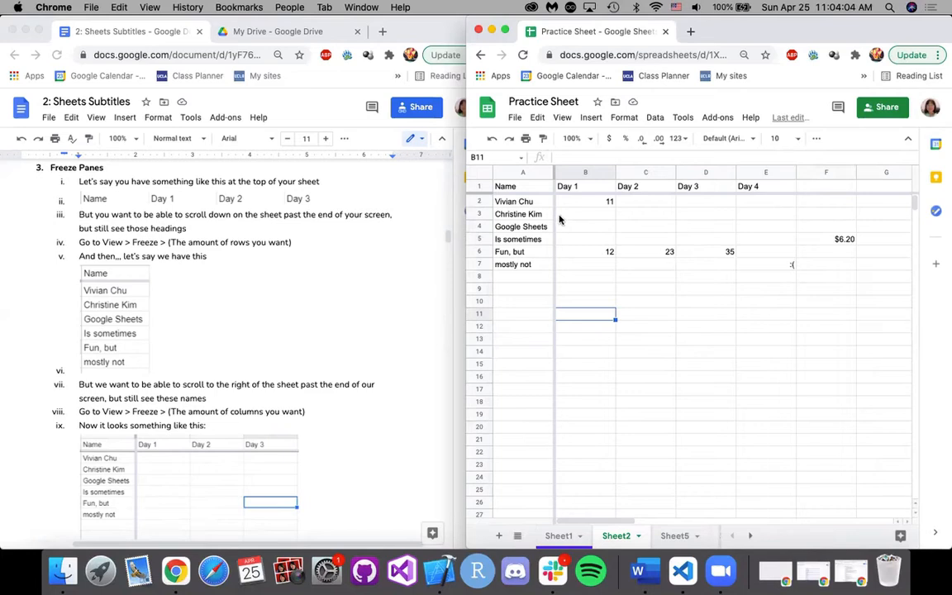
Check the frozen header row against lower rows, view the freeze options with cell A1 selected, and close them without choosing one.
scroll(566, 278, "down", 3)
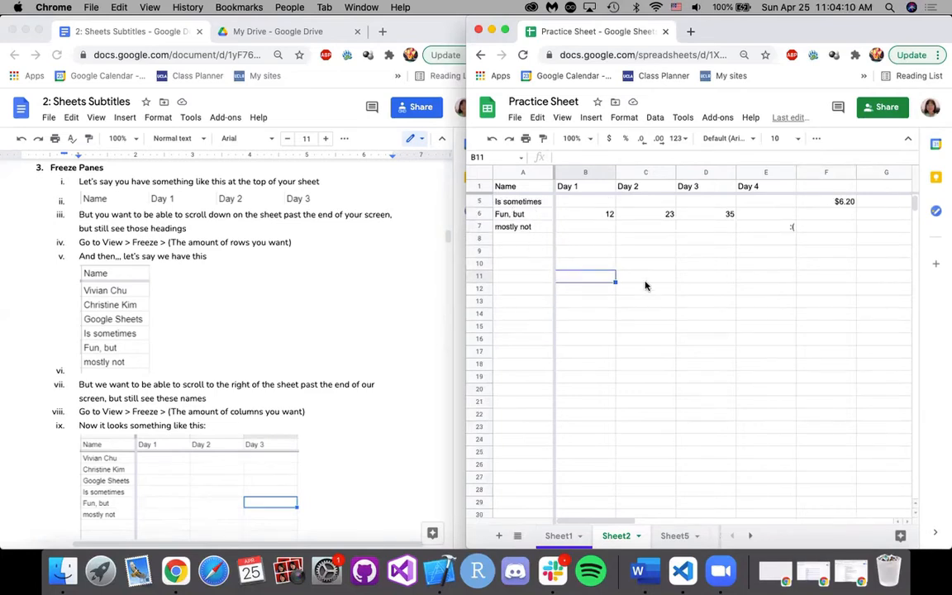
scroll(646, 289, "down", 3)
scroll(637, 380, "up", 6)
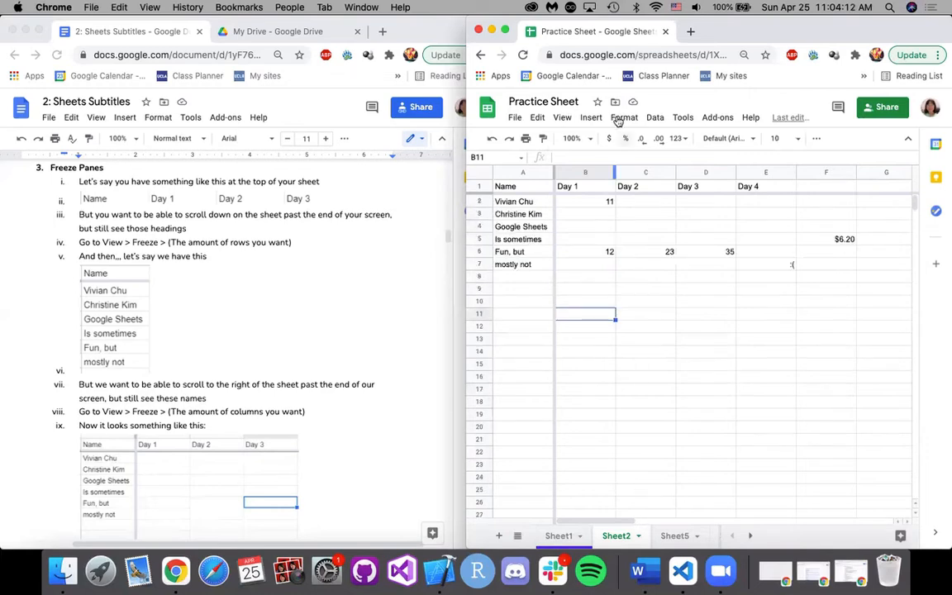
left_click(534, 190)
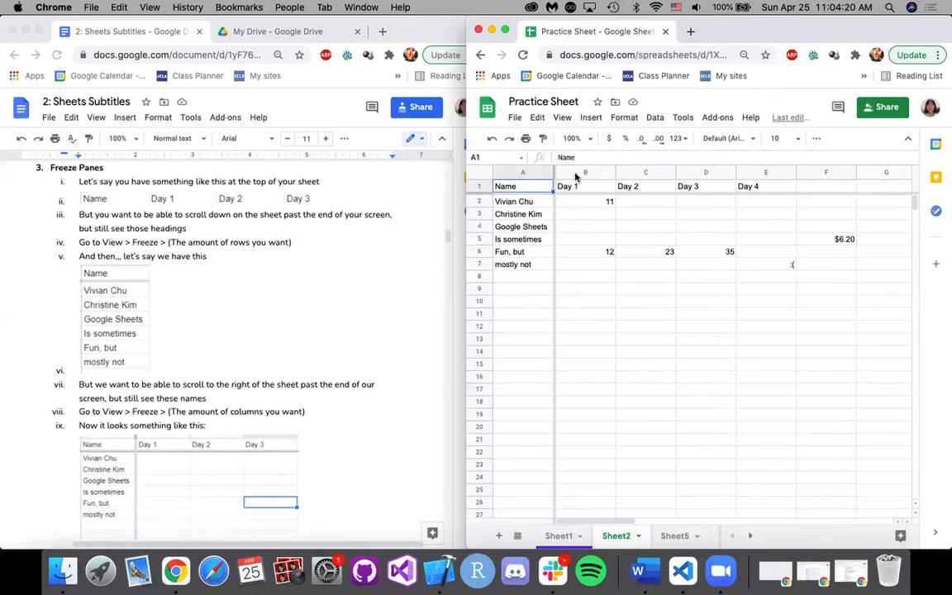
left_click(562, 118)
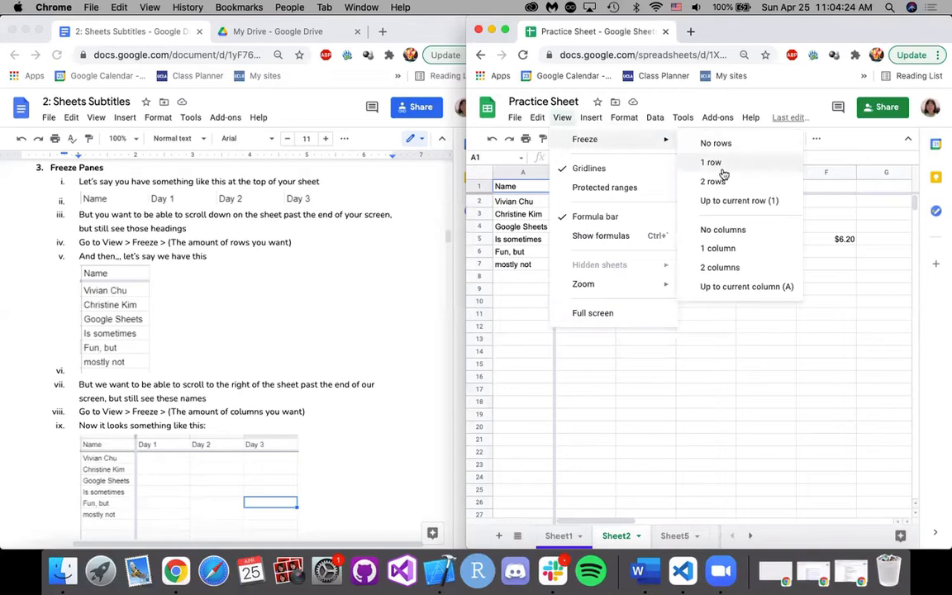
left_click(657, 451)
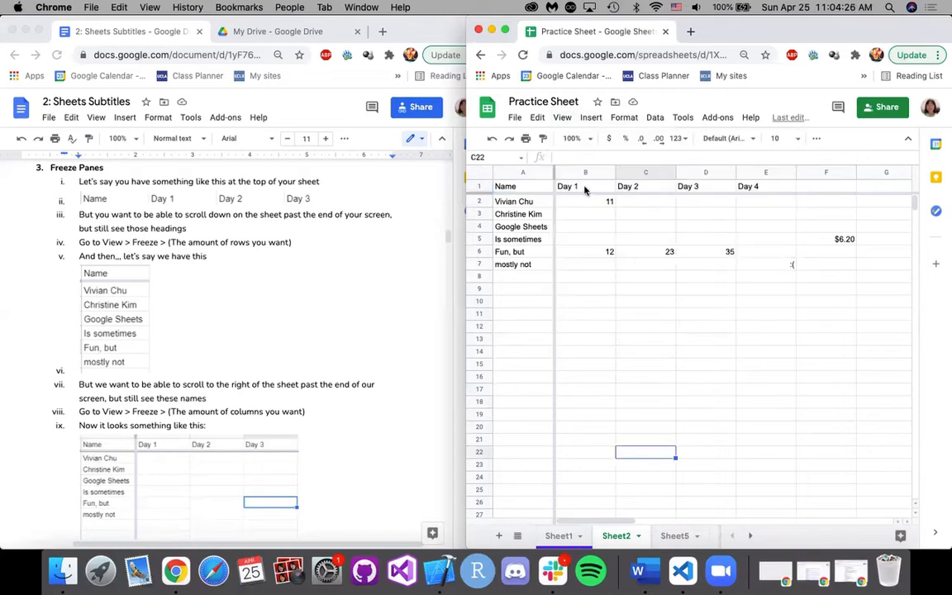
Freeze Sheet2 up to the current row with cell B14 selected, keeping rows 1 to 14 fixed.
left_click(570, 190)
left_click(583, 351)
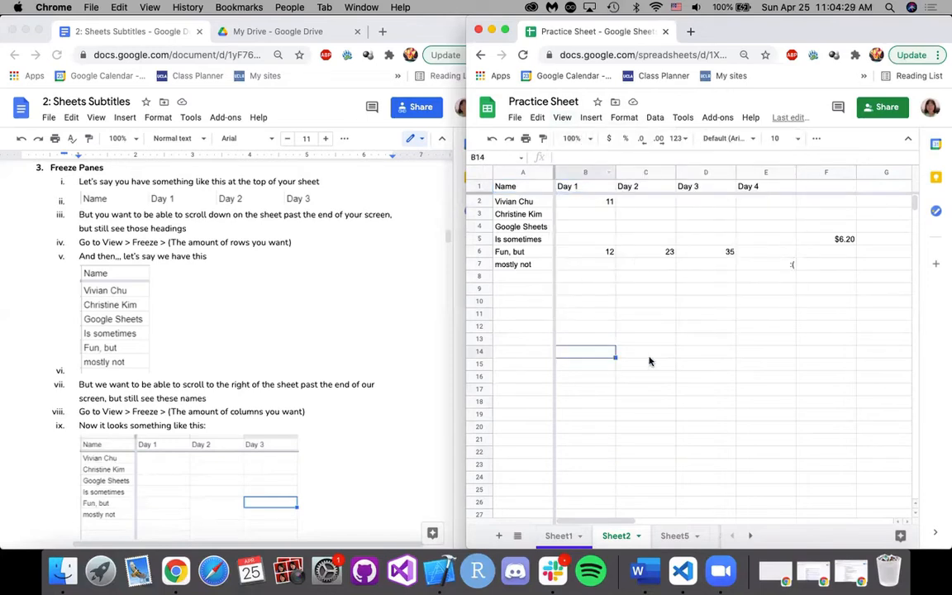
left_click(562, 119)
mouse_move(570, 137)
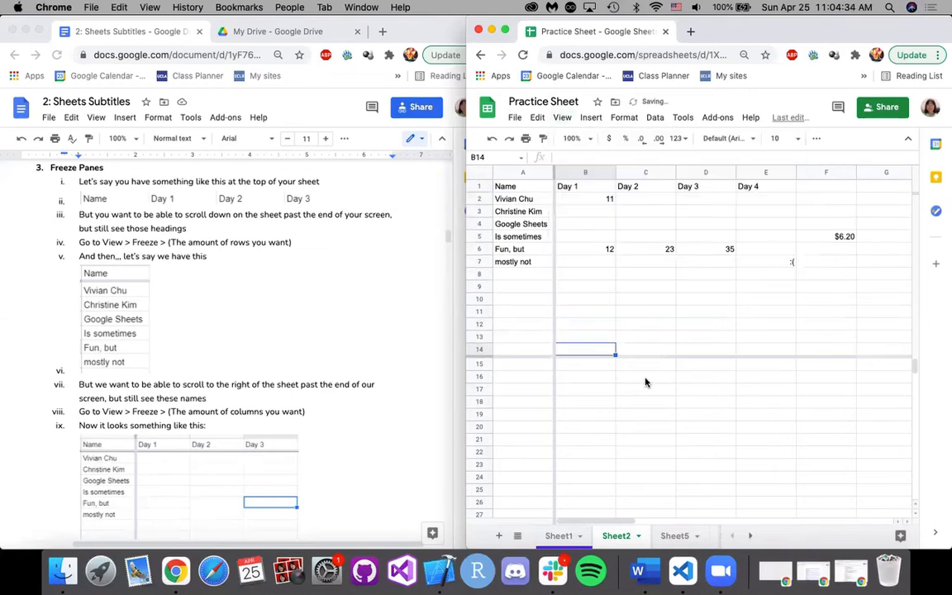
scroll(646, 382, "up", 6)
Enter "hi" in cell B15 just below the frozen rows and check how it moves relative to them.
key("Down")
type("hi")
left_click(683, 452)
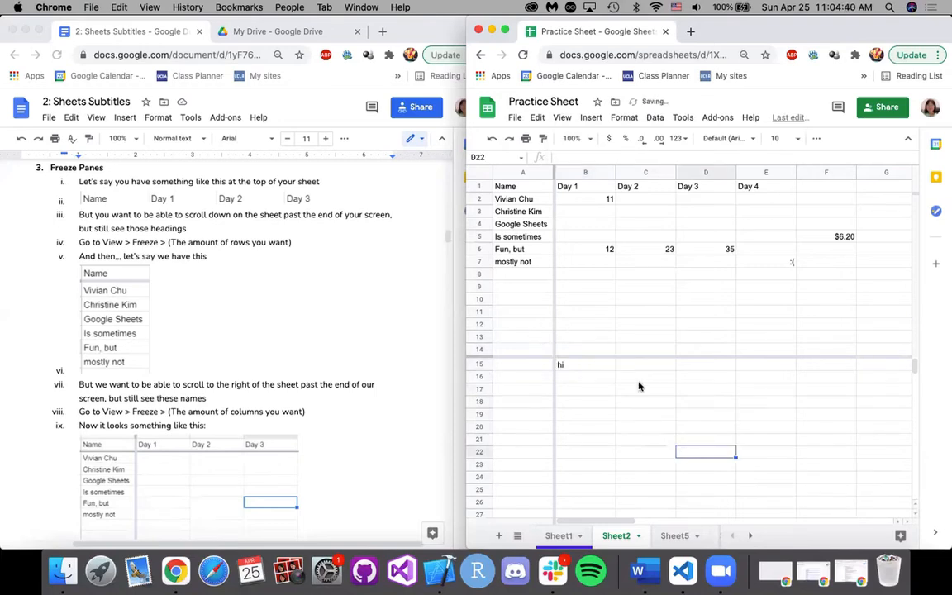
scroll(584, 410, "down", 3)
scroll(584, 411, "down", 15)
scroll(642, 428, "up", 15)
Clear cell B15 and set the freeze on Sheet2 to 1 row.
left_click(583, 365)
key("Delete")
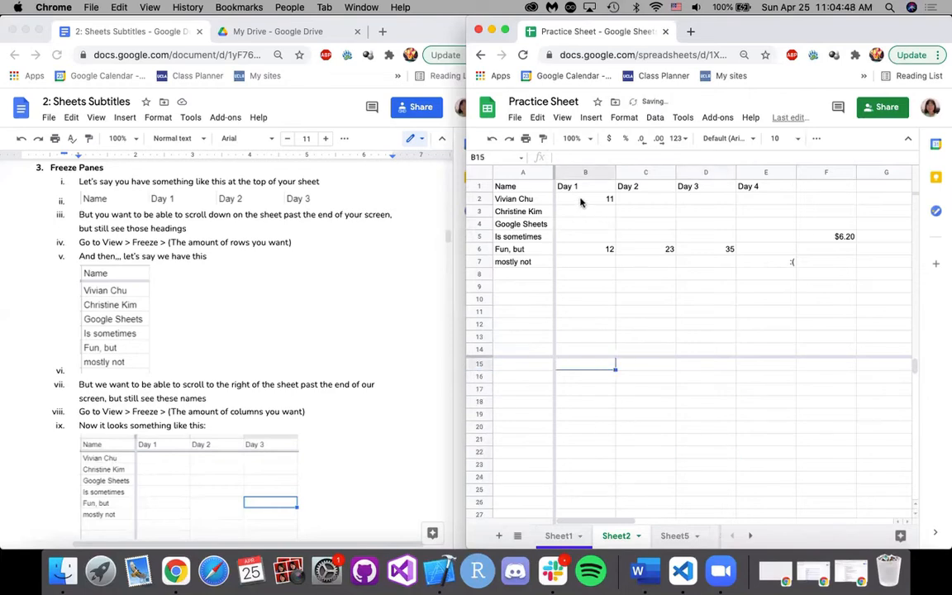
left_click(562, 117)
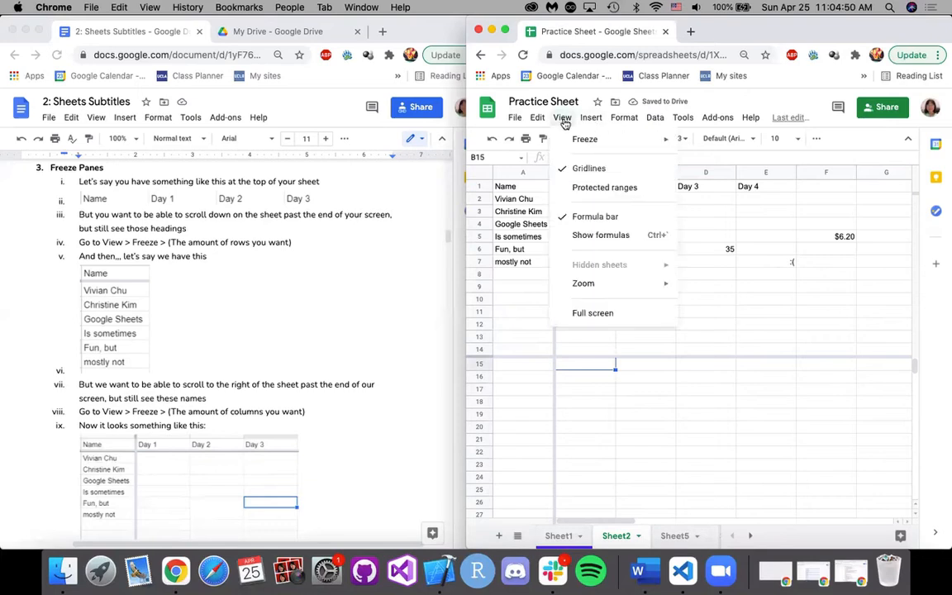
mouse_move(636, 139)
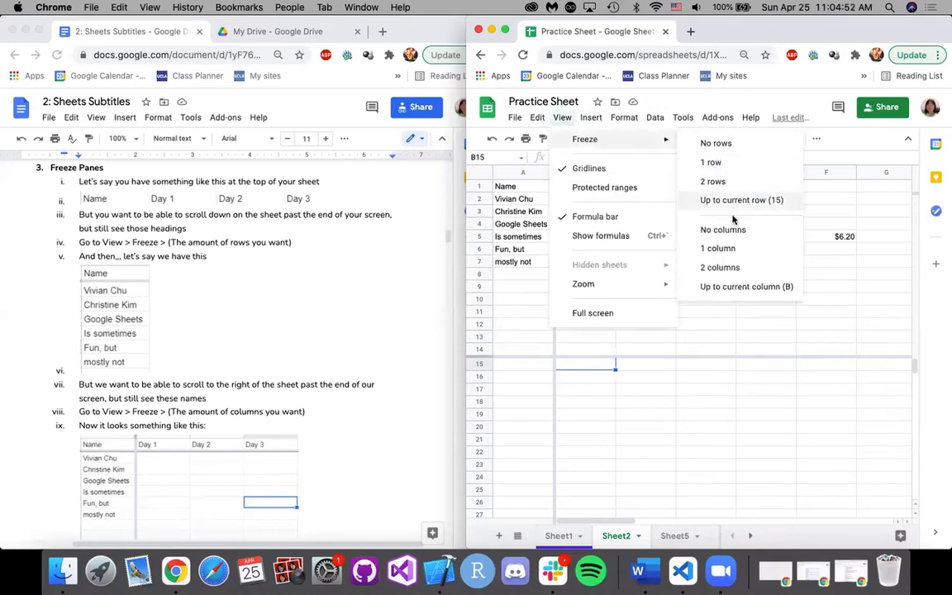
left_click(714, 162)
left_click(638, 266)
left_click(574, 238)
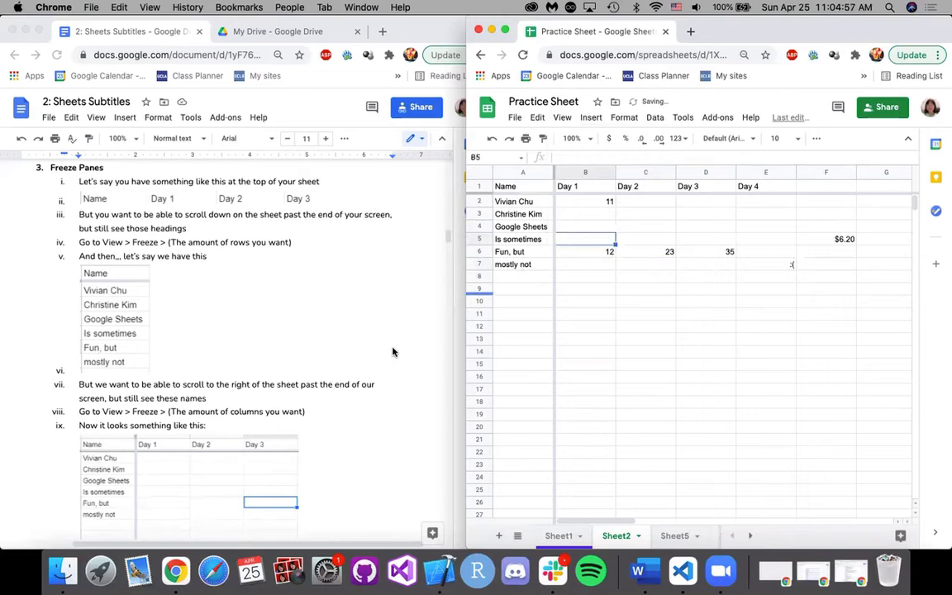
Read the end of the Freeze Panes notes and examine the gray freeze lines beside column A and below row 1.
scroll(390, 388, "down", 3)
scroll(390, 386, "down", 5)
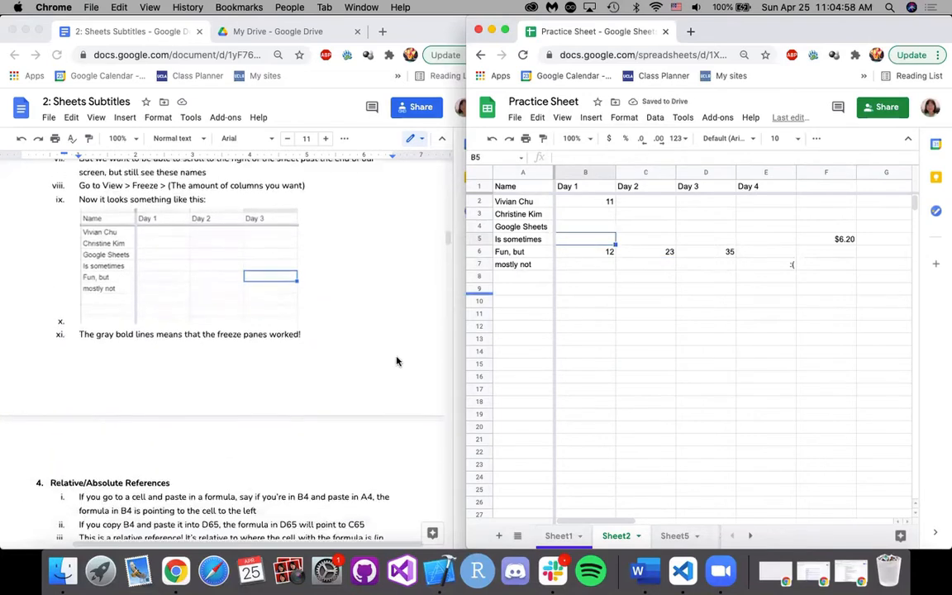
left_click(537, 193)
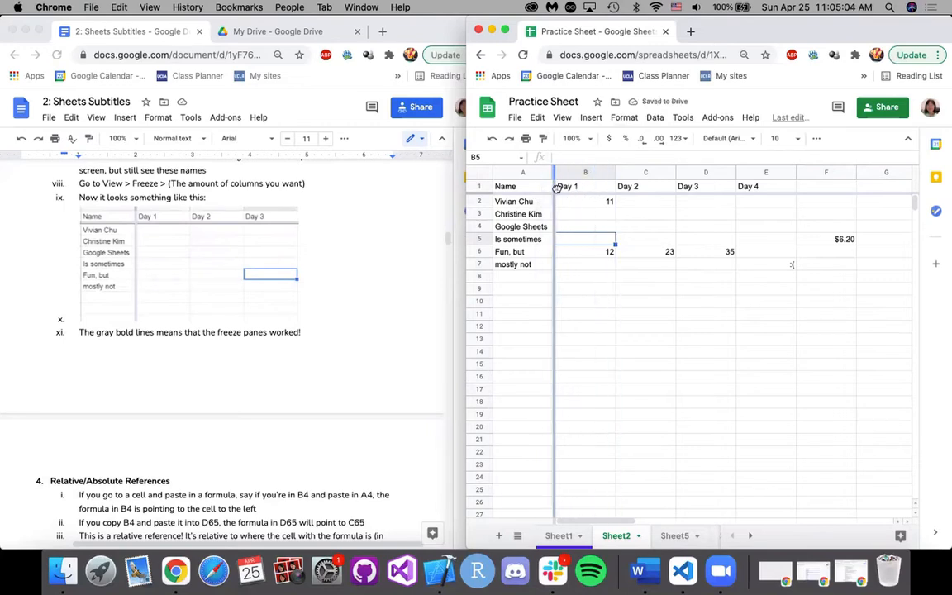
mouse_move(557, 187)
left_mouse_down()
mouse_move(678, 201)
mouse_move(485, 194)
mouse_move(552, 195)
left_mouse_up()
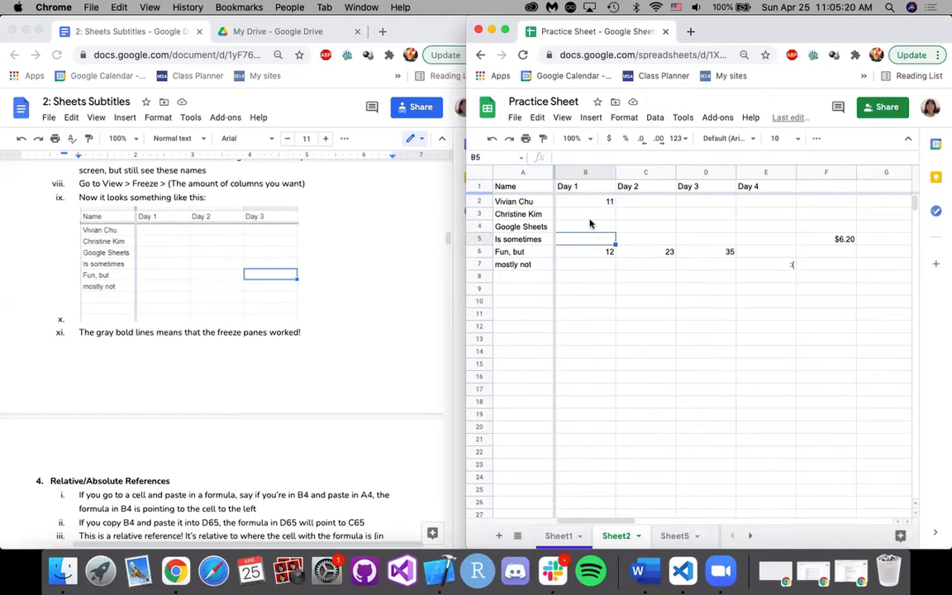
Examine range B2:C6, the Name column, columns E and F, header row 1 and the formula in cell D6 by selecting them.
left_click_drag(588, 203, 669, 257)
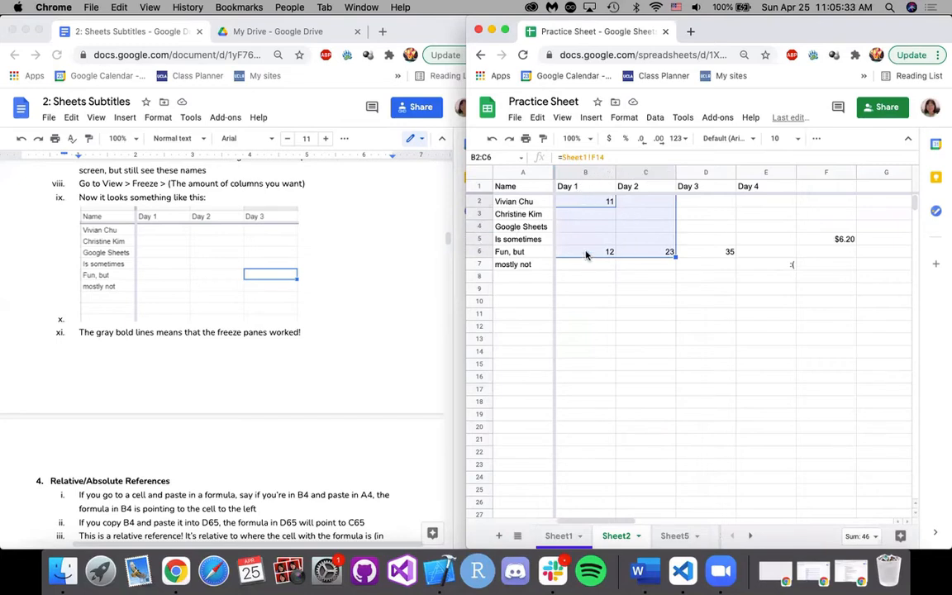
left_click(536, 203)
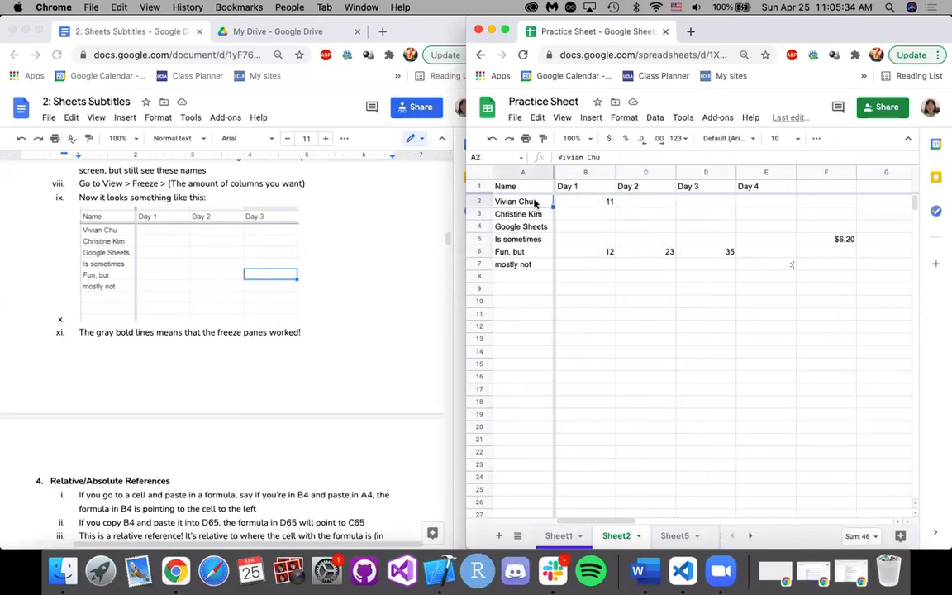
left_click(521, 172)
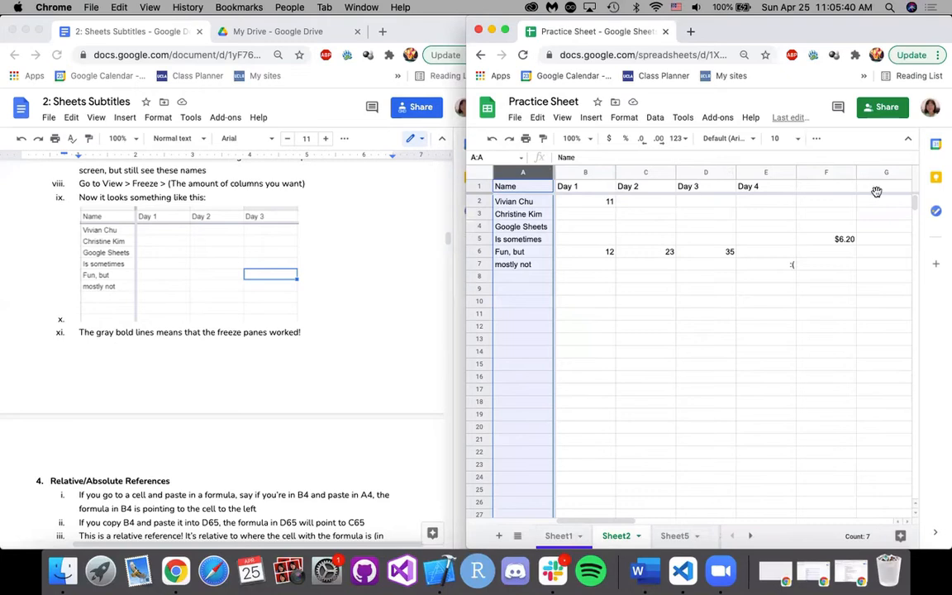
left_click(809, 173)
left_click(774, 174)
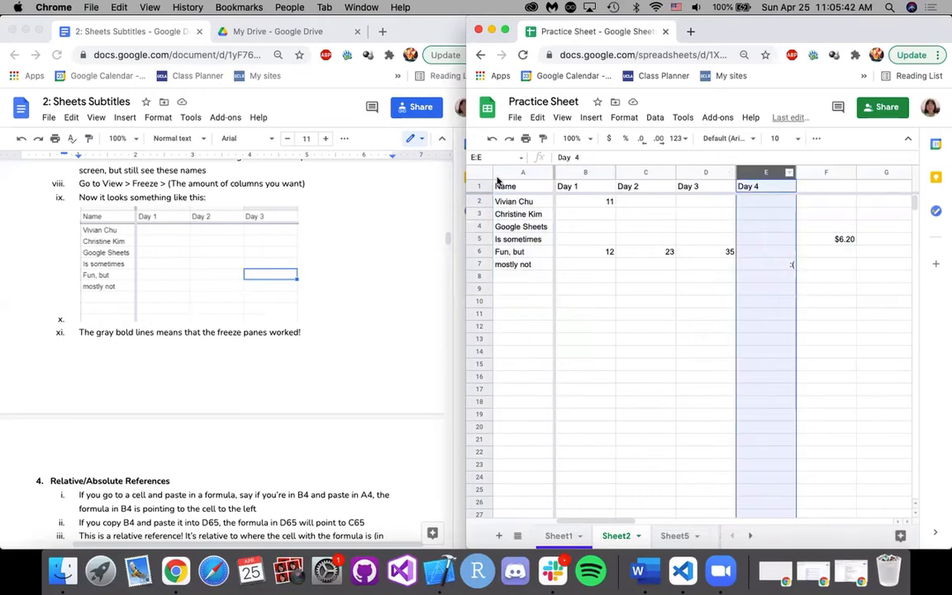
left_click(519, 174)
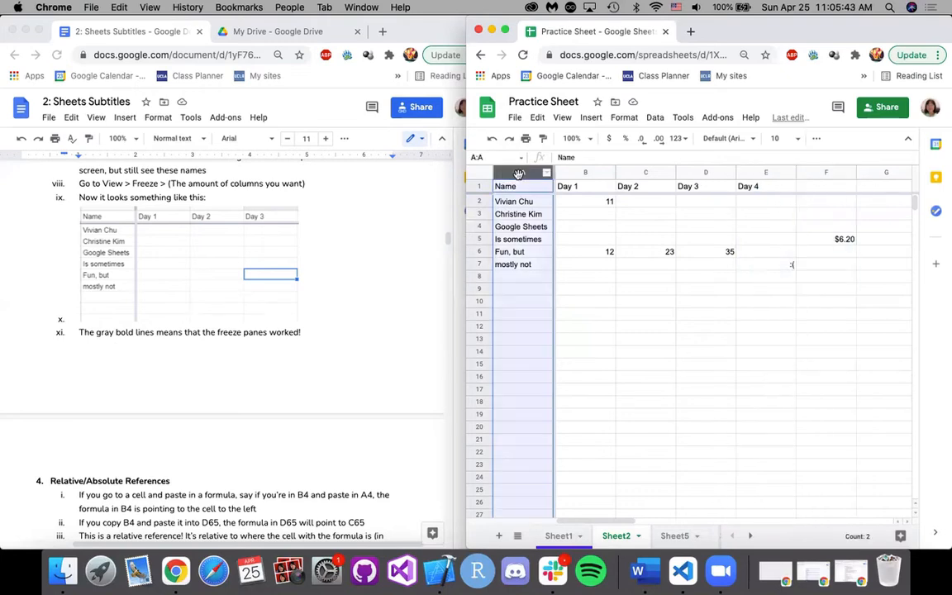
left_click(477, 186)
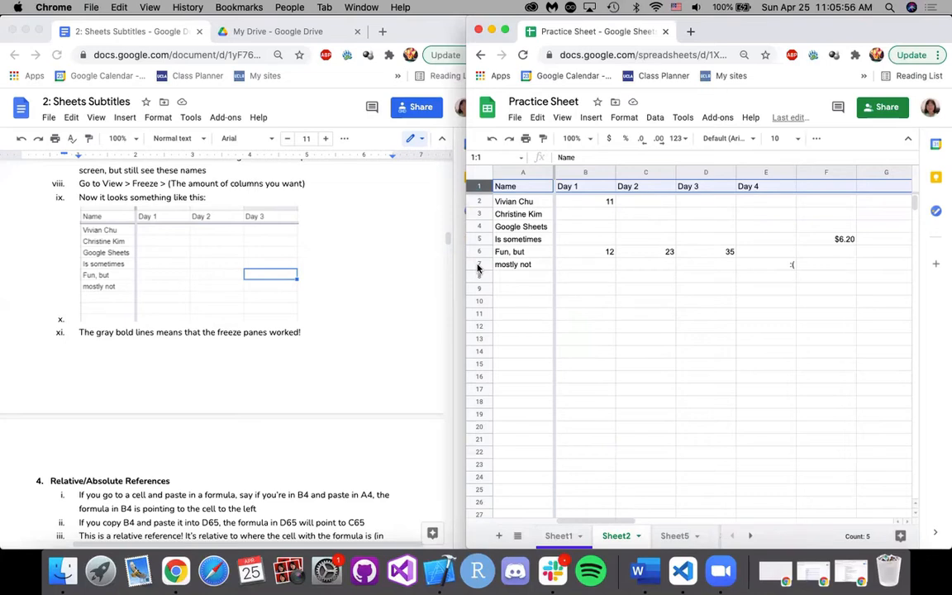
left_click(710, 251)
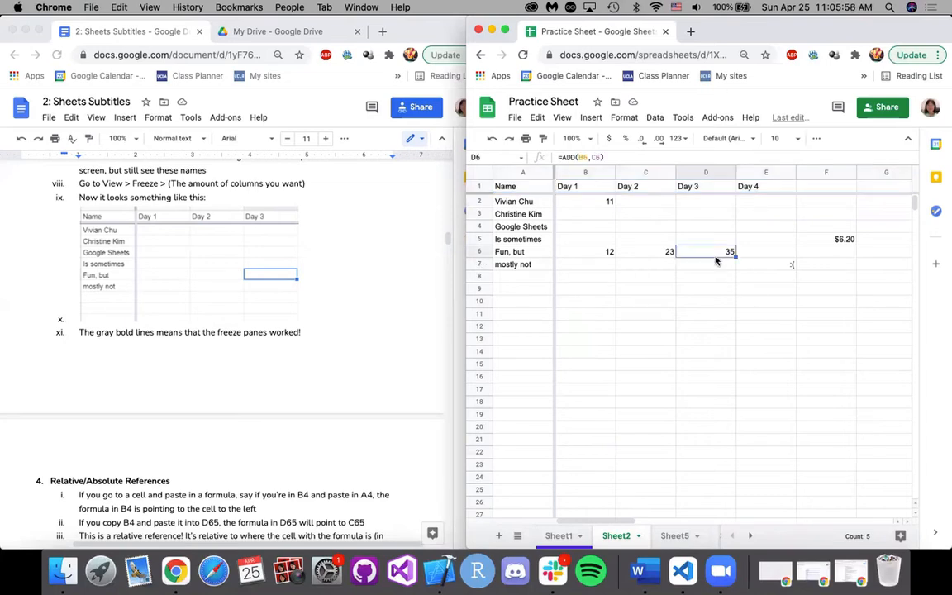
Show Sheet1 and return to the Hide section in the written notes.
left_click(556, 536)
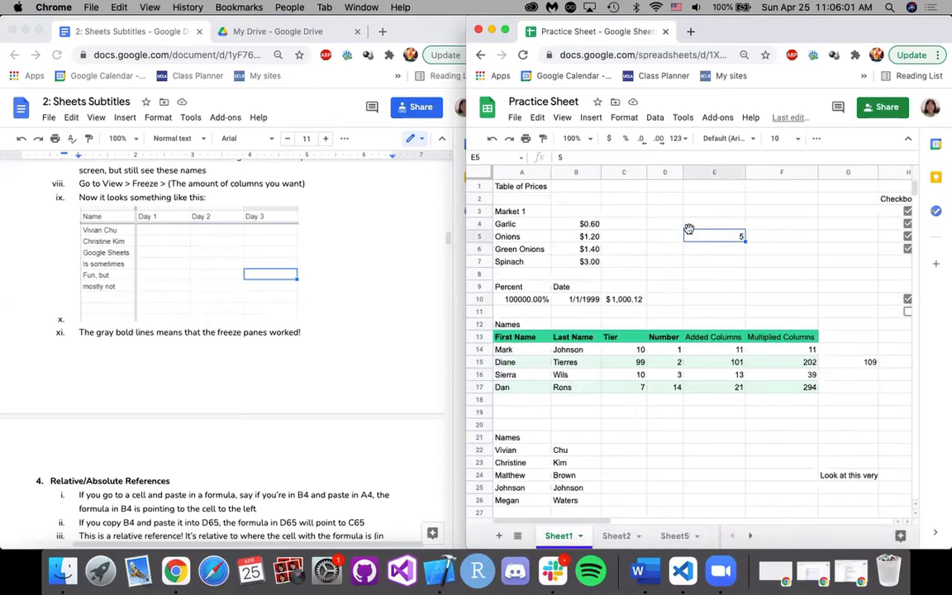
left_click(372, 315)
scroll(371, 316, "up", 5)
scroll(371, 315, "up", 4)
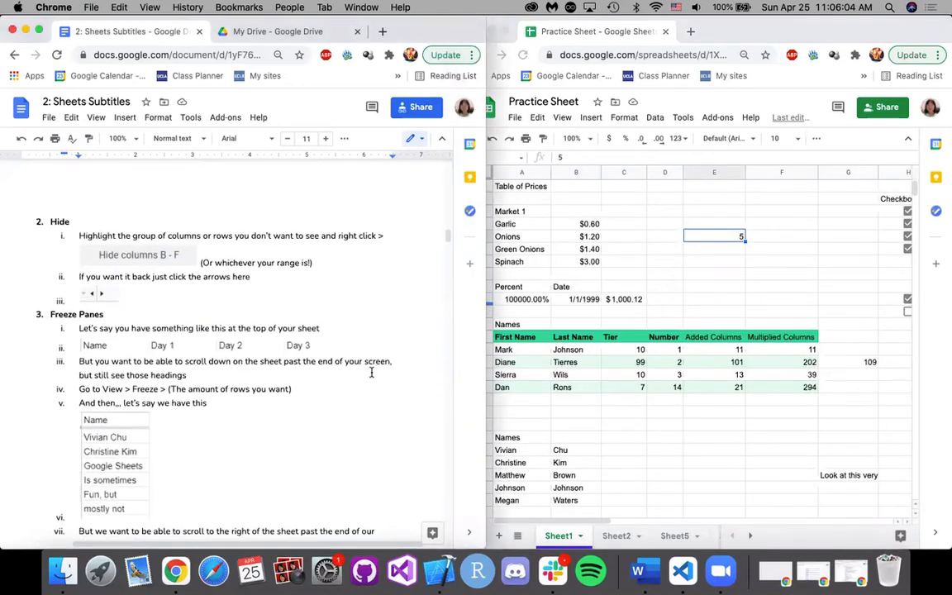
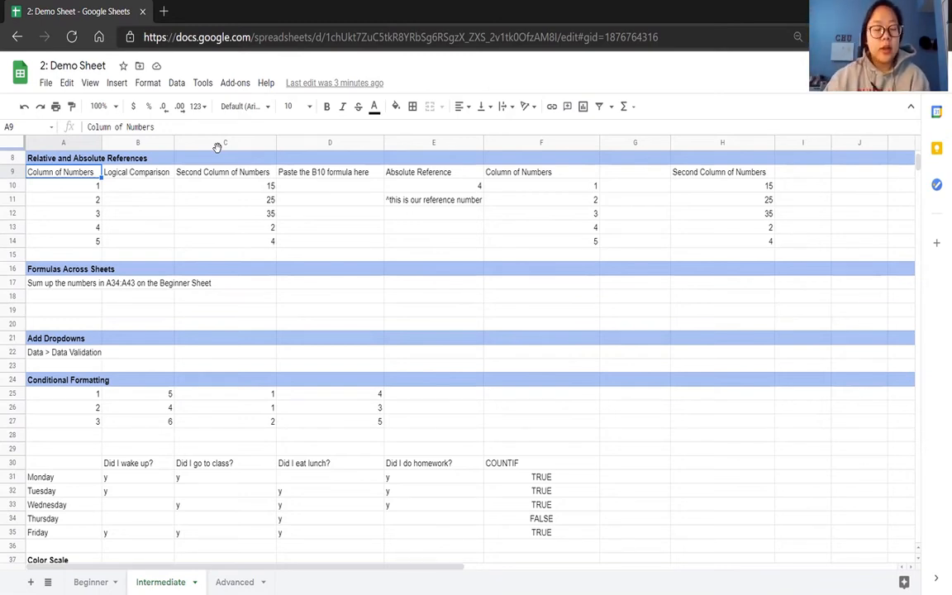
Enter =A10>2 in cell B10, fill the formula down to B14 with the suggested autofill, and check the formulas in B10 and B12.
left_click(116, 190)
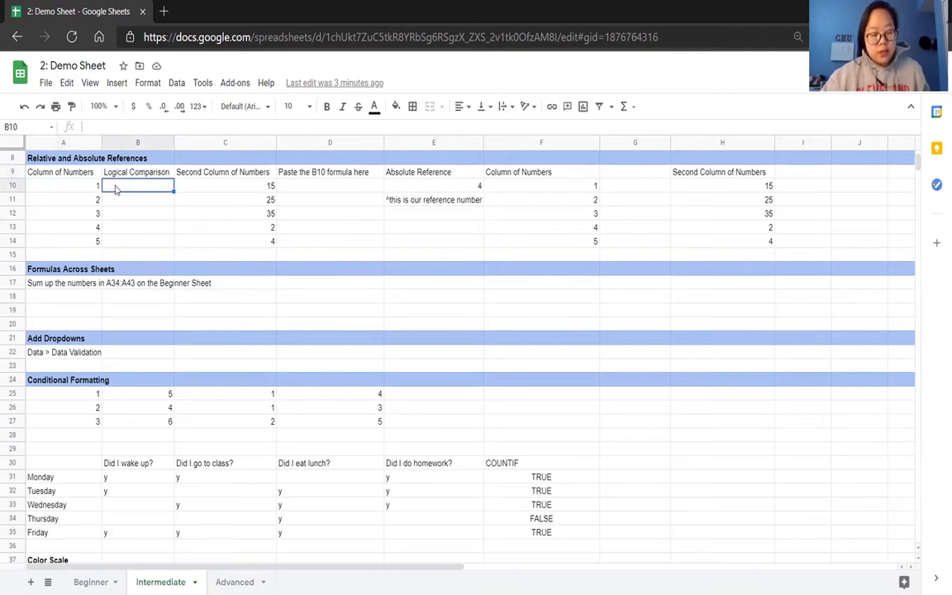
type("=")
left_click(91, 188)
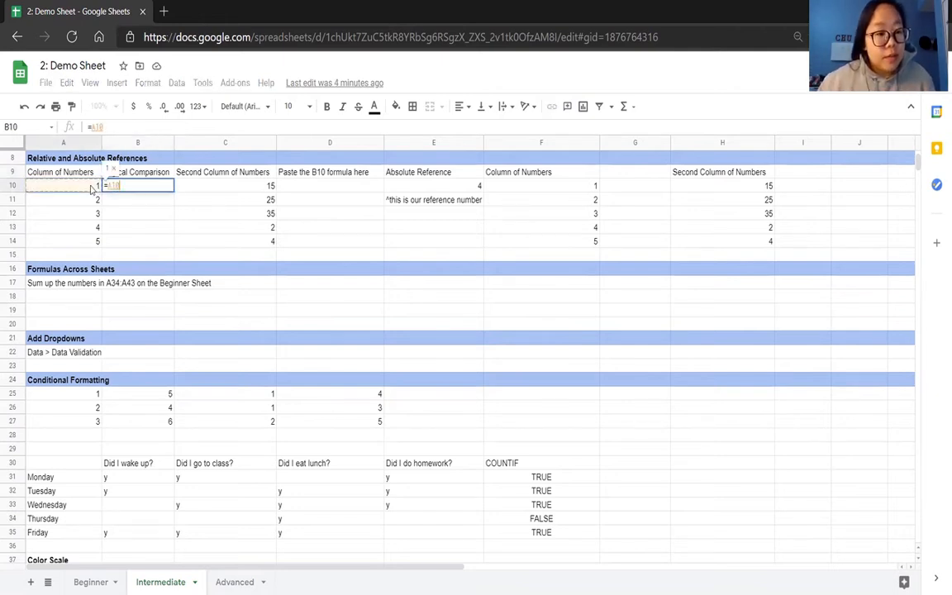
type(">2")
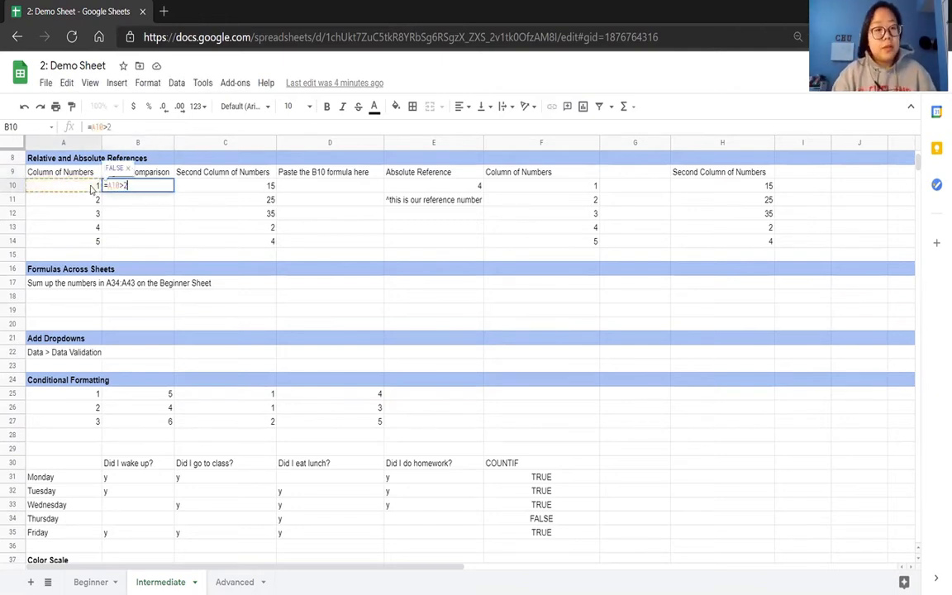
key("Return")
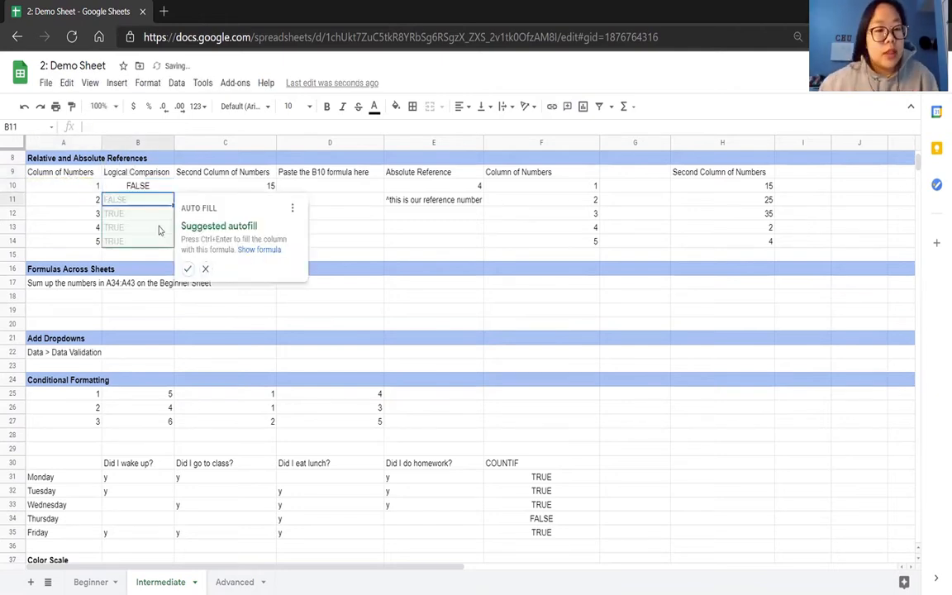
left_click(188, 269)
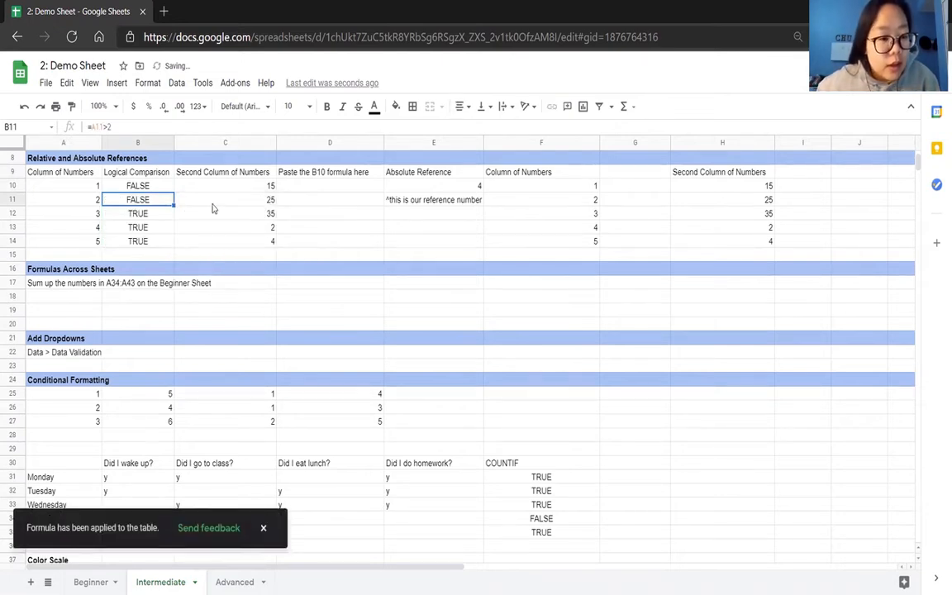
left_click(144, 189)
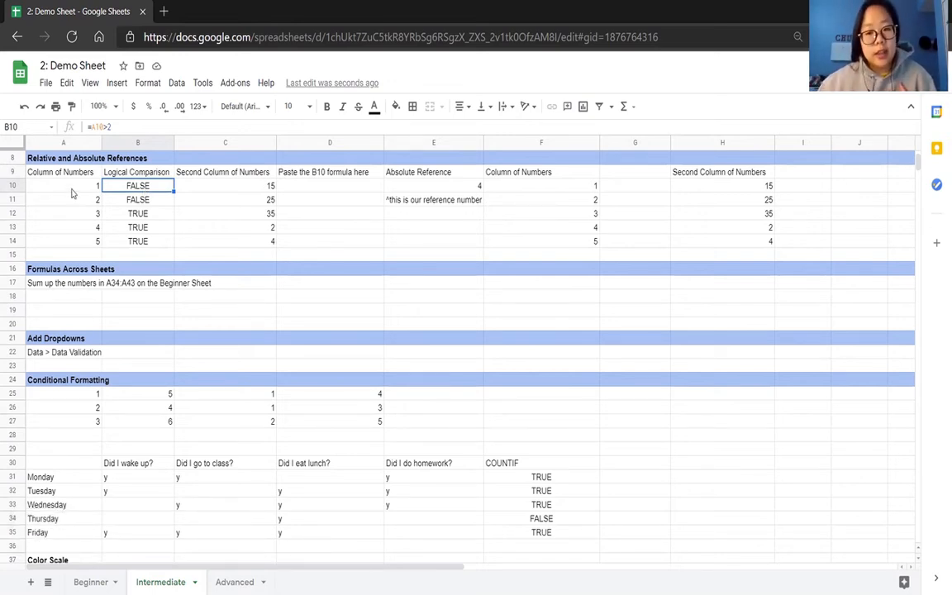
left_click(127, 212)
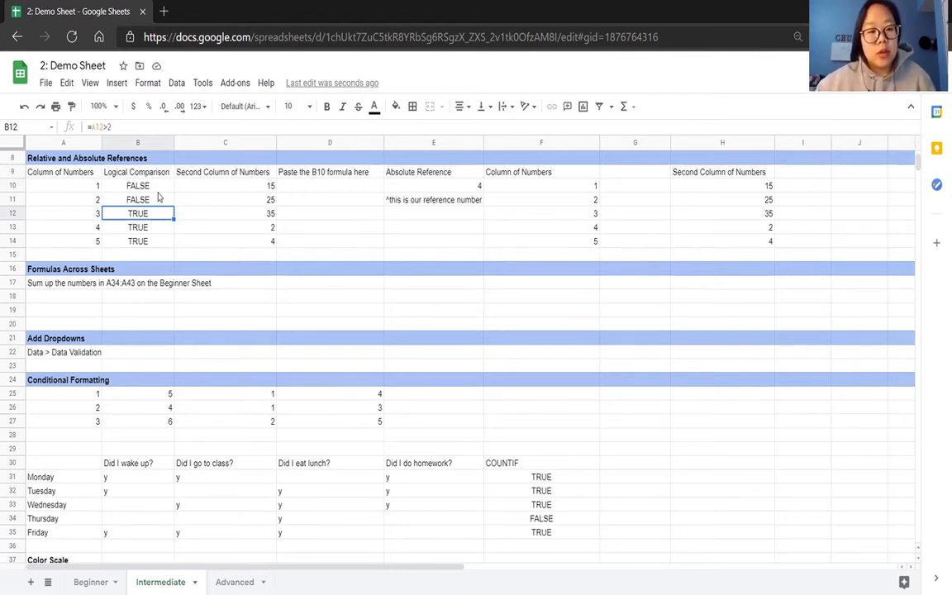
Copy the B10 comparison formula into cell D10 and fill it down to D14.
left_click(156, 190)
key("ctrl+c")
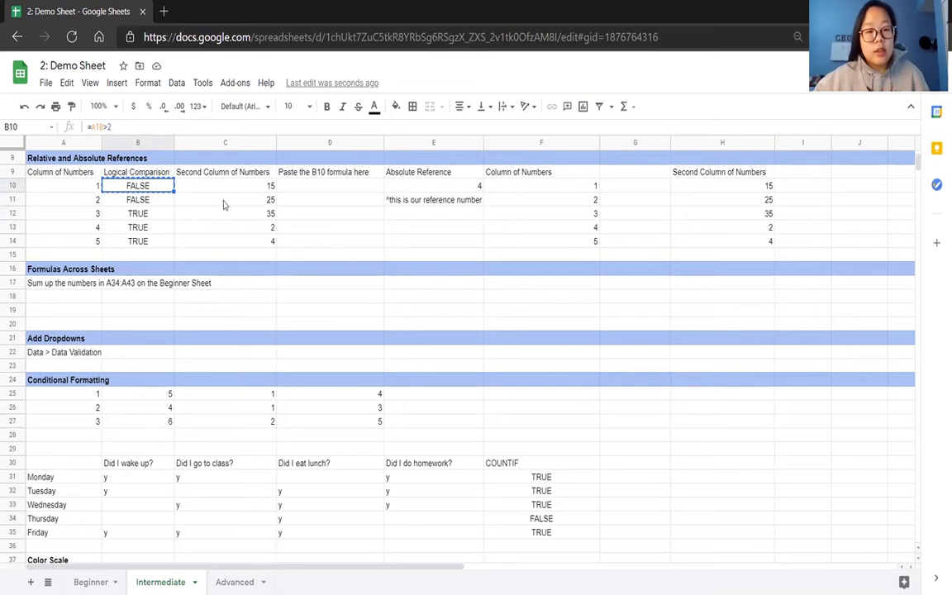
left_click(344, 190)
key("ctrl+v")
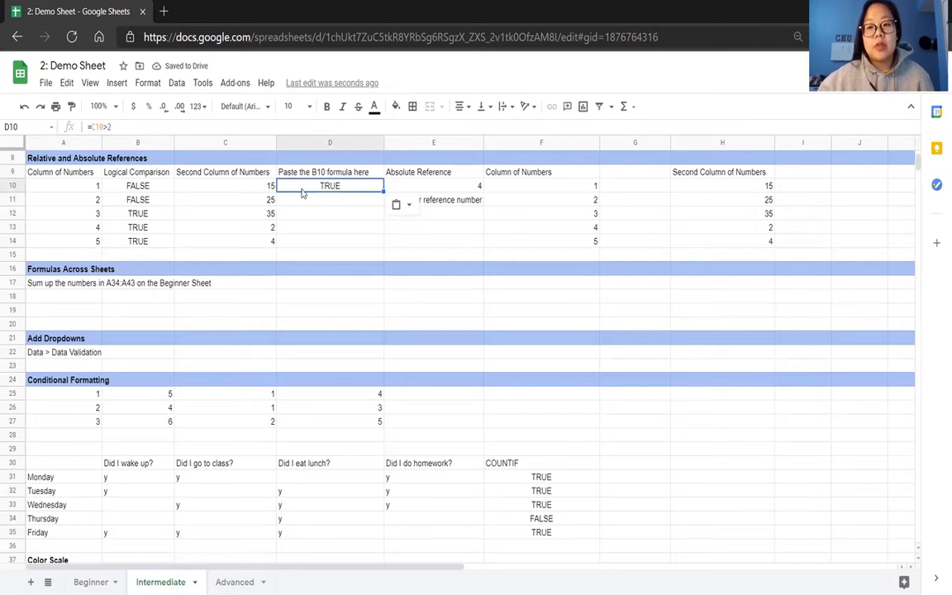
left_click_drag(382, 191, 381, 245)
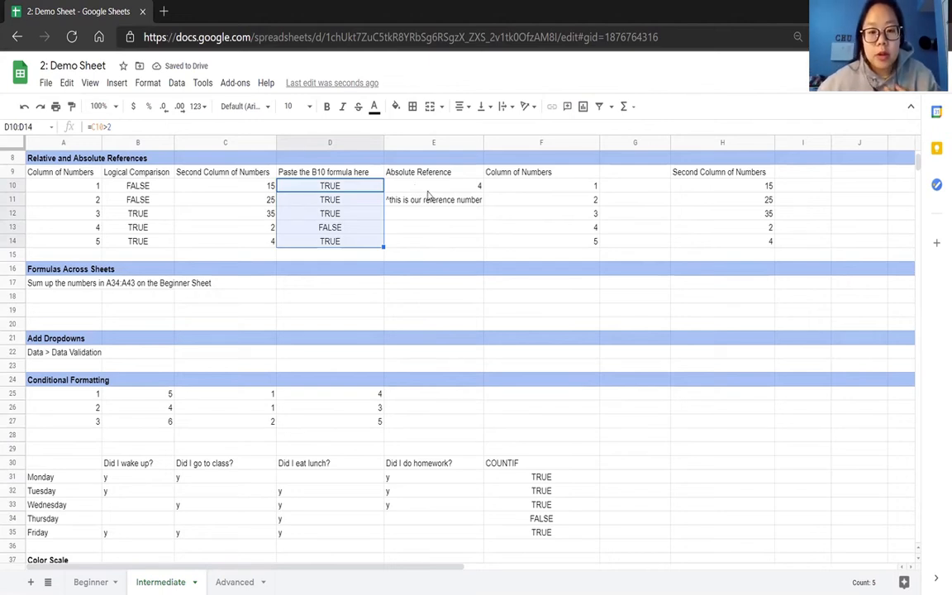
Enter =F10>$E$10 in cell G10 with an absolute reference to E10, and accept the suggested autofill down to G14.
left_click(456, 189)
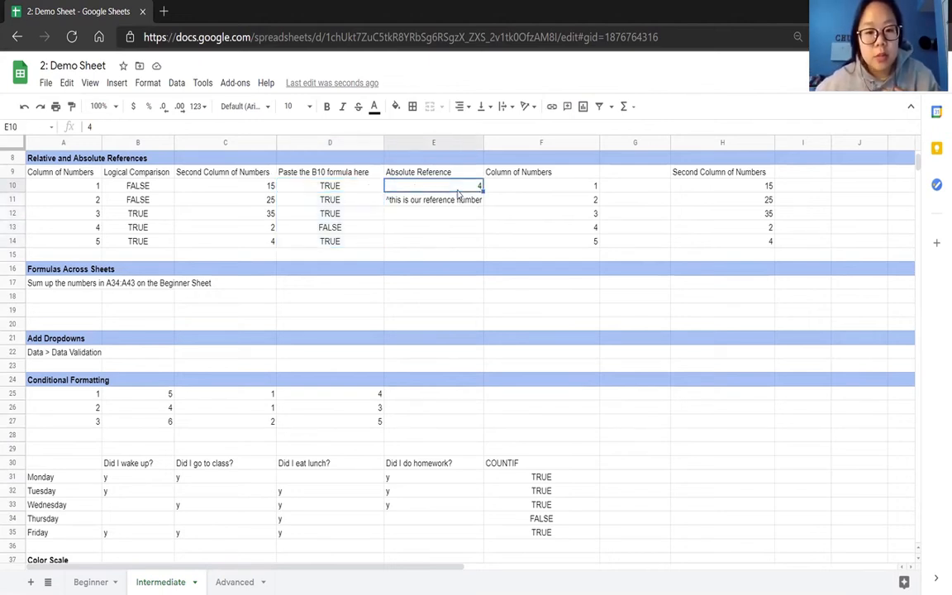
left_click(612, 192)
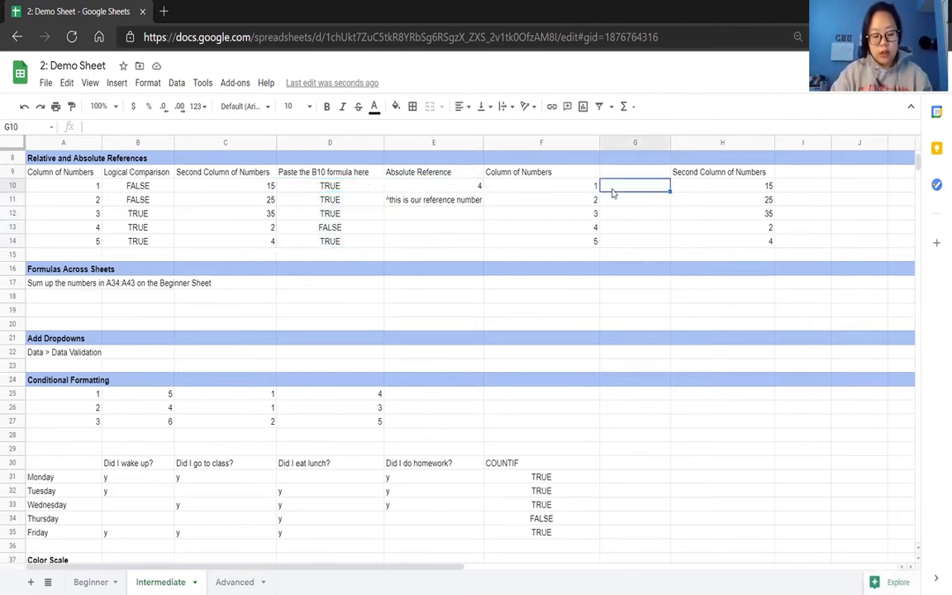
type("=")
left_click(595, 186)
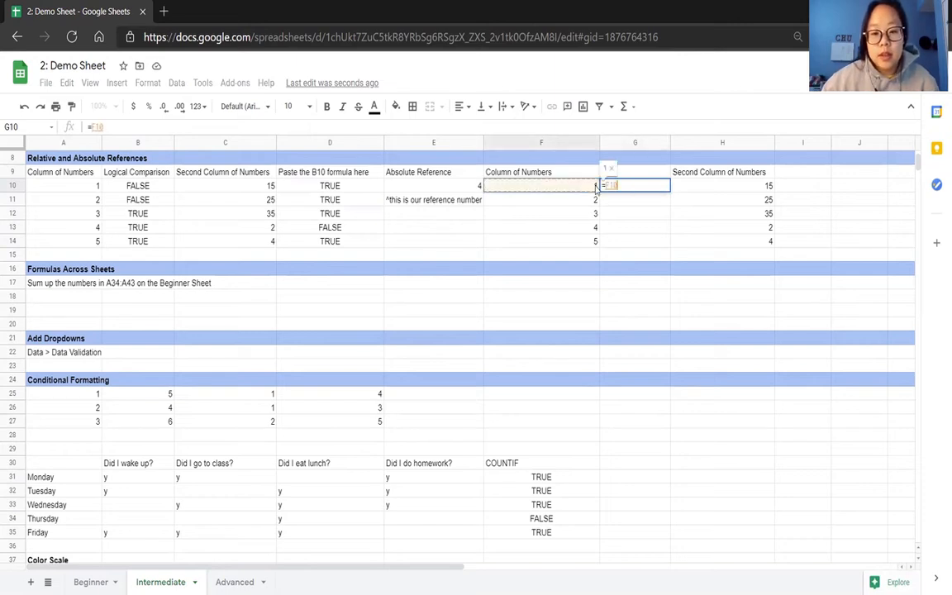
type(">")
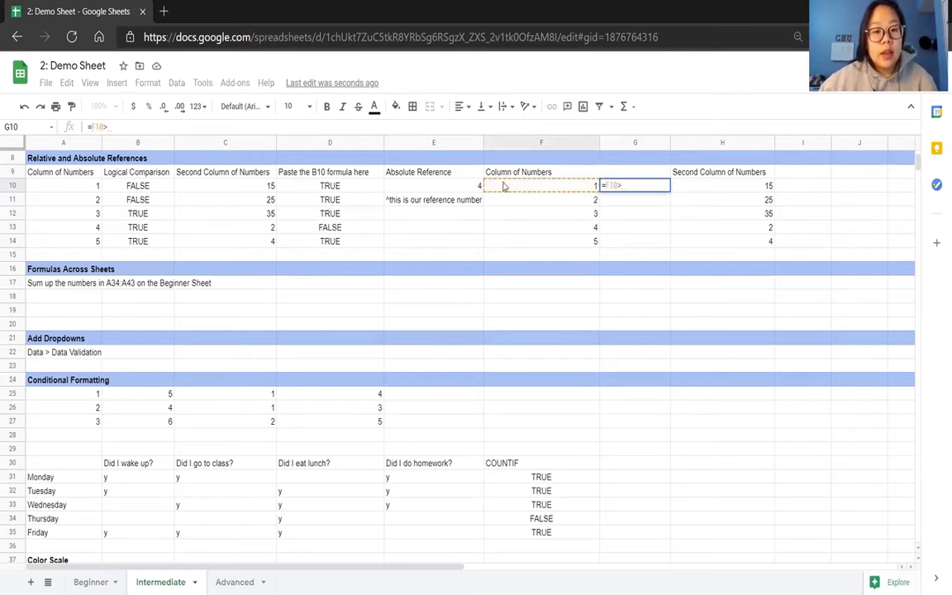
left_click(462, 187)
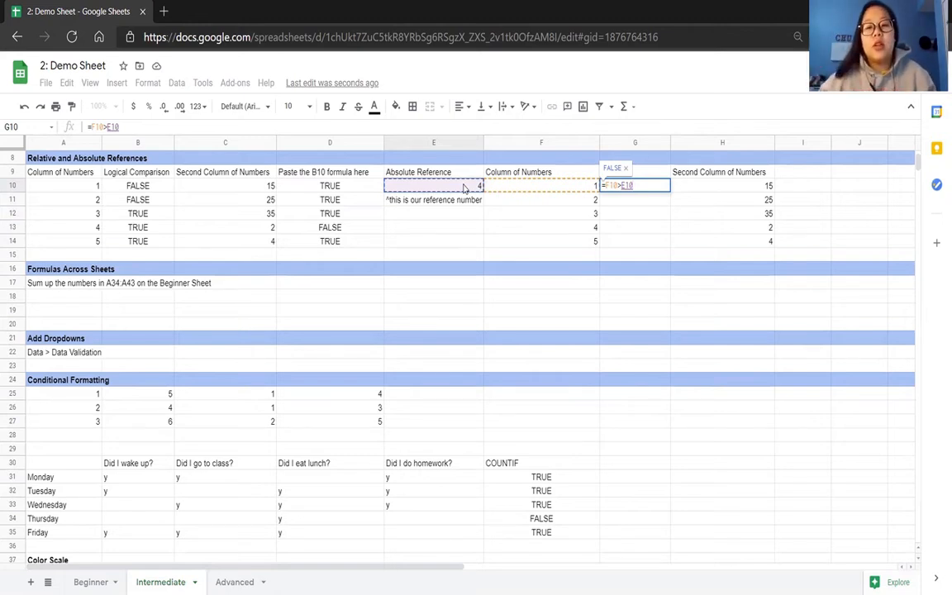
key("F4")
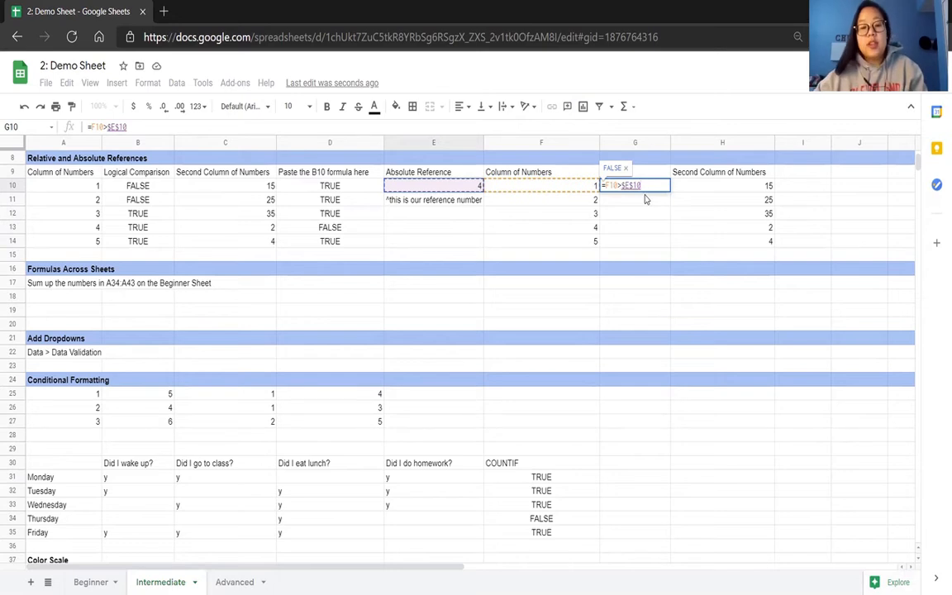
key("Return")
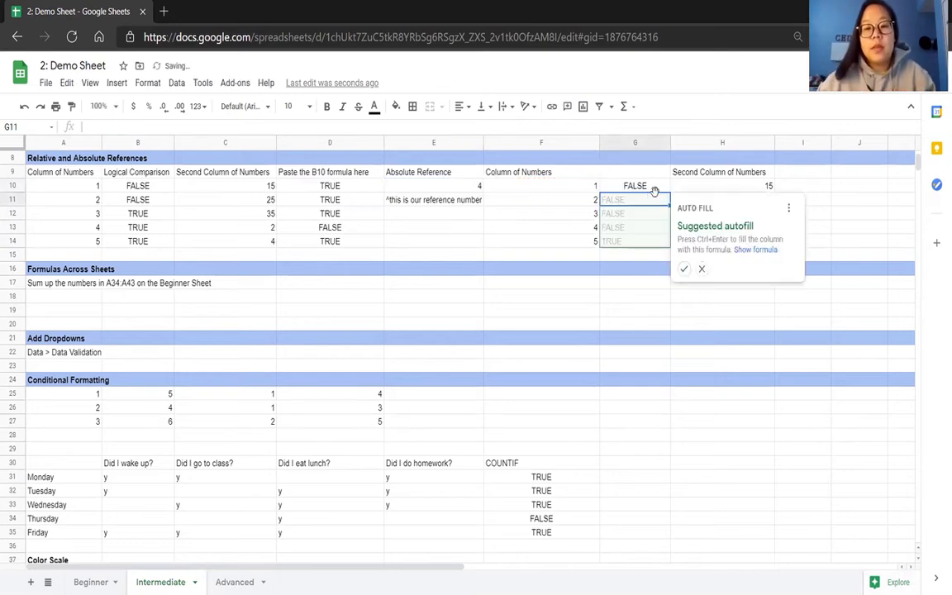
left_click(684, 270)
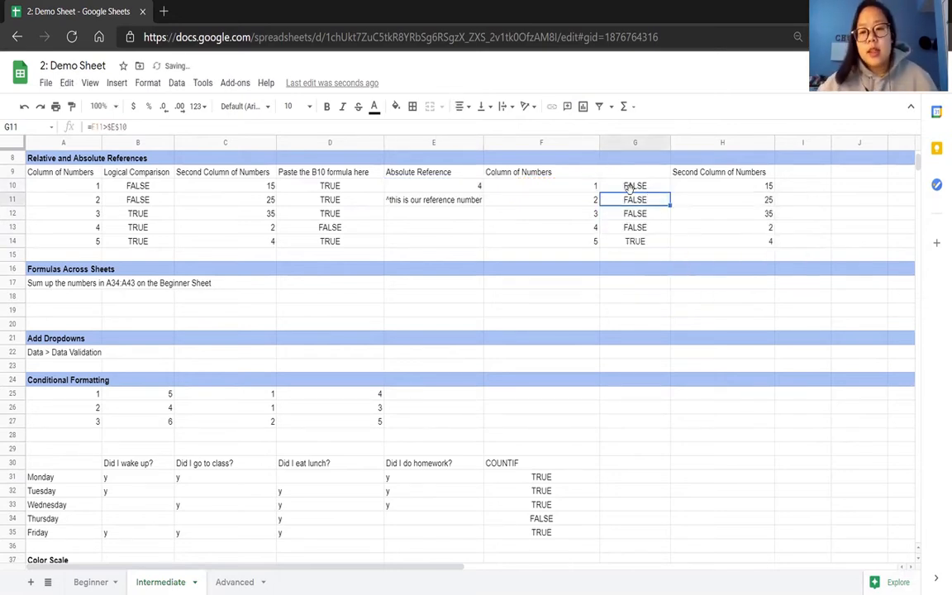
Examine the formulas in G10:G14 to compare the changing column F reference with the fixed $E$10 reference.
key("Up")
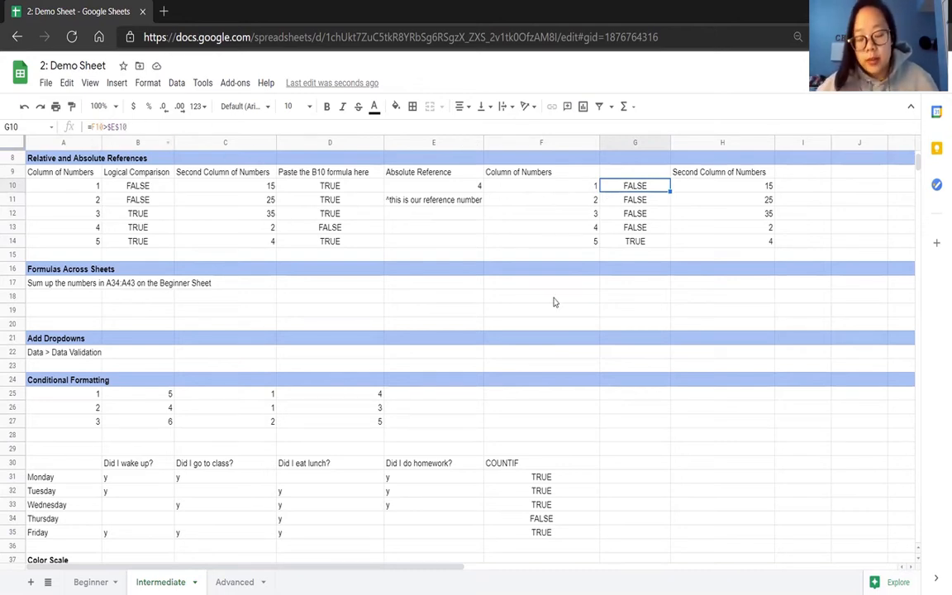
key("Down")
key("Down")
key("Down")
key("Down")
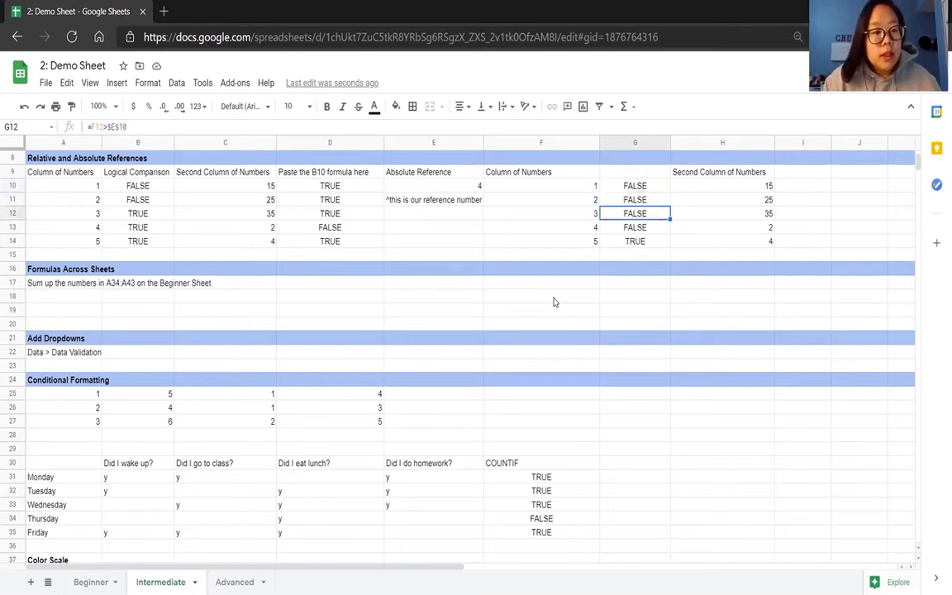
key("Up")
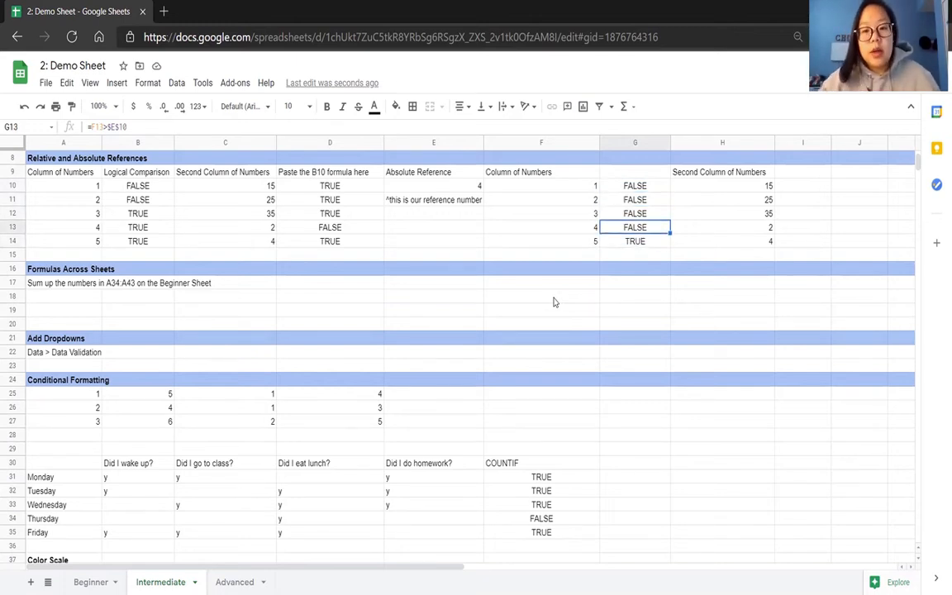
Copy the G10 absolute-reference formula into cell I10 and fill it down to I14.
left_click(658, 185)
key("ctrl+c")
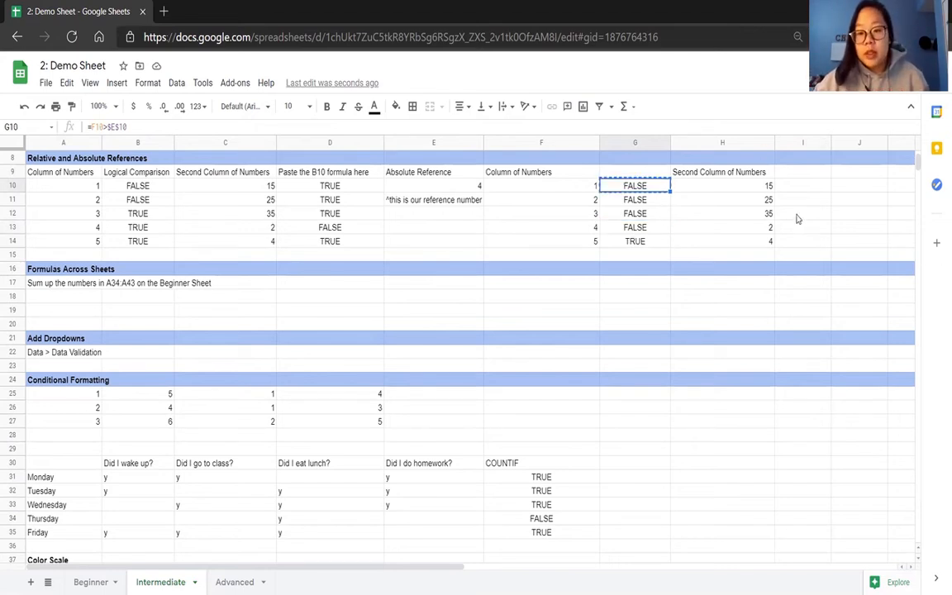
left_click(793, 185)
key("ctrl+v")
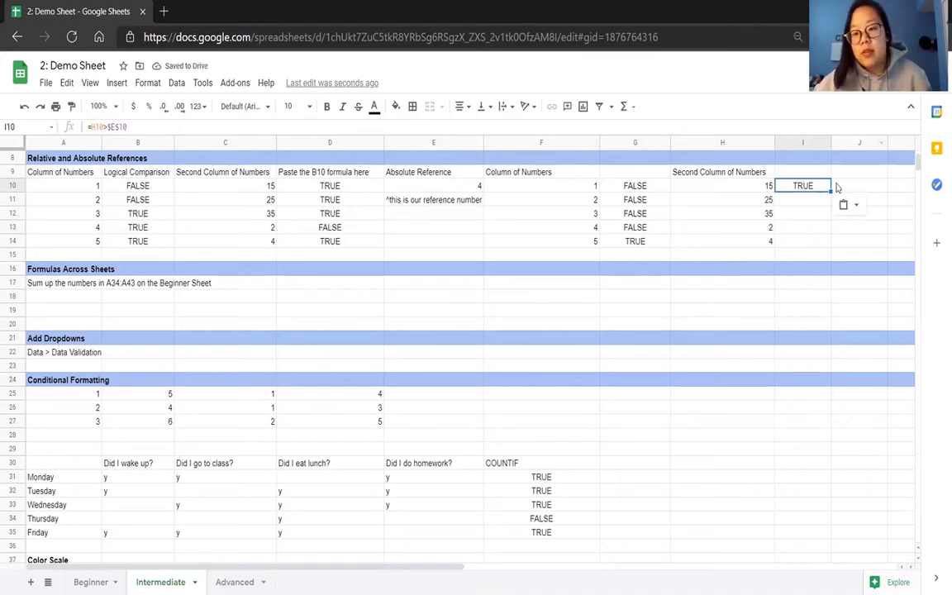
left_click_drag(829, 195, 829, 242)
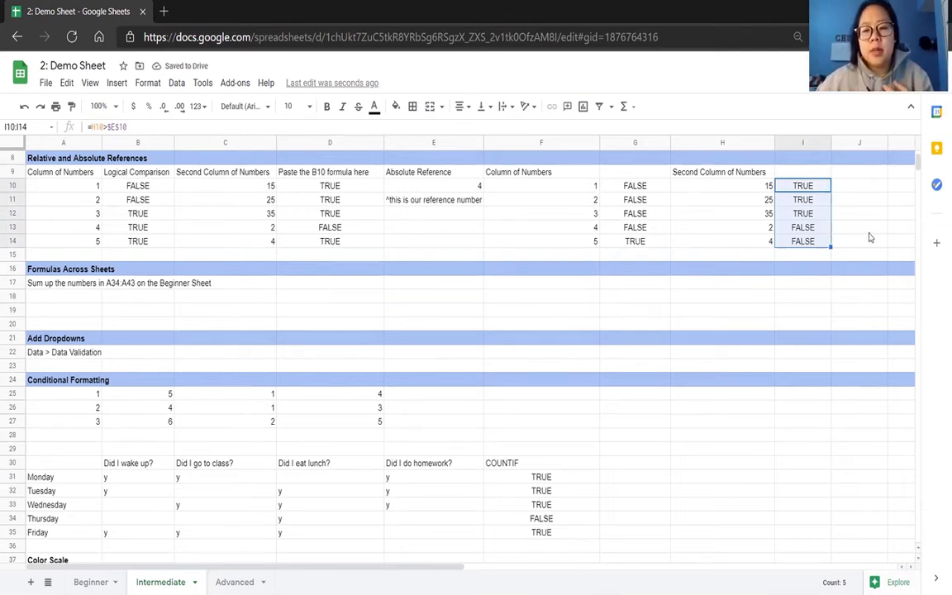
Set the reference number in cell E10 to 3.
left_click(455, 190)
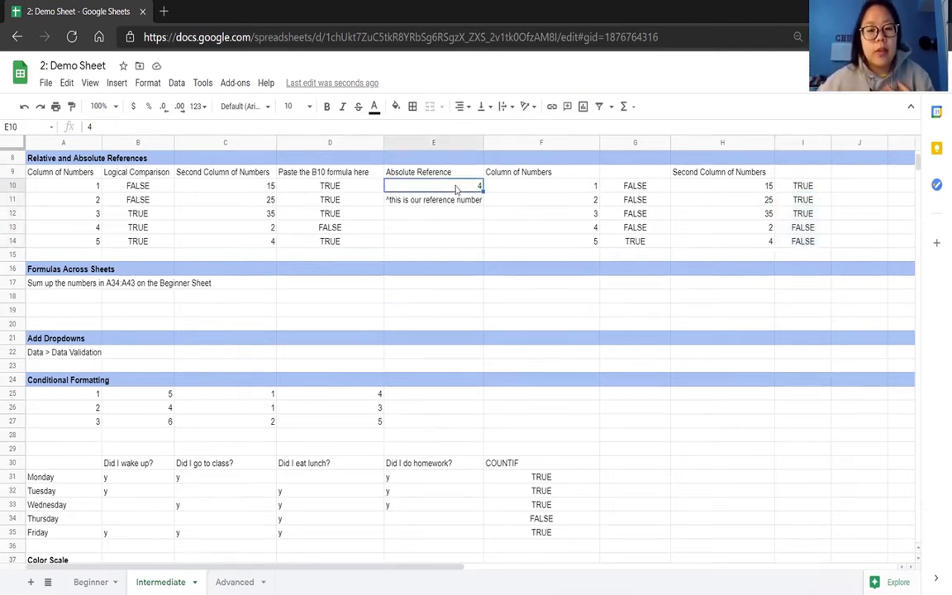
type("3")
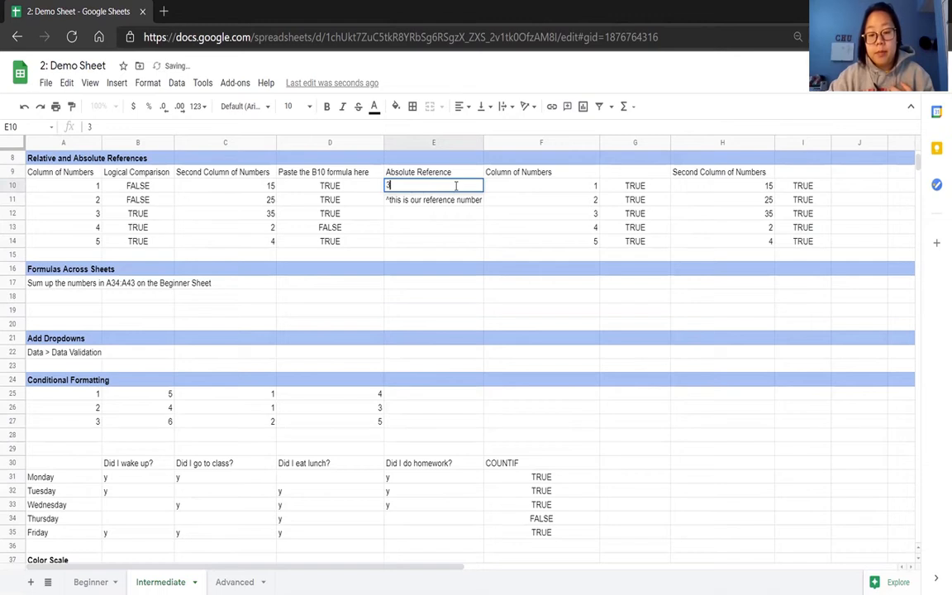
key("Return")
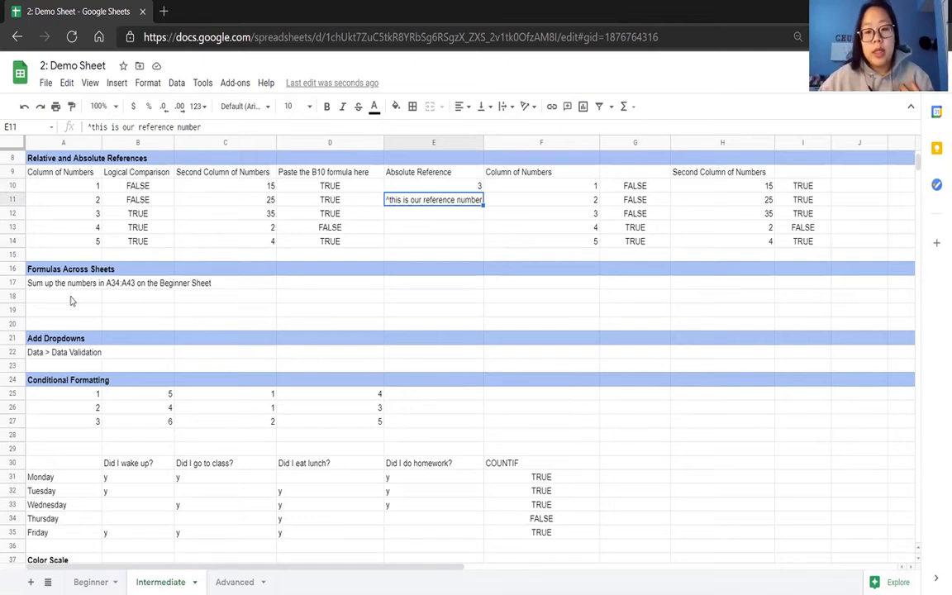
Examine the column of numbers in A34:A43 on the Beginner sheet and the sum formula in cell B34.
left_click(91, 581)
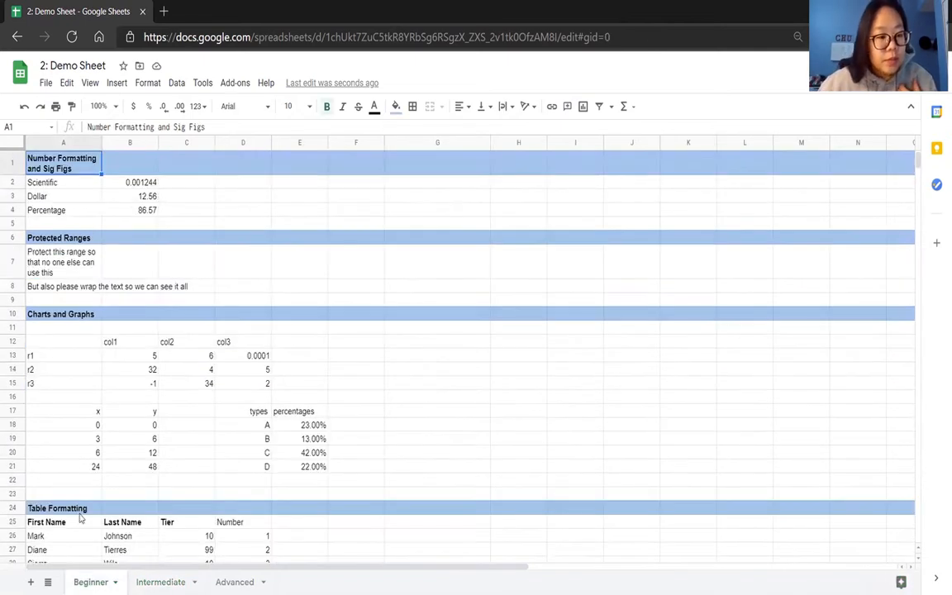
scroll(112, 406, "down", 2)
scroll(111, 406, "down", 5)
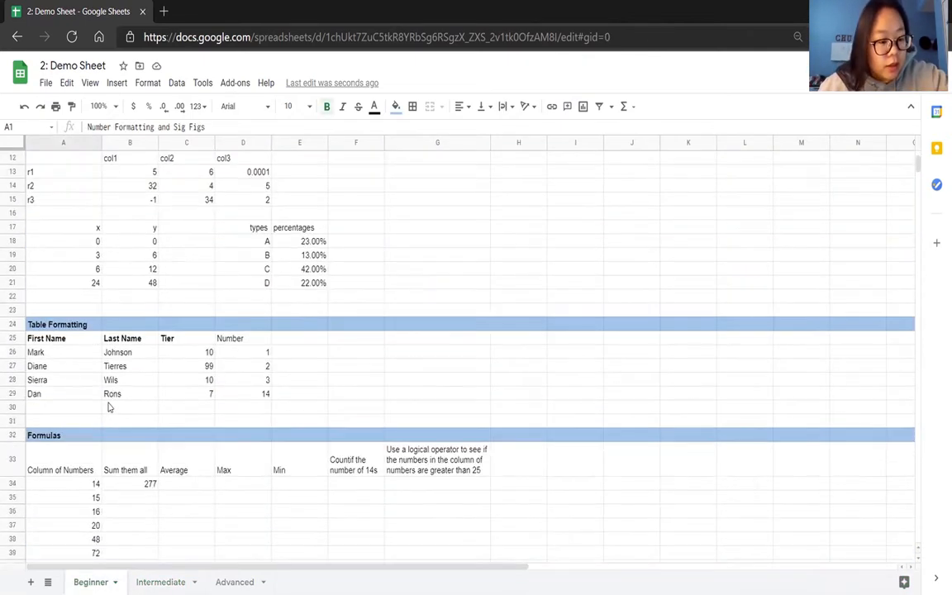
scroll(107, 407, "right", 1)
scroll(107, 407, "up", 5)
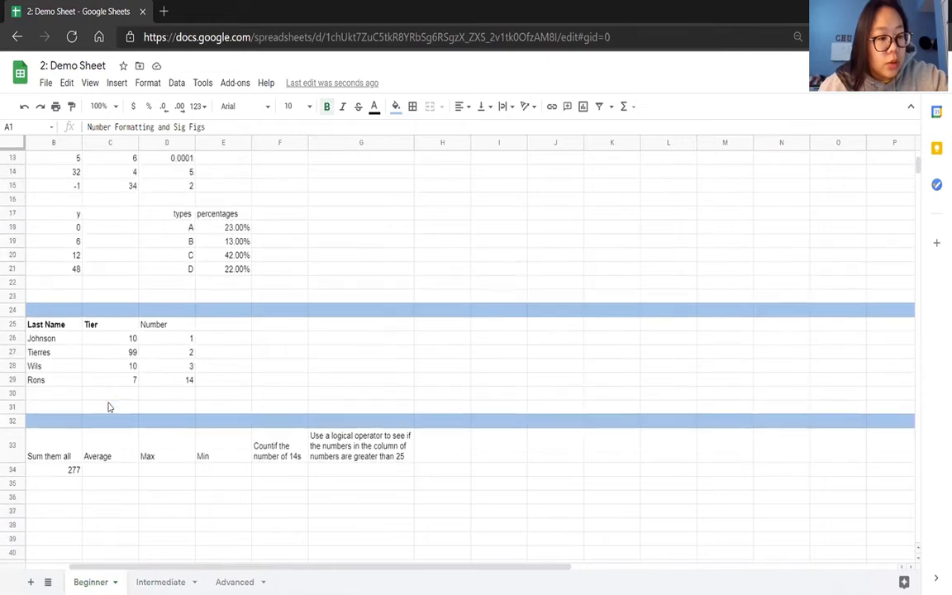
scroll(107, 406, "left", 1)
scroll(108, 406, "down", 5)
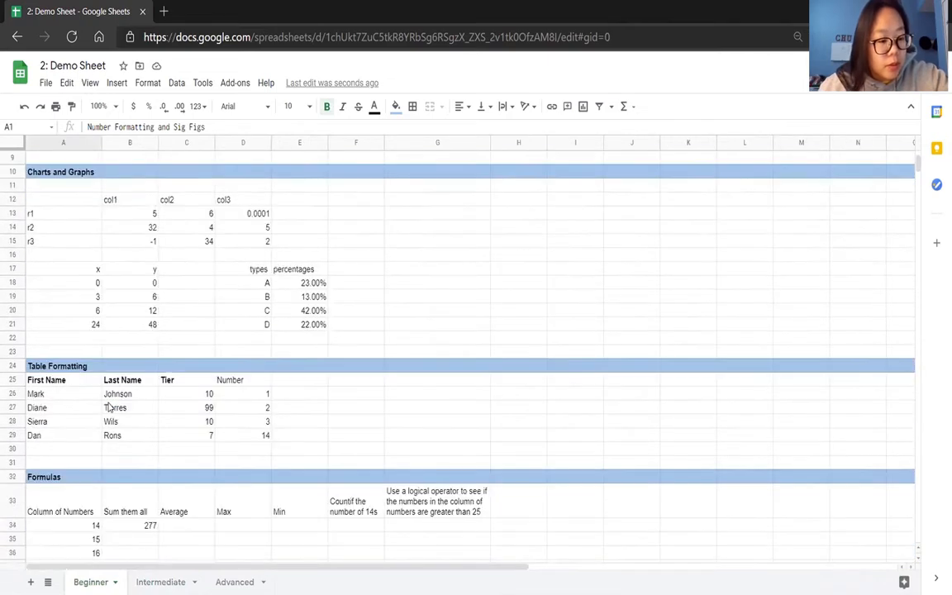
left_click_drag(93, 359, 97, 483)
left_click(147, 358)
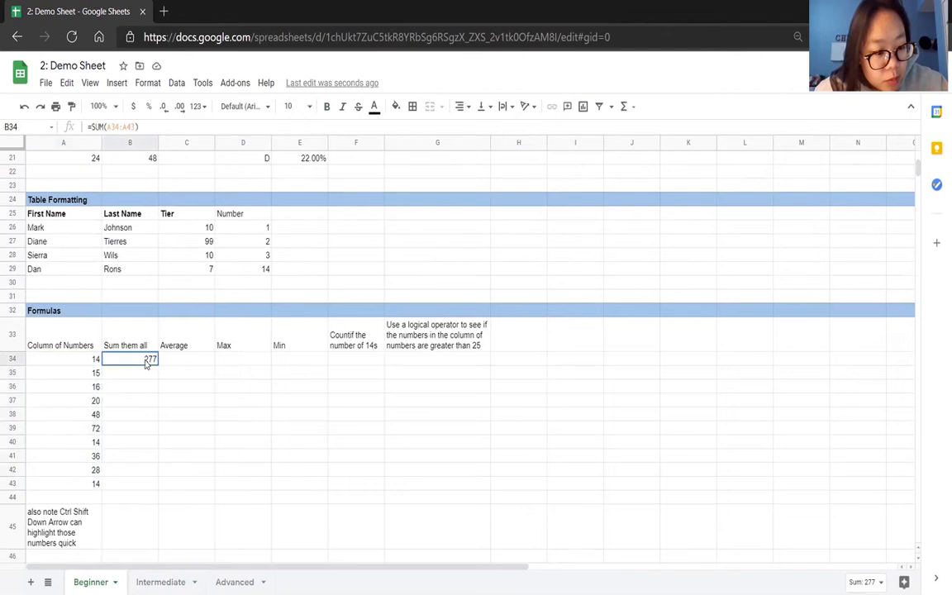
On the Intermediate sheet, sum the Beginner sheet's numbers in cell A18 with =SUM(Beginner!A34:A43).
left_click(160, 582)
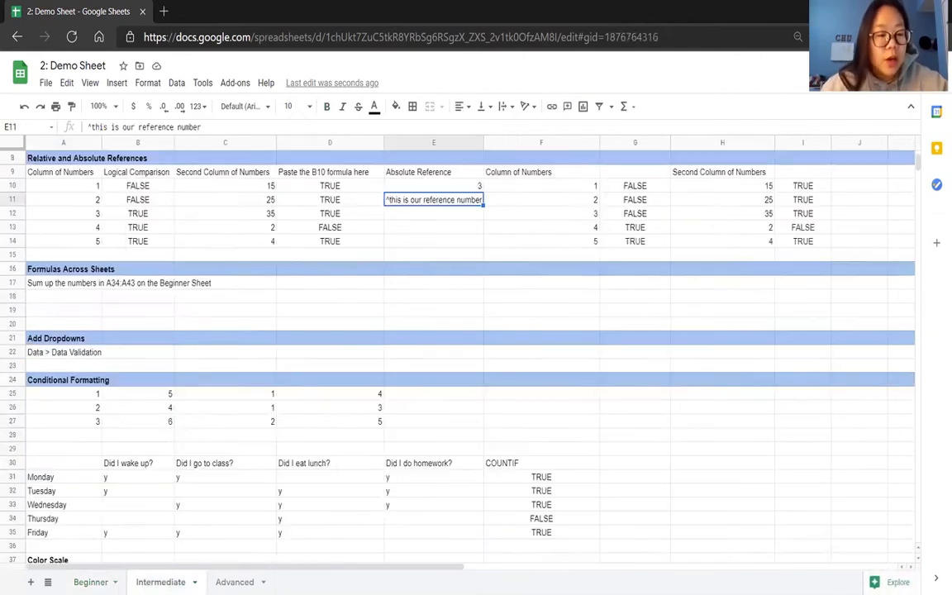
left_click(73, 302)
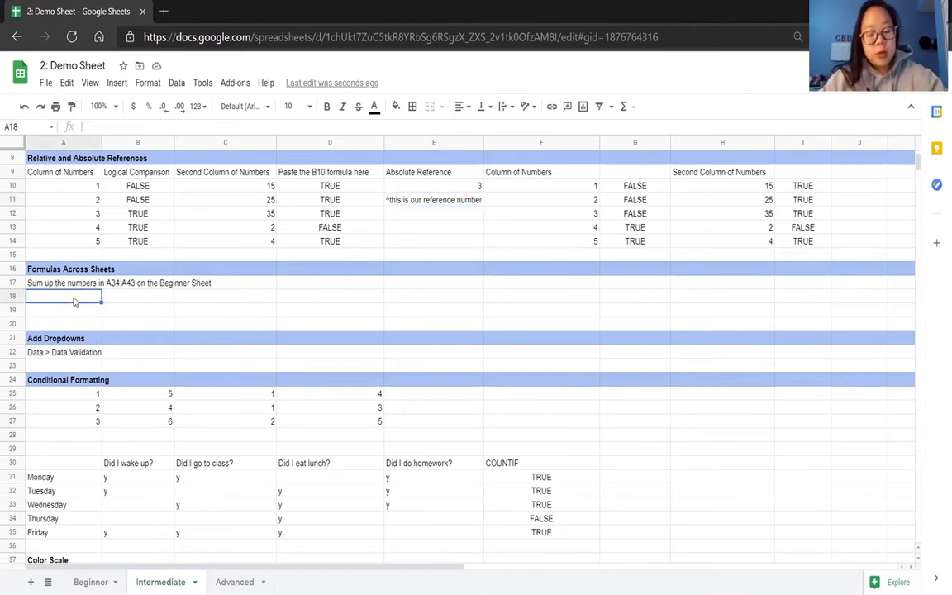
type("=")
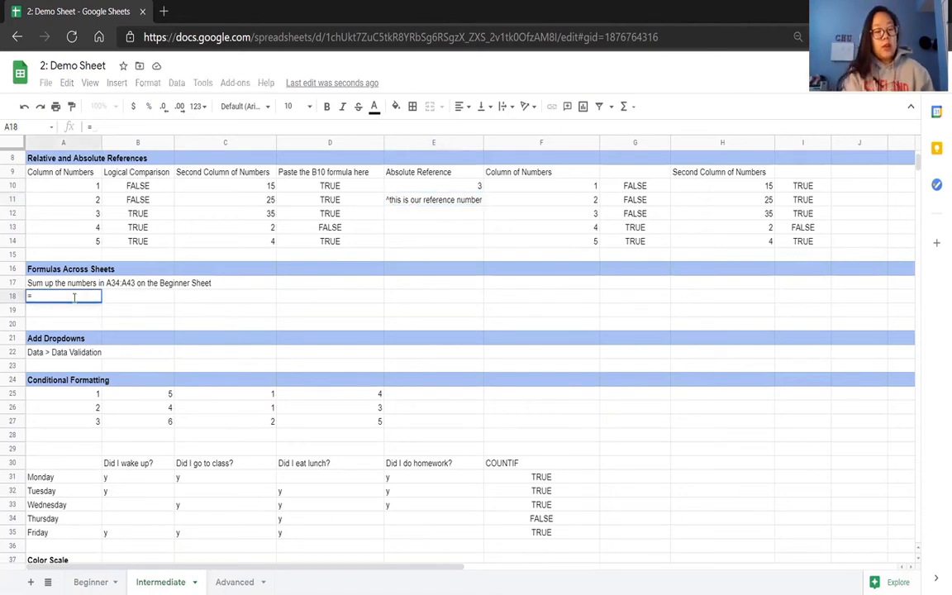
type("SUM(")
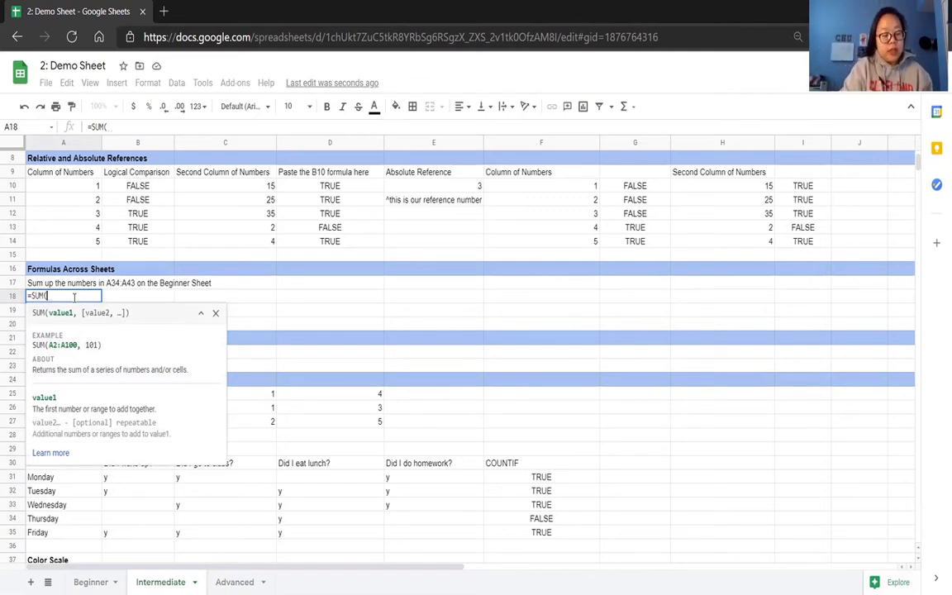
type("Beginner")
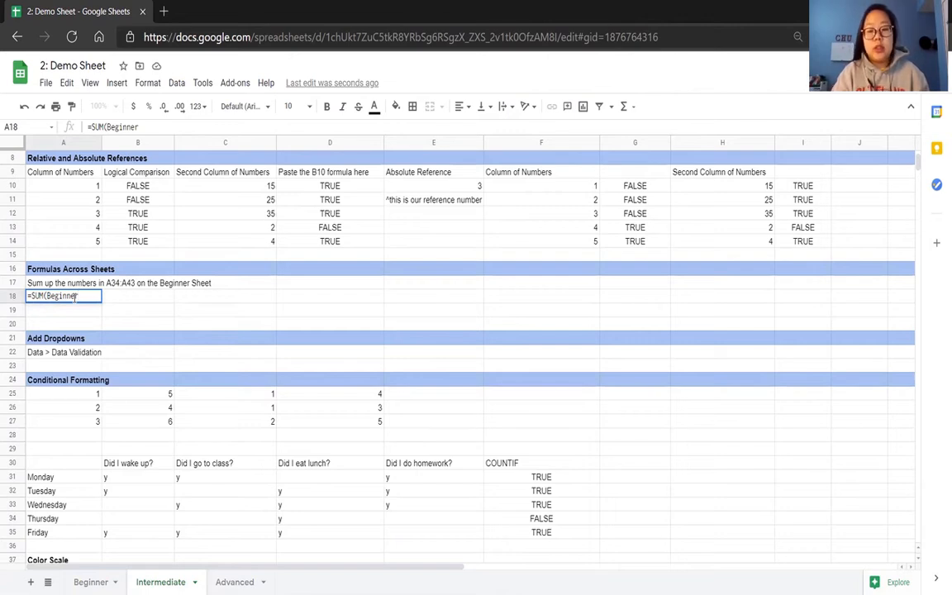
type("!")
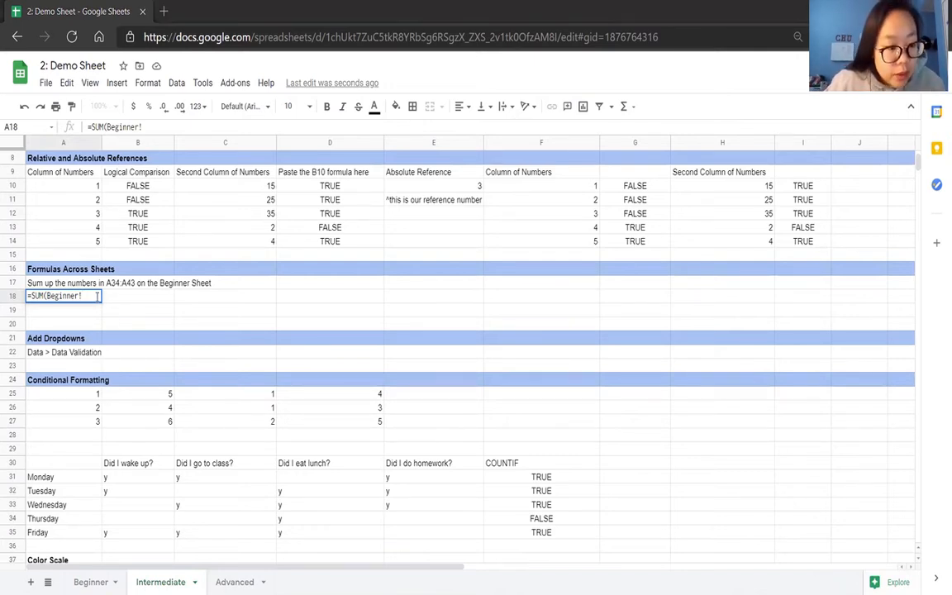
type("A34:")
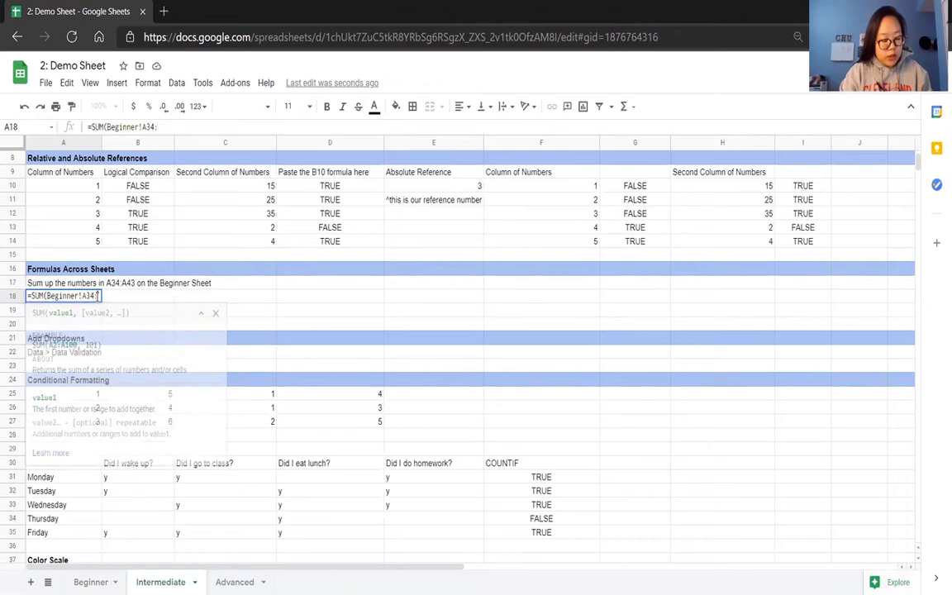
type("A43)")
key("Return")
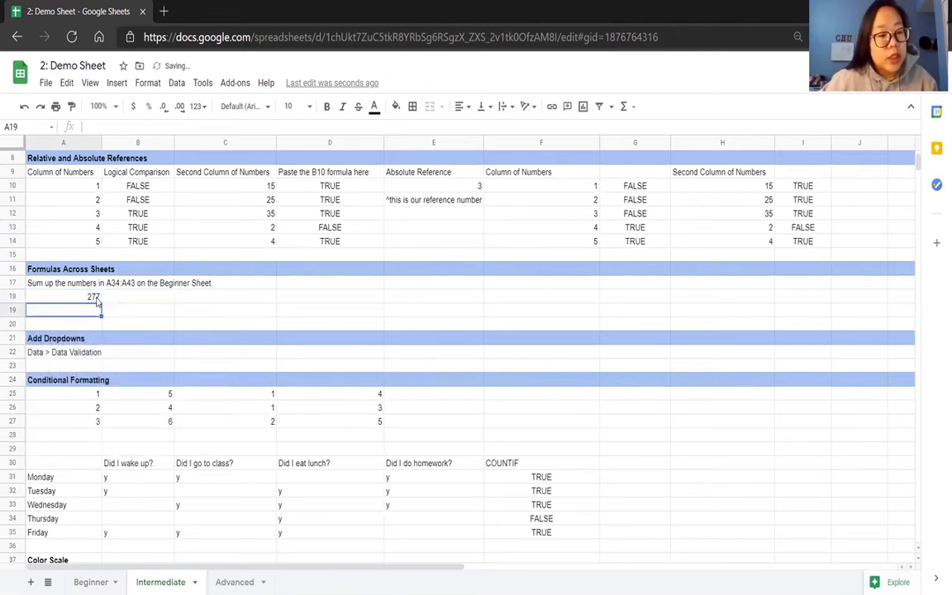
left_click(92, 299)
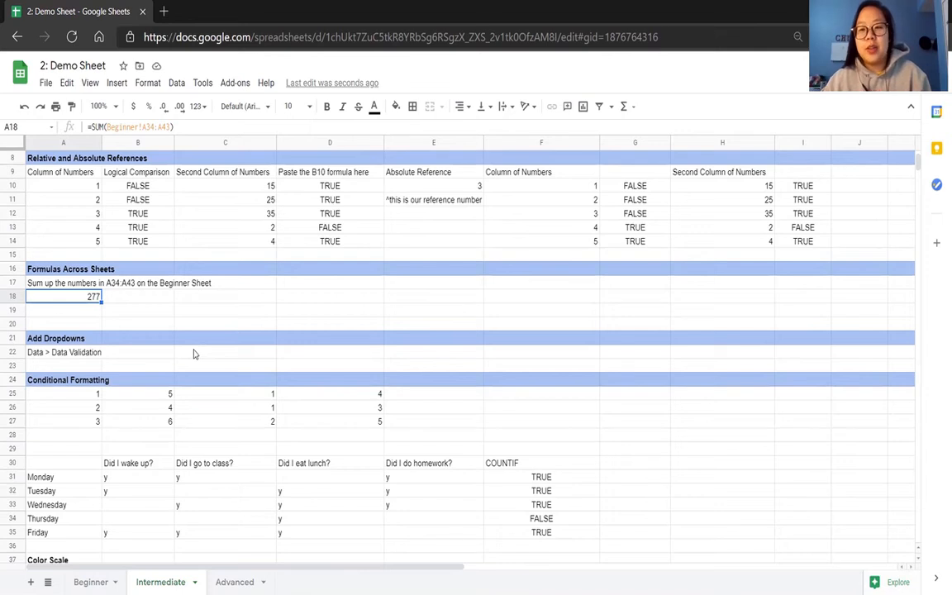
Add dropdowns to C22:F22 through data validation, using a list of items with 0, 1, 2 and 3.
left_click_drag(194, 354, 493, 357)
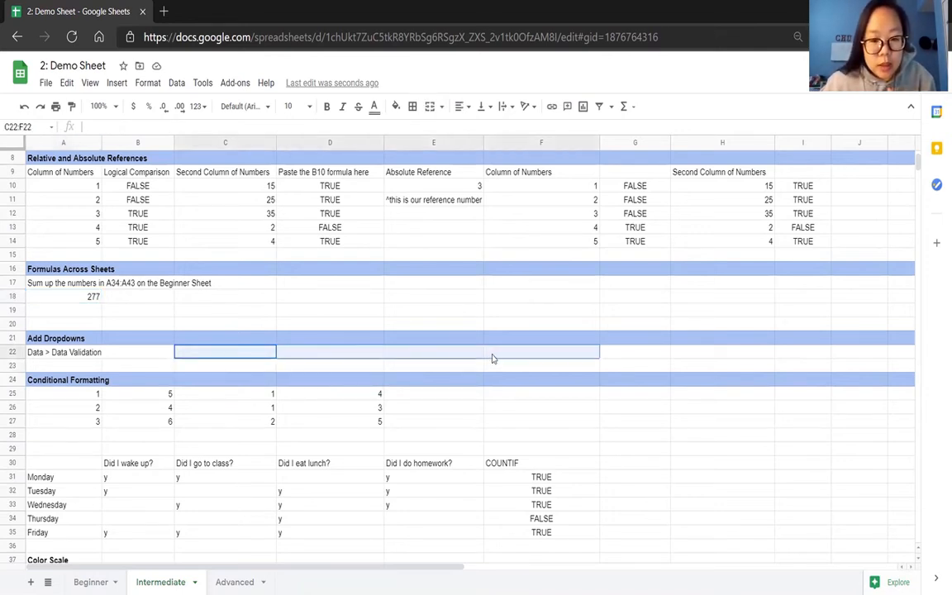
left_click(177, 84)
left_click(201, 257)
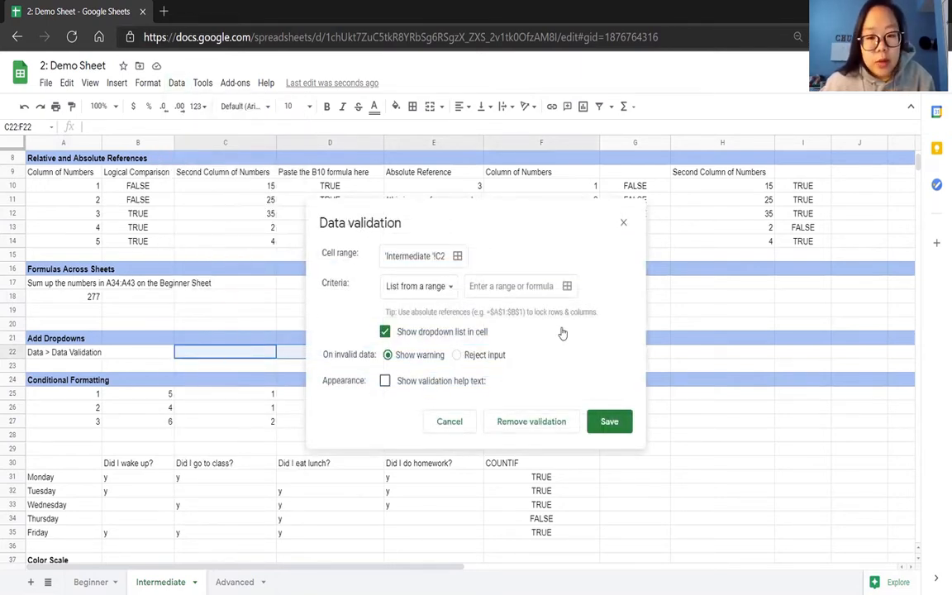
left_click(457, 255)
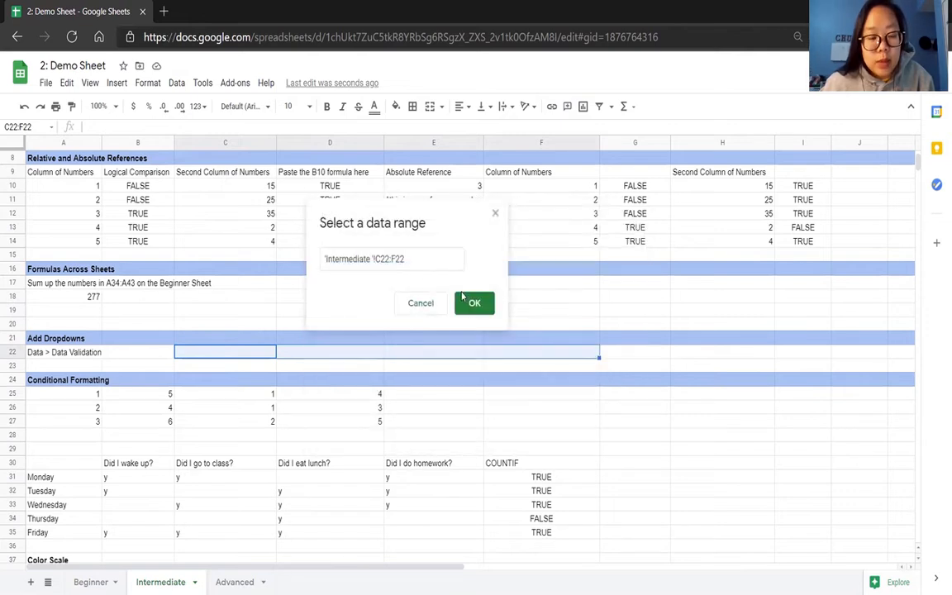
left_click(475, 303)
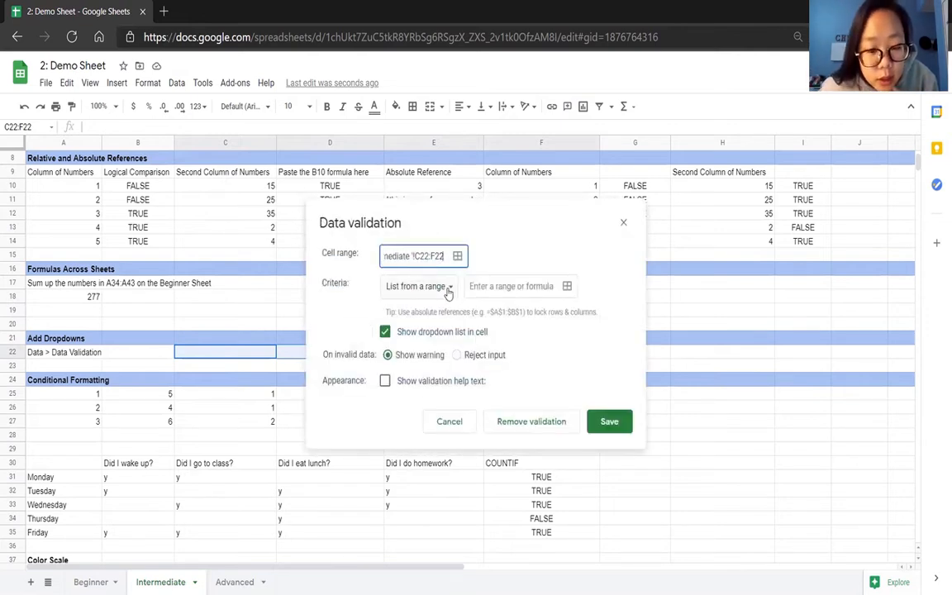
left_click(447, 290)
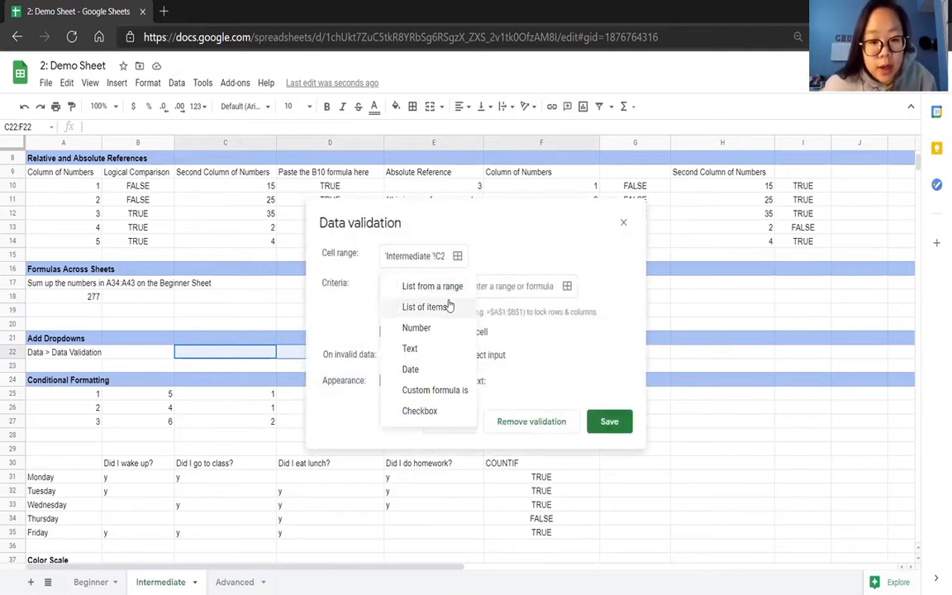
left_click(423, 307)
left_click(486, 293)
type("01")
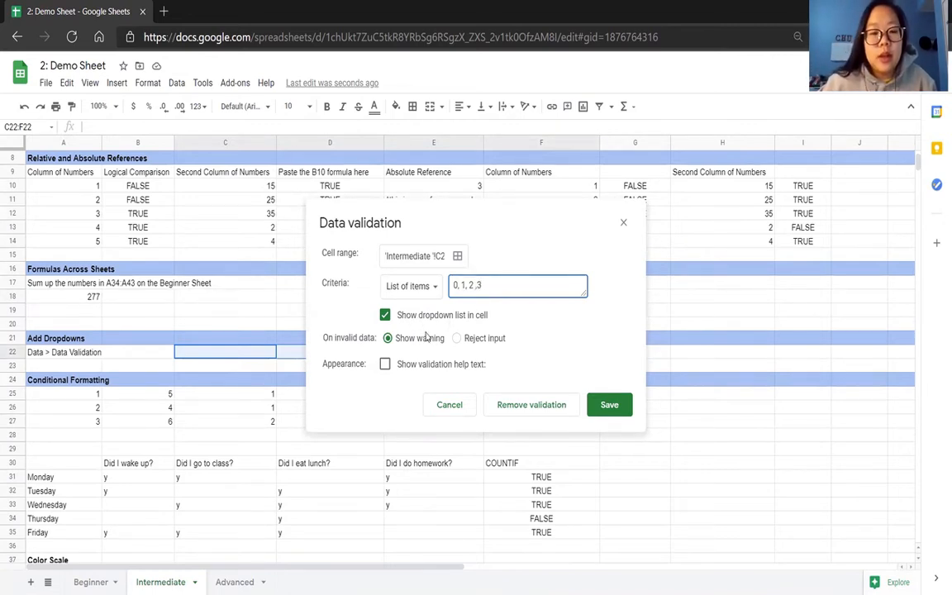
left_click(604, 409)
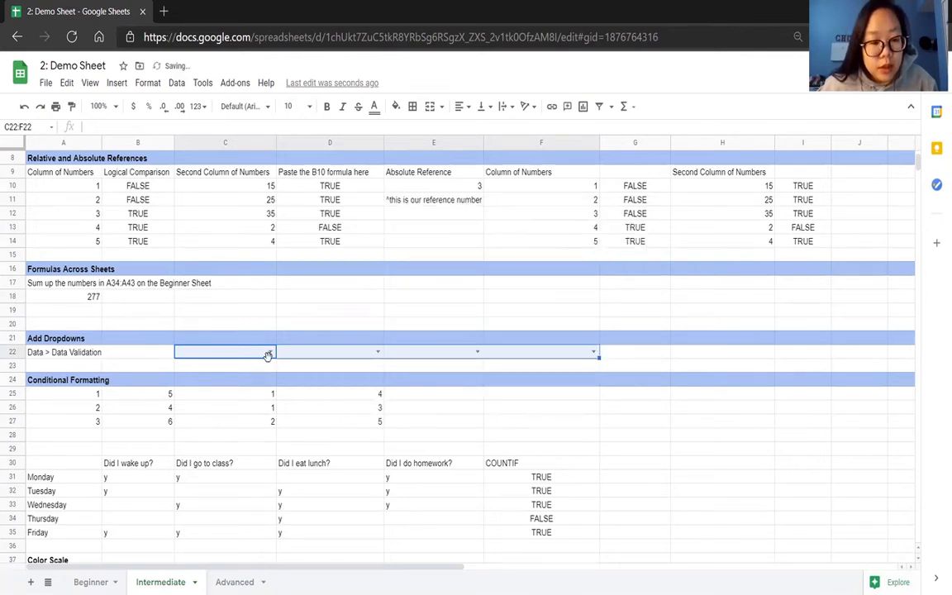
Choose 0 from the dropdown in C22 and 1 from the dropdown in D22.
left_click(268, 354)
left_click(265, 371)
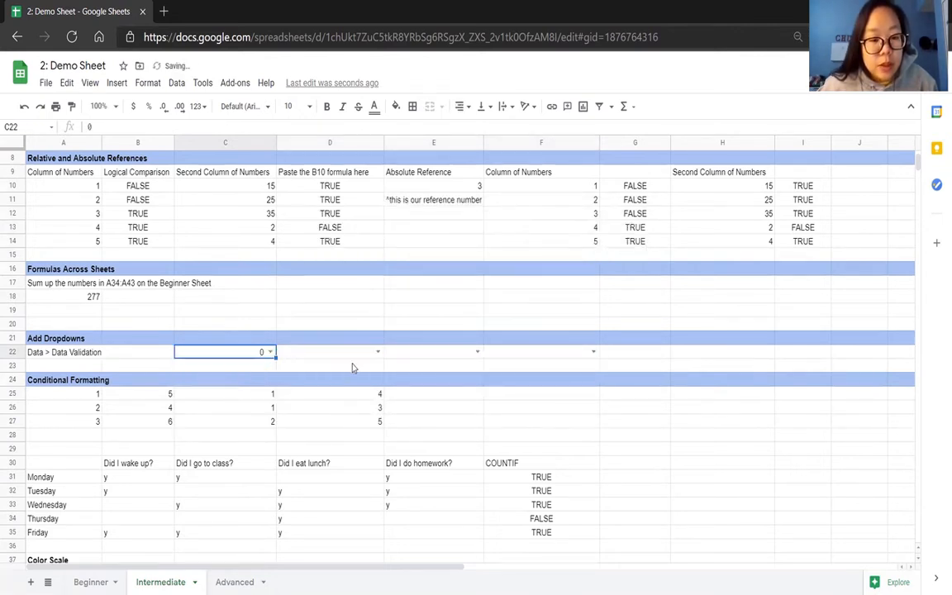
left_click(378, 352)
left_click(370, 387)
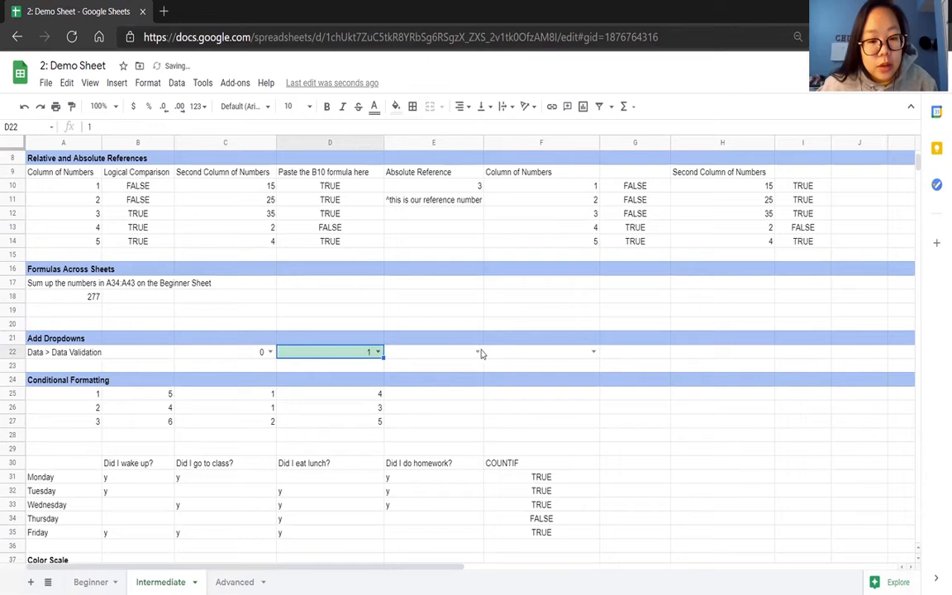
Delete the conditional format rules on C22:F22 for values equal to 1, 2 and 3.
left_click(147, 82)
left_click(191, 390)
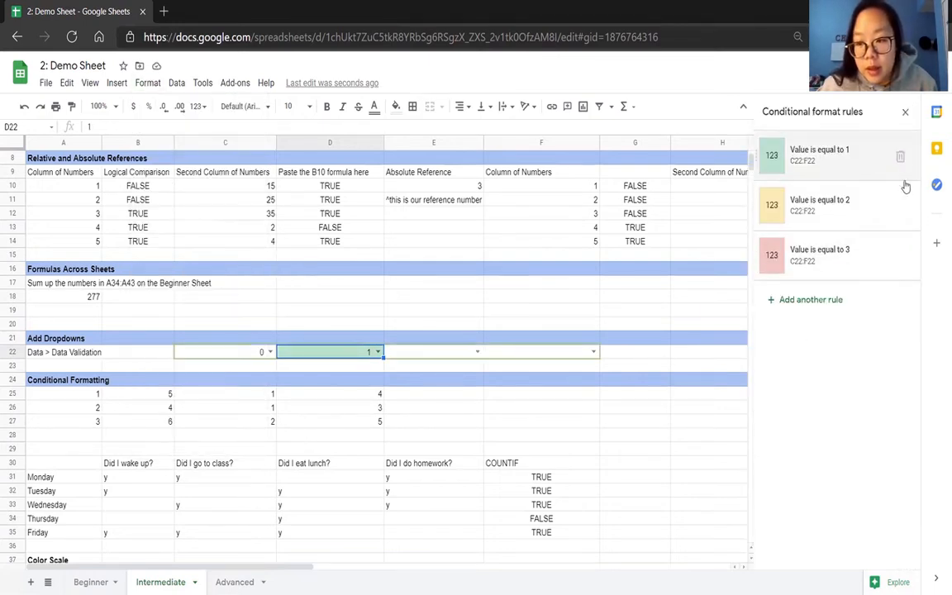
left_click(899, 156)
left_click(899, 156)
left_click(899, 157)
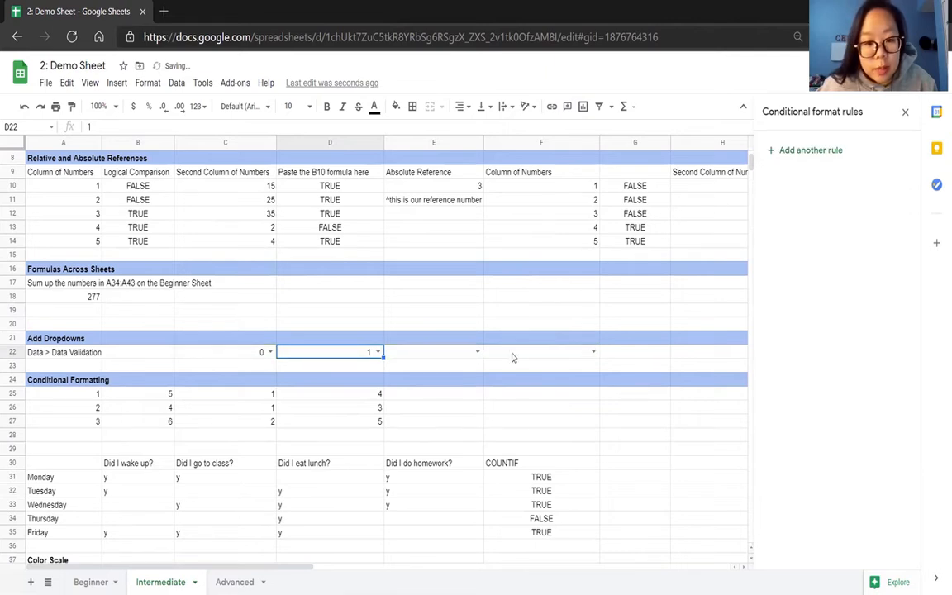
Choose 2 from the dropdown in E22 and 3 from the dropdown in F22.
left_click(476, 352)
left_click(464, 401)
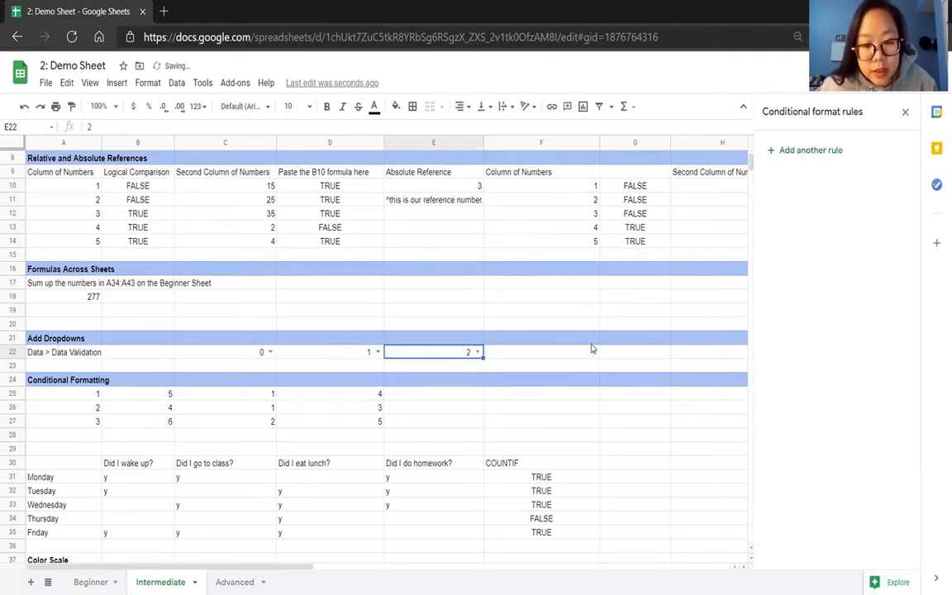
left_click(592, 352)
left_click(573, 417)
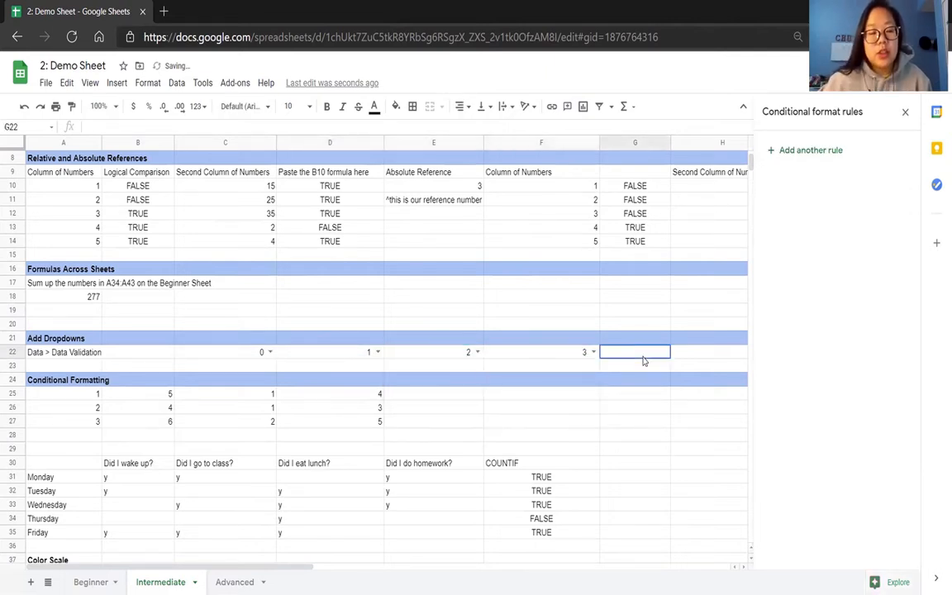
Replace the data validation list items for C22:F22 with apple, banana, mango.
left_click_drag(587, 357, 178, 355)
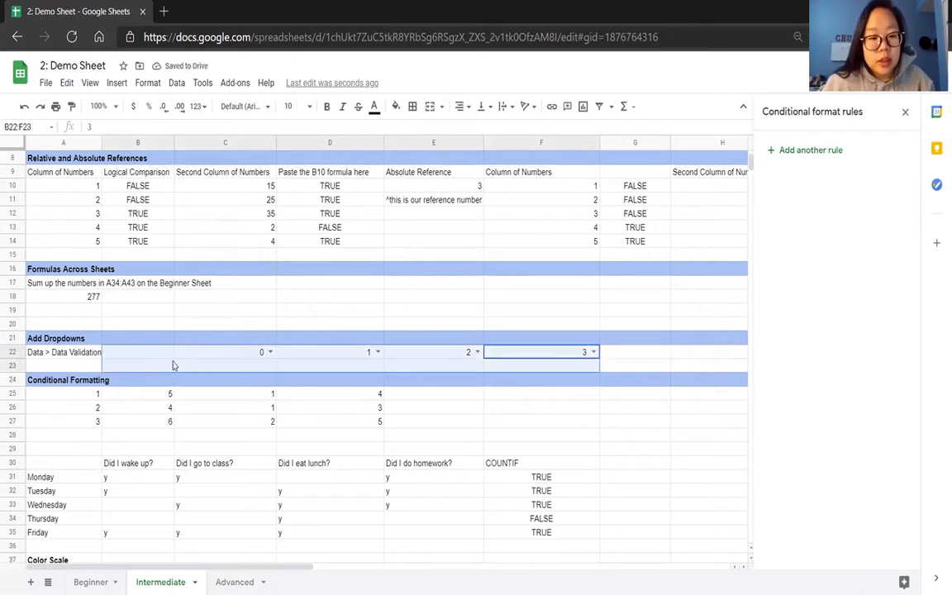
left_click(177, 83)
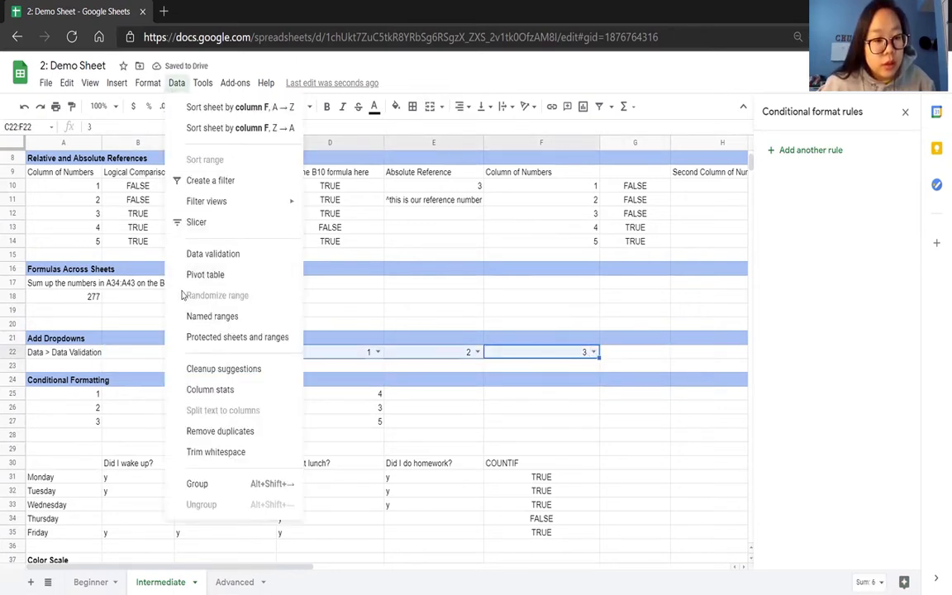
left_click(238, 255)
left_click_drag(489, 293, 449, 296)
key("BackSpace")
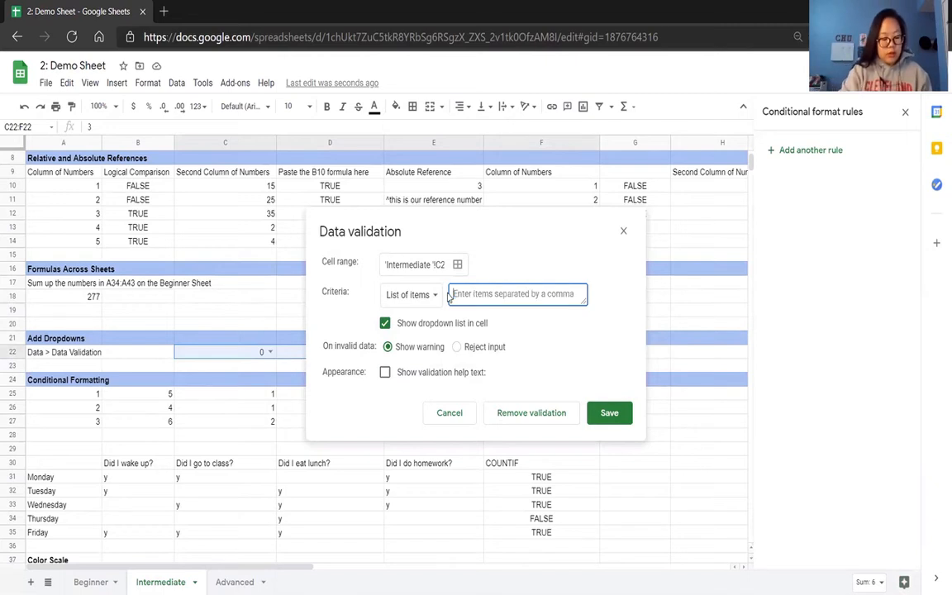
type("apple, banana, m")
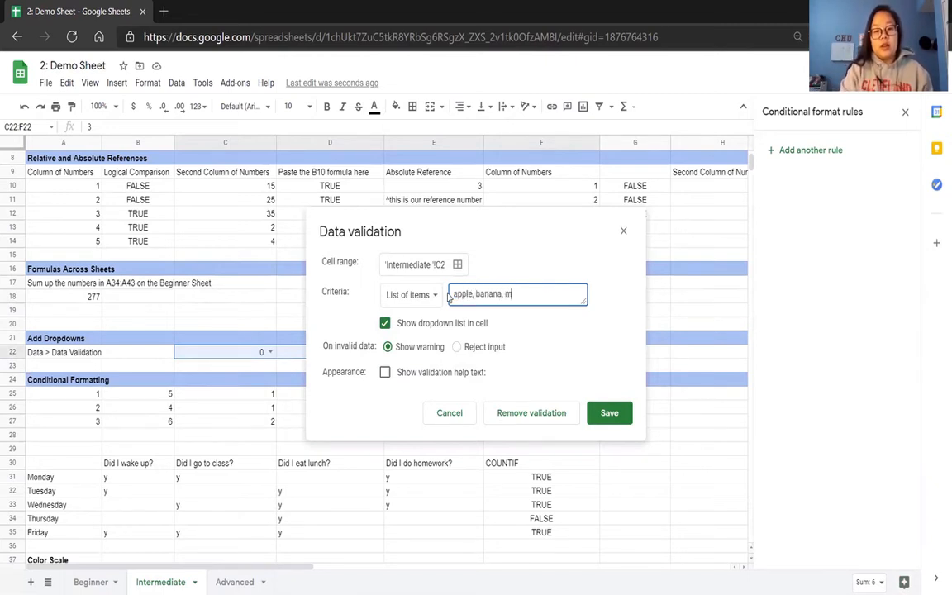
type("ango")
Show the validation help text "please pick your favorite fruit" and save the data validation.
left_click(423, 373)
left_click(455, 406)
key("ctrl+a")
key("BackSpace")
type("ple")
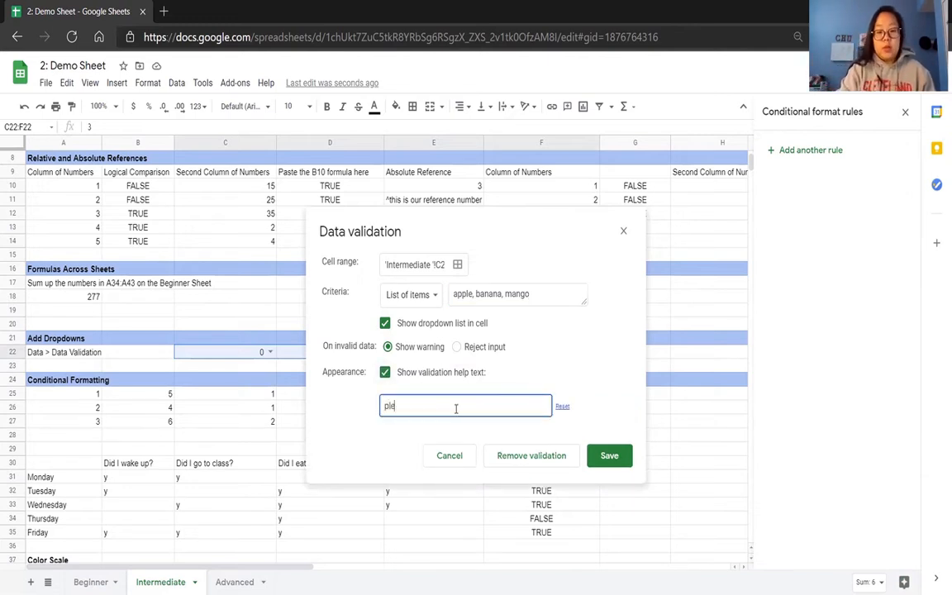
type("ase pick your favorite fruit")
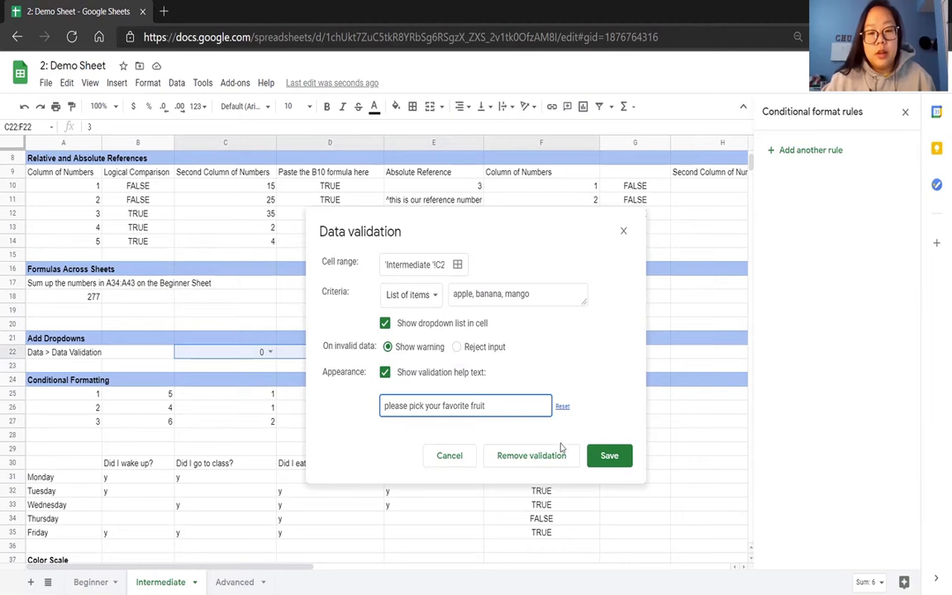
left_click(606, 456)
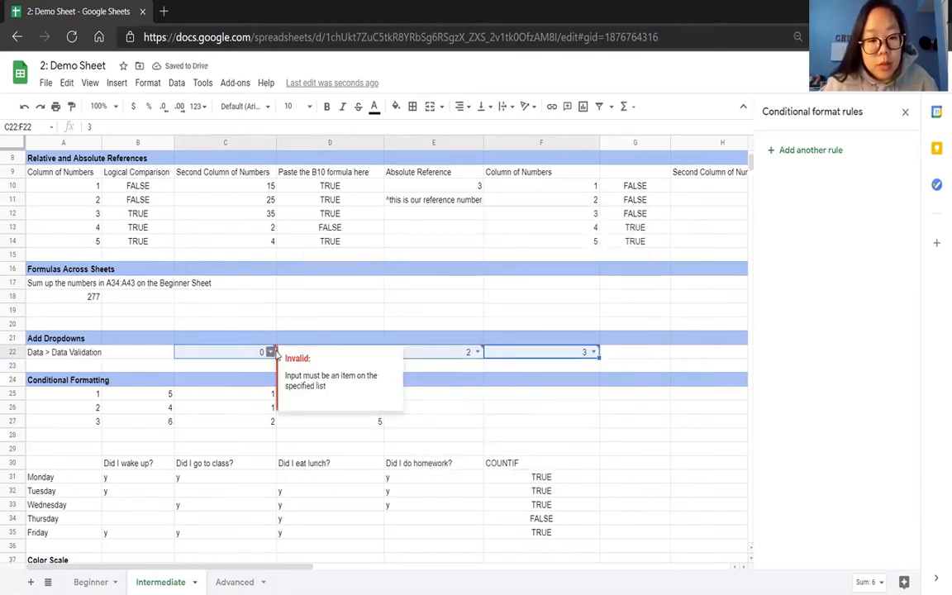
Choose apple from the dropdown in C22 and banana from the dropdown in D22.
left_click(270, 352)
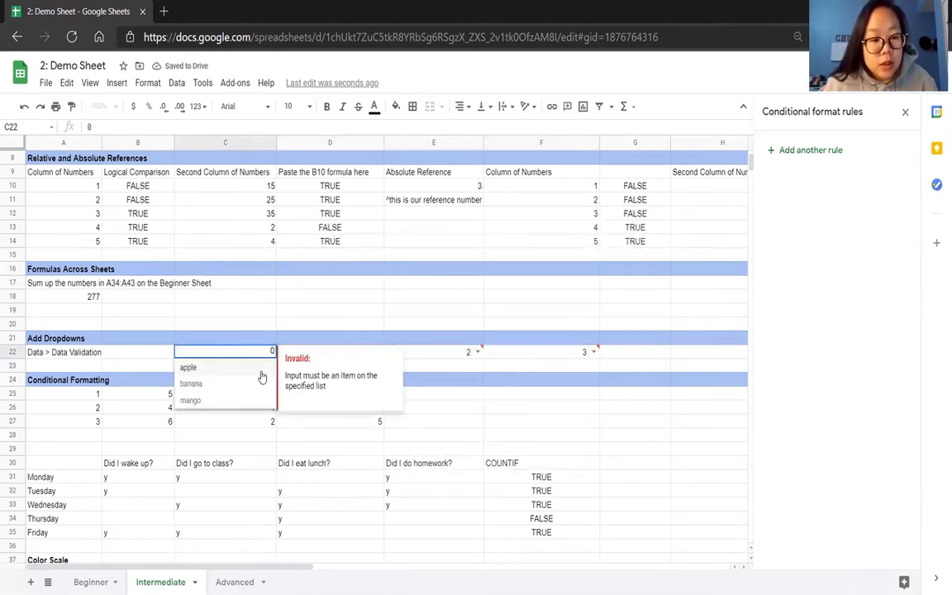
left_click(261, 368)
left_click(392, 352)
left_click(377, 352)
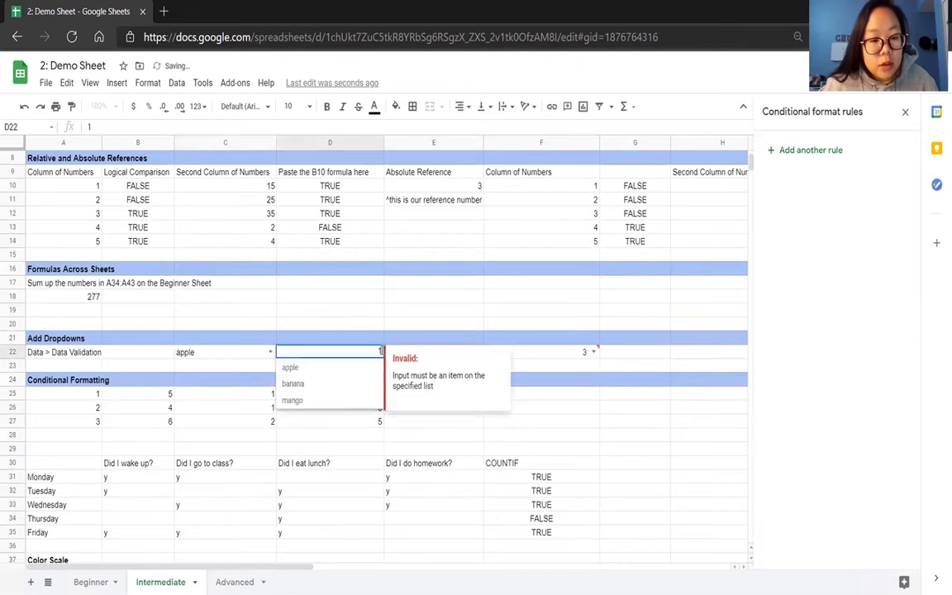
left_click(369, 383)
Choose mango from the dropdown in F22 and banana from the dropdown in E22.
left_click(541, 353)
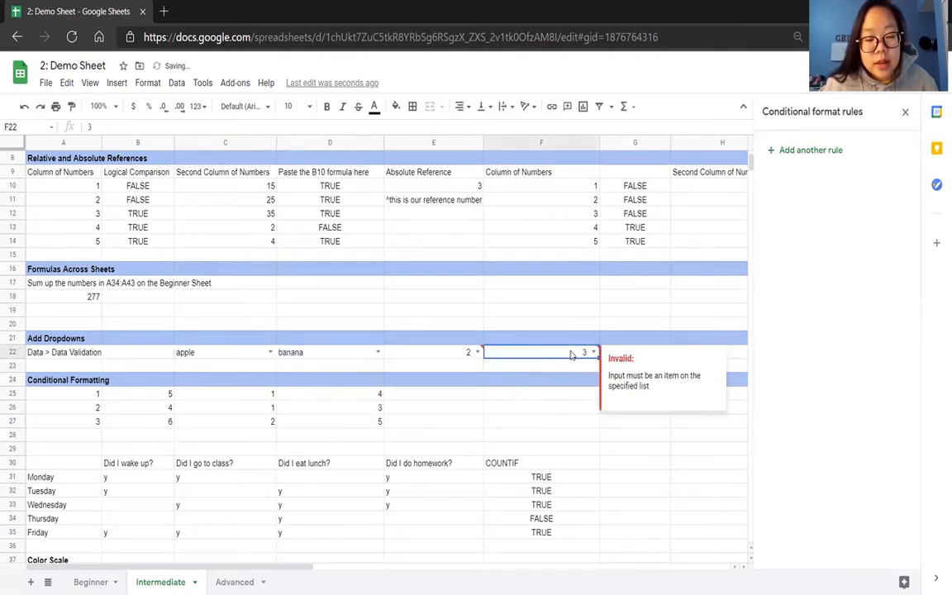
left_click(593, 352)
left_click(572, 405)
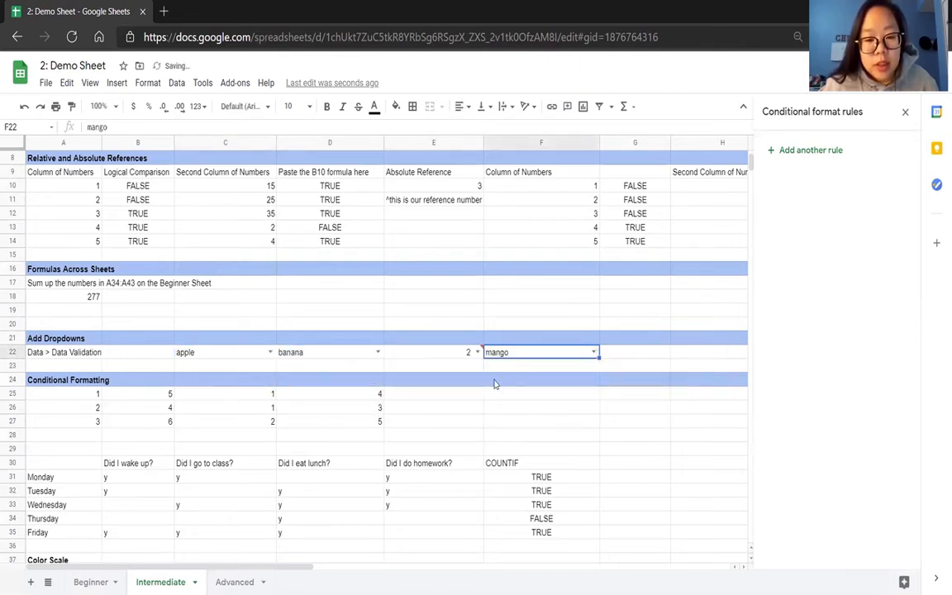
left_click(477, 352)
left_click(461, 385)
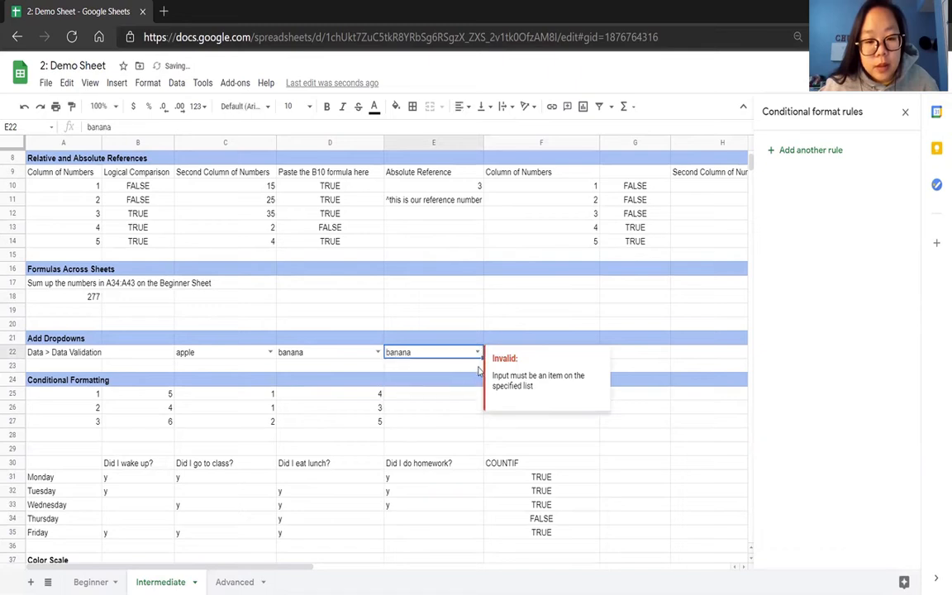
Change the dropdown choice in E22 to apple.
left_click(477, 365)
left_click(477, 352)
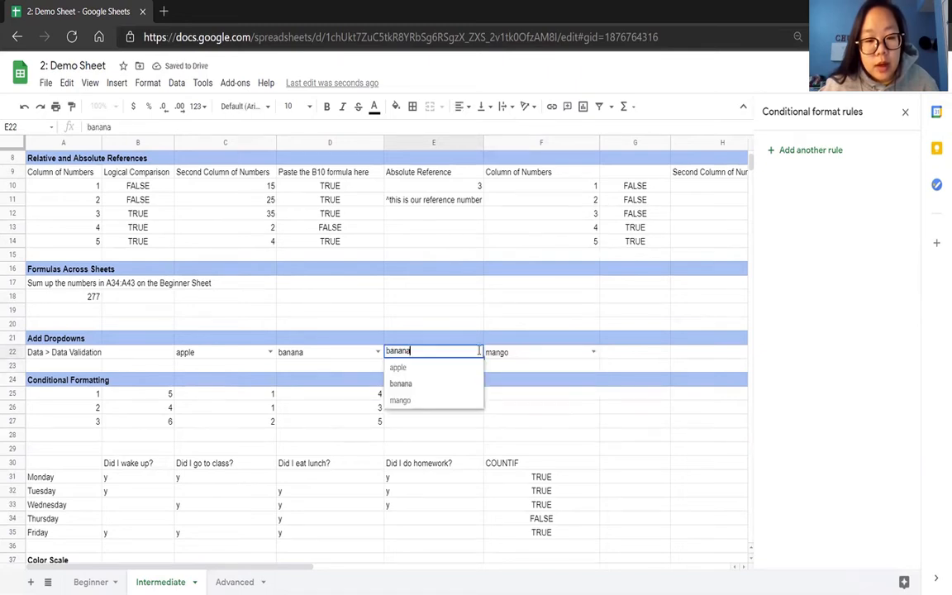
left_click(463, 368)
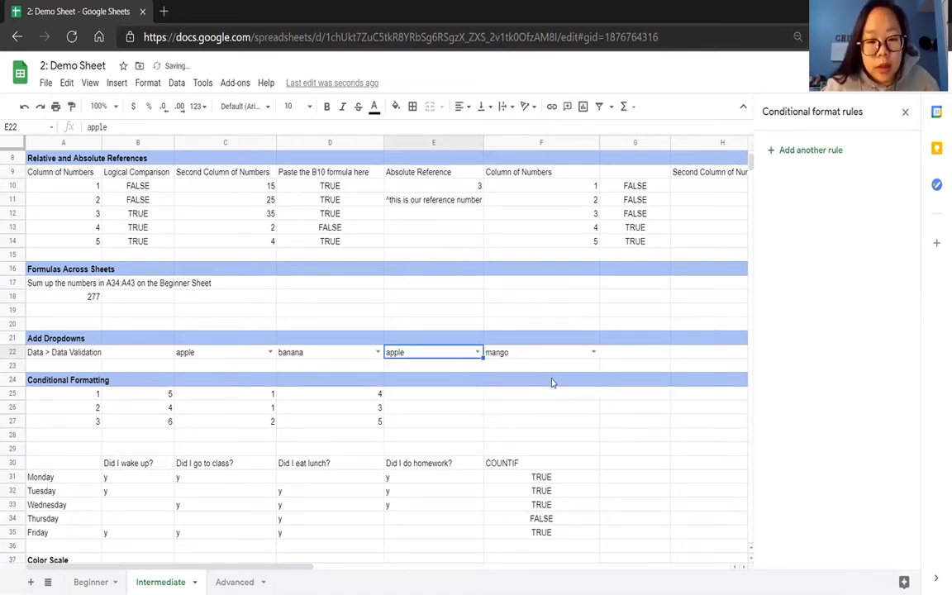
left_click(521, 414)
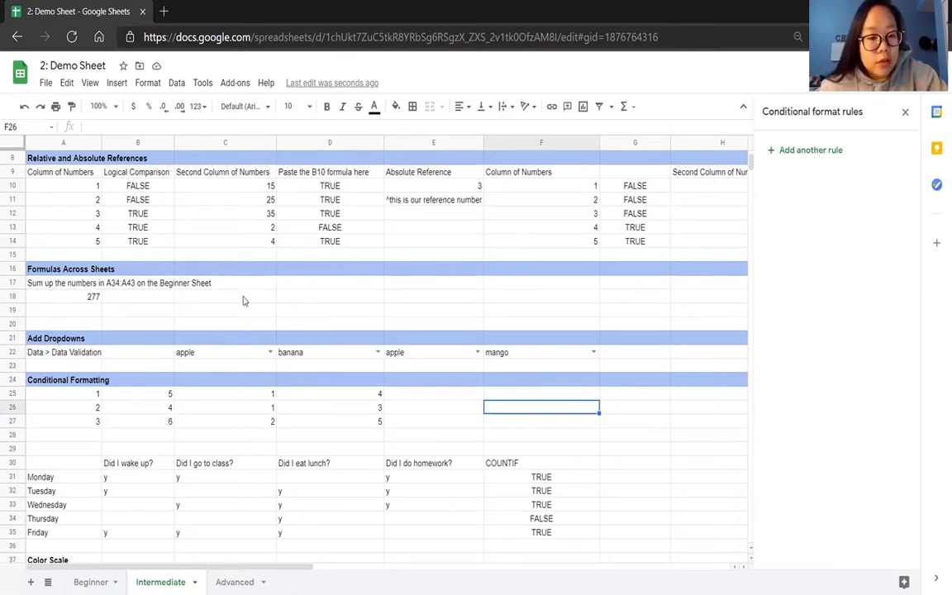
Add a conditional format rule for the numbers under Conditional Formatting, applying it to range A25:D27.
left_click(152, 86)
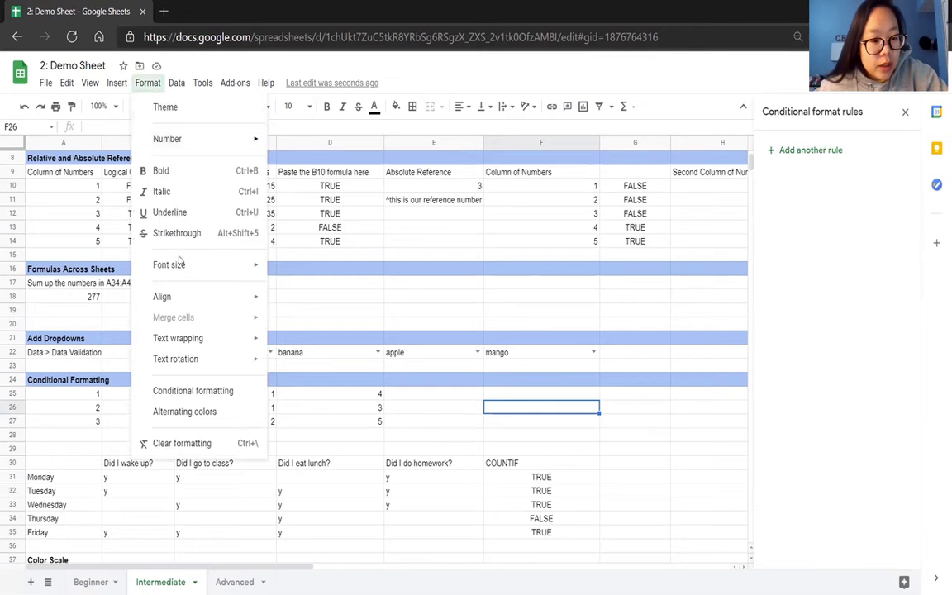
left_click(436, 413)
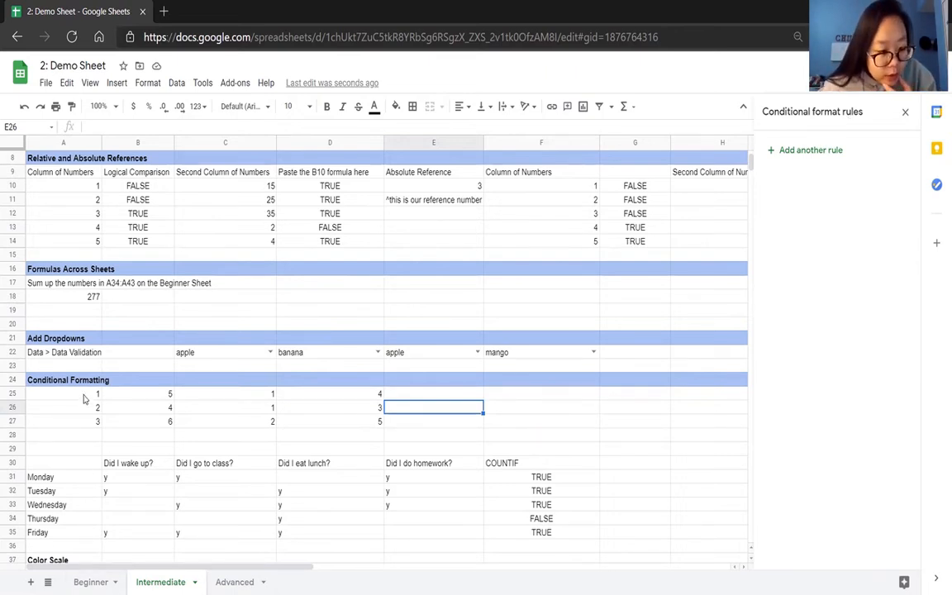
left_click_drag(77, 393, 191, 429)
left_click(313, 412, "shift")
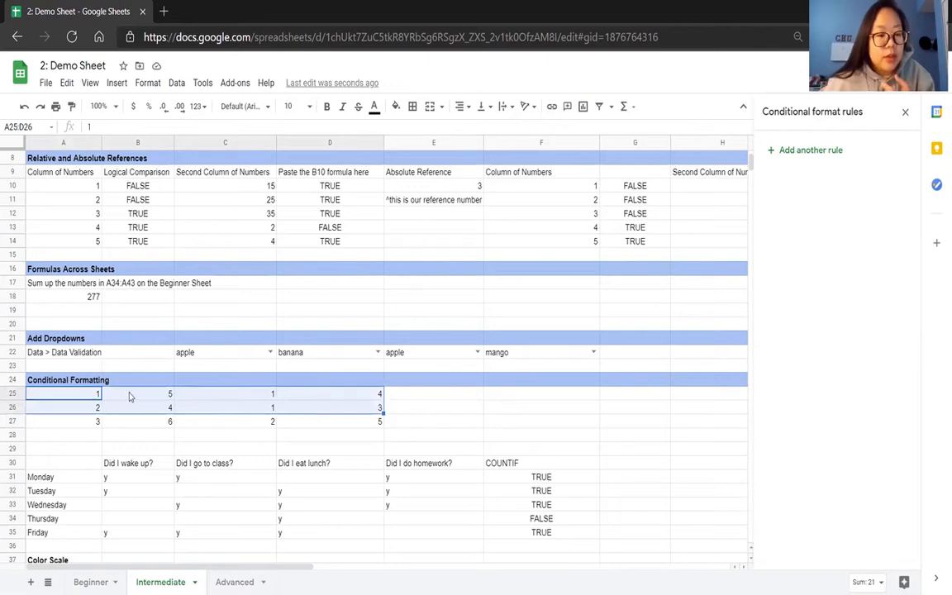
left_click_drag(88, 398, 300, 434)
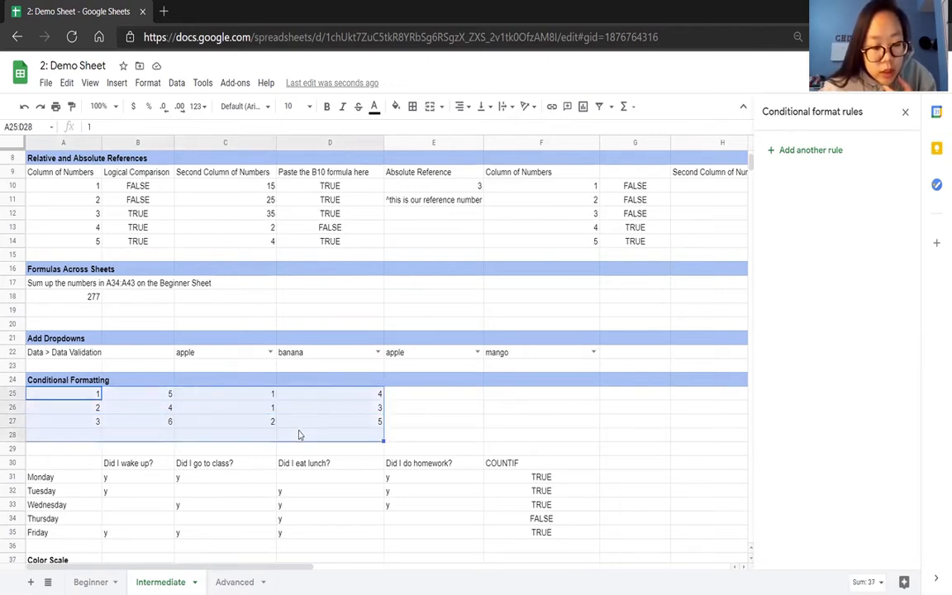
left_click(81, 397)
key("ctrl+a")
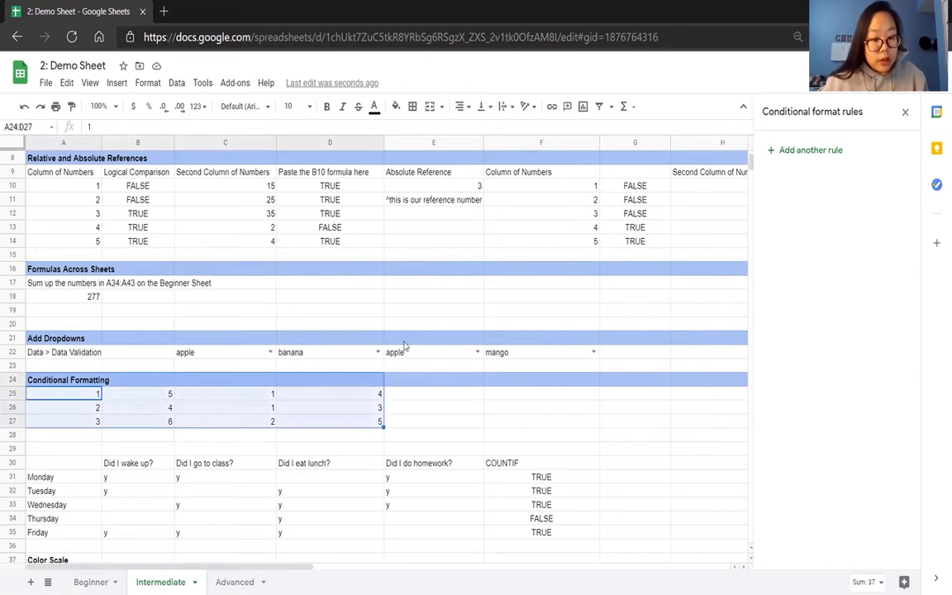
left_click(799, 154)
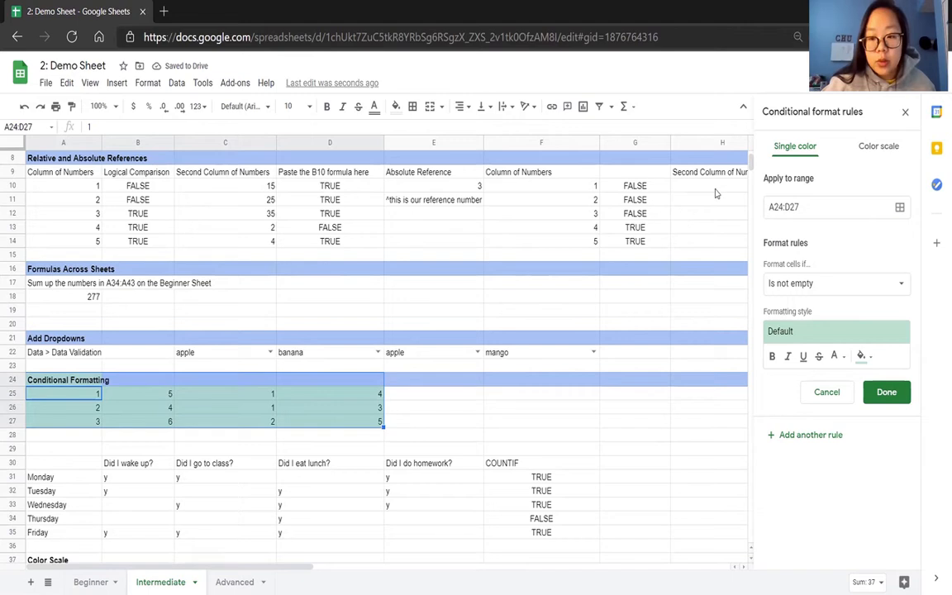
left_click(782, 207)
key("BackSpace")
type("5")
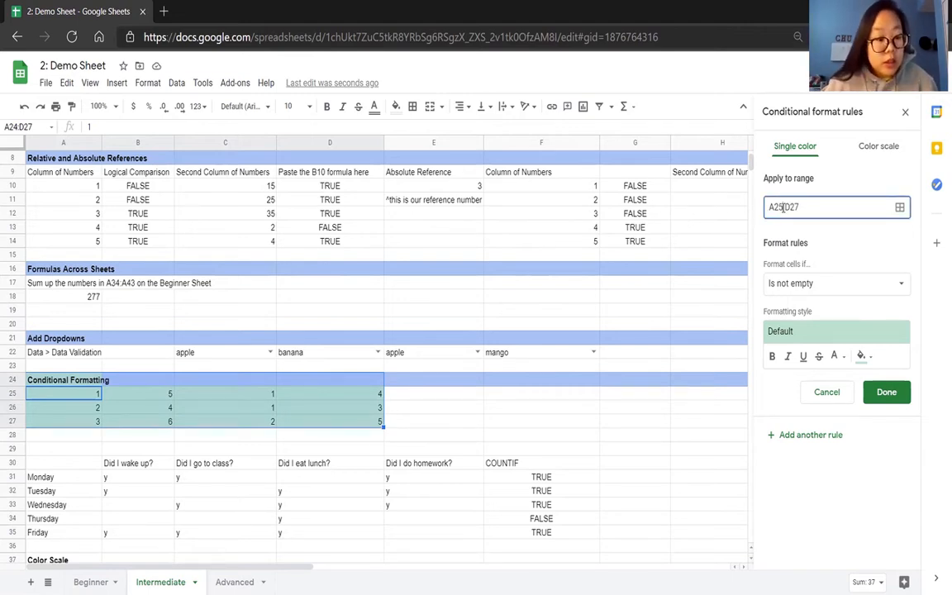
left_click(819, 230)
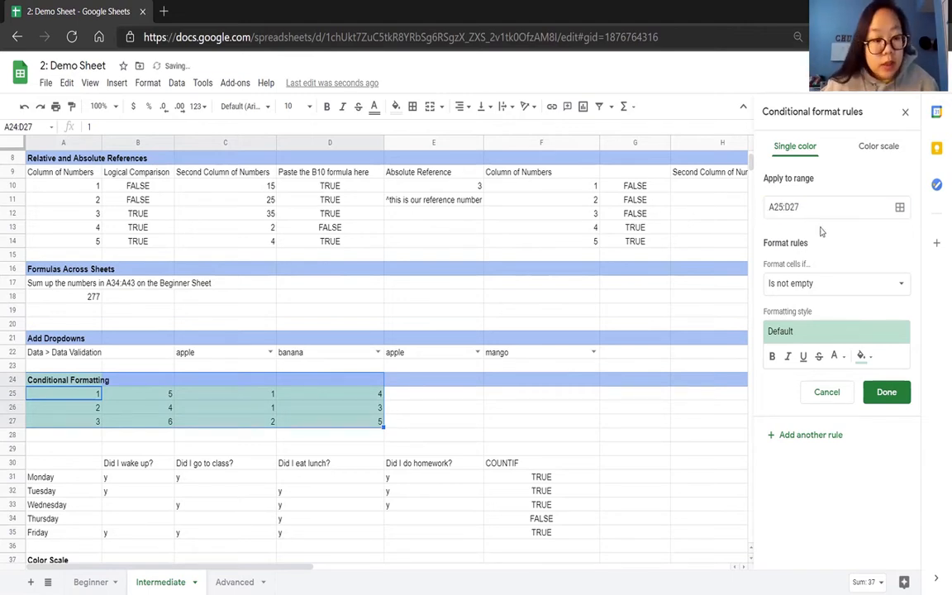
Set the rule to format cells equal to 1 in the default green style and save it.
left_click(831, 285)
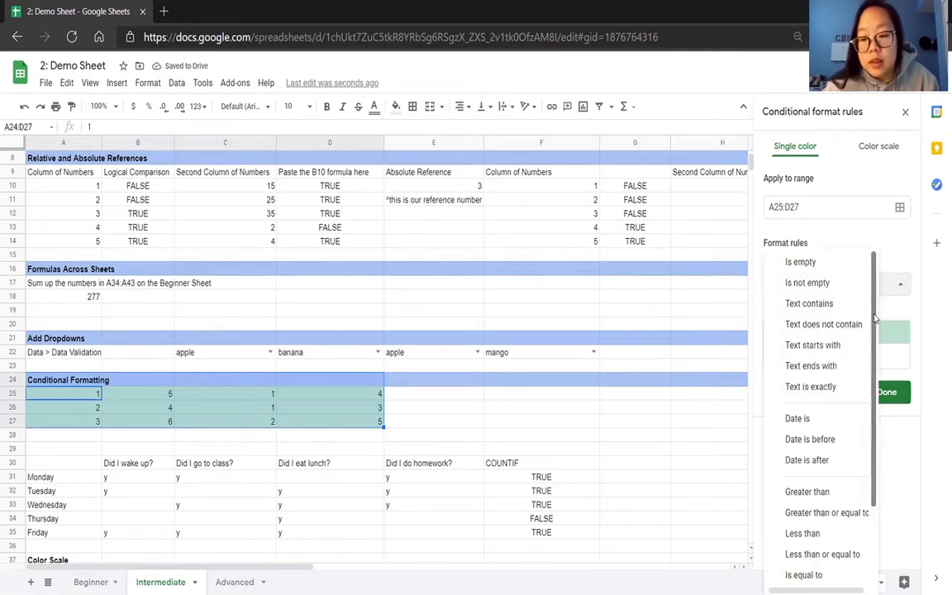
scroll(874, 318, "down", 3)
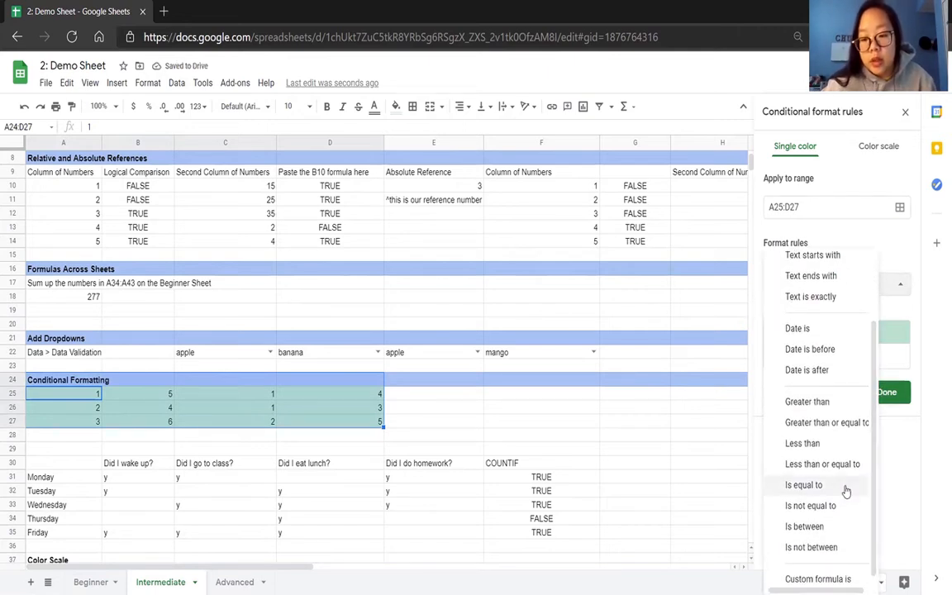
left_click(844, 487)
left_click(820, 313)
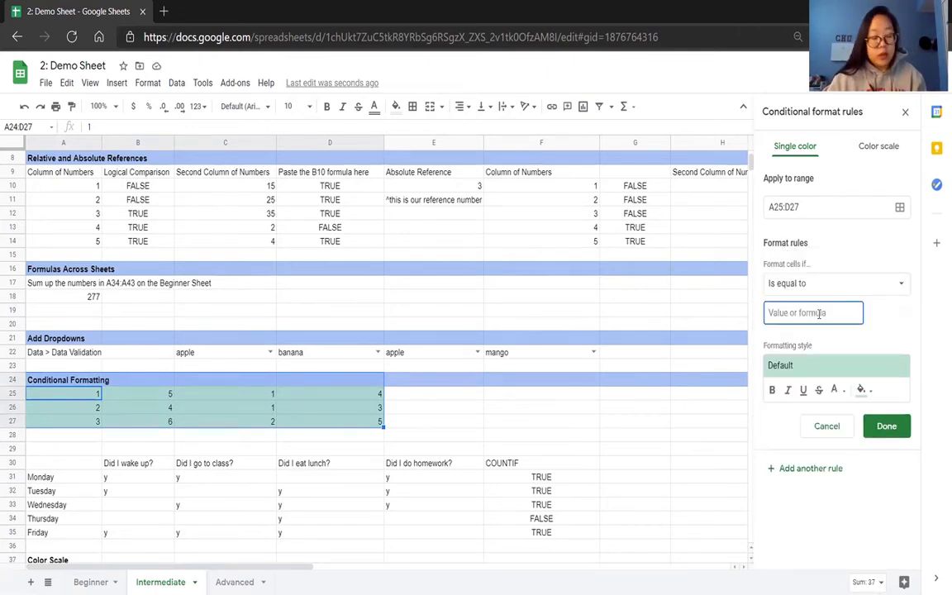
type("1")
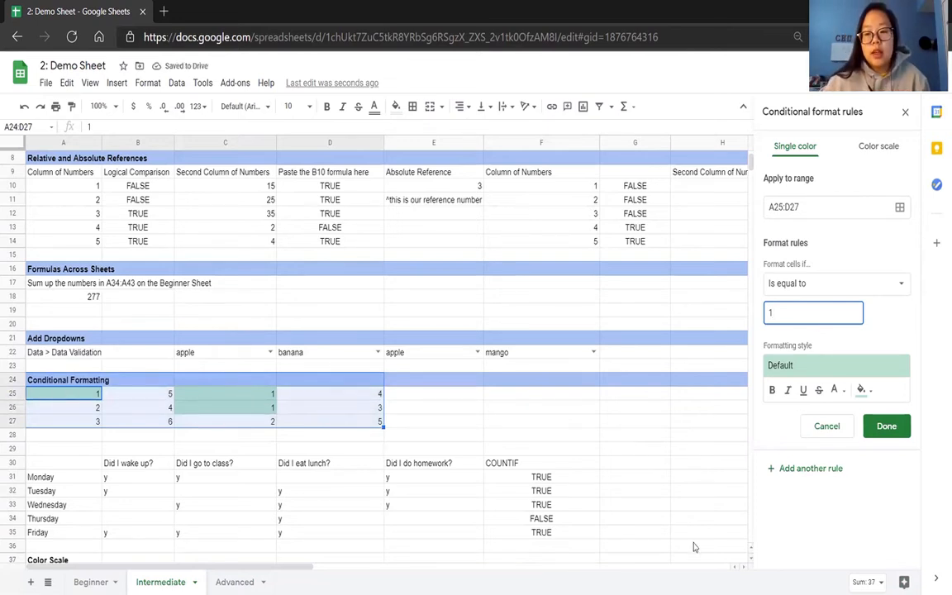
left_click(887, 426)
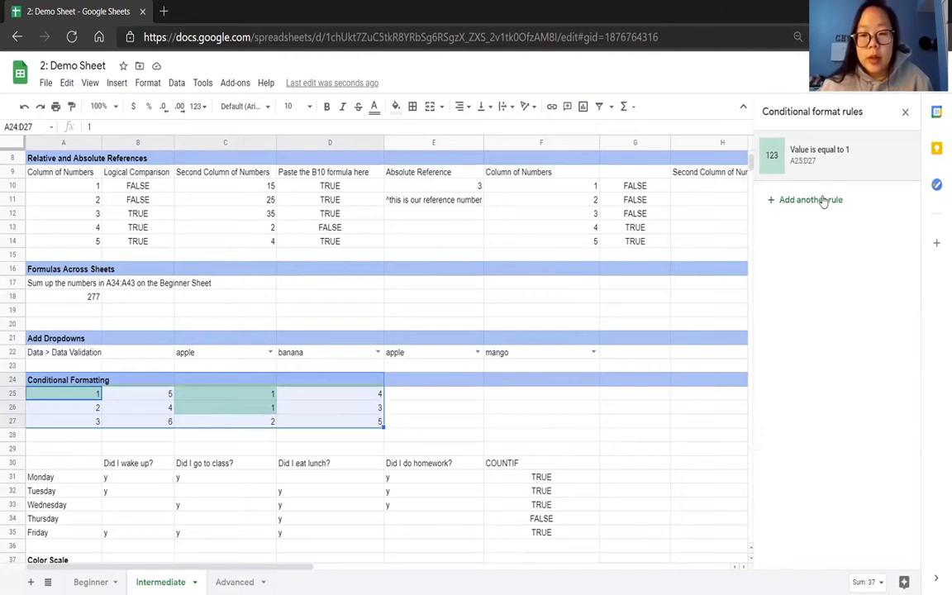
Add a second conditional format rule for A25:D27 that fills cells equal to 2 in yellow.
left_click(823, 200)
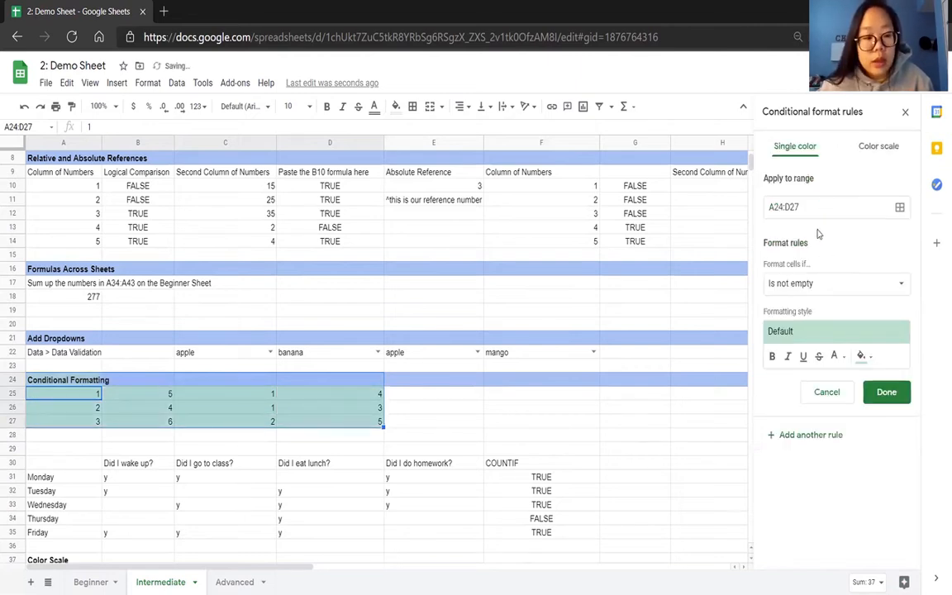
left_click(783, 206)
key("BackSpace")
type("5")
left_click(790, 282)
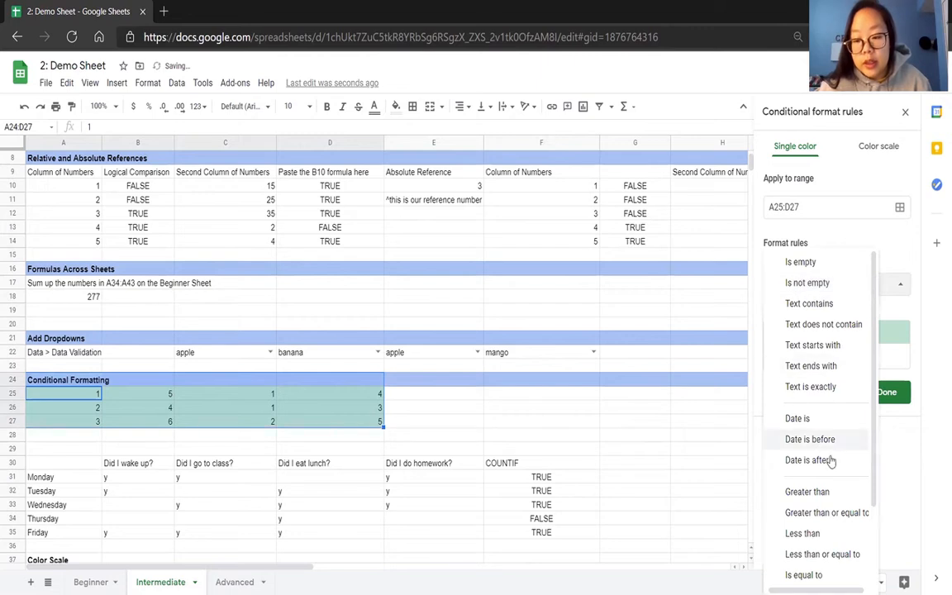
left_click(805, 574)
left_click(843, 314)
type("2")
left_click(848, 365)
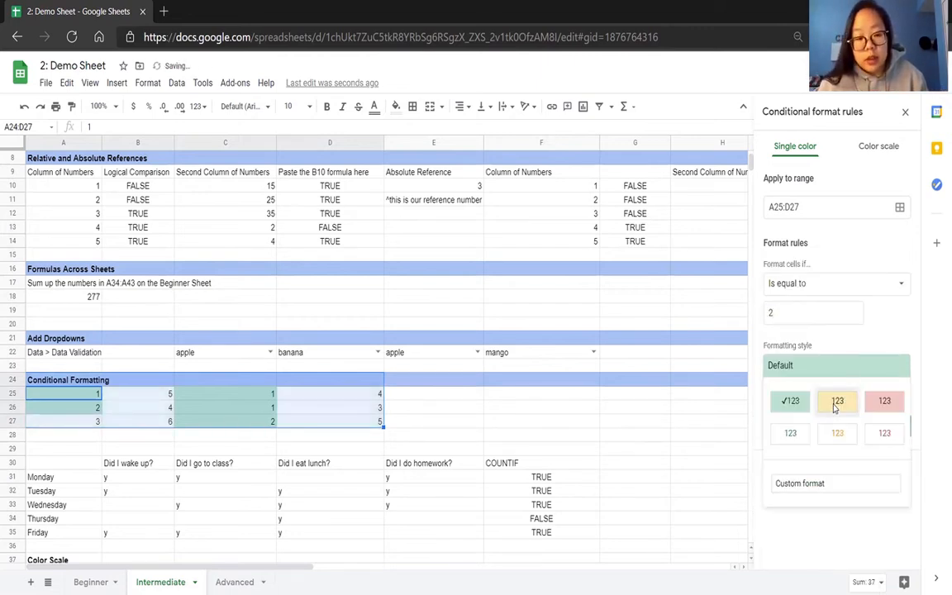
left_click(835, 407)
left_click(879, 426)
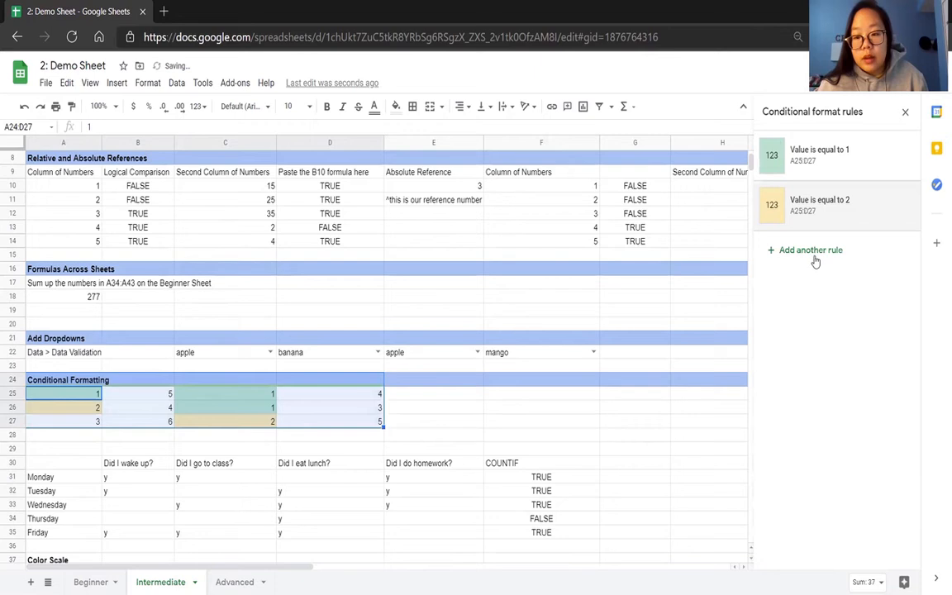
Add a third conditional format rule for A25:D27 that fills cells equal to 3 in red.
left_click(810, 251)
left_click(781, 208)
key("BackSpace")
type("5")
left_click(796, 283)
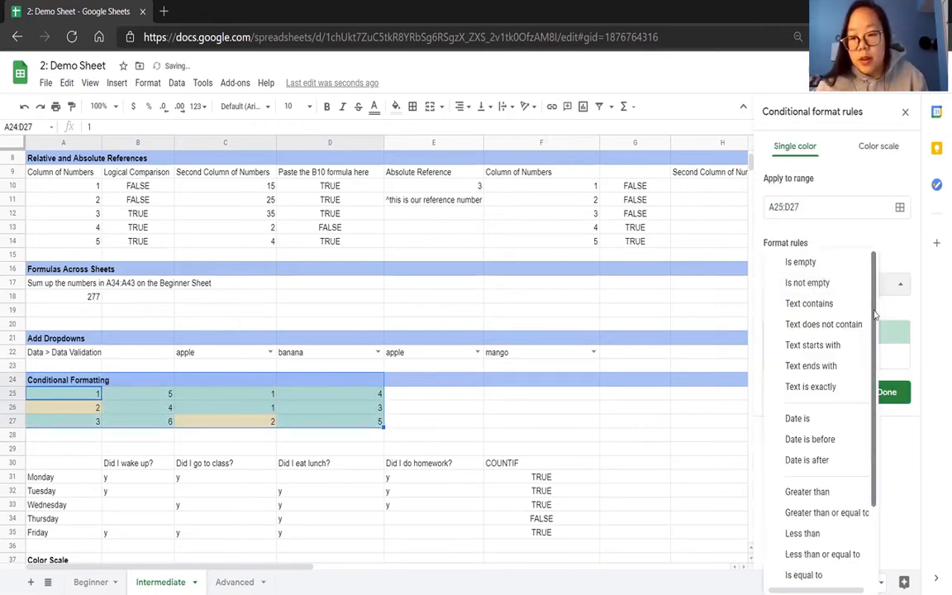
scroll(842, 462, "down", 3)
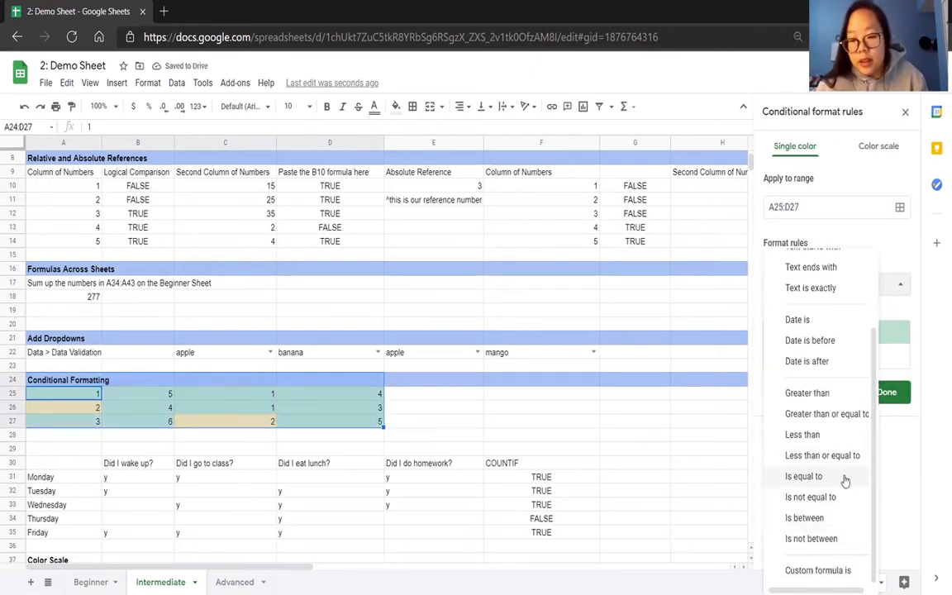
left_click(845, 479)
left_click(825, 319)
type("3")
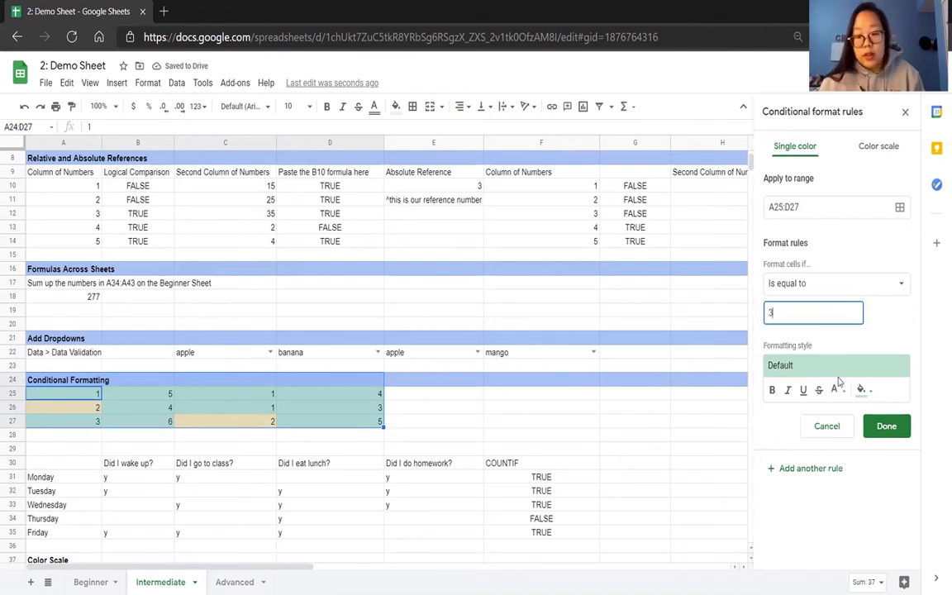
left_click(835, 369)
left_click(882, 399)
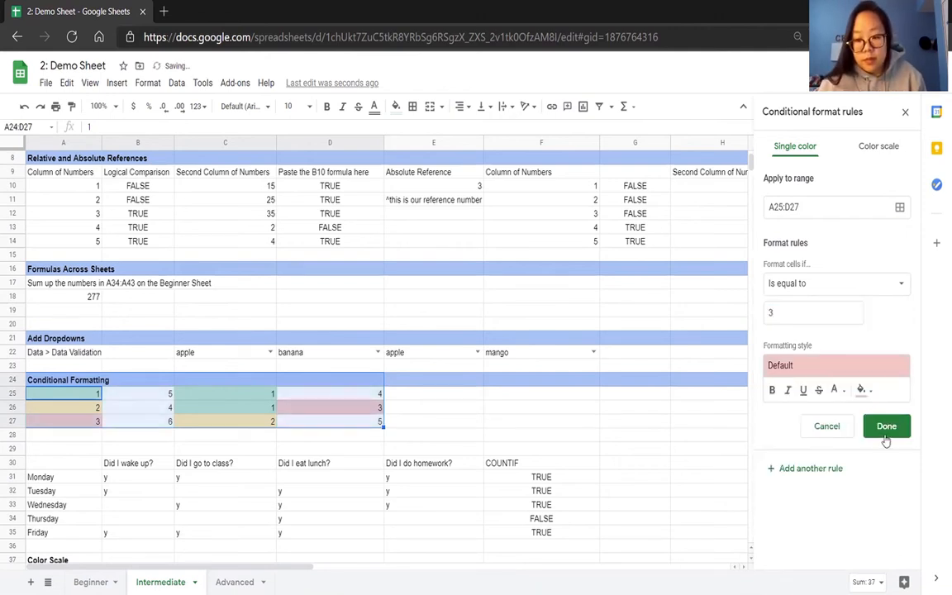
left_click(885, 428)
left_click(390, 436)
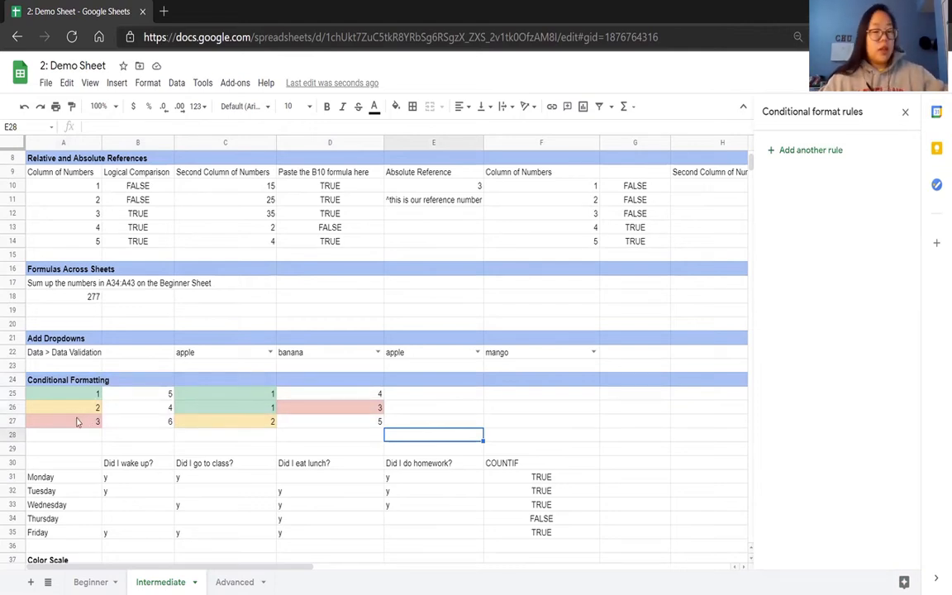
Test the color rules by changing A25 to 2, A26 to 3 and C25 to 2.
left_click(95, 398)
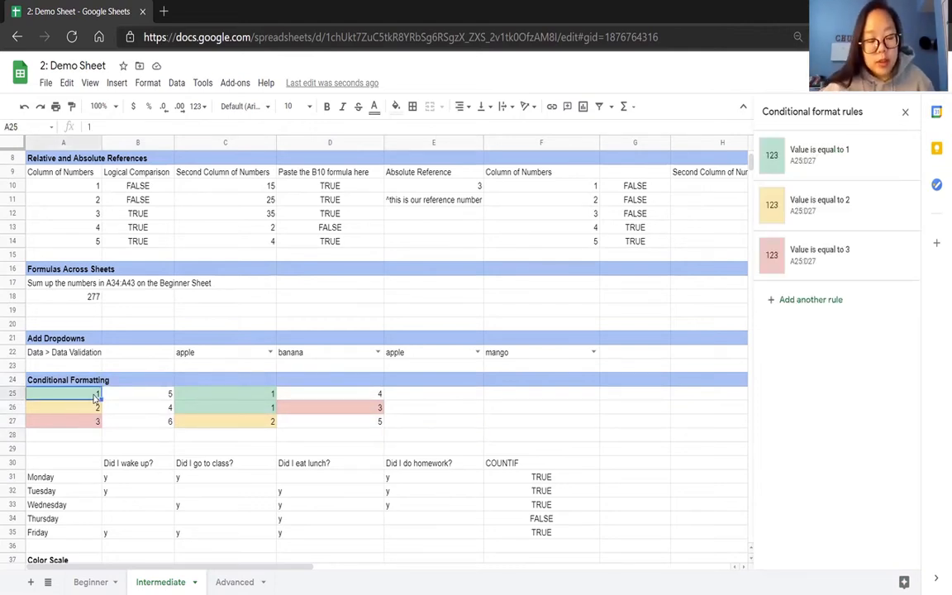
type("2")
key("Return")
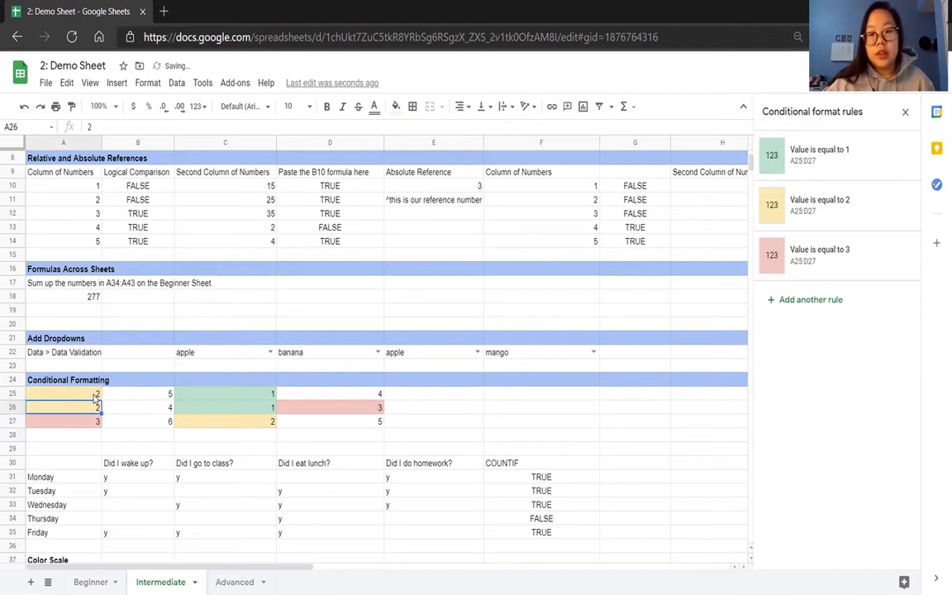
type("3")
key("Return")
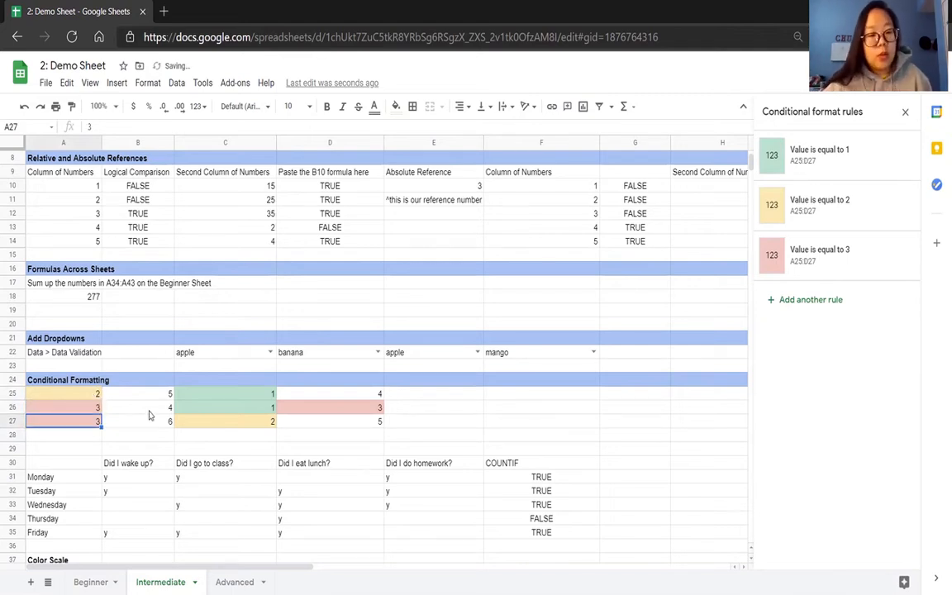
left_click(225, 396)
type("2")
key("Return")
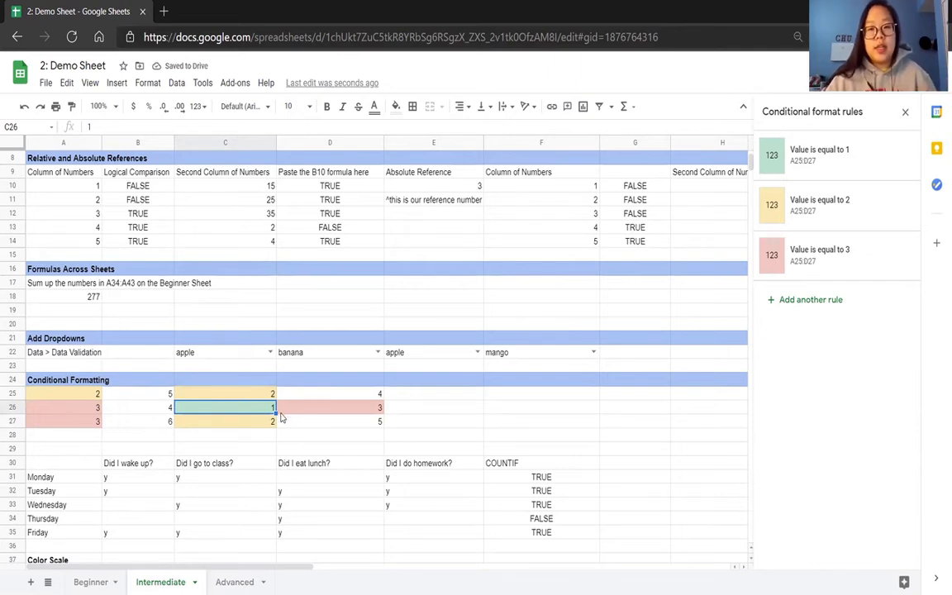
left_click(416, 413)
left_click(359, 410)
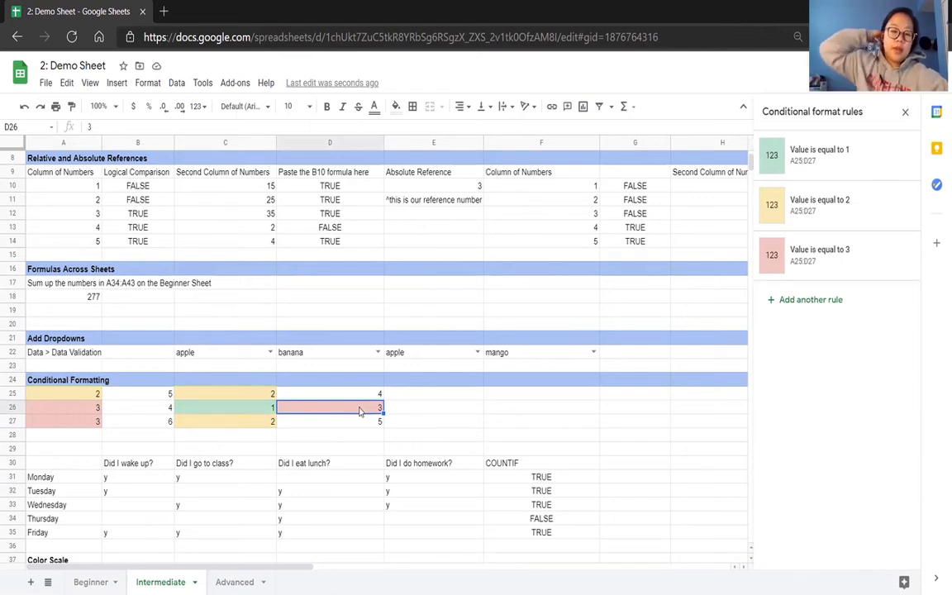
Clear the COUNTIF formulas from F31:F35.
scroll(359, 410, "down", 5)
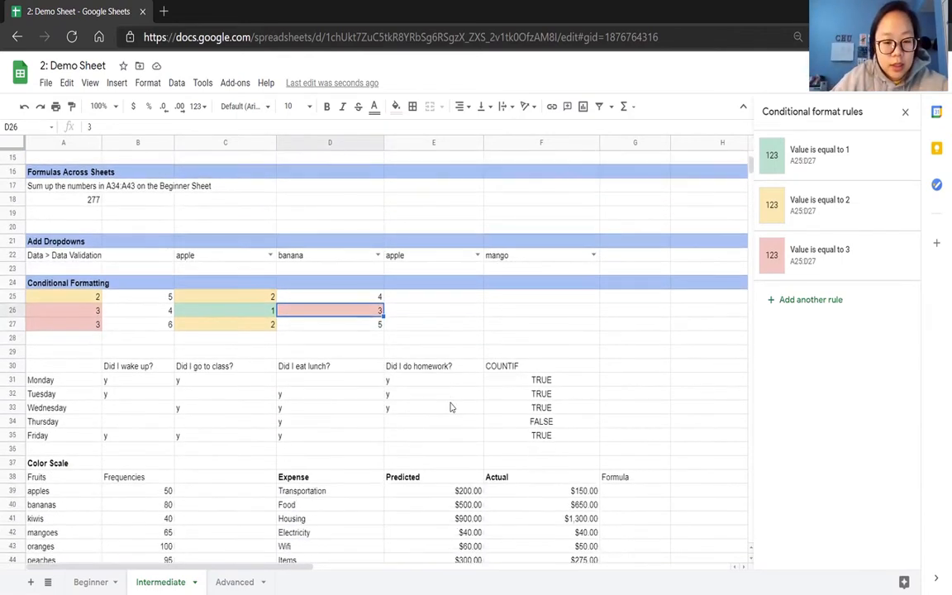
left_click_drag(547, 330, 542, 382)
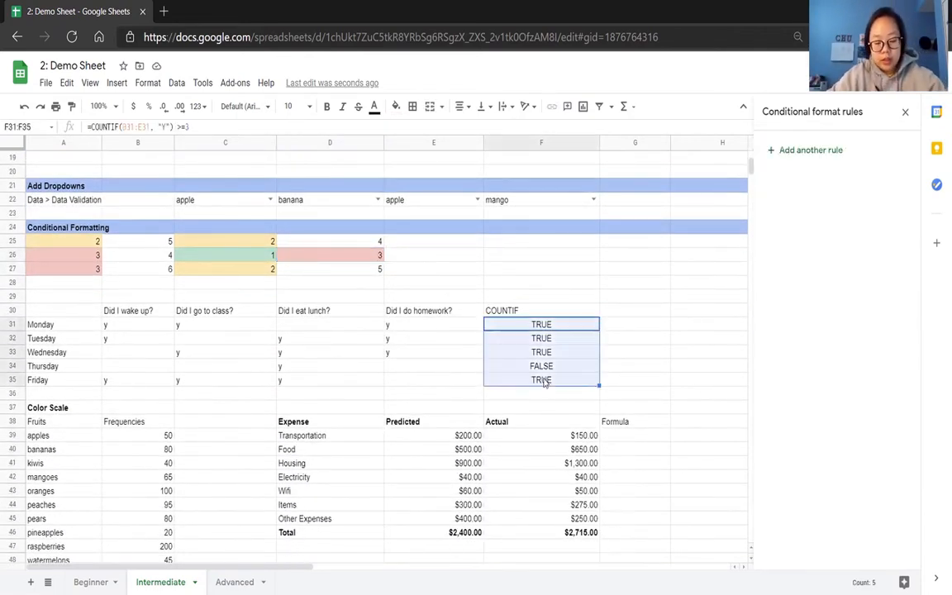
key("Delete")
left_click(153, 339)
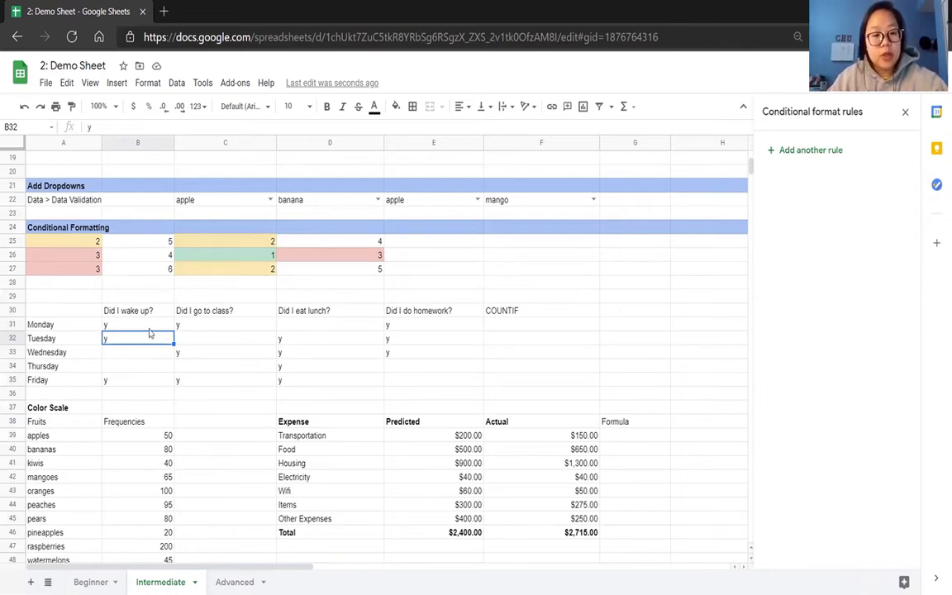
left_click(314, 324)
type("yes")
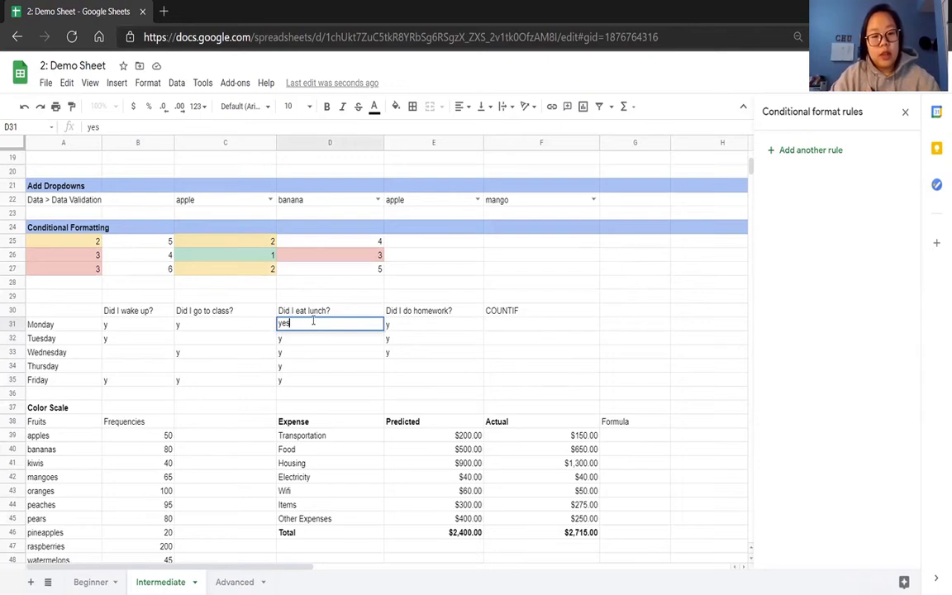
key("Return")
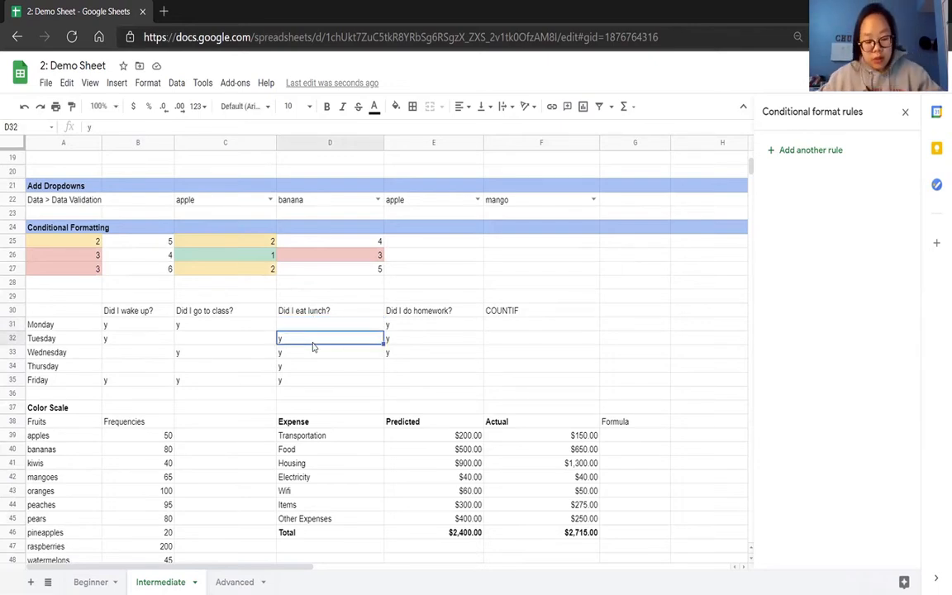
Clear the "Did I eat lunch?" entries for Tuesday and Thursday in D32 and D34.
key("Delete")
left_click(308, 367)
key("Delete")
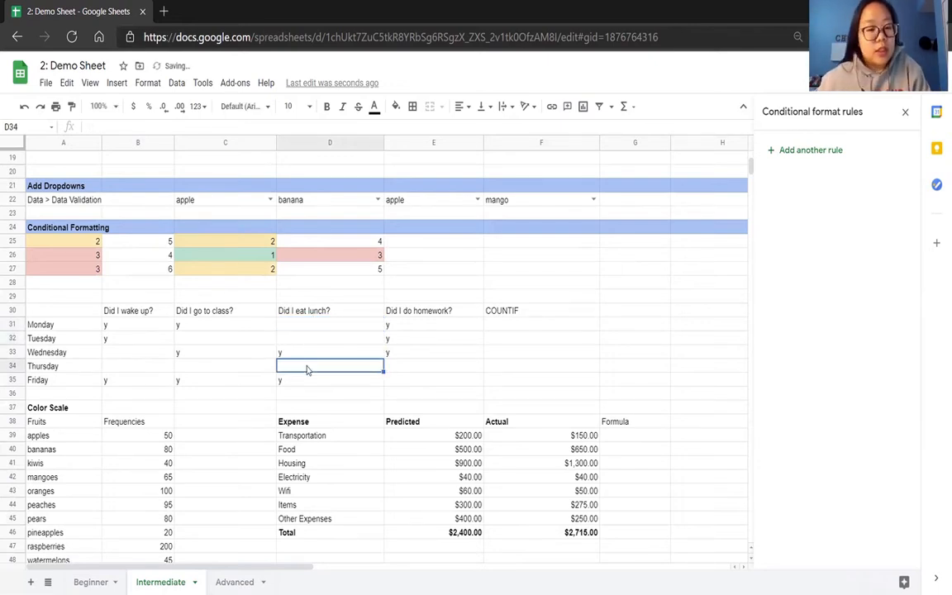
left_click(228, 367)
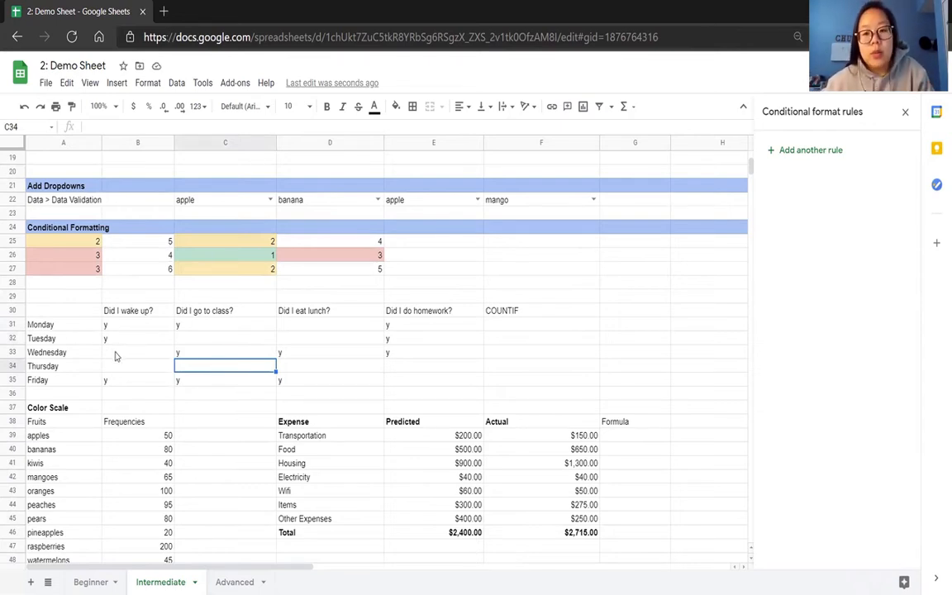
Add a conditional format rule for B31:E35 that gives cells whose text starts with y a yellow background.
left_click_drag(105, 327, 395, 380)
left_click(831, 153)
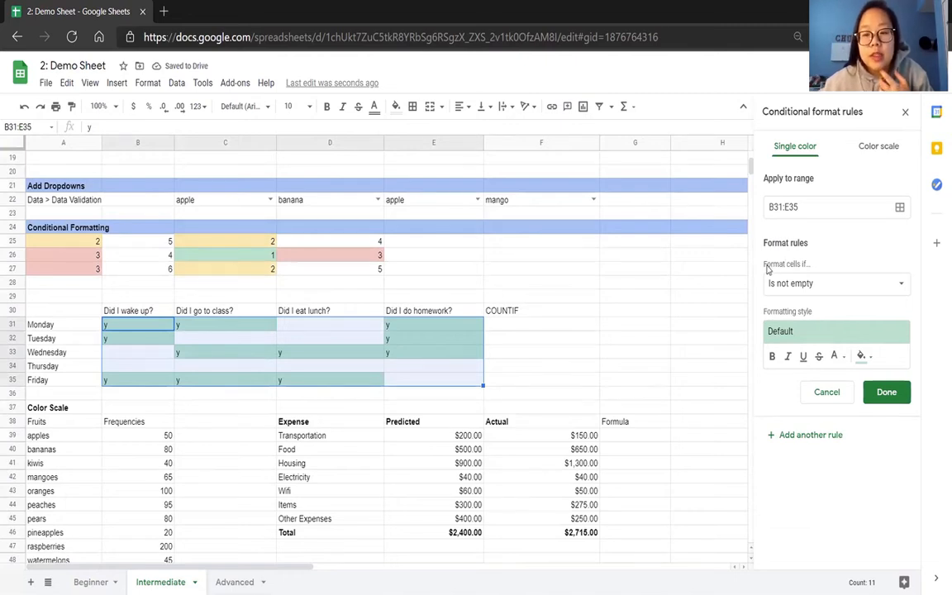
left_click(810, 282)
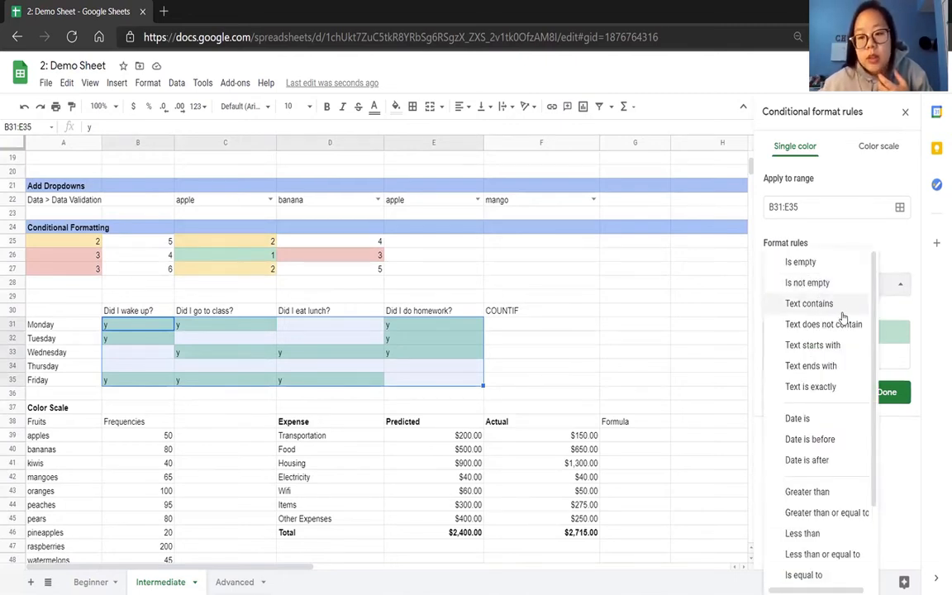
left_click(843, 345)
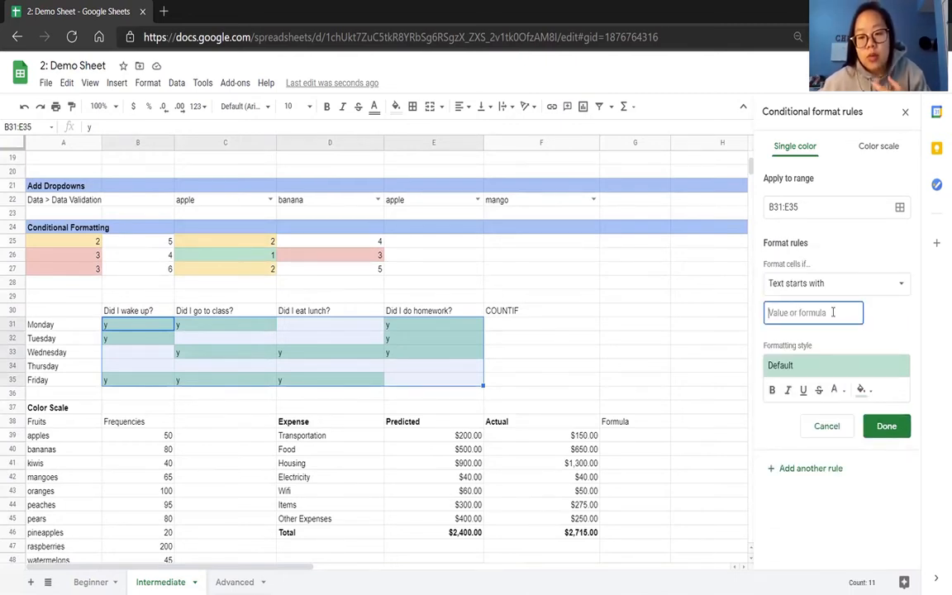
type("y")
left_click(830, 337)
left_click(872, 362)
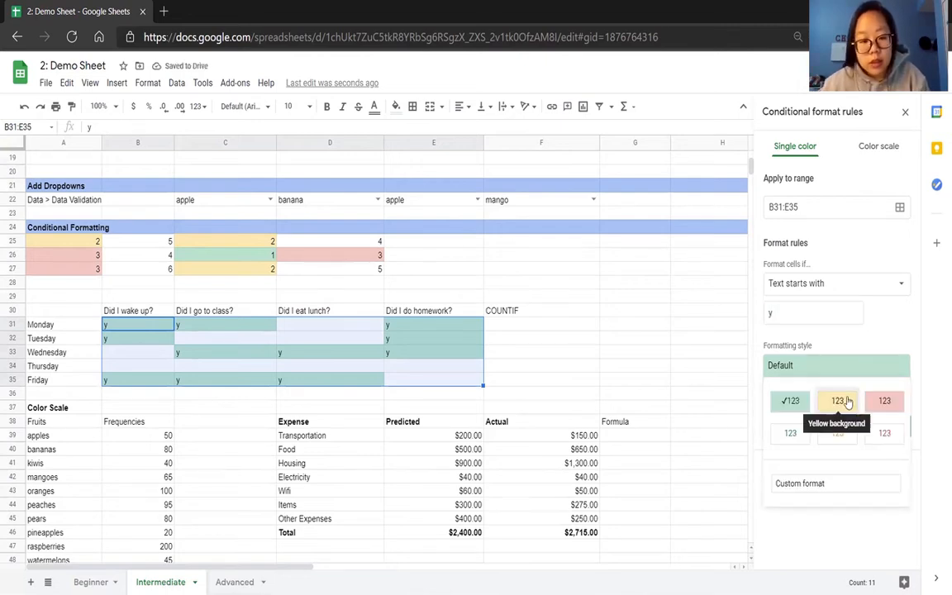
left_click(839, 399)
left_click(886, 426)
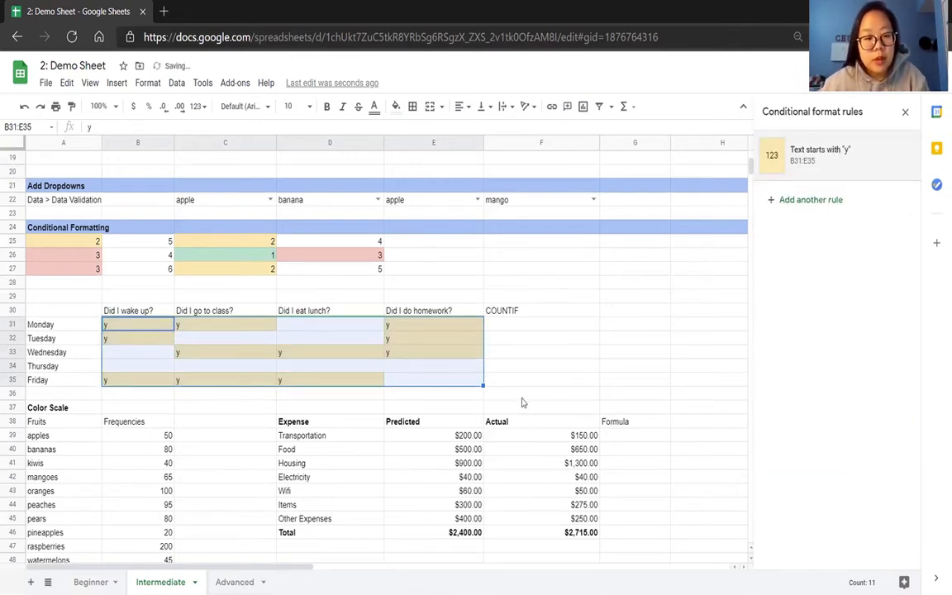
left_click(504, 381)
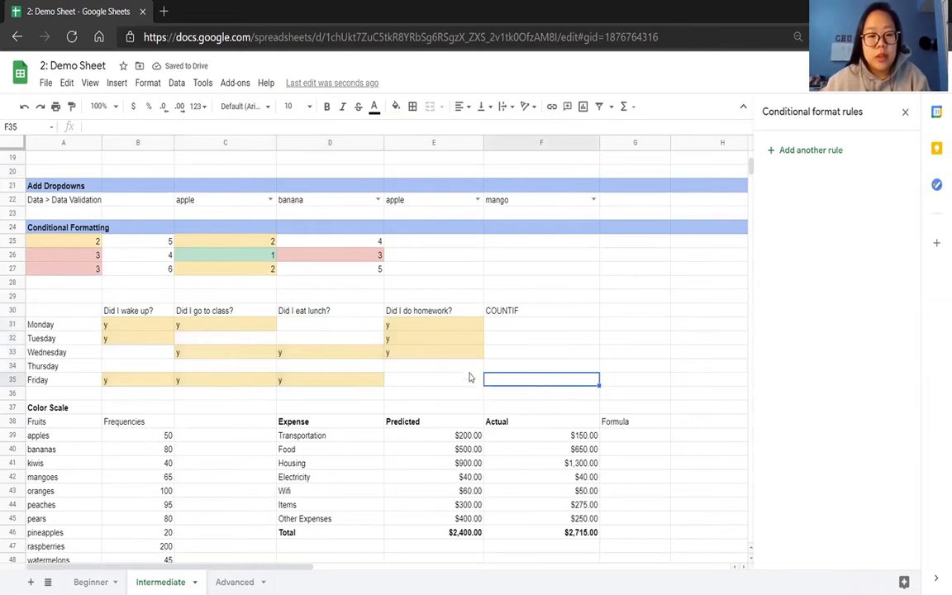
Test the text rule by entering y in the lunch column for Thursday (D34) and Monday (D31).
left_click(338, 366)
type("y")
key("Return")
left_click(330, 326)
type("y")
key("Return")
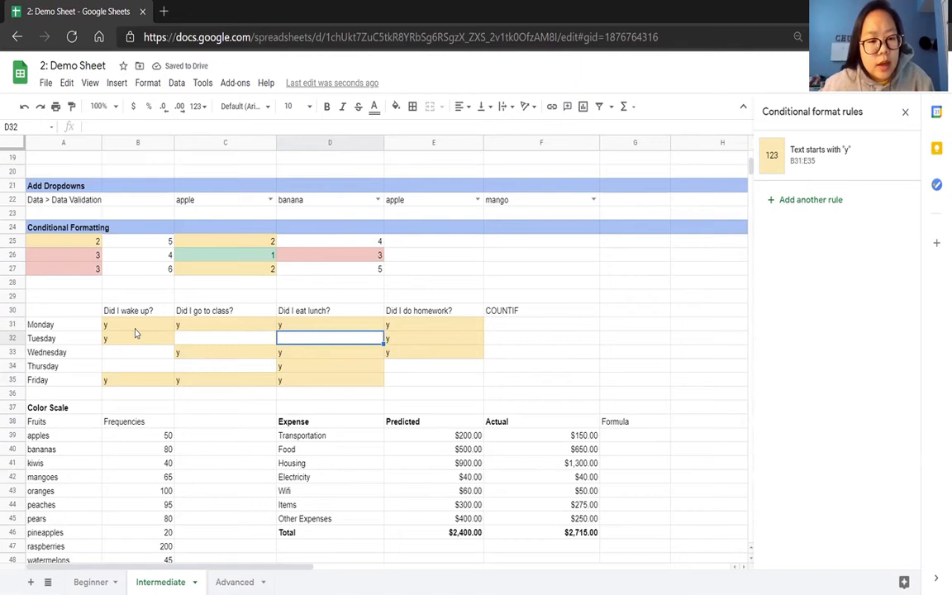
Delete the "Text starts with" rule from B31:E35.
left_click(137, 328)
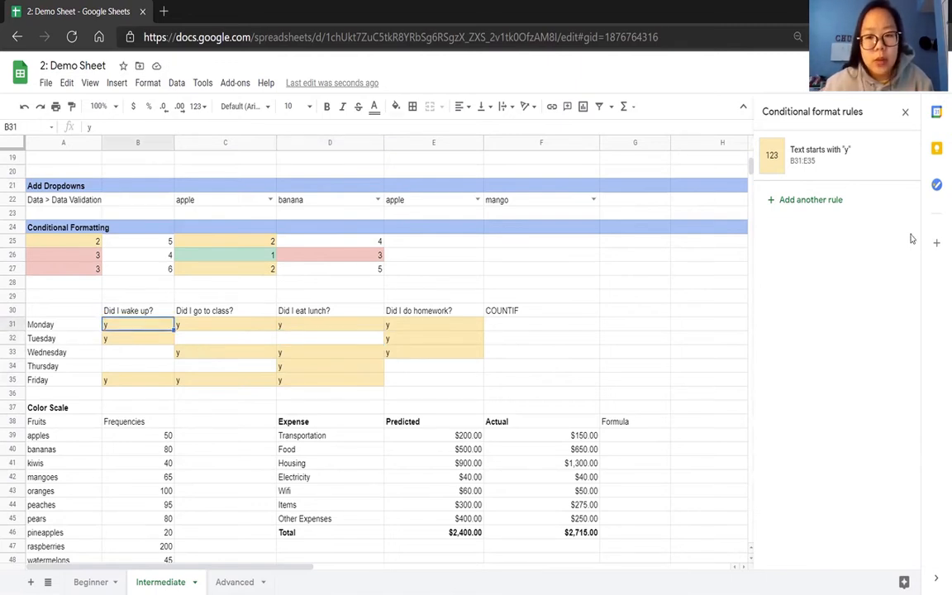
left_click(900, 157)
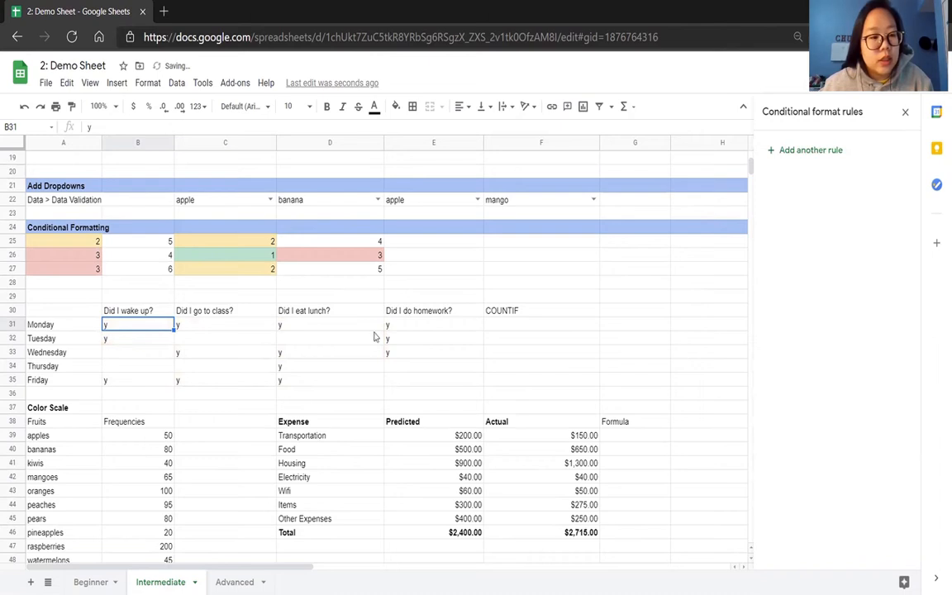
Start a new conditional format rule for A31:E35 with the condition "Custom formula is".
left_click_drag(70, 326, 399, 383)
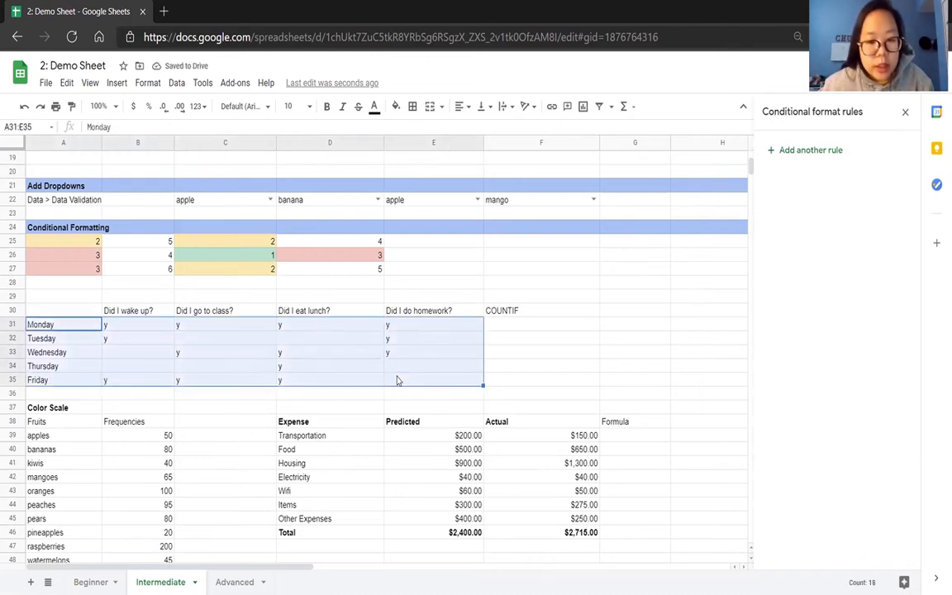
left_click(813, 150)
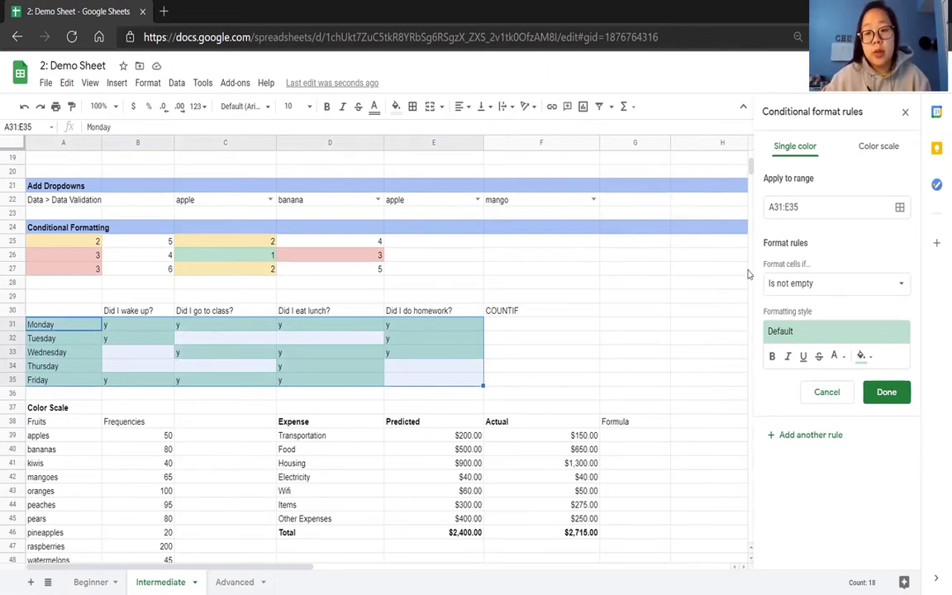
left_click(832, 282)
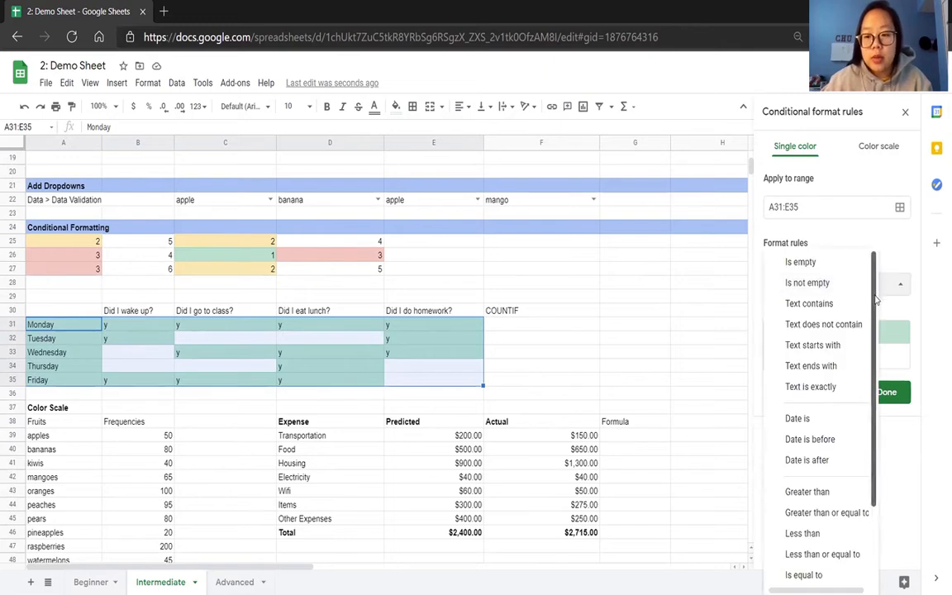
scroll(851, 397, "down", 3)
left_click(830, 569)
Enter the rule's formula =OR($B31 = "Y", $C31 = "Y", $D31 = "Y", $E31 = "Y").
left_click(831, 319)
type("=OR($B31 = \"Y")
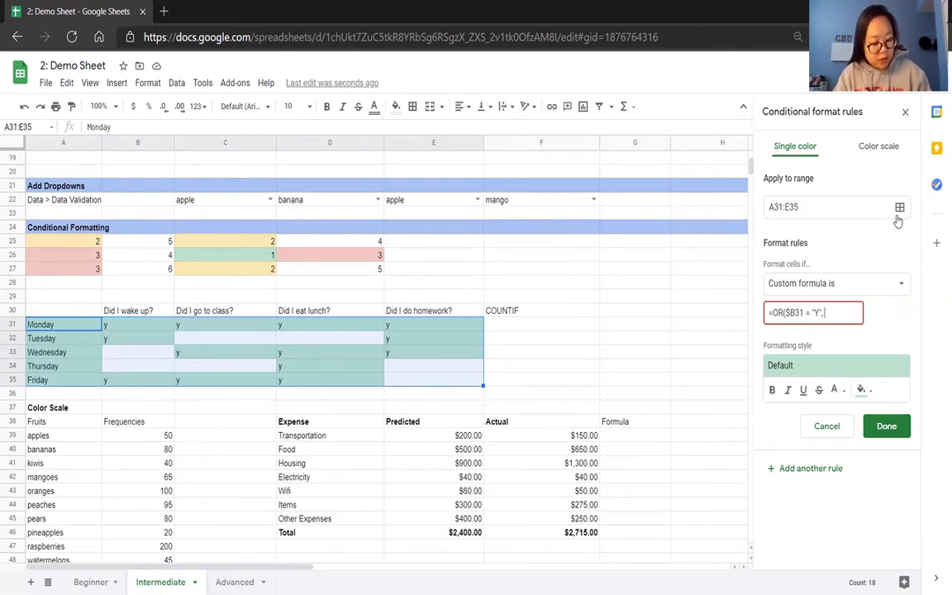
type("\"")
type(", $")
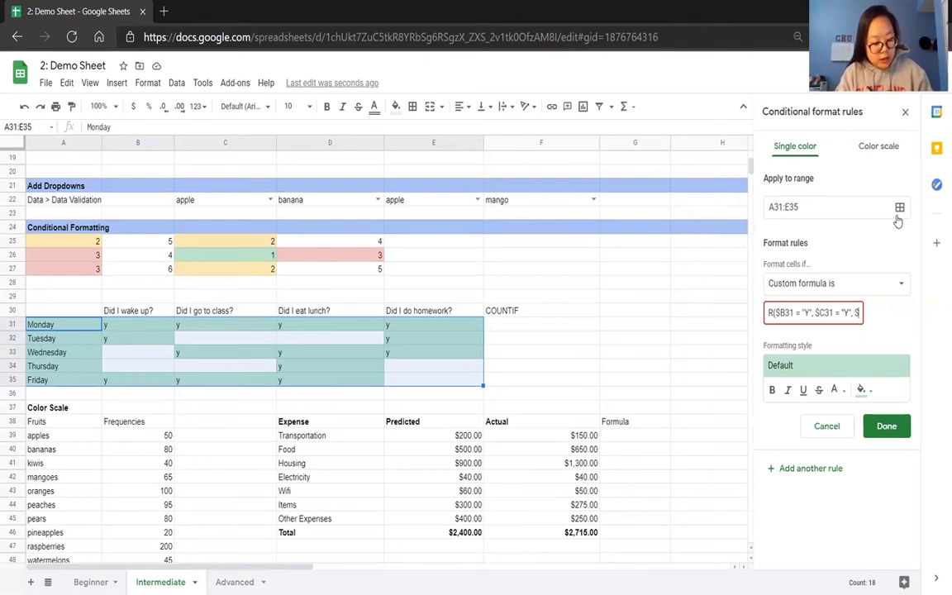
type("D31 = \"Y\"")
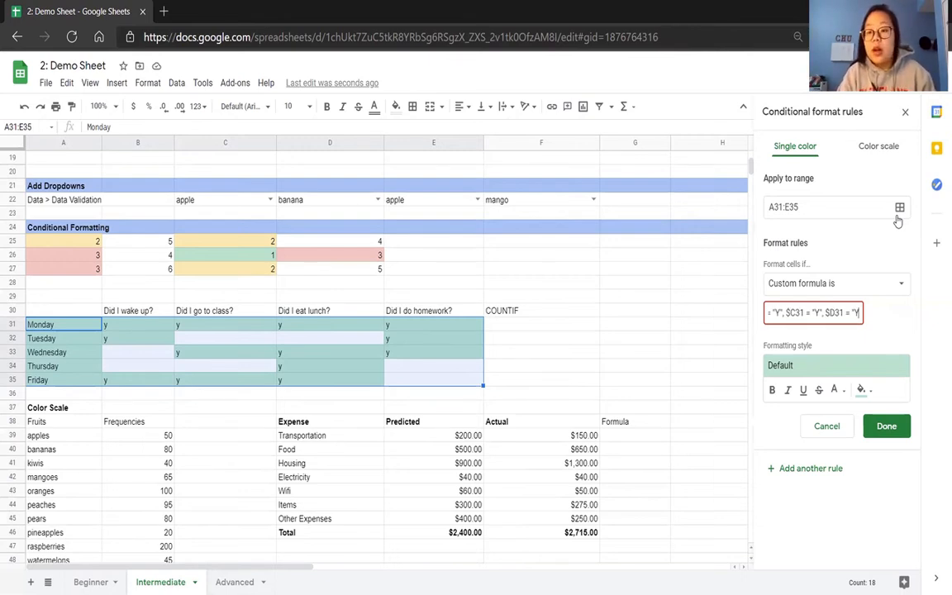
type(", $")
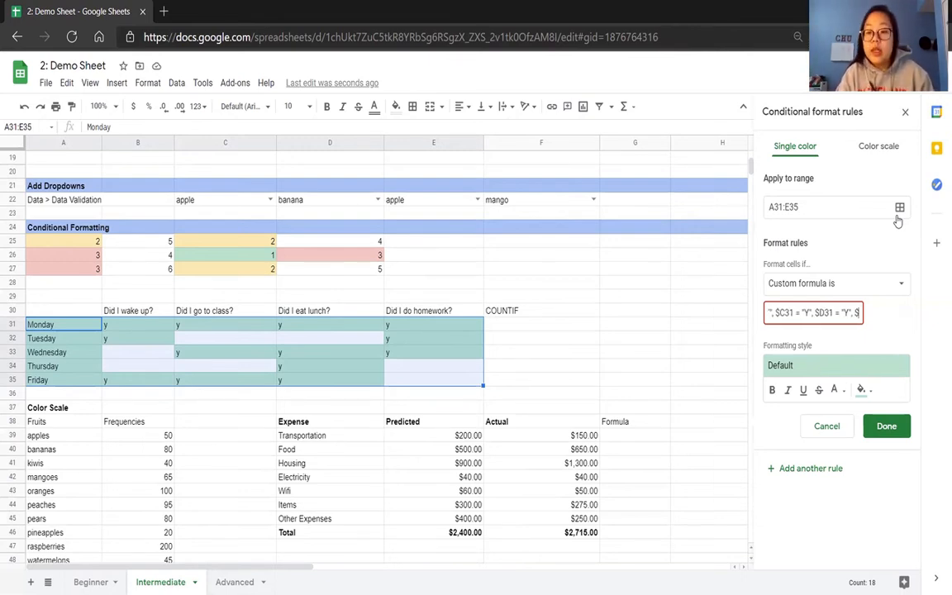
type("E31 = \"")
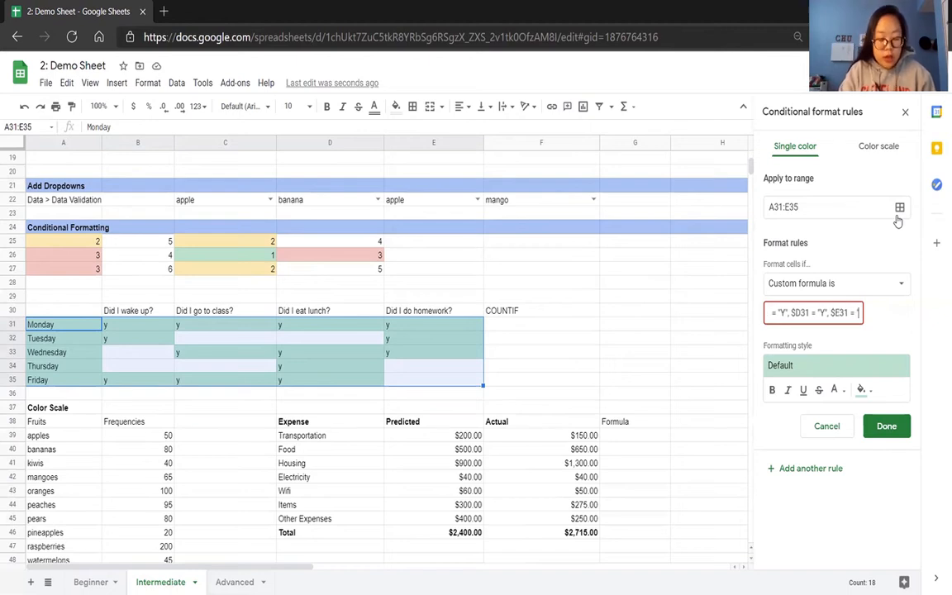
type("Y\")")
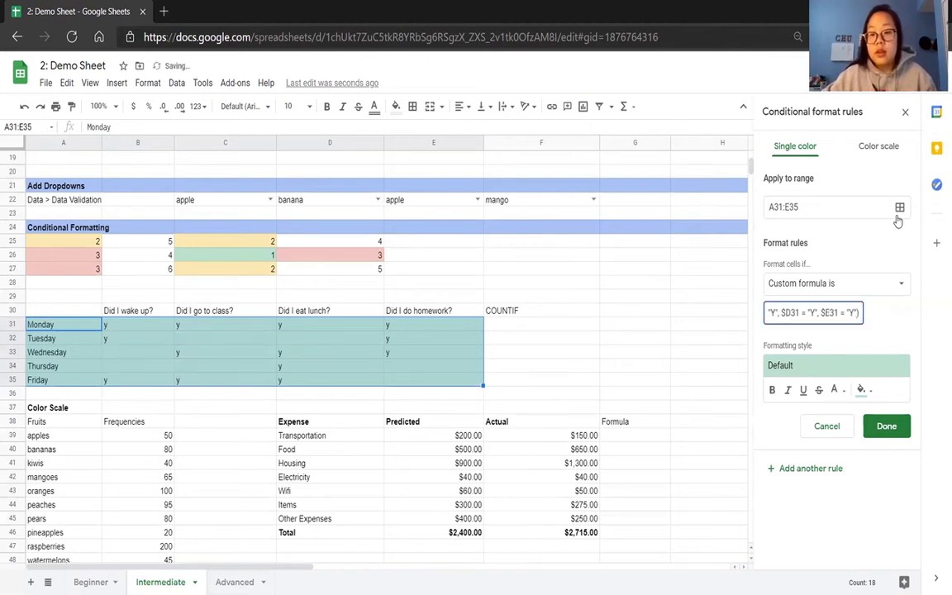
Give the OR formula rule a yellow background and save it.
left_click(864, 370)
left_click(837, 402)
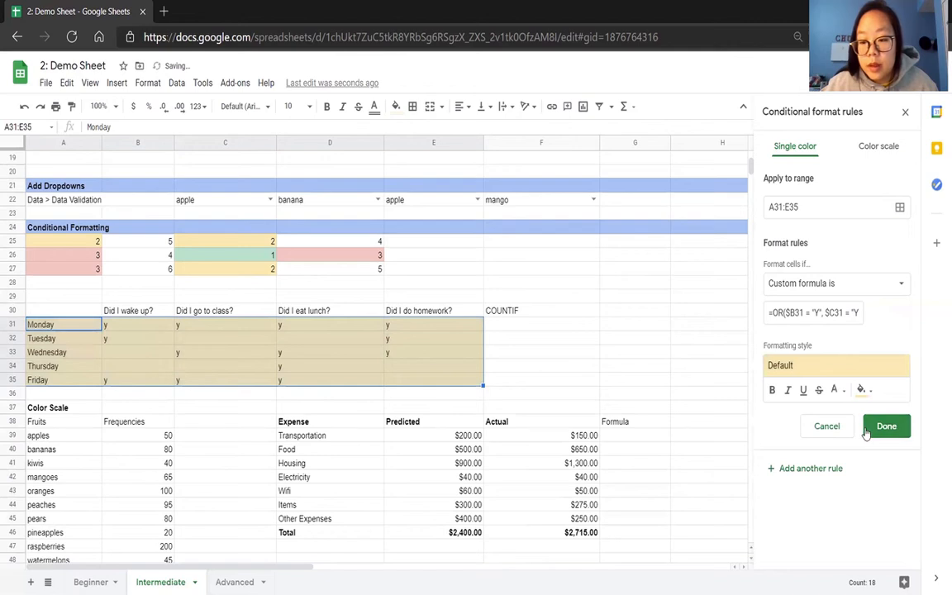
left_click(874, 426)
left_click(356, 371)
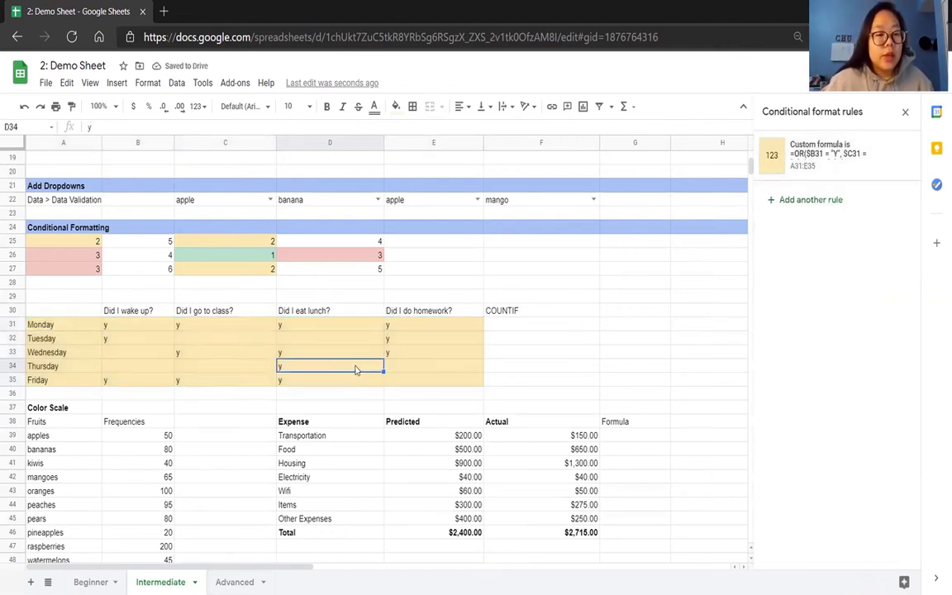
Test the OR rule by clearing Thursday's y in D34 and all of Monday's entries in B31:E31.
left_click_drag(413, 368, 234, 368)
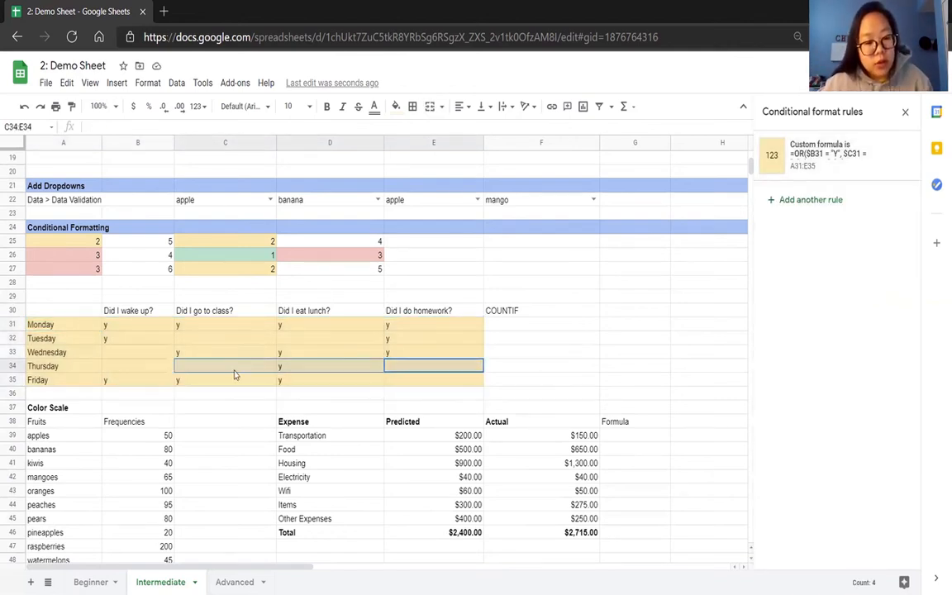
left_click(301, 366)
key("Delete")
left_click(306, 328)
key("Delete")
left_click(183, 328)
key("Delete")
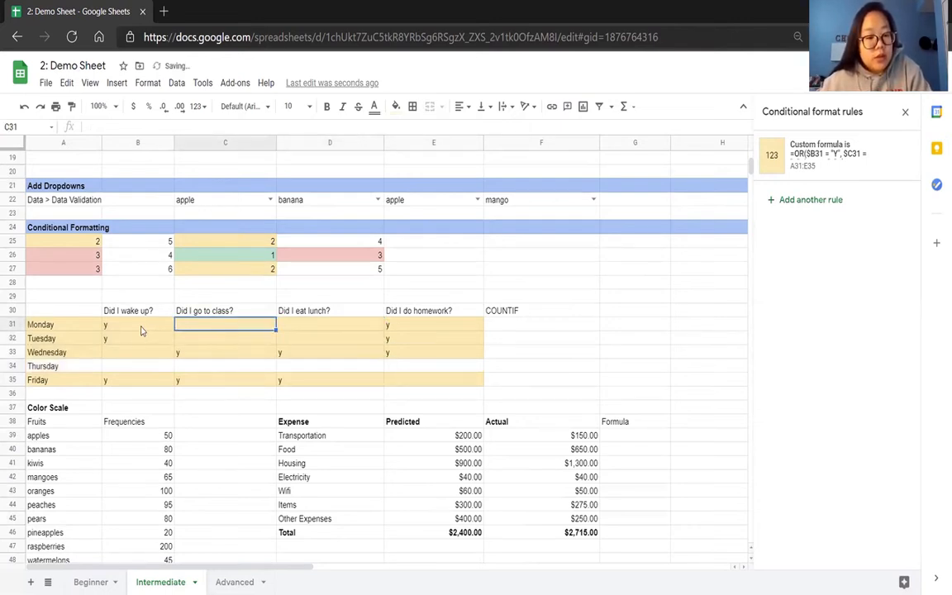
left_click(140, 327)
key("Delete")
left_click(405, 329)
key("Delete")
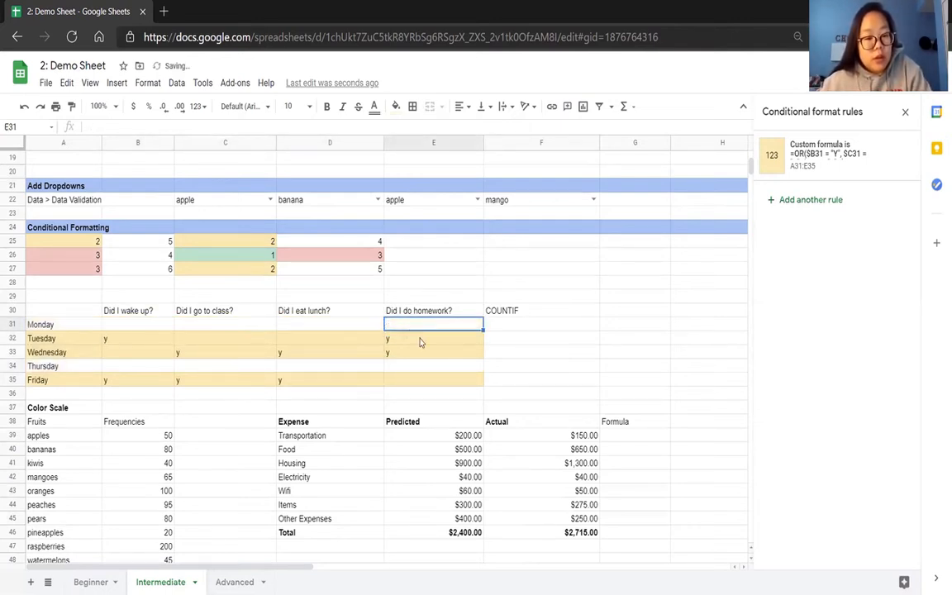
left_click(529, 354)
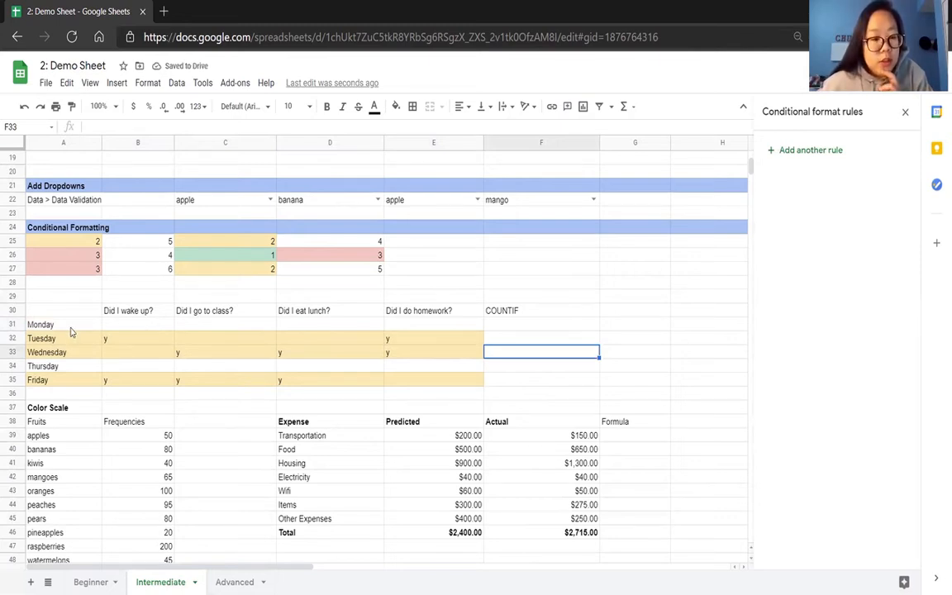
Start another conditional format rule for A31:E35 with the condition "Custom formula is".
left_click_drag(70, 331, 399, 388)
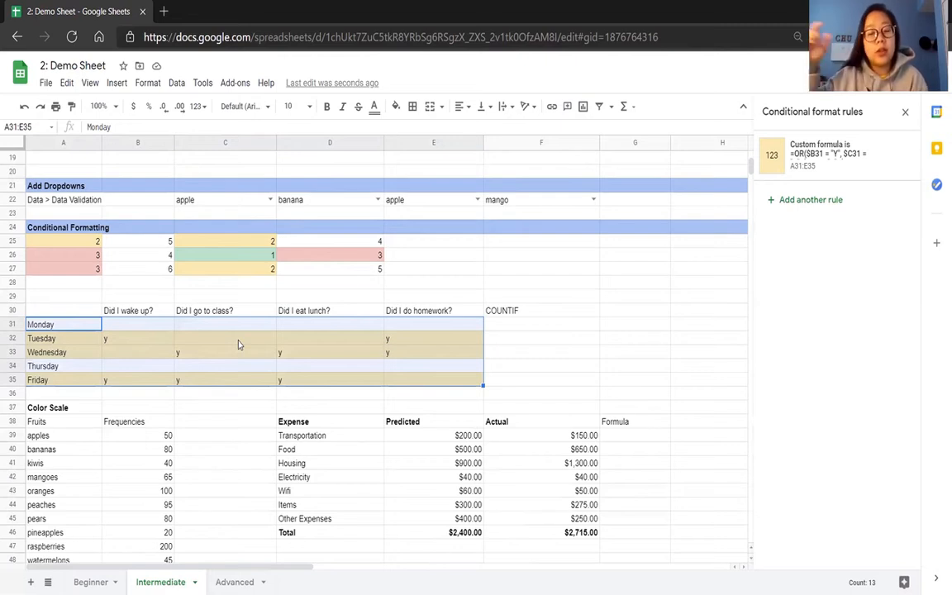
left_click(811, 199)
left_click(771, 281)
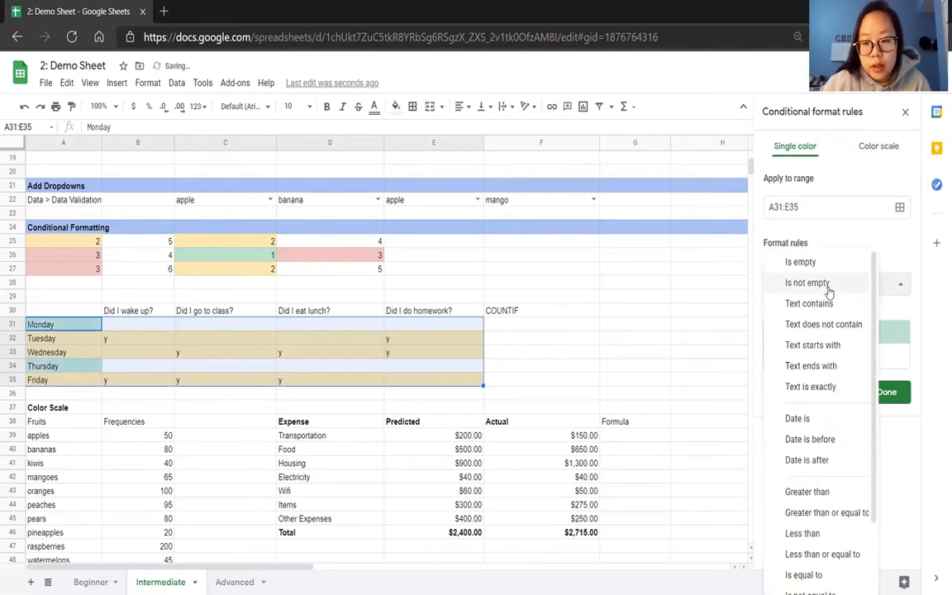
scroll(859, 371, "down", 3)
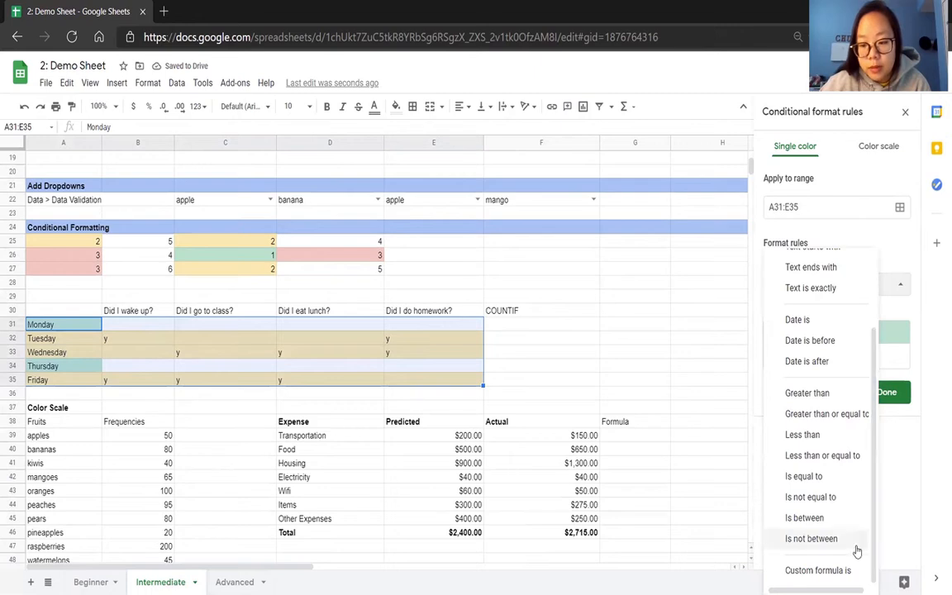
left_click(822, 569)
Enter the rule's formula =AND($B31 = "Y", $C31 = "Y") and save it with the default green style.
left_click(833, 312)
type("=AND($")
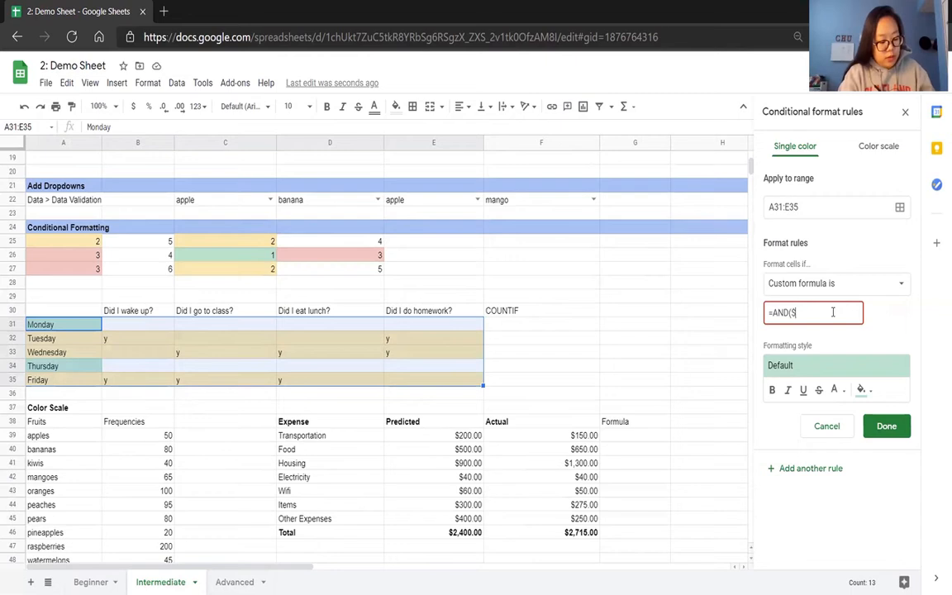
key("BackSpace")
key("BackSpace")
key("BackSpace")
type("B31 = \"Y\",")
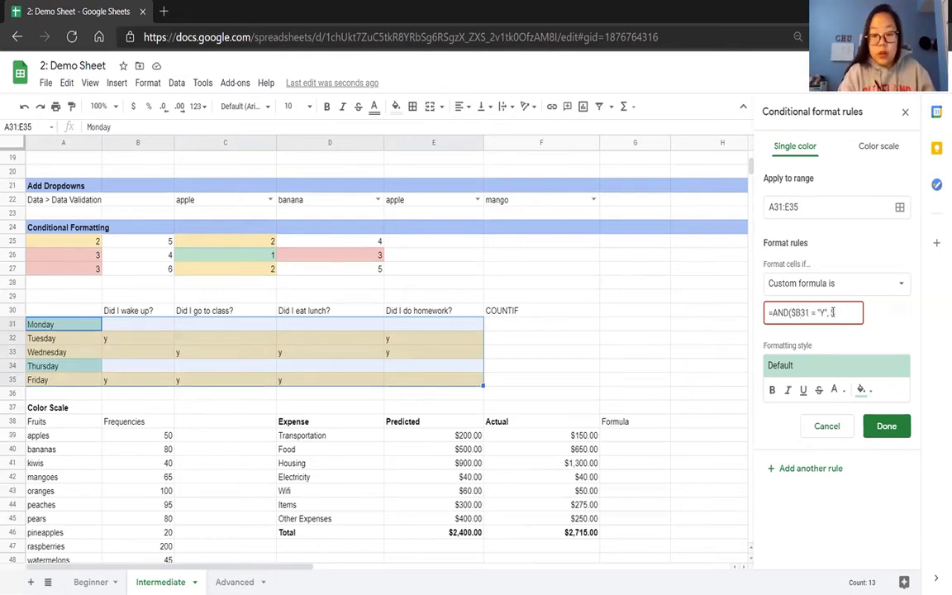
type(" $C31 = \"Y\"")
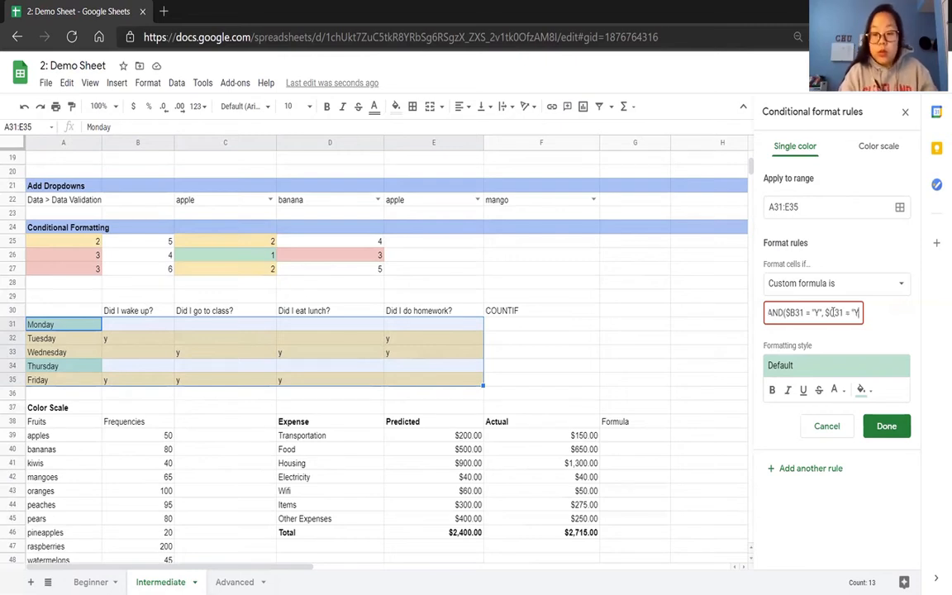
type(")")
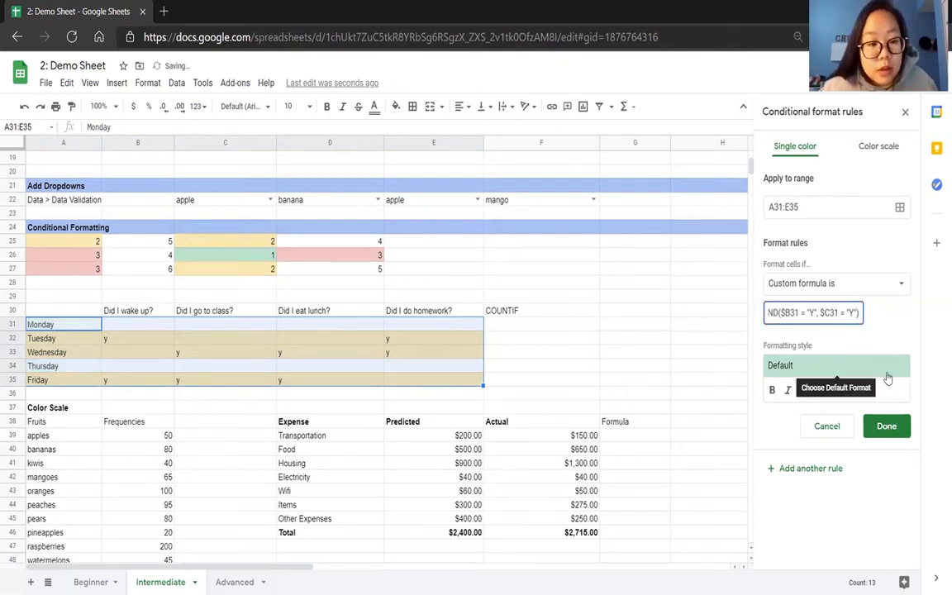
left_click(890, 426)
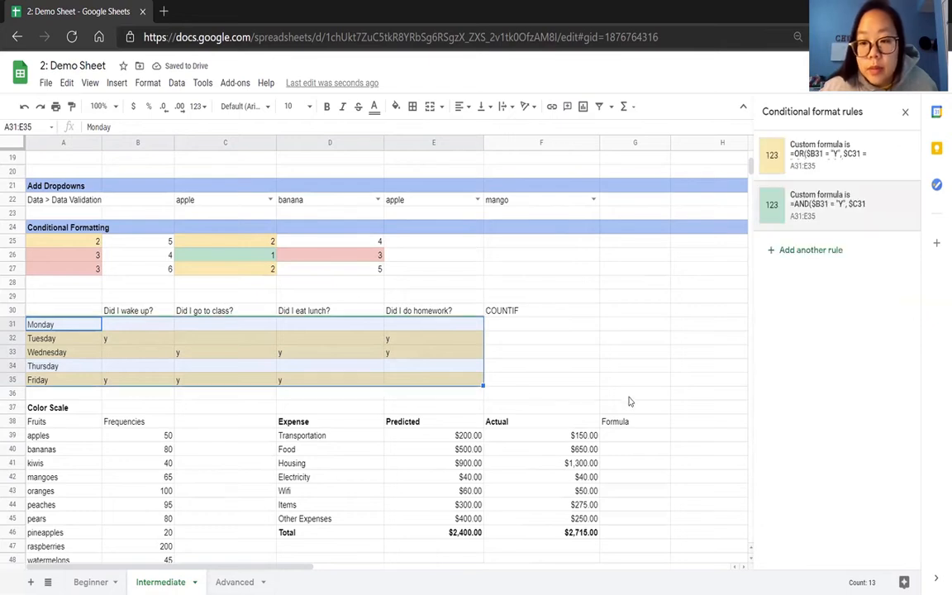
Enter Y in Monday's "Did I wake up?" cell B31 and y in "Did I go to class?" cell C31.
left_click(157, 329)
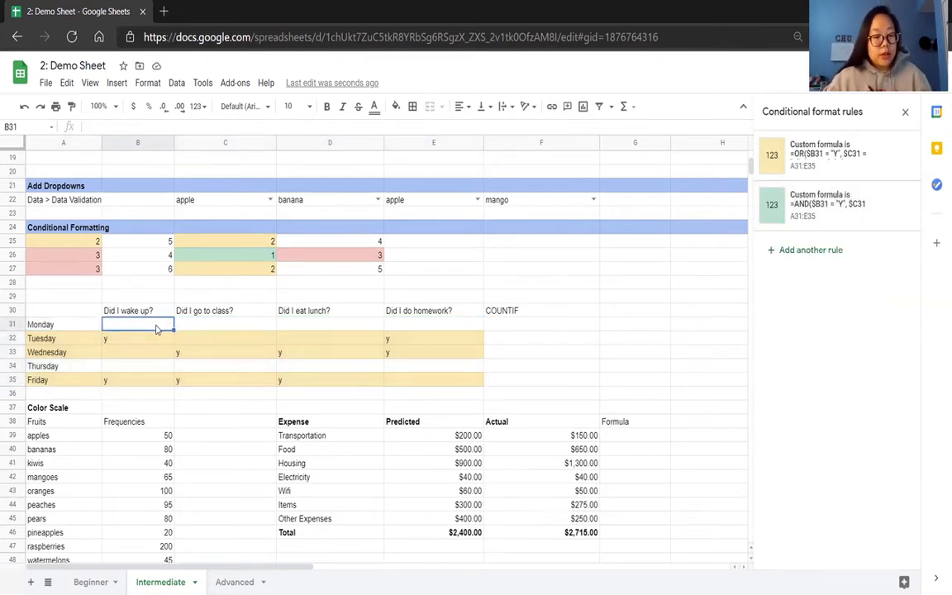
type("Y")
key("Tab")
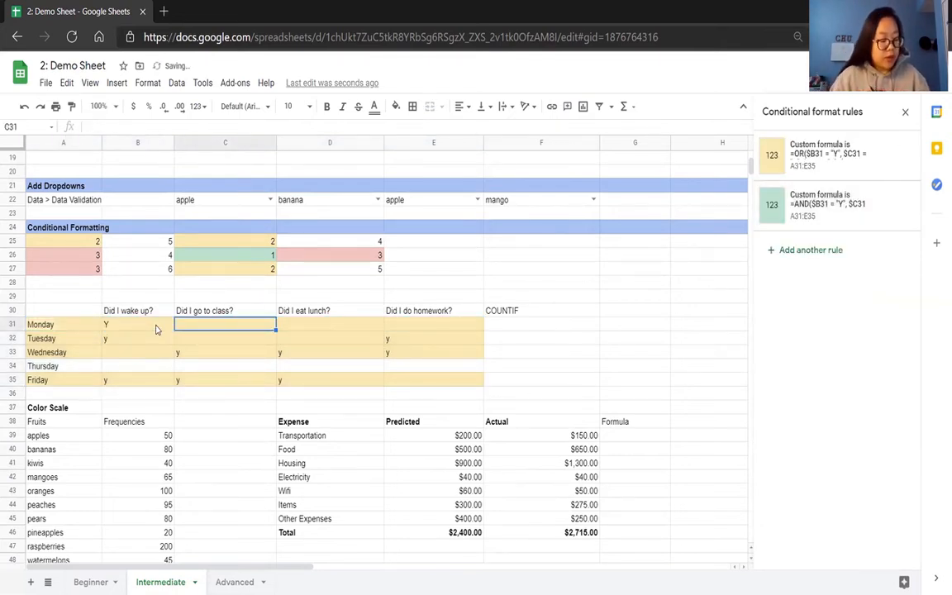
type("y")
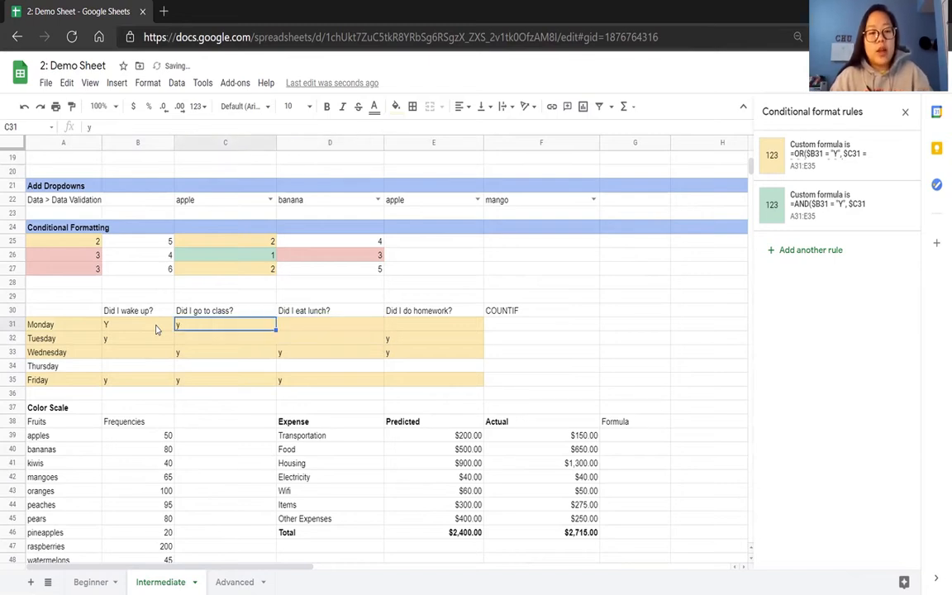
Move the AND rule above the OR rule in the order for A31:E35, and delete the AND rule.
left_click_drag(155, 329, 198, 326)
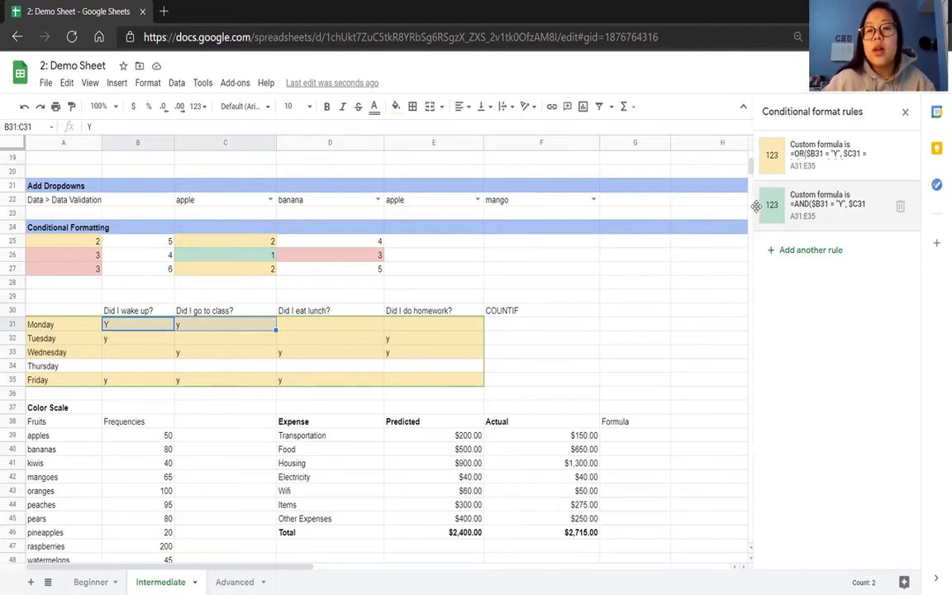
left_click_drag(756, 205, 751, 162)
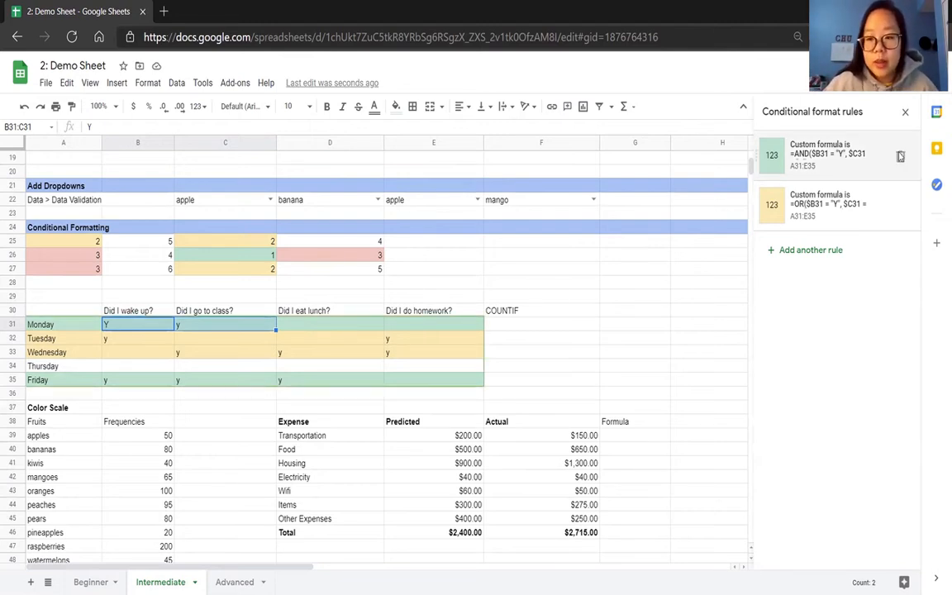
left_click(901, 157)
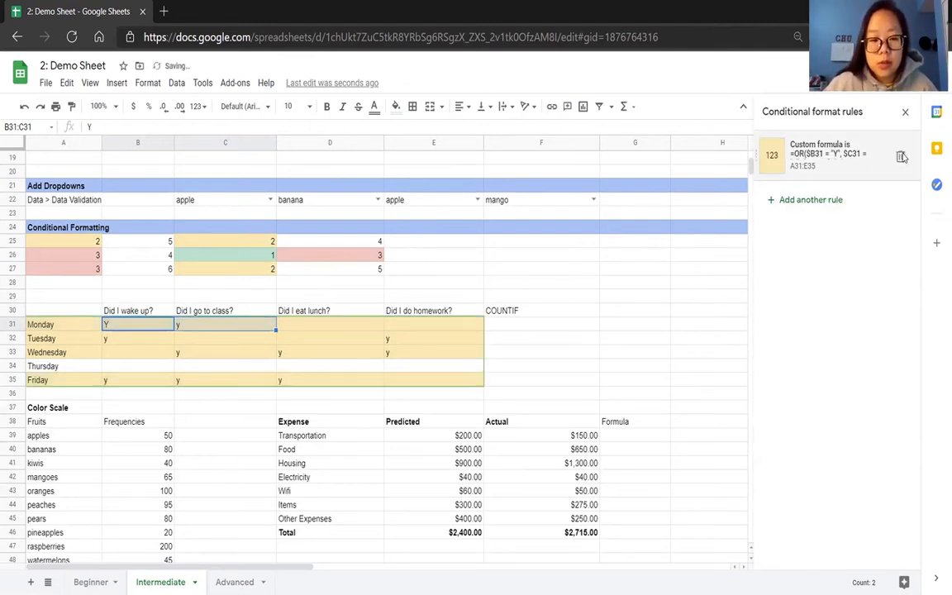
Enter =COUNTIF(B31:E31, "Y") in F31 and accept the suggested autofill for F32:F35.
left_click(523, 331)
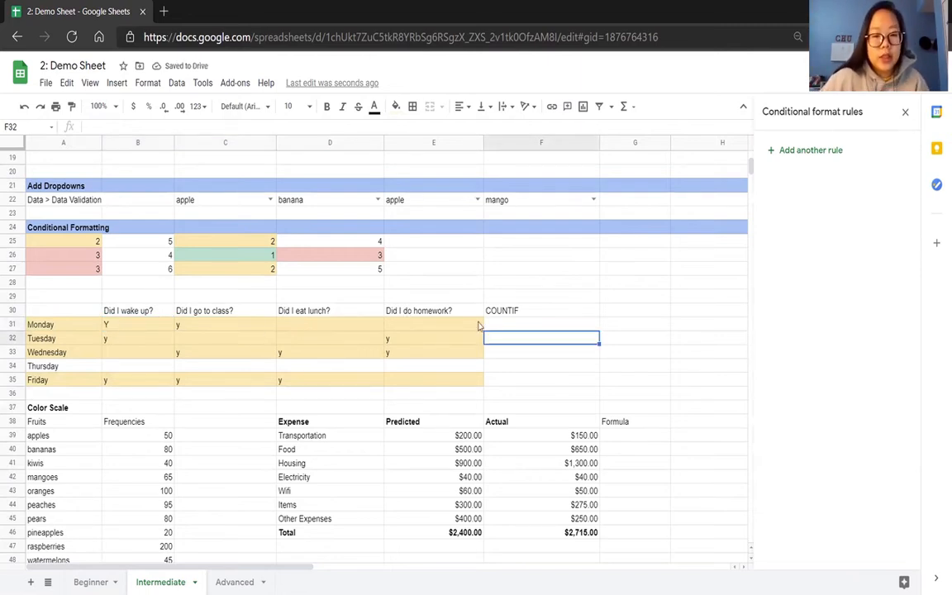
left_click(498, 327)
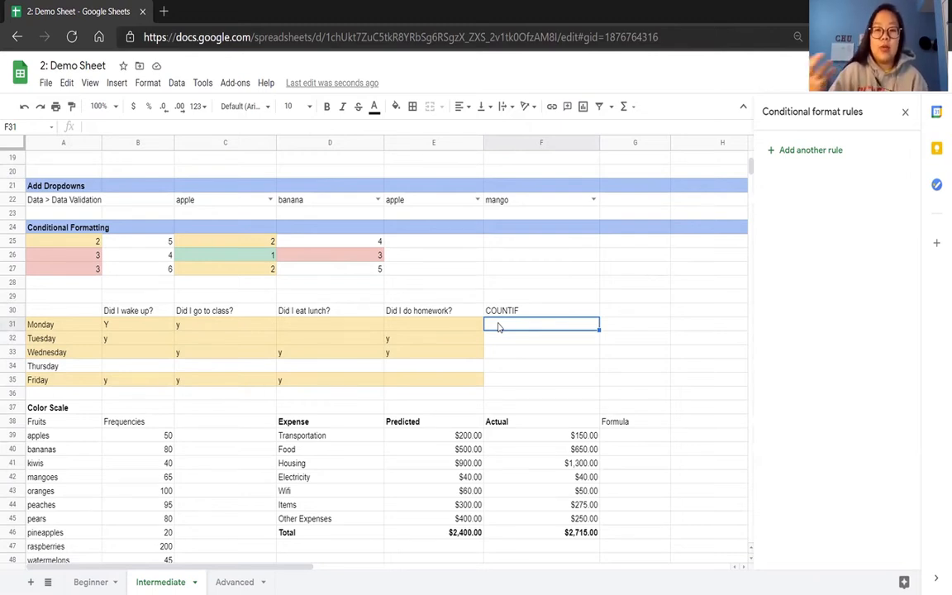
type("=")
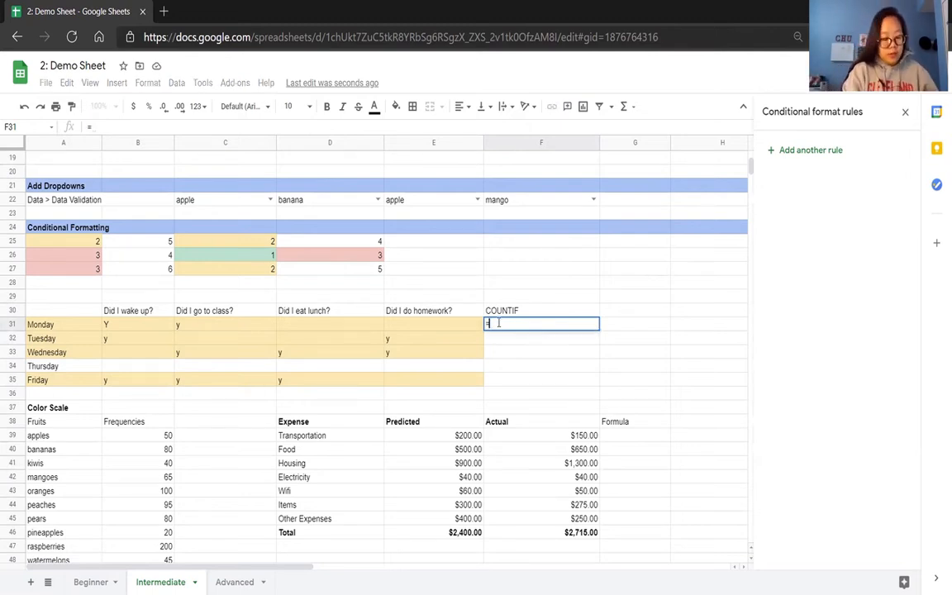
type("COUNTIF(")
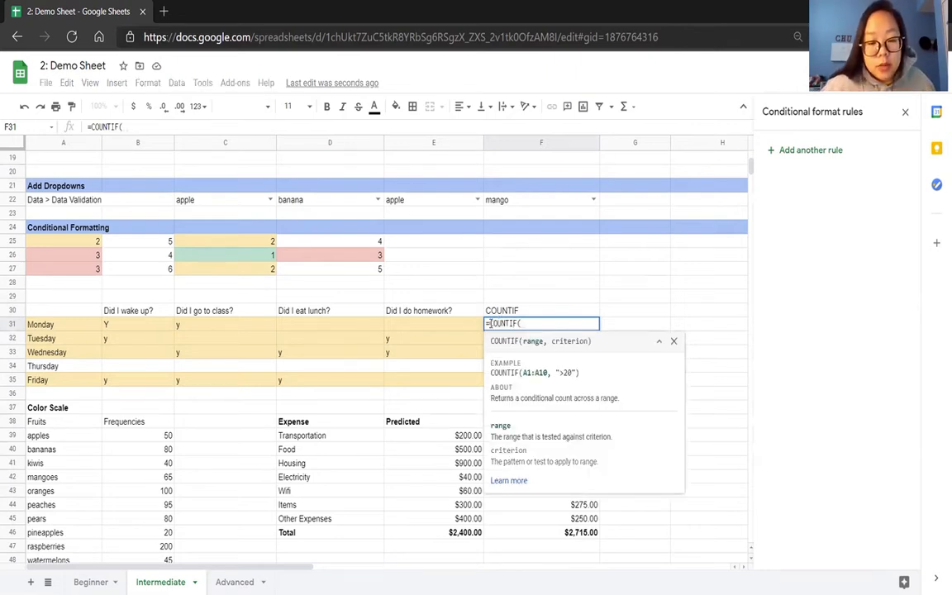
left_click_drag(149, 328, 398, 325)
type(", \"Y\"")
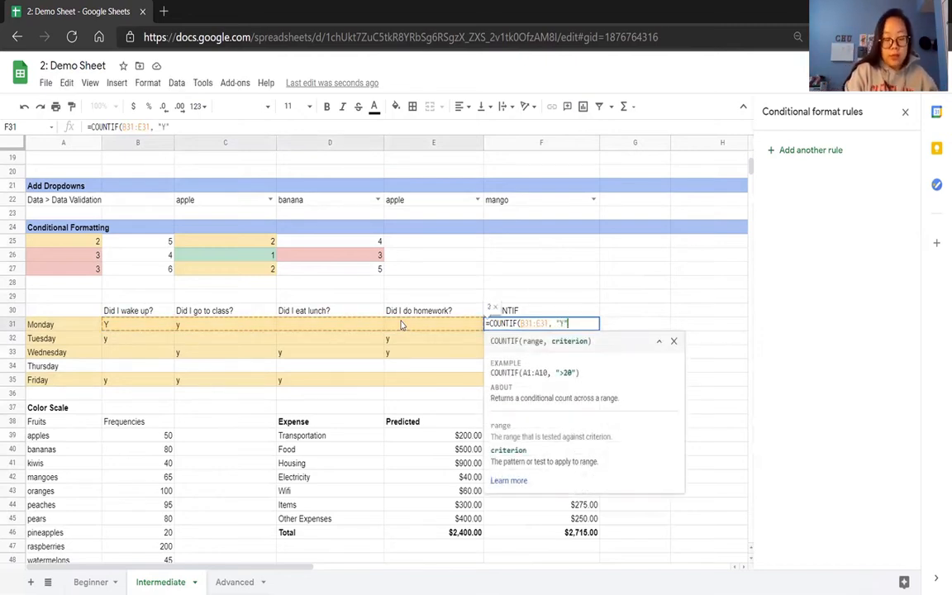
type(")")
key("Return")
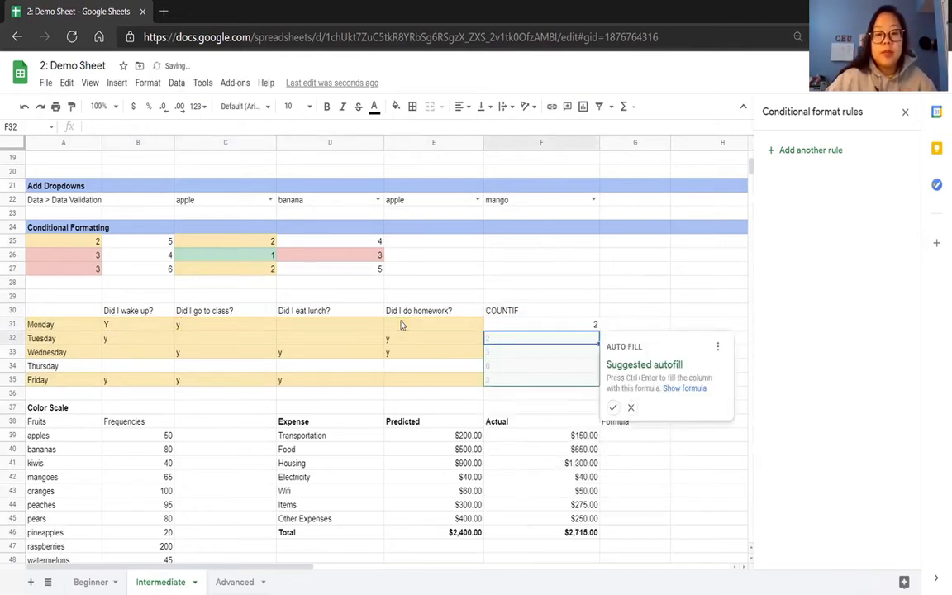
left_click(613, 408)
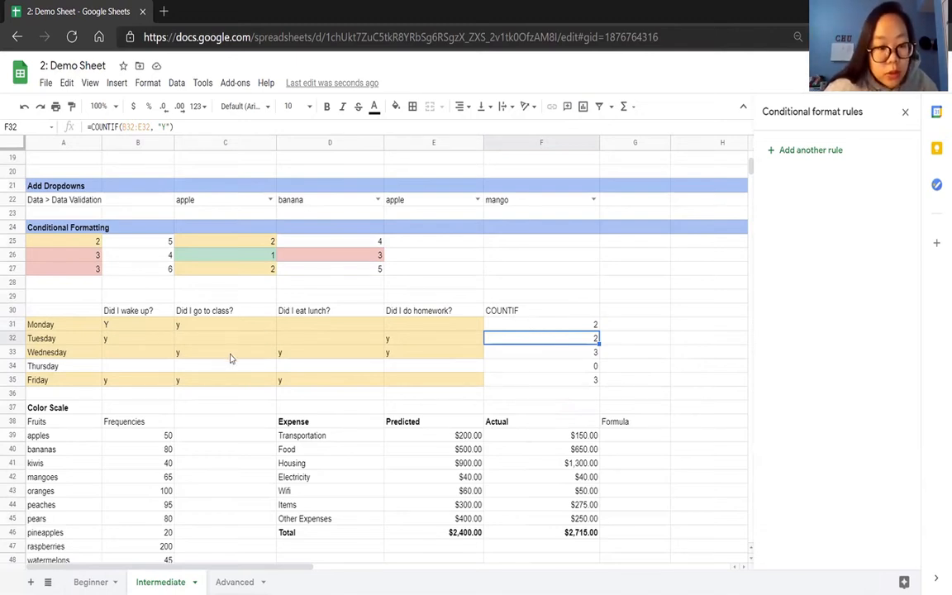
Extend Monday's COUNTIF formula in F31 to =COUNTIF(B31:E31, "Y") > 2.
left_click(549, 330)
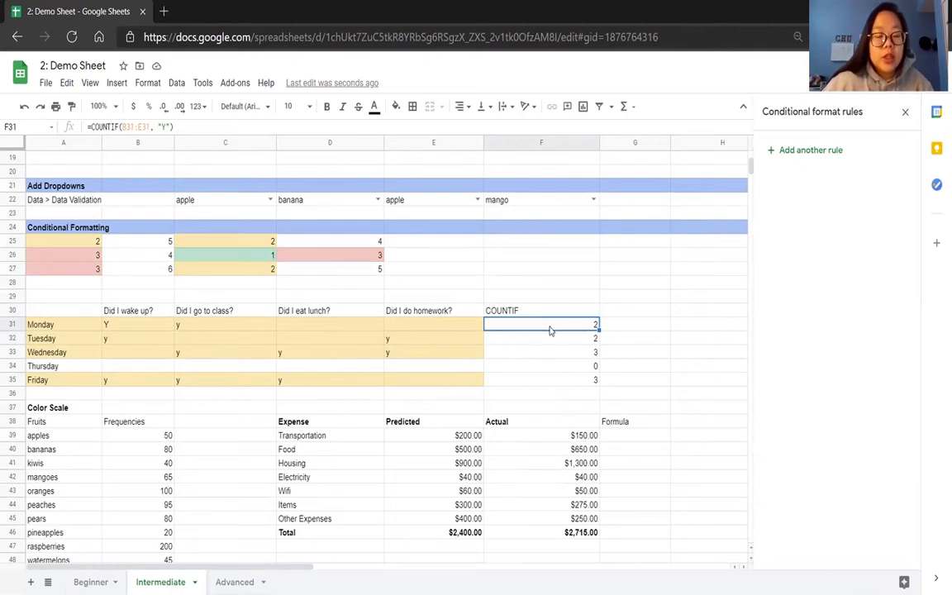
left_click(194, 123)
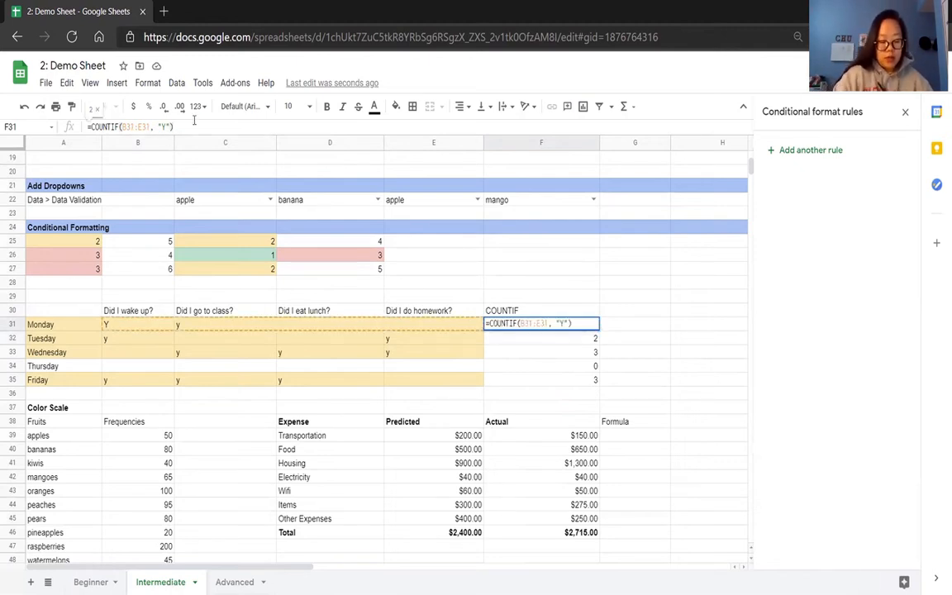
type(">3")
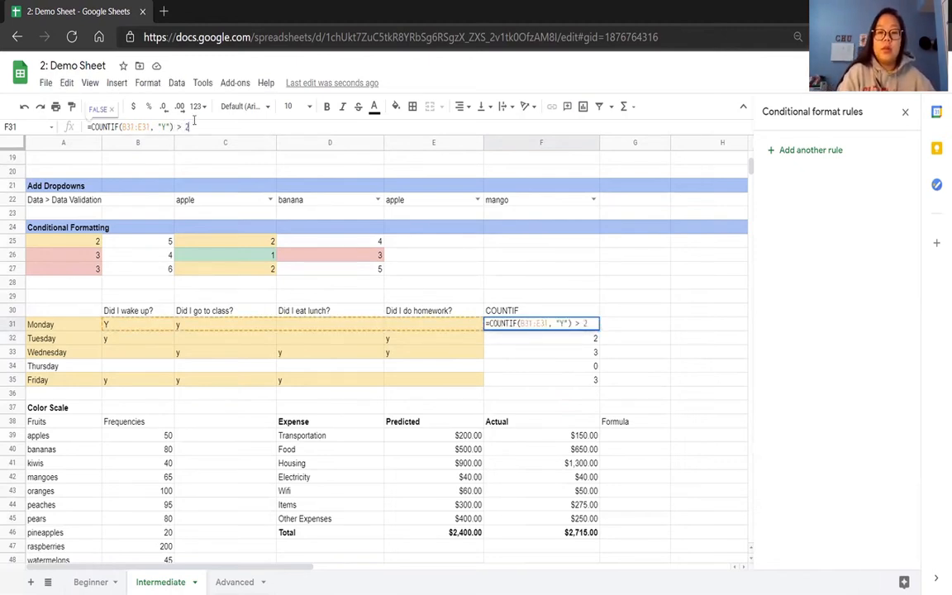
key("Return")
Fill the F31 formula down to F35 and check the formula in each row of the COUNTIF column.
left_click(592, 324)
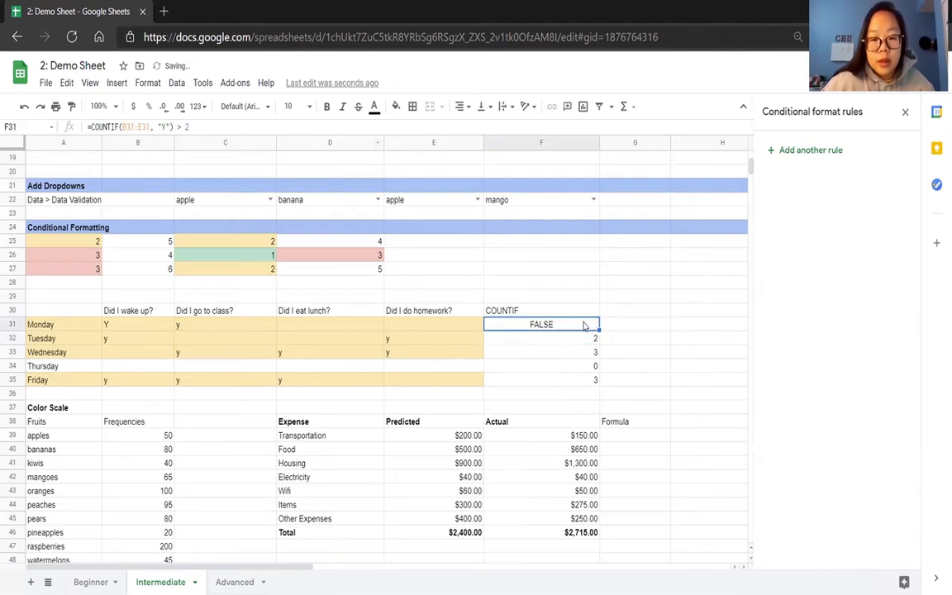
left_click_drag(597, 330, 595, 376)
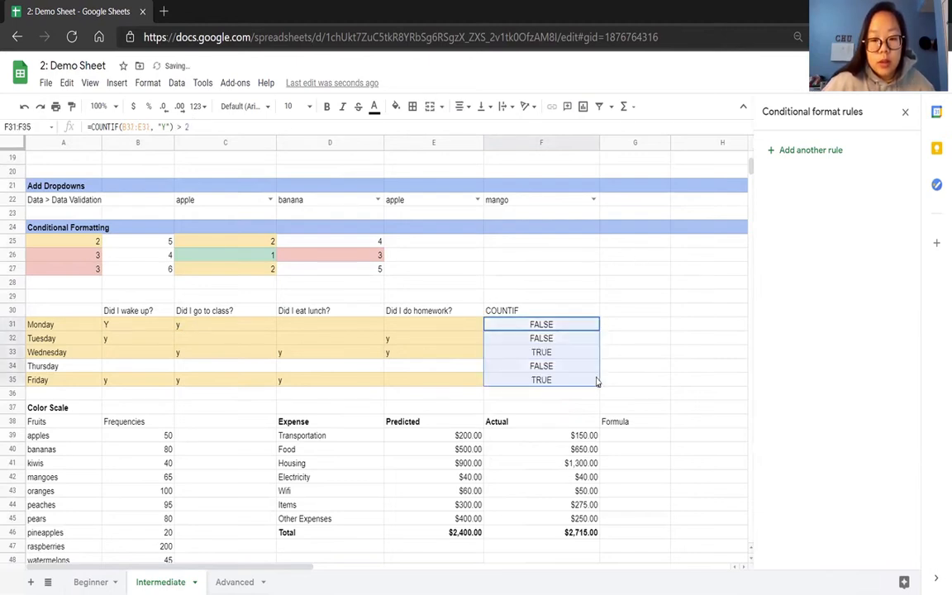
left_click(641, 369)
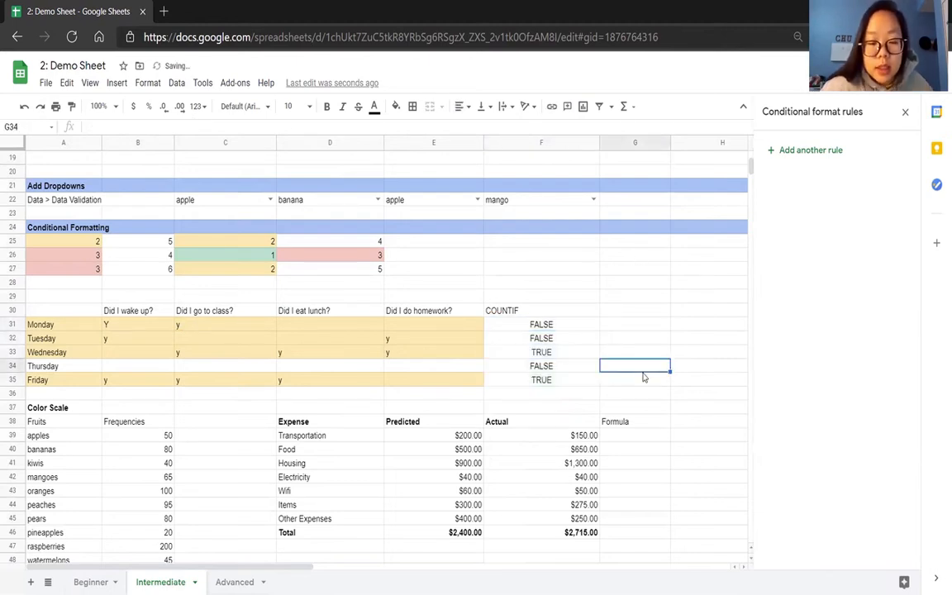
left_click(533, 326)
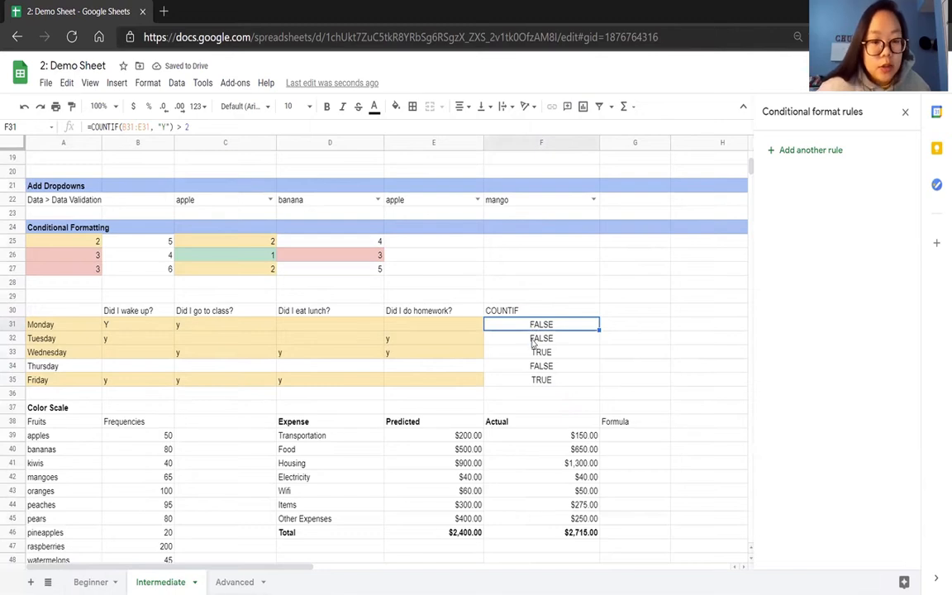
left_click(533, 340)
left_click(536, 355)
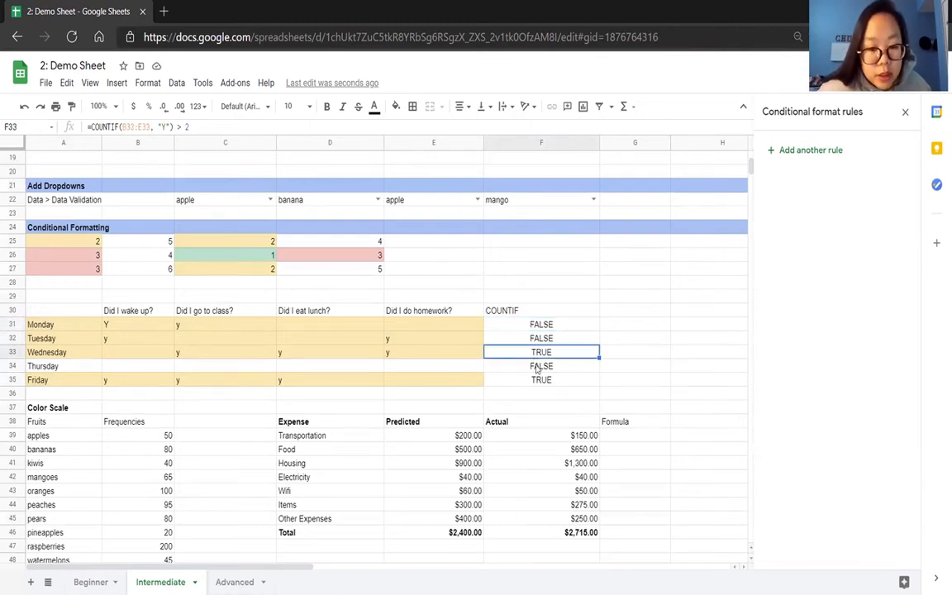
left_click(537, 370)
left_click(539, 381)
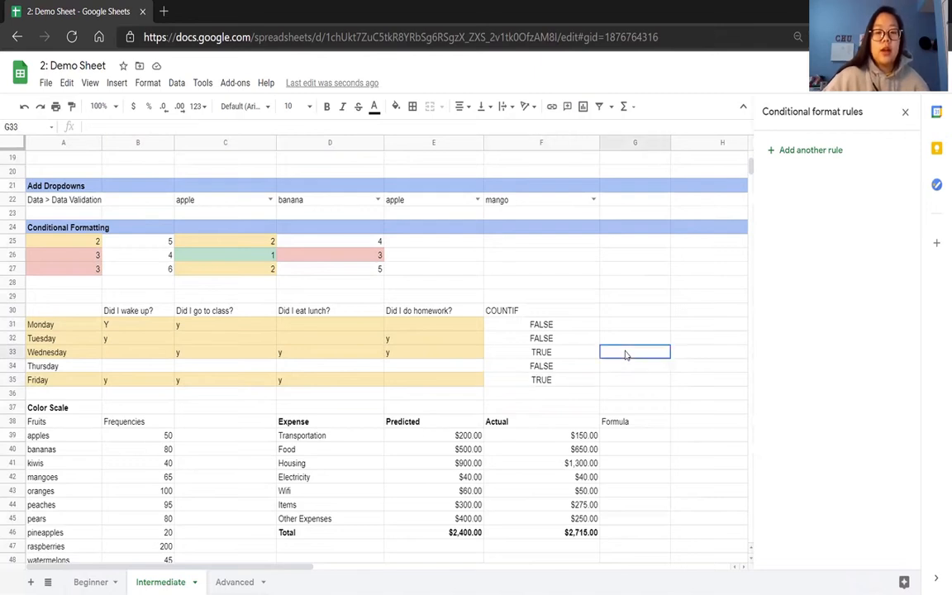
Add a conditional format rule to A31:E35 with the custom formula =$F31 = TRUE in default green, and move it above the OR rule.
left_click(80, 328)
left_click_drag(80, 328, 436, 378)
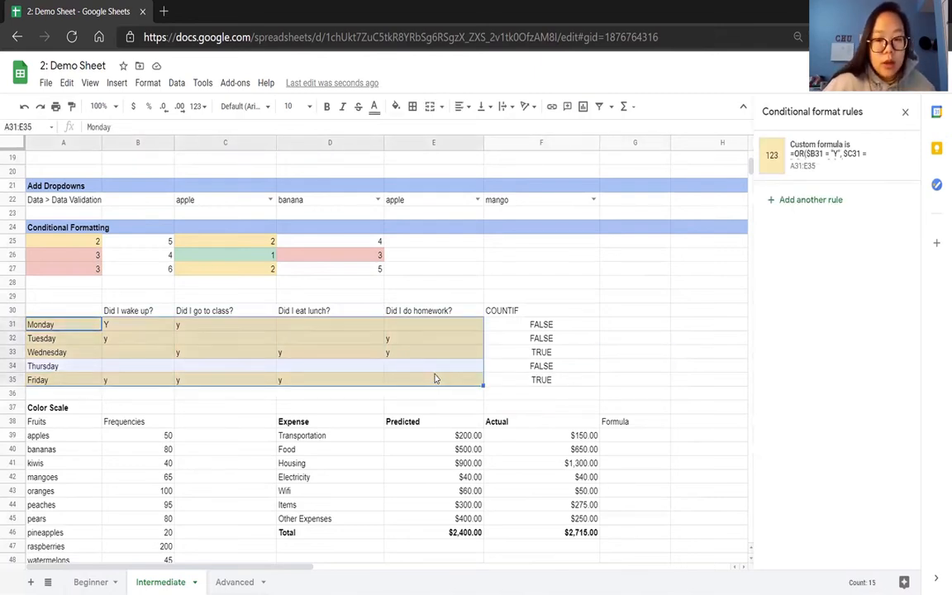
left_click(790, 201)
left_click(816, 283)
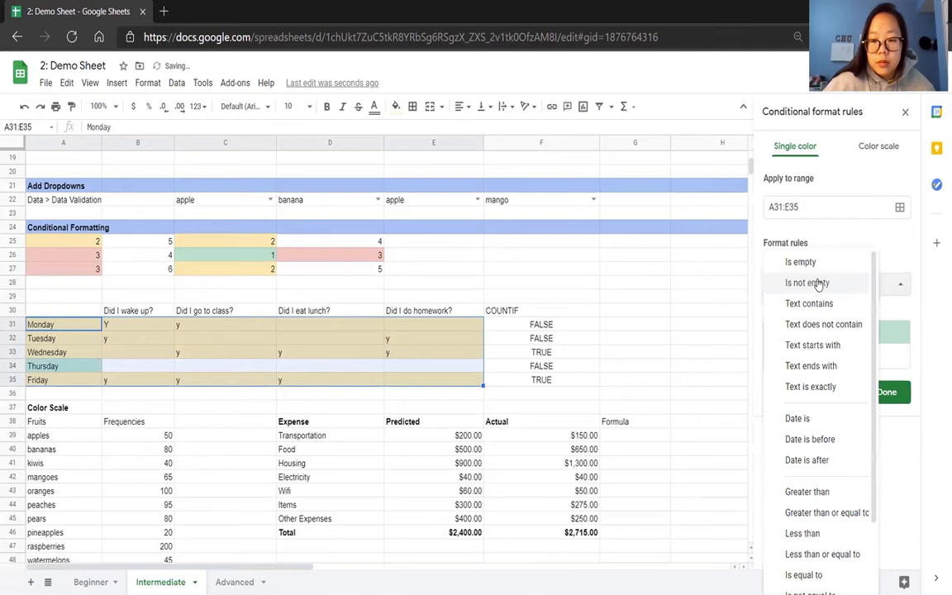
scroll(873, 363, "down", 1)
scroll(873, 364, "down", 2)
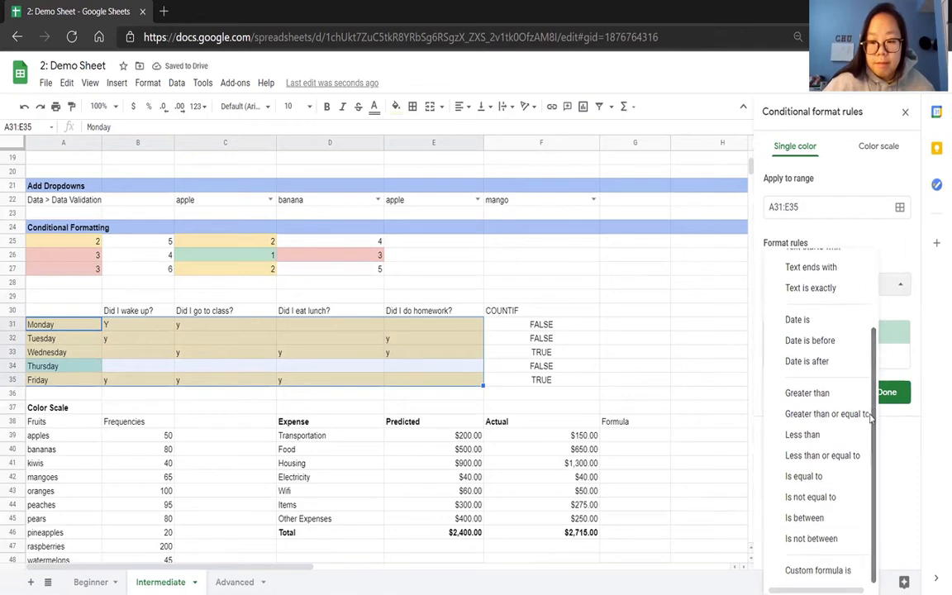
left_click(822, 569)
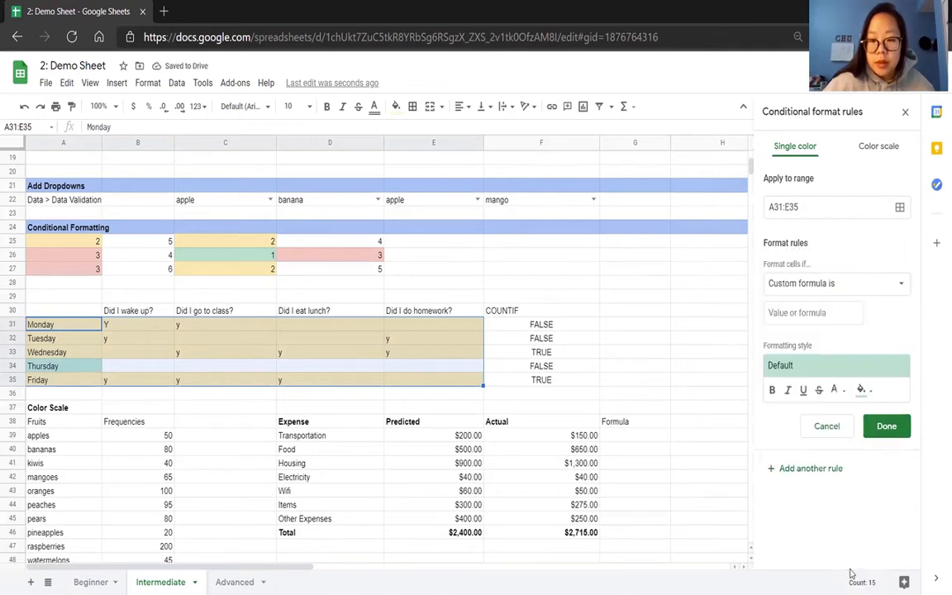
left_click(829, 310)
type("=")
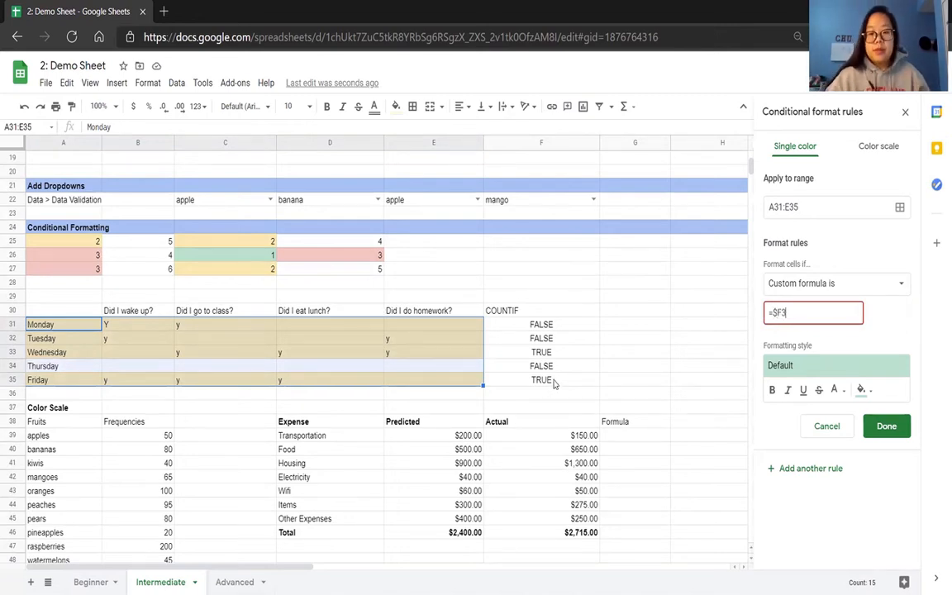
type("TRUE")
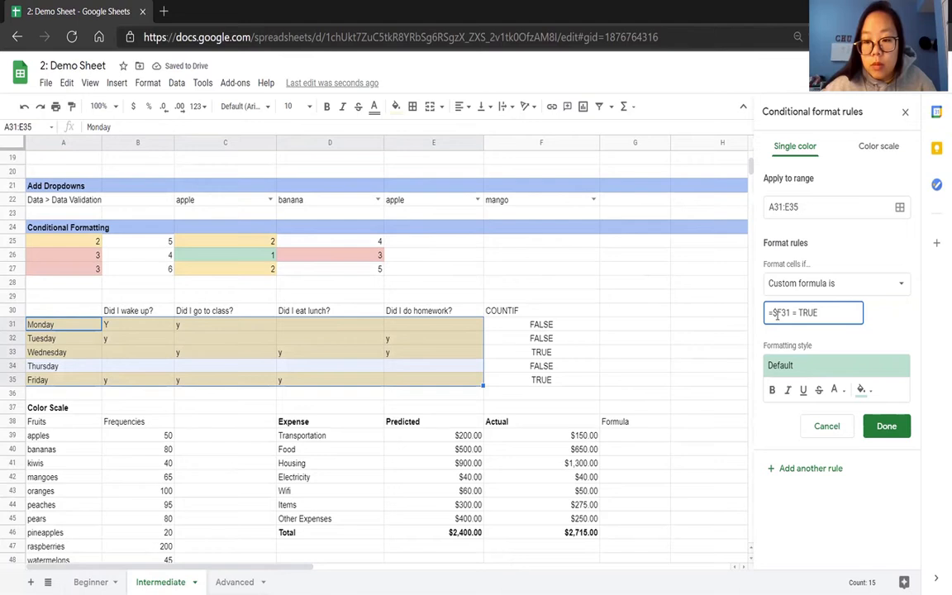
left_click(886, 426)
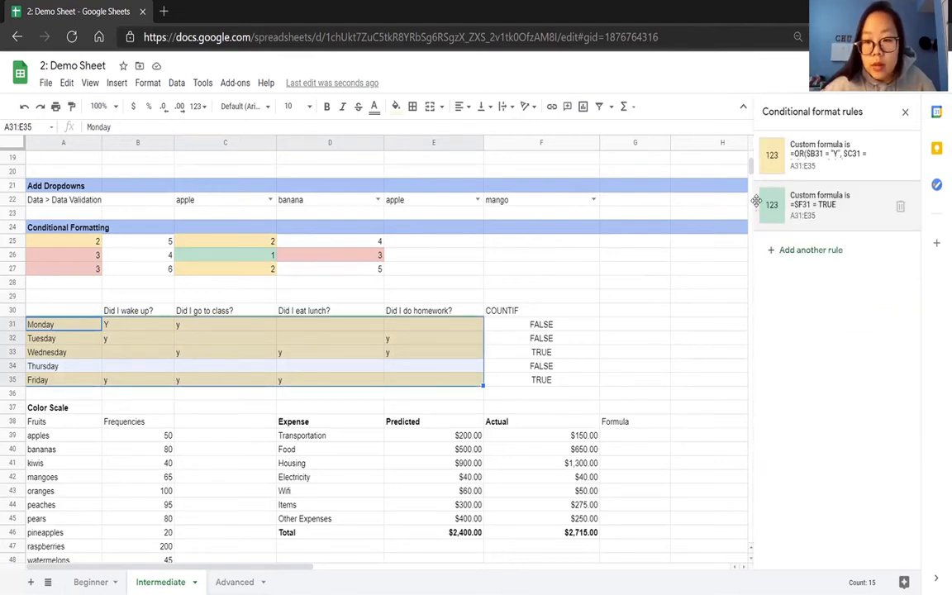
left_click_drag(756, 202, 756, 153)
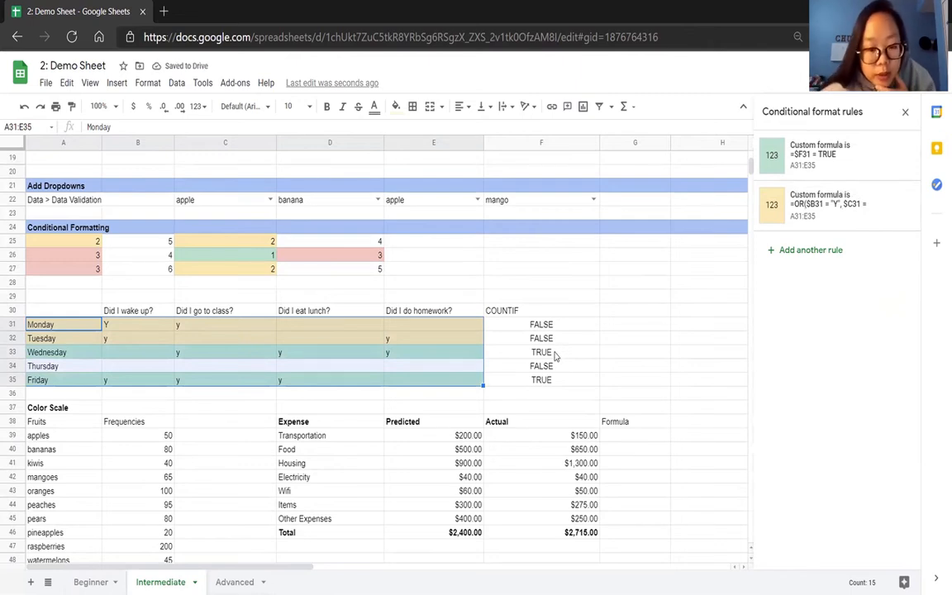
Enter y in Thursday's homework cell, E34.
left_click(403, 365)
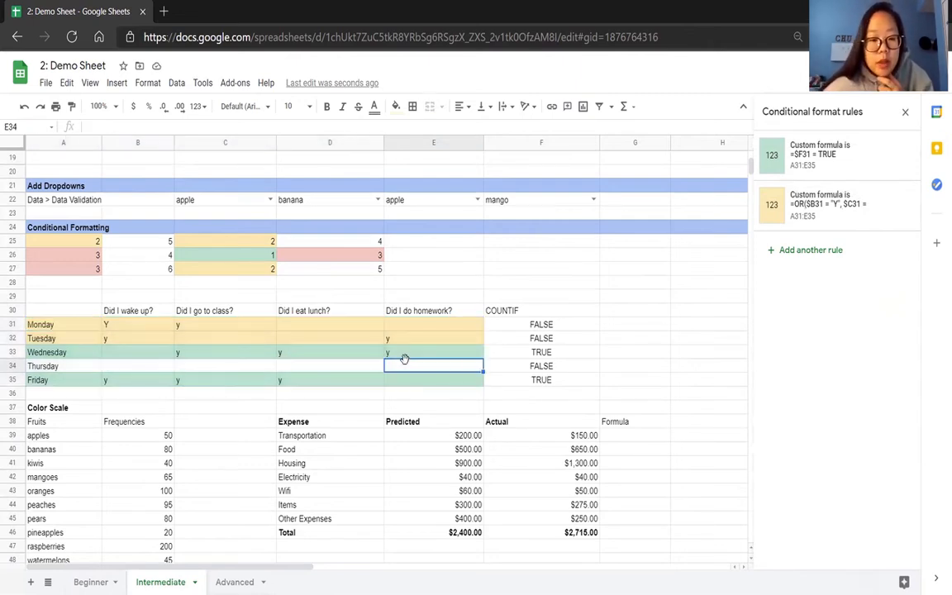
type("y")
key("Return")
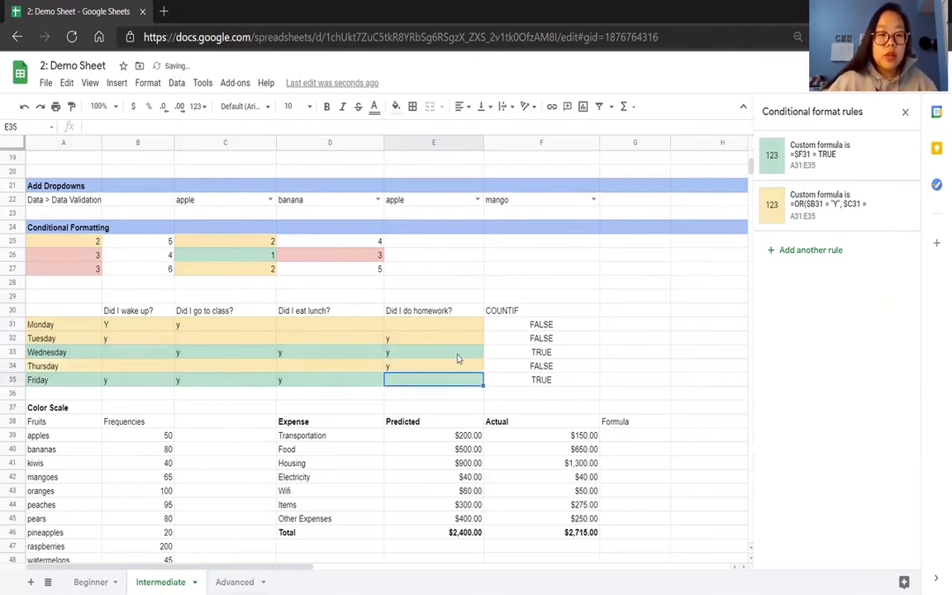
Enter y in Wednesday's wake-up cell, B33, and clear that cell again.
left_click(126, 354)
type("y")
key("Return")
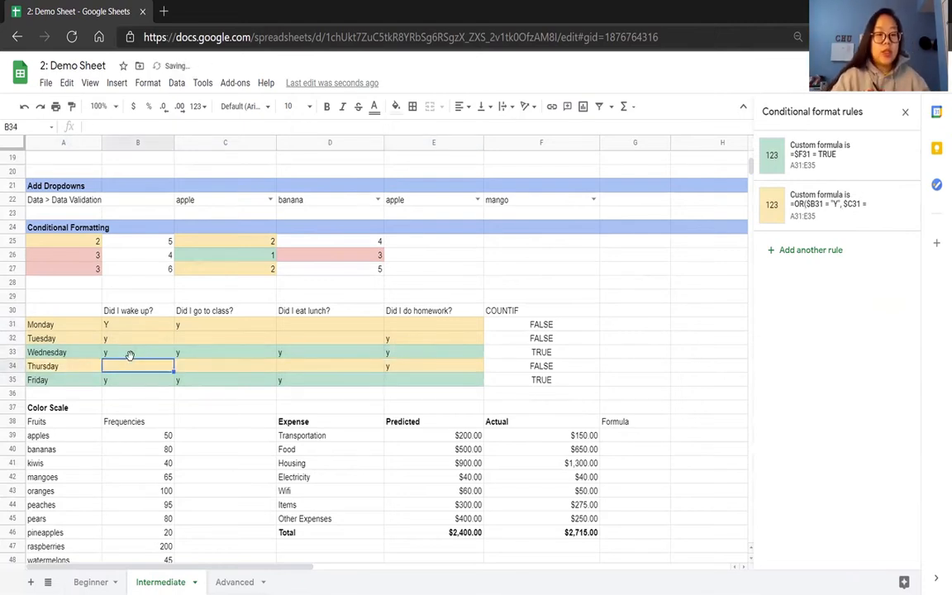
left_click(130, 355)
key("Delete")
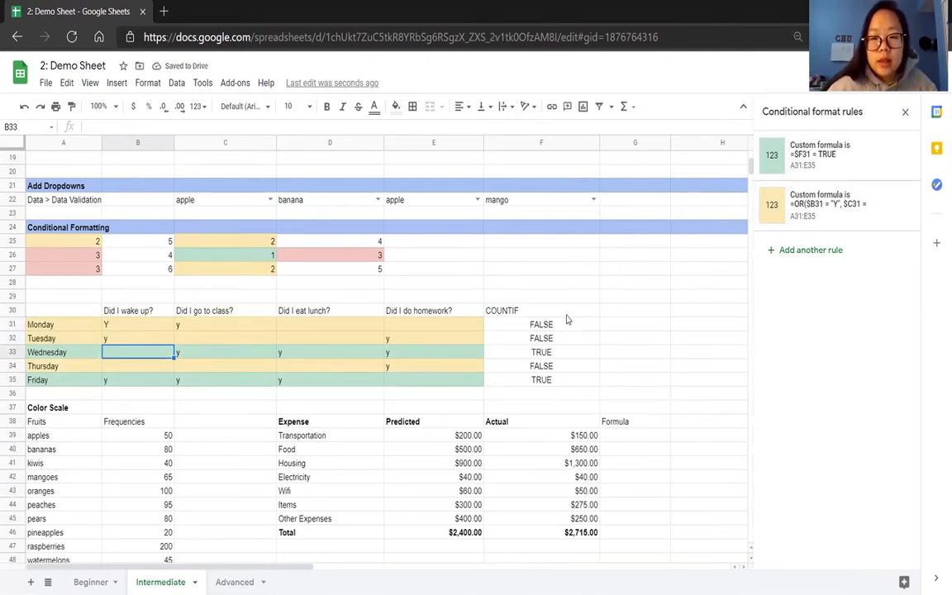
left_click(805, 249)
left_click(797, 283)
left_click(805, 242)
left_click(859, 206)
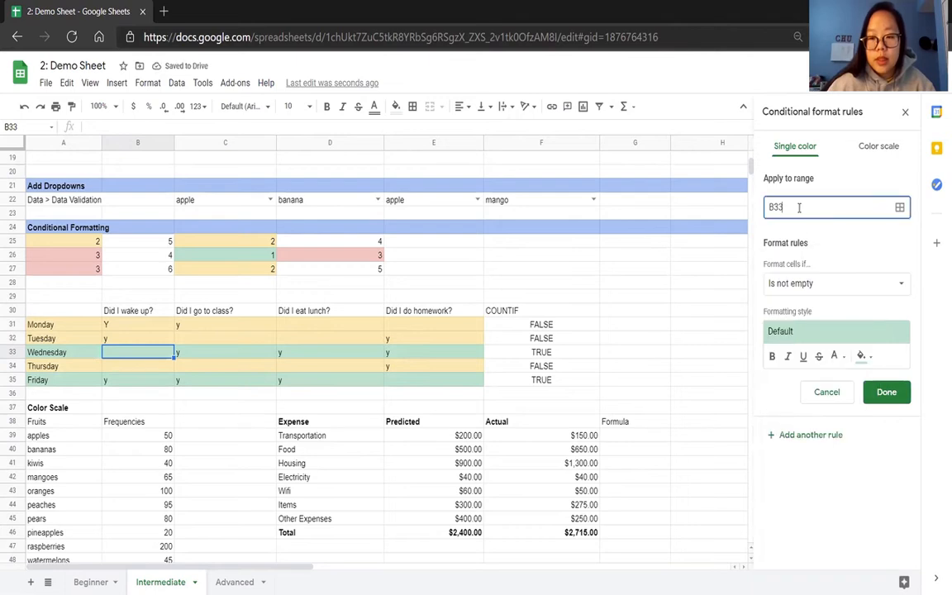
left_click(826, 392)
Set up a new custom-formula rule for A31:E35 using the formula copied from F31, =COUNTIF(B31:E31, "Y") > 2.
left_click_drag(87, 327, 406, 382)
left_click(829, 250)
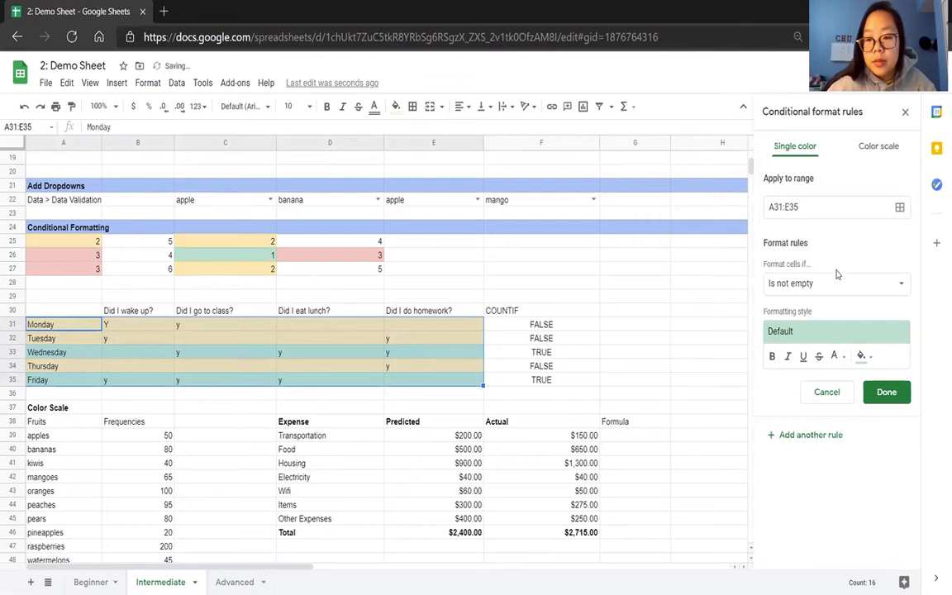
left_click(842, 283)
scroll(875, 409, "down", 2)
scroll(875, 409, "down", 1)
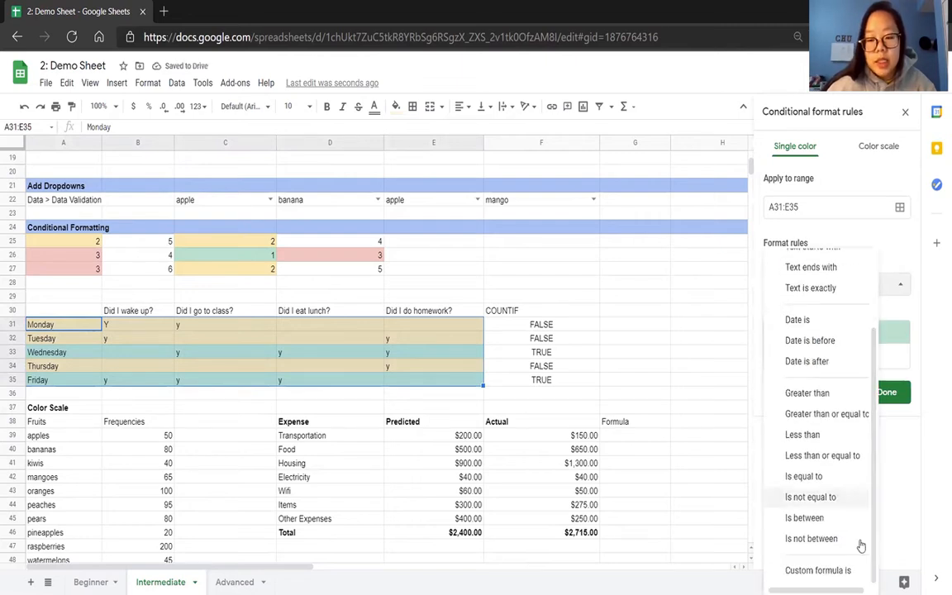
left_click(817, 569)
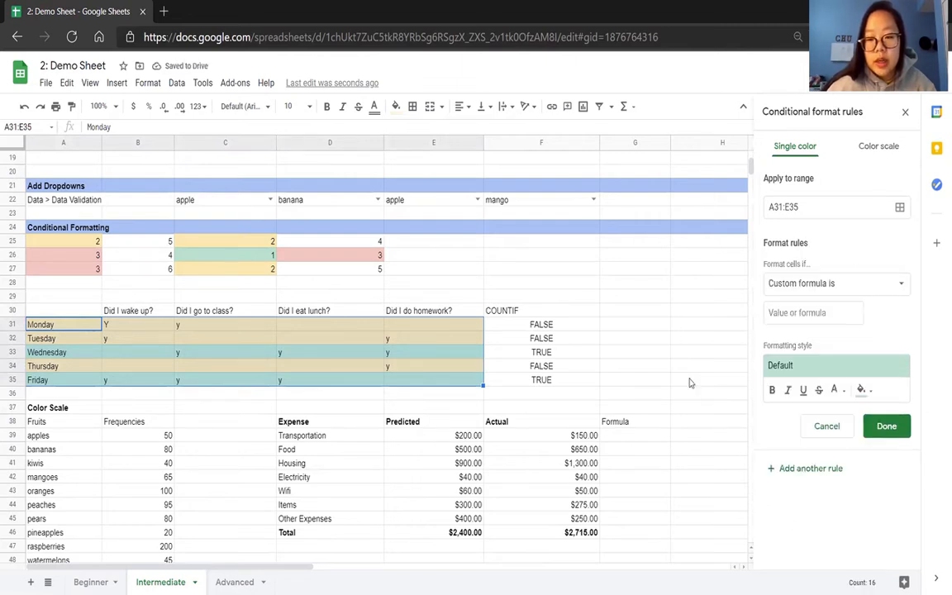
left_click(572, 327)
left_click_drag(188, 127, 85, 130)
key("ctrl+c")
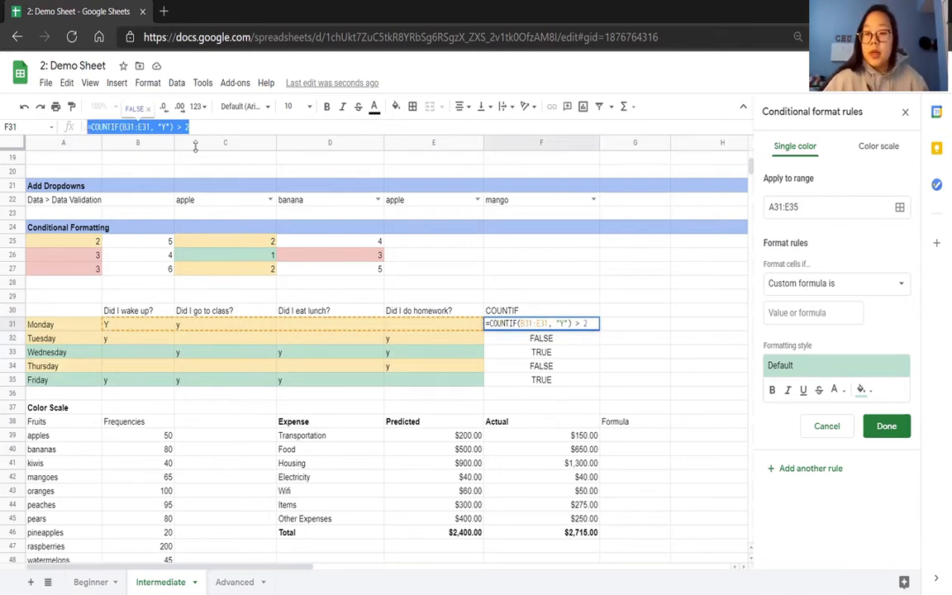
left_click(801, 312)
key("ctrl+v")
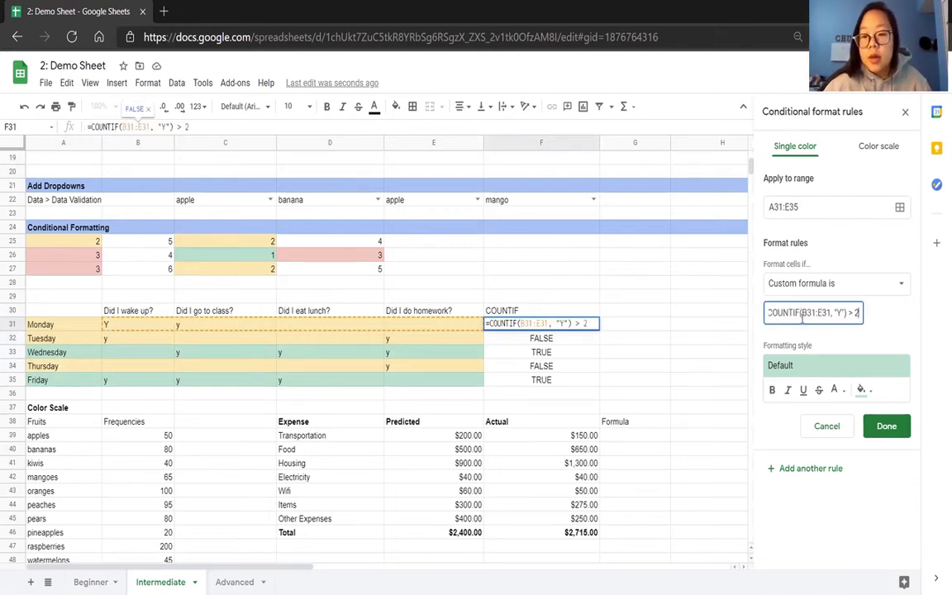
Make the columns absolute in the rule's COUNTIF range, $B31:$E31, and save the rule with the default green style.
left_click(802, 313)
type("$")
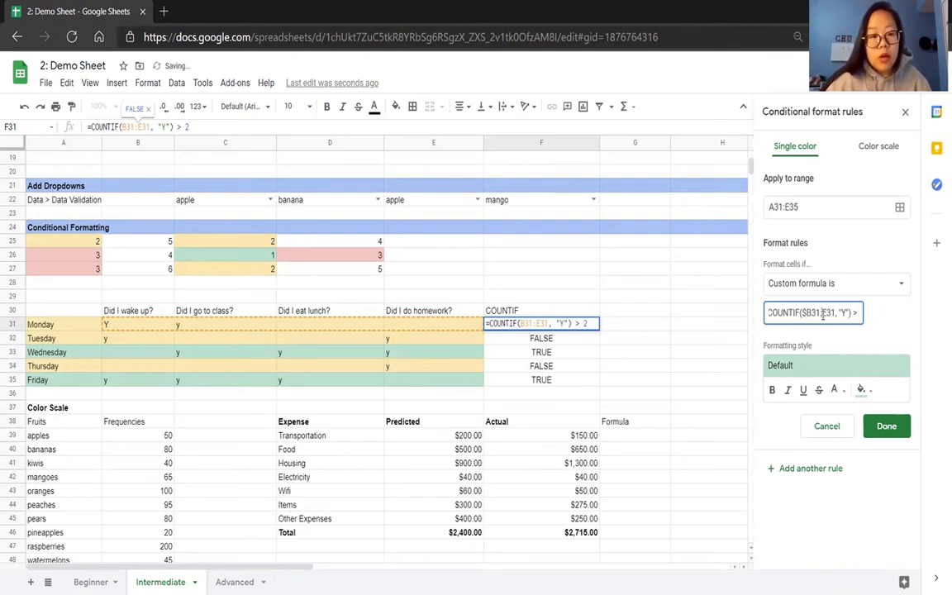
left_click(822, 314)
type("$")
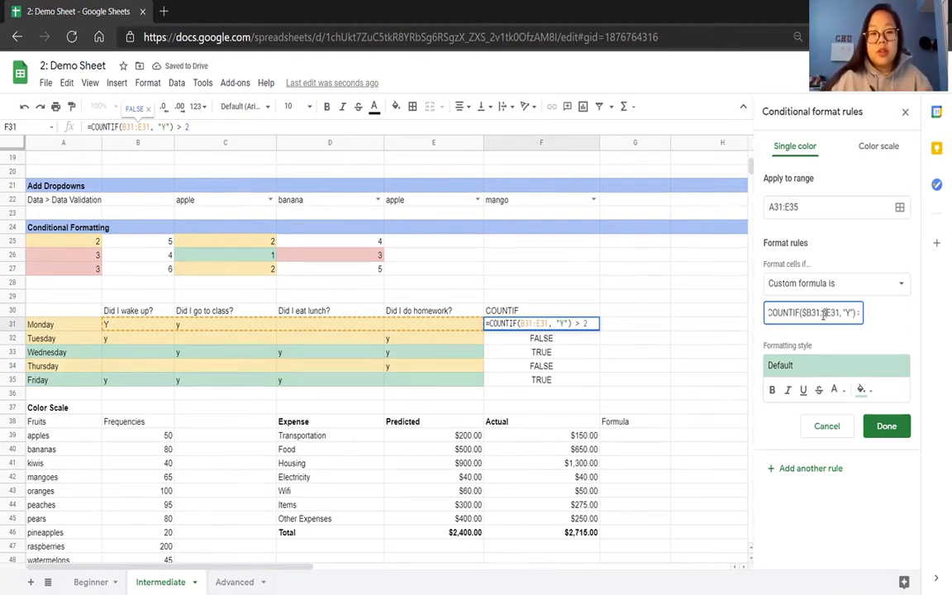
left_click(896, 426)
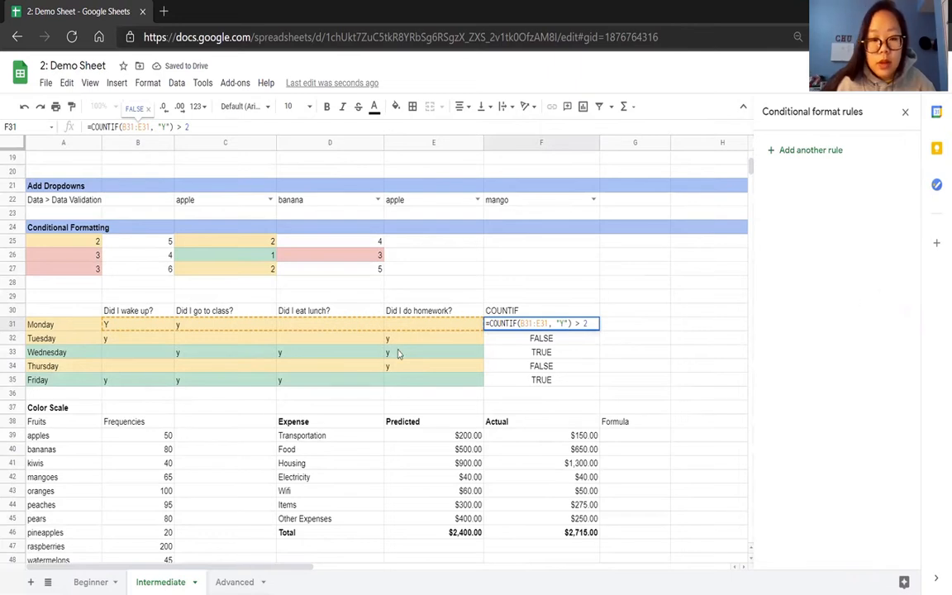
Delete the =$F31 = TRUE rule and move the COUNTIF rule above the OR rule.
left_click(405, 327)
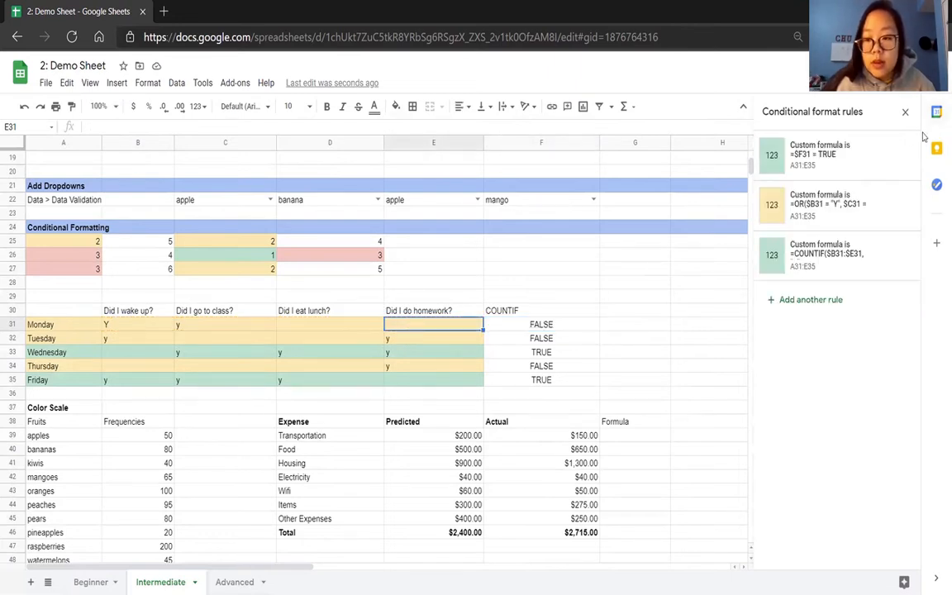
left_click(901, 157)
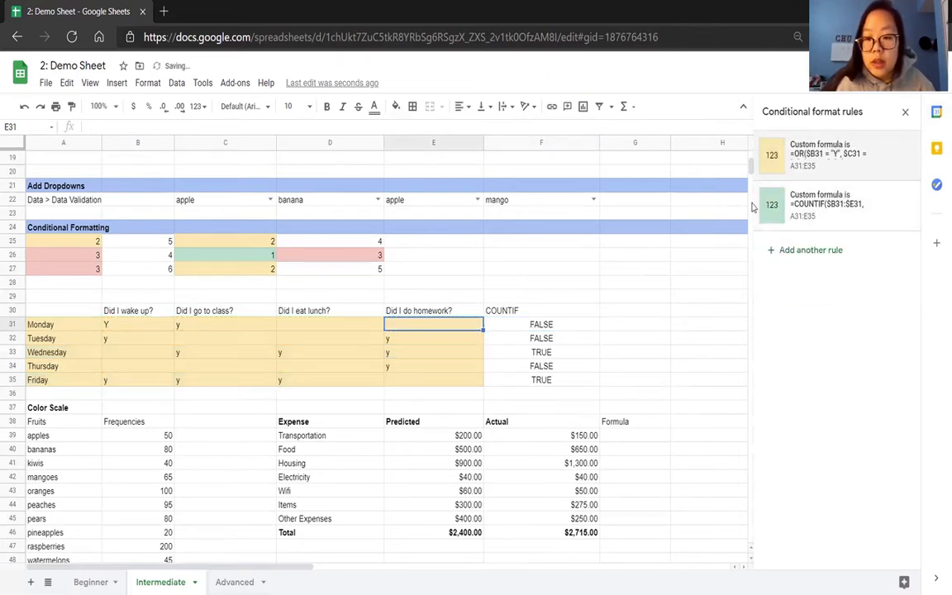
left_click_drag(754, 202, 757, 163)
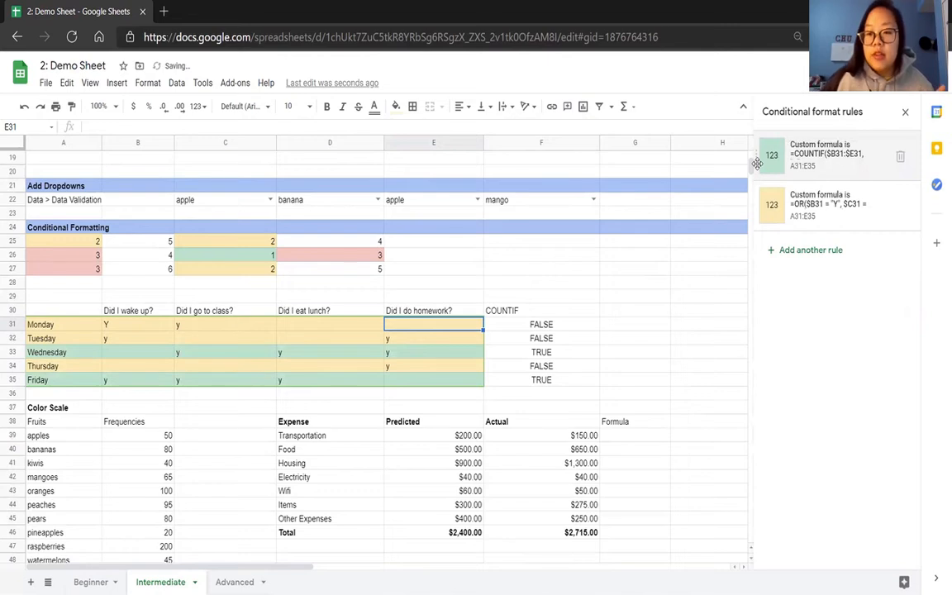
Enter y in Monday's lunch cell, D31, to test the COUNTIF rule.
left_click(519, 355)
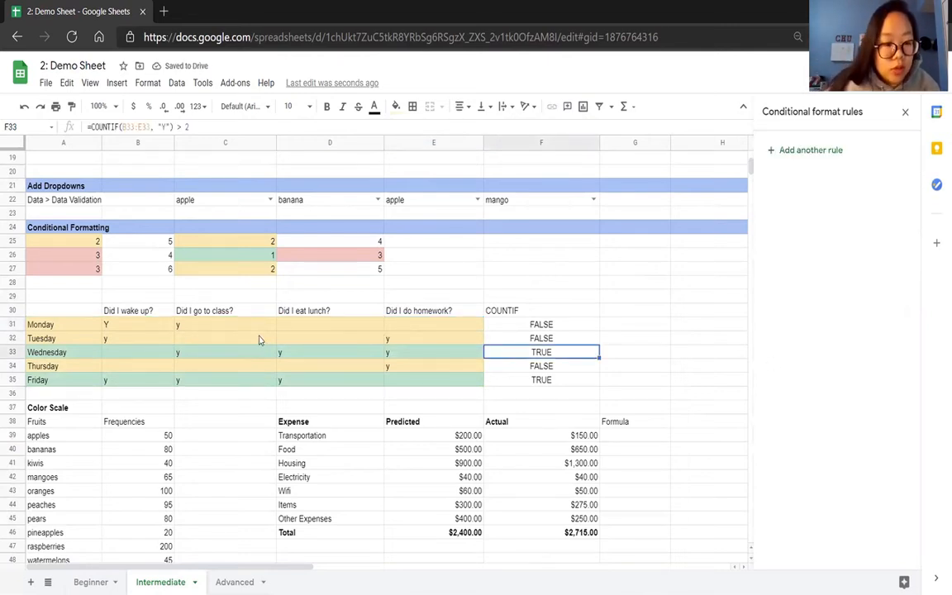
left_click(289, 327)
type("y")
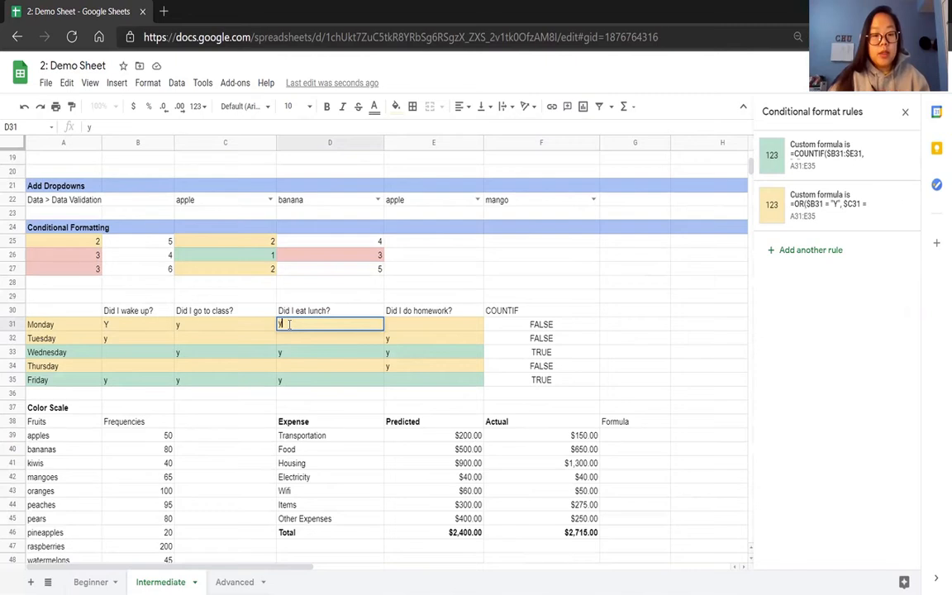
key("Return")
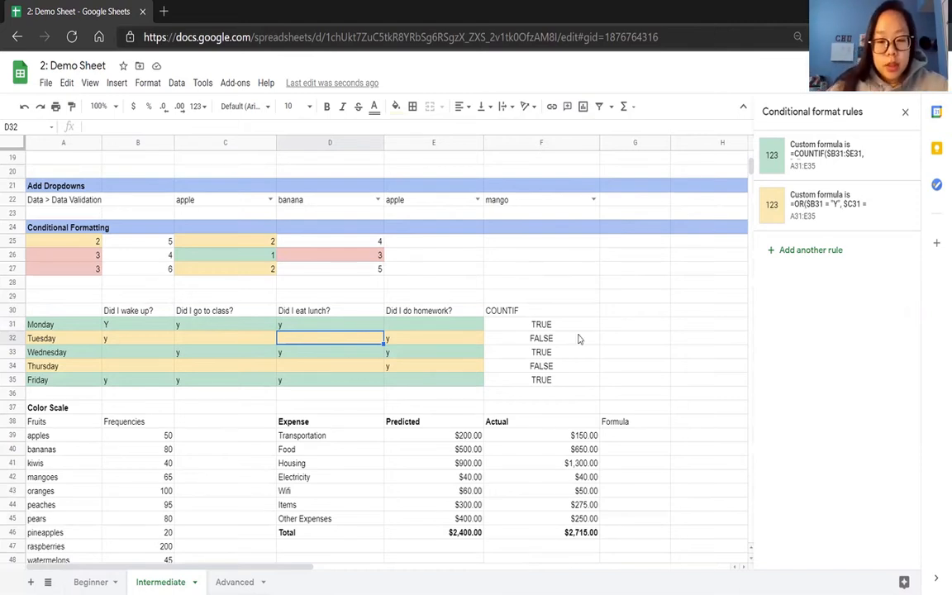
Select the Actual amounts F39:F45 and delete the existing conditional format rule on the expense table.
scroll(579, 339, "down", 2)
scroll(579, 338, "down", 1)
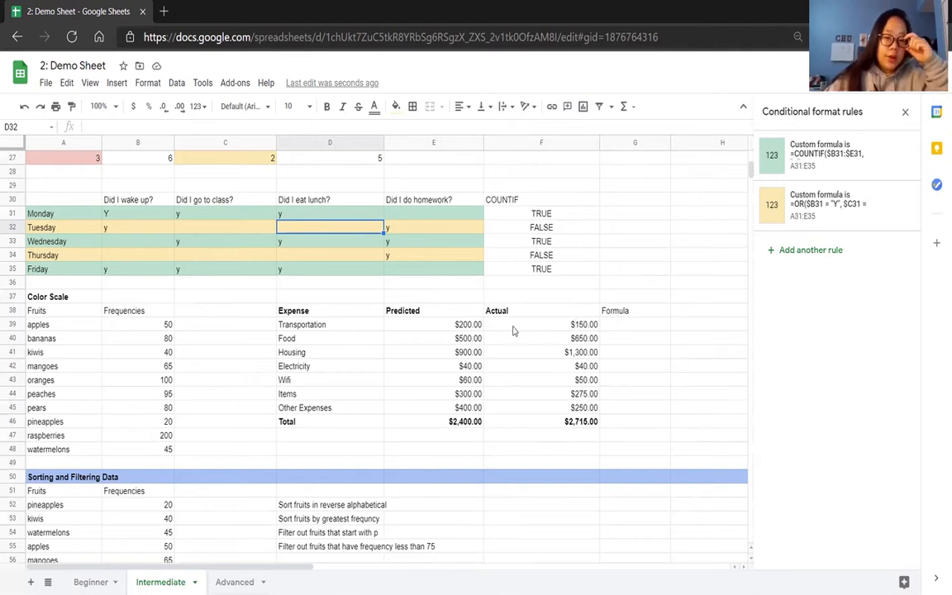
left_click_drag(532, 324, 545, 405)
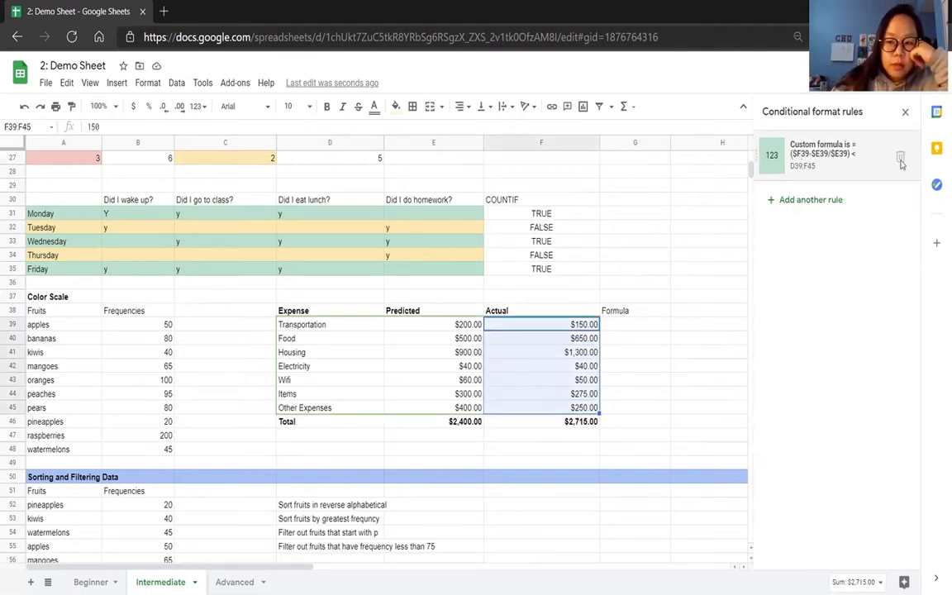
left_click(901, 154)
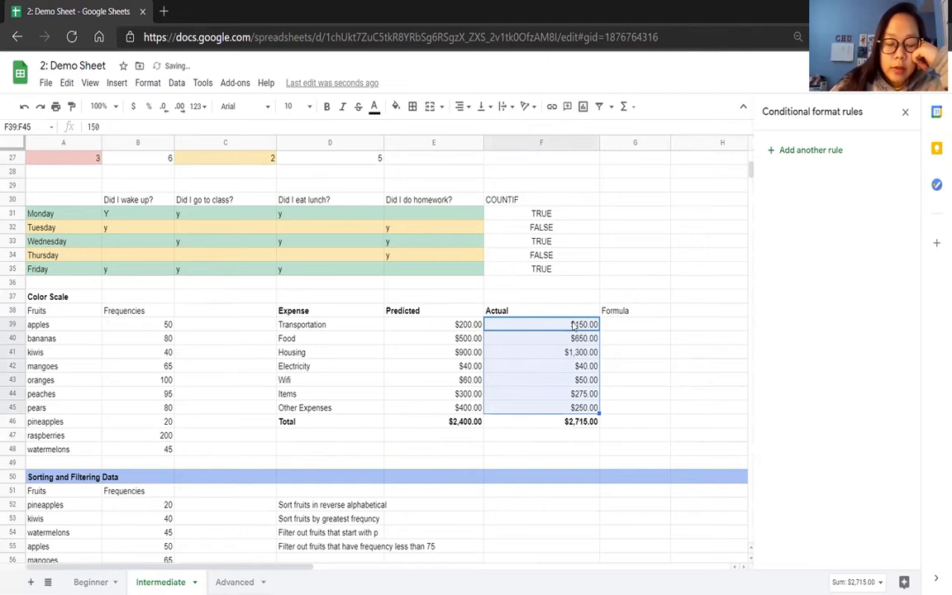
Add a conditional format rule for F39:F45 using the custom formula =$F39 > $E39.
left_click(811, 150)
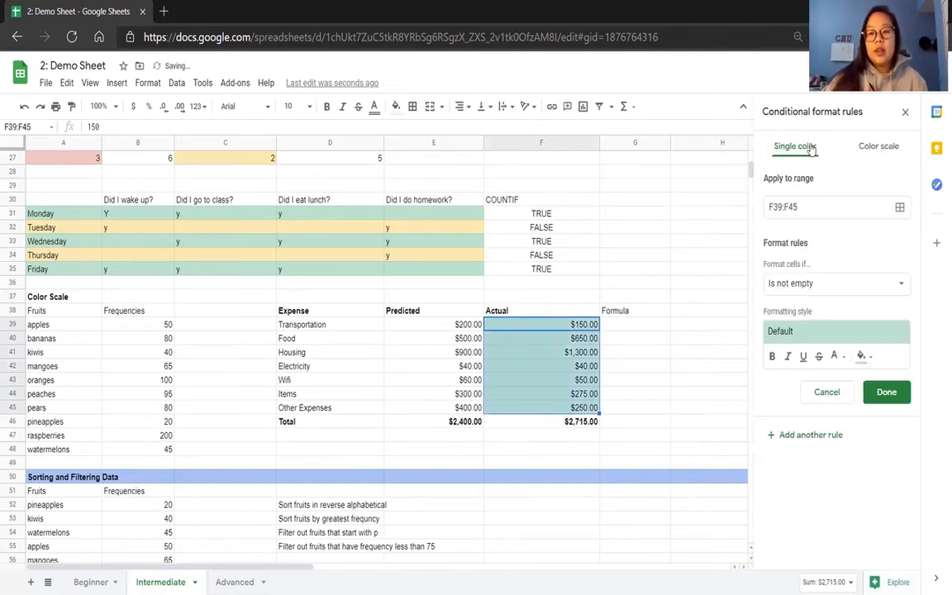
left_click(822, 285)
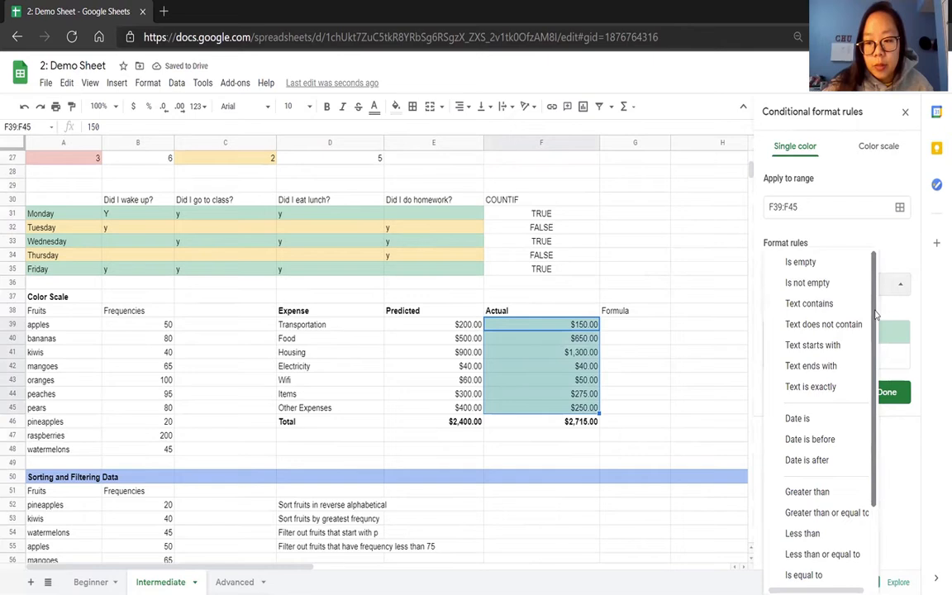
scroll(875, 429, "down", 2)
left_click(834, 570)
left_click(800, 314)
type("=")
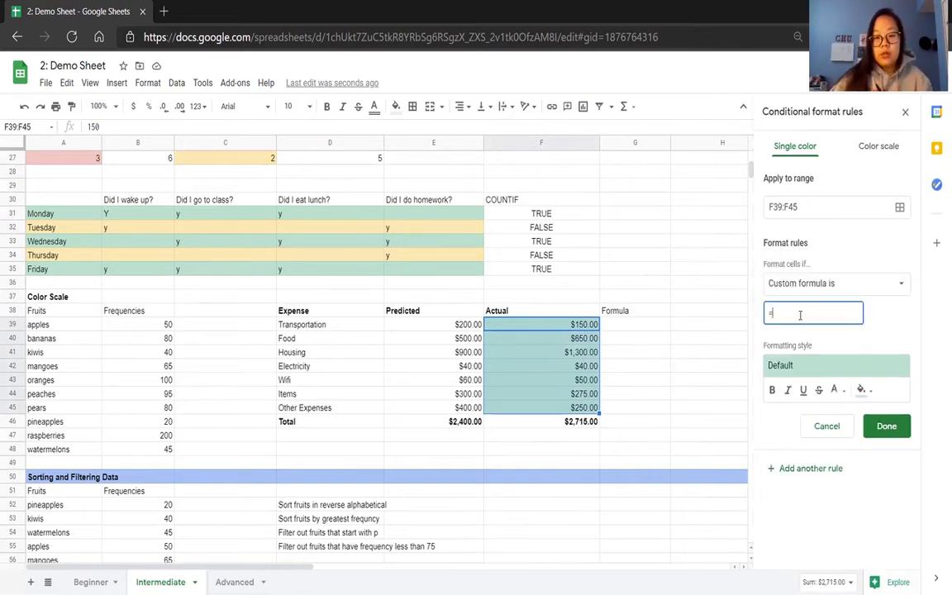
left_click(582, 326)
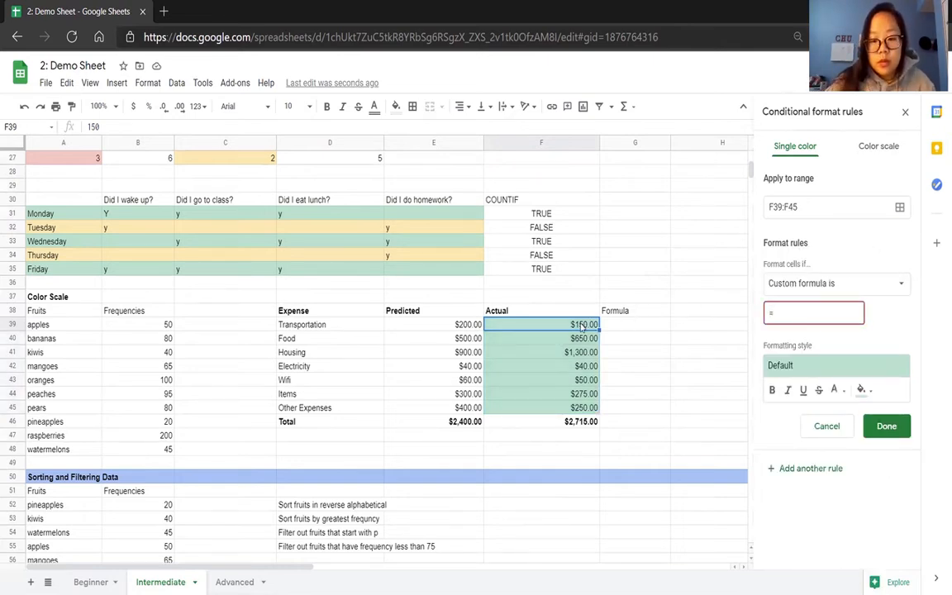
left_click(812, 315)
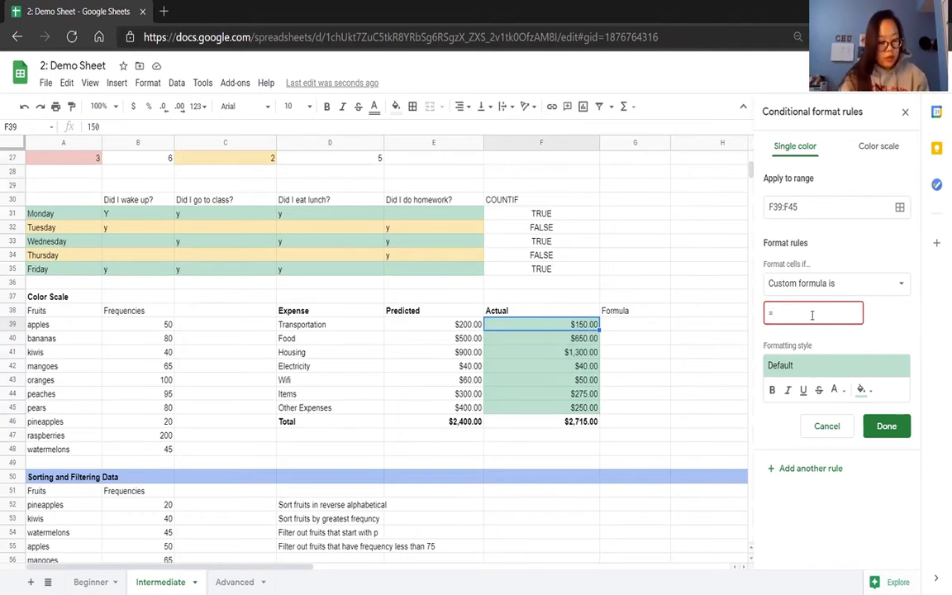
type("$f39 >")
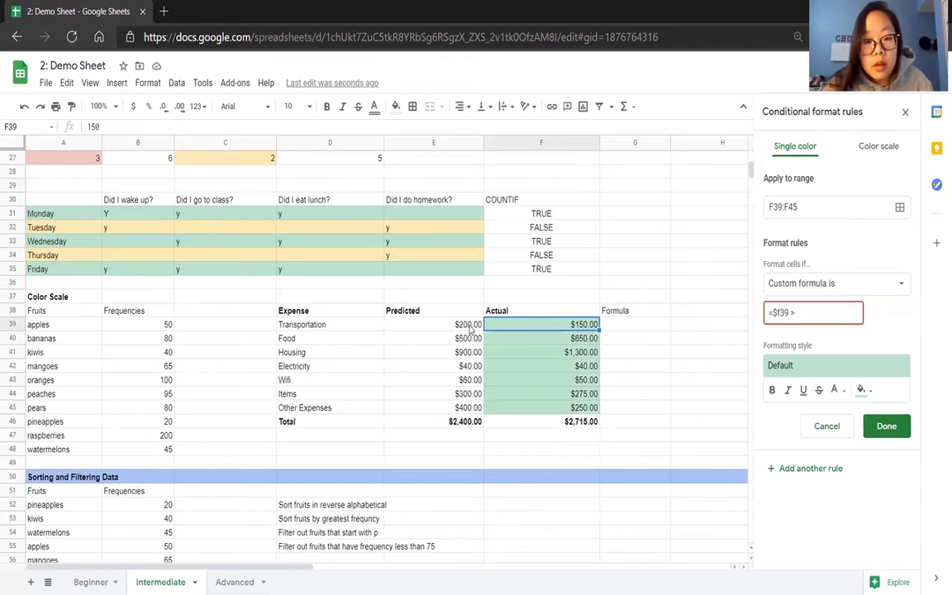
type(" $E39")
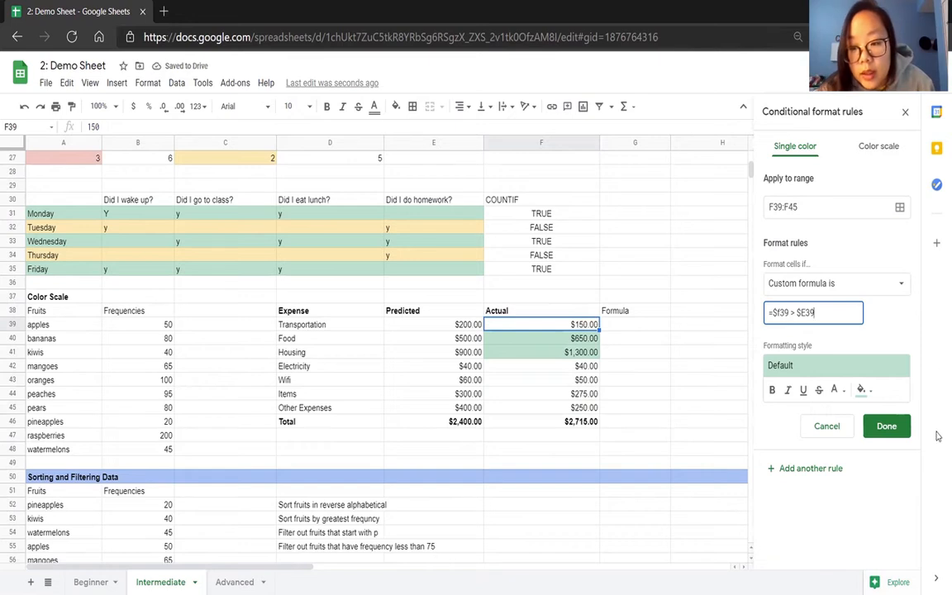
Apply the light red formatting style to the Actual-versus-Predicted rule and save it.
left_click(796, 371)
left_click(884, 402)
left_click(877, 430)
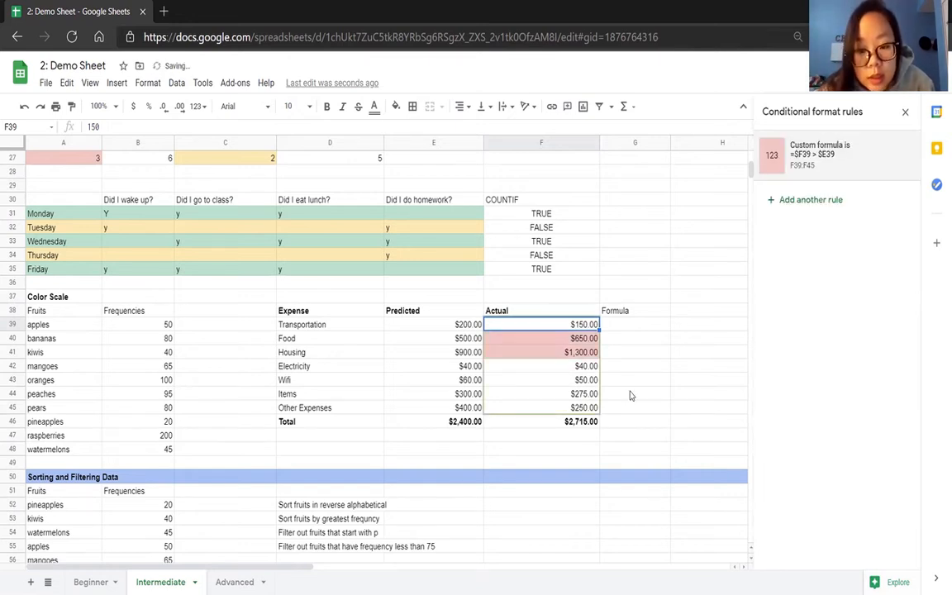
left_click(629, 395)
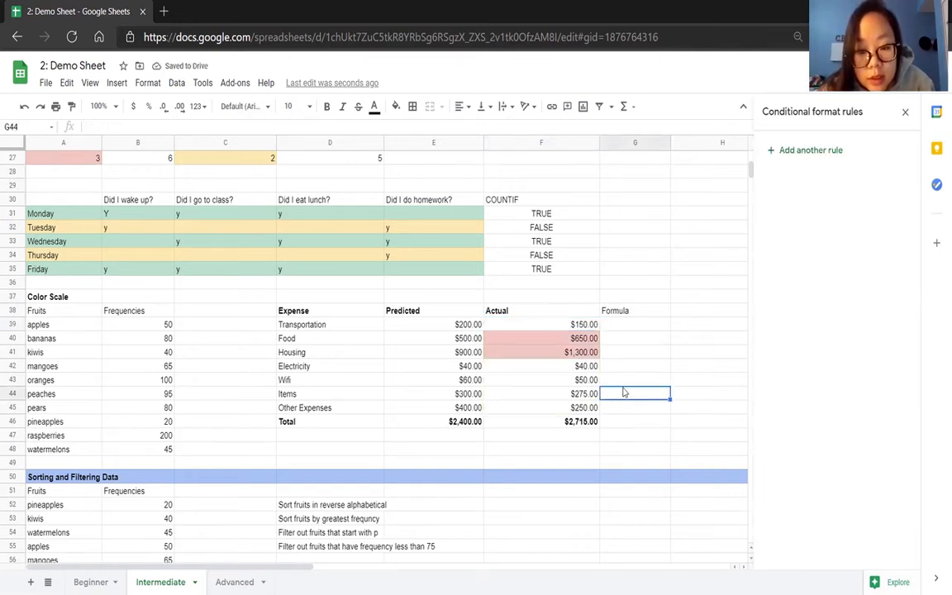
left_click(576, 350)
left_click_drag(588, 353, 454, 340)
left_click(626, 355)
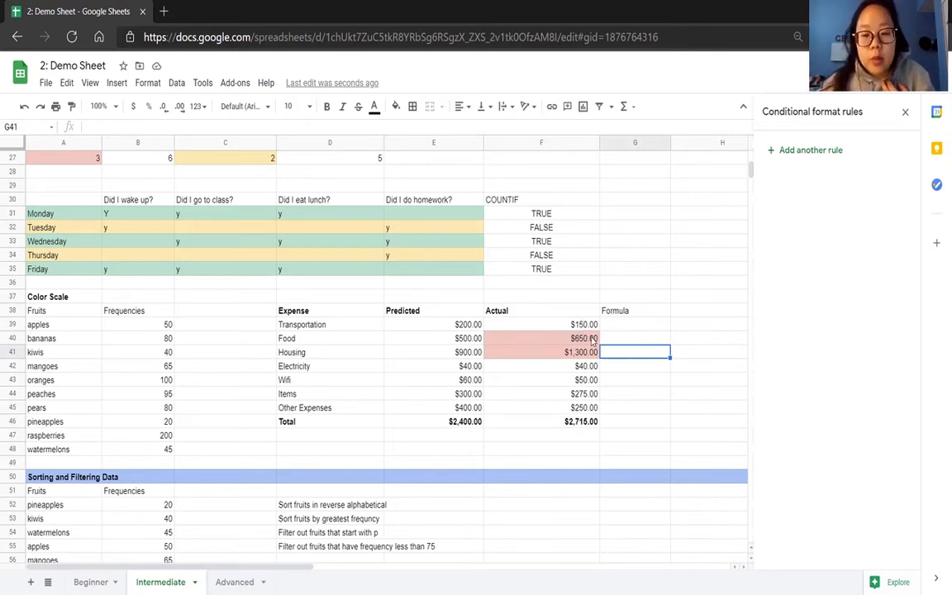
Delete the =$F39 > $E39 conditional format rule from the Actual amounts.
left_click(592, 339)
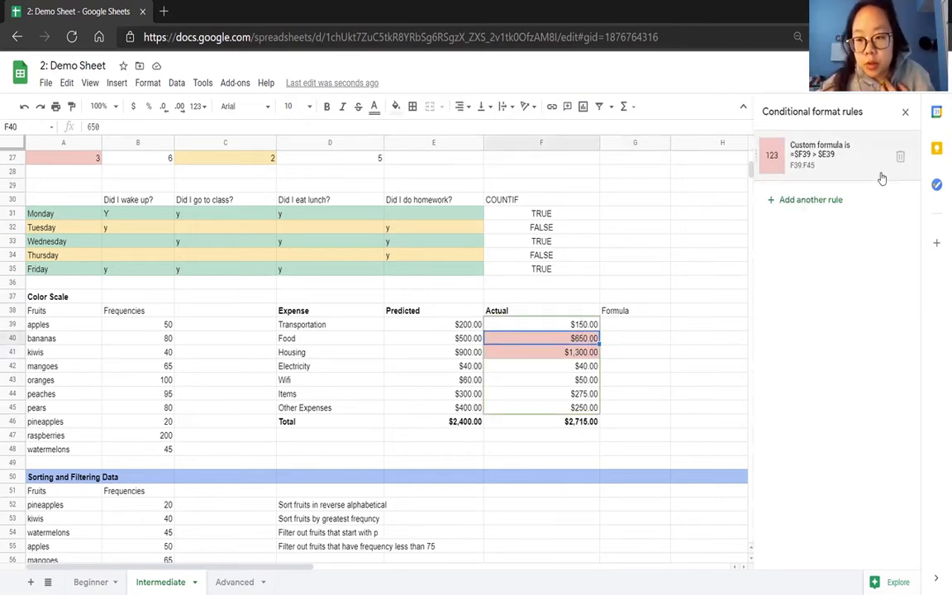
left_click(899, 153)
left_click(650, 328)
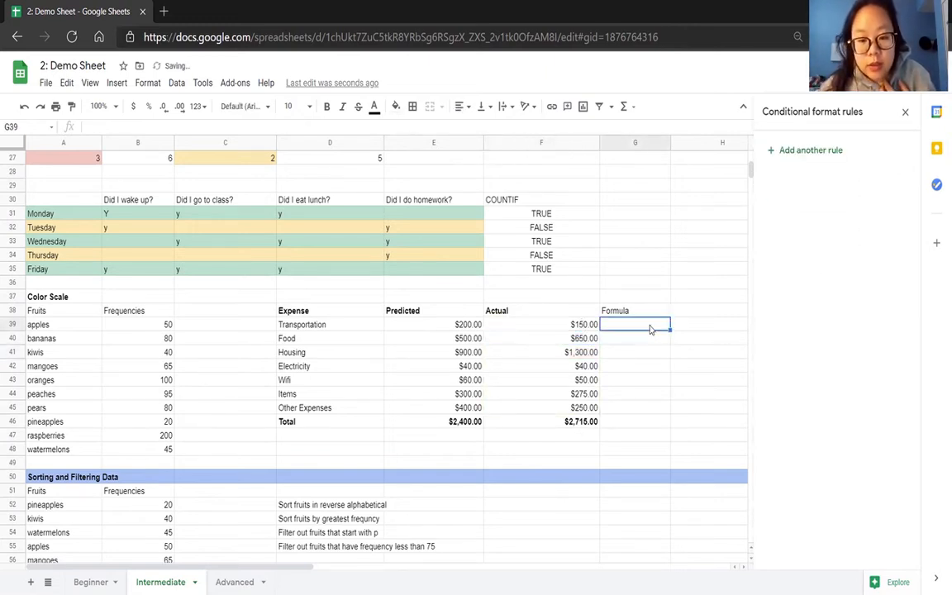
left_click(569, 329)
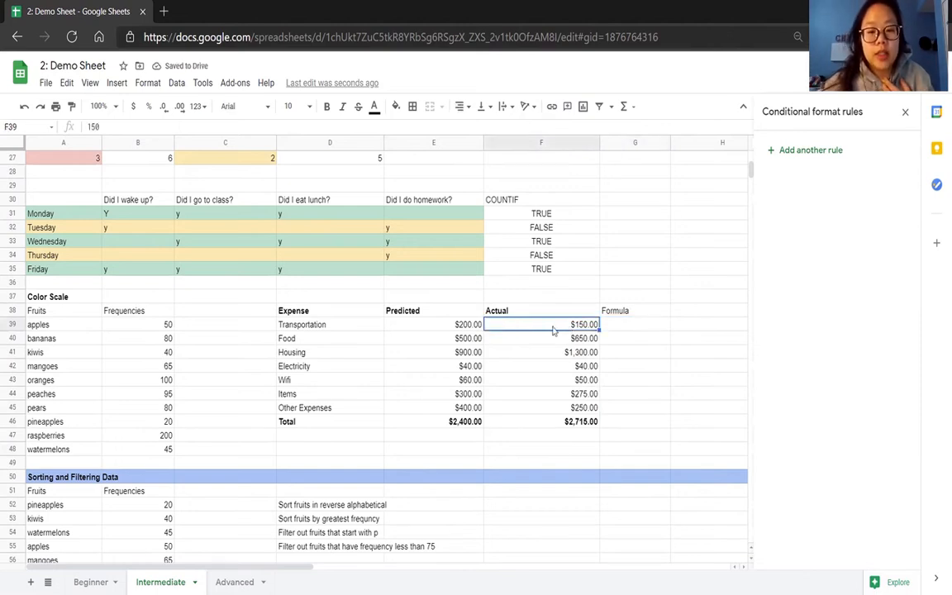
left_click(473, 334)
Begin a formula in Transportation's cell G39 under the Formula heading.
left_click(620, 325)
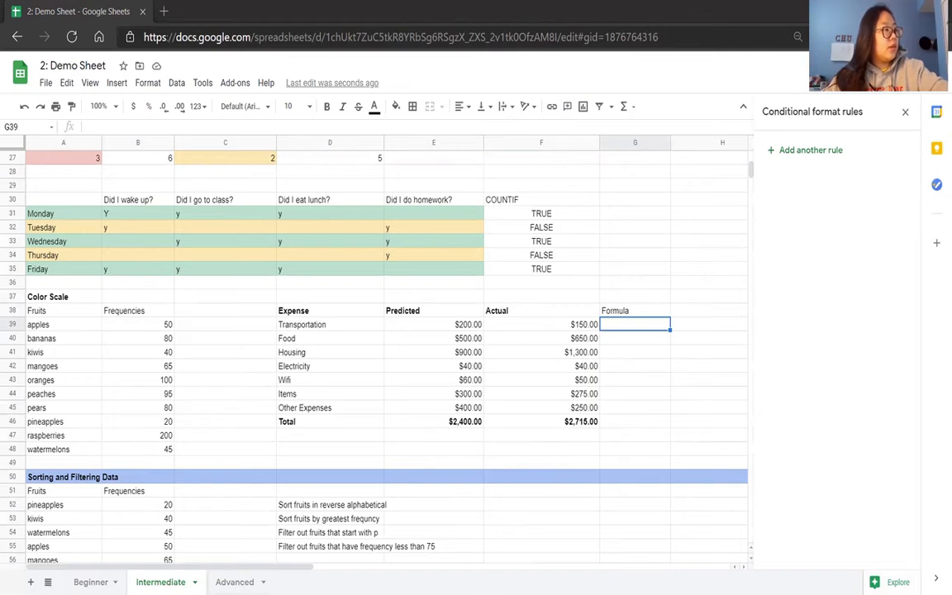
scroll(132, 408, "up", 4)
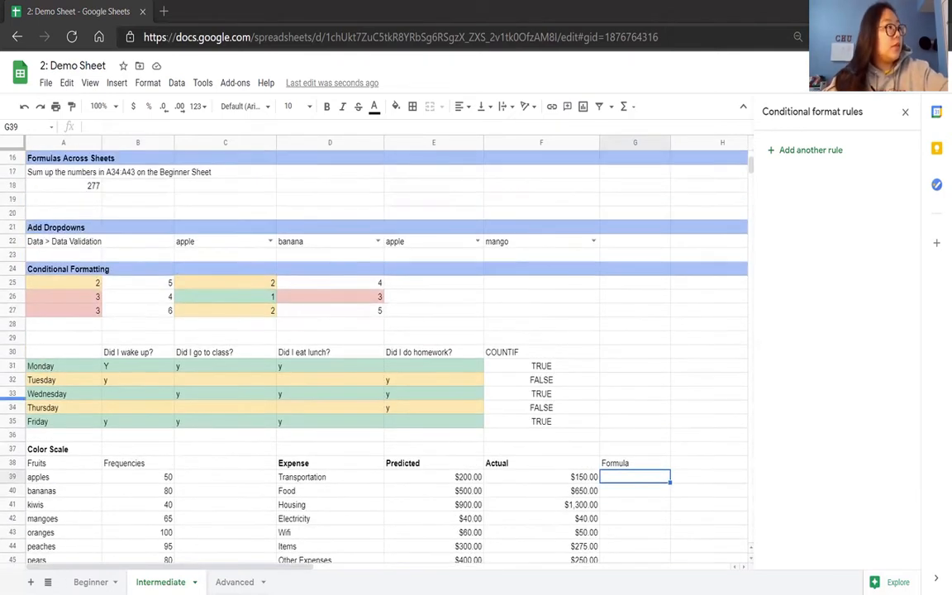
scroll(580, 388, "down", 3)
type("=")
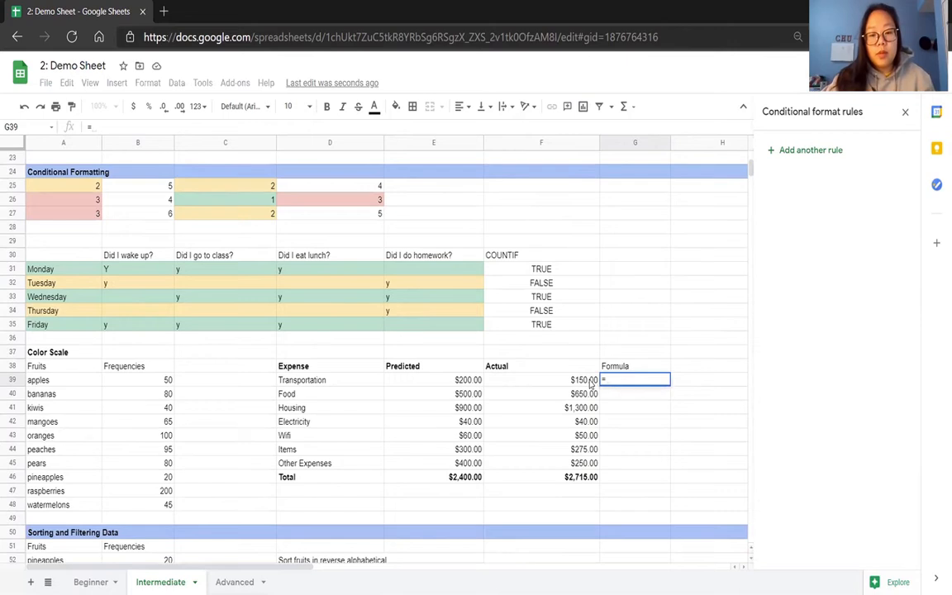
left_click(588, 380)
key("Left")
key("Left")
key("Left")
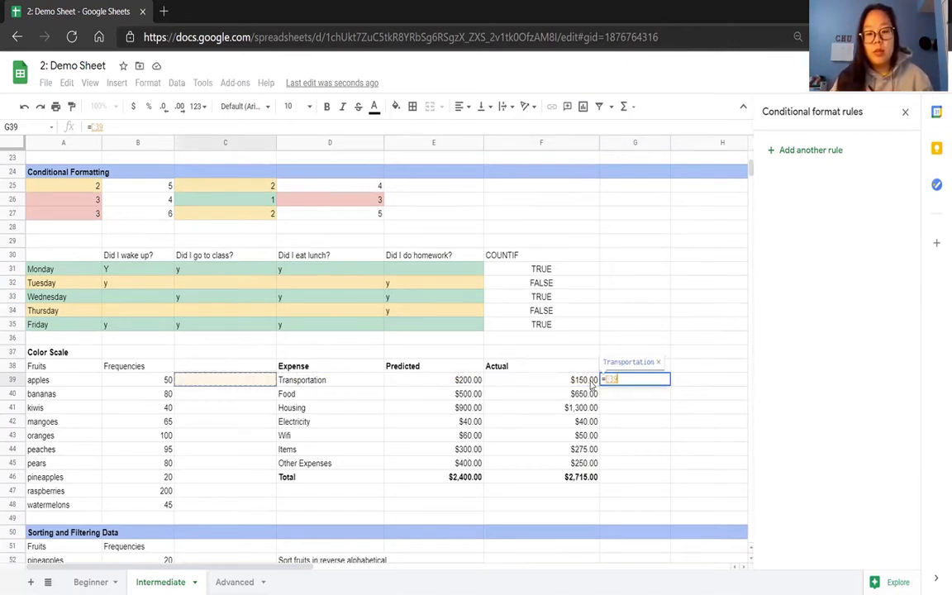
key("Right")
key("Right")
key("Right")
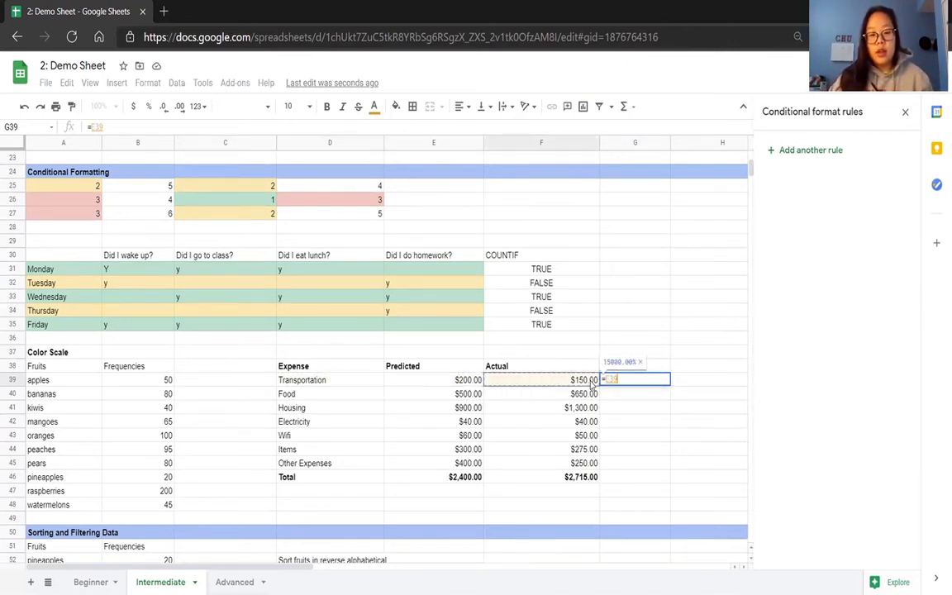
key("BackSpace")
key("BackSpace")
key("BackSpace")
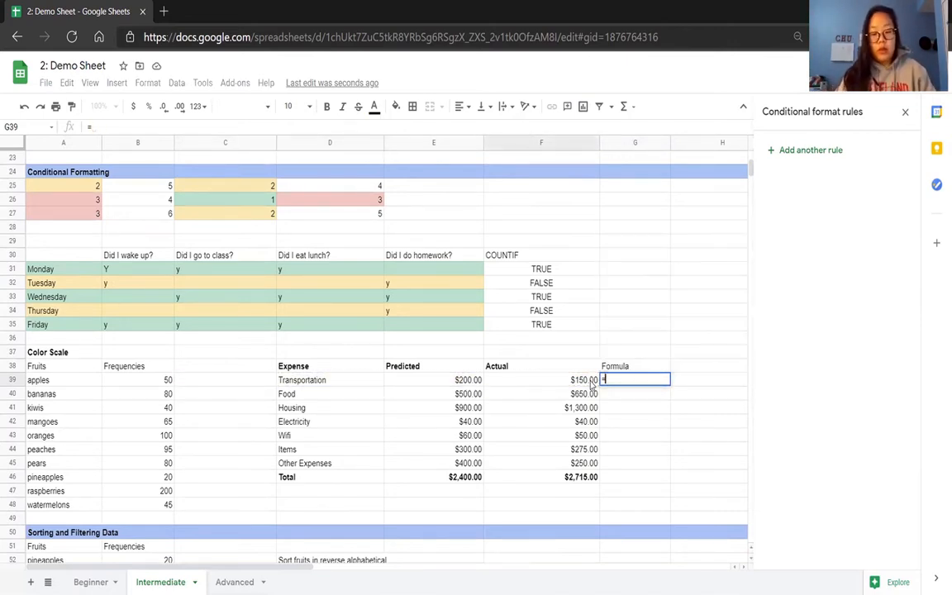
Complete G39 as =(F39-E39)/E39 and accept the suggested autofill for G40:G46.
type("(")
key("Left")
type("-")
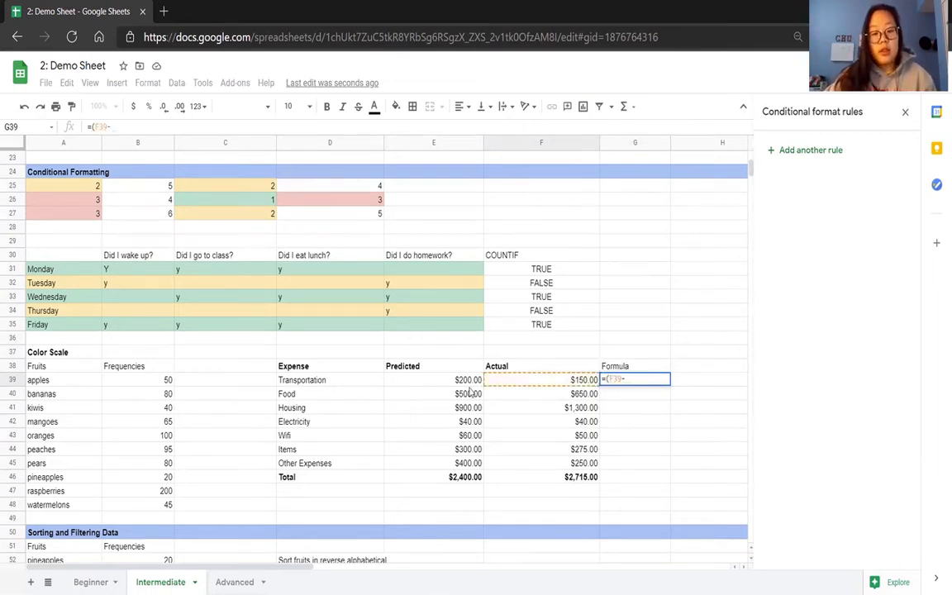
left_click(467, 383)
type(")/")
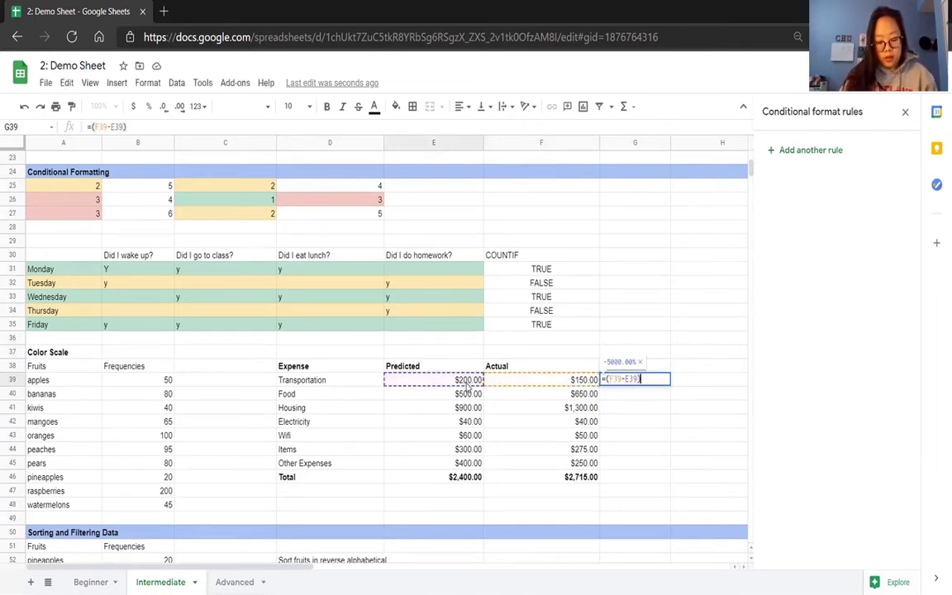
left_click(467, 383)
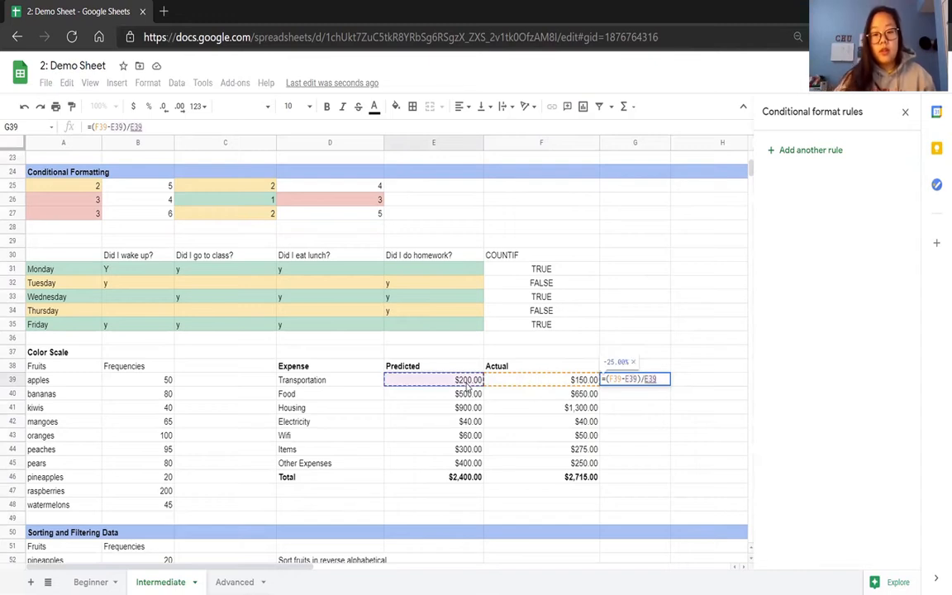
key("Return")
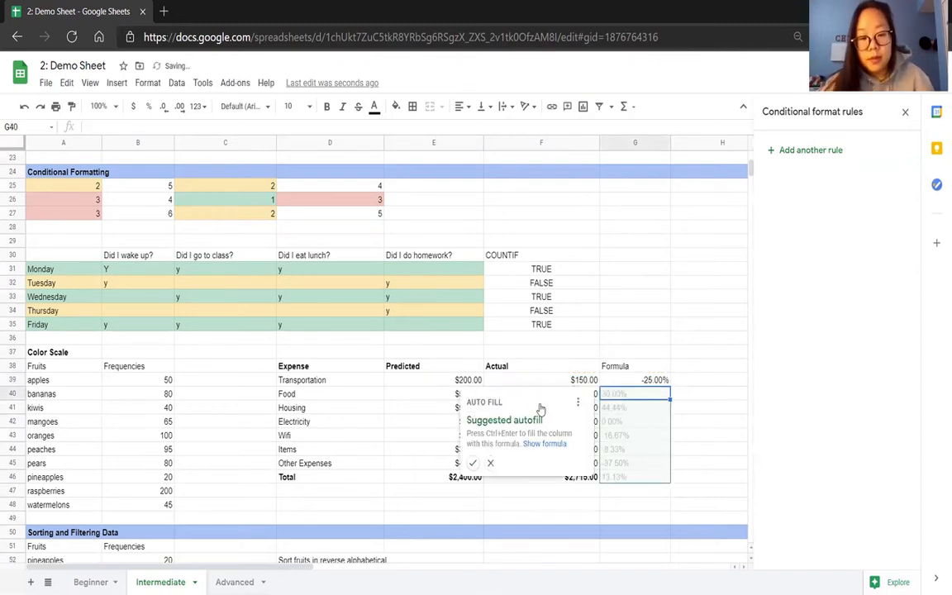
left_click(473, 463)
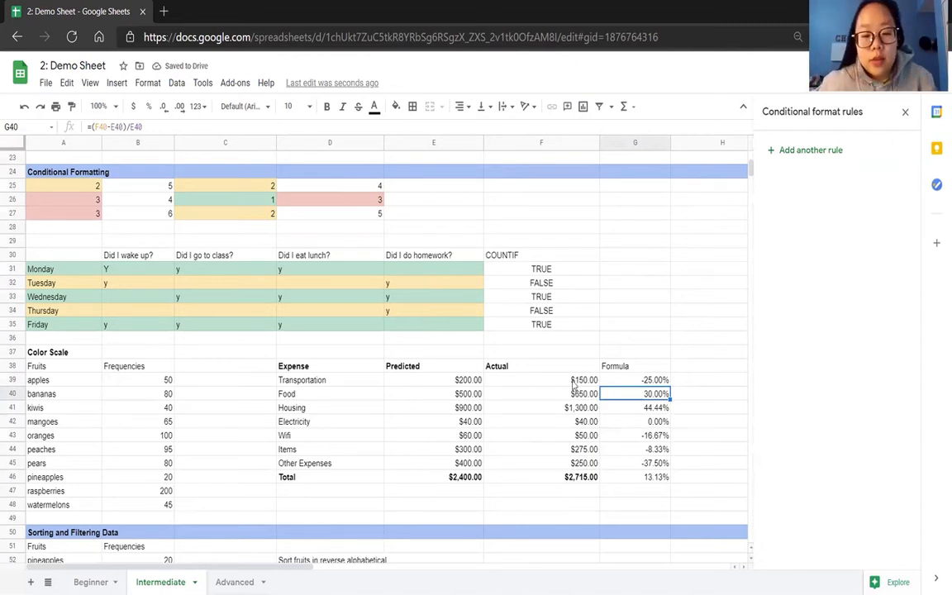
left_click(548, 380)
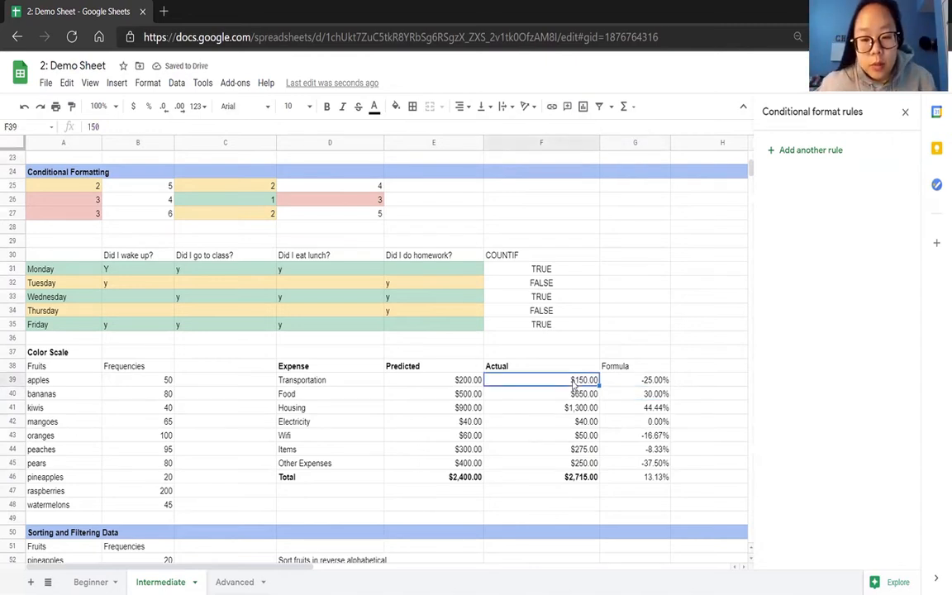
left_click(468, 381)
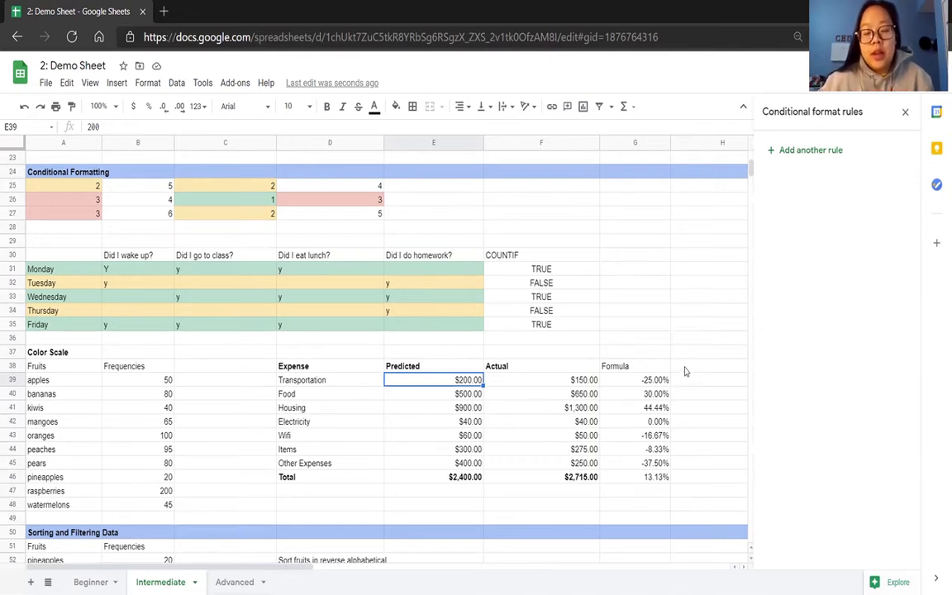
left_click(577, 383)
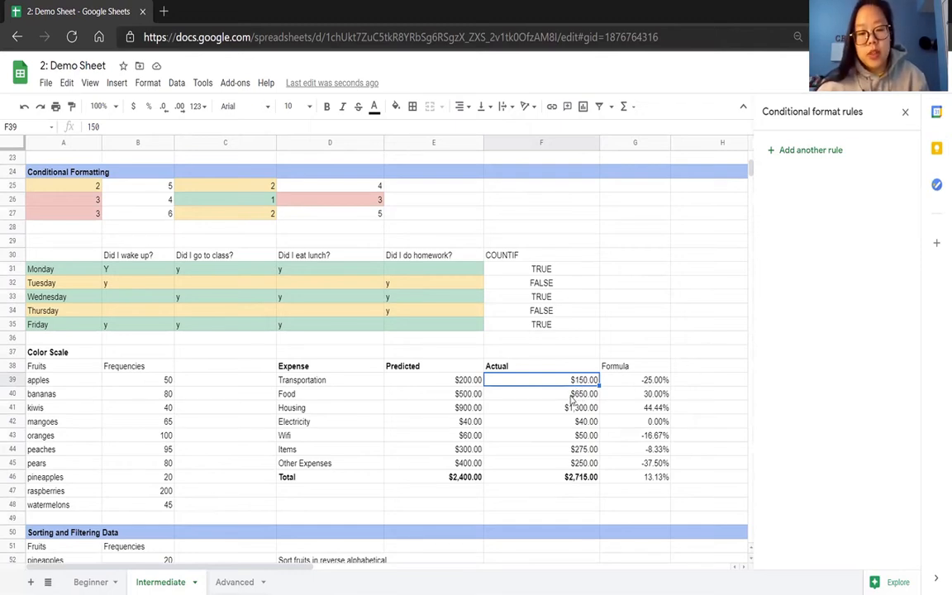
Enter the threshold values -5% in H38 and 5% in I38, beside the Formula heading.
left_click(697, 373)
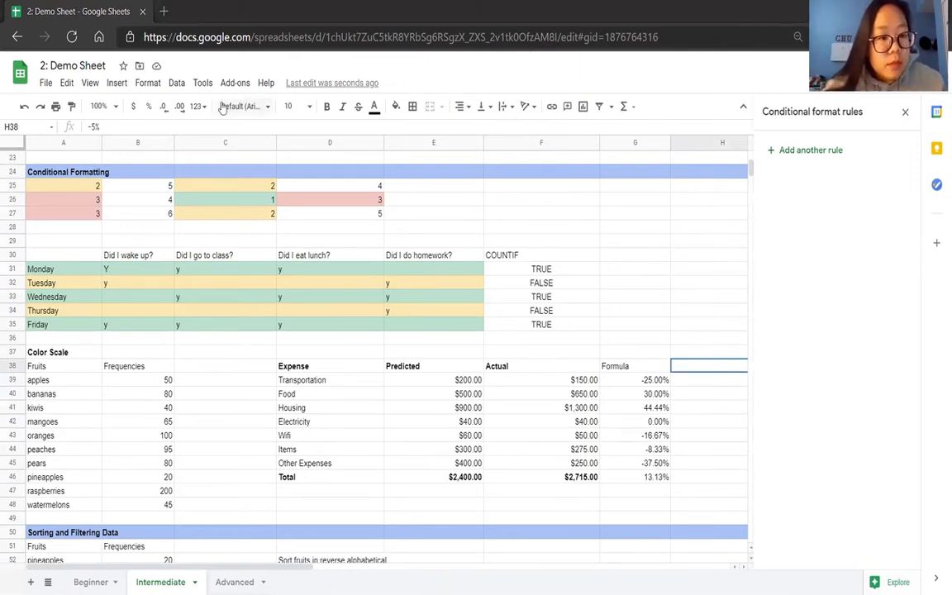
type("5%")
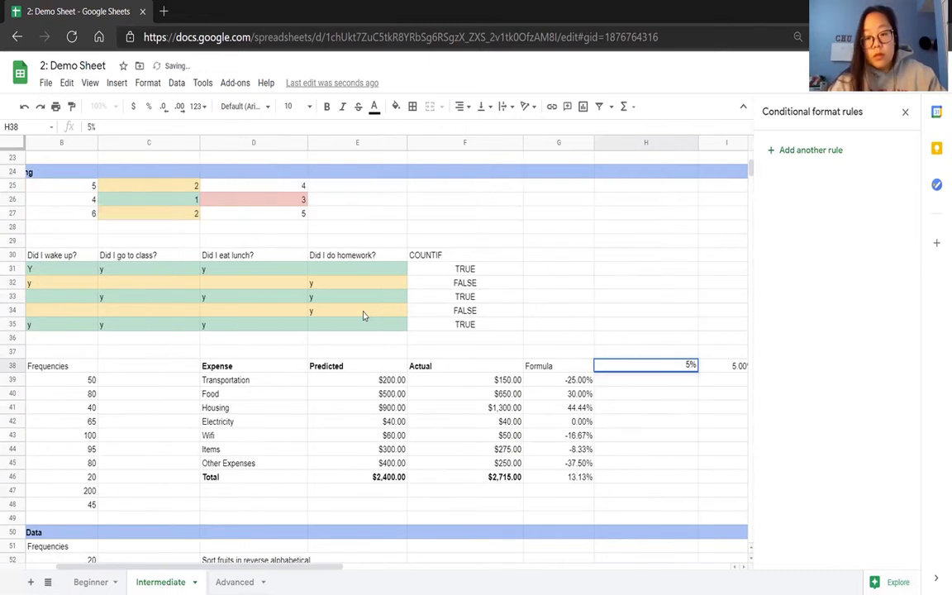
key("Tab")
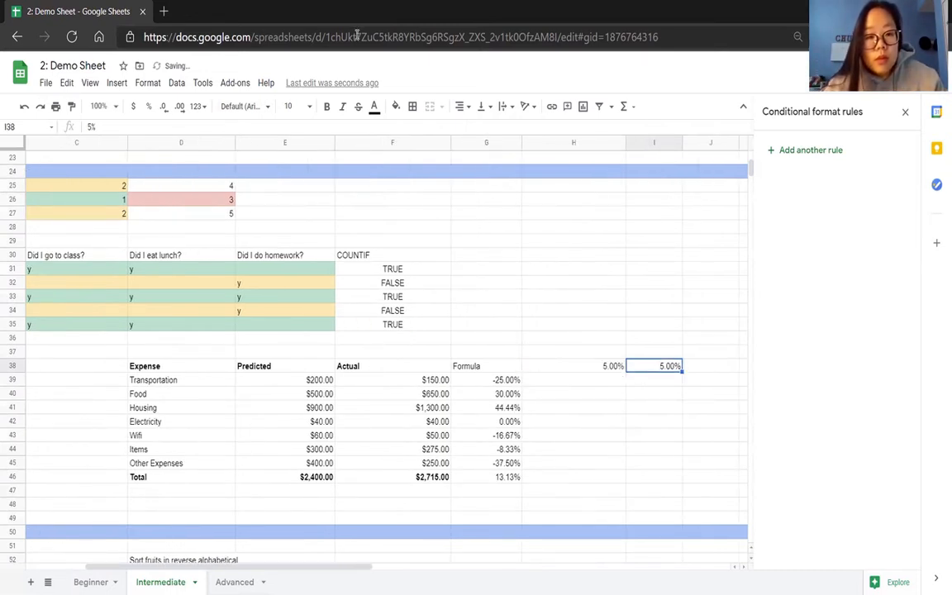
left_click(578, 363)
left_click(91, 126)
type("-")
left_click(504, 380)
left_click(545, 382)
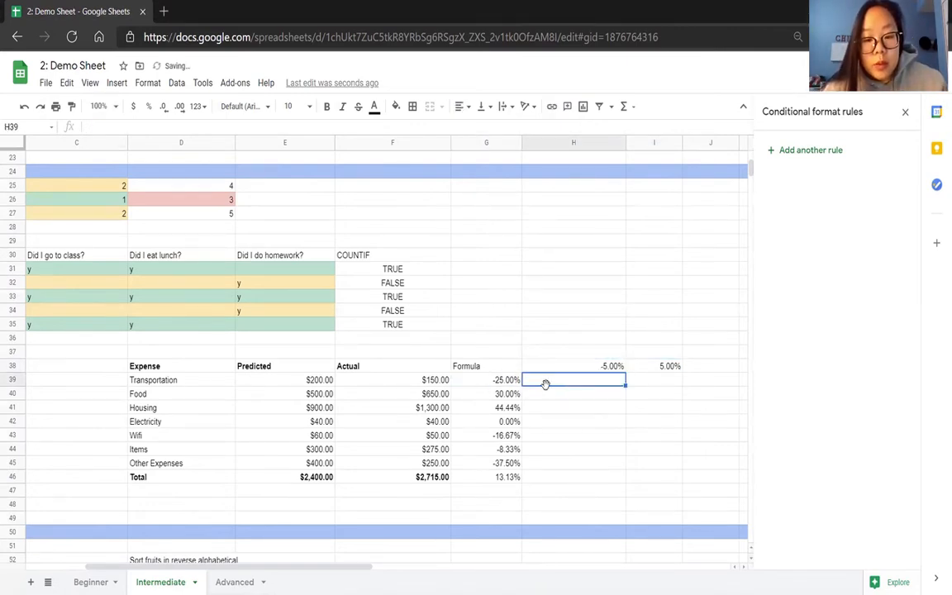
type("=")
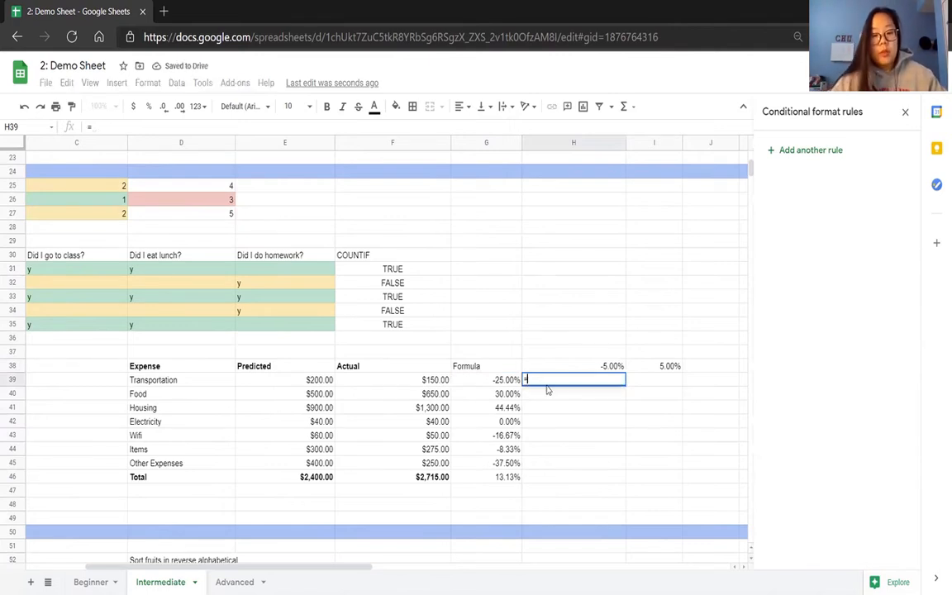
left_click(501, 382)
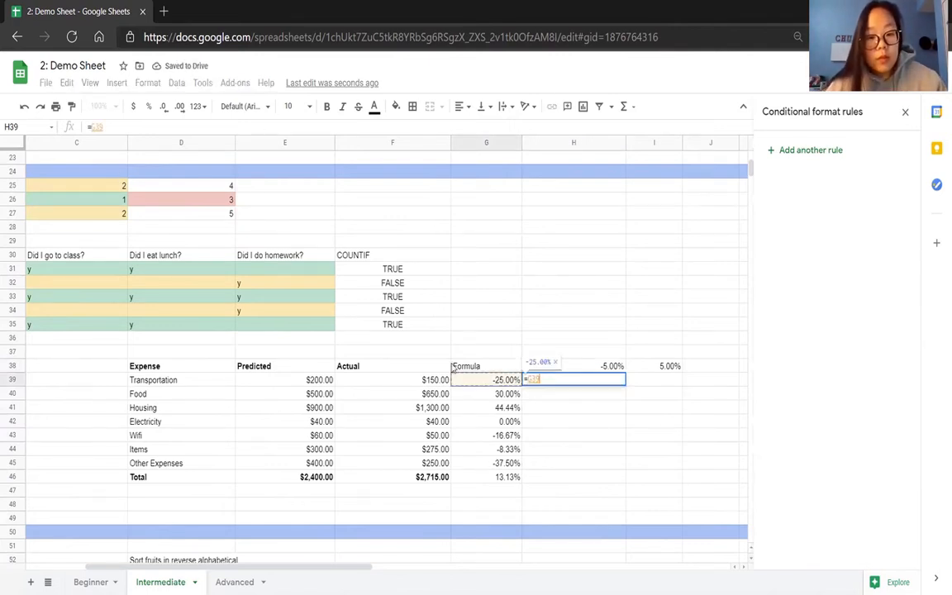
left_click(507, 407)
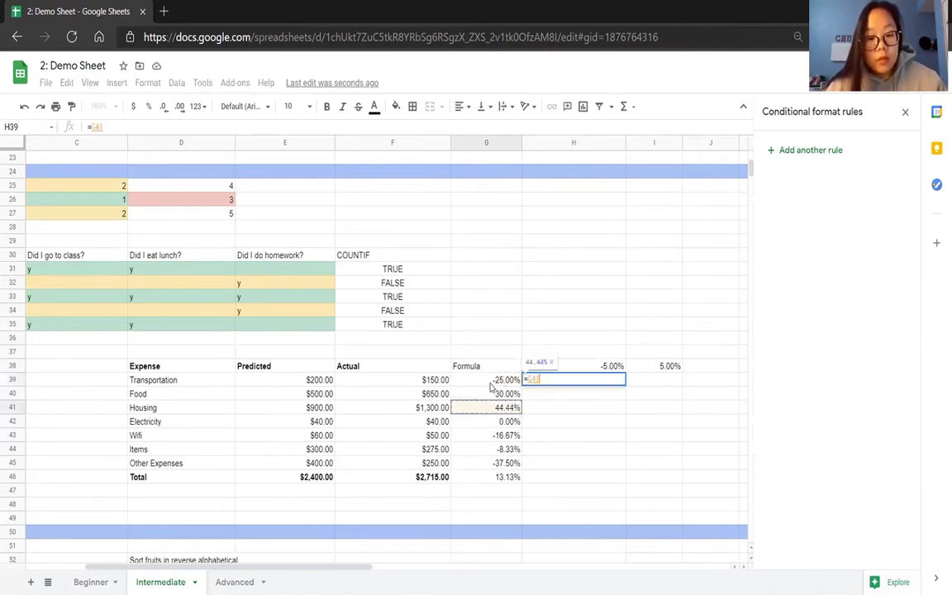
left_click_drag(543, 379, 525, 383)
key("BackSpace")
key("Return")
Copy the formula text from G39 into H39 and wrap it in parentheses as =((F39-E39)/E39), followed by a less-than sign.
left_click(503, 383)
left_click_drag(153, 128, 81, 126)
key("ctrl+c")
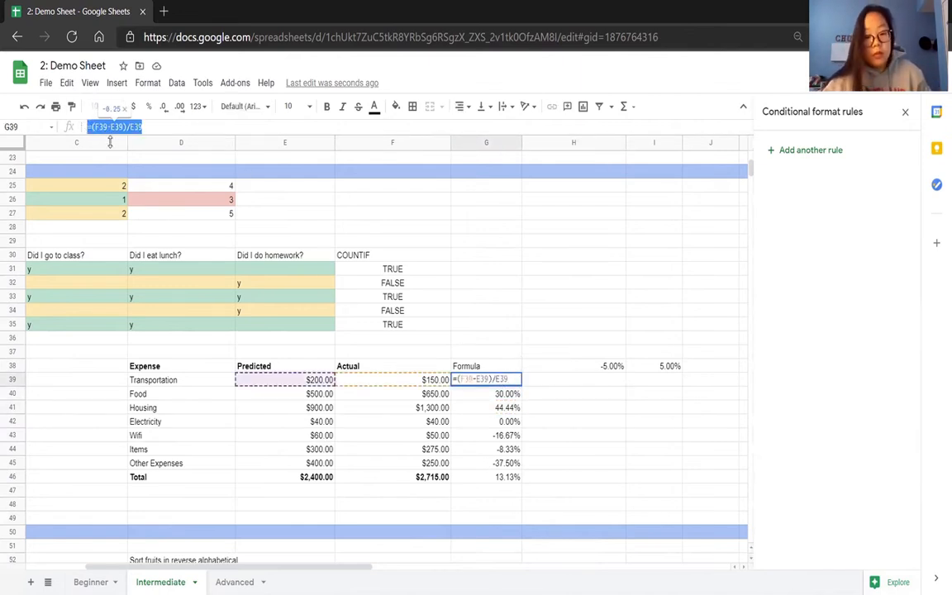
left_click(541, 384)
type("=")
key("ctrl+v")
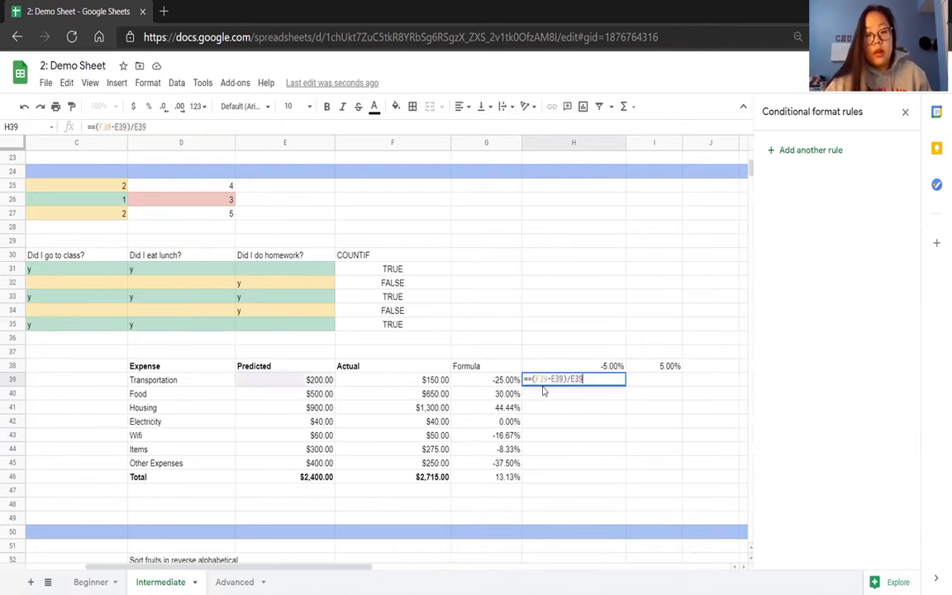
key("BackSpace")
type("(")
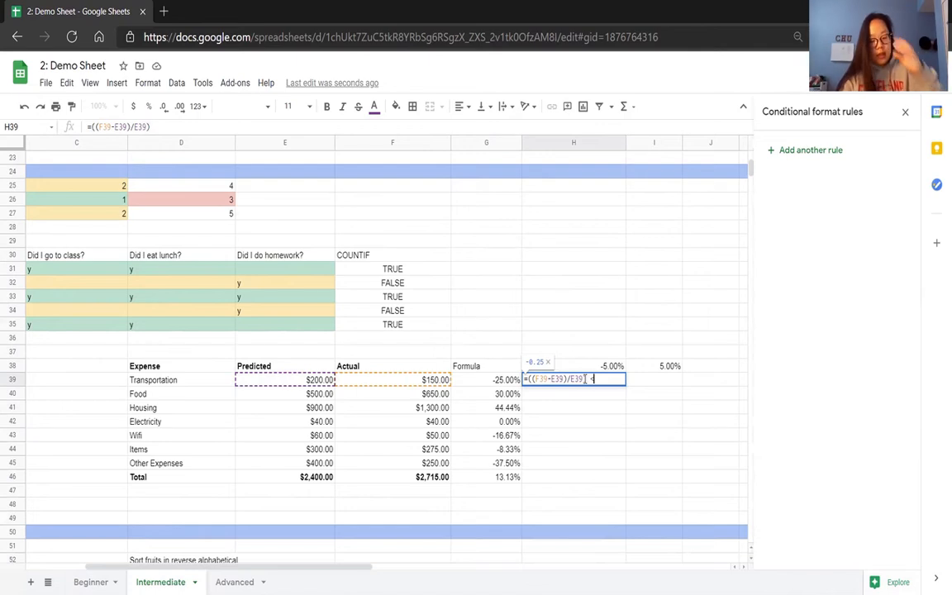
Complete H39's comparison with the absolute reference $H$38 and accept the suggested autofill for H40:H46.
left_click(602, 368)
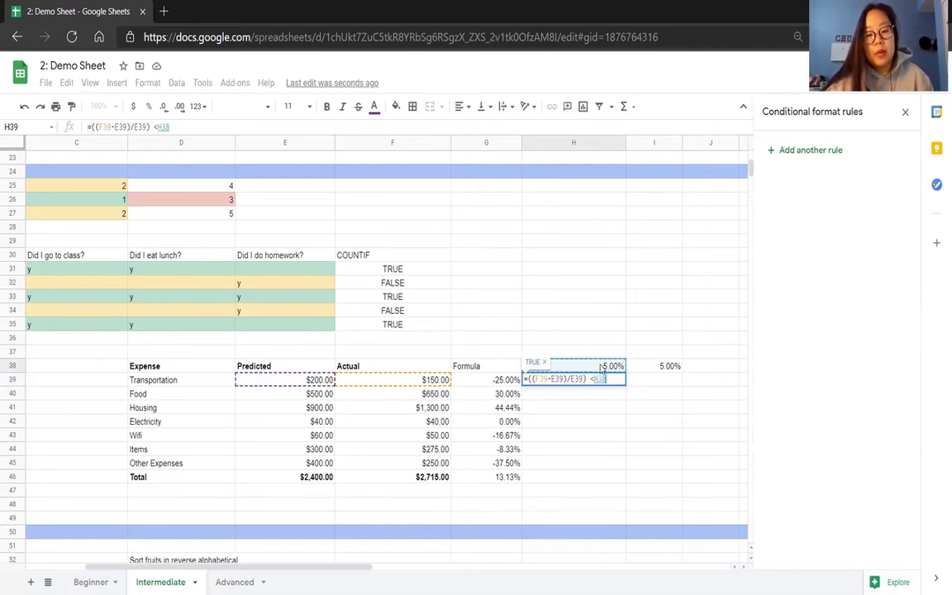
key("F4")
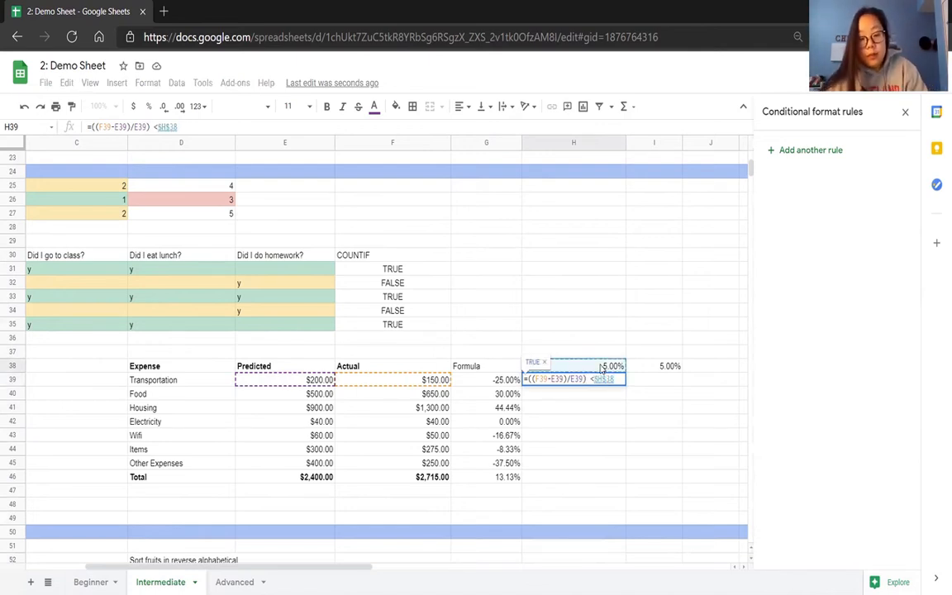
key("Return")
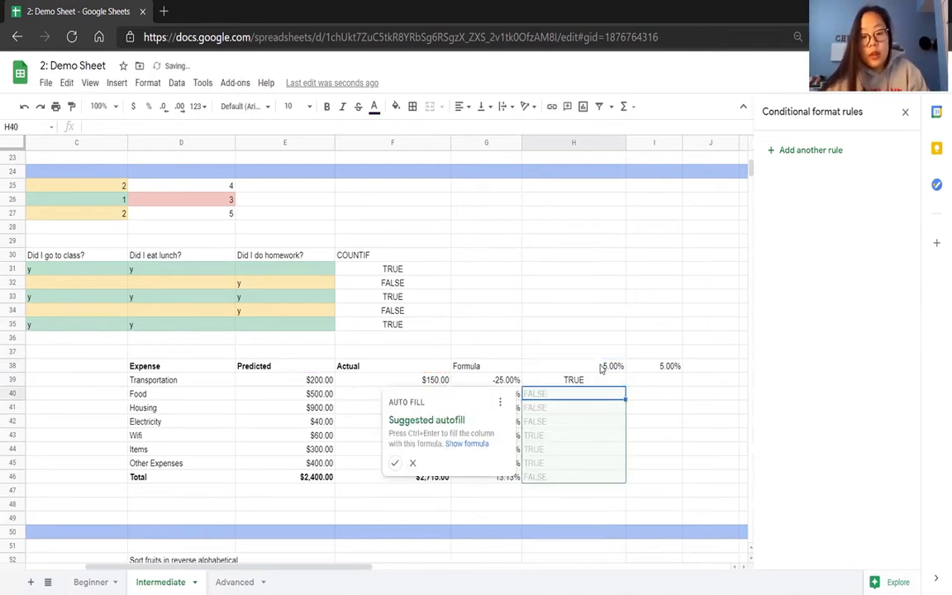
left_click(395, 463)
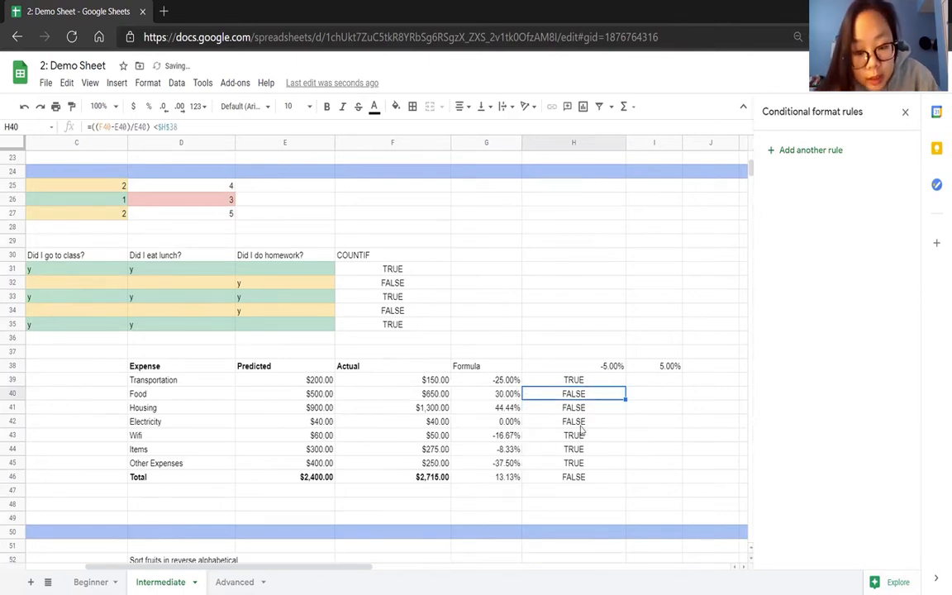
left_click_drag(578, 435, 512, 464)
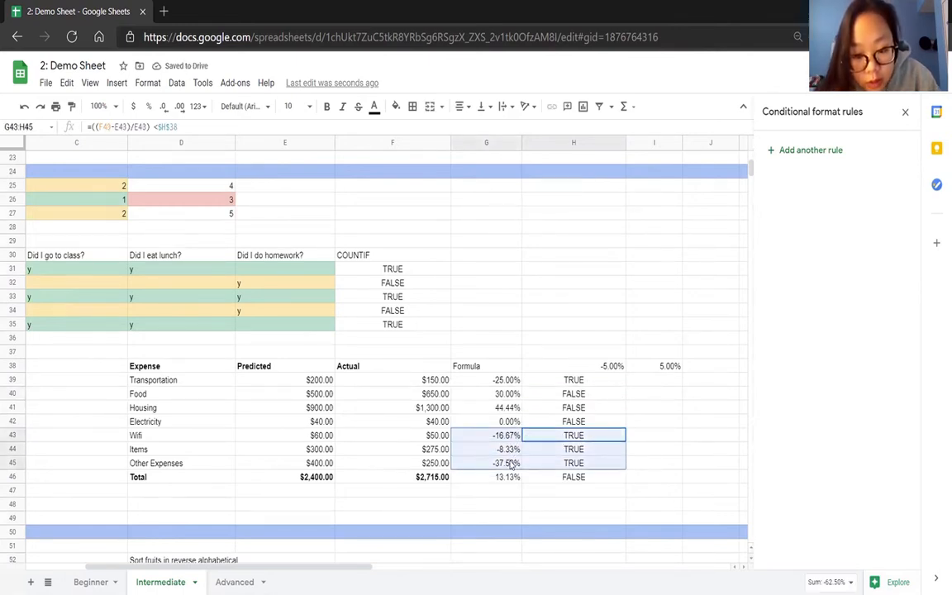
Copy H39's formula text into I39 and change its less-than comparison to greater-than.
left_click(593, 386)
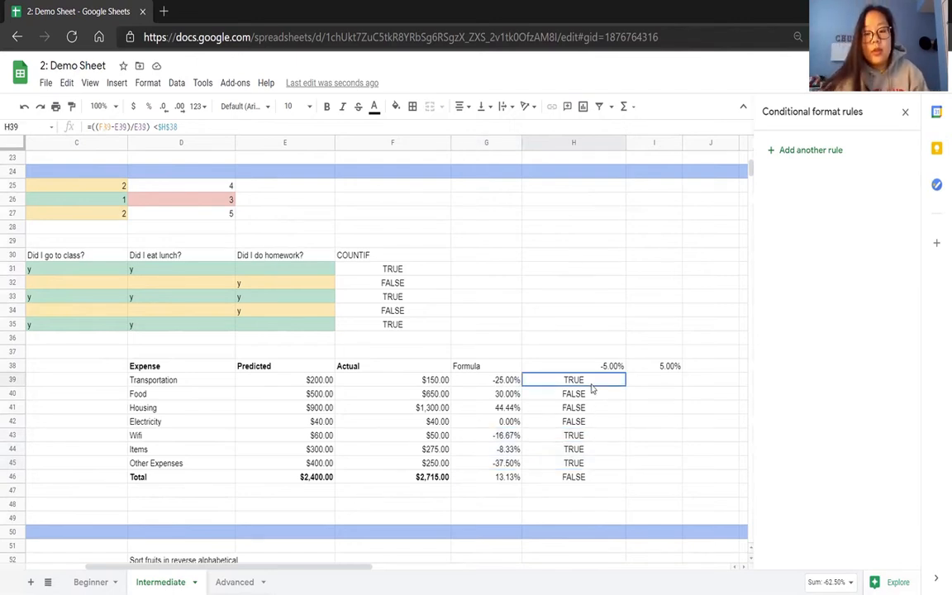
left_click_drag(197, 126, 110, 120)
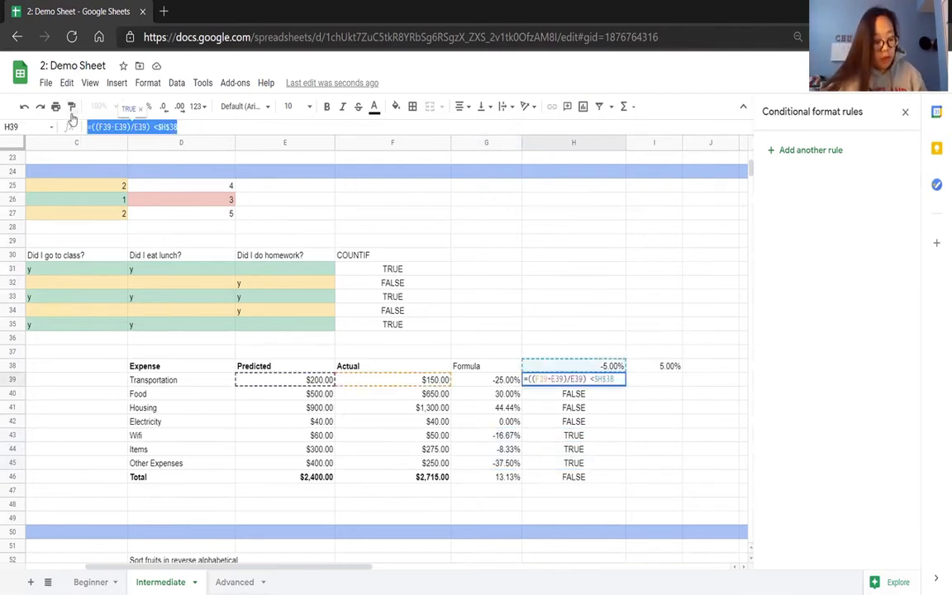
left_click(643, 386)
type("=((F39-E39)/E39) <$H$38")
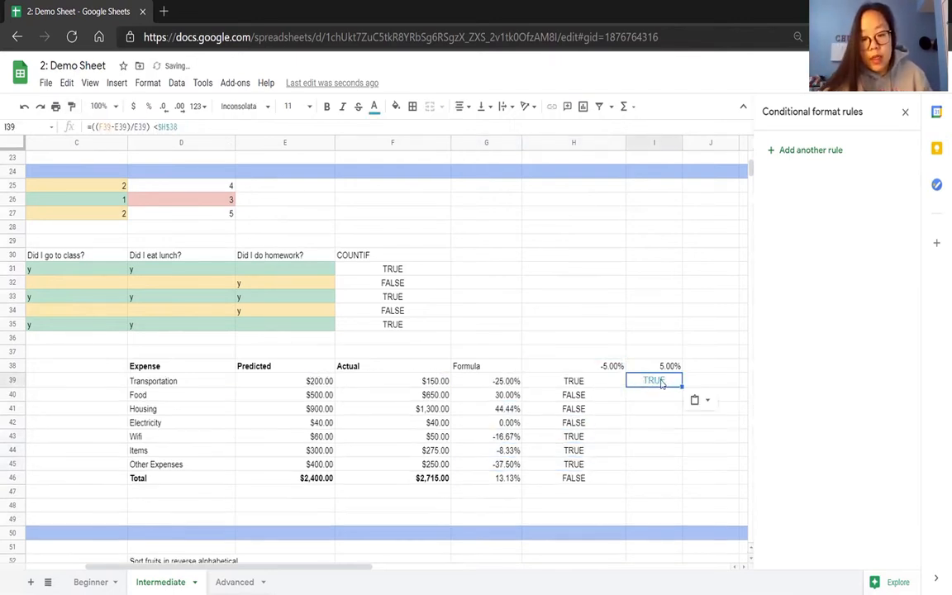
left_click(157, 128)
key("BackSpace")
type(">")
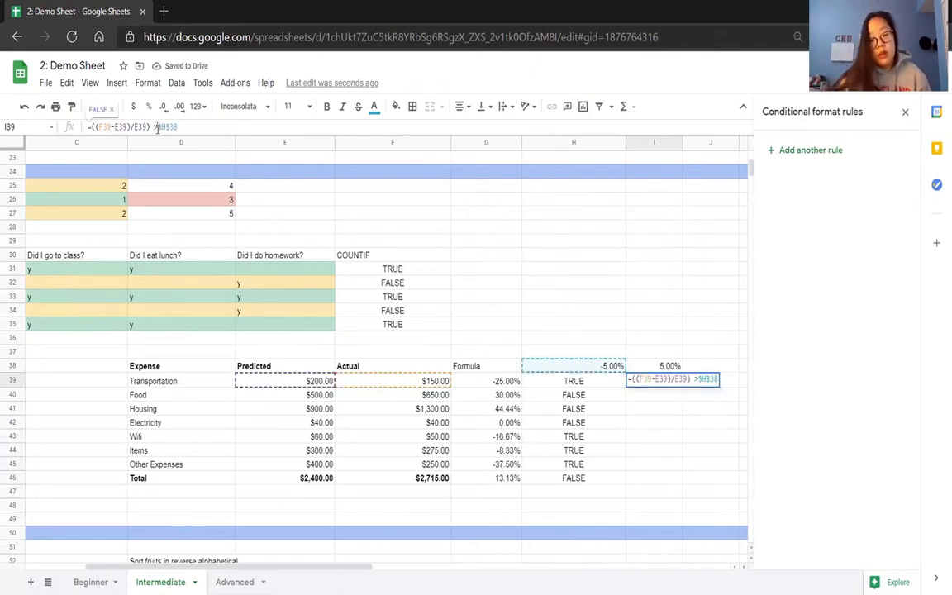
Replace the threshold reference in I39 so the formula reads =((F39-E39)/E39) > $I$38.
left_click(669, 368)
left_click(661, 380)
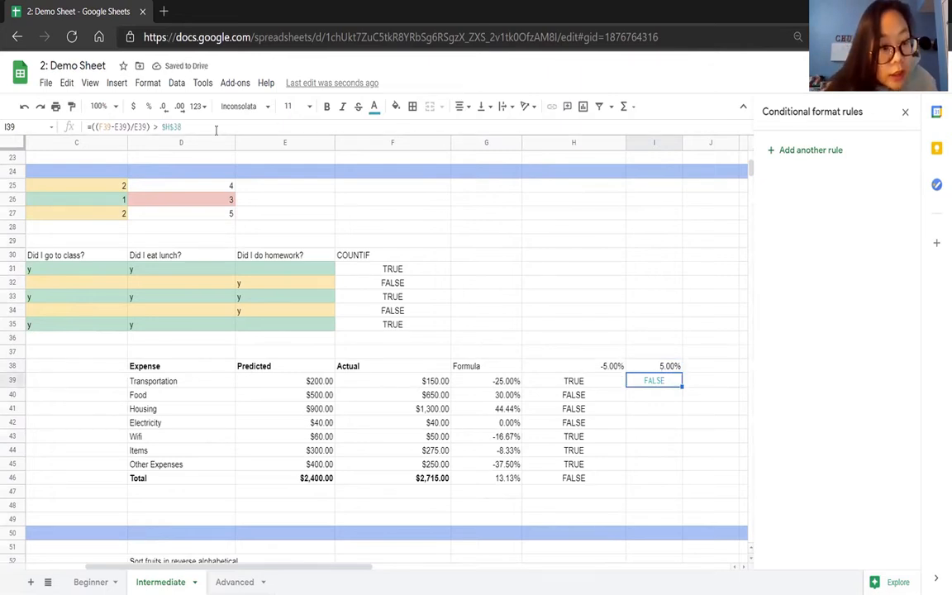
left_click_drag(188, 127, 163, 129)
type("I38")
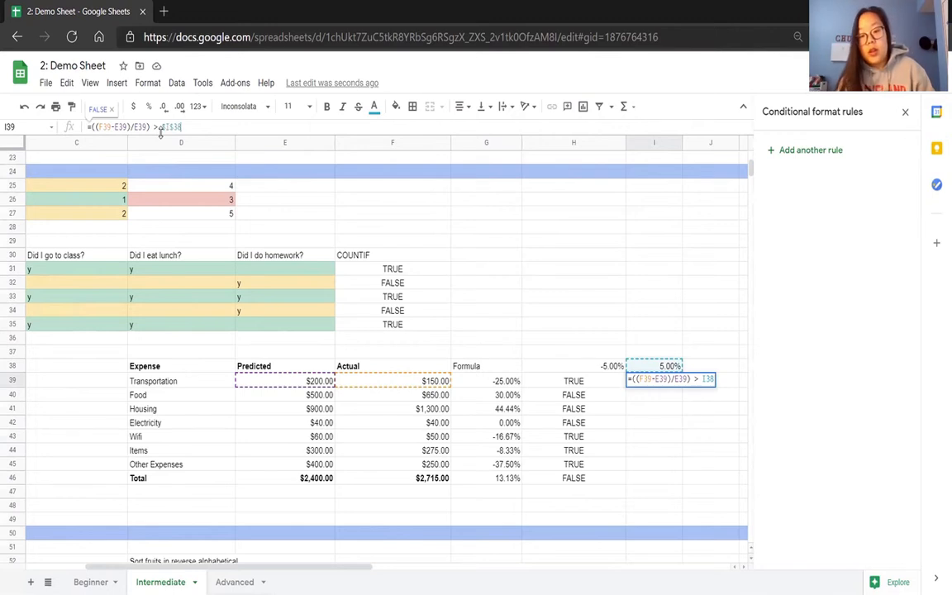
key("Return")
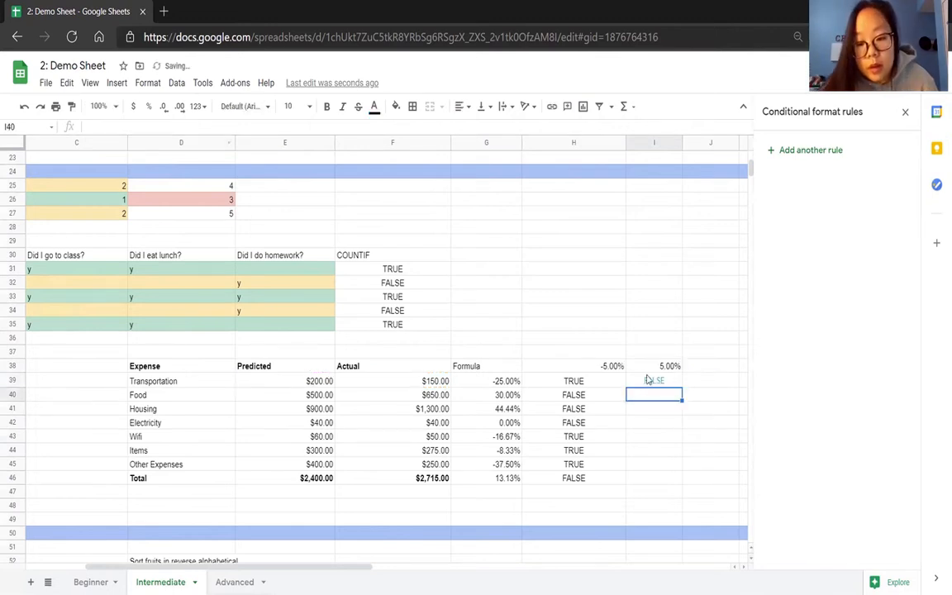
Format I39 with the default Arial font, black text and font size 10.
left_click(650, 380)
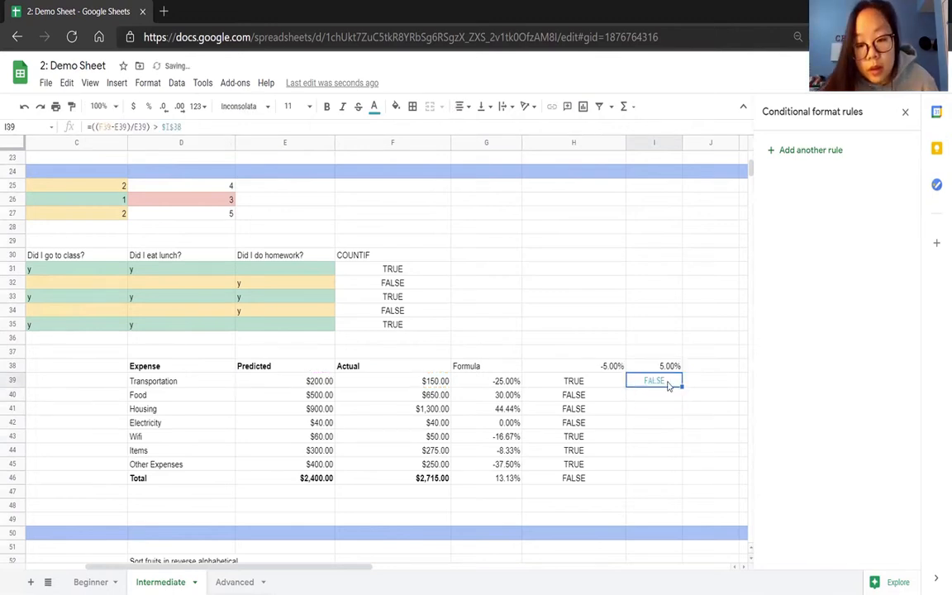
left_click(265, 108)
left_click(311, 183)
left_click(374, 108)
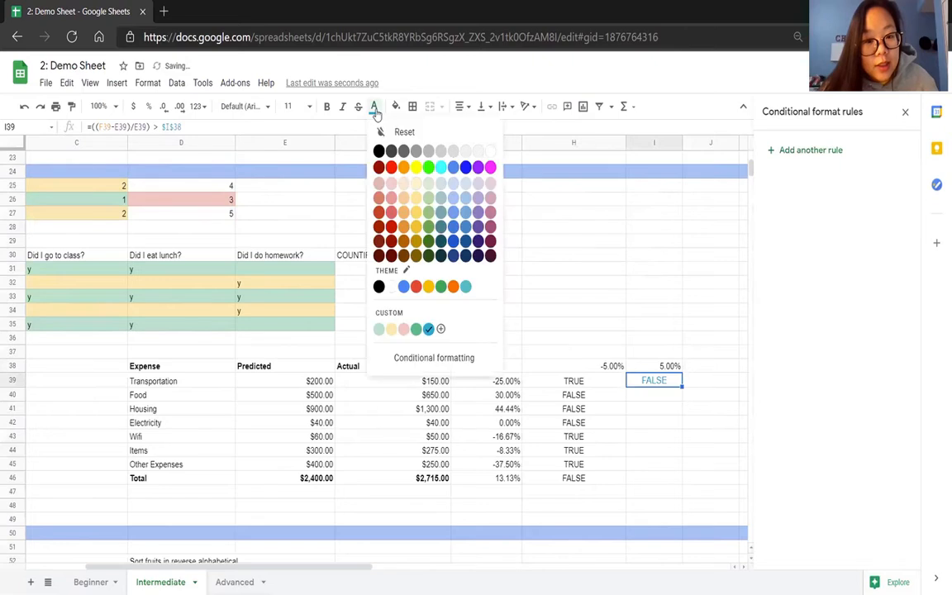
left_click(378, 150)
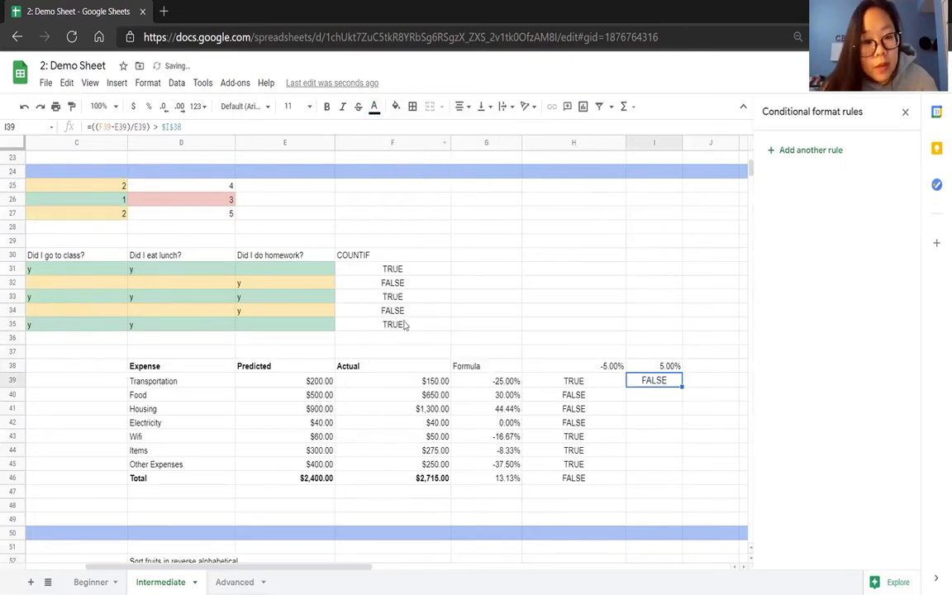
left_click(309, 106)
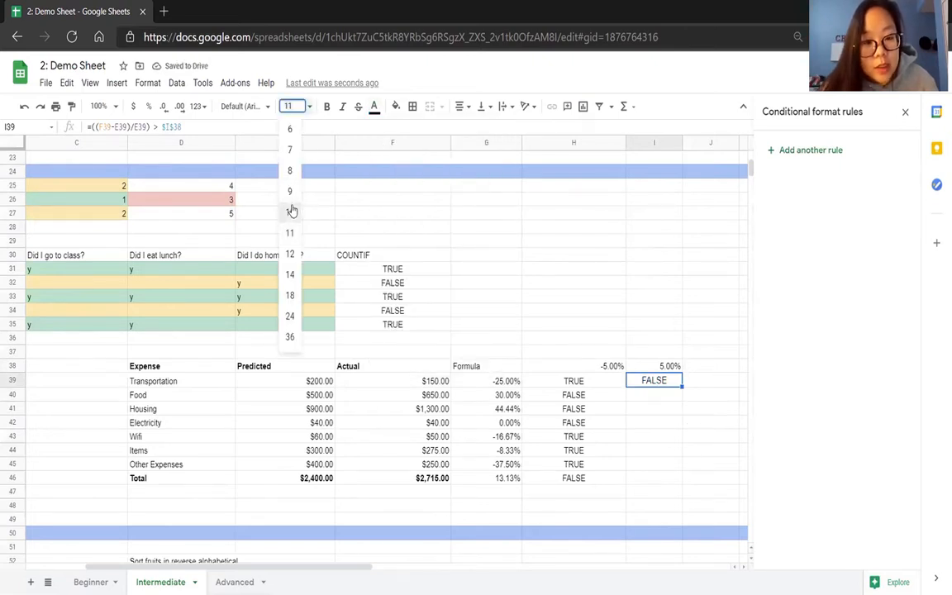
left_click(293, 209)
Fill I39's formula down through I46 and check Electricity's results across F42:I42.
left_click_drag(683, 390, 681, 477)
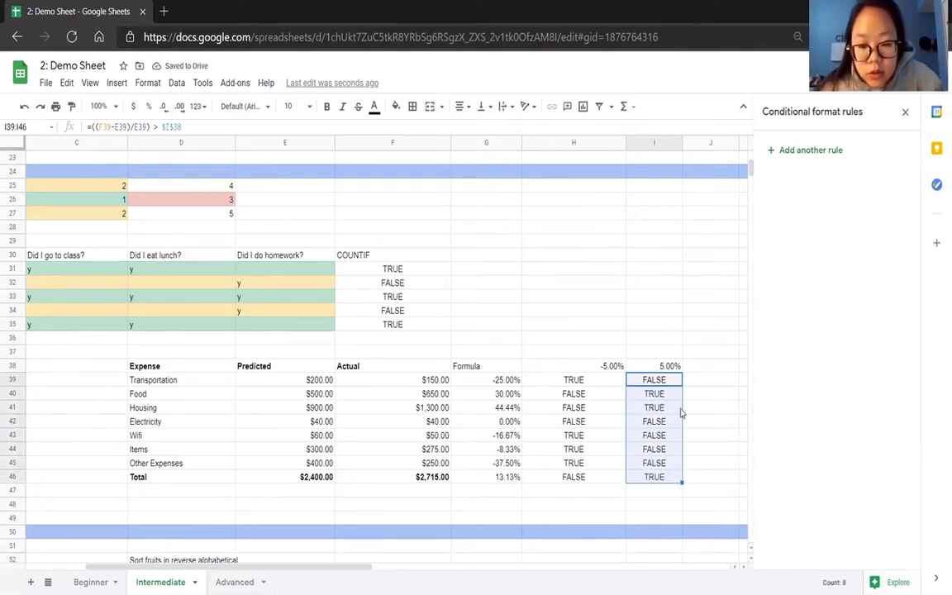
left_click_drag(440, 423, 642, 425)
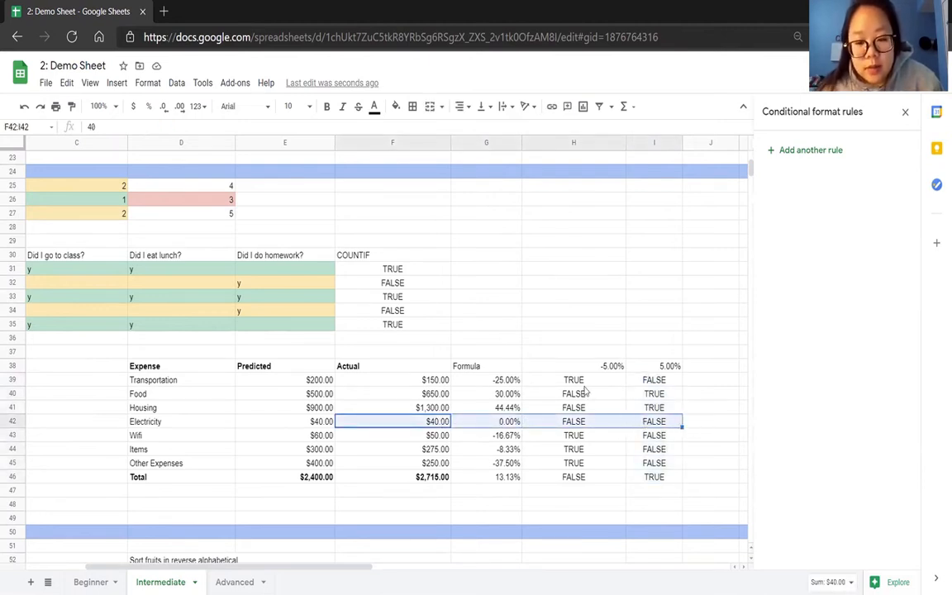
left_click(703, 406)
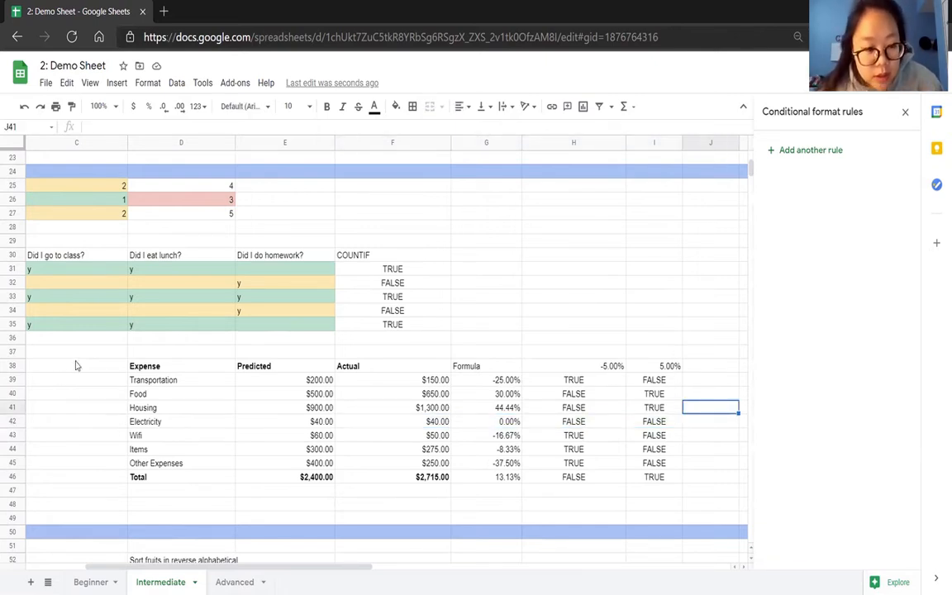
Add a conditional format rule for D39:F46 that uses the Custom formula is condition.
left_click_drag(180, 382, 365, 478)
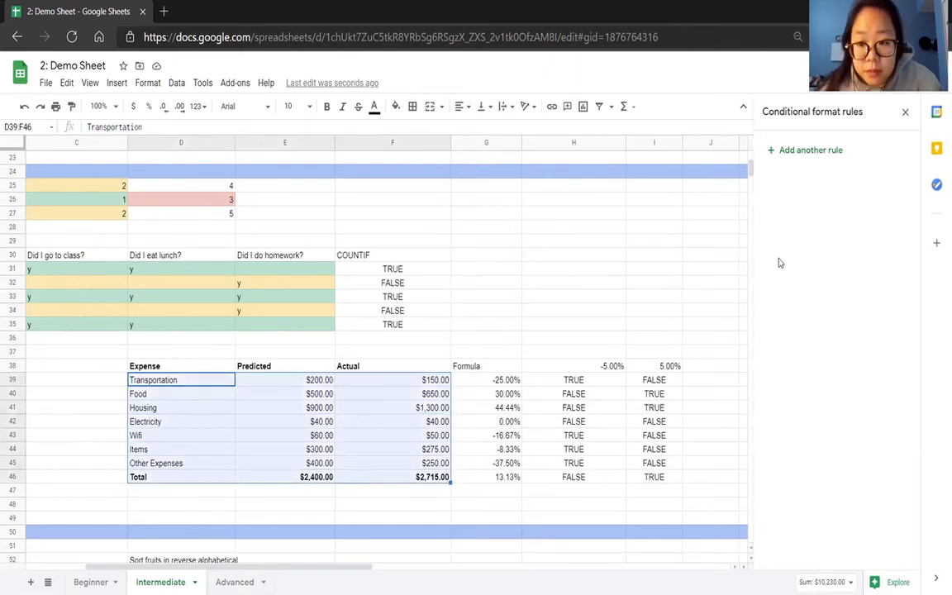
left_click(836, 152)
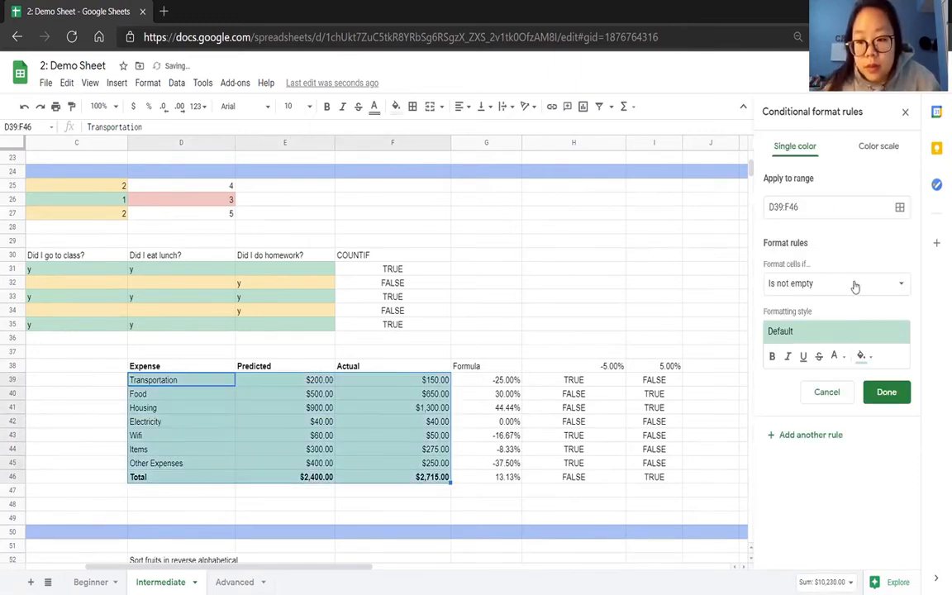
left_click(851, 283)
scroll(873, 303, "down", 5)
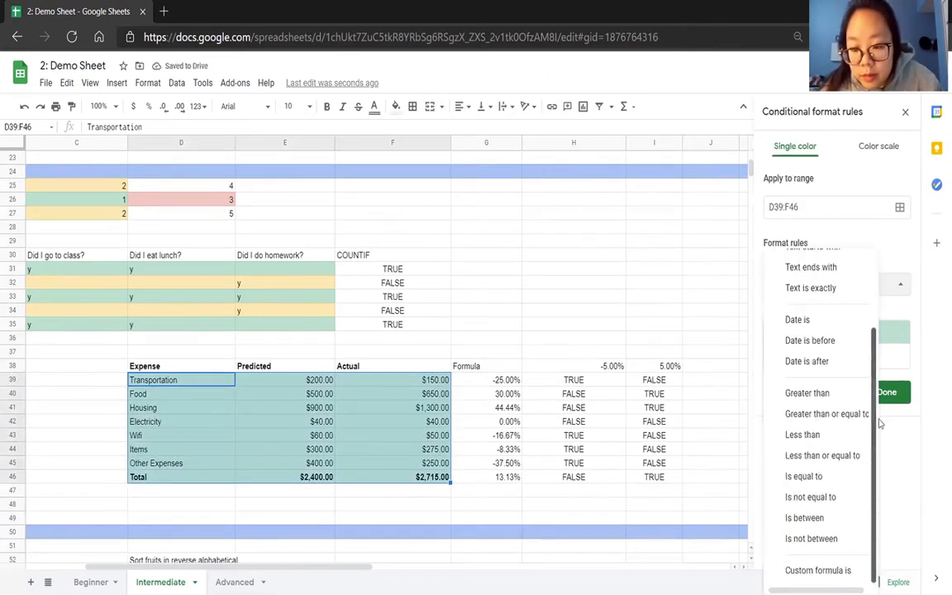
left_click(852, 569)
Copy H39's formula =((F39-E39)/E39) <$H$38 into the new rule's custom formula.
left_click(574, 382)
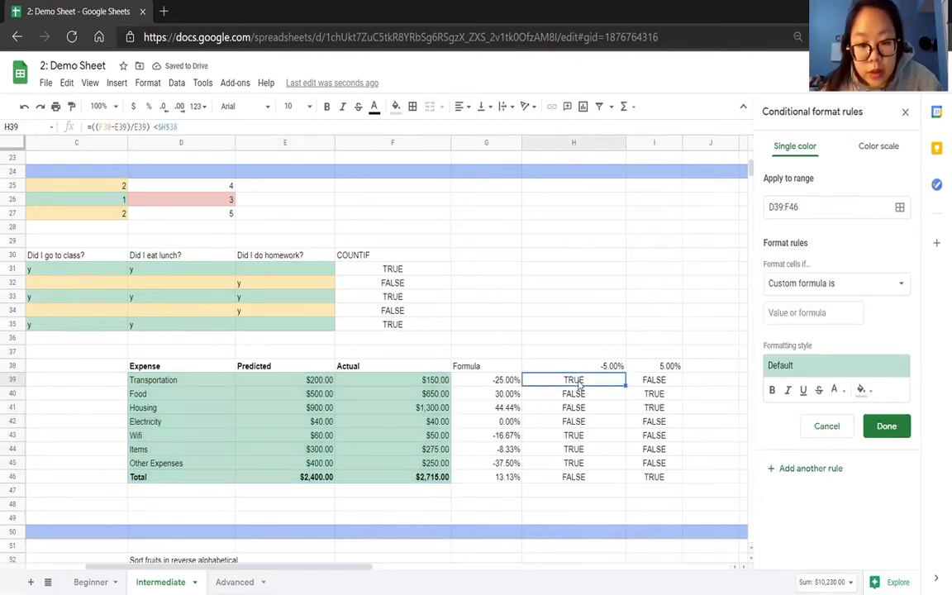
left_click_drag(177, 127, 81, 125)
key("ctrl+c")
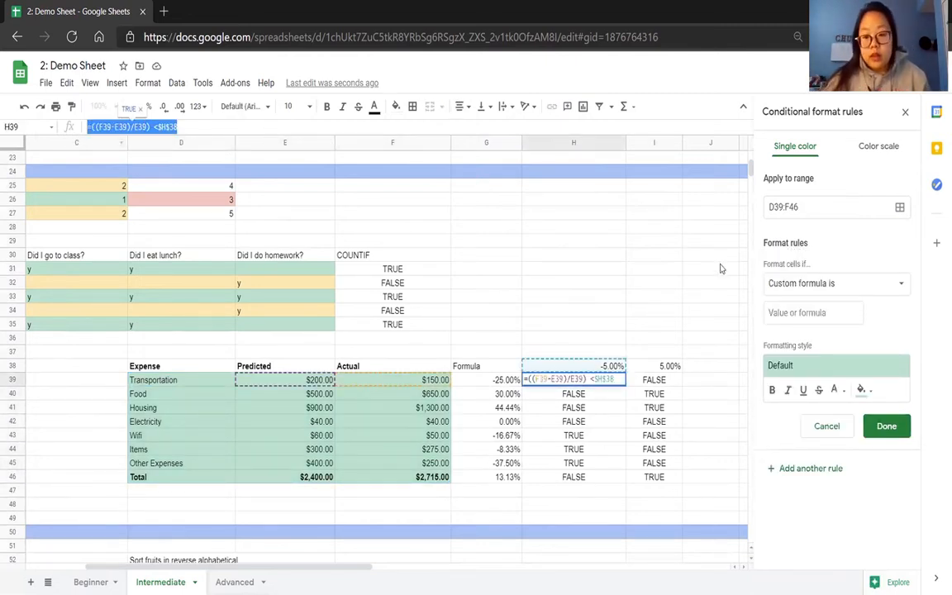
left_click(805, 312)
key("ctrl+v")
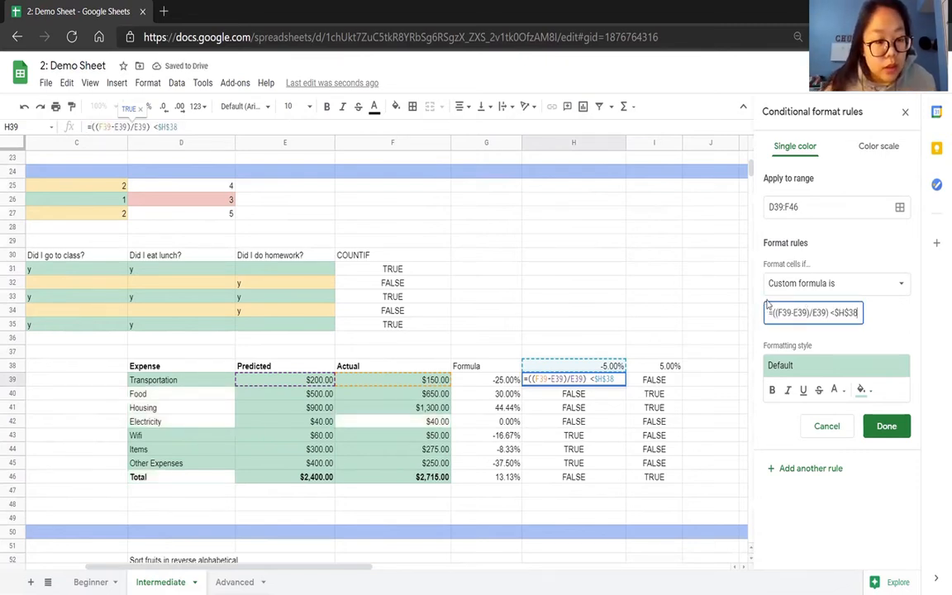
Lock the column references in the rule's formula as =(($F39-$E39)/$E39) <$H$38 and save the green rule.
left_click(777, 313)
type("$F$")
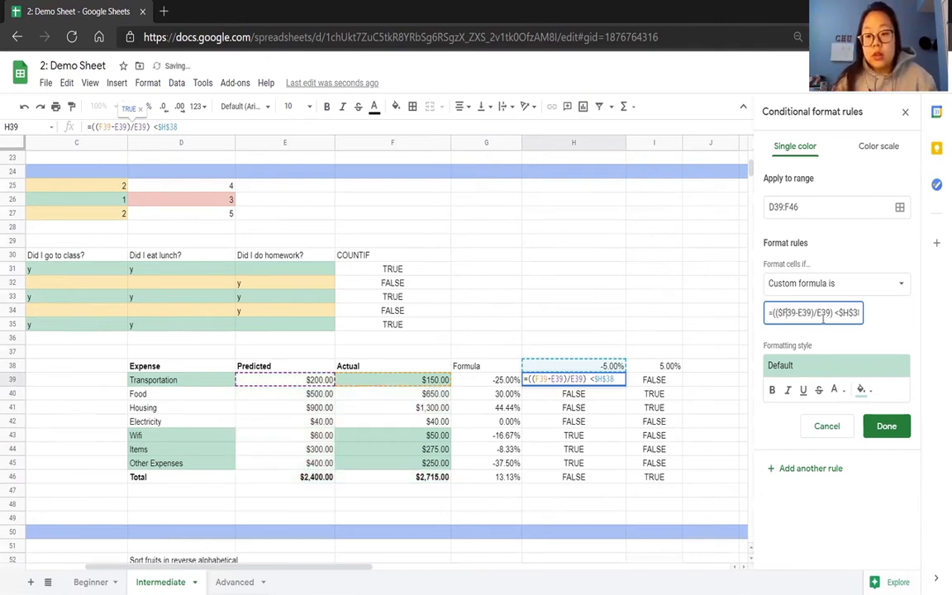
key("Right")
key("Right")
key("Right")
key("Right")
type("$")
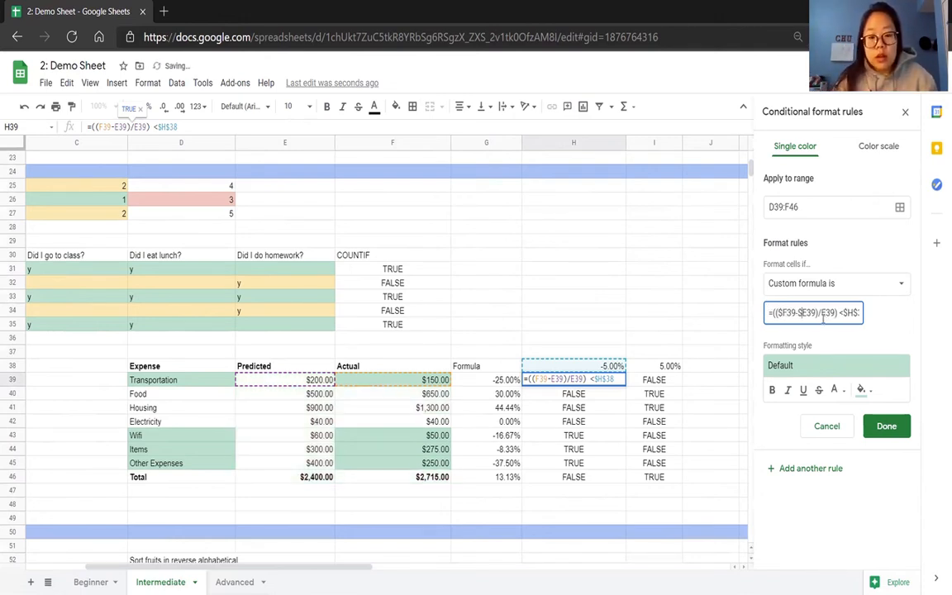
left_click(822, 313)
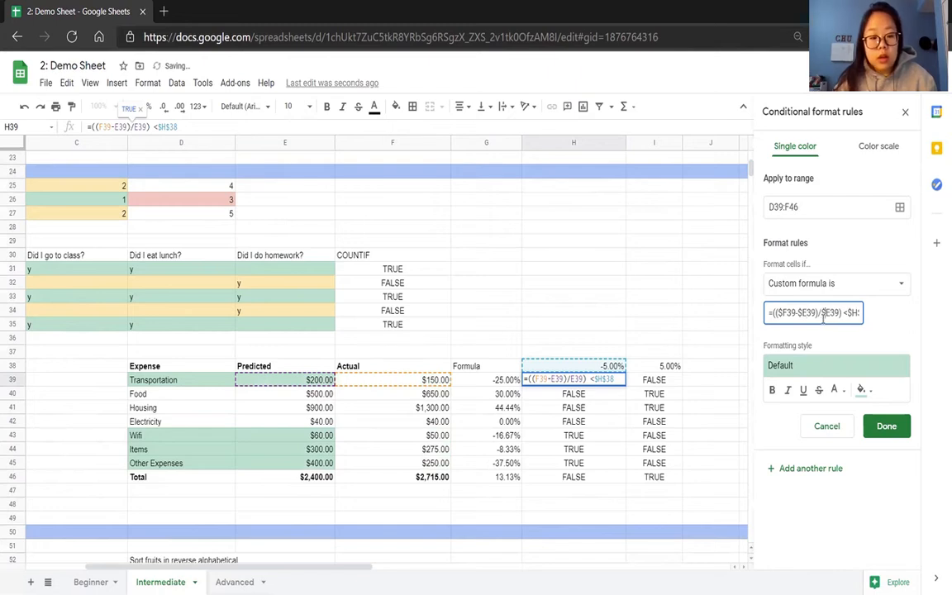
type("$")
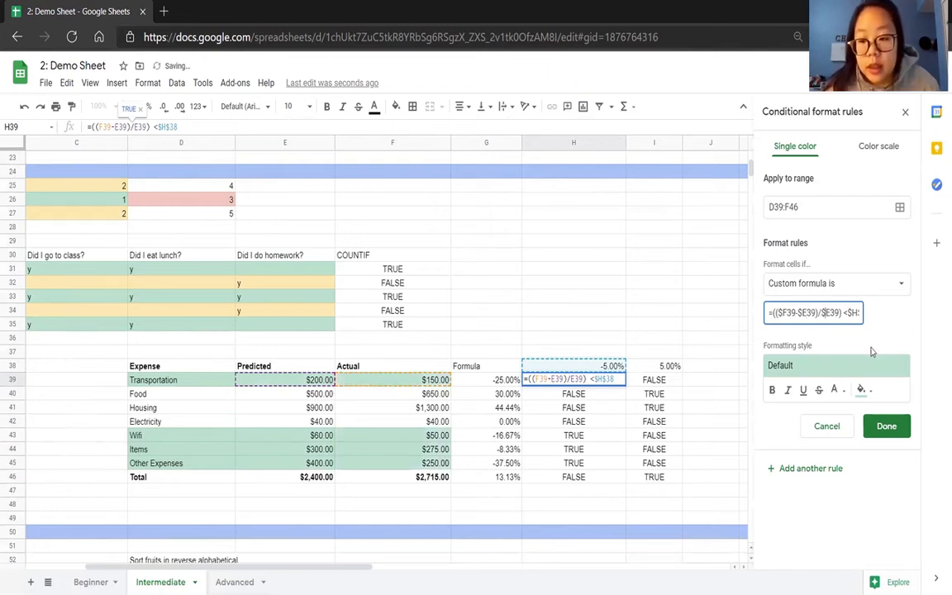
left_click(883, 429)
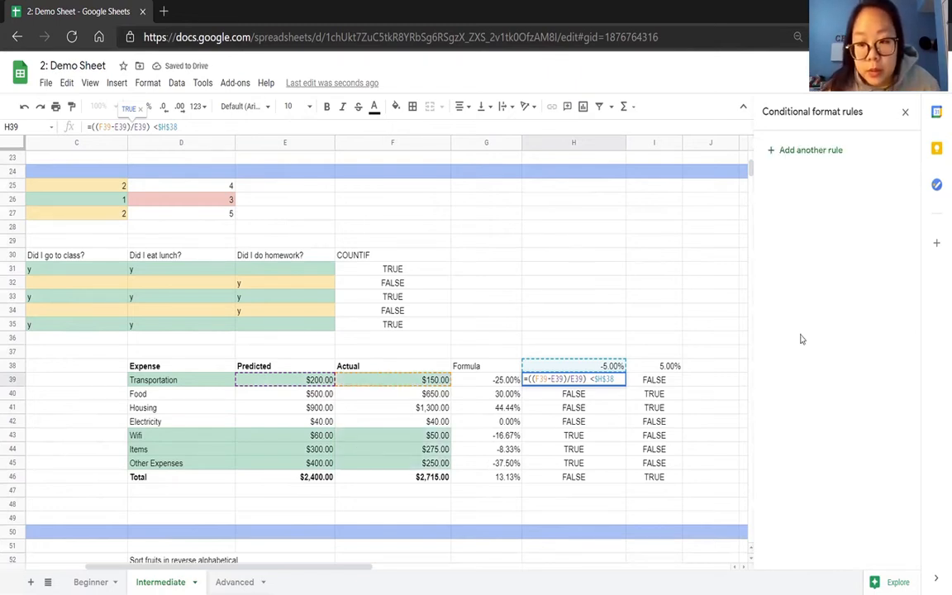
Start another conditional format rule for D39:F46 and copy I39's formula =((F39-E39)/E39) > $I$38.
left_click(165, 393)
left_click_drag(169, 380, 403, 478)
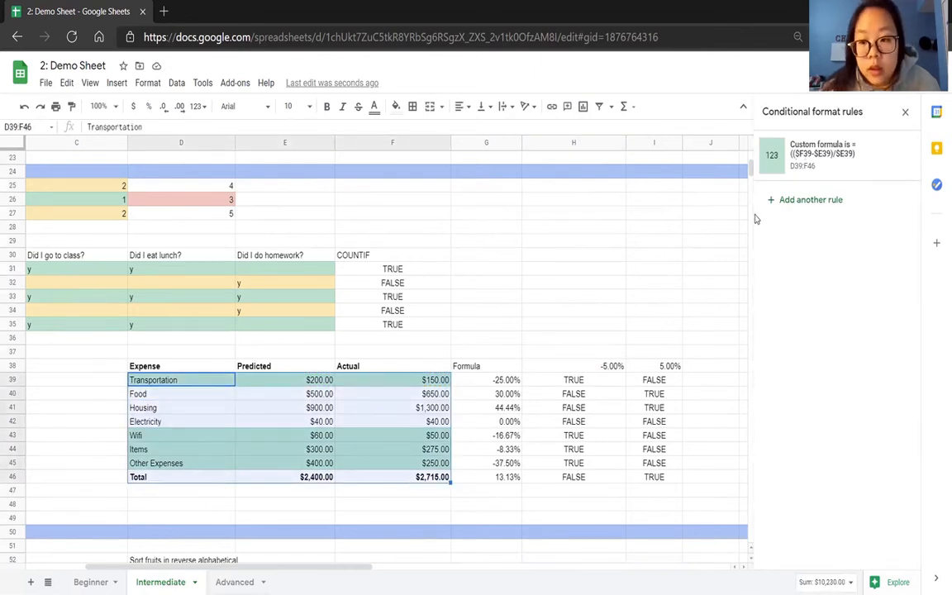
left_click(790, 200)
left_click(655, 382)
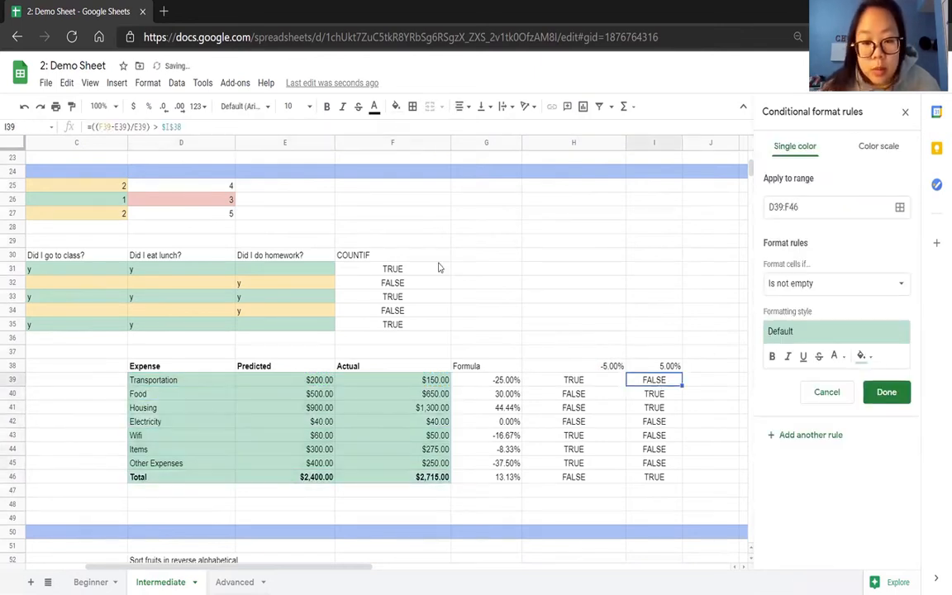
left_click_drag(195, 133, 110, 131)
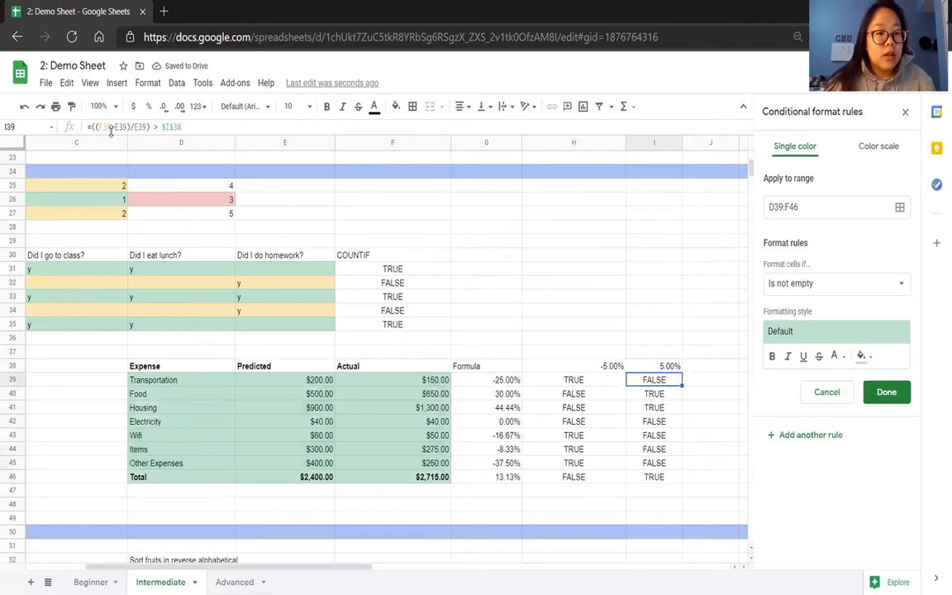
left_click_drag(188, 126, 83, 126)
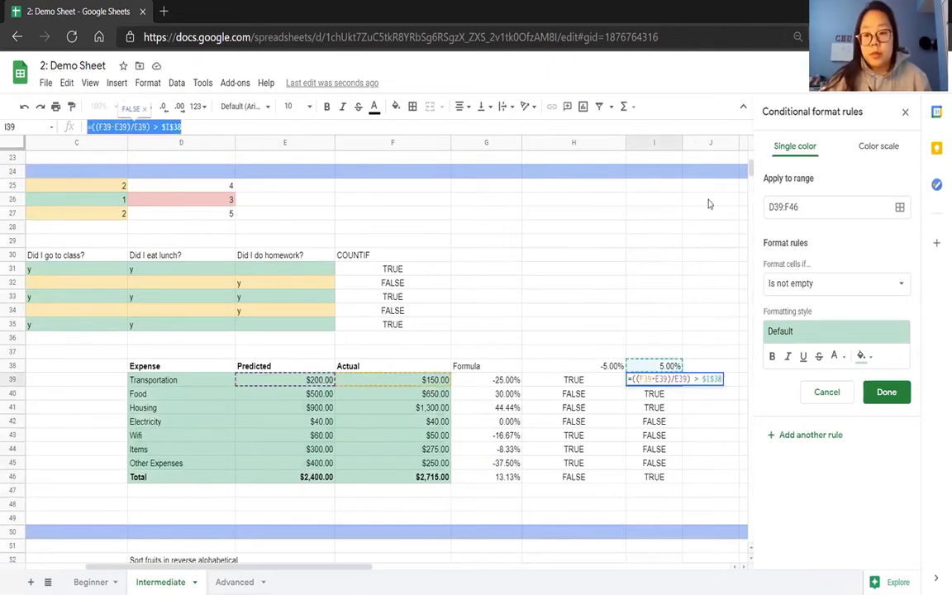
Set the new rule's condition to Custom formula is and paste in =((F39-E39)/E39) > $I$38.
left_click(816, 283)
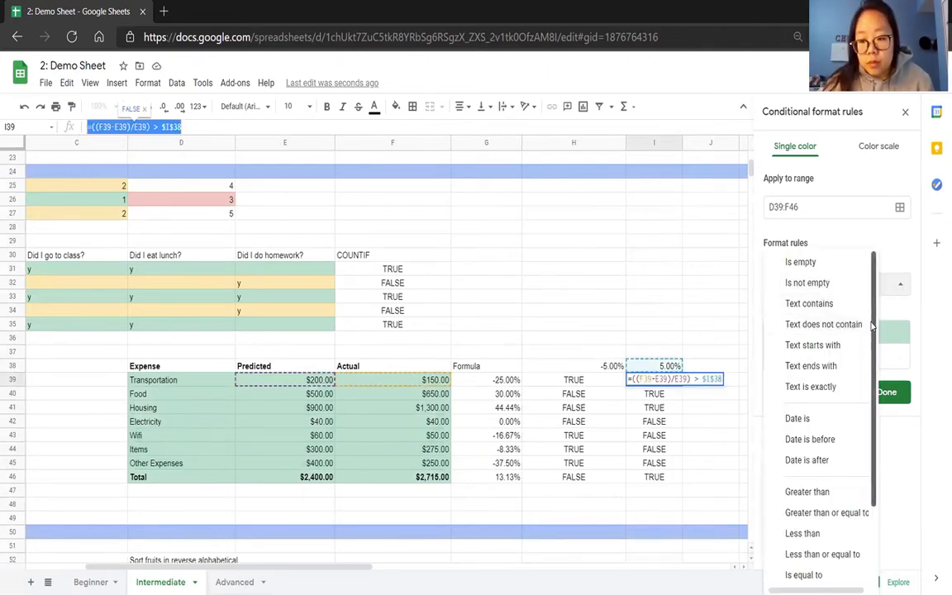
scroll(870, 423, "down", 3)
left_click(843, 570)
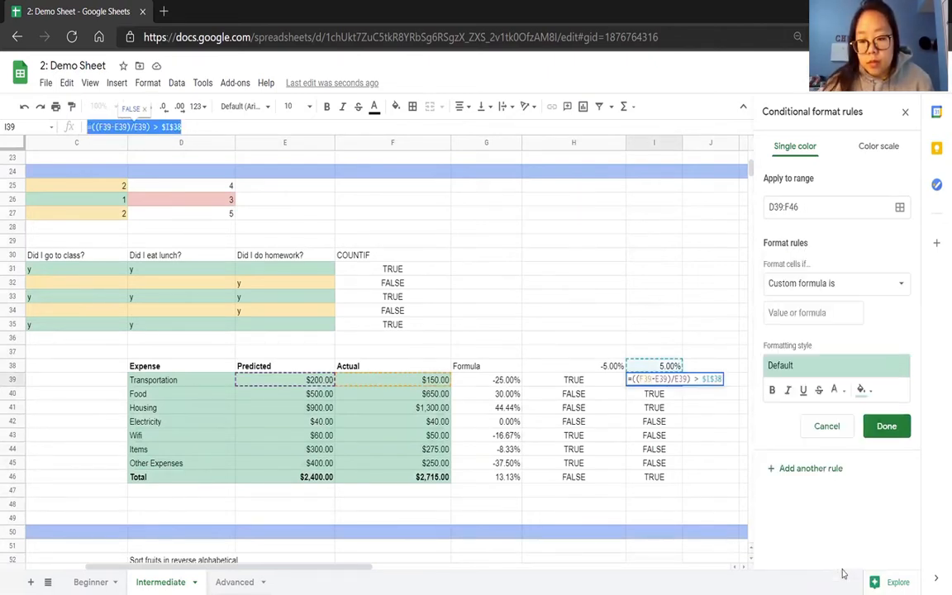
left_click(814, 312)
key("ctrl+v")
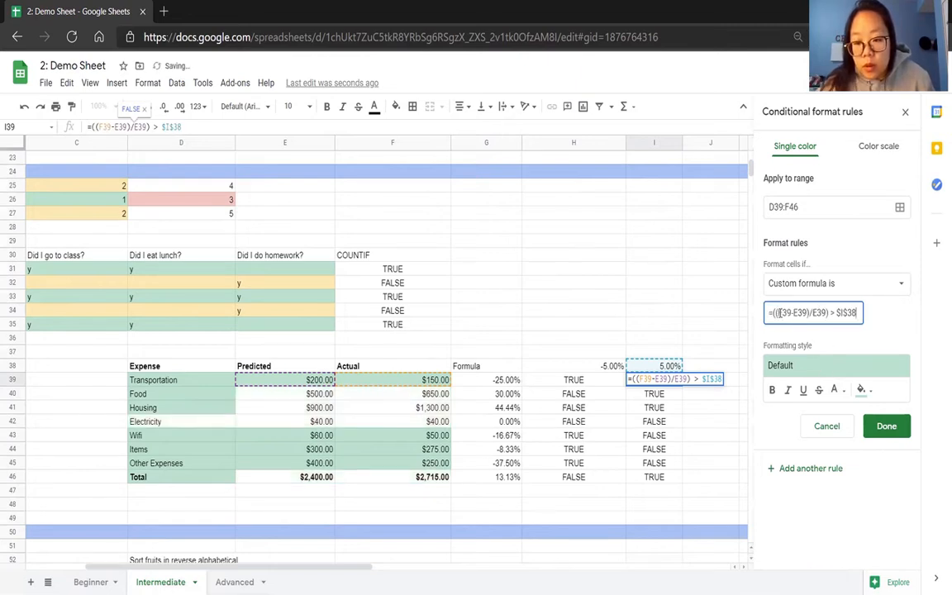
Lock the column references in the rule's formula as =(($F39- $E39)/$E39) > $I$38.
left_click(779, 312)
type("$")
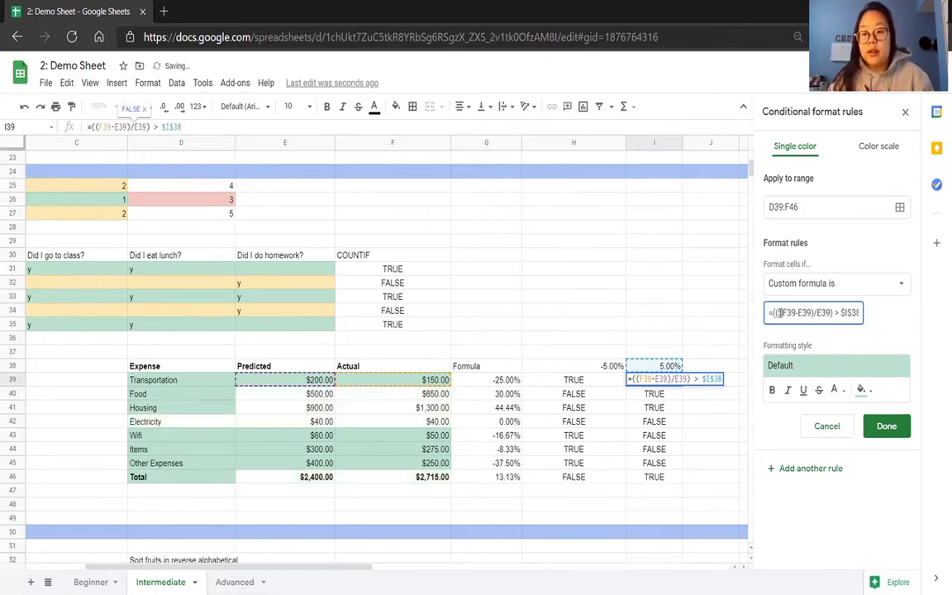
key("Right")
key("Right")
key("Right")
key("Right")
type("$F39-")
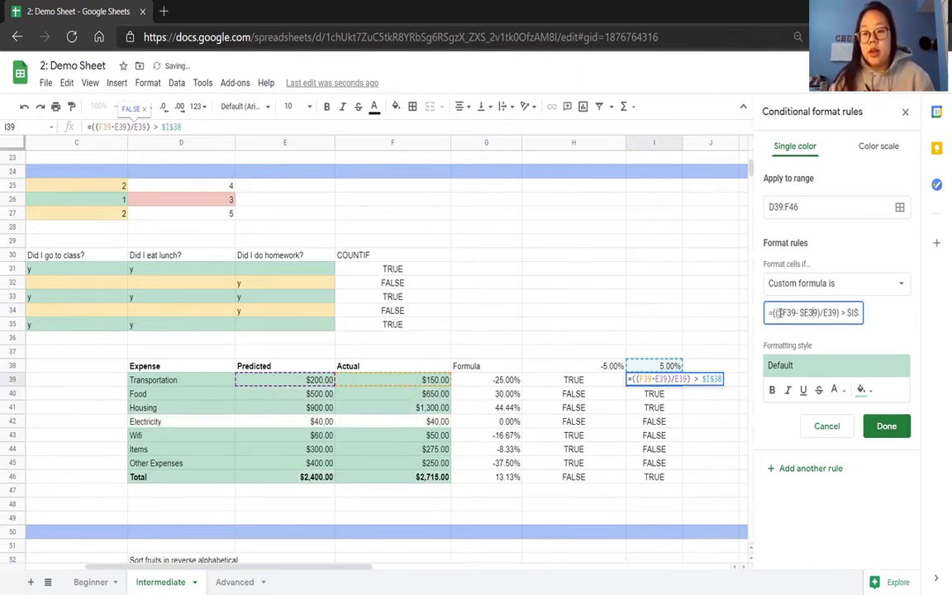
type("$")
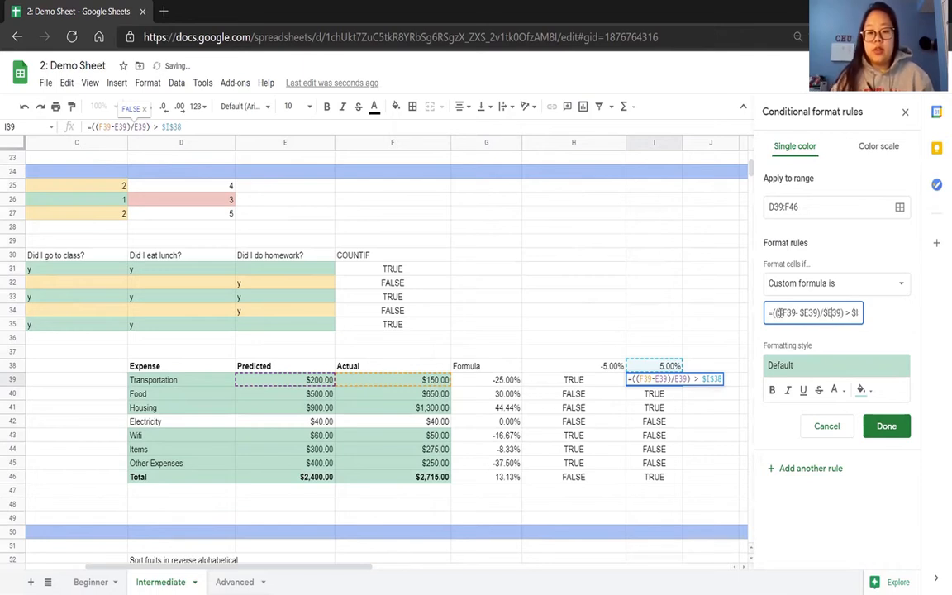
key("Right")
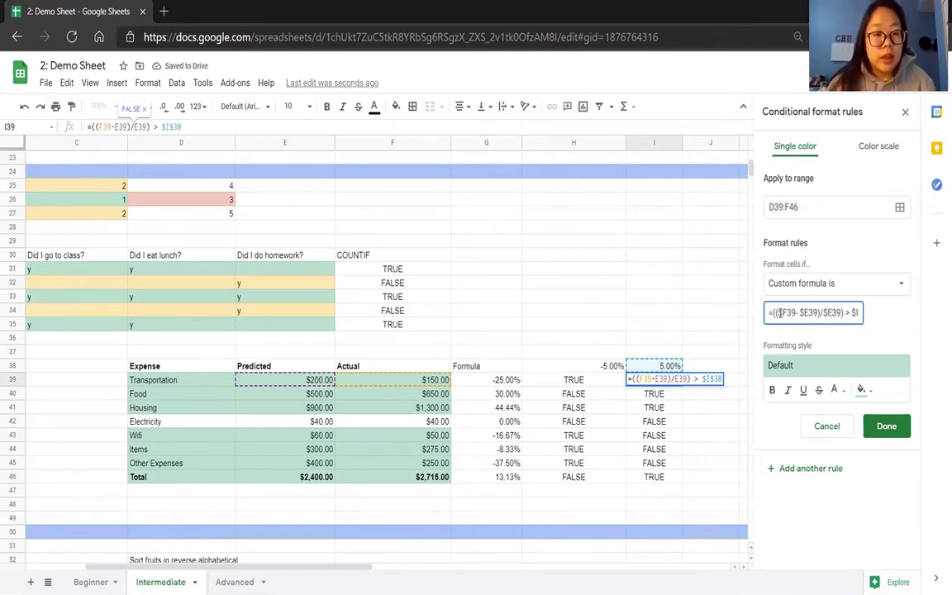
Give the over-threshold rule the red fill preset, save it and leave I39's formula unchanged.
left_click(785, 365)
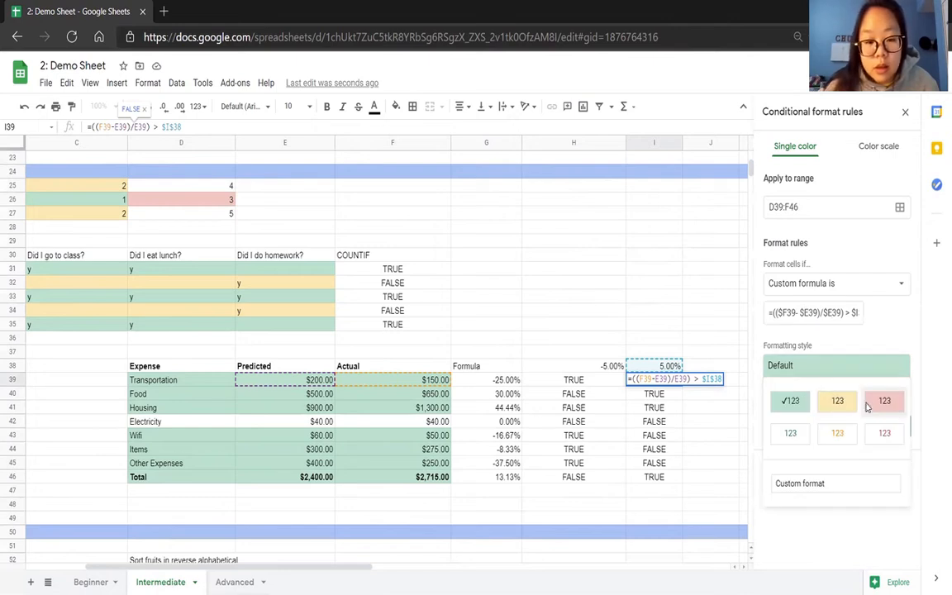
left_click(880, 402)
left_click(885, 427)
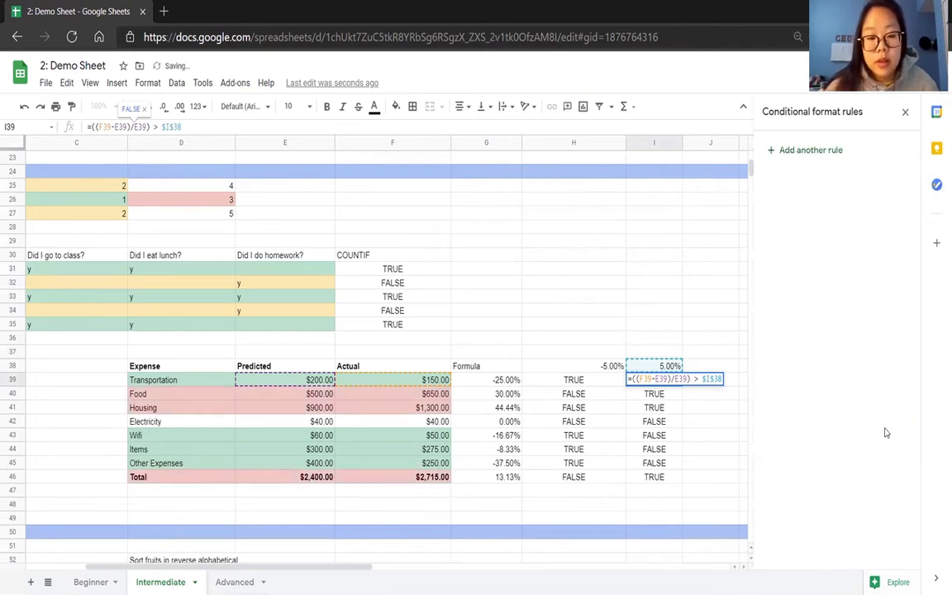
left_click(414, 504)
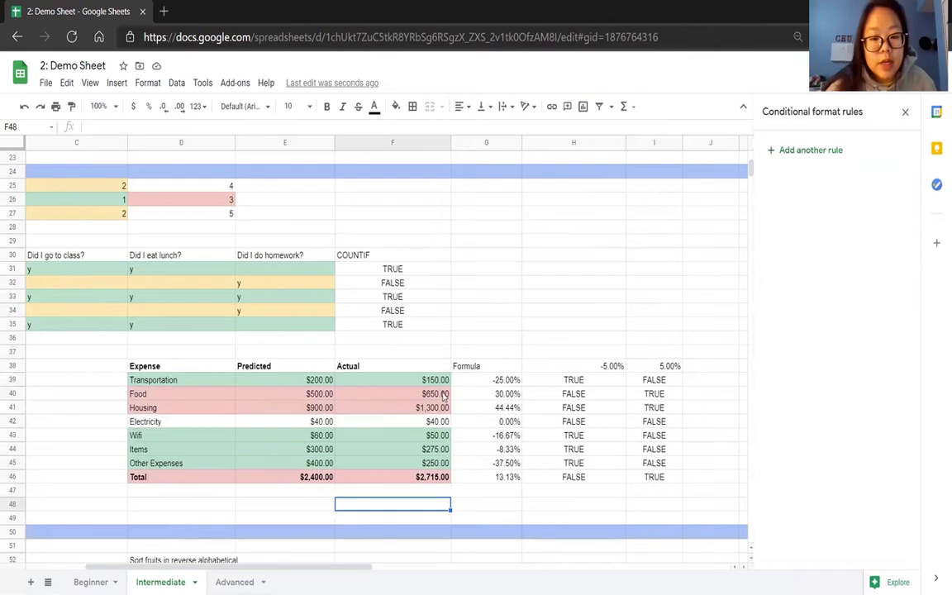
Compare the row highlighting with the over-5% results in I40:I41 and the Actual amounts in F43:F45.
left_click_drag(656, 395, 655, 407)
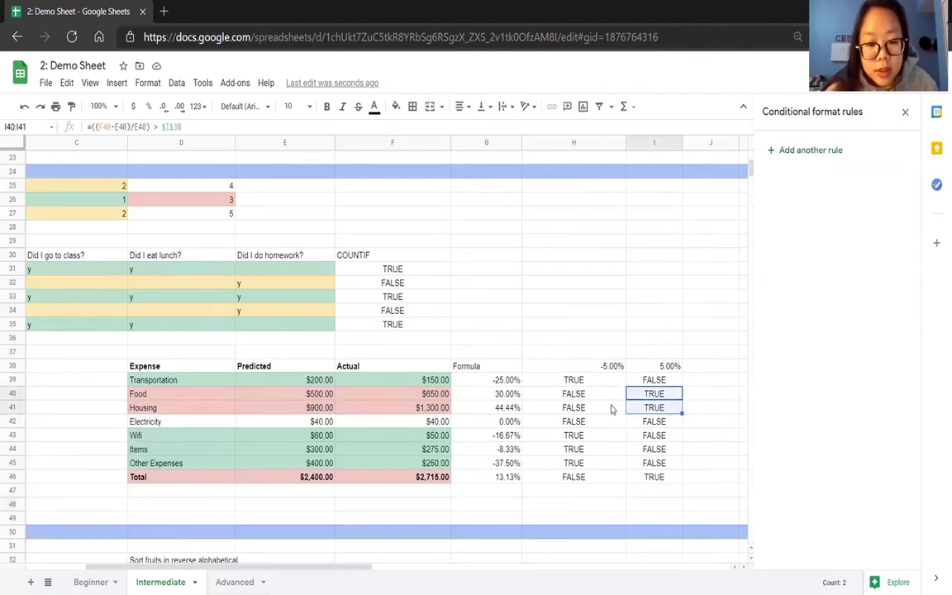
left_click_drag(443, 440, 446, 468)
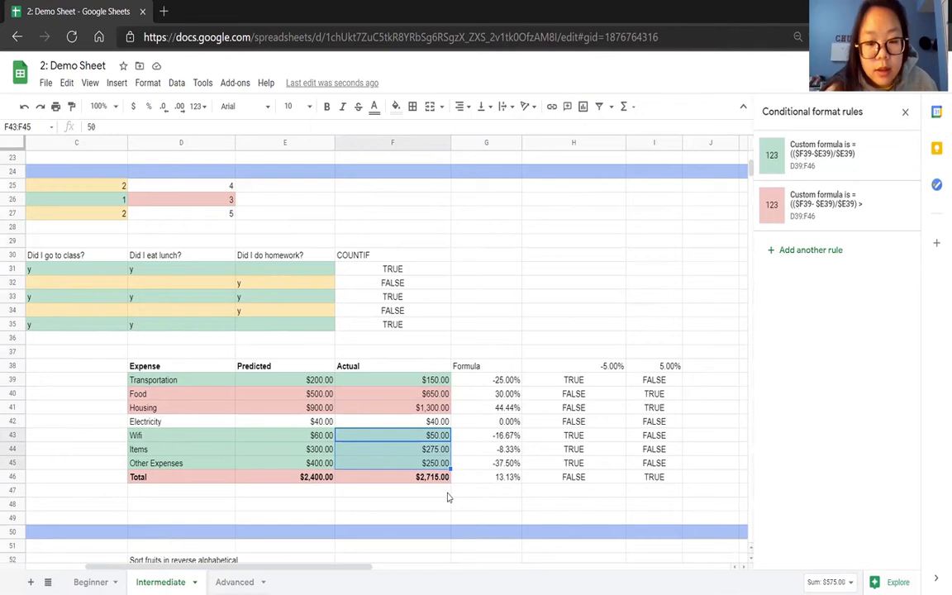
left_click(447, 494)
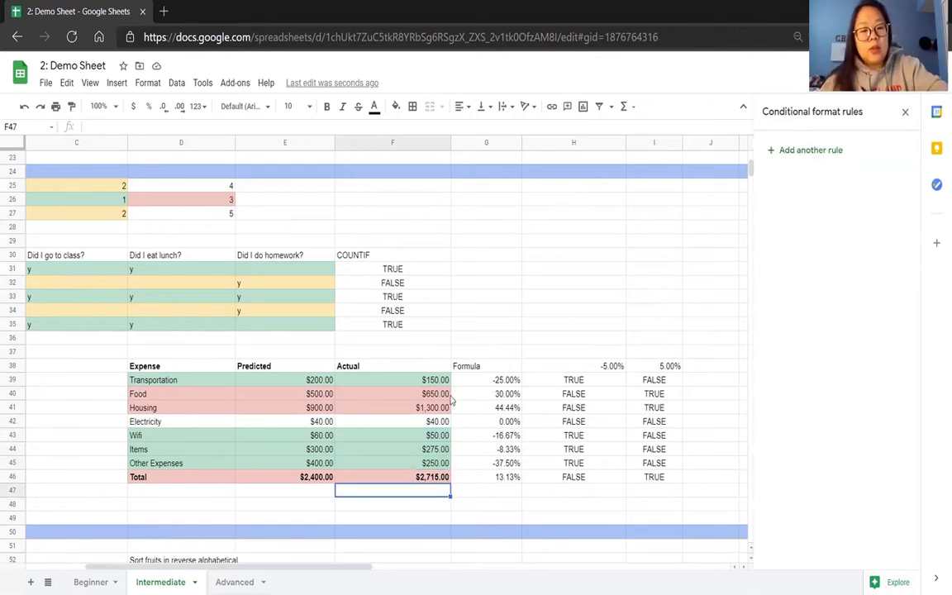
Add a white-to-green color scale rule to the fruit table A39:B48 and inspect the shading of its frequencies.
scroll(452, 400, "left", 3)
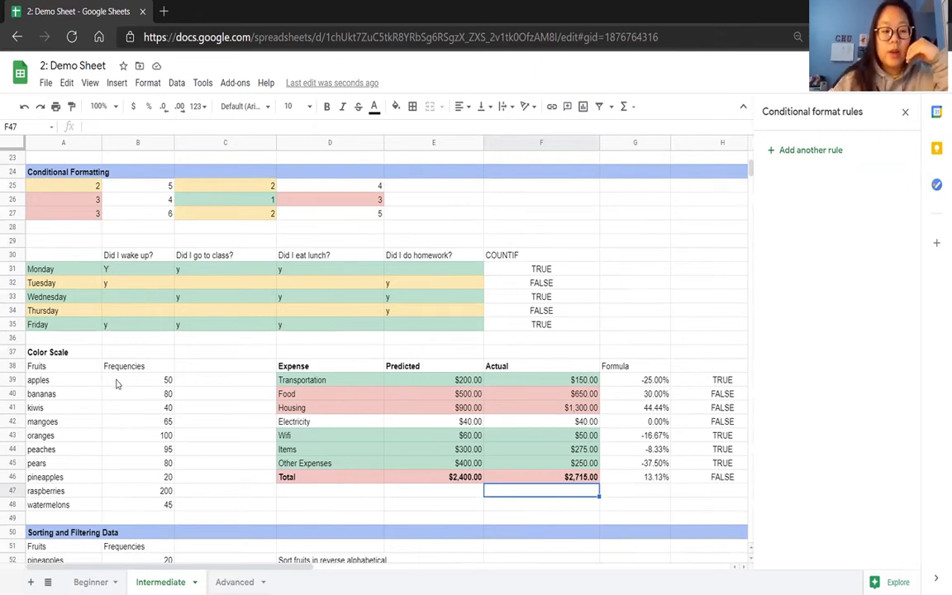
left_click_drag(53, 380, 135, 506)
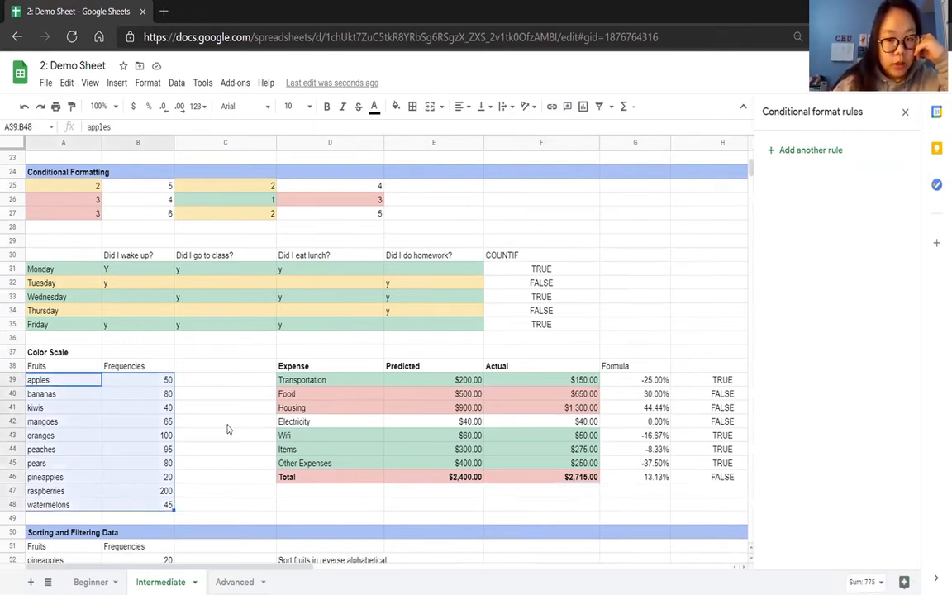
left_click(818, 151)
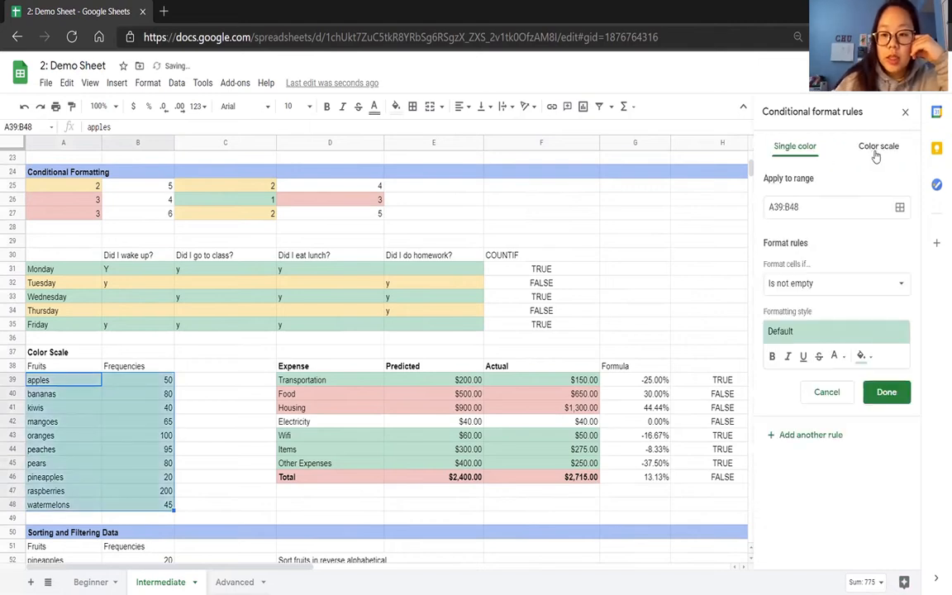
left_click(864, 146)
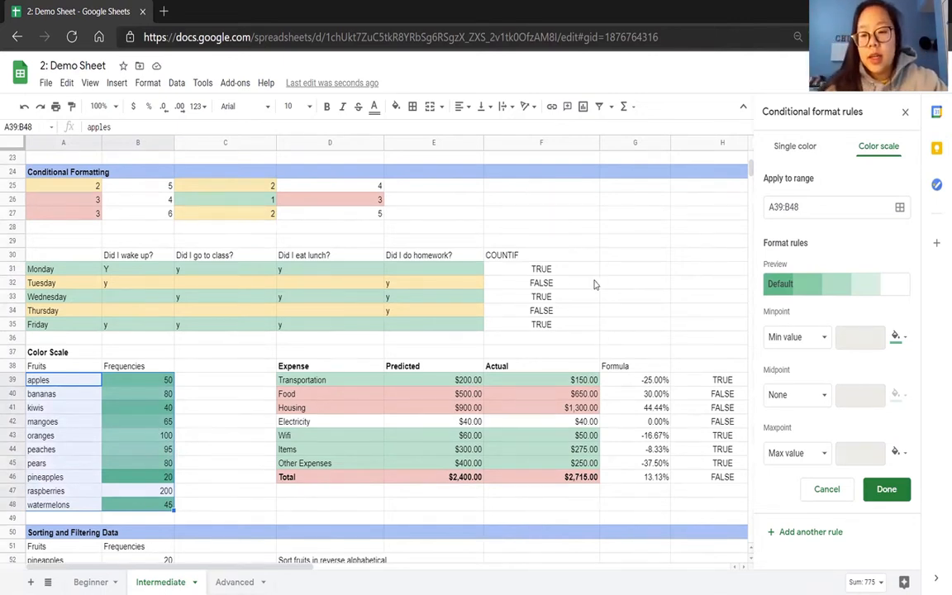
left_click(856, 286)
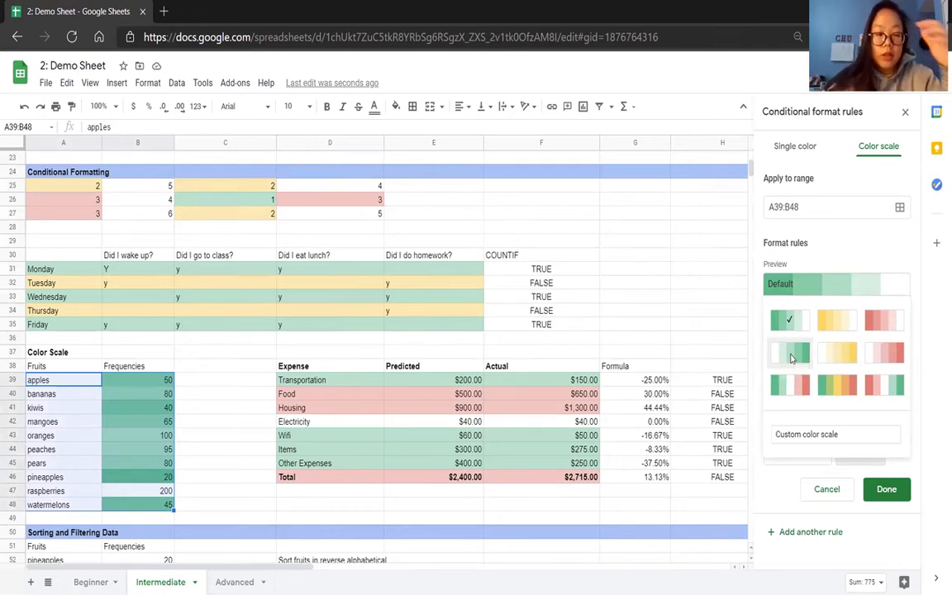
left_click(790, 354)
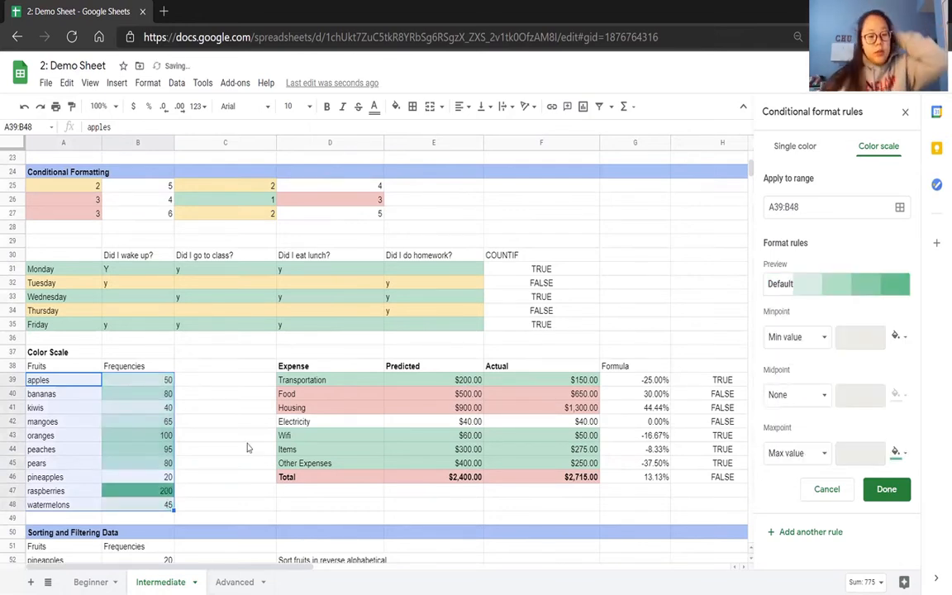
left_click(215, 451)
left_click_drag(166, 378, 155, 494)
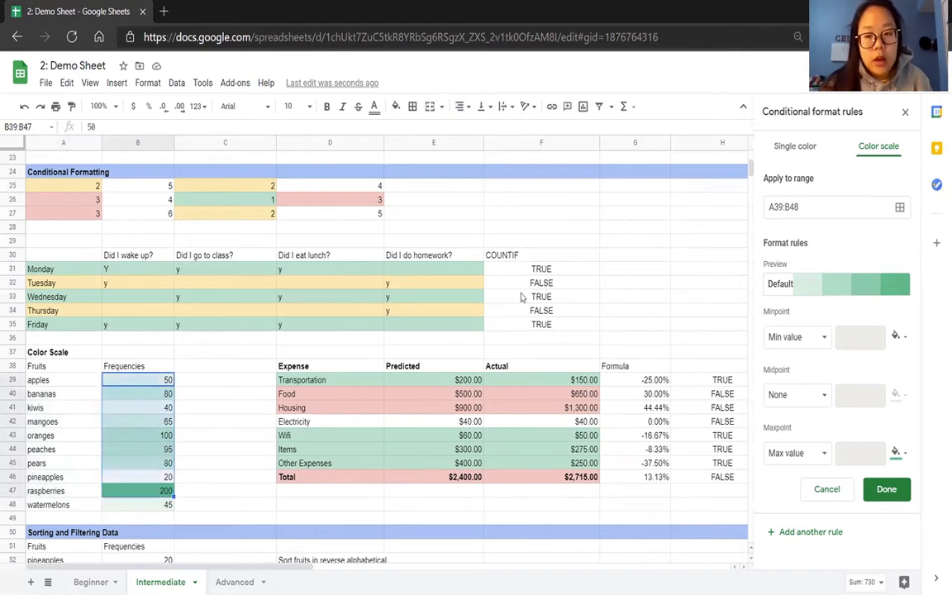
Set the color scale's minpoint to Number 40, save the rule and check the shading of the low frequencies.
left_click(815, 342)
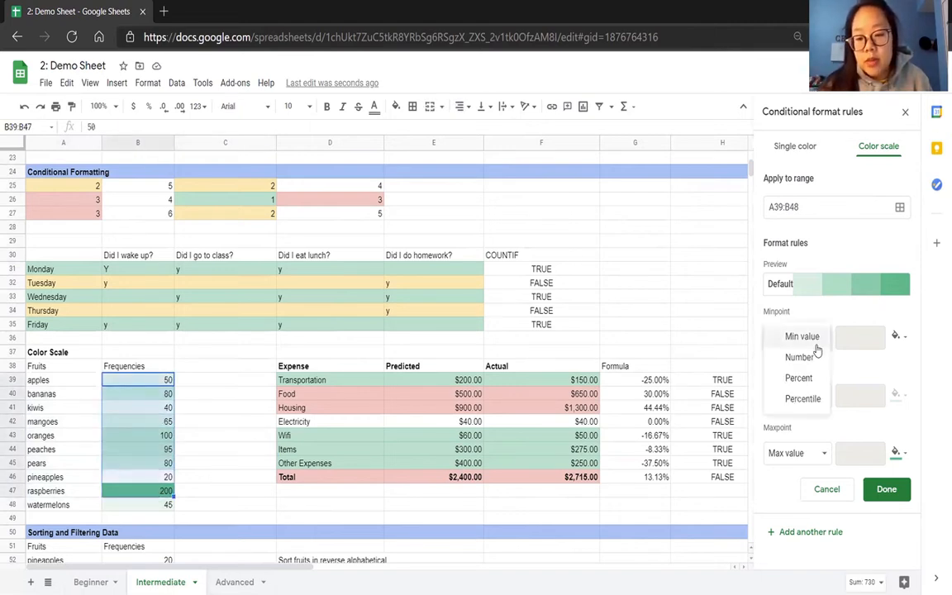
left_click(796, 355)
type("20")
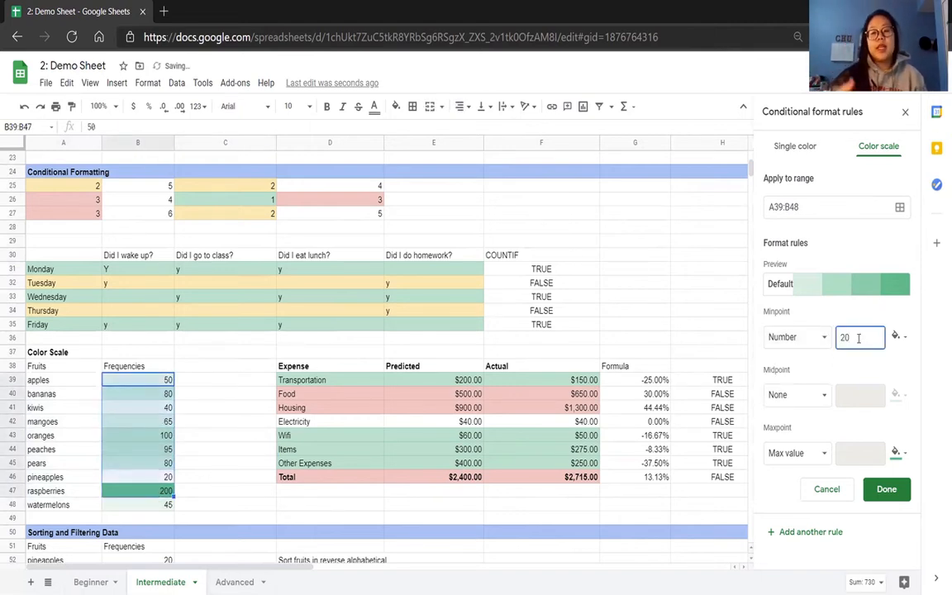
key("BackSpace")
key("BackSpace")
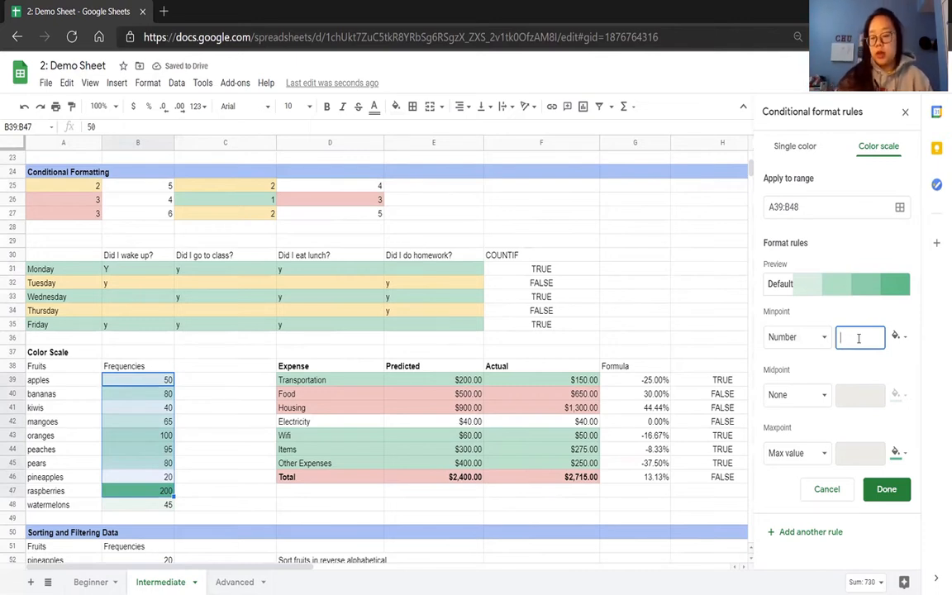
type("40")
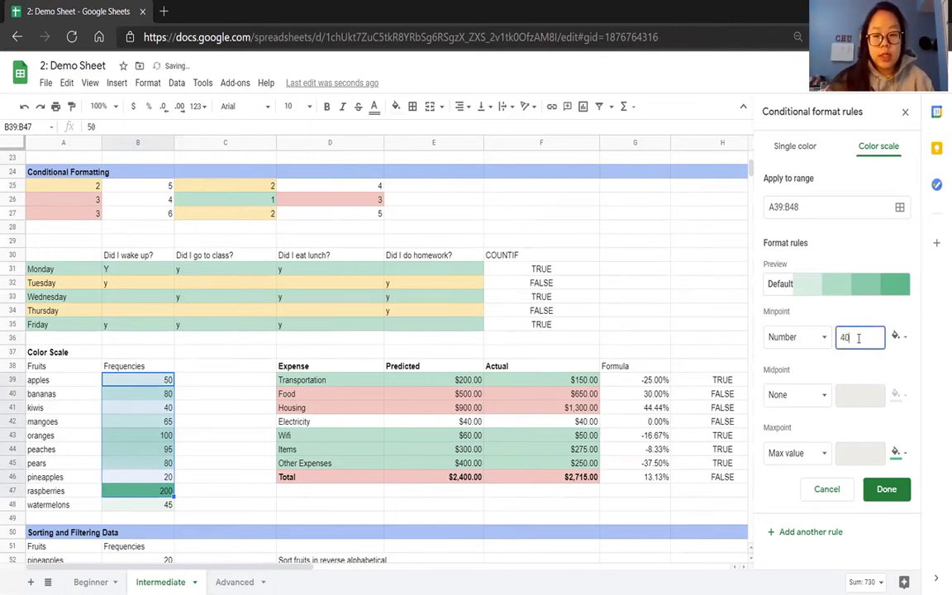
left_click(884, 489)
left_click(165, 407)
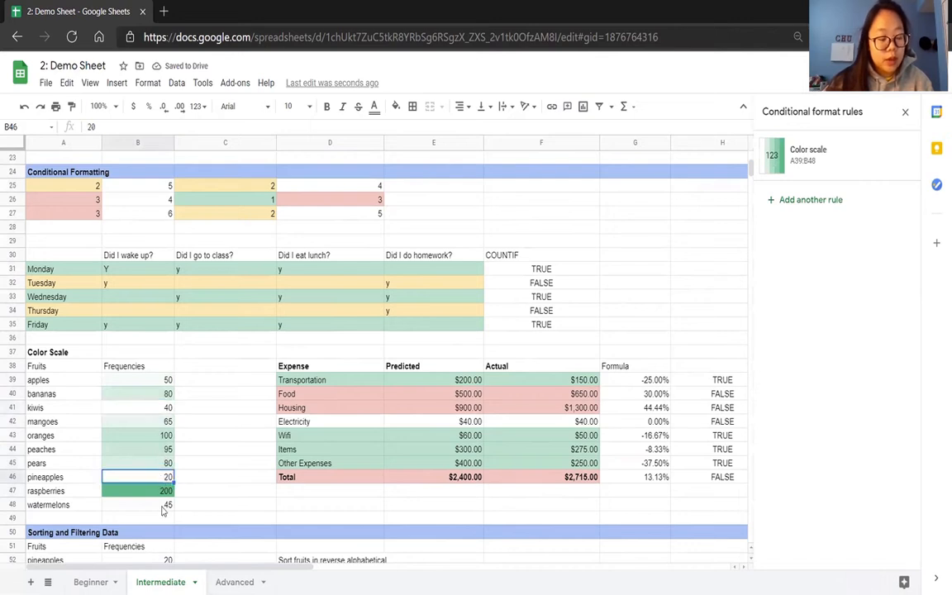
left_click(187, 505)
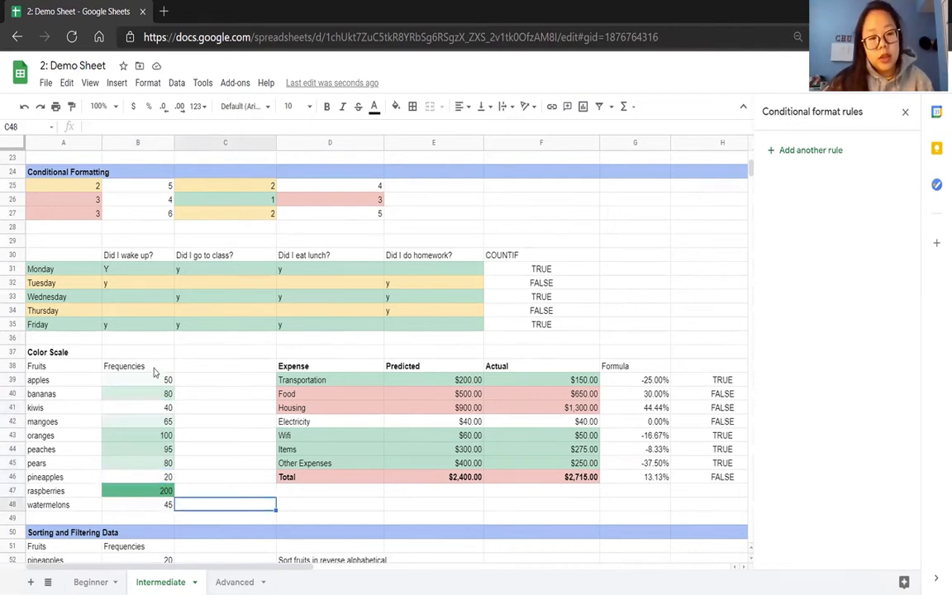
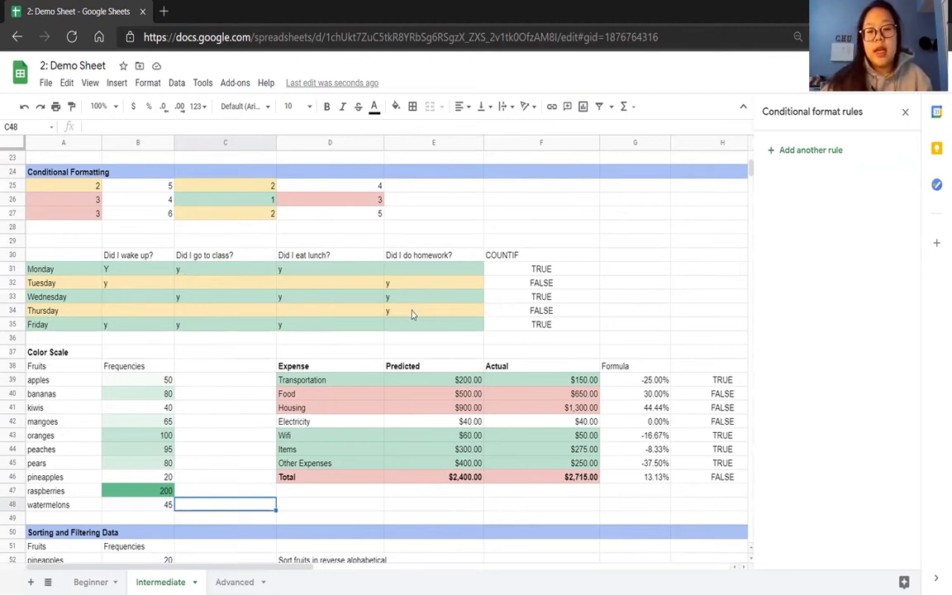
Close the conditional format rules and bring up the Sorting and Filtering Data section.
left_click_drag(628, 379, 628, 435)
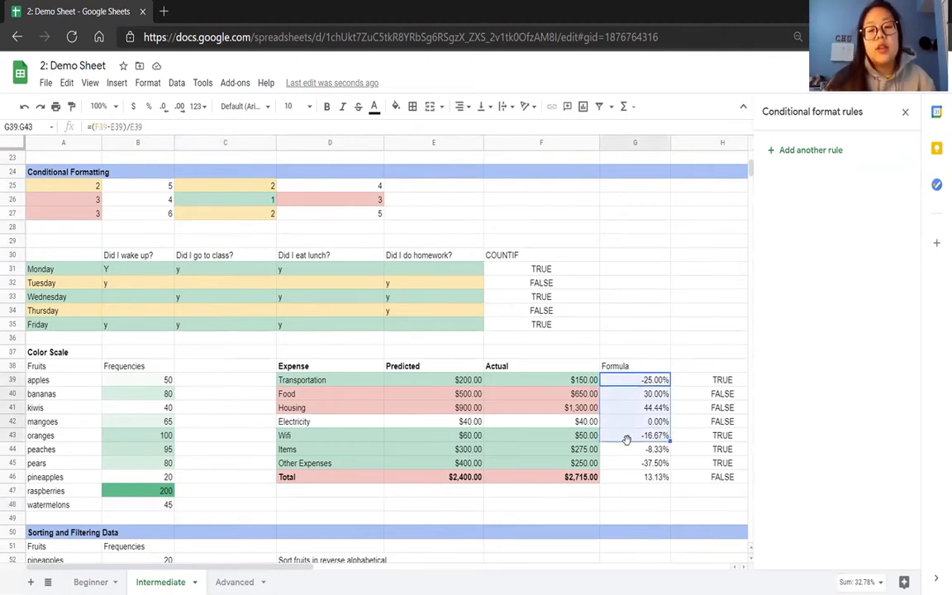
left_click(624, 352)
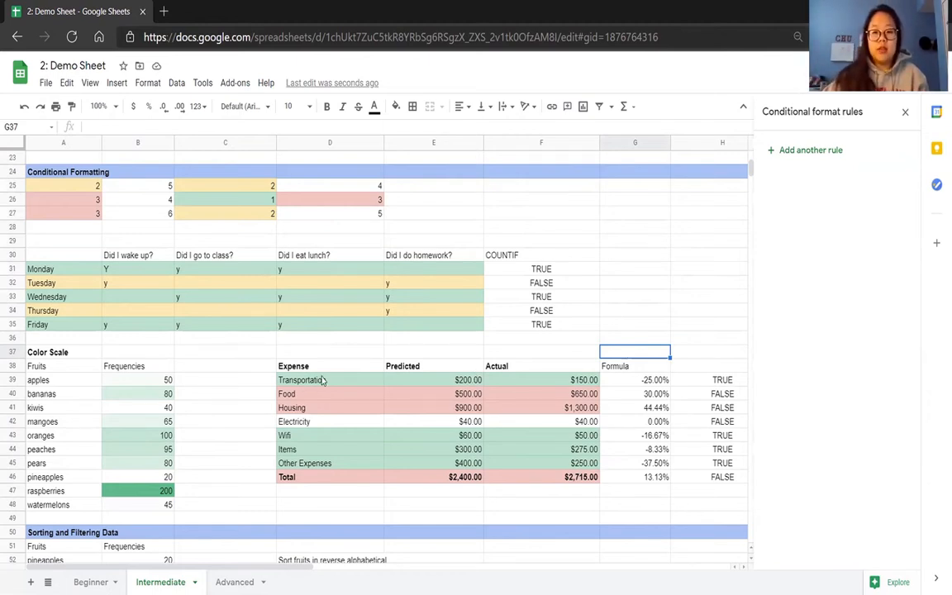
left_click(207, 407)
scroll(207, 408, "down", 1)
scroll(207, 408, "down", 6)
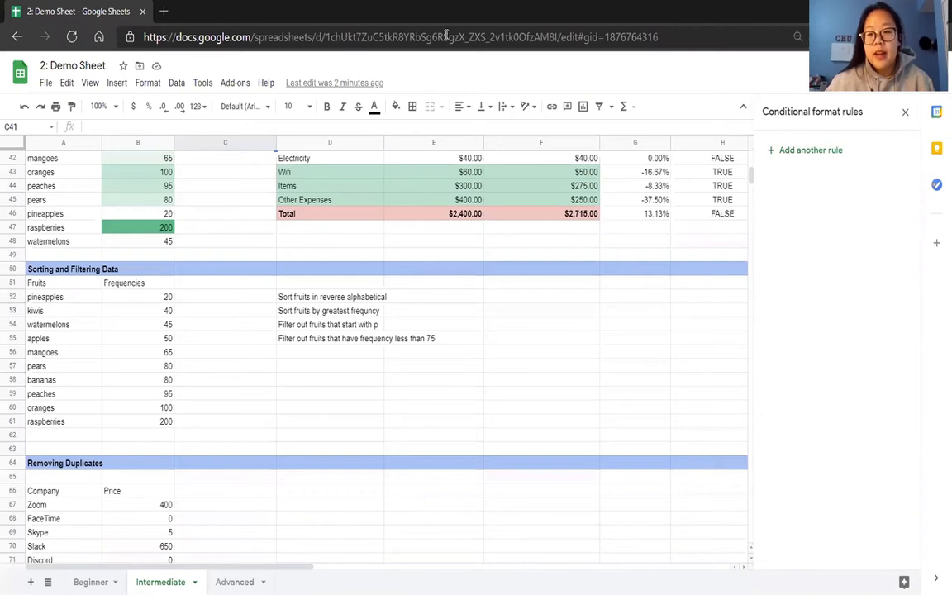
left_click(906, 110)
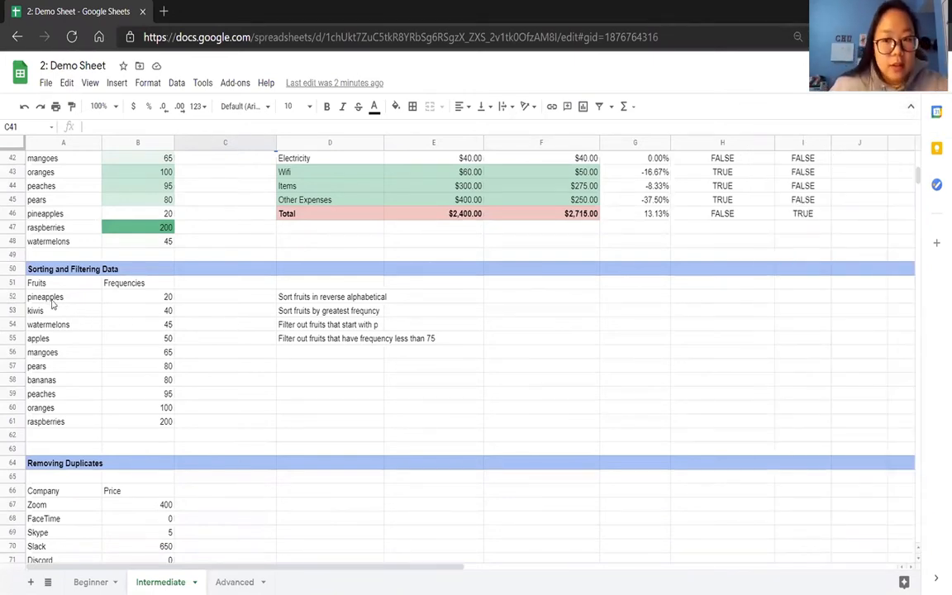
scroll(47, 277, "down", 1)
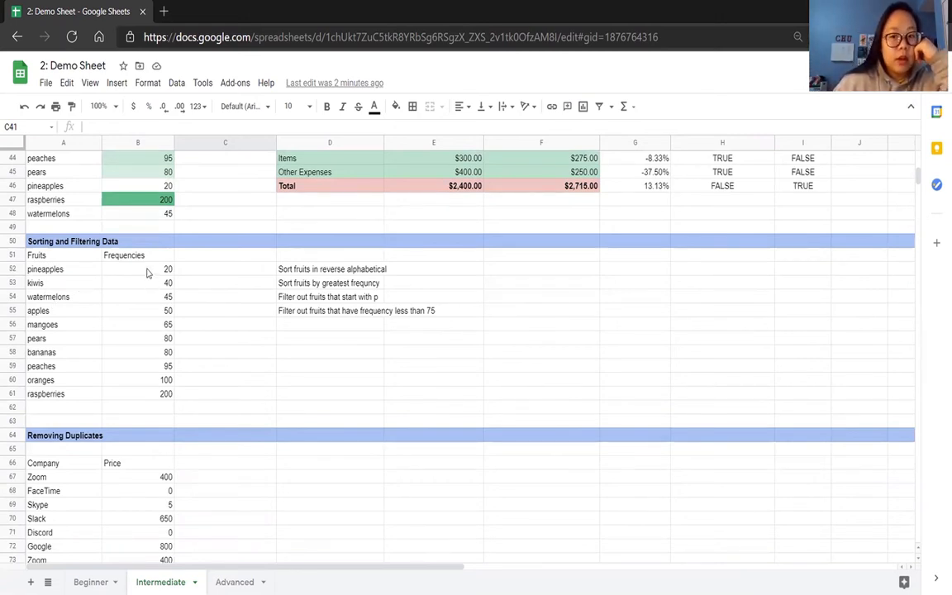
left_click(78, 272)
left_click_drag(79, 274, 79, 393)
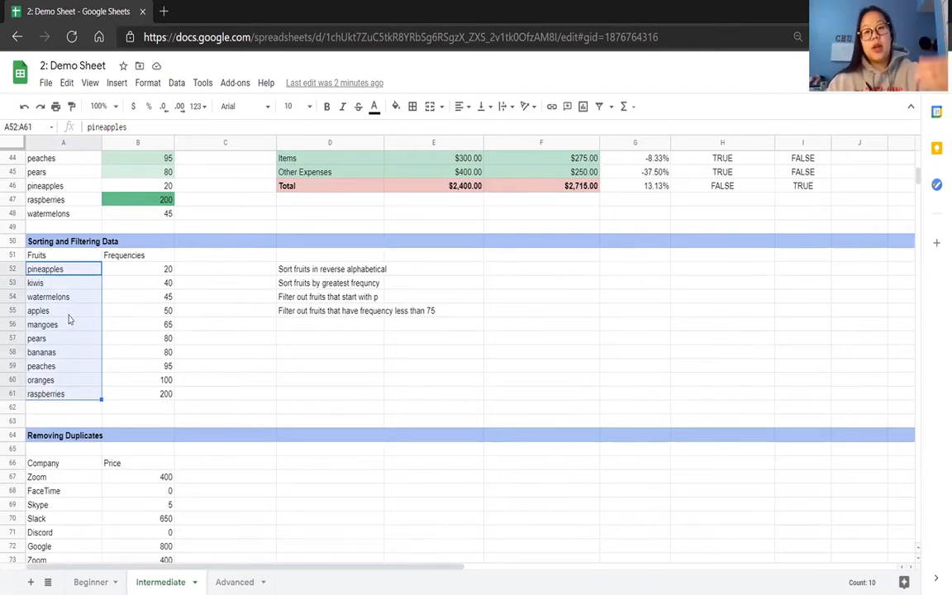
left_click(121, 282)
left_click_drag(86, 270, 166, 398)
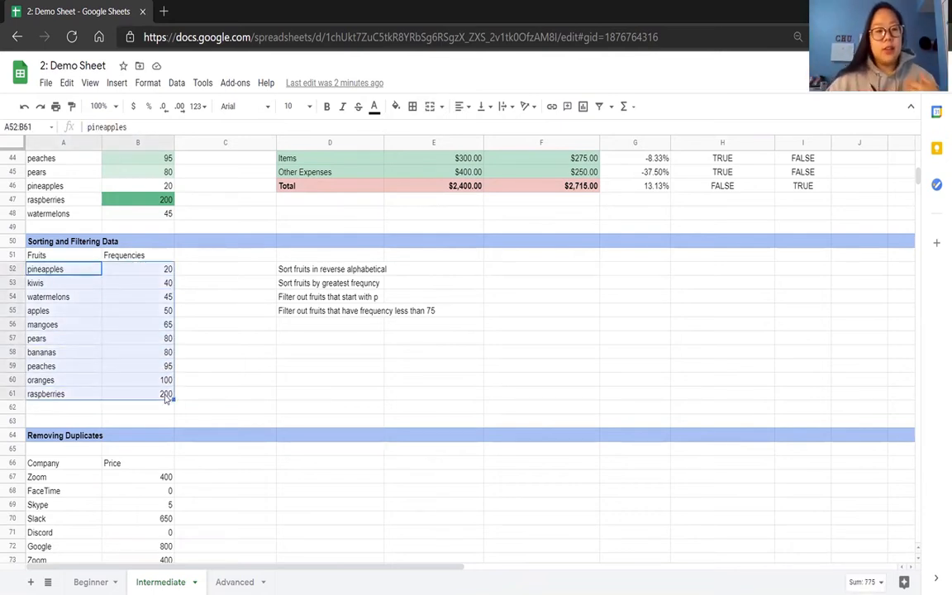
left_click(176, 83)
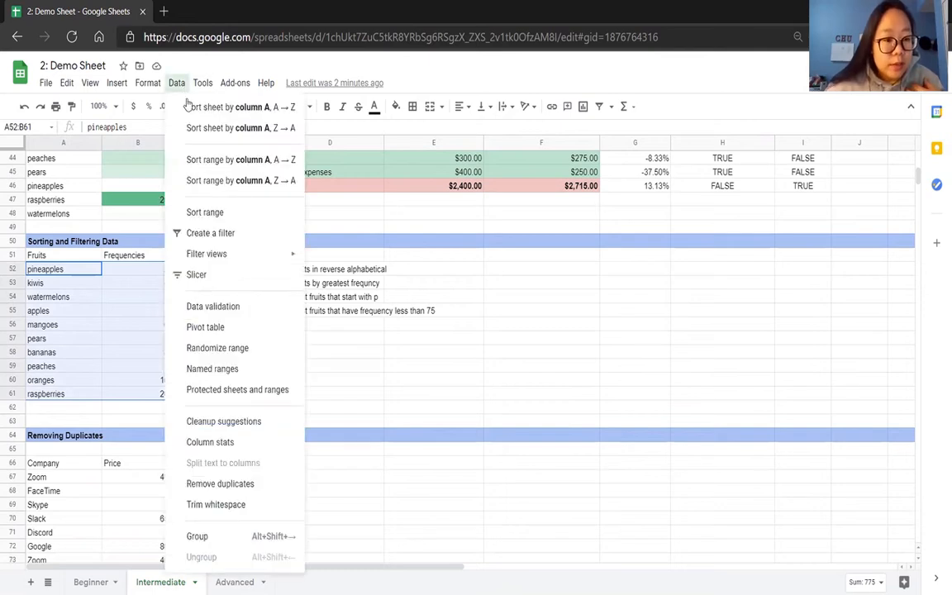
left_click(206, 213)
left_click(416, 277)
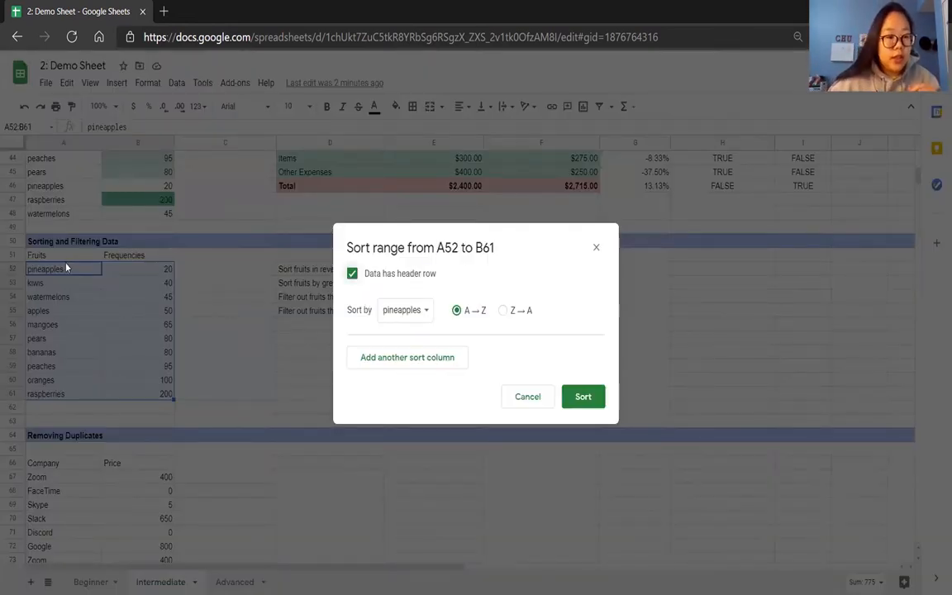
left_click(395, 313)
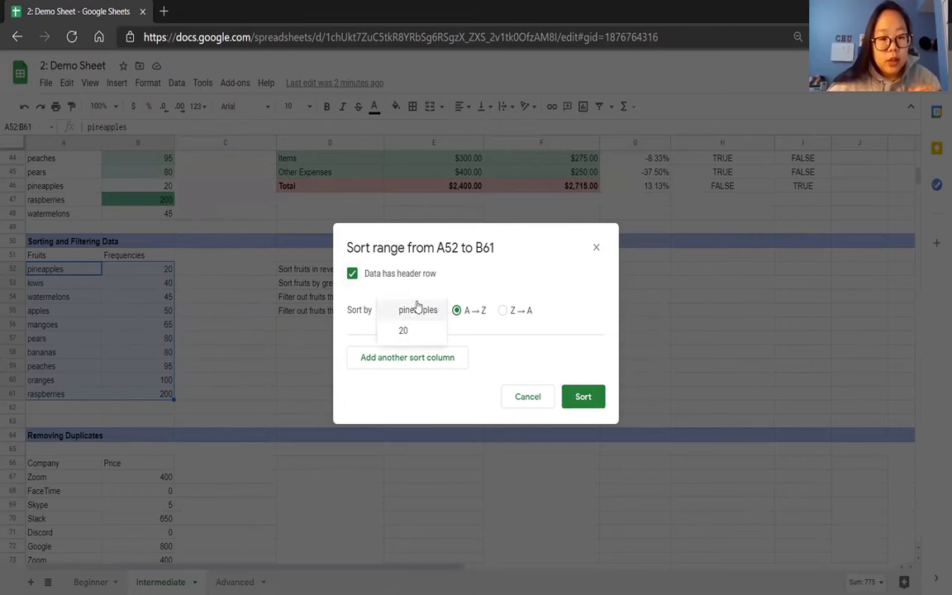
left_click(595, 247)
left_click(596, 247)
Sort the range A51:B61, with its header row, by Fruits in descending Z→A order.
left_click_drag(41, 255, 153, 395)
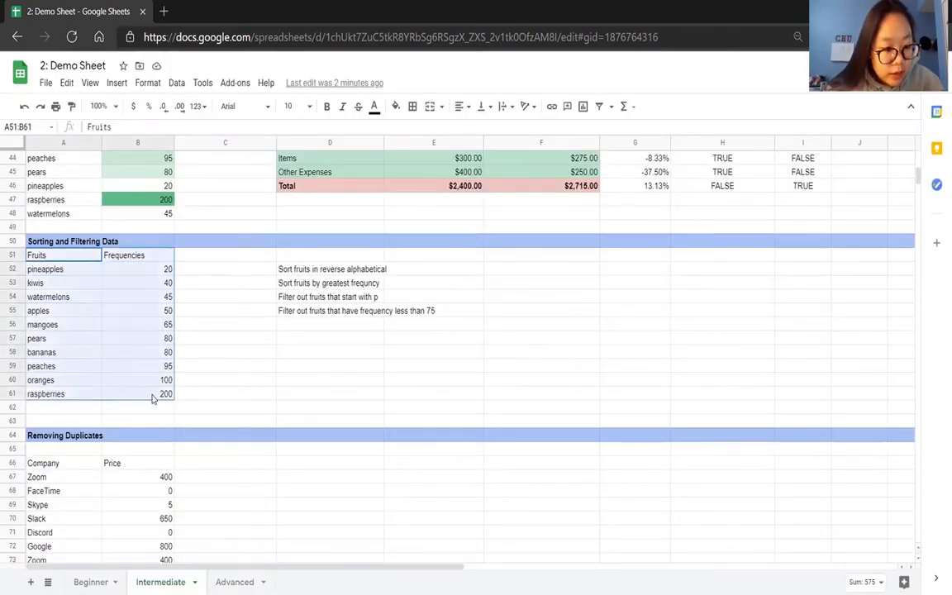
left_click(175, 83)
left_click(238, 212)
left_click(388, 274)
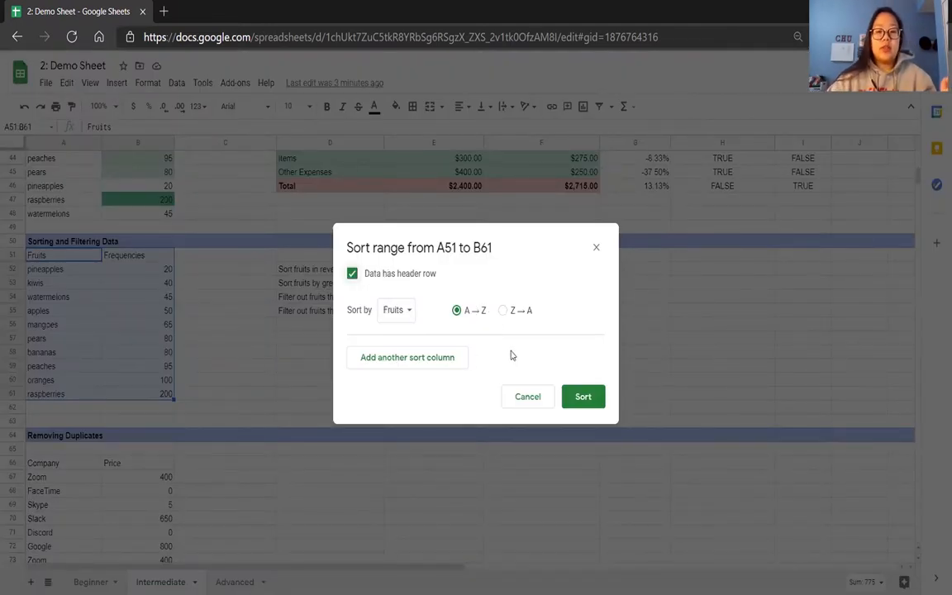
left_click(503, 310)
left_click(578, 396)
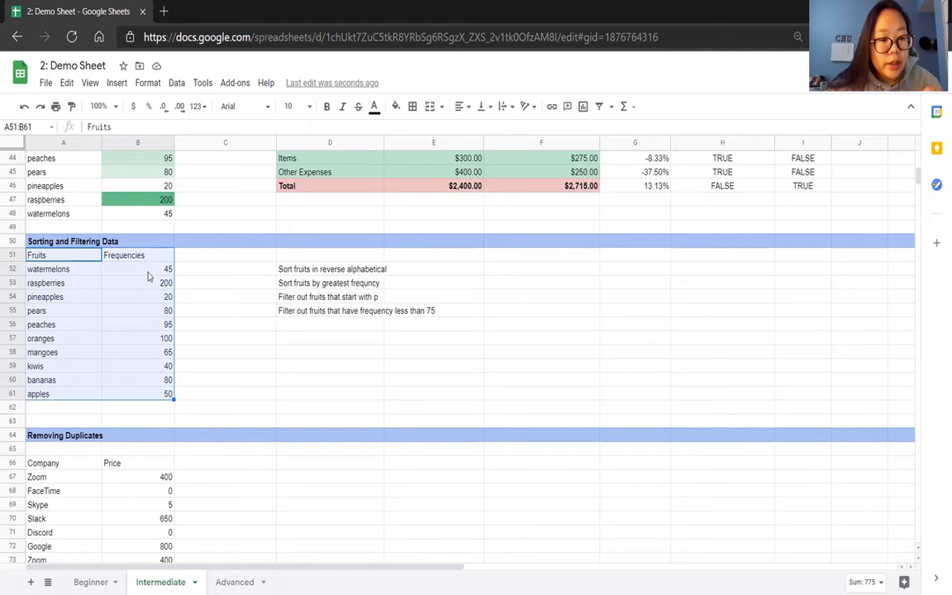
Sort the range A51:B61, with its header row, by Frequencies in descending Z→A order.
left_click(176, 83)
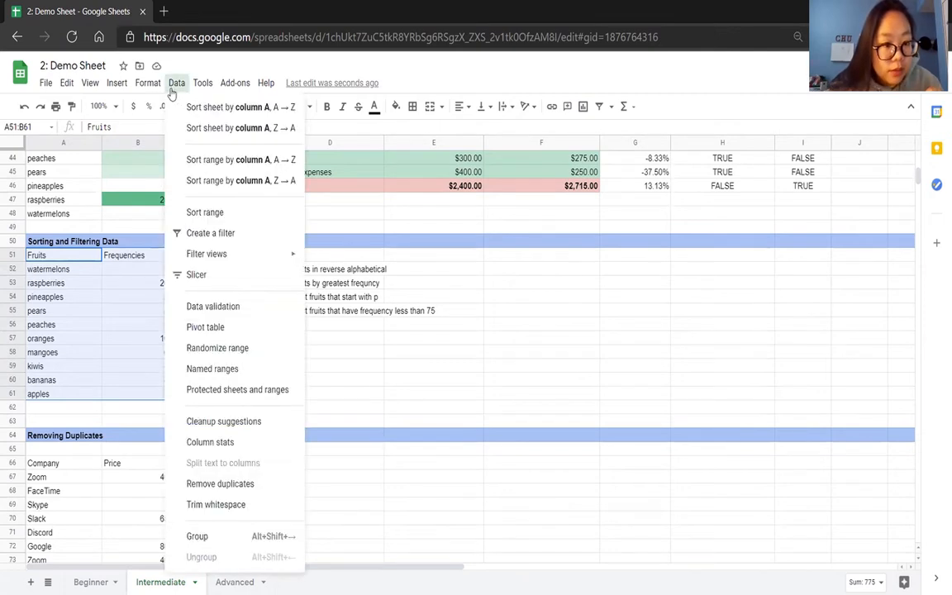
left_click(205, 211)
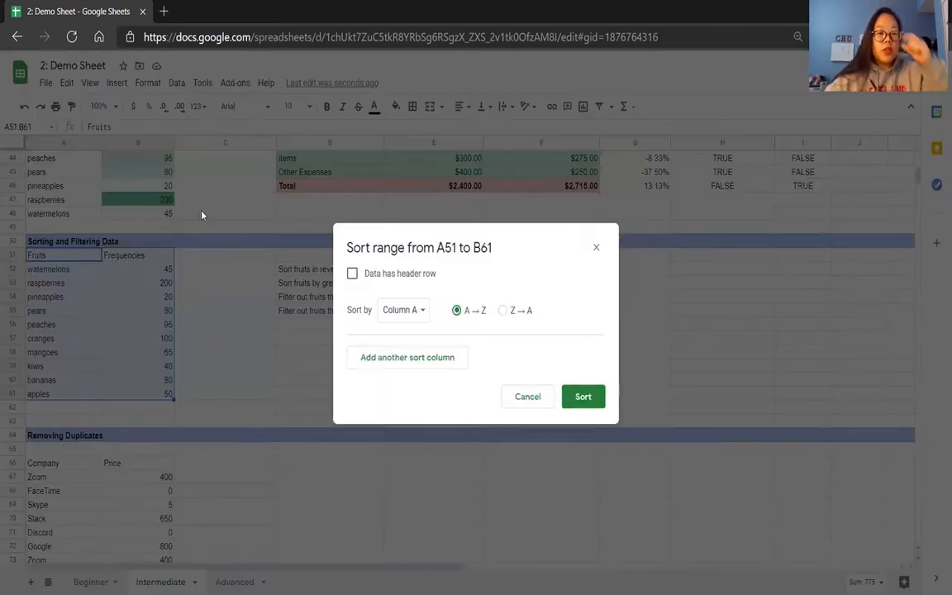
left_click(352, 273)
left_click(396, 311)
left_click(408, 332)
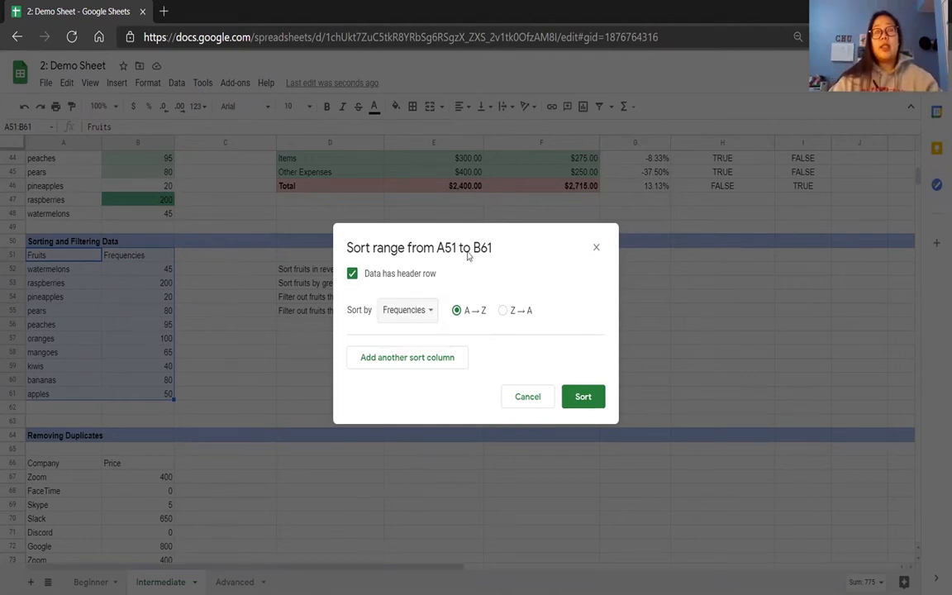
left_click(503, 311)
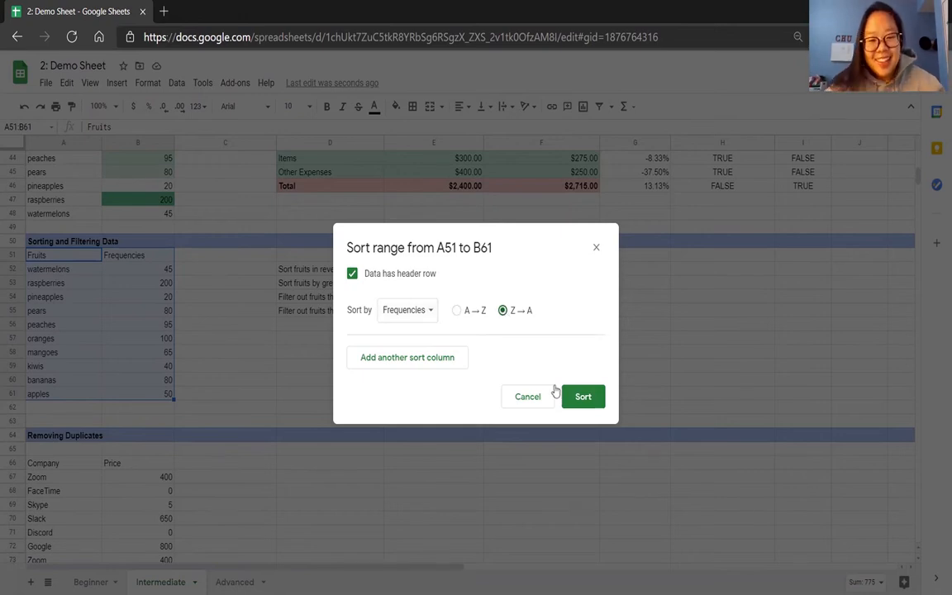
left_click(581, 396)
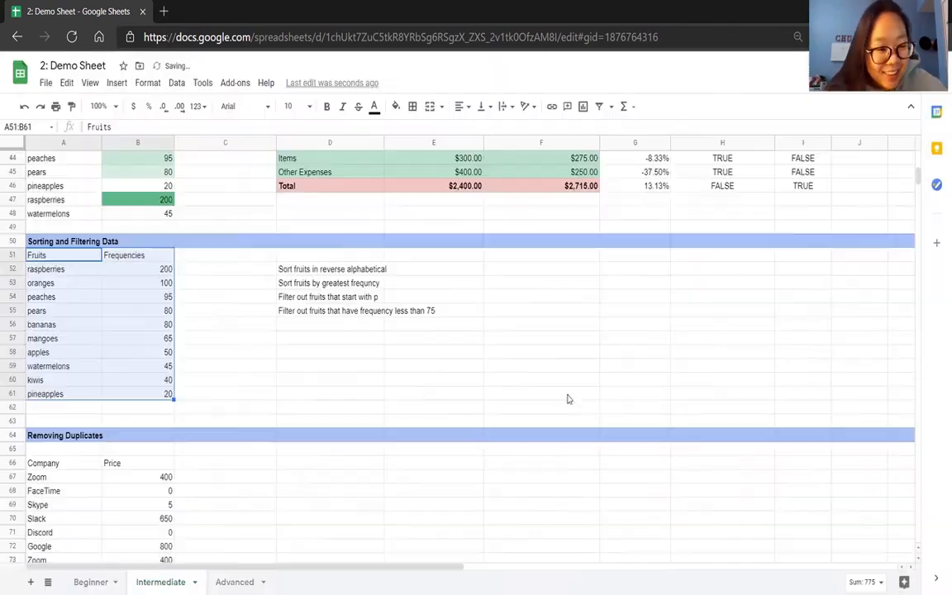
left_click(265, 316)
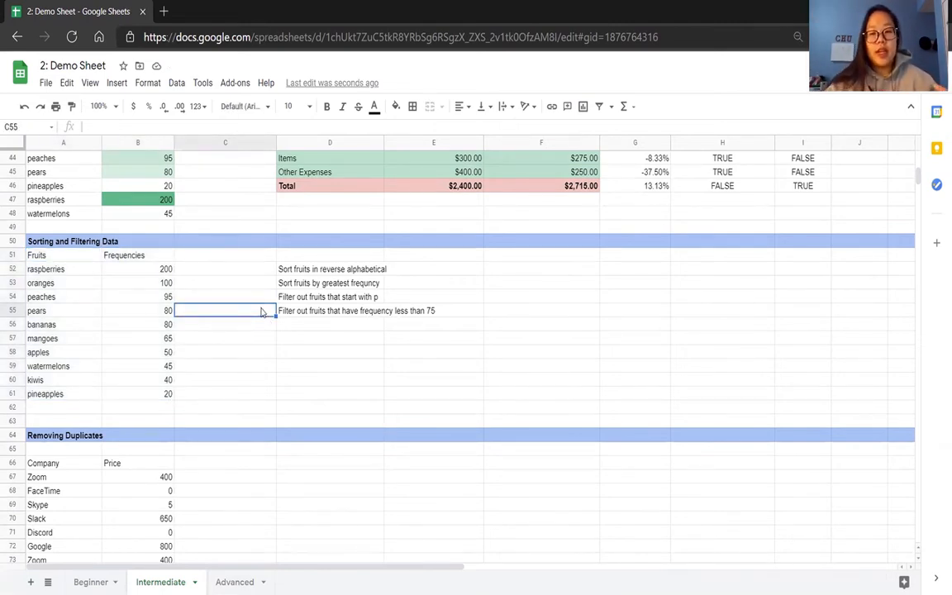
left_click_drag(73, 254, 148, 394)
left_click(177, 83)
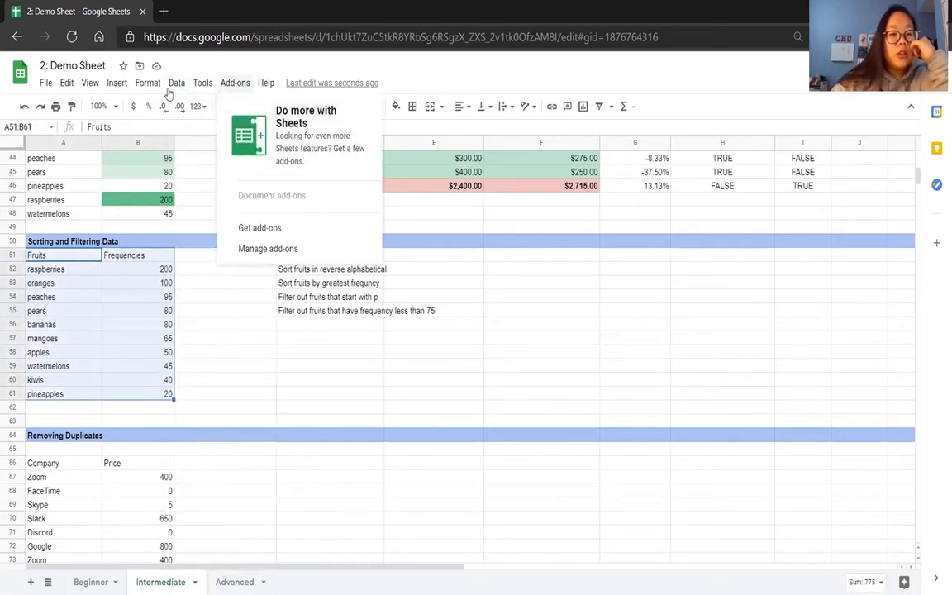
left_click(243, 40)
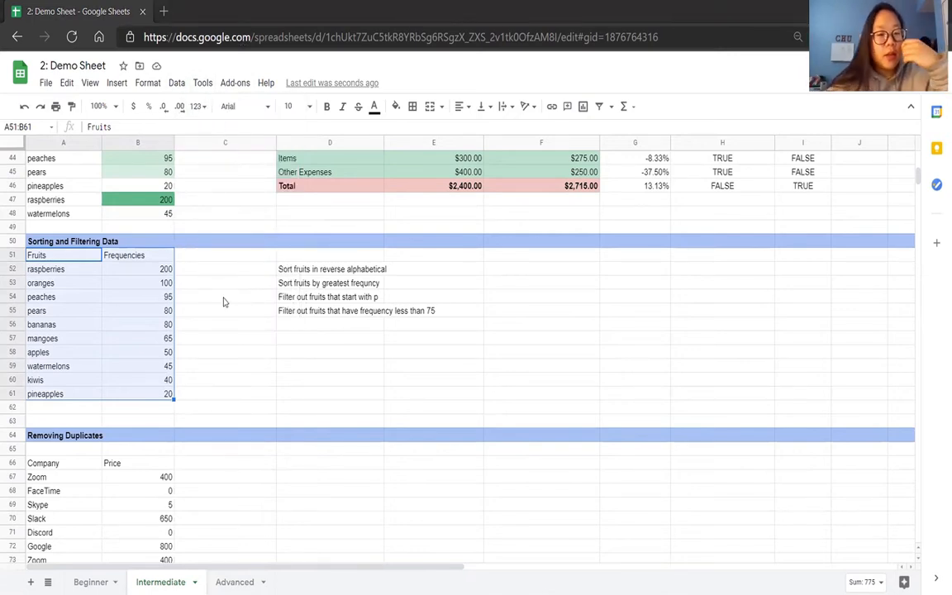
left_click(178, 83)
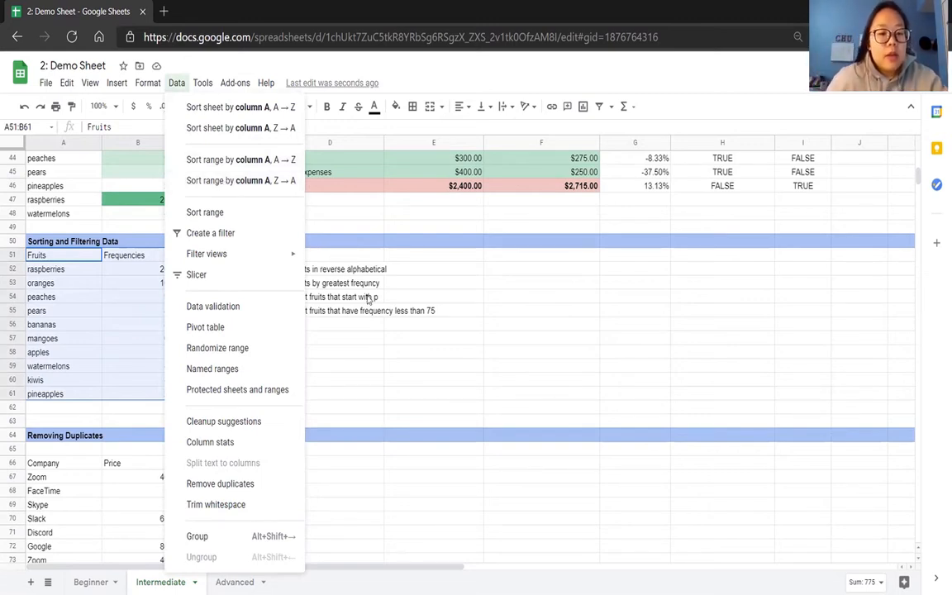
left_click(378, 344)
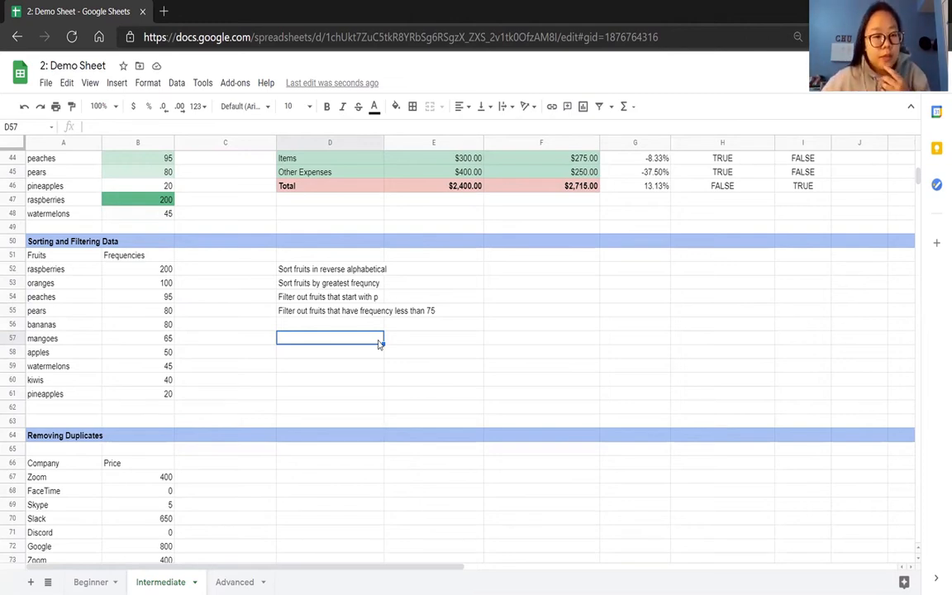
Create a filter on the fruit table A51:B61 for the exercise on fruits that start with p.
left_click(305, 300)
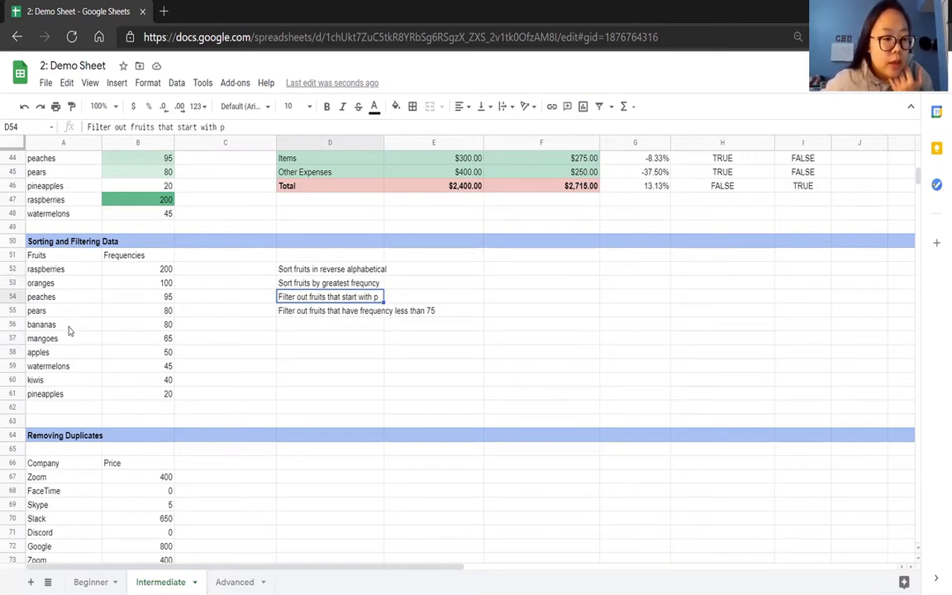
left_click(60, 258)
left_click_drag(60, 265, 112, 327)
left_click_drag(128, 382, 133, 395)
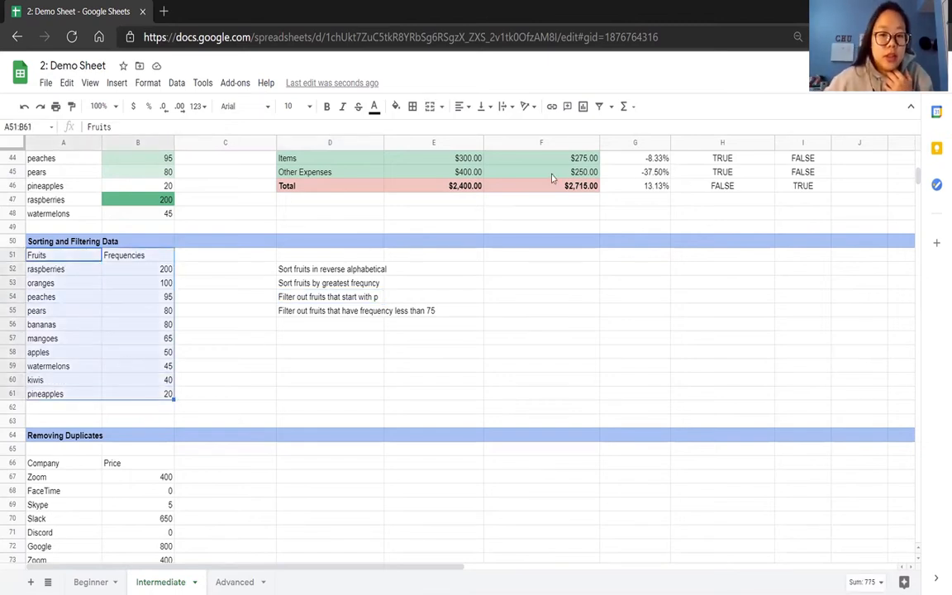
left_click(175, 82)
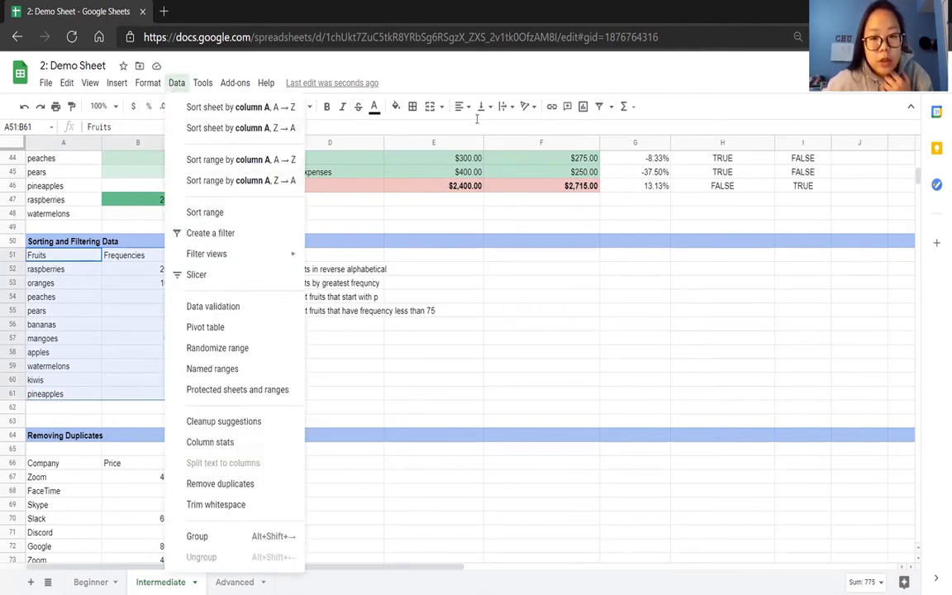
left_click(513, 74)
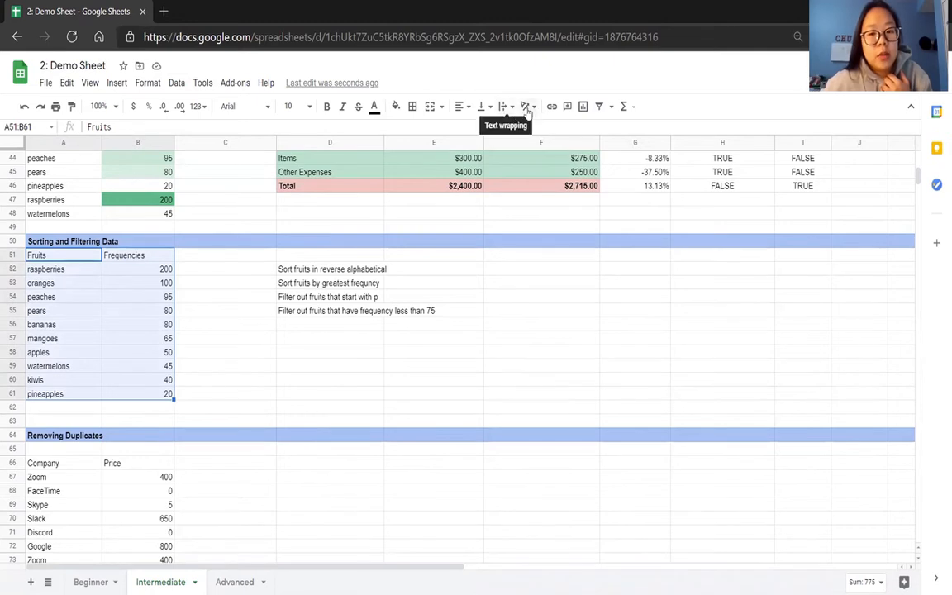
left_click(600, 107)
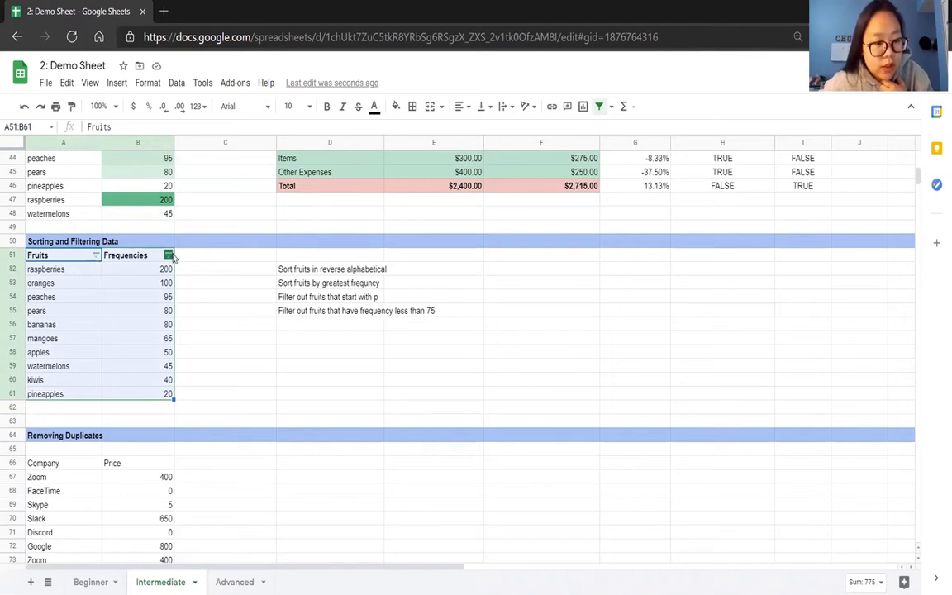
Try filtering peaches, pears and pineapples out of the Fruits column by value, and undo that filter.
left_click(96, 256)
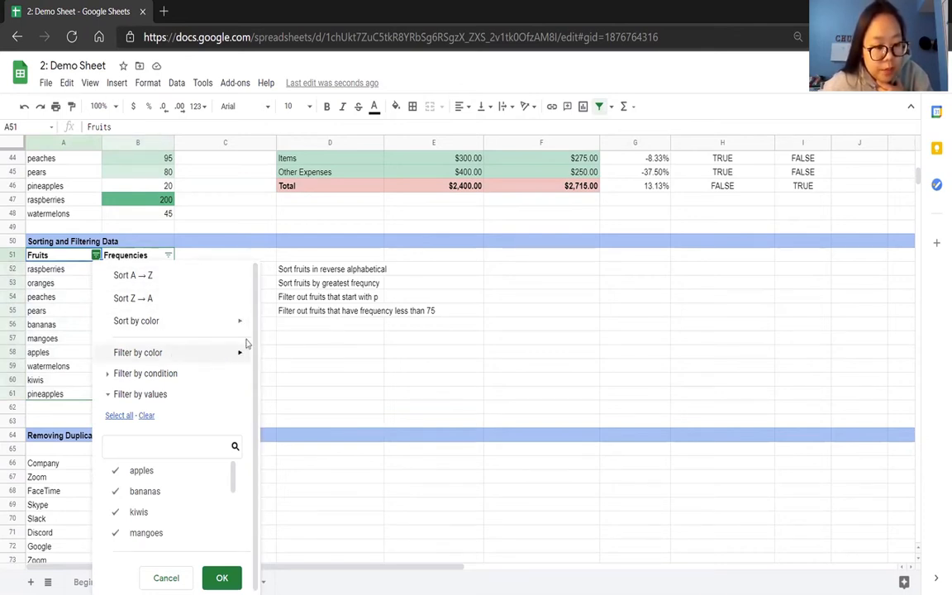
mouse_move(234, 358)
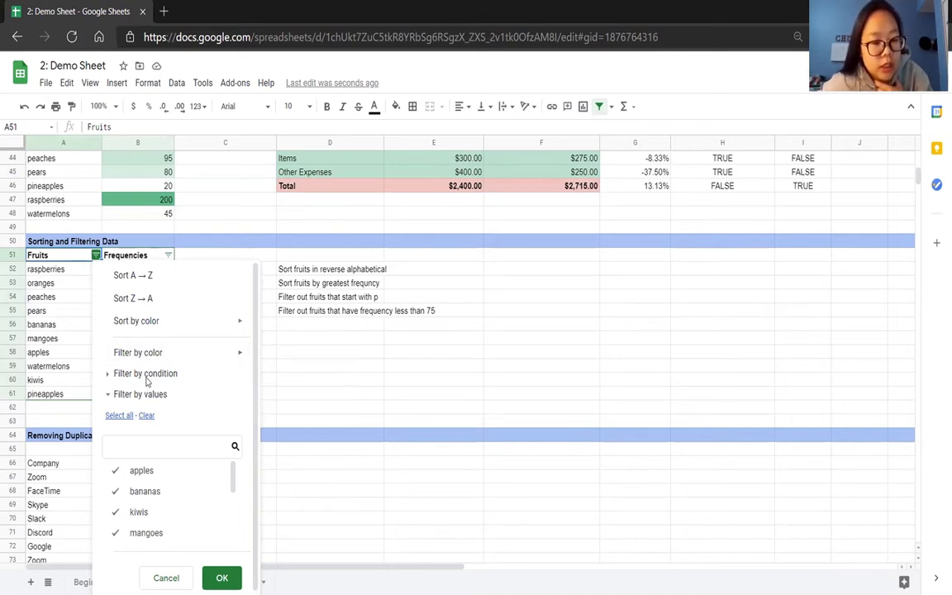
left_click(120, 374)
left_click(120, 373)
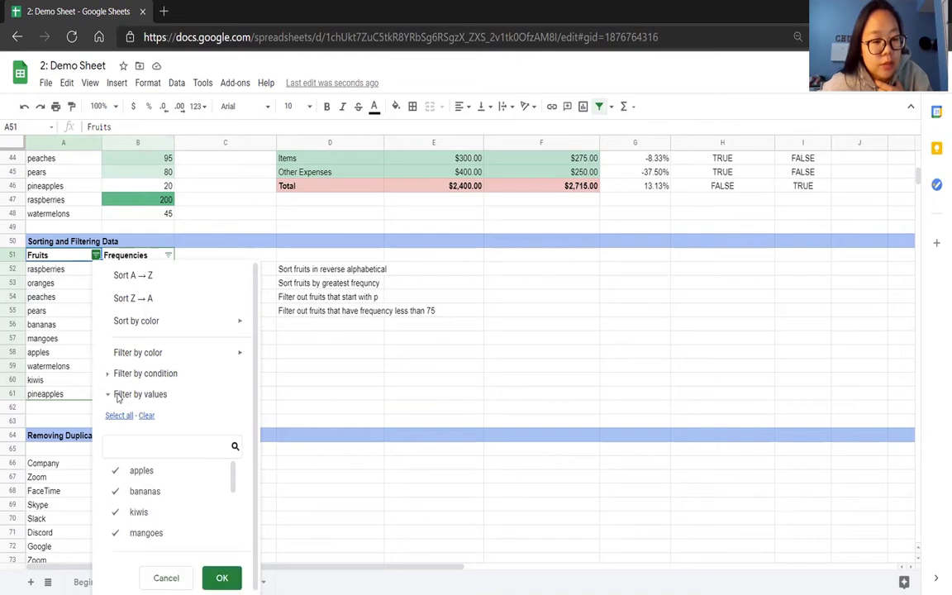
left_click(120, 395)
left_click(120, 398)
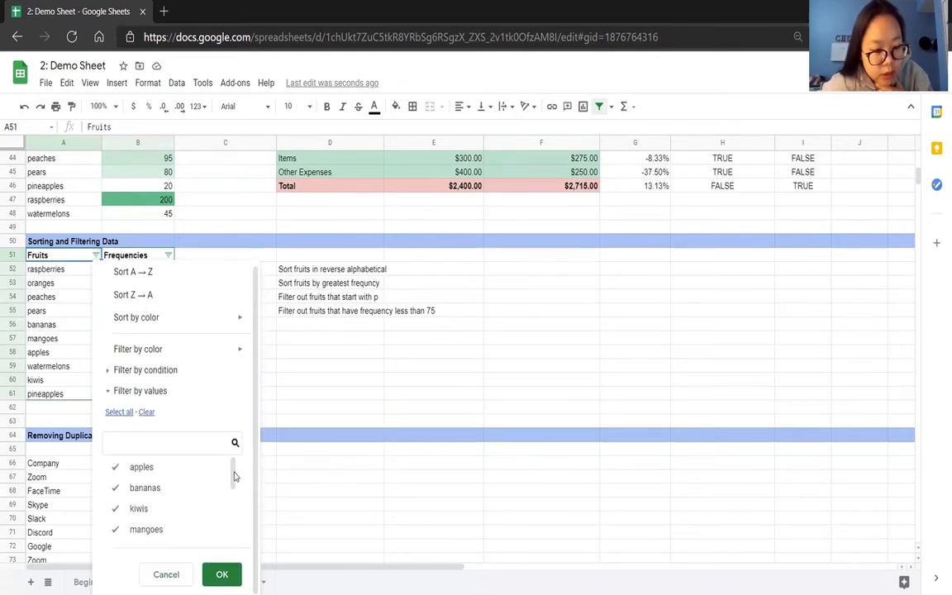
left_click_drag(233, 477, 233, 521)
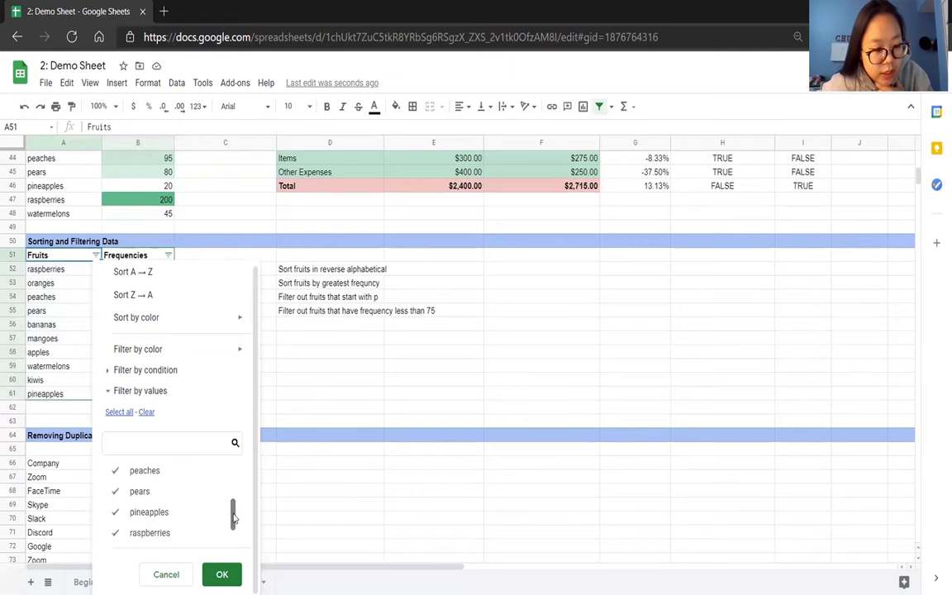
left_click(115, 470)
left_click(115, 491)
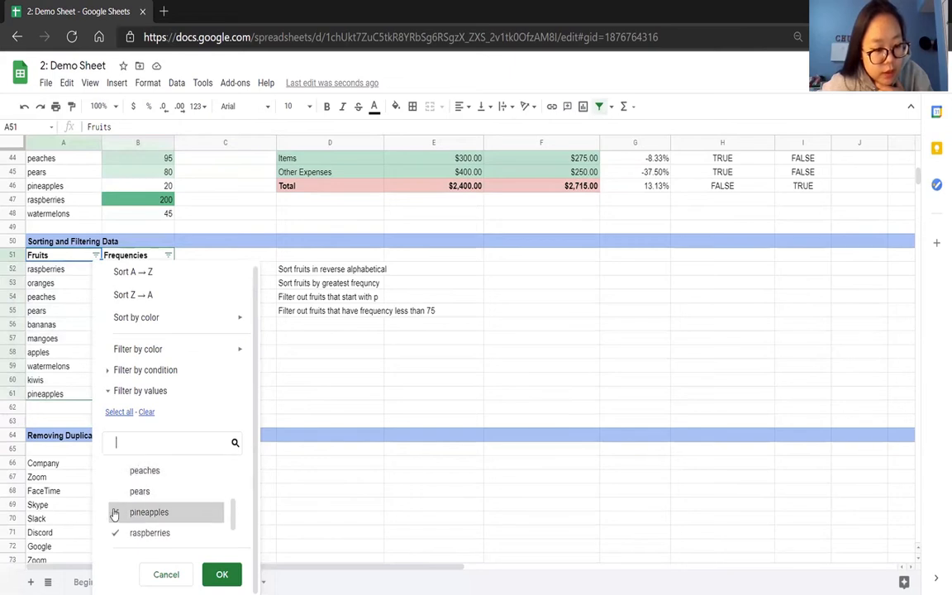
left_click(114, 511)
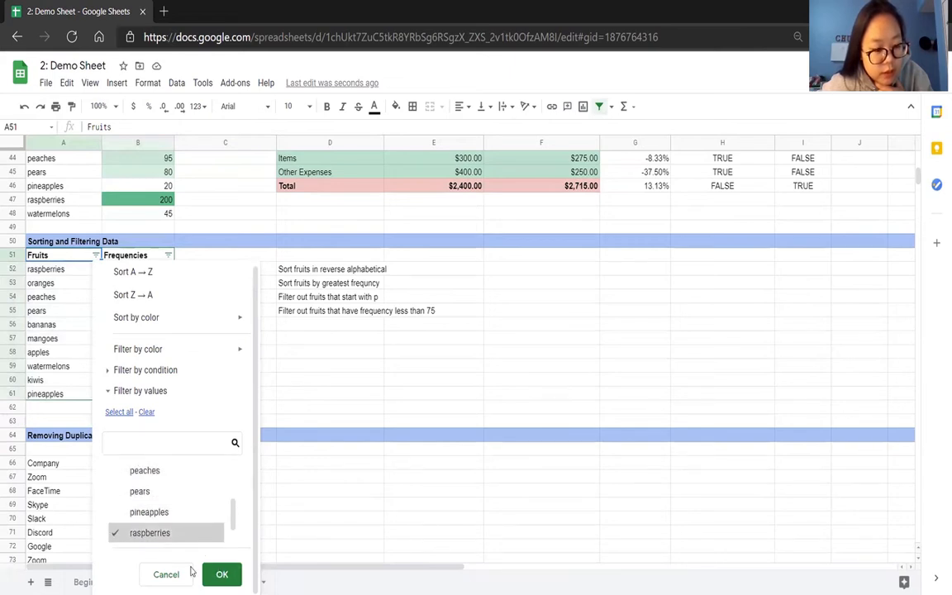
left_click(221, 574)
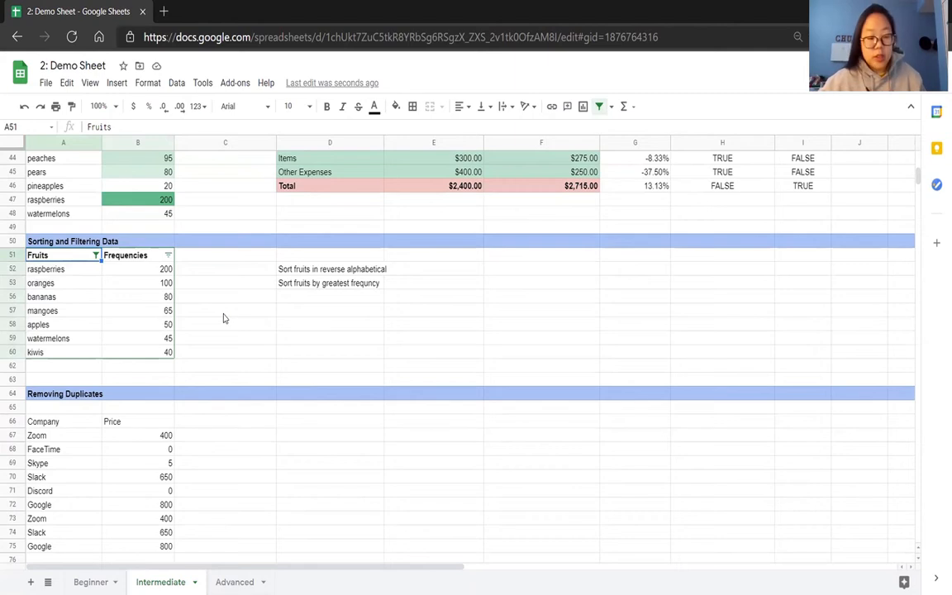
key("ctrl+z")
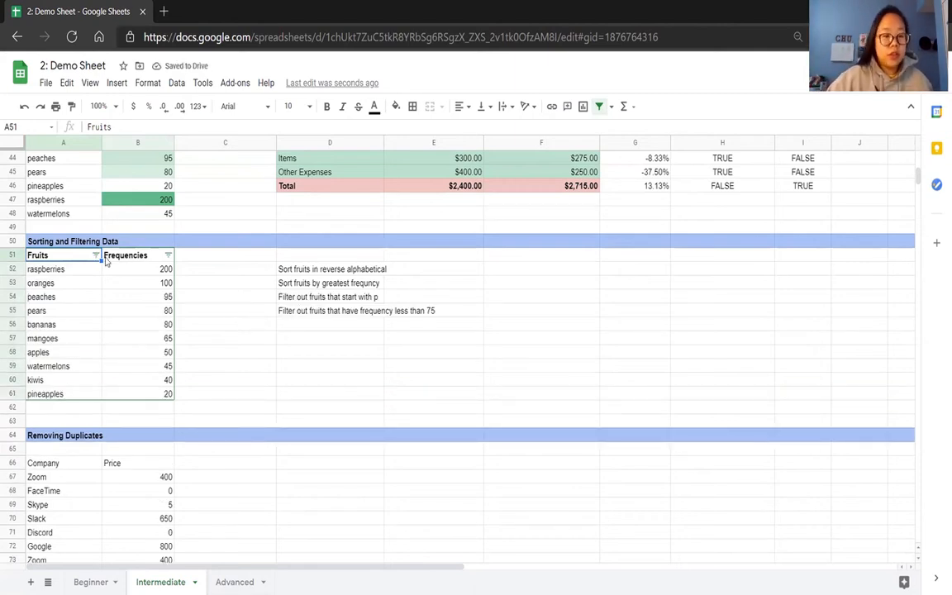
Filter the Frequencies column by condition to show only values greater than 75.
left_click(167, 255)
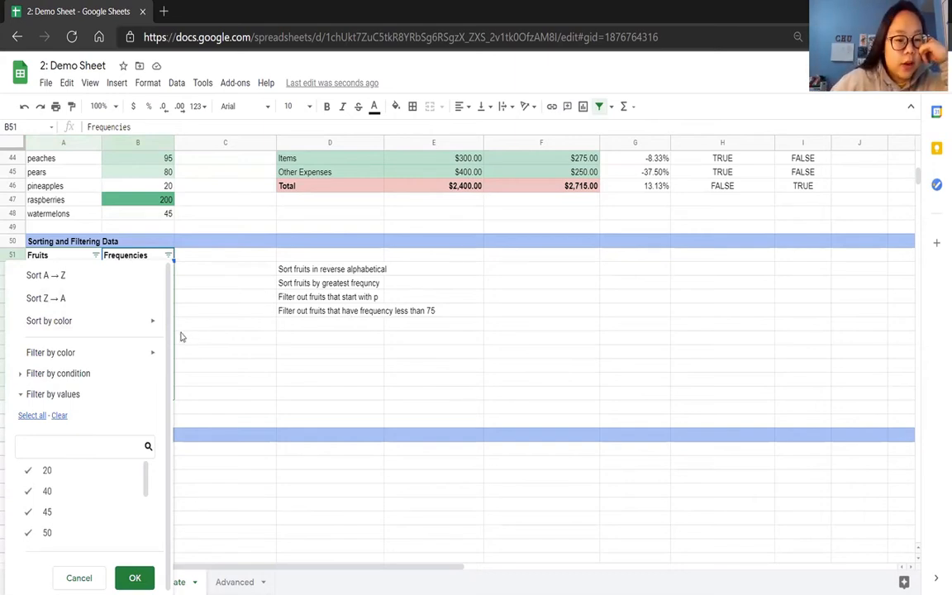
left_click(88, 374)
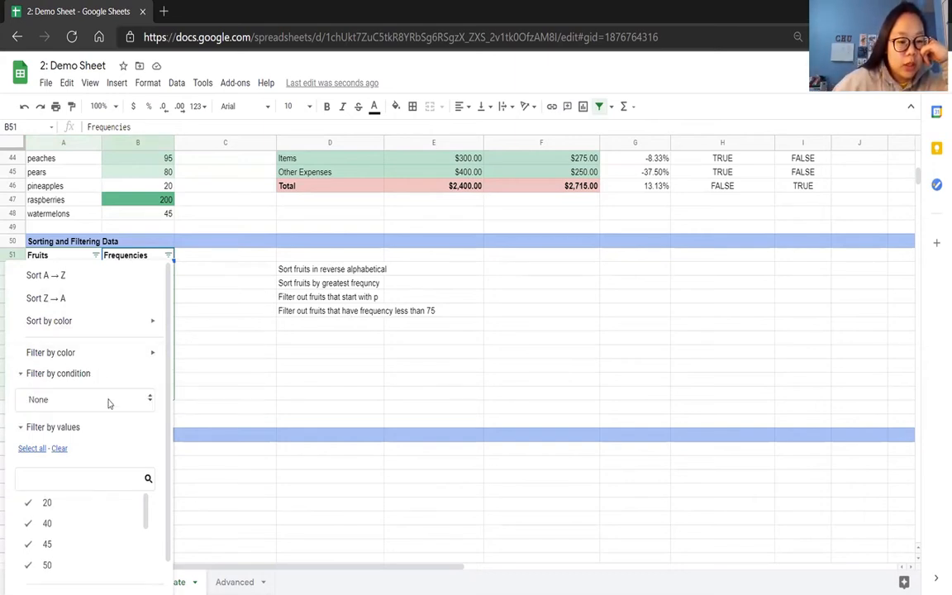
left_click(108, 400)
left_click_drag(125, 422, 125, 530)
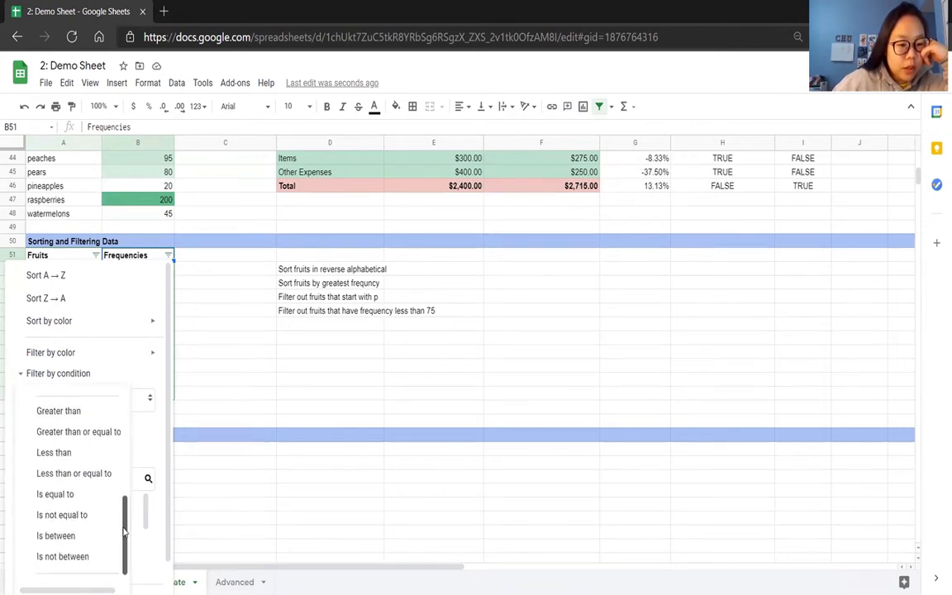
left_click(101, 411)
left_click(95, 427)
type("75")
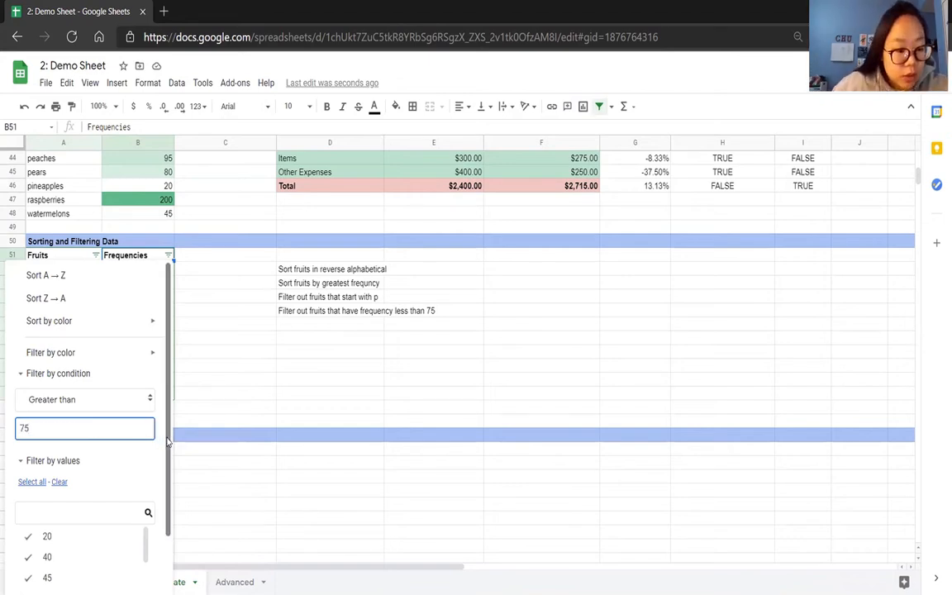
scroll(166, 442, "down", 1)
scroll(132, 496, "down", 3)
left_click(135, 585)
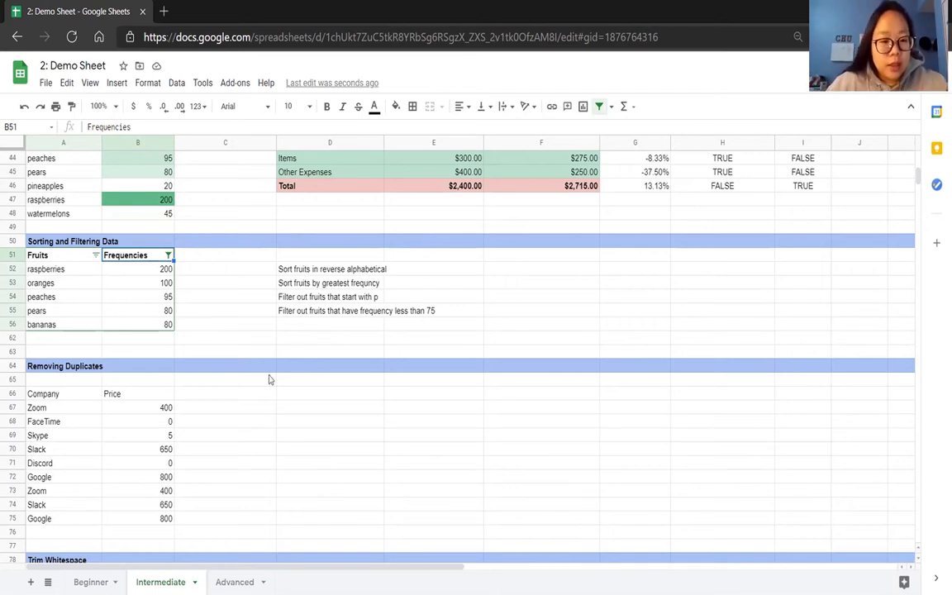
Examine the Company and Price table in the Removing Duplicates section for repeated rows.
left_click(245, 411)
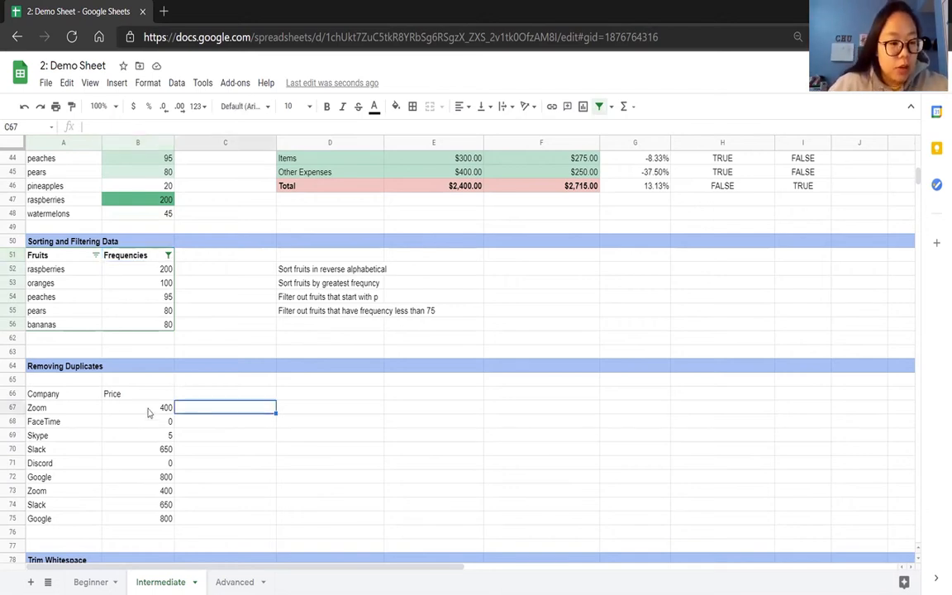
scroll(80, 393, "down", 1)
scroll(79, 393, "down", 3)
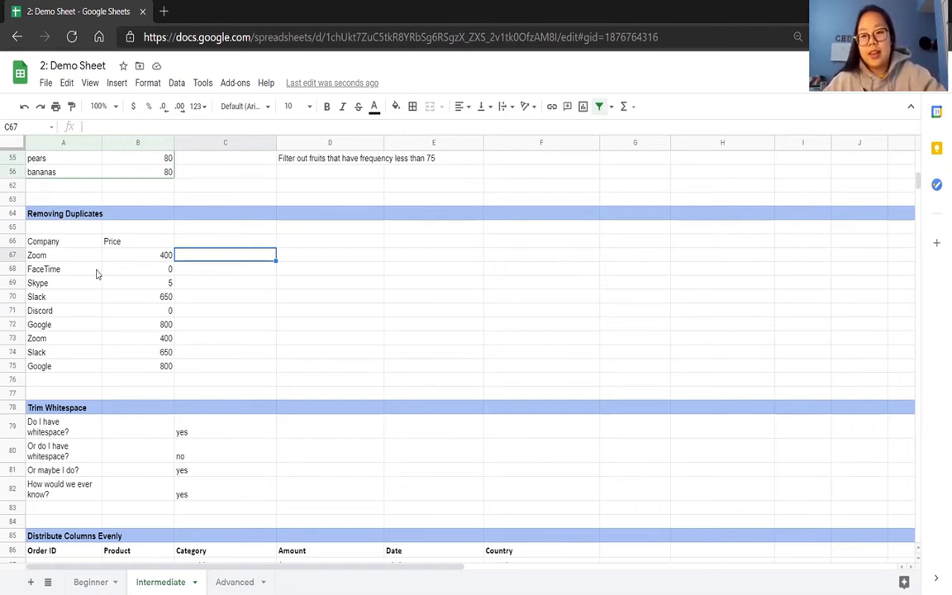
left_click_drag(81, 244, 144, 248)
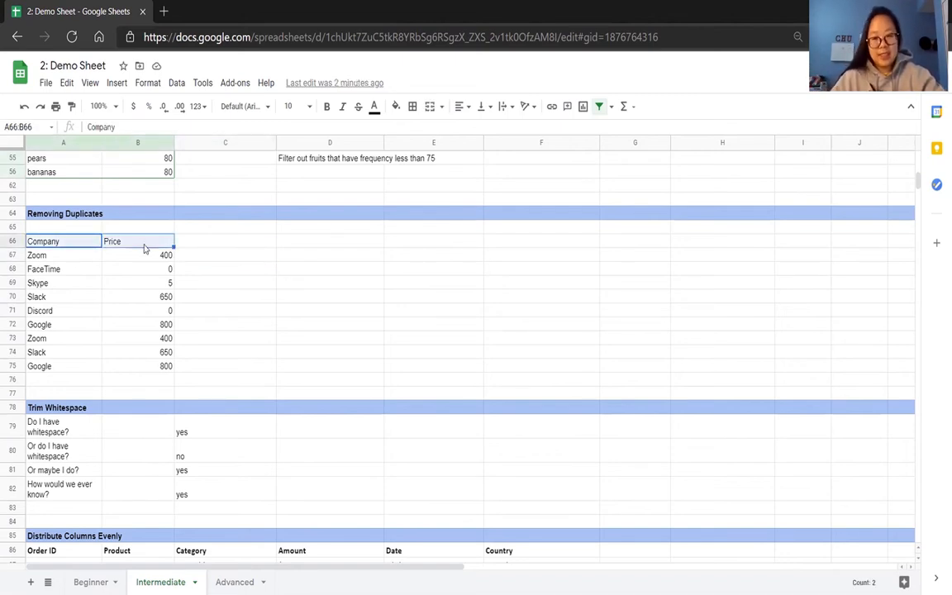
left_click(210, 297)
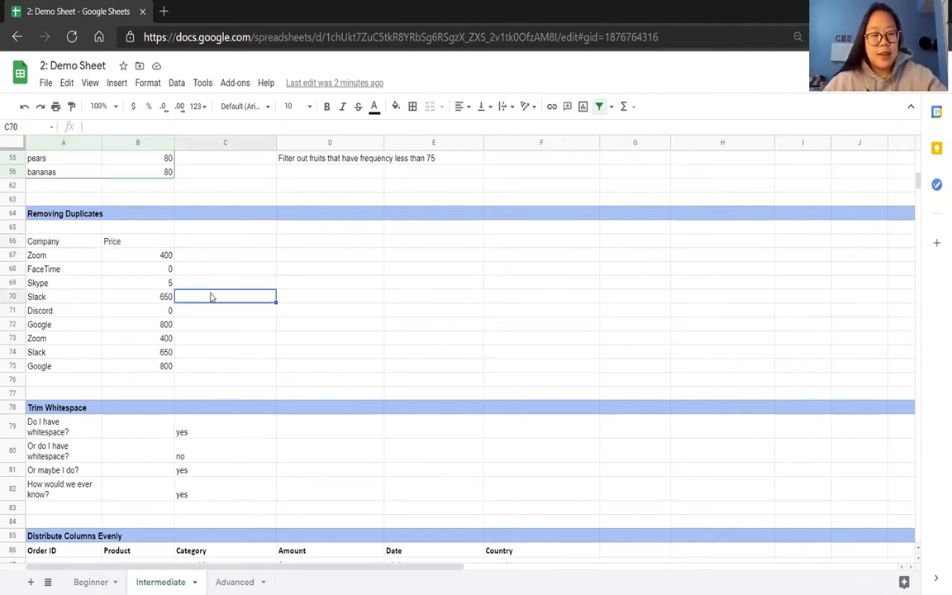
left_click_drag(88, 245, 147, 373)
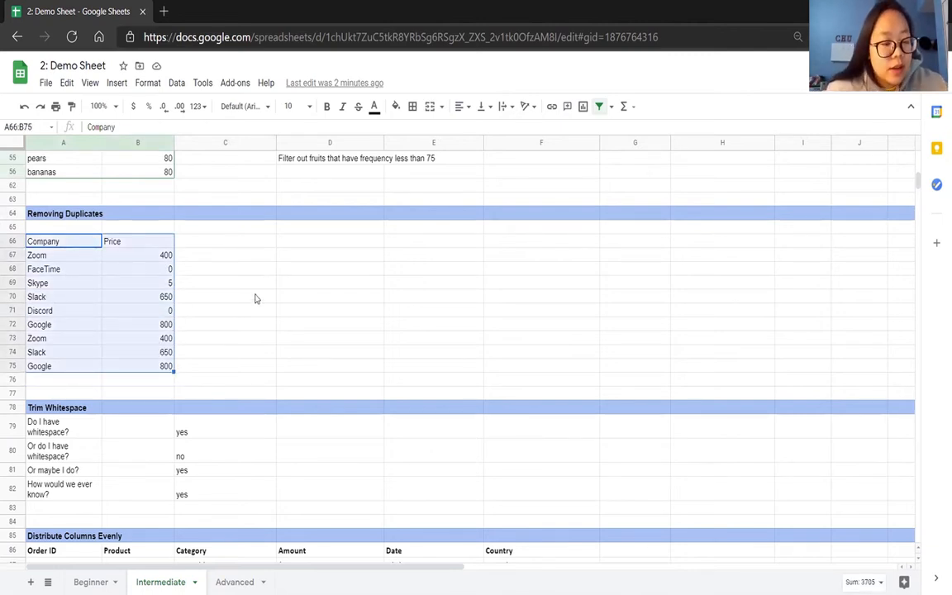
left_click(242, 338)
left_click_drag(82, 339, 140, 366)
left_click(227, 338)
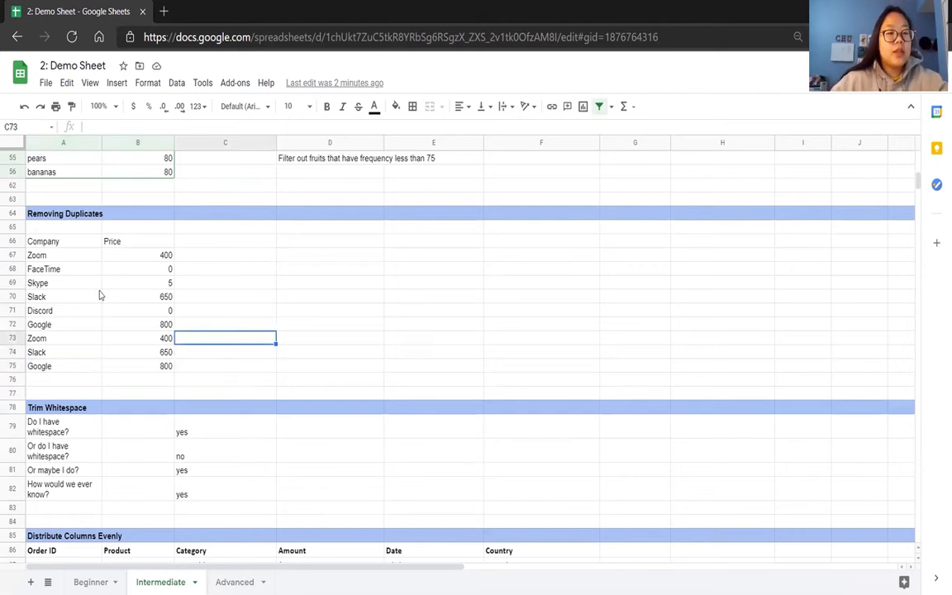
Remove duplicates from A66:B75, treating the first row as a header and analyzing only Column B - Price.
left_click(71, 241)
left_click_drag(81, 268, 141, 367)
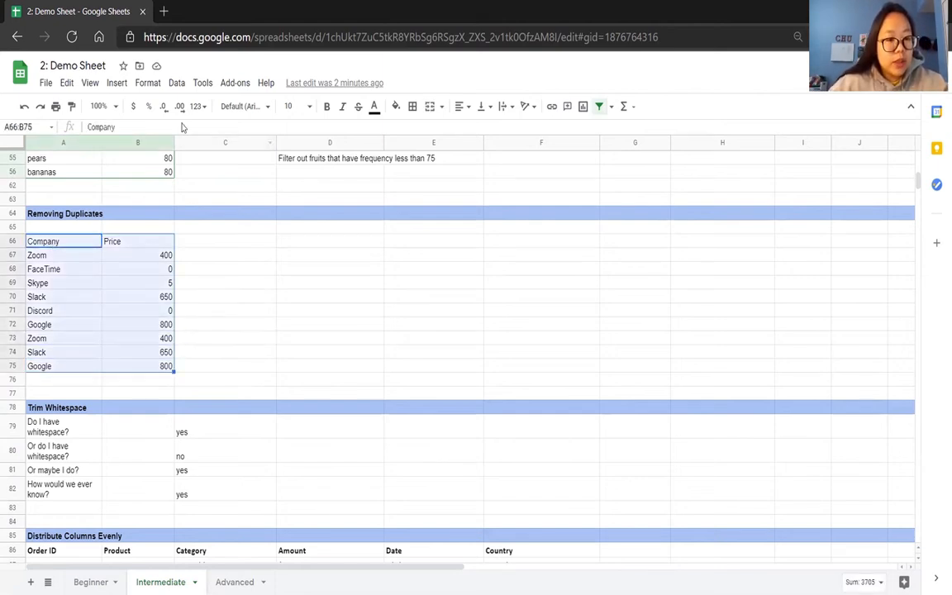
left_click(177, 83)
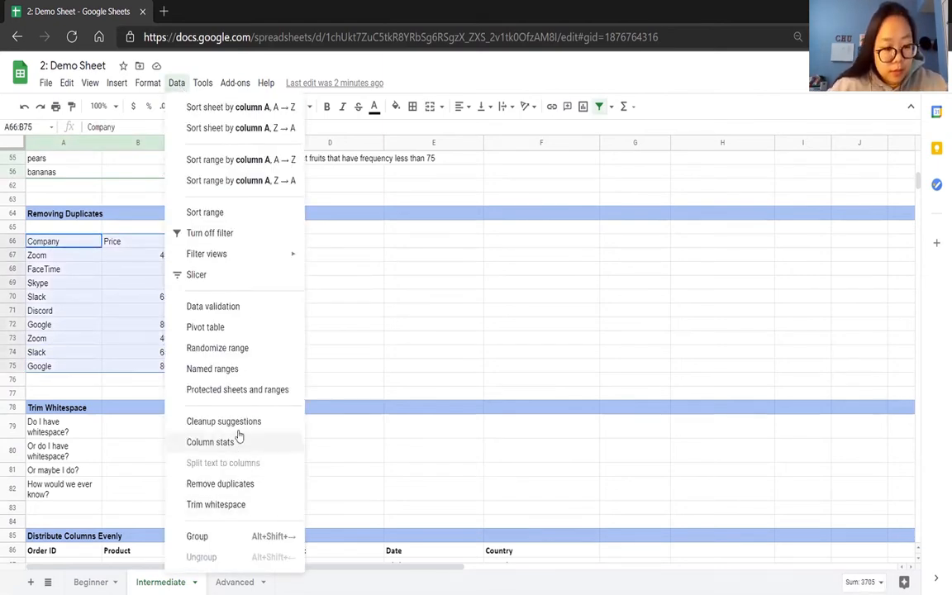
left_click(235, 491)
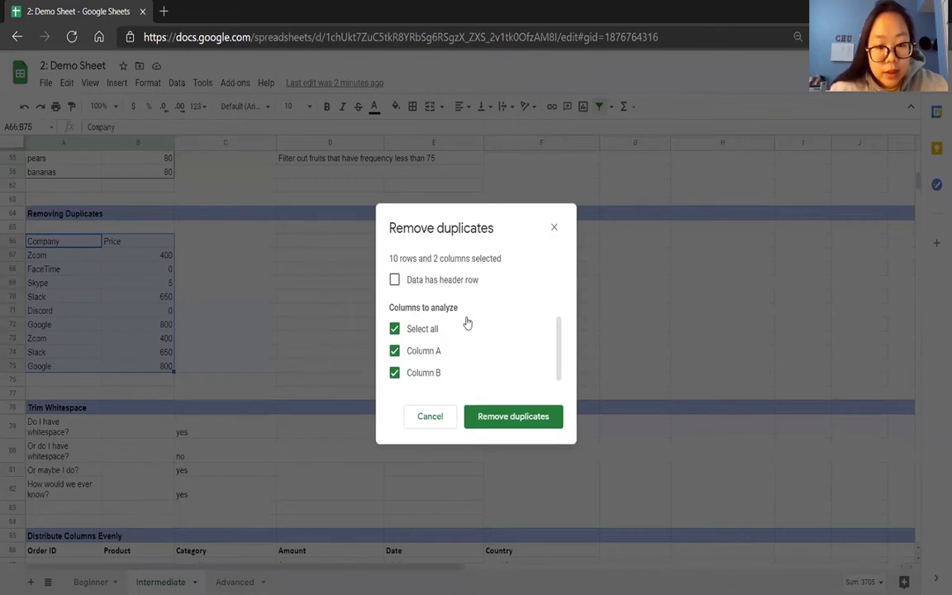
left_click(454, 279)
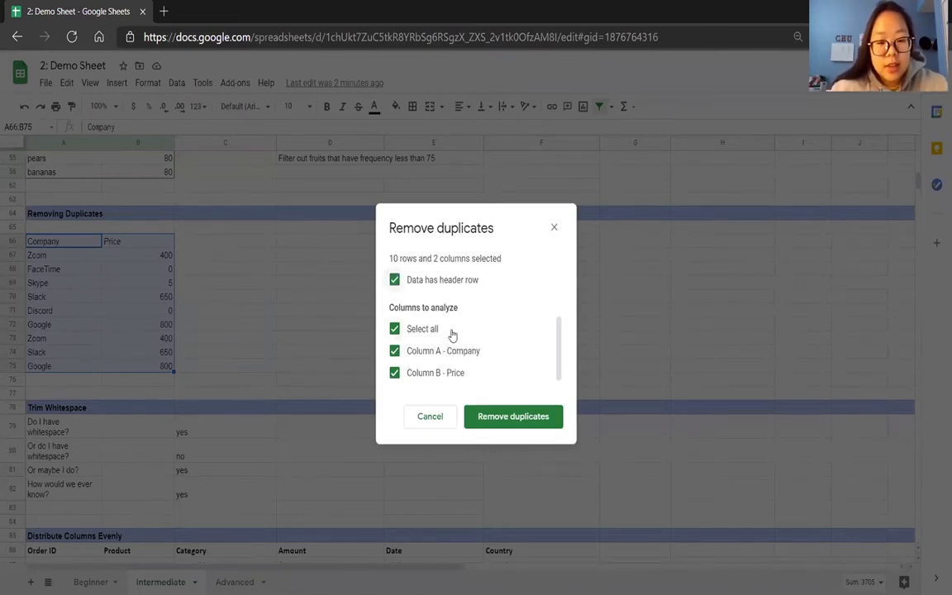
left_click(395, 349)
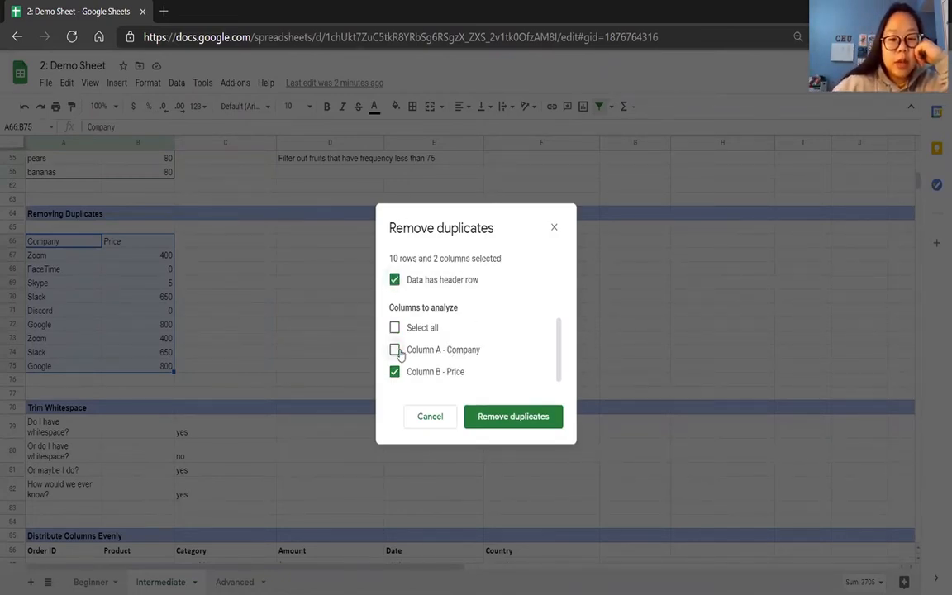
left_click(497, 417)
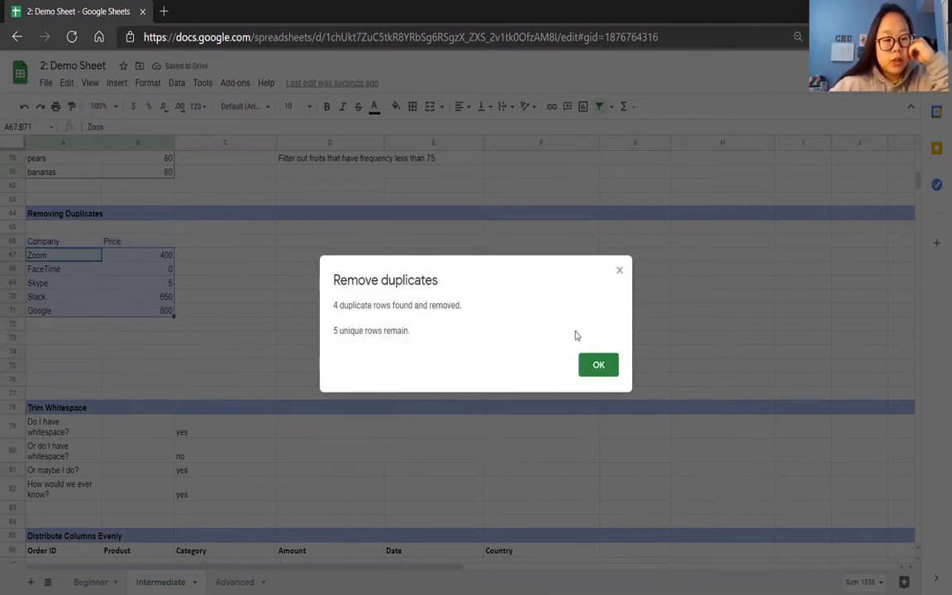
left_click(601, 366)
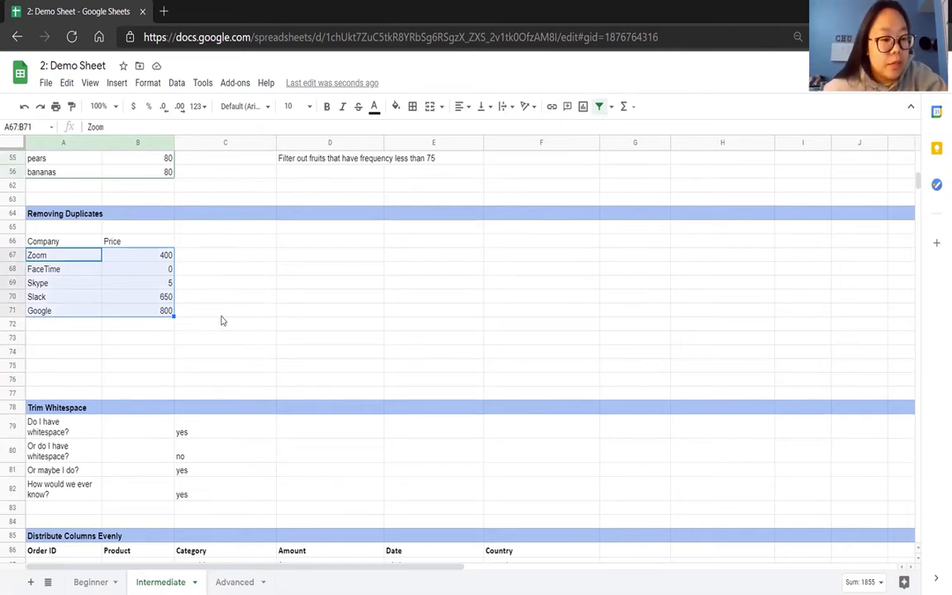
left_click(213, 355)
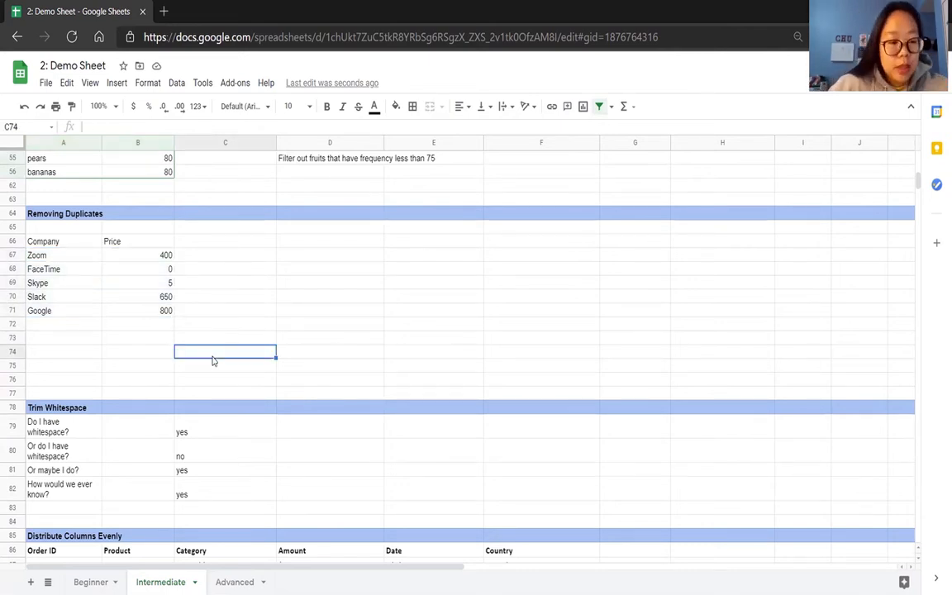
Check cell A79 in the Trim Whitespace section for trailing spaces and trim whitespace from A79:A82.
scroll(212, 360, "down", 5)
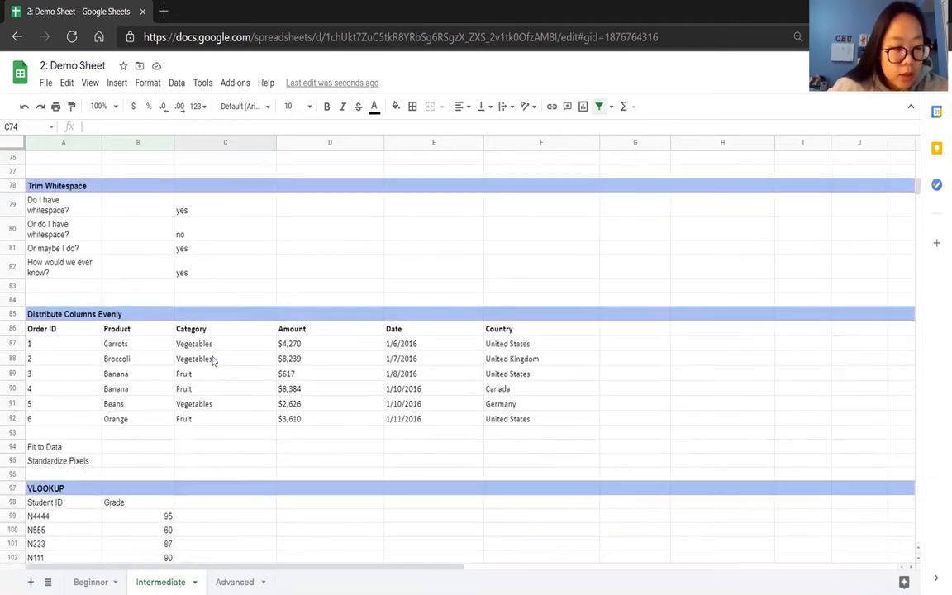
left_click(85, 208)
left_click(160, 126)
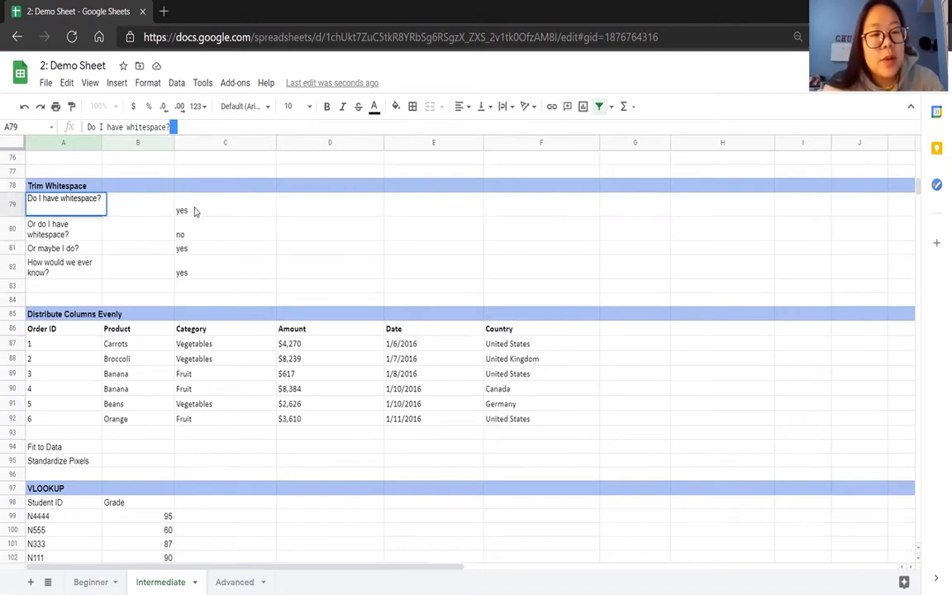
left_click_drag(195, 211, 199, 266)
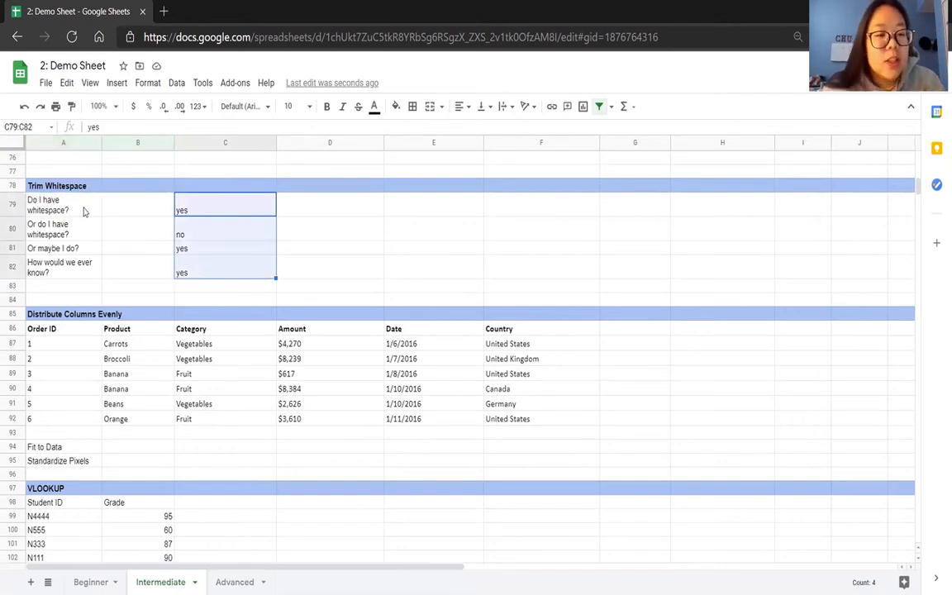
left_click_drag(74, 190, 87, 262)
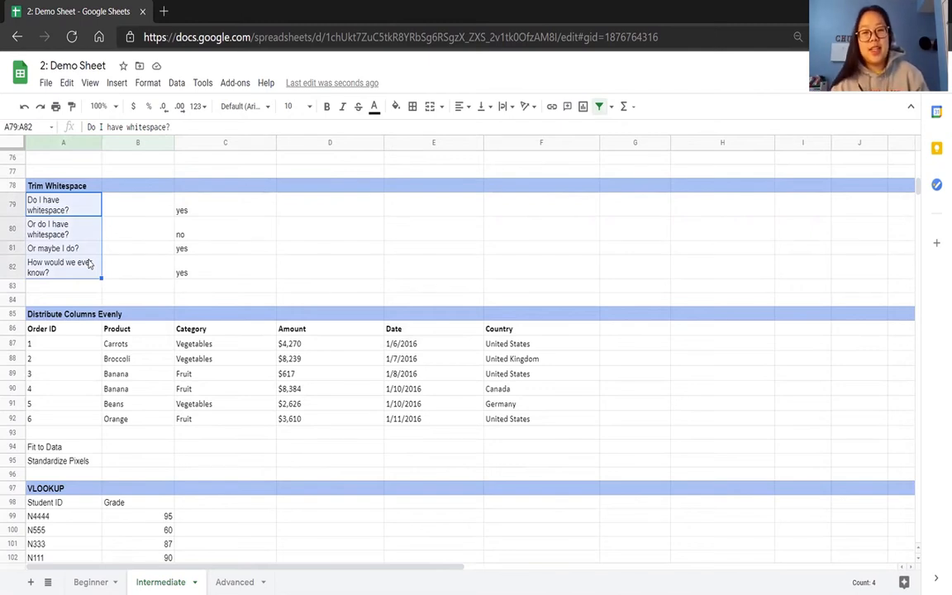
left_click(175, 83)
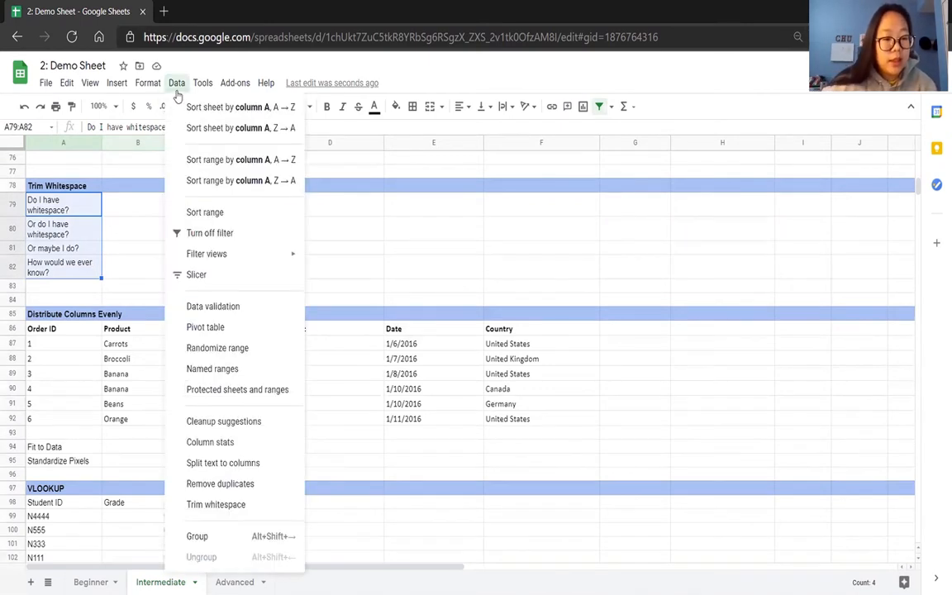
left_click(244, 506)
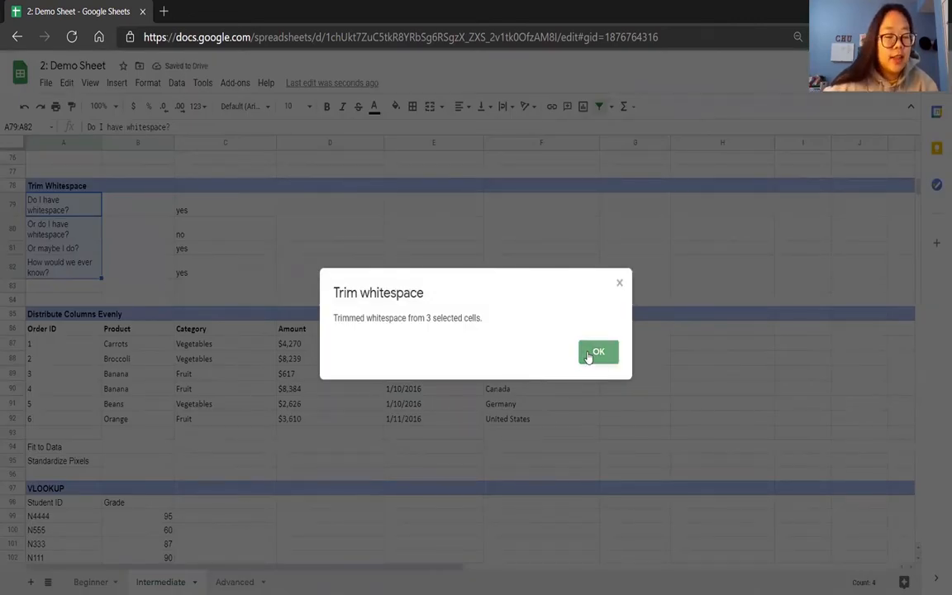
left_click(596, 352)
left_click(84, 206)
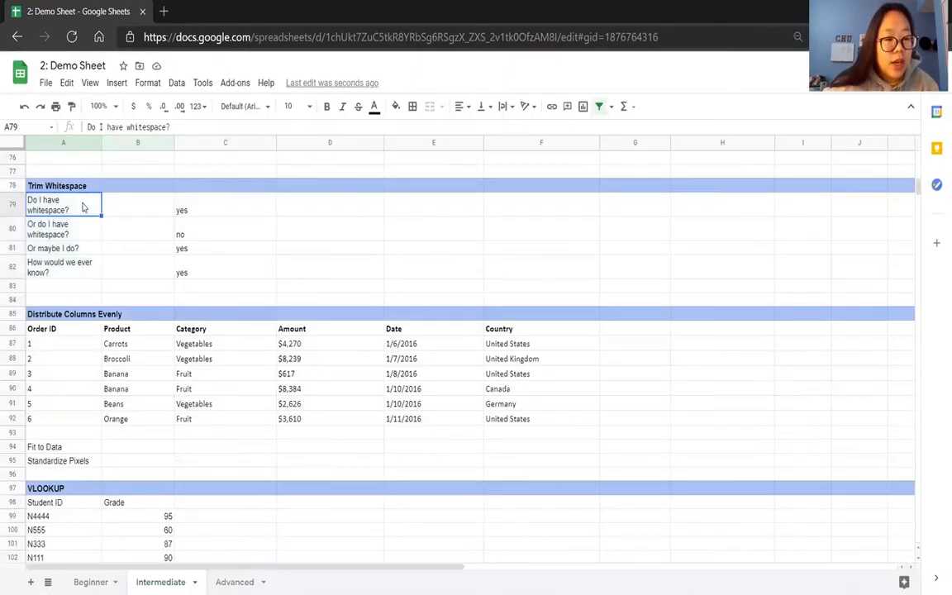
Check the text in cells A79 through A82 of the Trim Whitespace section for remaining trailing spaces.
left_click(179, 128)
left_click(70, 221)
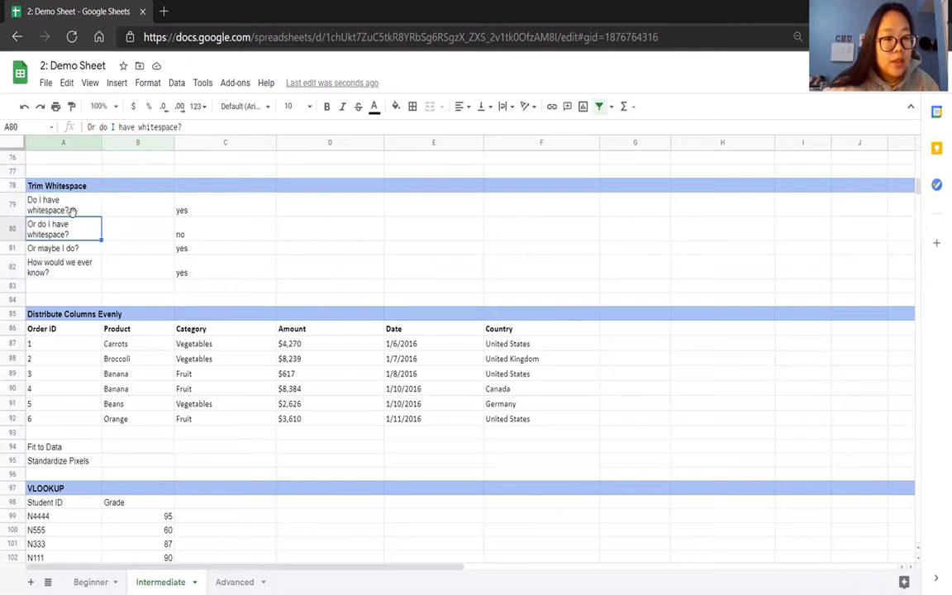
left_click(187, 127)
left_click(71, 251)
left_click(180, 127)
left_click(83, 265)
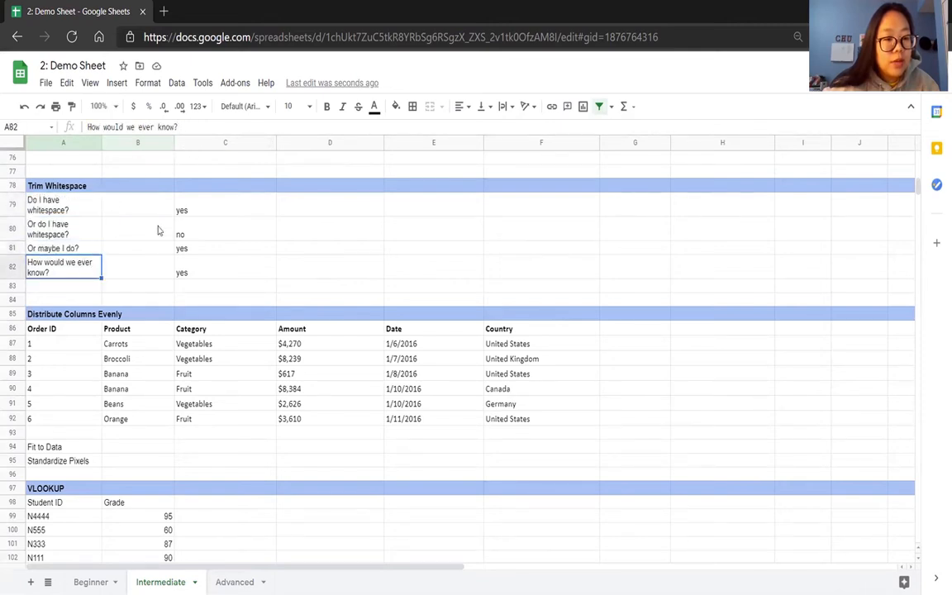
left_click(197, 127)
left_click(286, 272)
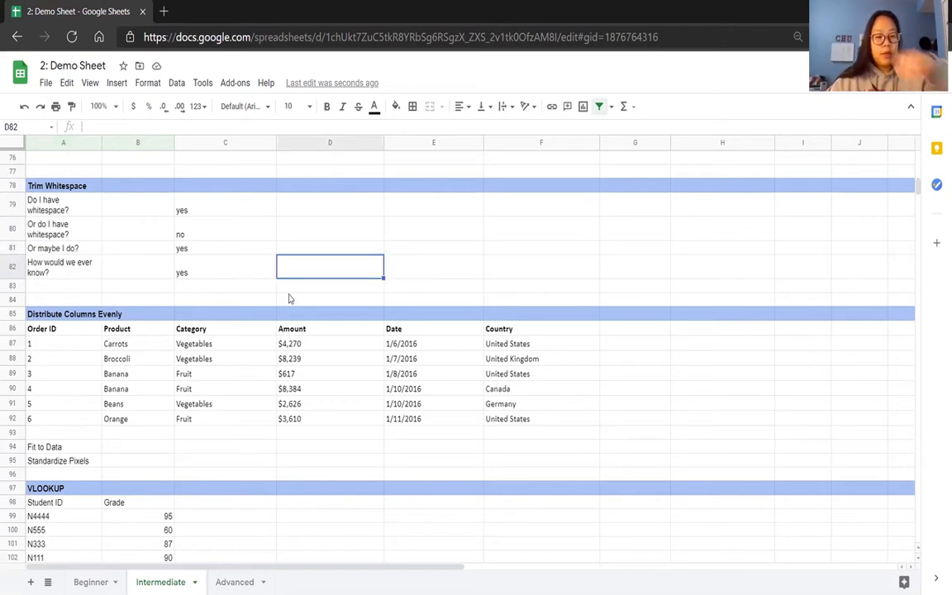
Turn off the filter on the Intermediate sheet before working on the Distribute Columns Evenly section.
scroll(256, 411, "down", 3)
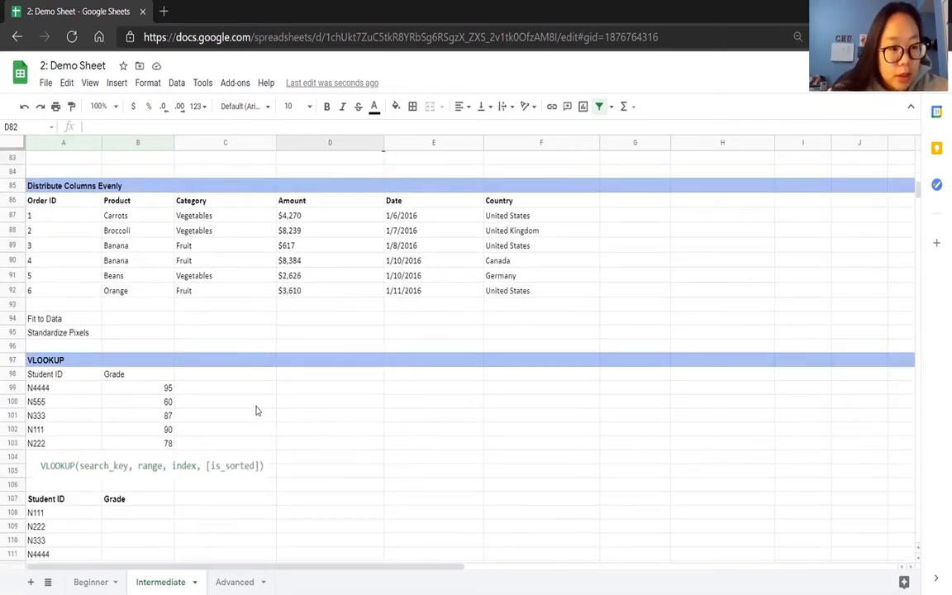
scroll(256, 411, "down", 1)
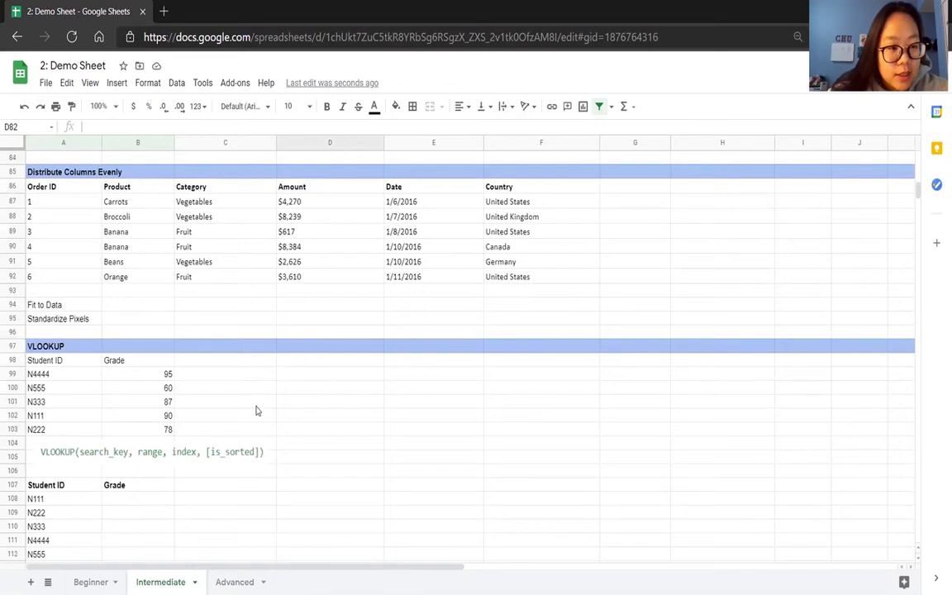
scroll(256, 411, "down", 1)
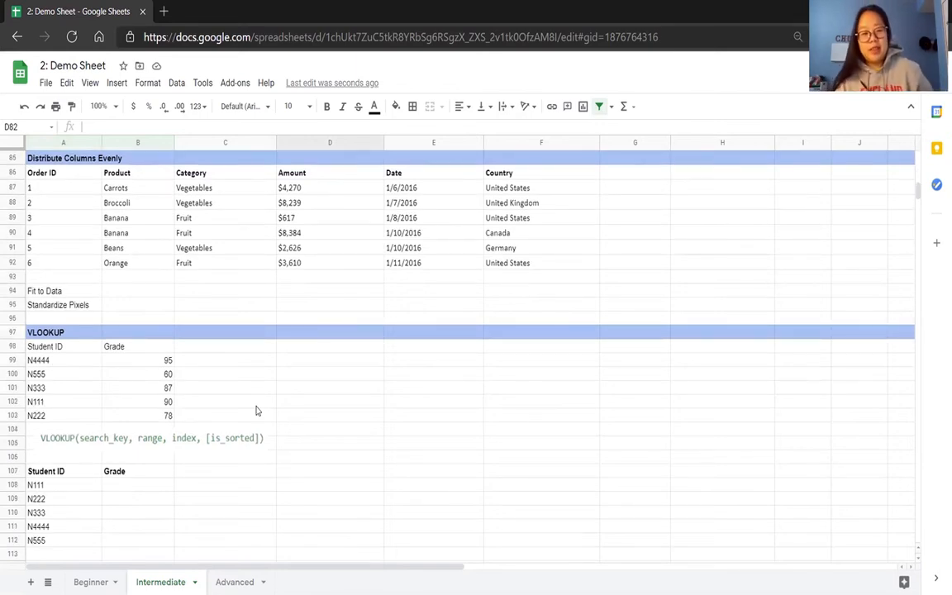
left_click(96, 145)
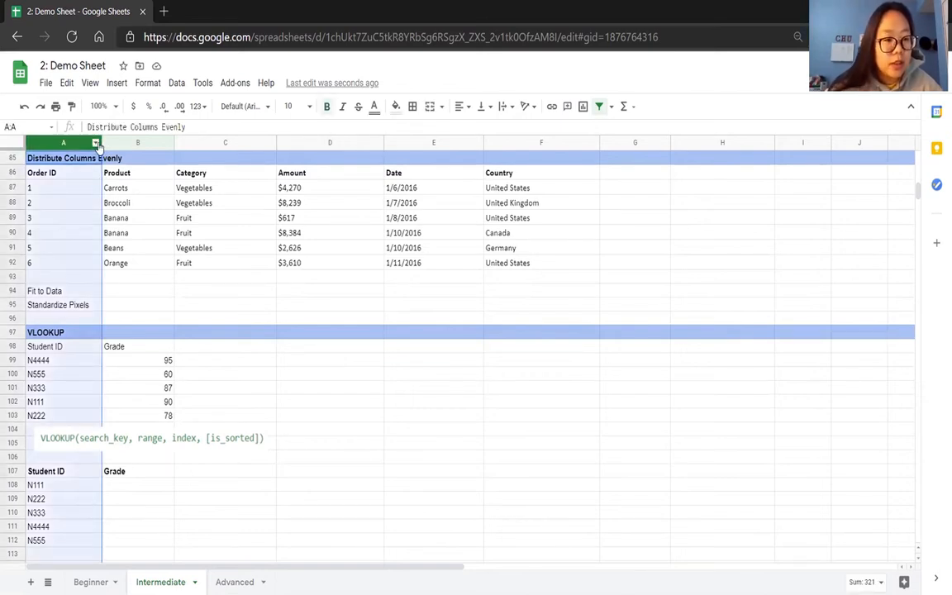
left_click(74, 144)
mouse_move(75, 144)
left_mouse_down()
mouse_move(128, 143)
mouse_move(78, 144)
left_mouse_up()
left_click(116, 142)
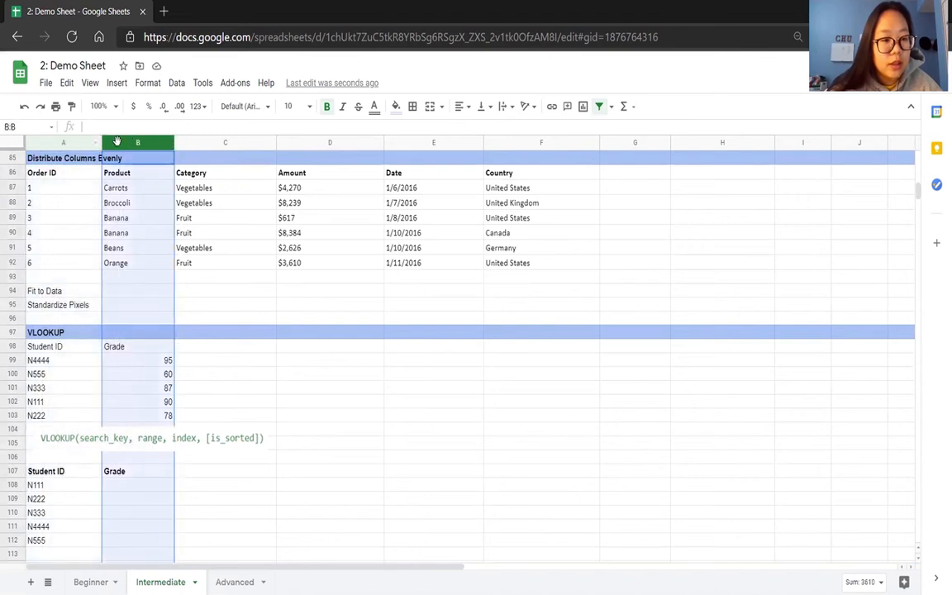
left_click(611, 107)
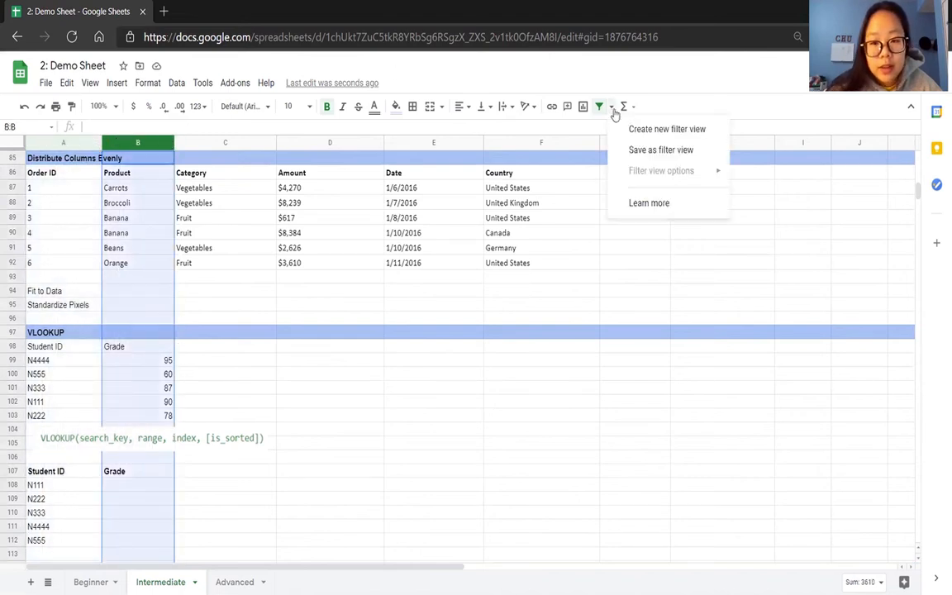
left_click(175, 83)
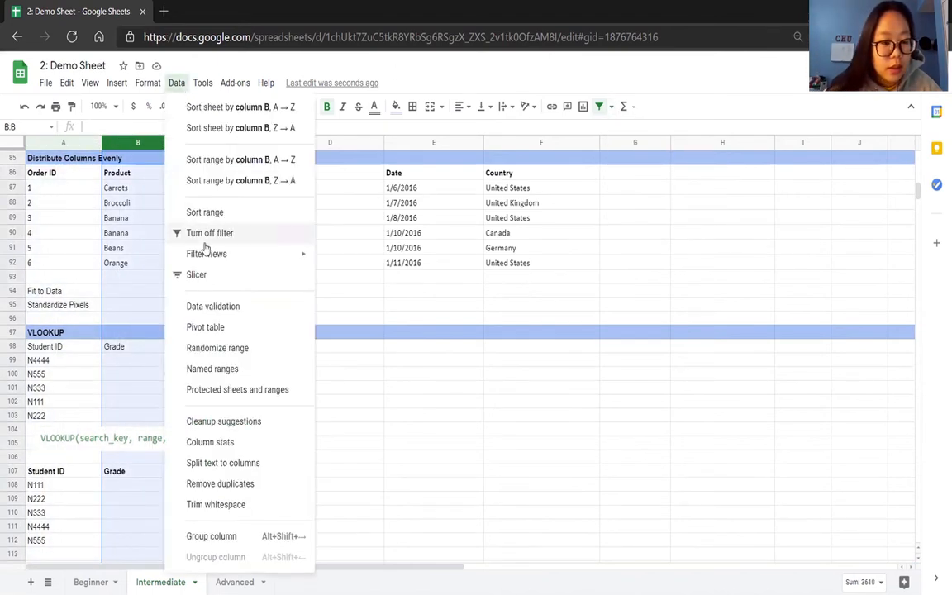
left_click(207, 233)
left_click(260, 265)
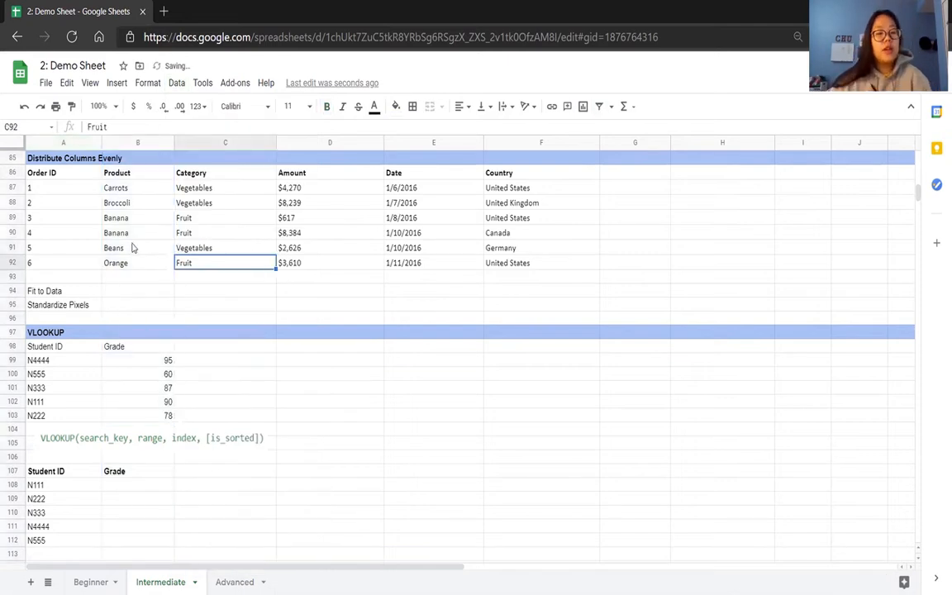
Widen column A by hand, and auto-fit it to its longest contents.
left_click(89, 177)
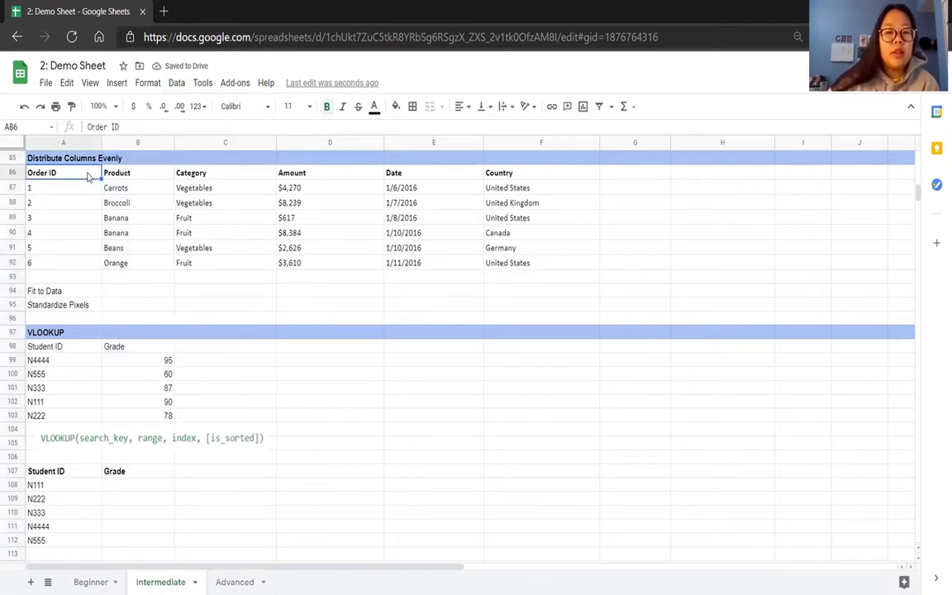
left_click_drag(101, 142, 141, 142)
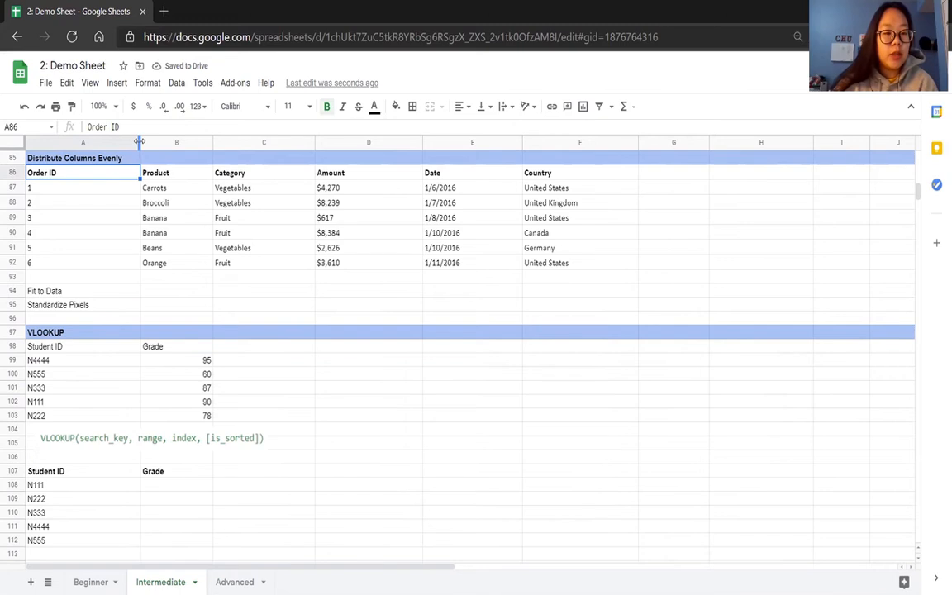
double_click(140, 142)
left_click(216, 144)
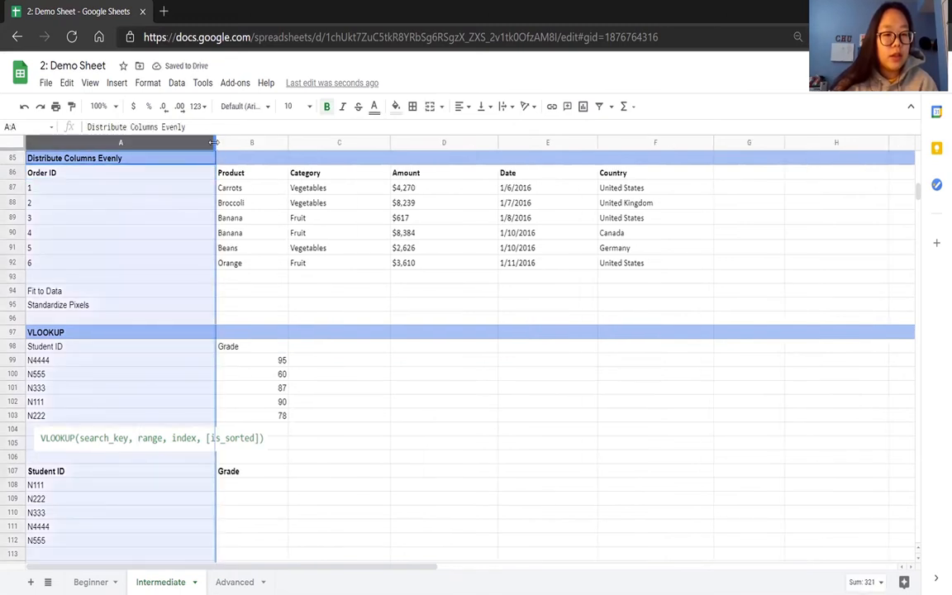
Narrow columns B and C by hand to just fit the Product and Category entries.
left_click(238, 202)
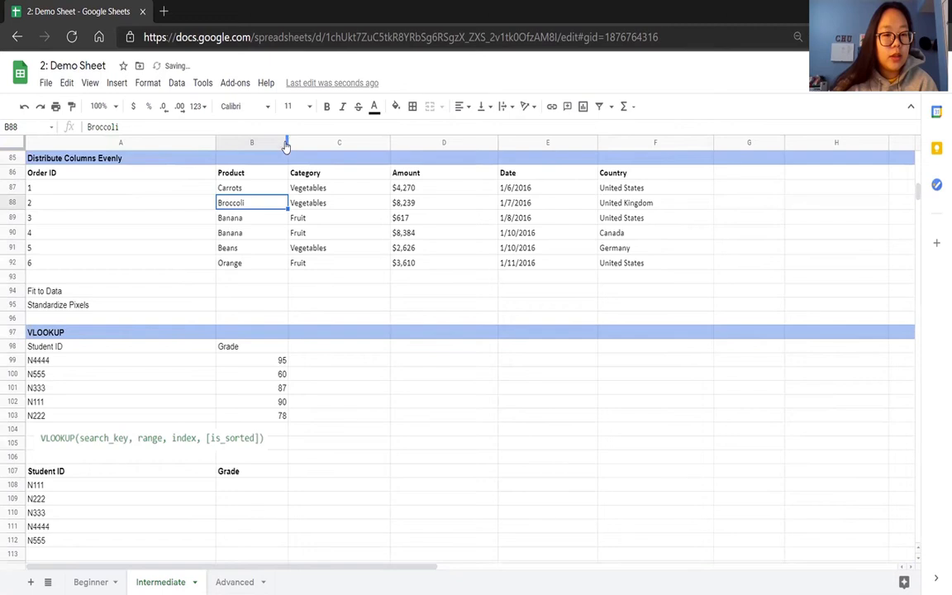
right_click(256, 139)
left_click(263, 175)
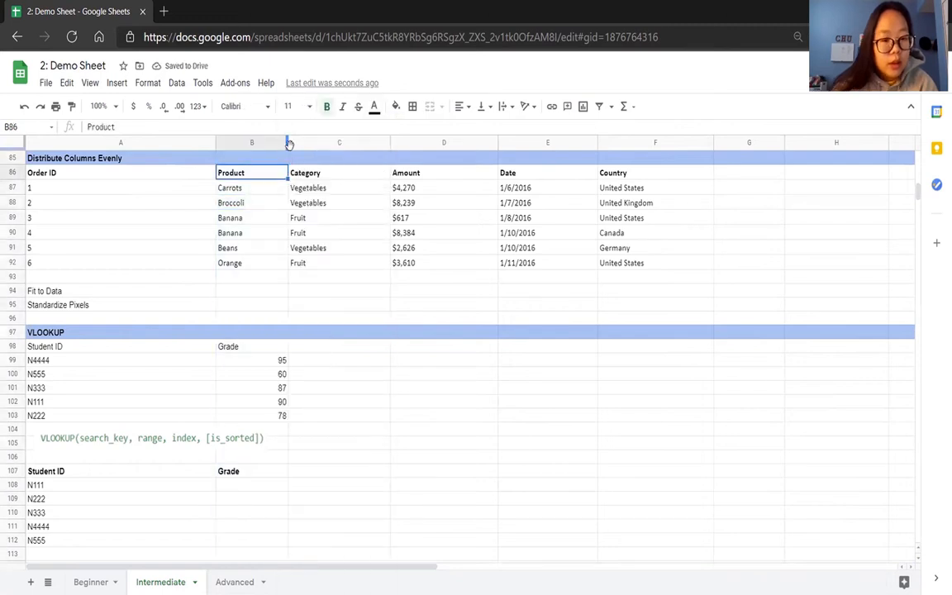
left_click_drag(288, 142, 254, 144)
left_click_drag(357, 143, 303, 144)
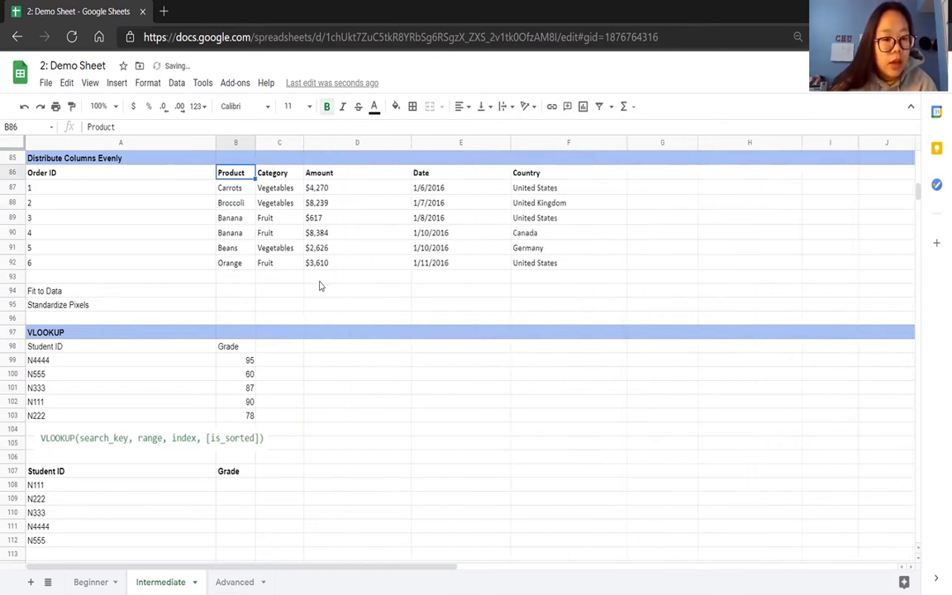
Narrow column E on the Beginner sheet to just fit its percentages heading, and return to the Intermediate sheet.
left_click(125, 178)
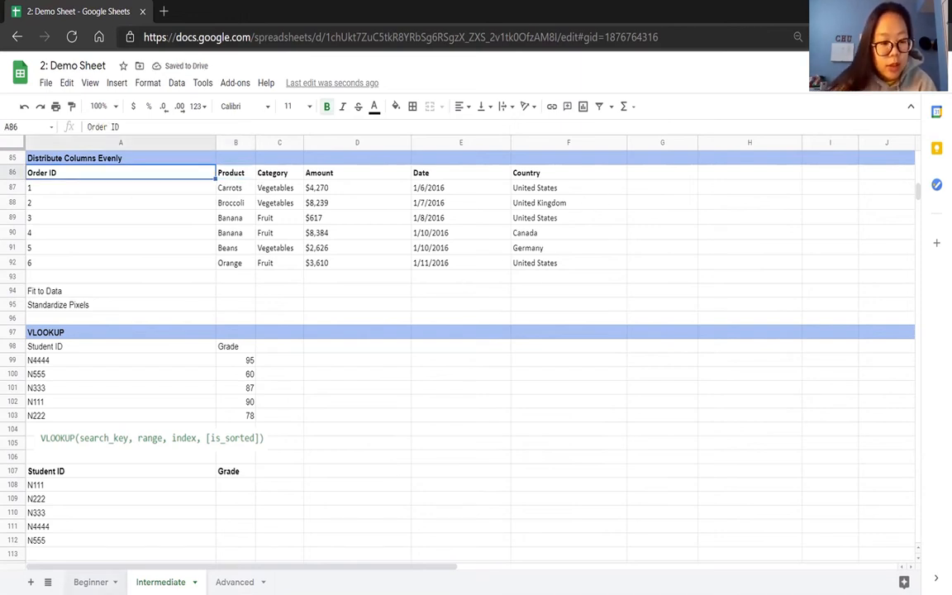
left_click(92, 582)
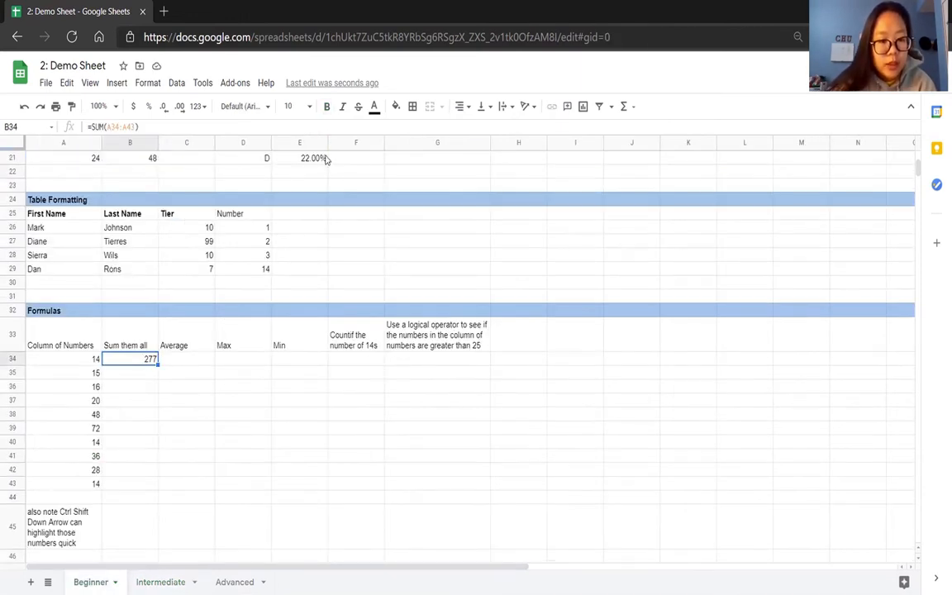
left_click_drag(326, 142, 319, 143)
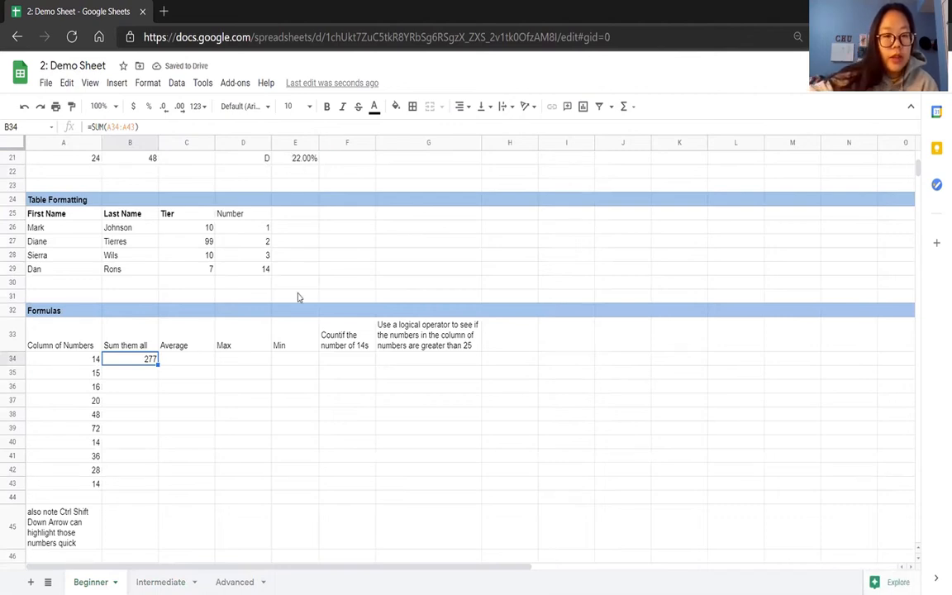
scroll(299, 298, "up", 4)
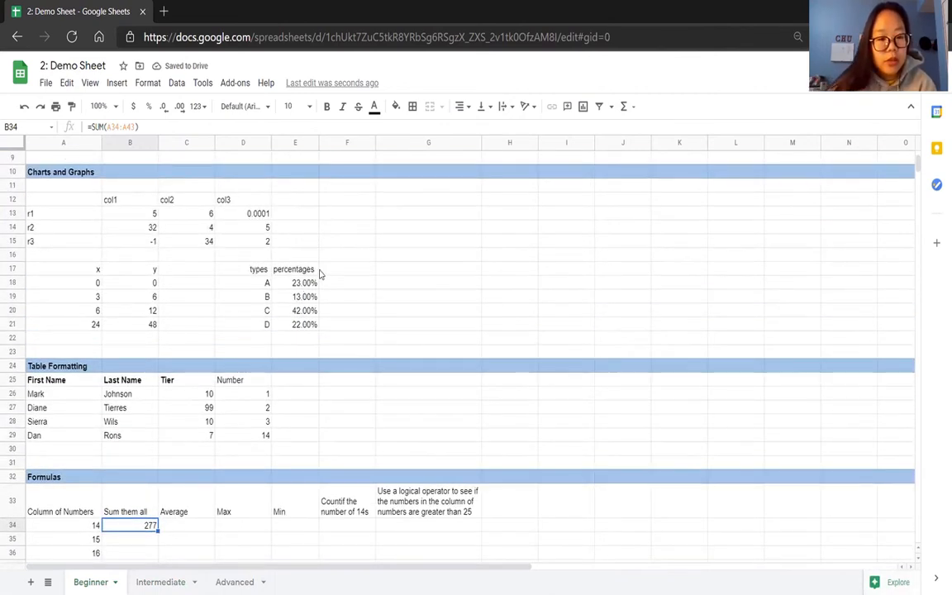
left_click(291, 271)
left_click(160, 581)
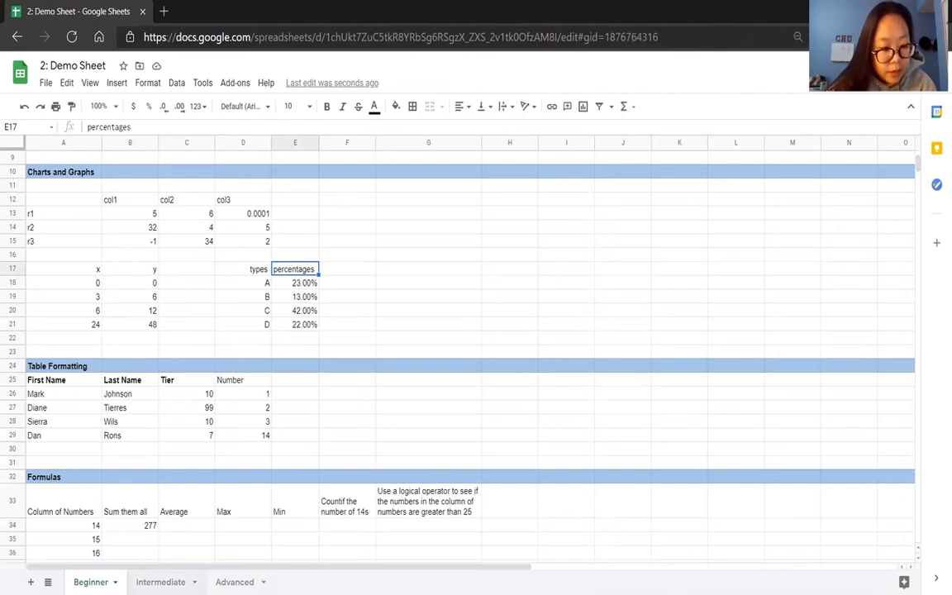
left_click_drag(120, 173, 546, 265)
left_click(176, 82)
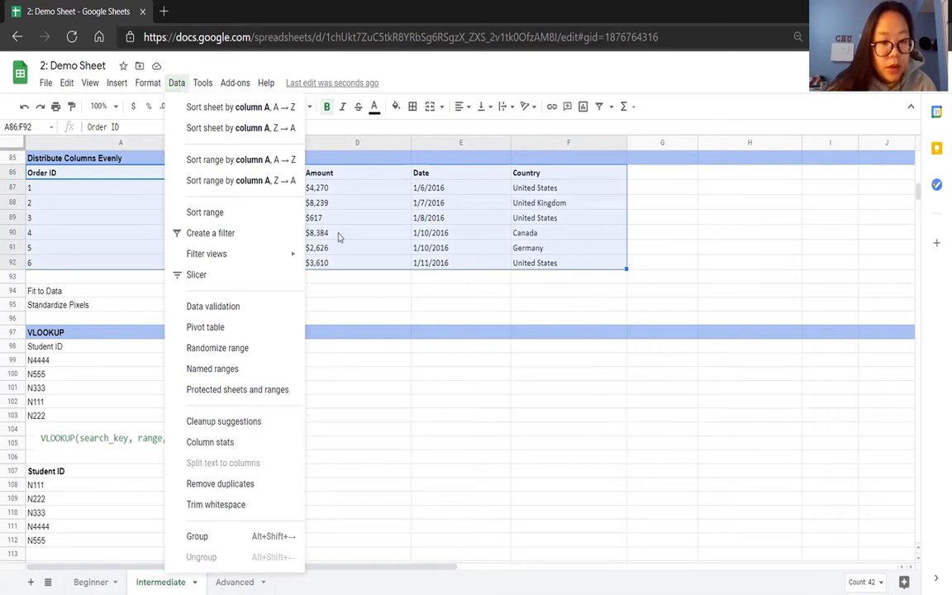
right_click(374, 208)
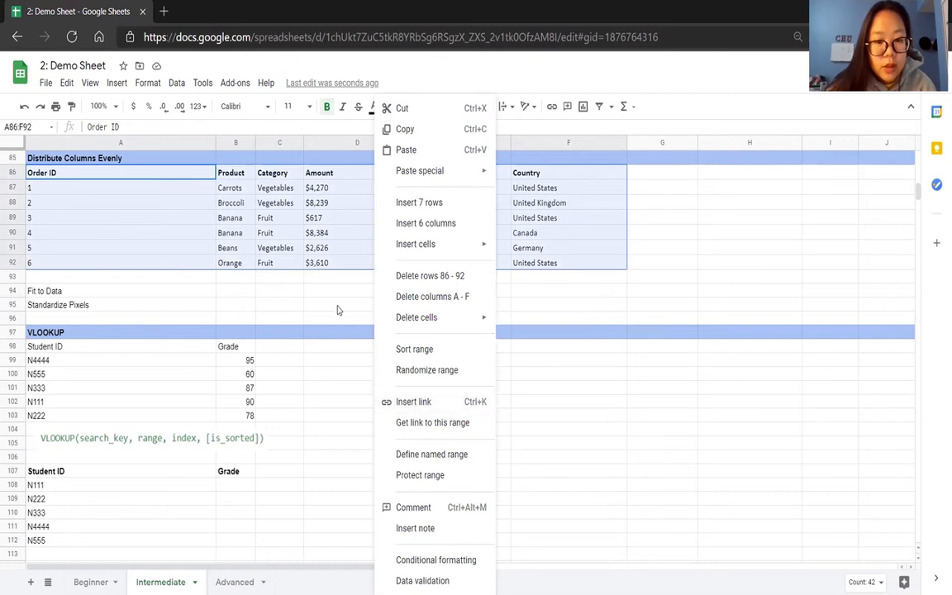
left_click(138, 176)
left_click_drag(132, 179, 519, 264)
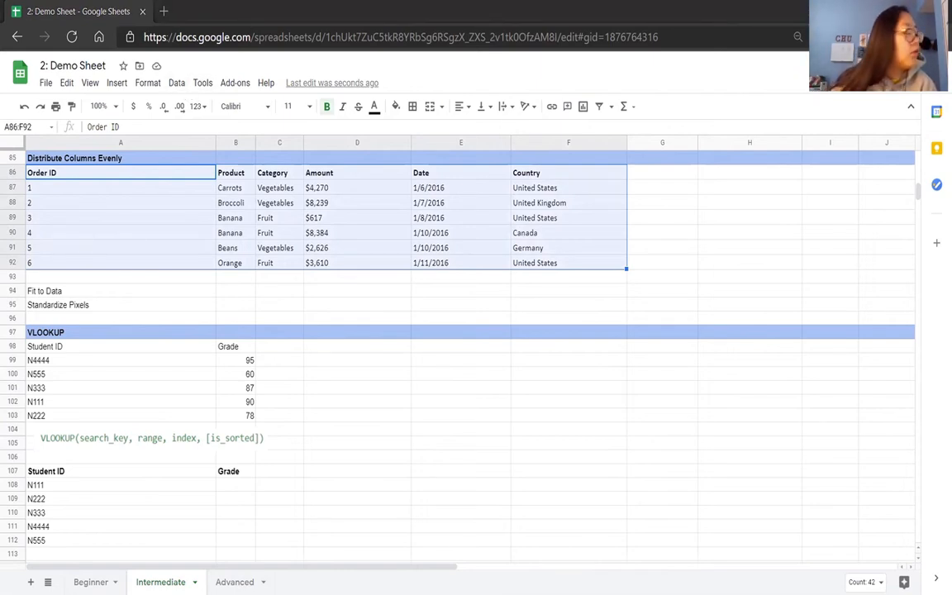
right_click(384, 239)
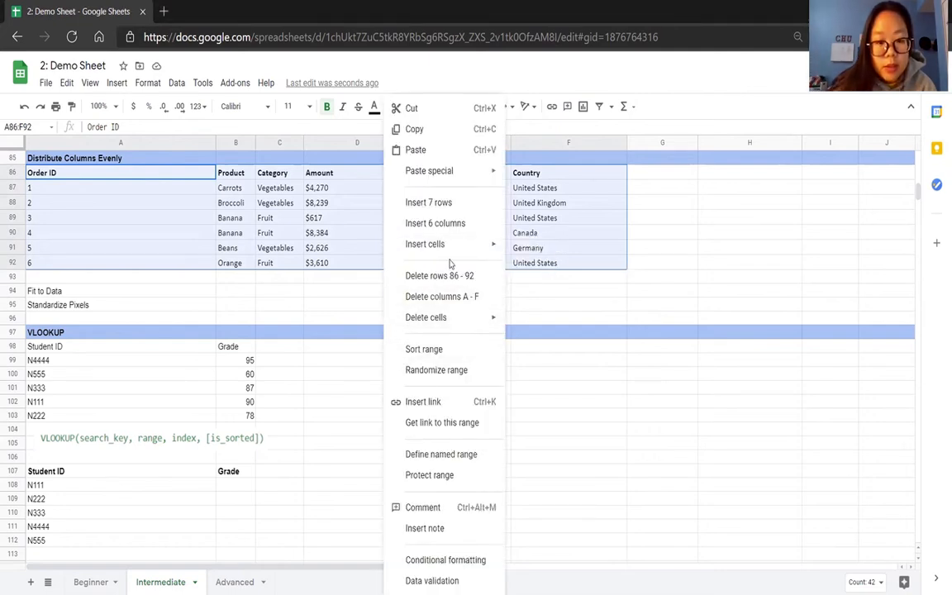
mouse_move(462, 321)
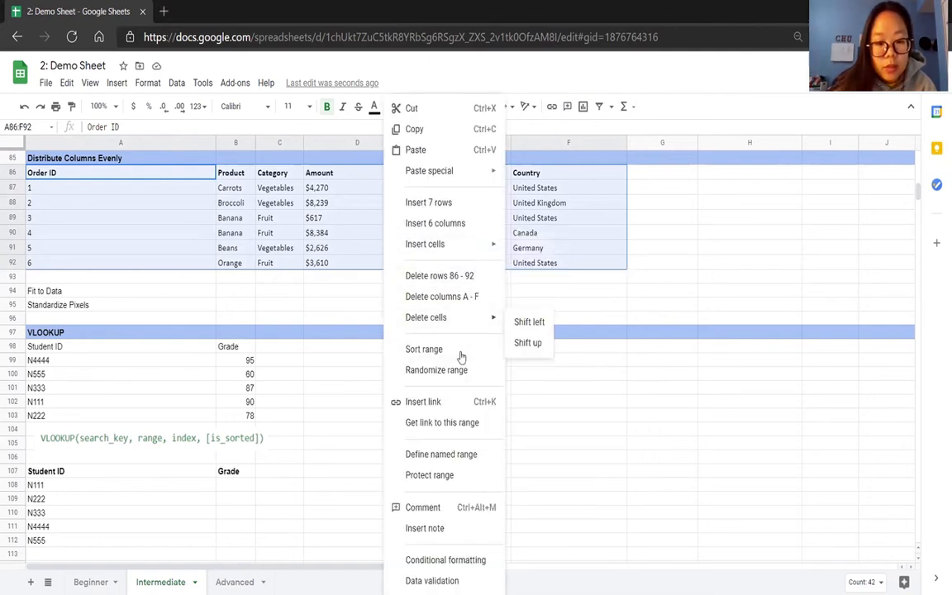
left_click(172, 191)
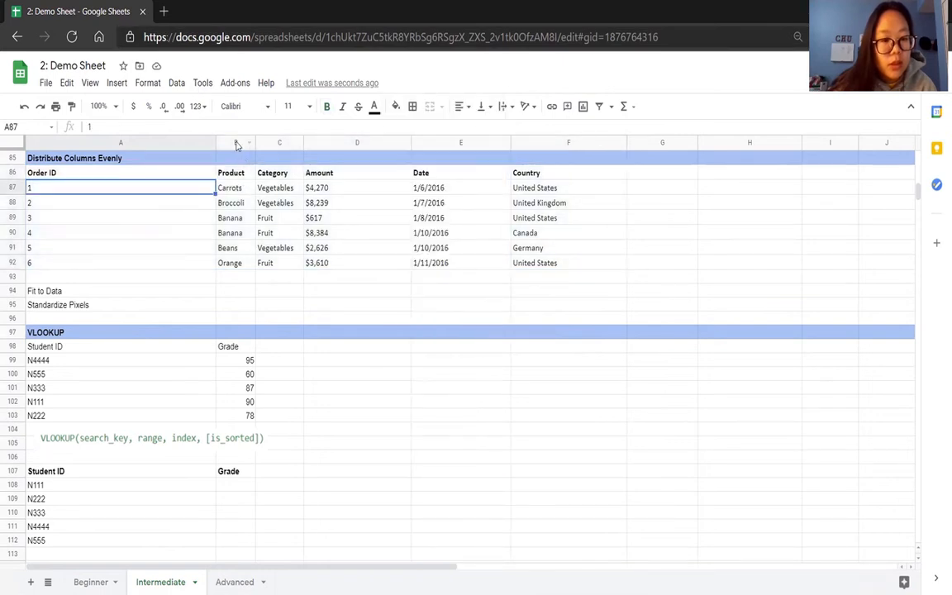
Resize columns A through F together with the Fit to data option, and review the new widths across the sheet.
left_click_drag(186, 146, 537, 142)
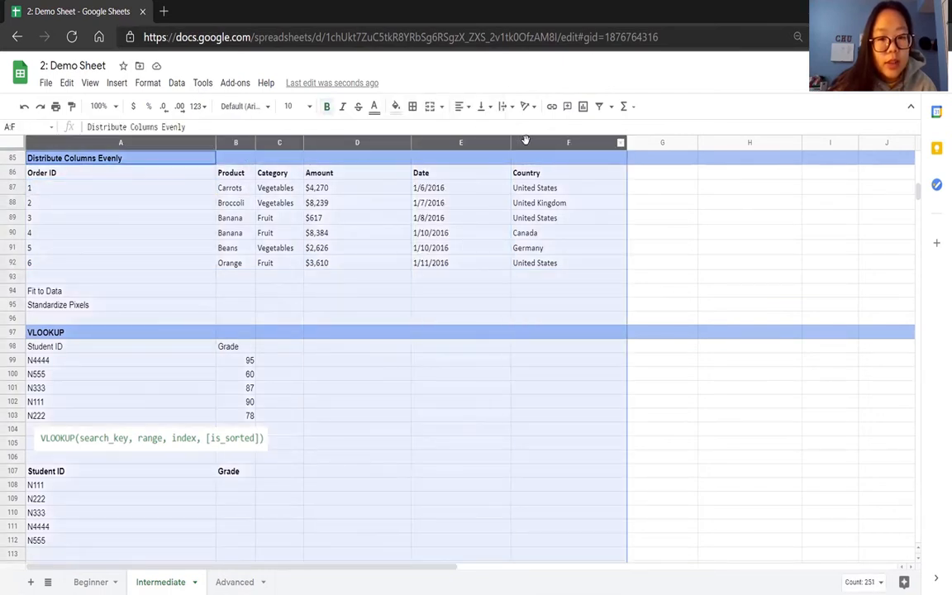
right_click(197, 220)
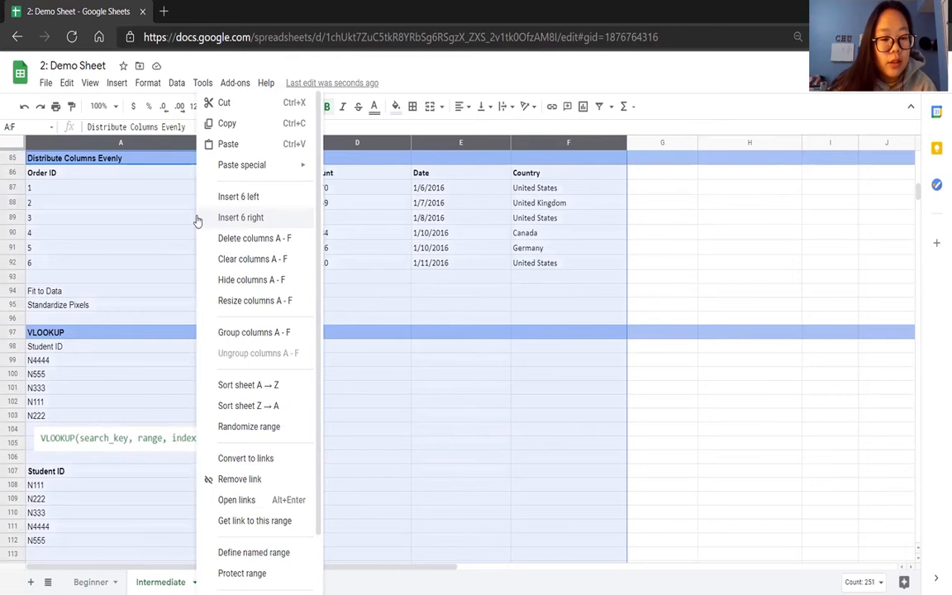
left_click(223, 300)
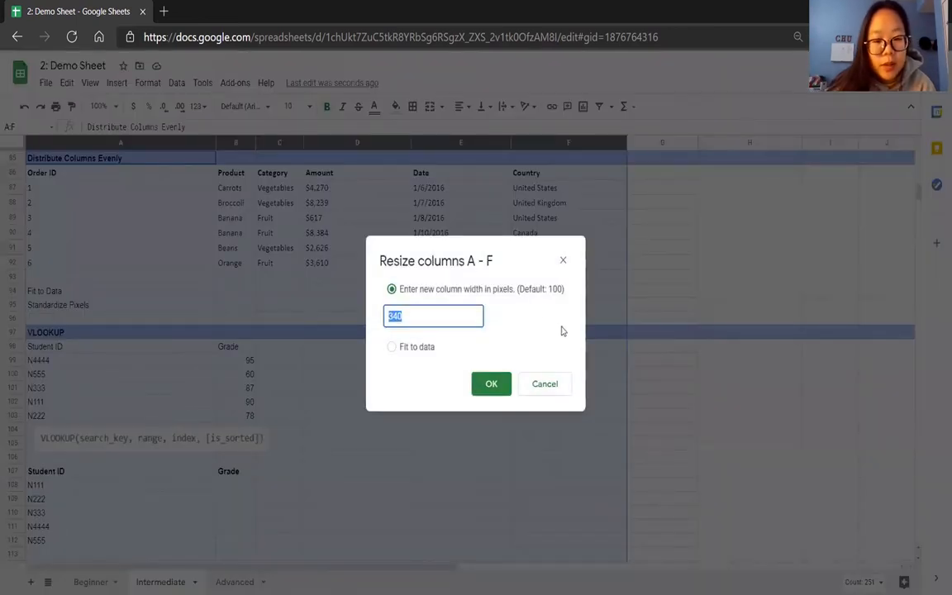
left_click(410, 348)
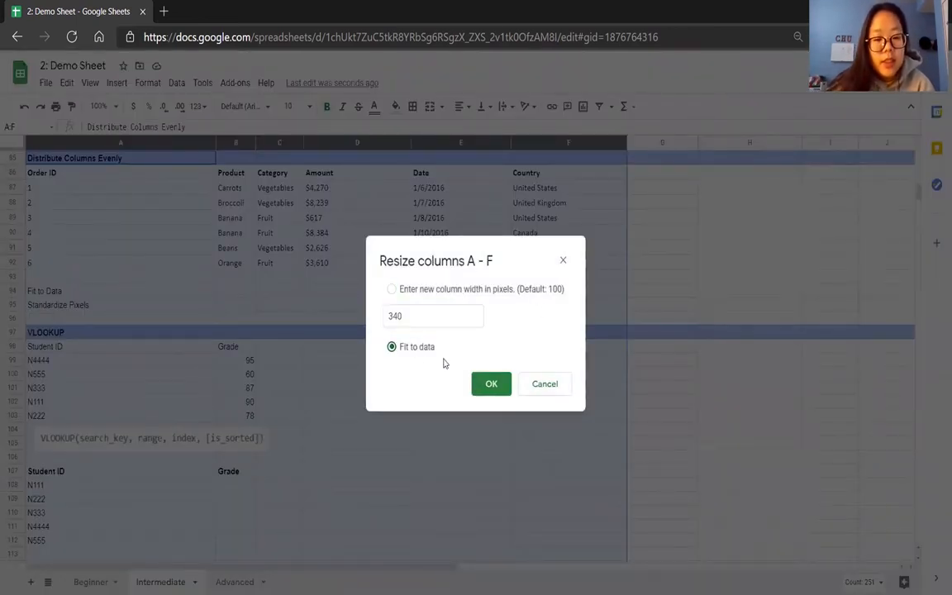
left_click(485, 382)
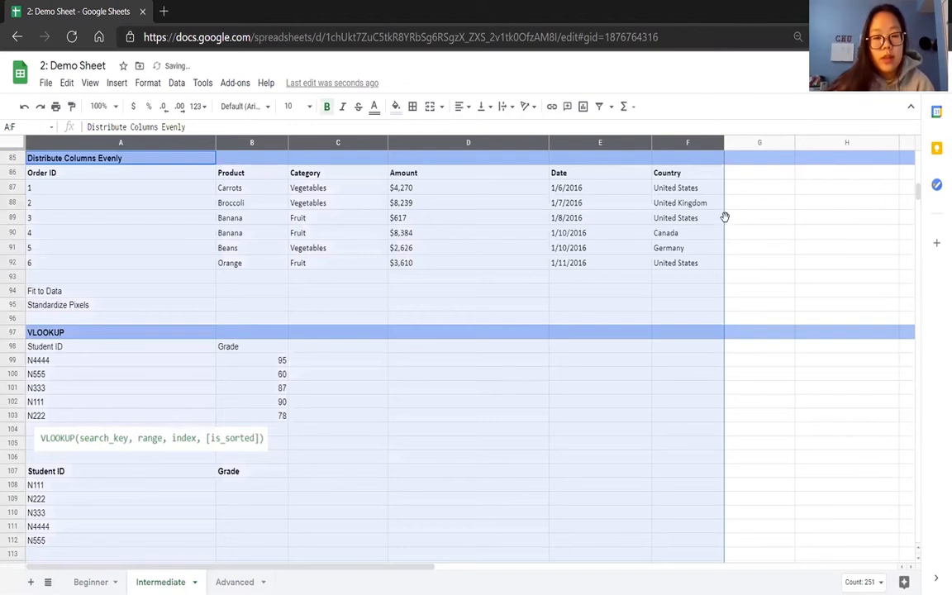
left_click(743, 262)
scroll(625, 270, "up", 15)
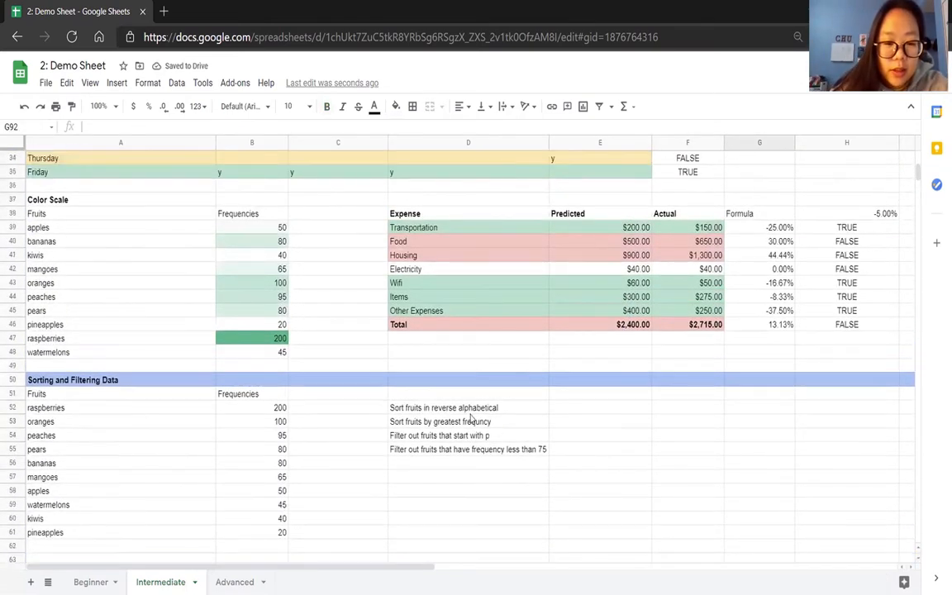
scroll(495, 433, "down", 12)
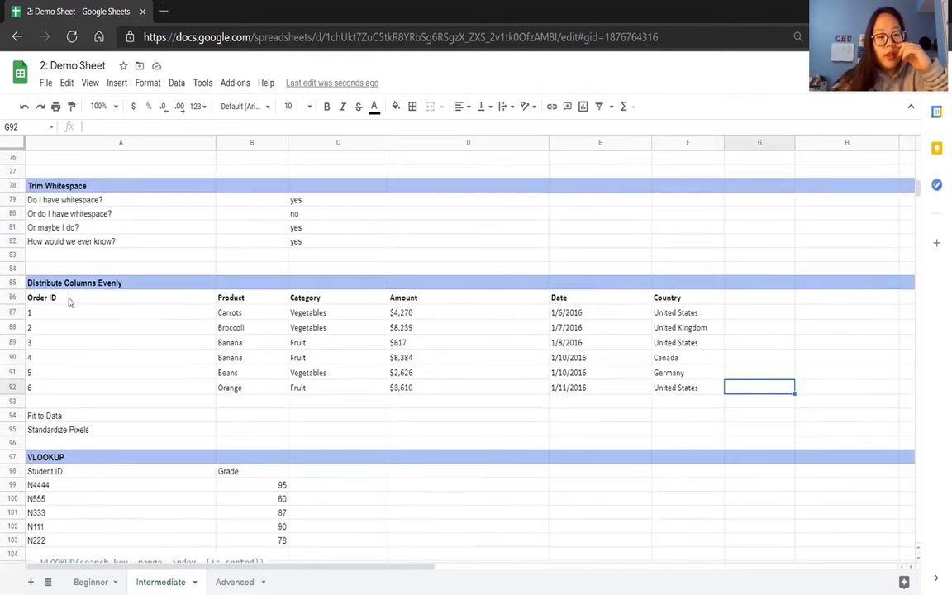
left_click_drag(62, 301, 505, 380)
left_click(161, 313)
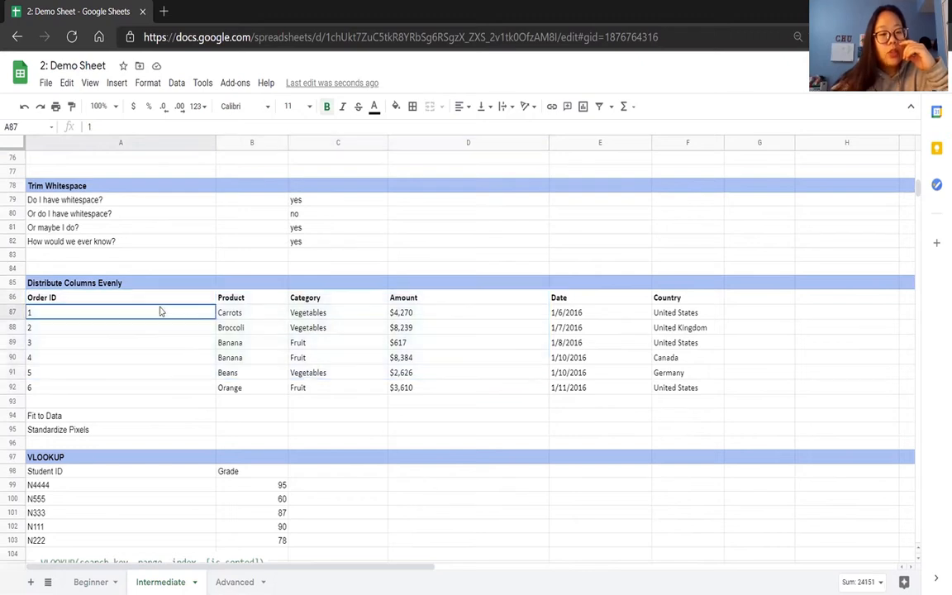
left_click_drag(165, 143, 339, 142)
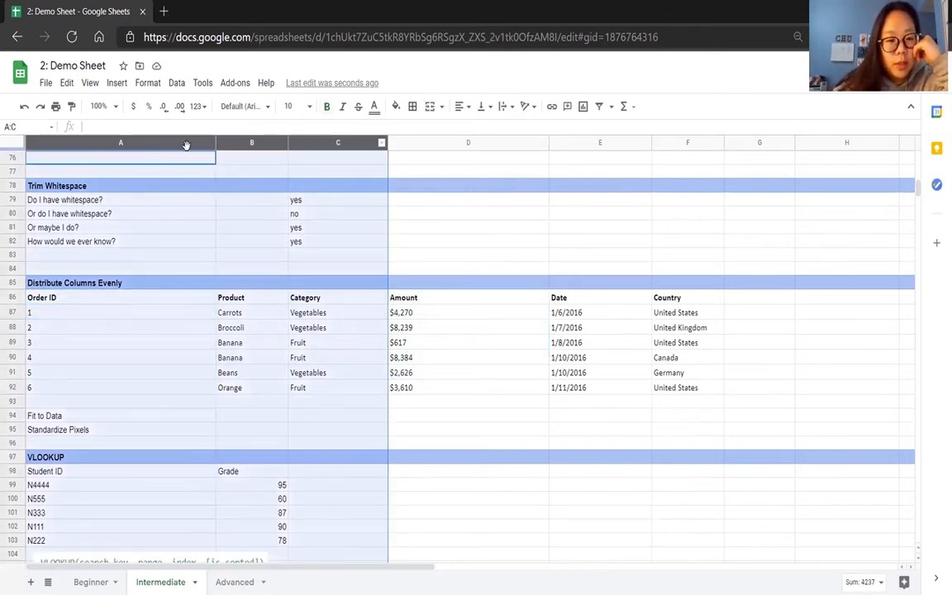
left_click(198, 407)
key("shift+Right")
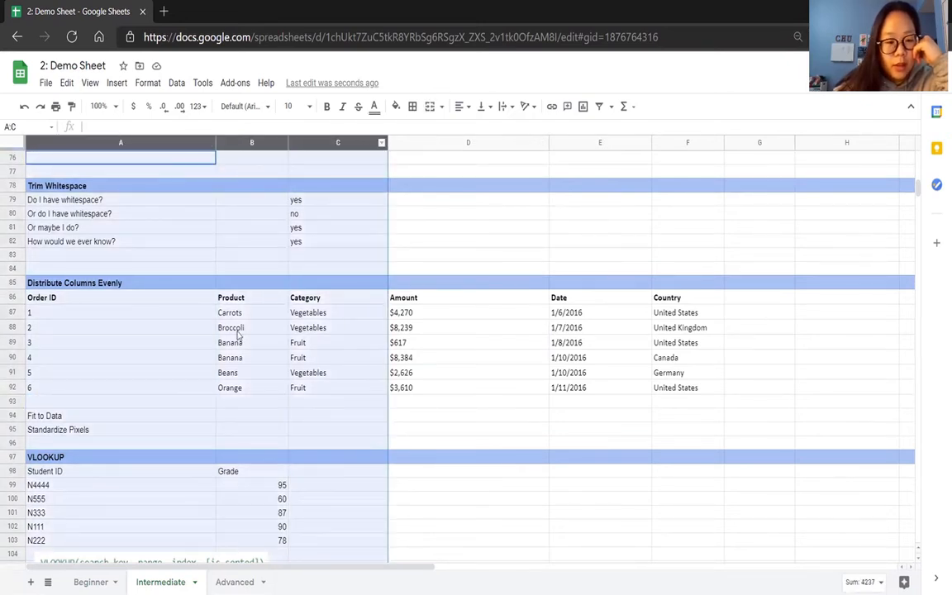
left_click(177, 324)
Resize columns A through F together to a uniform width of 150 pixels.
left_click(157, 142)
left_click_drag(157, 142, 616, 163)
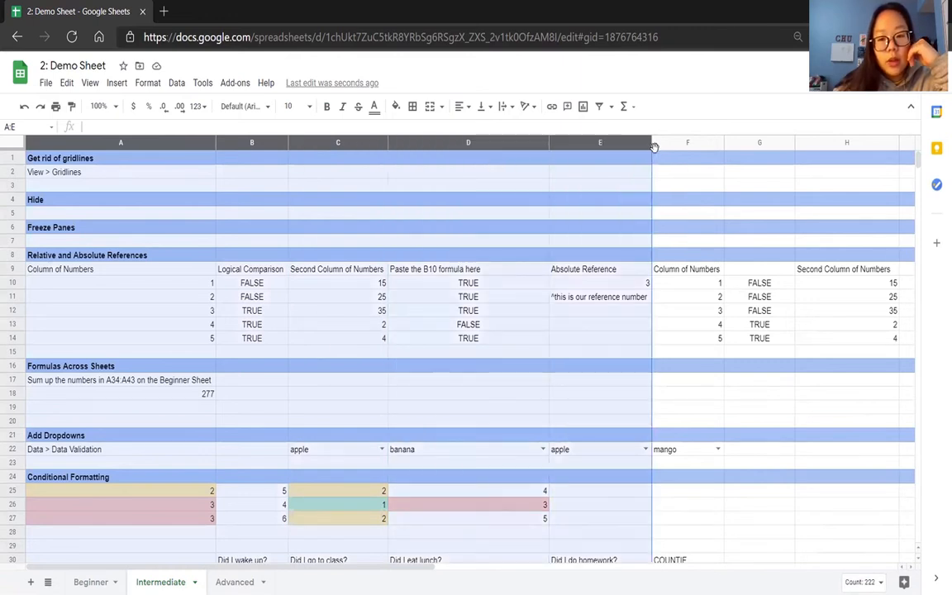
key("shift+Right")
scroll(457, 318, "down", 3)
scroll(456, 318, "down", 10)
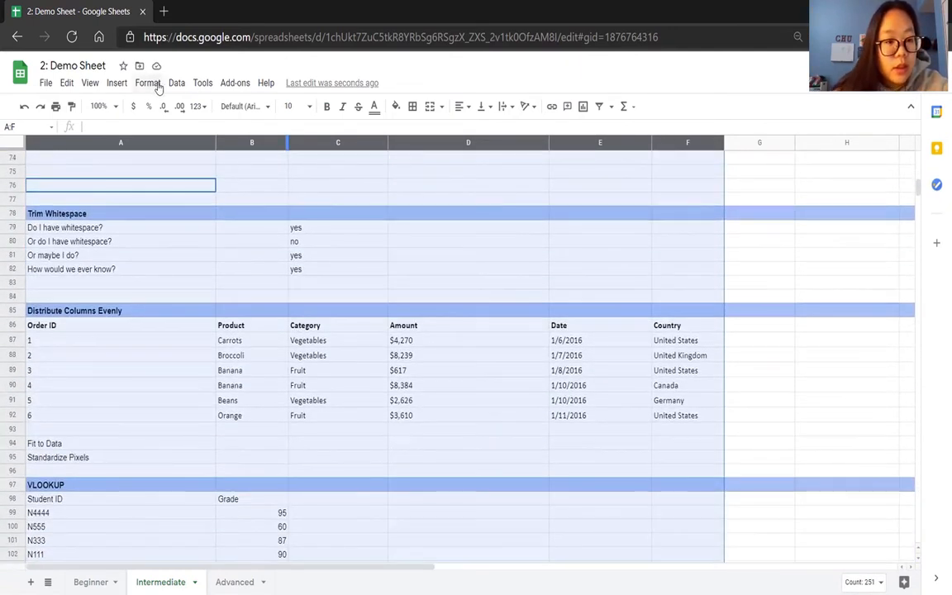
right_click(242, 301)
left_click(279, 301)
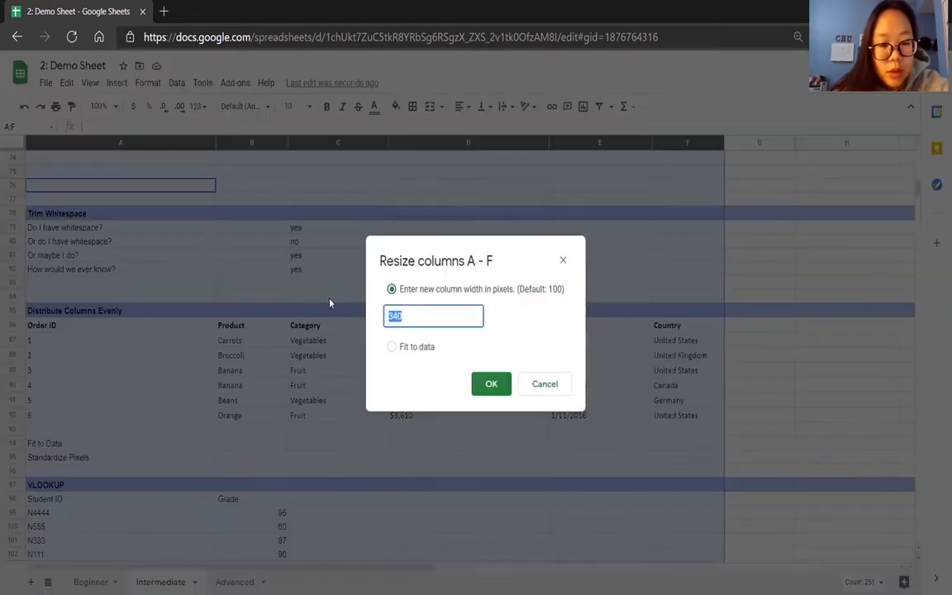
left_click(424, 310)
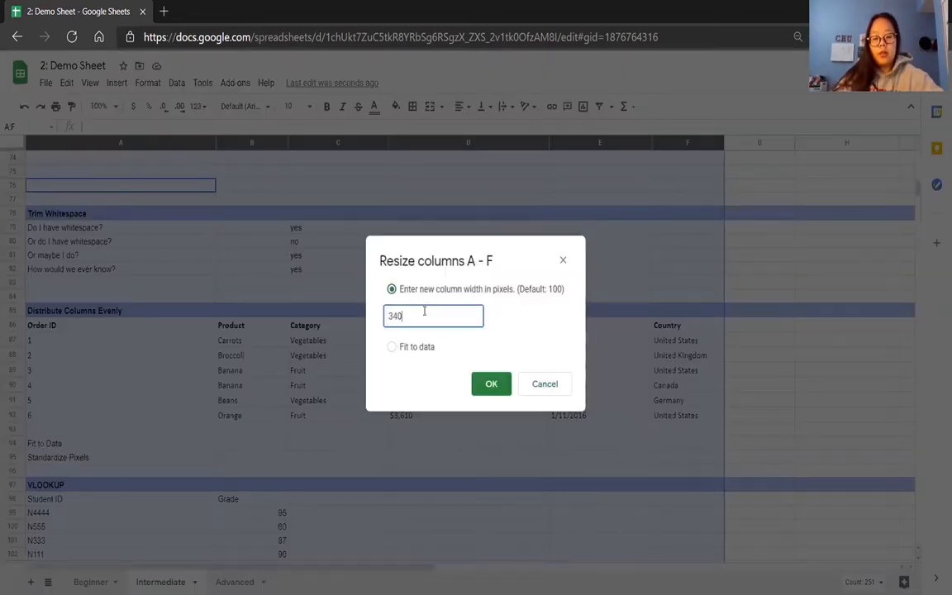
type("15")
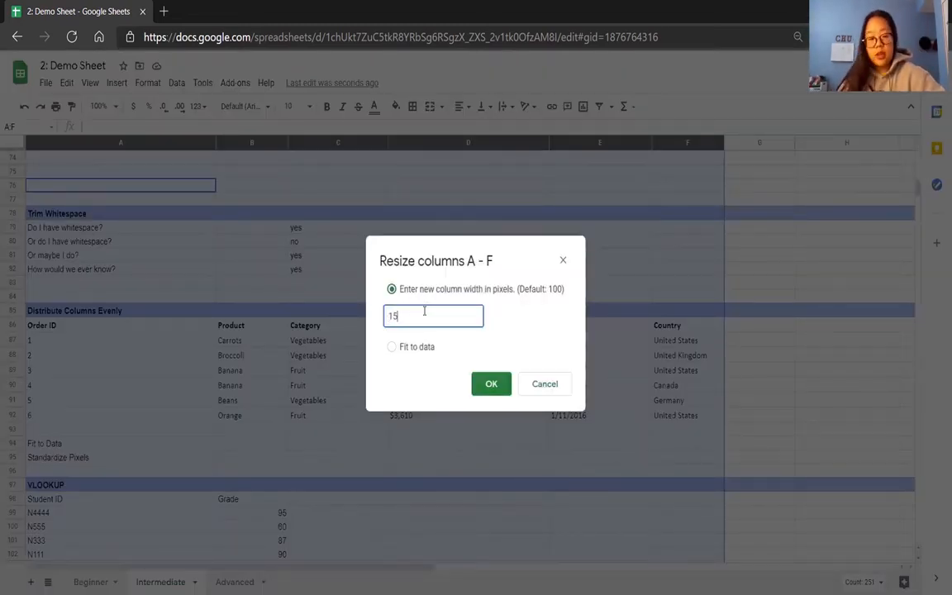
type("0")
key("Return")
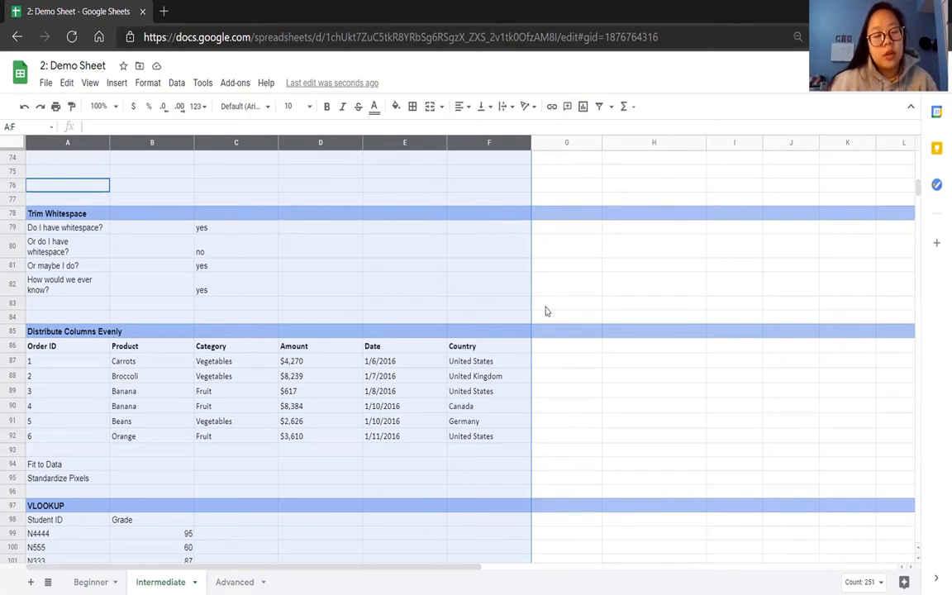
left_click(594, 393)
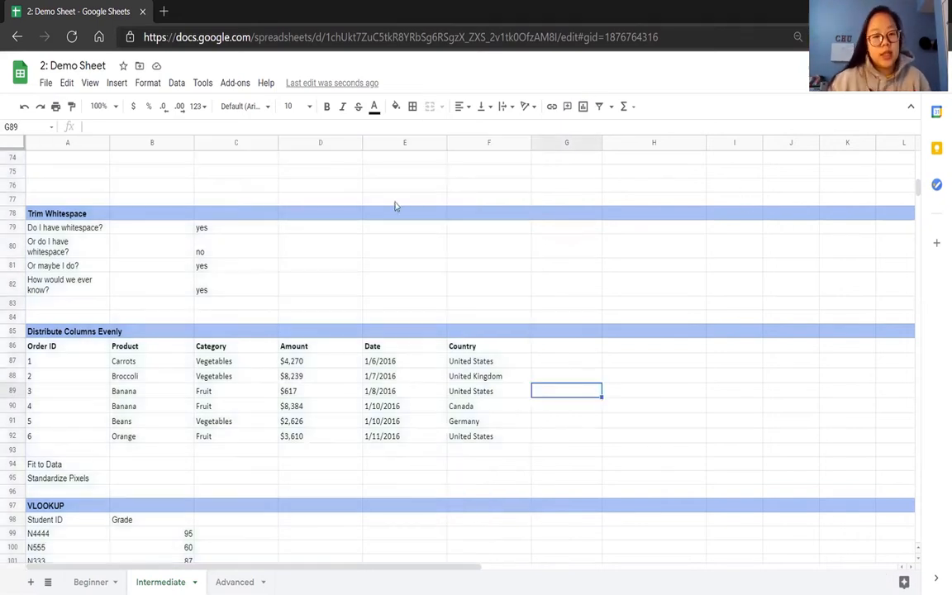
Look over the resized columns, and examine the source and lookup tables of student IDs and grades in the VLOOKUP section.
scroll(390, 287, "up", 4)
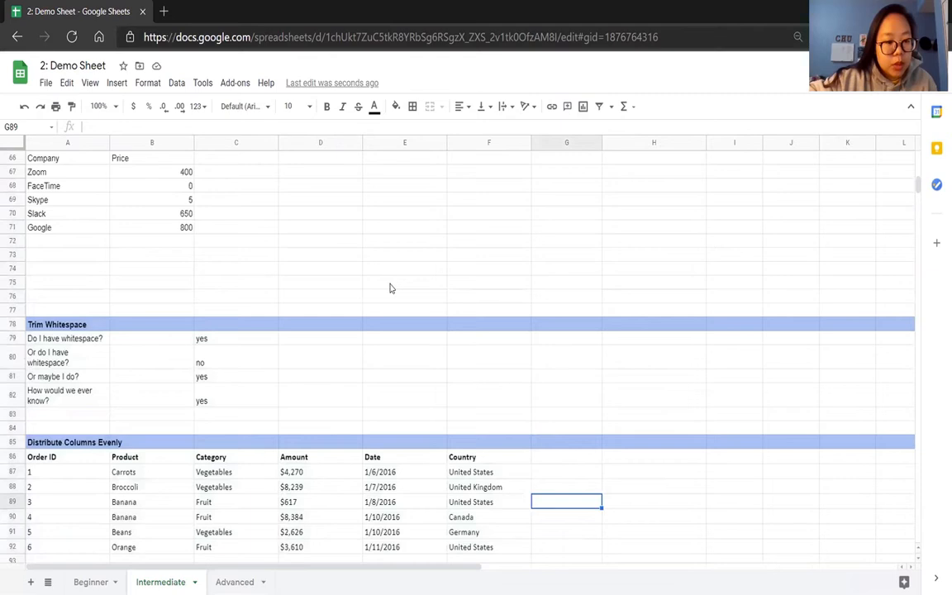
scroll(390, 287, "down", 5)
scroll(391, 287, "down", 4)
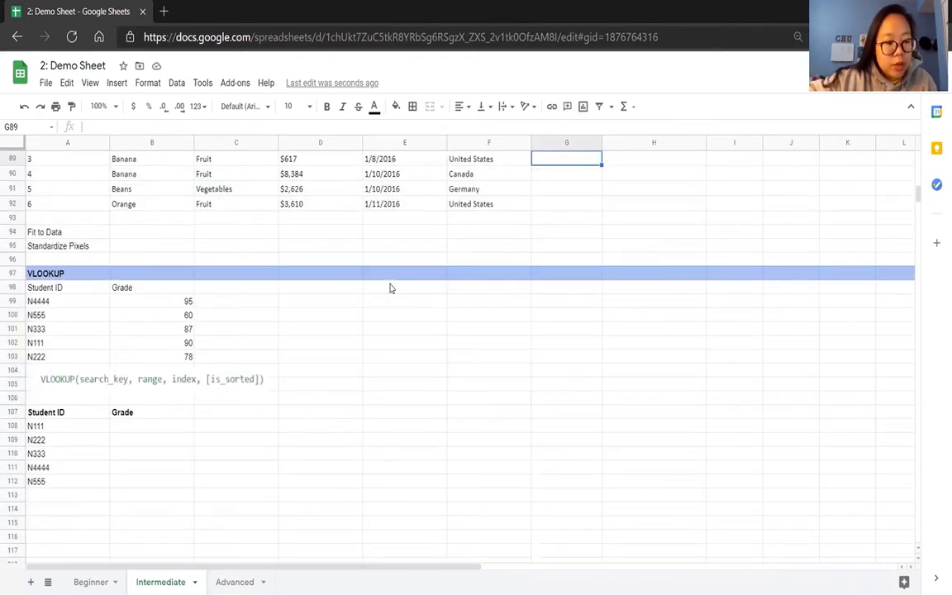
scroll(390, 287, "down", 3)
scroll(391, 287, "up", 2)
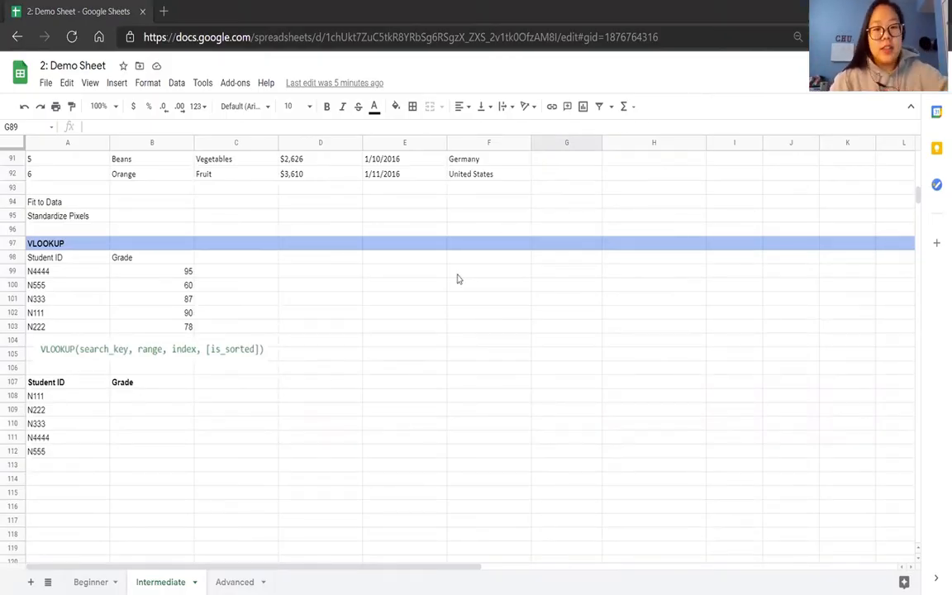
scroll(399, 286, "down", 1)
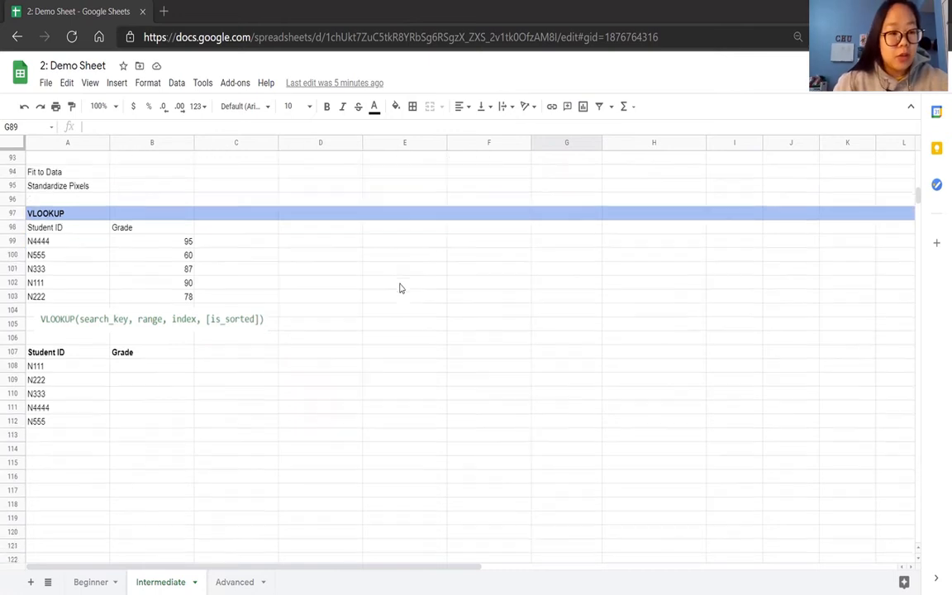
scroll(399, 288, "down", 1)
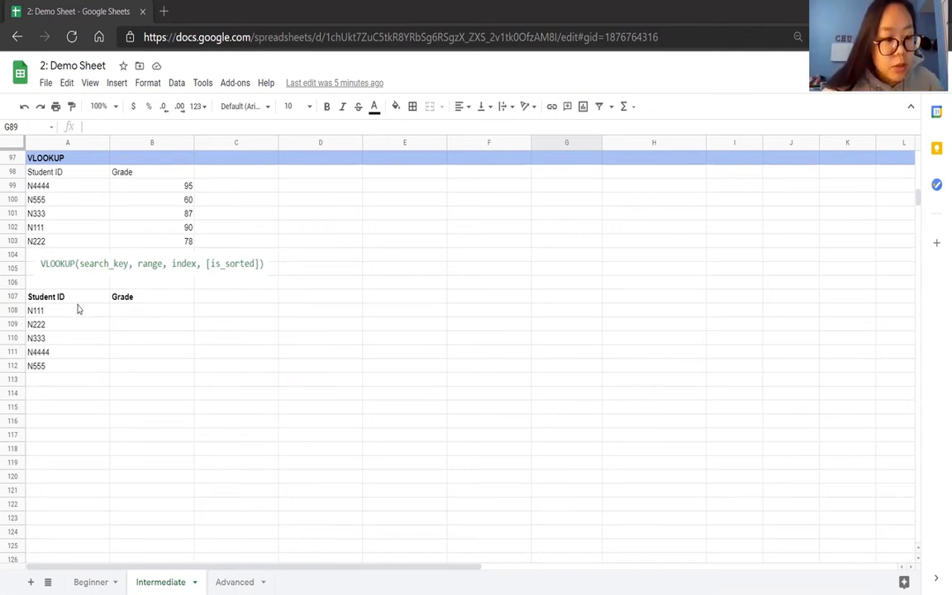
left_click_drag(65, 323, 66, 357)
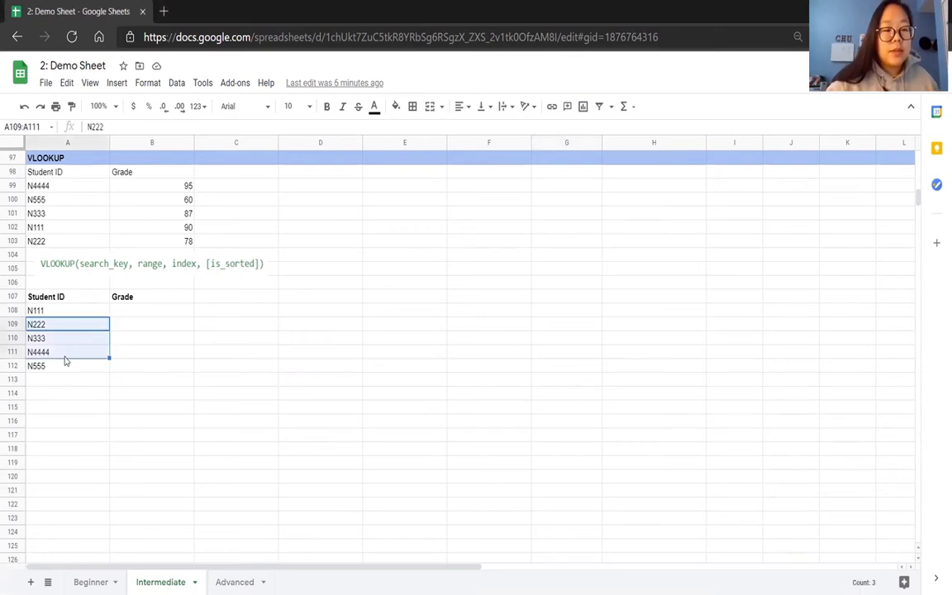
left_click(72, 382)
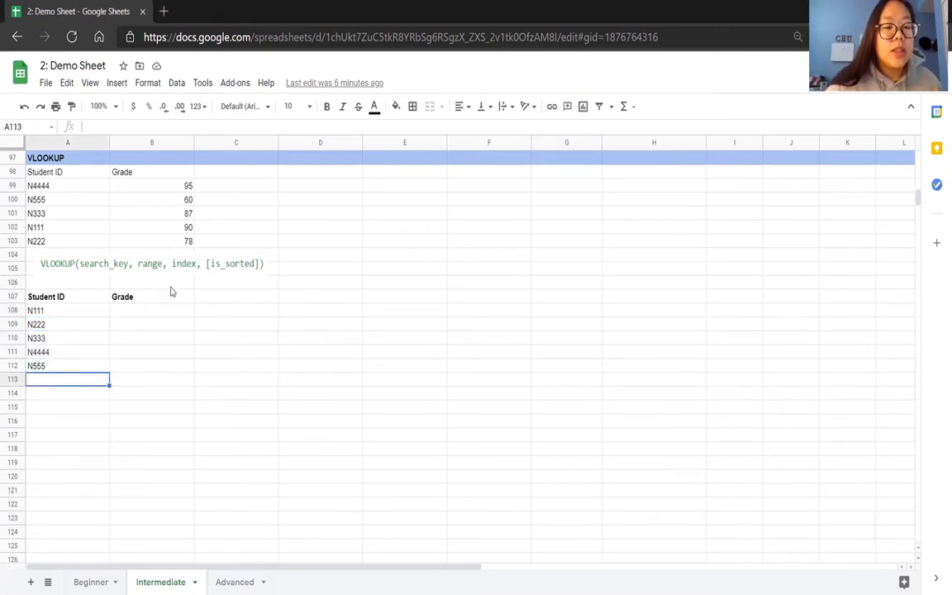
Start a VLOOKUP formula in B108 with A108 as the search key and the absolute range $A$99:$B$103.
left_click(163, 312)
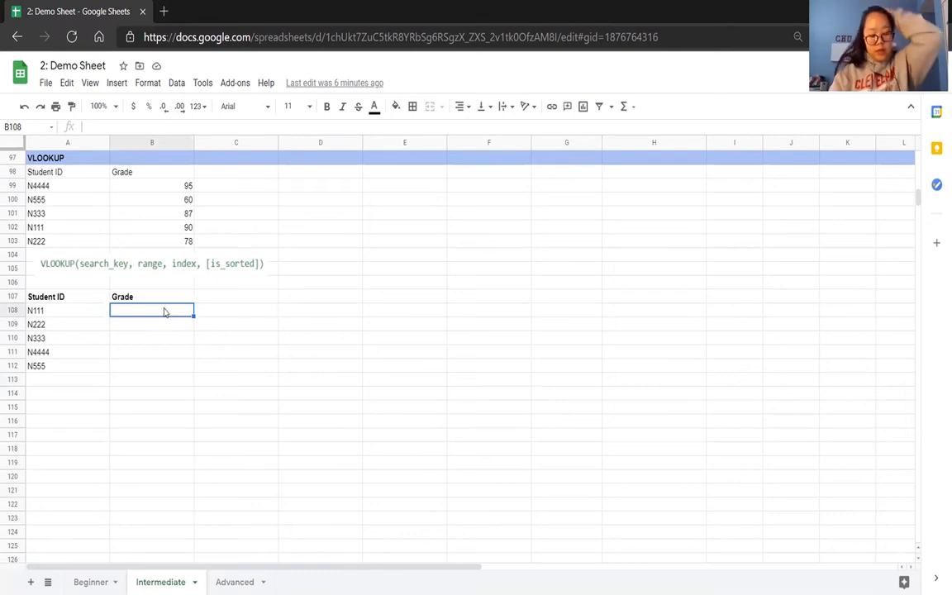
type("=VLOOKUP(")
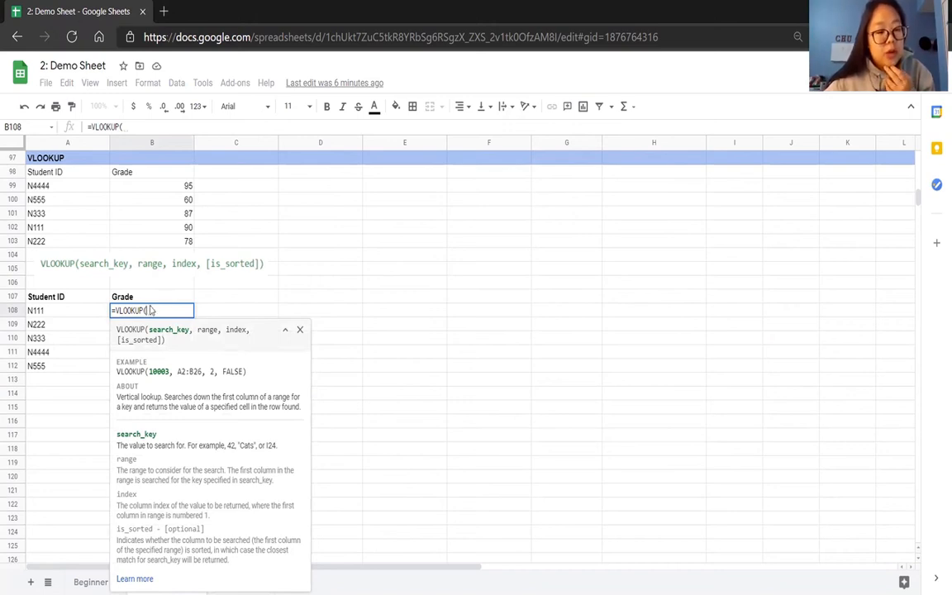
left_click(94, 314)
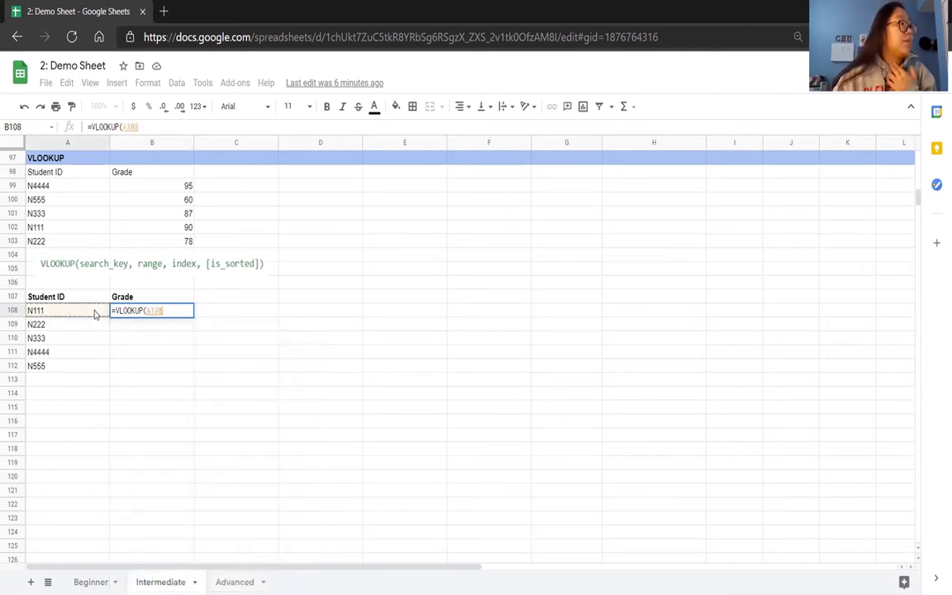
type(",")
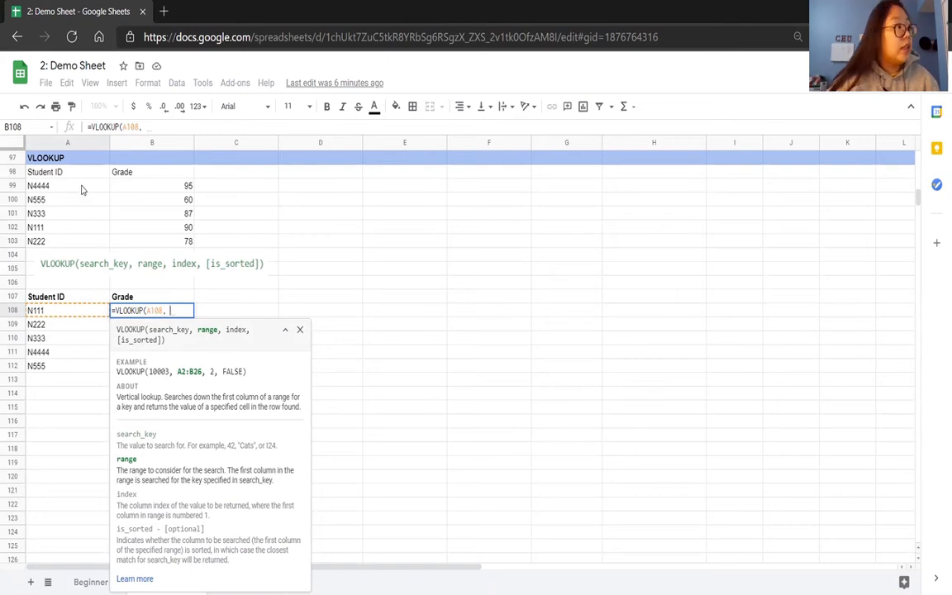
left_click_drag(81, 190, 144, 245)
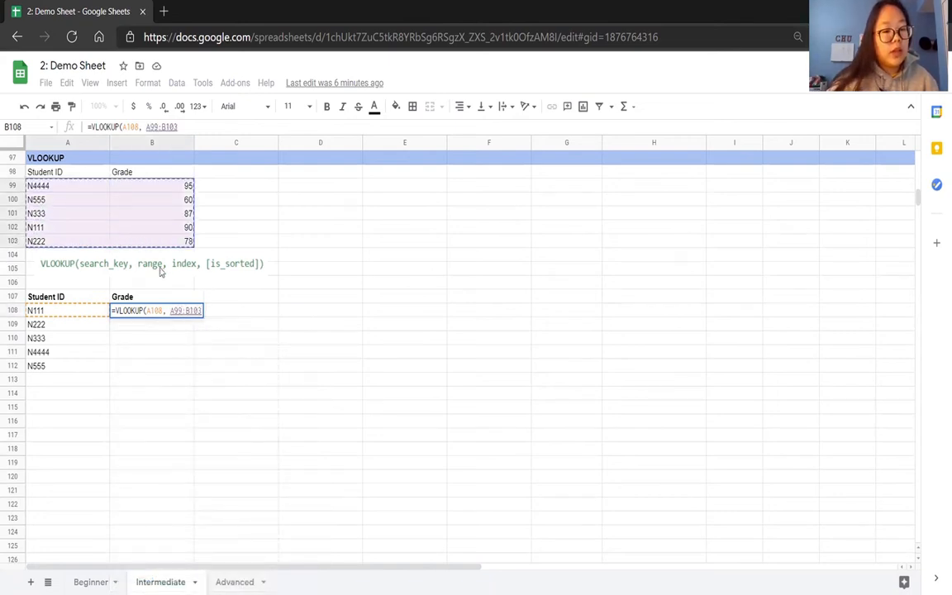
key("F4")
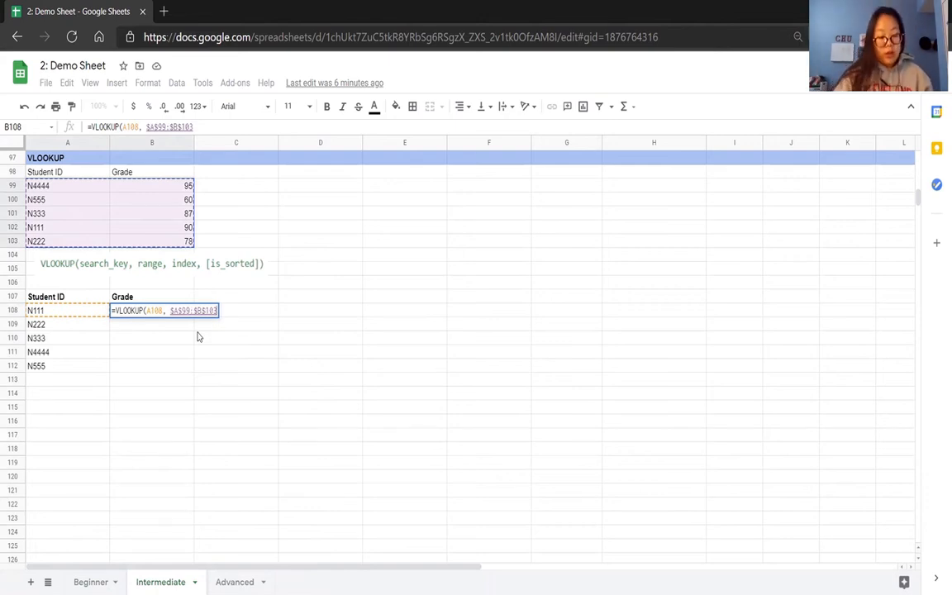
Complete the B108 formula with column index 2 and FALSE, and accept the suggested autofill for the remaining grades.
type(",")
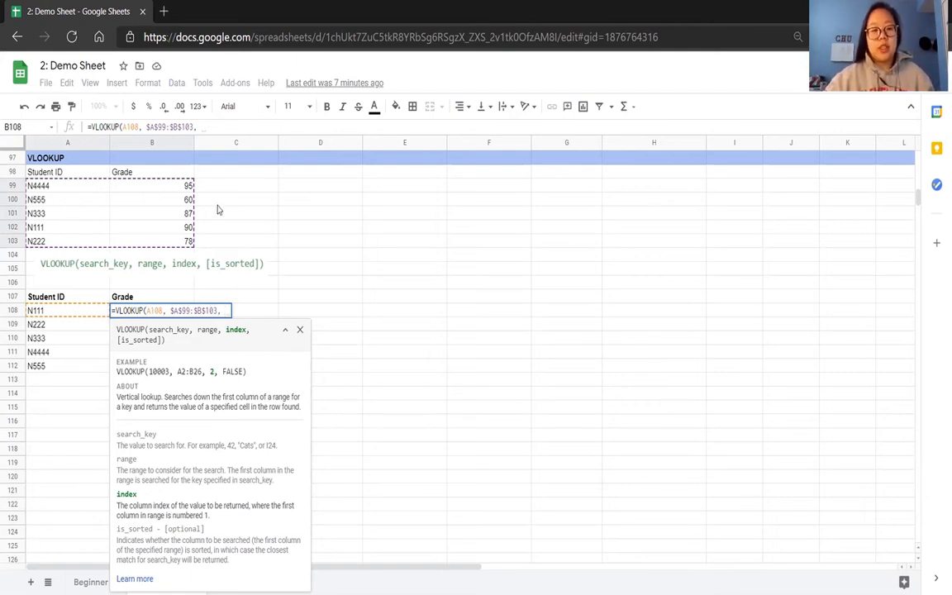
type("2, ")
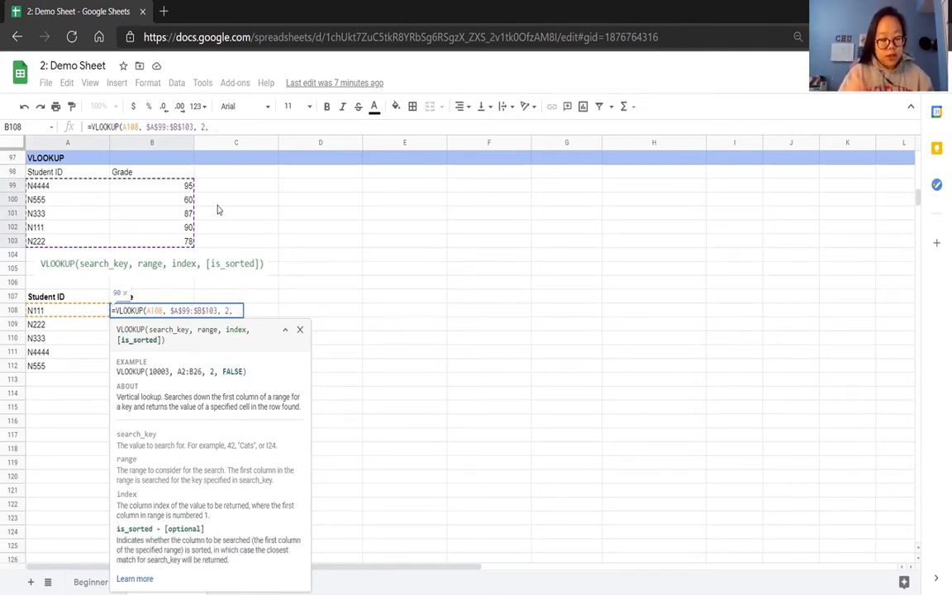
type("FALSE)")
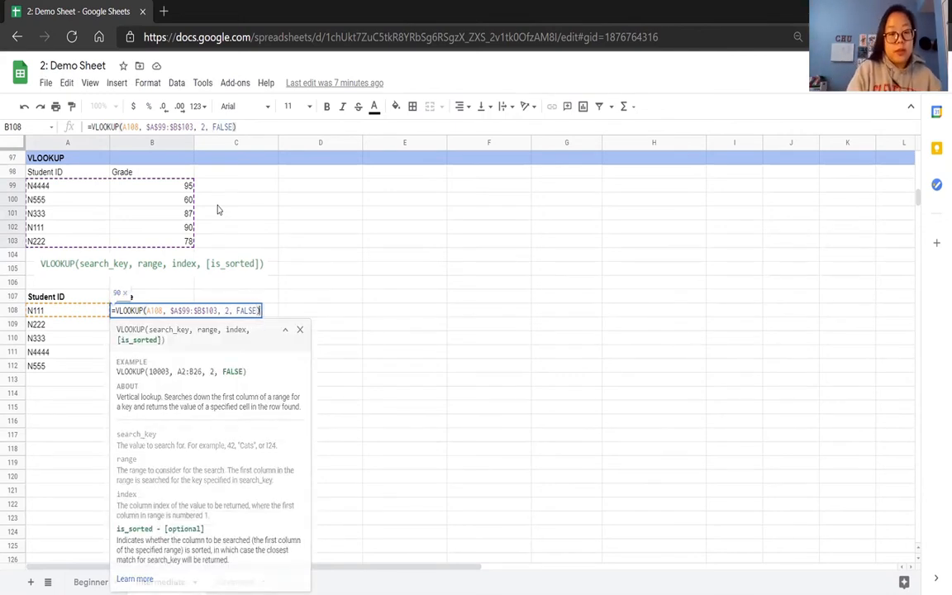
key("Return")
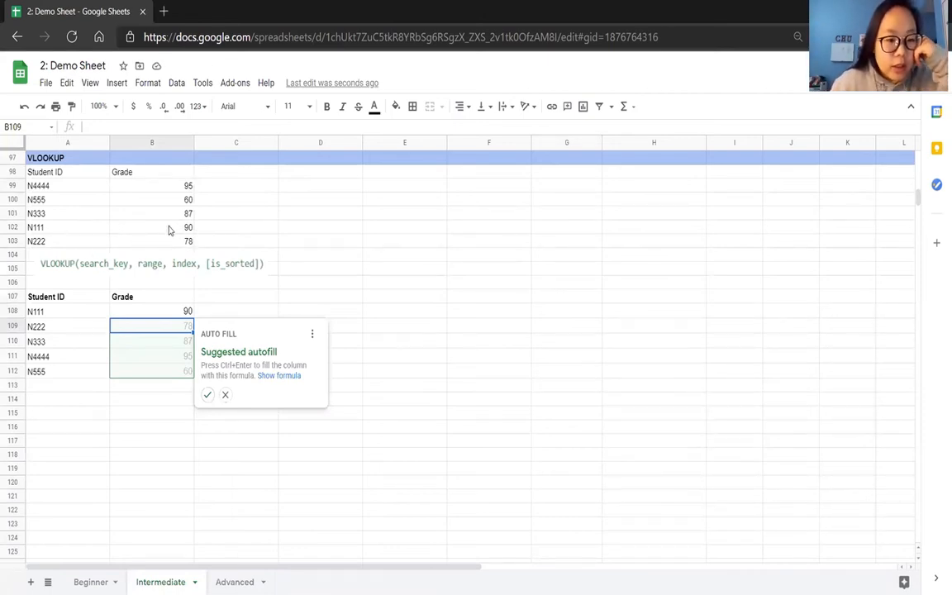
left_click(207, 395)
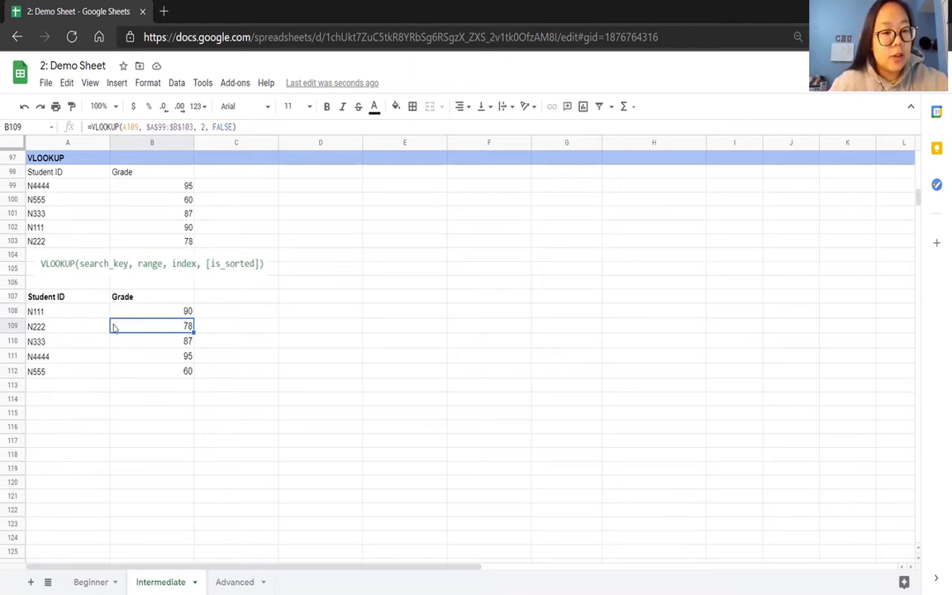
Change the column index in the B108 VLOOKUP formula to 1.
left_click(174, 311)
left_click(204, 125)
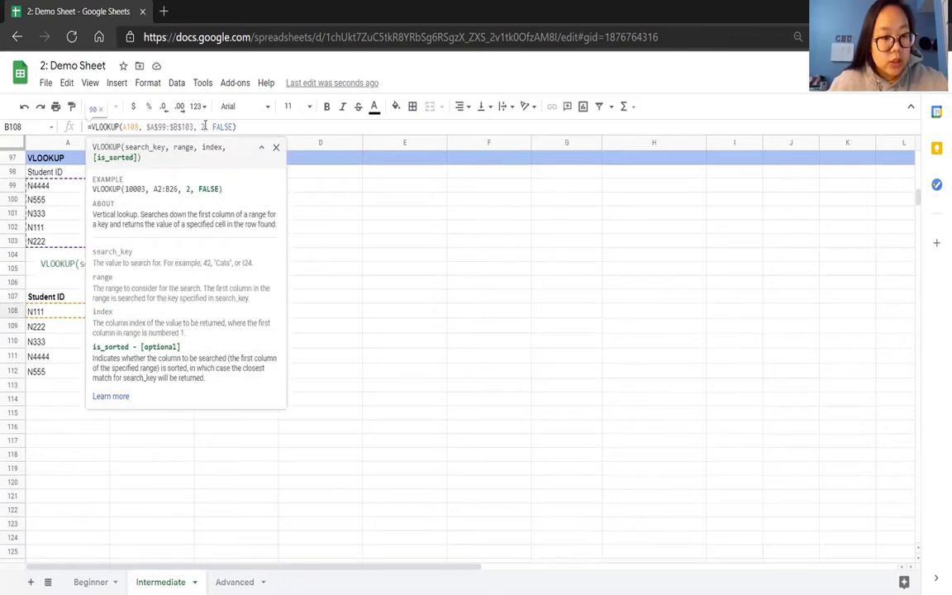
key("BackSpace")
type("1")
key("Return")
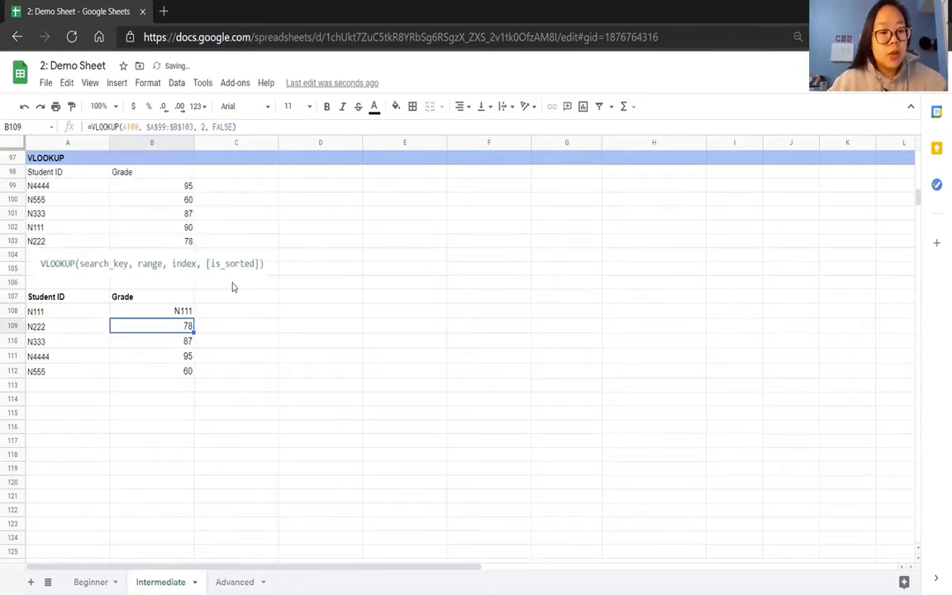
Set the column index in the B108 VLOOKUP formula back to 2.
left_click(165, 310)
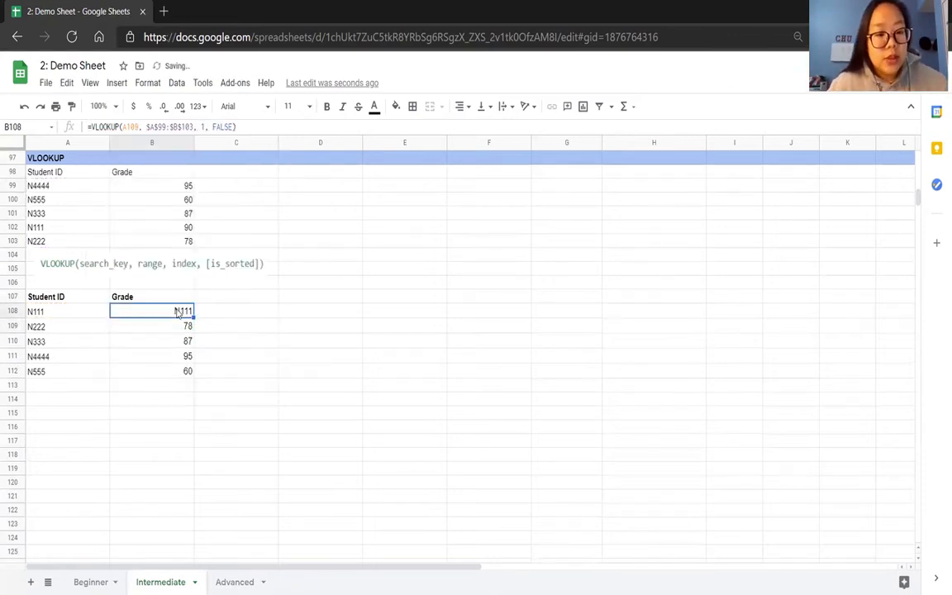
left_click(204, 126)
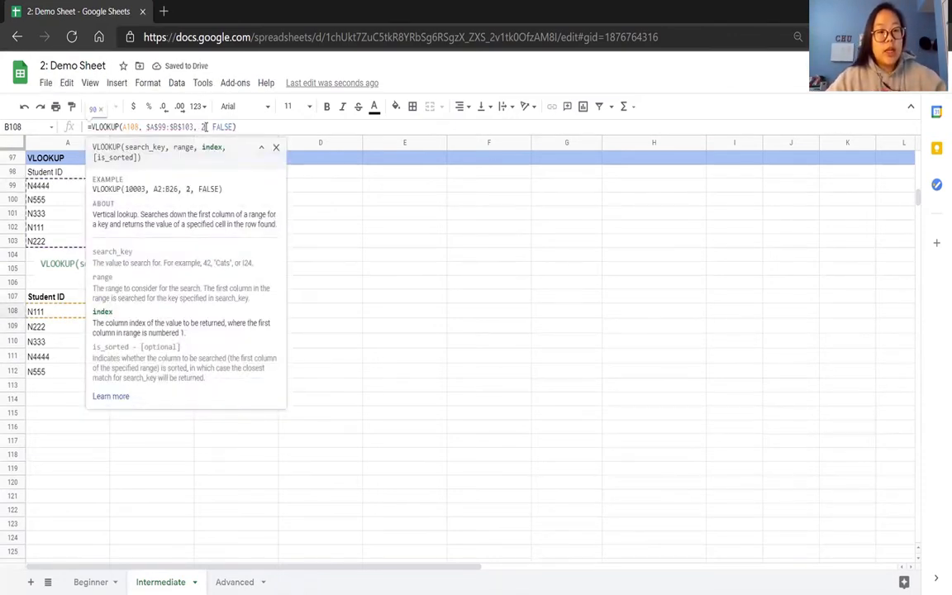
key("Return")
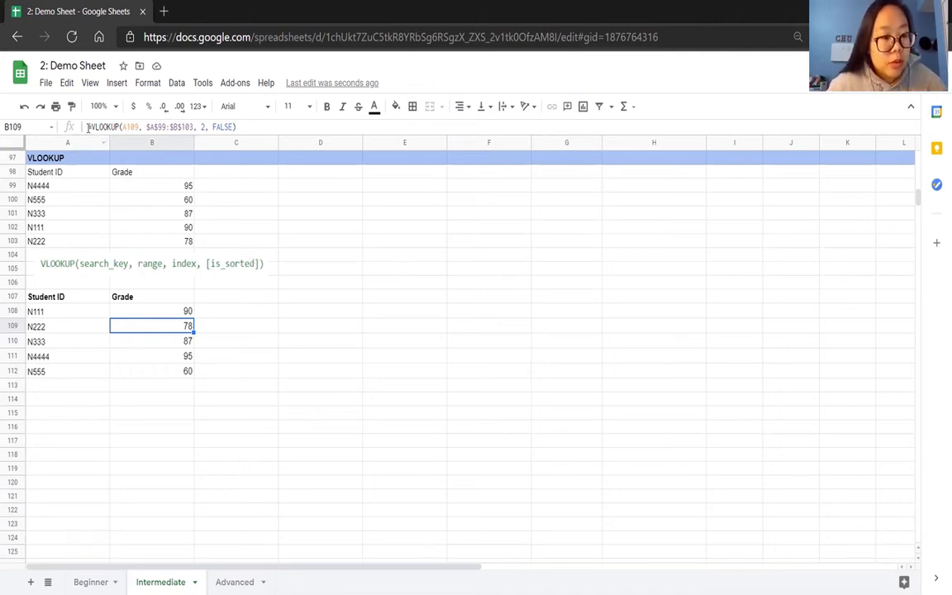
Start a trial VLOOKUP formula in E110 to view the function's syntax help, and discard the entry.
left_click(102, 126)
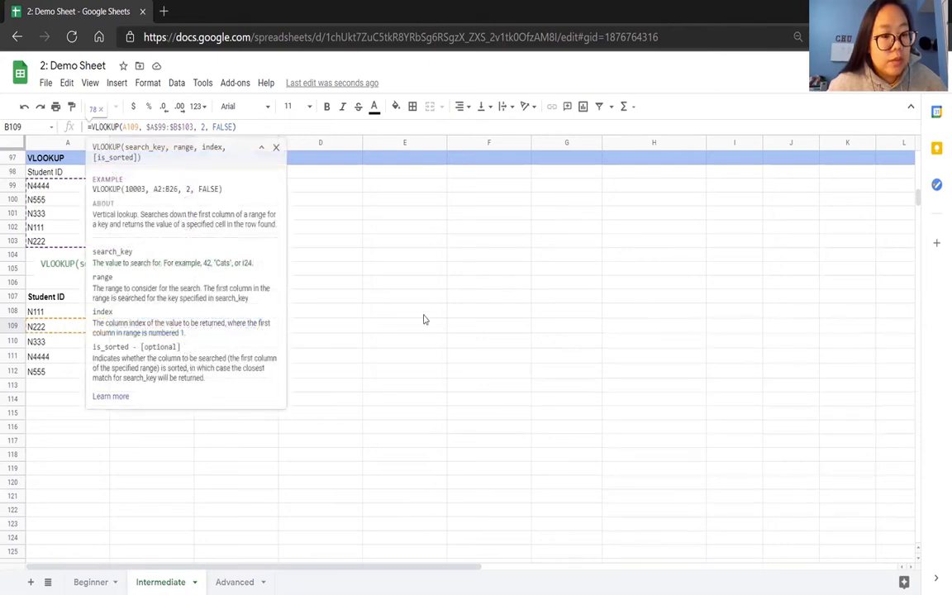
left_click(436, 343)
type("=VLOOKUP(")
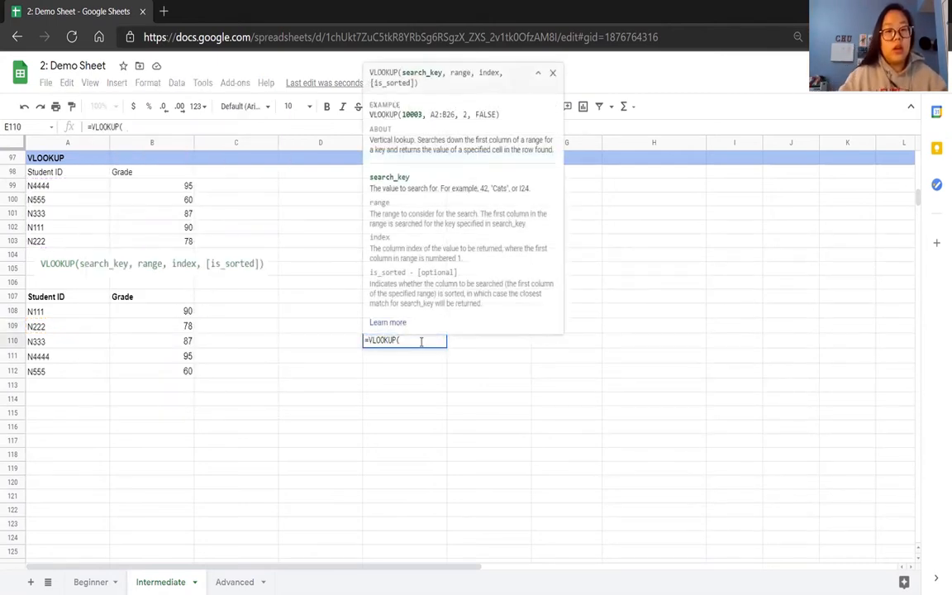
left_click(538, 74)
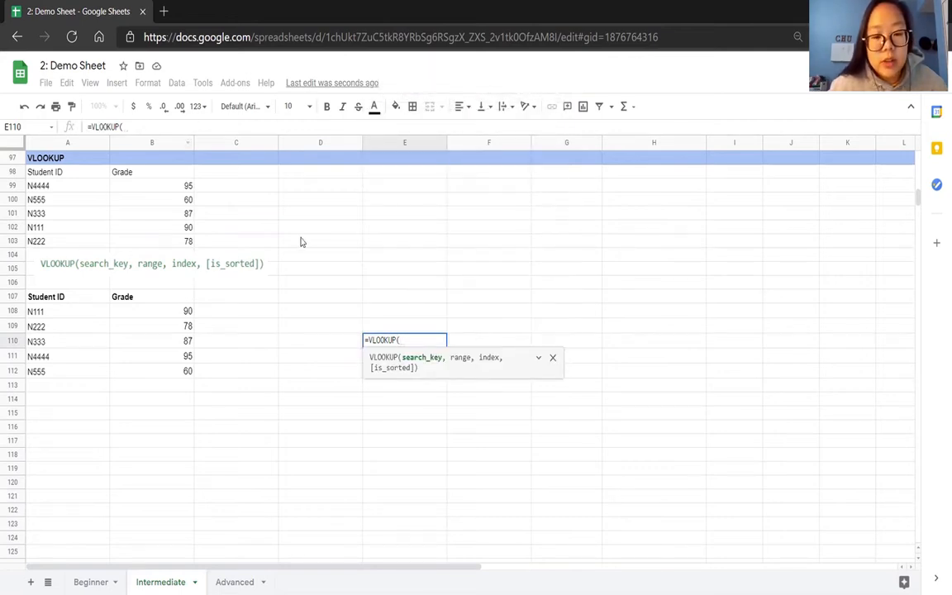
left_click(538, 361)
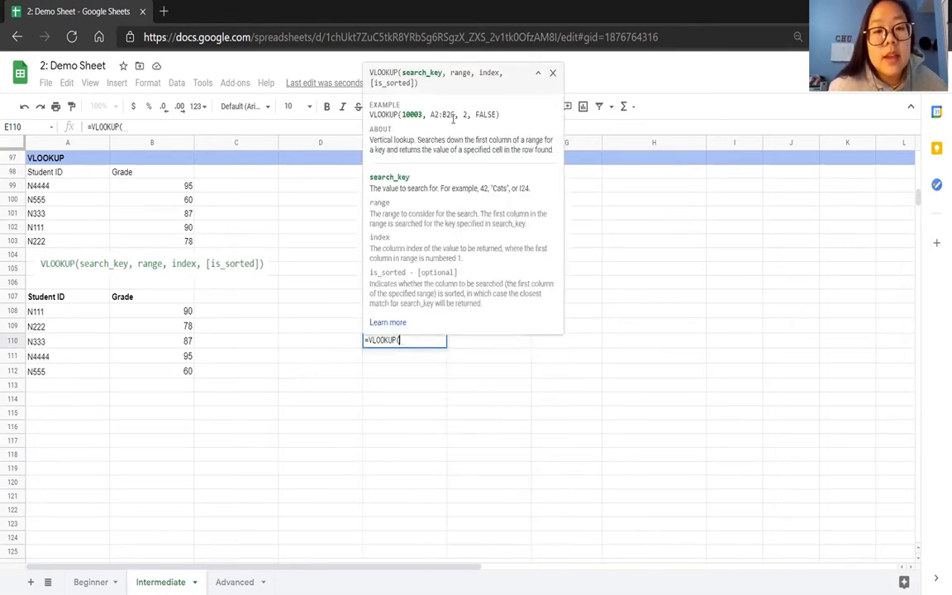
left_click(553, 72)
key("BackSpace")
key("BackSpace")
key("BackSpace")
key("BackSpace")
key("BackSpace")
key("BackSpace")
key("BackSpace")
key("BackSpace")
key("BackSpace")
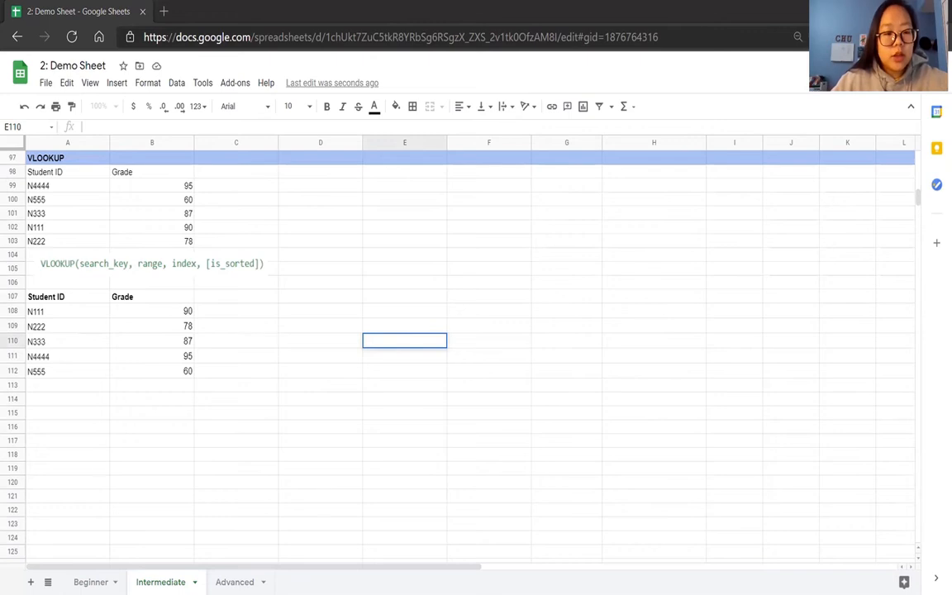
Review the Intermediate sheet's sections from Get rid of gridlines through VLOOKUP.
scroll(357, 447, "up", 20)
scroll(413, 455, "up", 10)
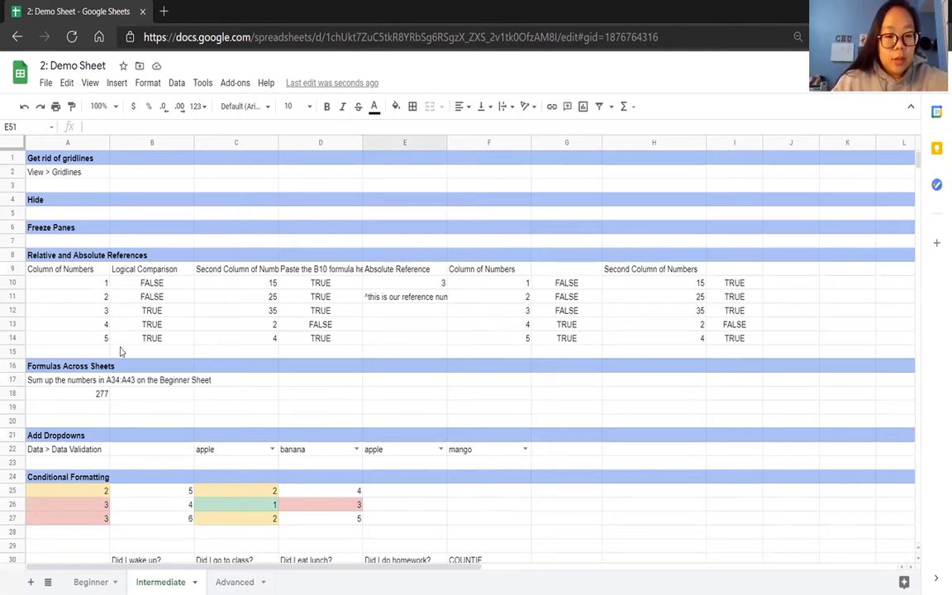
scroll(120, 351, "down", 3)
scroll(120, 352, "down", 5)
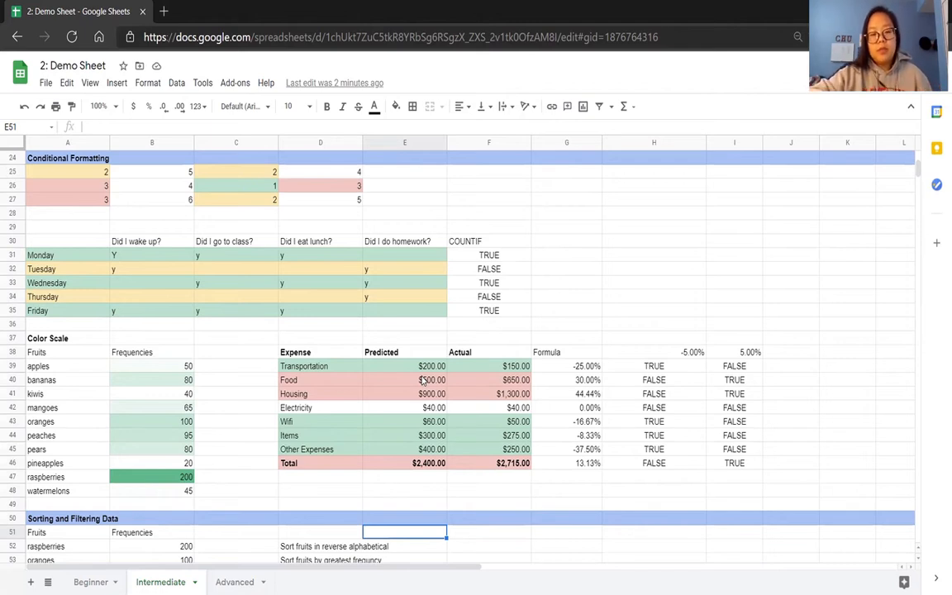
scroll(421, 380, "down", 7)
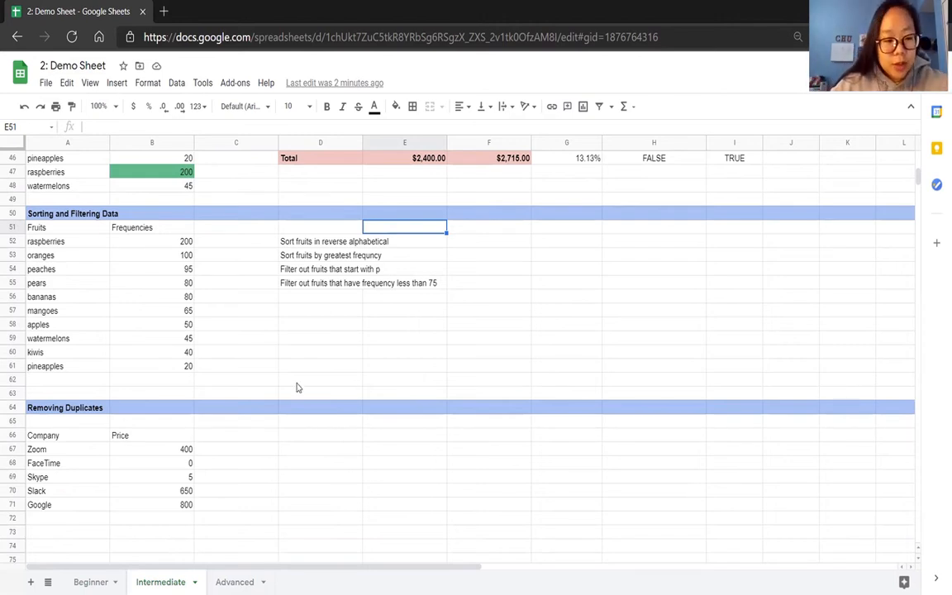
scroll(295, 386, "down", 5)
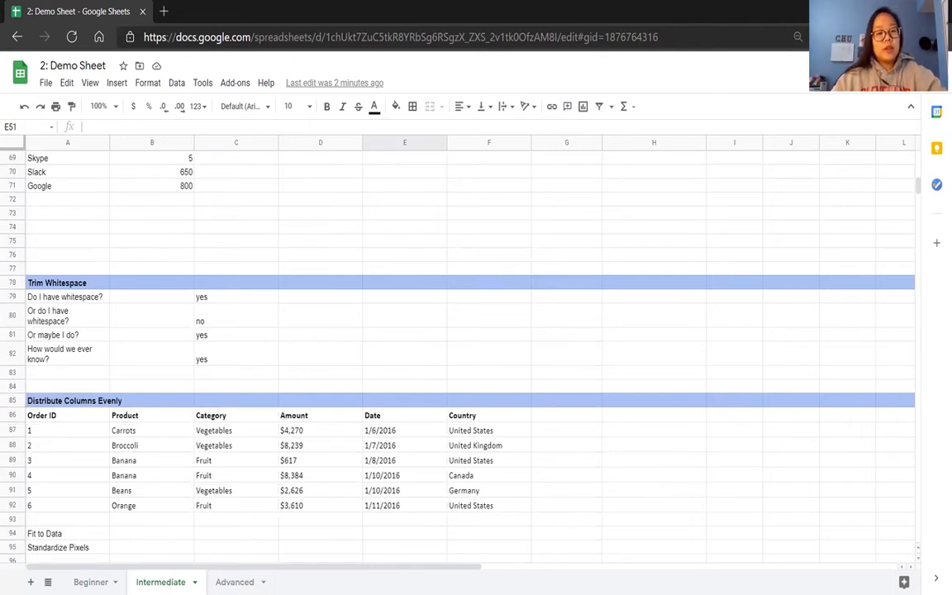
scroll(278, 403, "down", 2)
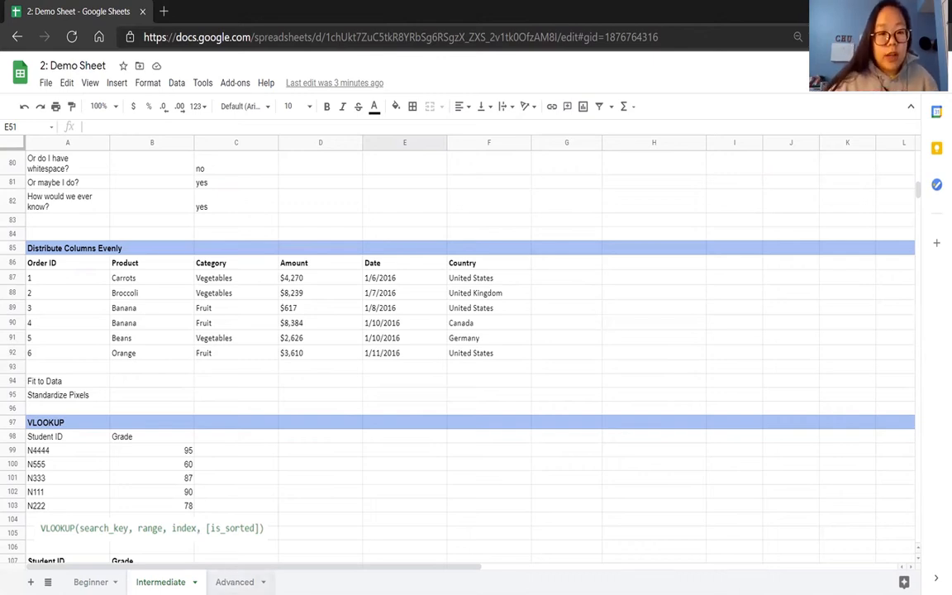
Open the Advanced sheet and examine the order table's headers A1:F1 and its Product and Category entries.
left_click(235, 581)
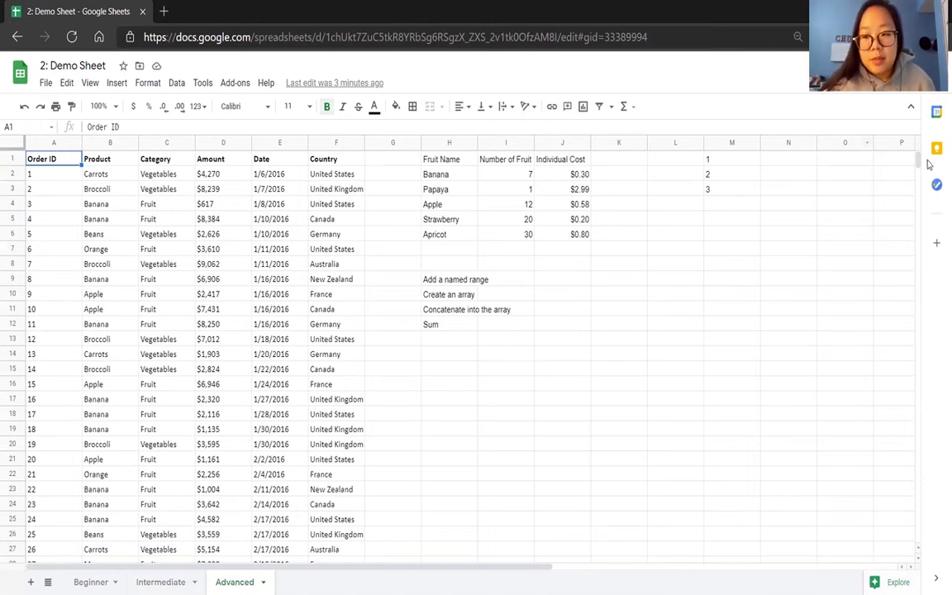
left_click_drag(917, 163, 926, 134)
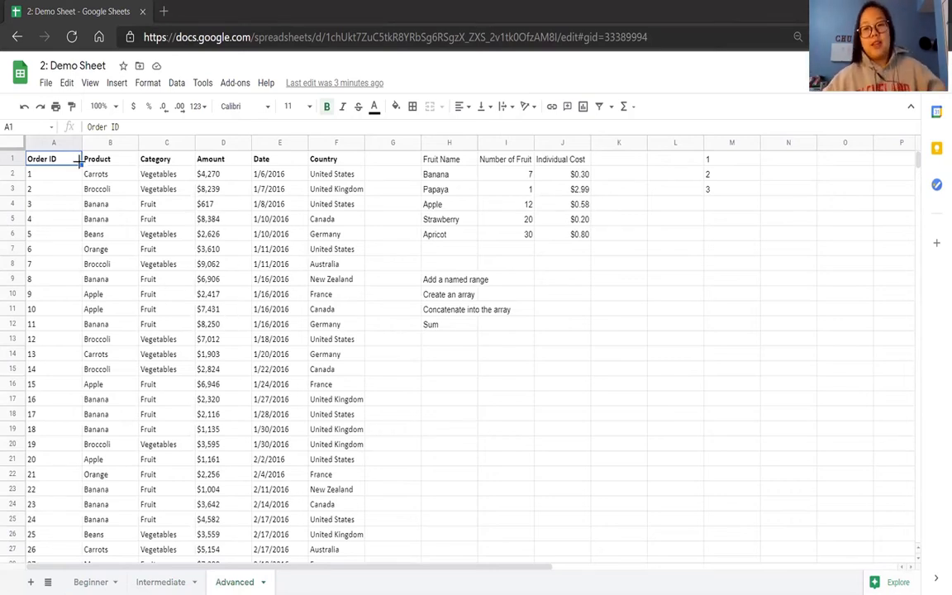
left_click_drag(70, 162, 321, 163)
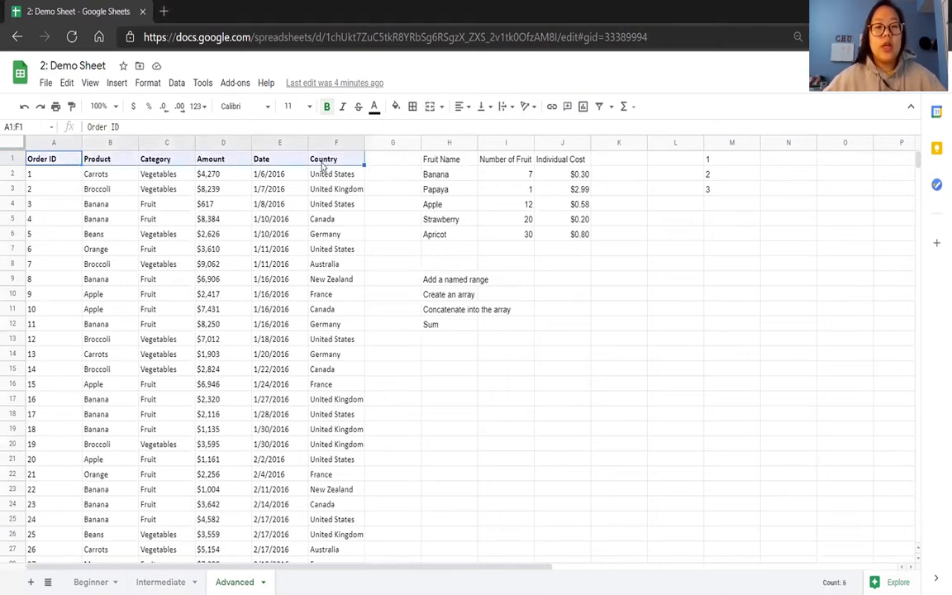
left_click(54, 178)
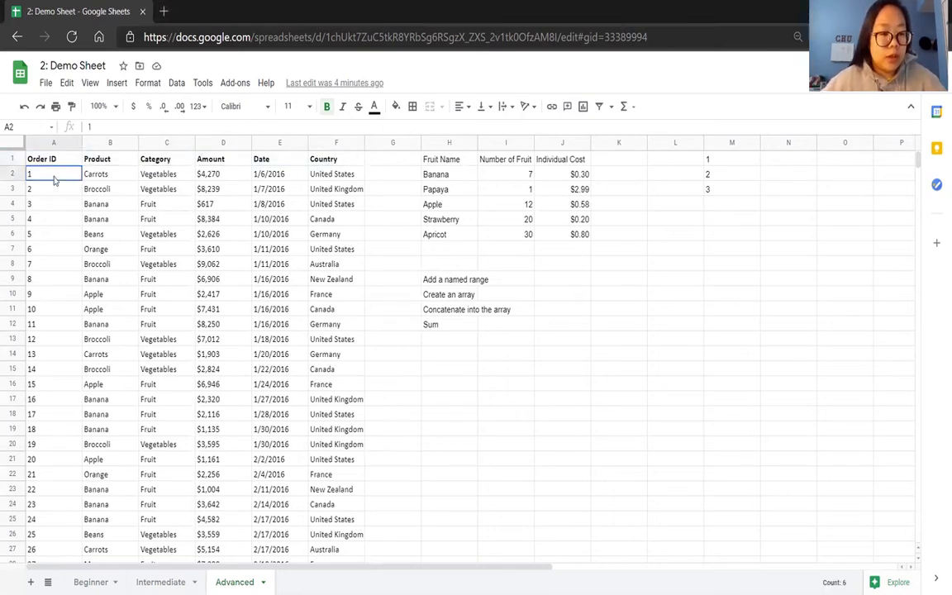
left_click(104, 176)
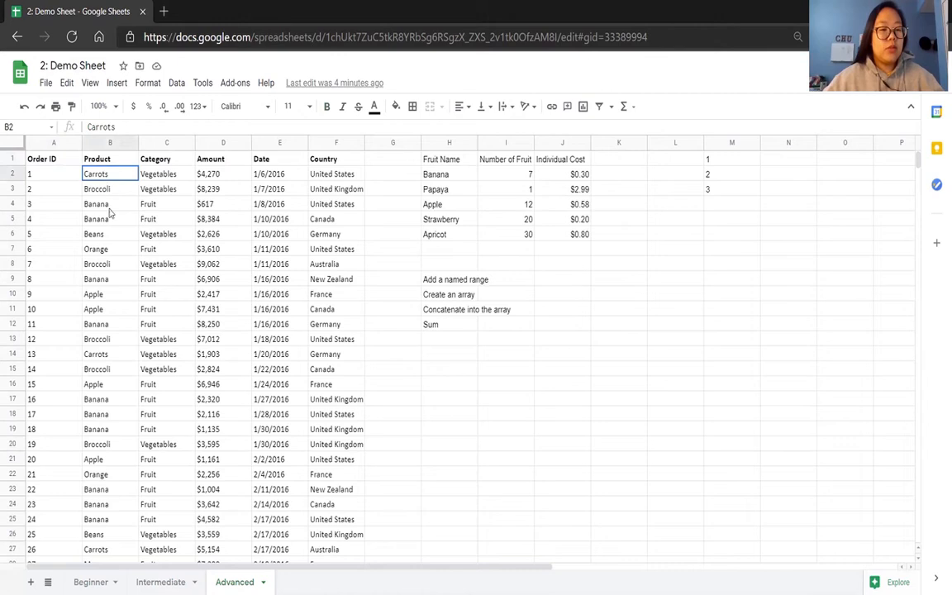
left_click_drag(108, 190, 112, 216)
left_click(172, 191)
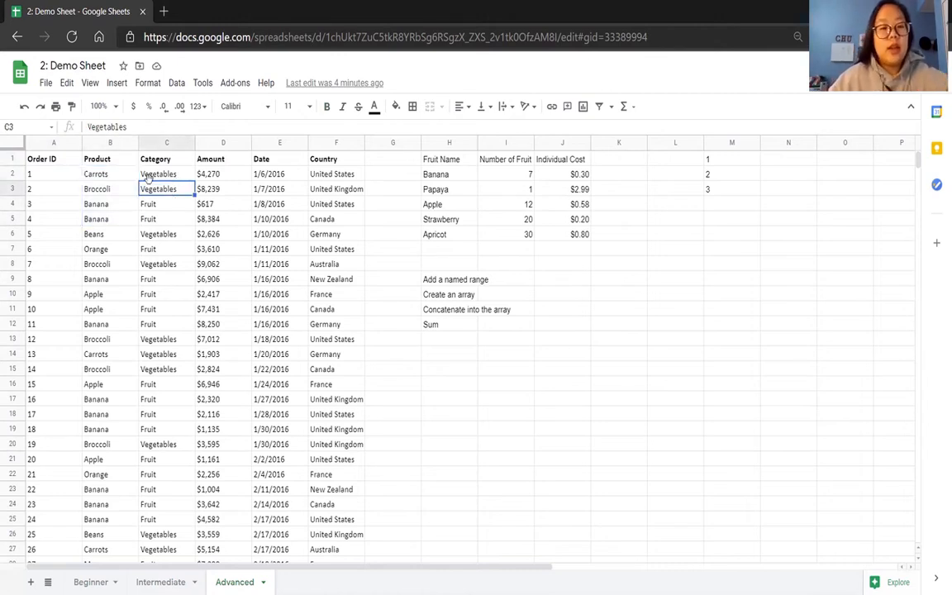
left_click_drag(45, 159, 281, 165)
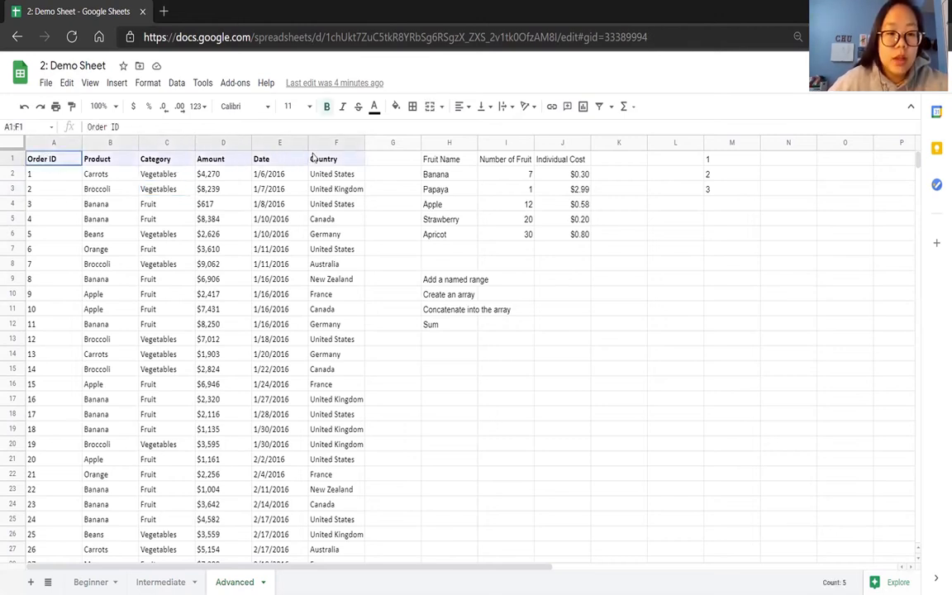
Insert an empty column before the Amount column on the Advanced sheet and delete it again.
left_click(223, 157)
left_click(240, 143)
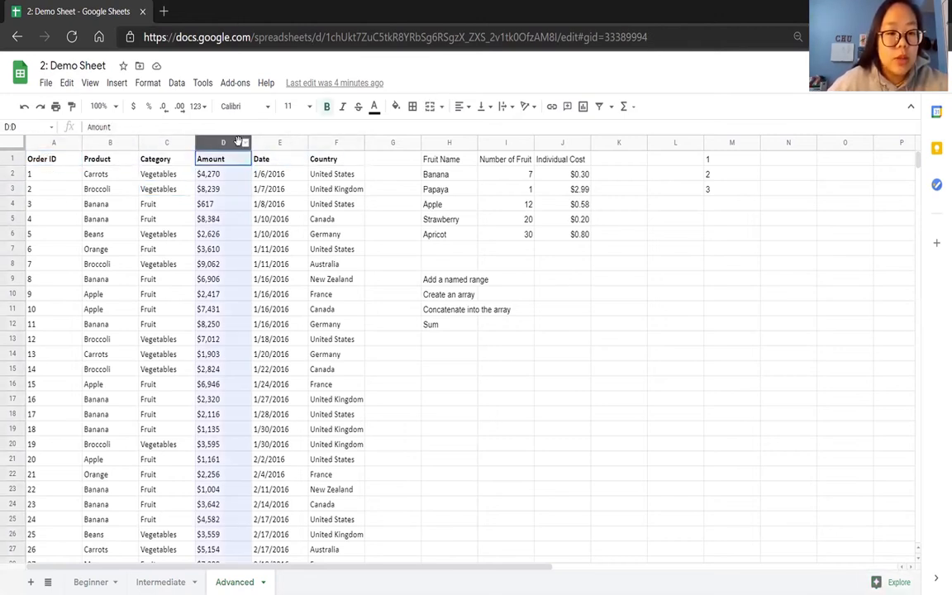
right_click(240, 143)
left_click(279, 204)
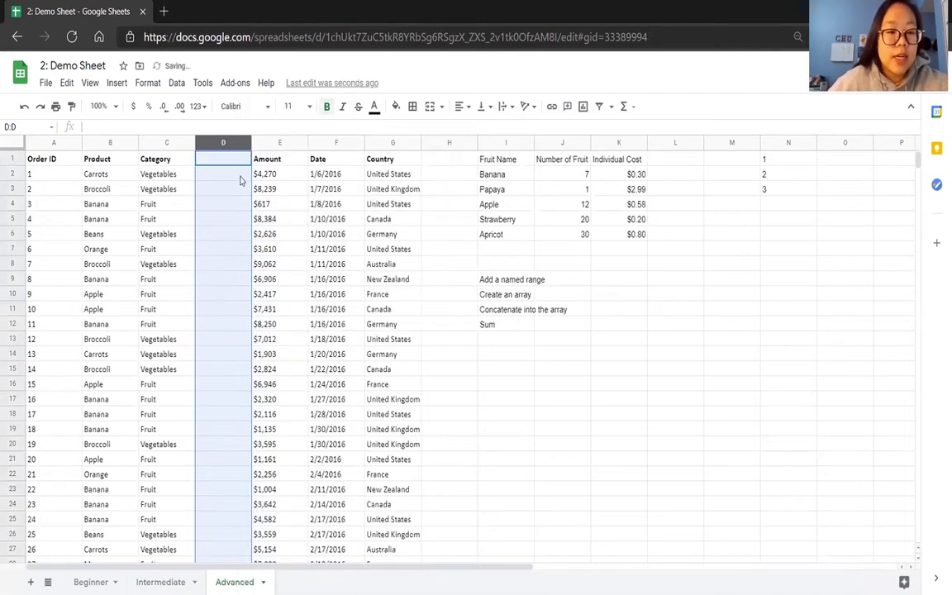
right_click(225, 142)
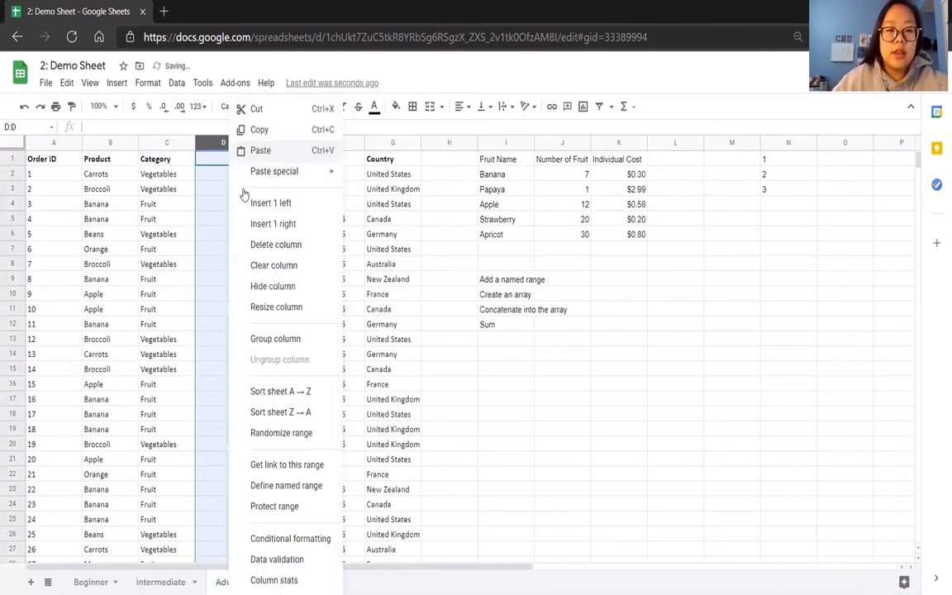
left_click(266, 244)
left_click(260, 279)
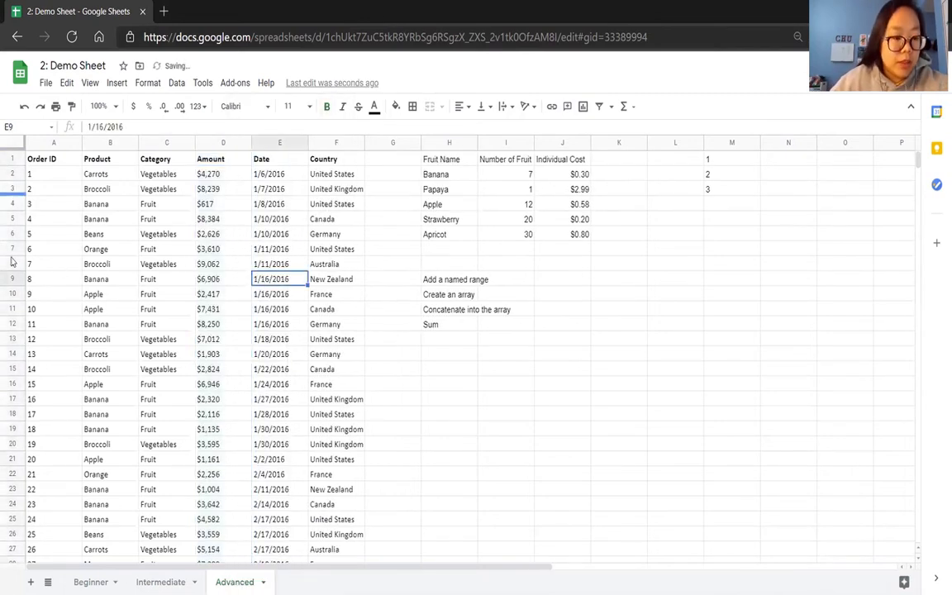
Create a pivot table on a new sheet from the whole order table, range A1:F214 of the Advanced sheet.
scroll(81, 411, "down", 8)
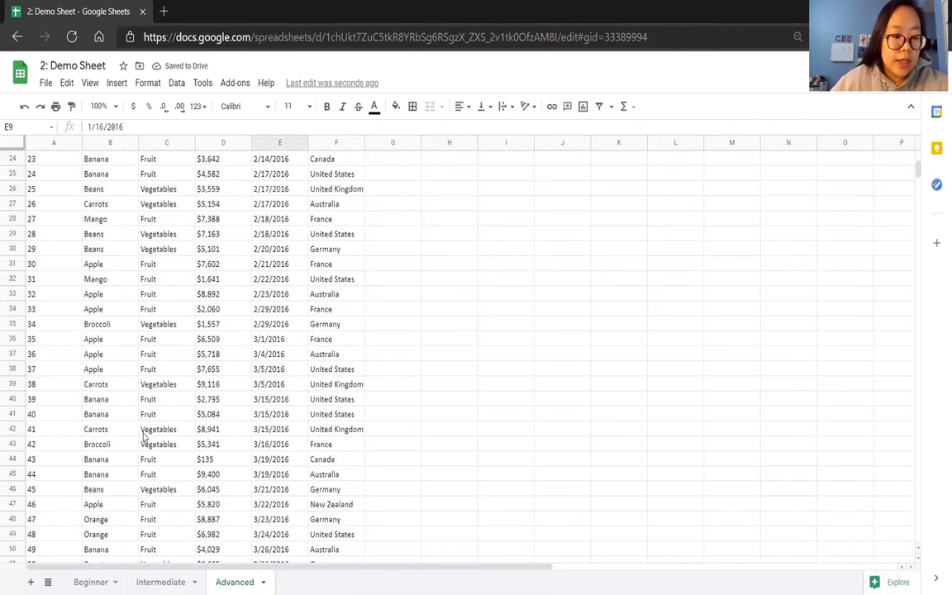
scroll(199, 421, "down", 19)
scroll(199, 422, "down", 20)
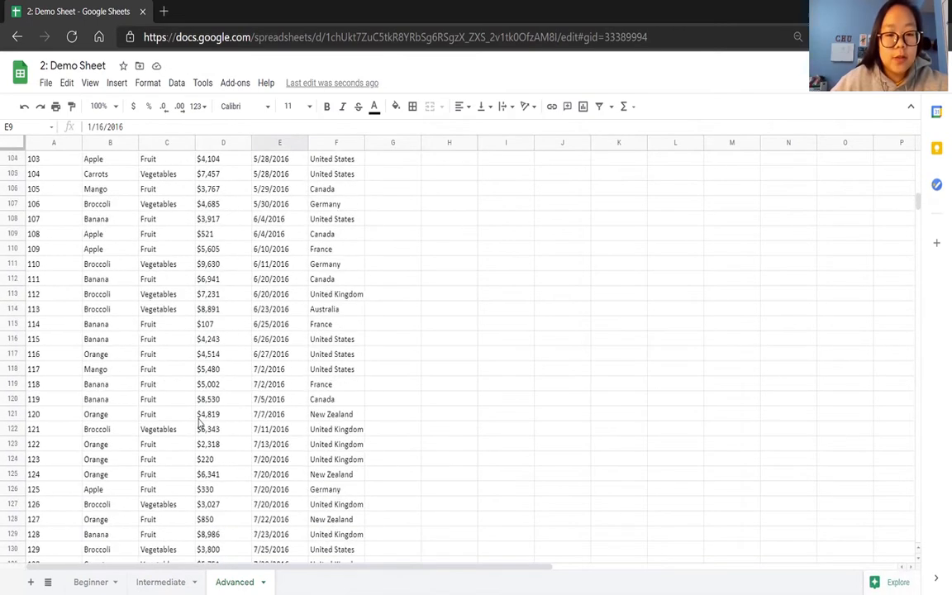
scroll(199, 421, "down", 3)
scroll(199, 422, "up", 20)
scroll(199, 421, "up", 15)
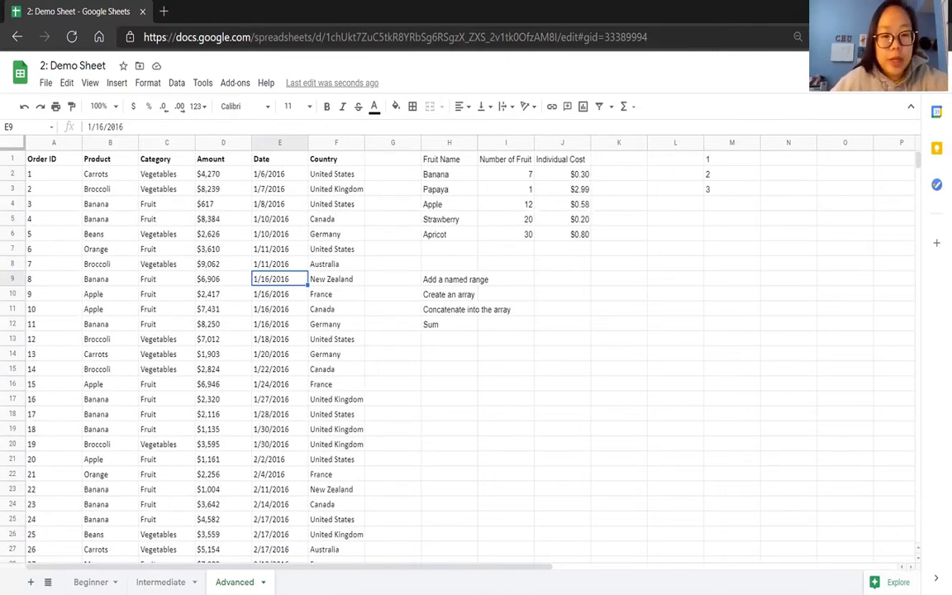
left_click(60, 161)
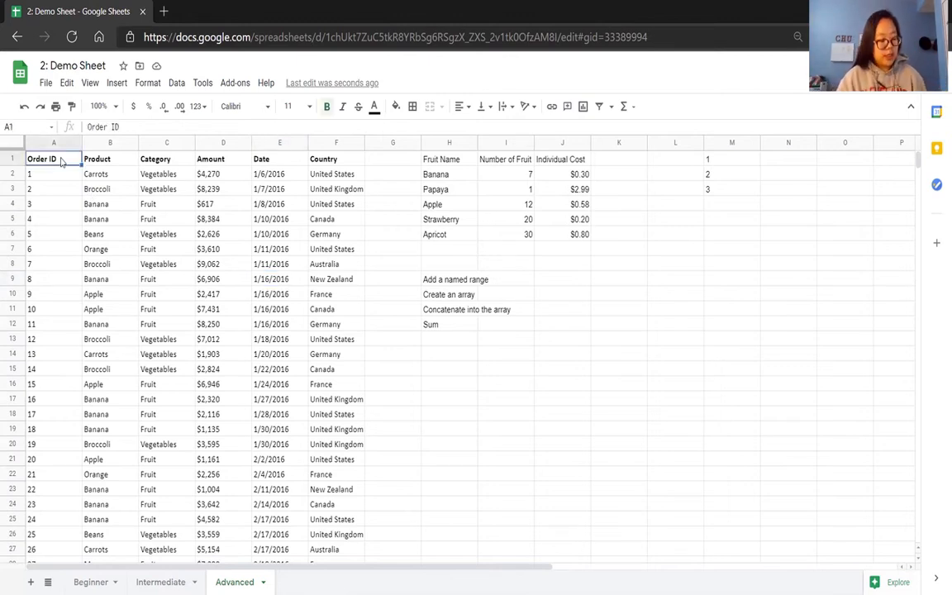
key("ctrl+a")
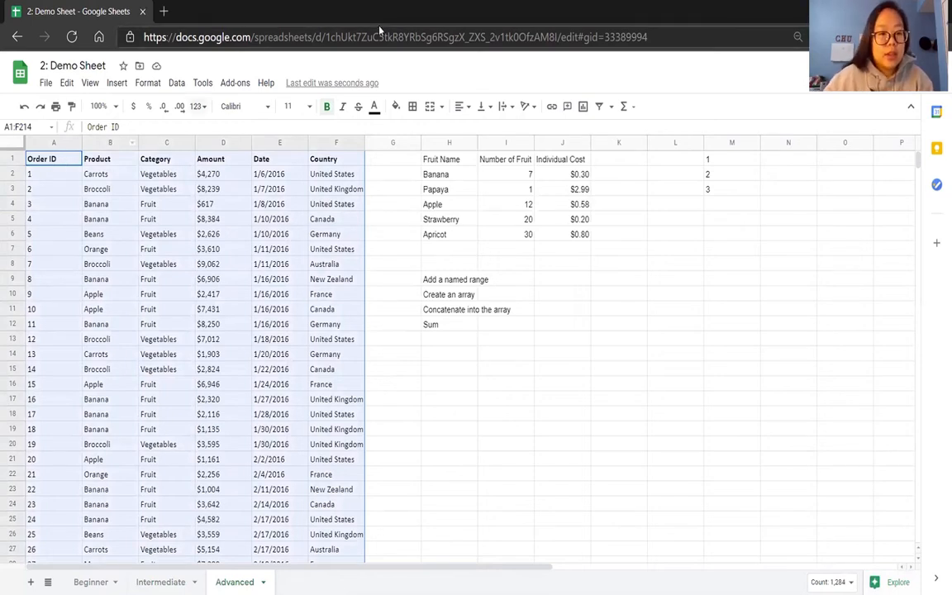
left_click(176, 83)
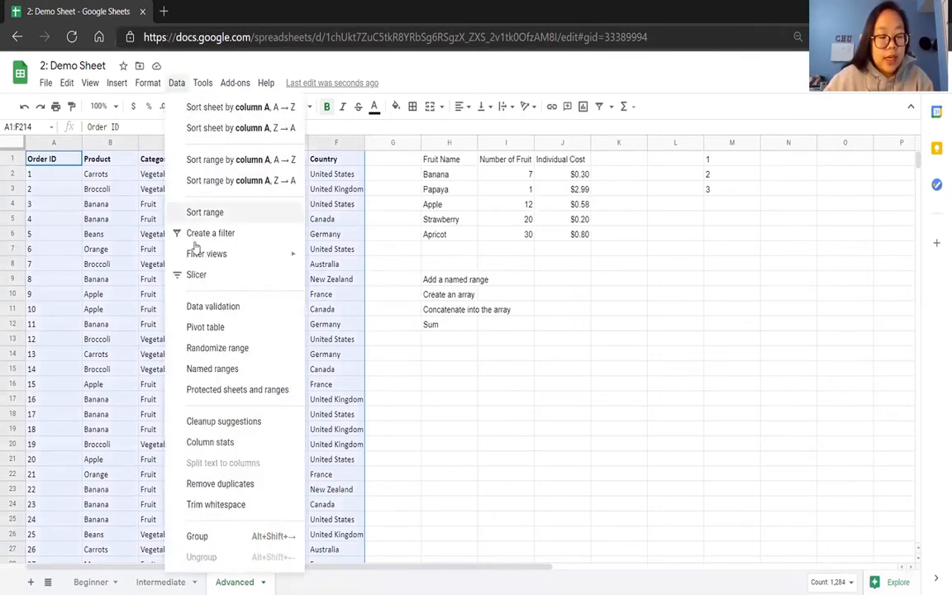
left_click(198, 328)
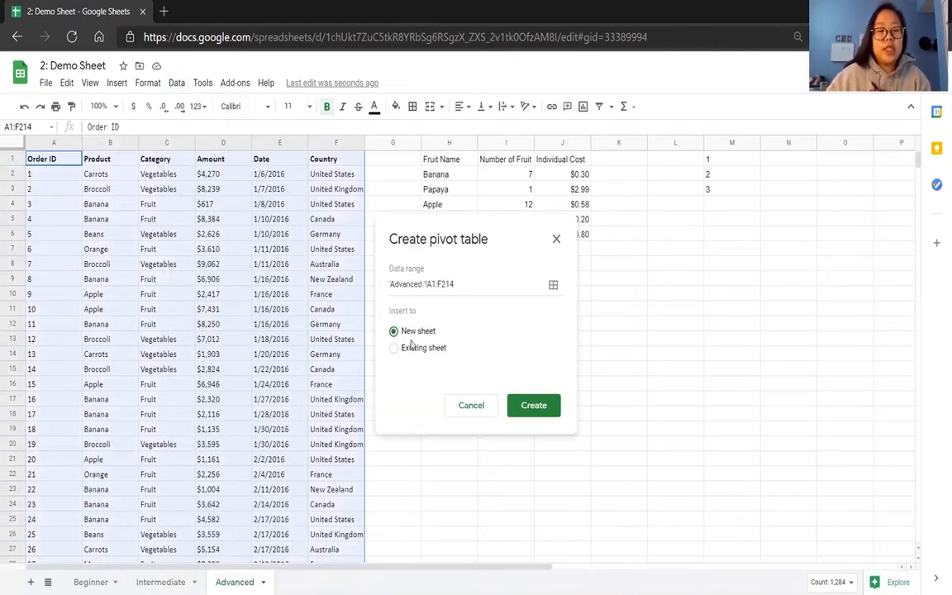
left_click(543, 417)
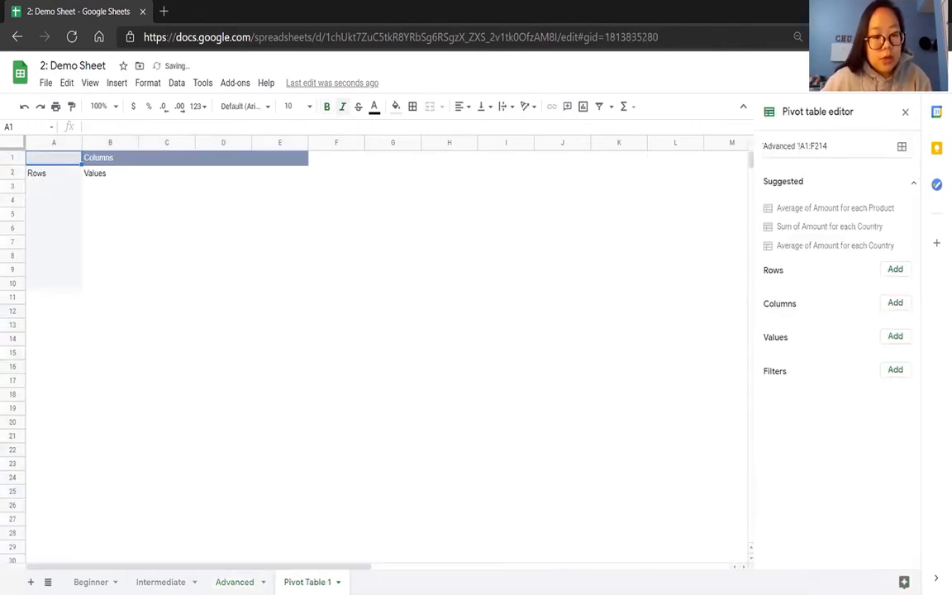
Apply the suggested pivot layout Average of Amount for each Product and fit column B's width to its contents.
left_click(235, 581)
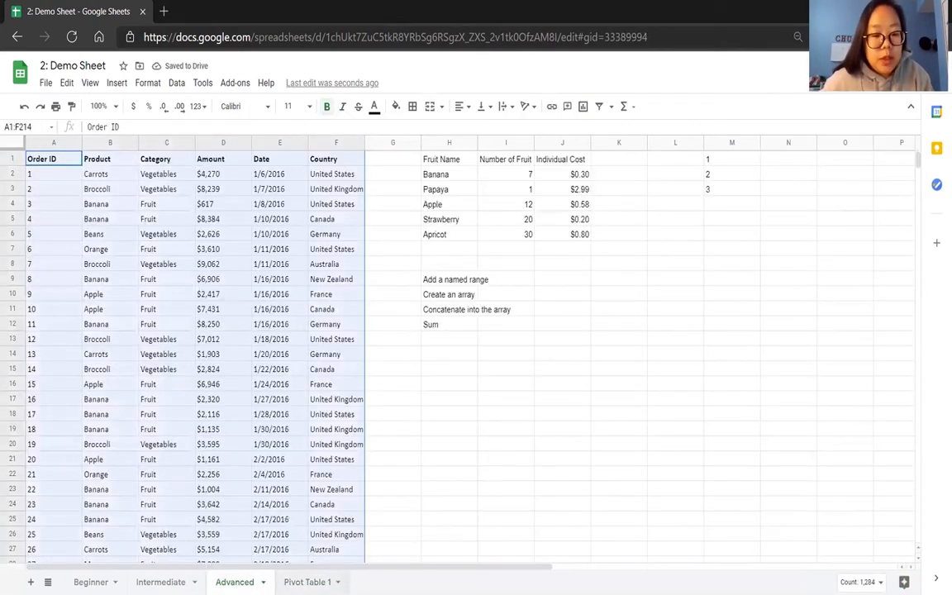
left_click(308, 581)
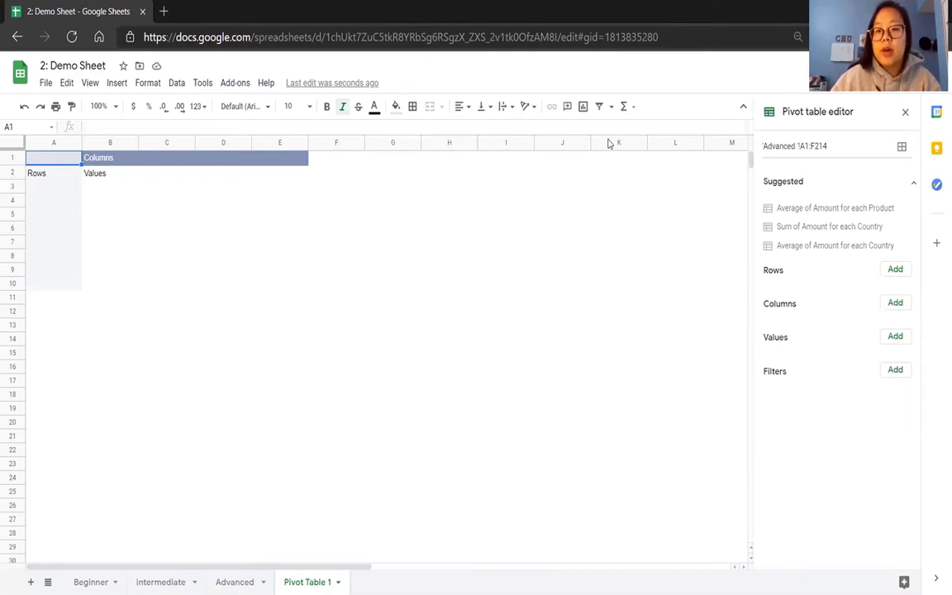
left_click(825, 212)
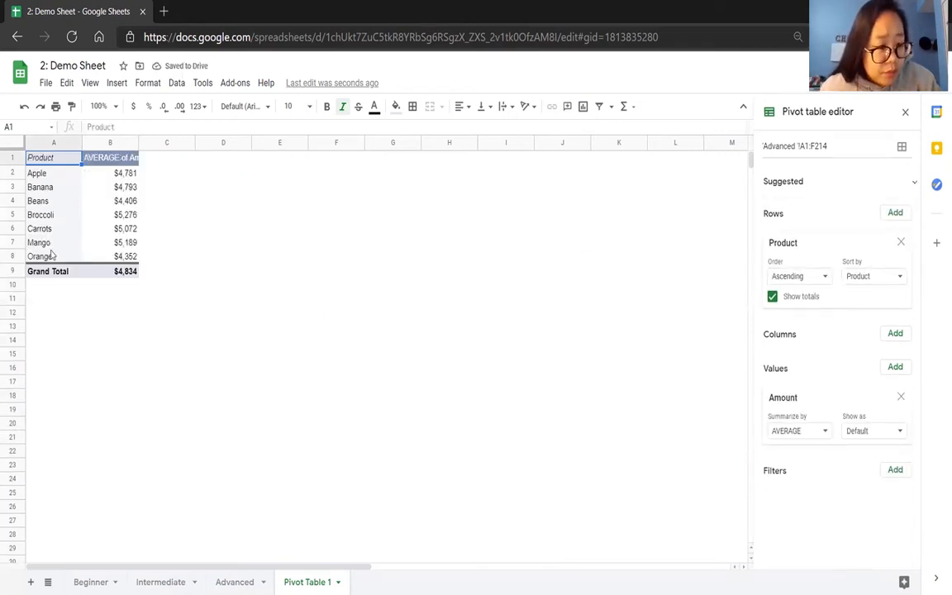
double_click(138, 138)
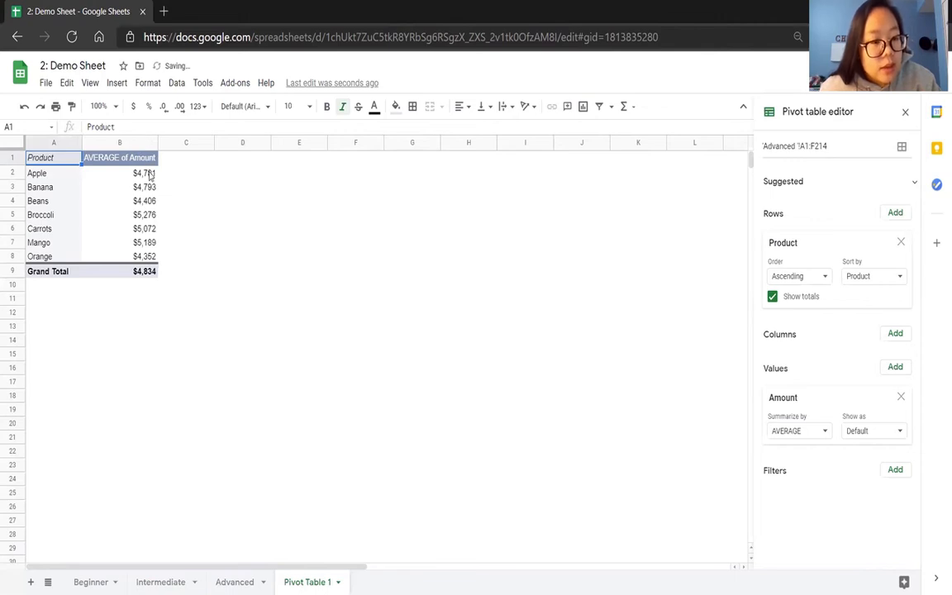
left_click(150, 175)
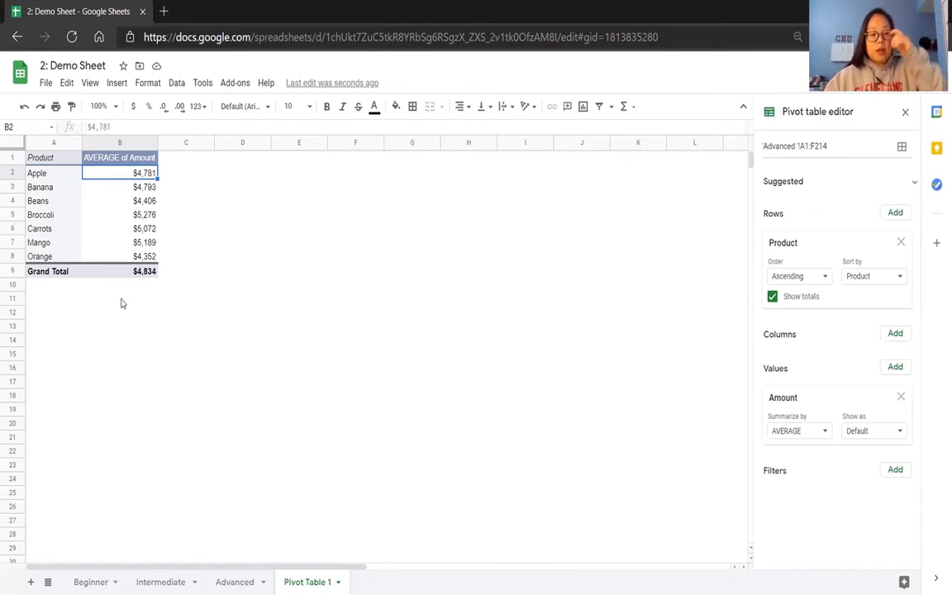
left_click(235, 581)
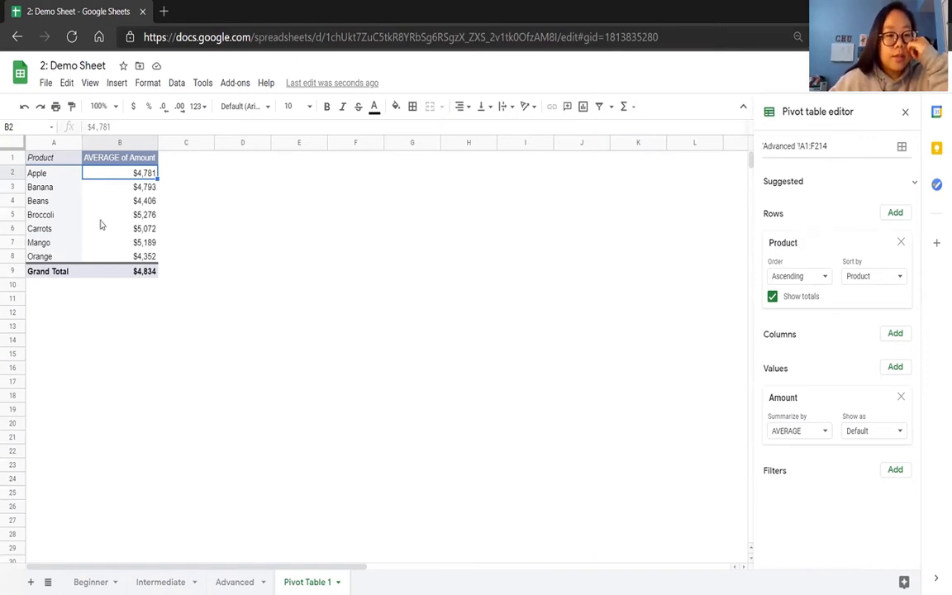
Remove Product and Amount from the pivot table and apply the suggested layout Sum of Amount for each Country.
left_click_drag(54, 163, 58, 253)
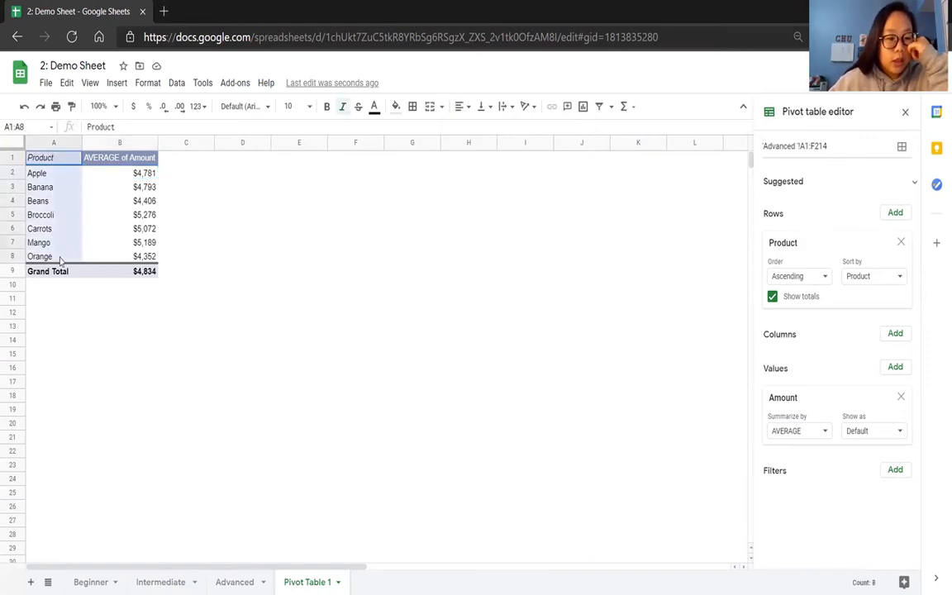
left_click(69, 176)
left_click_drag(68, 176, 115, 179)
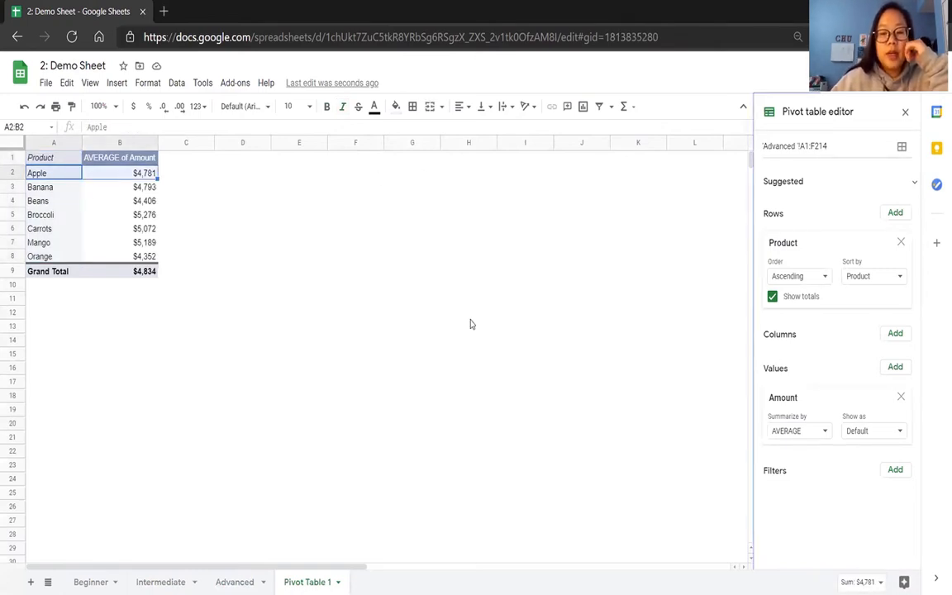
left_click(187, 200)
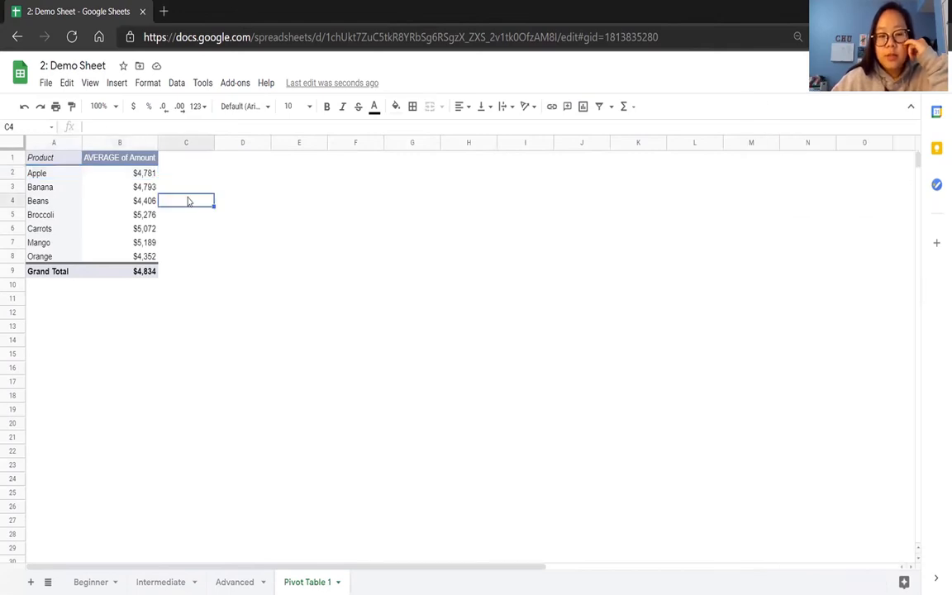
left_click(121, 163)
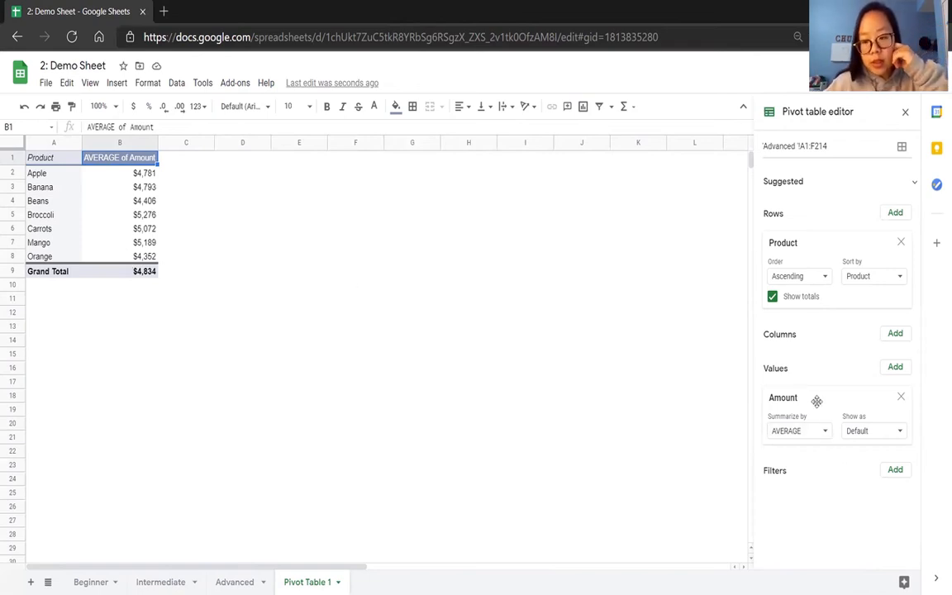
left_click(901, 242)
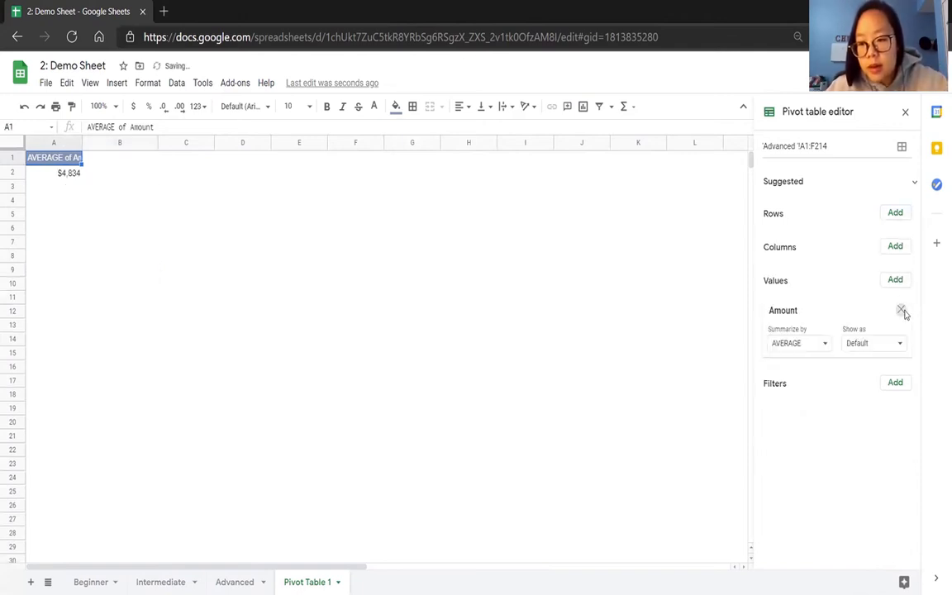
left_click(901, 310)
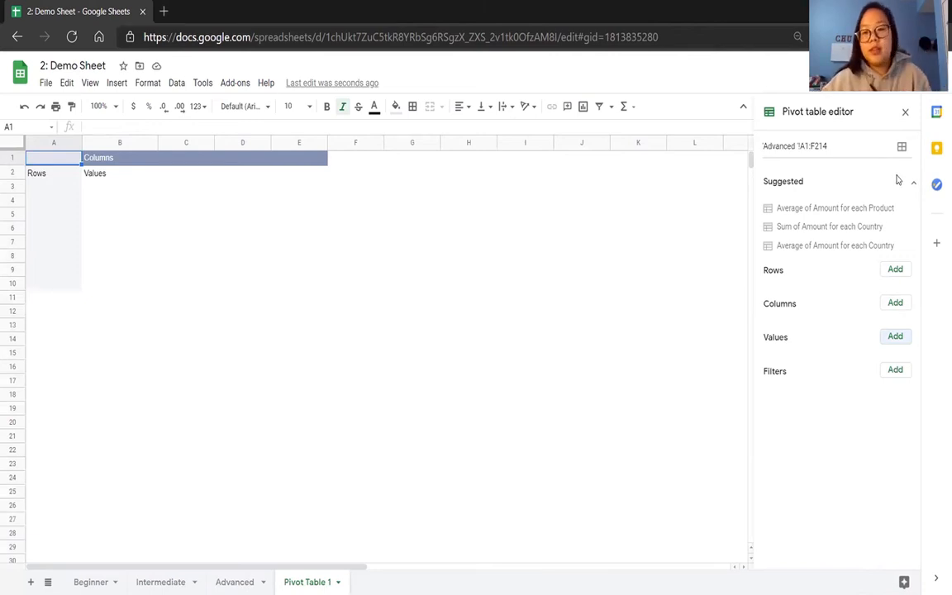
left_click(869, 228)
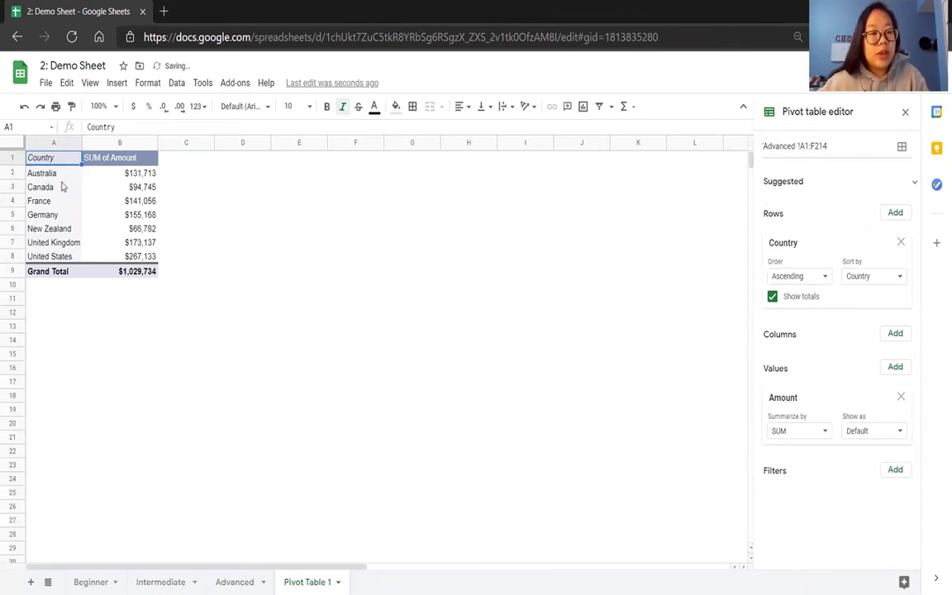
Replace the pivot table's Amount value with Product, counting the products ordered for each country.
left_click_drag(46, 173, 128, 175)
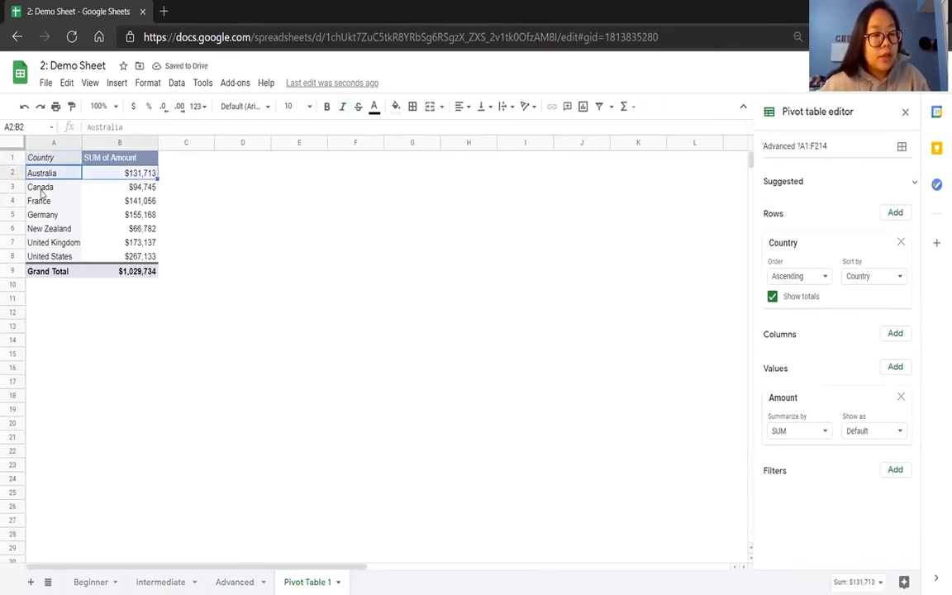
left_click_drag(40, 190, 132, 202)
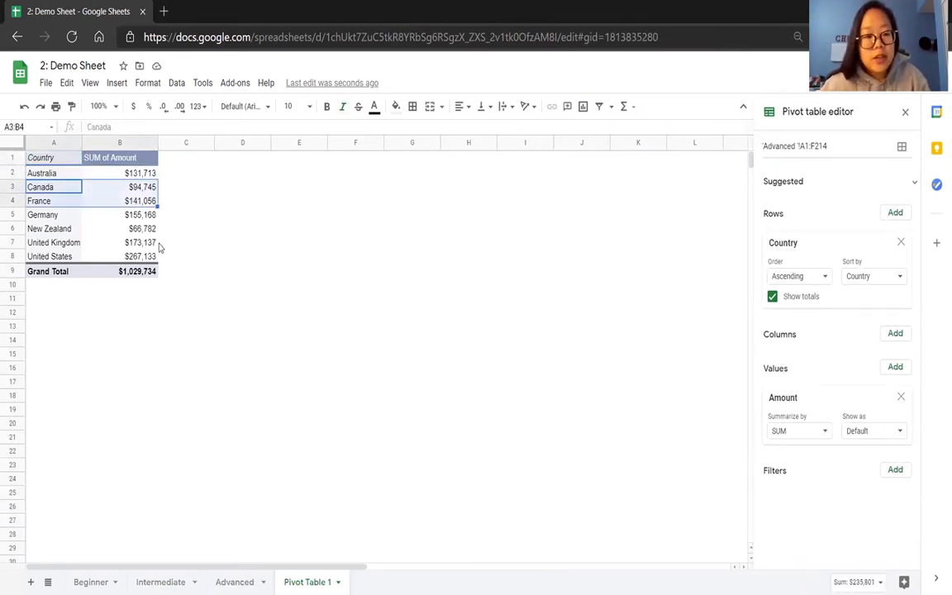
left_click(125, 172)
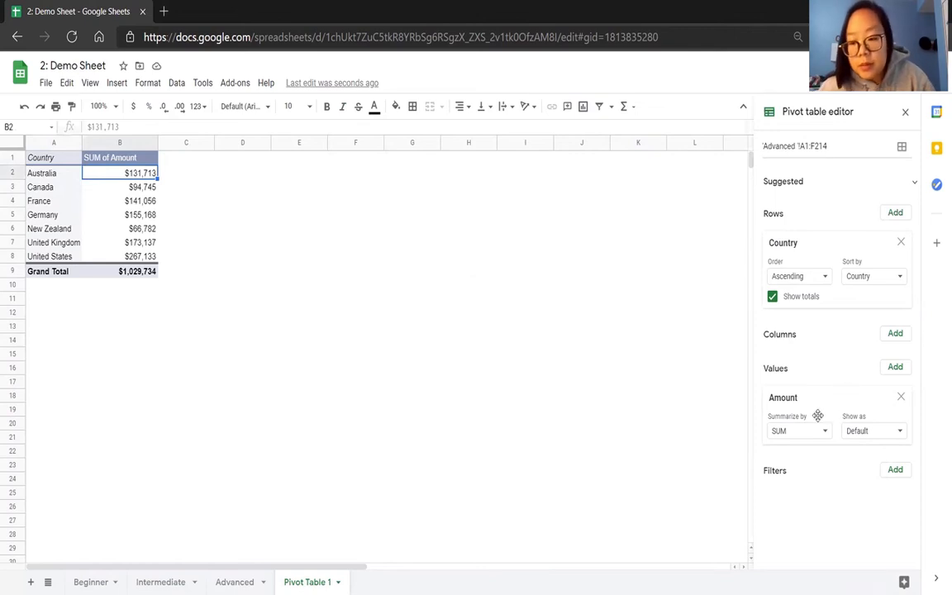
left_click(900, 399)
left_click(894, 368)
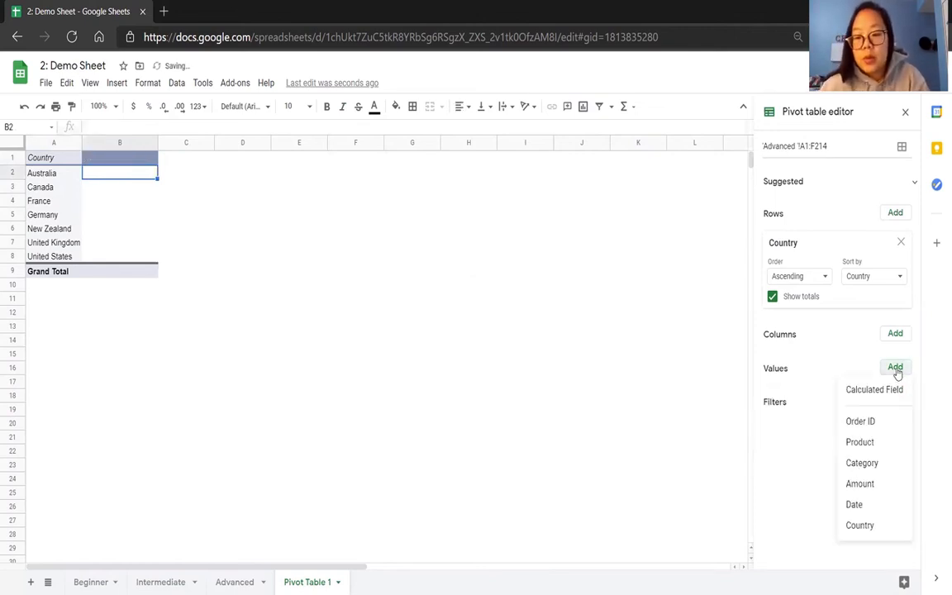
left_click(888, 447)
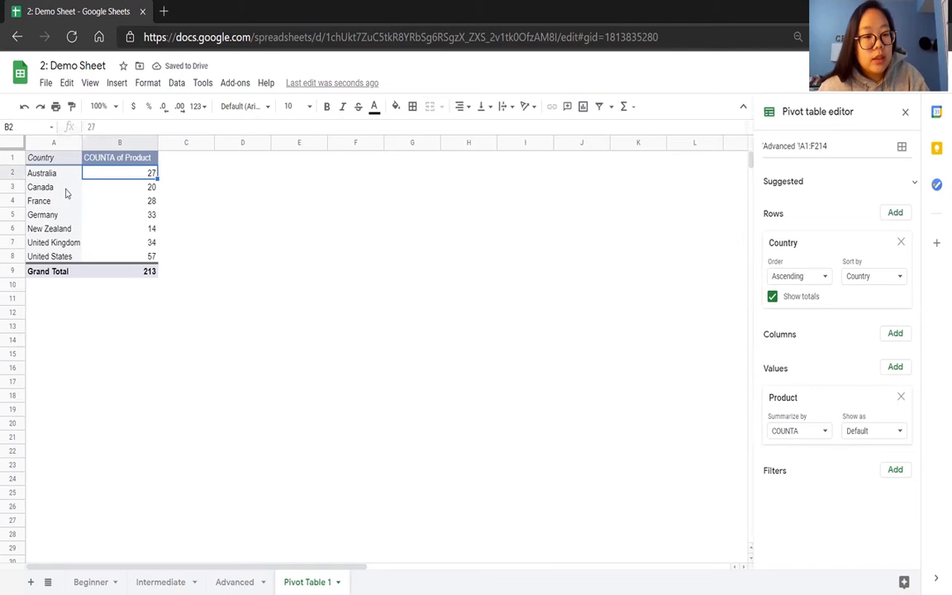
Add Date as the column field of the pivot table that counts products per country.
left_click_drag(63, 178, 112, 257)
left_click(188, 248)
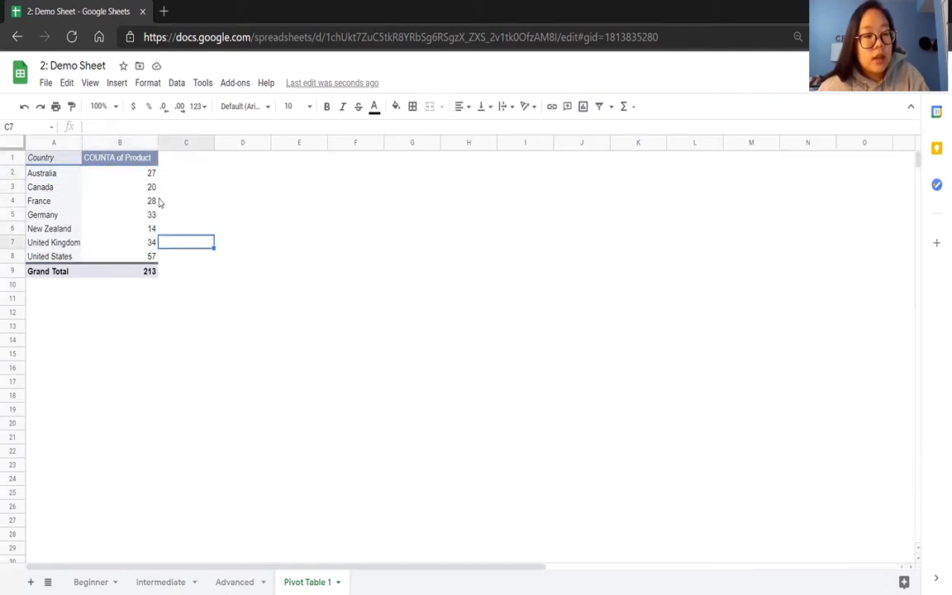
left_click(139, 176)
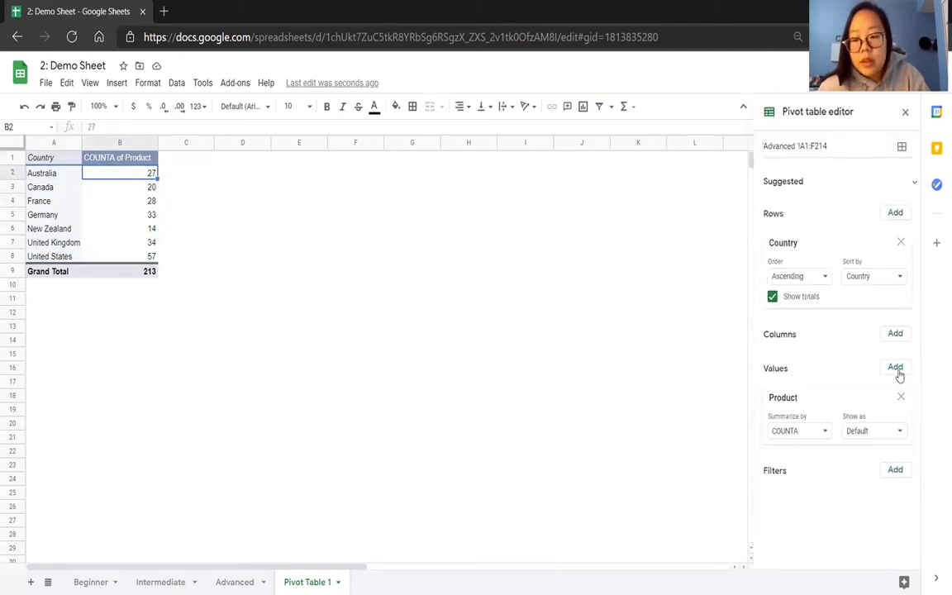
left_click(894, 335)
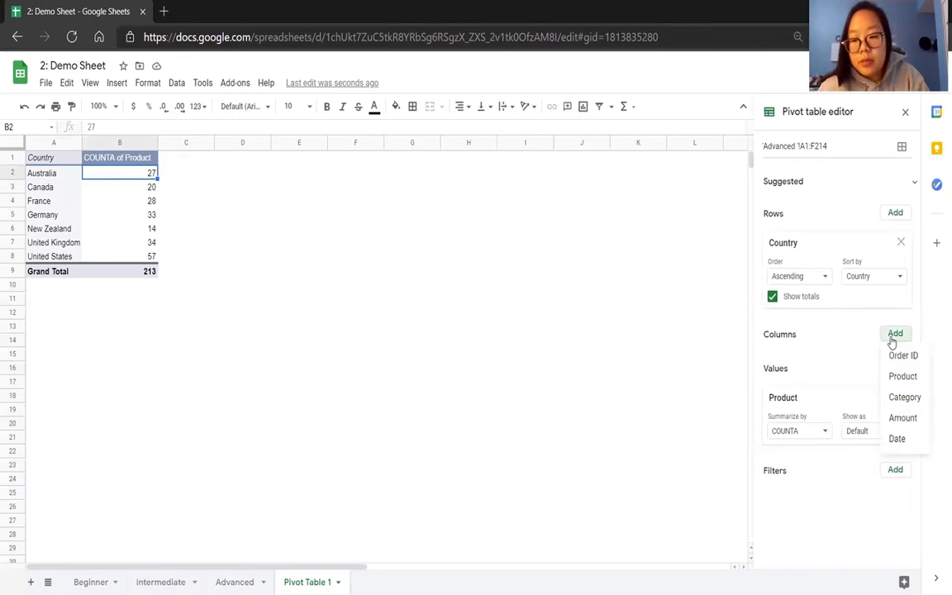
left_click(897, 439)
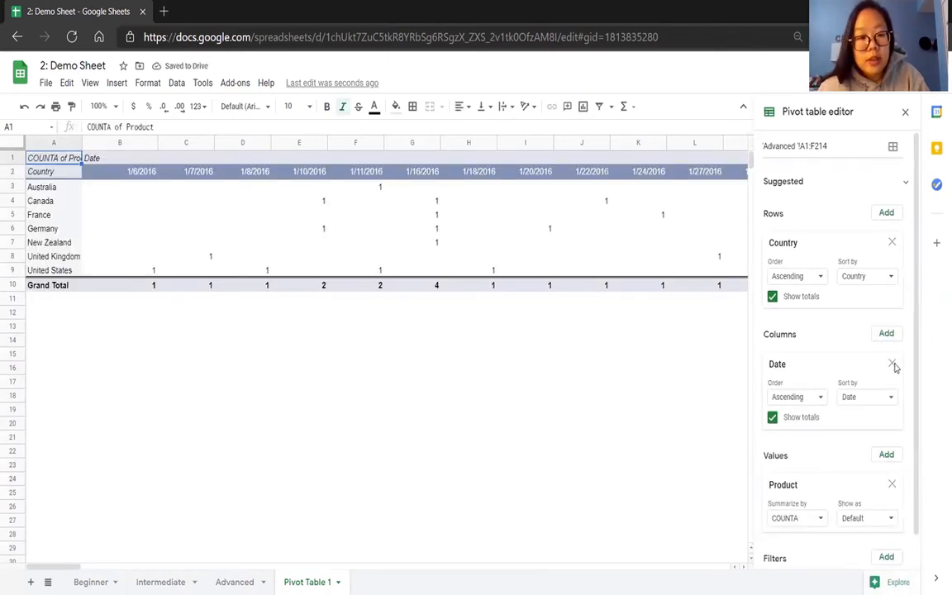
Group the pivot table's date columns by quarter.
left_click(675, 402)
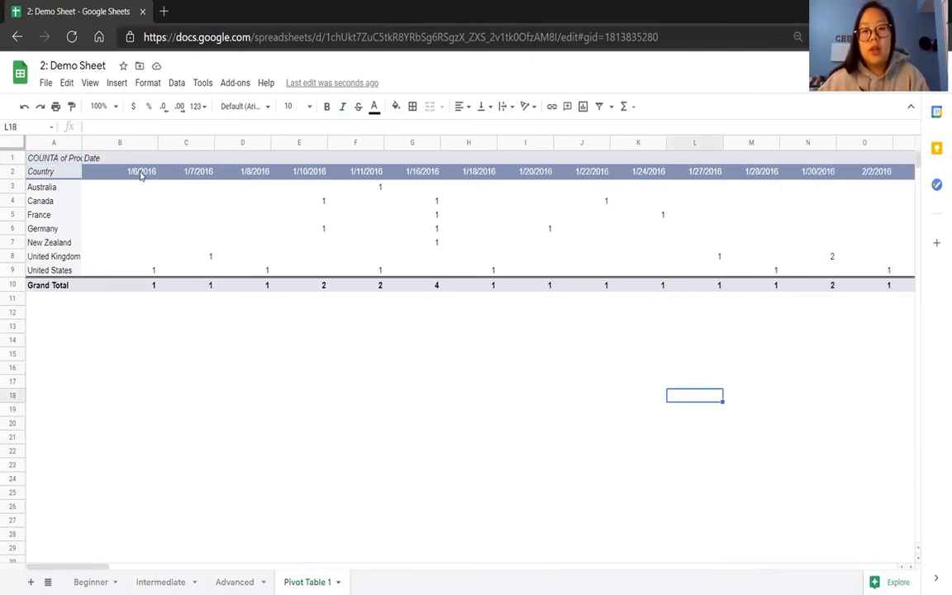
left_click_drag(142, 175, 707, 171)
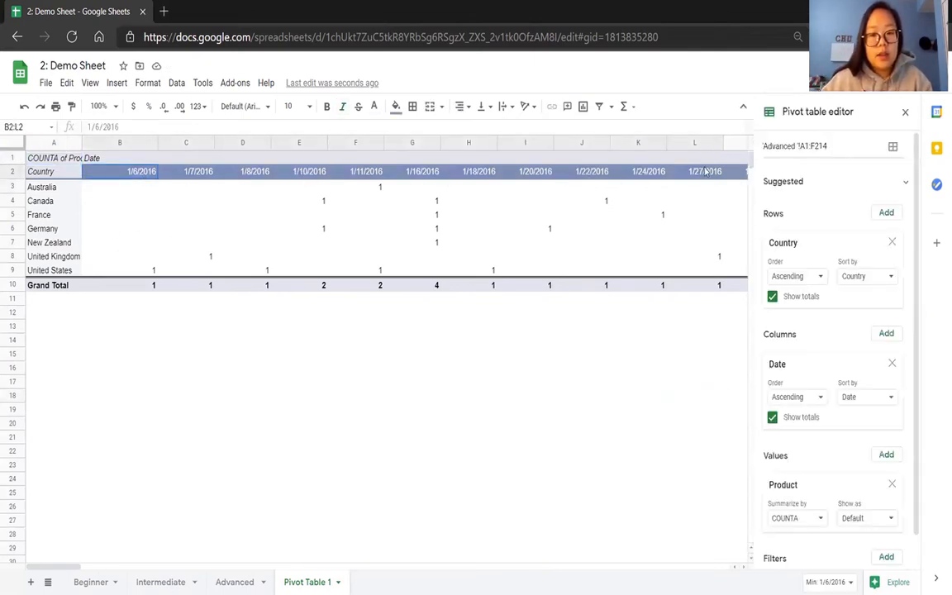
left_click(443, 226)
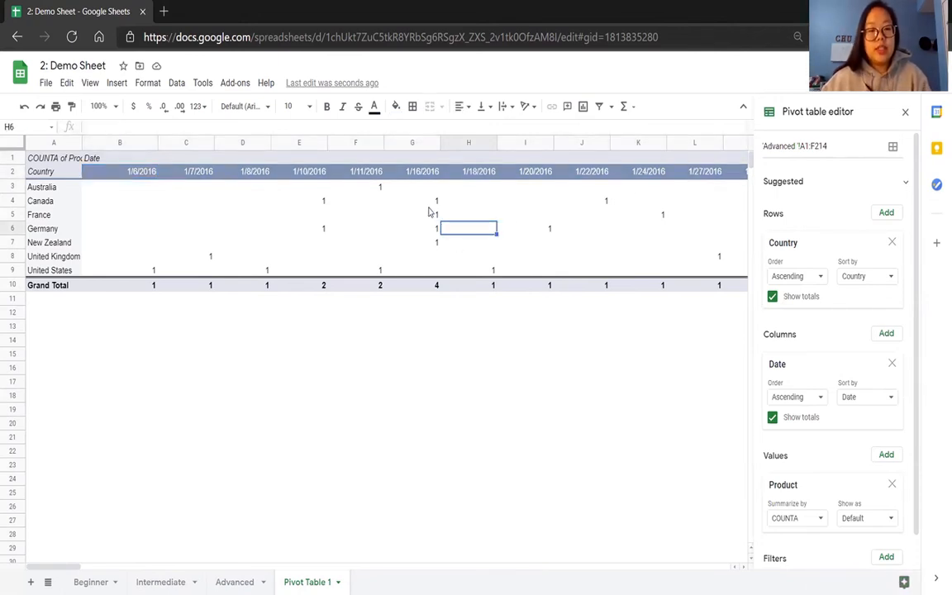
left_click(419, 203)
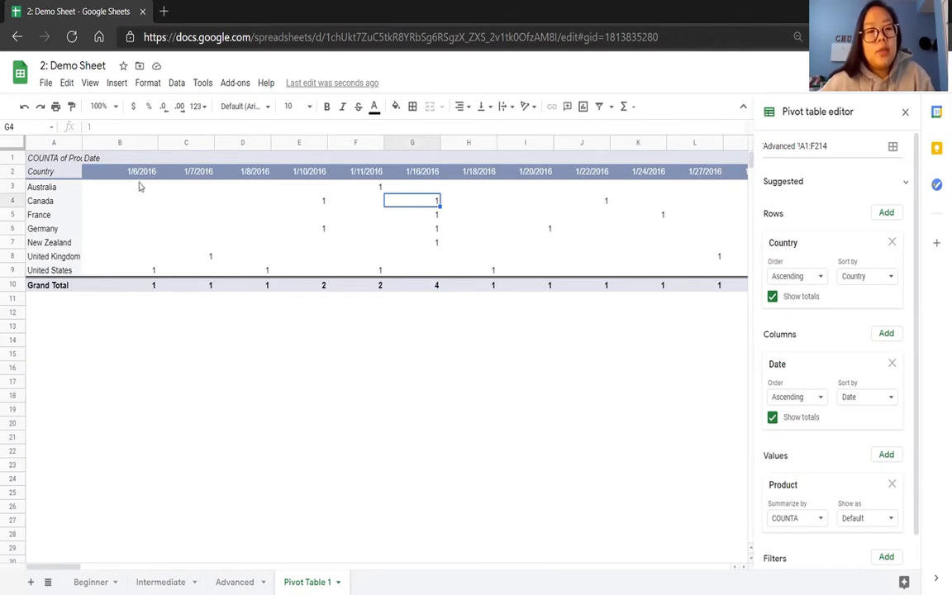
left_click_drag(135, 176, 497, 181)
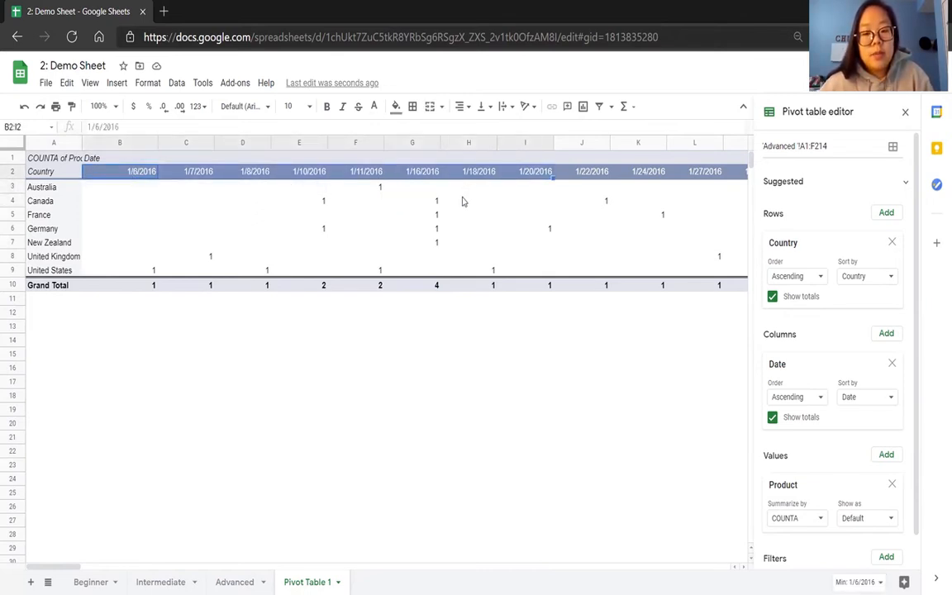
left_click(463, 201)
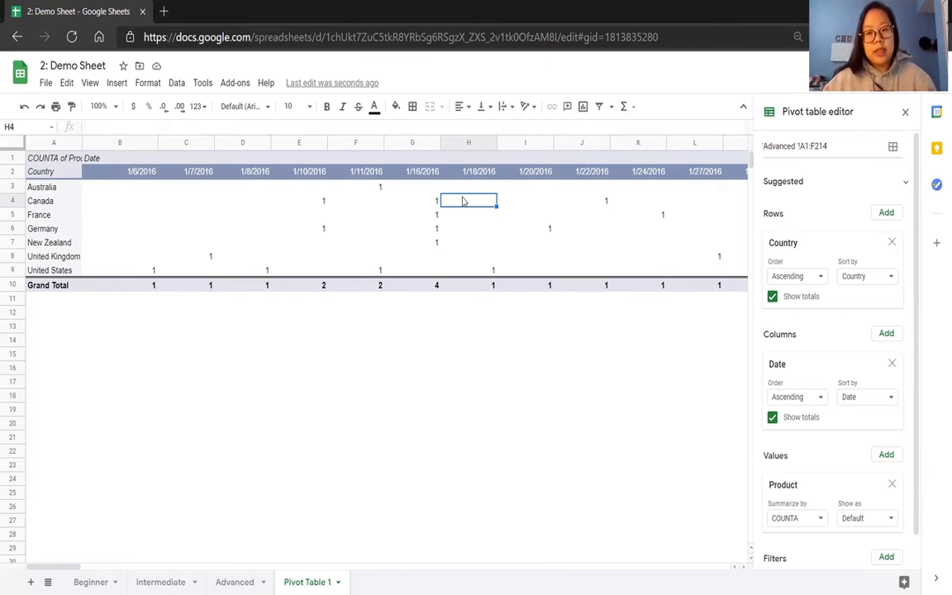
left_click(146, 176)
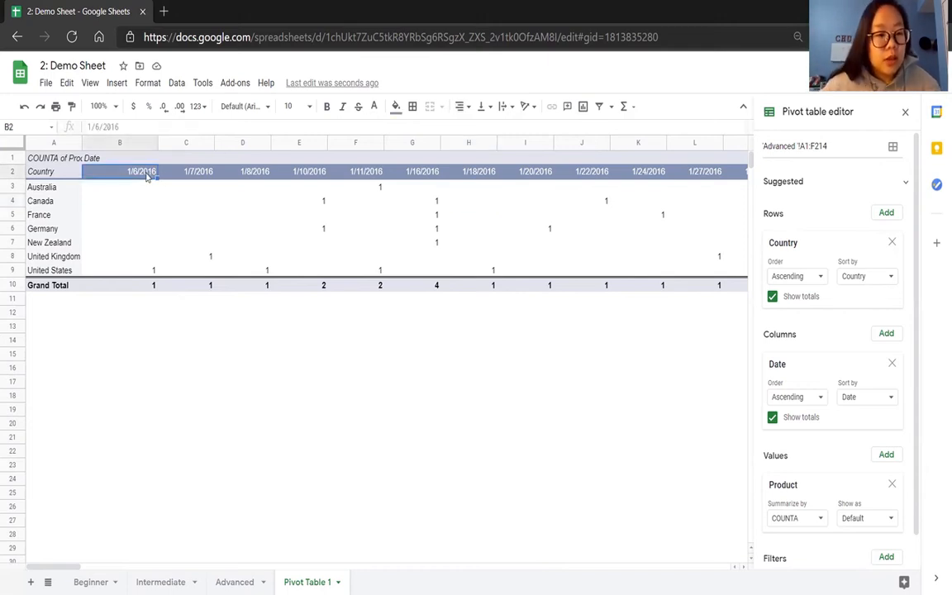
right_click(146, 175)
mouse_move(176, 291)
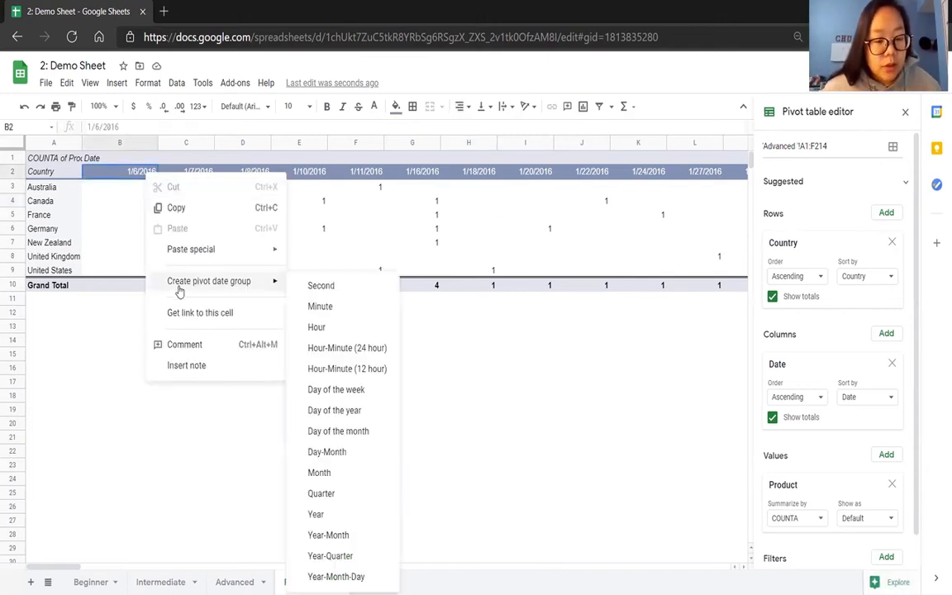
left_click(329, 495)
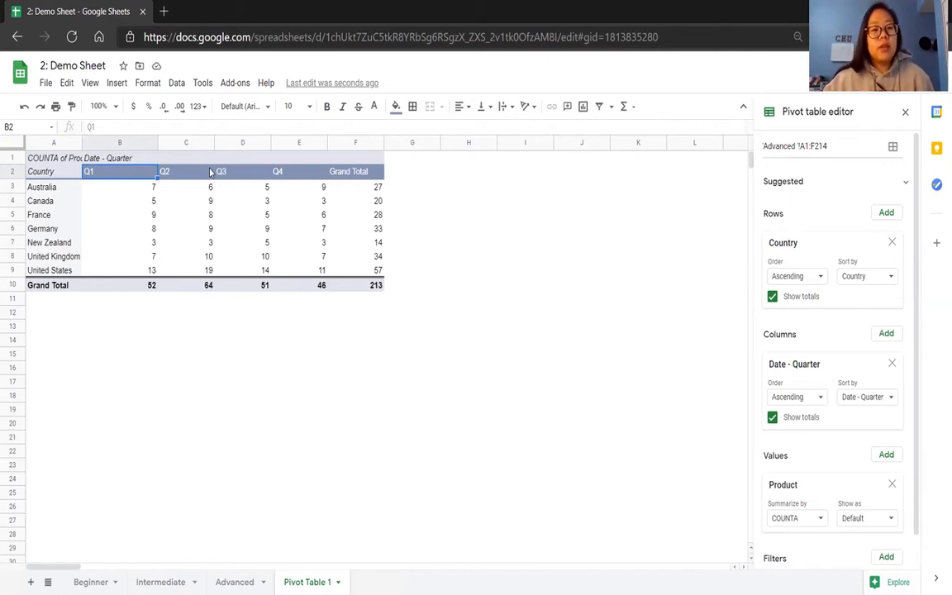
Review the available pivot date groupings and examine the quarterly product counts per country with their row and column grand totals.
right_click(145, 176)
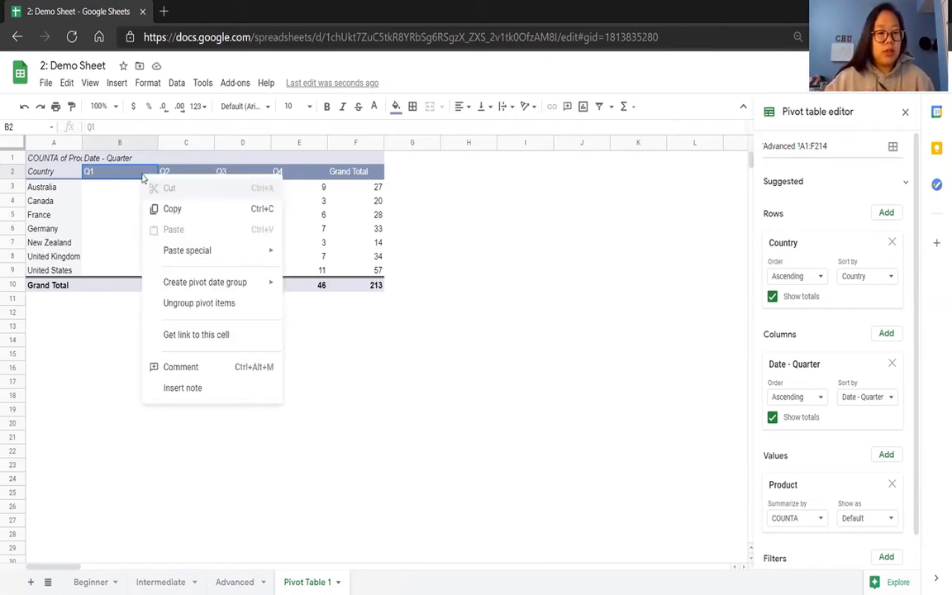
mouse_move(197, 279)
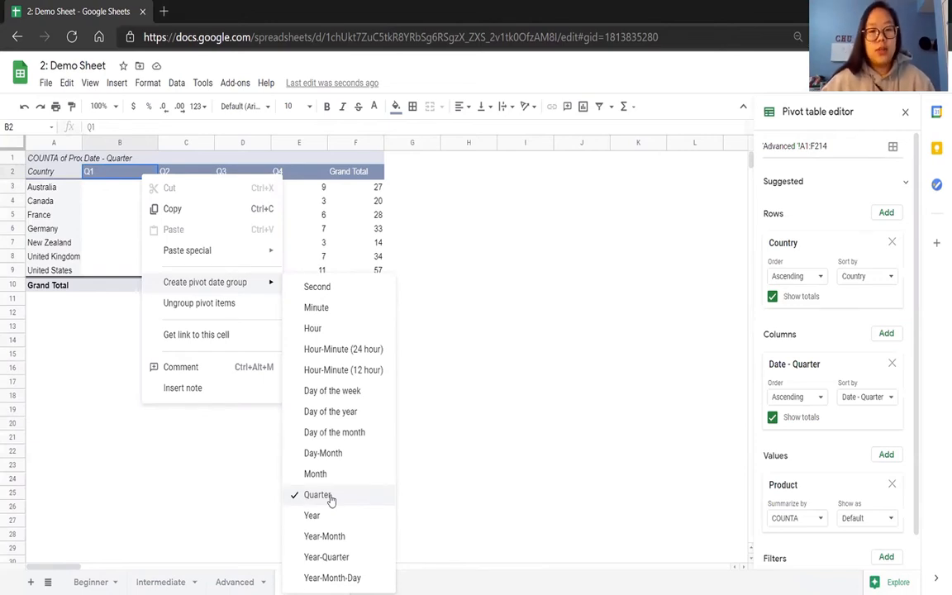
left_click(529, 424)
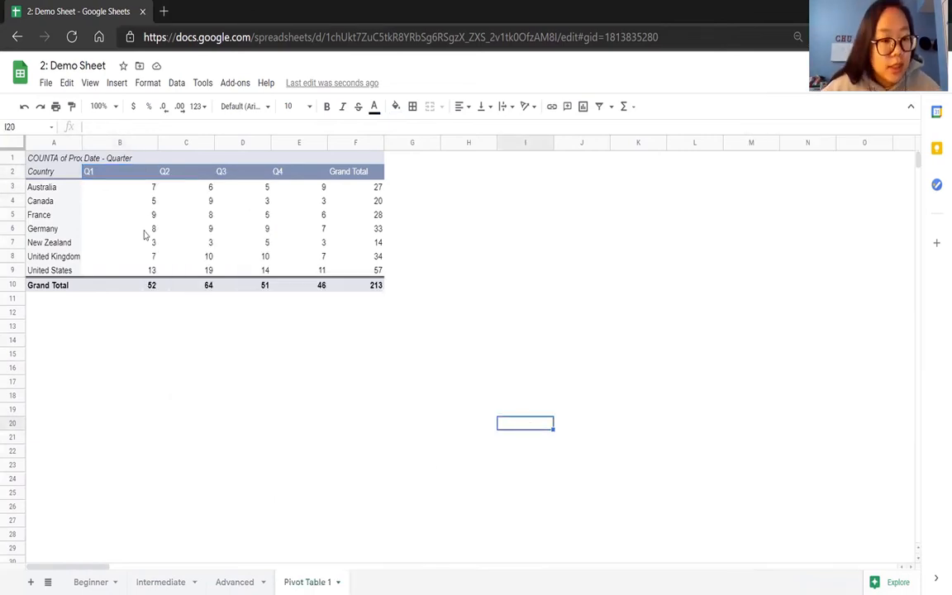
left_click_drag(137, 192, 376, 271)
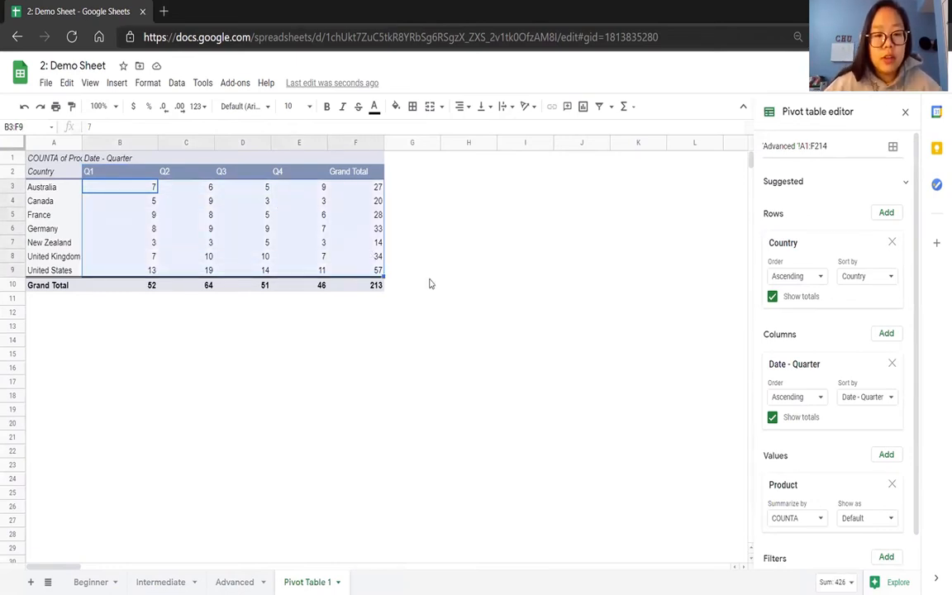
left_click(429, 283)
left_click(361, 192)
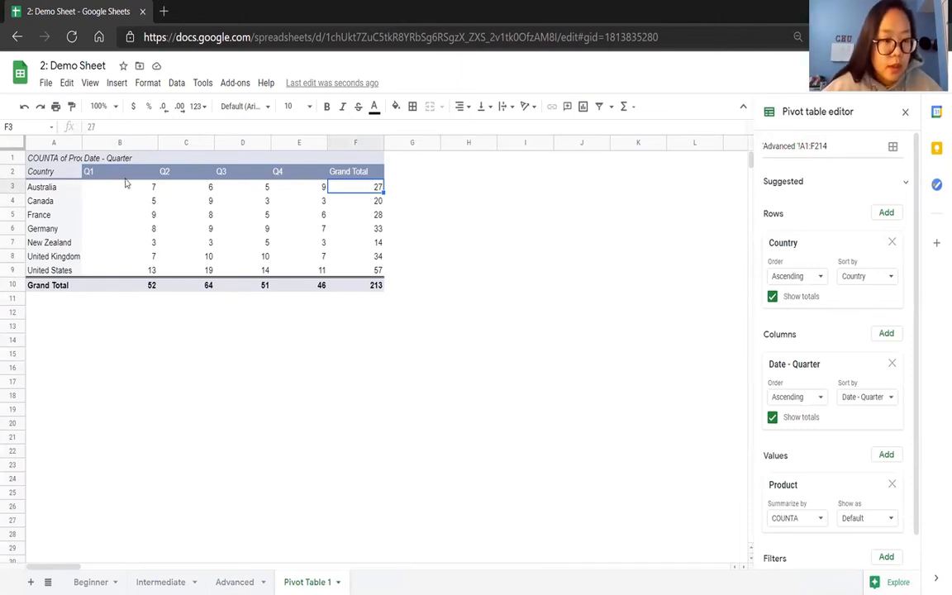
left_click(139, 286)
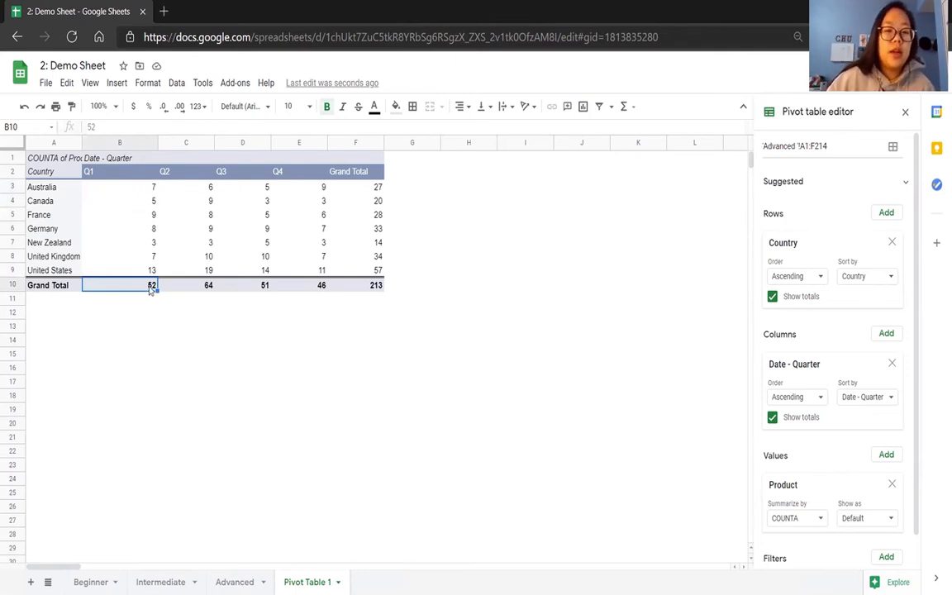
left_click(212, 286)
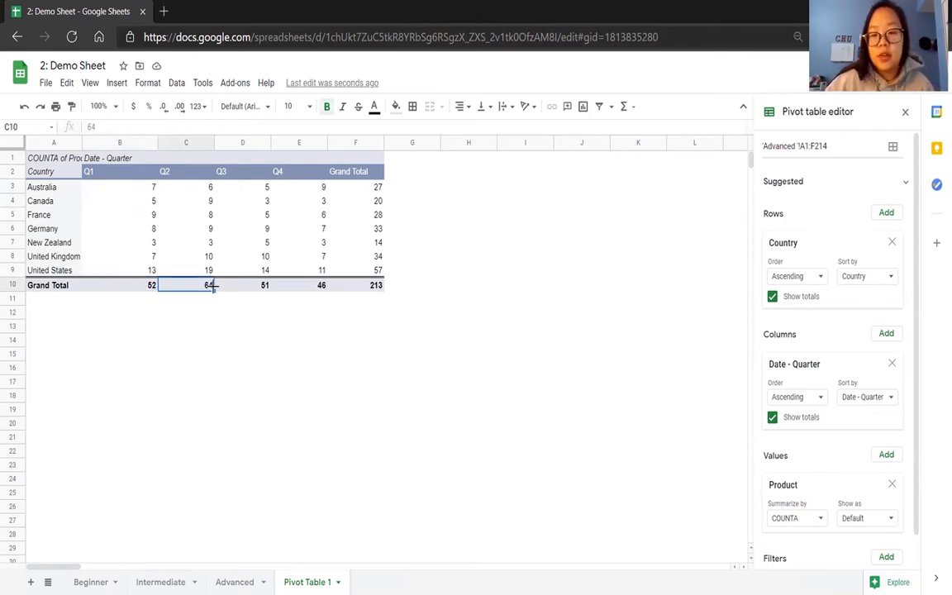
Turn the totals for the Country rows and the date columns off and on again.
left_click(772, 297)
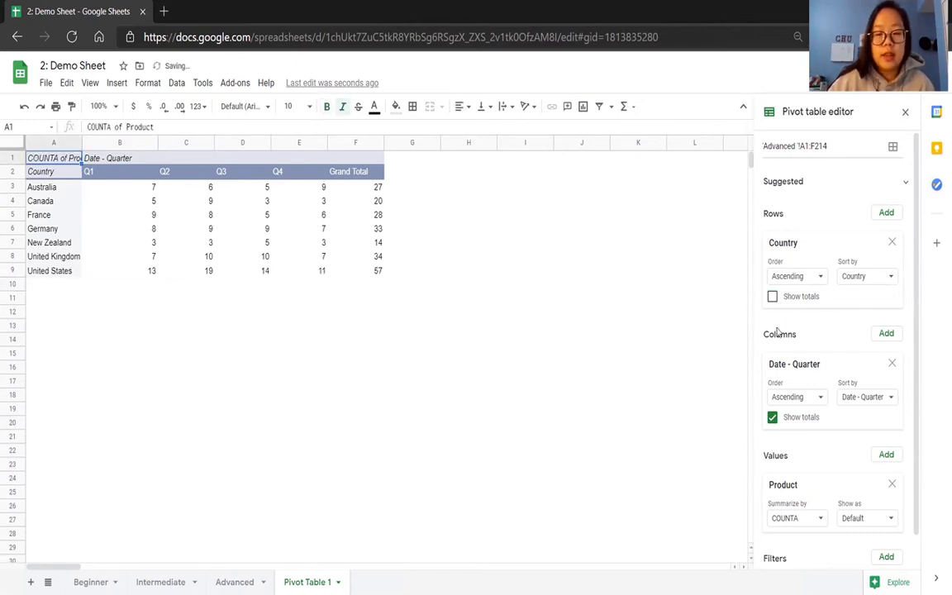
left_click(772, 417)
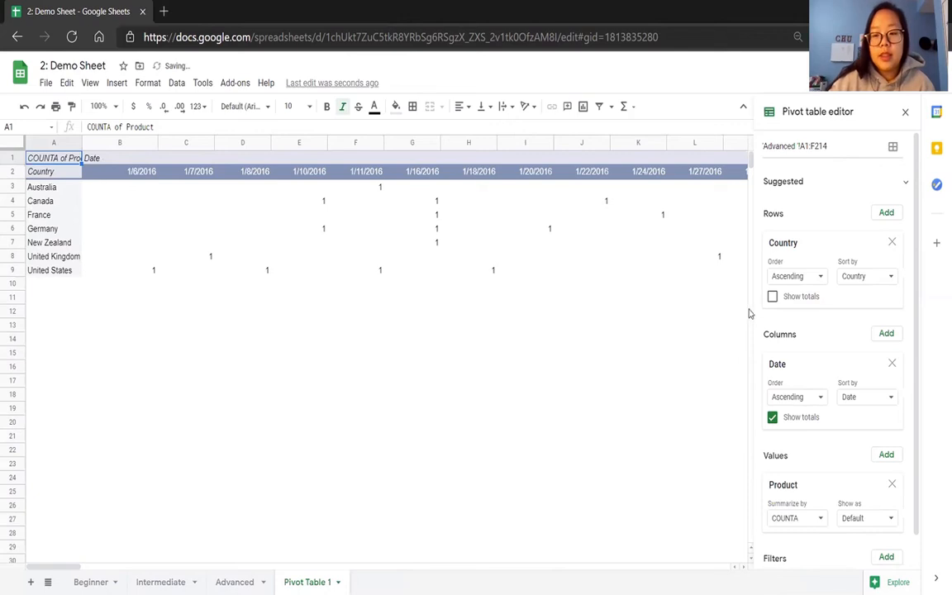
left_click(772, 297)
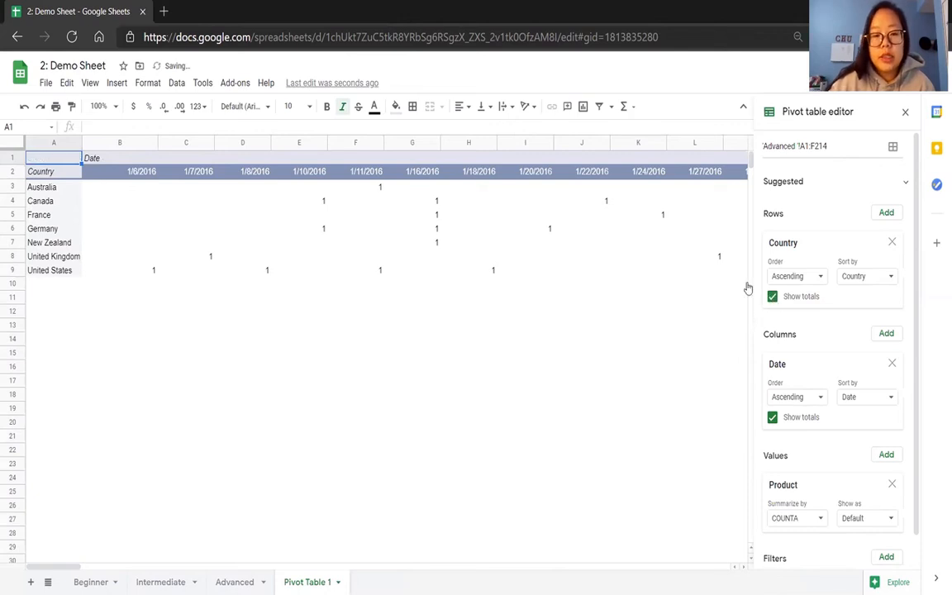
Group the pivot table's date columns by quarter.
right_click(192, 173)
mouse_move(216, 285)
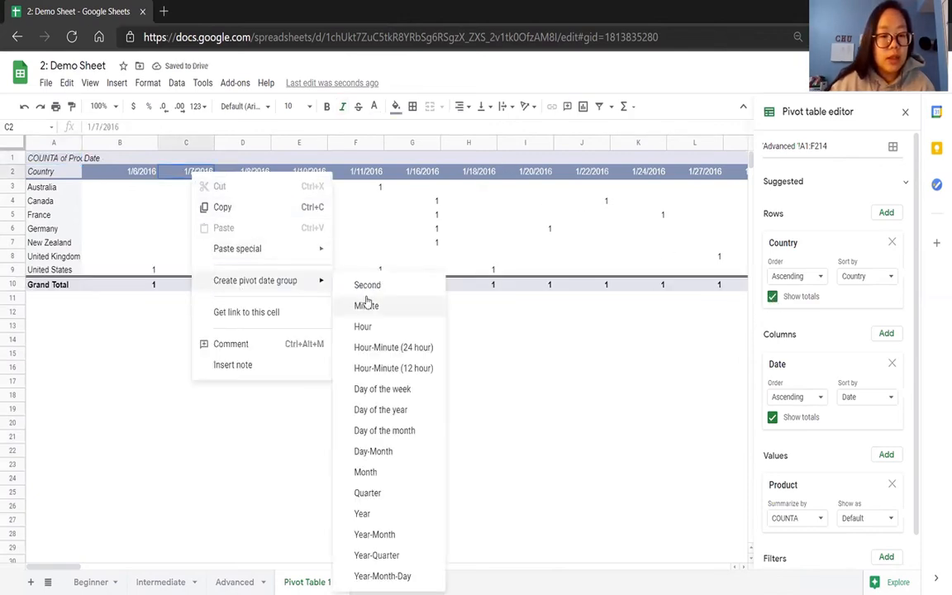
left_click(360, 493)
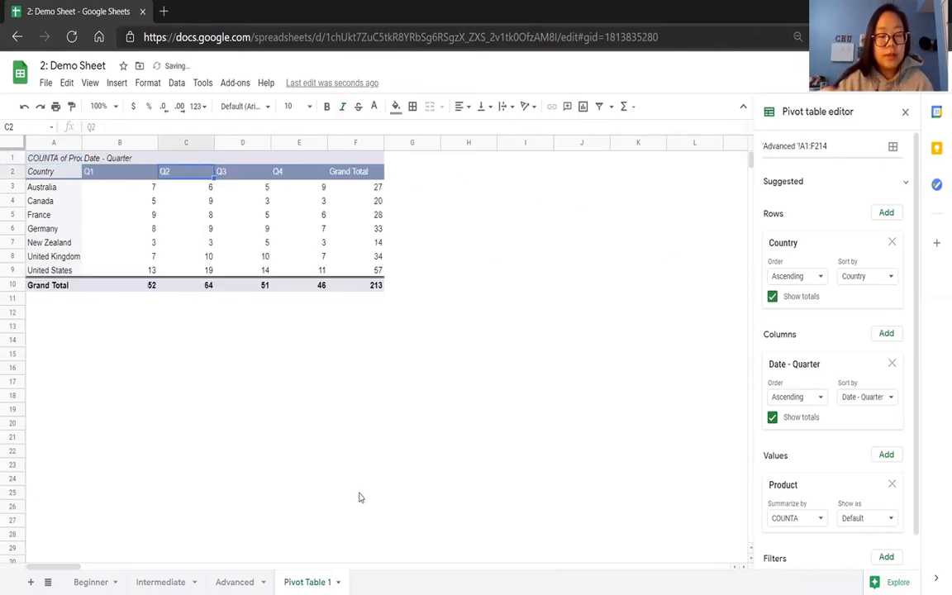
left_click(509, 272)
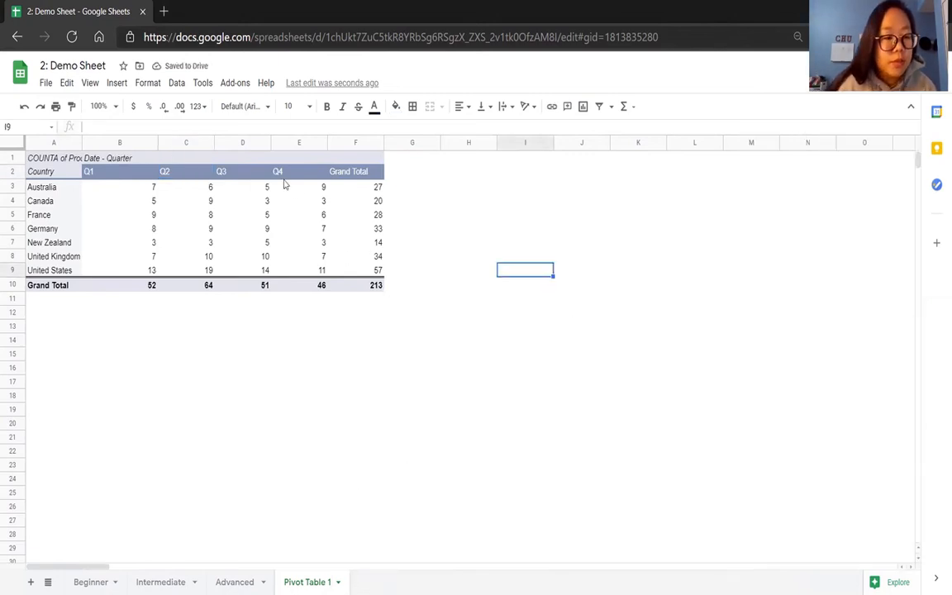
Add Country as a filter field of the pivot table.
left_click(71, 188)
left_click_drag(917, 319, 918, 409)
left_click(886, 521)
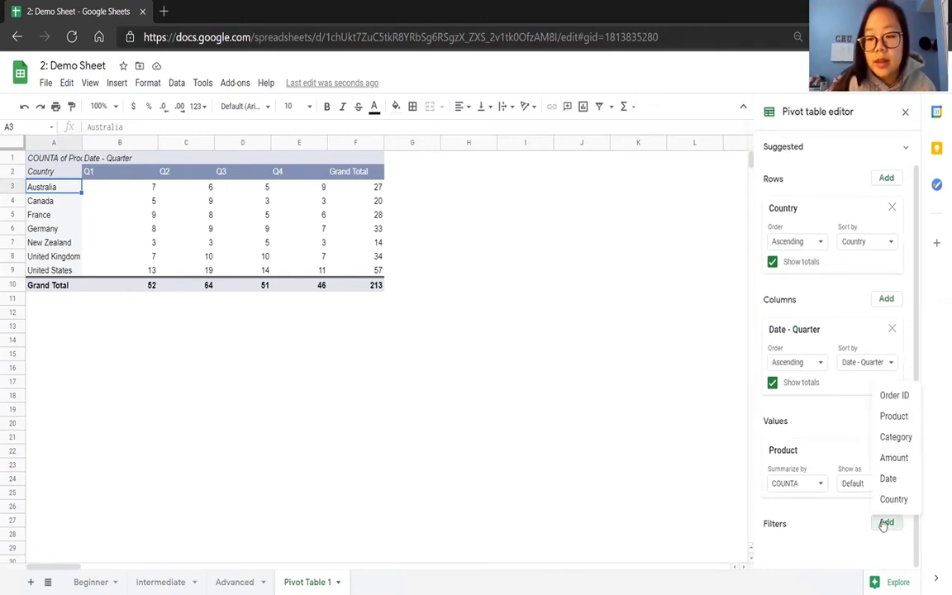
left_click(893, 499)
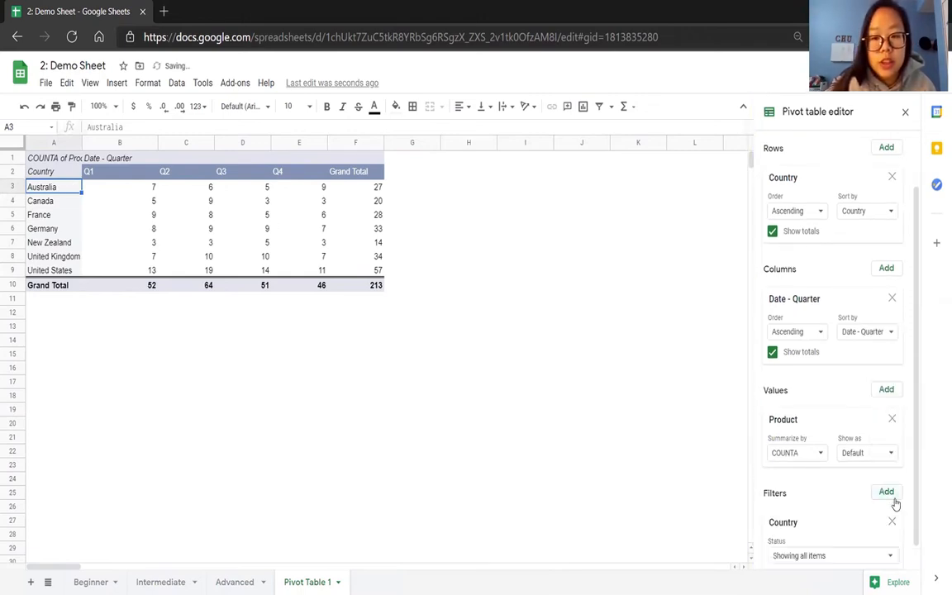
Exclude United Kingdom and United States in the Country filter, and check which countries remain selected.
left_click_drag(917, 484, 921, 531)
left_click(888, 532)
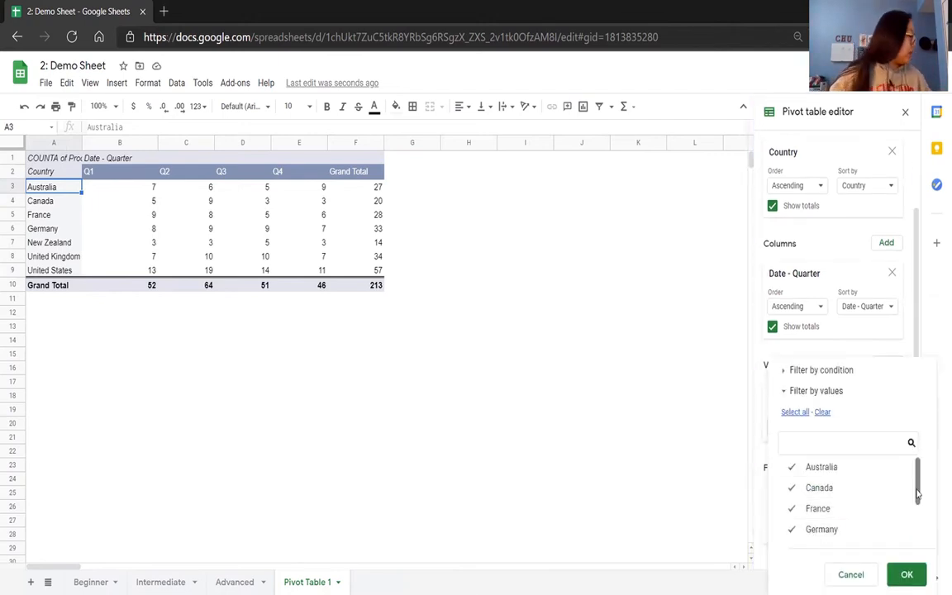
left_click_drag(916, 504, 916, 538)
left_click(790, 511)
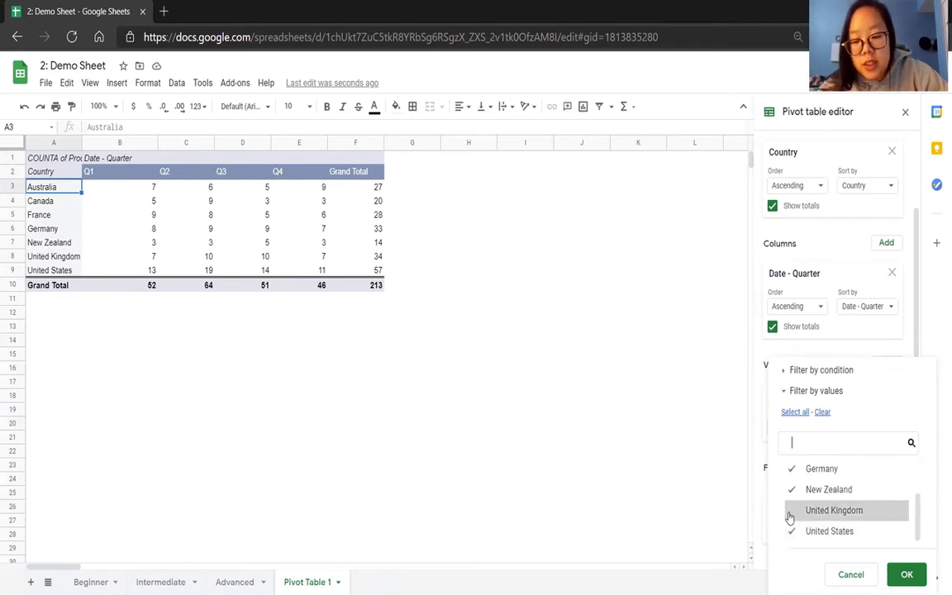
left_click(790, 531)
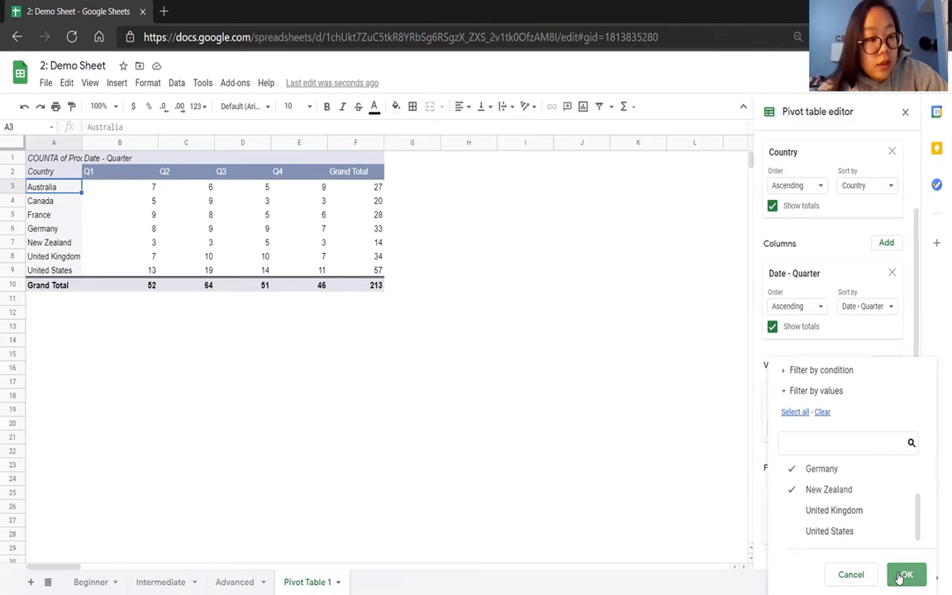
left_click(904, 574)
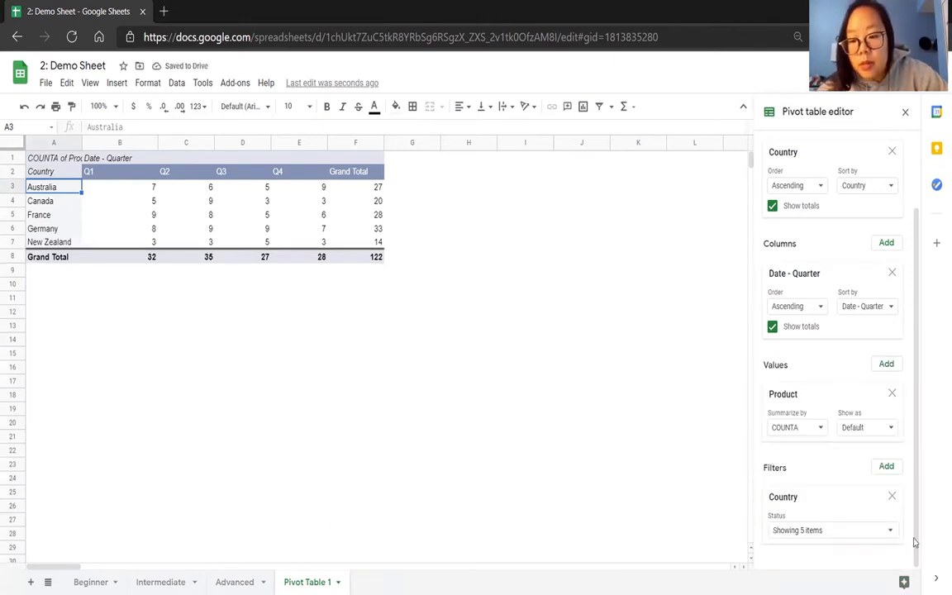
left_click(888, 529)
left_click_drag(918, 505, 901, 437)
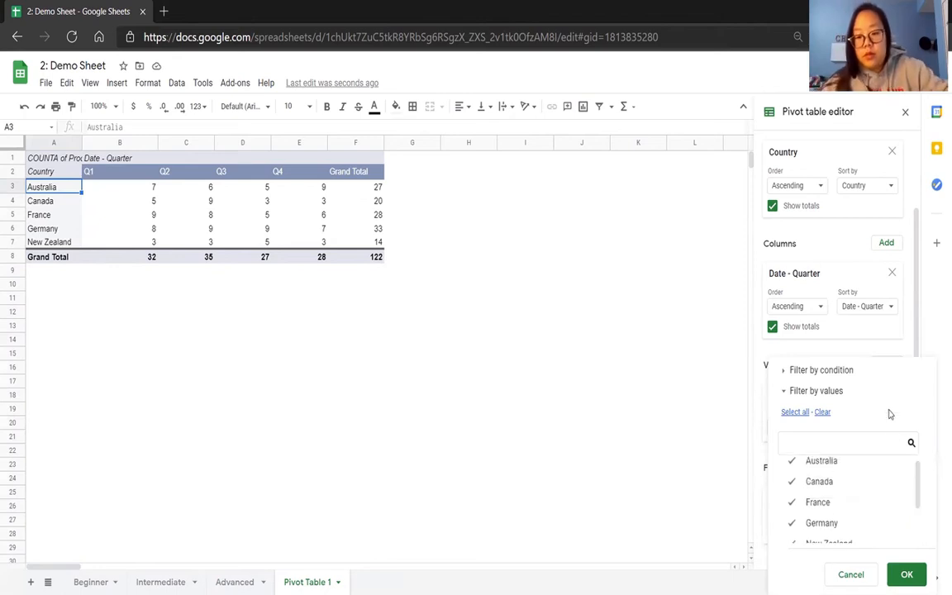
left_click_drag(918, 479, 926, 457)
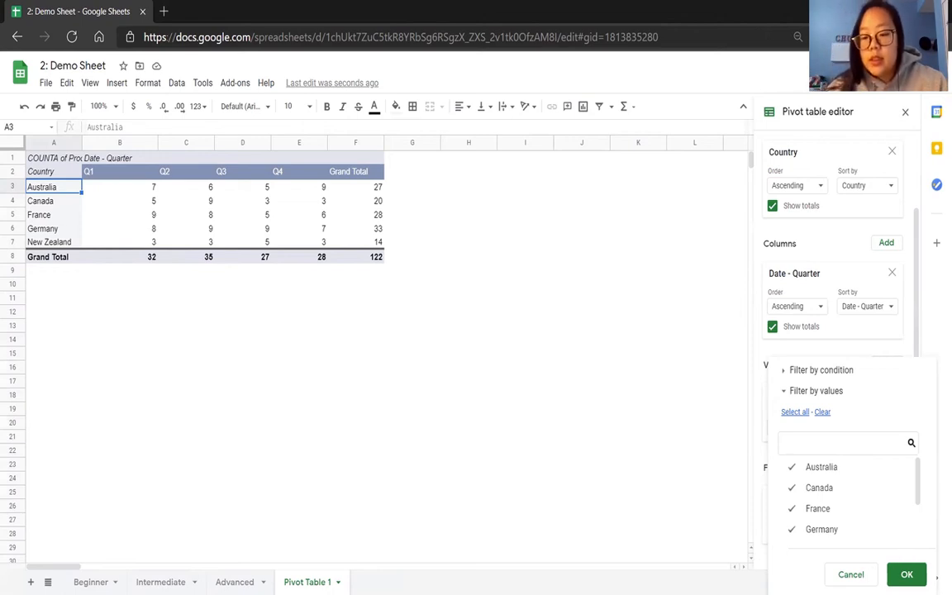
left_click(851, 574)
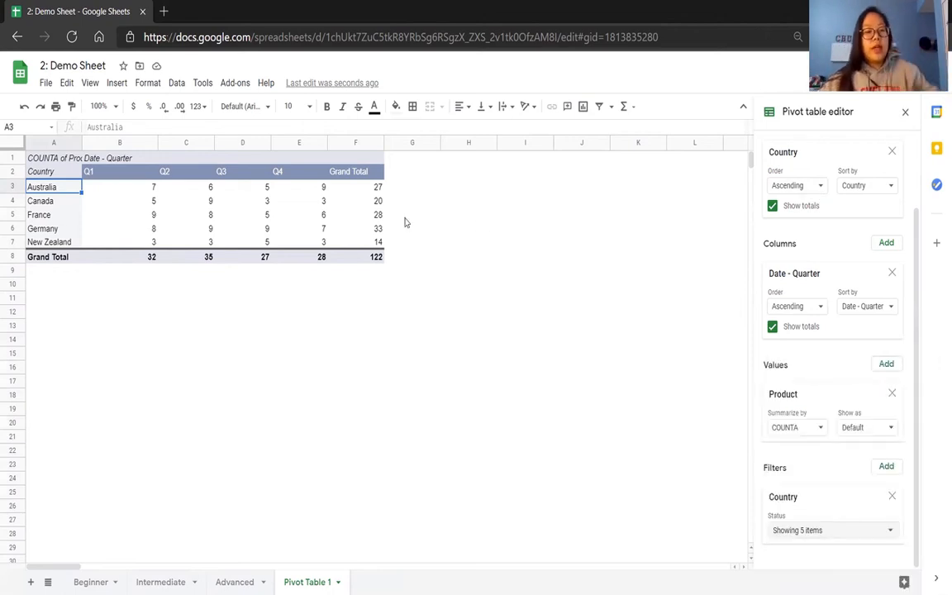
Sort the pivot table's Country rows in descending order.
left_click_drag(66, 195, 67, 244)
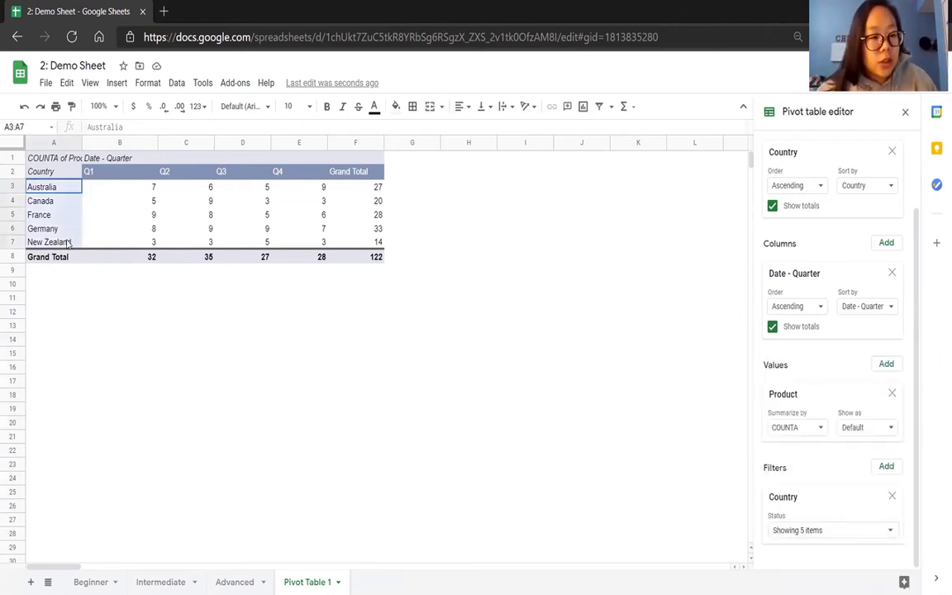
left_click(818, 187)
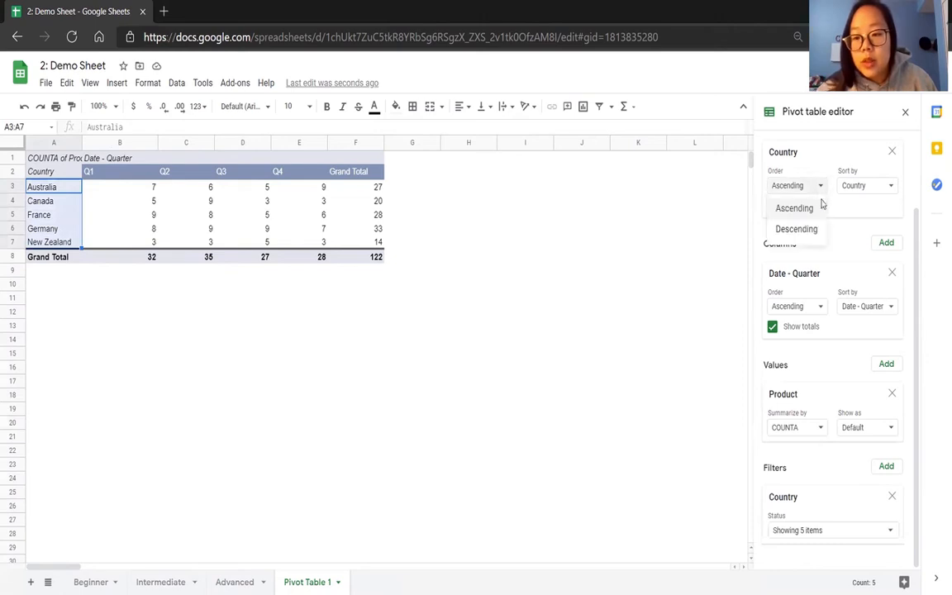
left_click(807, 229)
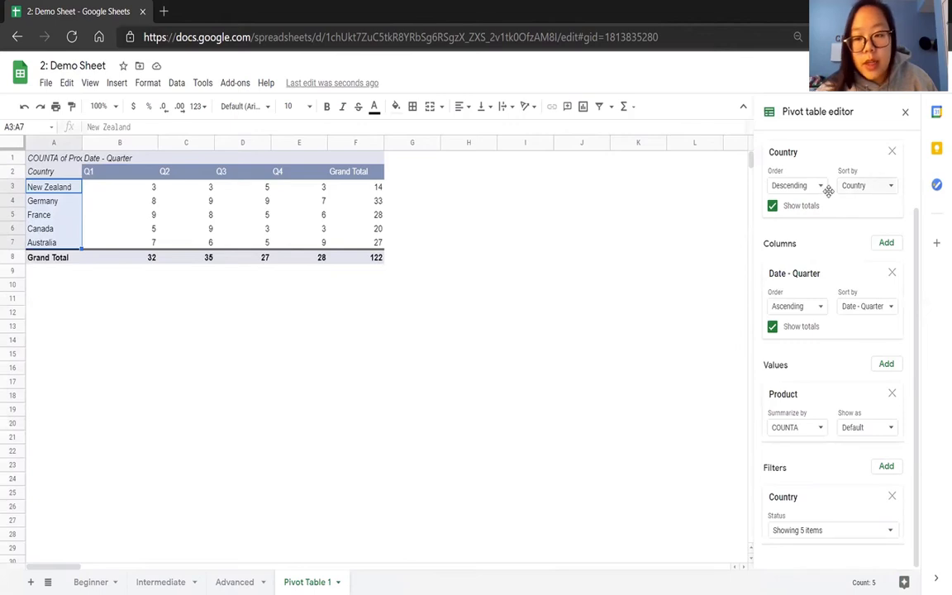
Switch the date columns to descending order and back to ascending.
left_click(818, 309)
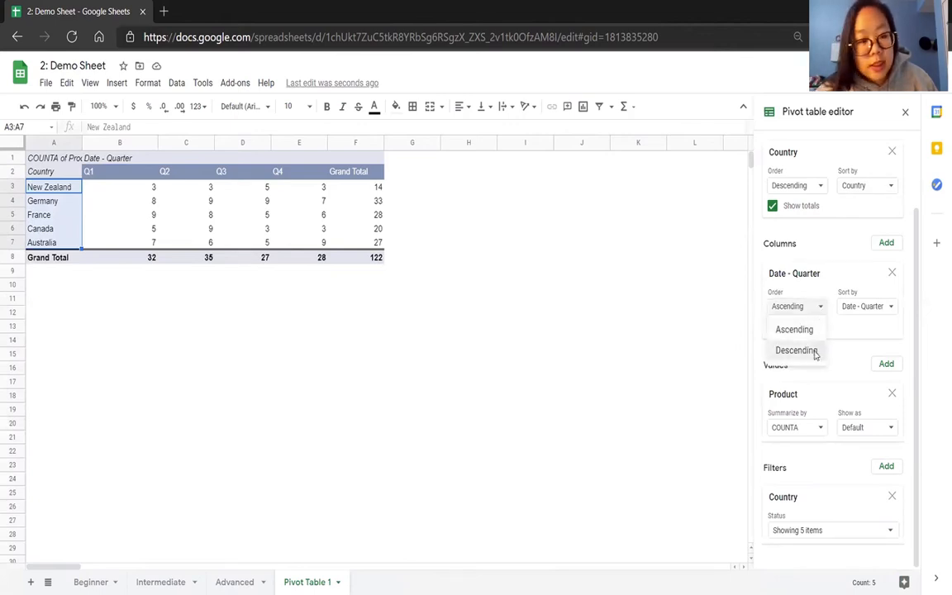
left_click(813, 351)
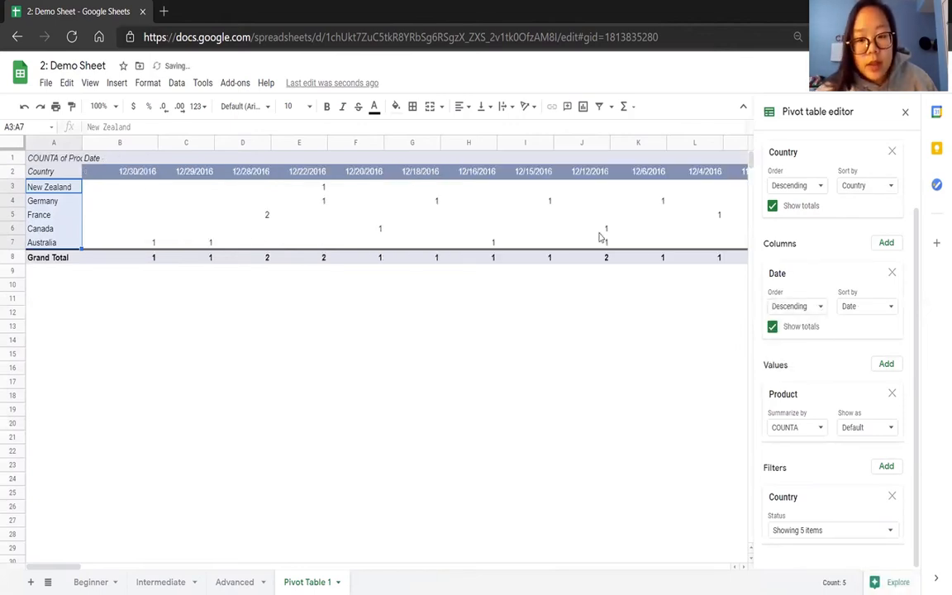
left_click(784, 307)
left_click(803, 331)
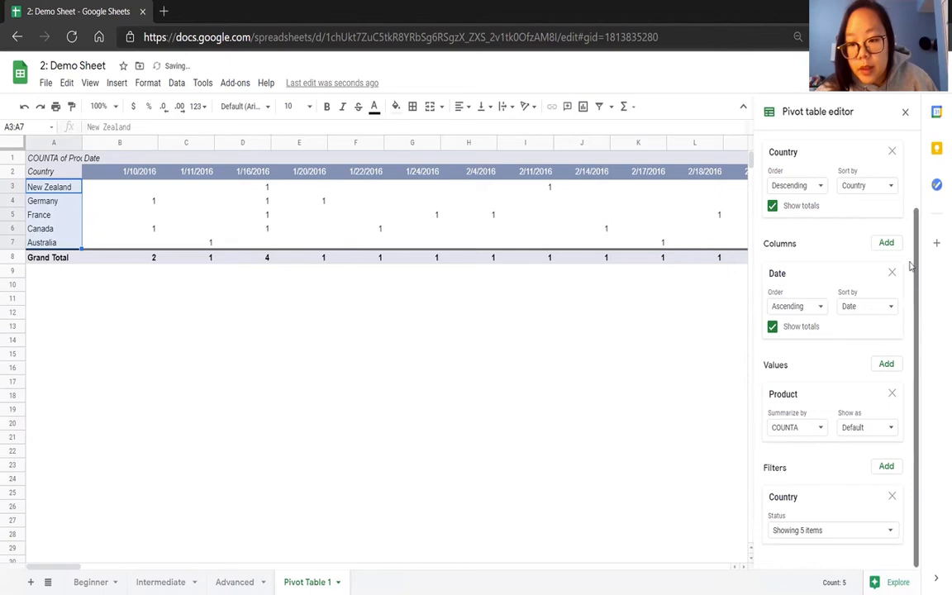
Clear the pivot table by removing the Product value, the Country filter, the Date column and the Country row fields.
left_click(892, 396)
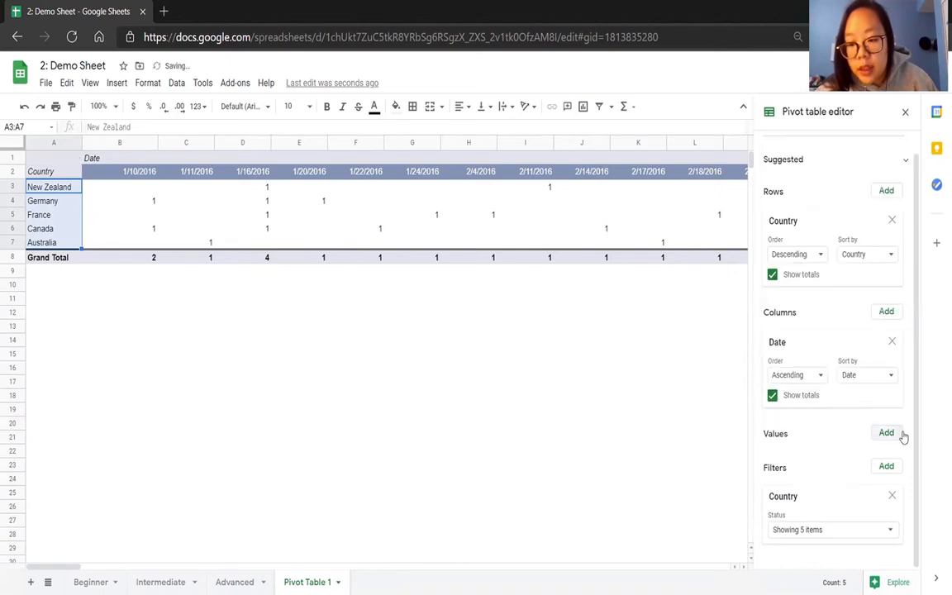
left_click(892, 495)
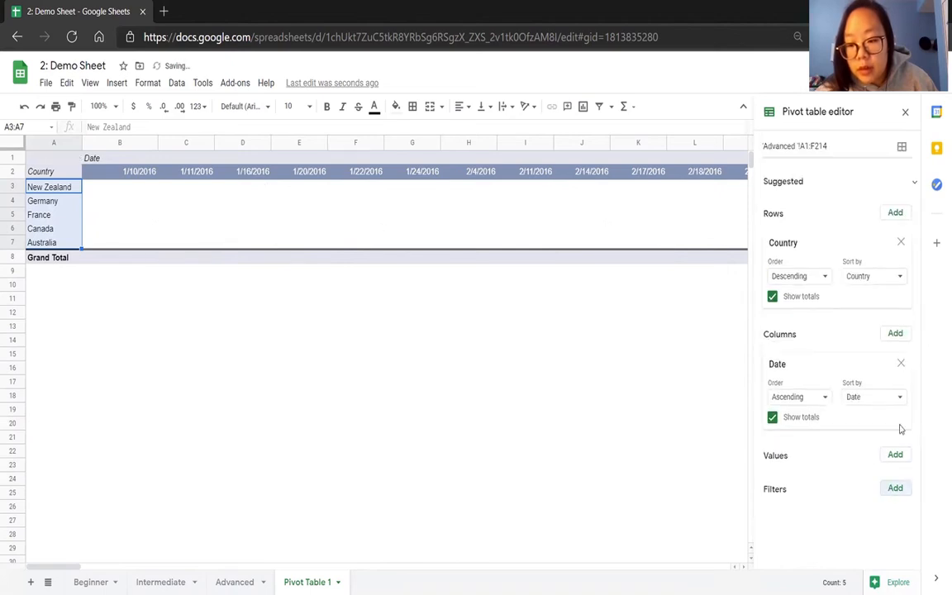
left_click(900, 365)
left_click(900, 244)
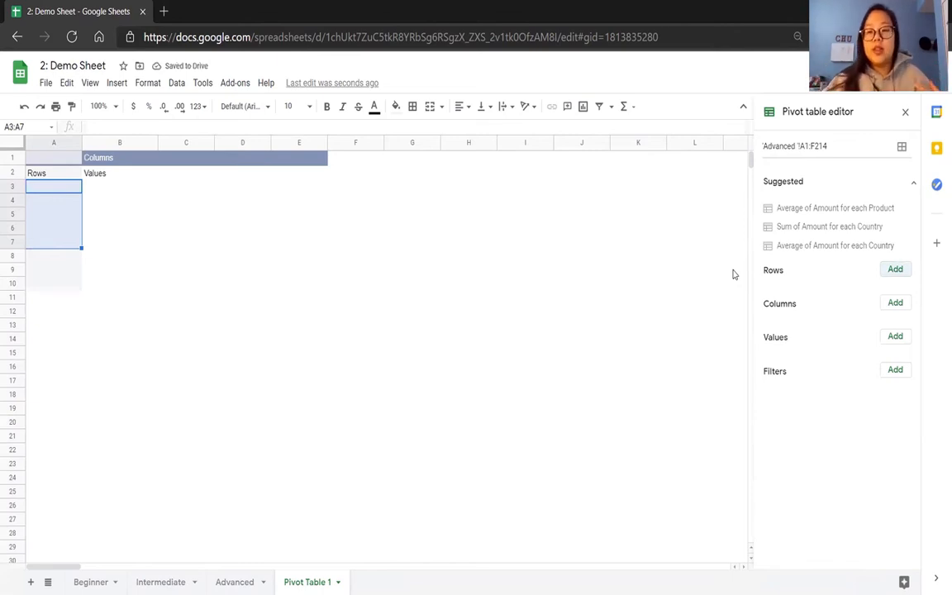
Set Product as the row field and Amount as the value, summarized by SUM.
left_click(895, 269)
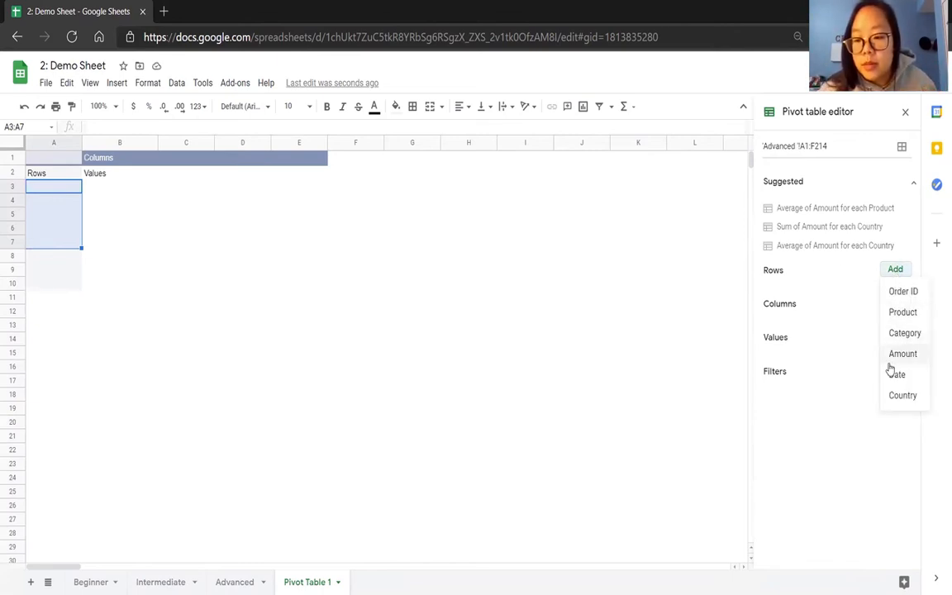
left_click(901, 312)
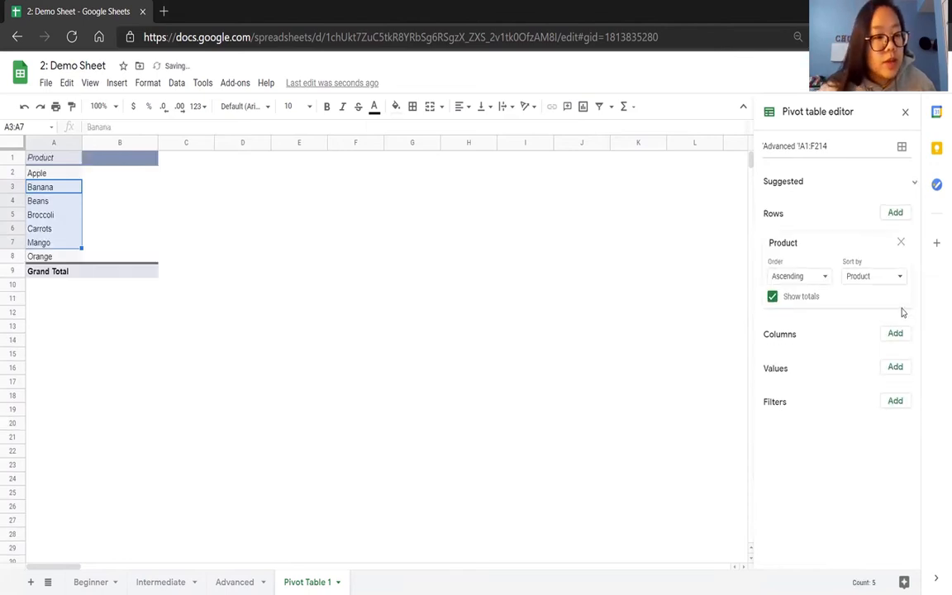
left_click(893, 375)
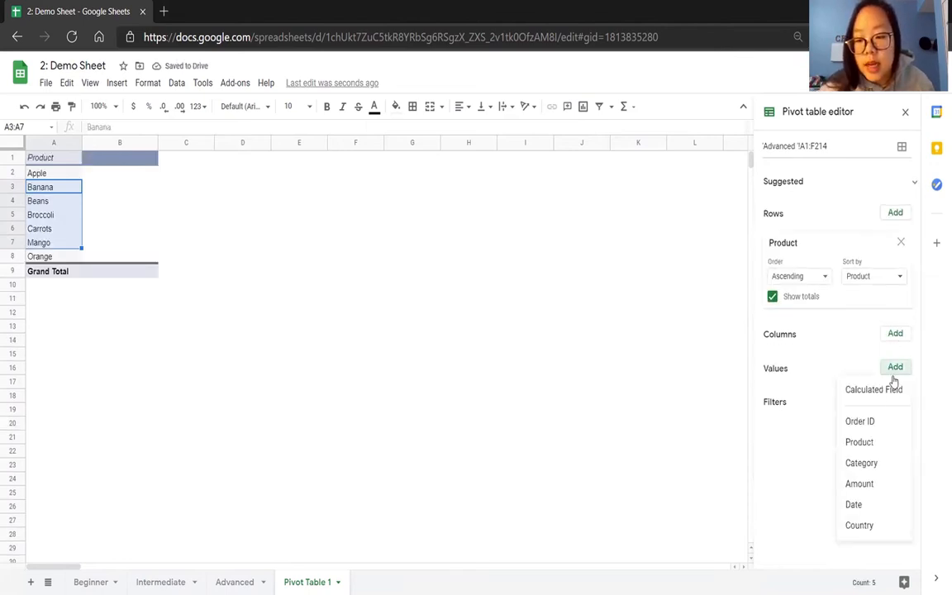
left_click(888, 484)
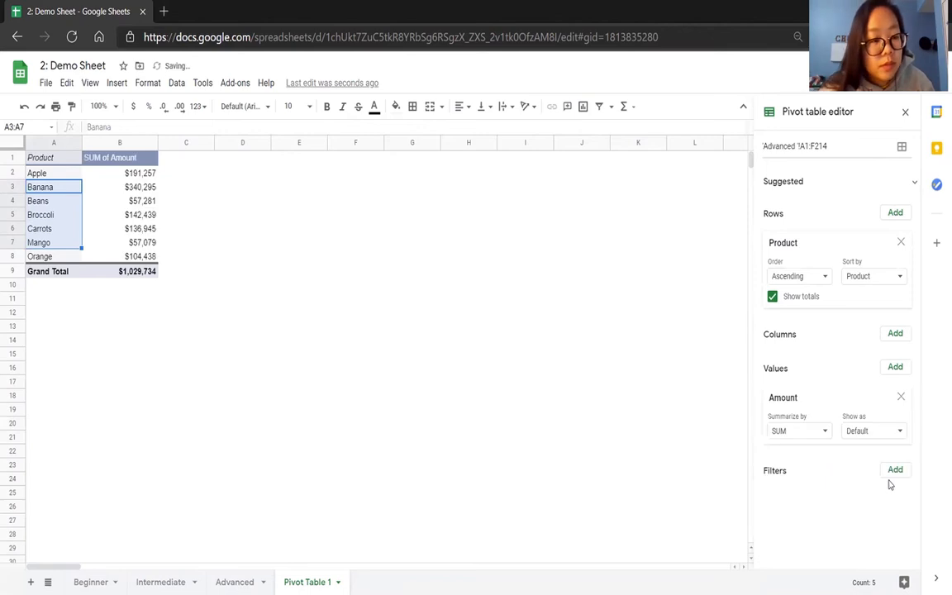
left_click(823, 431)
left_click(827, 465)
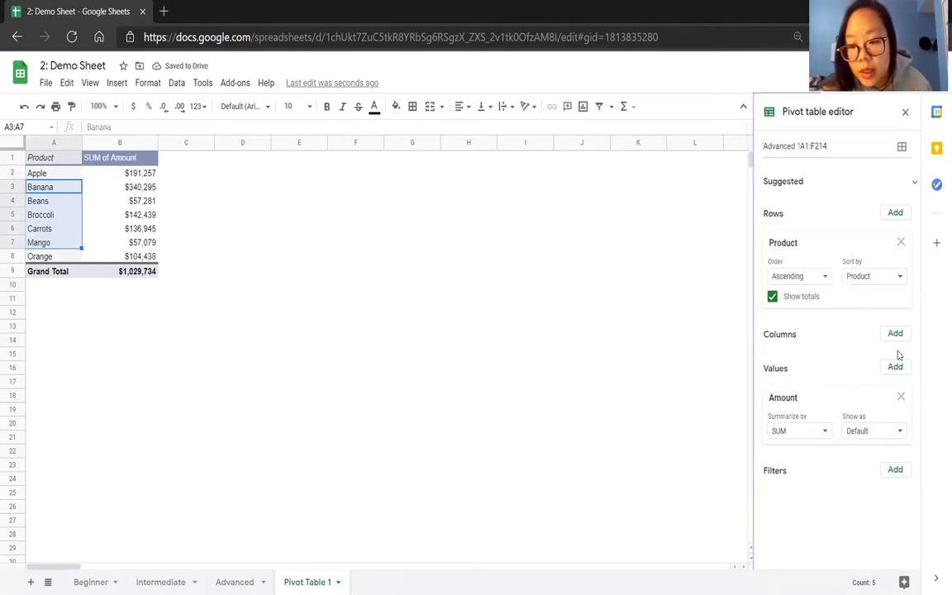
Add Country as the column field and inspect the Apple amount for Australia.
left_click(895, 334)
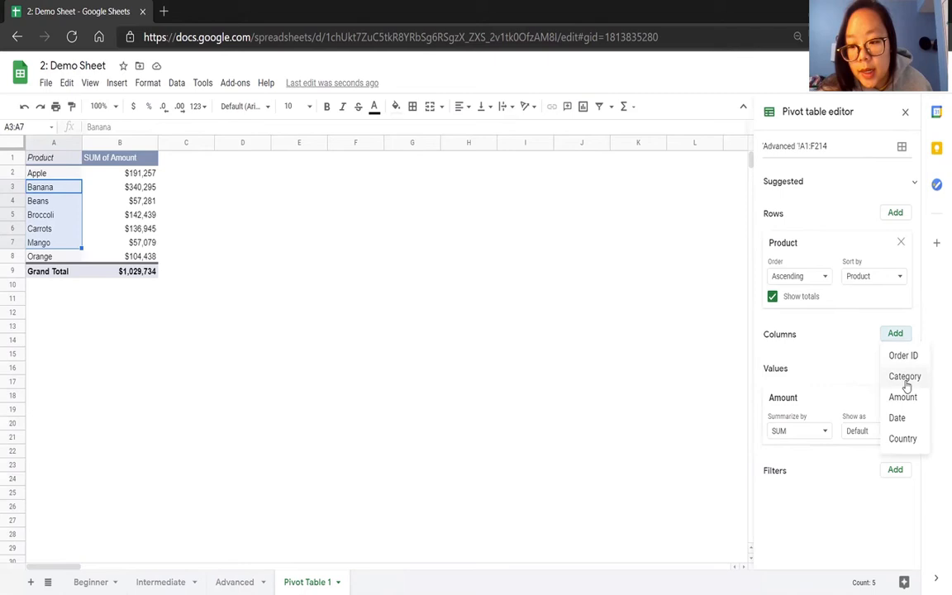
left_click(904, 438)
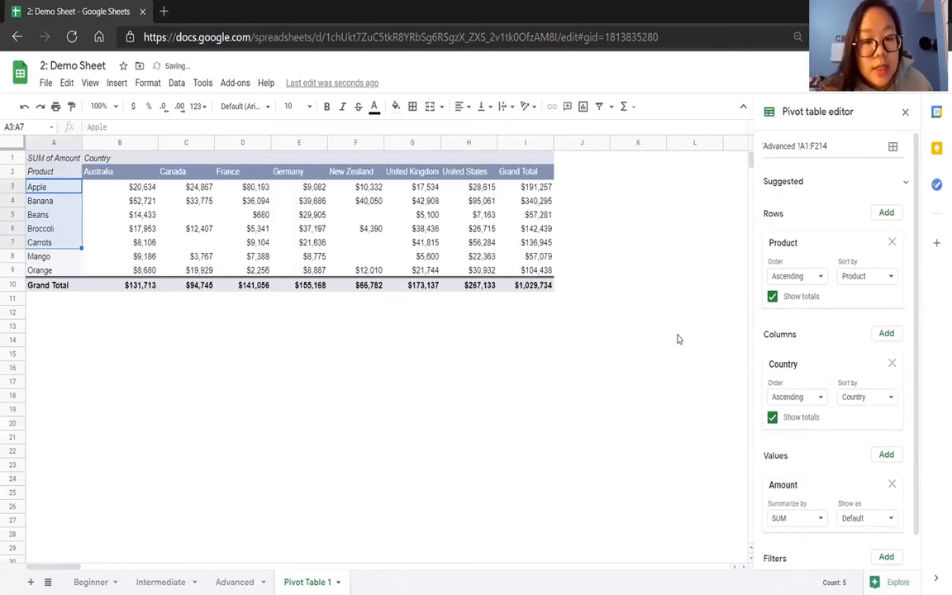
left_click(152, 189)
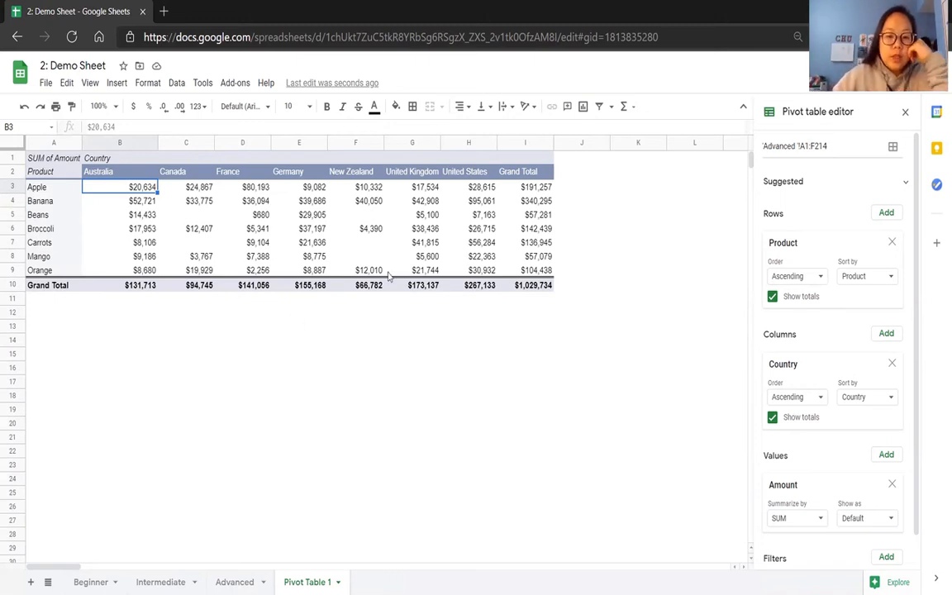
Clear the pivot table by removing the Product row, Country column and Amount value fields.
left_click(891, 241)
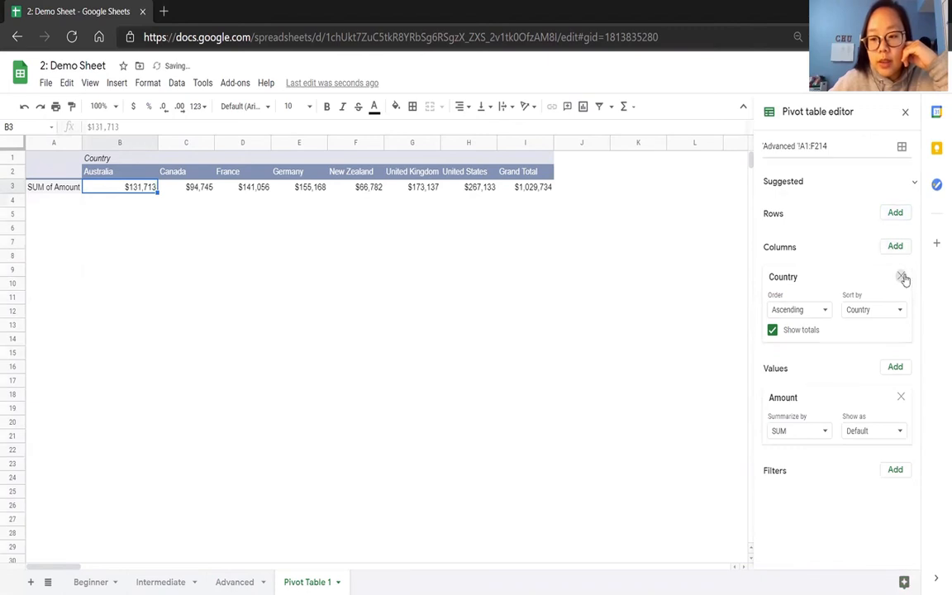
left_click(900, 274)
left_click(900, 311)
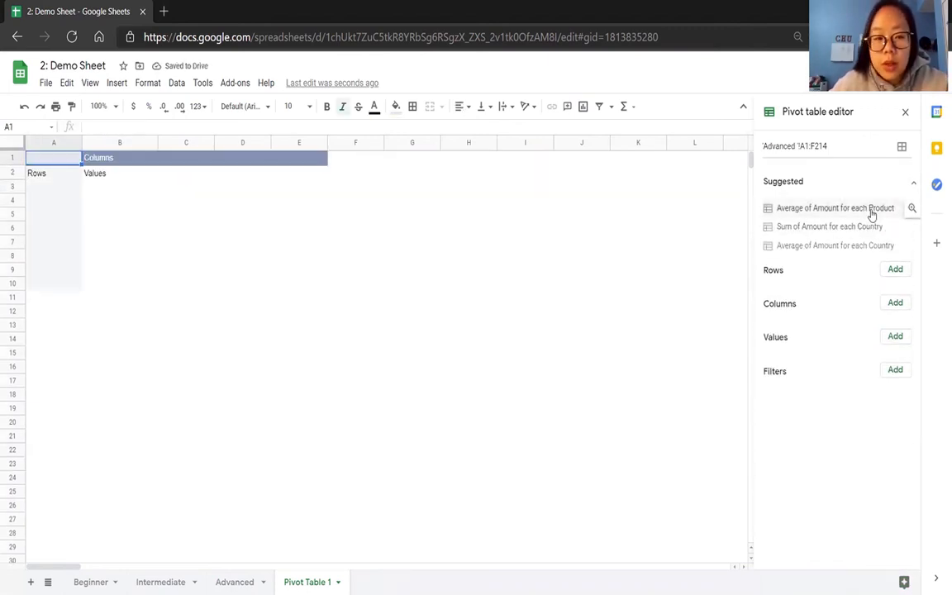
Apply the suggested "Average of Amount for each Product" pivot table and change the Amount summary to SUM.
left_click(870, 211)
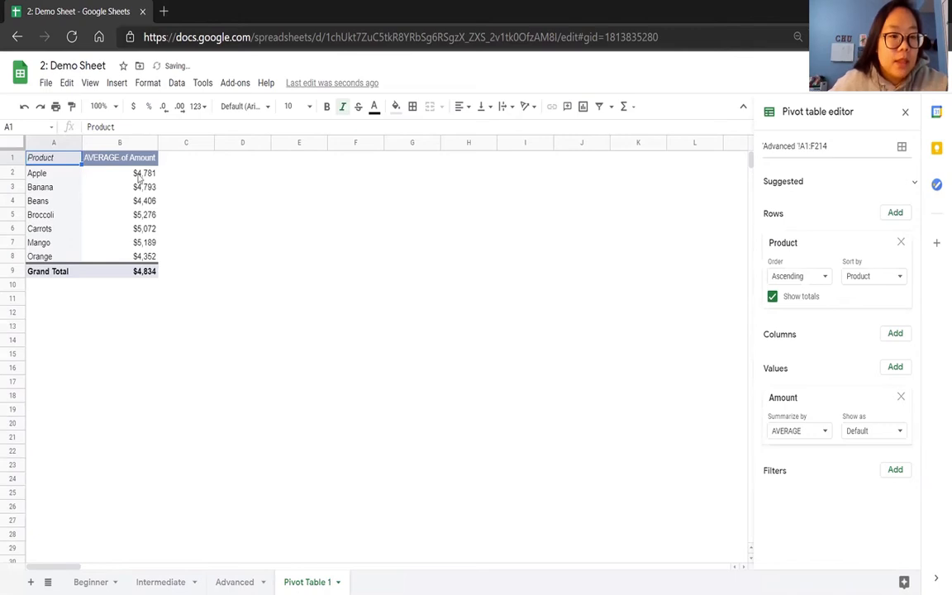
left_click(113, 154)
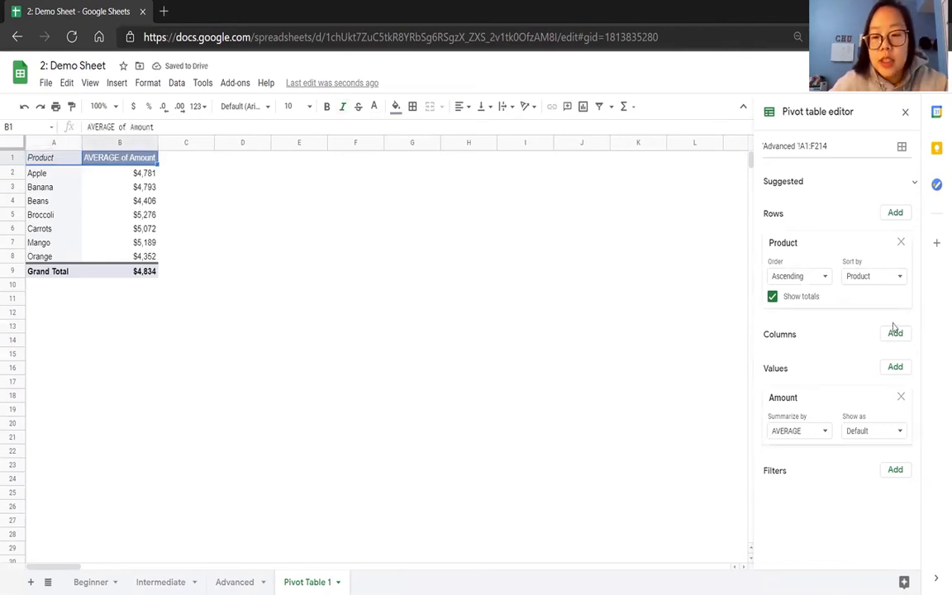
left_click(822, 430)
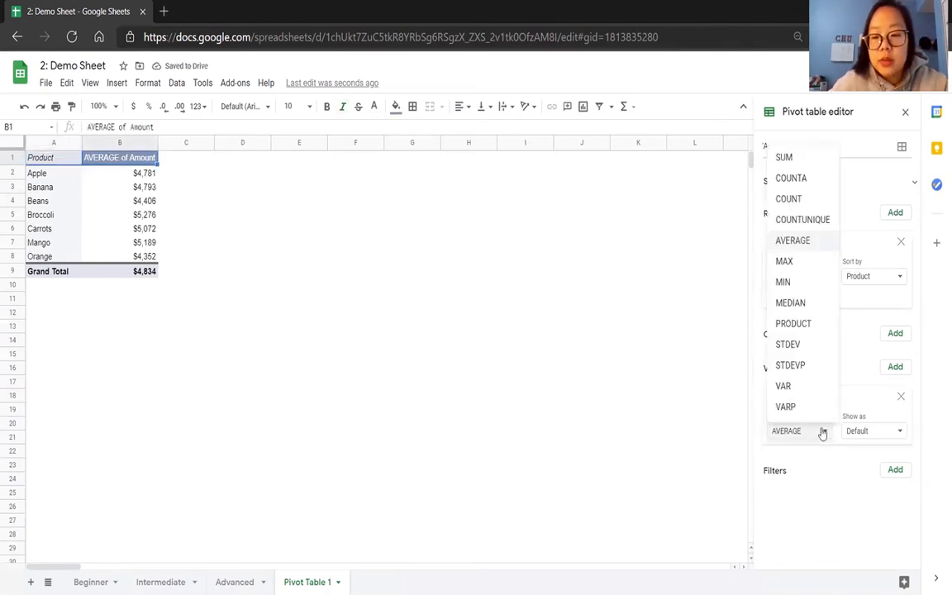
left_click(813, 157)
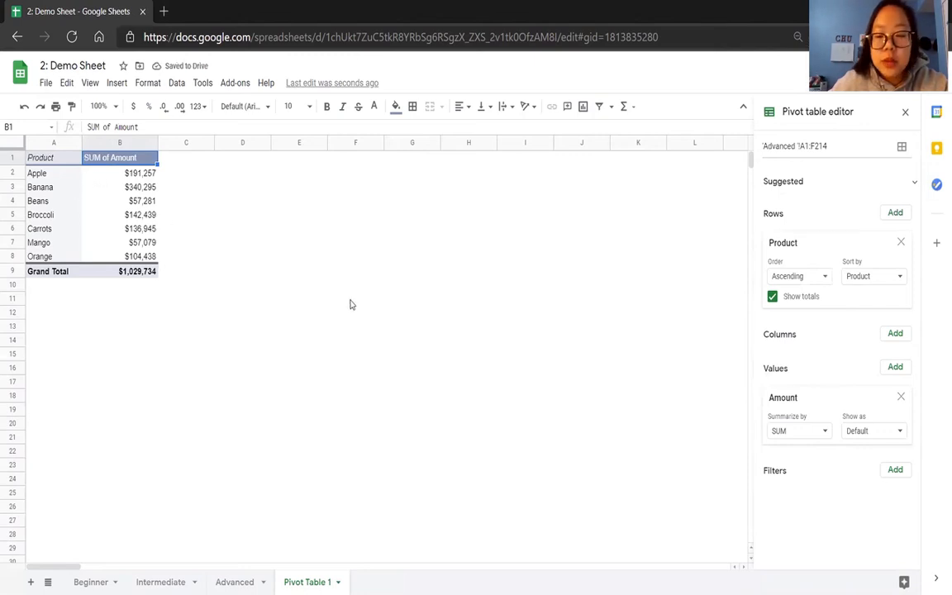
Change the pivot table's Amount value to be summarized by AVERAGE.
left_click(823, 429)
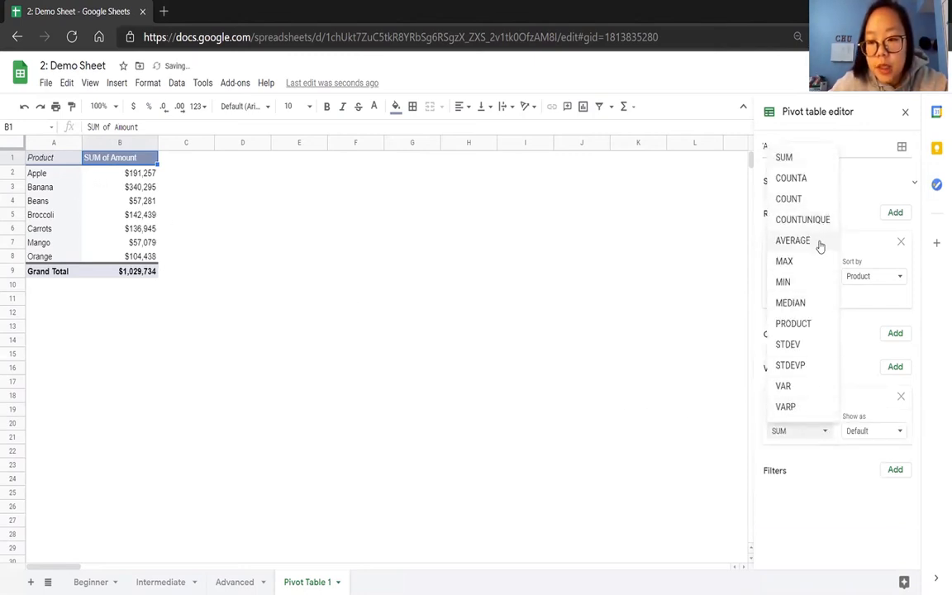
left_click(818, 242)
left_click(809, 440)
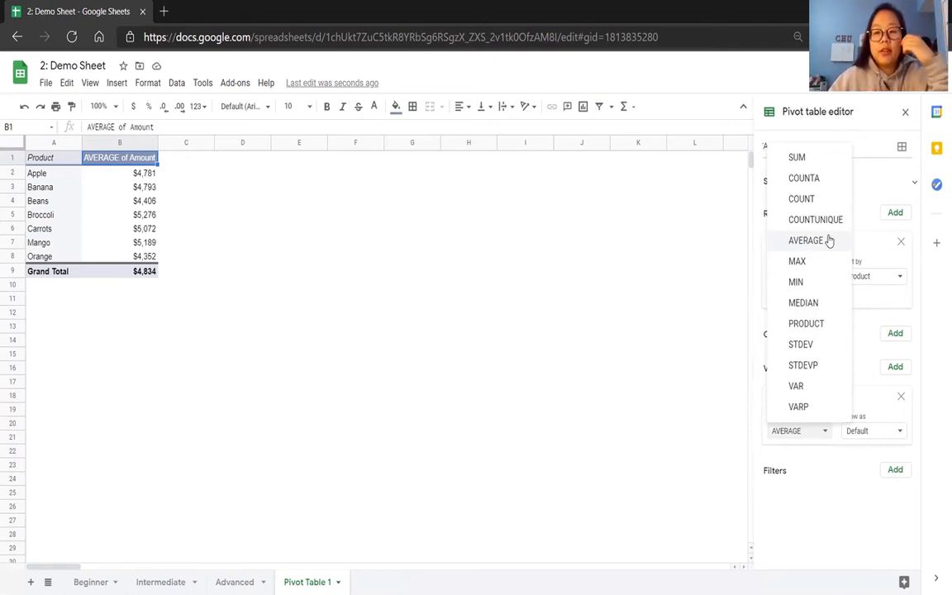
left_click(874, 361)
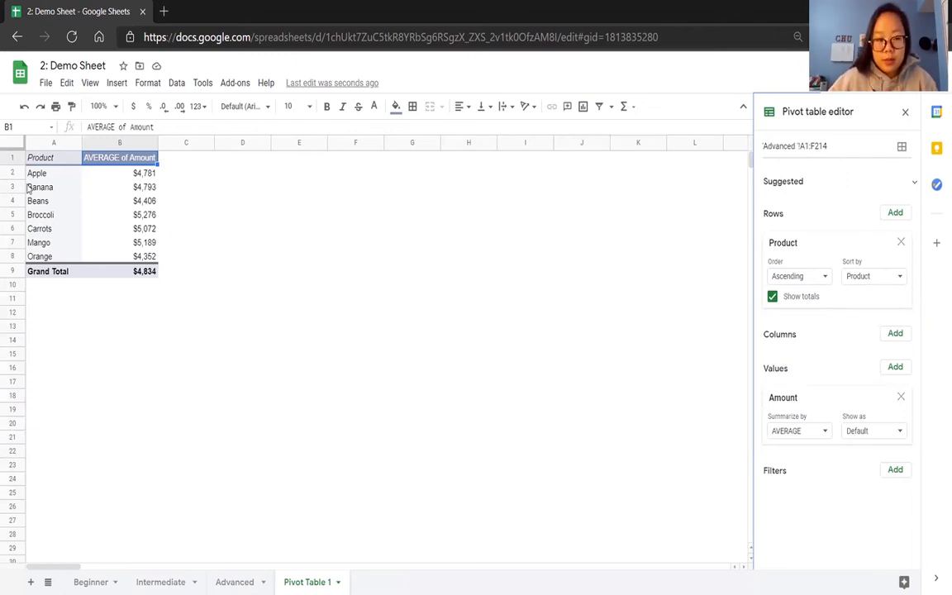
Add a slicer for the whole Pivot Table 1 sheet and set its filter column to Product.
left_click(11, 149)
right_click(12, 150)
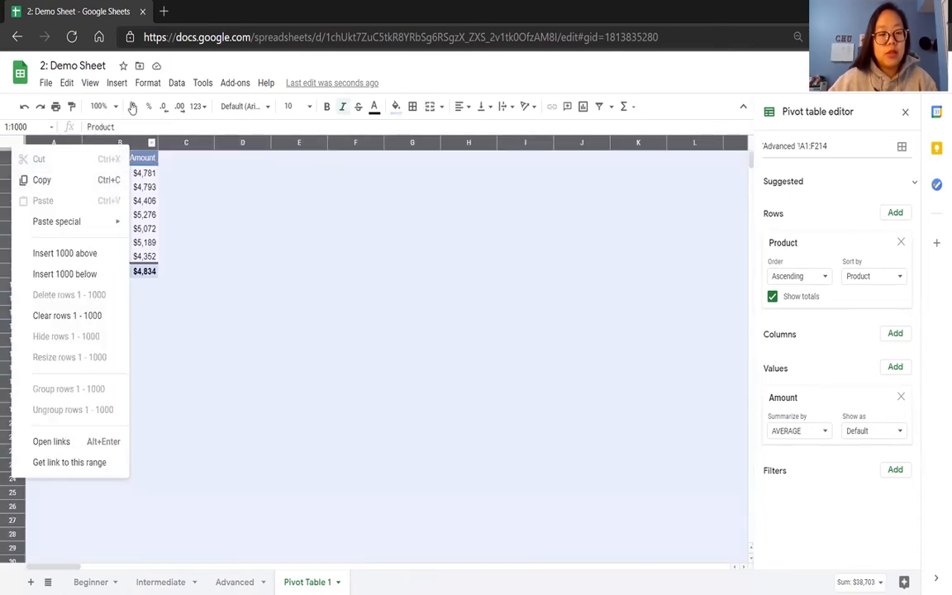
left_click(175, 85)
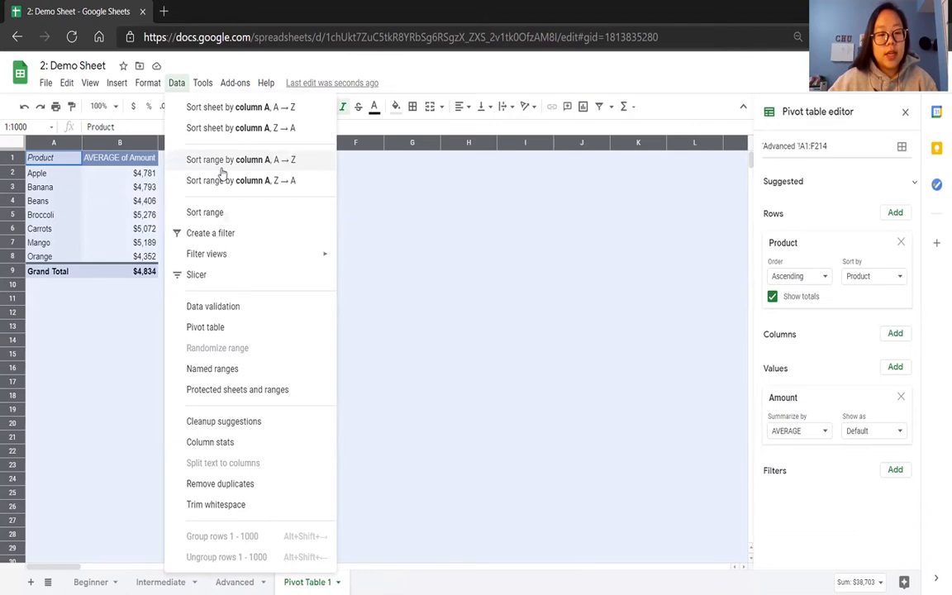
mouse_move(224, 254)
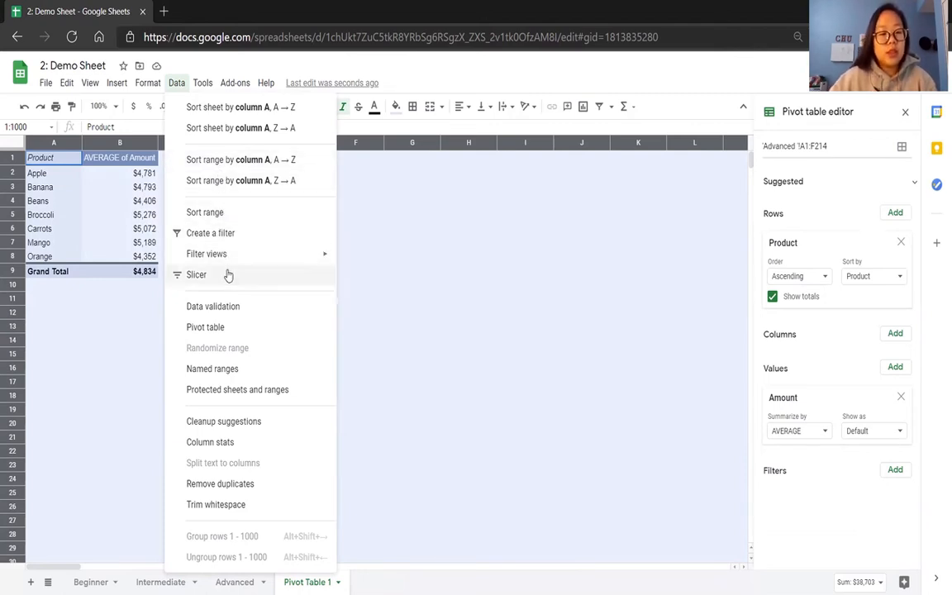
left_click(229, 274)
left_click(243, 353)
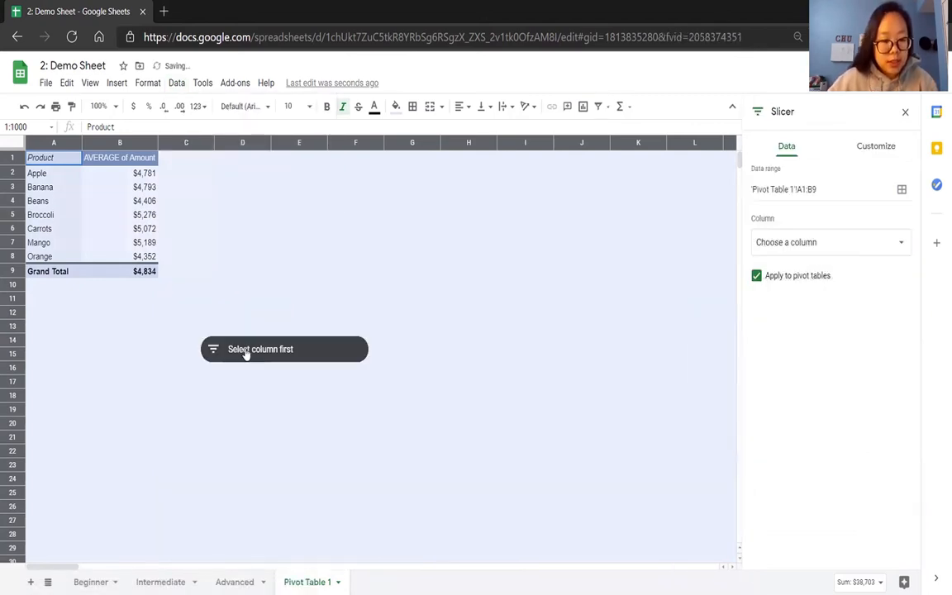
left_click(261, 353)
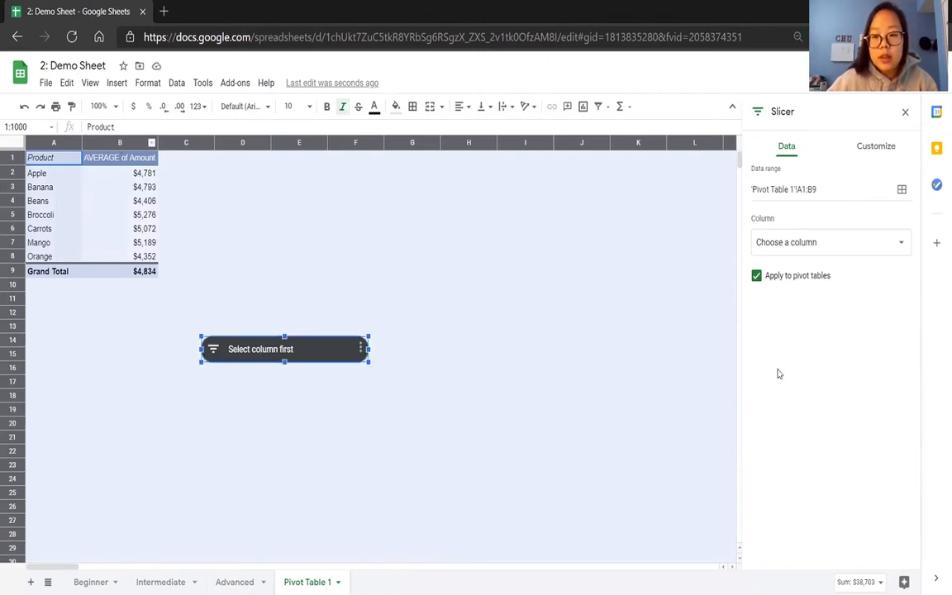
left_click(875, 248)
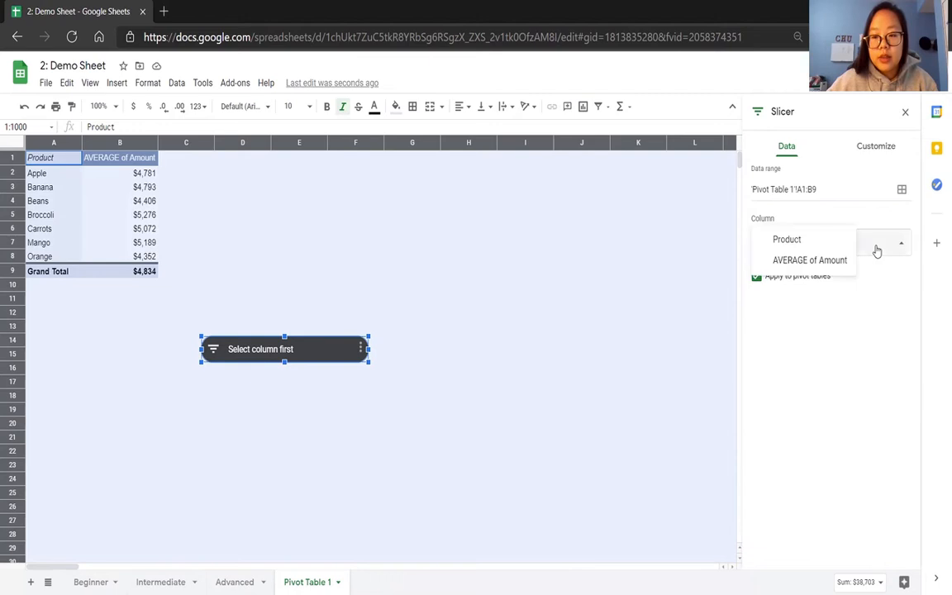
left_click(826, 242)
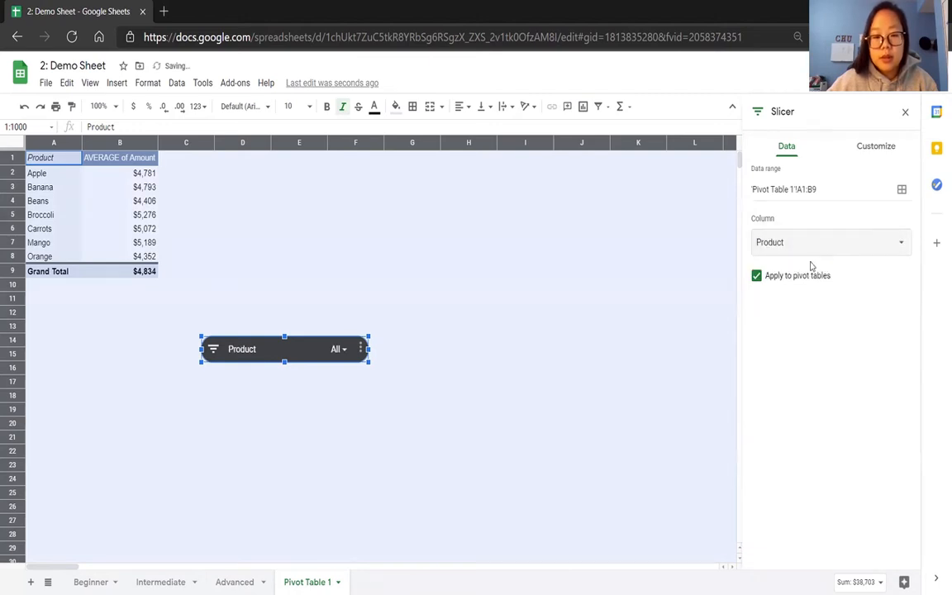
Check the Product slicer's filter conditions and filter it by values to exclude Banana and Beans.
left_click(337, 351)
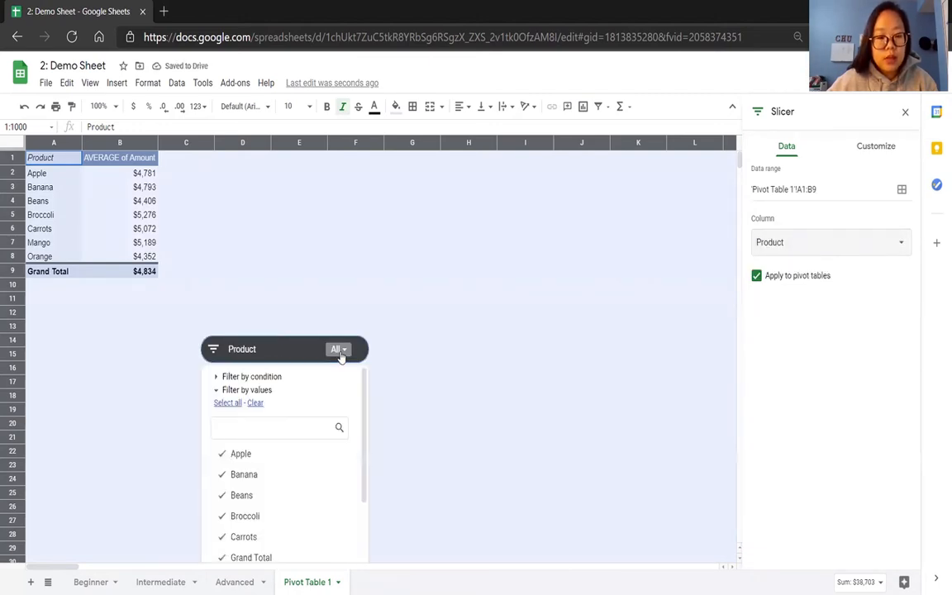
left_click(220, 377)
left_click(230, 404)
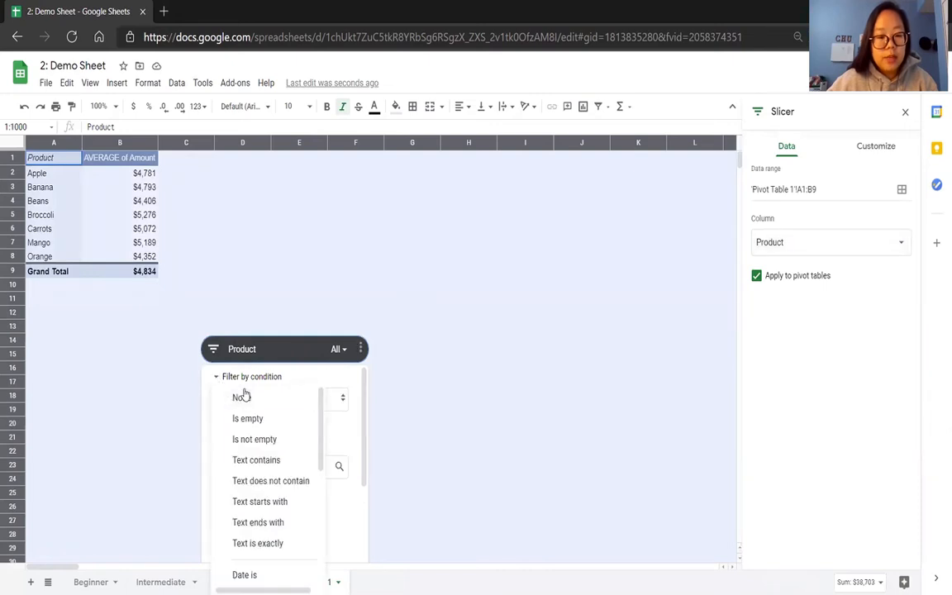
left_click_drag(321, 416, 328, 554)
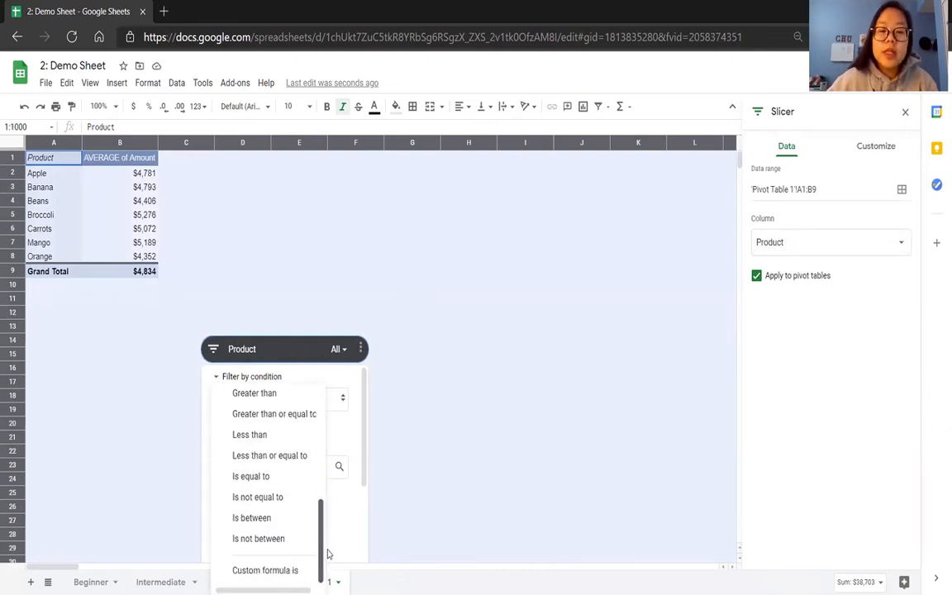
left_click(340, 377)
left_click_drag(365, 463, 365, 549)
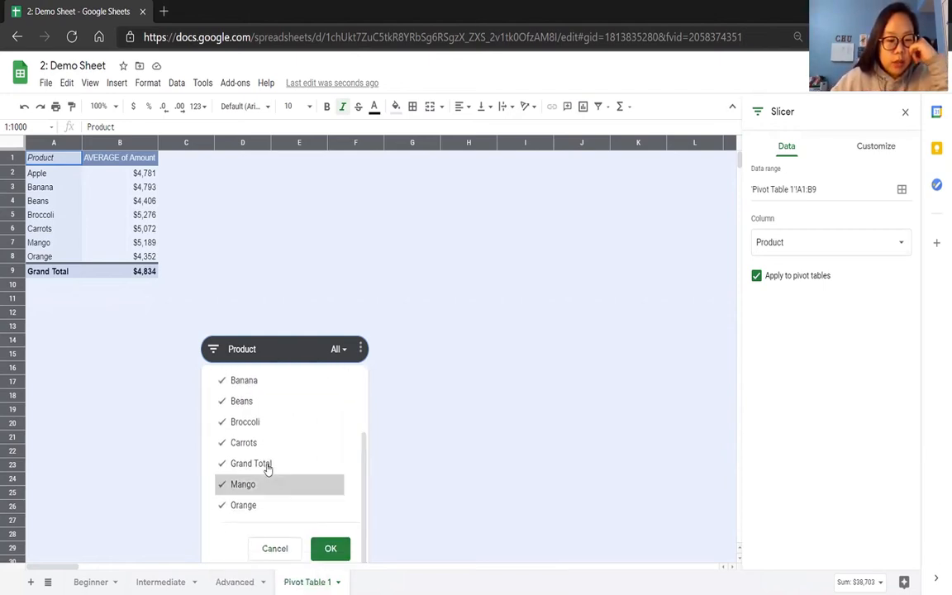
scroll(219, 486, "up", 2)
left_click(223, 478)
left_click(221, 495)
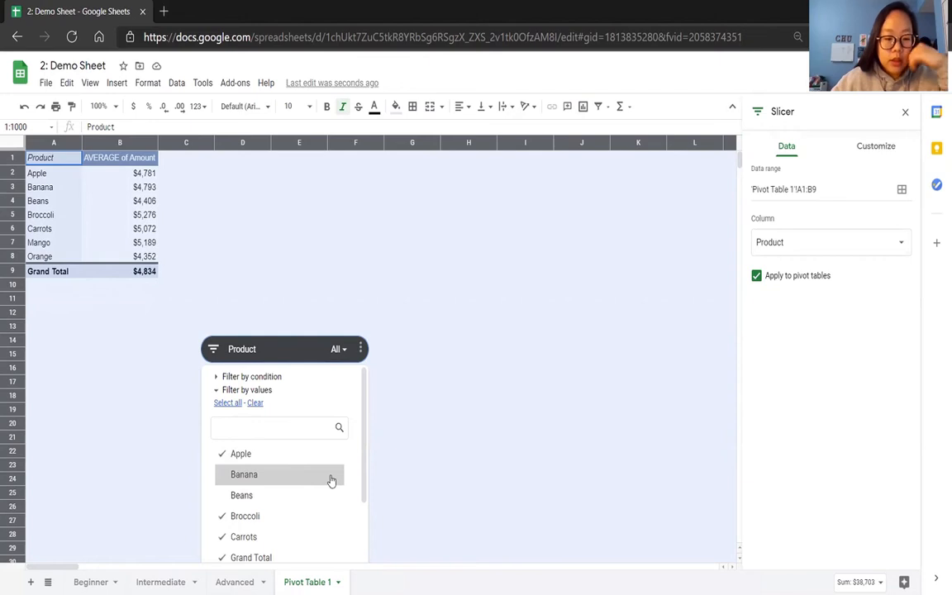
scroll(306, 491, "down", 3)
left_click(329, 548)
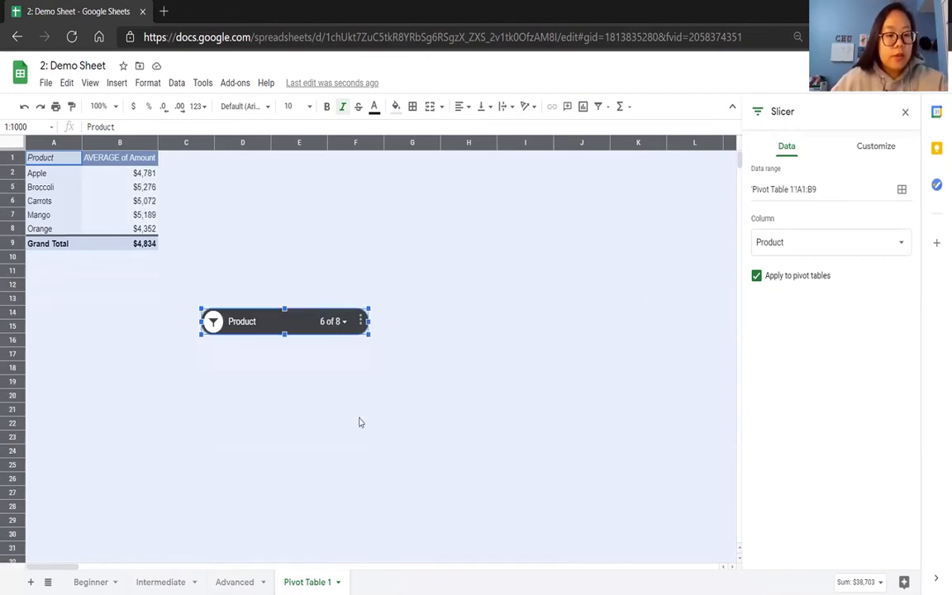
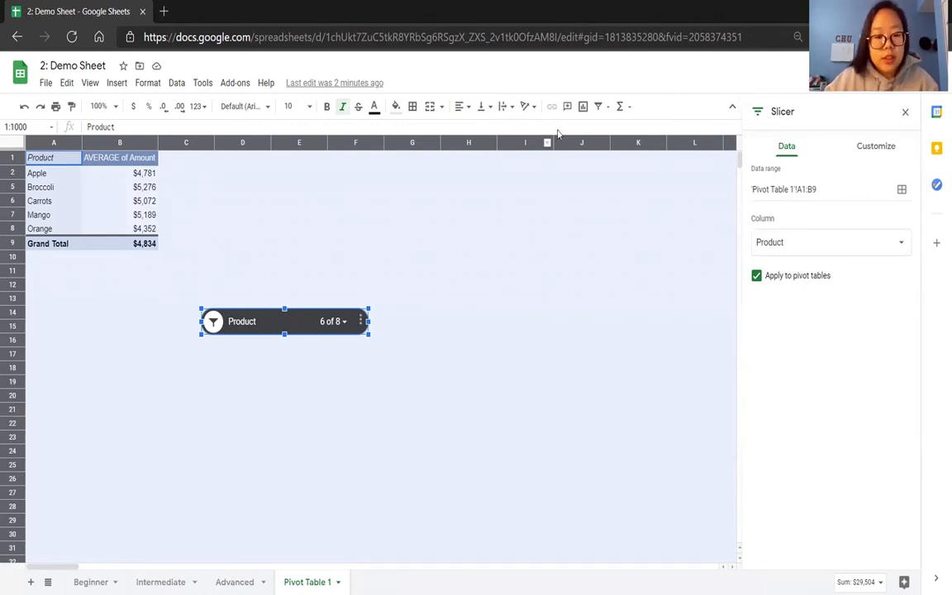
Delete the Product slicer from the pivot table sheet.
left_click(360, 321)
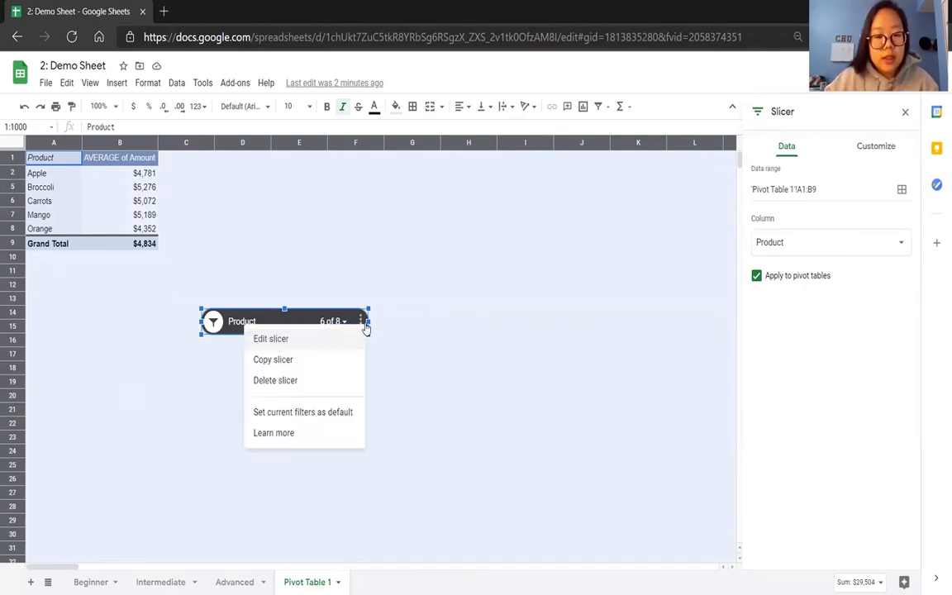
left_click(339, 380)
left_click(228, 228)
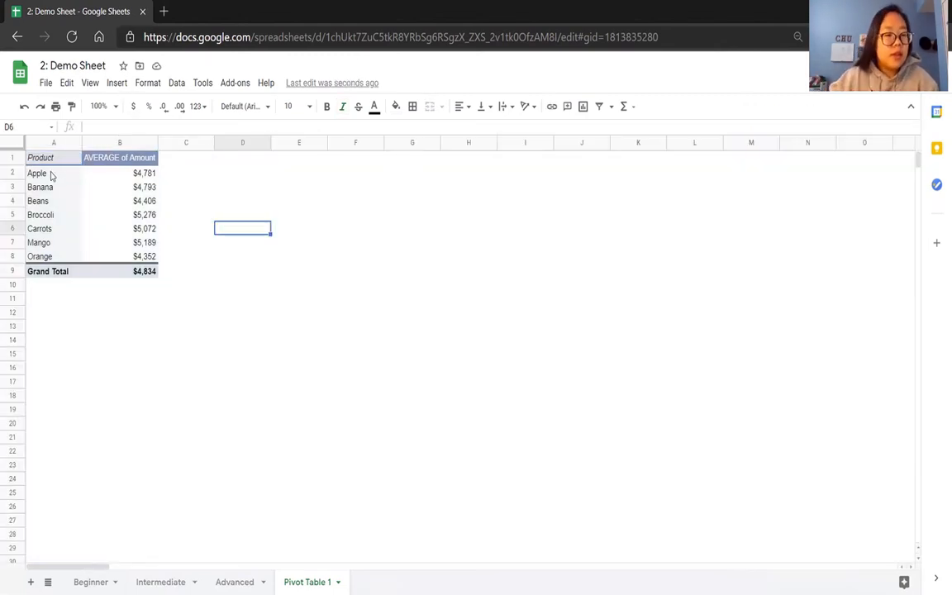
Apply alternating colors to the pivot table range A1:B9 using the default blue style with a header.
left_click_drag(45, 157, 115, 272)
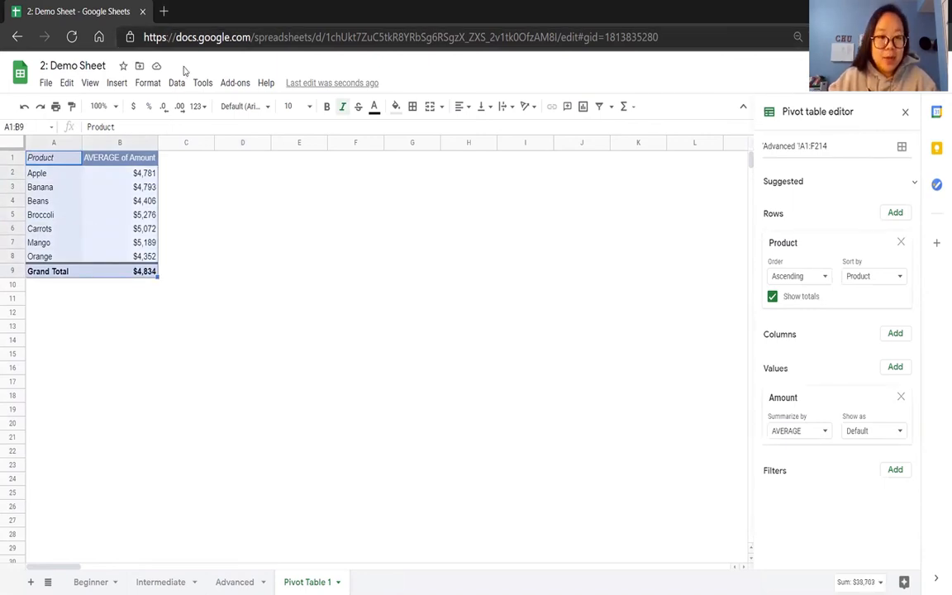
left_click(147, 83)
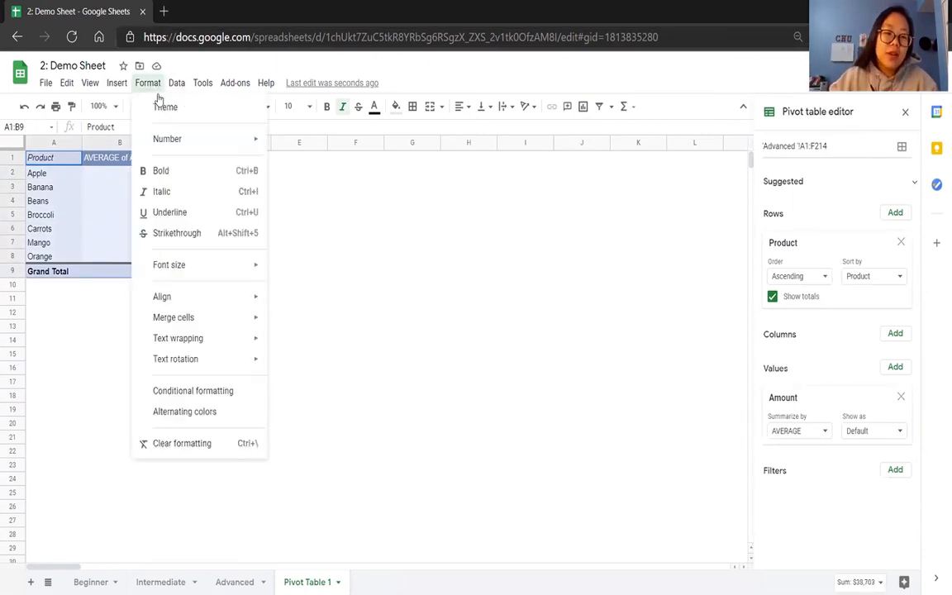
left_click(235, 411)
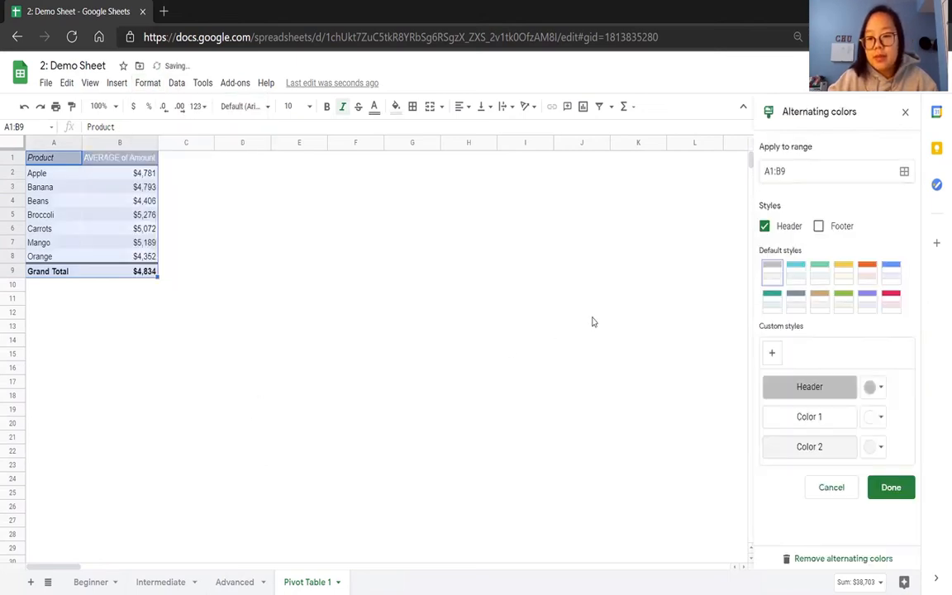
left_click(890, 275)
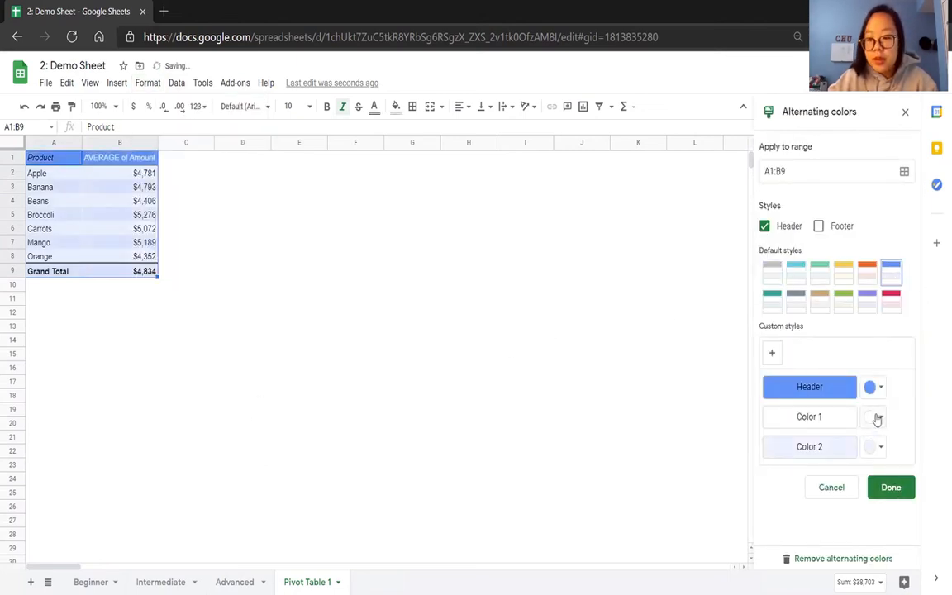
left_click(890, 486)
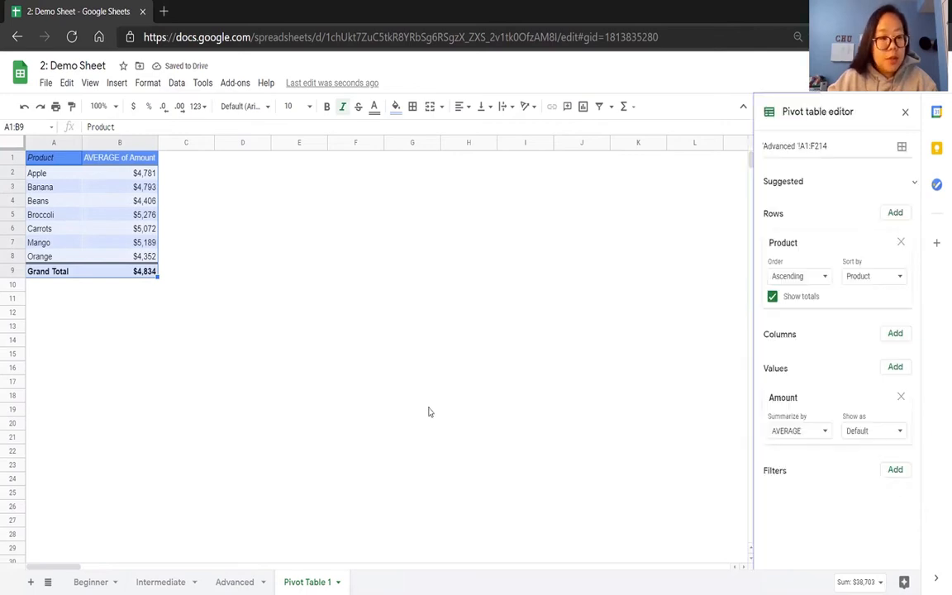
left_click(358, 383)
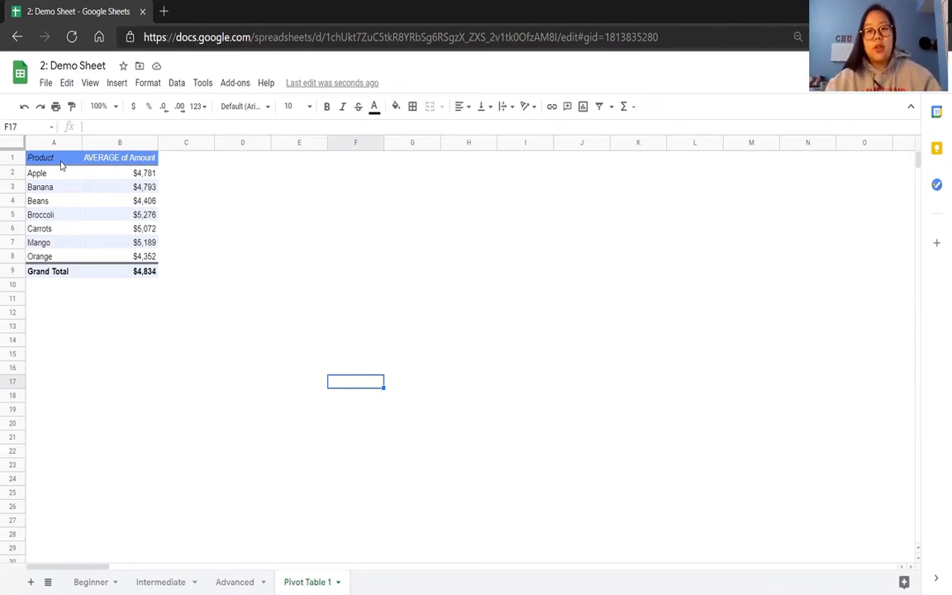
Review the pivot table's source data on the Advanced sheet, then its summary-function and sort-order options.
left_click_drag(60, 165, 124, 271)
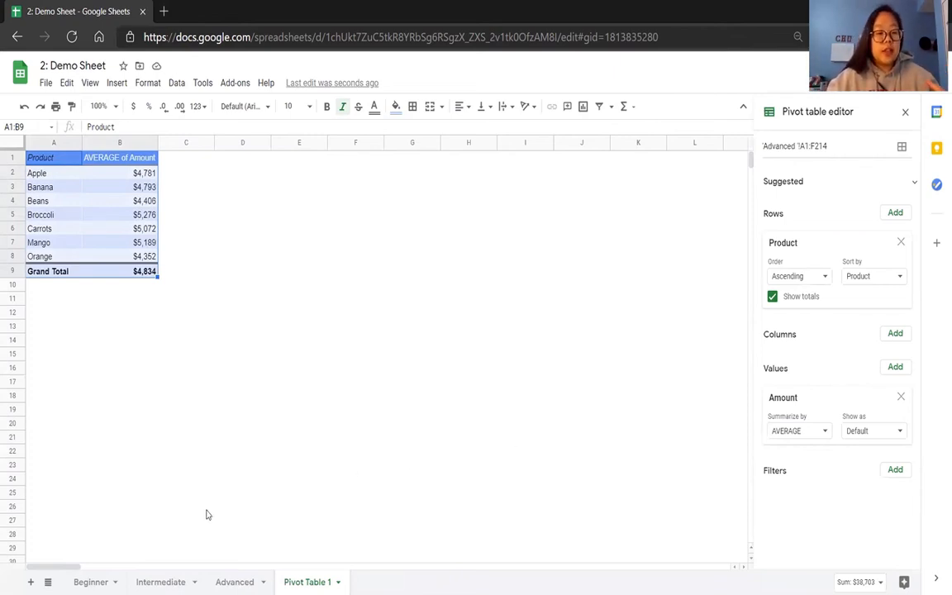
left_click(235, 581)
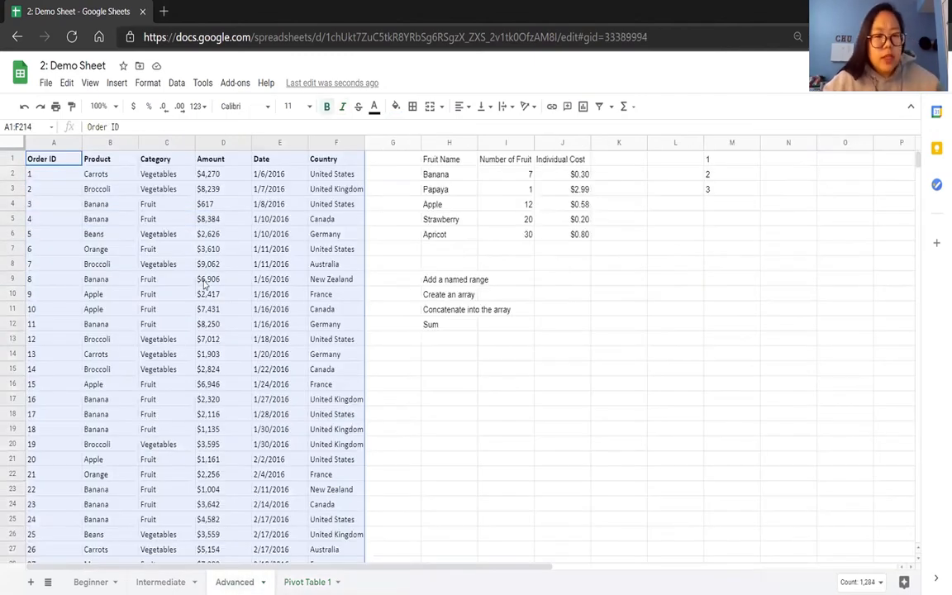
left_click(307, 581)
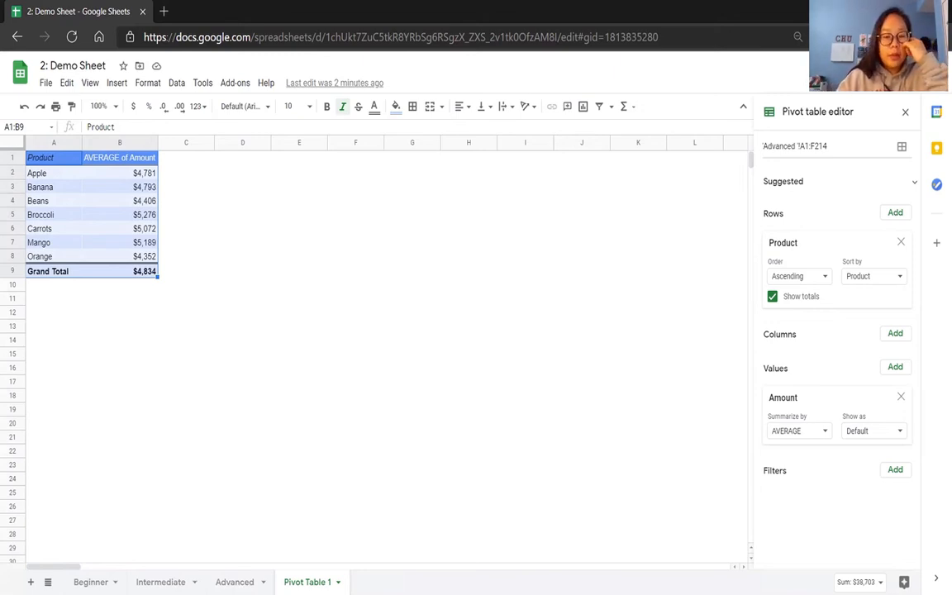
left_click(810, 436)
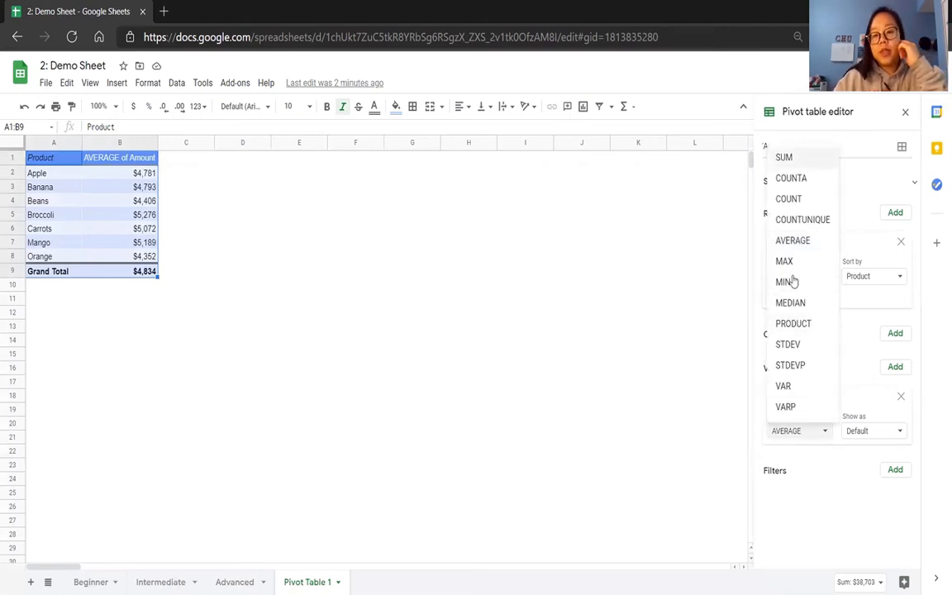
left_click(846, 343)
left_click(819, 284)
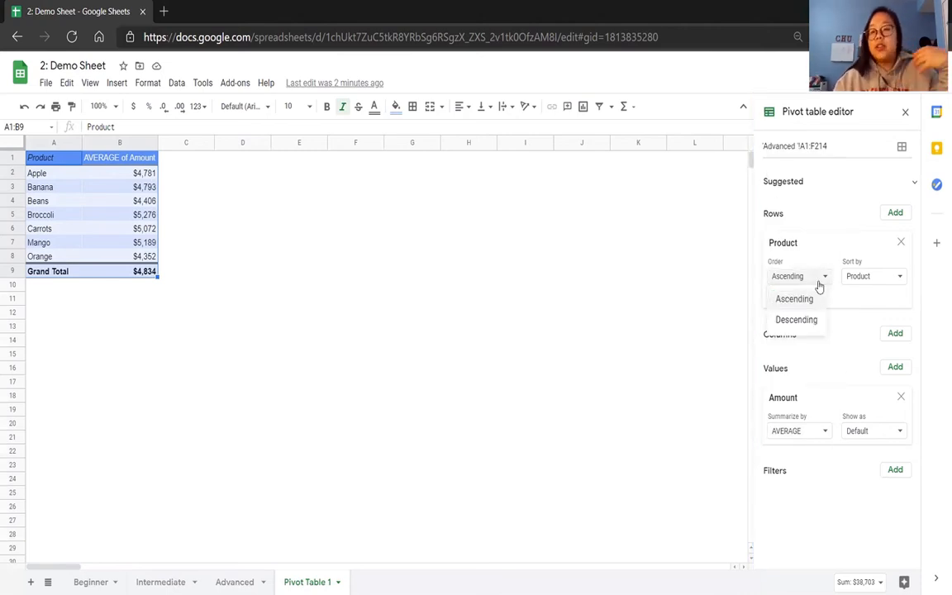
left_click(844, 322)
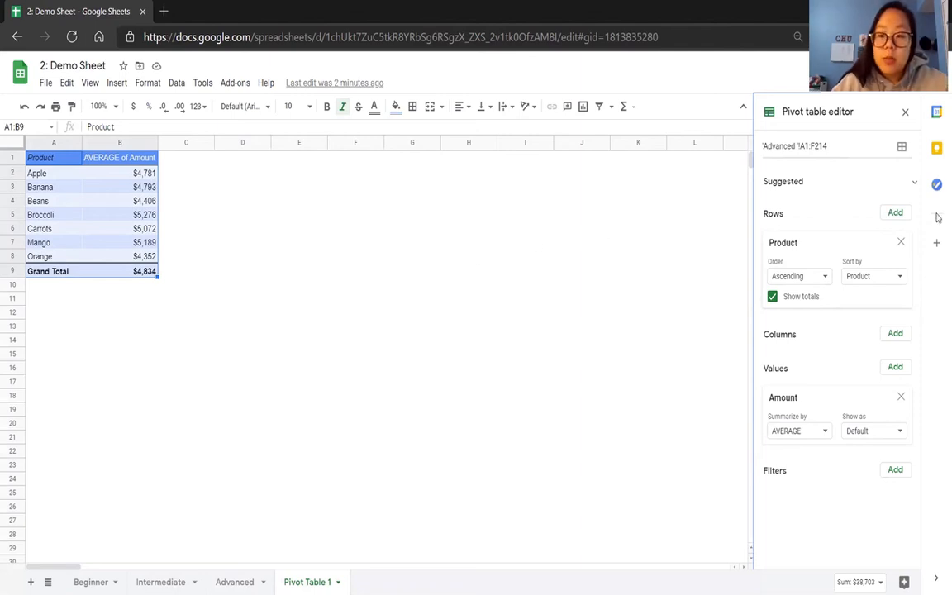
Add Country as a second row field in the pivot table and review the country breakdown under each product.
left_click(894, 213)
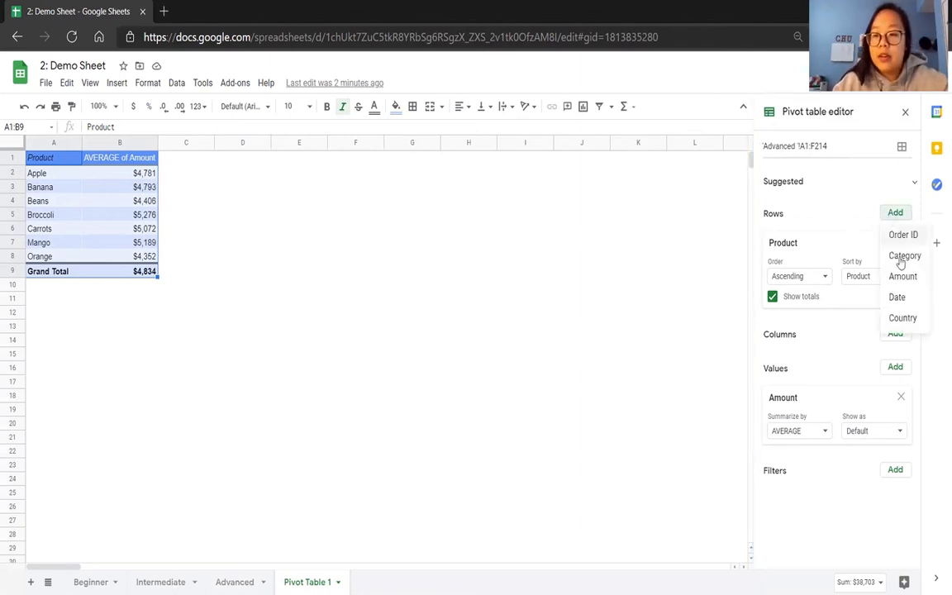
left_click(907, 316)
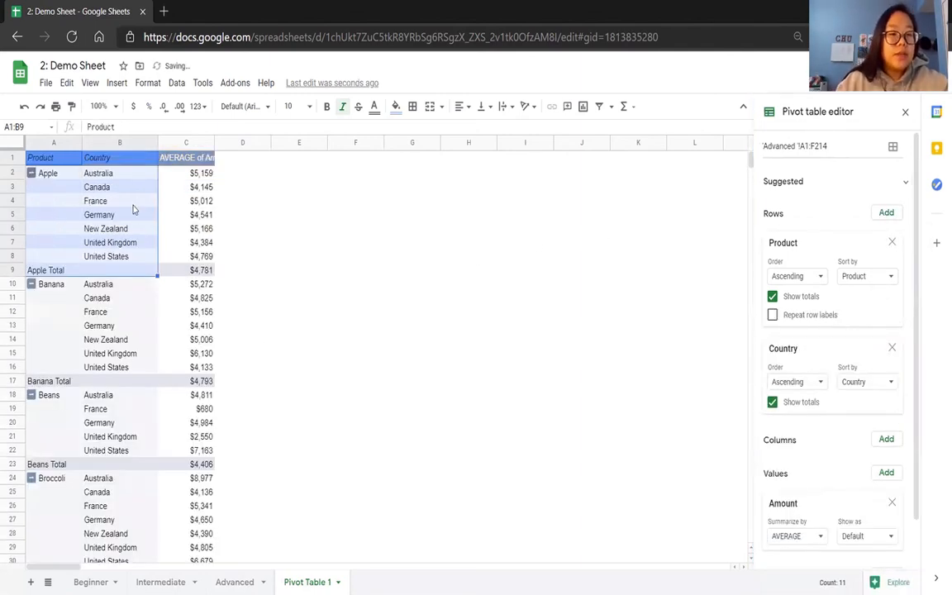
left_click(98, 187)
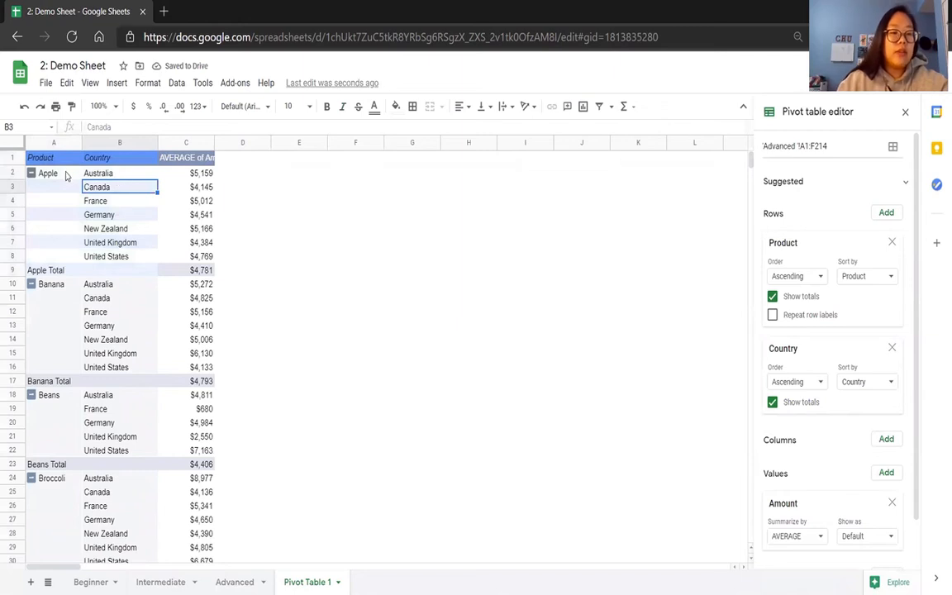
left_click(62, 157)
left_click(101, 174)
left_click_drag(100, 174, 203, 257)
left_click(247, 262)
scroll(232, 330, "down", 10)
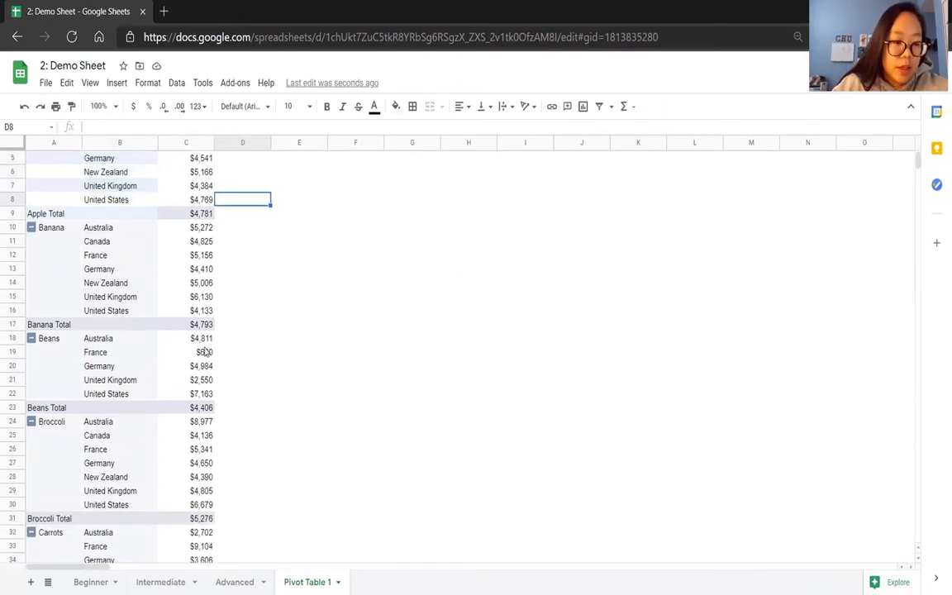
scroll(205, 351, "up", 10)
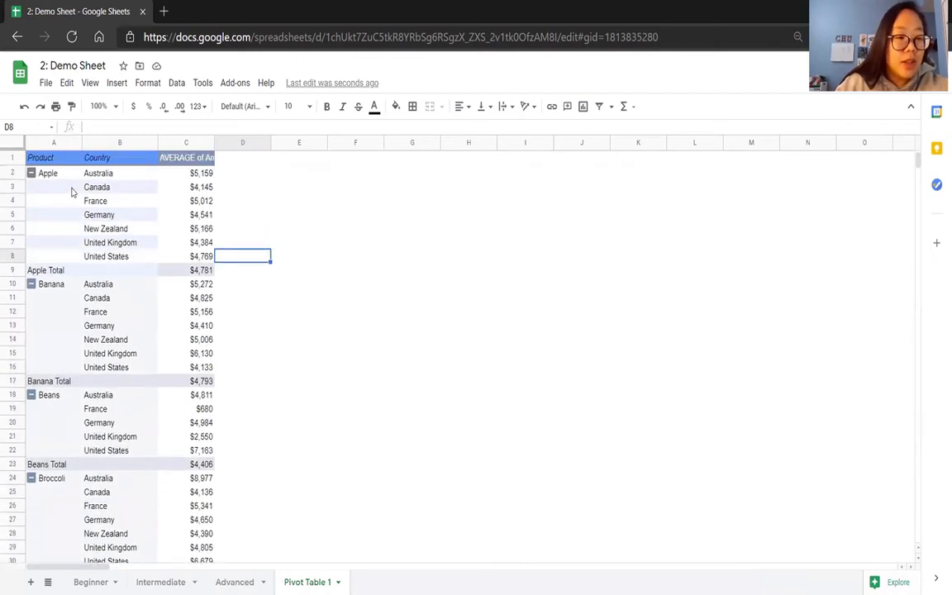
Collapse the Apple, Banana and Beans groups in the pivot table to their total rows.
left_click(31, 173)
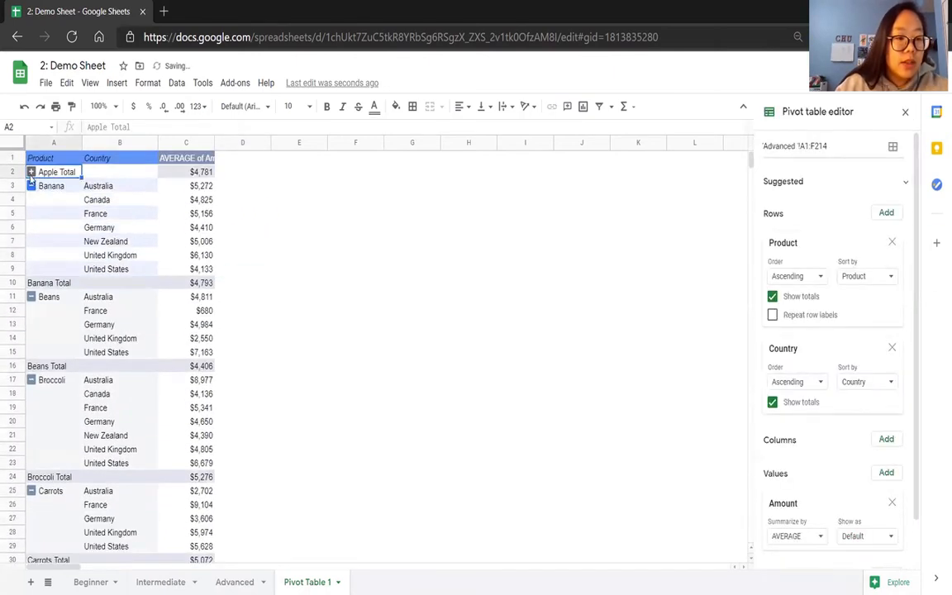
left_click(31, 186)
left_click(30, 200)
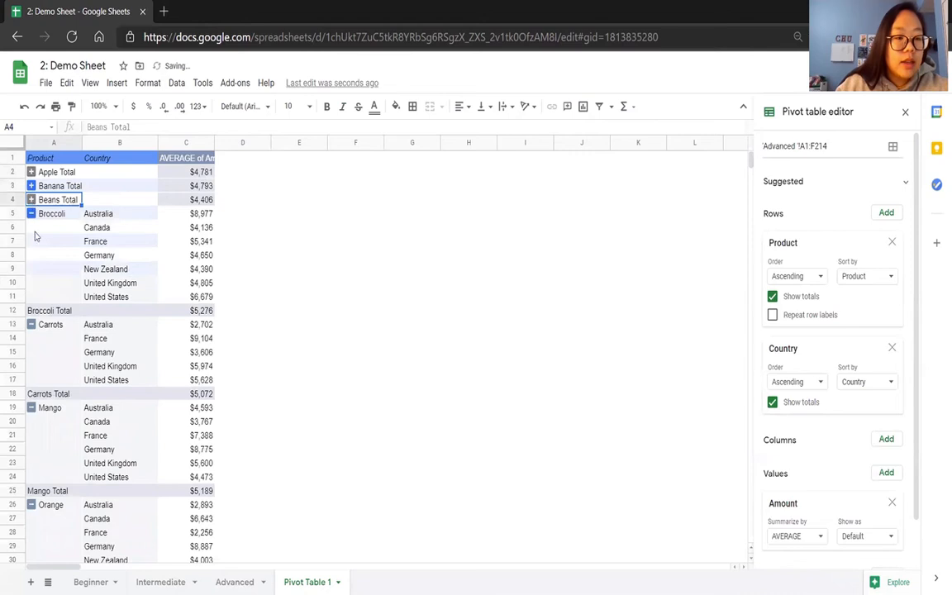
left_click(317, 203)
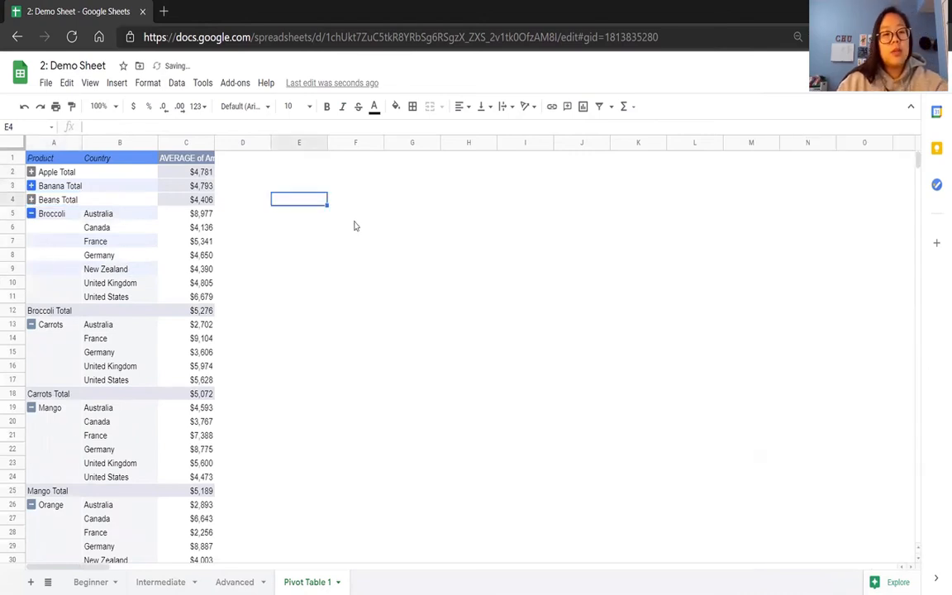
left_click(111, 215)
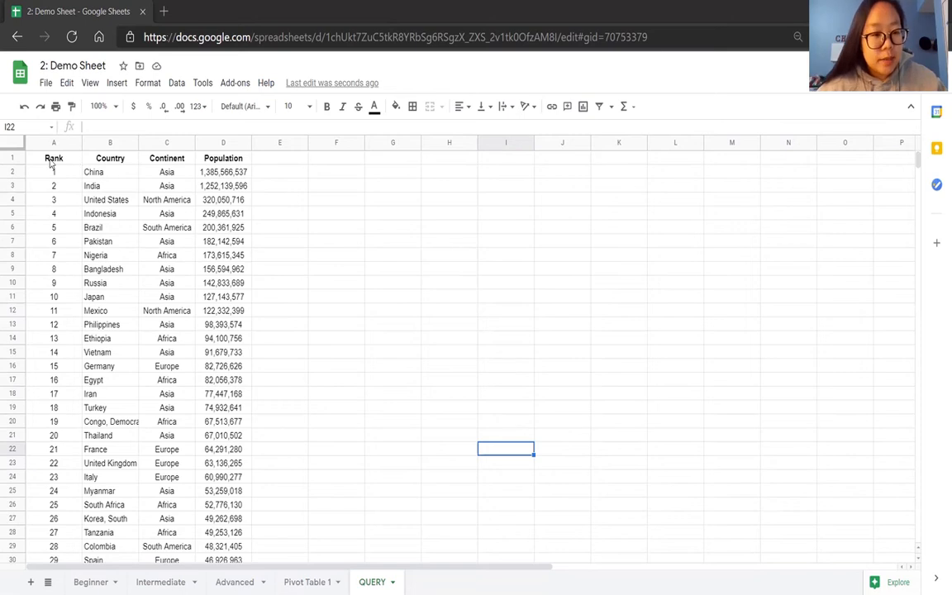
Look over the Rank, Country, Continent and Population columns on the QUERY sheet.
left_click_drag(51, 162, 184, 178)
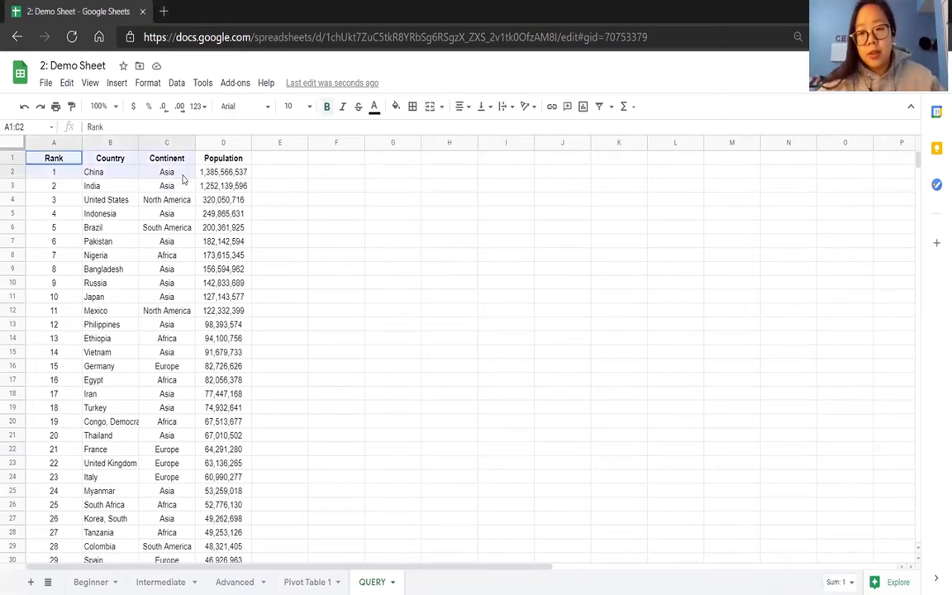
left_click(283, 189)
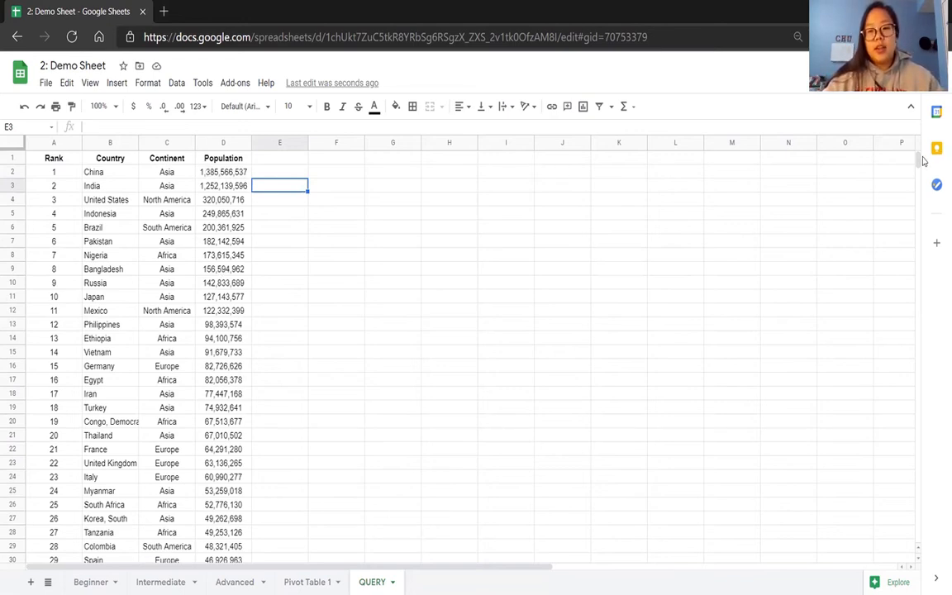
mouse_move(918, 165)
left_mouse_down()
mouse_move(923, 309)
mouse_move(929, 152)
left_mouse_up()
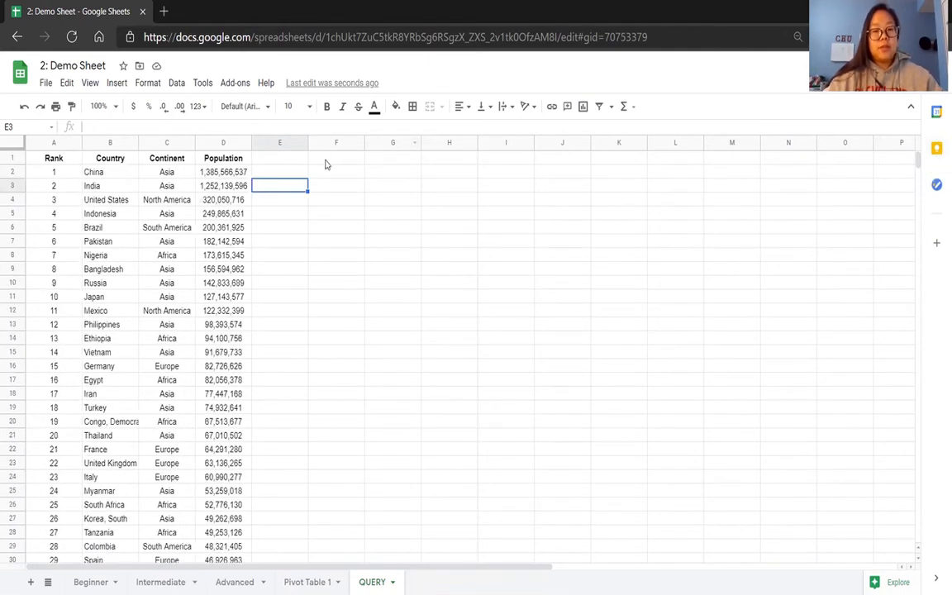
left_click(326, 162)
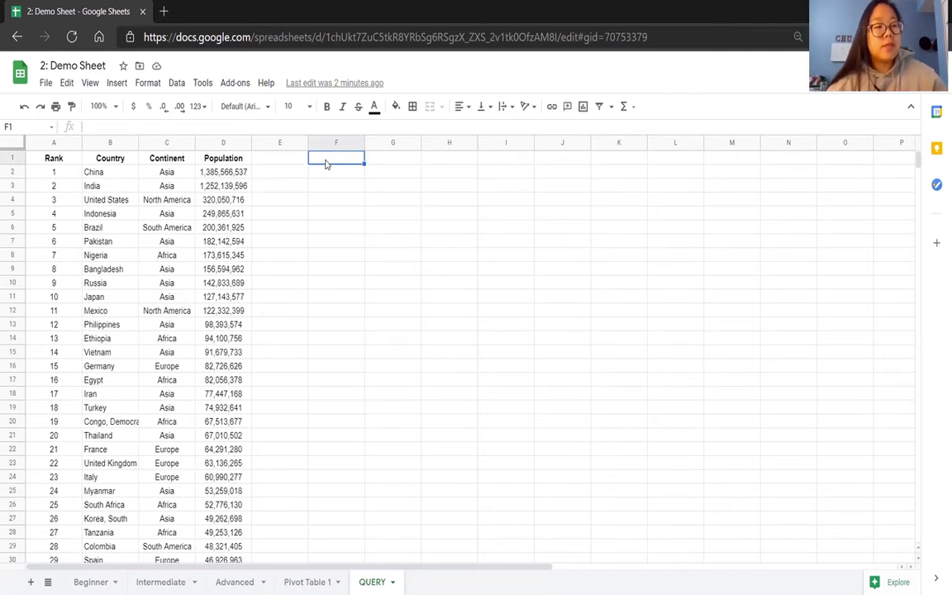
type("=QUE")
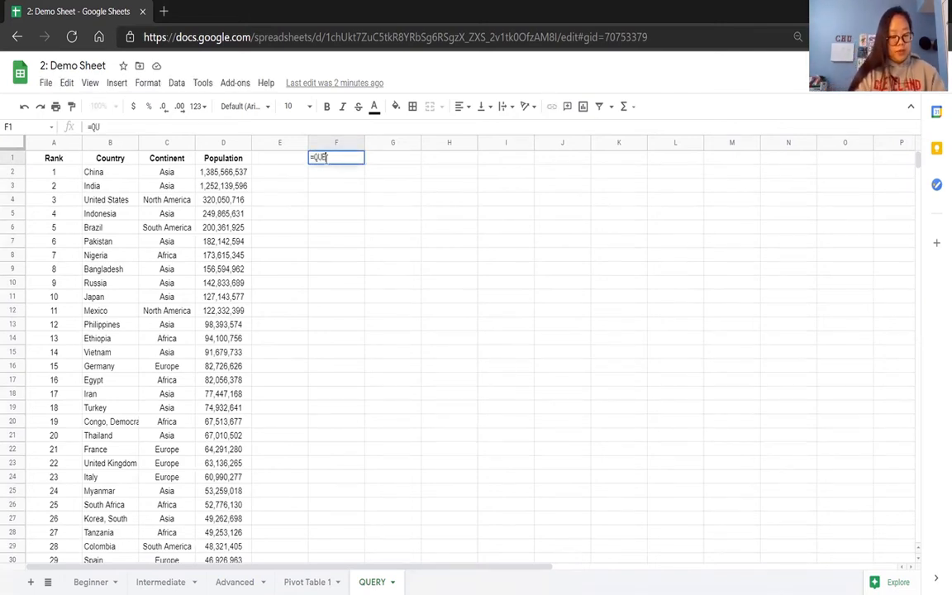
type("RY(")
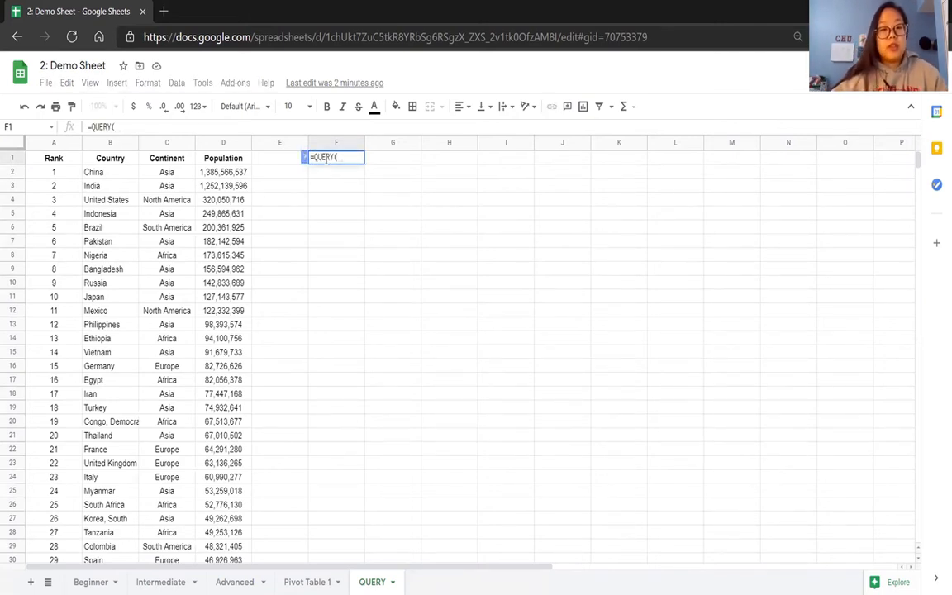
left_click(304, 157)
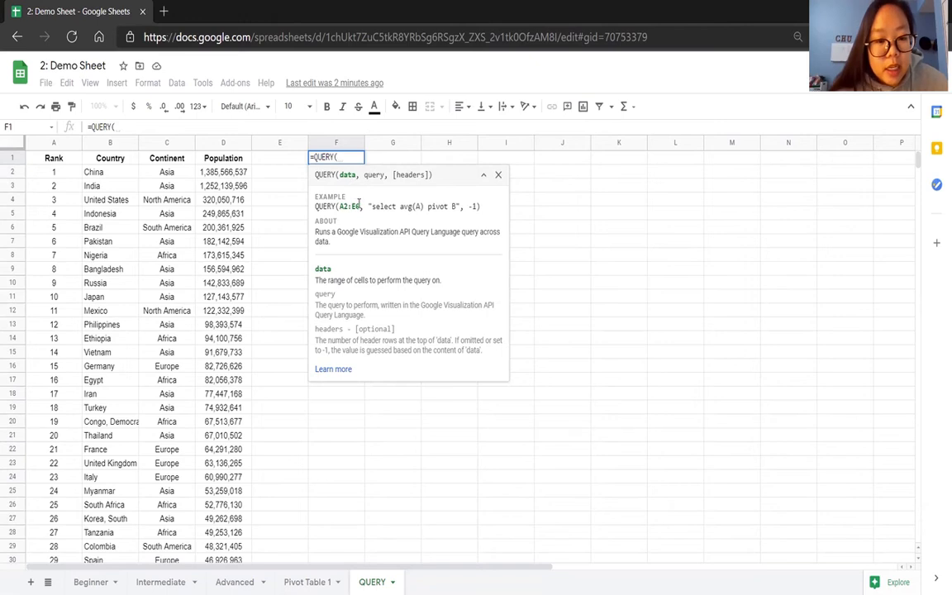
left_click(496, 174)
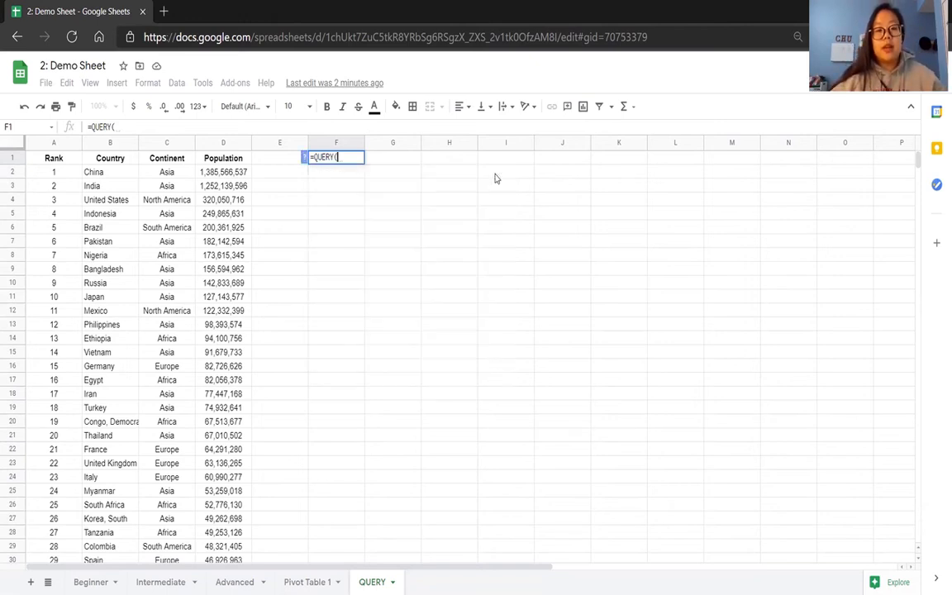
left_click(256, 190)
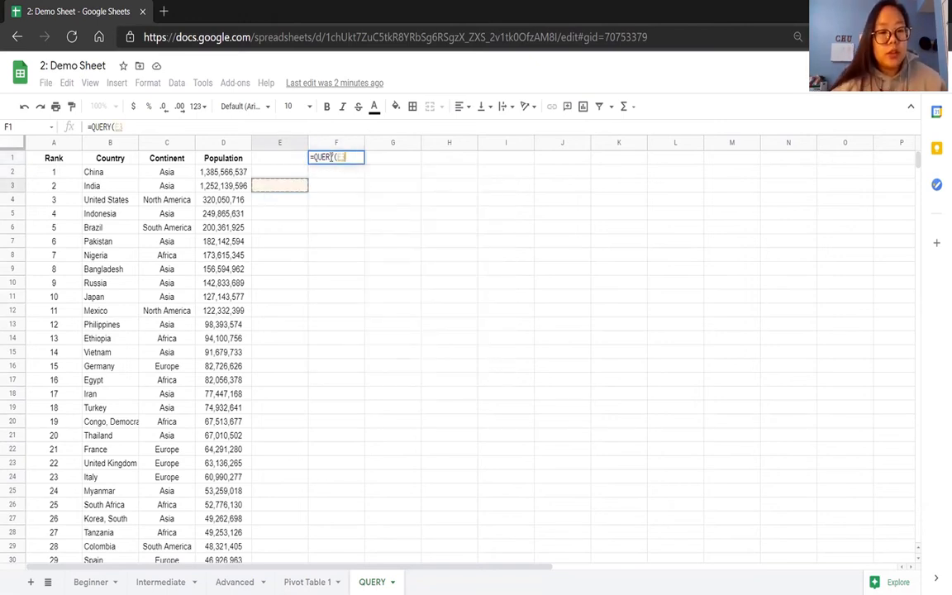
left_click_drag(352, 157, 294, 167)
key("BackSpace")
left_click(272, 172)
Create a named range called countries covering the population table at QUERY!A1:D234.
left_click(64, 162)
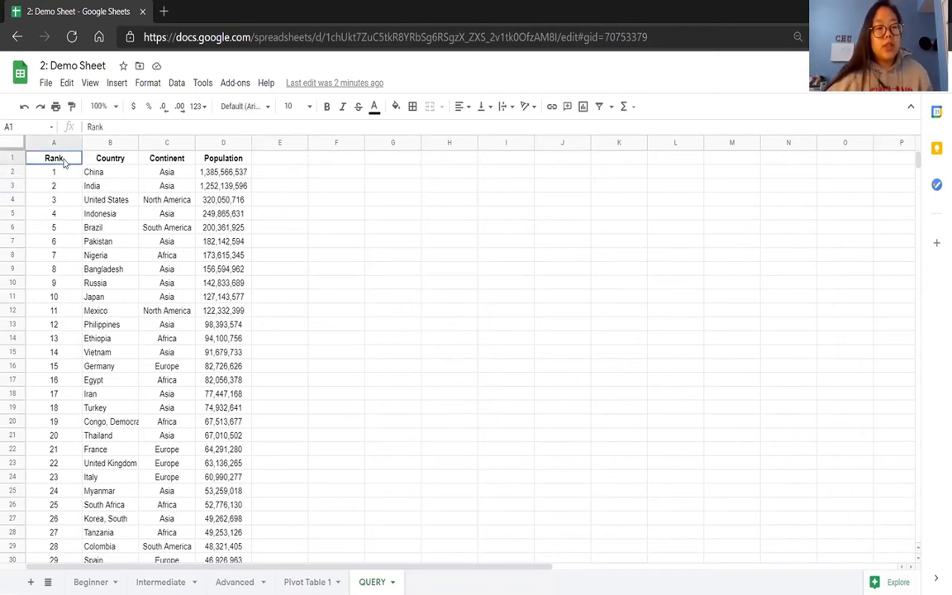
key("ctrl+a")
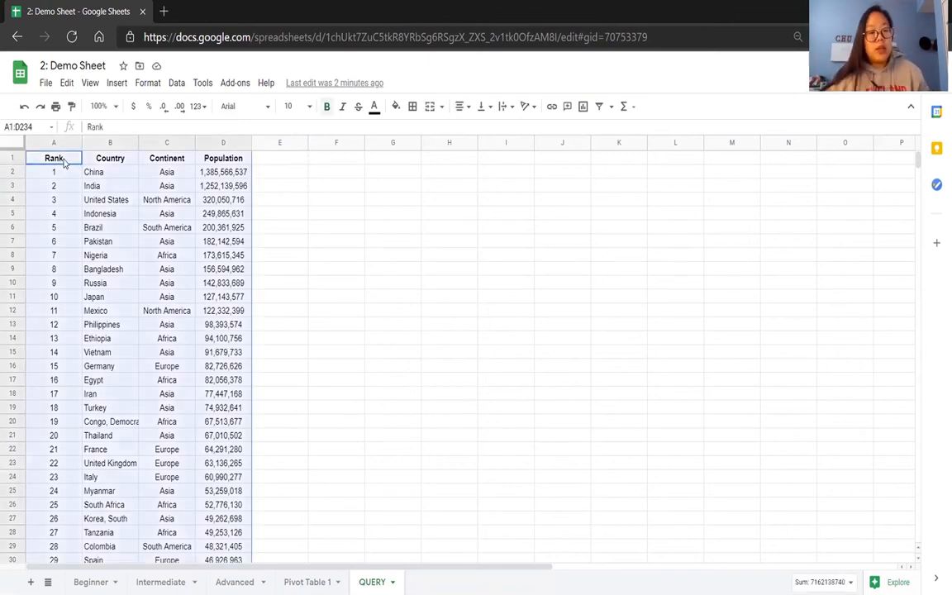
left_click(178, 82)
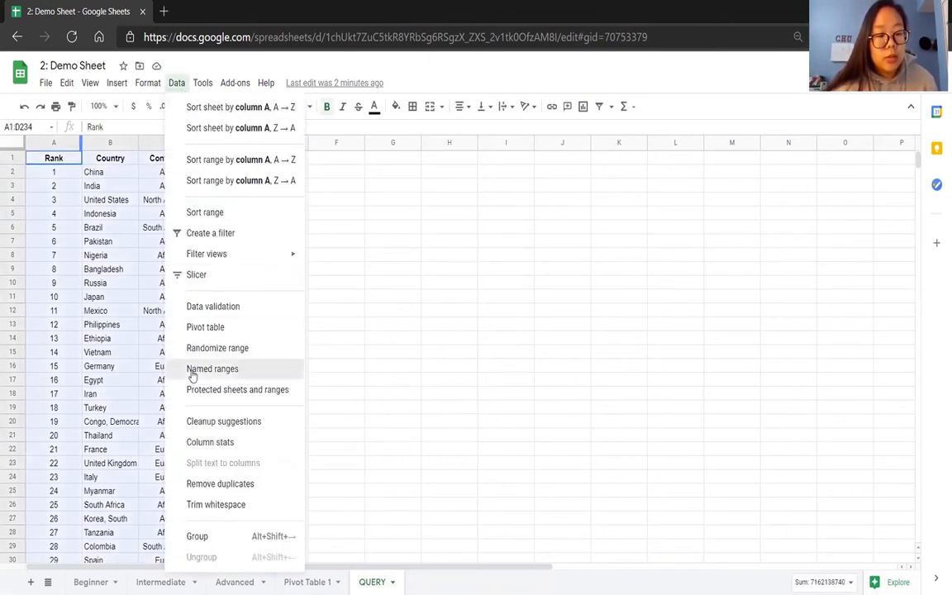
left_click(196, 369)
key("BackSpace")
type("countries")
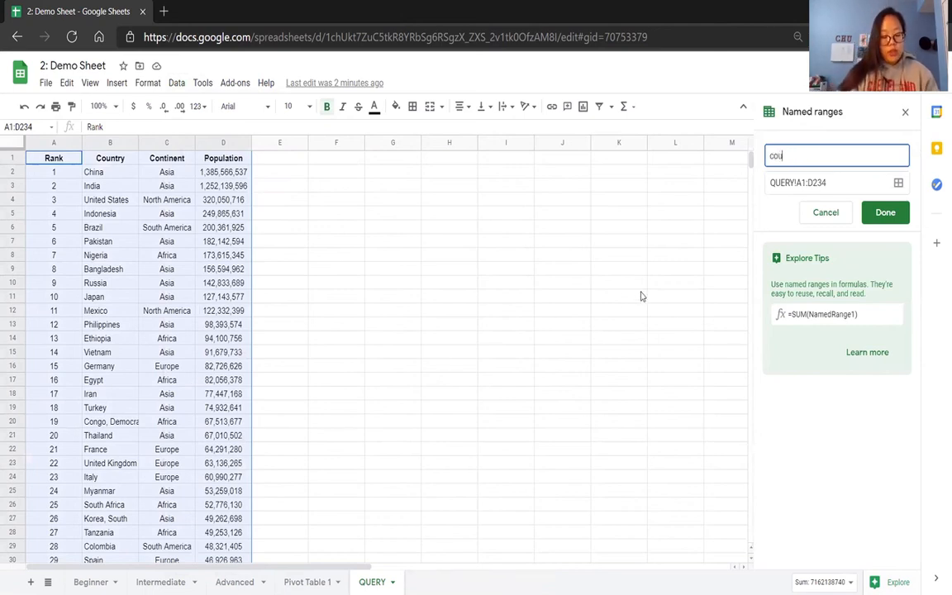
left_click(835, 183)
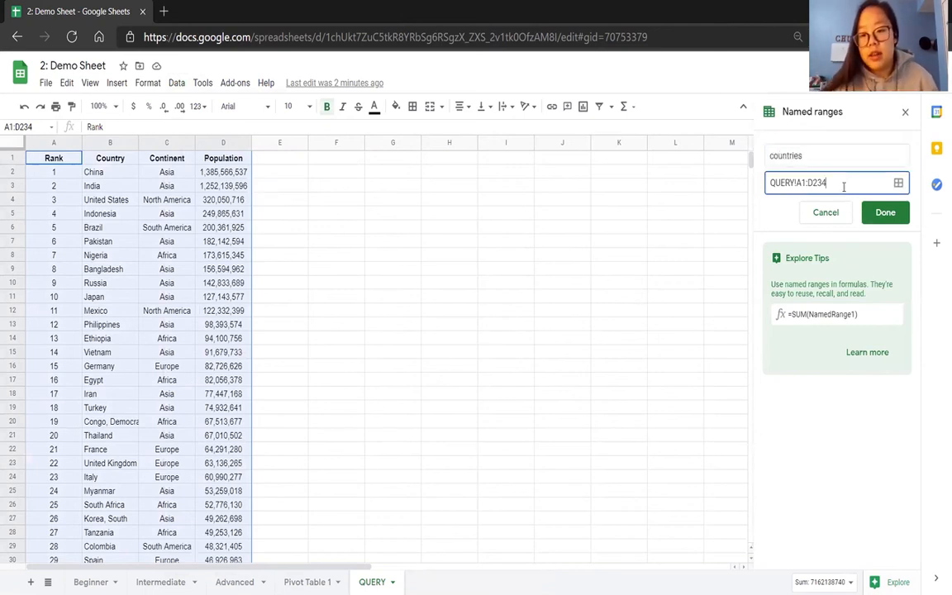
left_click(842, 184)
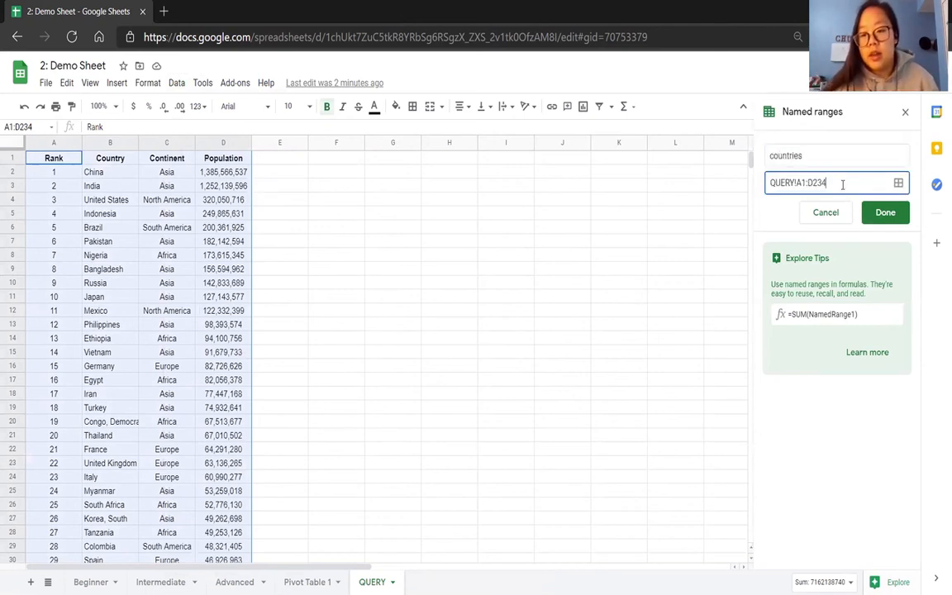
left_click(878, 215)
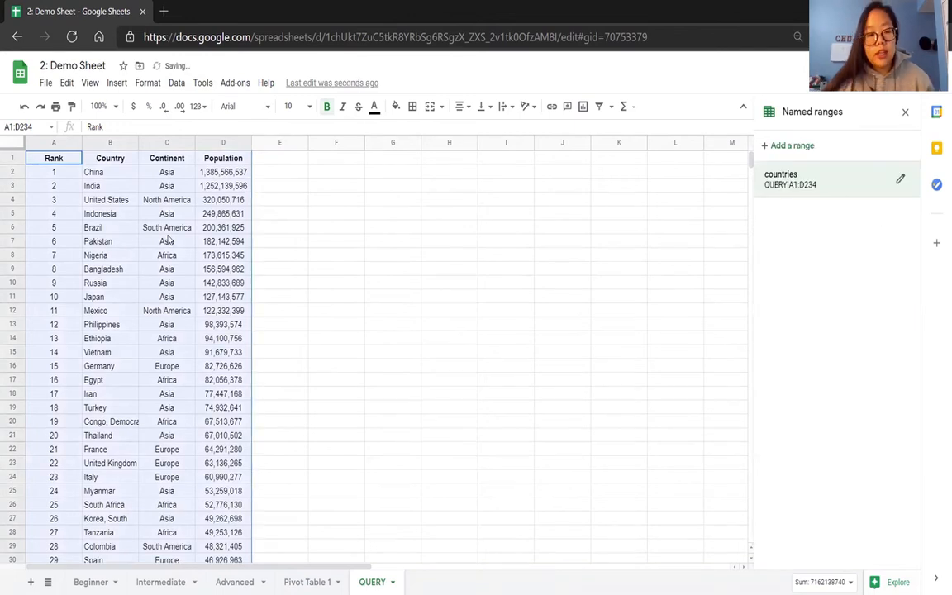
Start a QUERY formula in cell F1 with the countries named range as its data argument.
left_click(319, 162)
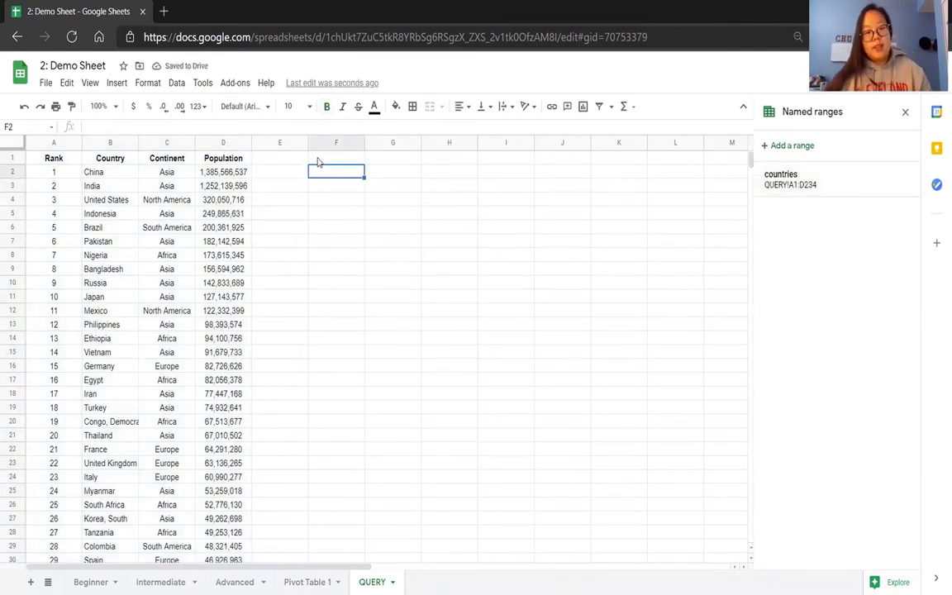
type("=QUER")
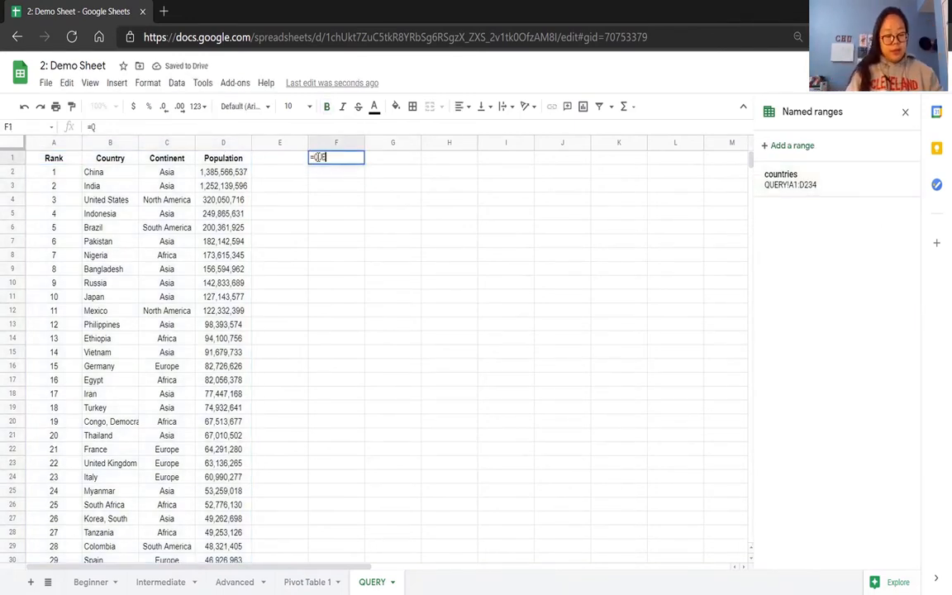
type("Y(")
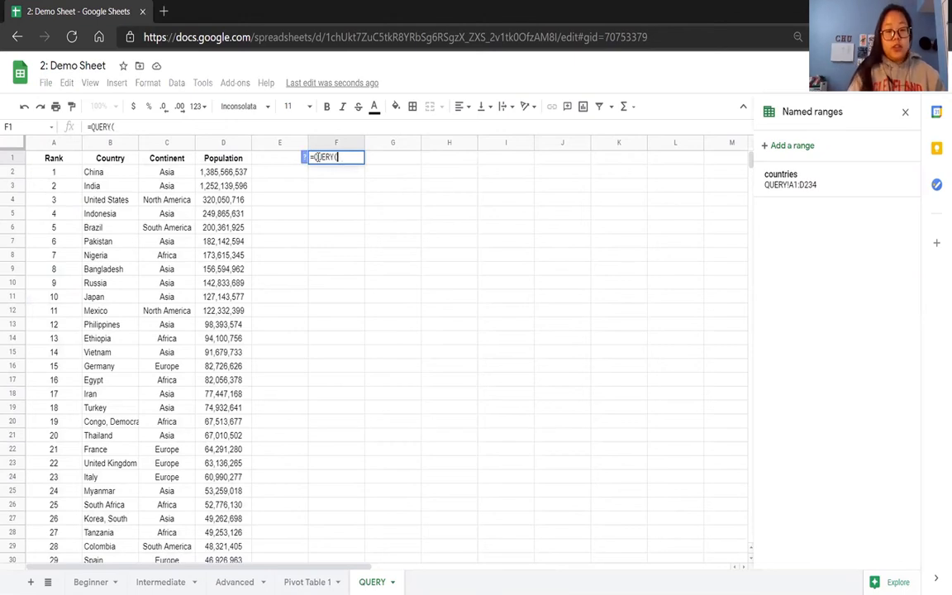
left_click(304, 157)
type("countries,")
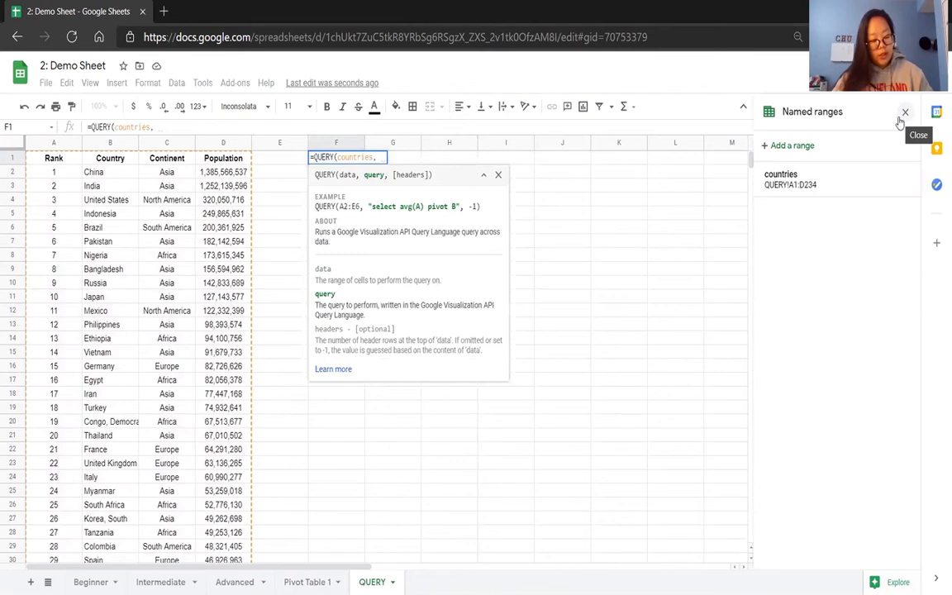
type("SELECT ")
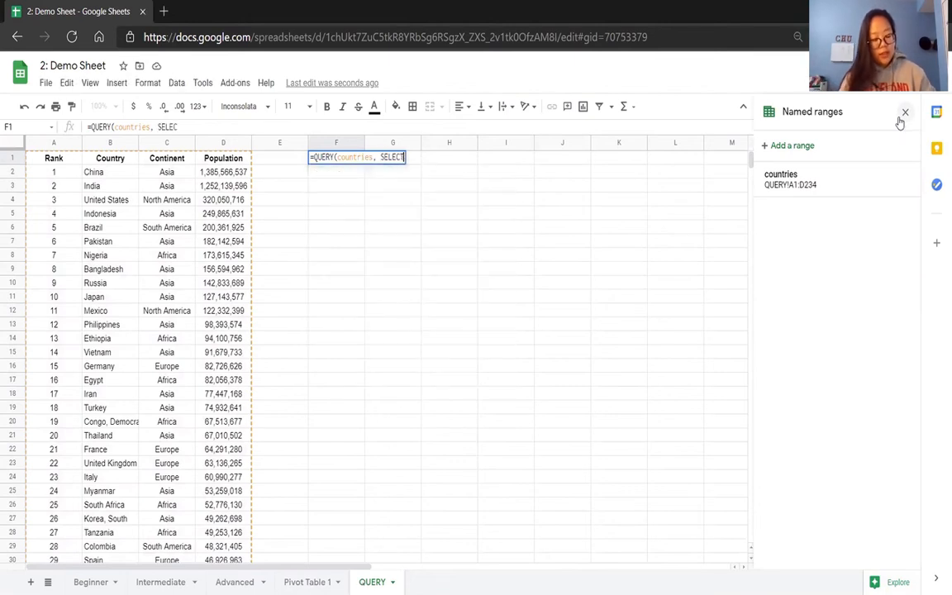
type("*")
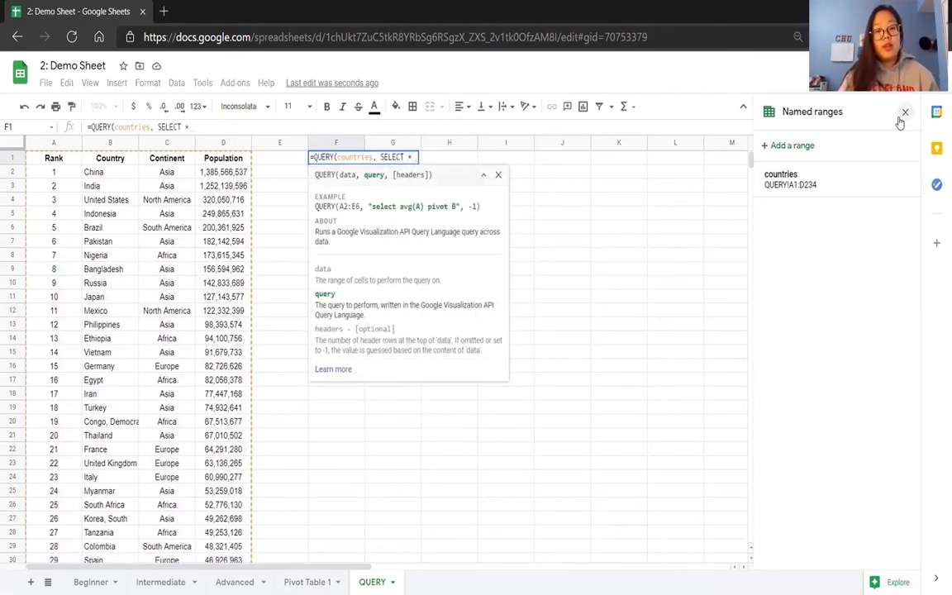
key("BackSpace")
key("BackSpace")
key("BackSpace")
key("BackSpace")
key("BackSpace")
key("BackSpace")
key("BackSpace")
key("BackSpace")
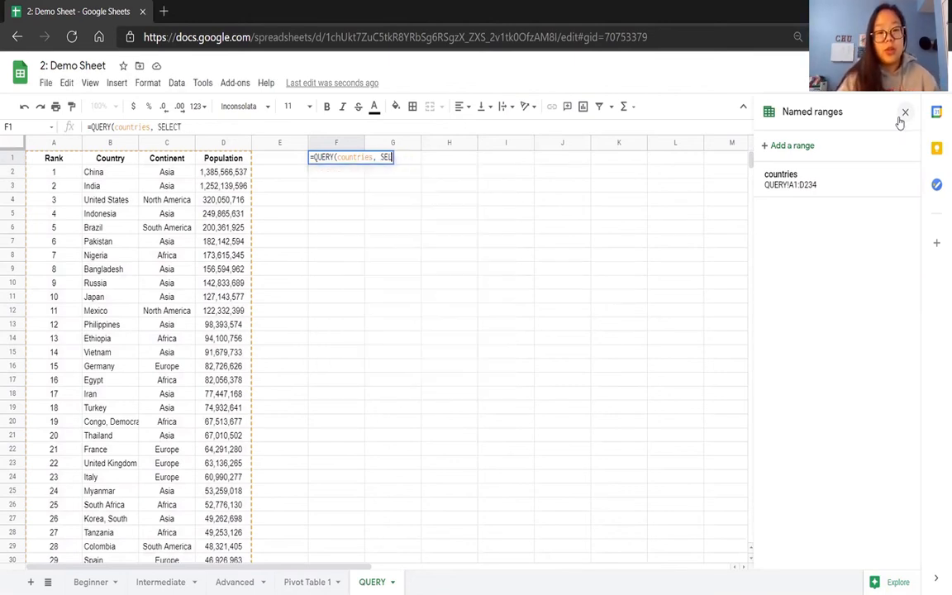
Complete the F1 formula with the query "SELECT *" and 1 header row, and close the named ranges list.
type("\"S")
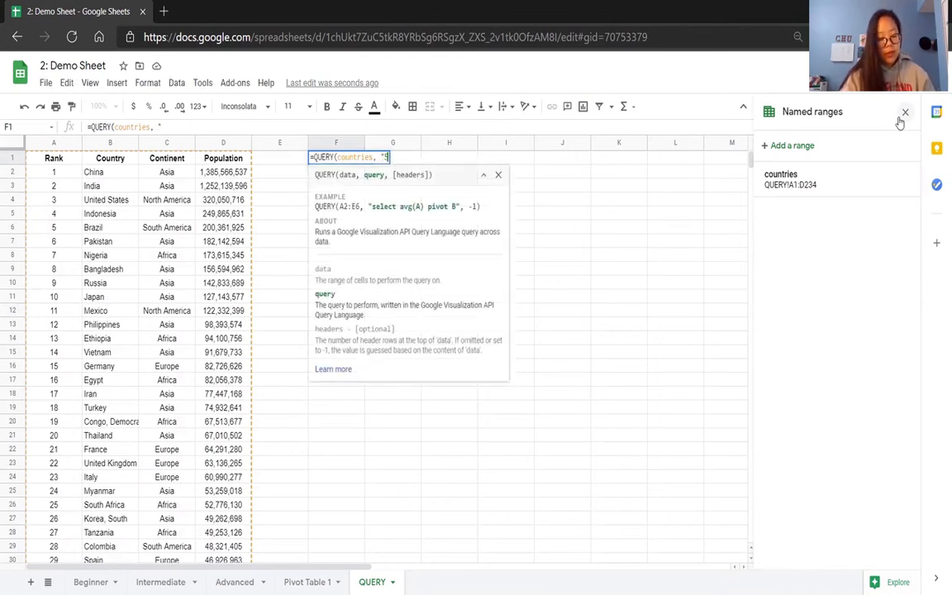
type("ELECT *\"")
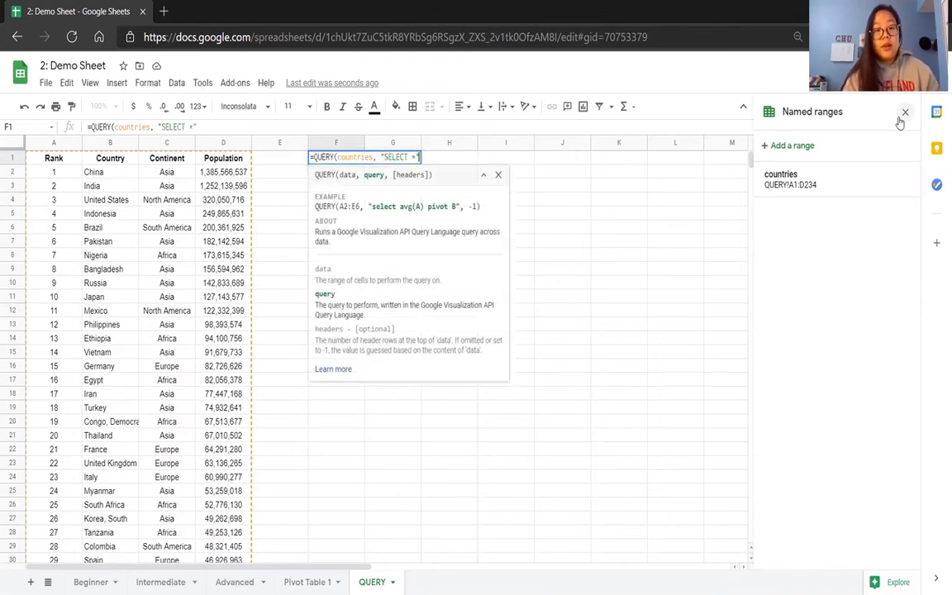
type(", ")
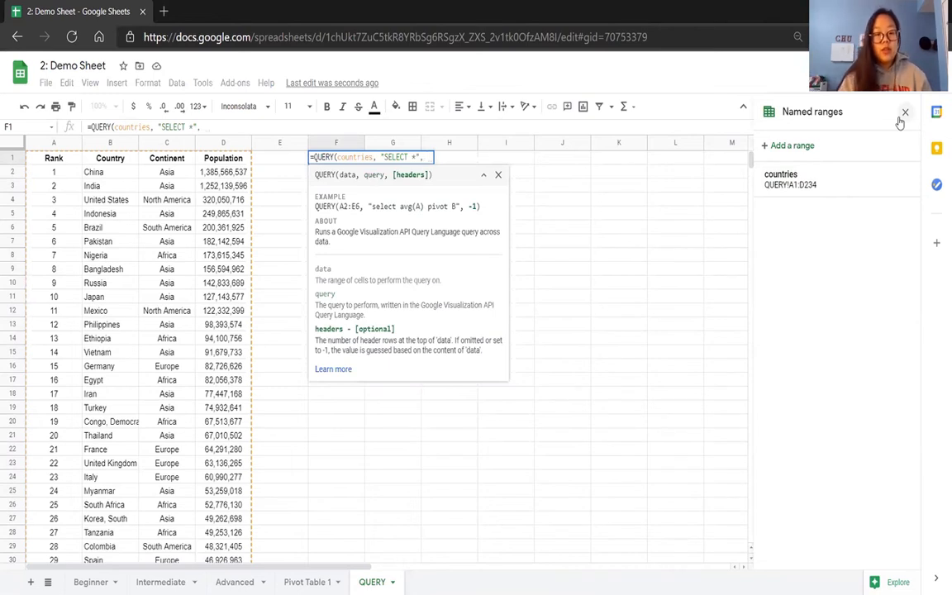
type("1)")
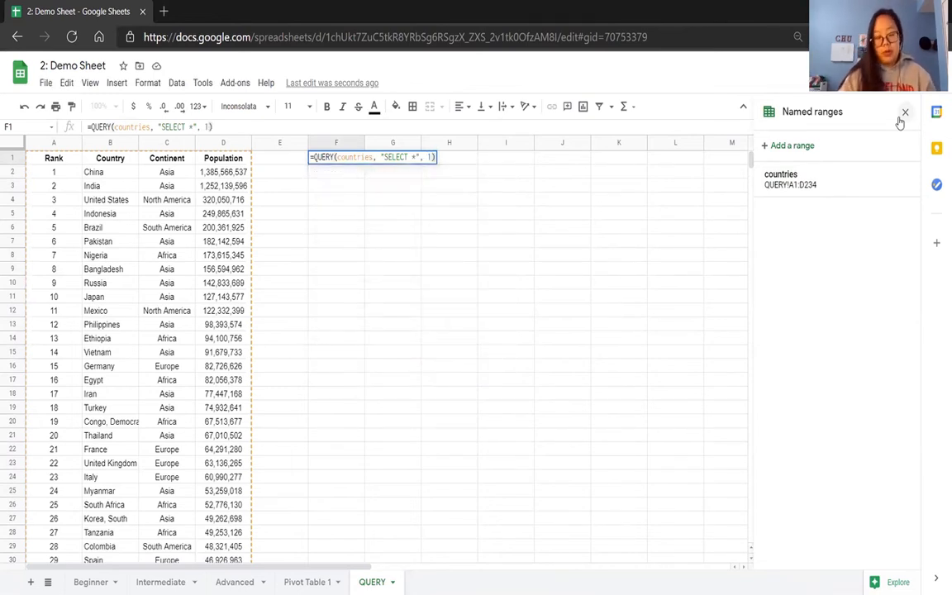
key("Return")
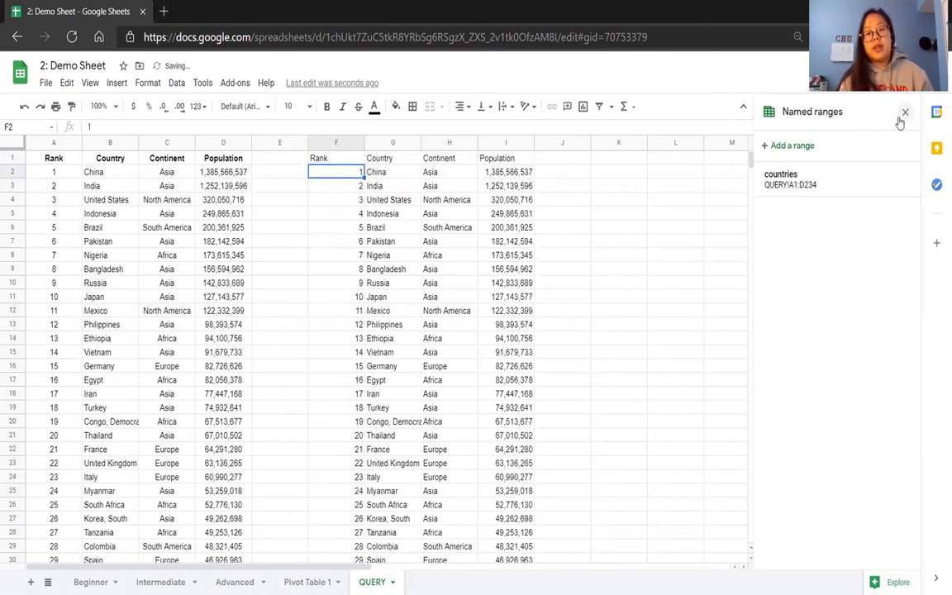
left_click(904, 113)
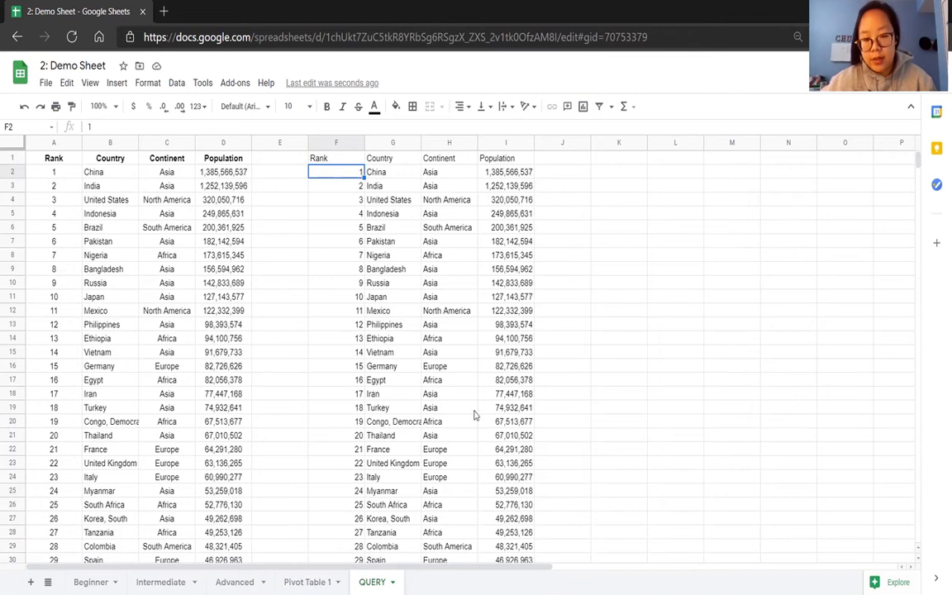
Change the query in F1 to "SELECT B,D" so it returns only the Country and Population columns.
left_click(344, 161)
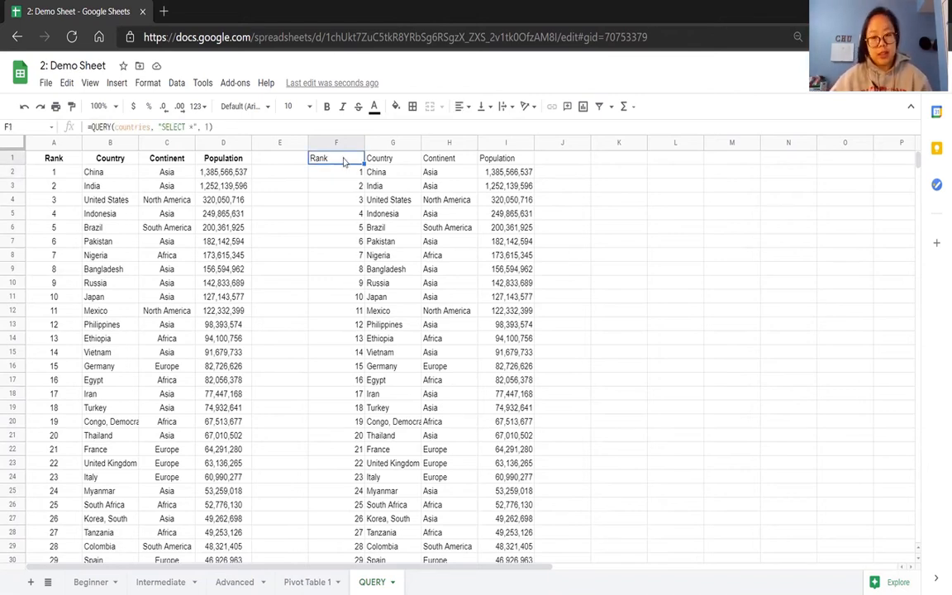
double_click(190, 127)
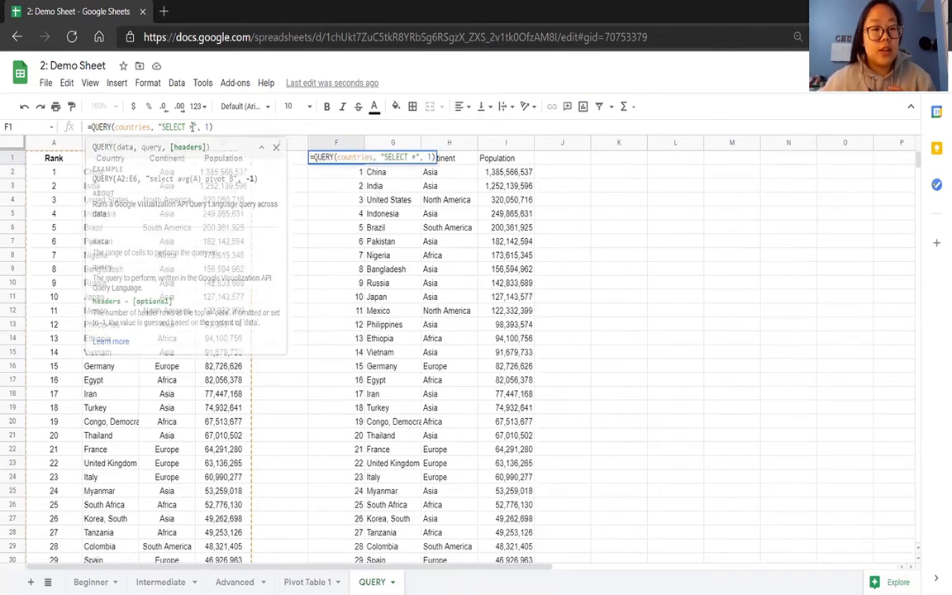
left_click(281, 202)
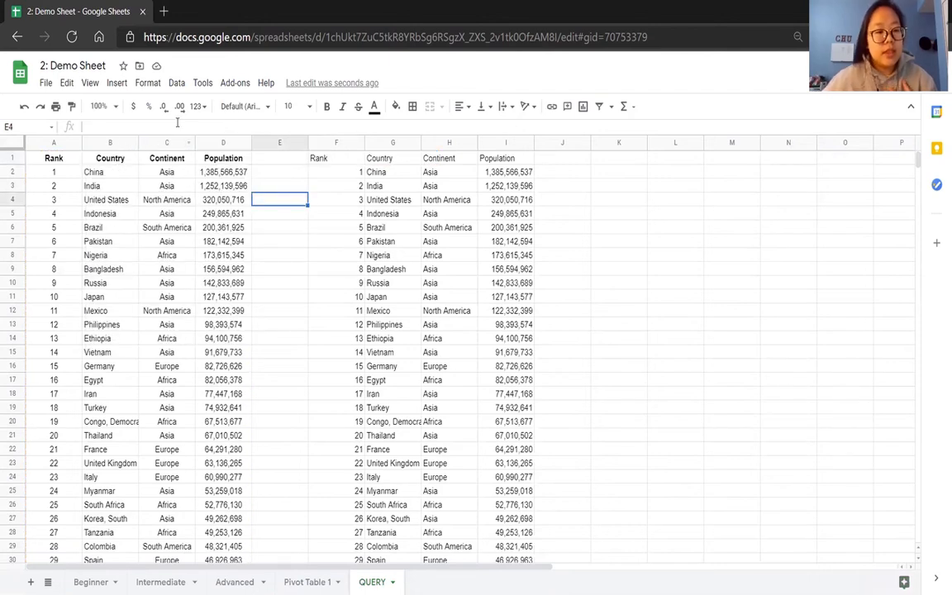
left_click(318, 158)
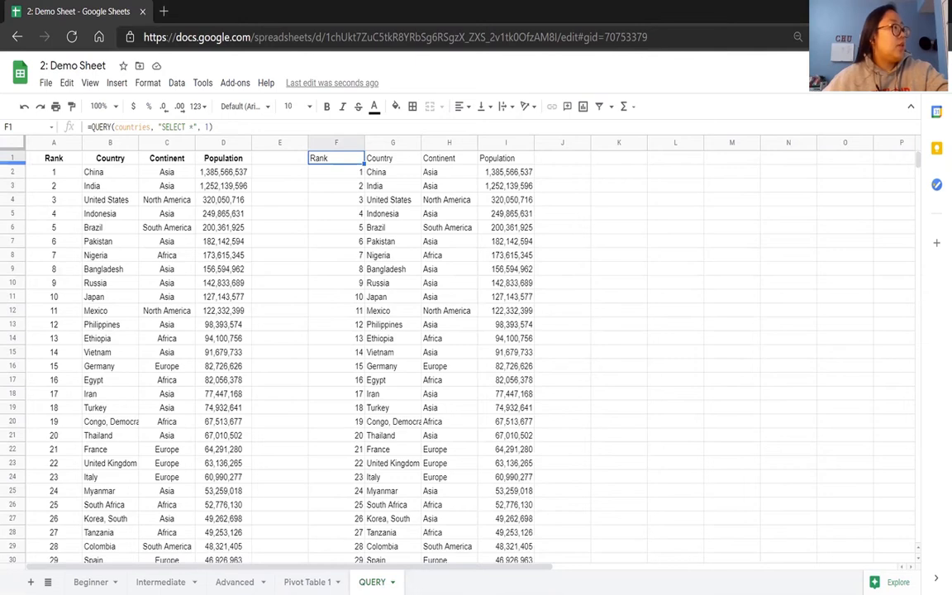
left_click(193, 127)
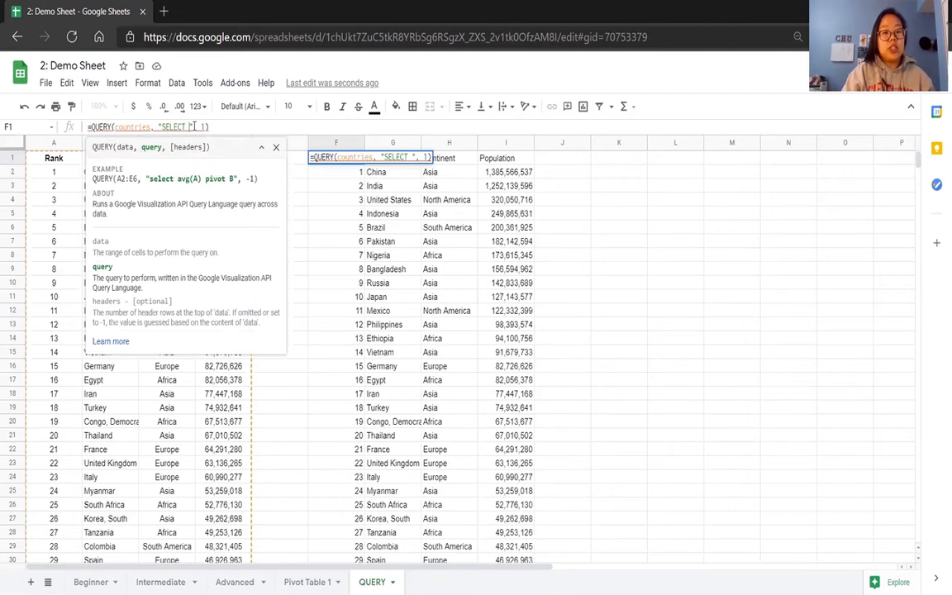
type("B,D")
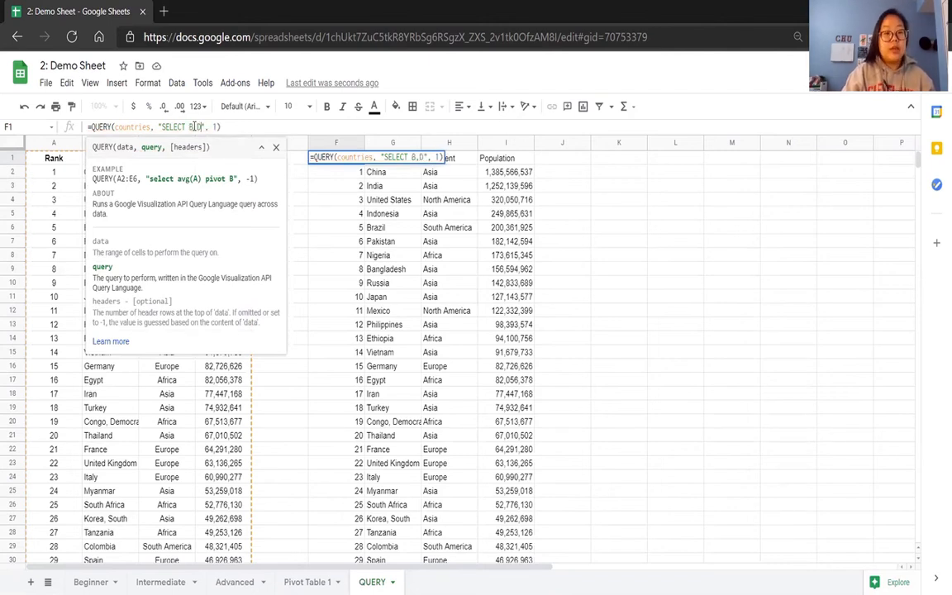
key("Return")
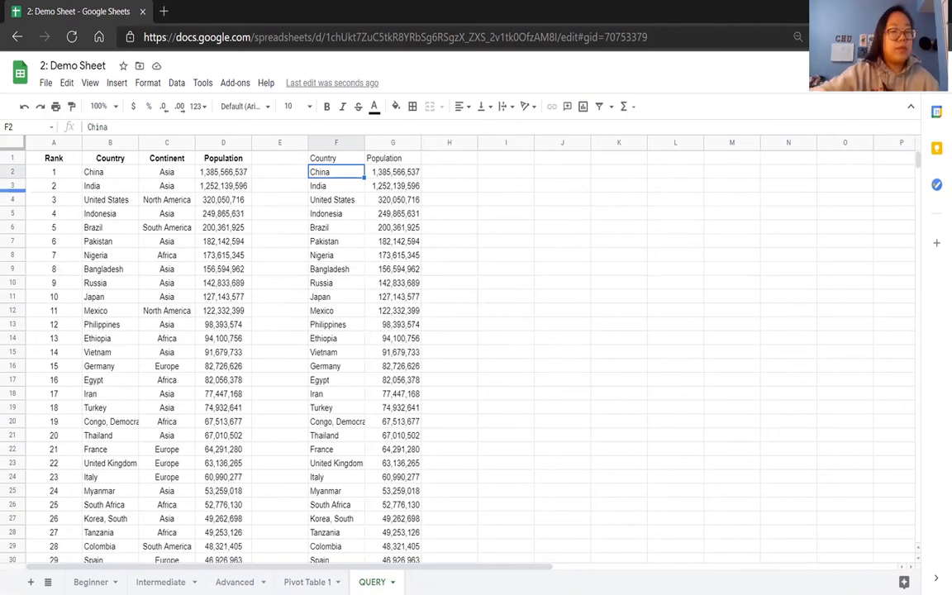
Review the query's Country and Population output against the source Population column.
scroll(483, 356, "down", 5)
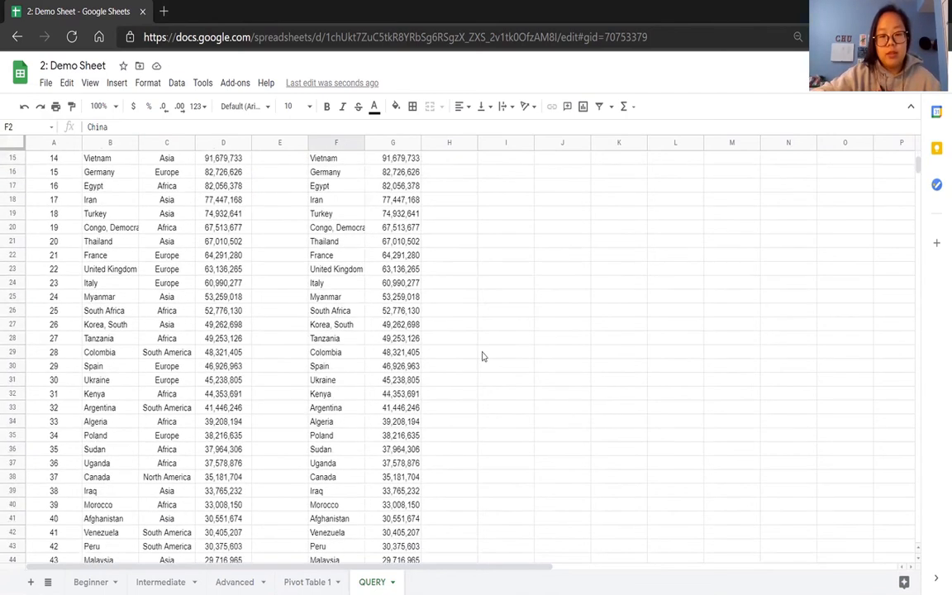
scroll(483, 356, "up", 5)
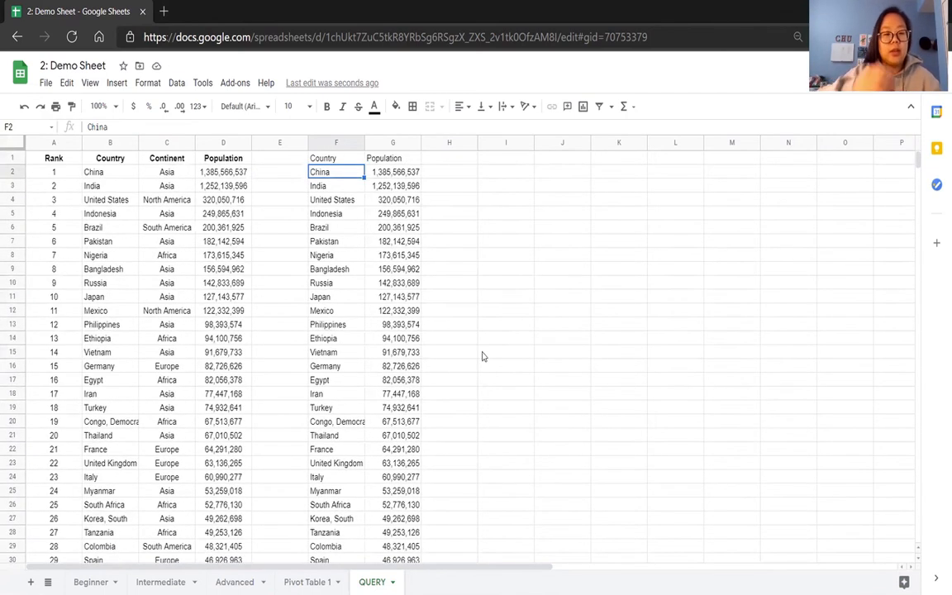
left_click(339, 159)
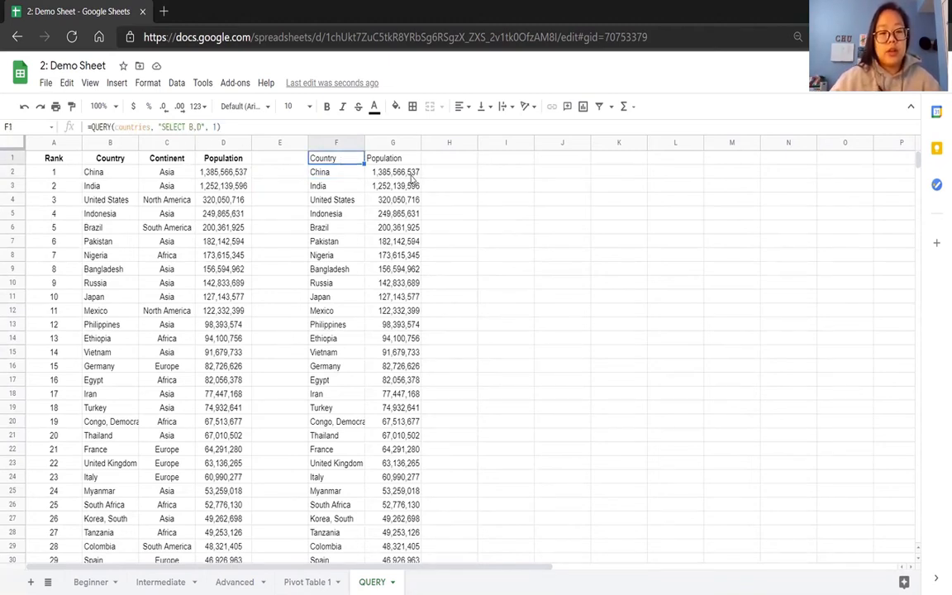
left_click(392, 162)
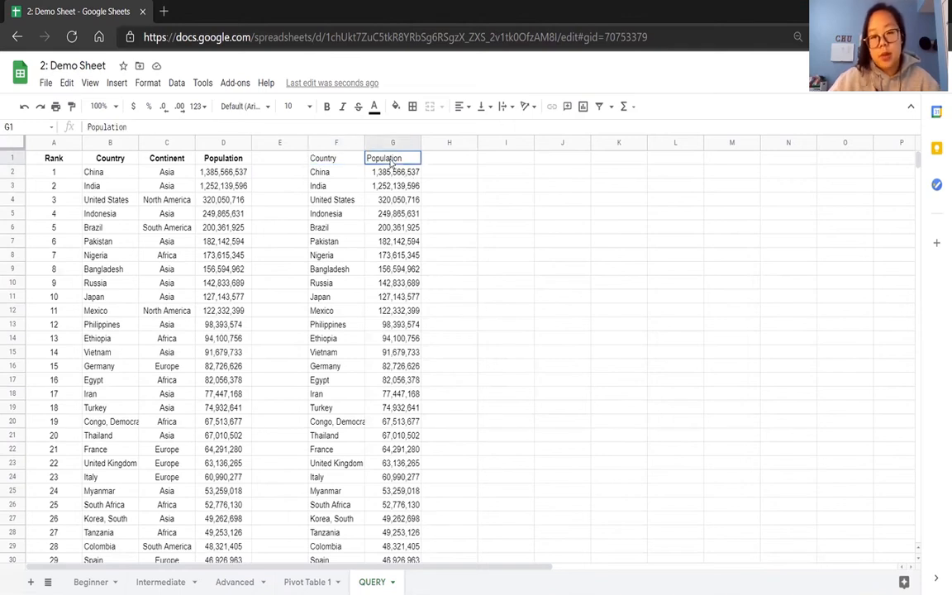
left_click(221, 158)
left_click_drag(225, 165, 234, 425)
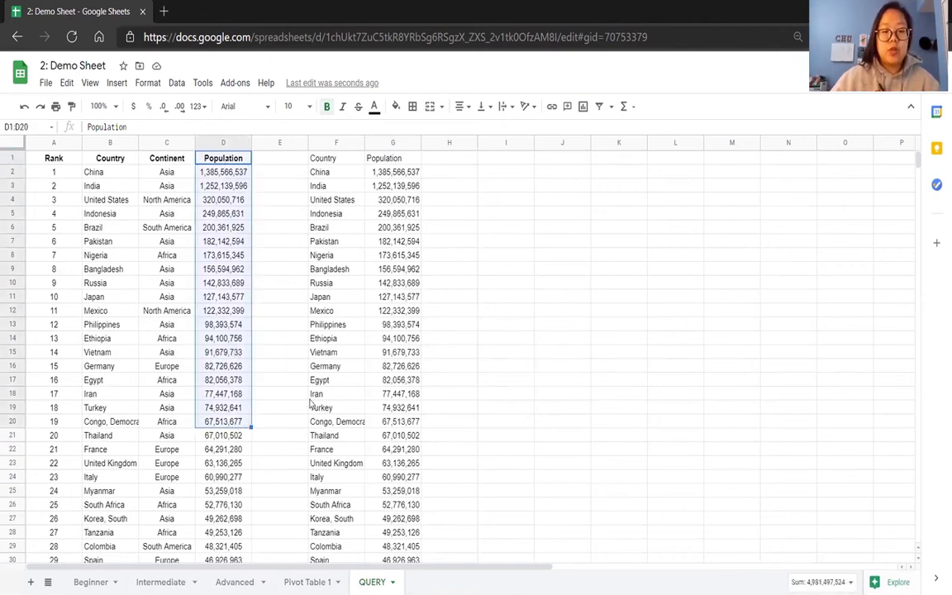
left_click(282, 382)
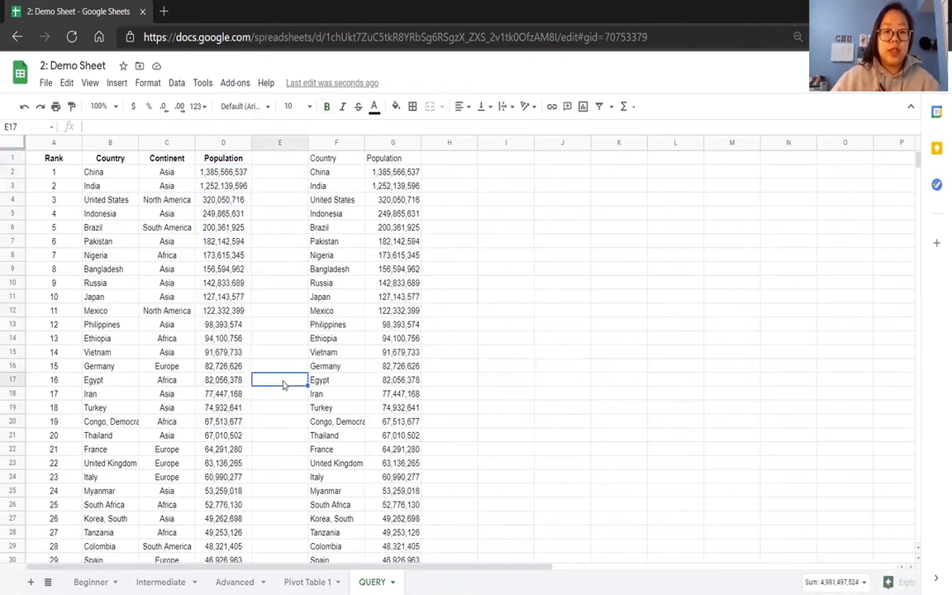
Add the condition "WHERE D > 100000000" to the F1 query to keep only countries above 100 million people.
left_click(314, 157)
left_click(200, 127)
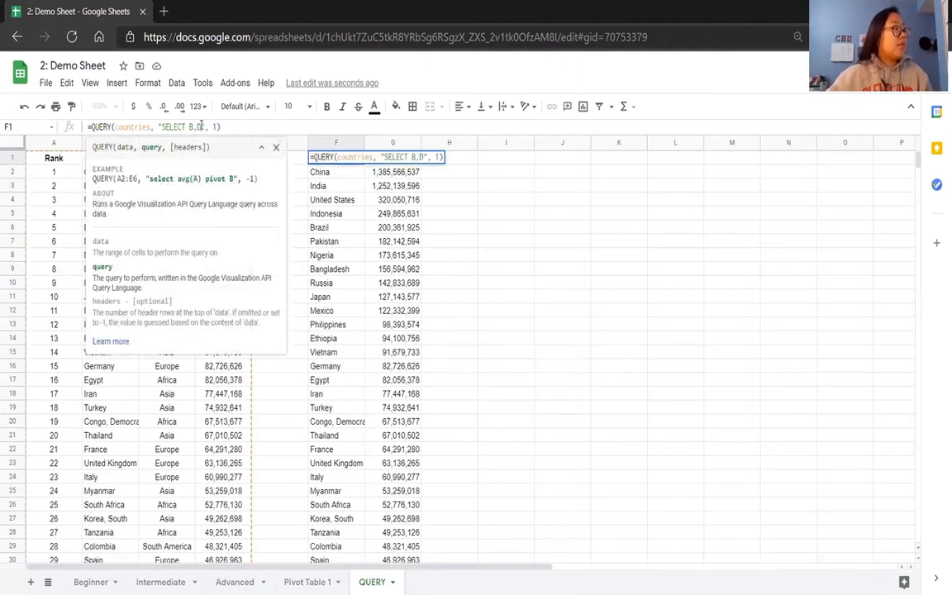
type("WHERE D > 100")
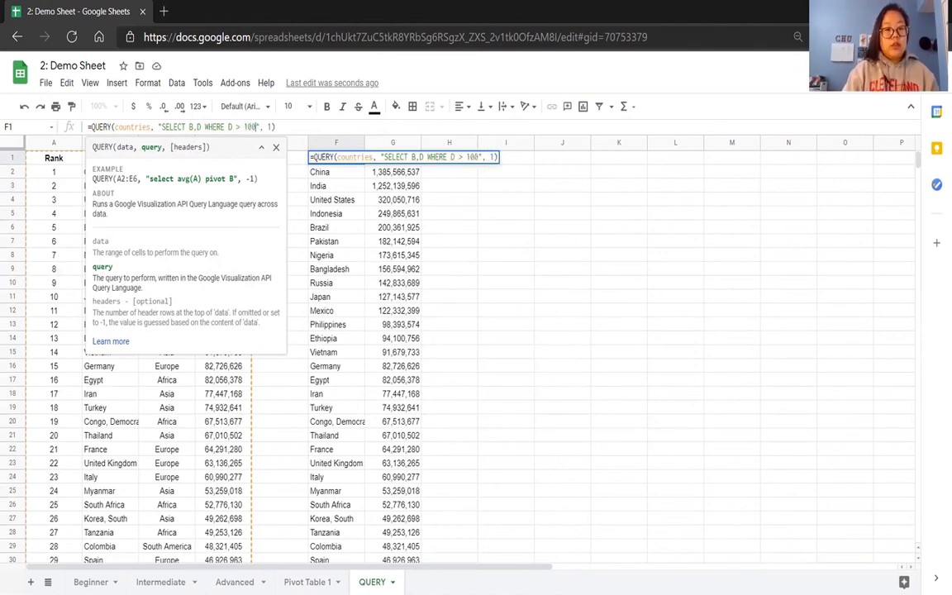
type("00000")
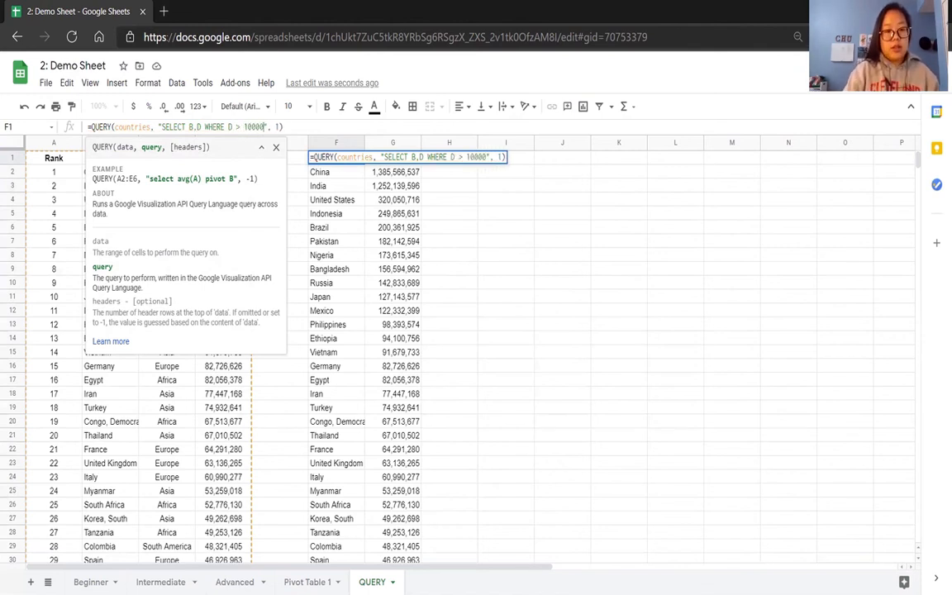
type("0")
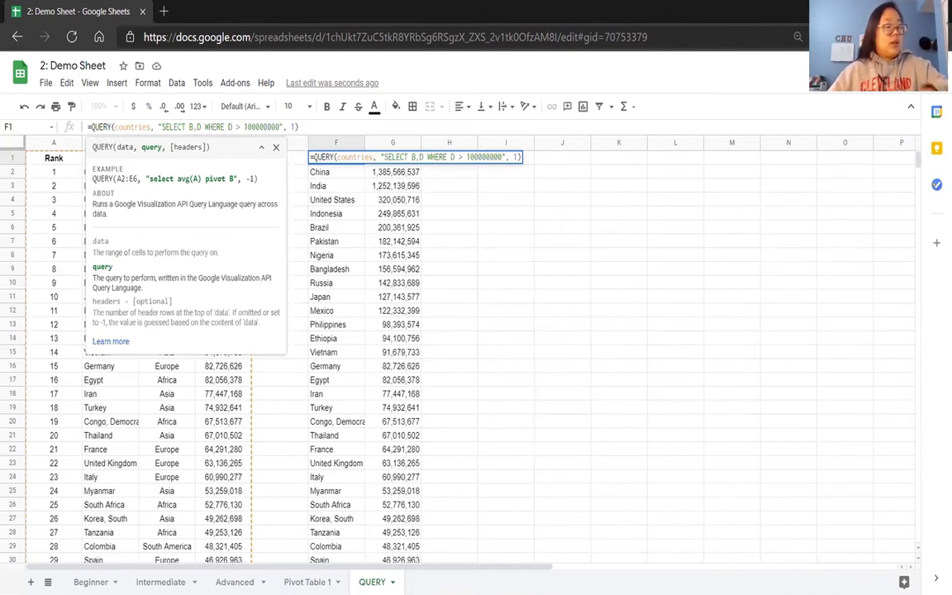
key("Return")
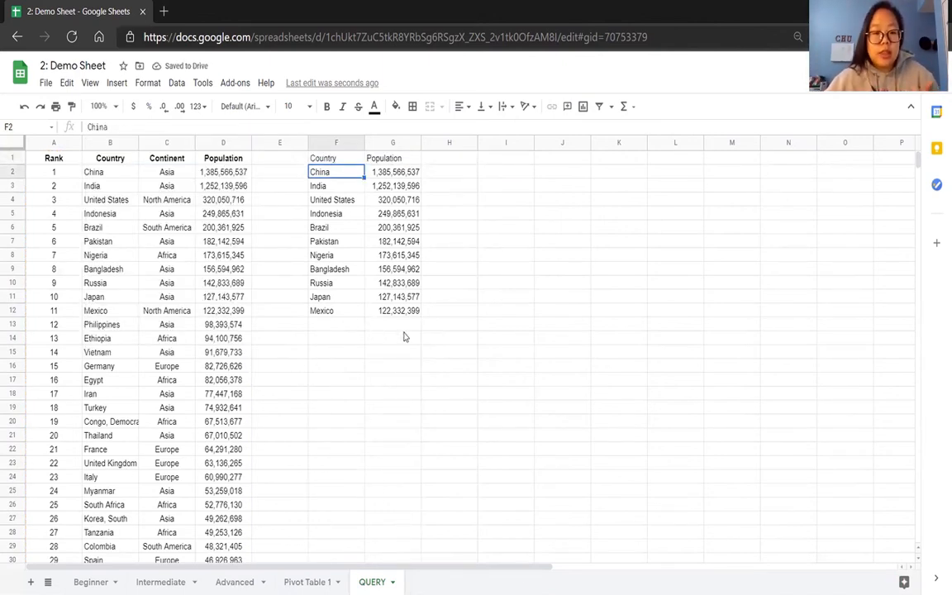
Review the WHERE clause in the F1 formula against the filtered output and the source Population column.
left_click(329, 160)
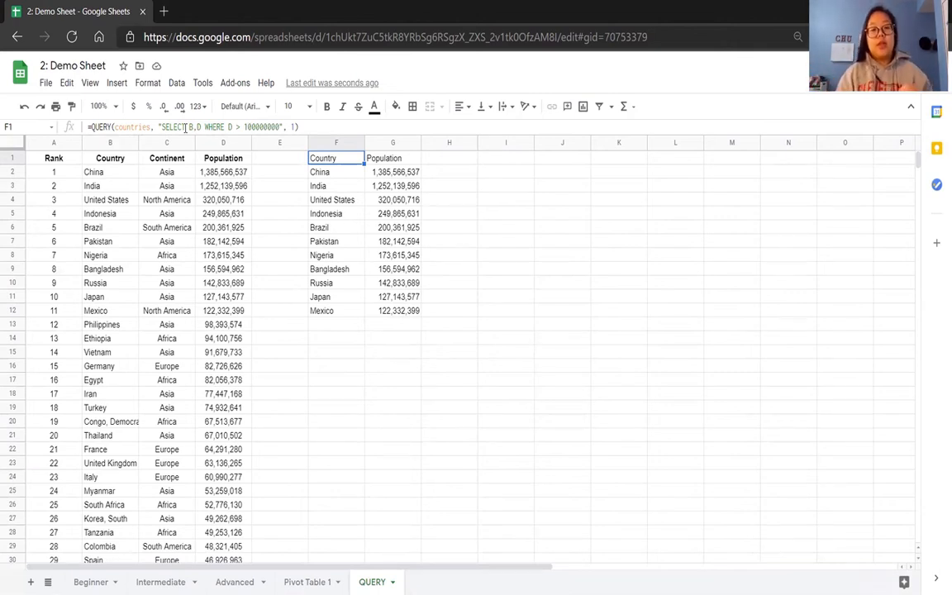
double_click(214, 127)
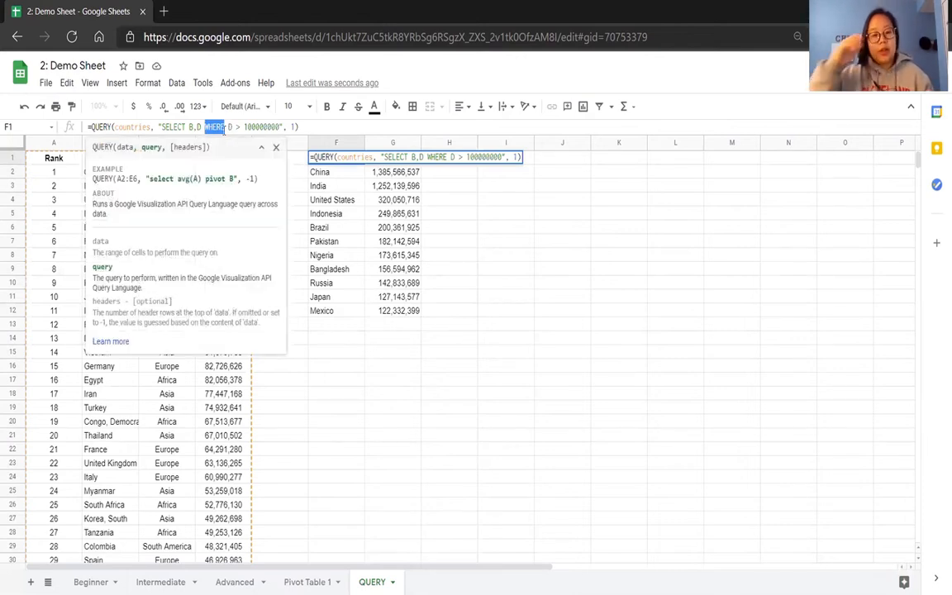
left_click(225, 127)
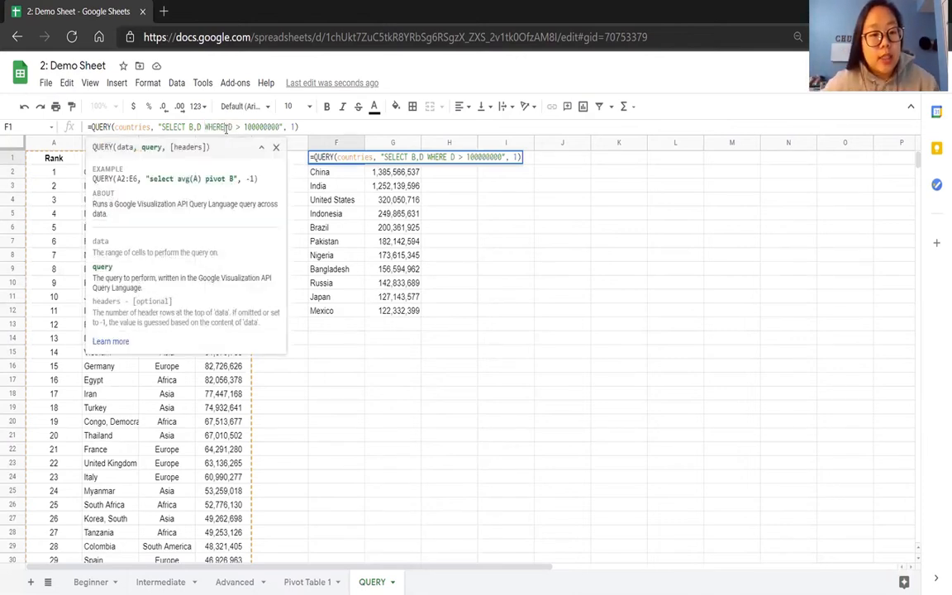
left_click(331, 253)
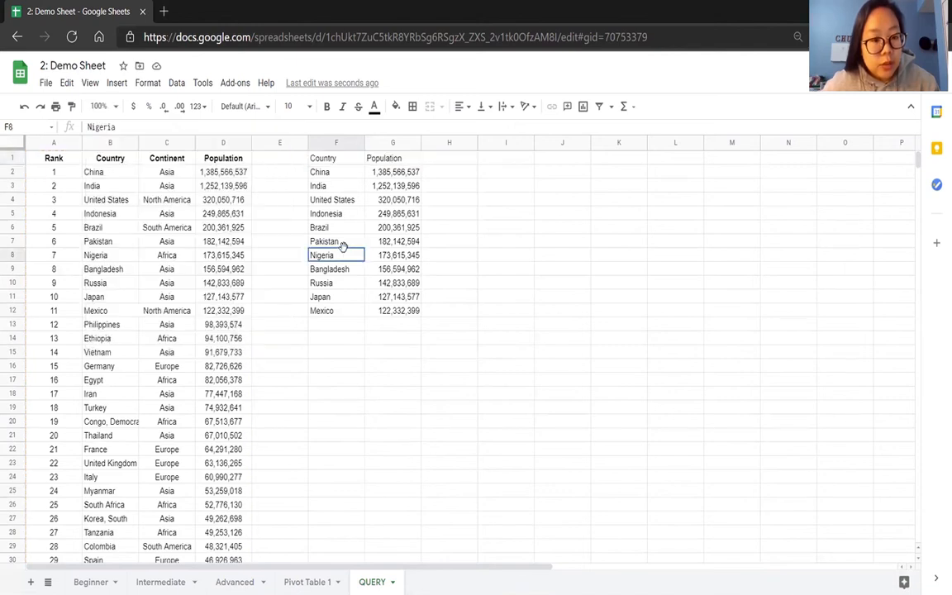
left_click(226, 162)
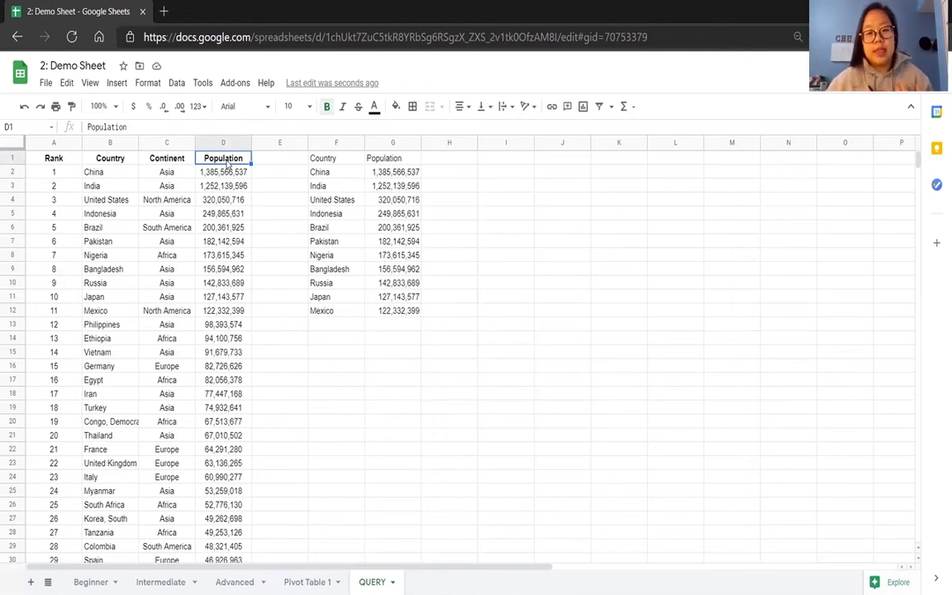
Remove the WHERE condition from the F1 query so it returns every country again.
left_click(327, 162)
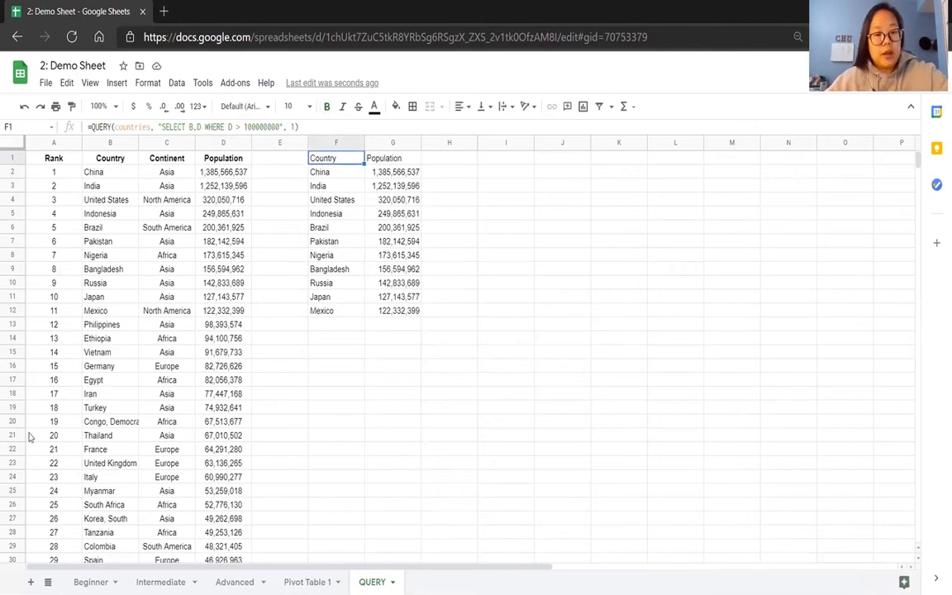
left_click(281, 127)
left_click_drag(280, 126, 204, 128)
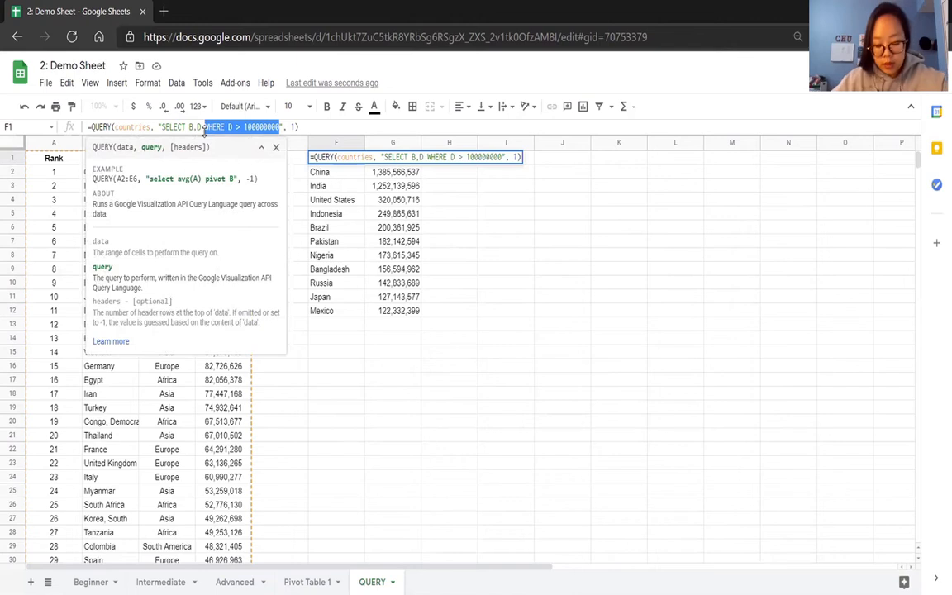
key("BackSpace")
key("Return")
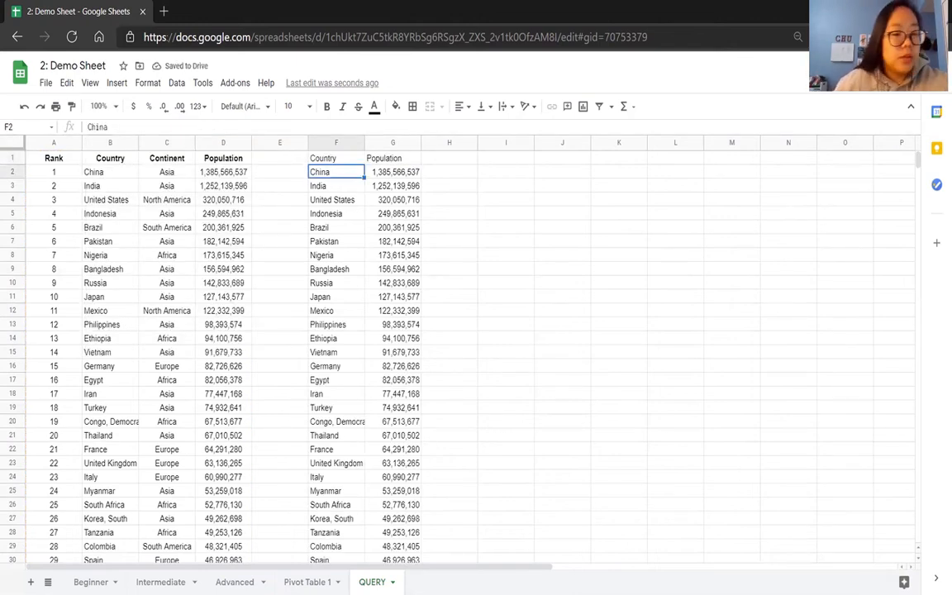
Add the Continent column to the F1 query so that it selects columns B, C and D.
left_click(320, 158)
left_click(198, 126)
type("C,D\", 1)")
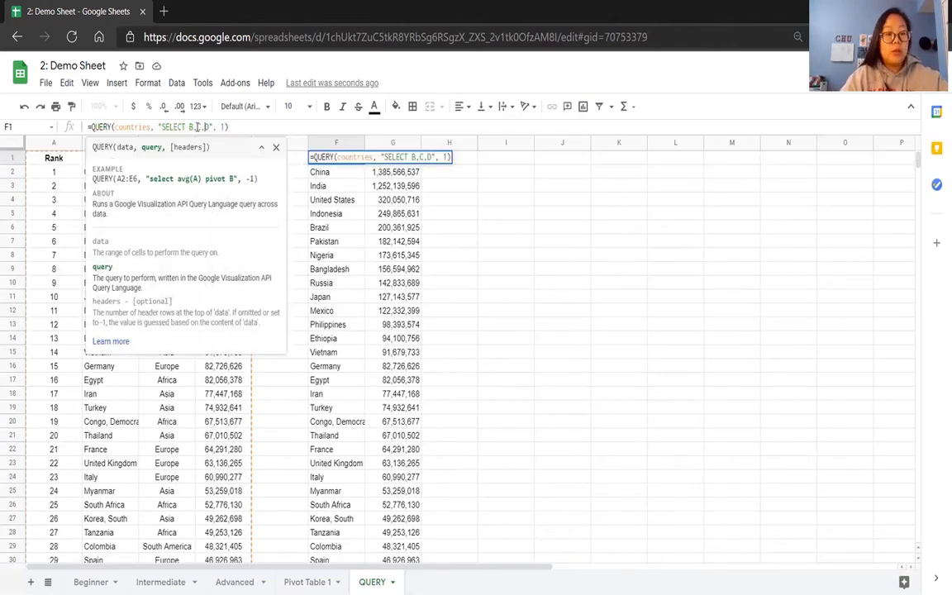
key("Return")
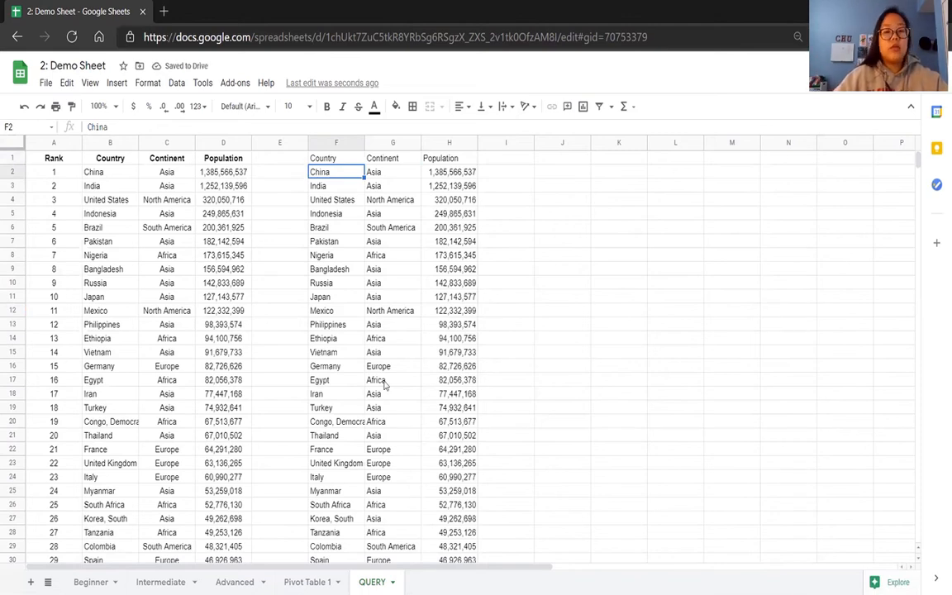
left_click(447, 175)
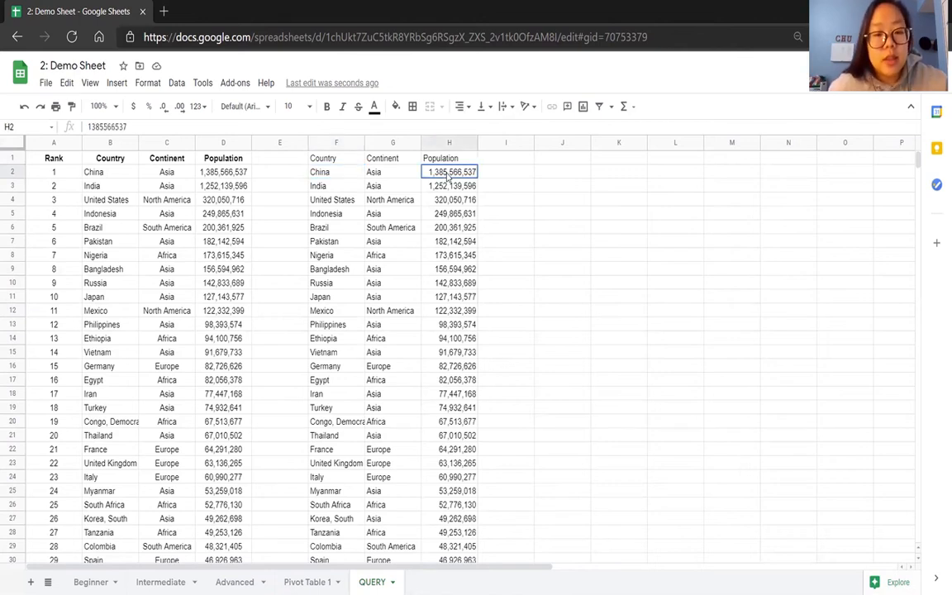
Append "ORDER BY D ASC" to the F1 query to sort the countries by ascending population.
left_click(318, 155)
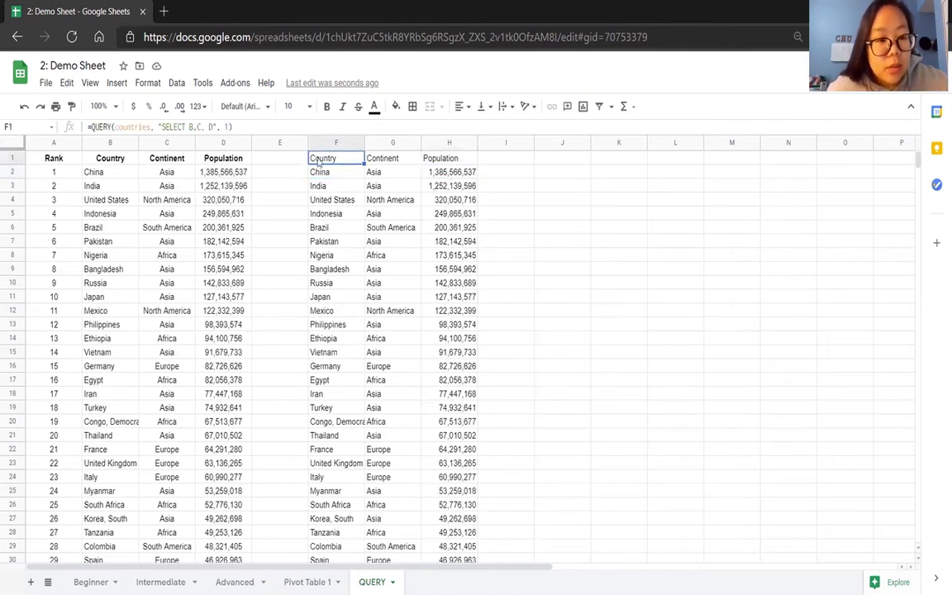
left_click(212, 126)
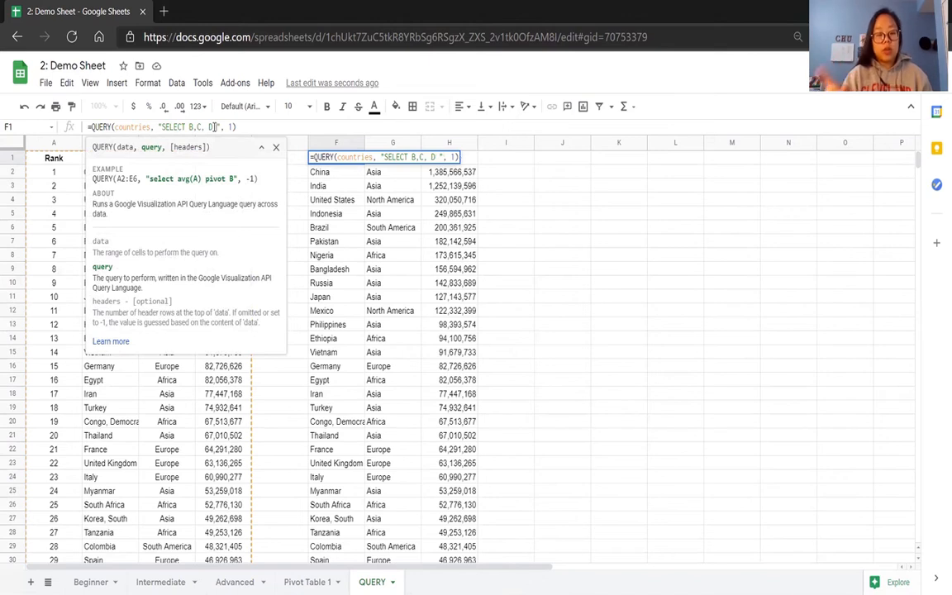
type("ORDER B")
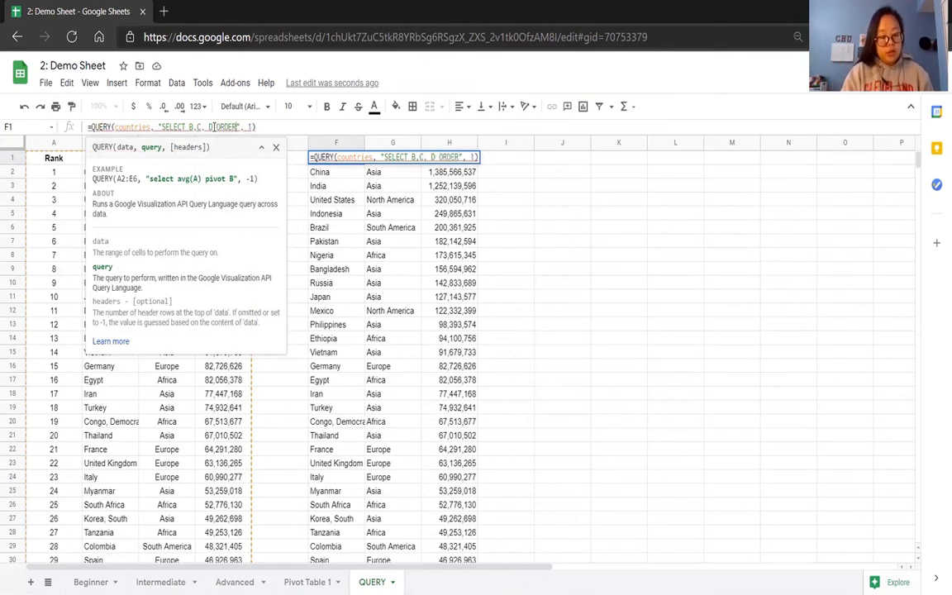
type("Y")
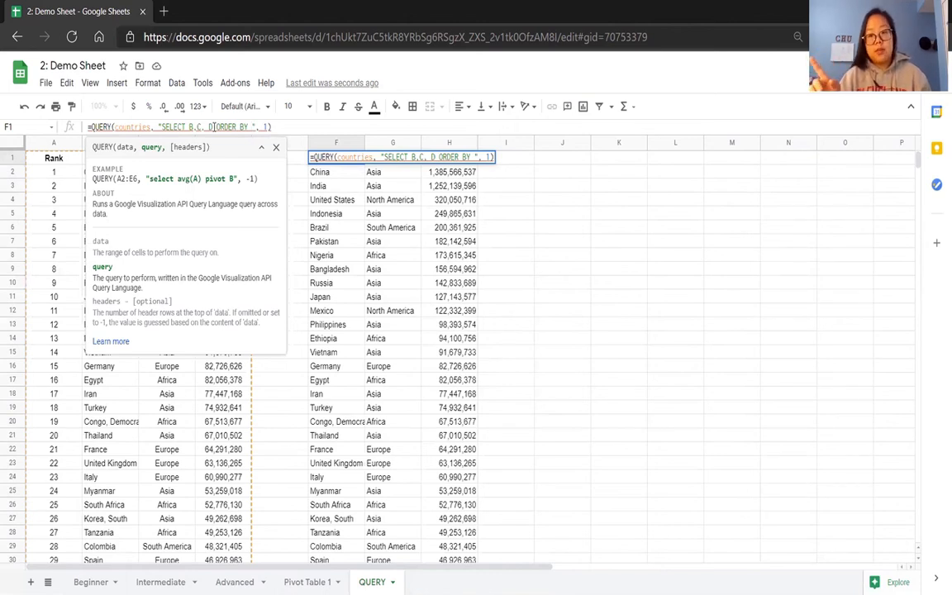
type(" D ASC")
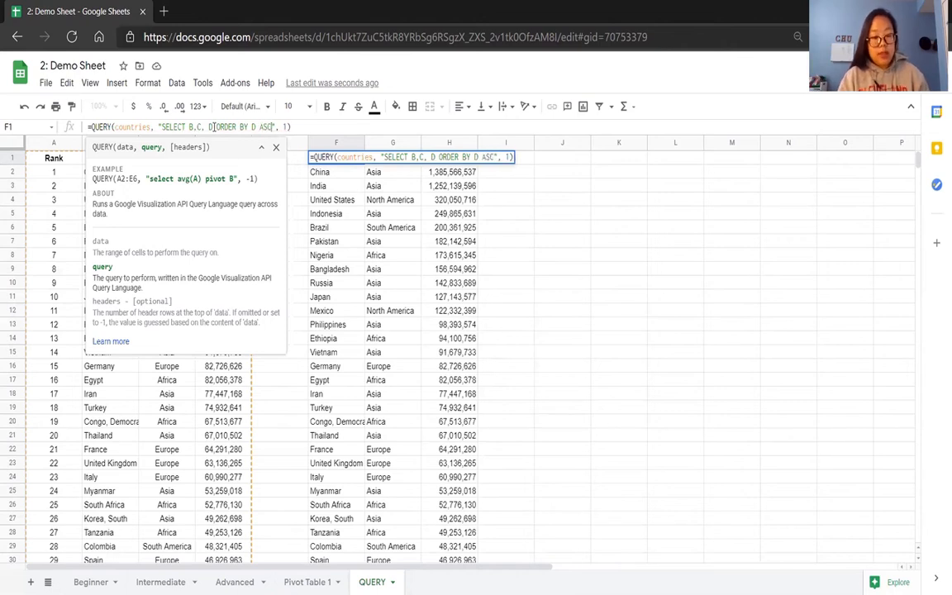
key("Return")
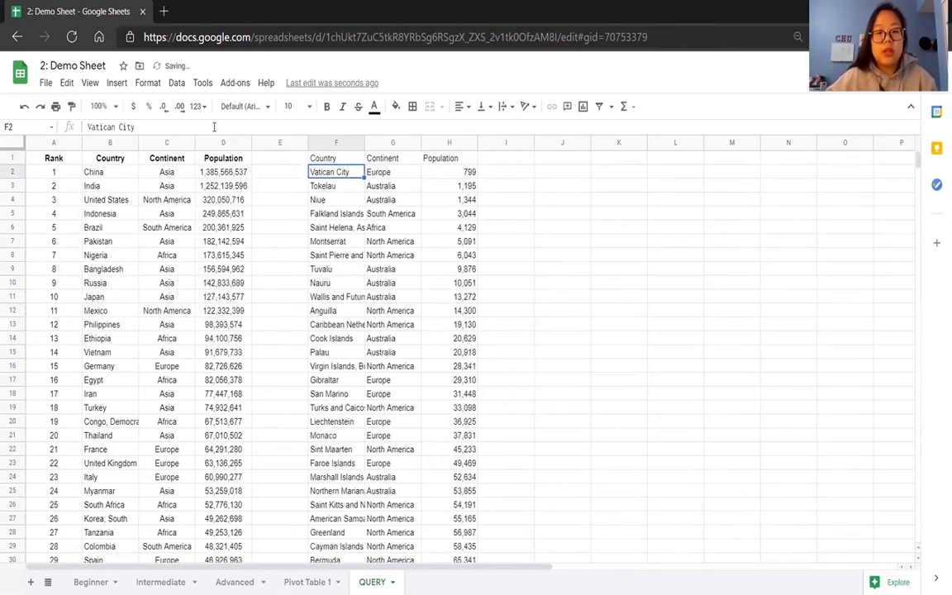
left_click(451, 175)
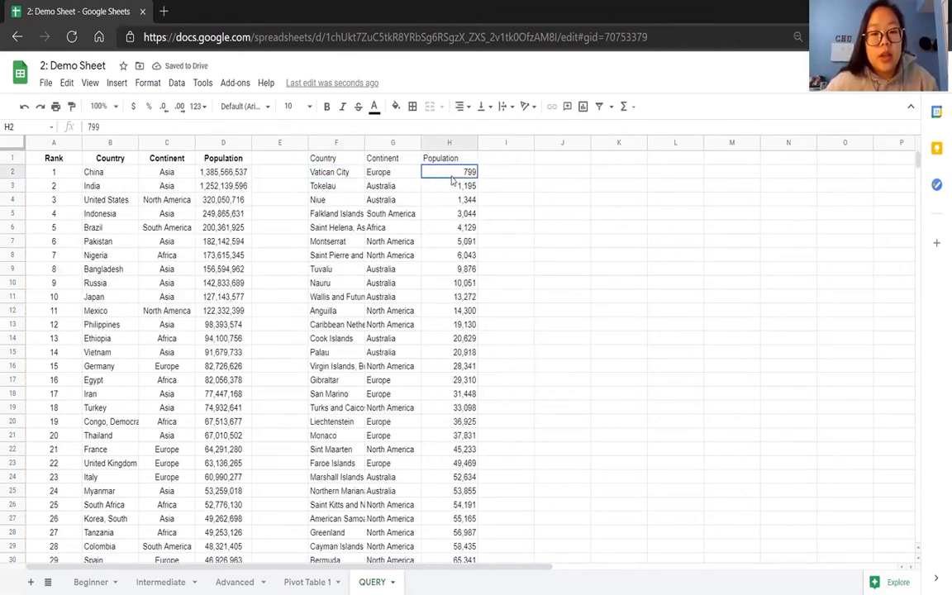
Change the sort direction in the F1 query from ASC to DESC.
left_click(321, 157)
left_click(270, 128)
key("BackSpace")
key("BackSpace")
key("BackSpace")
type("DESC")
key("Return")
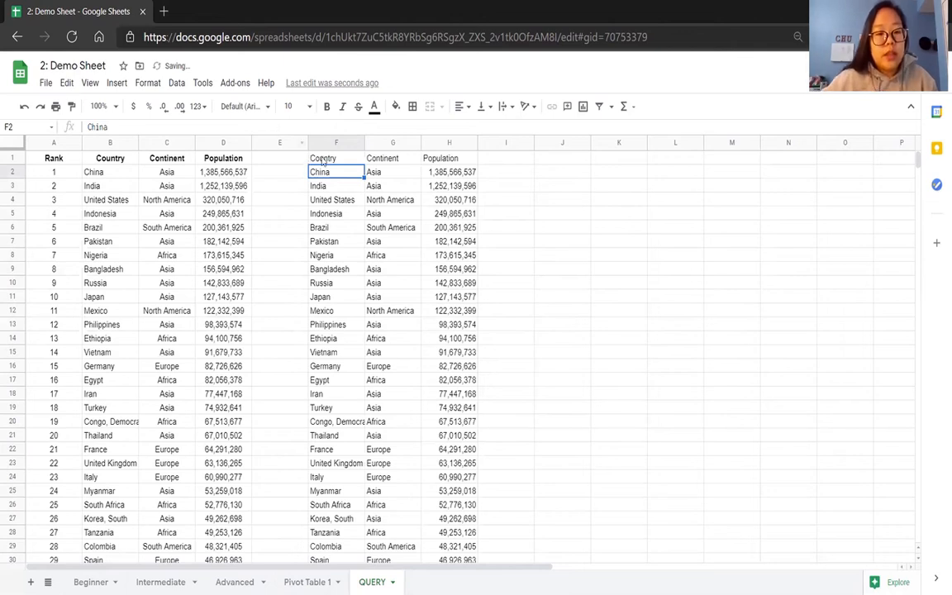
Set the sort direction in the F1 query back to ASC.
key("Up")
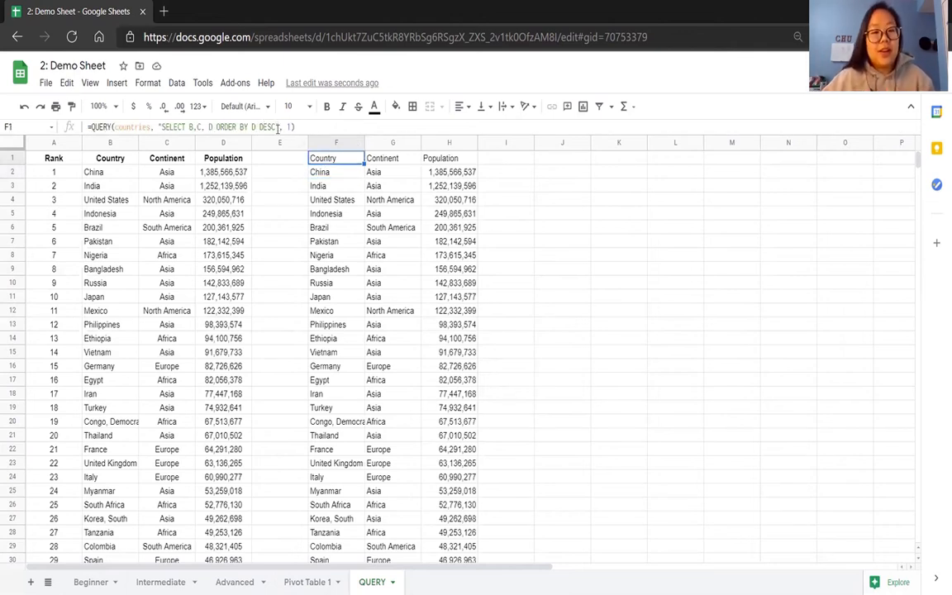
left_click(276, 128)
double_click(266, 128)
type("ASC")
key("Return")
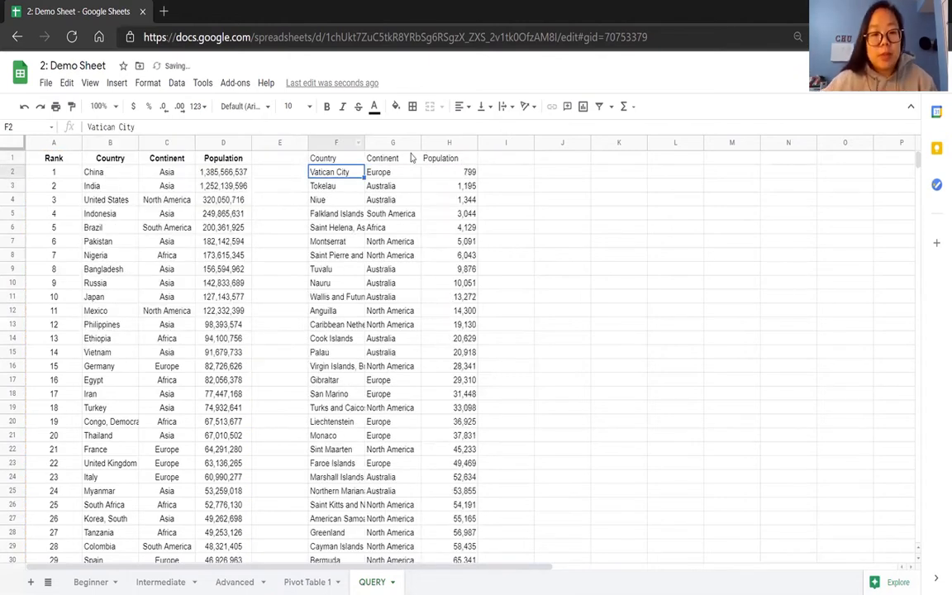
Examine the first rows of the sorted Country, Continent and Population output.
left_click(470, 169)
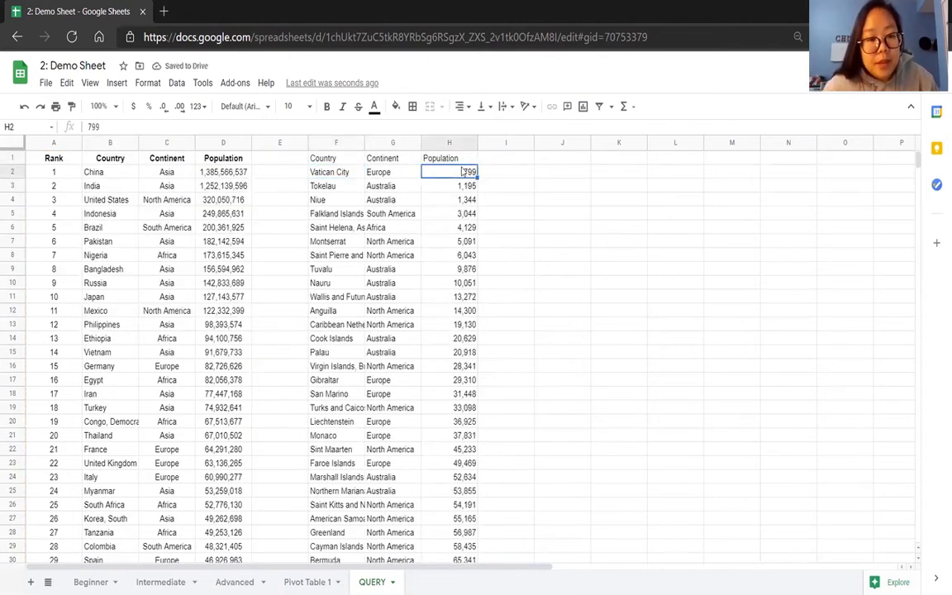
left_click_drag(463, 174, 459, 293)
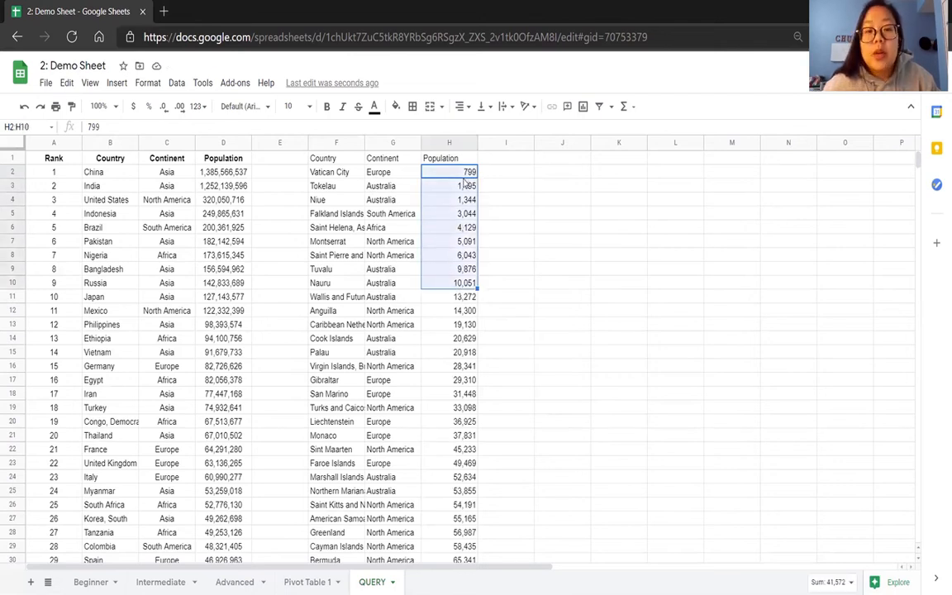
left_click(338, 176)
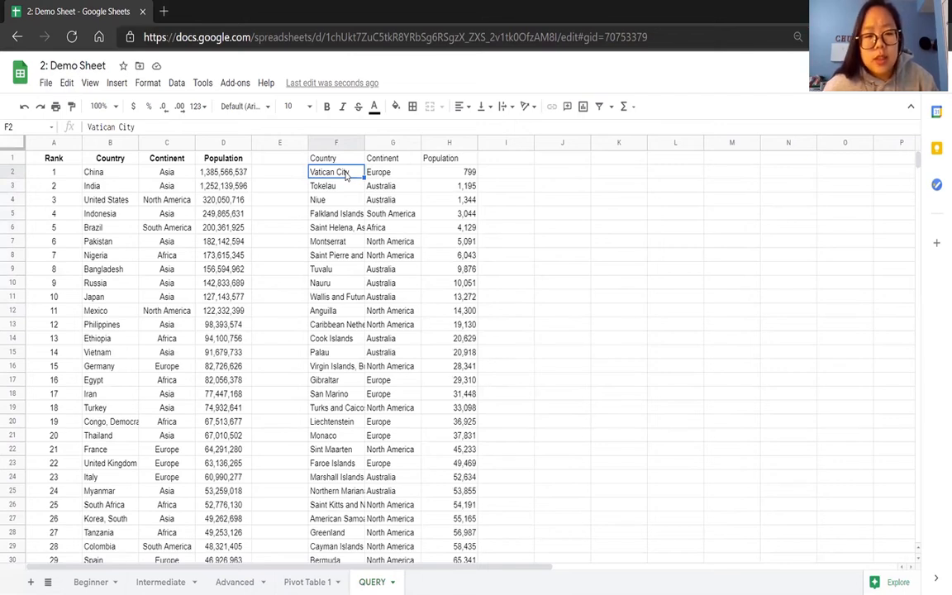
left_click_drag(346, 180, 338, 226)
left_click_drag(342, 266, 347, 173)
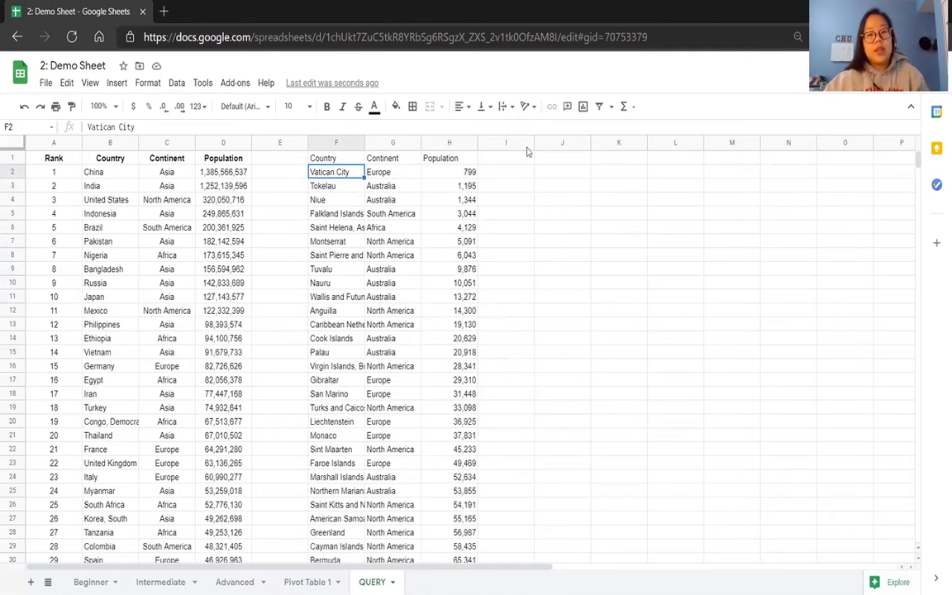
left_click_drag(354, 171, 441, 269)
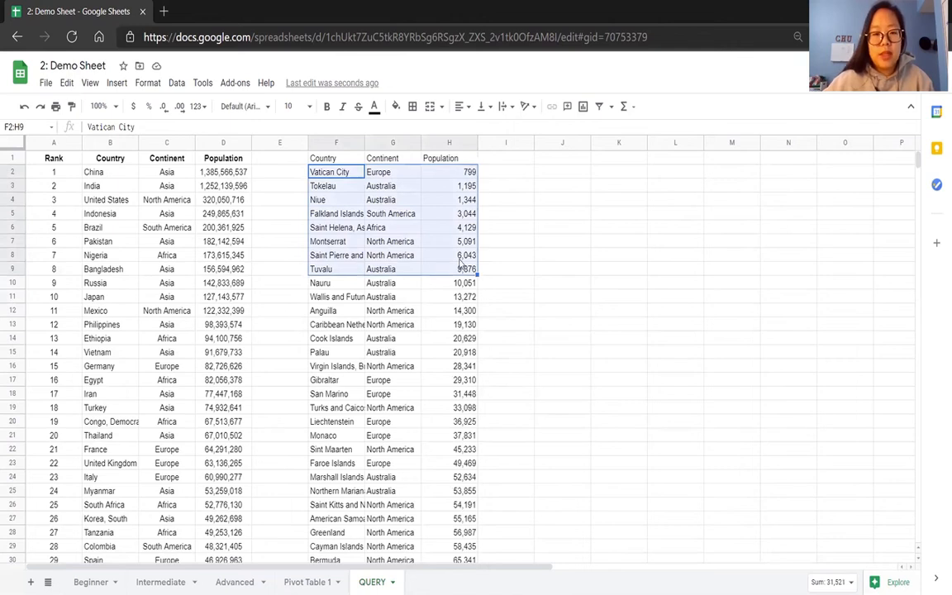
Append "LIMIT 10" after "ORDER BY D ASC" in the F1 query and check the returned country rows.
left_click(346, 159)
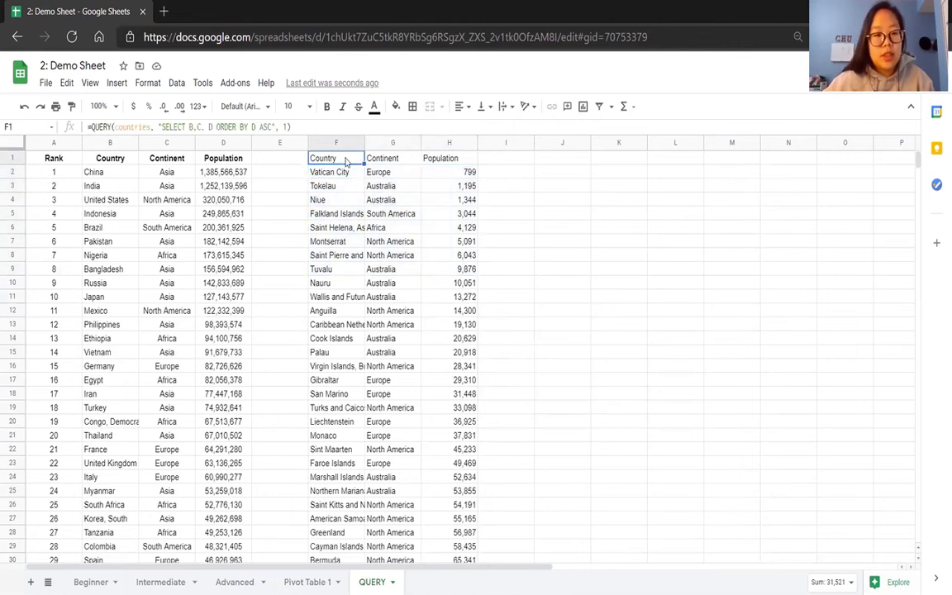
left_click(269, 127)
type("C")
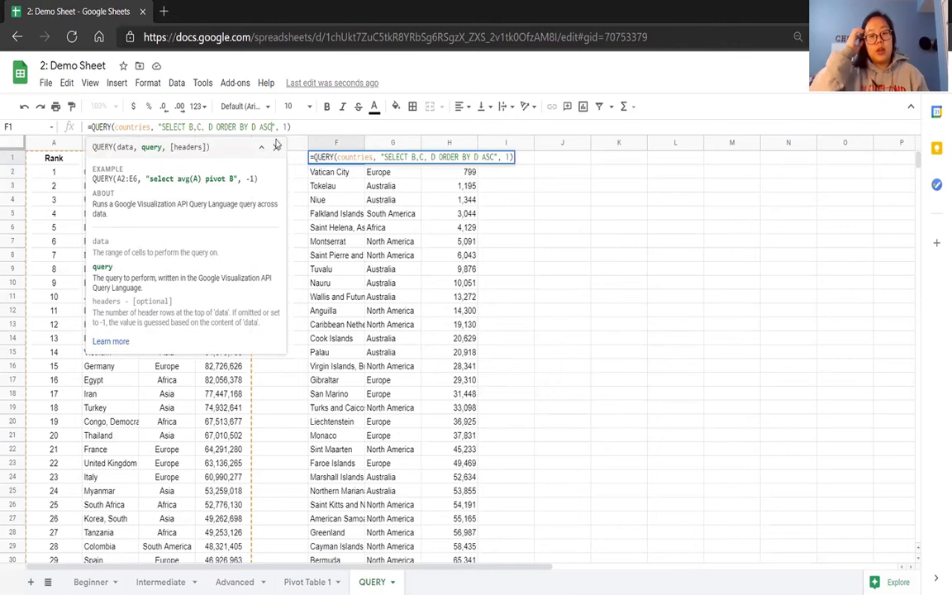
type(" LIMIT")
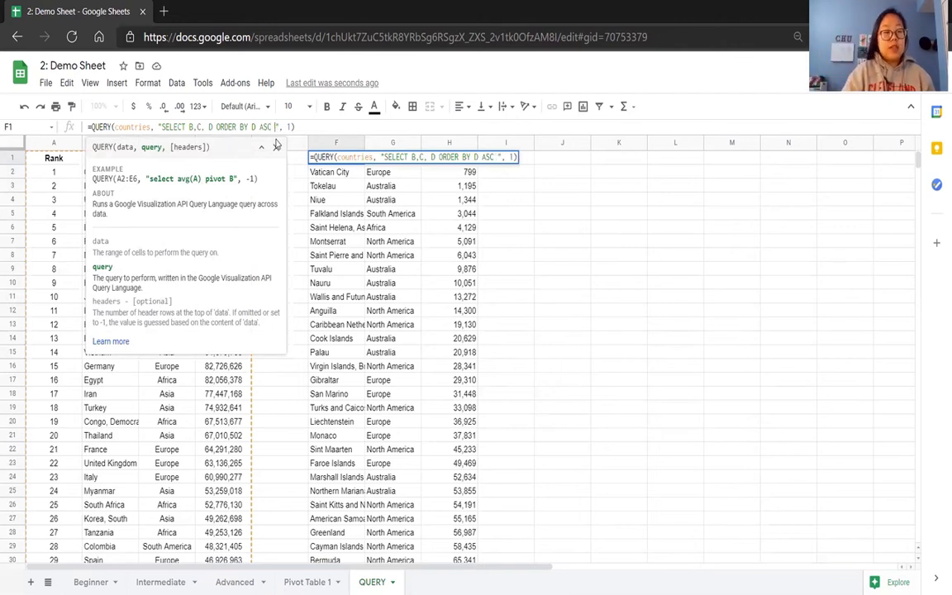
type(" 10")
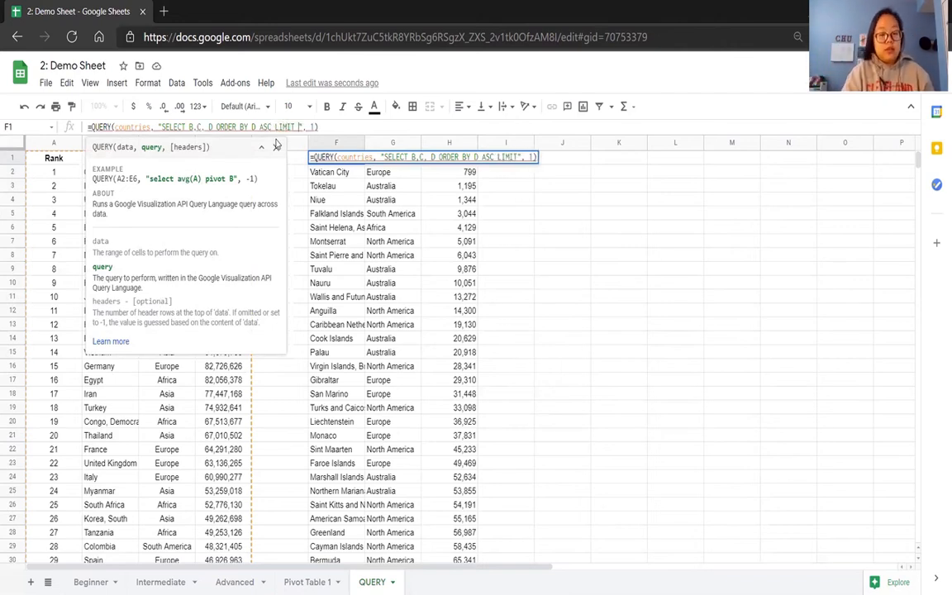
key("Return")
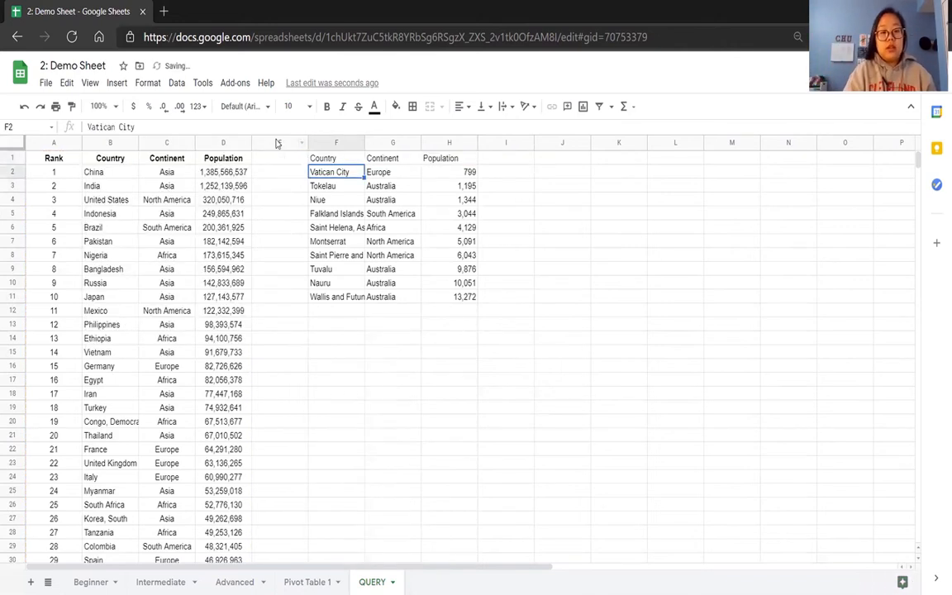
left_click_drag(326, 172, 323, 311)
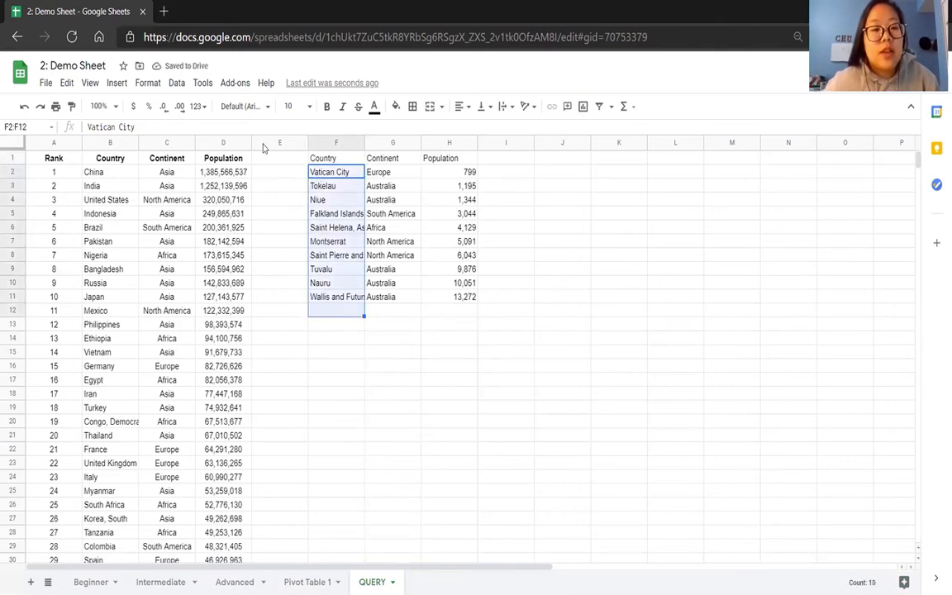
Remove "ORDER BY D ASC LIMIT 10" from the F1 query, keeping only the selection of columns B, C and D.
key("Up")
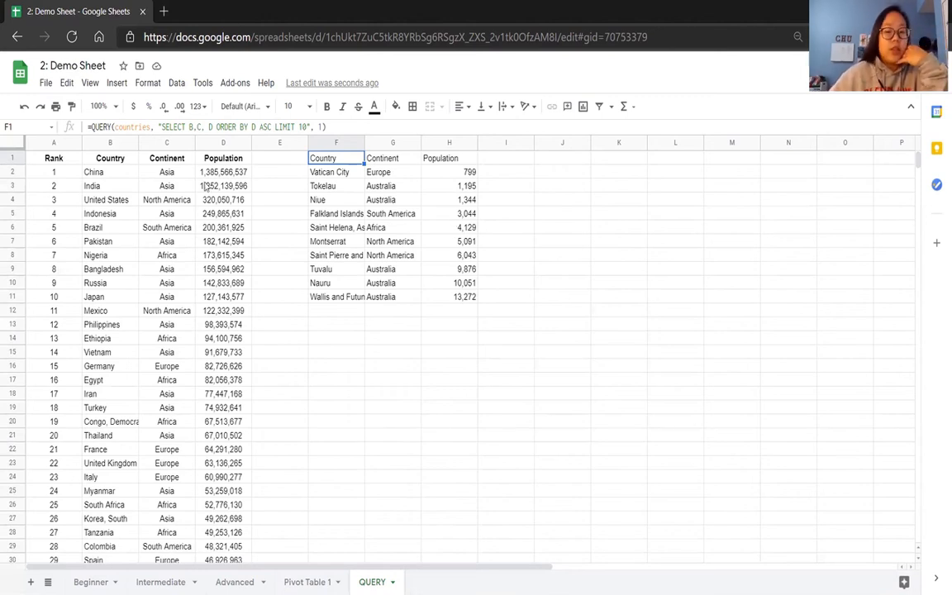
left_click_drag(309, 127, 215, 129)
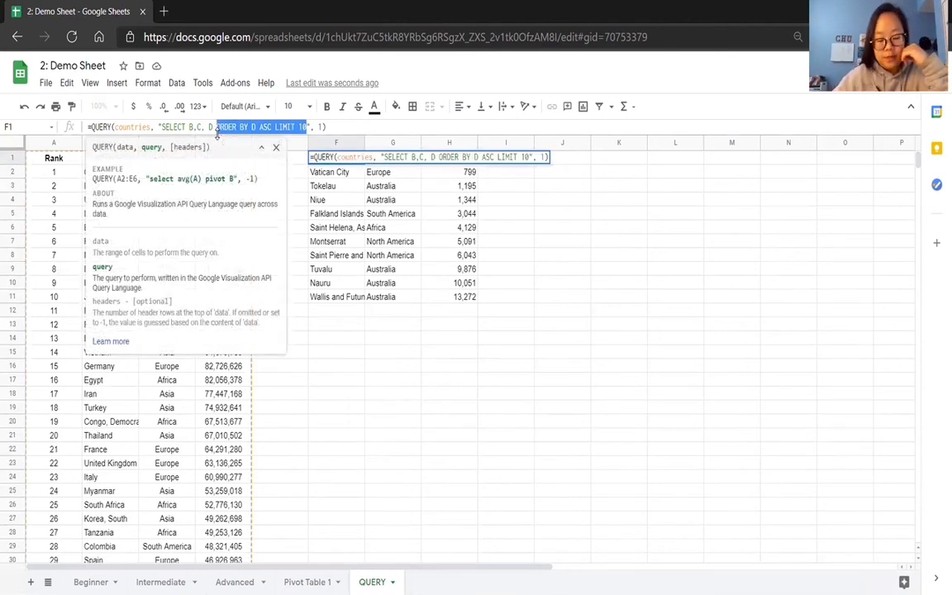
key("BackSpace")
key("Return")
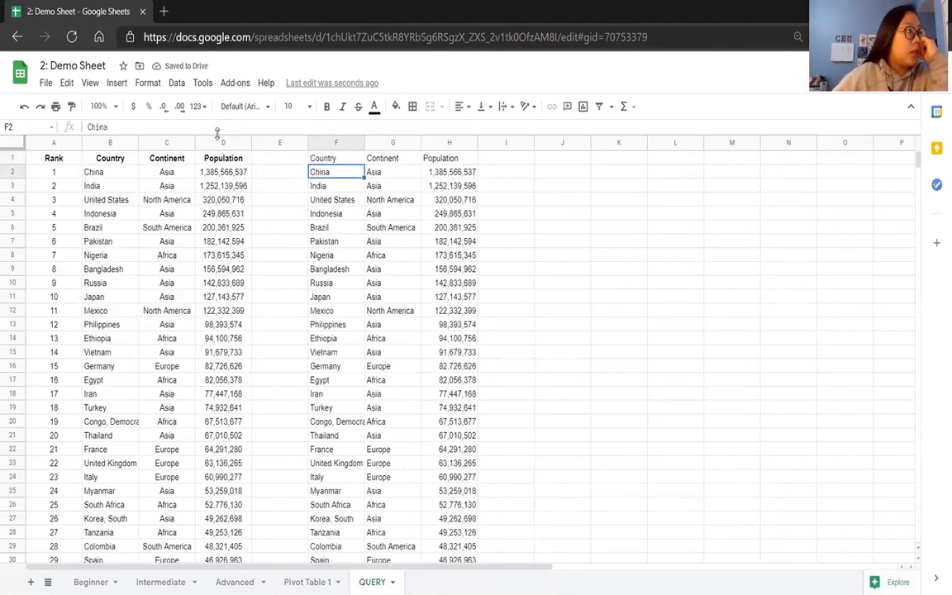
key("Up")
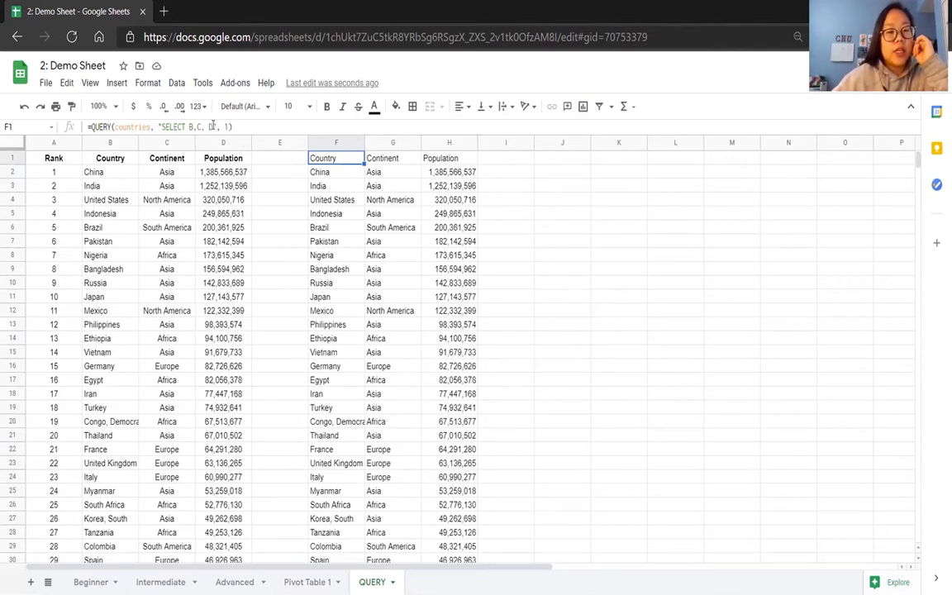
left_click(213, 125)
key("BackSpace")
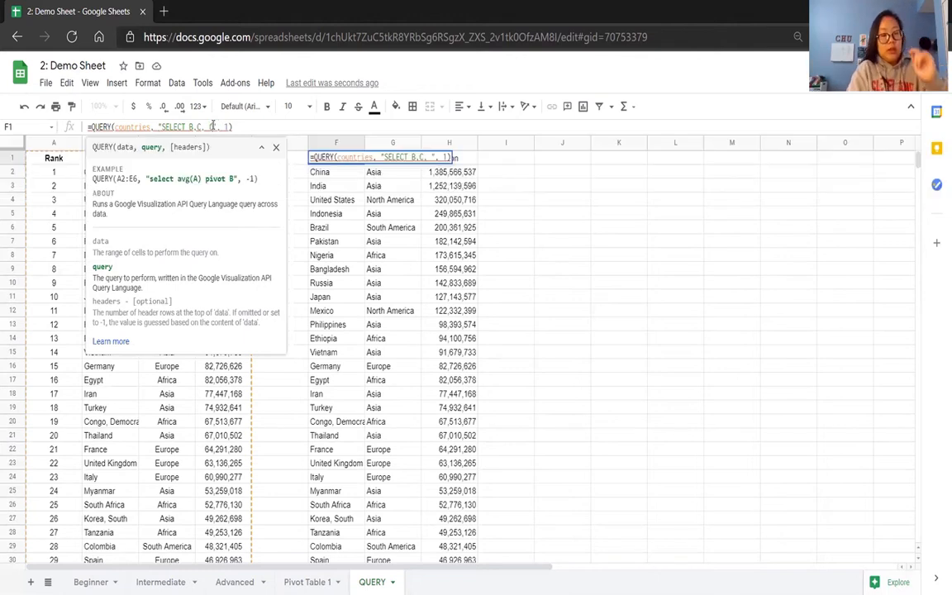
type("(D/")
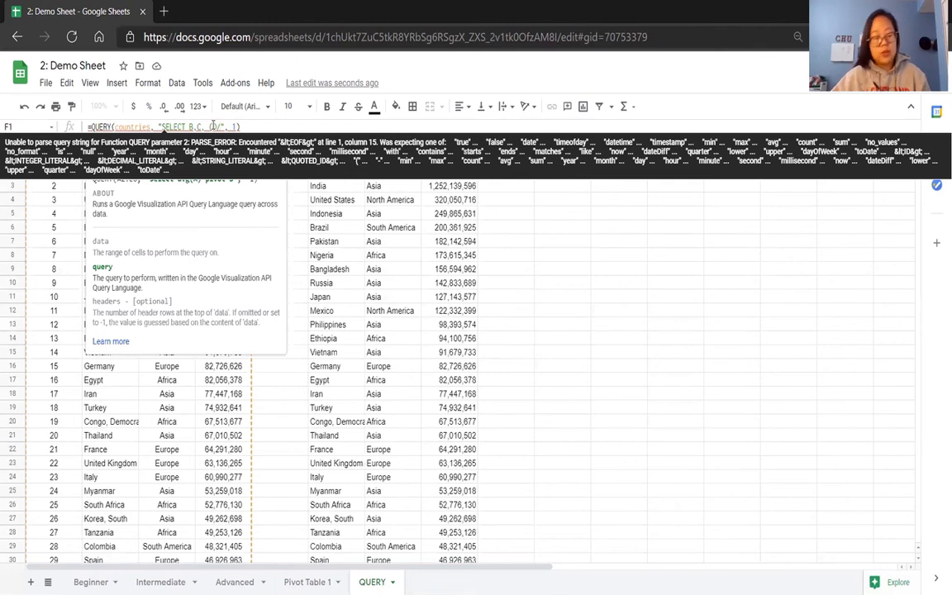
type("716")
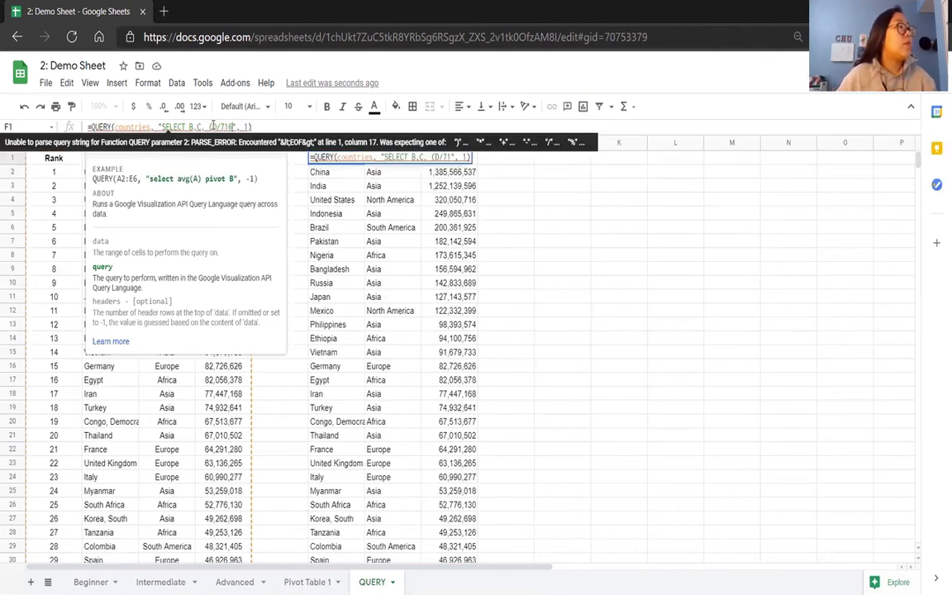
type("21194")
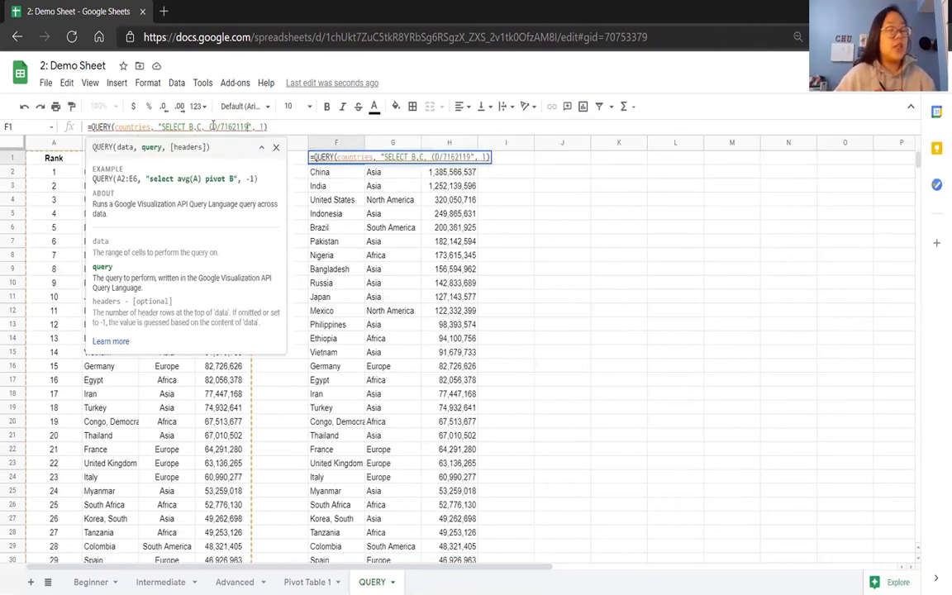
type("34")
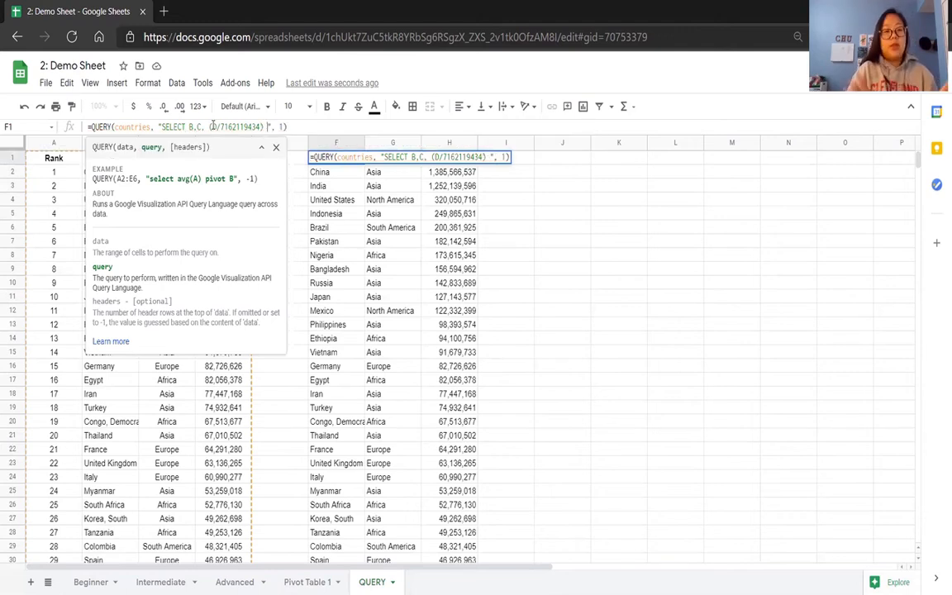
type("* 100")
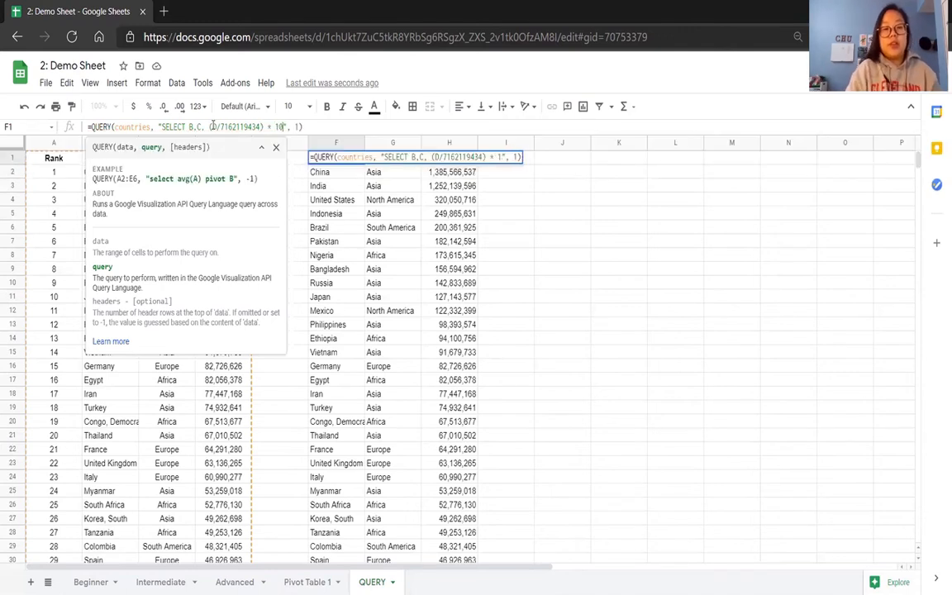
key("Return")
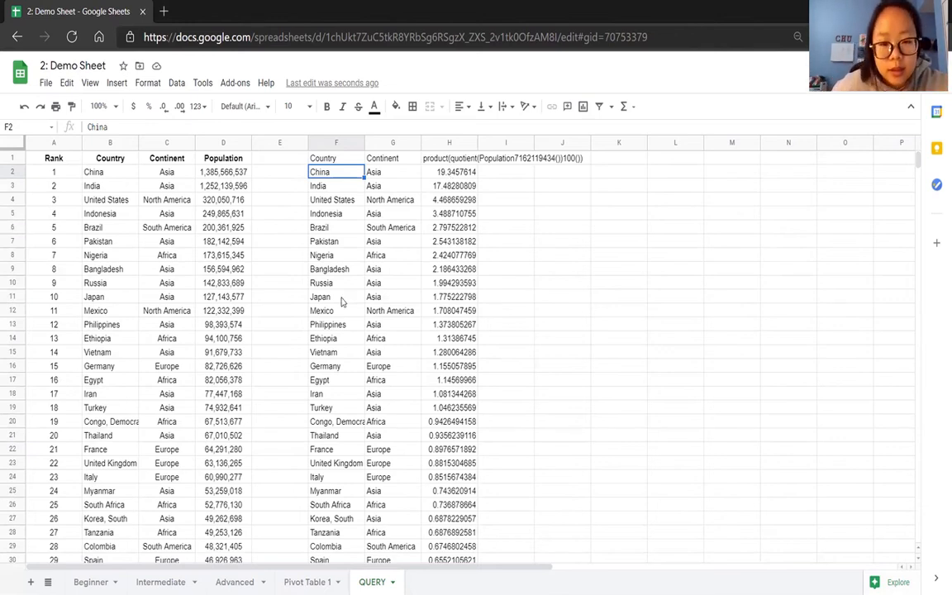
left_click(447, 158)
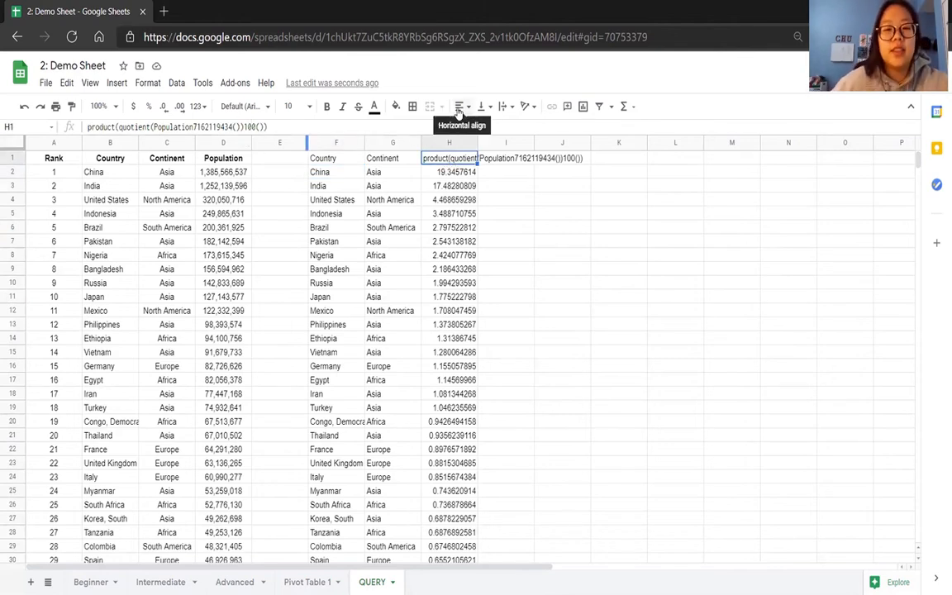
left_click(331, 162)
left_click(288, 127)
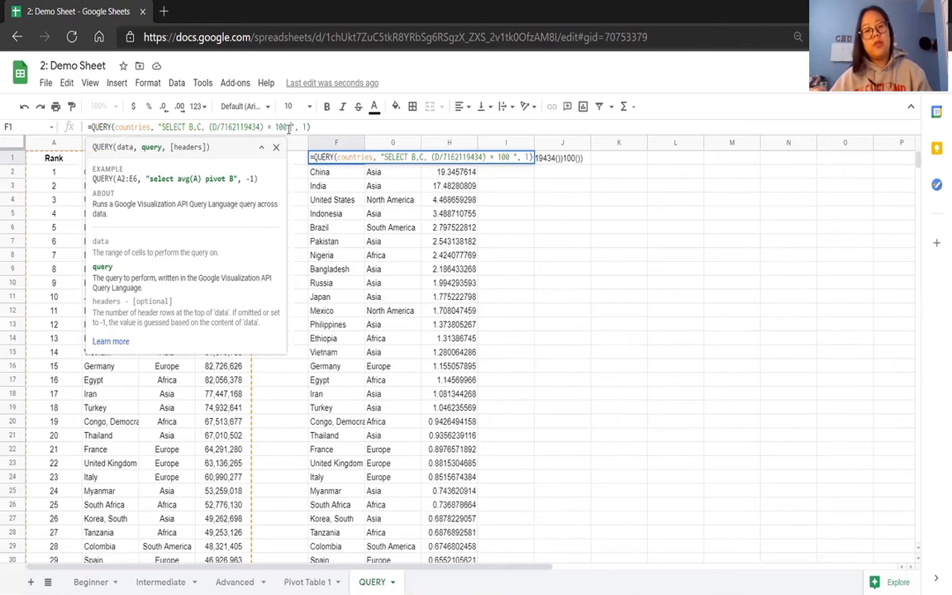
type("LABEL")
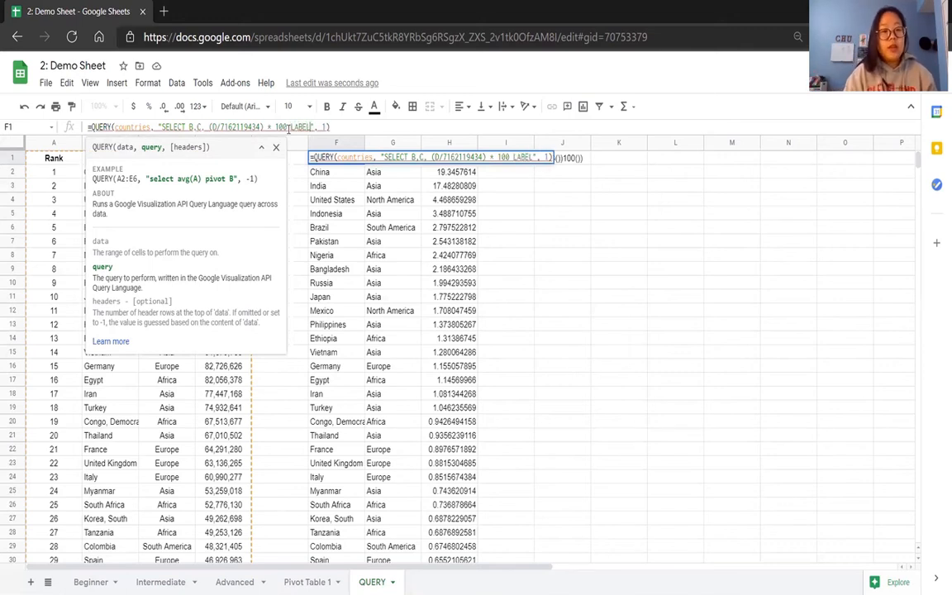
left_click(287, 127)
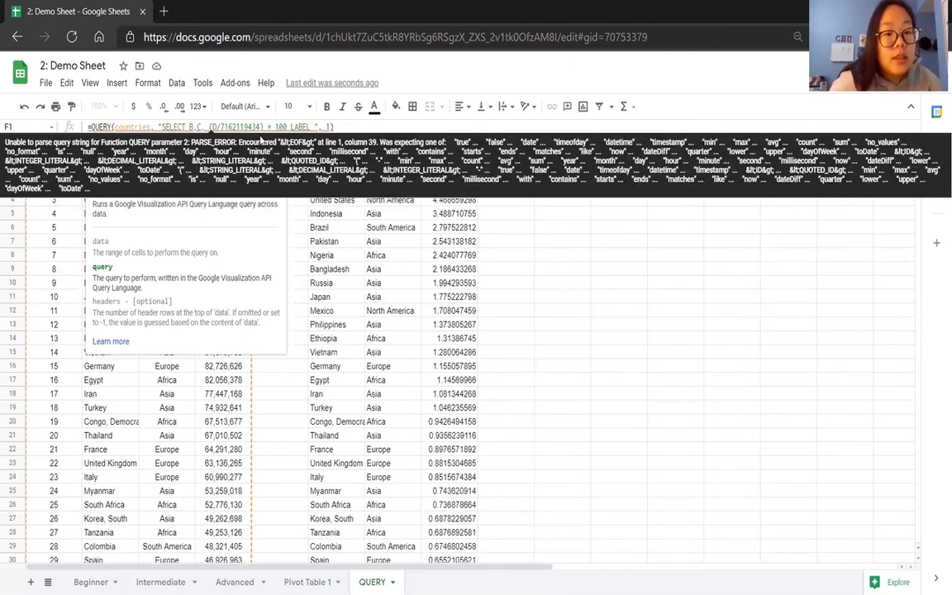
left_click_drag(286, 126, 209, 127)
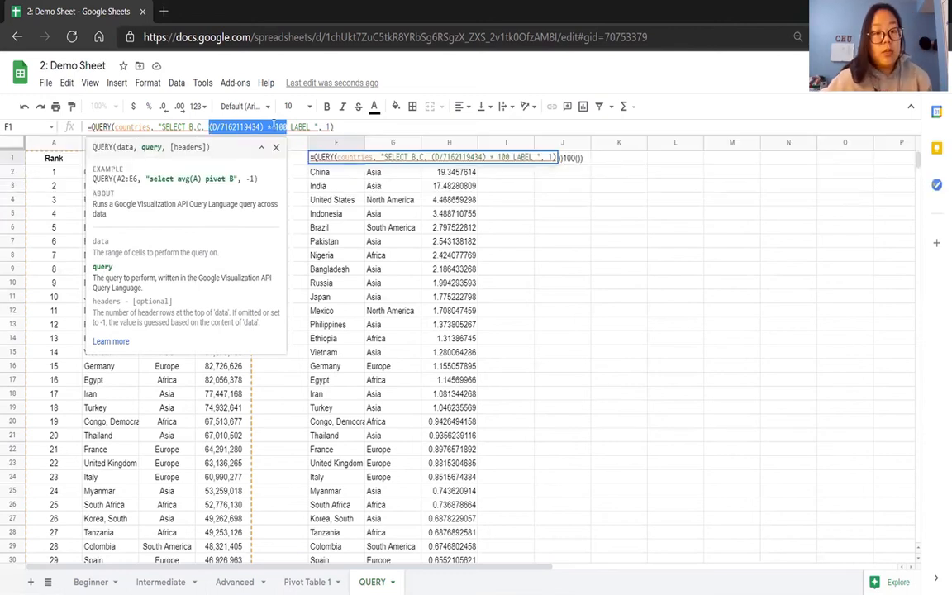
key("ctrl+c")
left_click(312, 127)
key("ctrl+v")
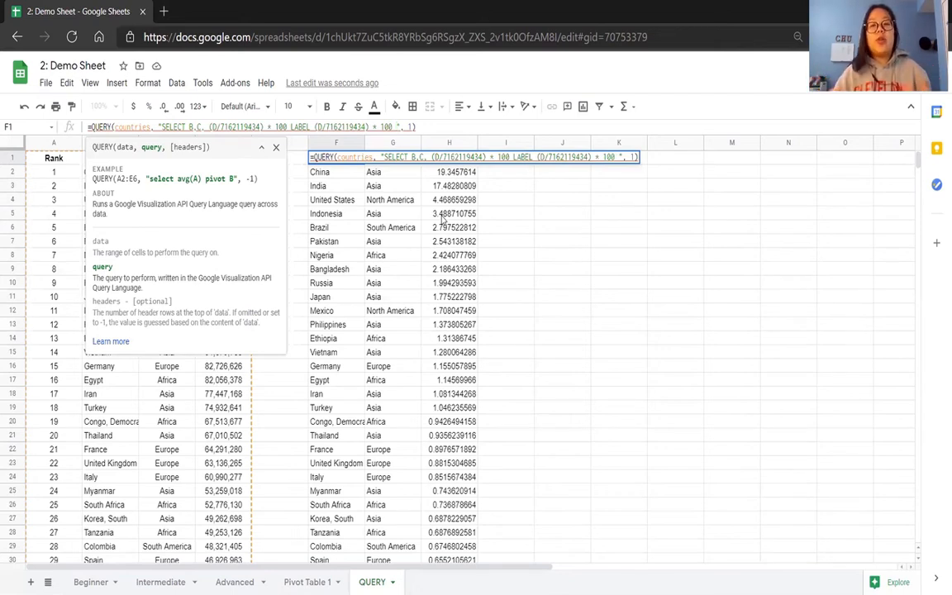
type("'P ")
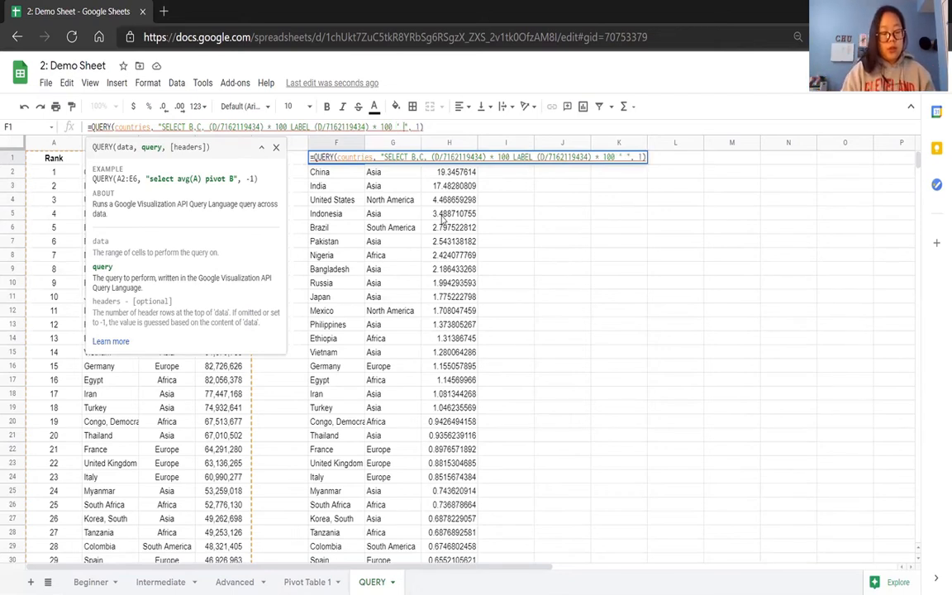
type("ercentage'")
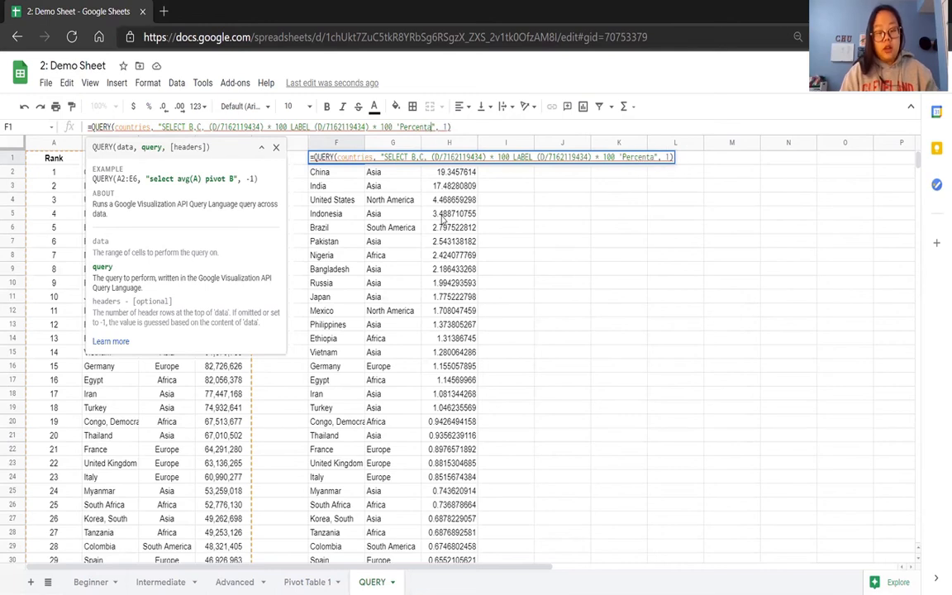
key("Return")
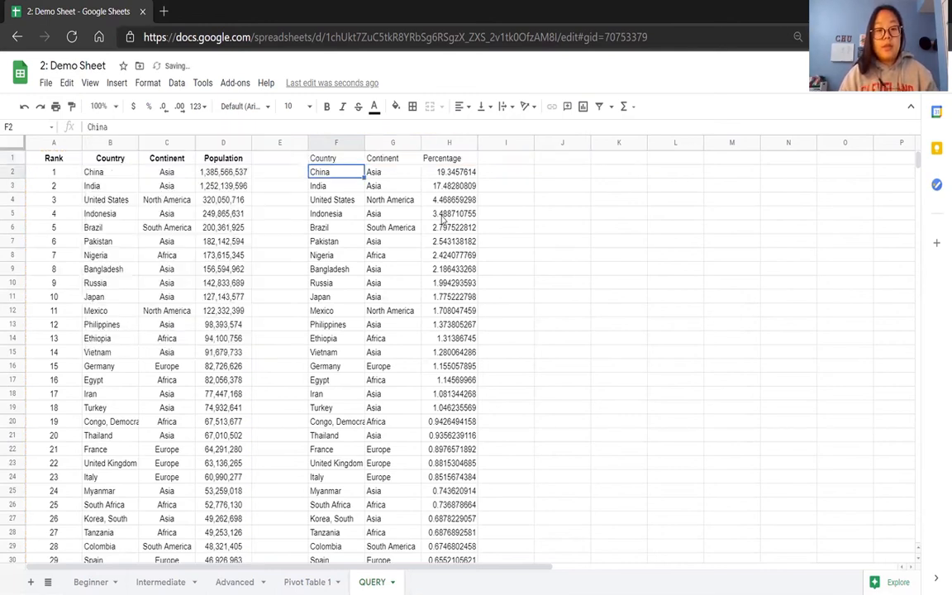
Examine the header and values of the calculated column, and the LABEL keyword in the F1 formula.
left_click(450, 160)
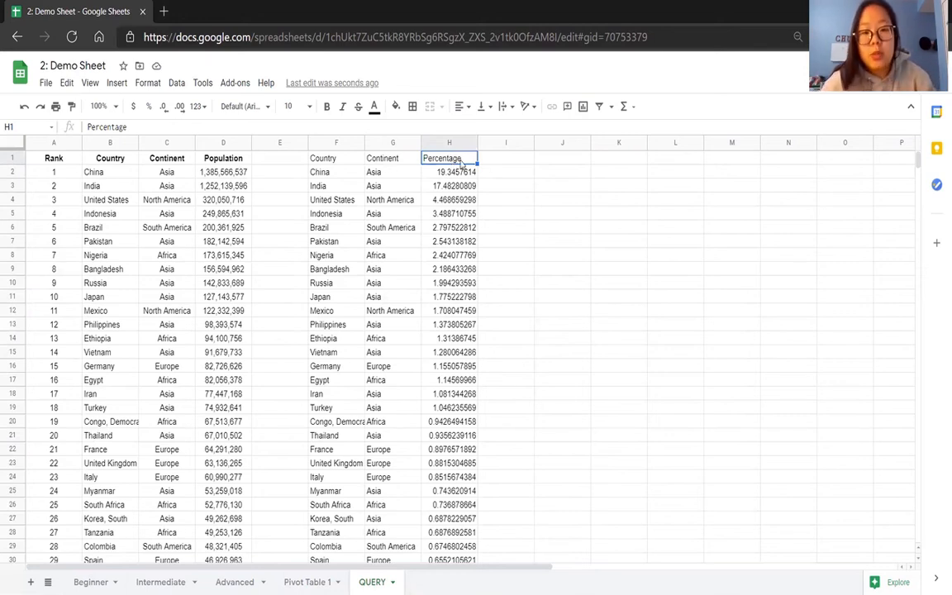
left_click(455, 185)
left_click(438, 158)
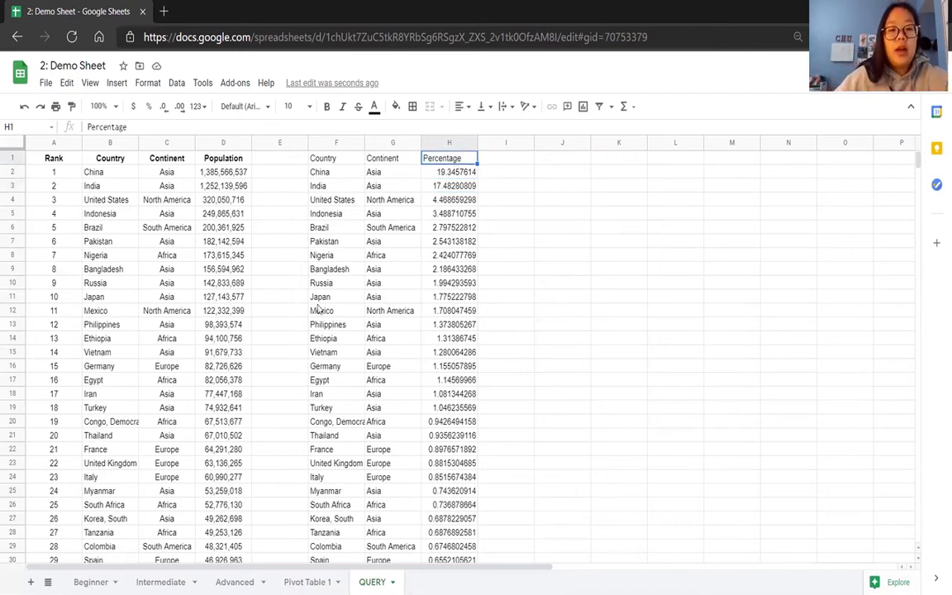
left_click(318, 158)
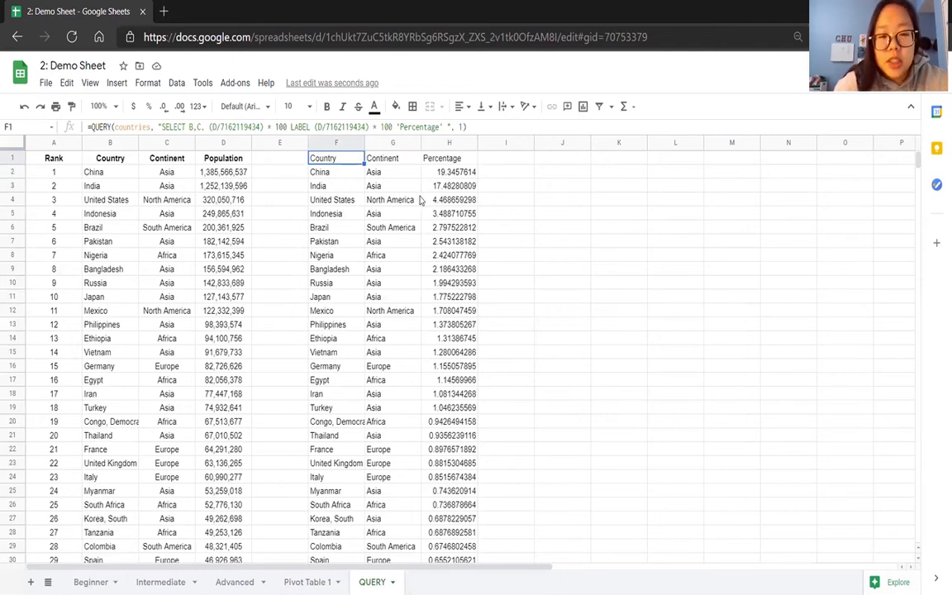
left_click_drag(306, 128, 292, 127)
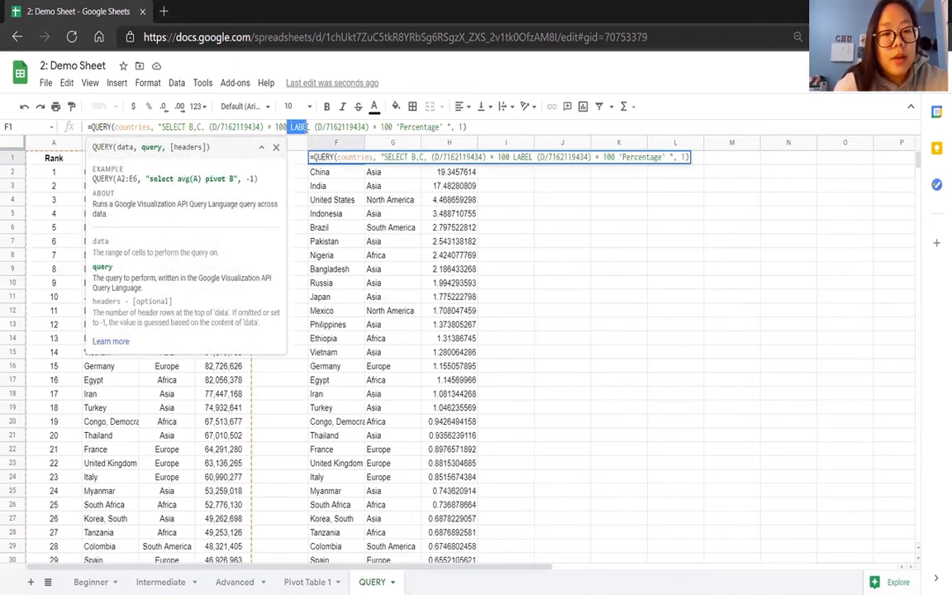
double_click(295, 128)
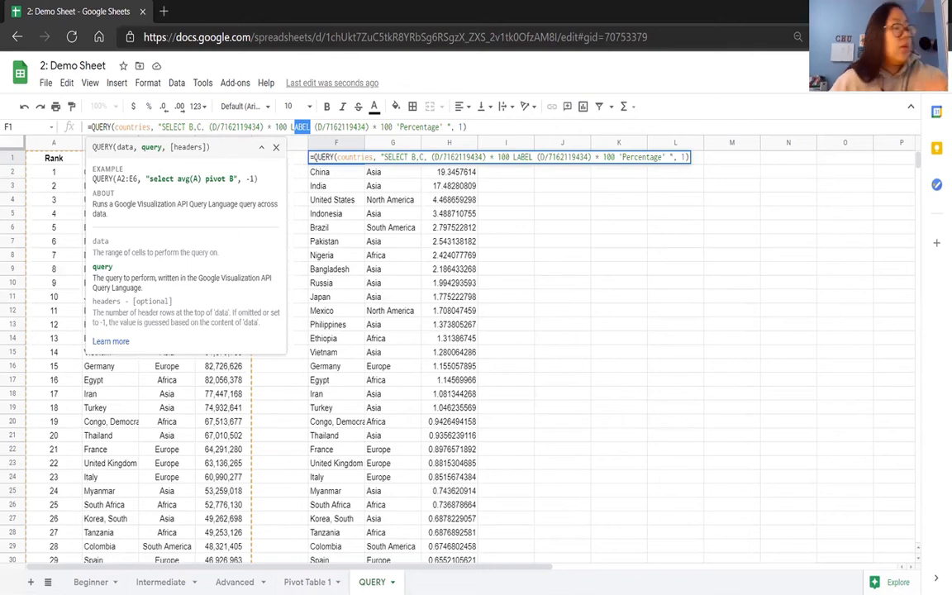
left_click(394, 282)
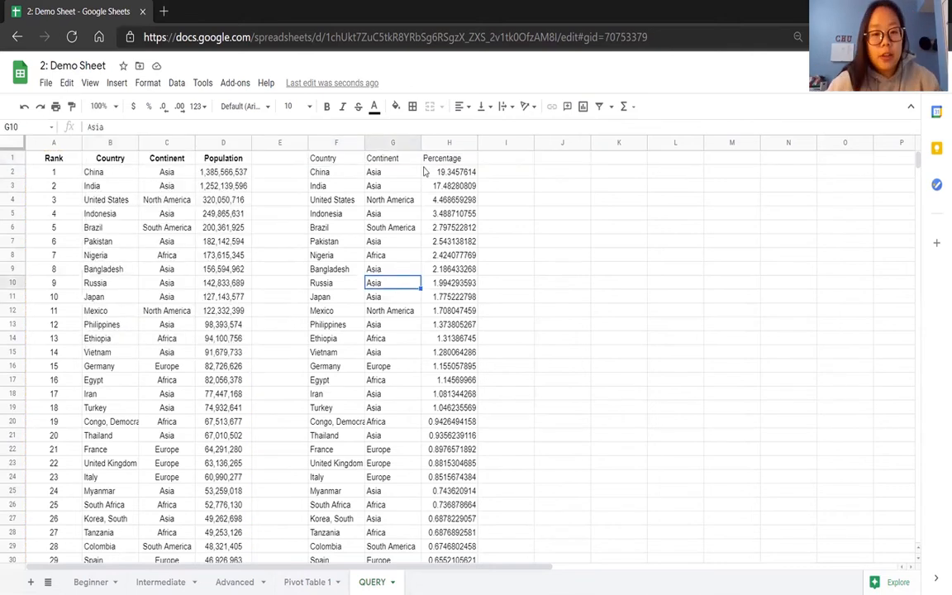
Replace everything after SELECT in the F1 query with "max(D), min(D), avg(D)" to aggregate the population column.
left_click(313, 155)
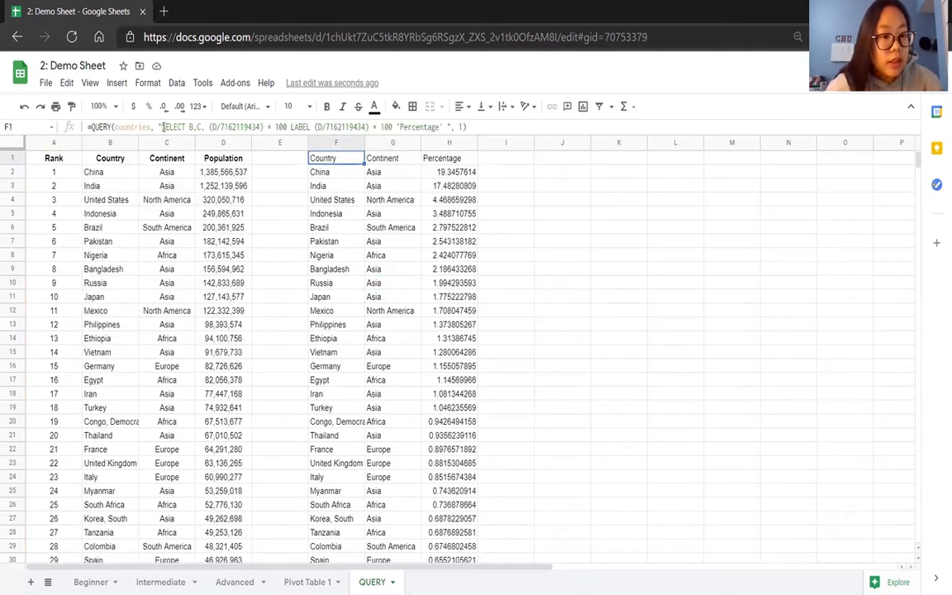
left_click_drag(189, 126, 446, 130)
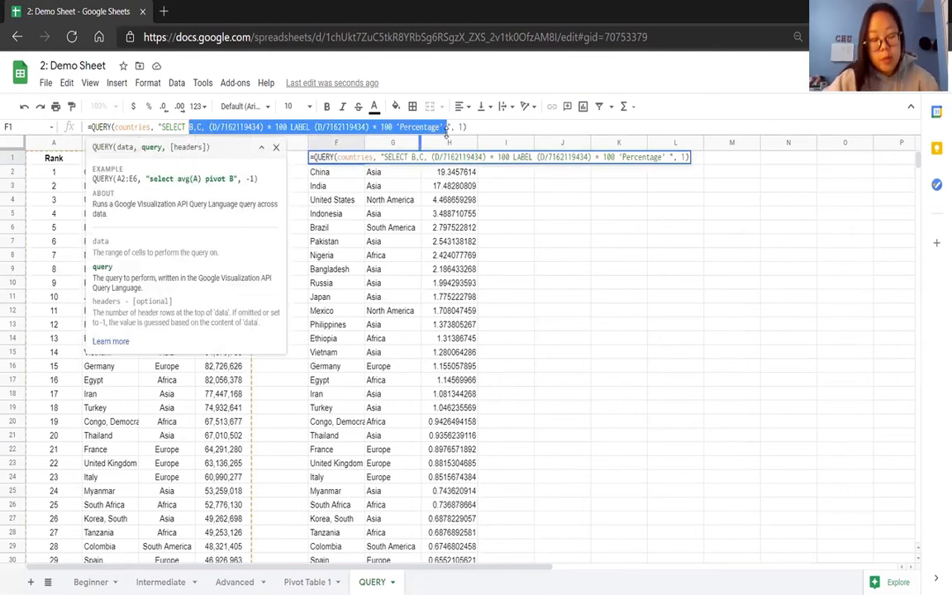
key("BackSpace")
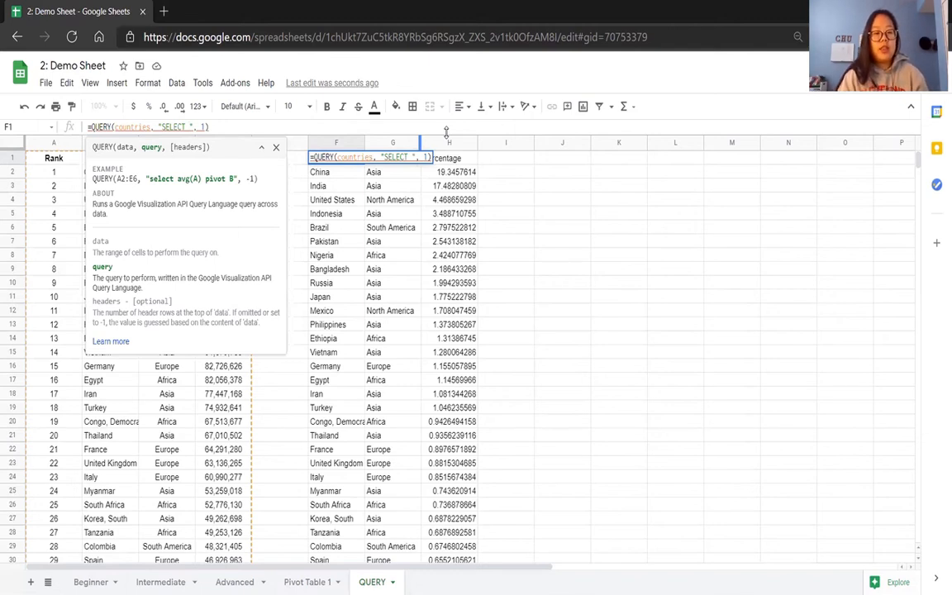
type("max(D")
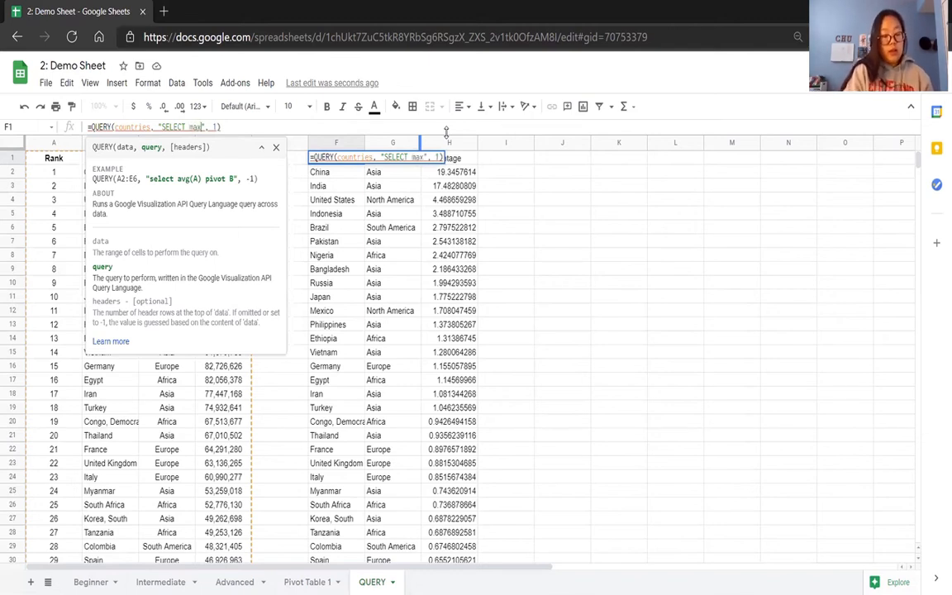
type(")")
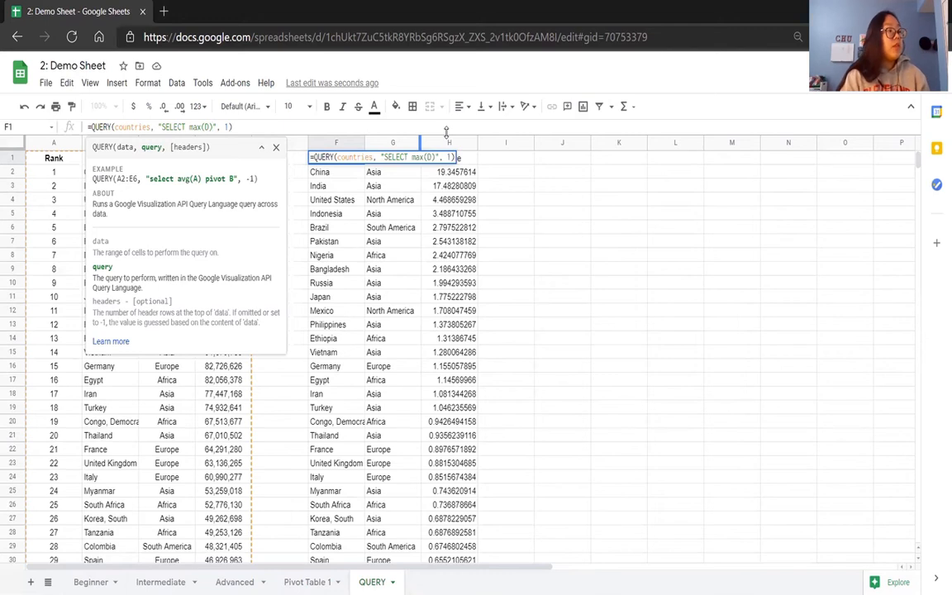
type(", min")
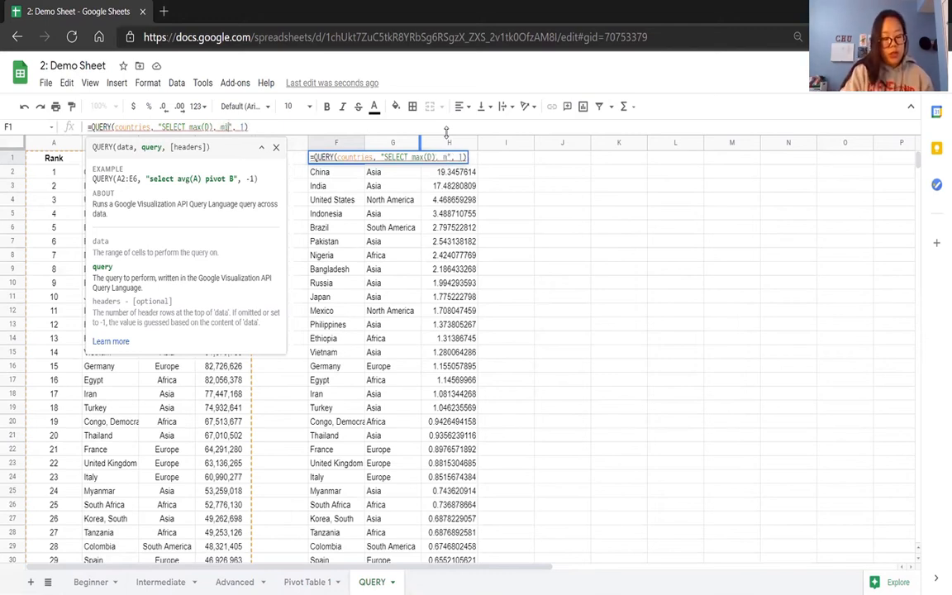
type("(D")
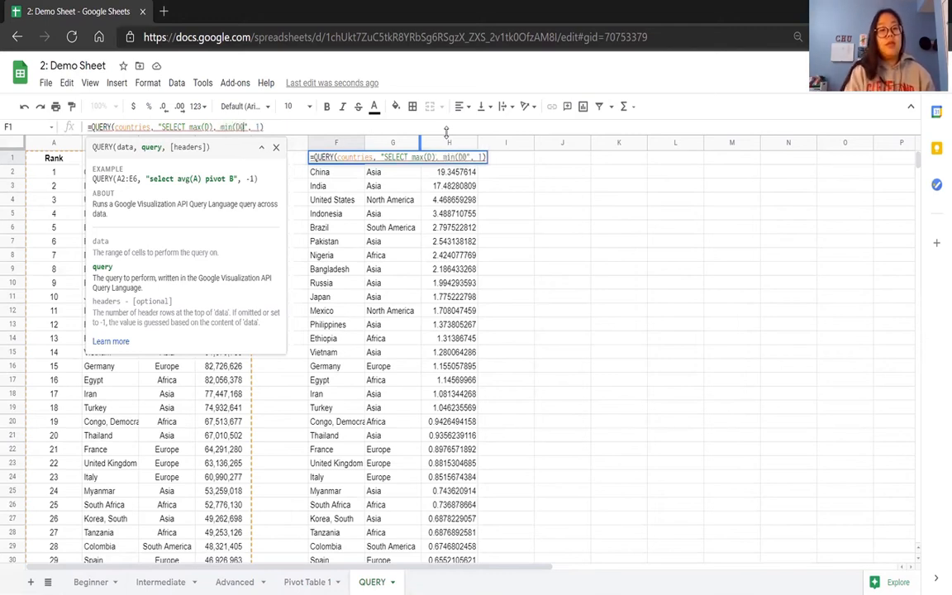
type("), ")
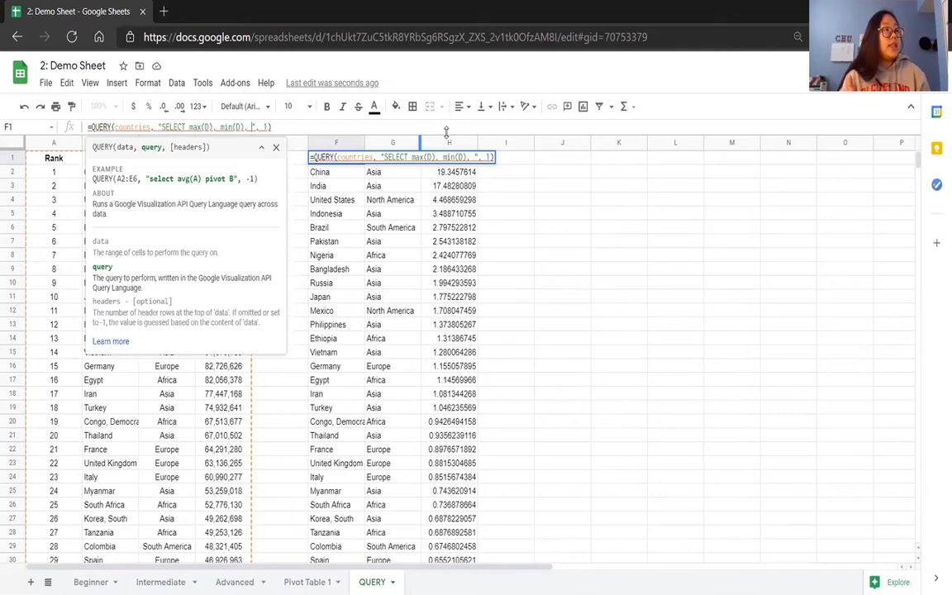
type("avg(D")
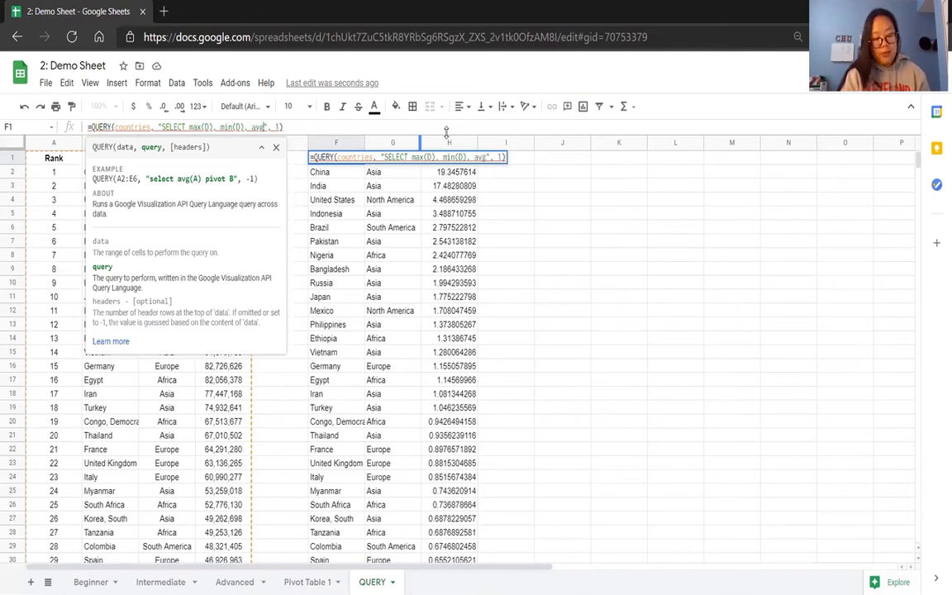
type(")")
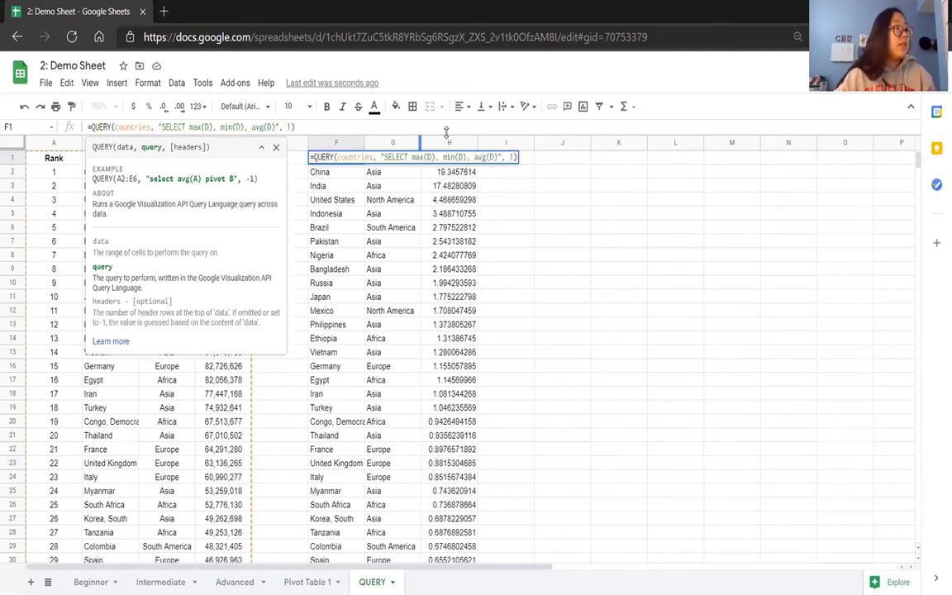
key("Return")
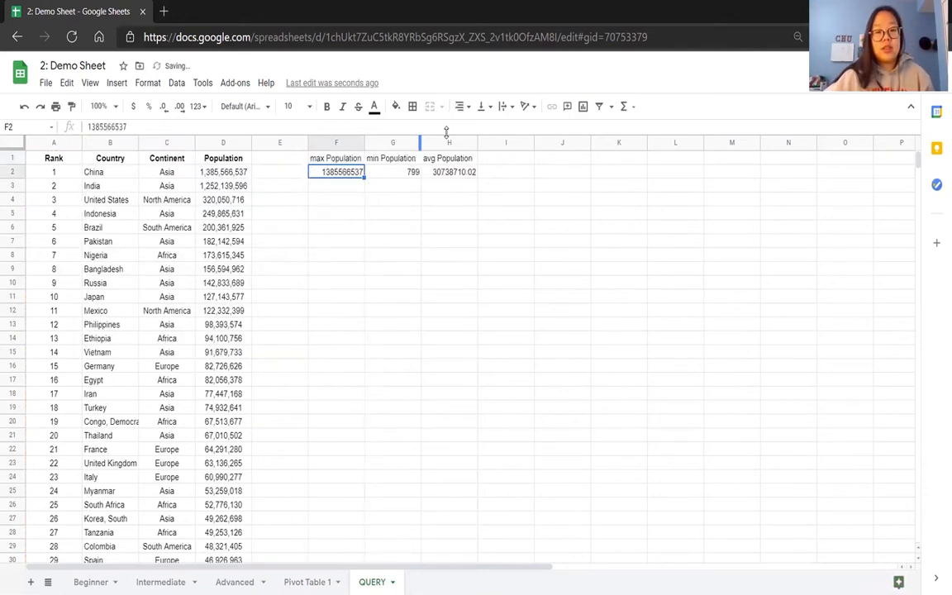
left_click(326, 199)
left_click_drag(332, 159, 453, 165)
left_click(442, 201)
Replace the max, min and avg selection in the F1 query with "C, COUNT(B) GROUP C".
left_click(315, 154)
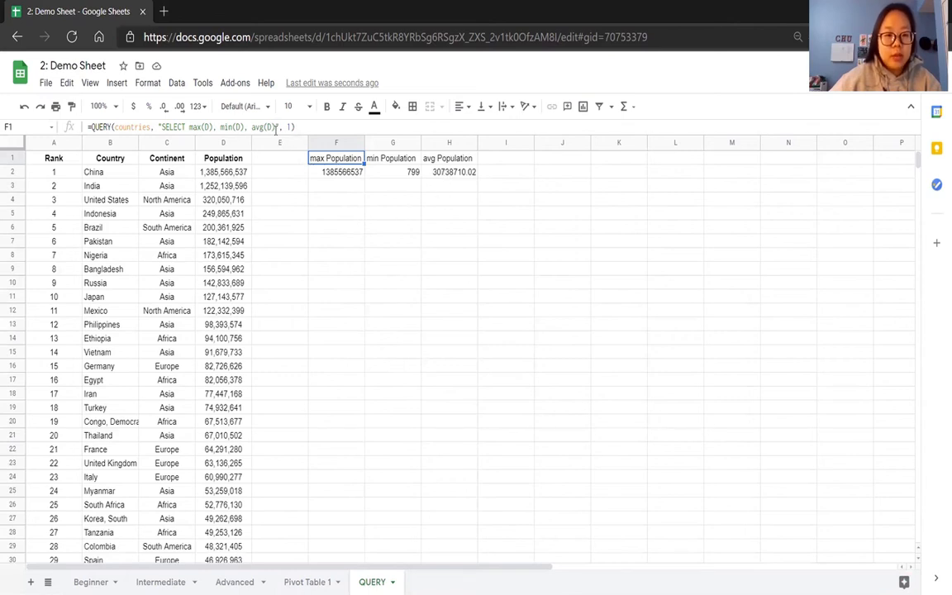
left_click_drag(275, 128, 189, 129)
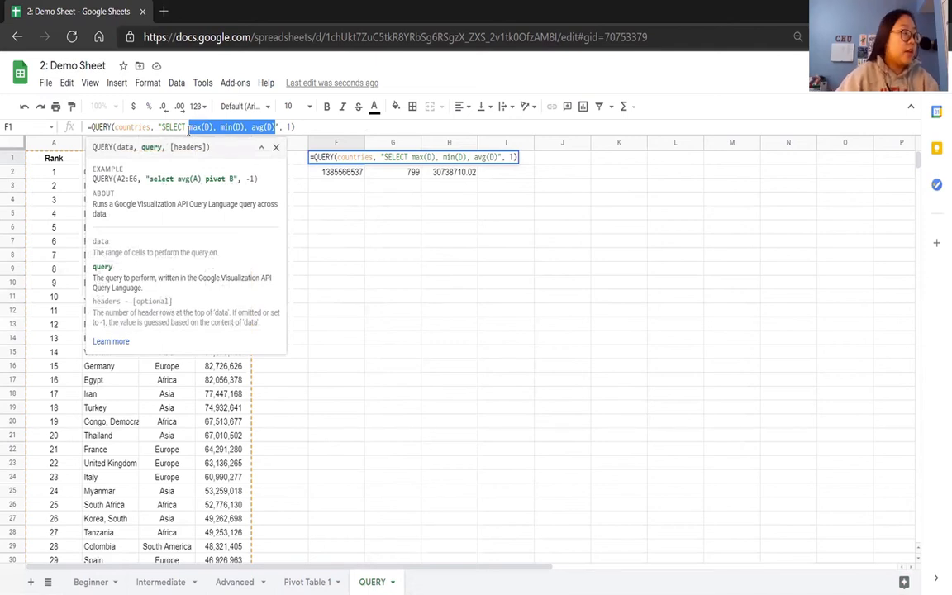
key("BackSpace")
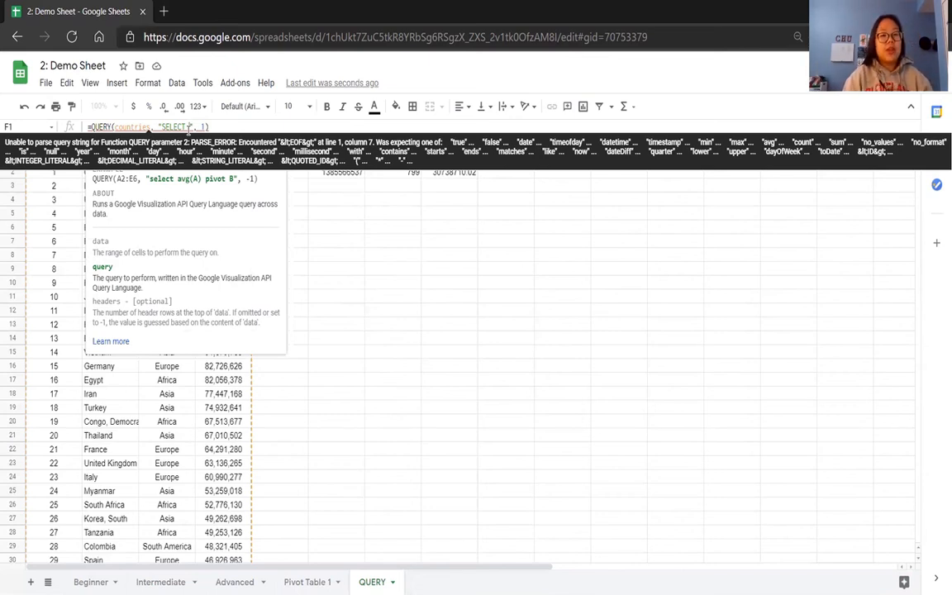
type("C")
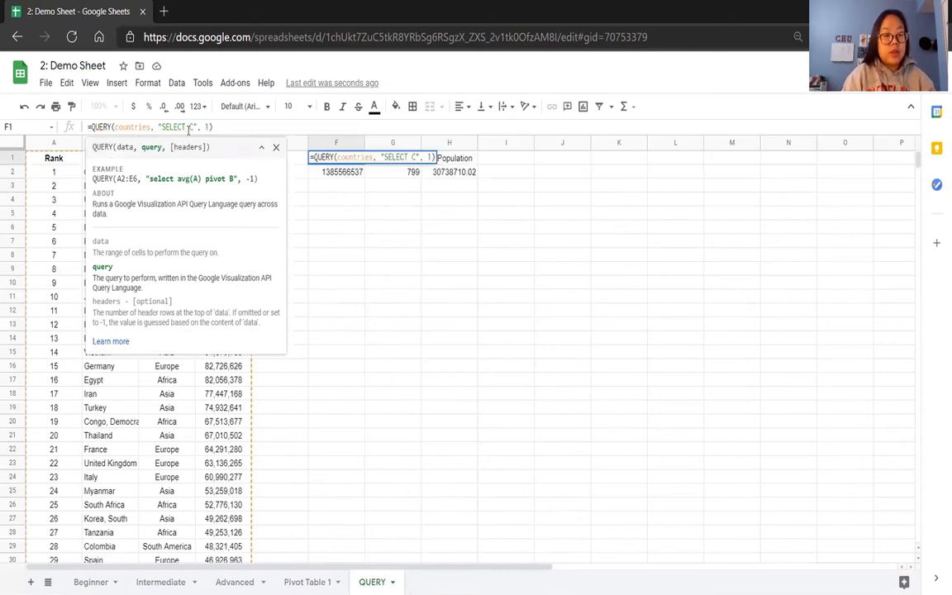
type(",")
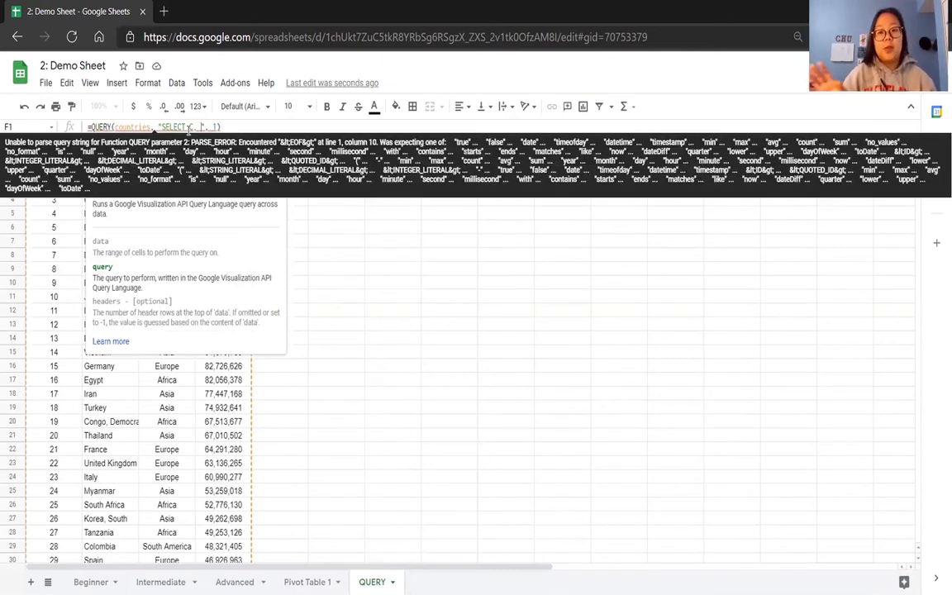
type(" COUNT")
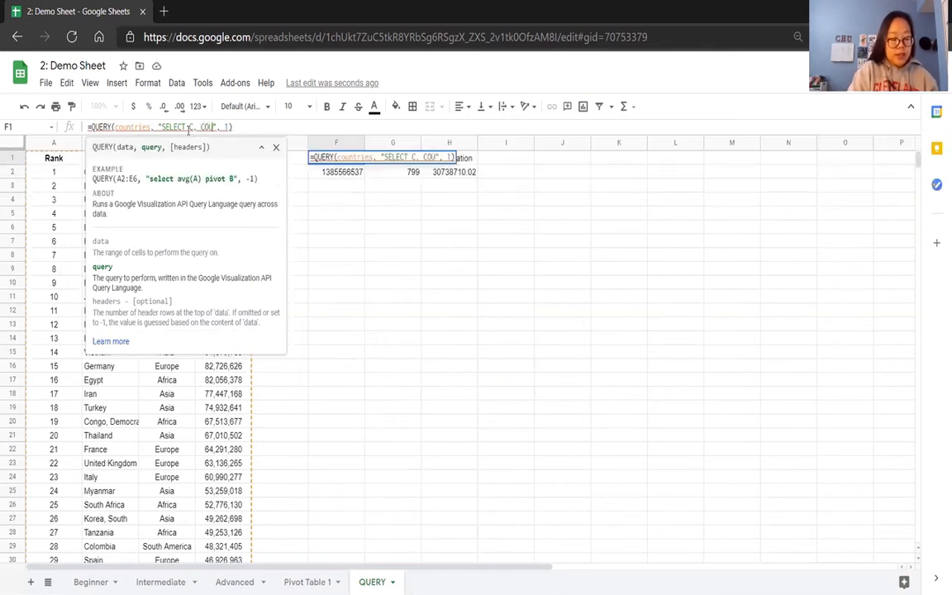
type("(B) ")
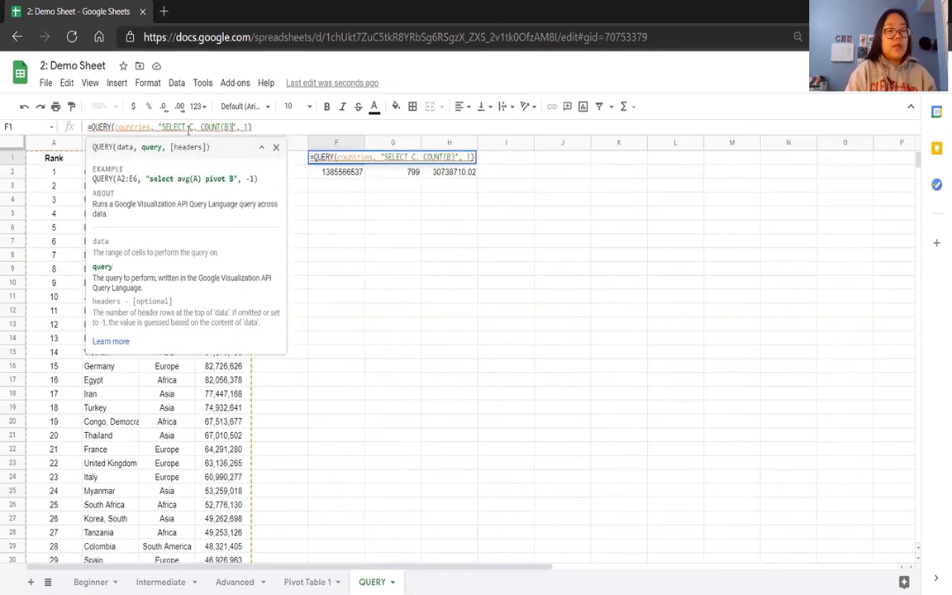
type("GROUP")
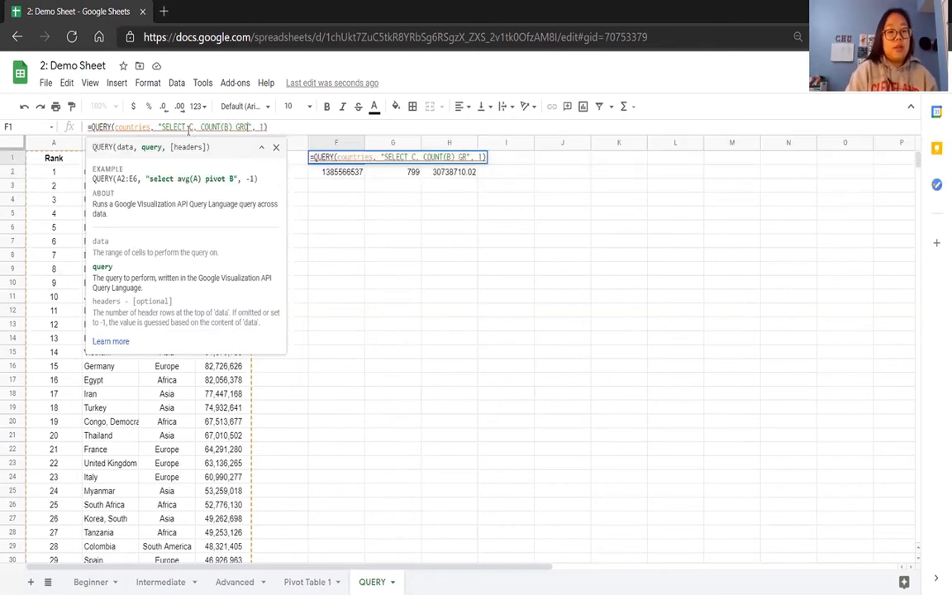
type(" C")
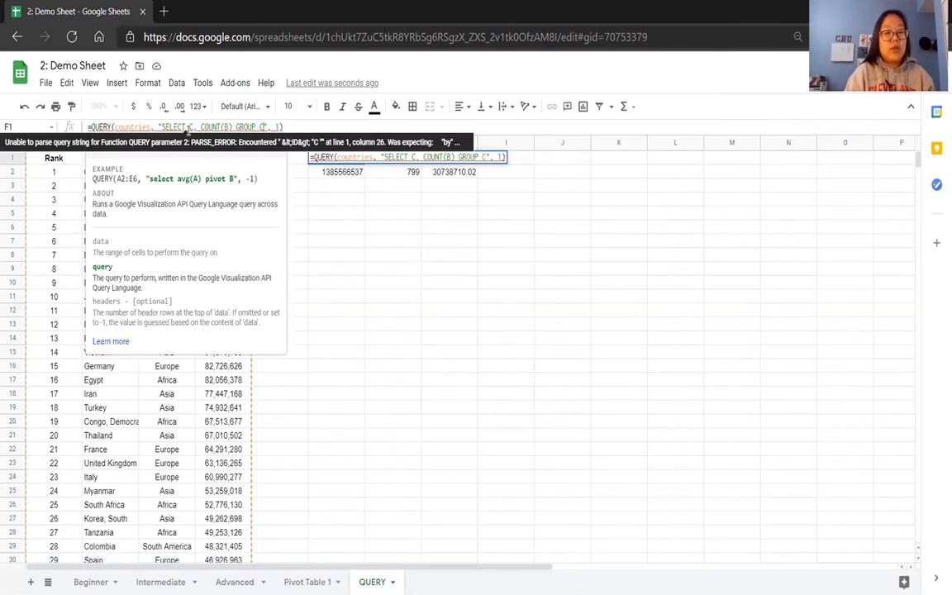
key("Return")
Add the keyword BY before the final C in the F1 query so that the clause reads "GROUP BY C".
left_click(330, 158)
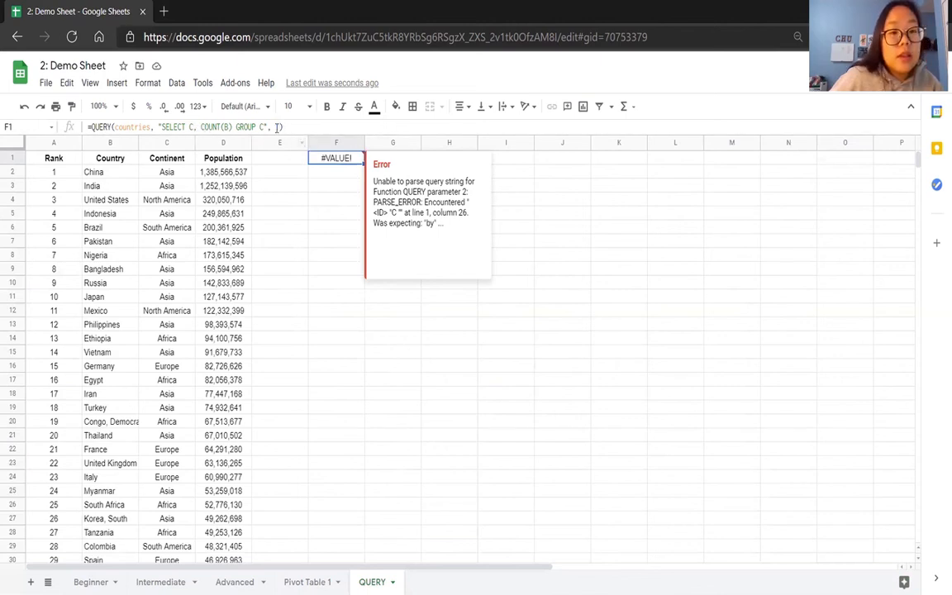
left_click(259, 127)
type("BY")
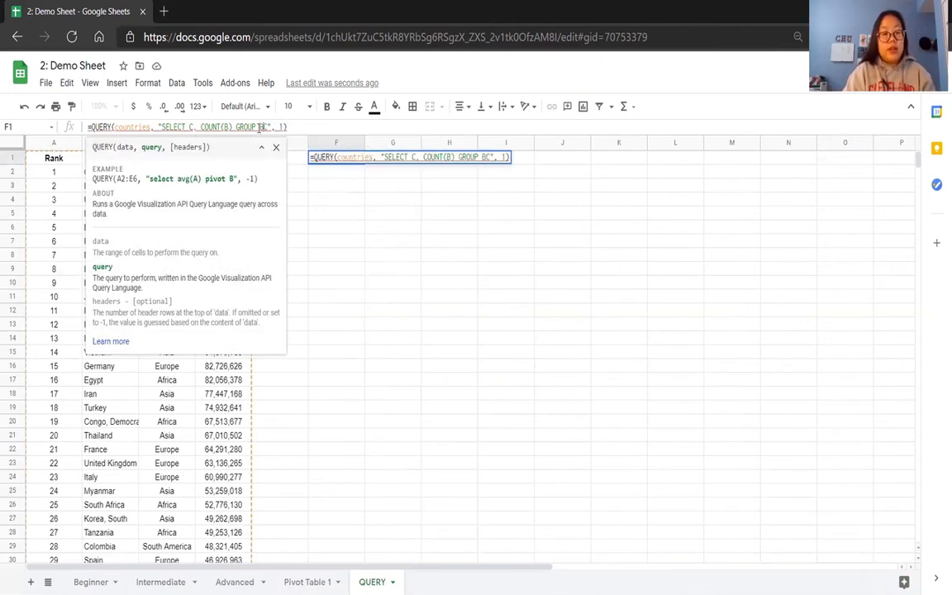
key("Return")
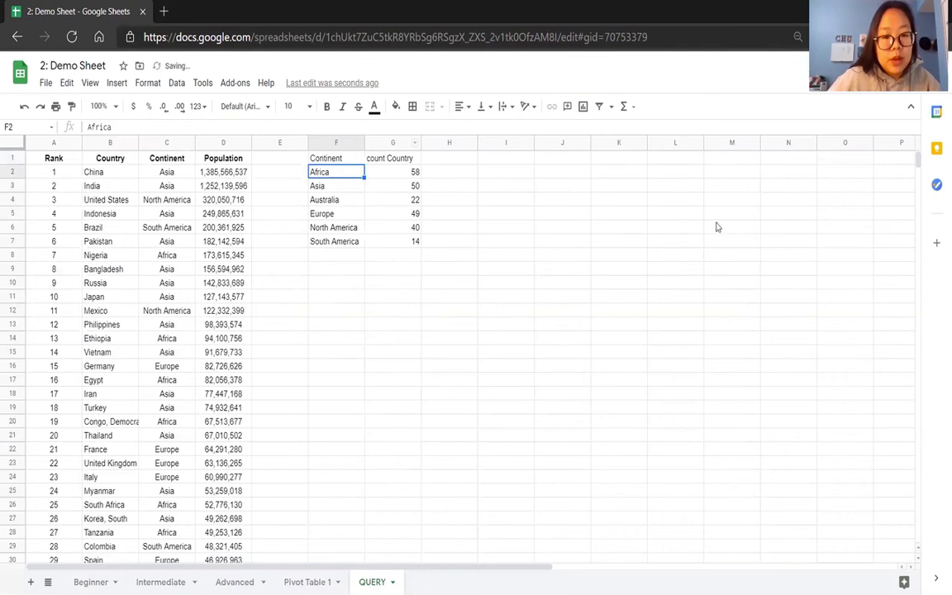
left_click(327, 157)
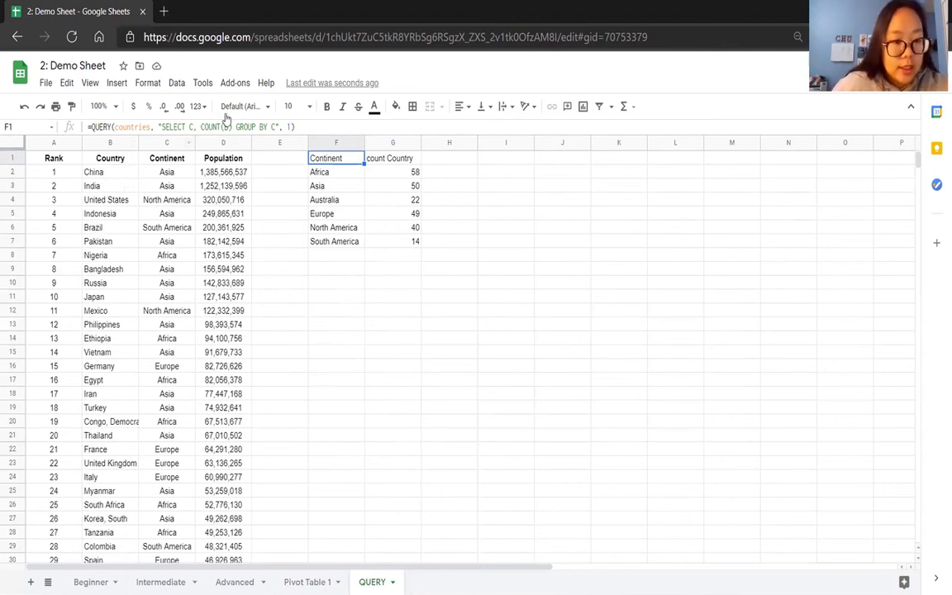
left_click_drag(232, 126, 198, 126)
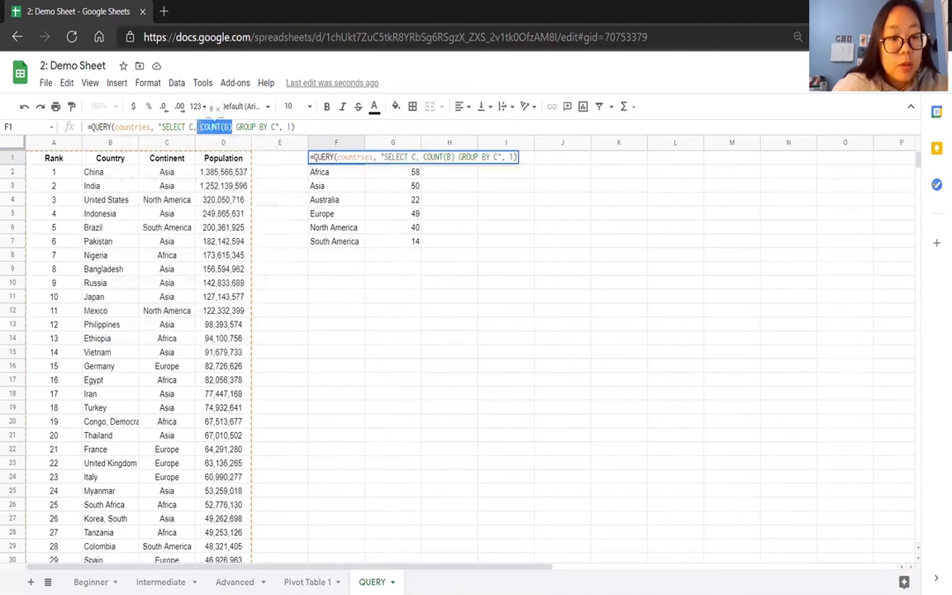
left_click(285, 197)
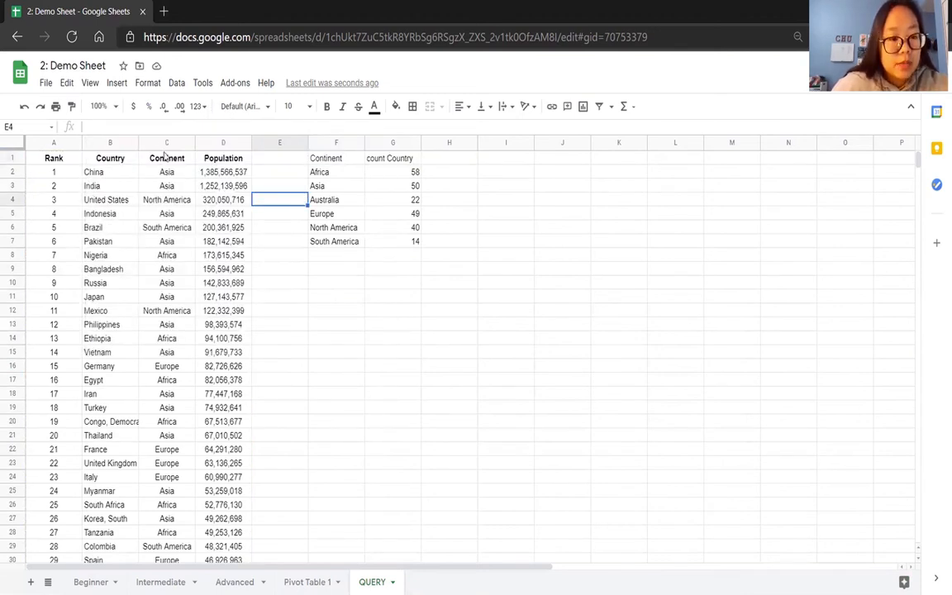
Replace everything after "SELECT C" in the F1 query with ", COUNT(B), MIN(D), MAX(D), AVG(D)".
left_click(326, 159)
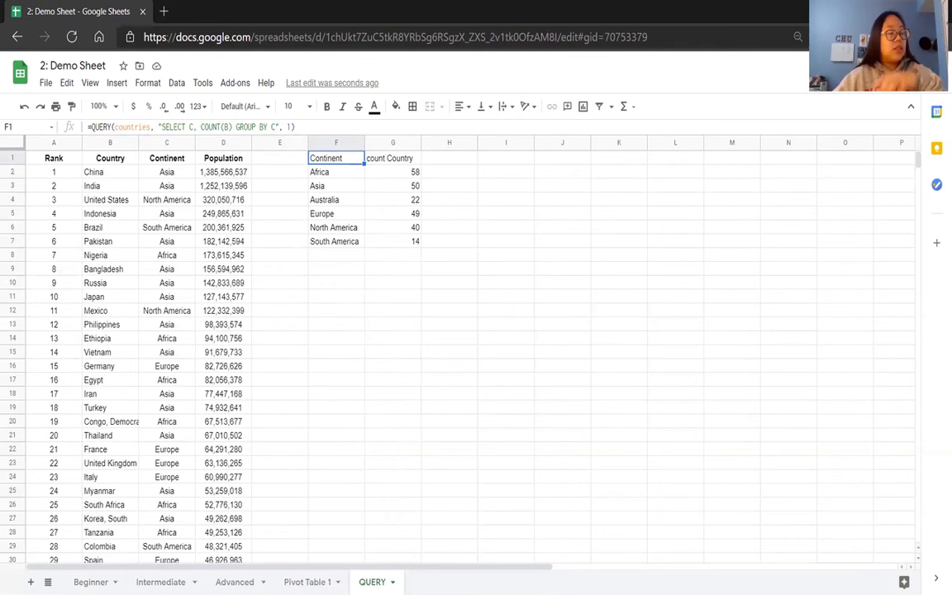
left_click_drag(275, 126, 195, 122)
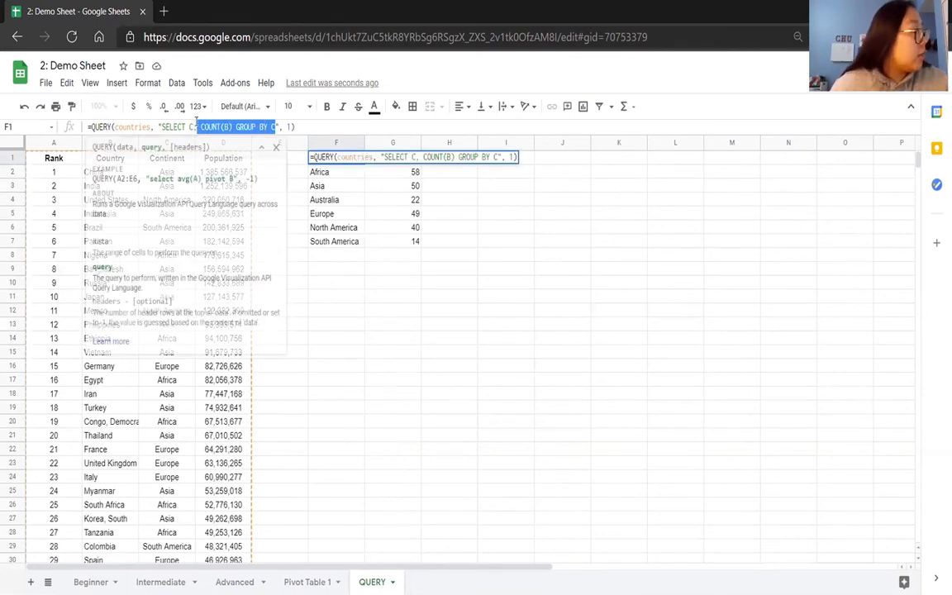
key("BackSpace")
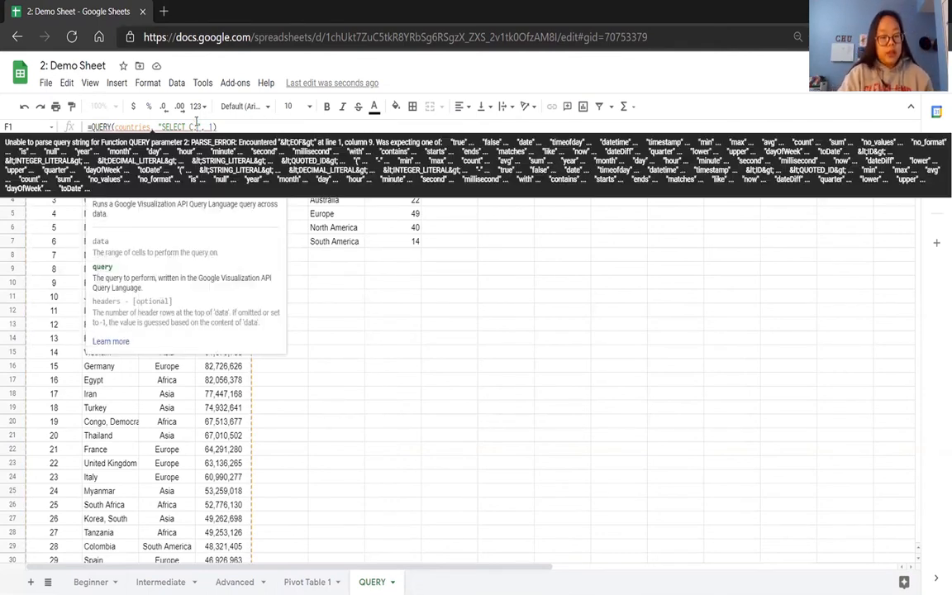
type(", COUNT(b")
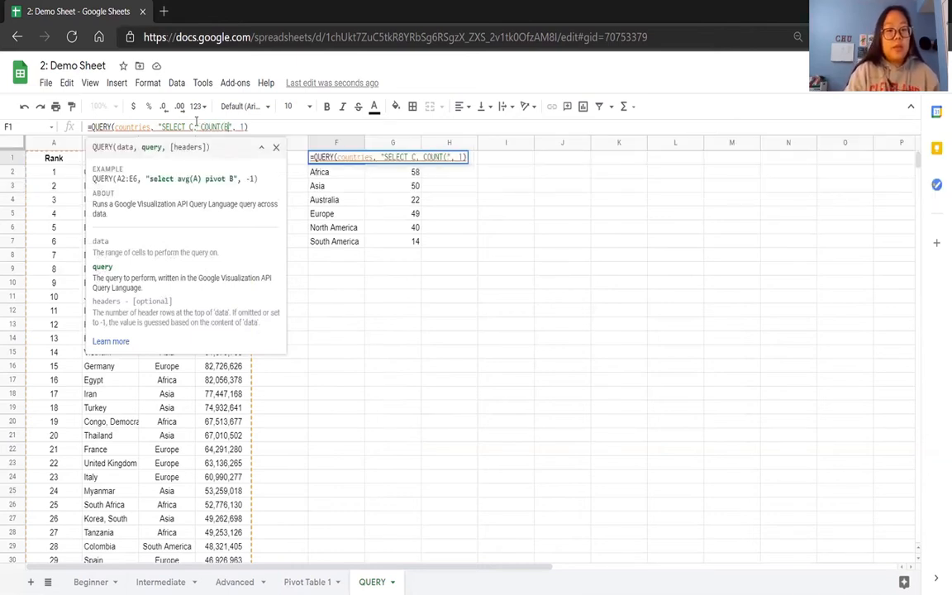
type("), MIN(D")
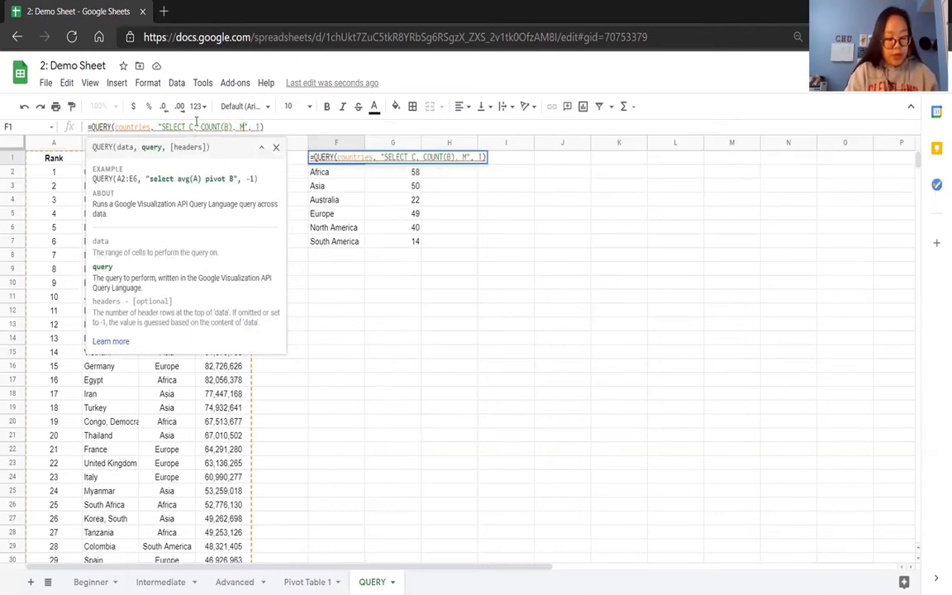
type("), MA")
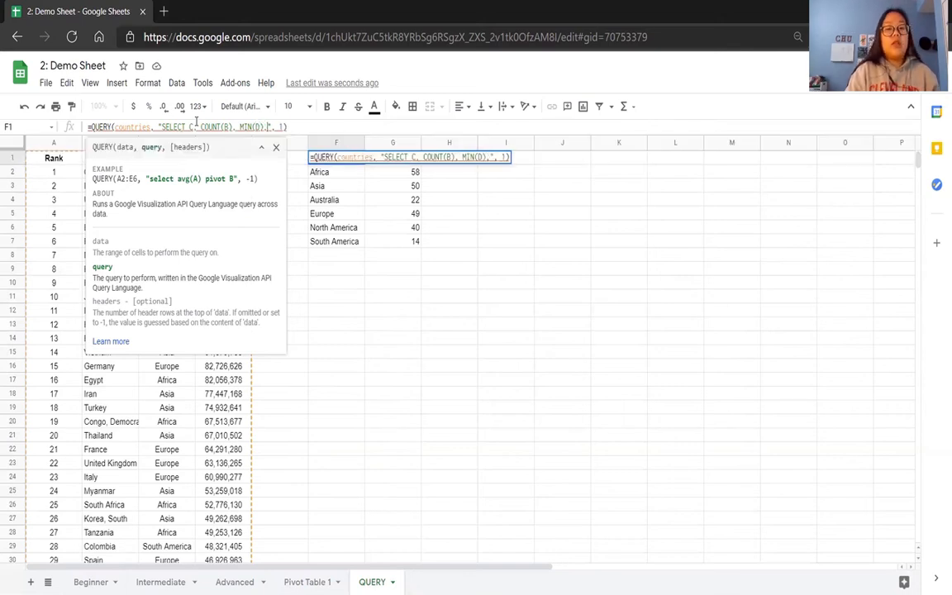
type("X(D), AVG")
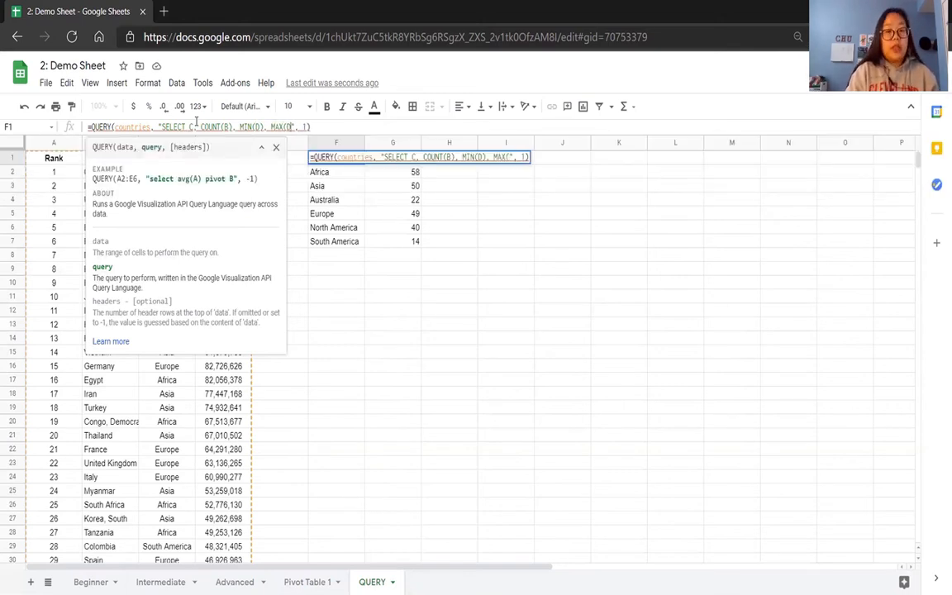
type("(D)")
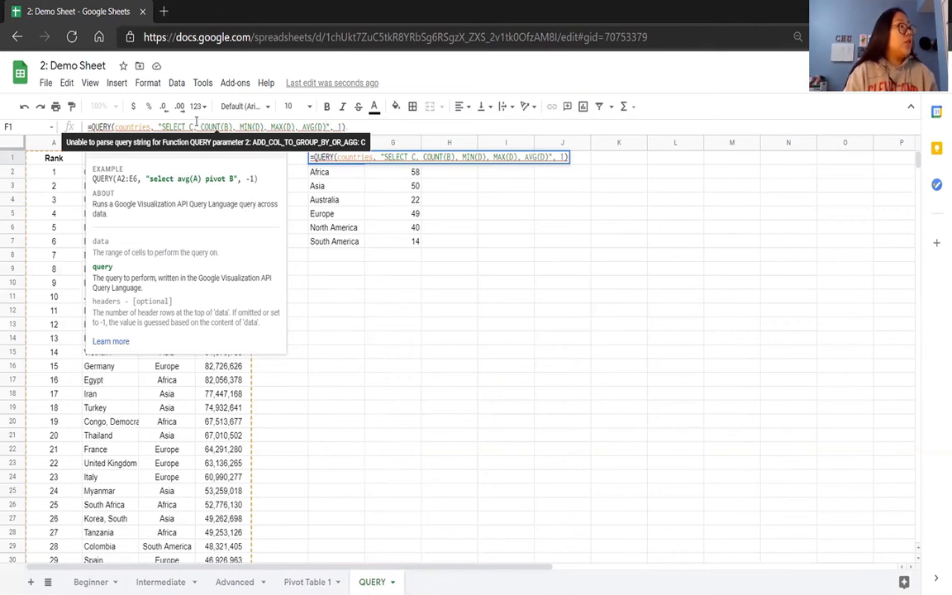
type(" GROUP BY c")
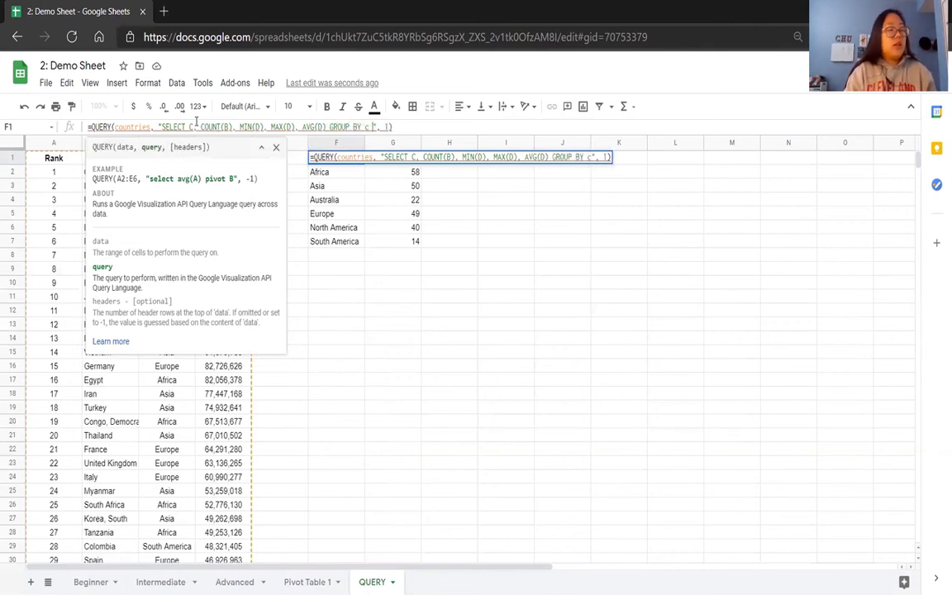
Complete the F1 query with "GROUP BY C ORDER BY AVG(D) DESC LIMIT 3" and commit the formula.
key("BackSpace")
type("C ORDER")
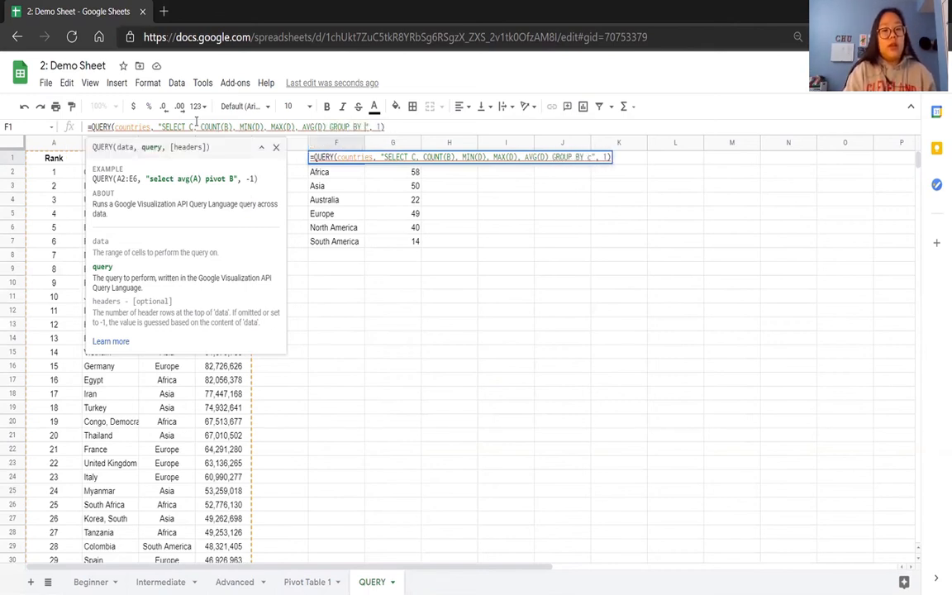
type(" BY AVG(")
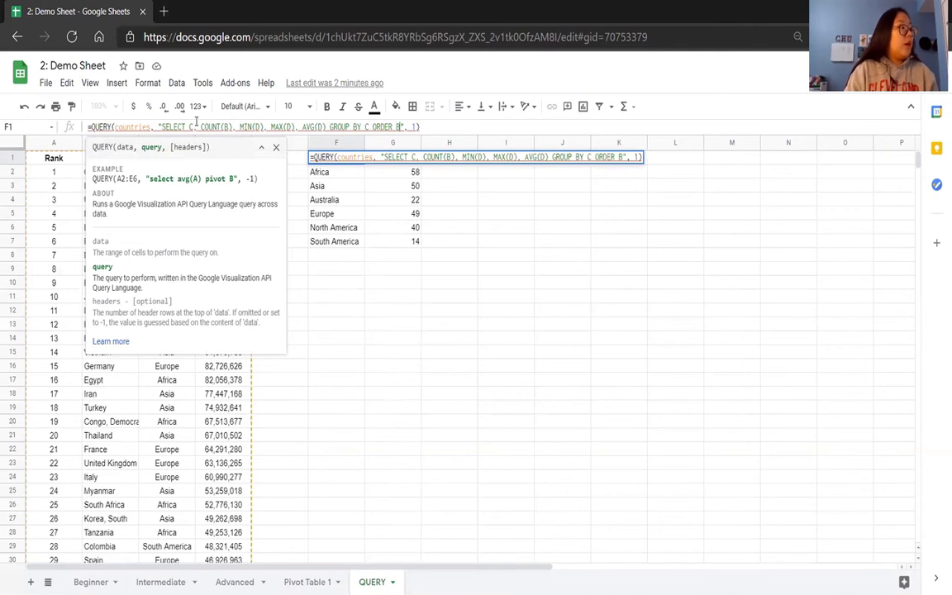
type("D) DESC")
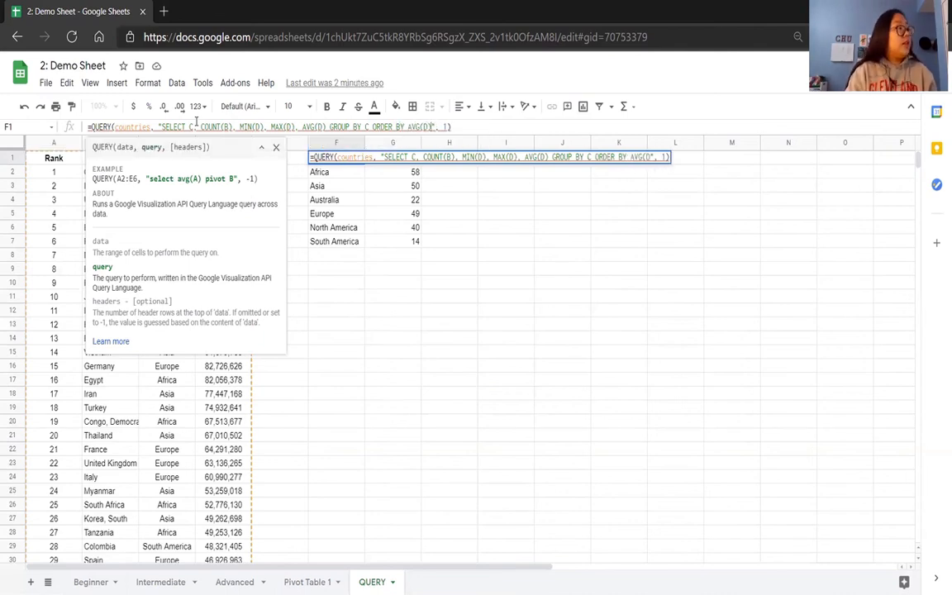
type(" LIMIT 3")
key("Return")
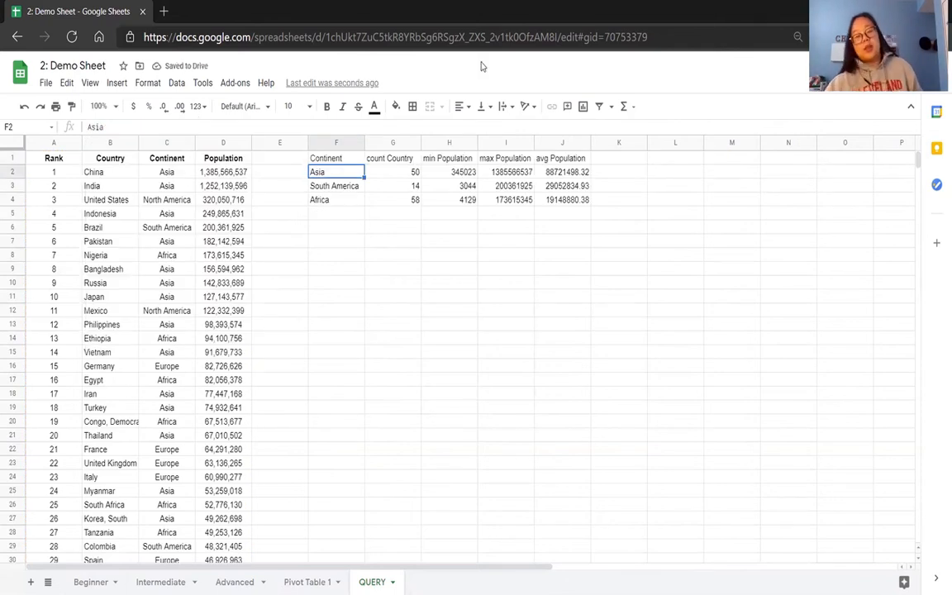
Examine the grouped query output, covering the count, minimum, maximum and average population columns for each continent.
left_click(353, 162)
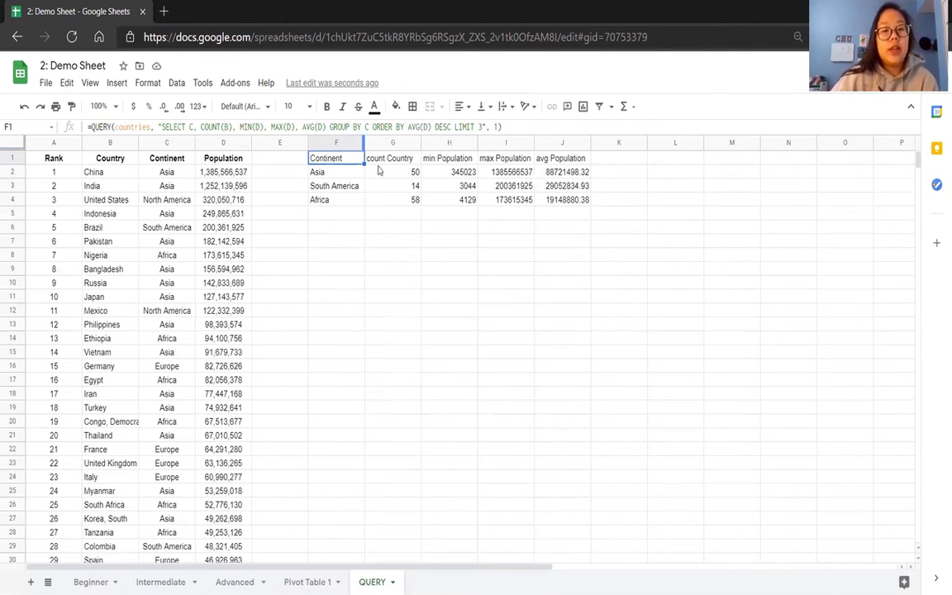
left_click_drag(395, 160, 402, 199)
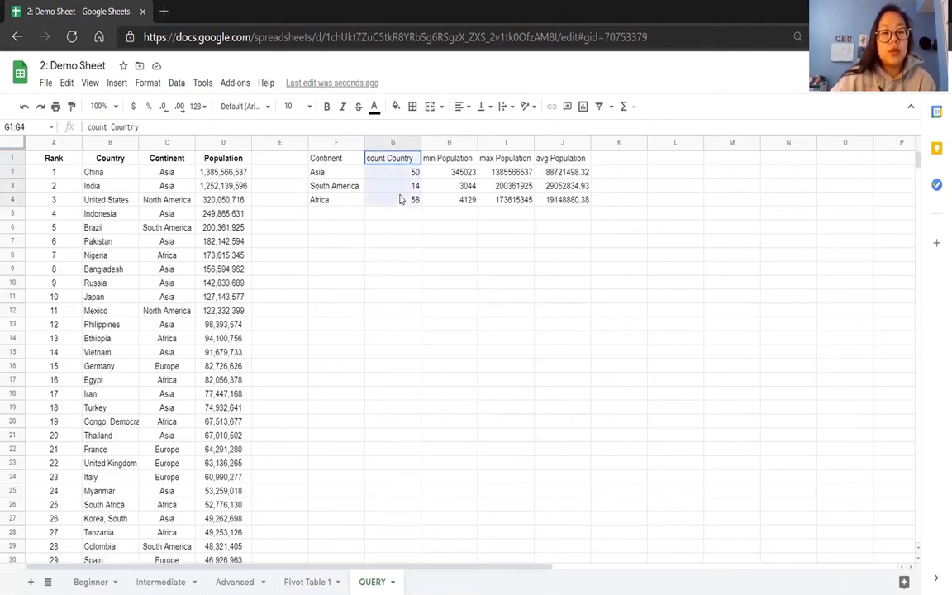
left_click(348, 162)
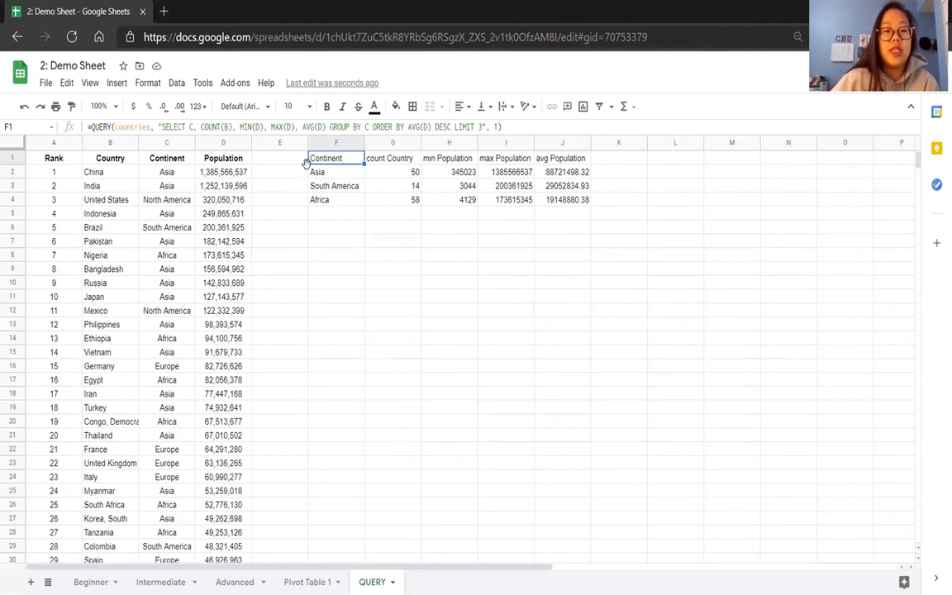
left_click_drag(319, 173, 548, 201)
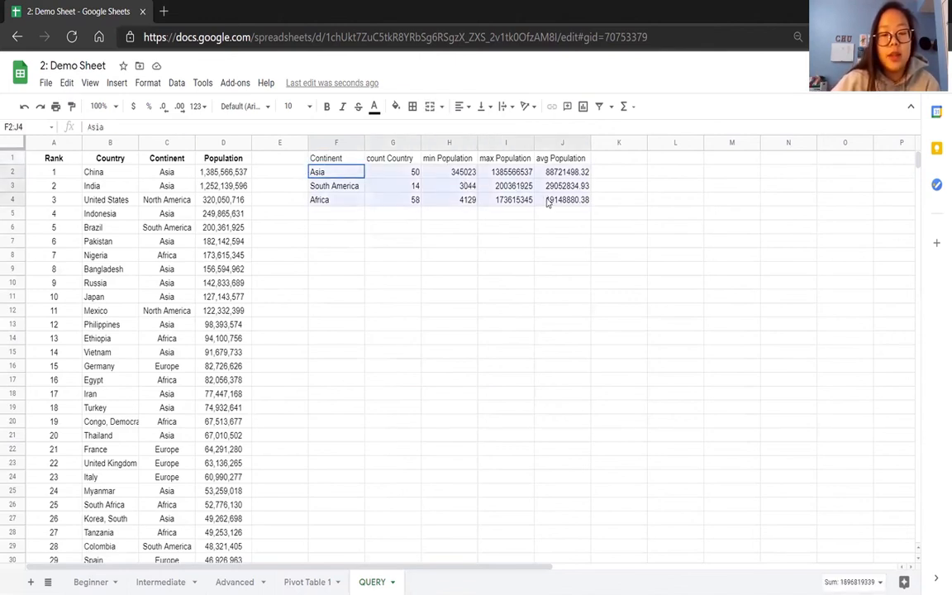
left_click(446, 158)
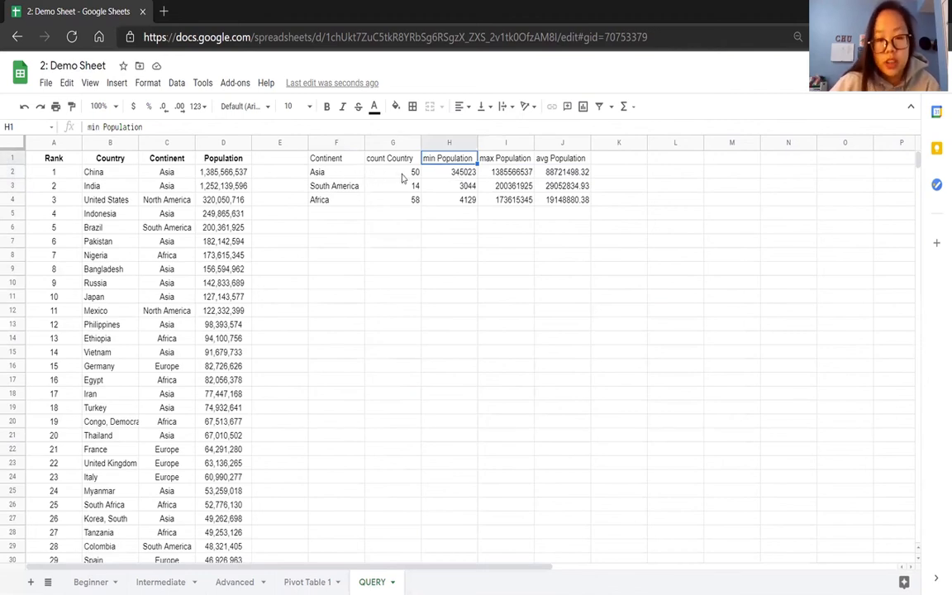
left_click(450, 172)
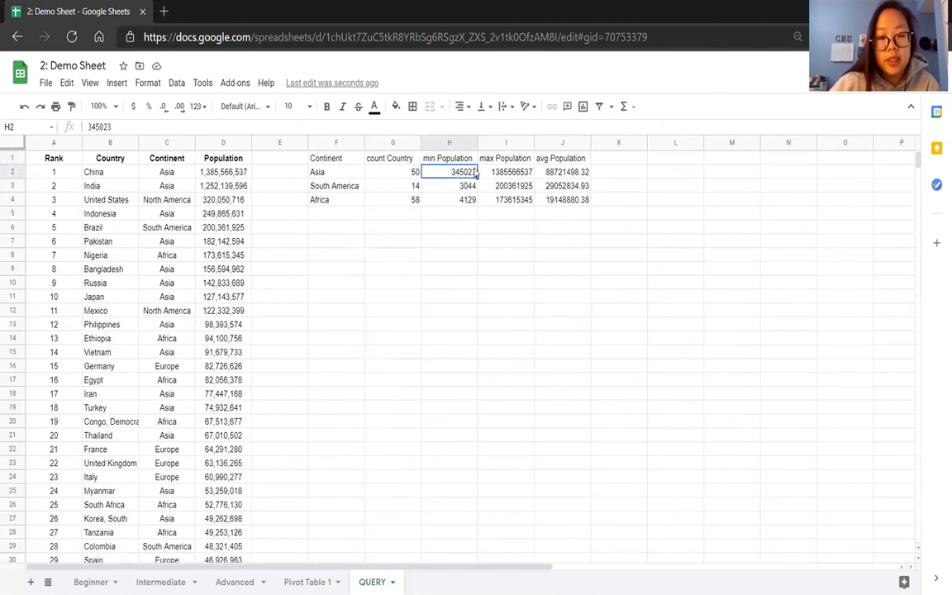
left_click(493, 173)
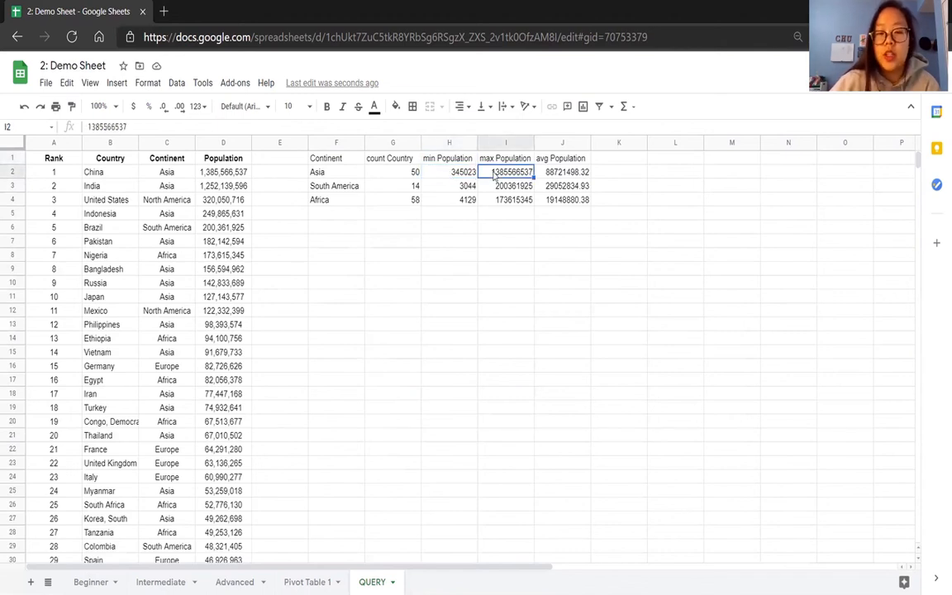
left_click_drag(559, 174, 554, 201)
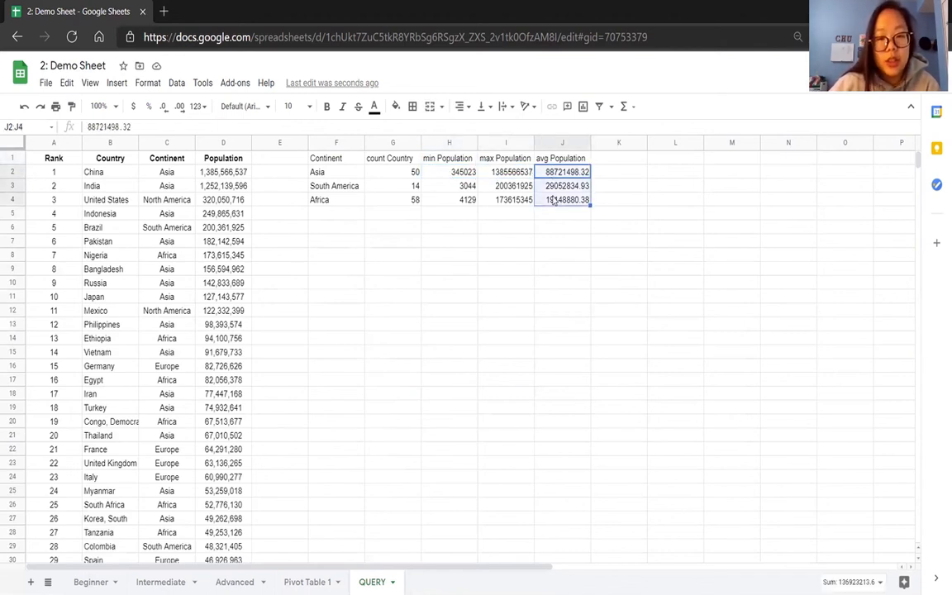
Examine the Continent column of the query output and the MIN, MAX and AVG part of the F1 formula, leaving the formula unedited.
left_click(314, 157)
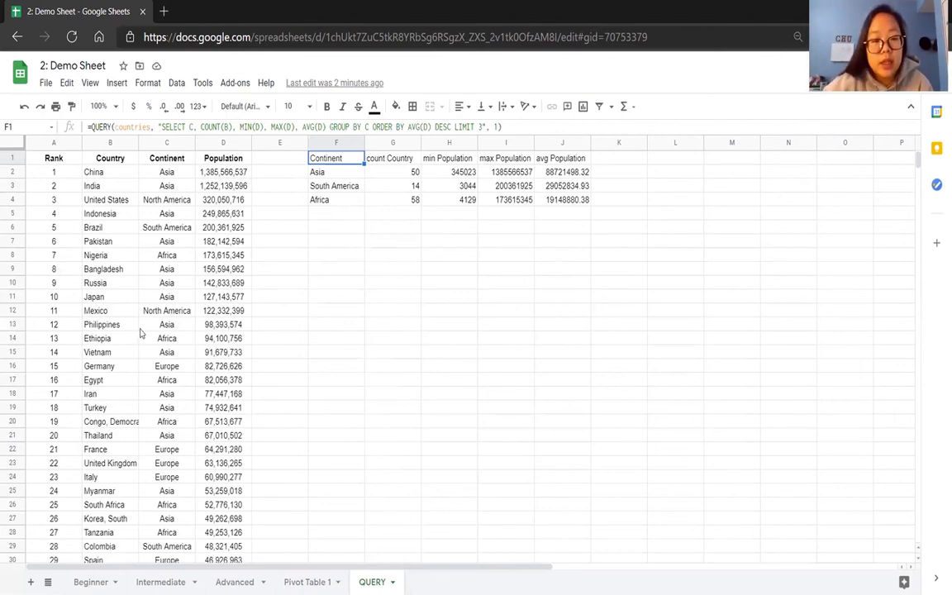
left_click_drag(327, 171, 334, 239)
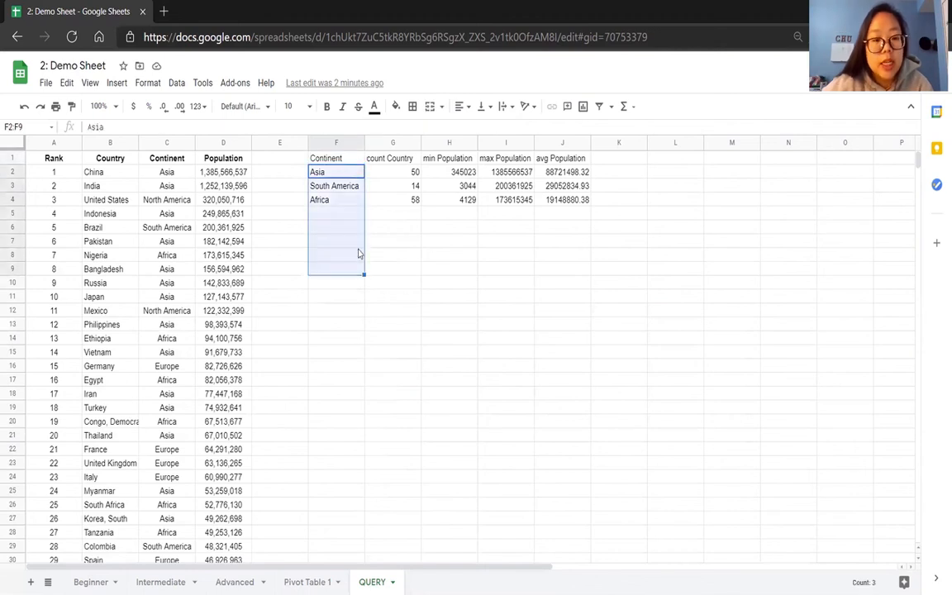
left_click(353, 175)
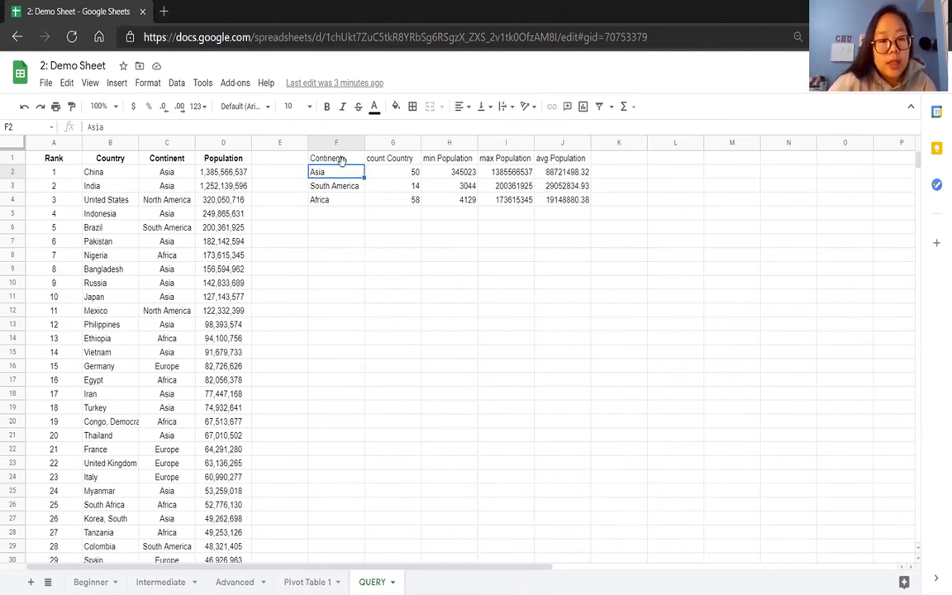
left_click(312, 154)
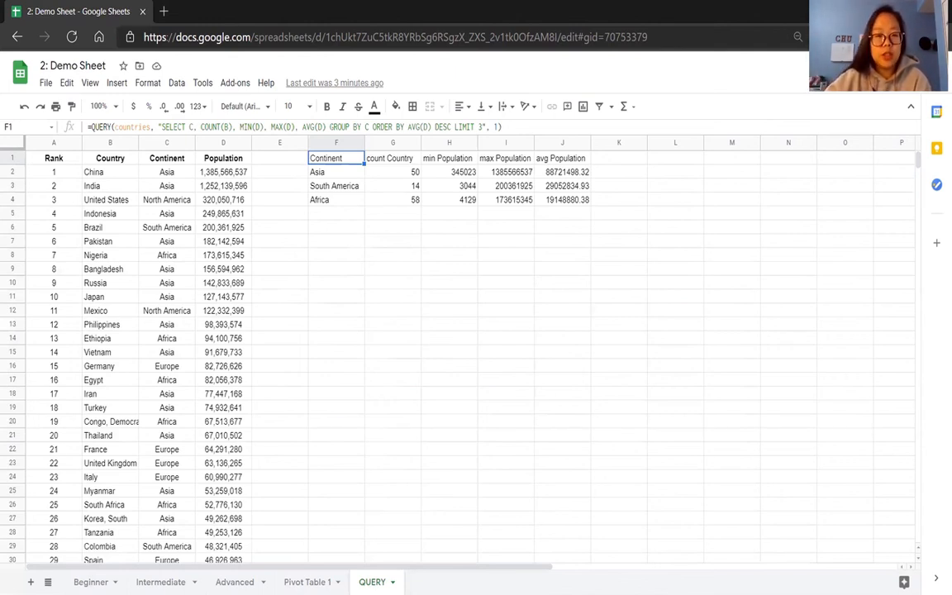
left_click_drag(239, 127, 327, 127)
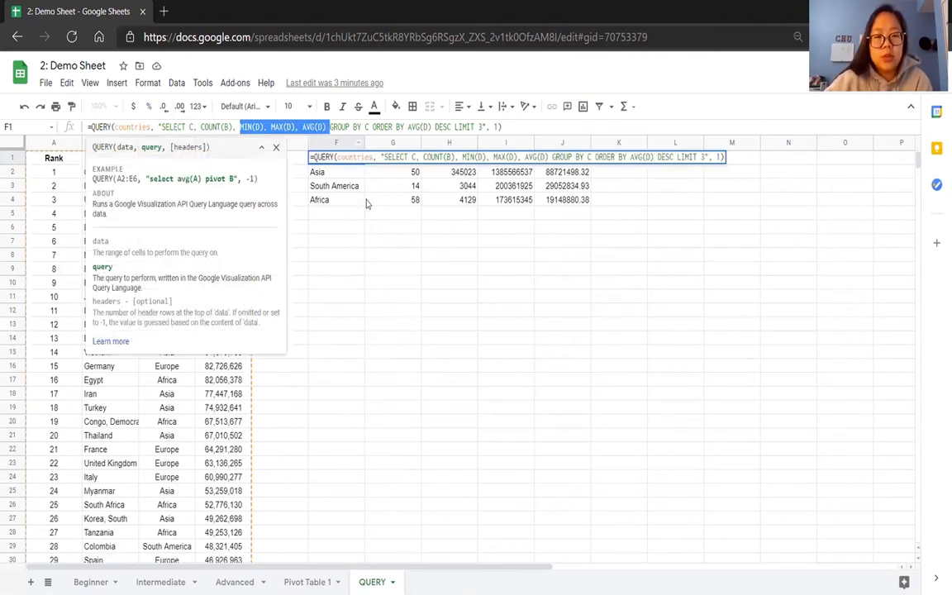
key("Escape")
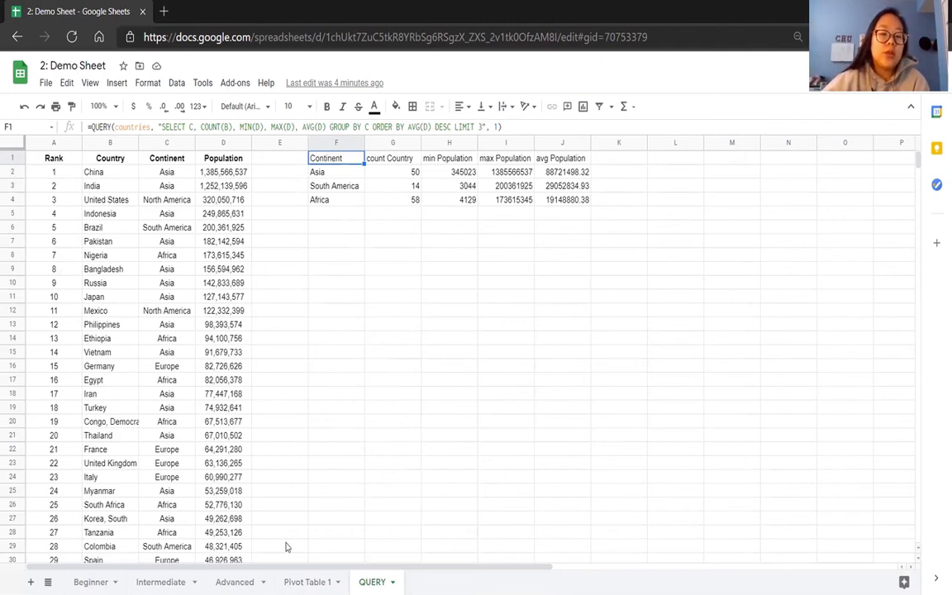
Remove the Country row grouping from the pivot table on the Pivot Table 1 sheet.
left_click(234, 582)
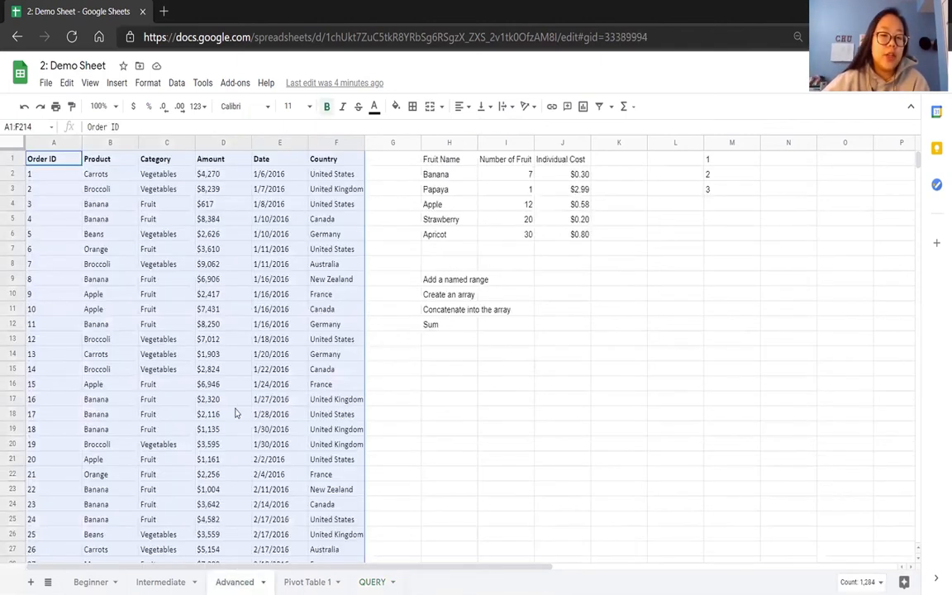
left_click(318, 579)
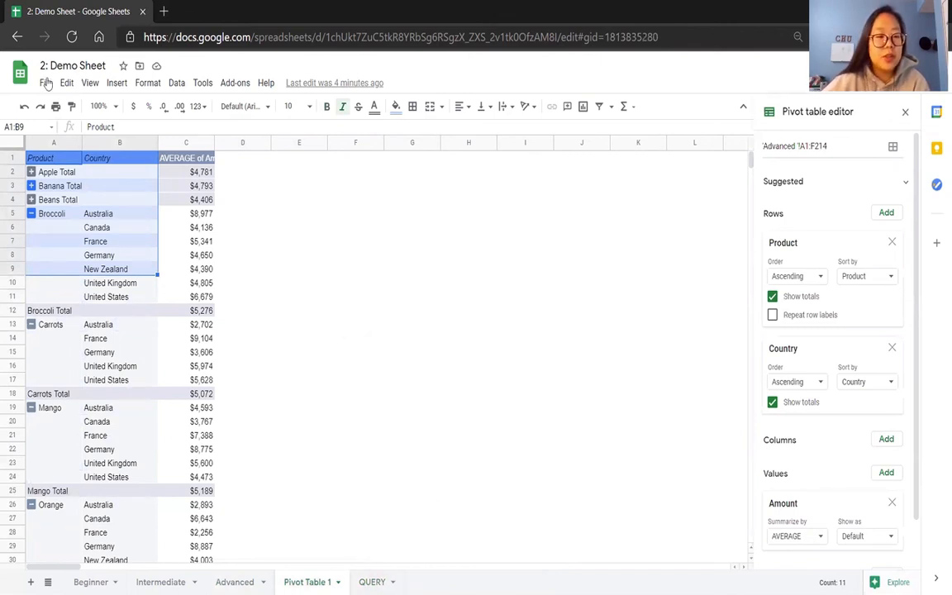
left_click(891, 348)
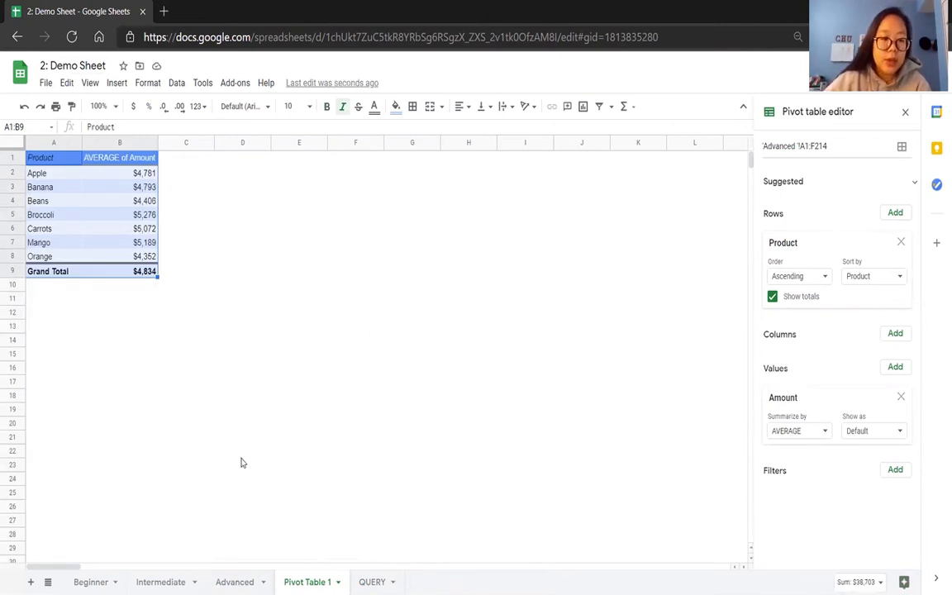
left_click(372, 581)
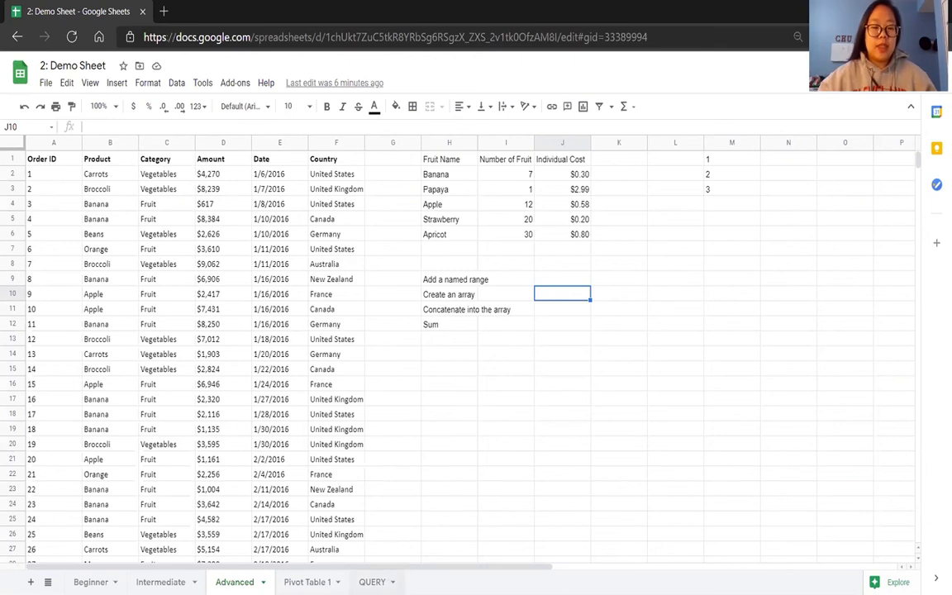
Define the order data A1:F214 on the Advanced sheet as a named range called food, and close the named ranges list.
left_click(44, 163)
key("ctrl+a")
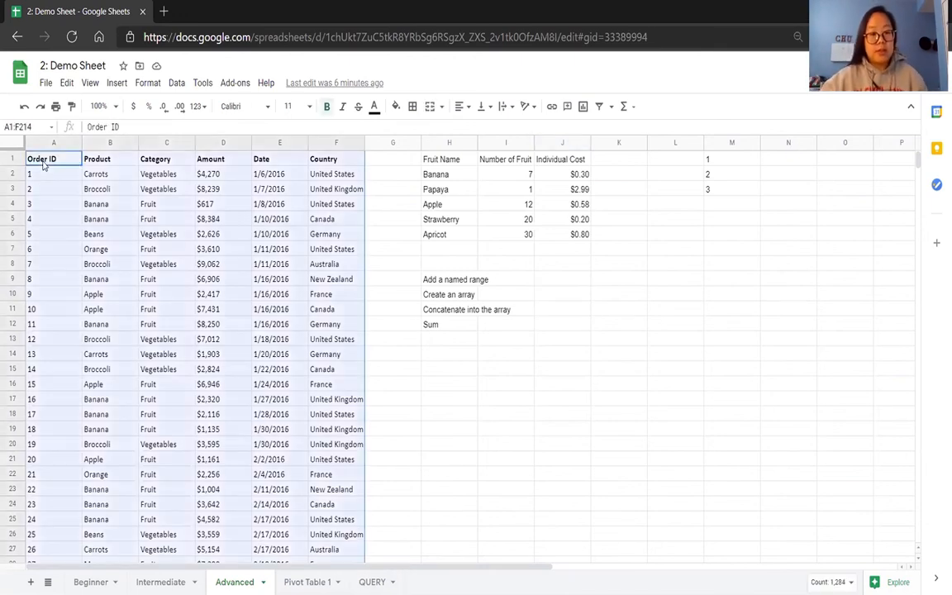
left_click(177, 82)
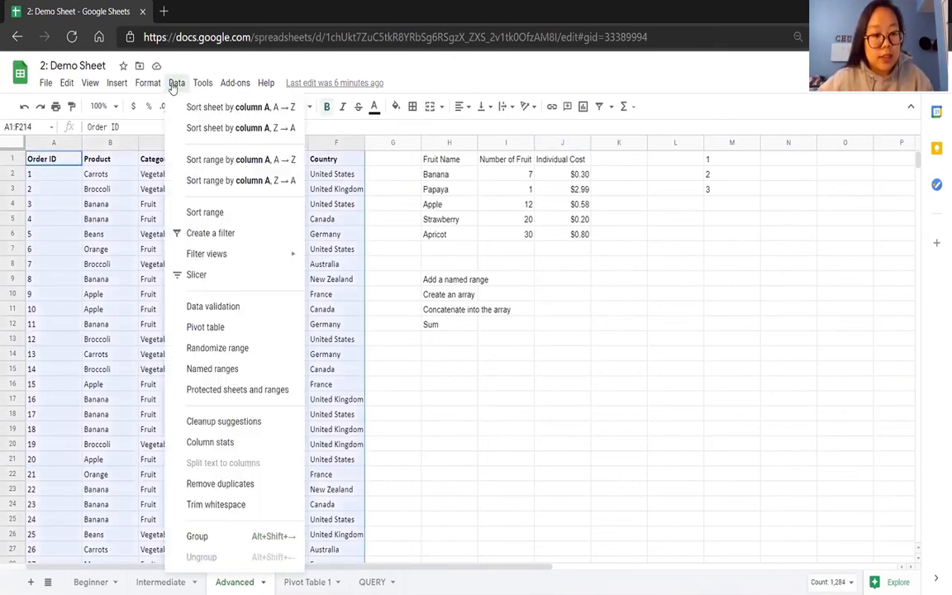
left_click(203, 370)
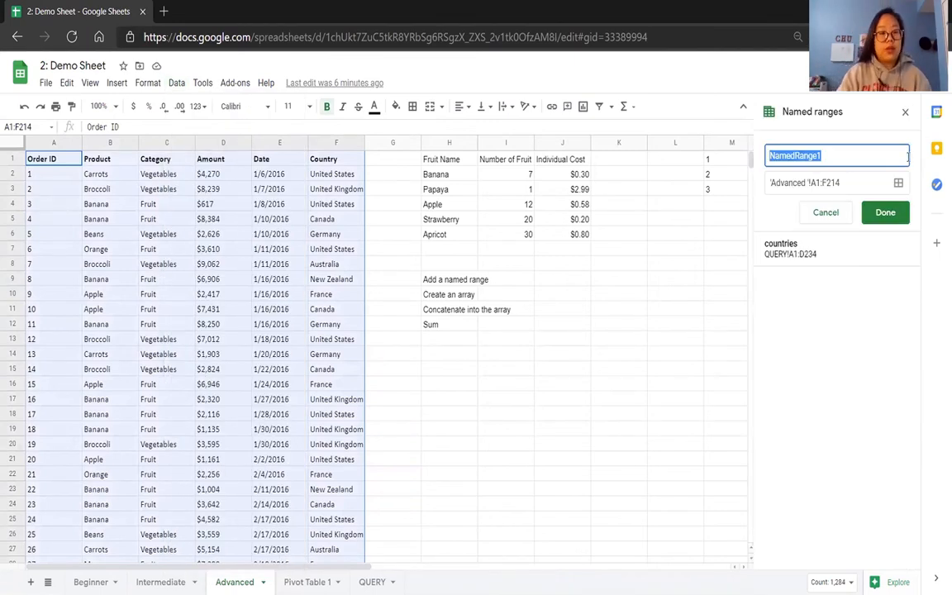
key("BackSpace")
type("fr")
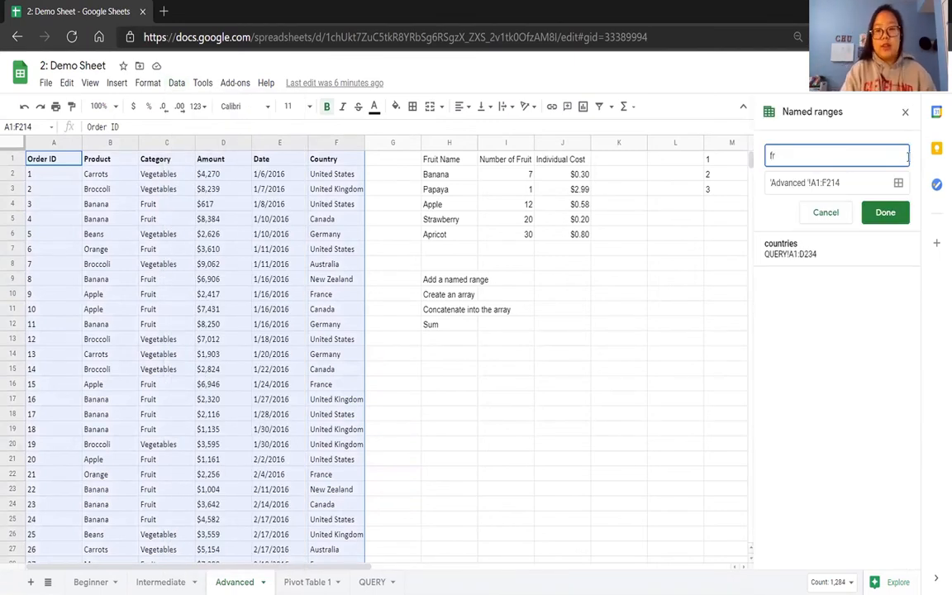
key("BackSpace")
type("ood")
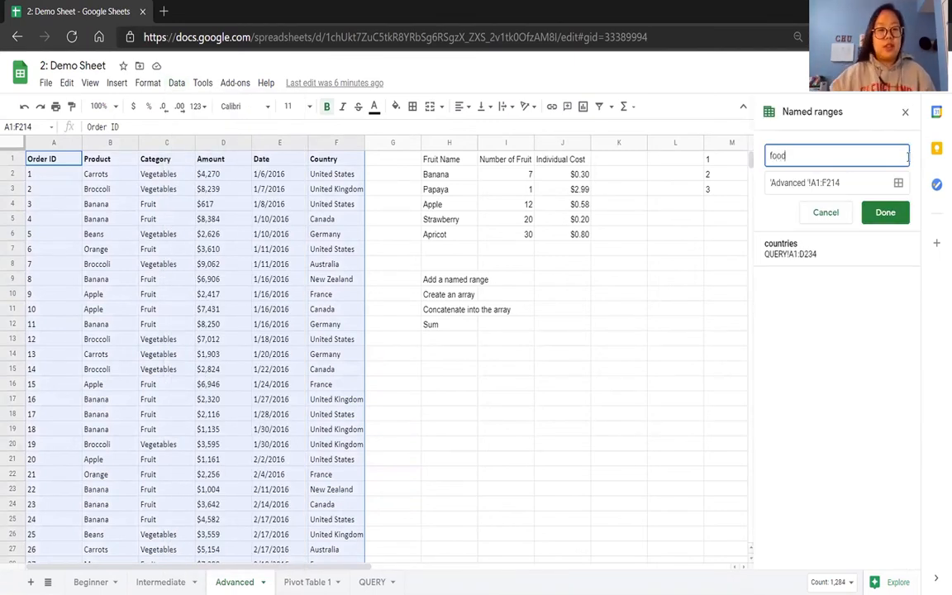
left_click(888, 213)
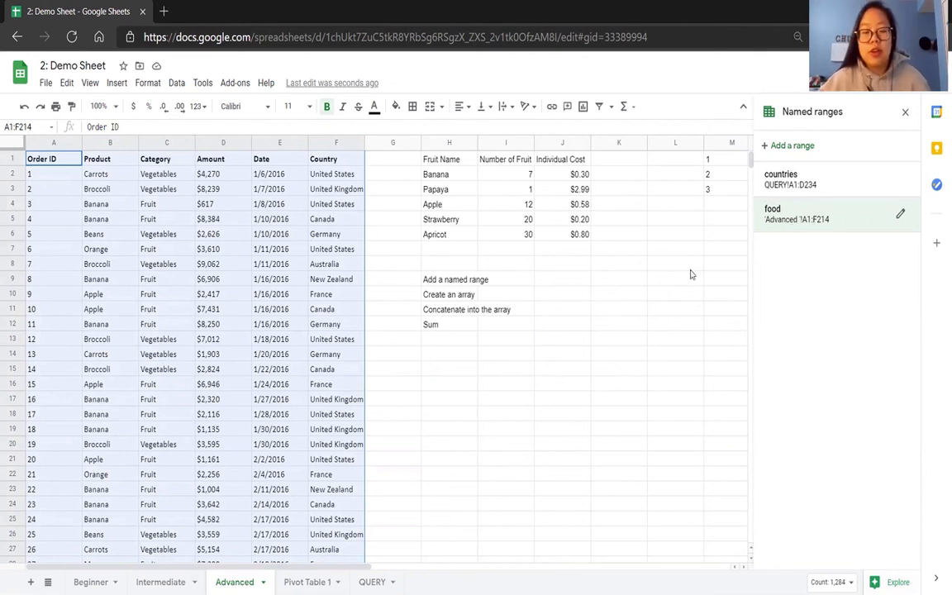
left_click(616, 311)
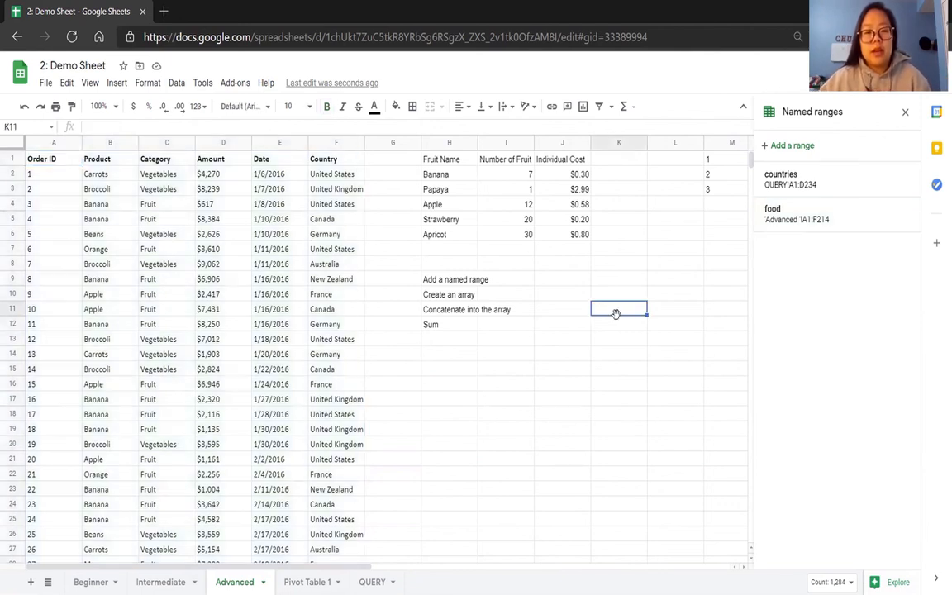
left_click(906, 114)
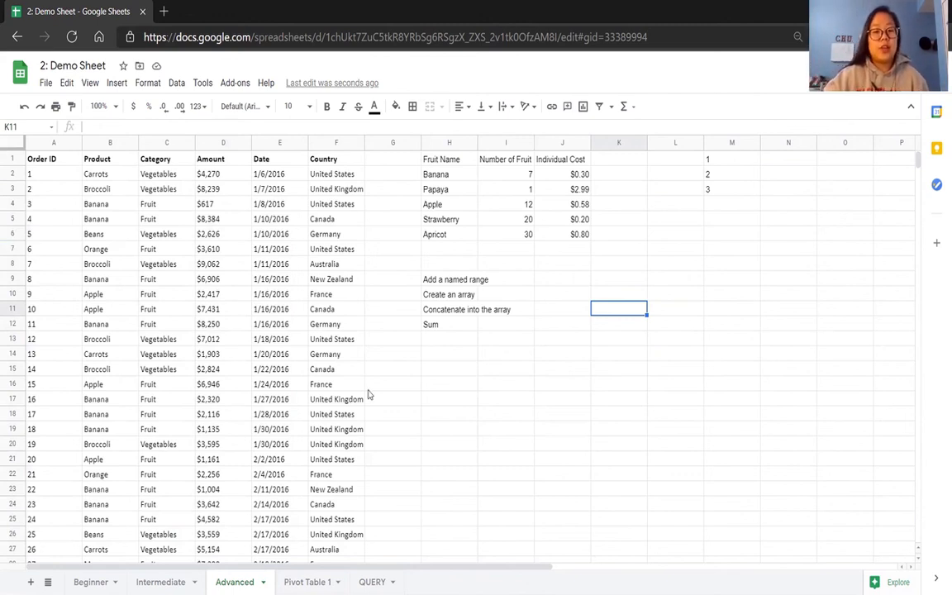
Enter the array ={I2:I6} in J9 to repeat the Number of Fruit values, and select its output J9:J13.
left_click(558, 281)
double_click(558, 280)
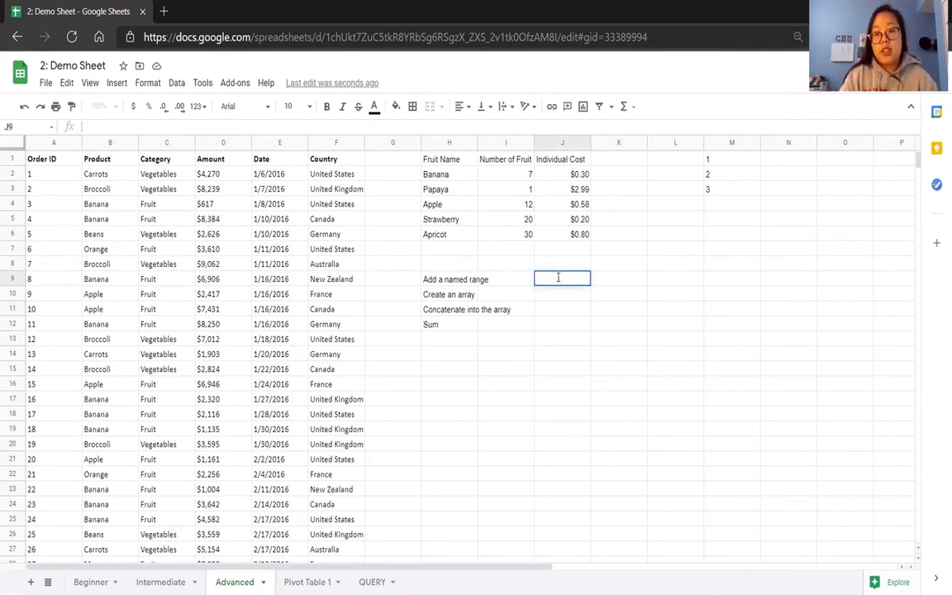
type("{")
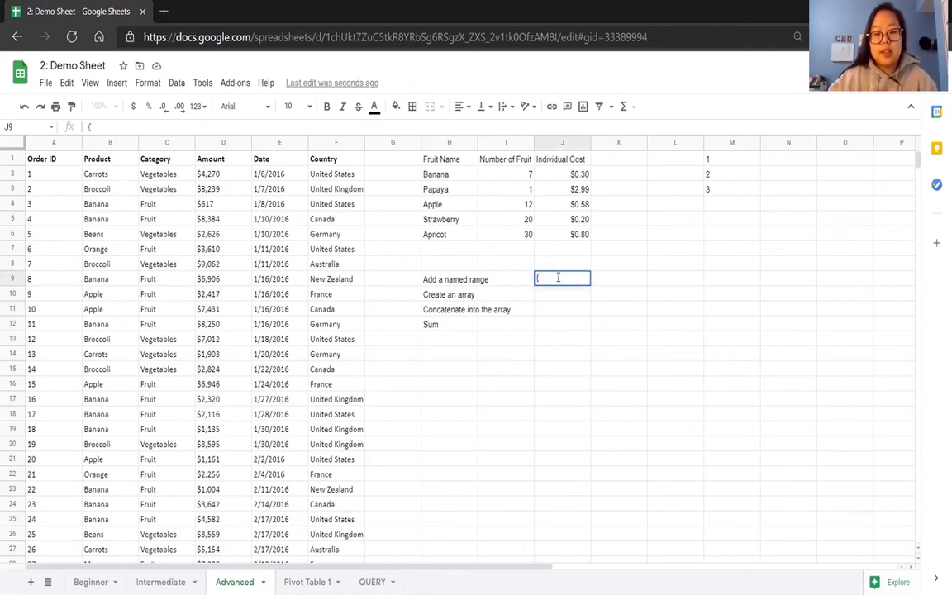
key("BackSpace")
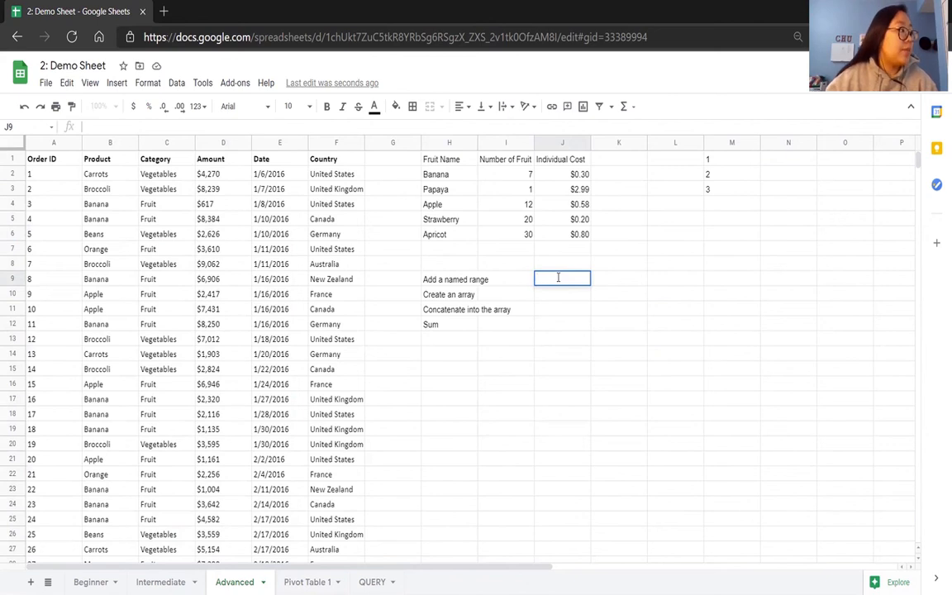
type("=")
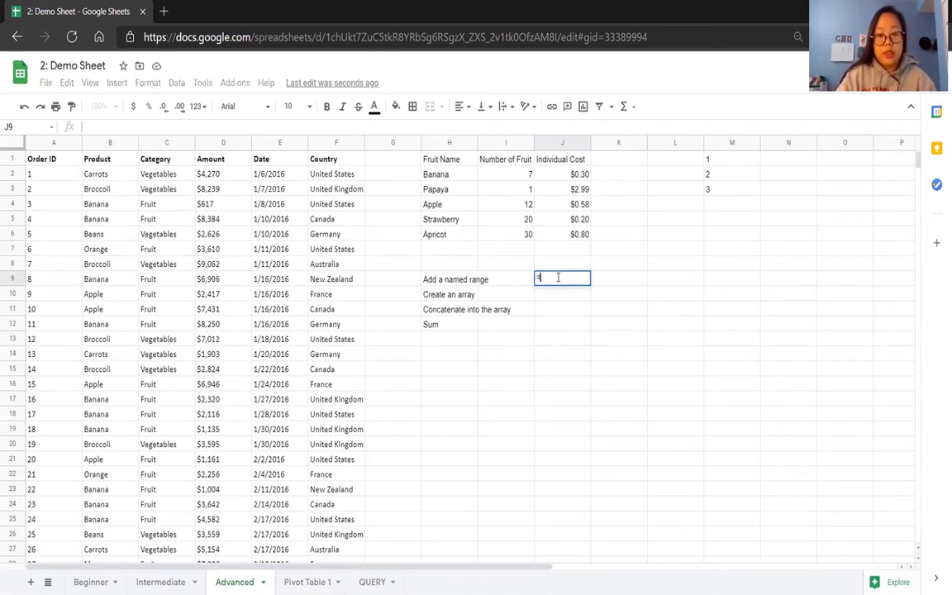
type("(")
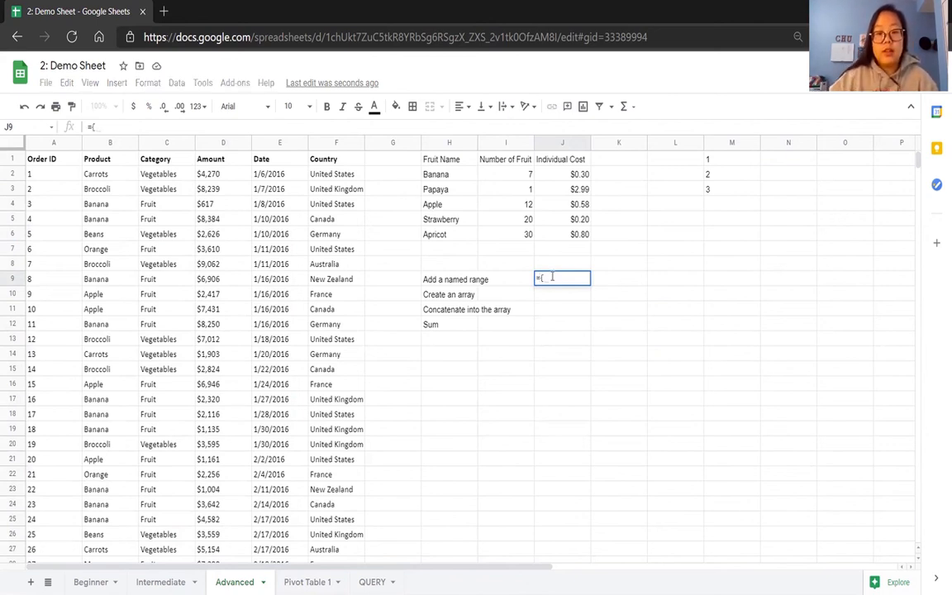
left_click_drag(514, 179, 525, 234)
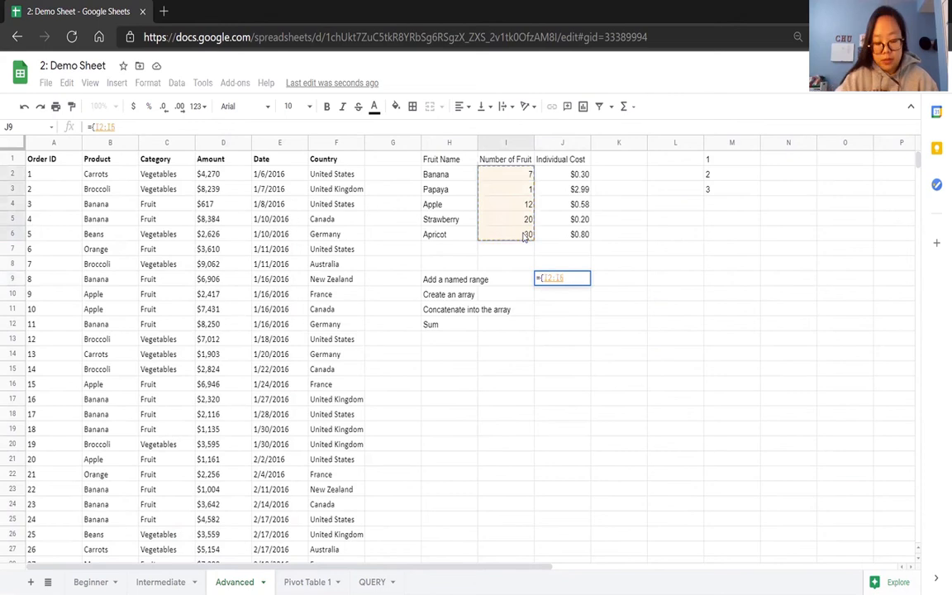
type("}")
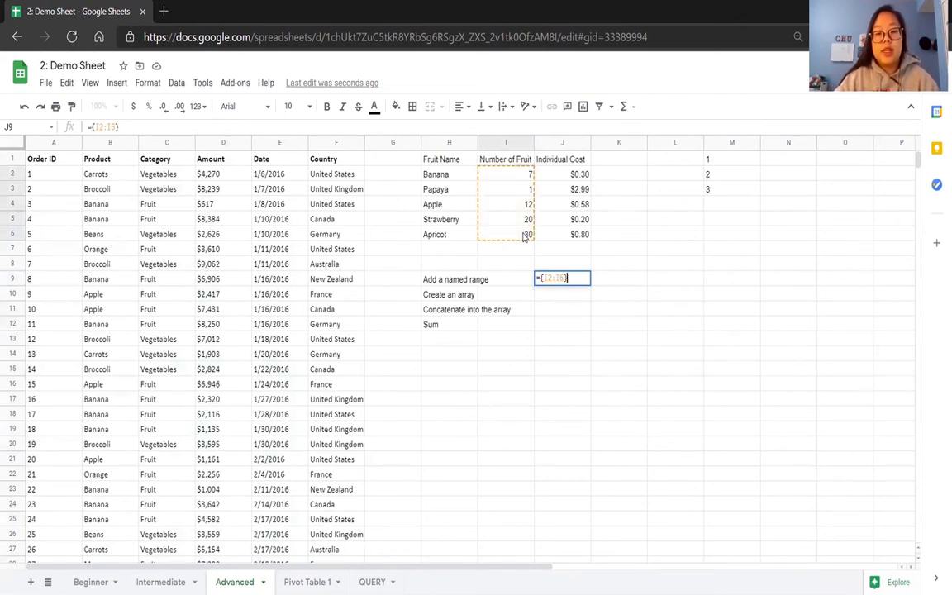
key("Return")
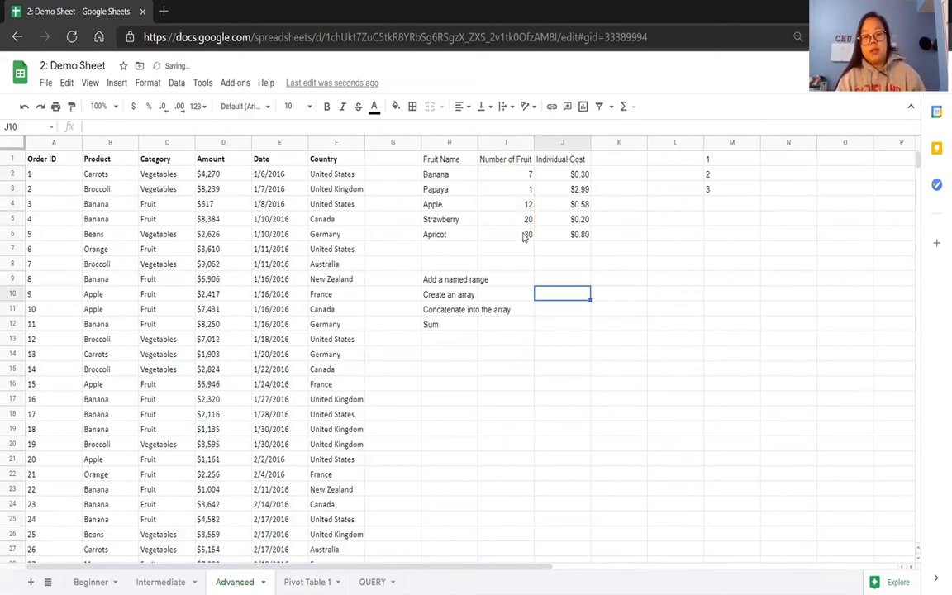
left_click_drag(573, 279, 577, 339)
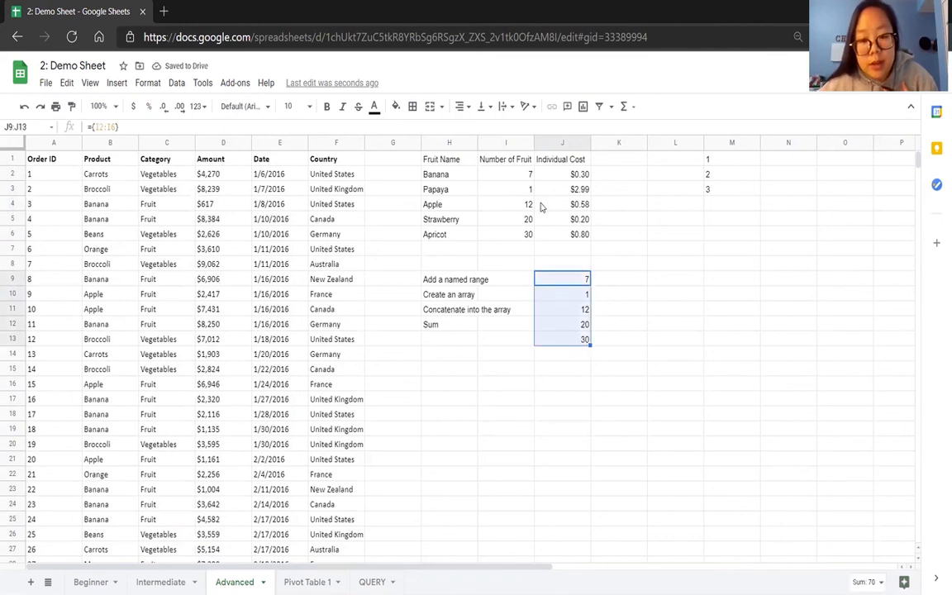
Extend the J9 array to ={I2:I6,J2:J6} to include the Individual Cost values, and clear the array output from J9:K13.
left_click(558, 278)
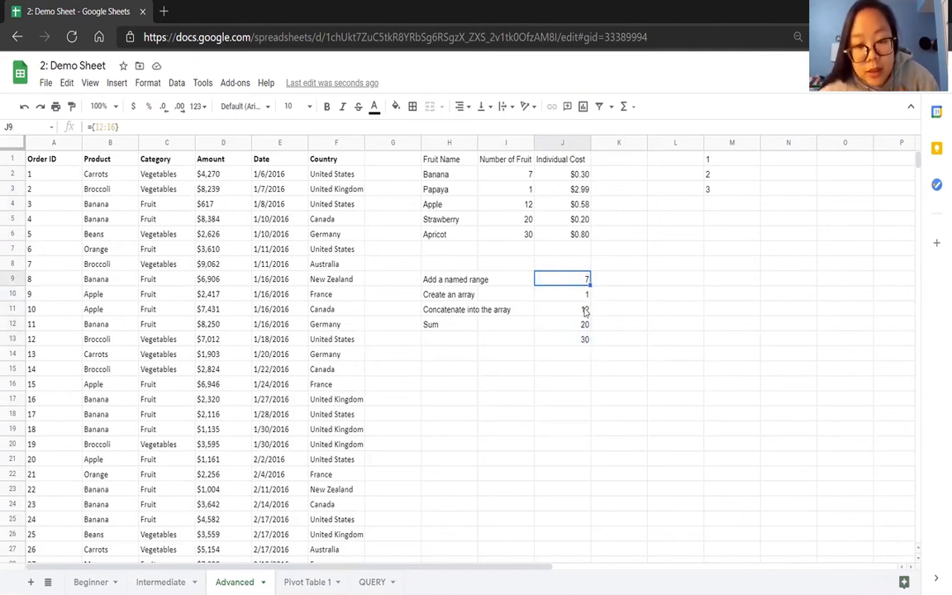
left_click(116, 127)
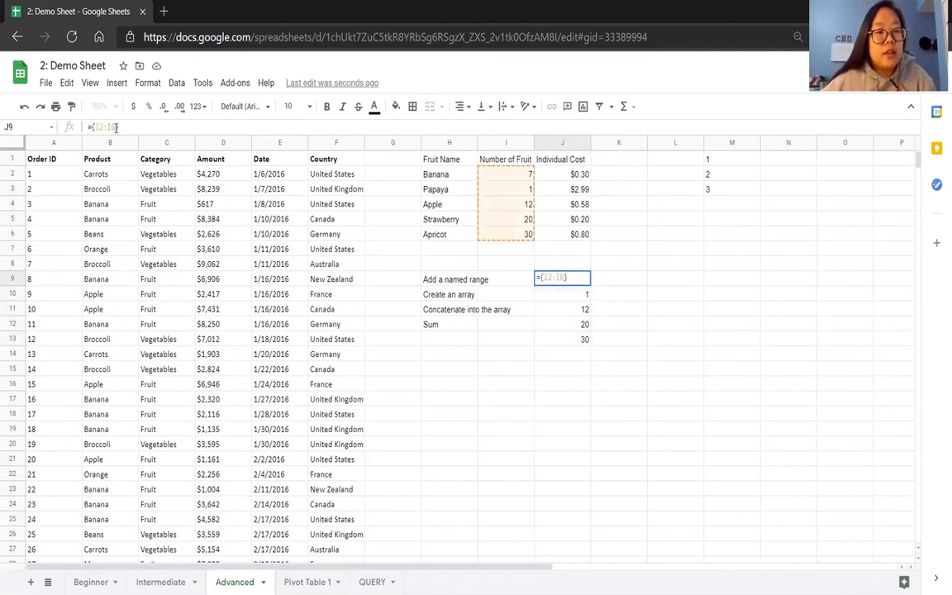
type(",")
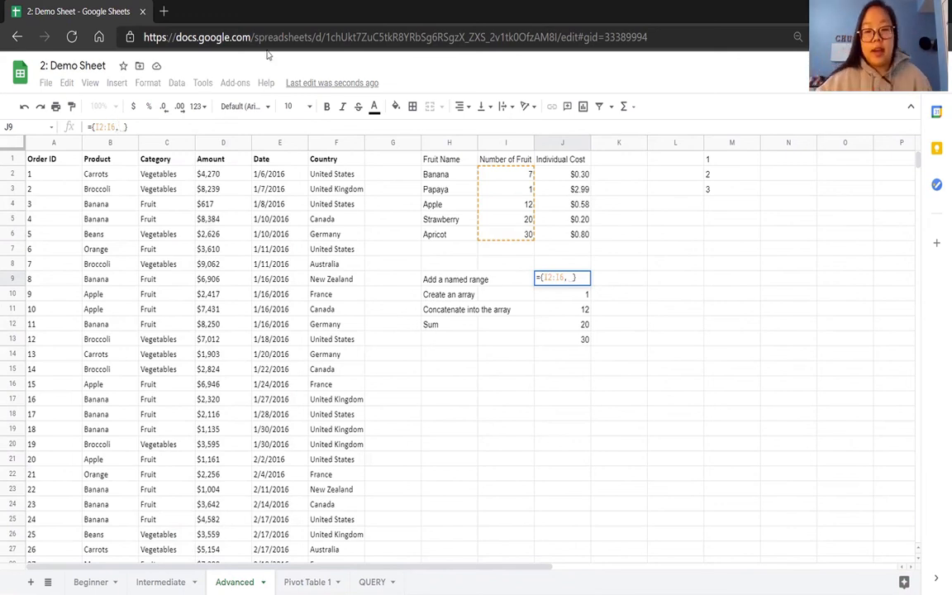
left_click_drag(578, 174, 579, 234)
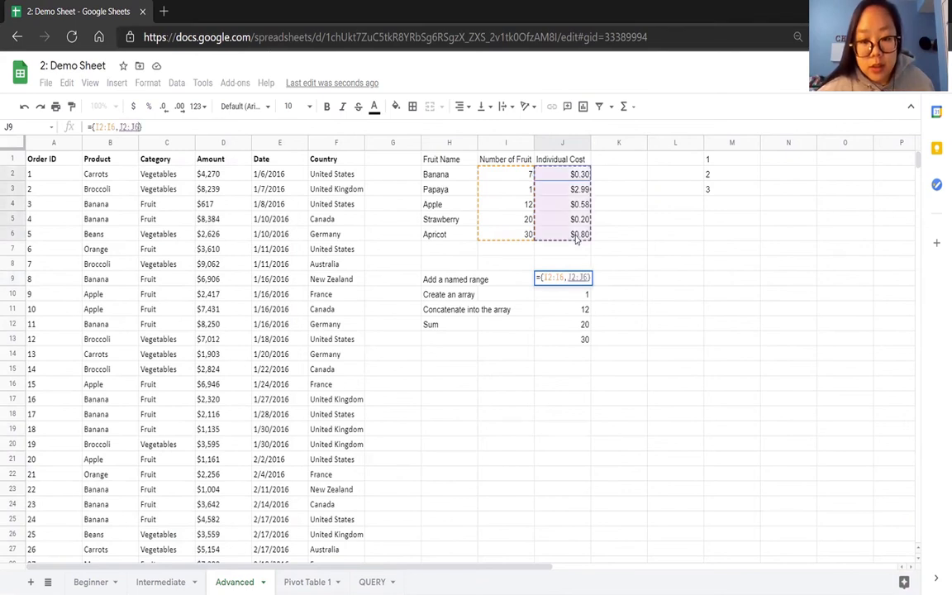
key("Return")
left_click_drag(635, 280, 630, 348)
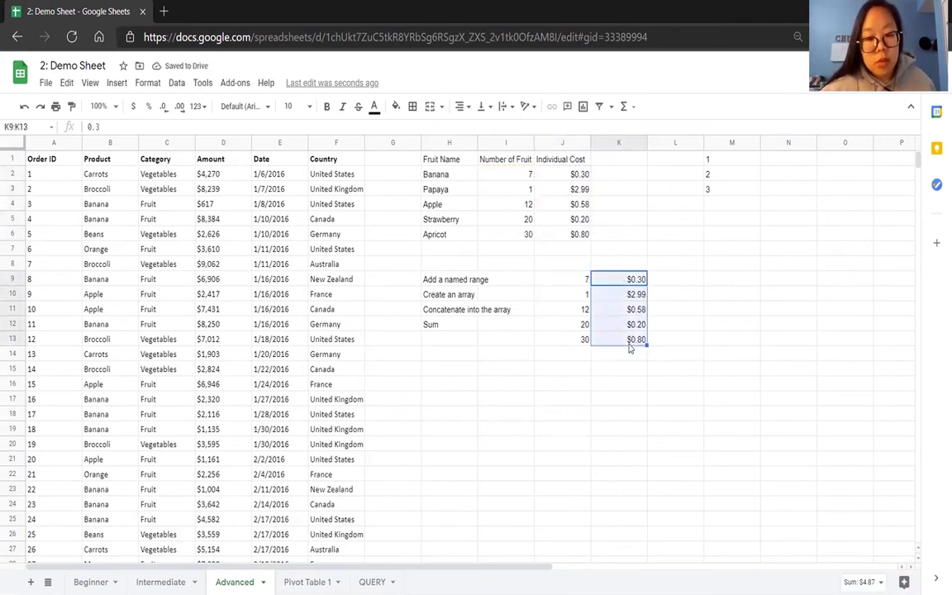
left_click(621, 367)
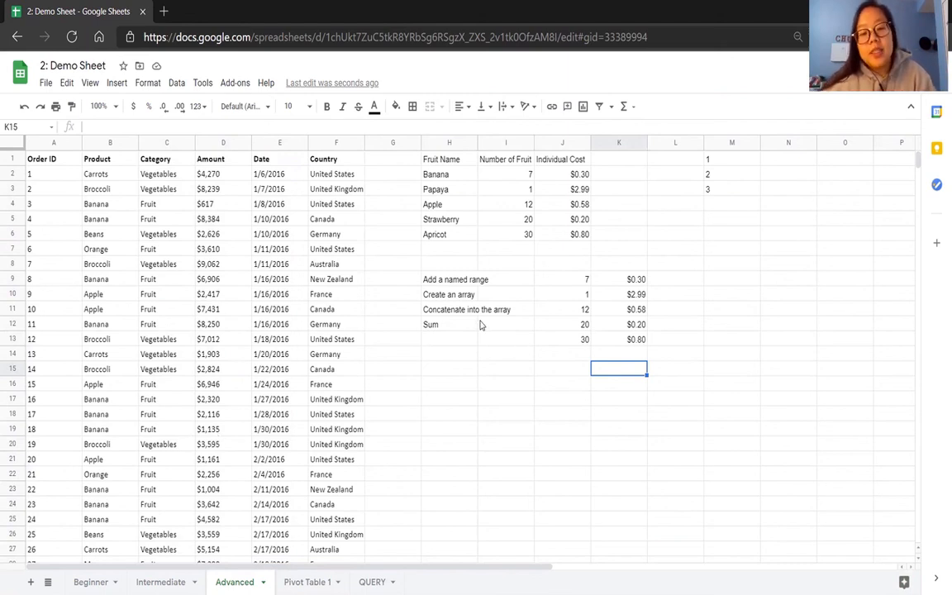
left_click_drag(587, 280, 615, 342)
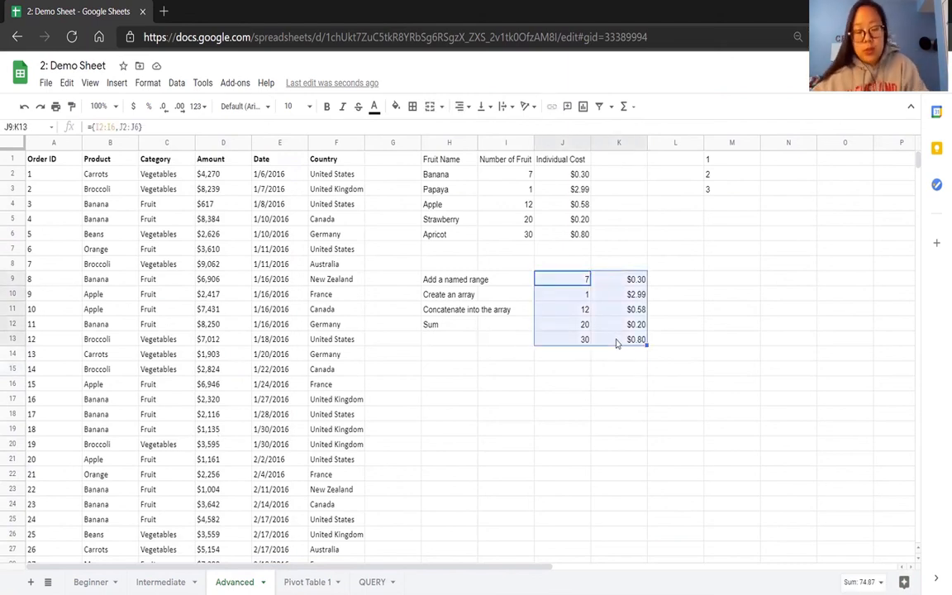
key("Delete")
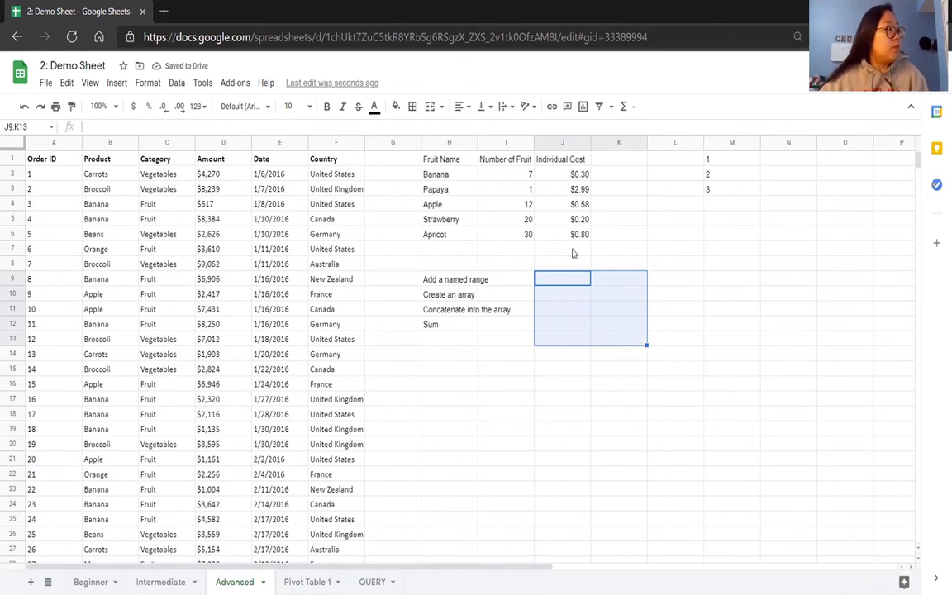
Enter =ARRAYFORMULA(Sum(I2:I6*J2:J6)) in J7 to total the fruit quantities multiplied by their individual costs.
left_click(573, 250)
type("=")
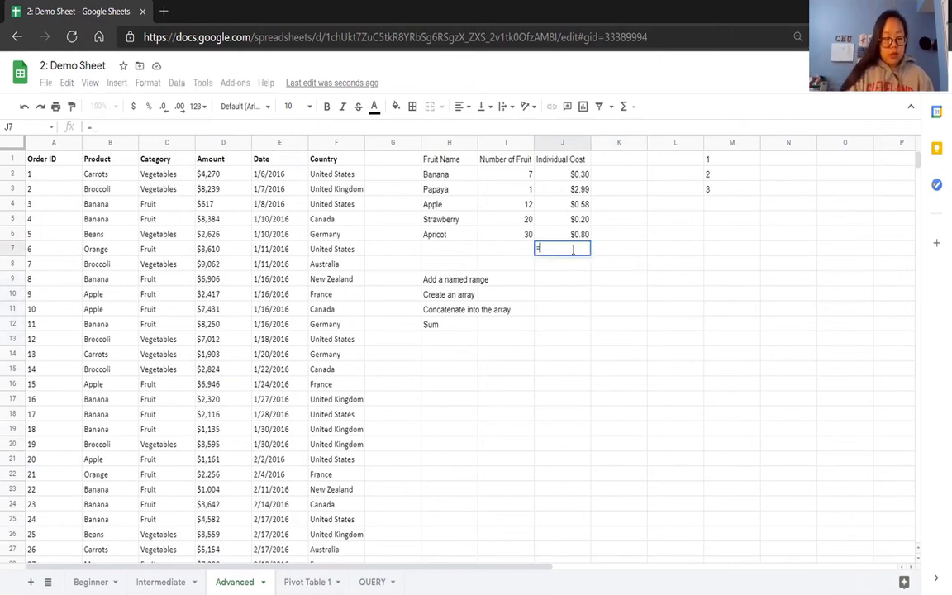
type("ARRAY")
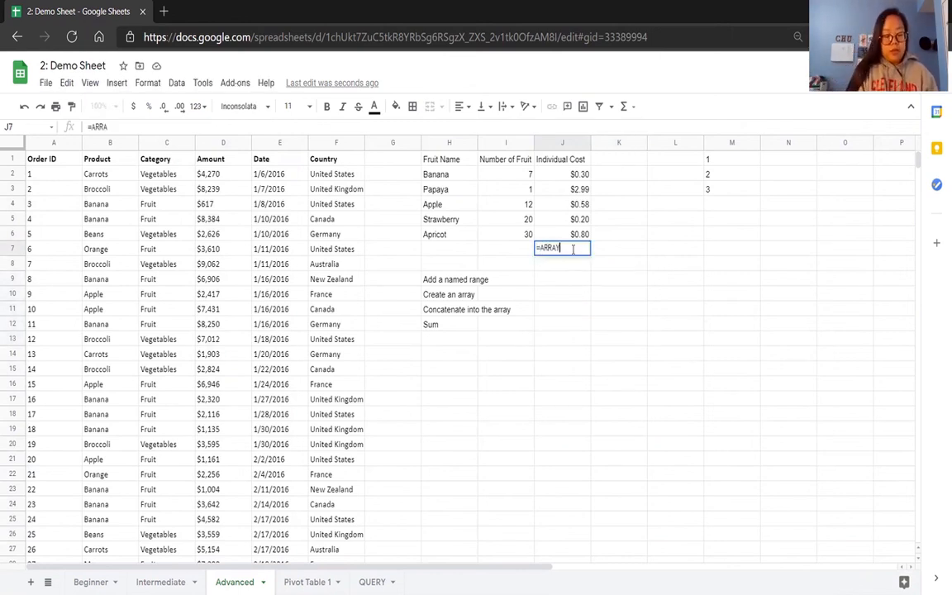
type("FORMULA(Sum")
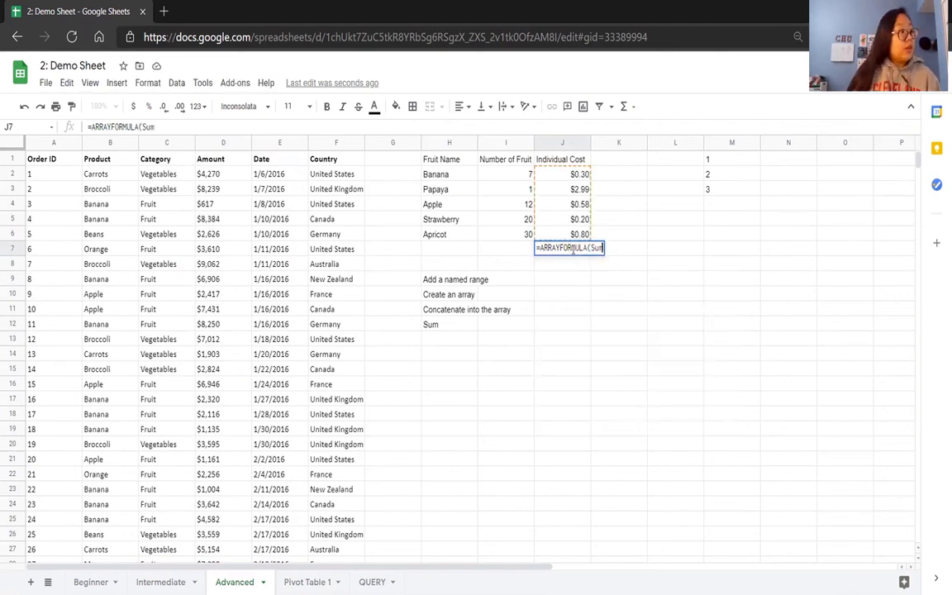
type("(")
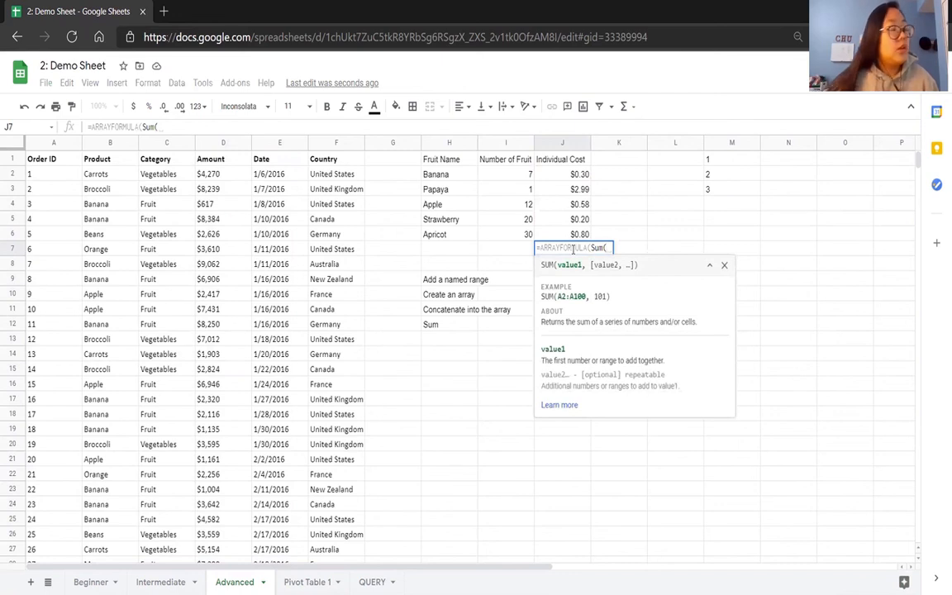
left_click(515, 175)
left_click_drag(515, 175, 515, 234)
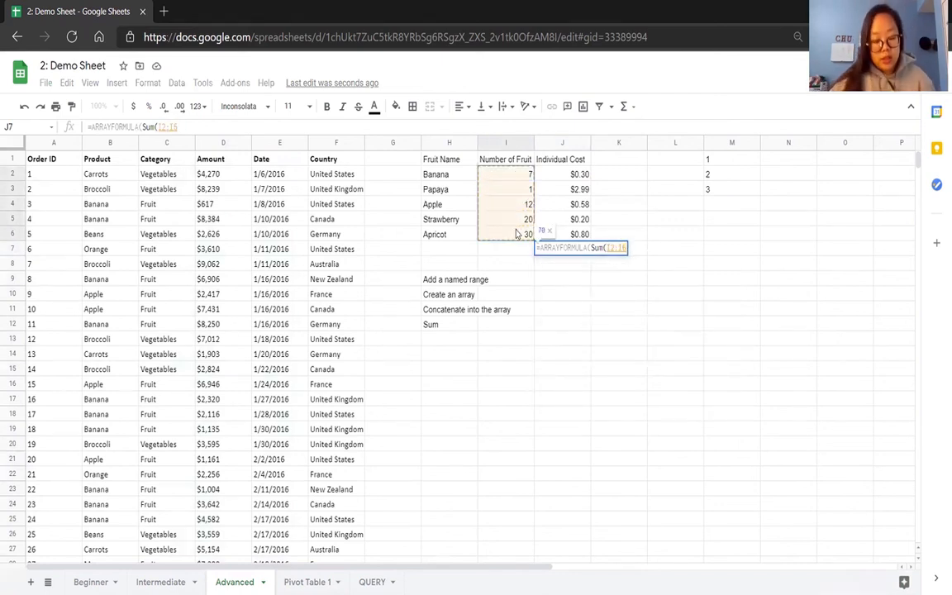
type("*")
left_click_drag(570, 175, 572, 236)
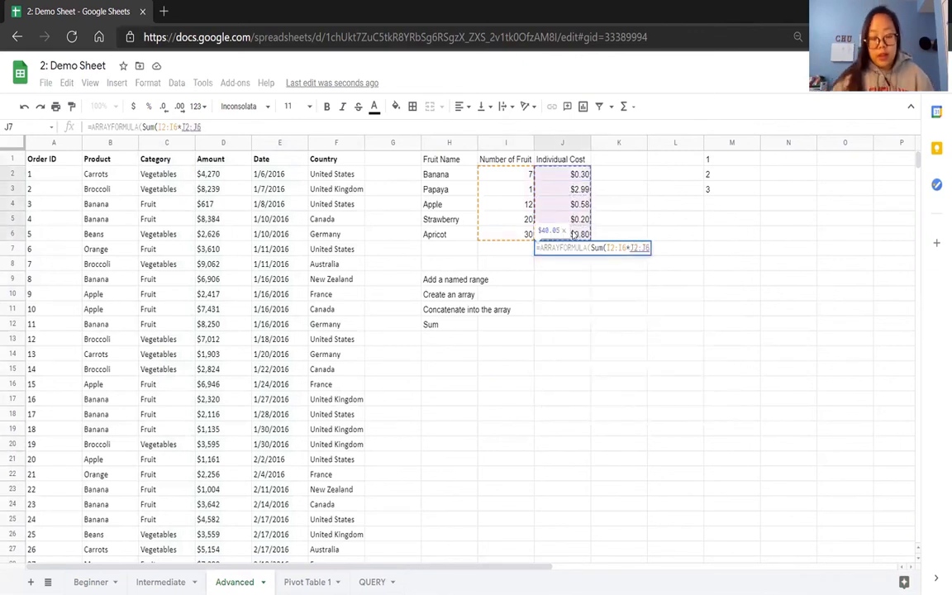
type("))")
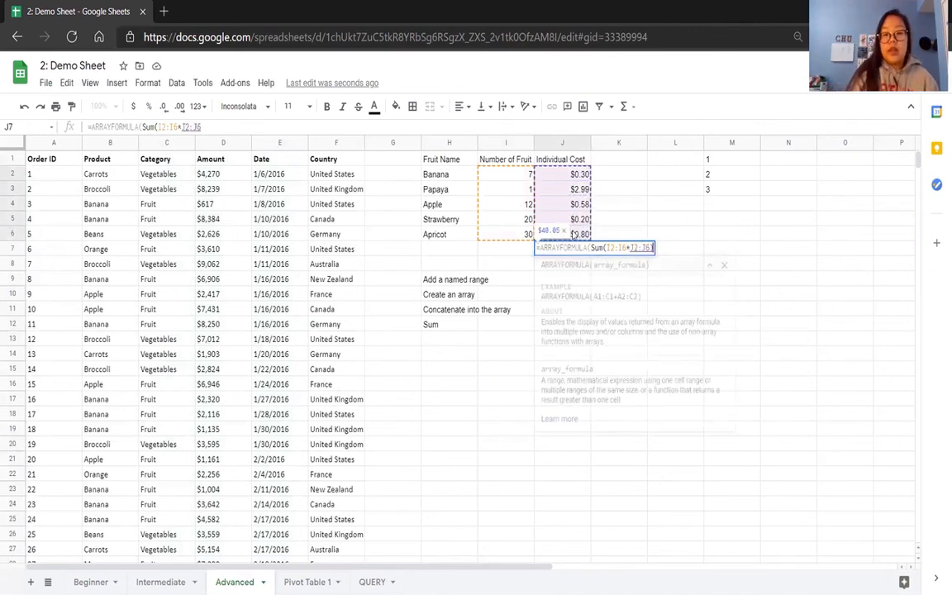
key("Return")
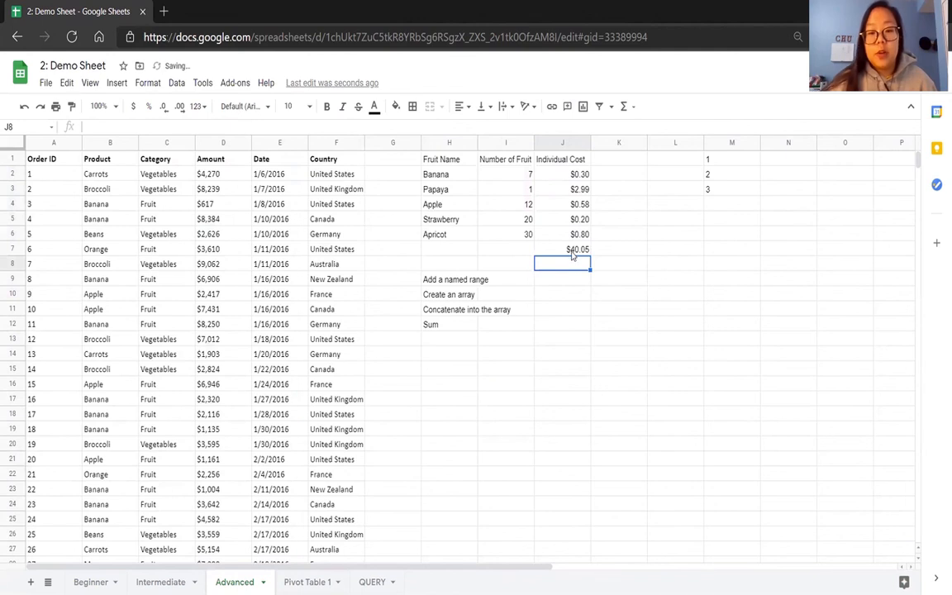
left_click(571, 255)
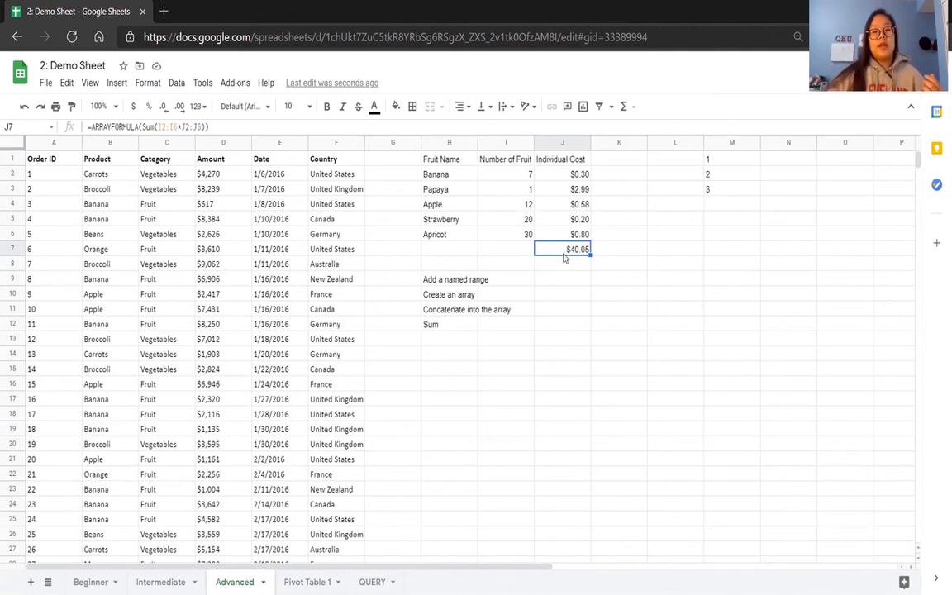
Enter =MULTIPLY(I2,J2) in K2 and accept the suggested autofill of the formula down to K7.
left_click(620, 180)
type("=")
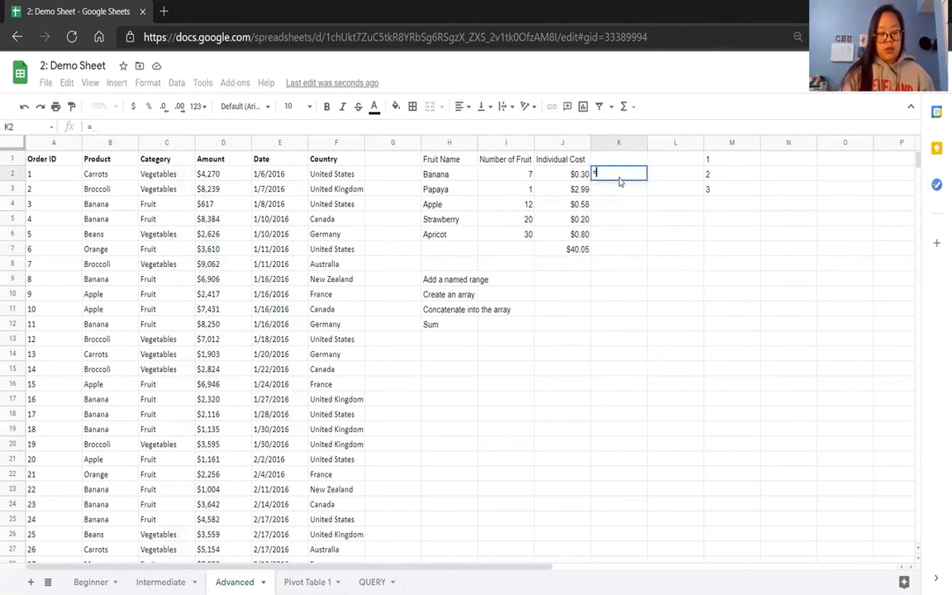
type("MULti")
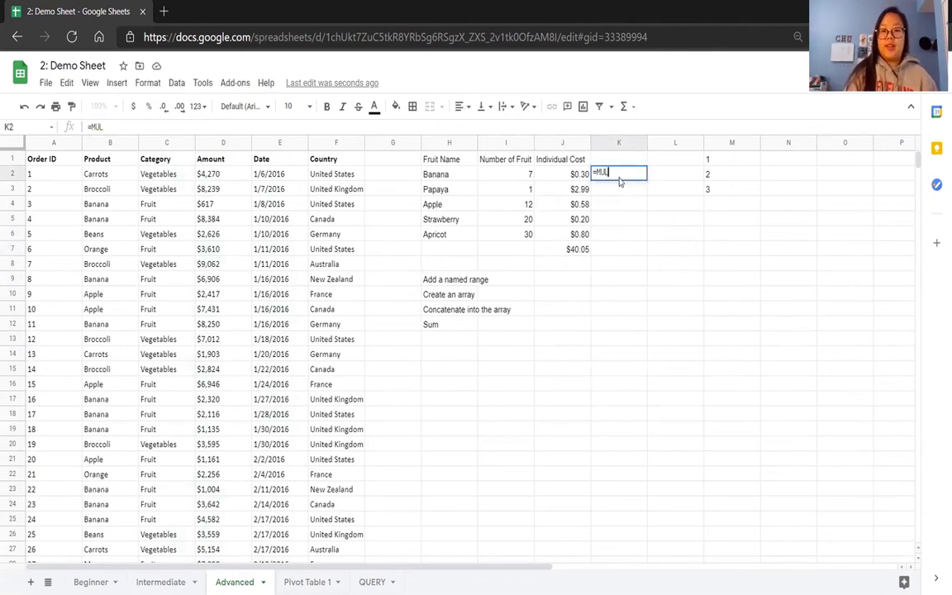
key("BackSpace")
key("BackSpace")
type("TIPLY")
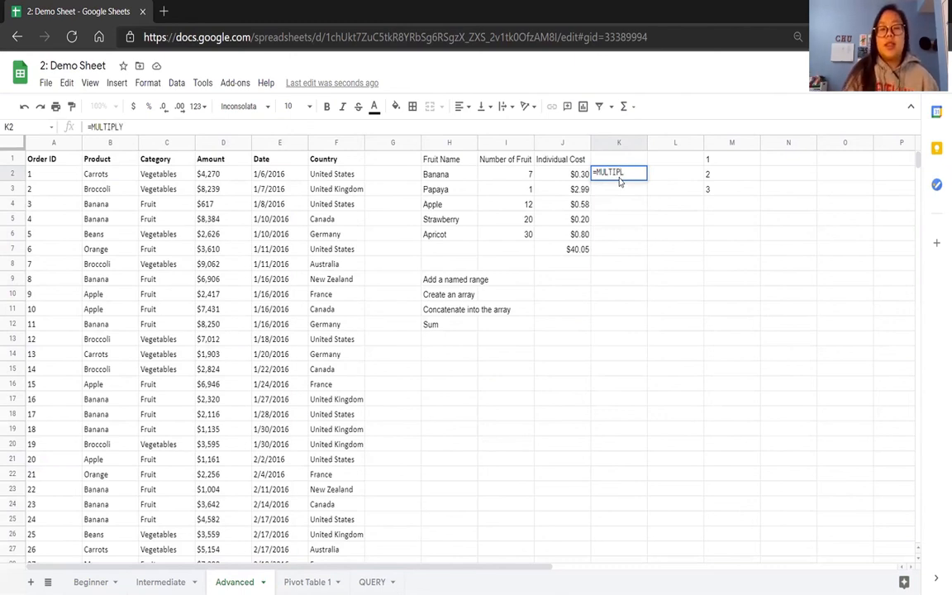
key("BackSpace")
key("BackSpace")
key("BackSpace")
key("BackSpace")
key("BackSpace")
type("ULTIPLY(")
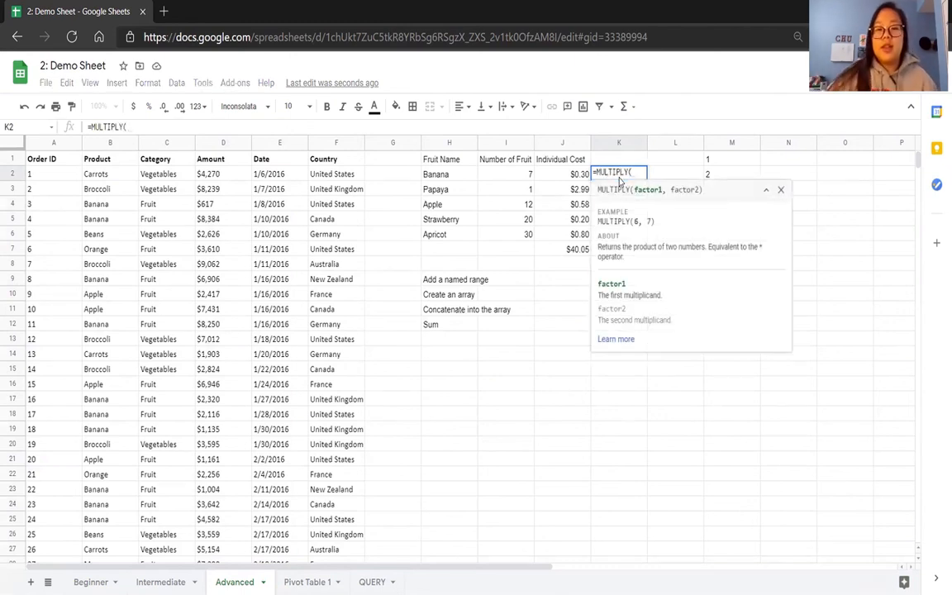
left_click(502, 176)
type(",")
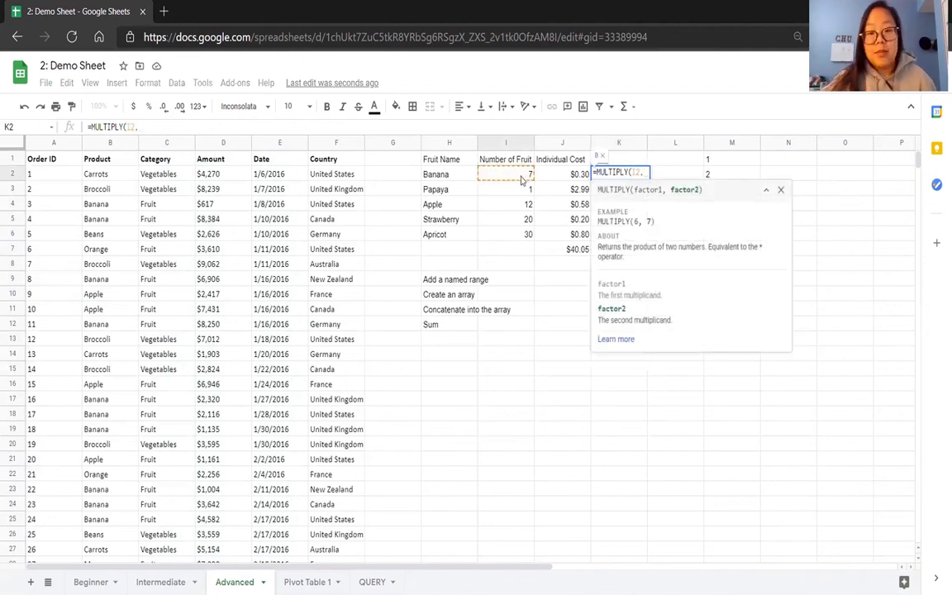
left_click(555, 177)
key("Return")
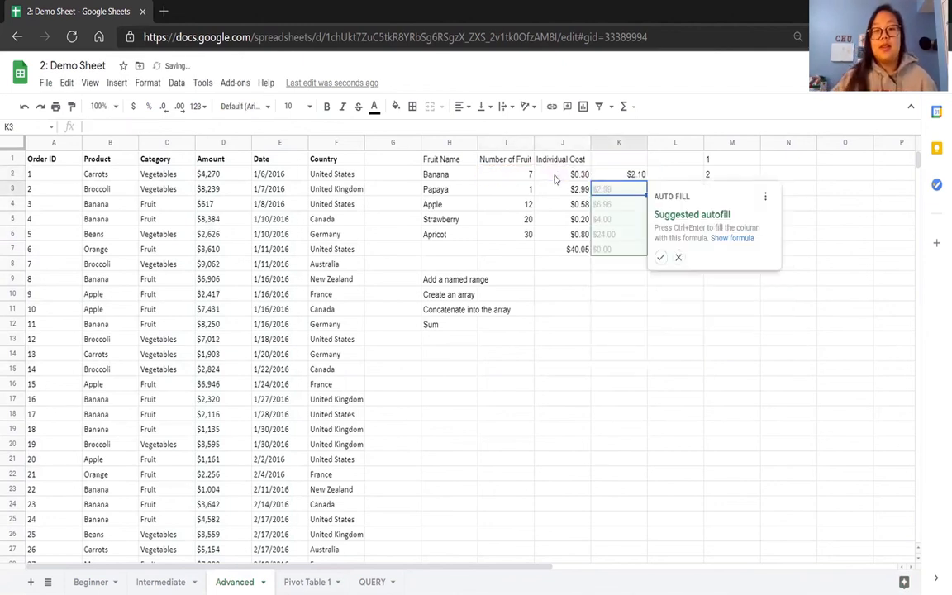
left_click(660, 260)
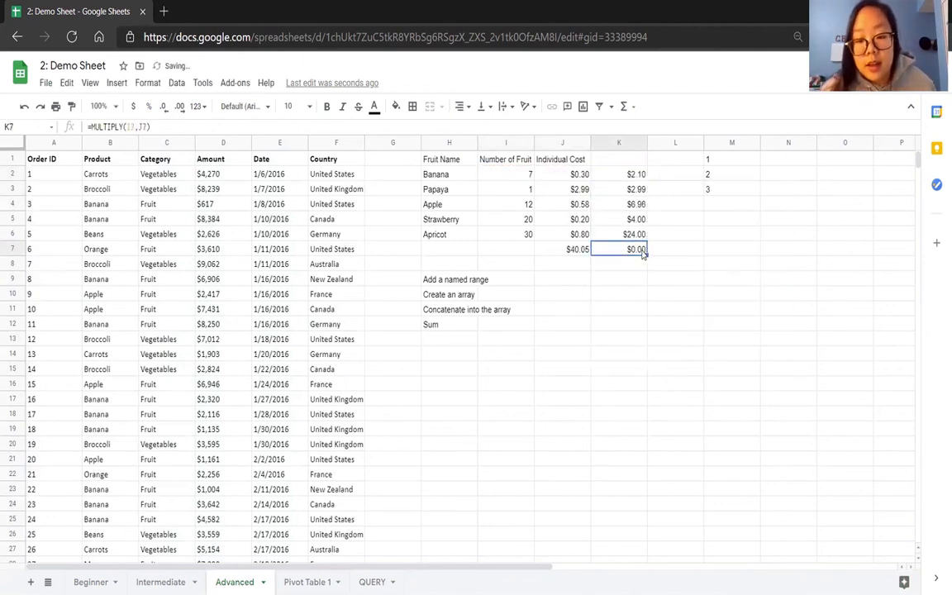
Replace the formula in K7 with a SUM of the multiplied costs in K2:K6.
type("=sum")
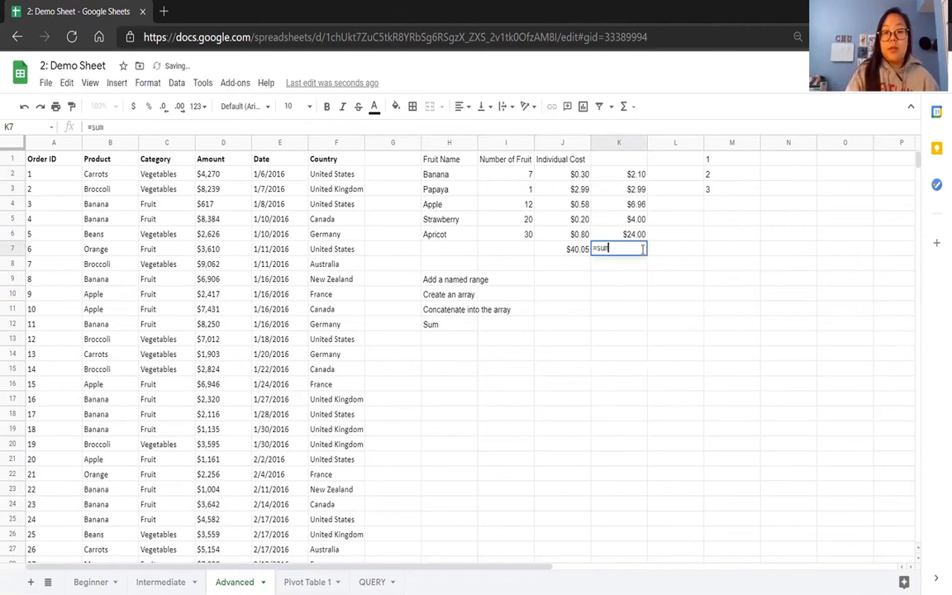
key("Tab")
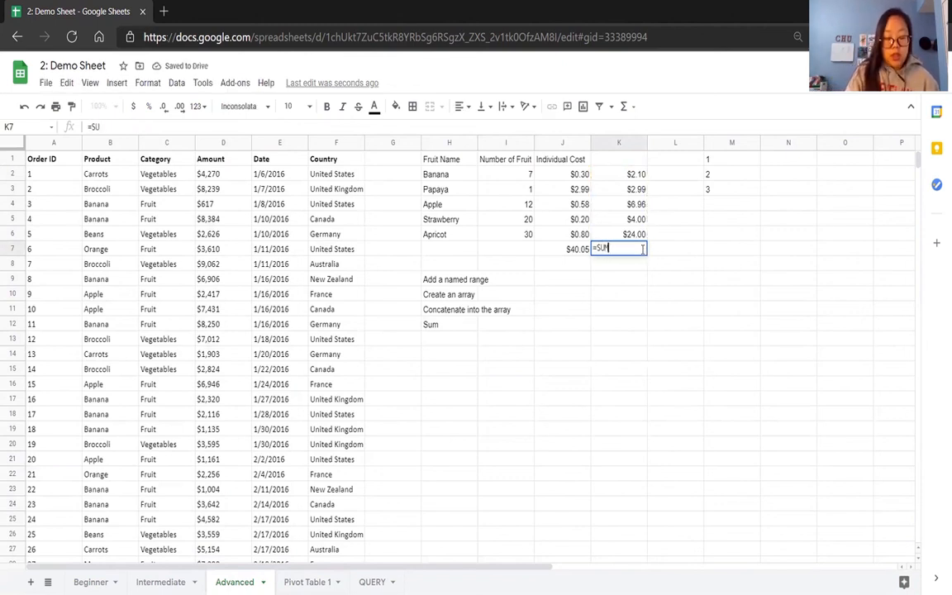
left_click_drag(628, 174, 636, 235)
type(")")
key("Return")
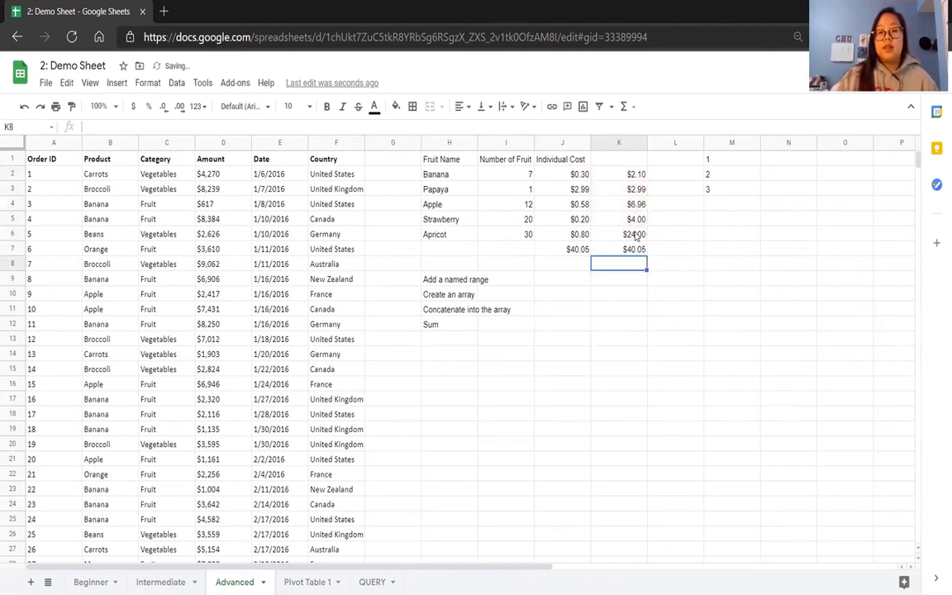
left_click(635, 293)
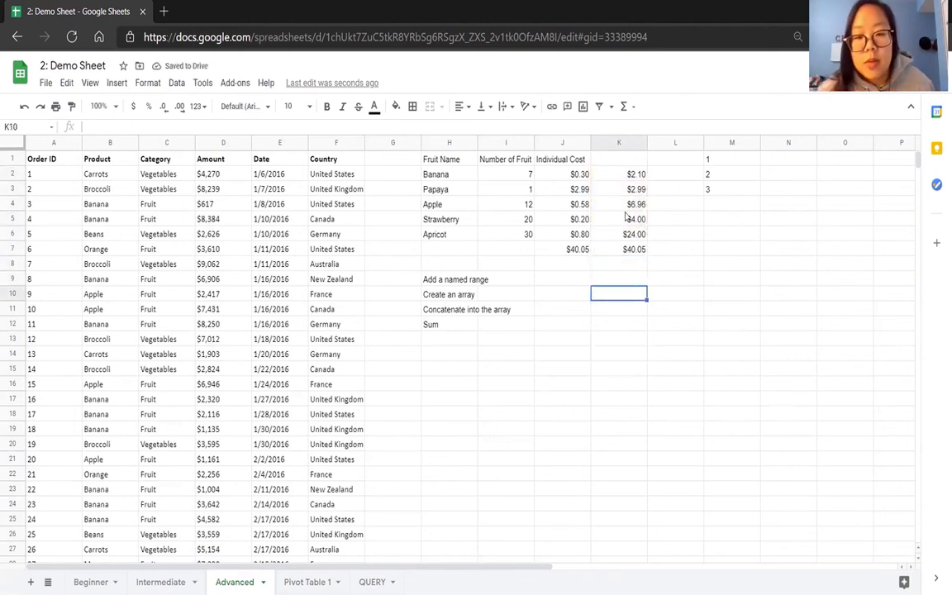
Clear the multiplication results and their sum from K2:K7.
left_click_drag(633, 180, 631, 253)
key("Delete")
left_click(607, 281)
Review the ARRAYFORMULA in J7 against its source ranges, Number of Fruit I2:I6 and Individual Cost J2:J6.
left_click(574, 253)
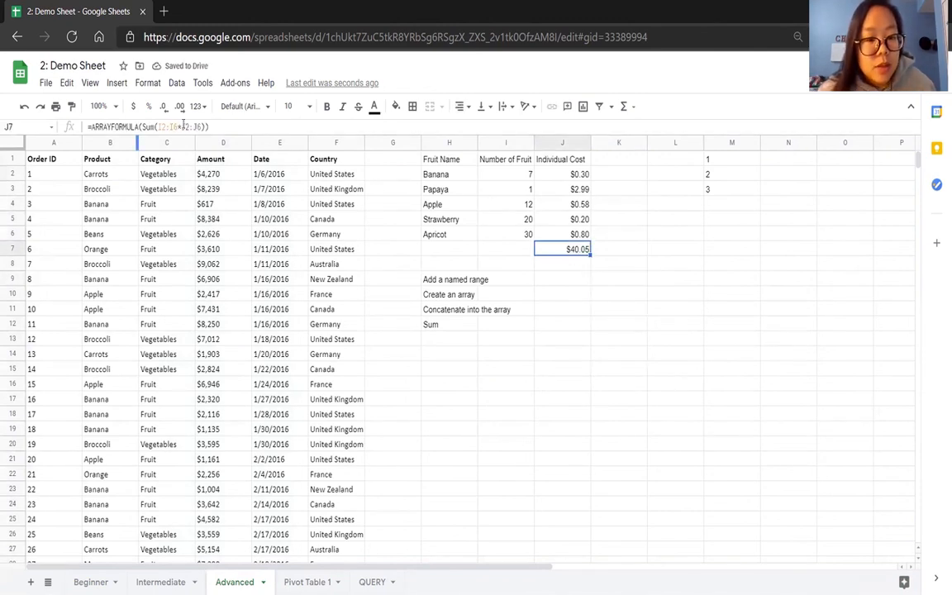
left_click_drag(503, 177, 509, 240)
left_click(541, 248)
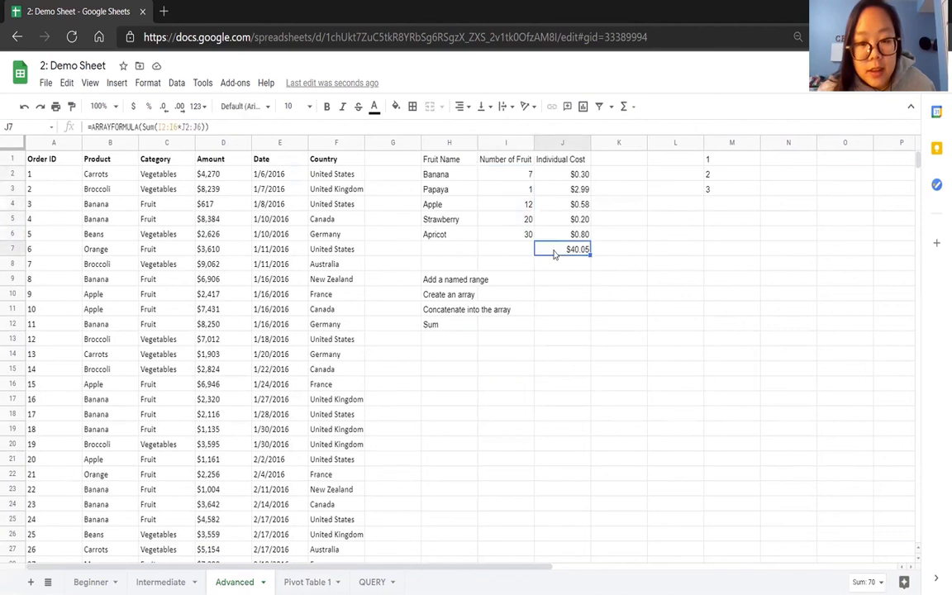
left_click_drag(560, 172, 524, 234)
left_click(546, 292)
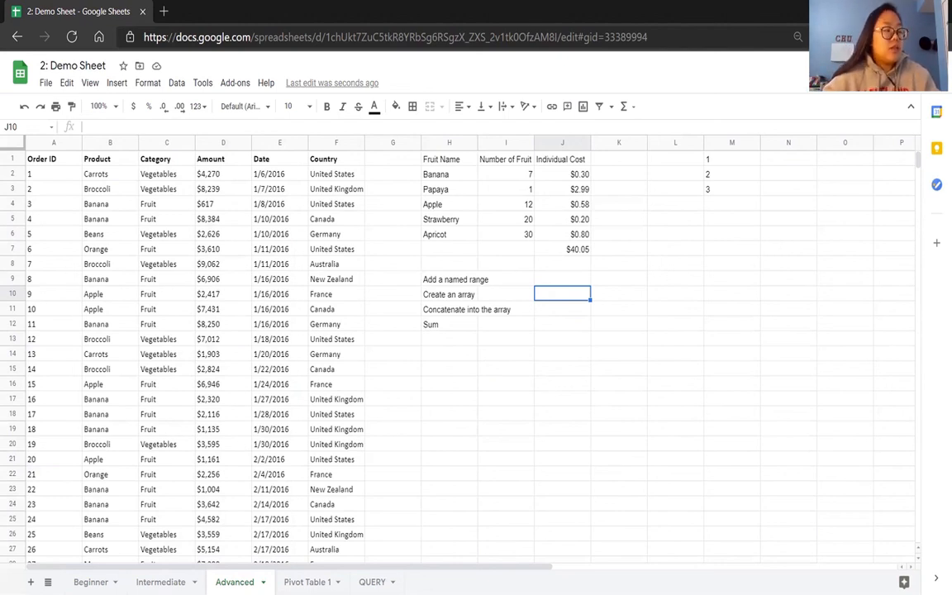
Continue the number list in column M by entering 4, 5 and 6 in M4:M6.
left_click(716, 165)
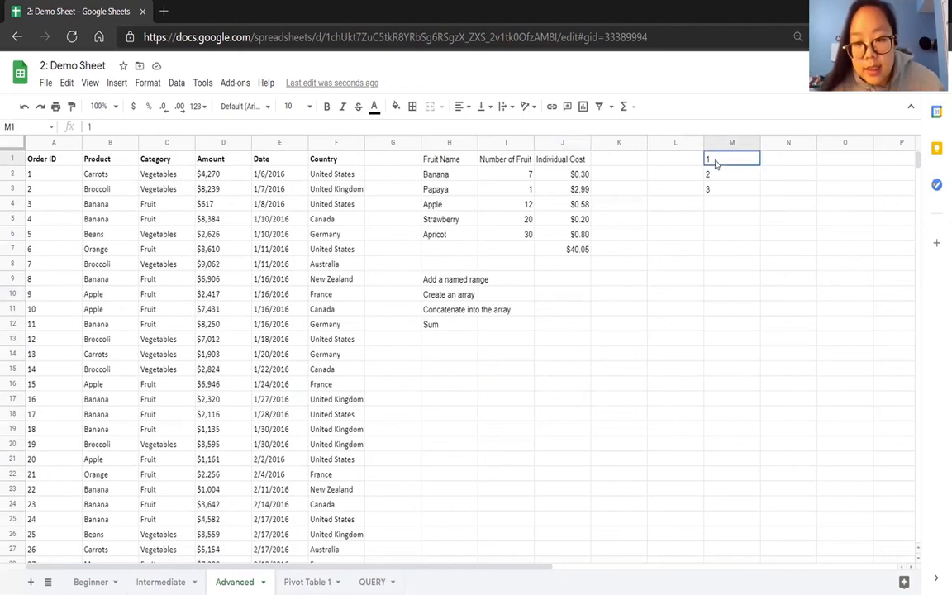
left_click_drag(716, 164, 718, 191)
left_click(719, 208)
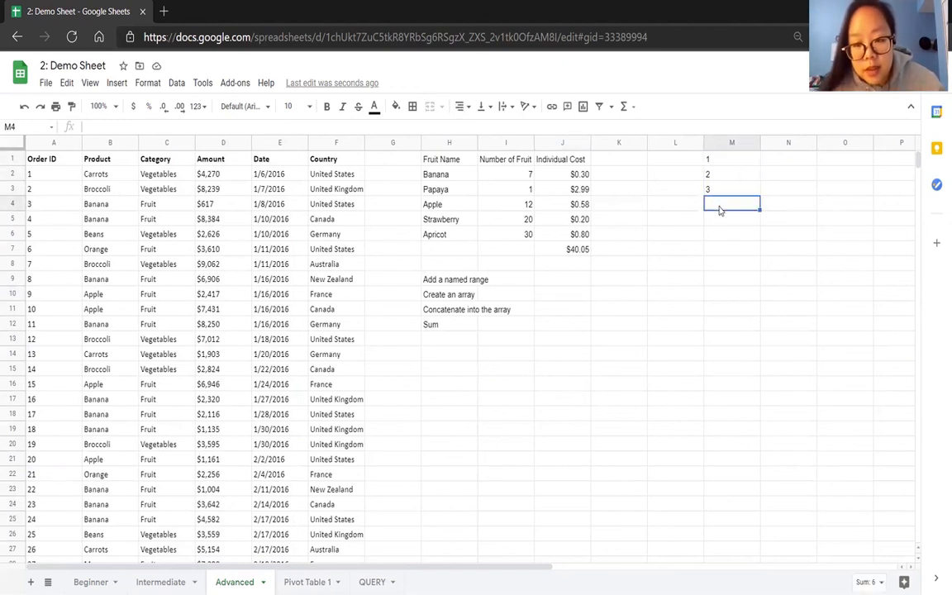
type("4")
key("Return")
type("5")
key("Return")
type("6")
key("Return")
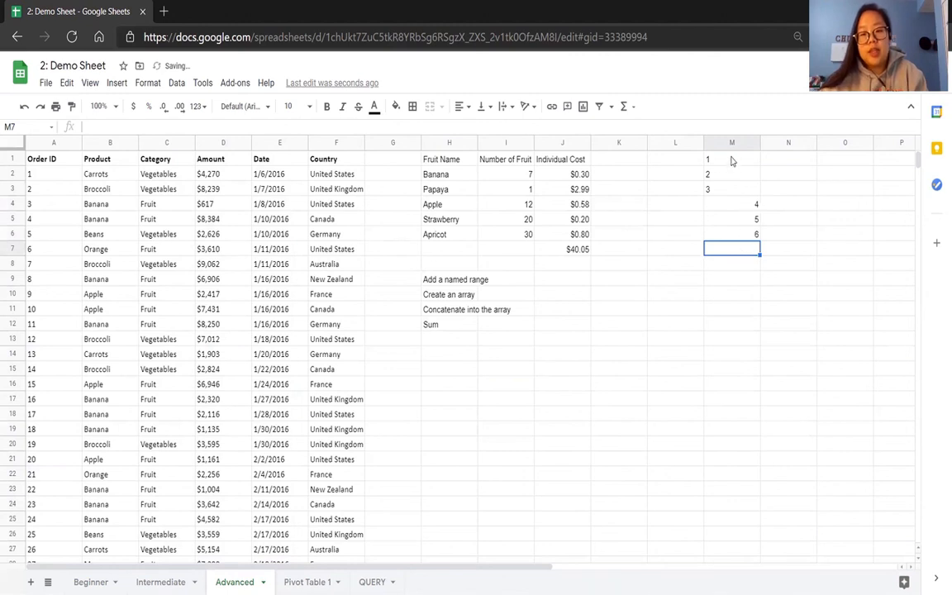
Start recording a macro with absolute references and center-align the numbers in M1:M6.
left_click(659, 162)
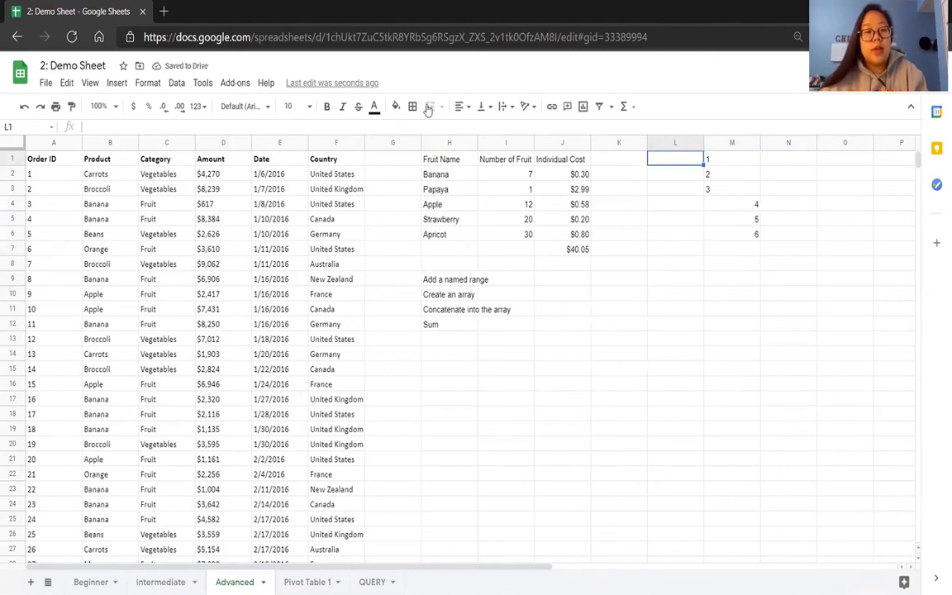
left_click(203, 83)
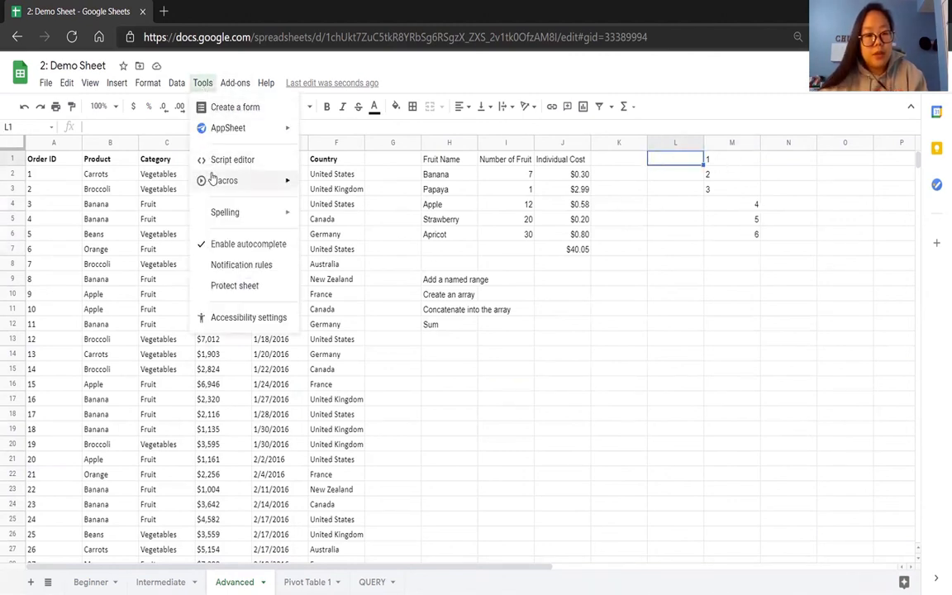
mouse_move(217, 180)
left_click(326, 183)
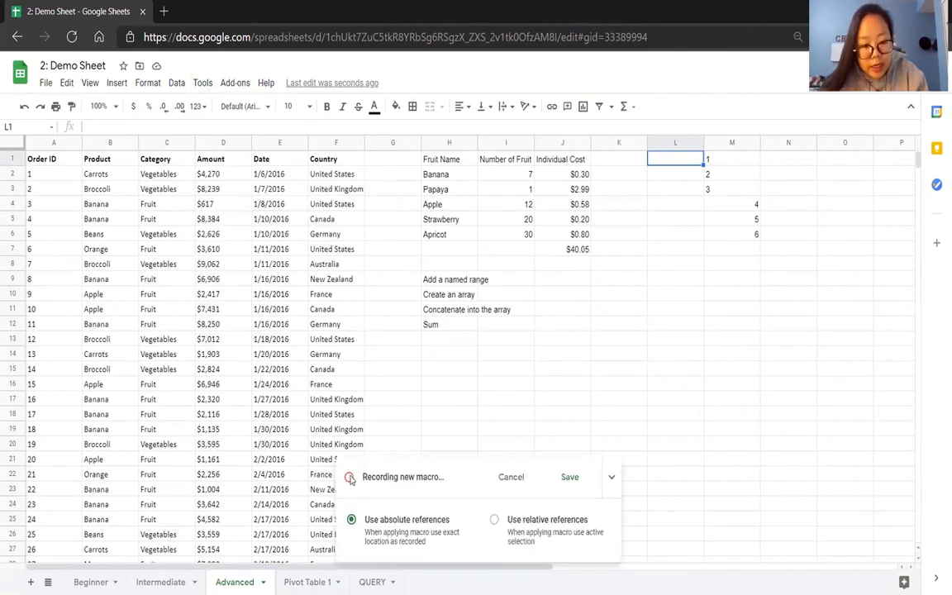
left_click_drag(732, 161, 742, 242)
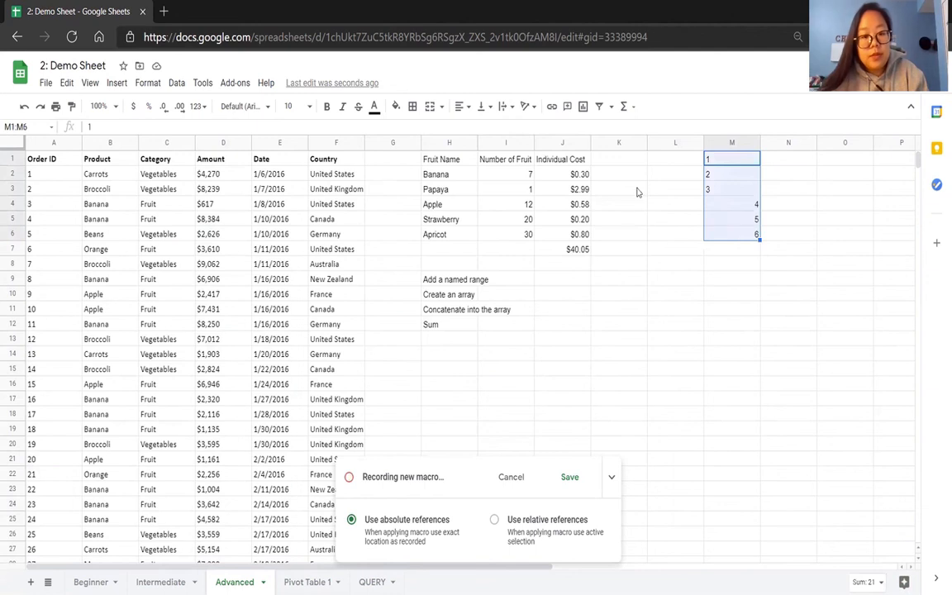
left_click(460, 107)
left_click(474, 128)
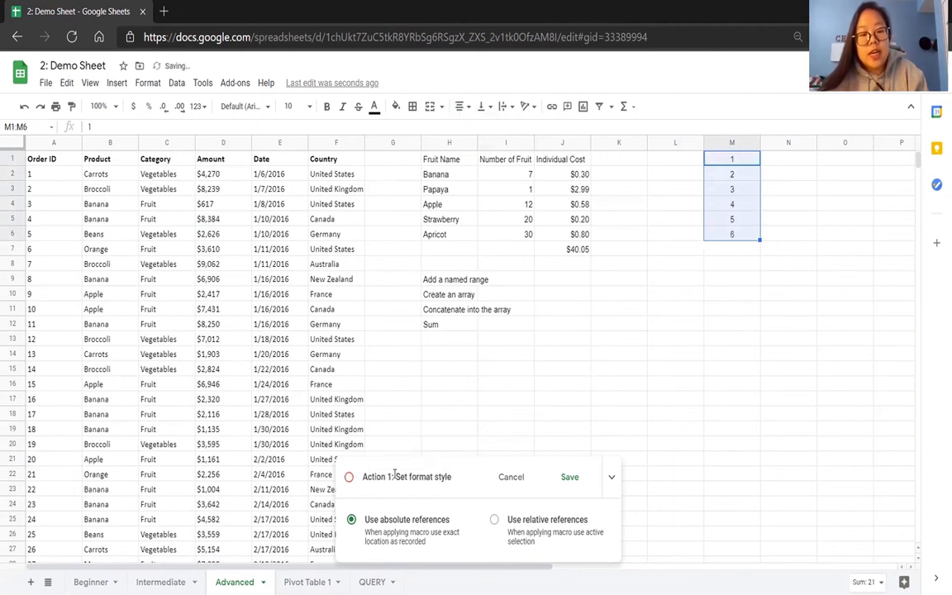
Save the recorded macro under the name CENTER without a shortcut number.
left_click(568, 477)
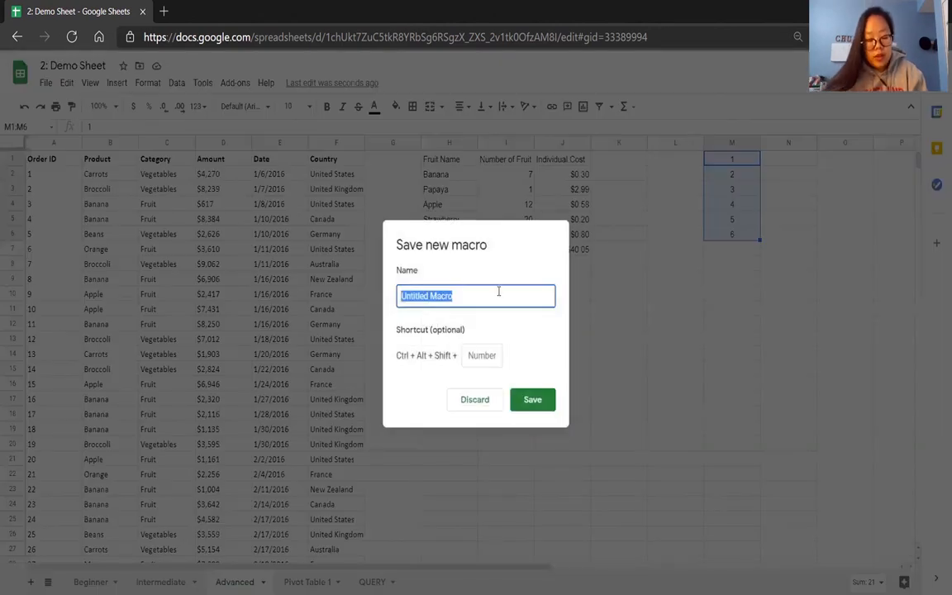
type("CENTER")
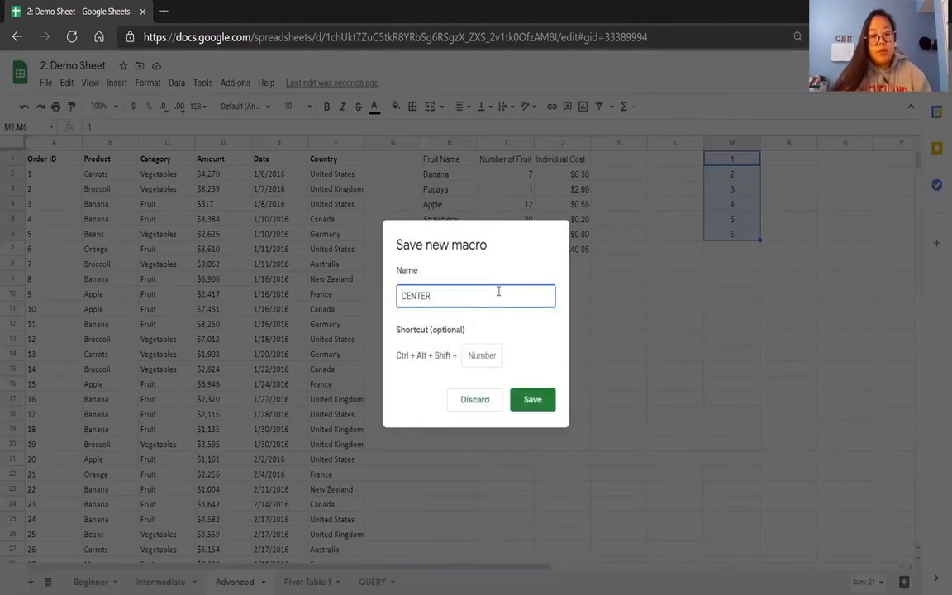
left_click(493, 358)
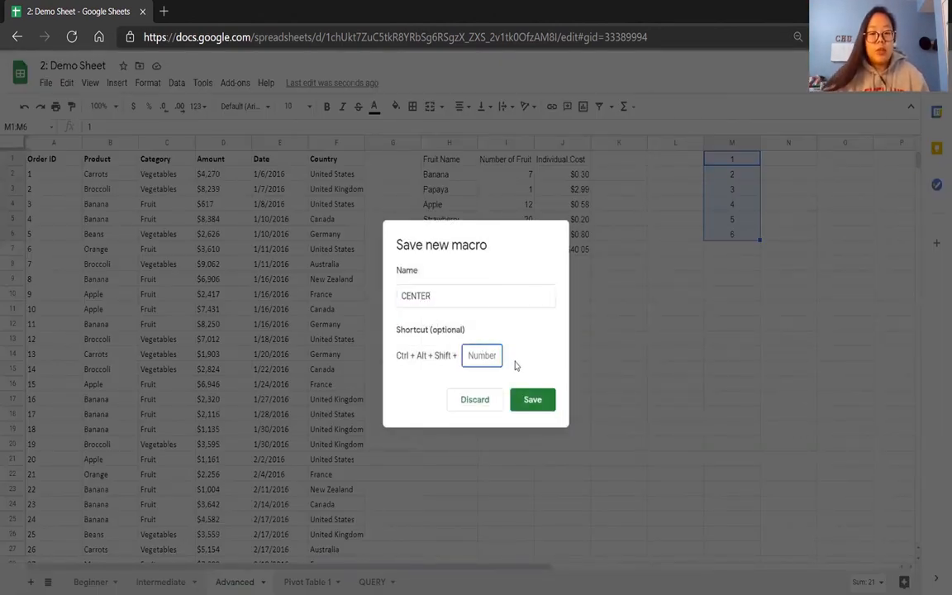
left_click(535, 397)
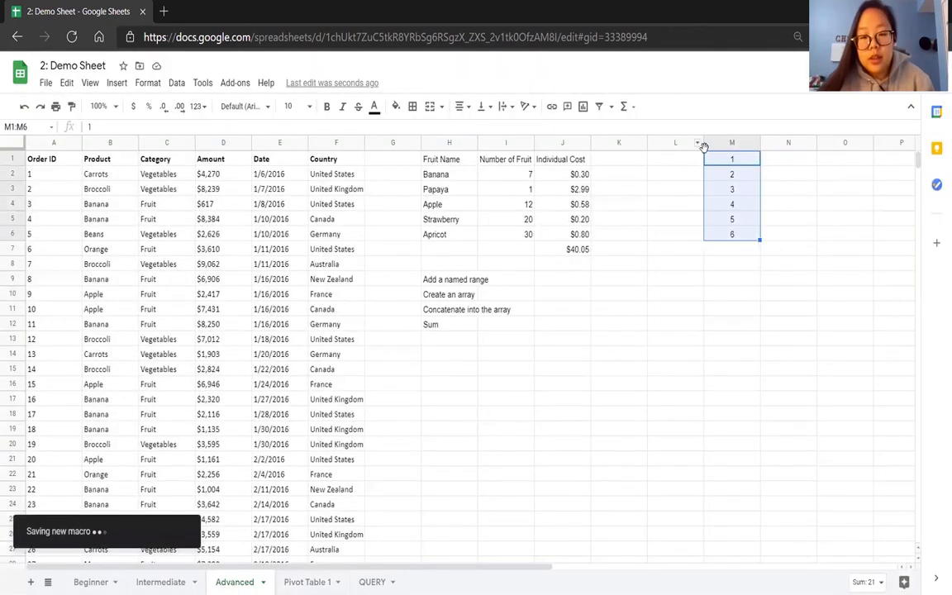
Right-align the numbers in M1:M6 and deselect the range.
left_click(730, 271)
left_click_drag(731, 159, 734, 234)
left_click(459, 106)
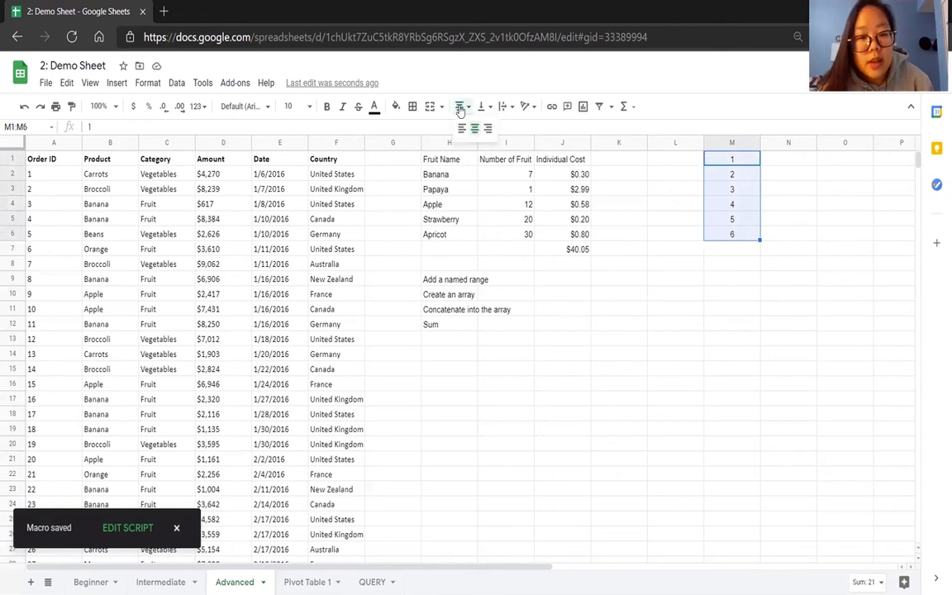
left_click(487, 129)
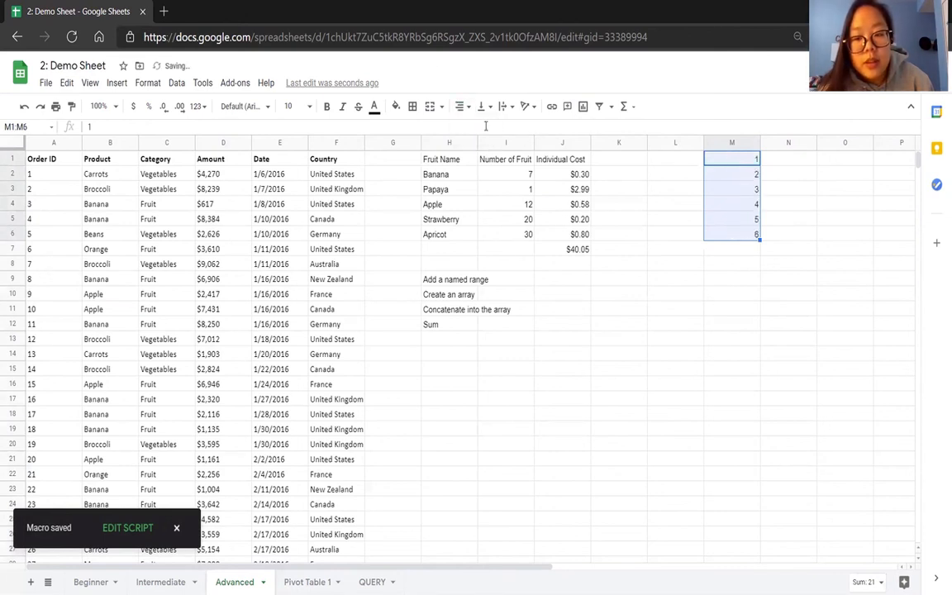
left_click(580, 388)
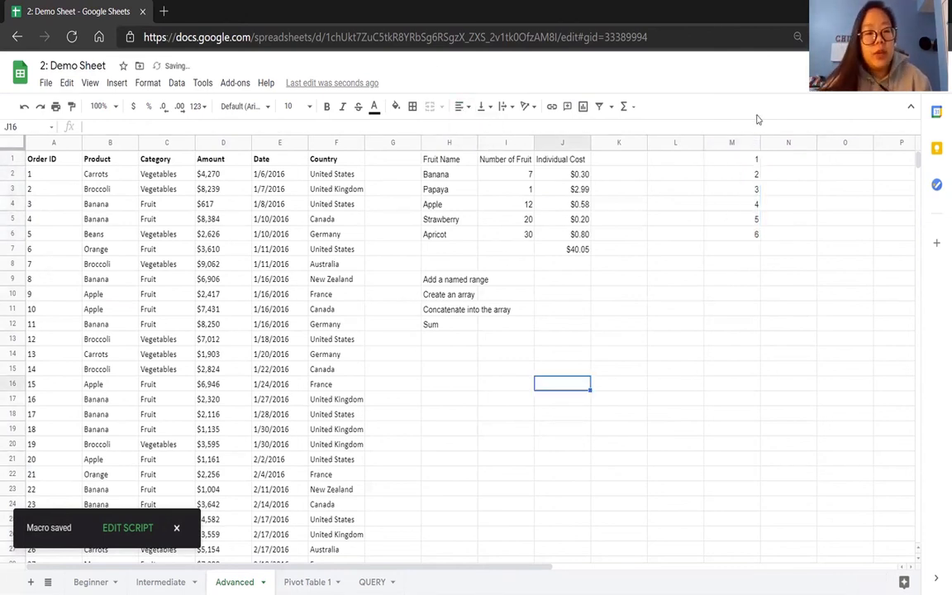
Run the CENTER macro on the Advanced sheet and select M1:M6.
left_click(203, 82)
mouse_move(248, 180)
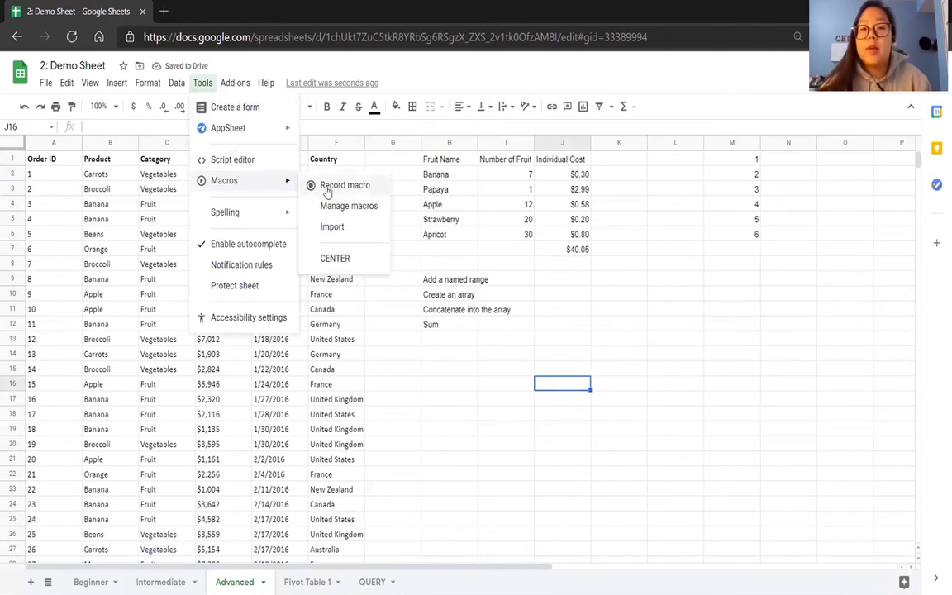
left_click(340, 259)
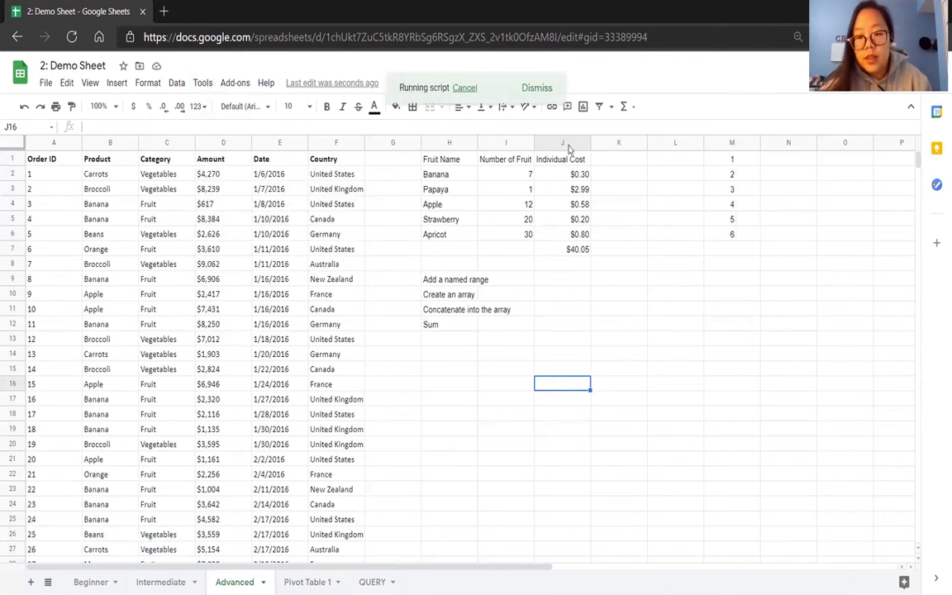
left_click_drag(732, 158, 735, 235)
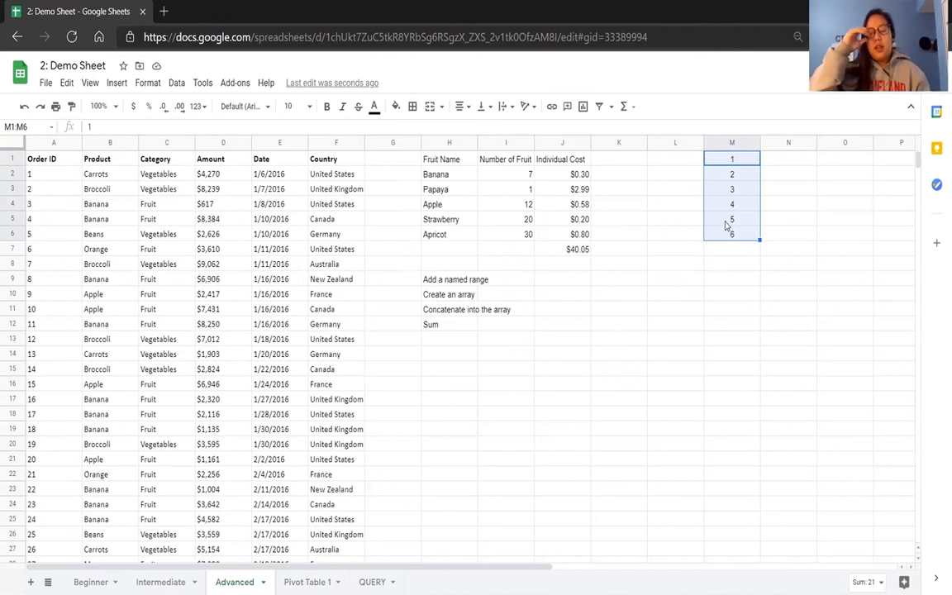
Open the script editor and examine the code of the CENTER function in macros.gs.
left_click(203, 82)
left_click(234, 159)
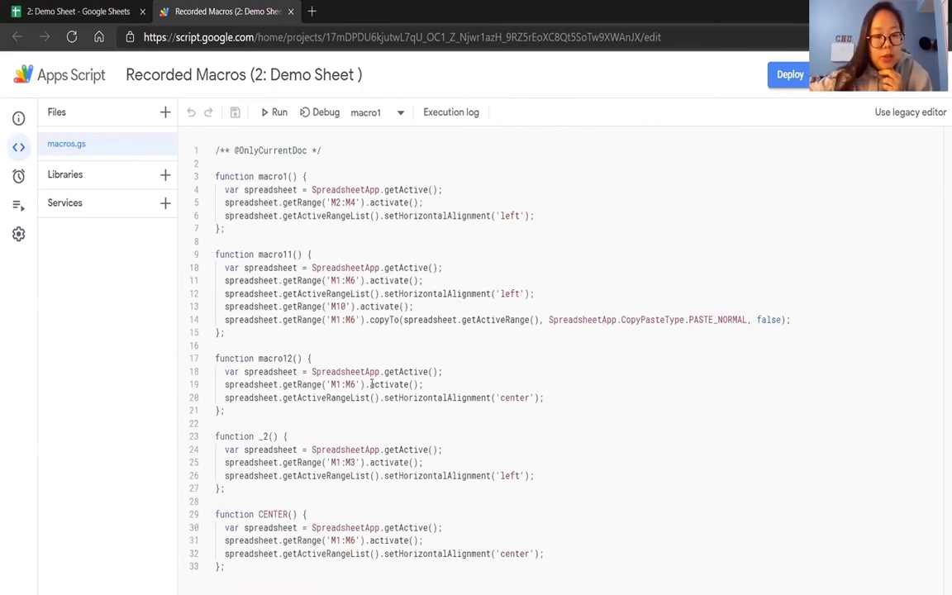
left_click_drag(254, 565, 214, 515)
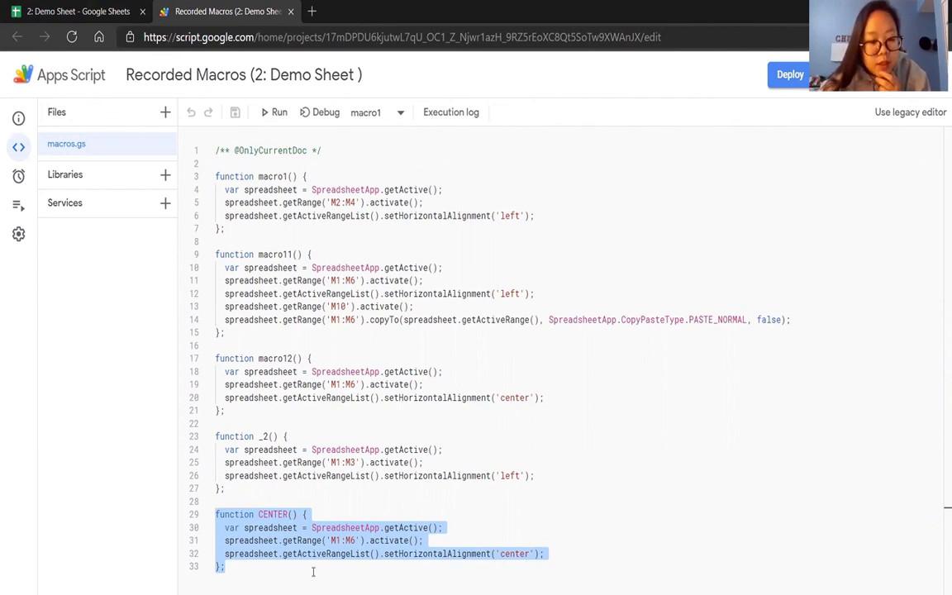
left_click(297, 540)
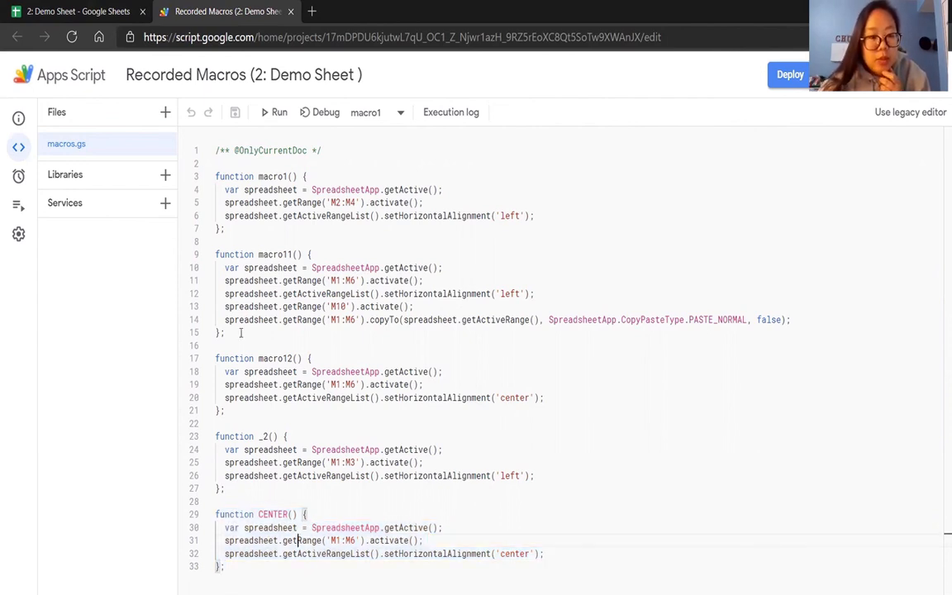
Compare the Advanced sheet's M1:M6 range with the recorded macro functions in the Apps Script project's macros.gs.
left_click(83, 12)
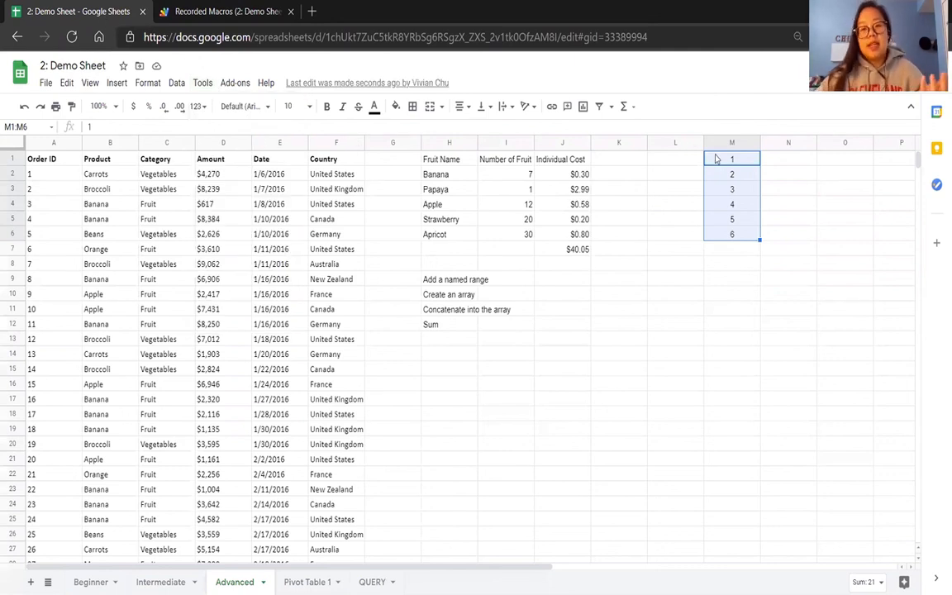
left_click(223, 12)
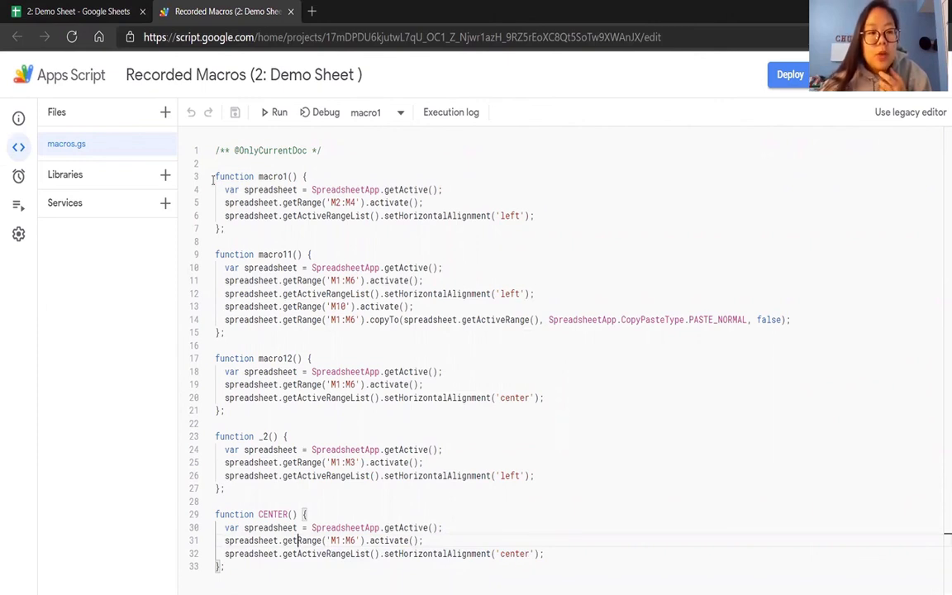
left_click(79, 11)
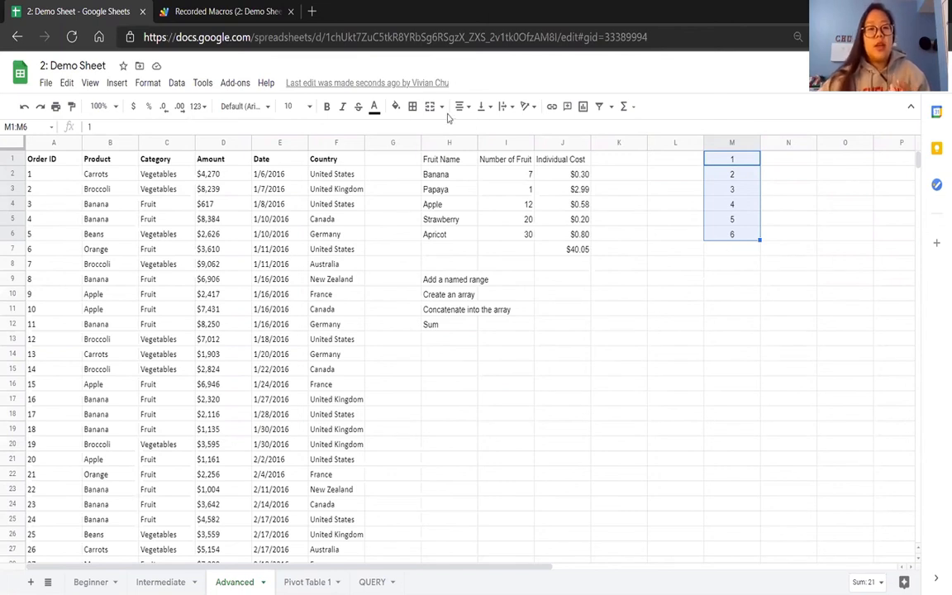
left_click(238, 15)
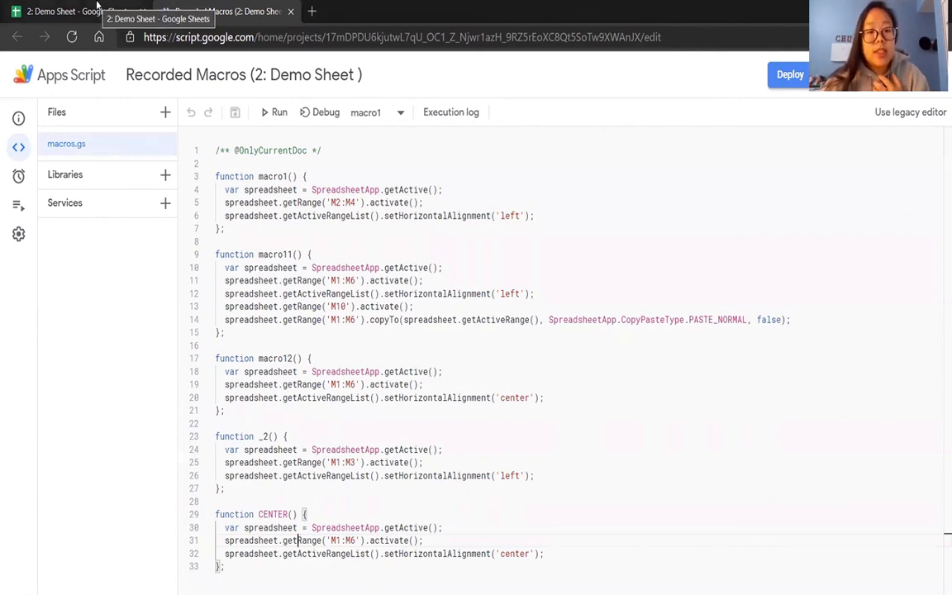
left_click(98, 6)
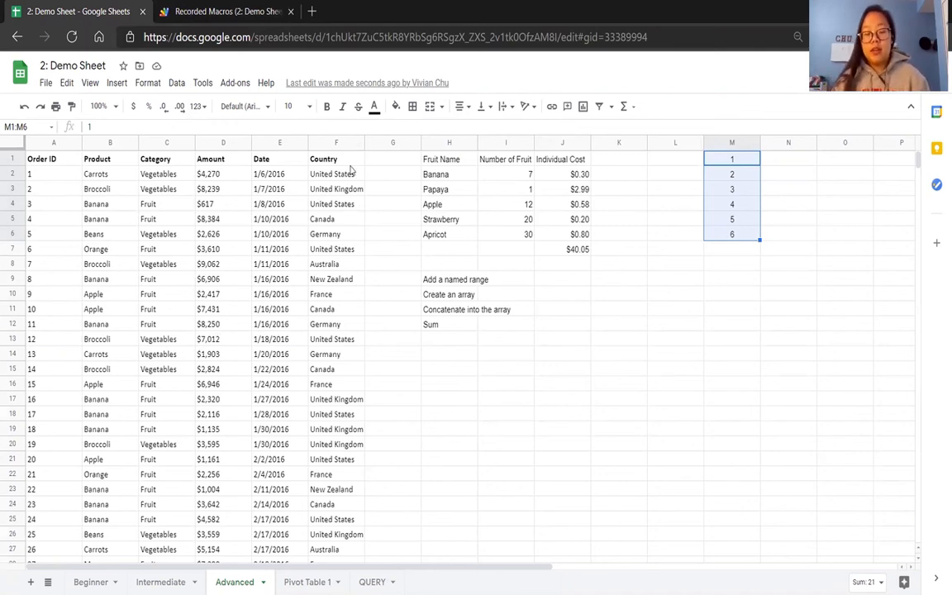
left_click(248, 12)
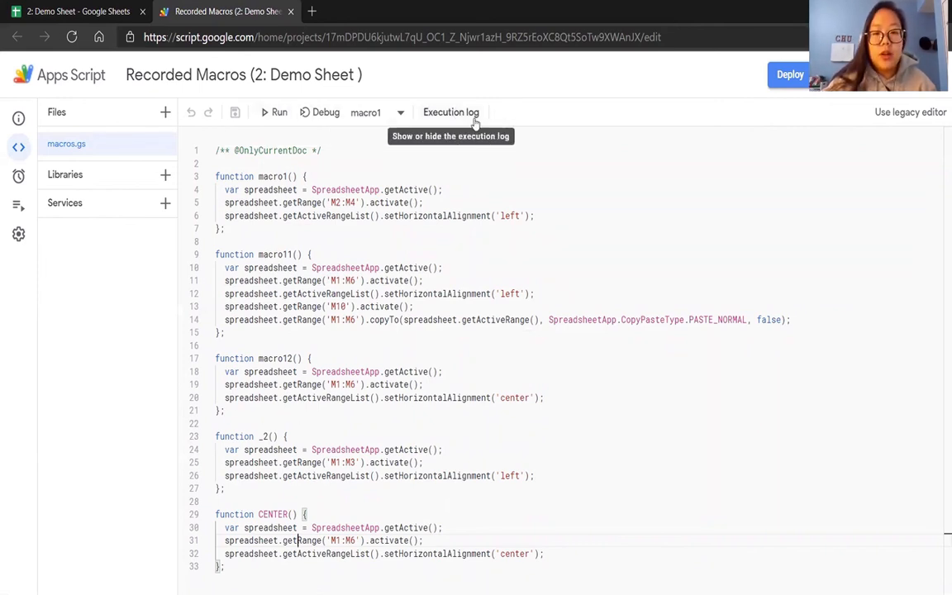
mouse_move(27, 191)
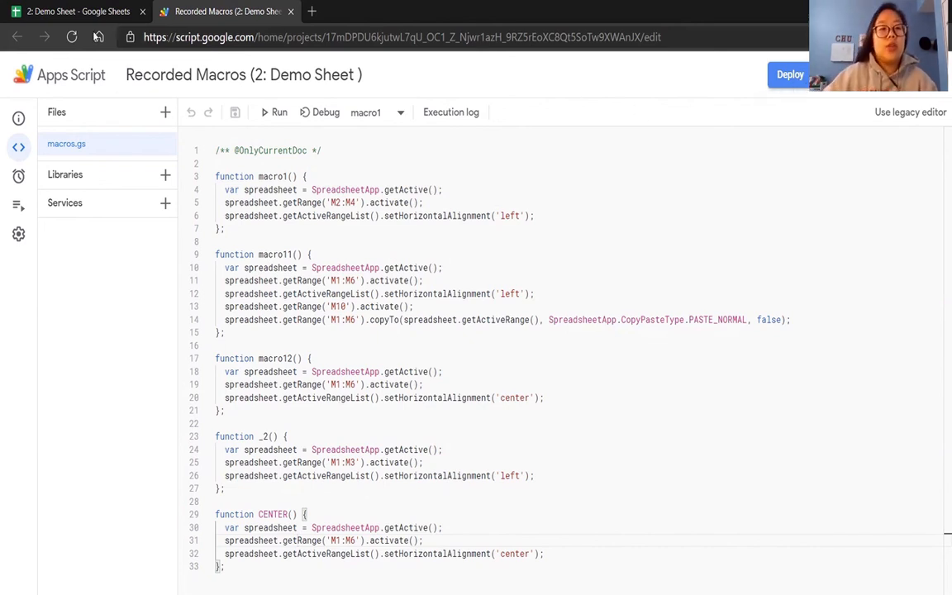
Select C5:D9 on the Advanced sheet in Google Sheets and return to the macro code in Apps Script.
left_click(88, 6)
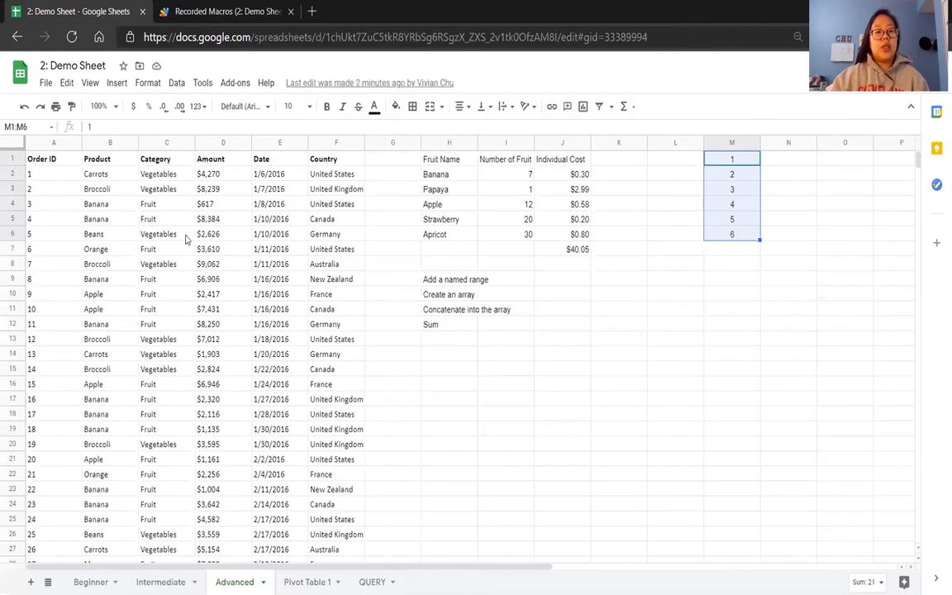
left_click_drag(170, 220, 234, 279)
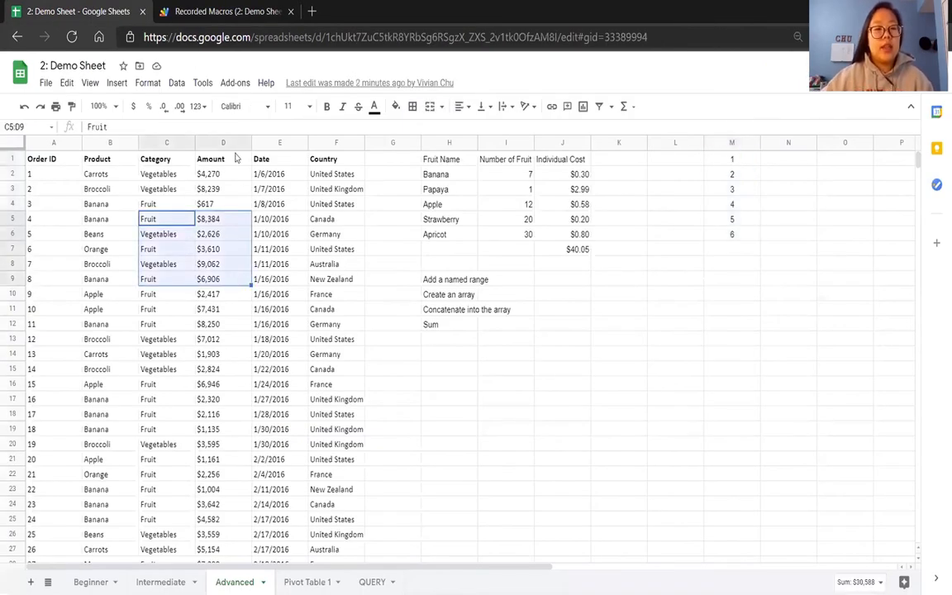
left_click(202, 11)
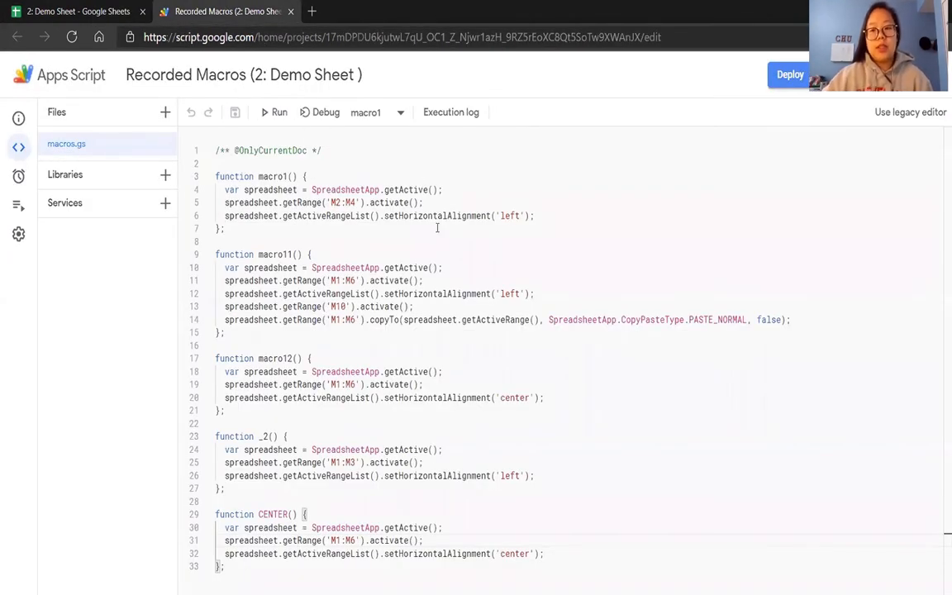
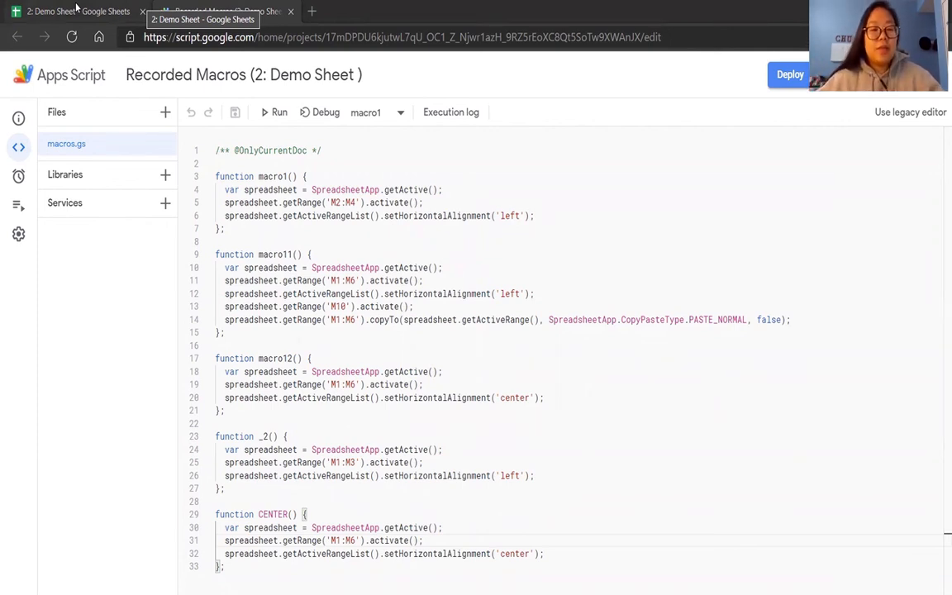
Switch back to the Demo Sheet in Google Sheets and browse the Google Workspace Marketplace for add-ons that work with Sheets.
left_click(75, 7)
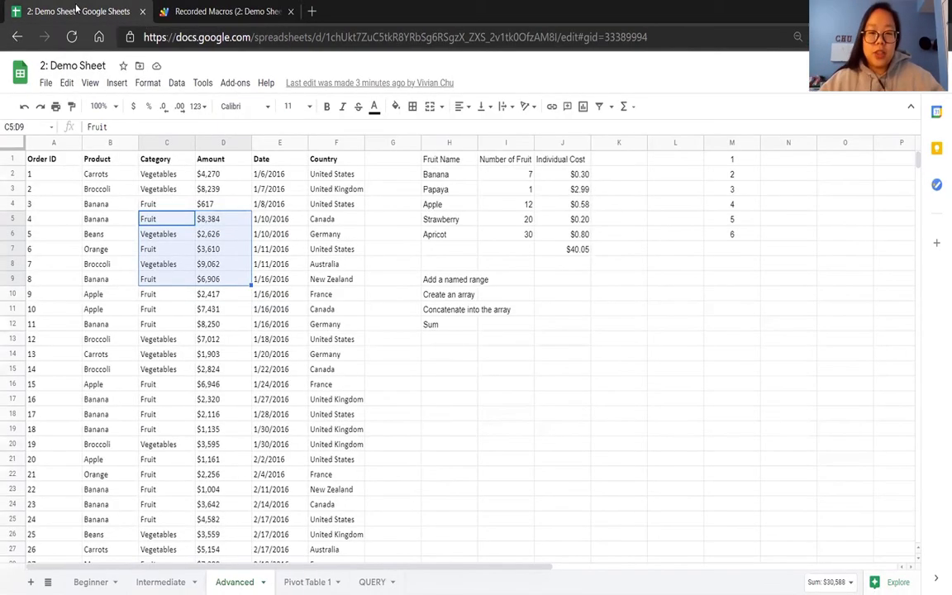
left_click(521, 342)
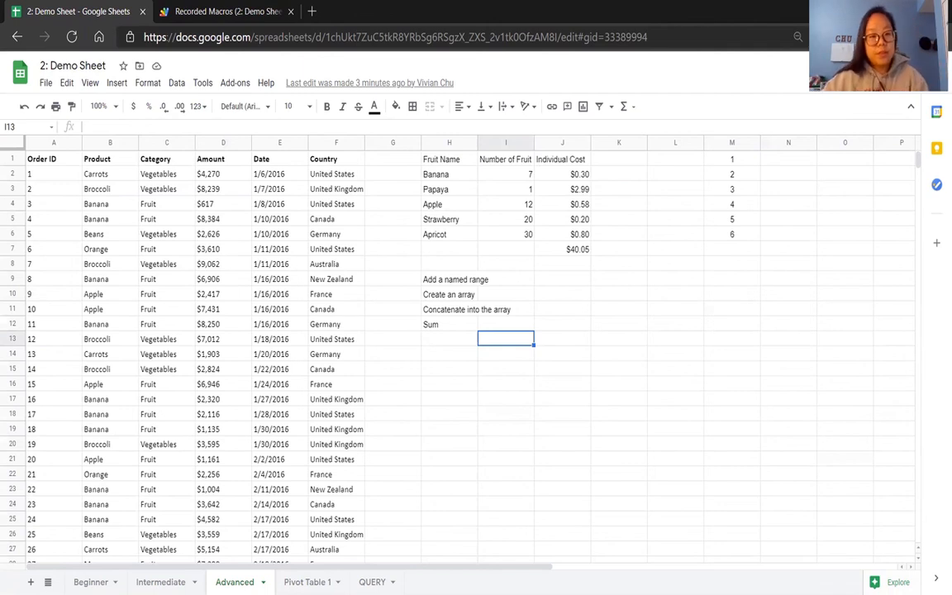
left_click(230, 83)
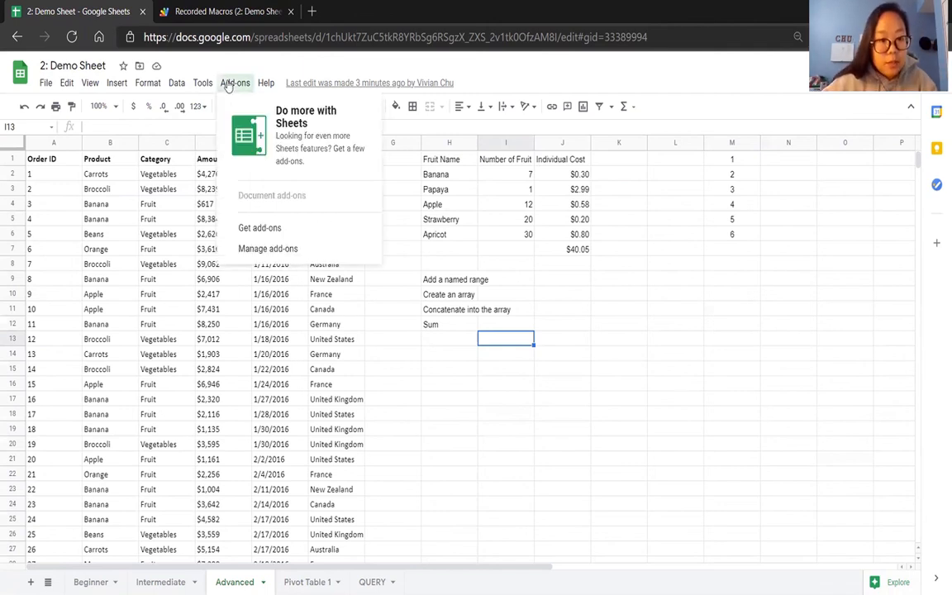
left_click(255, 232)
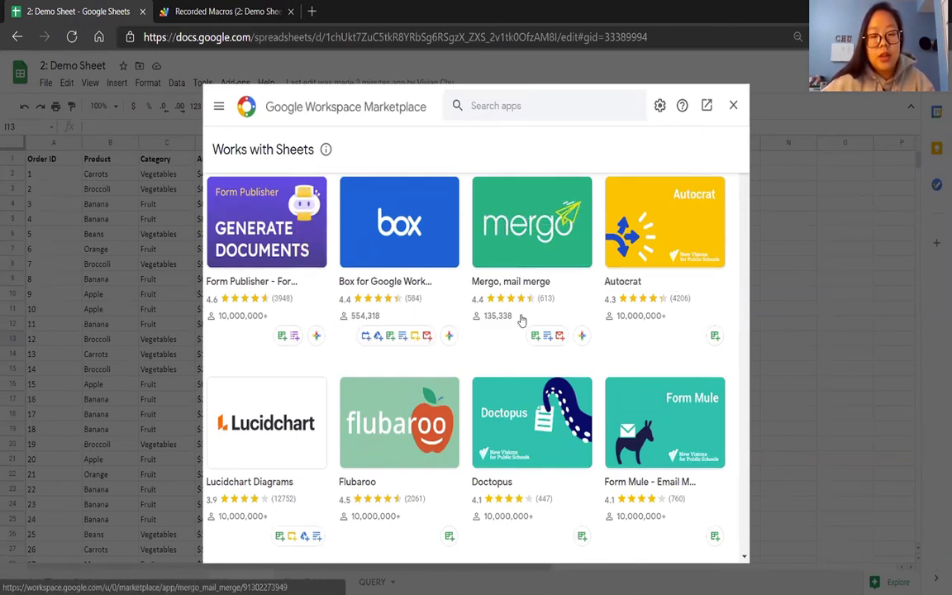
scroll(743, 253, "down", 4)
scroll(744, 253, "down", 5)
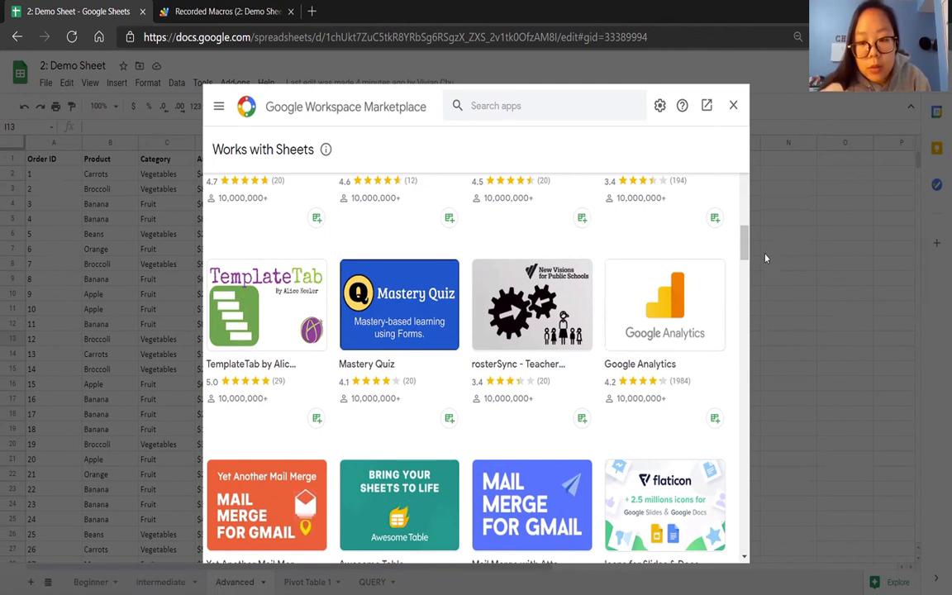
scroll(742, 240, "up", 2)
left_click_drag(742, 240, 751, 158)
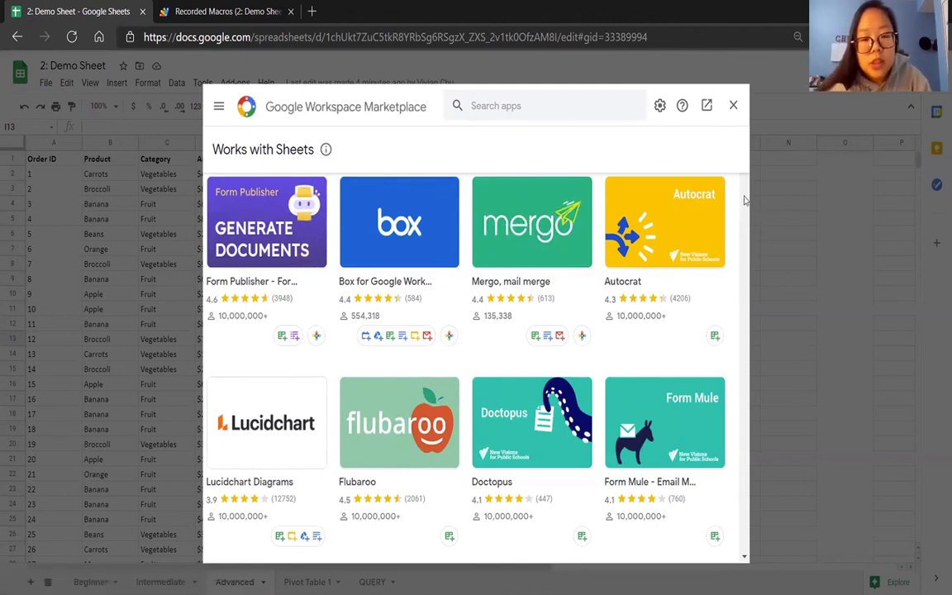
scroll(746, 196, "down", 5)
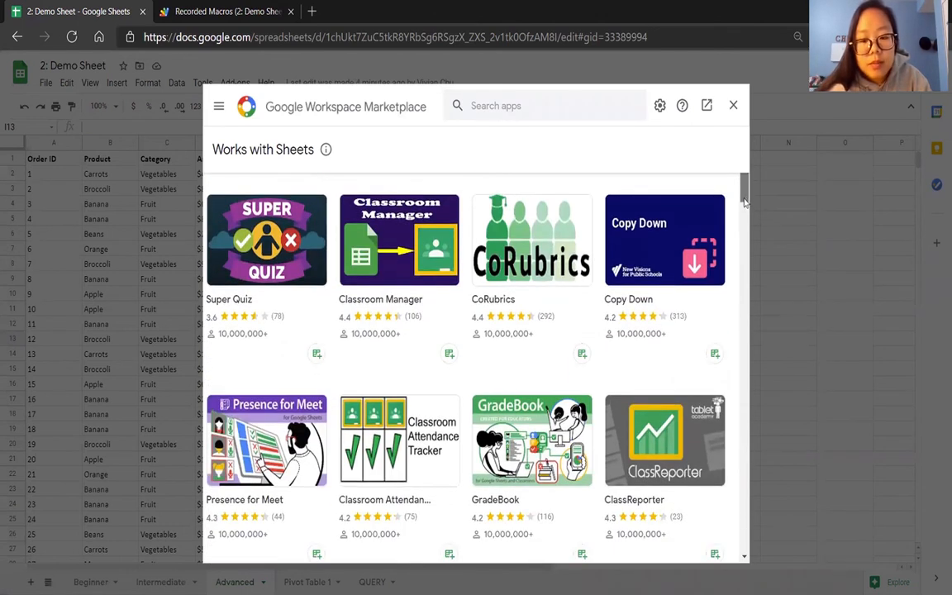
mouse_move(744, 201)
left_mouse_down()
mouse_move(748, 249)
mouse_move(756, 197)
left_mouse_up()
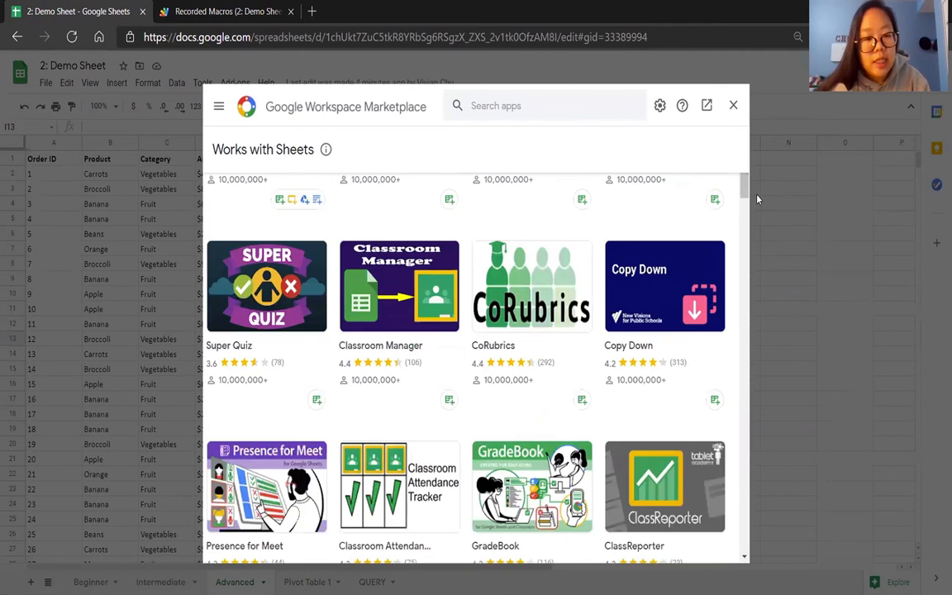
Search the Marketplace for the suggested Email Address Extractor add-on and close the Marketplace.
left_click(588, 106)
type("EMAIL")
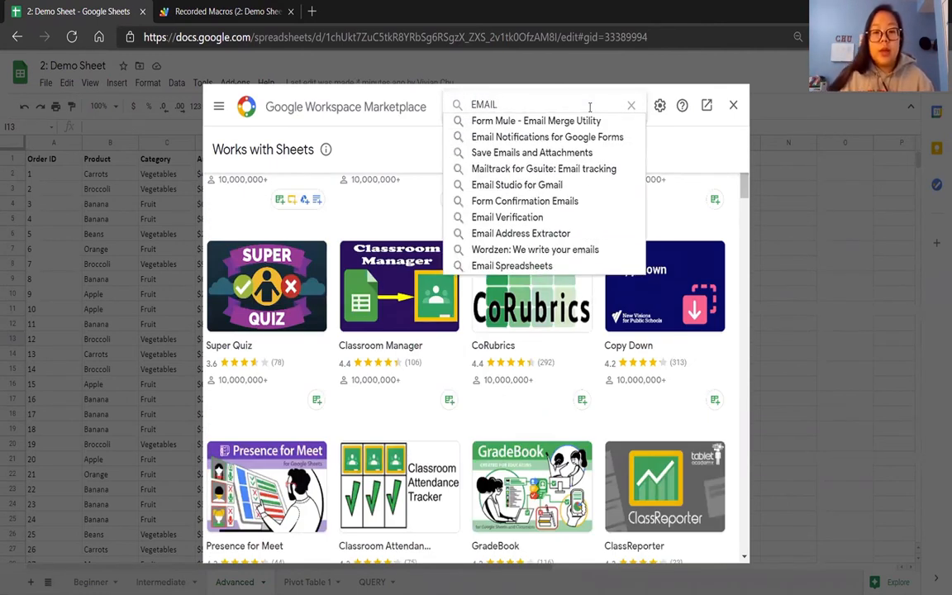
left_click(571, 234)
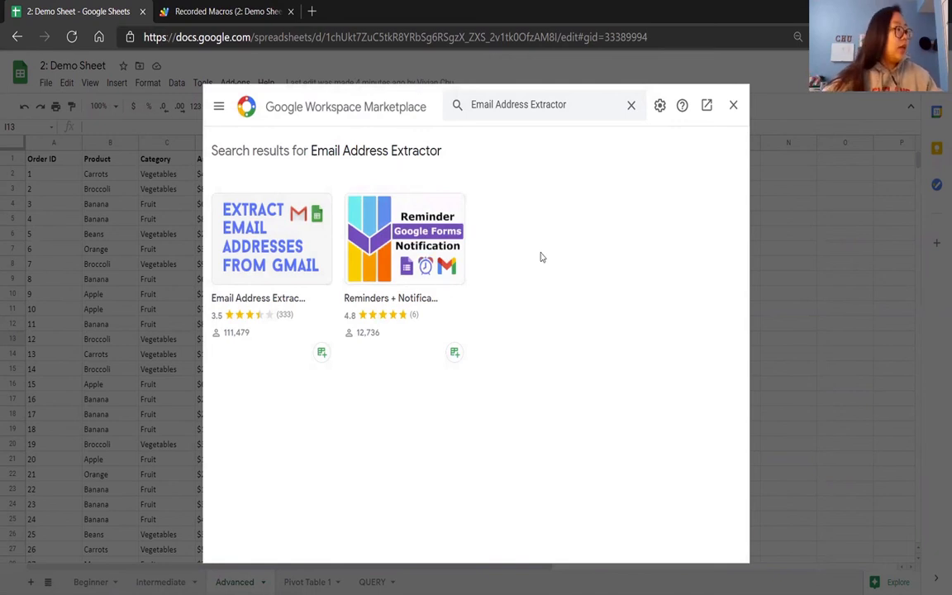
left_click(732, 105)
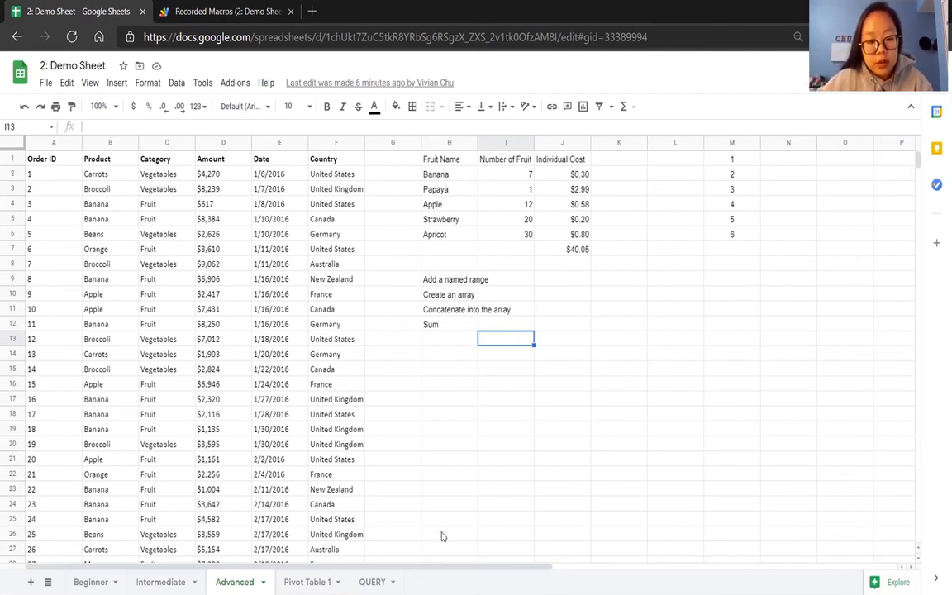
Review the QUERY formula in F1 of the QUERY sheet and return to the Advanced sheet with I14 selected.
left_click(371, 582)
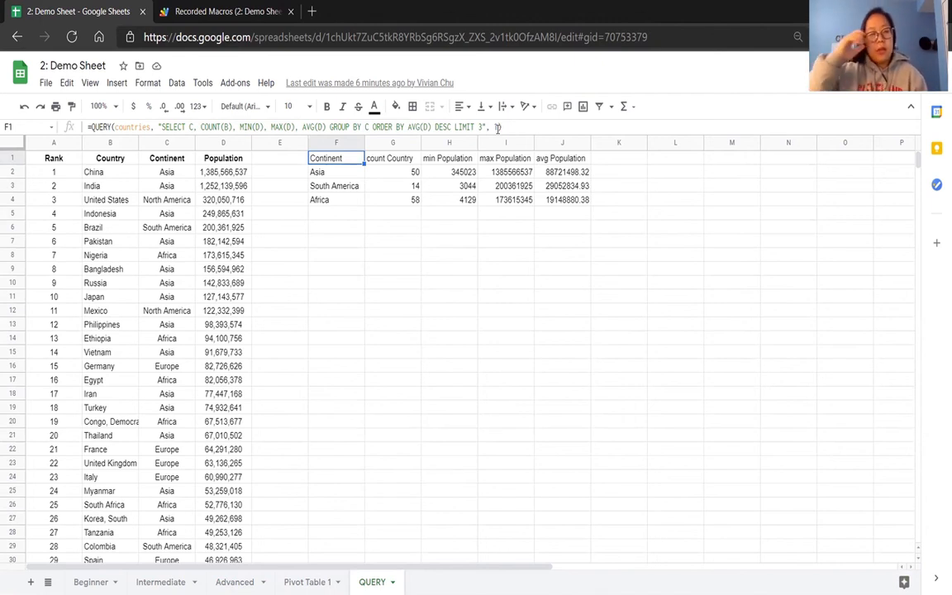
type("1")
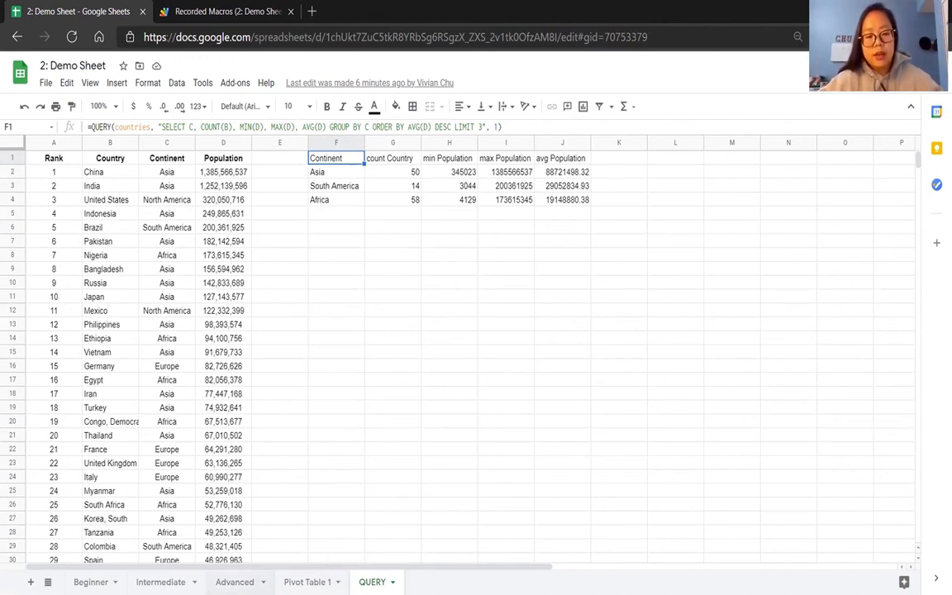
left_click(234, 582)
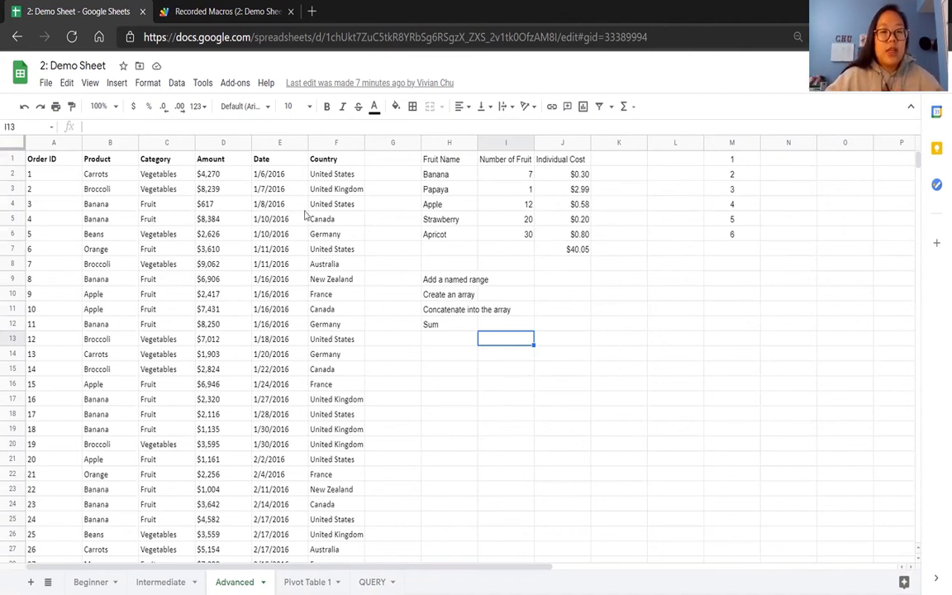
left_click(498, 354)
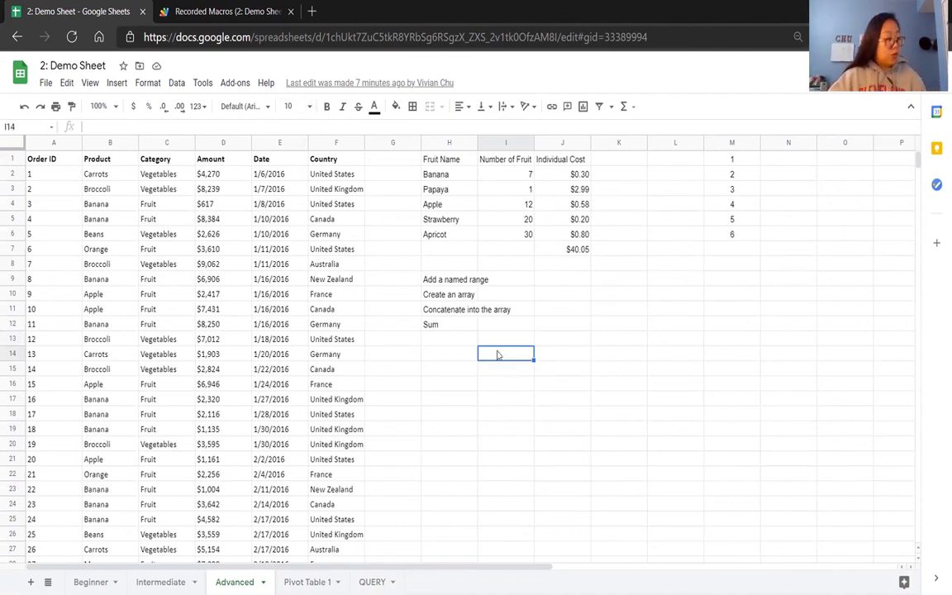
Open the keyboard shortcuts reference, look through the Editing shortcuts and close it.
key("ctrl+slash")
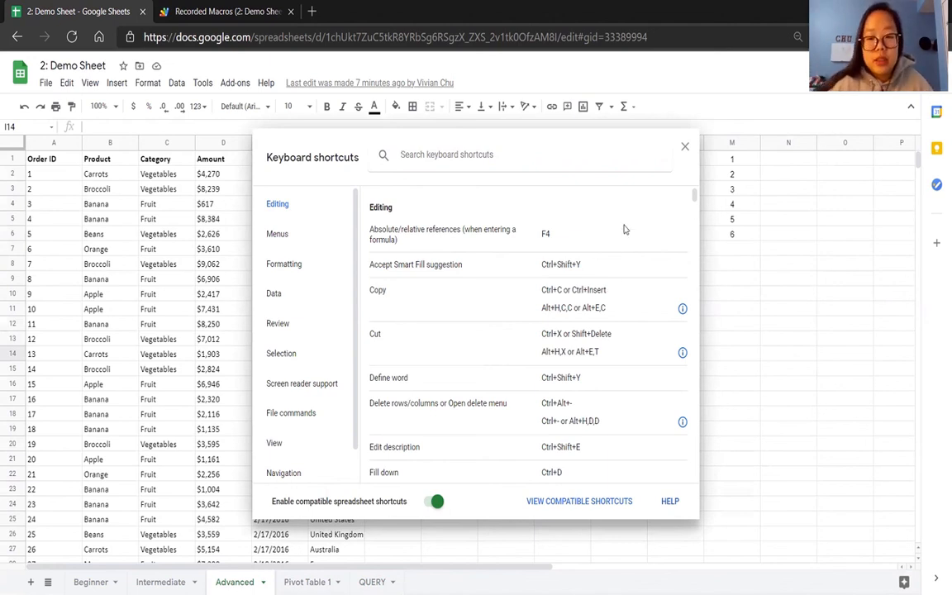
left_click_drag(693, 201, 705, 215)
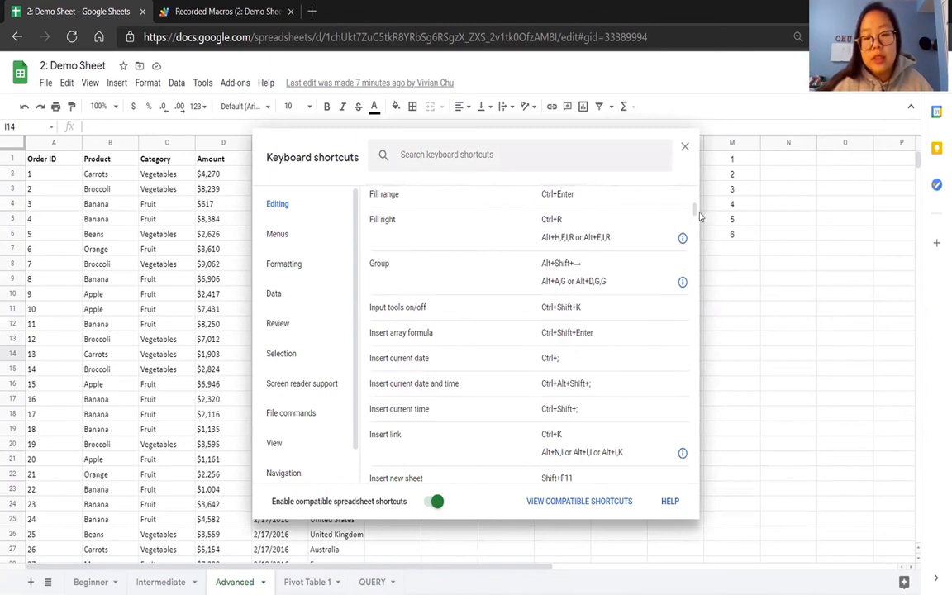
left_click_drag(695, 213, 698, 238)
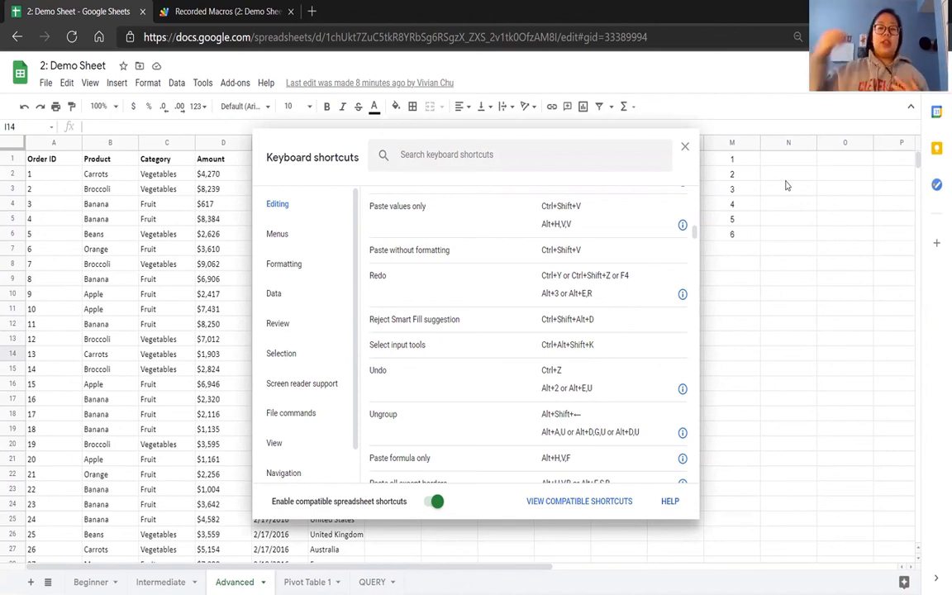
left_click(685, 147)
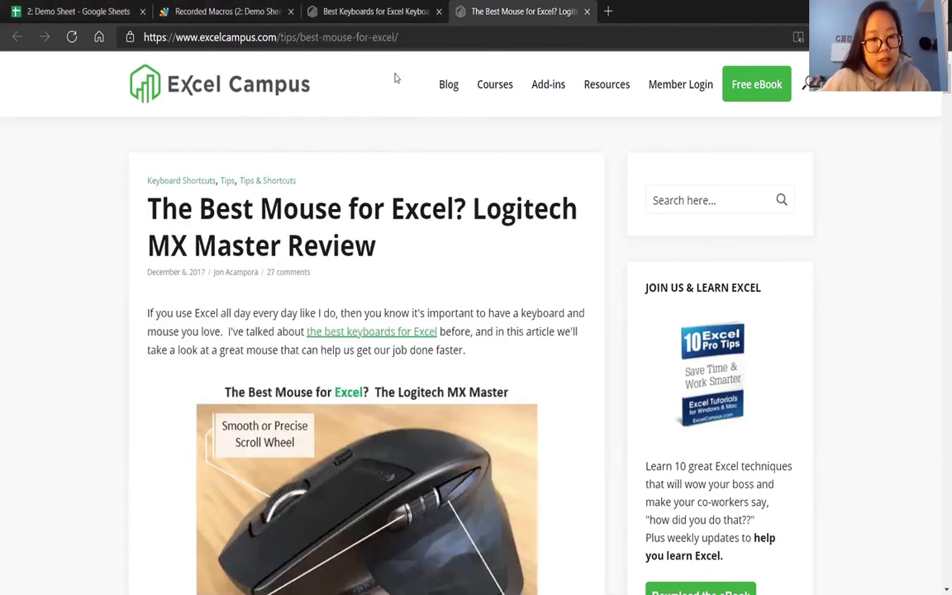
Look through the Excel Campus article on the best keyboards for Excel shortcuts and dismiss the free eBook offer.
key("ctrl+shift+Tab")
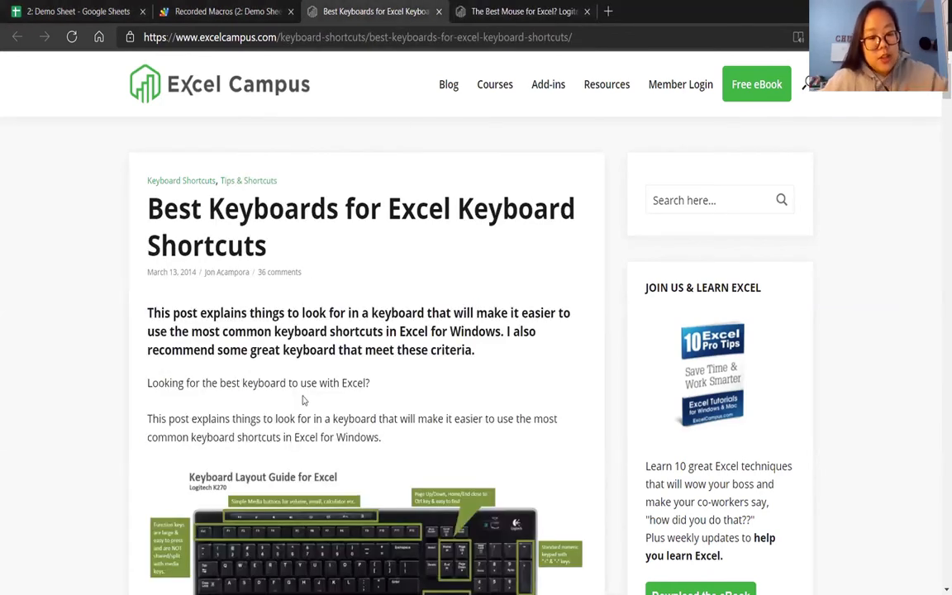
scroll(302, 400, "down", 3)
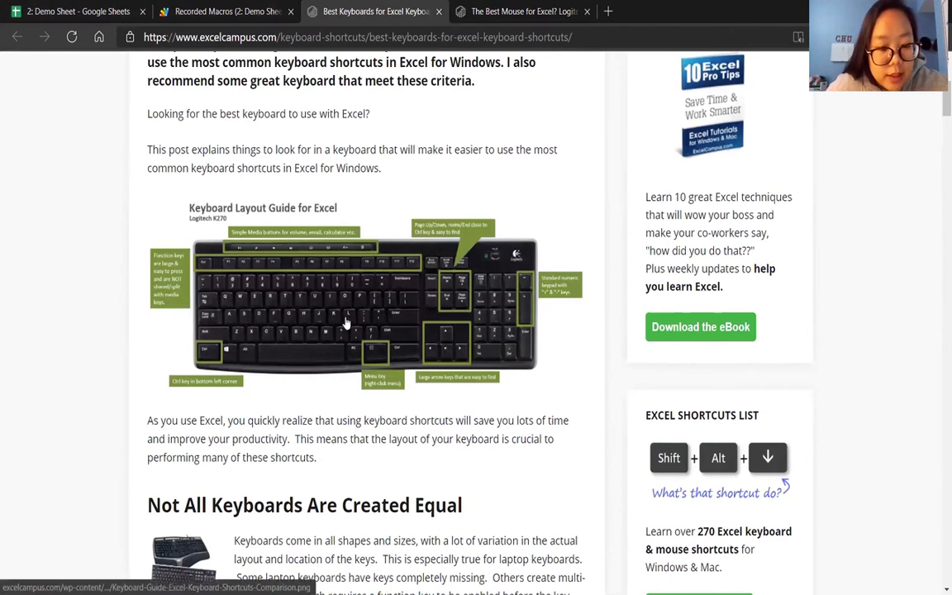
scroll(330, 398, "down", 2)
scroll(334, 398, "down", 1)
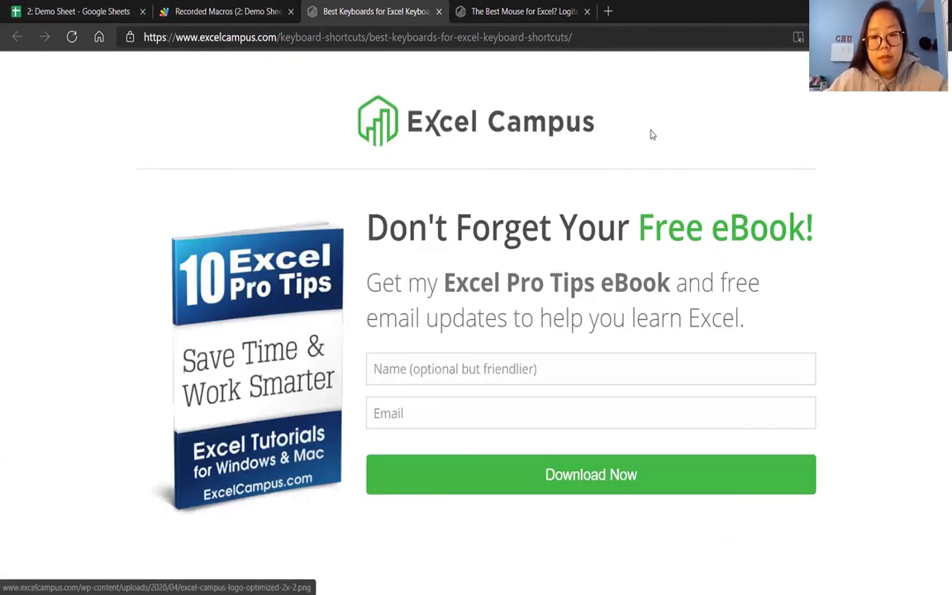
left_click(922, 86)
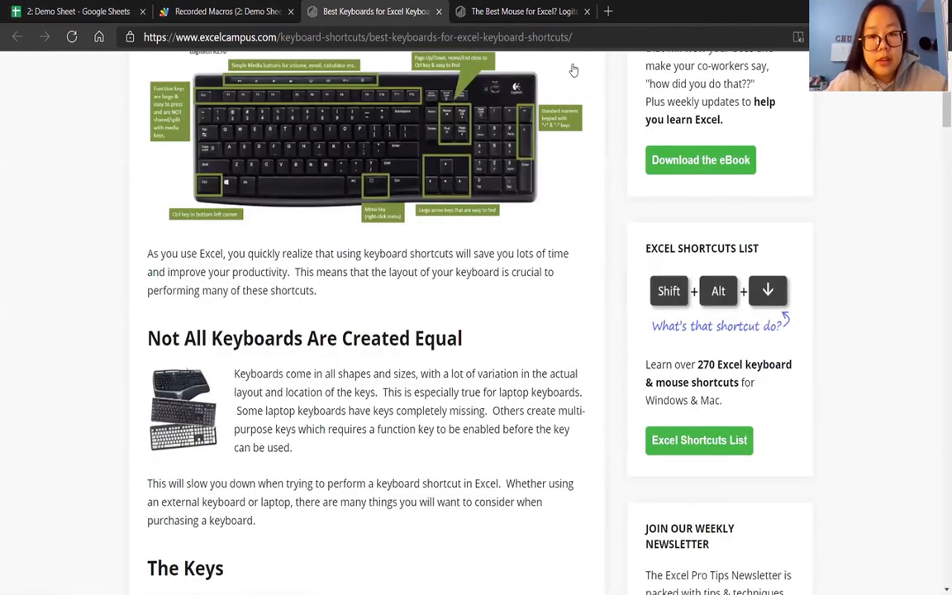
View the Excel Campus review of the Logitech MX Master mouse and return to the Demo Sheet in Google Sheets.
left_click(570, 11)
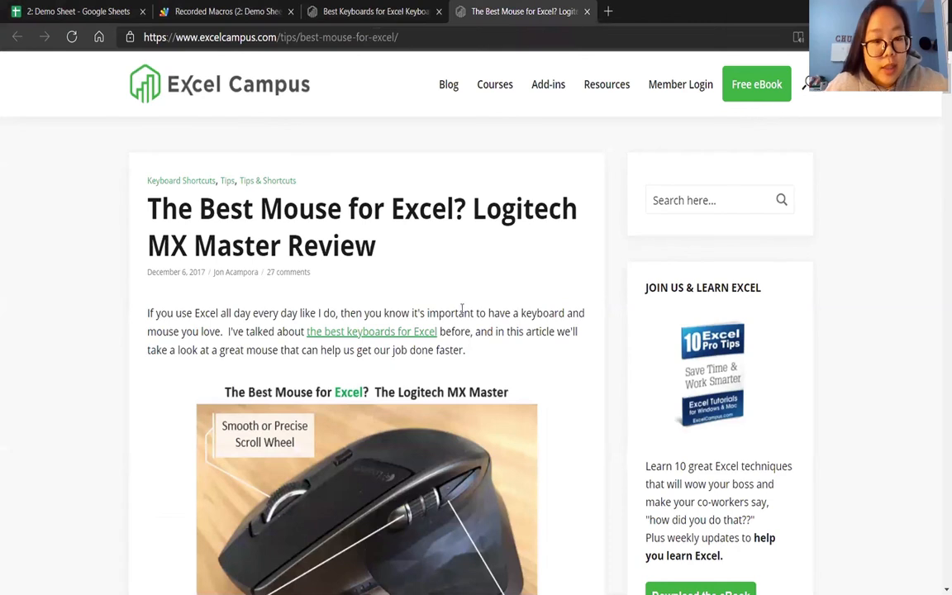
scroll(461, 309, "down", 2)
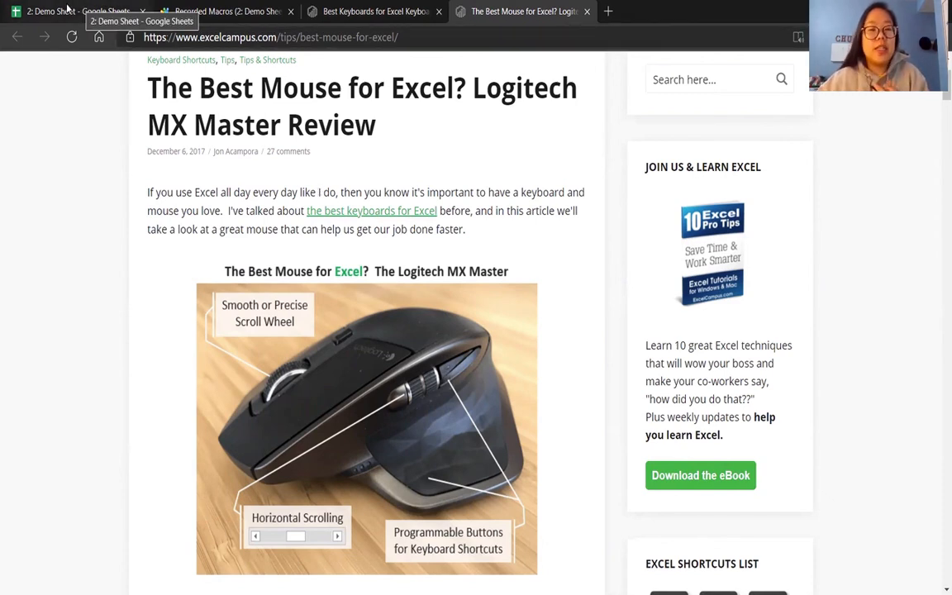
left_click(69, 8)
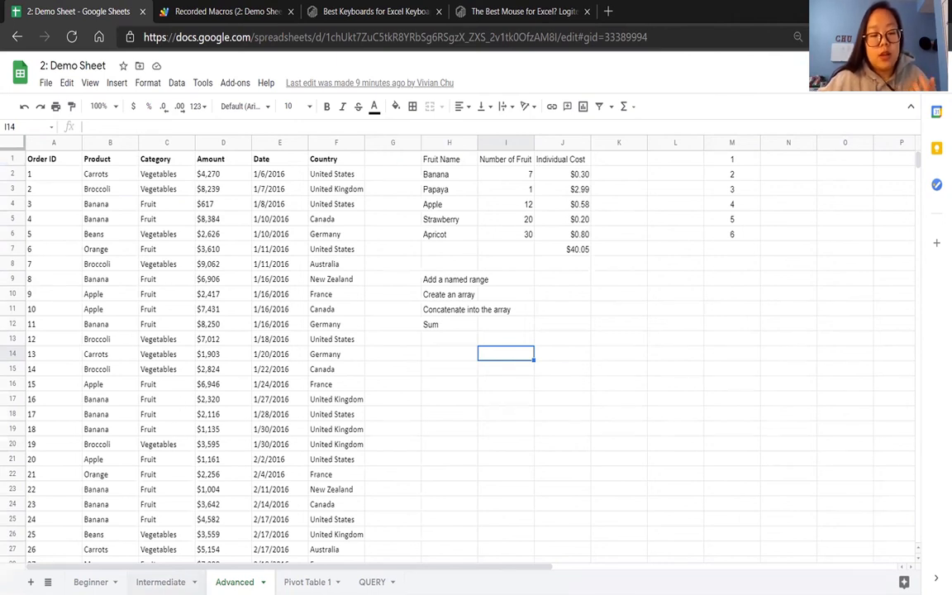
Look over the available data and formatting commands on the Intermediate sheet and close them without applying any.
left_click(160, 581)
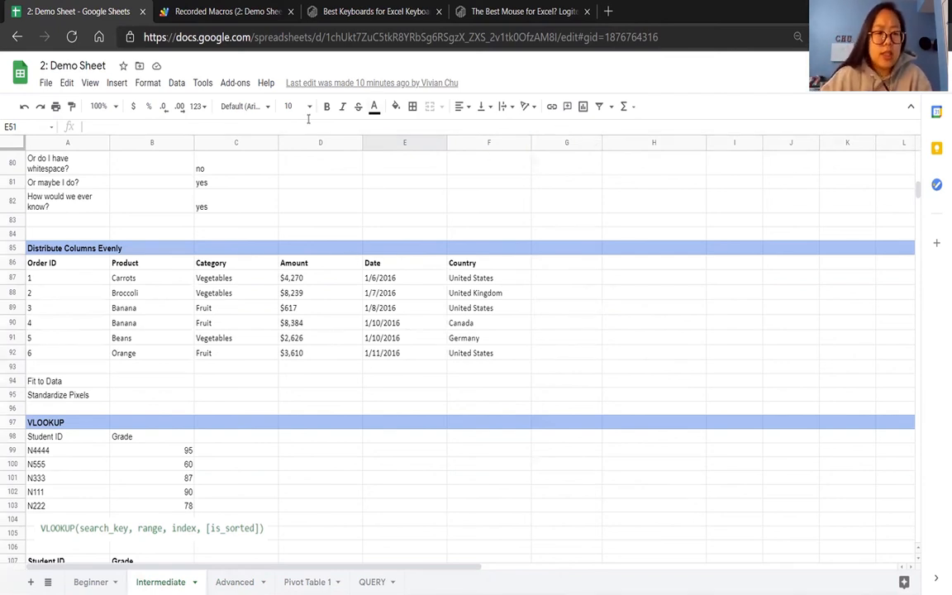
left_click(179, 86)
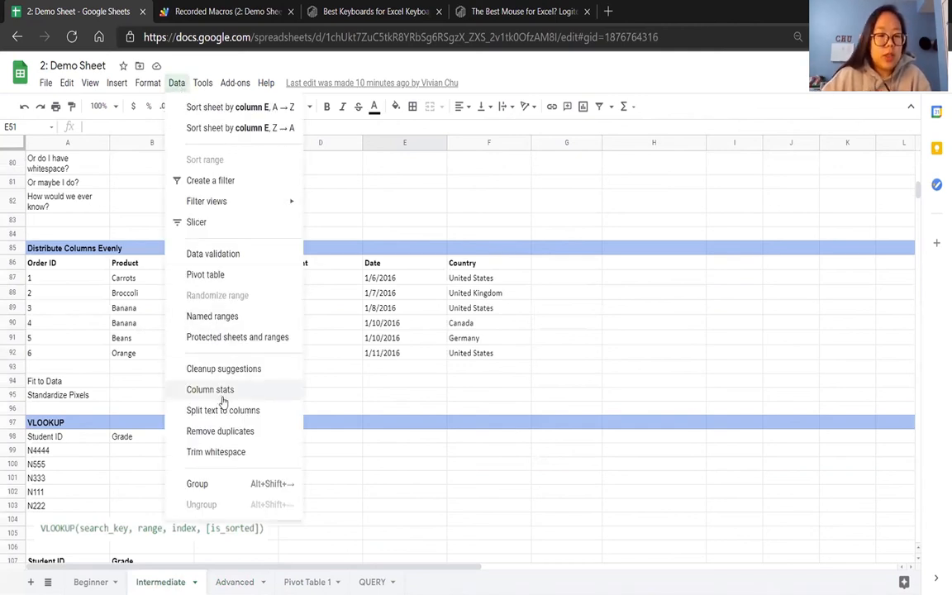
left_click(508, 221)
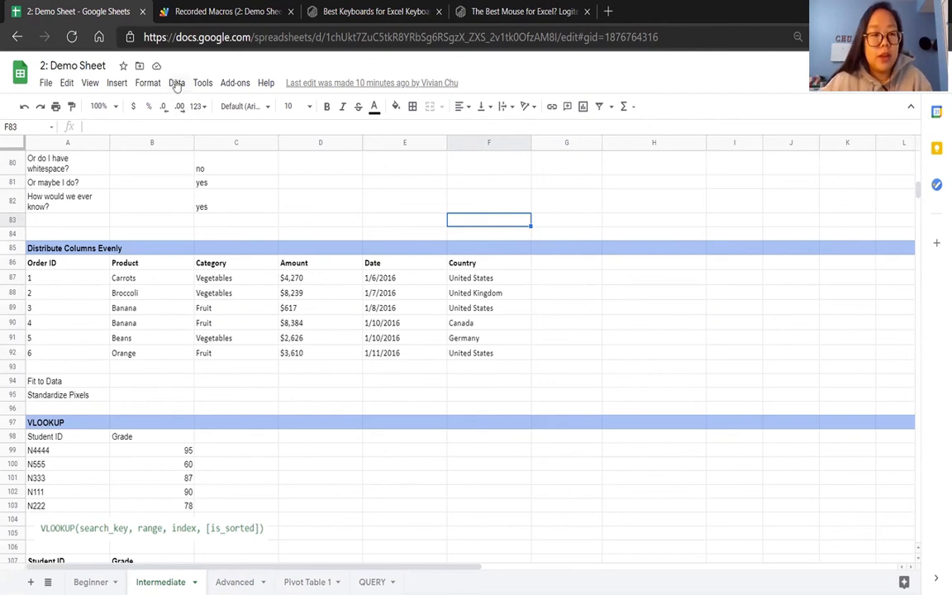
left_click(147, 82)
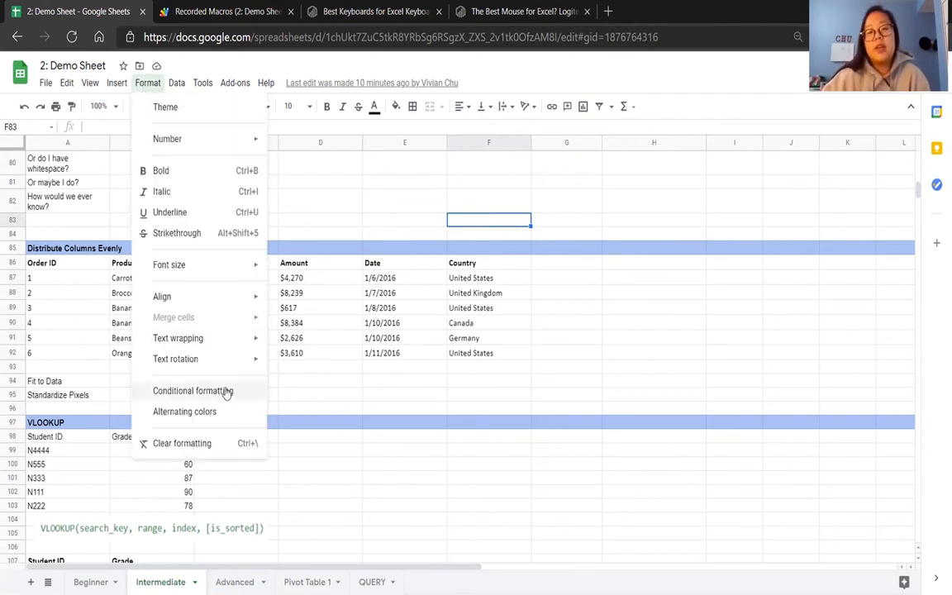
mouse_move(177, 86)
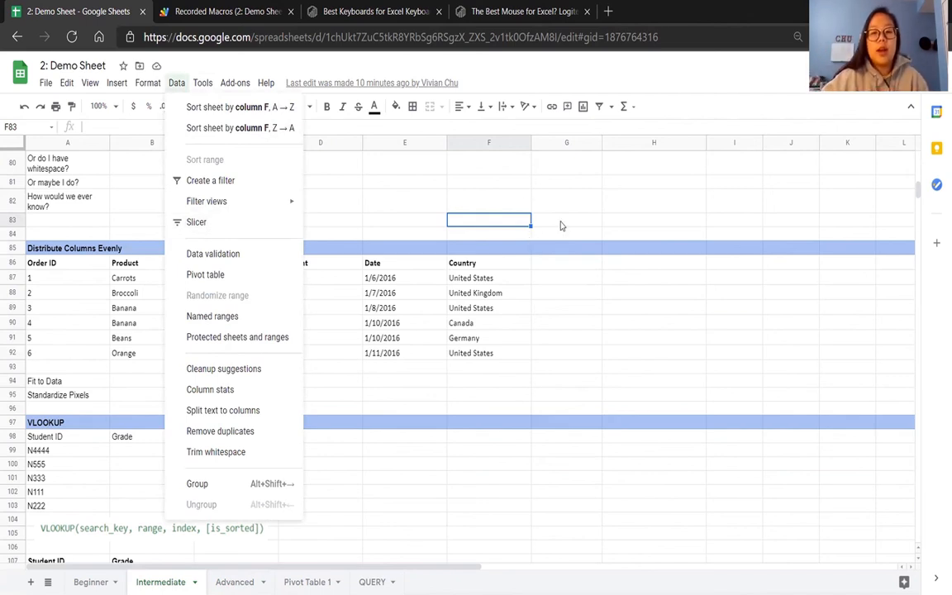
left_click(560, 224)
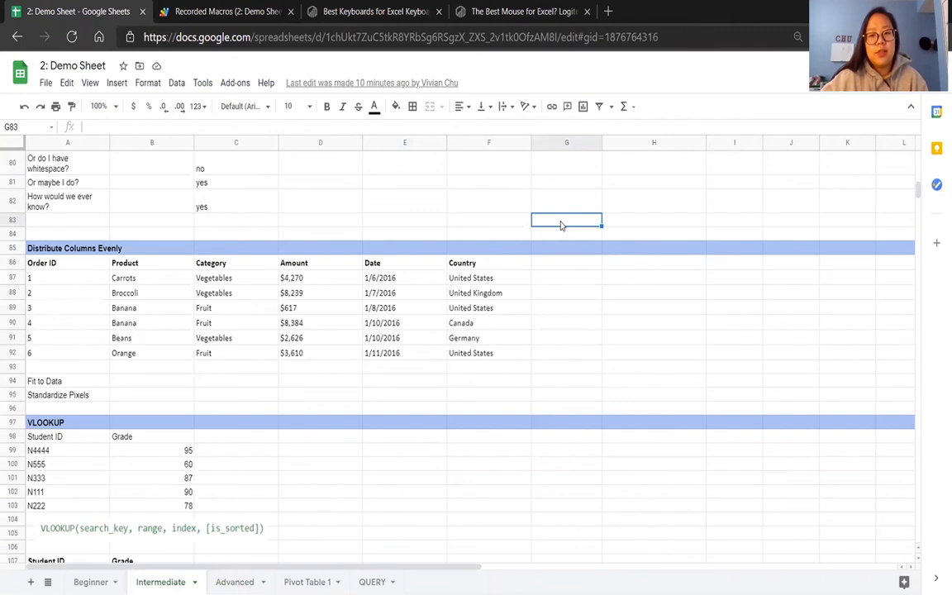